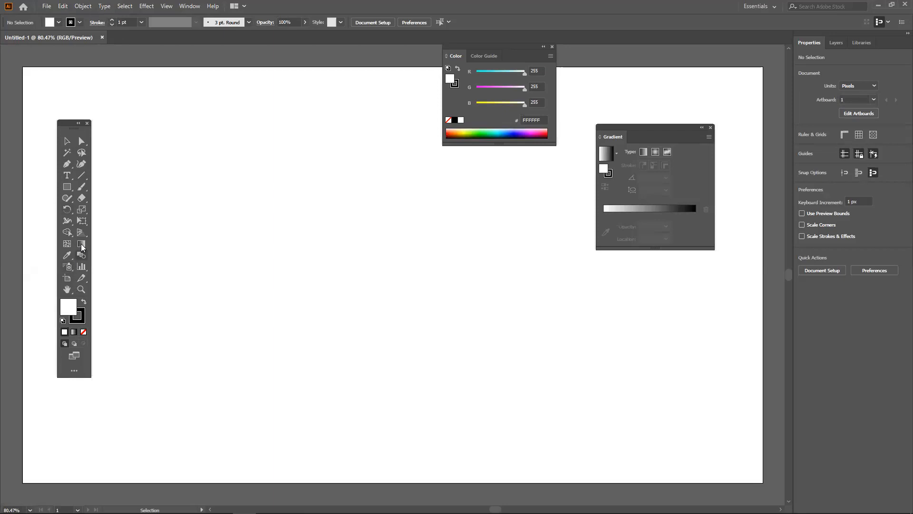
Draw a rectangle about 646 × 288 px with no stroke and a white-to-black linear gradient fill.
left_click(79, 188)
mouse_move(194, 168)
left_mouse_down()
mouse_move(432, 322)
mouse_move(545, 324)
left_mouse_up()
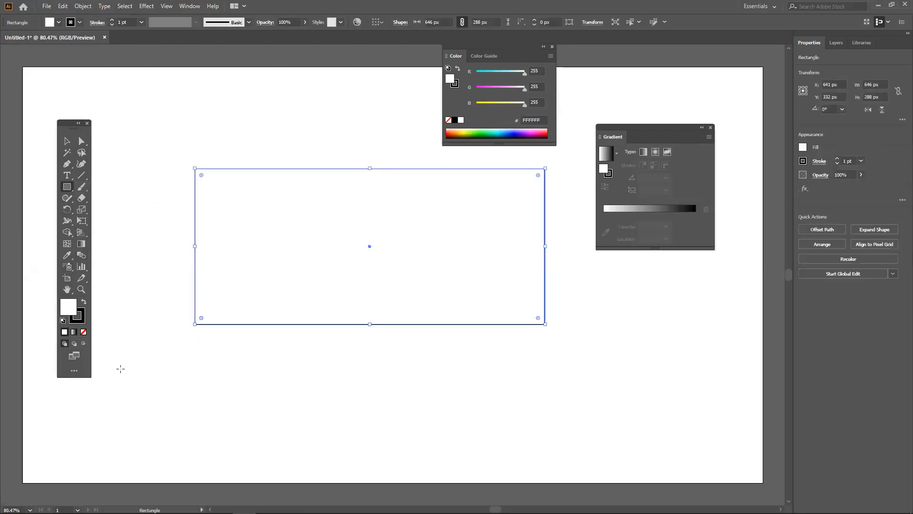
left_click(84, 302)
left_click(83, 332)
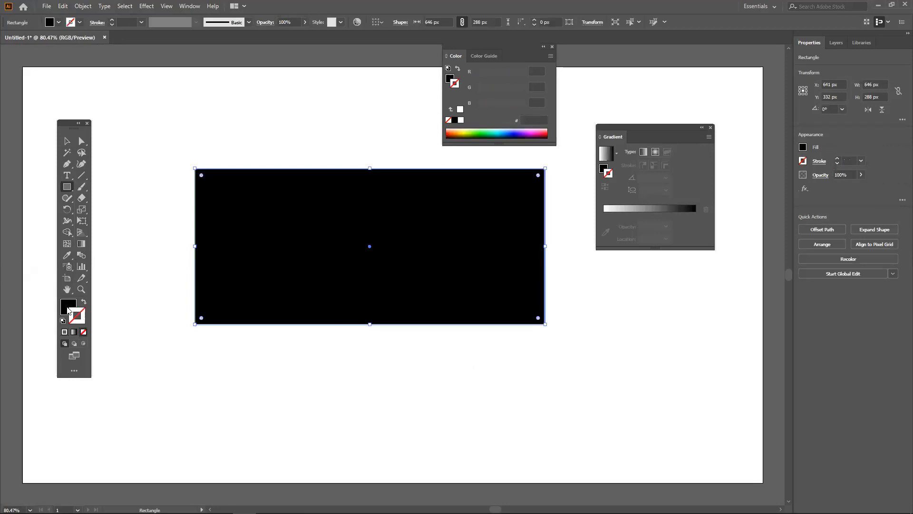
left_click(74, 332)
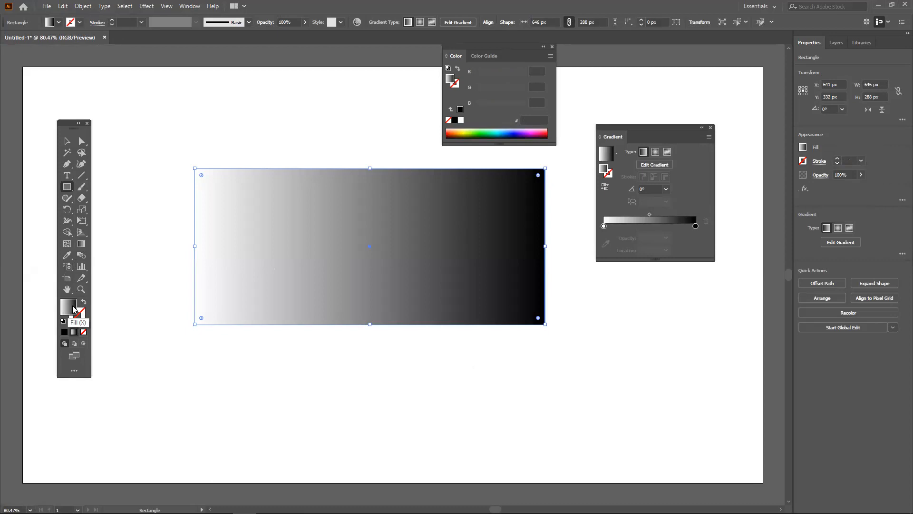
Set the rectangle's fill to solid yellow #FFE000.
double_click(73, 309)
left_click_drag(455, 170, 447, 237)
left_click_drag(452, 347, 460, 367)
left_click(445, 265)
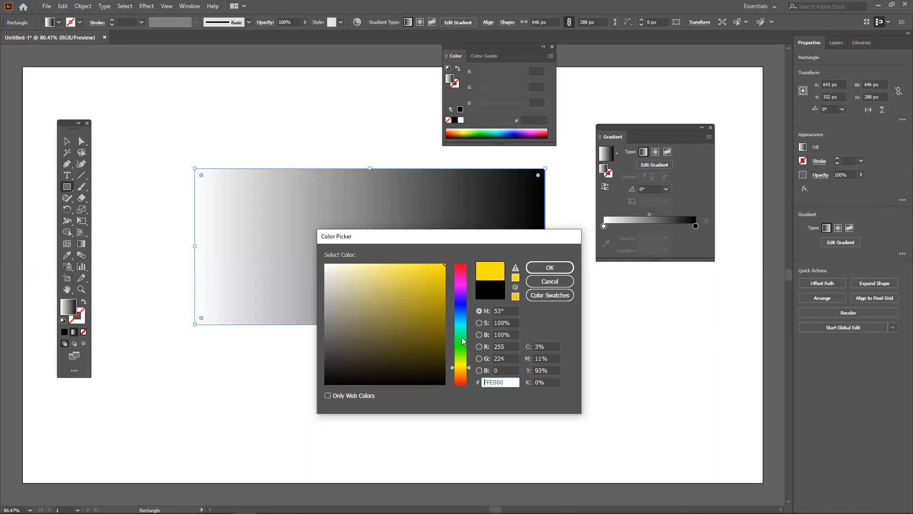
left_click(558, 269)
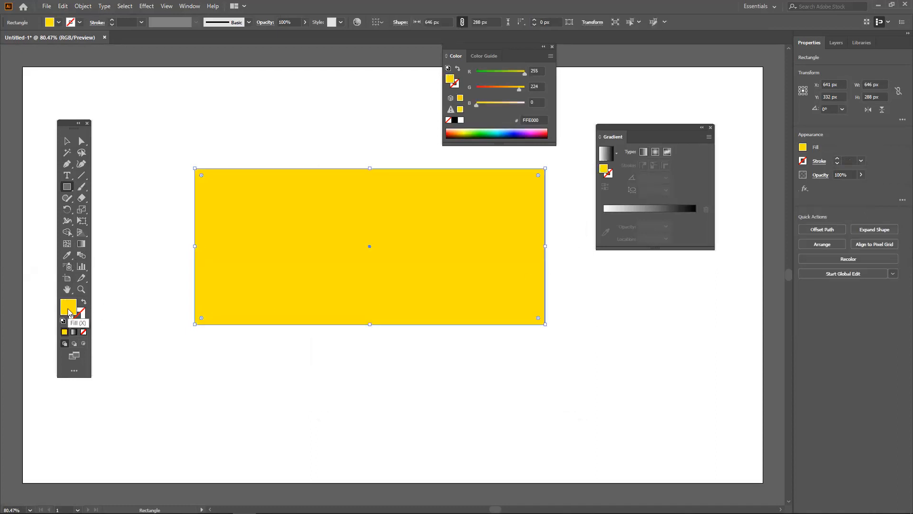
Apply the white-to-black linear gradient to the rectangle with the Gradient tool.
left_click(81, 244)
left_click_drag(638, 126, 621, 198)
left_click(611, 280)
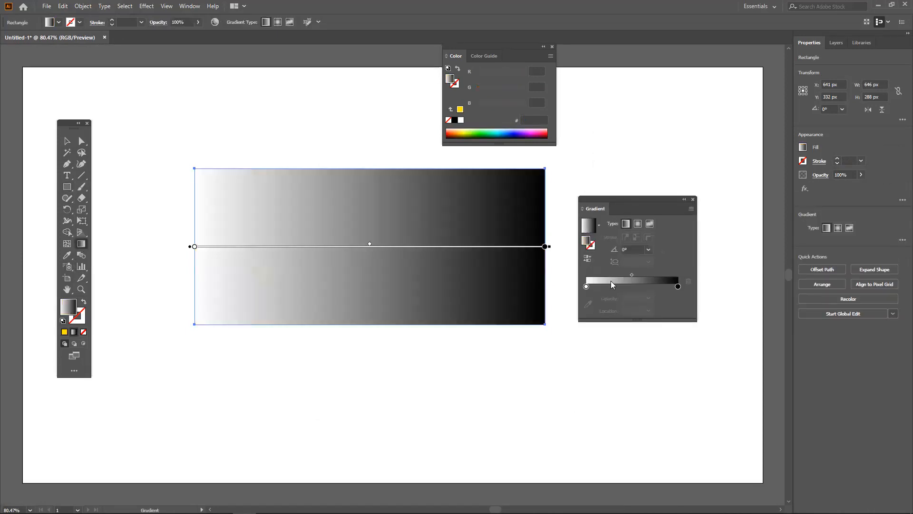
Recolor the gradient's white starting stop with the yellow #FFFF00 swatch.
left_click(587, 287)
double_click(587, 287)
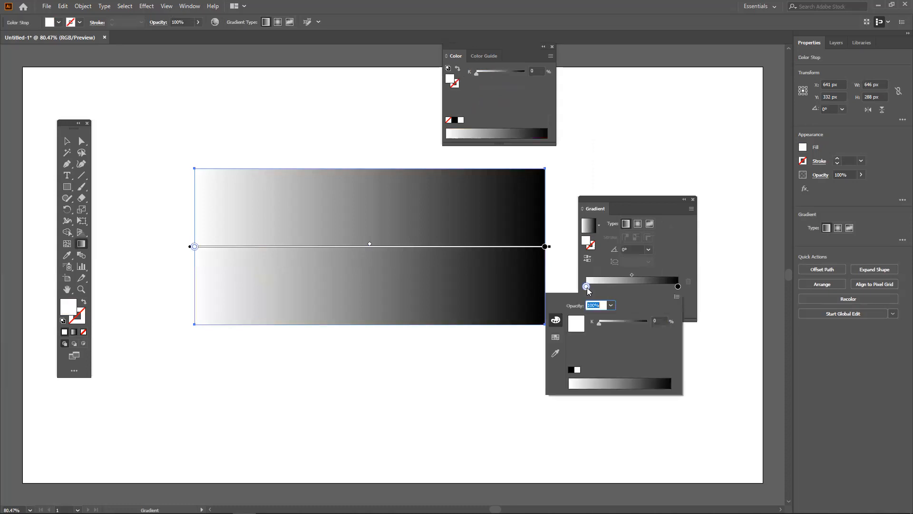
left_click(556, 326)
left_click(556, 338)
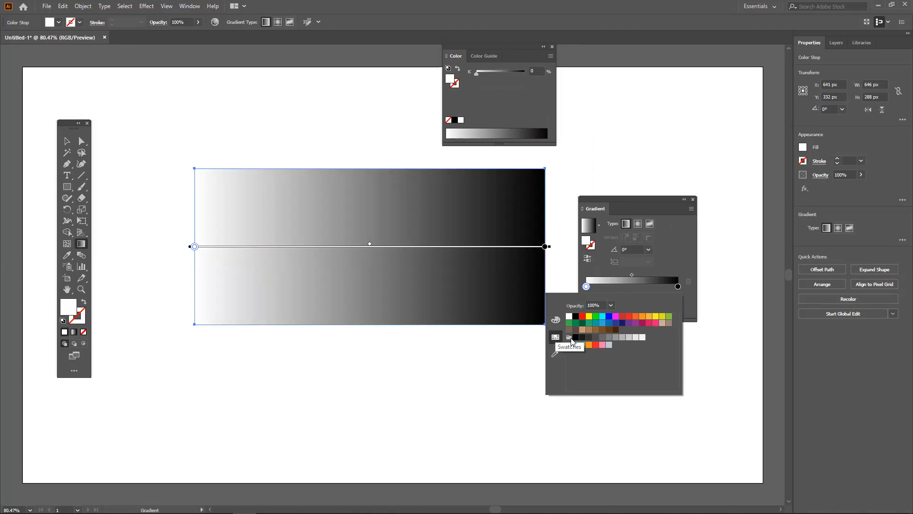
left_click(589, 317)
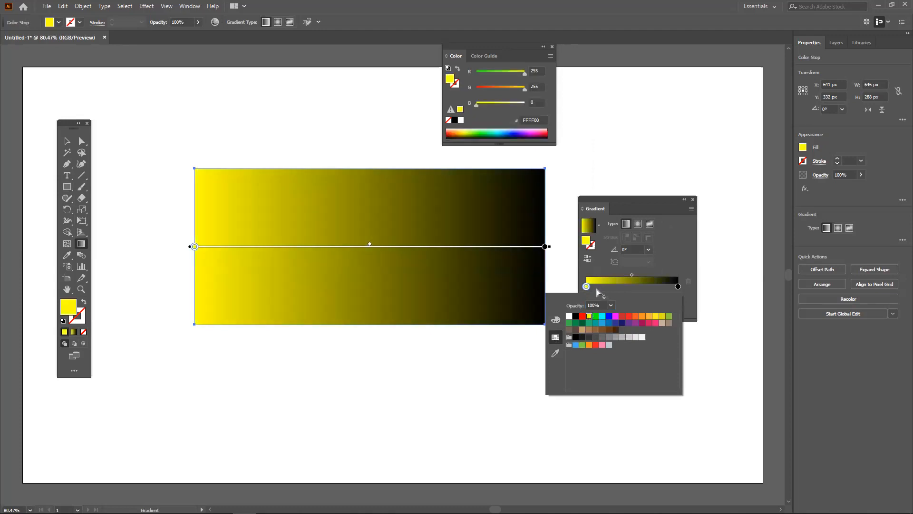
Add a gradient stop at about 13.45% and color it with the orange #FF931E swatch.
left_click(597, 290)
left_click(598, 287)
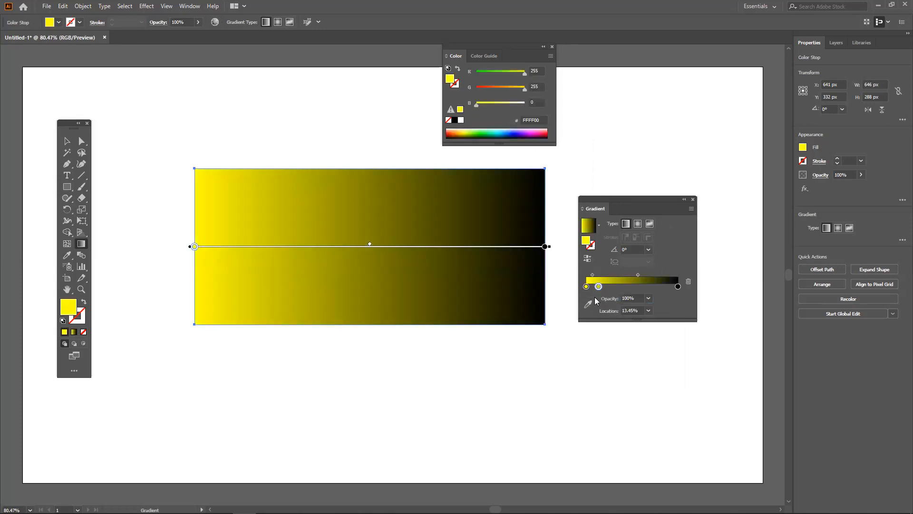
double_click(598, 287)
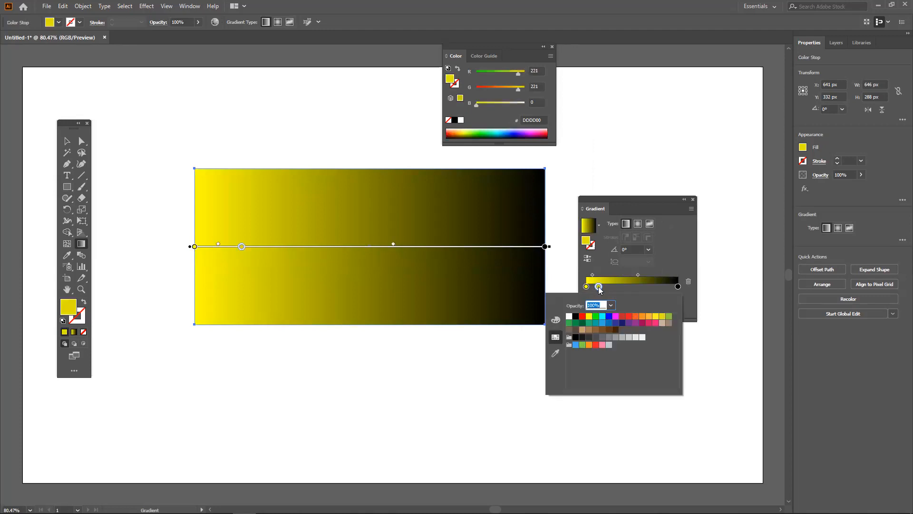
left_click(589, 344)
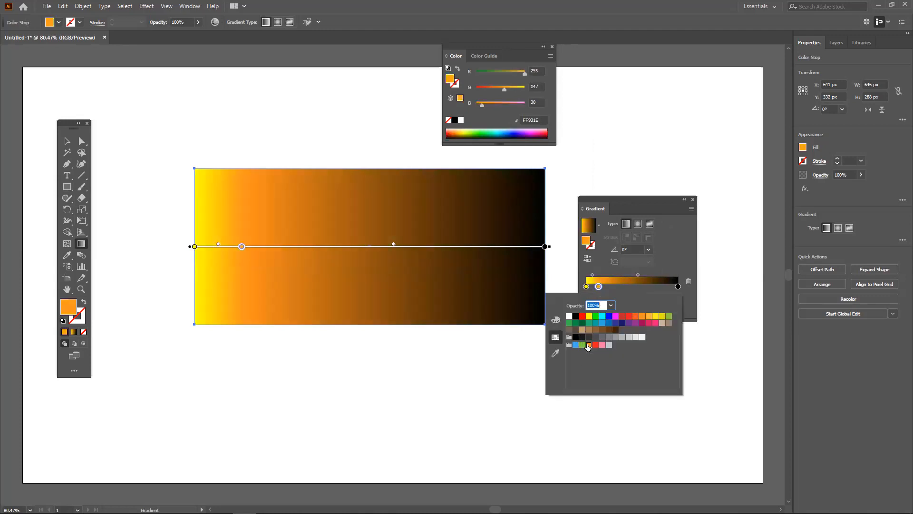
Add a third gradient stop at about 24.62% and color it with the orange #F7931E swatch.
left_click(607, 285)
left_click(609, 287)
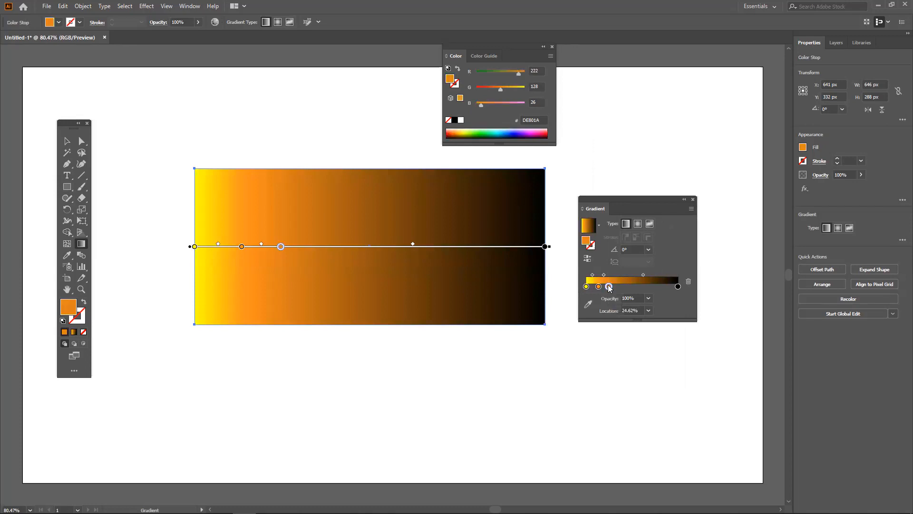
double_click(609, 287)
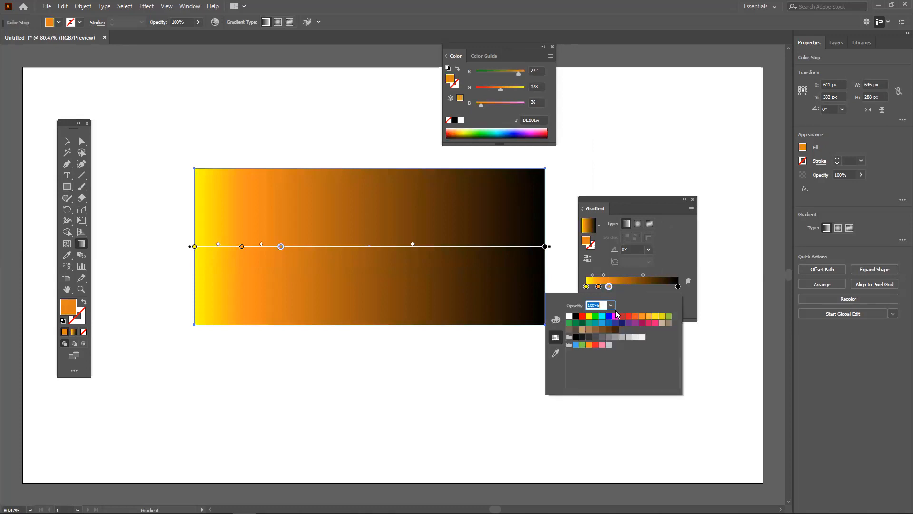
left_click(643, 317)
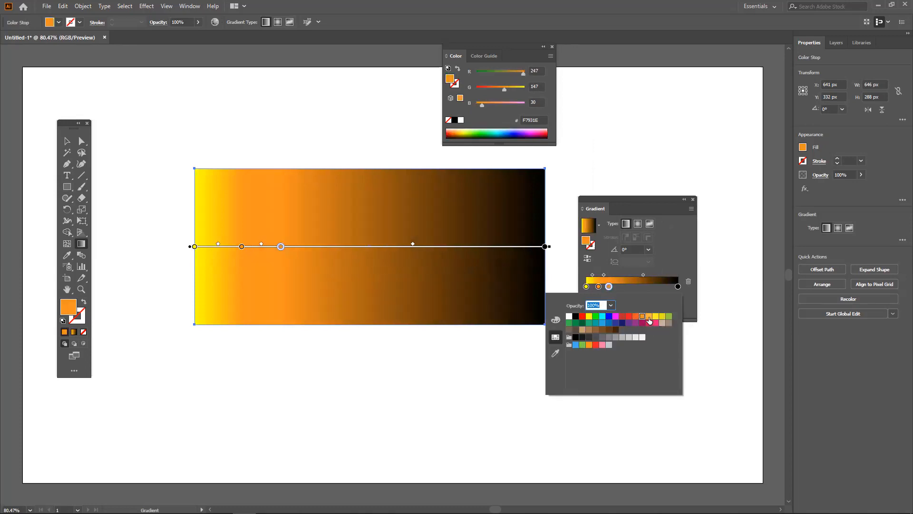
Add a fourth gradient stop just before the middle of the gradient and color it with a bright yellow swatch.
left_click(624, 290)
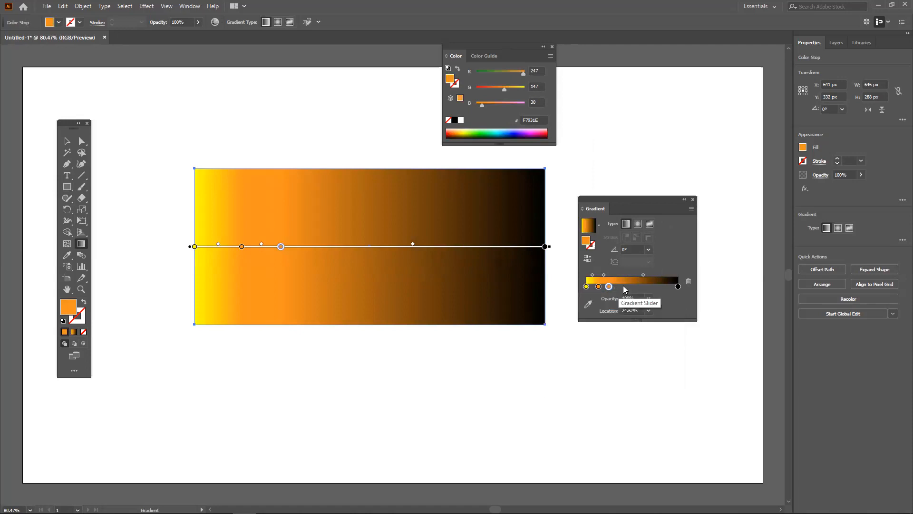
left_click(624, 286)
double_click(624, 287)
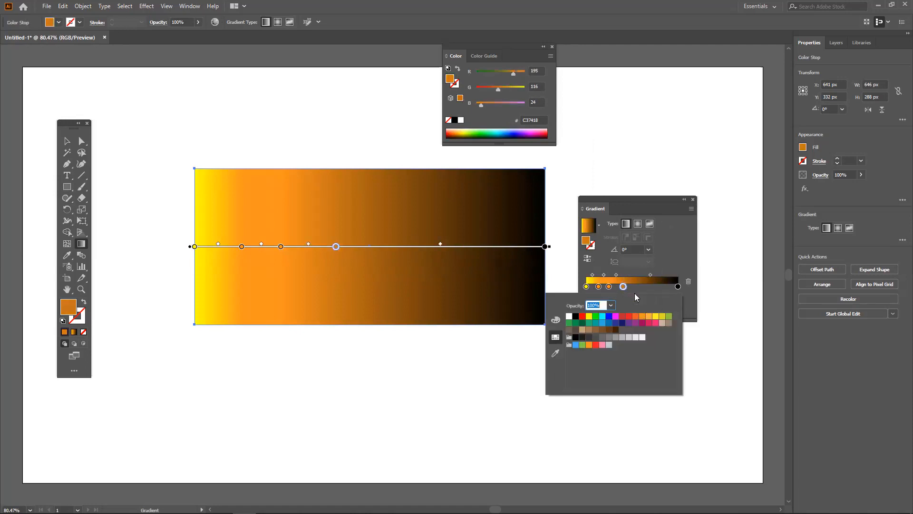
left_click(650, 320)
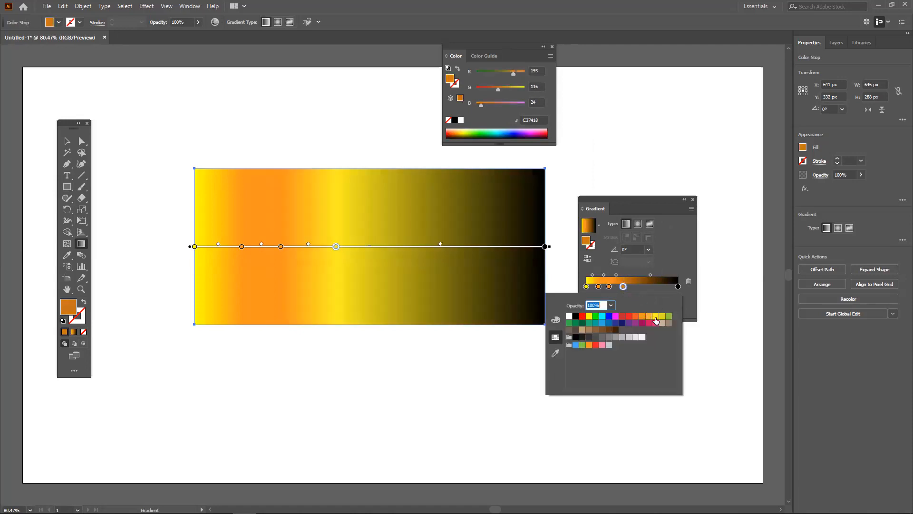
Add extra orange stops on both sides of the bright yellow stop, including a copied orange stop at about 66.24%.
left_click(635, 288)
left_click(609, 287)
mouse_move(614, 288)
left_mouse_down()
mouse_move(632, 289)
mouse_move(623, 290)
mouse_move(636, 313)
mouse_move(634, 288)
mouse_move(621, 289)
left_mouse_up()
left_click(612, 287)
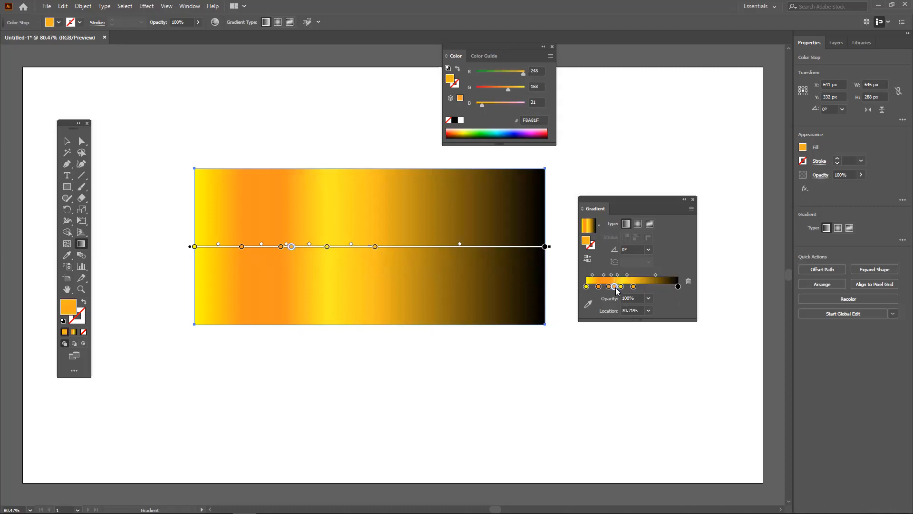
left_click_drag(610, 285, 648, 292)
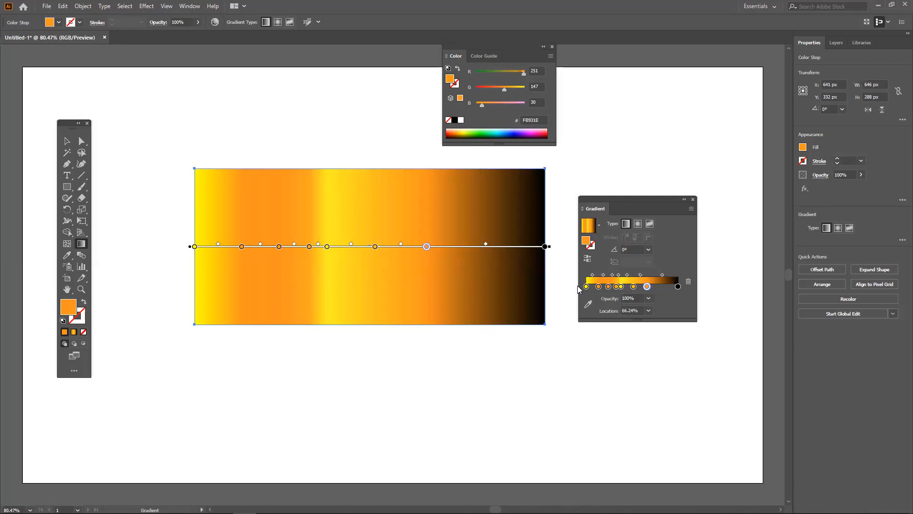
Widen the Gradient panel for a longer slider and place it over the rectangle's lower edge.
left_click_drag(578, 286, 289, 286)
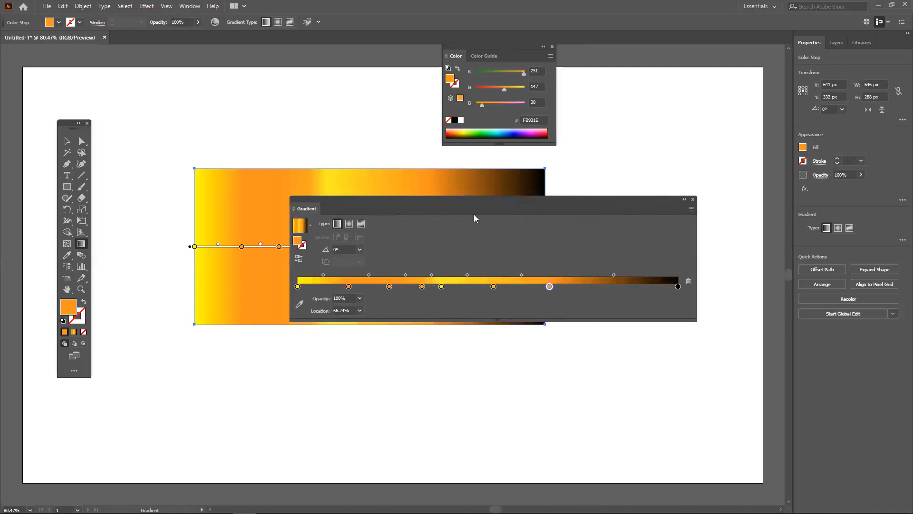
left_click_drag(490, 203, 425, 330)
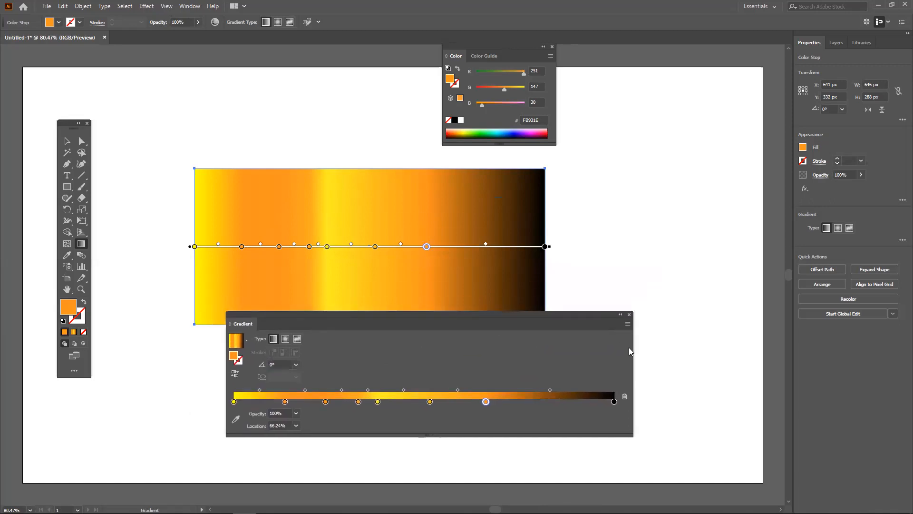
left_click_drag(634, 356, 549, 355)
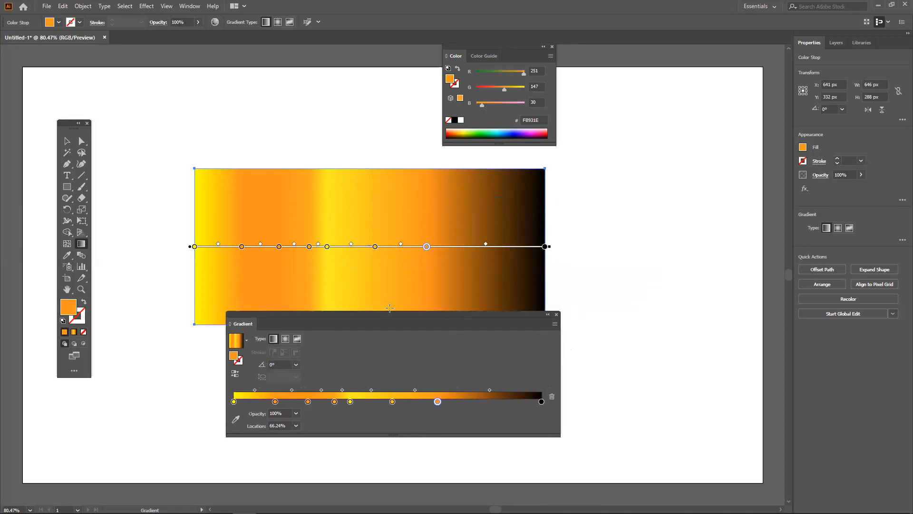
left_click_drag(404, 321, 435, 325)
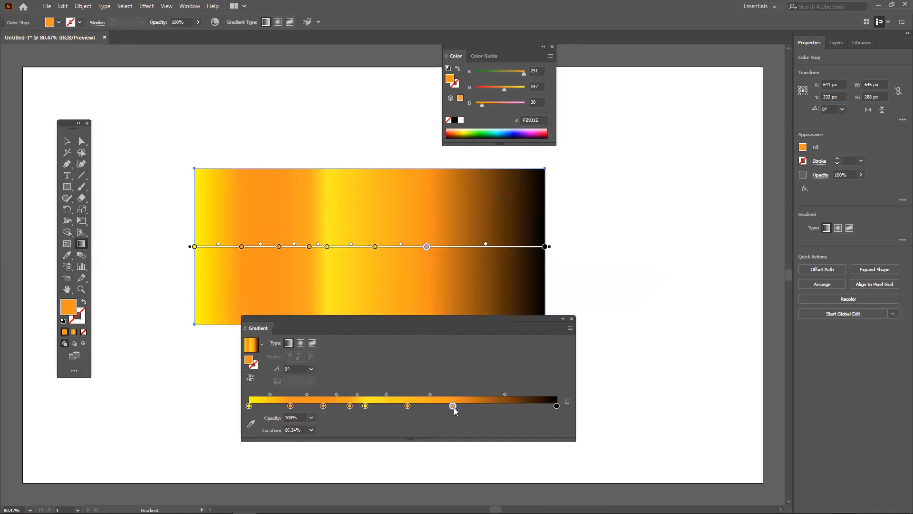
Add an orange stop at about 40.94% and golden yellow stops at about 47.54% and 72.12%.
left_click(290, 405)
left_click(375, 407)
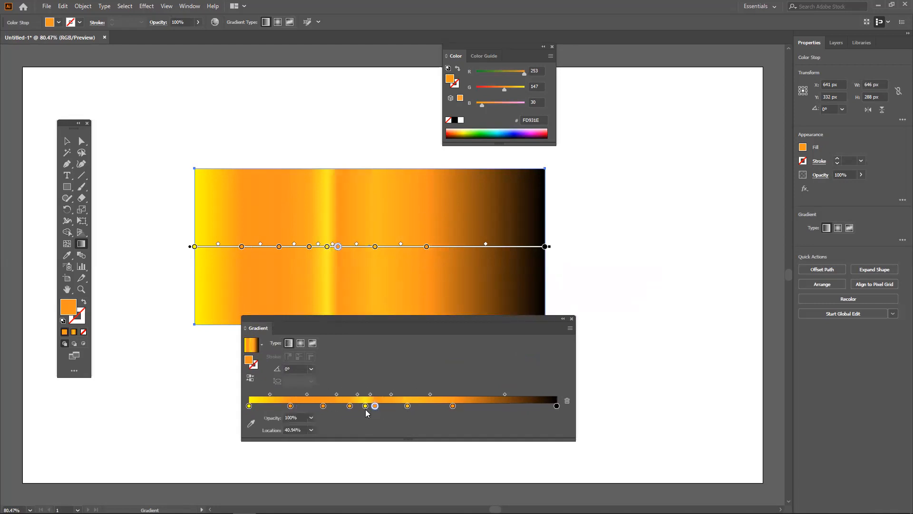
left_click(365, 406)
left_click(396, 406)
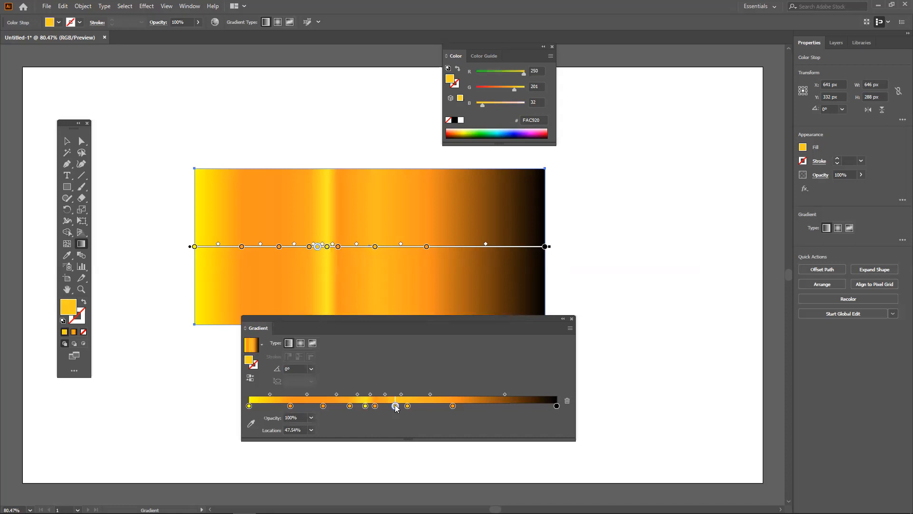
left_click(364, 407)
left_click_drag(360, 407, 471, 407)
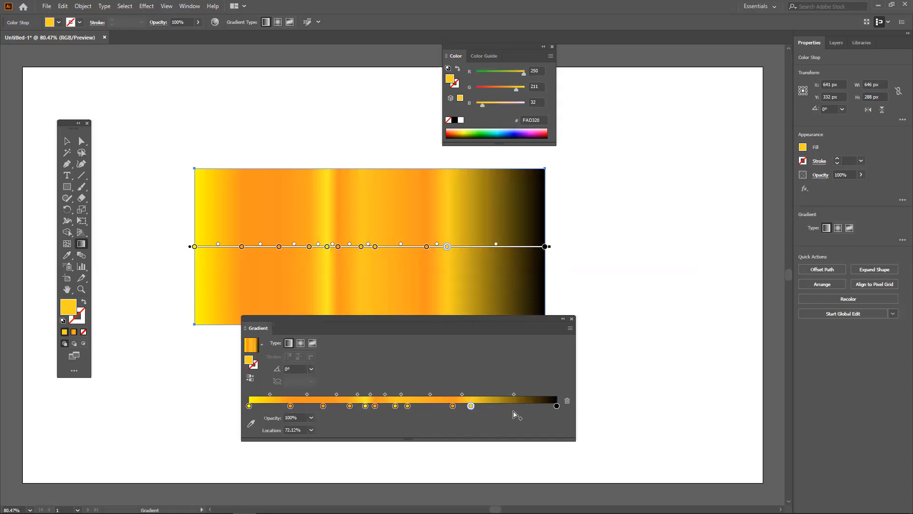
Remove the black end stop and move the last golden yellow stop to 100%.
left_click(557, 407)
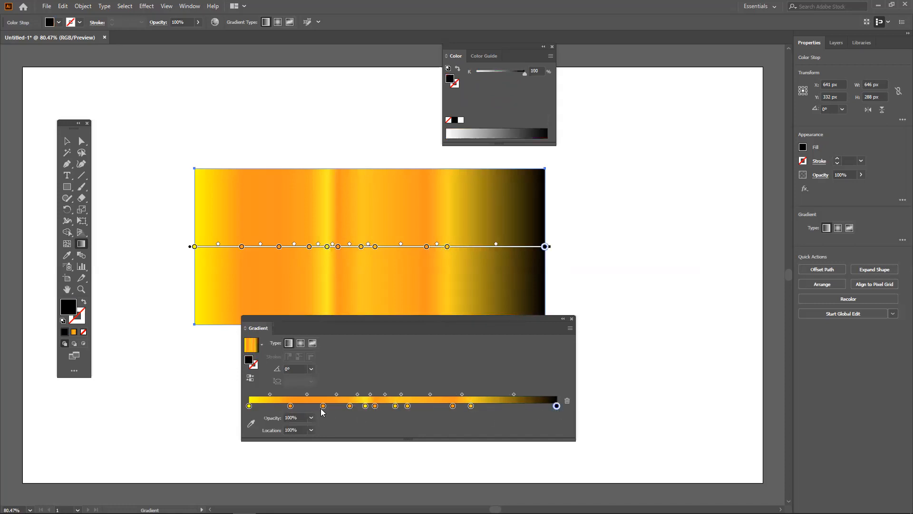
left_click_drag(556, 407, 560, 437)
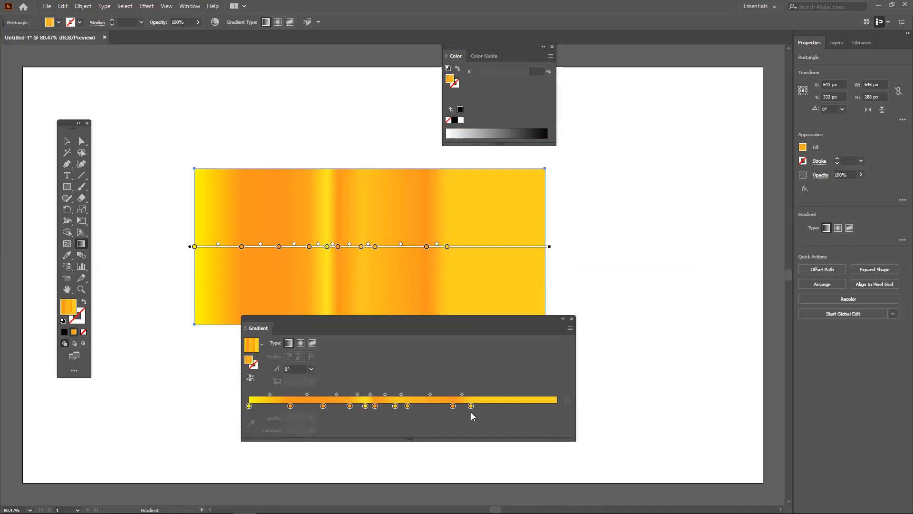
left_click_drag(470, 405, 553, 407)
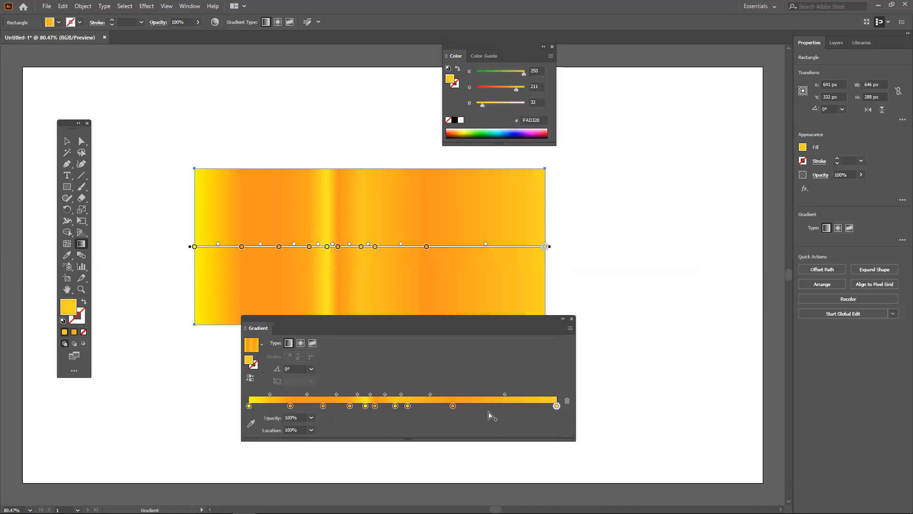
Spread the orange and golden stops across the gradient's second half, placing one golden stop at about 60.91%.
left_click_drag(452, 406, 529, 408)
left_click_drag(408, 406, 478, 406)
left_click_drag(397, 406, 437, 406)
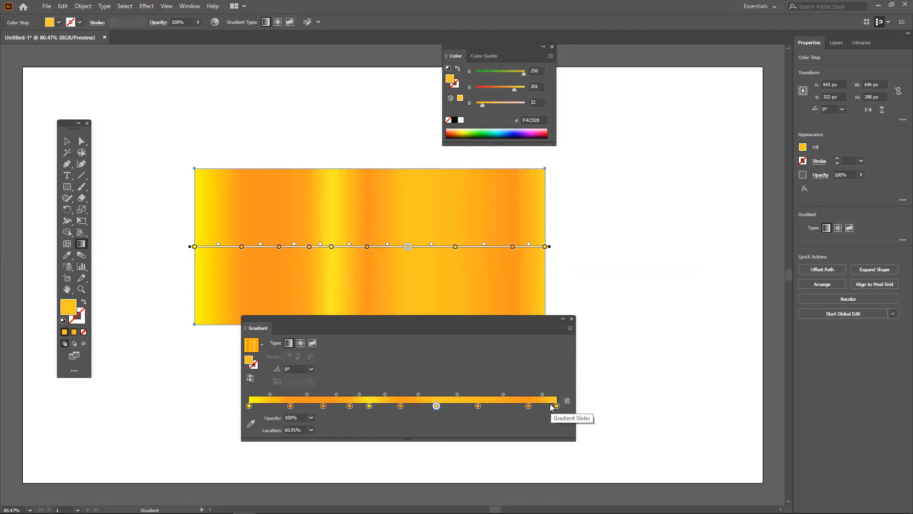
Set the location of the second gradient stop to 10%.
left_click(249, 407)
left_click(298, 429)
left_click(290, 407)
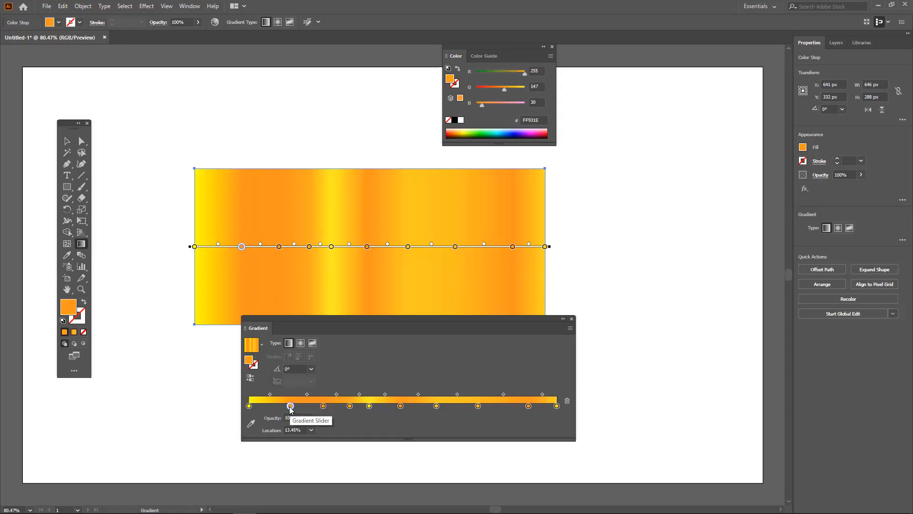
left_click(300, 429)
type("1")
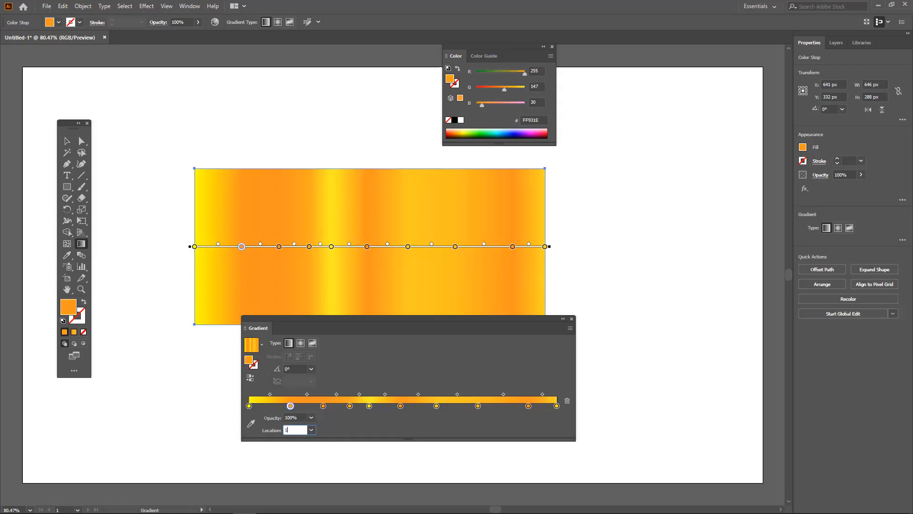
type("0")
key("Return")
Set the location of the third gradient stop to 20%.
left_click(324, 406)
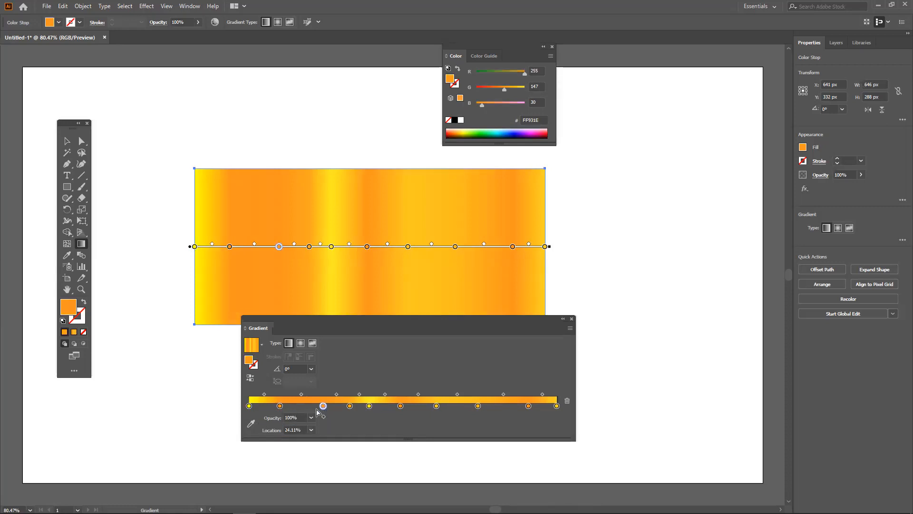
left_click(305, 430)
type("20")
key("Return")
Set the location of the fourth gradient stop to 30% and of the fifth, yellow stop to 40%.
left_click(349, 405)
left_click(308, 429)
type("3")
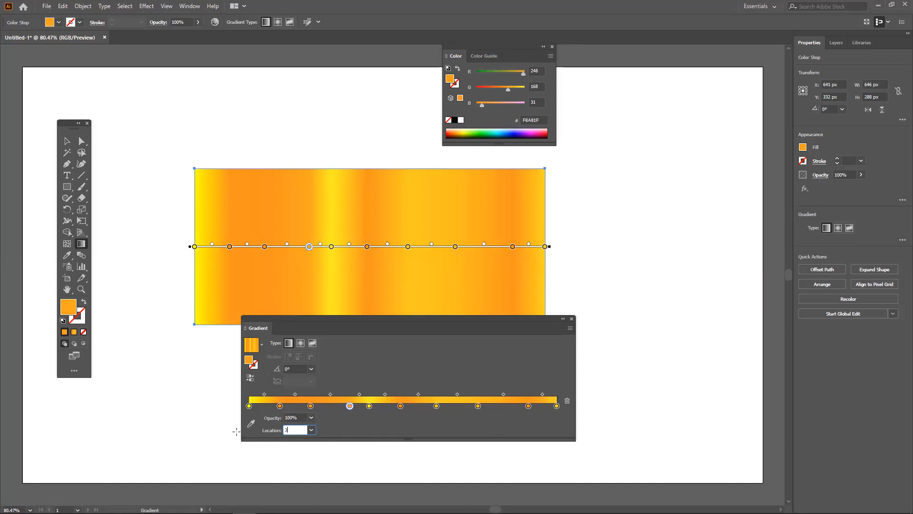
type("0")
key("Return")
left_click(369, 406)
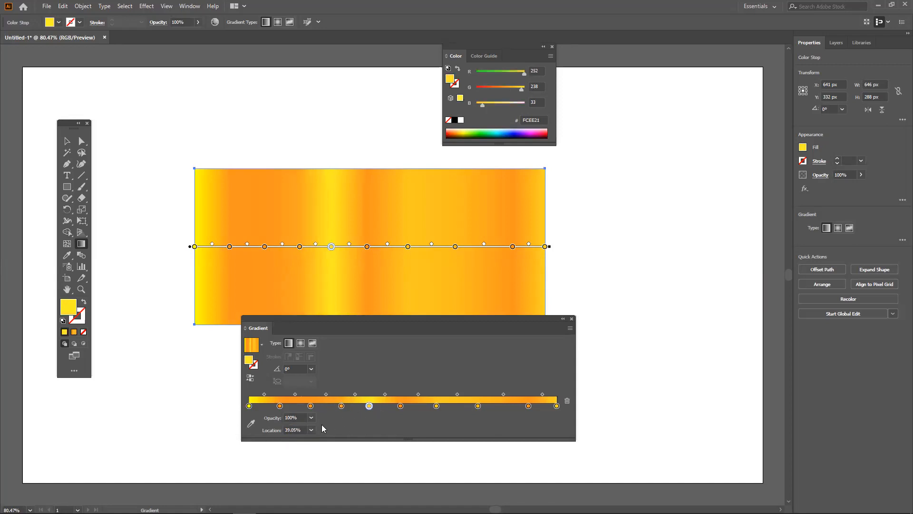
left_click(307, 430)
type("40")
key("Return")
Set the location of the sixth gradient stop to 50% and of the seventh stop to 60%.
left_click(401, 406)
left_click(307, 430)
type("50")
key("Return")
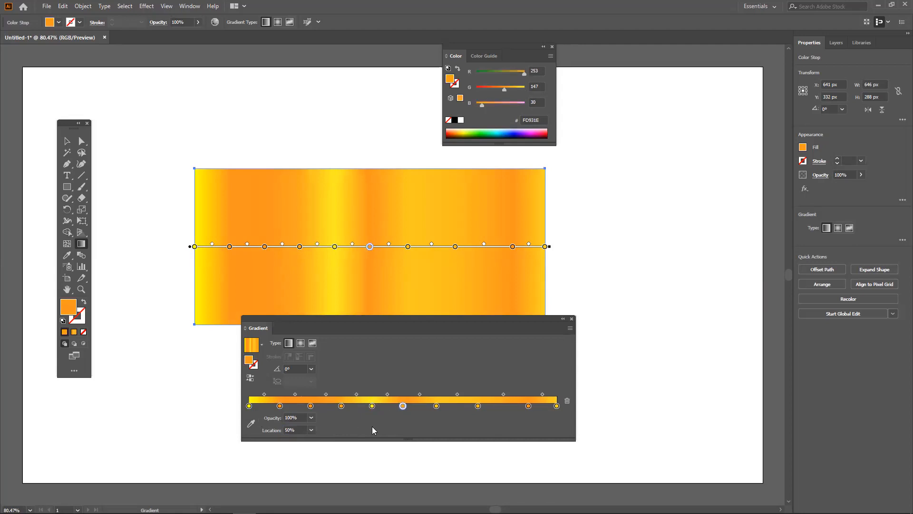
left_click(436, 406)
left_click(304, 430)
type("60")
key("Return")
Set the location of the eighth gradient stop to 70% and of the ninth stop to 80%.
left_click(478, 407)
left_click(304, 430)
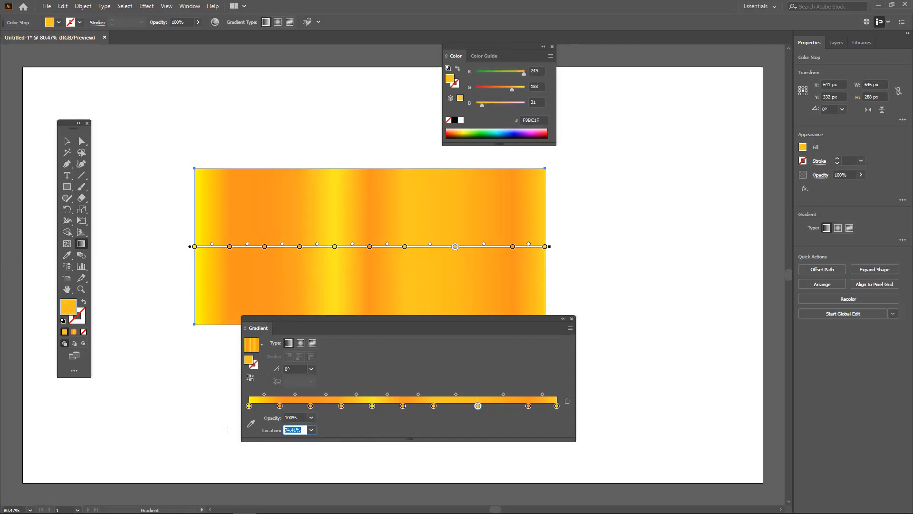
type("70")
key("Return")
left_click(527, 405)
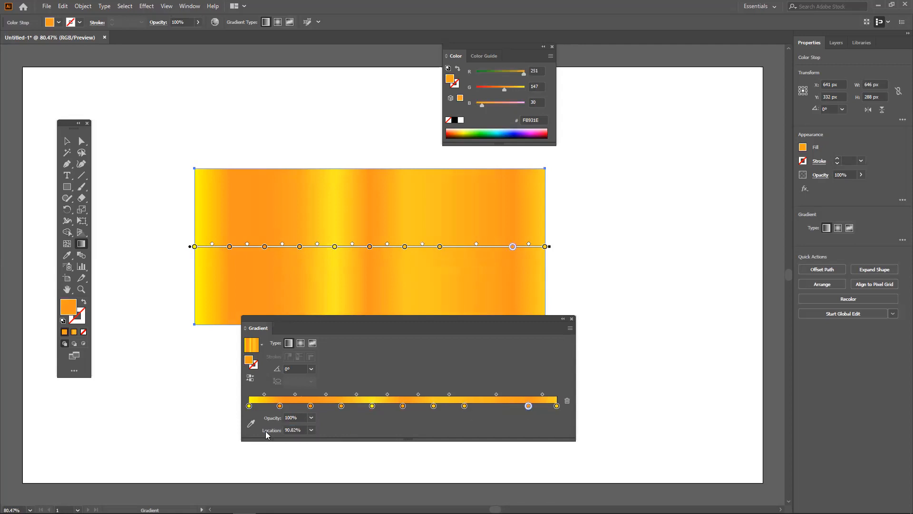
left_click(305, 429)
type("80")
key("Return")
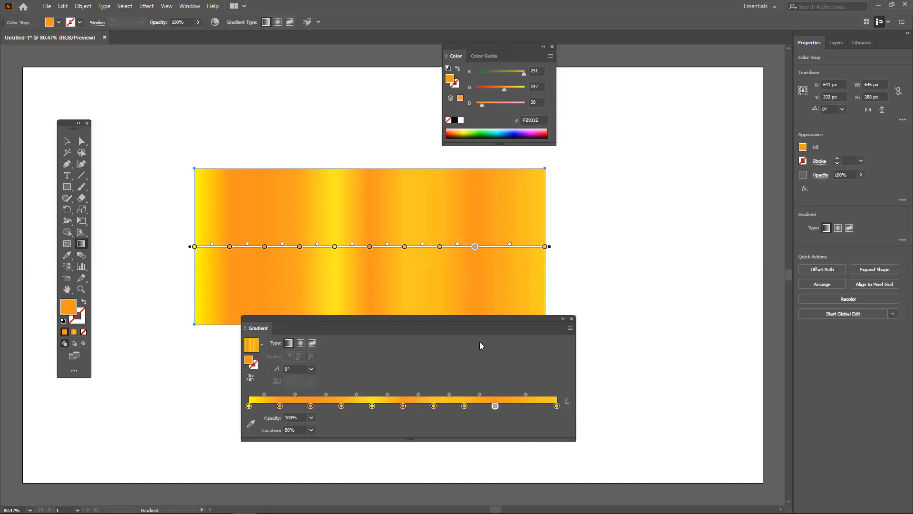
Add a yellow stop at about 88.56% of the gradient and recolour the 100% end stop orange F7931E.
left_click(249, 405)
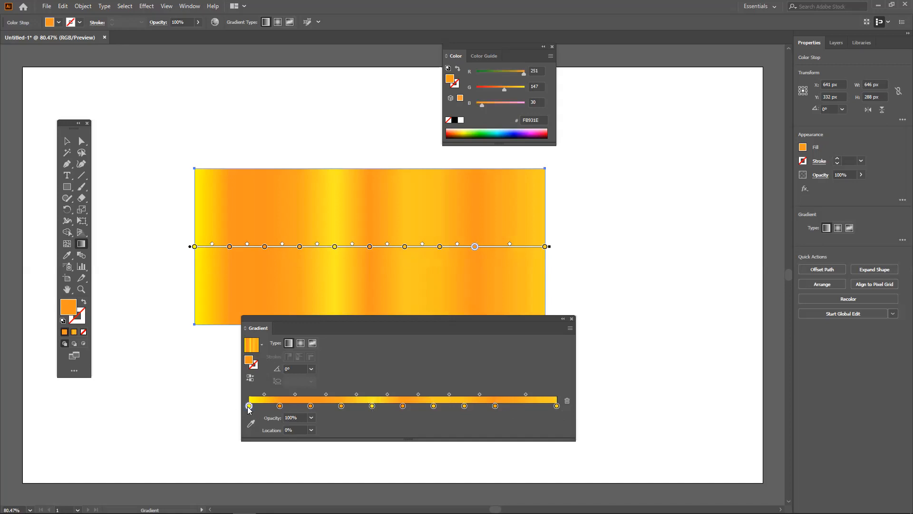
left_click(523, 407)
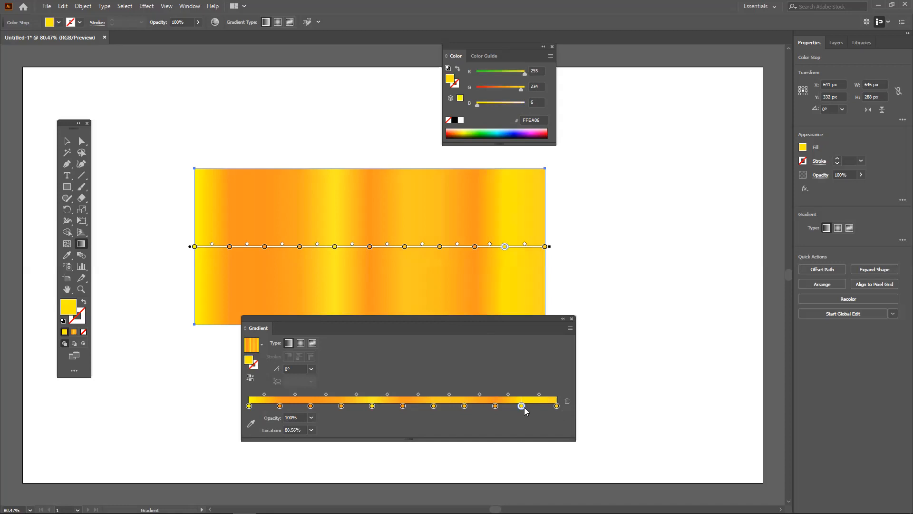
left_click(557, 406)
double_click(557, 406)
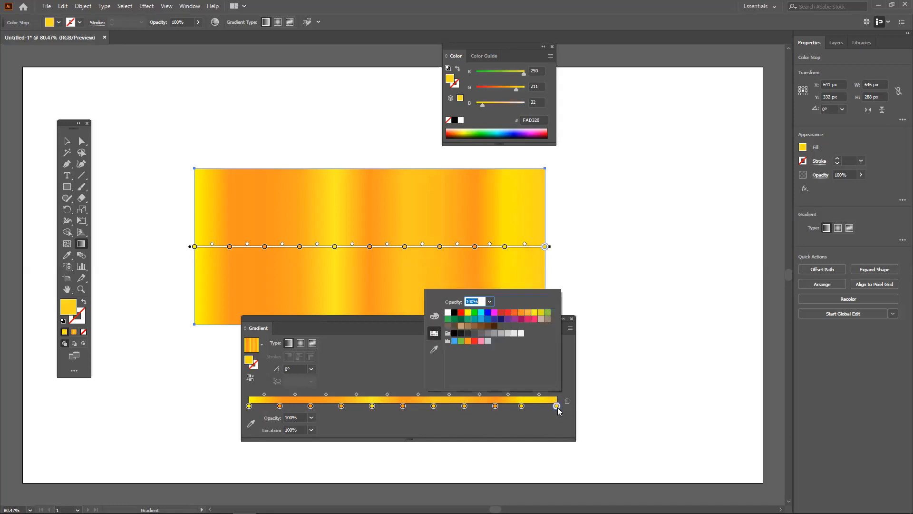
left_click(468, 341)
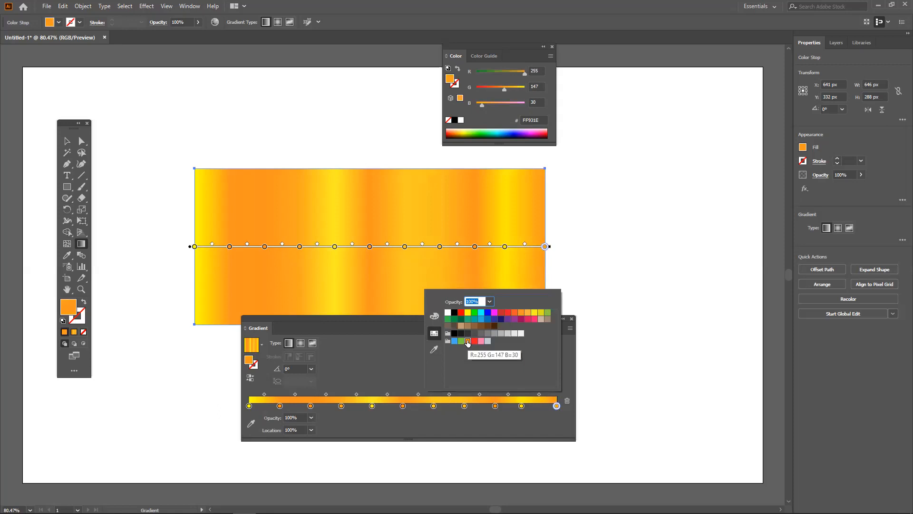
left_click(522, 313)
left_click(529, 313)
left_click(521, 313)
left_click(514, 313)
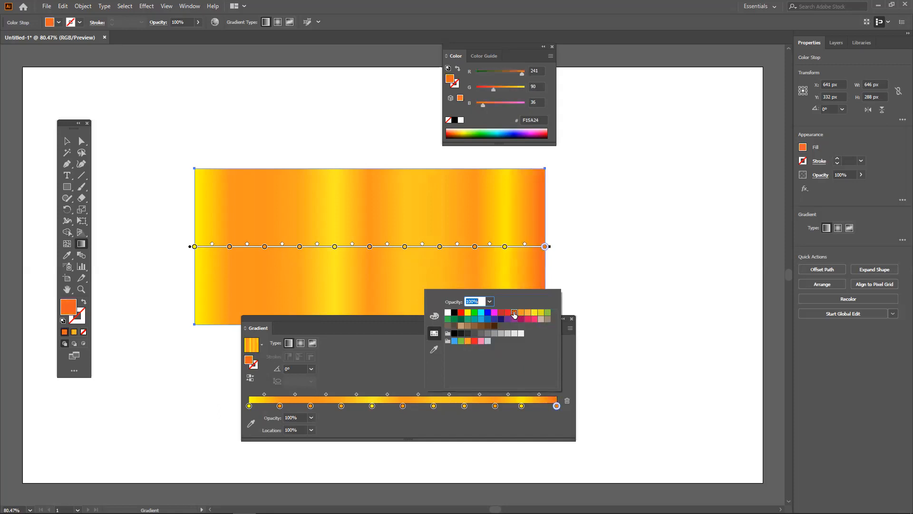
left_click(521, 313)
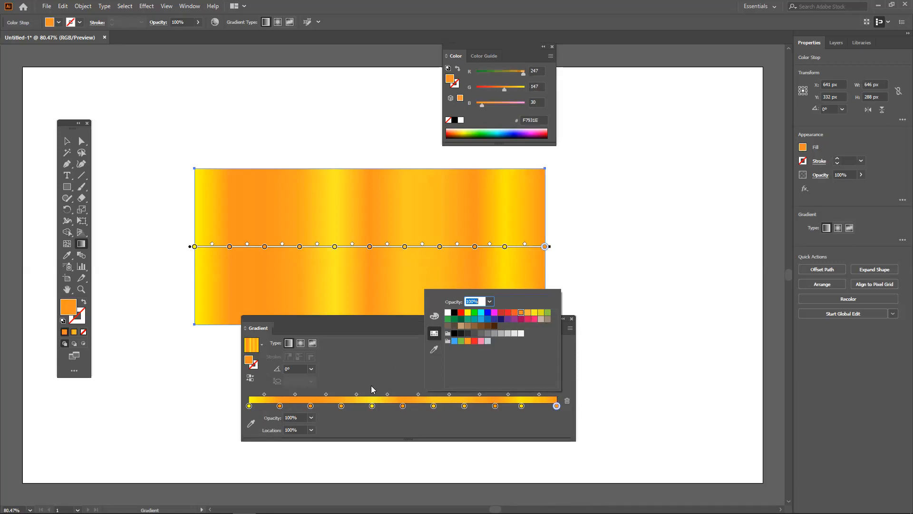
Set the location of the new yellow stop near the gradient's end to 90%.
left_click(524, 407)
left_click(522, 406)
left_click(299, 430)
type("90")
key("Return")
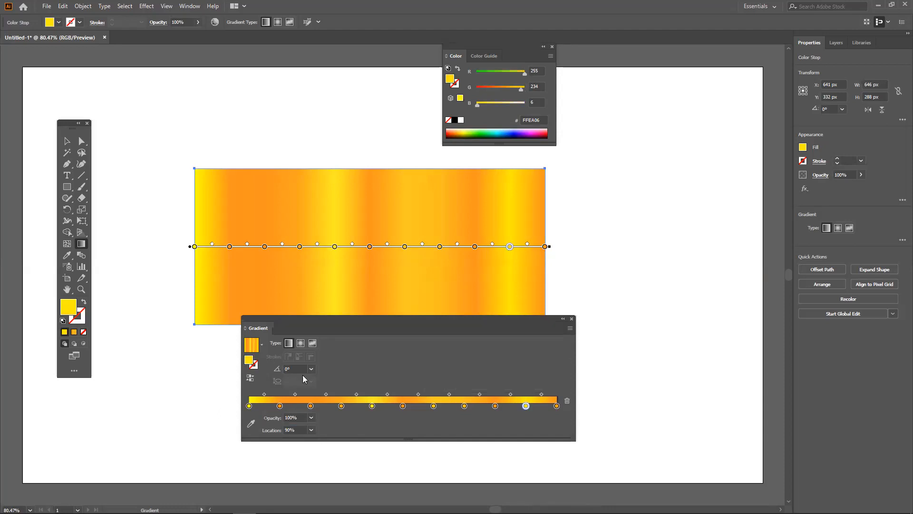
Move the rectangle up to about X 608 px, Y 231 px and place the Gradient panel clear below it.
left_click_drag(340, 326, 476, 316)
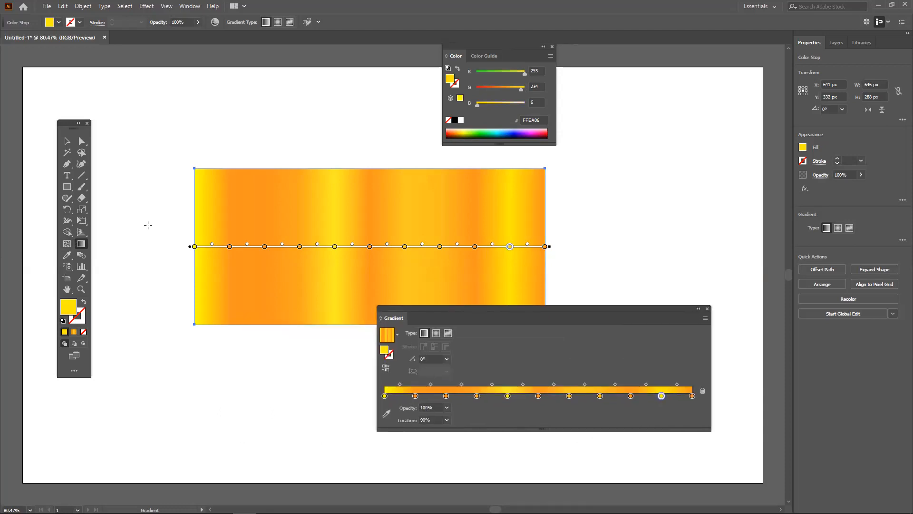
left_click(68, 142)
left_click_drag(441, 264, 423, 209)
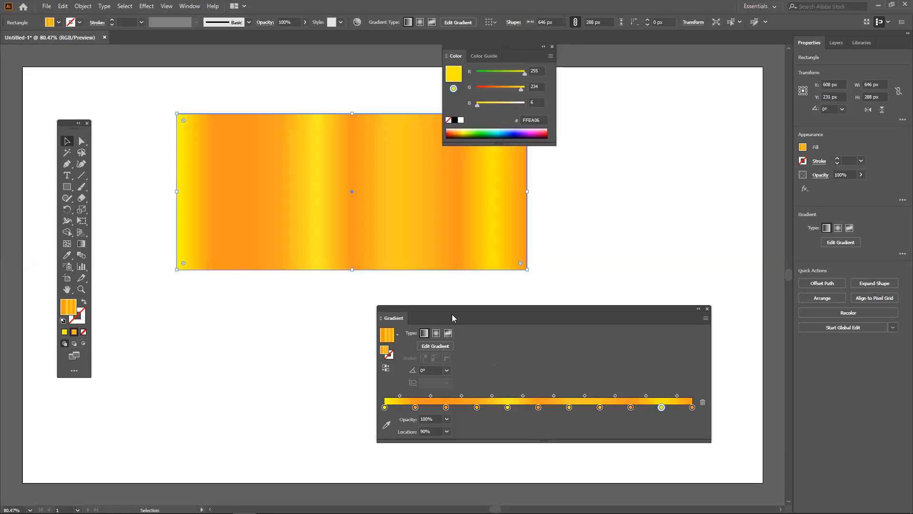
left_click_drag(456, 307, 437, 305)
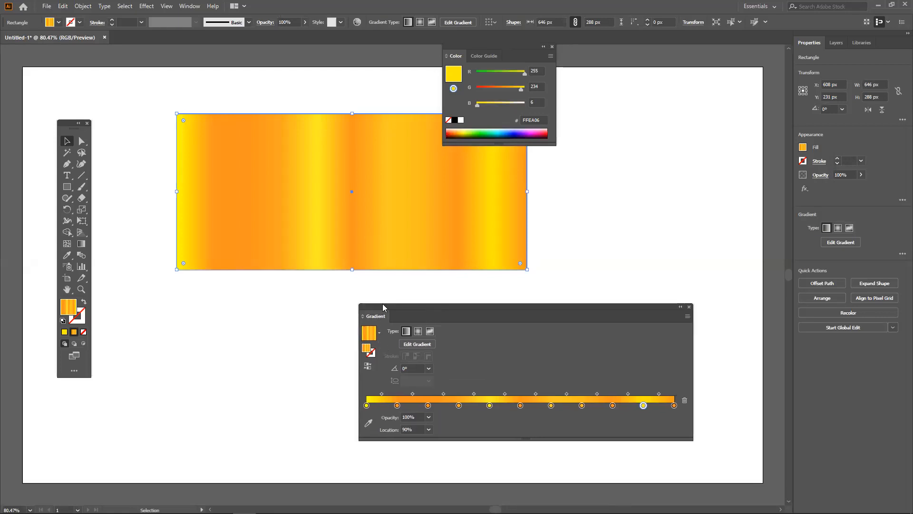
left_click_drag(431, 305, 486, 305)
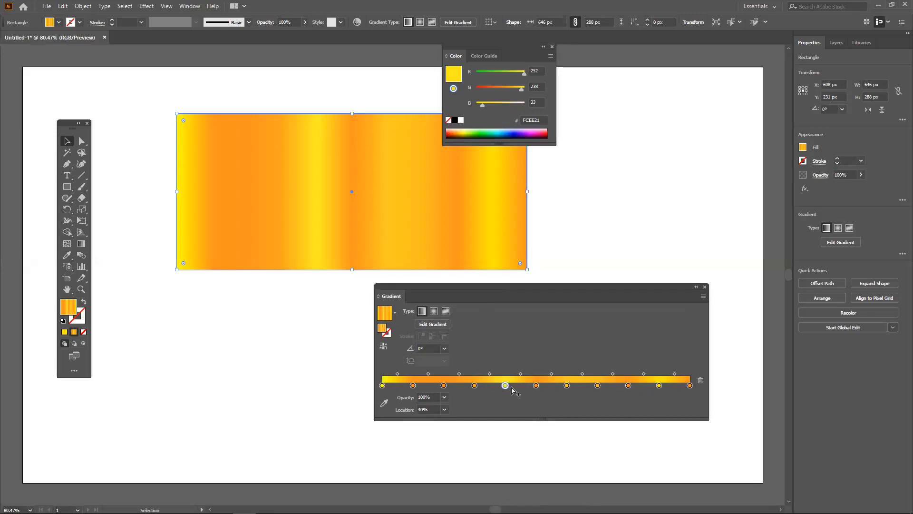
Replace the orange third gradient stop with a golden yellow copy of the 40% stop and set its location to 20%.
left_click_drag(506, 386, 446, 388)
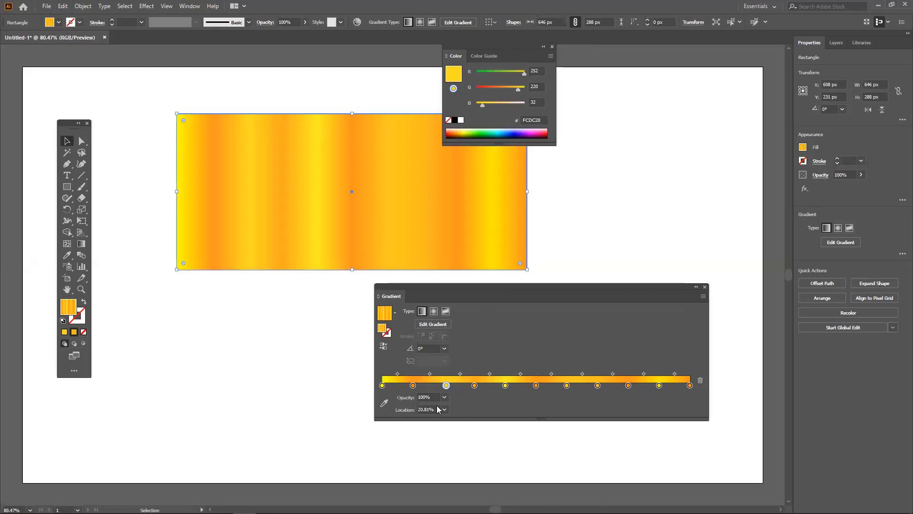
left_click(436, 407)
type("20")
key("Return")
left_click_drag(444, 386, 436, 389)
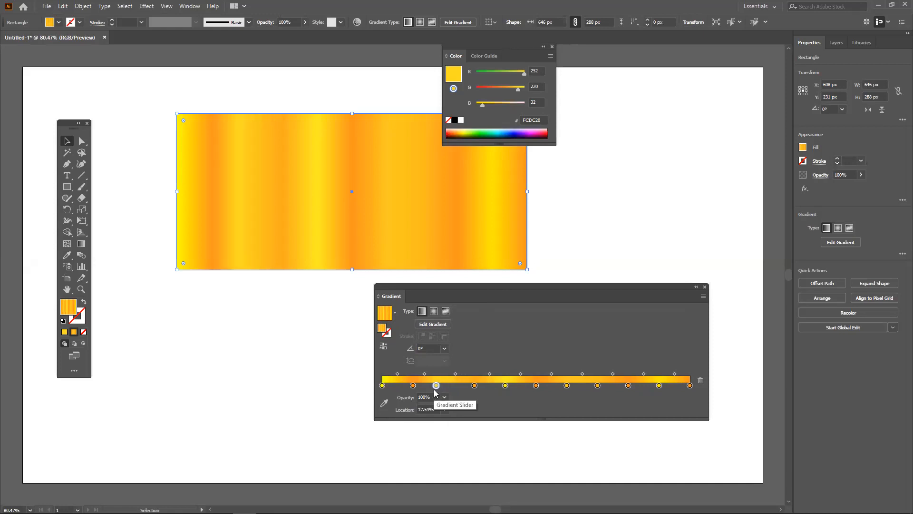
left_click(429, 410)
type("2")
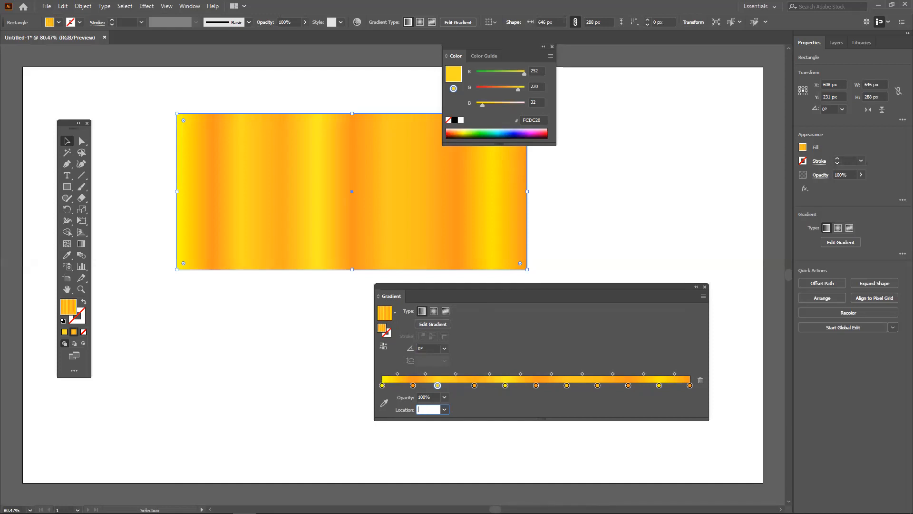
type("0")
key("Return")
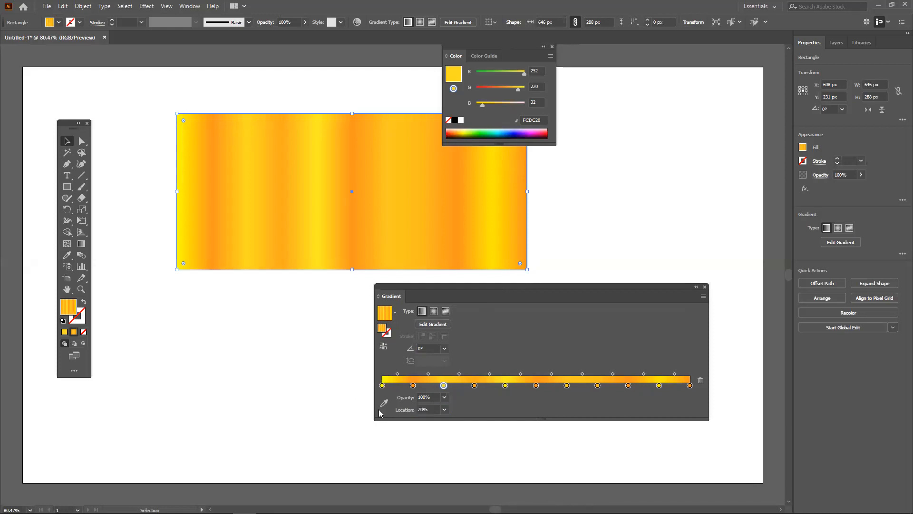
left_click(382, 385)
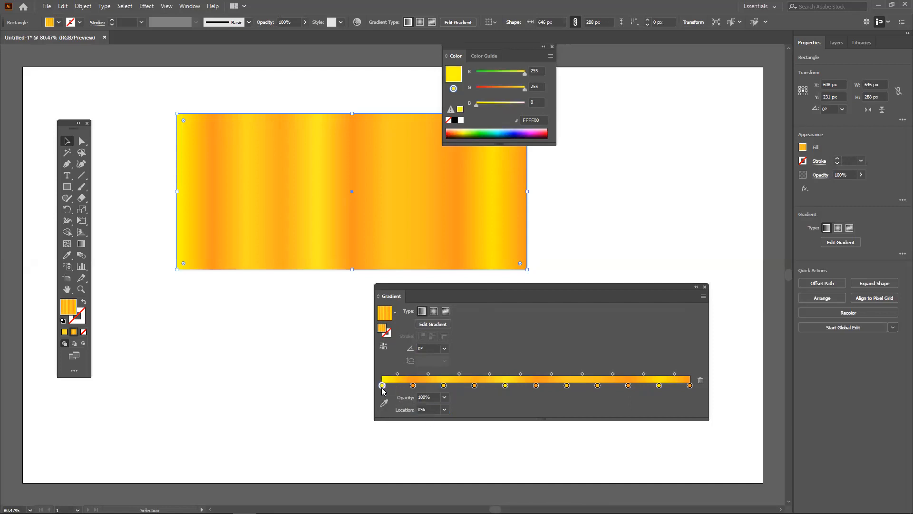
mouse_move(878, 509)
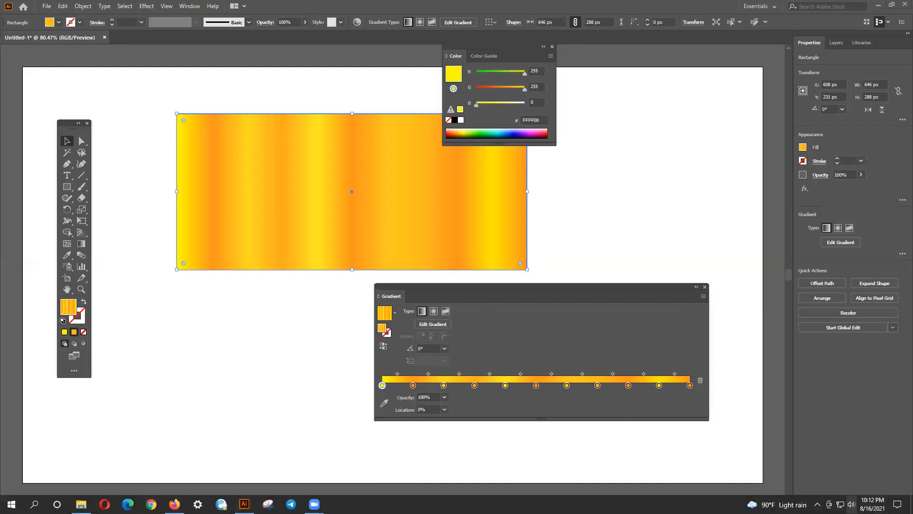
left_click(851, 504)
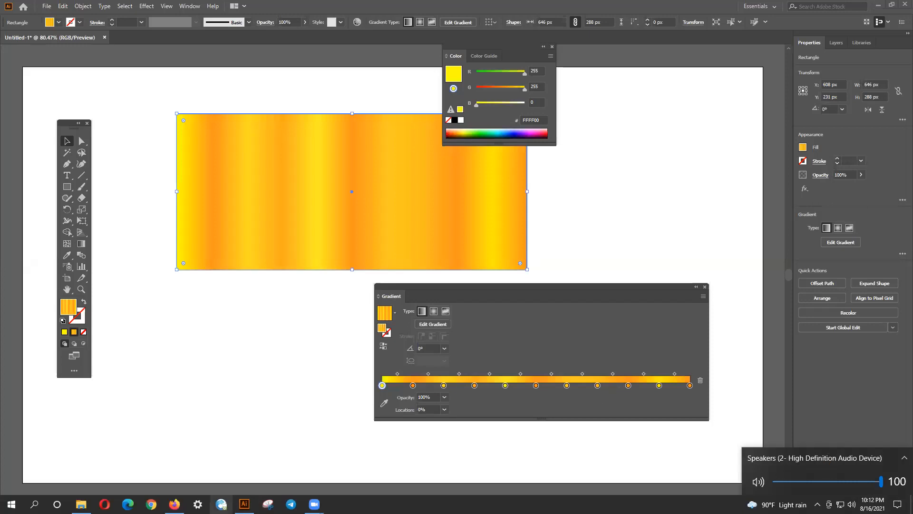
Switch to Firefox and copy the "50 Golden Gradient's Collection" image from the gold gradient palette search results.
left_click(175, 504)
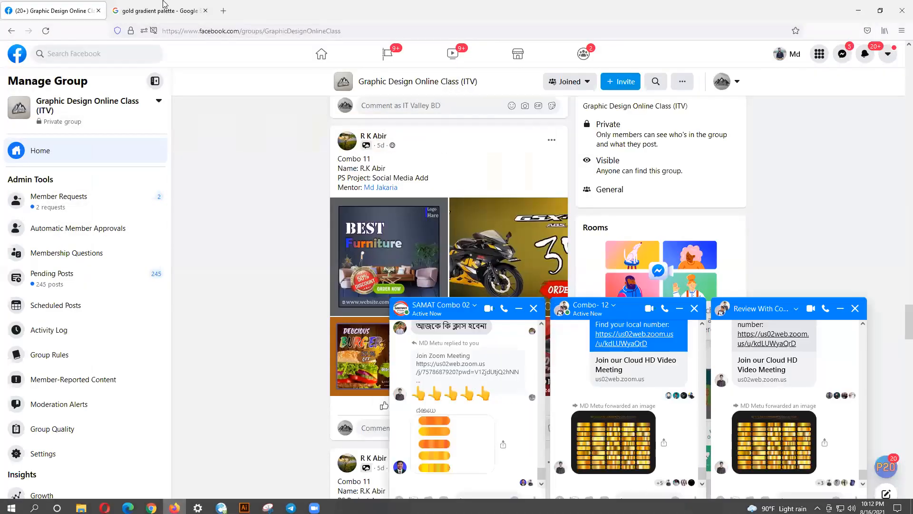
left_click(143, 7)
right_click(685, 208)
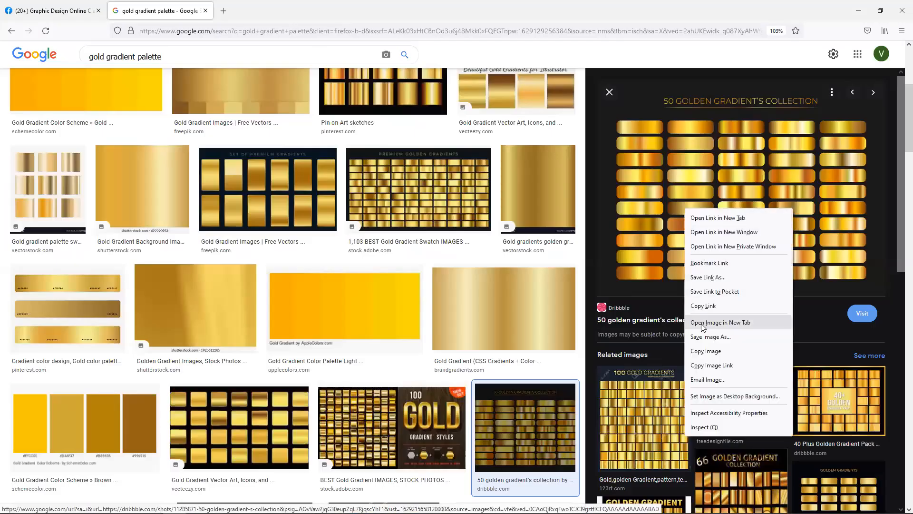
left_click(703, 352)
Switch back to Illustrator and paste the copied golden gradients image into the document.
key("alt+Tab")
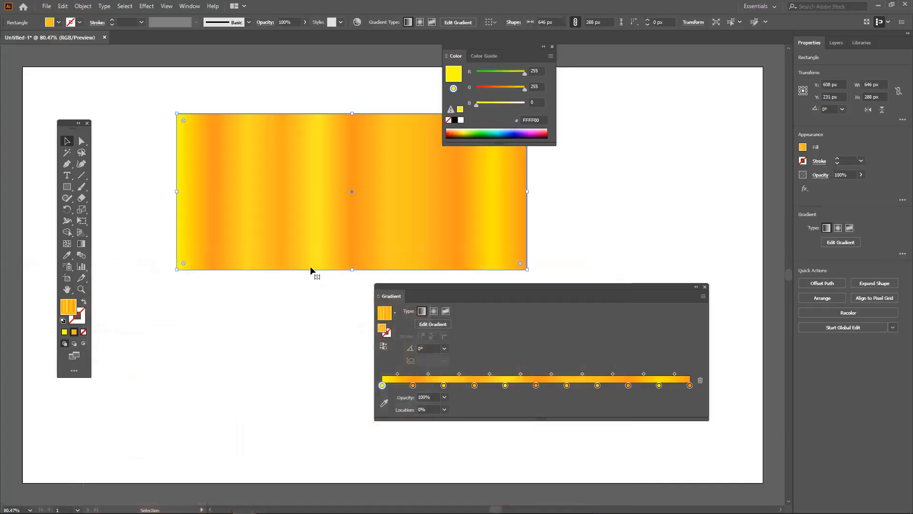
left_click(283, 93)
left_click_drag(262, 85, 274, 333)
key("ctrl+v")
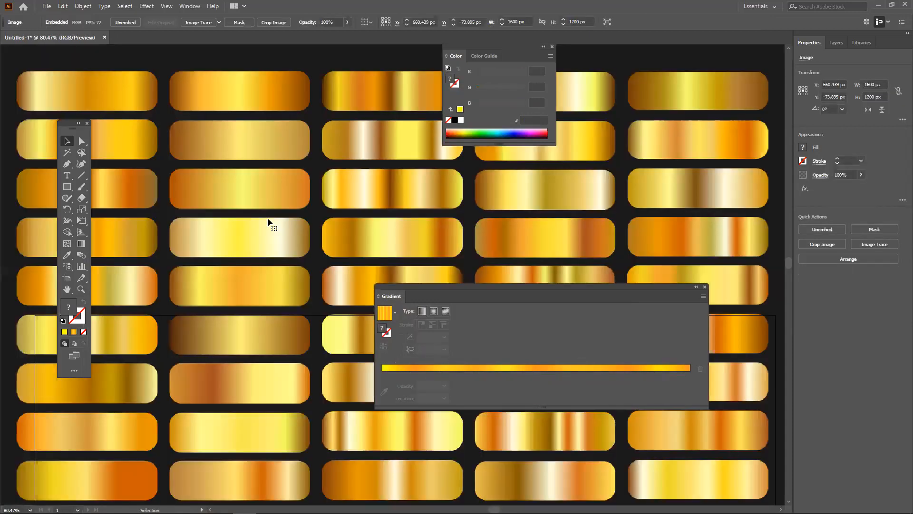
Move the pasted gradients image off the artboard to just above it and deselect it.
key("ctrl+minus")
scroll(272, 226, "down", 1)
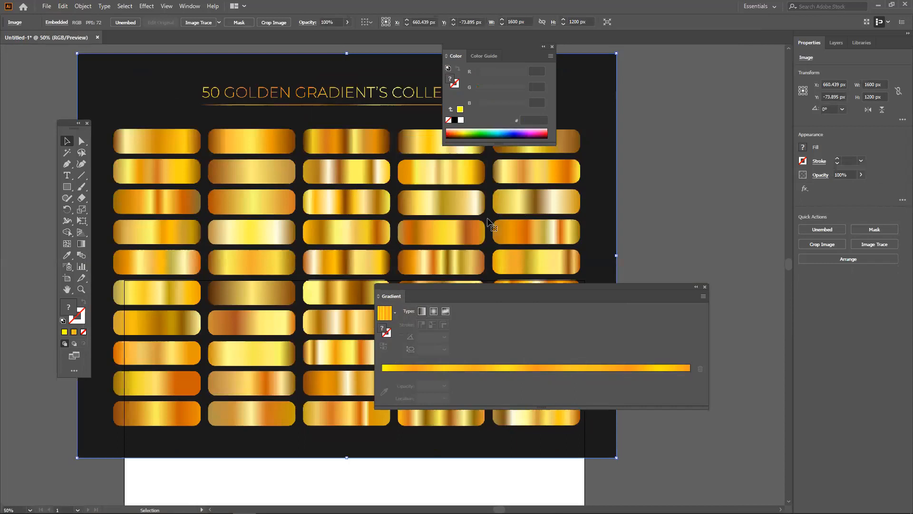
scroll(485, 221, "down", 1)
left_click_drag(399, 239, 385, 184)
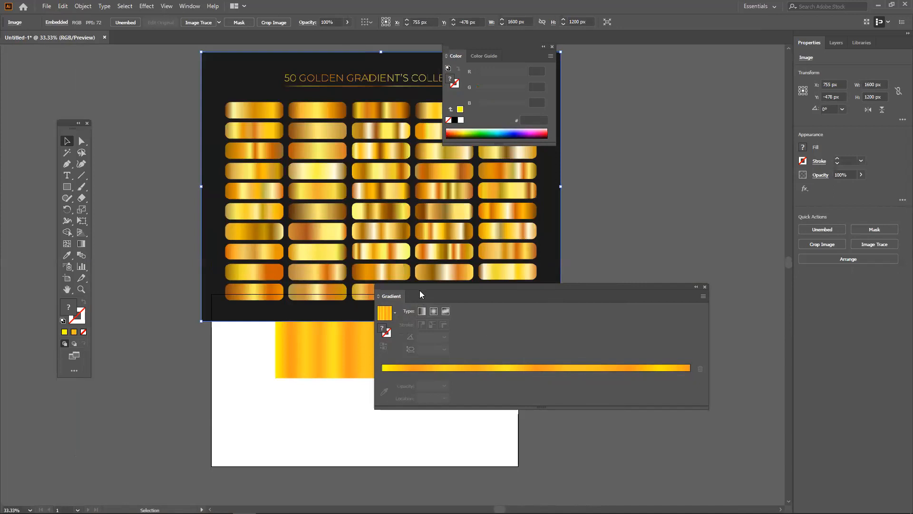
scroll(464, 293, "down", 1)
left_click_drag(367, 227, 300, 237)
left_click(419, 246)
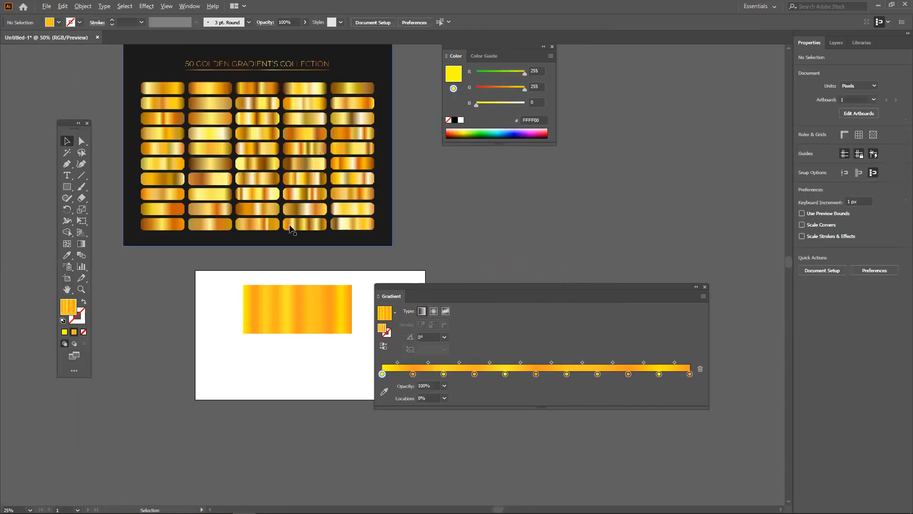
Examine the colour bands of the golden gradient samples in the pasted image up close and compare them with the rectangle.
scroll(266, 229, "up", 4)
scroll(373, 249, "up", 1)
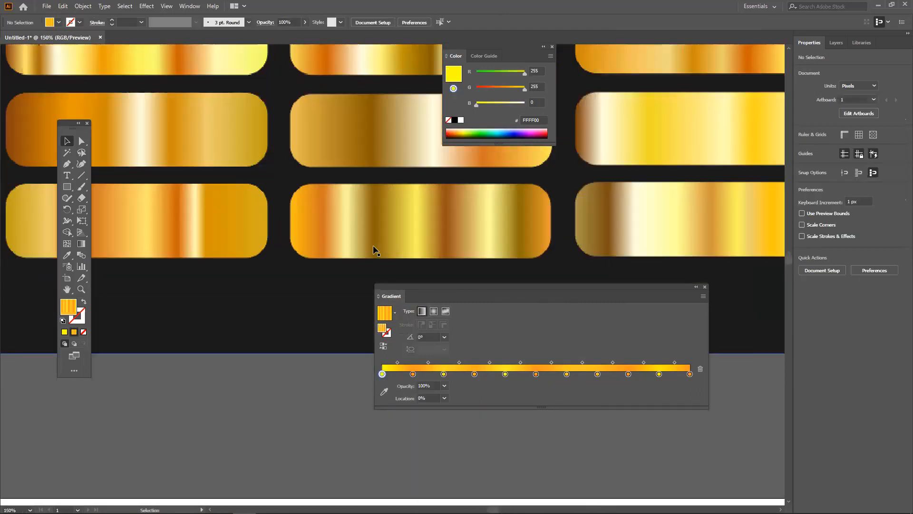
left_click_drag(373, 248, 344, 240)
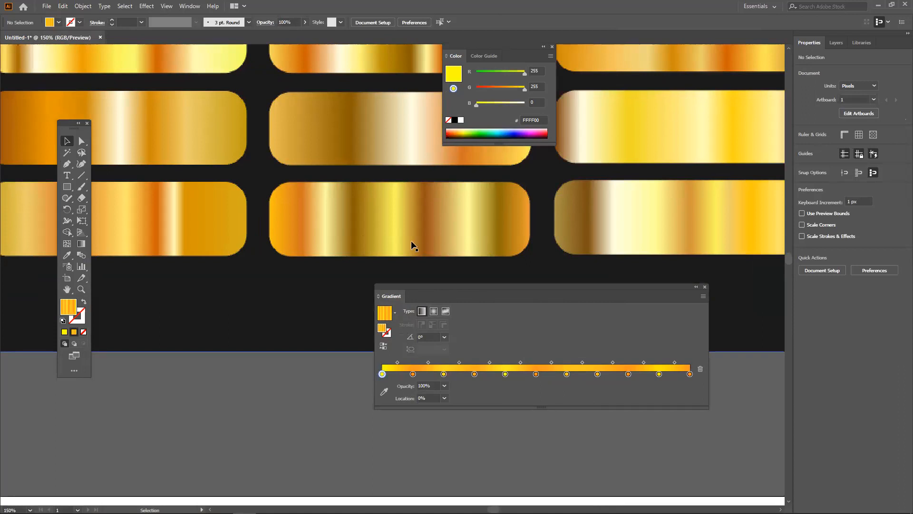
scroll(391, 250, "up", 3)
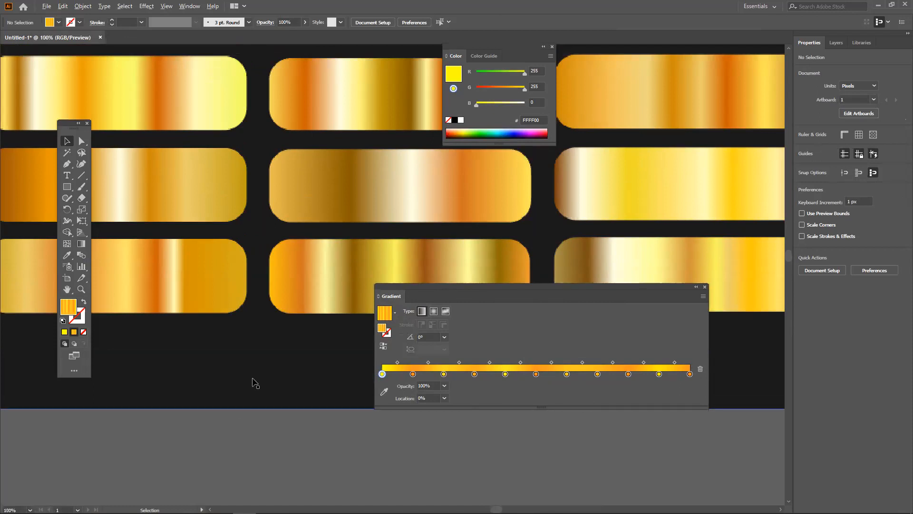
scroll(250, 381, "down", 2, "alt")
scroll(249, 384, "down", 1, "alt")
scroll(248, 384, "down", 1, "alt")
left_click_drag(248, 384, 231, 213)
key("space")
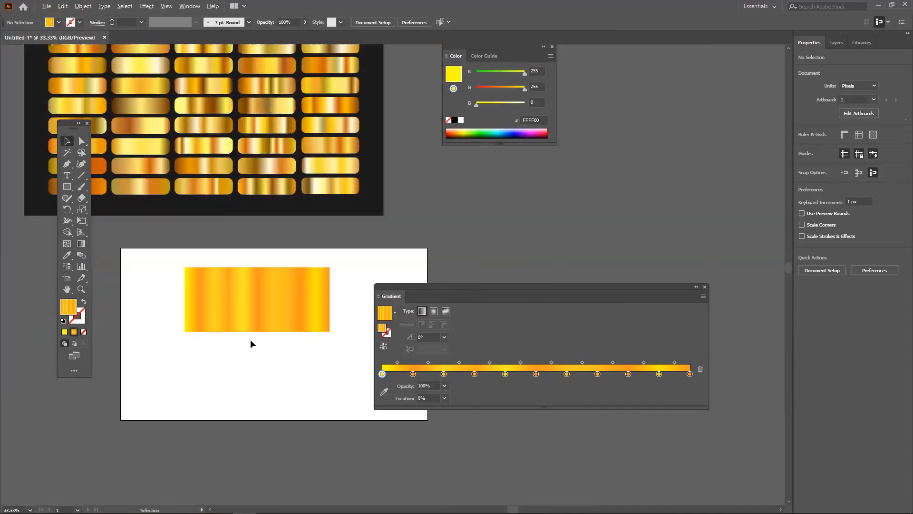
Draw a second rectangle of about 597 by 154 px in the empty area above and beside the artboard.
scroll(250, 338, "up", 1, "alt")
scroll(320, 287, "up", 1, "alt")
left_click_drag(310, 298, 323, 271)
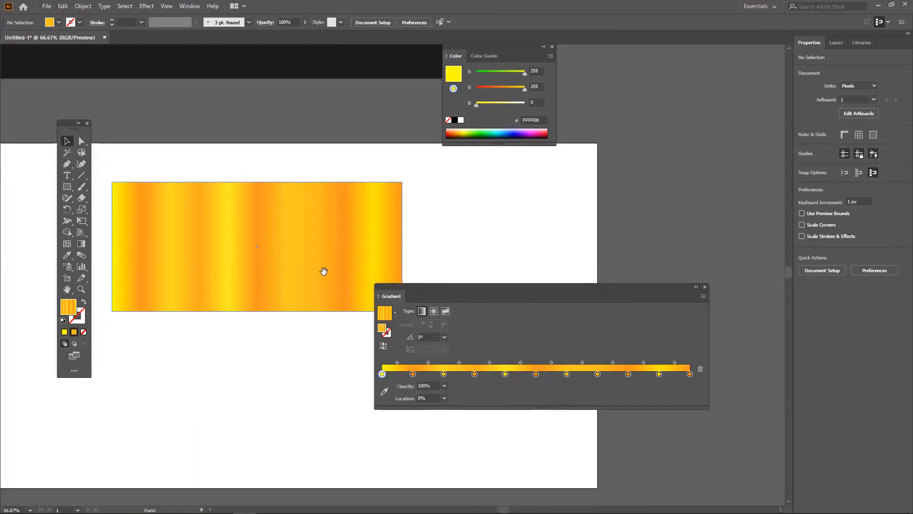
left_click(270, 287)
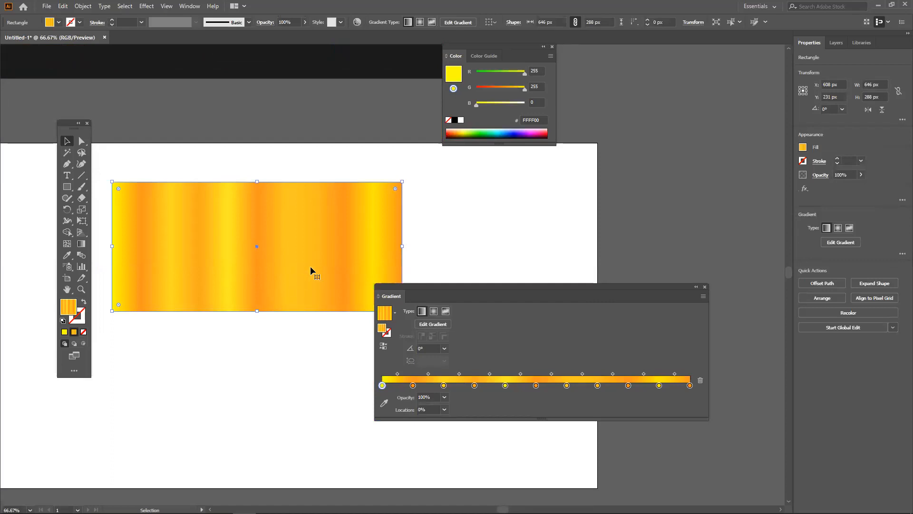
left_click(66, 186)
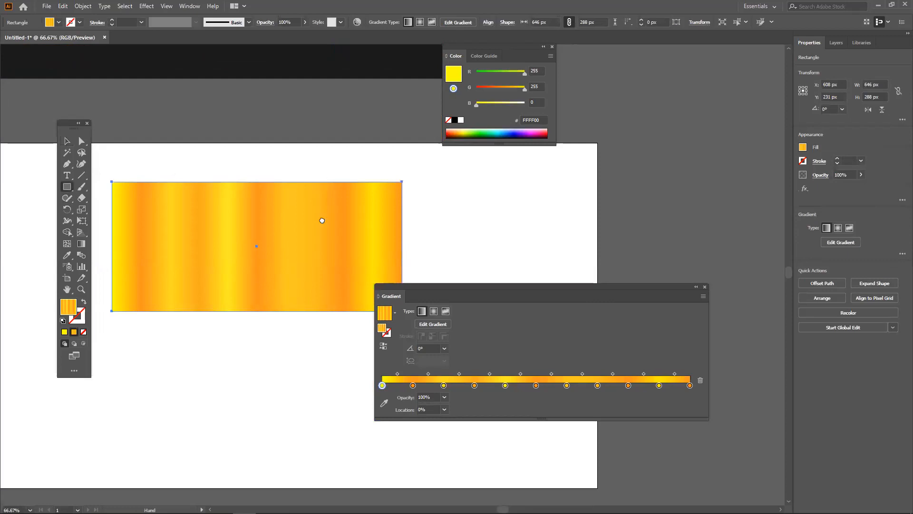
left_click_drag(322, 220, 314, 373)
left_click_drag(647, 184, 346, 216)
left_click_drag(291, 187, 560, 254)
left_click_drag(538, 287, 485, 269)
Remove the new rectangle's gradient stops at 10%, 30%, 50%, 70% and 90%.
left_click(413, 385)
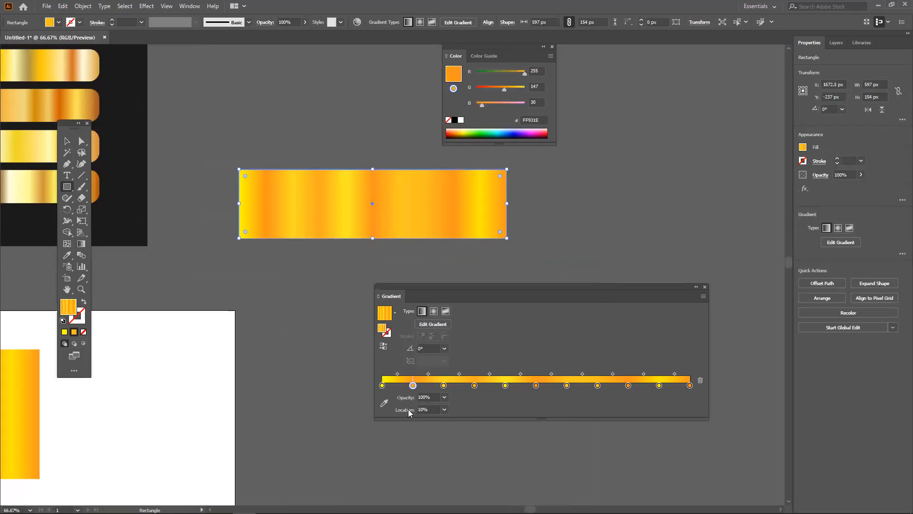
left_click_drag(408, 411, 409, 416)
left_click_drag(475, 385, 471, 414)
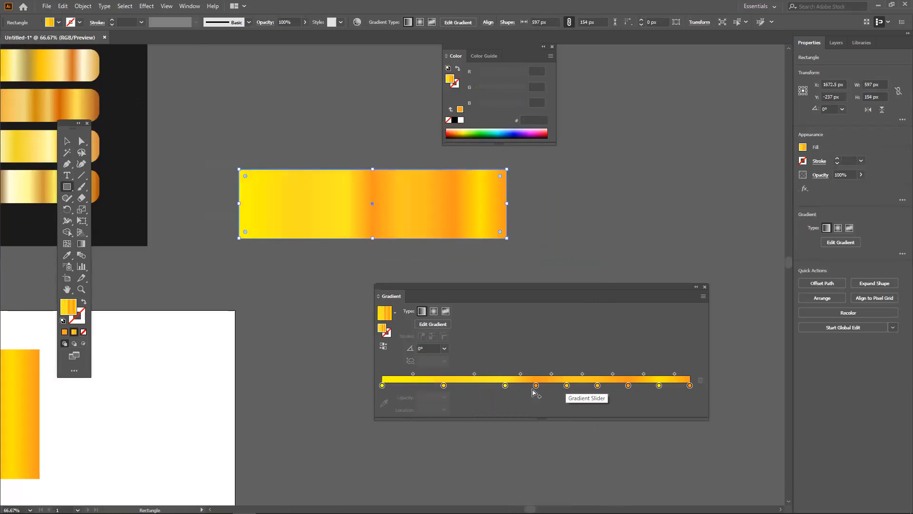
left_click_drag(536, 387, 536, 413)
left_click_drag(597, 387, 598, 401)
left_click_drag(661, 386, 661, 408)
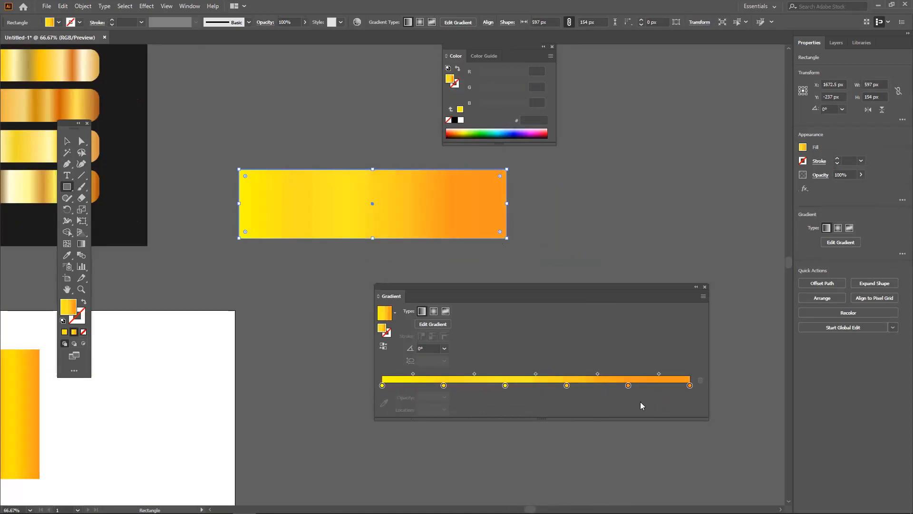
Recolour the new rectangle's gradient stops at 40% and 20% to orange F7931E.
left_click(505, 385)
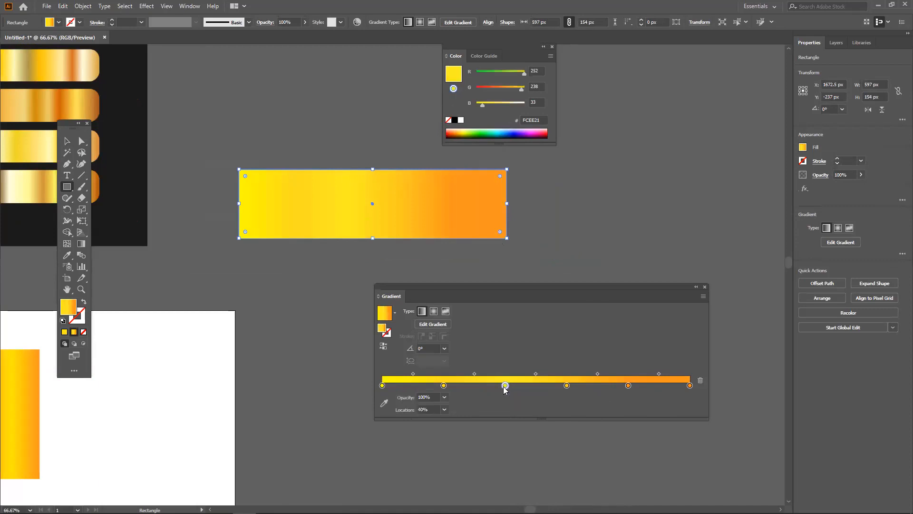
double_click(505, 386)
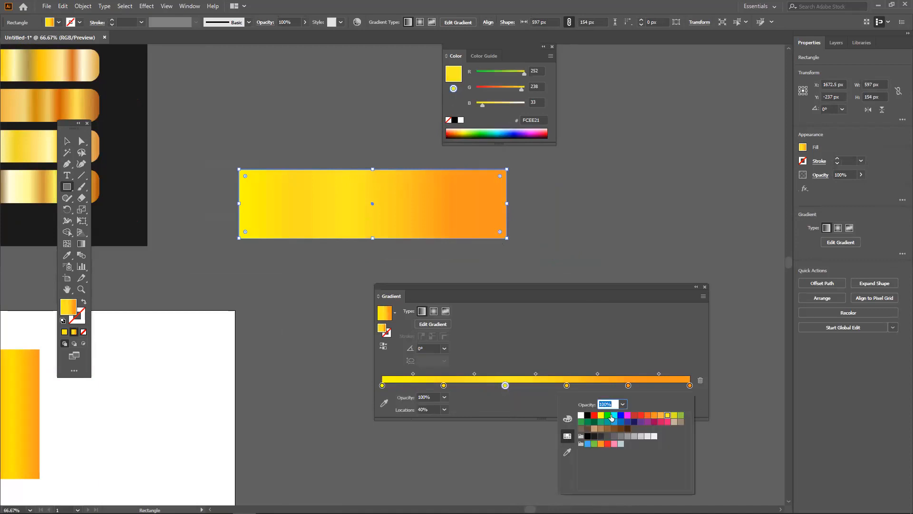
left_click(655, 417)
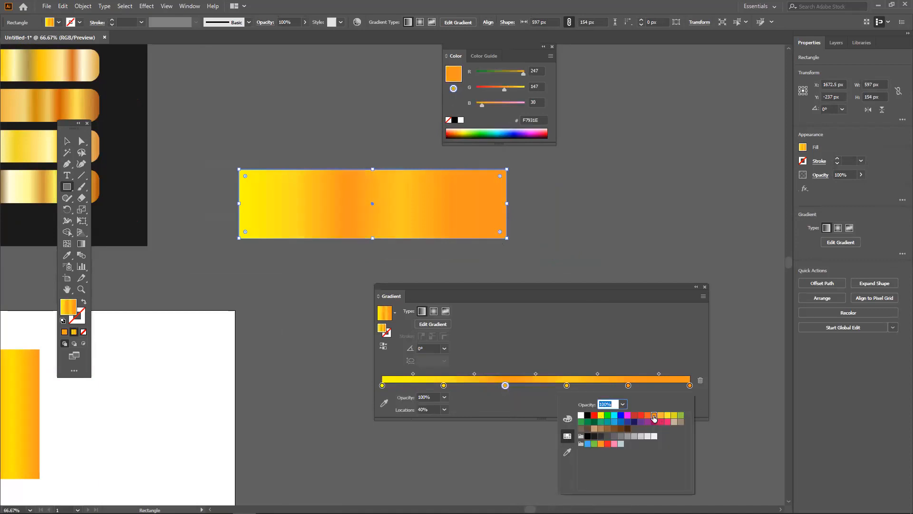
left_click(443, 386)
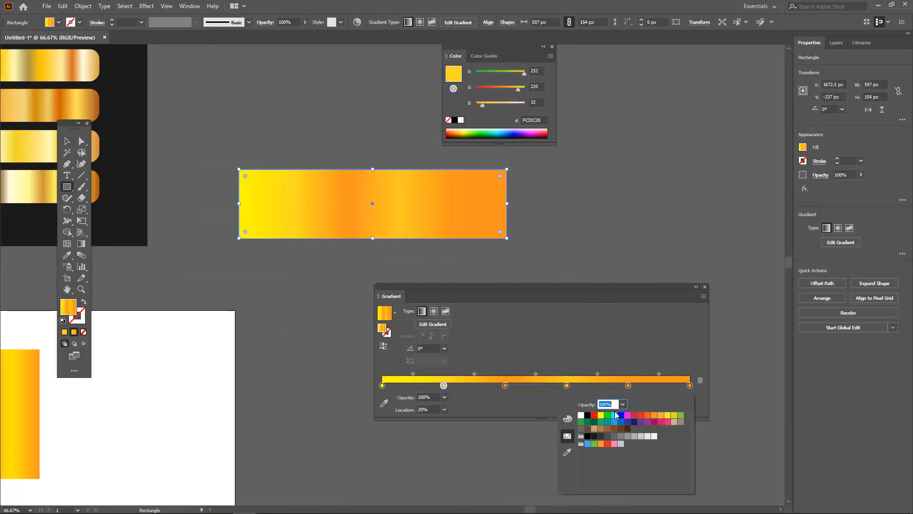
left_click(648, 415)
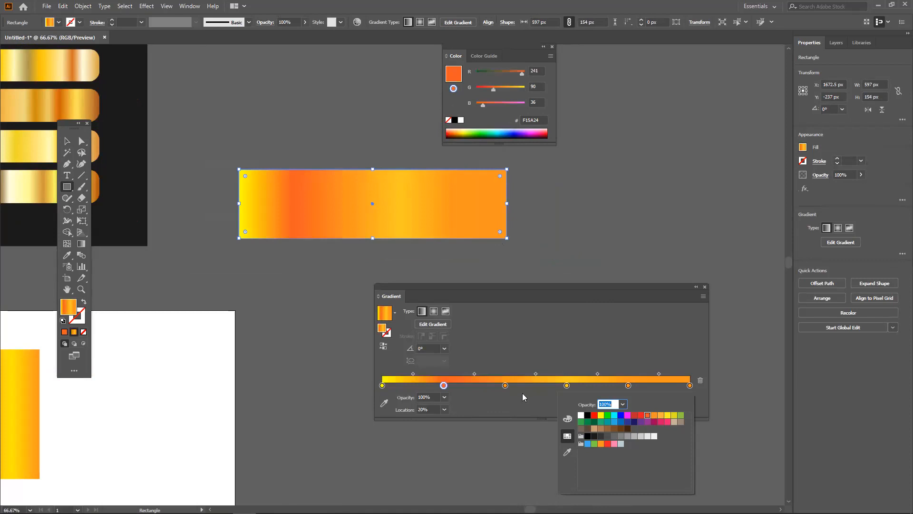
left_click(654, 415)
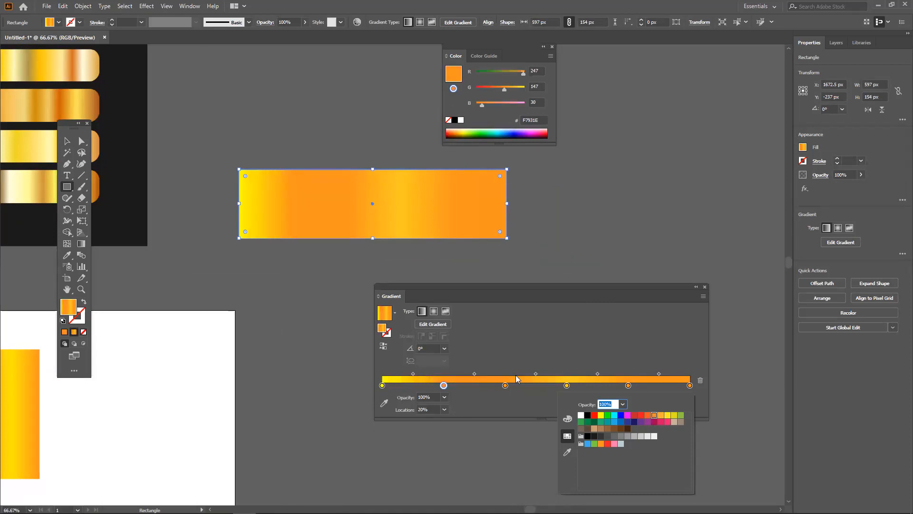
left_click(352, 272)
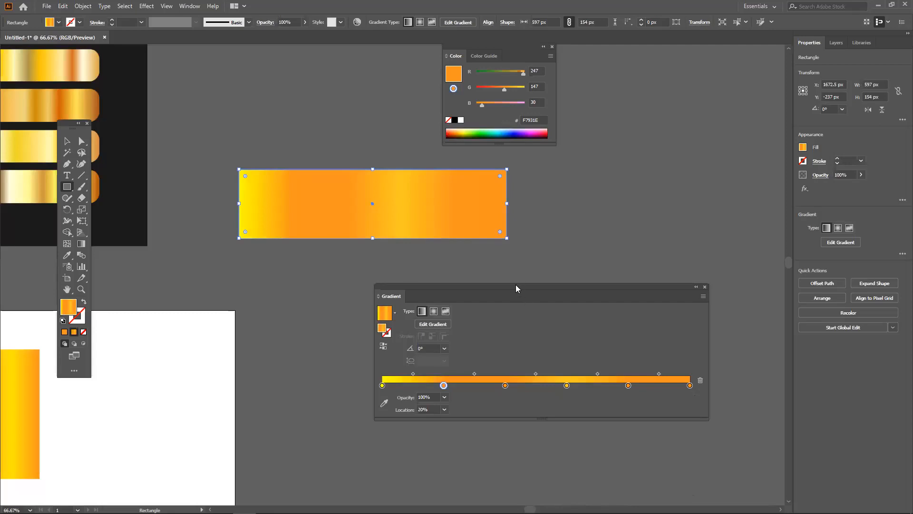
Move the new rectangle farther from the pasted image and fill it with solid orange F7931E.
left_click(67, 141)
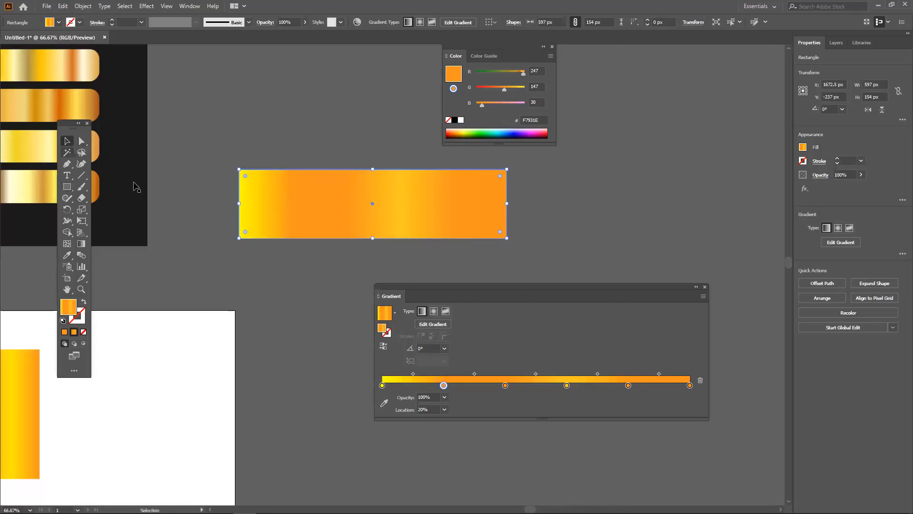
left_click(287, 289)
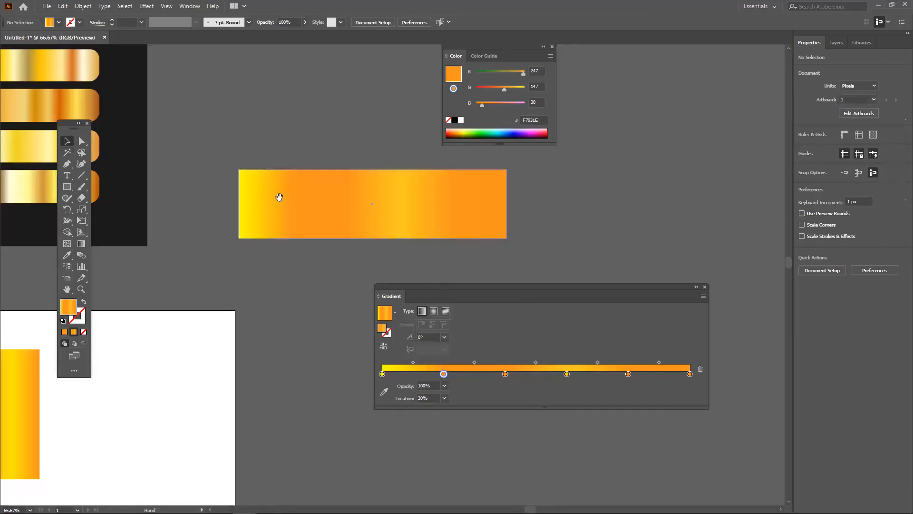
left_click_drag(299, 208, 445, 222)
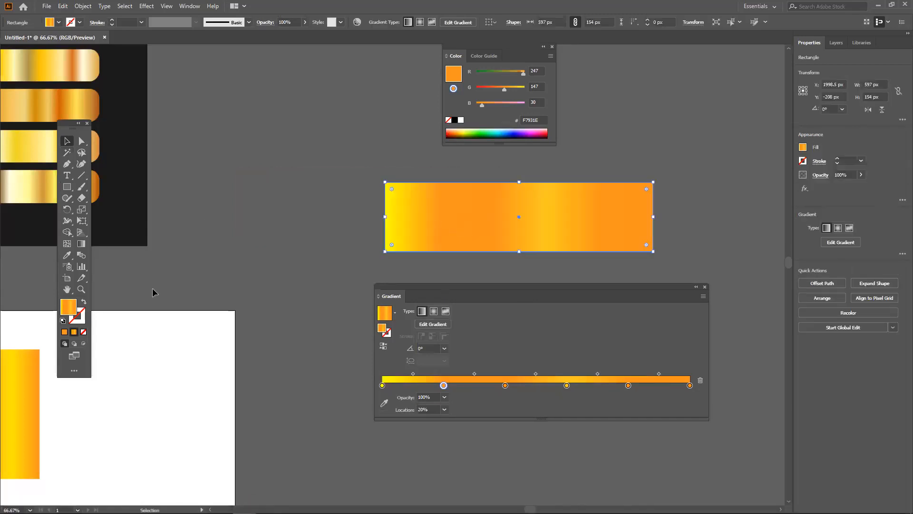
left_click(65, 332)
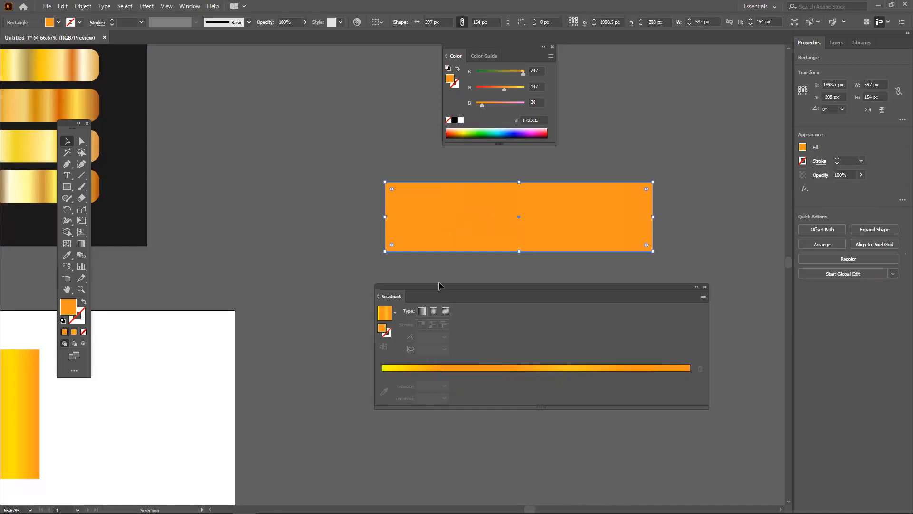
Shift the Gradient panel out of the way and place the orange rectangle beside the pasted gradient samples at X 1659.5, Y -276 px.
left_click_drag(438, 286, 515, 333)
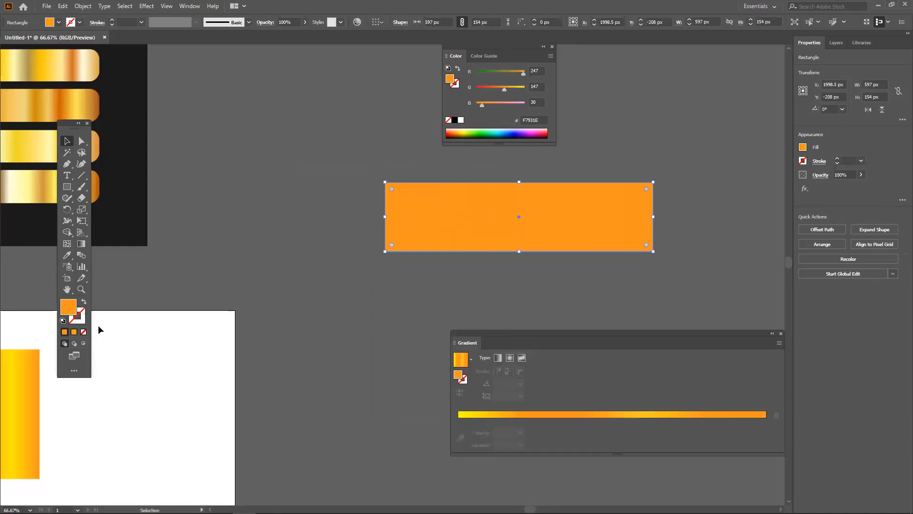
left_click_drag(159, 259, 265, 283)
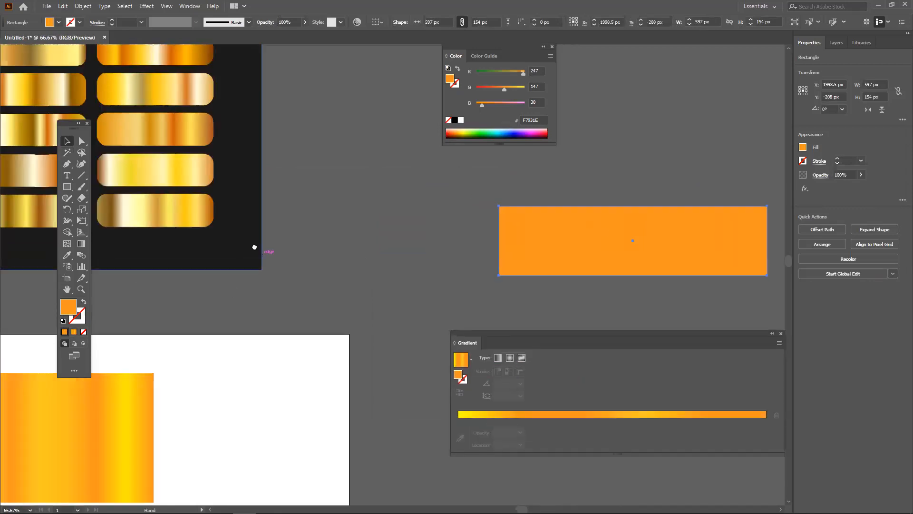
left_click_drag(255, 246, 277, 309)
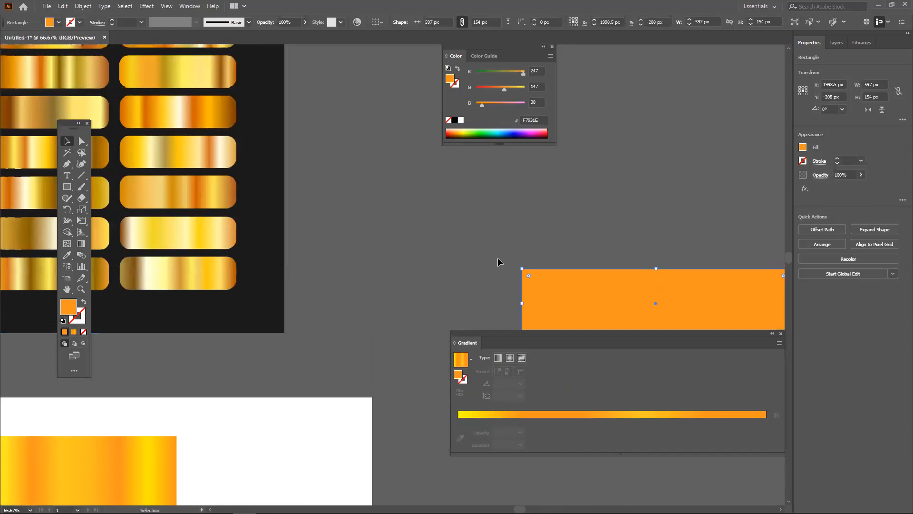
left_click_drag(557, 301, 428, 236)
left_click_drag(484, 252, 466, 289)
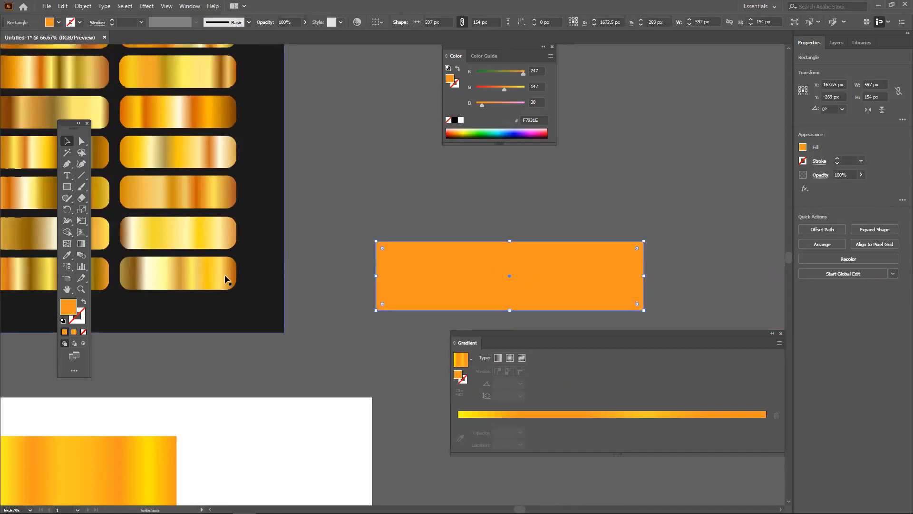
left_click_drag(419, 267, 413, 263)
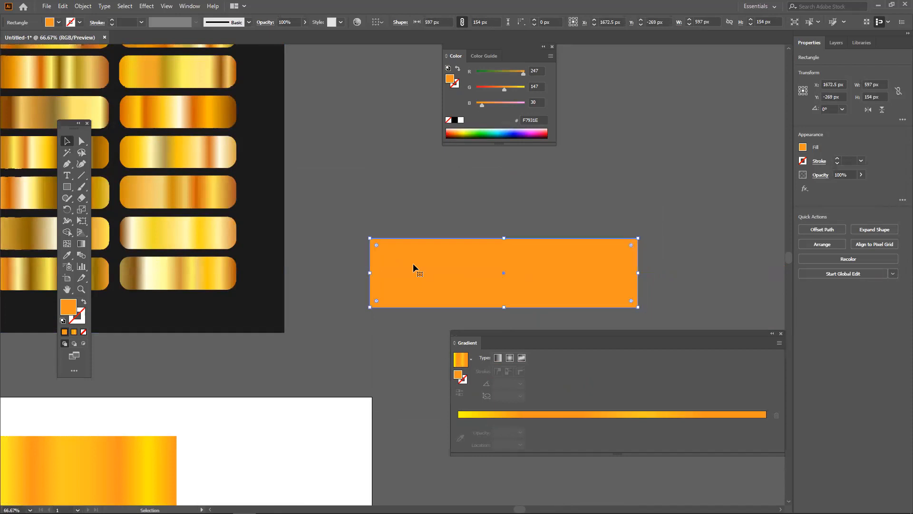
Apply the White, Black linear gradient preset to the orange rectangle.
left_click(87, 245)
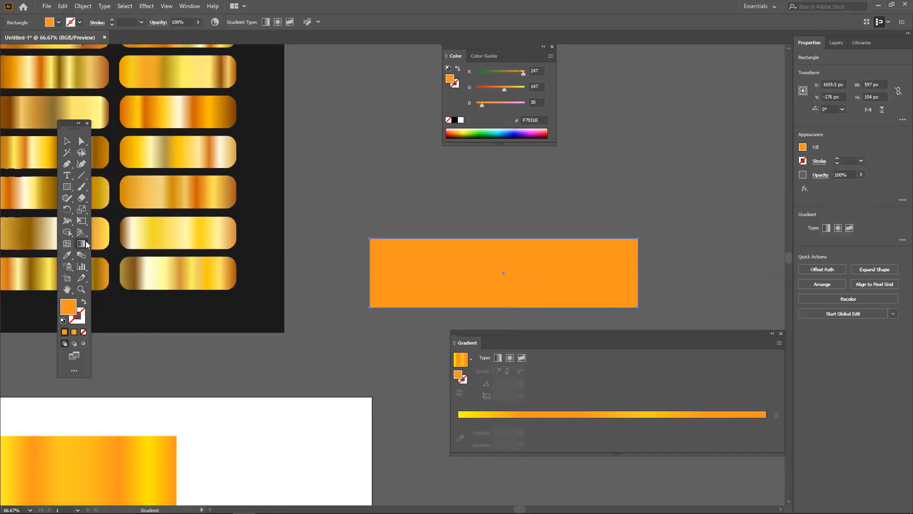
left_click_drag(545, 339, 538, 322)
left_click(527, 376)
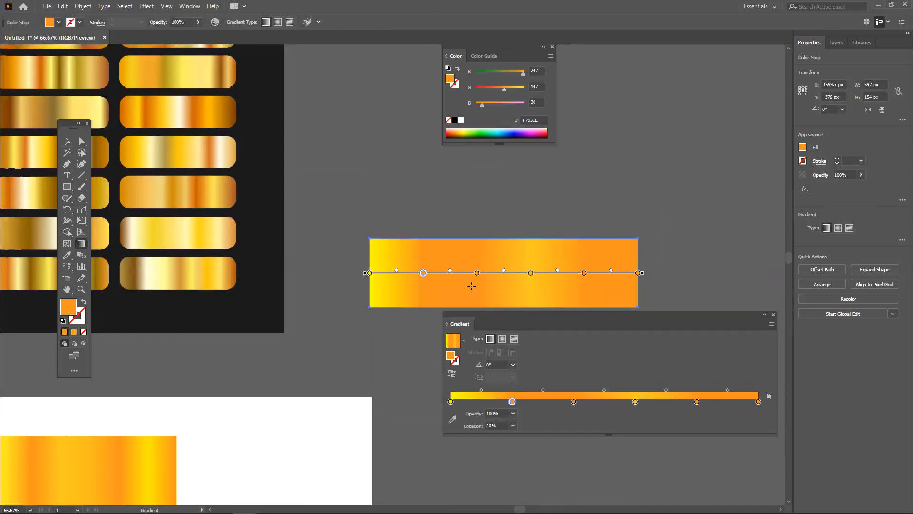
left_click(463, 340)
left_click(442, 363)
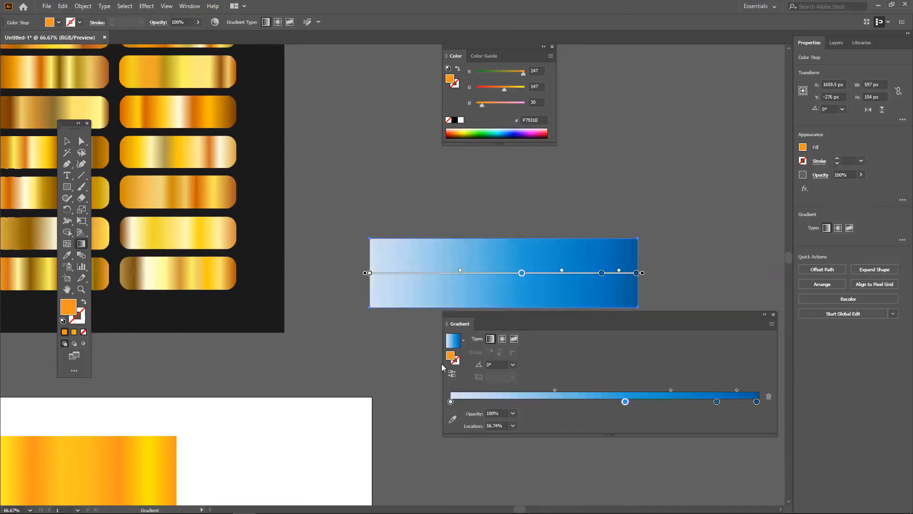
left_click(463, 340)
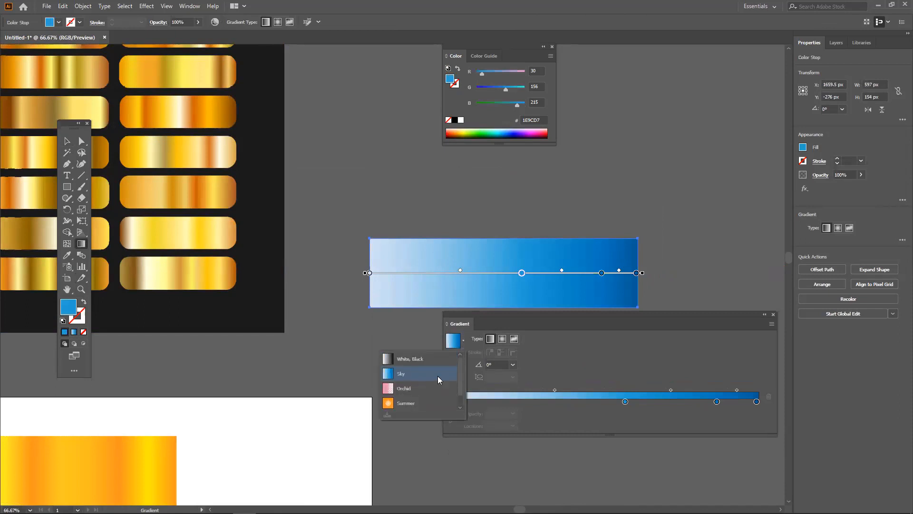
left_click(421, 357)
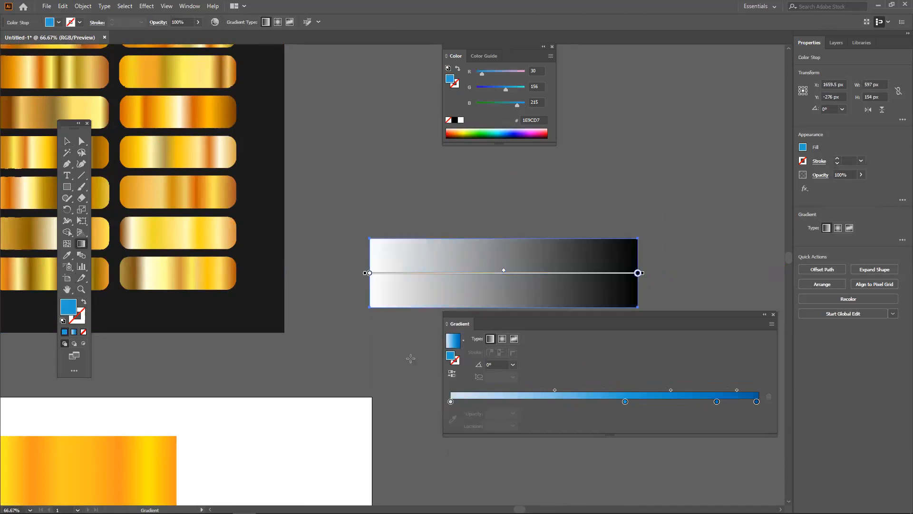
Recolour the rectangle's 0% gradient stop by sampling colour bands of the lowest rightmost golden sample, ending on yellow F0DE54.
left_click(450, 402)
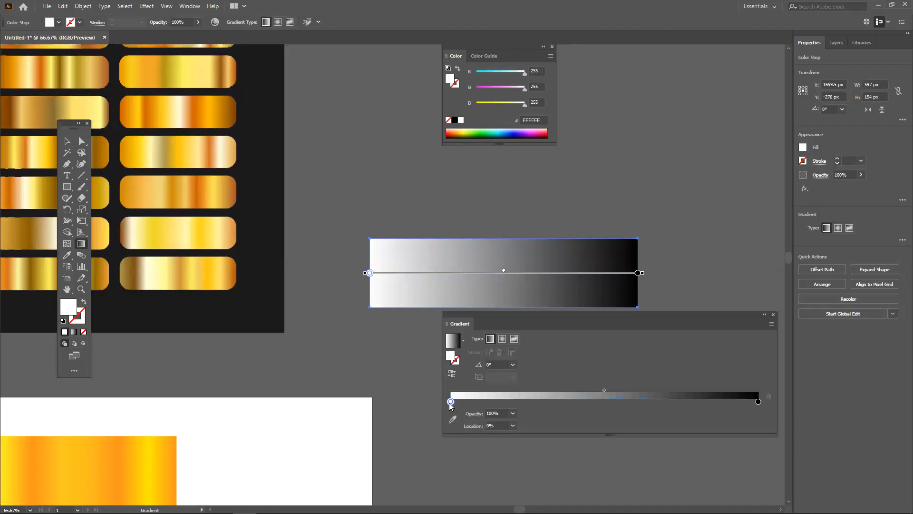
left_click_drag(451, 402, 427, 404)
mouse_move(452, 402)
left_mouse_down()
mouse_move(478, 403)
mouse_move(450, 405)
left_mouse_up()
left_click(453, 420)
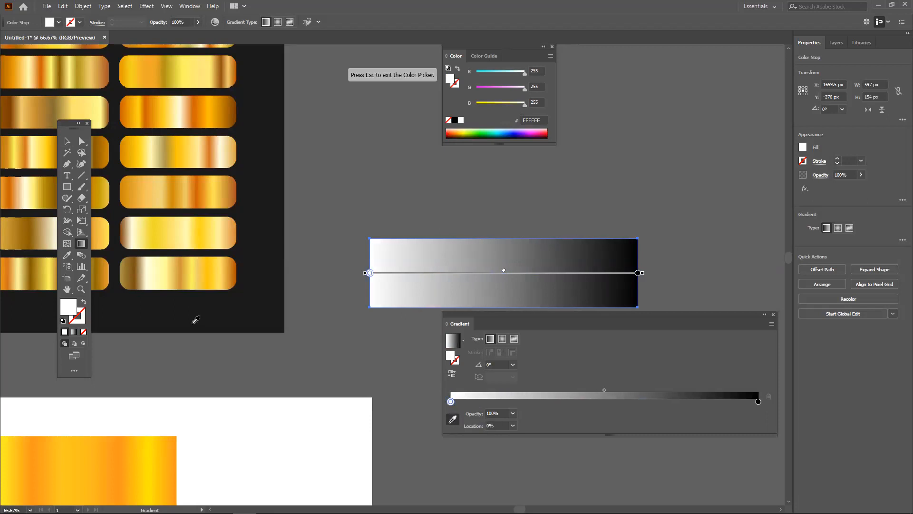
left_click(136, 284)
left_click(159, 274)
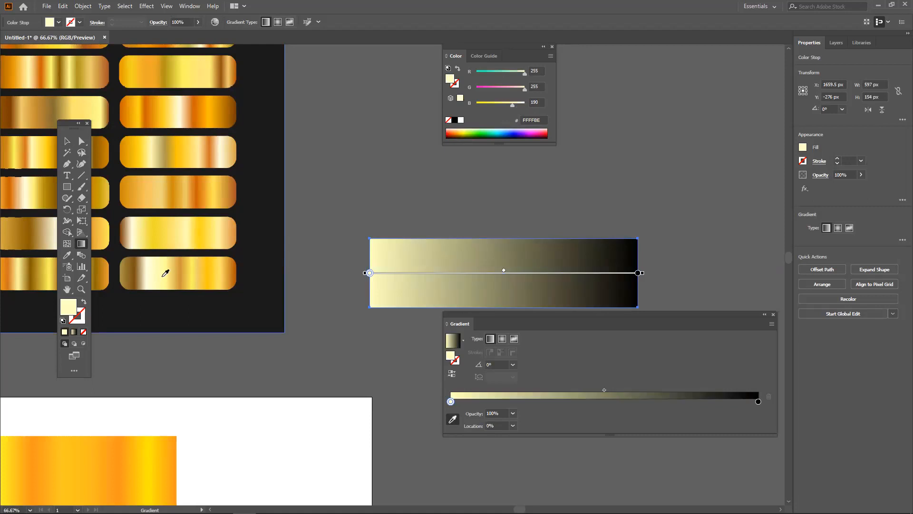
left_click(174, 270)
left_click(180, 269)
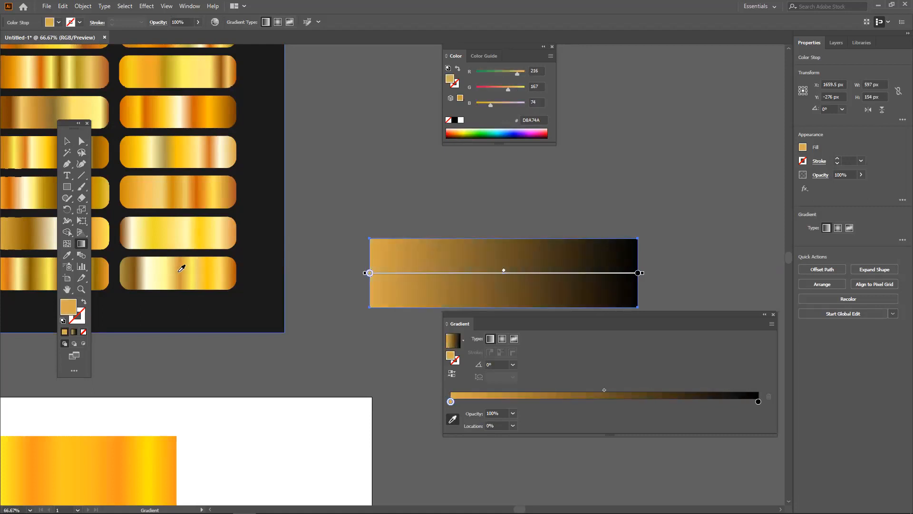
left_click(189, 270)
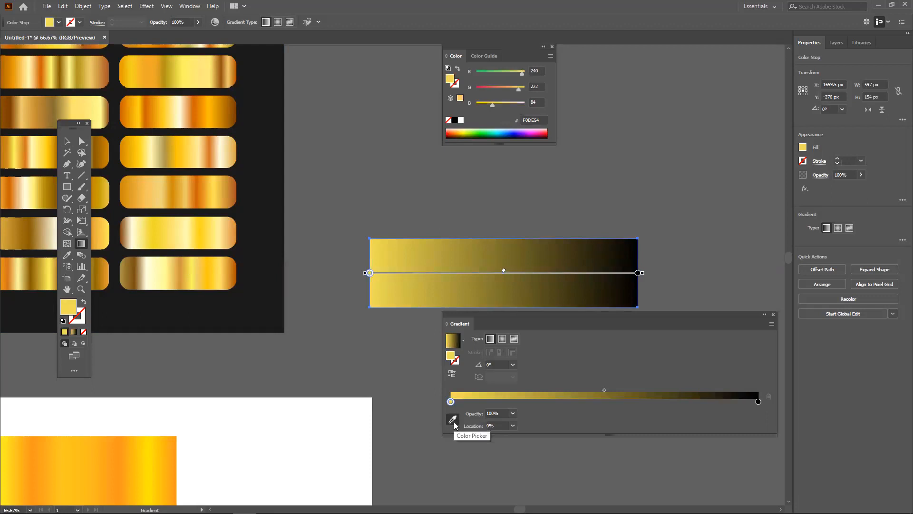
mouse_move(451, 402)
left_mouse_down()
mouse_move(476, 406)
mouse_move(451, 402)
left_mouse_up()
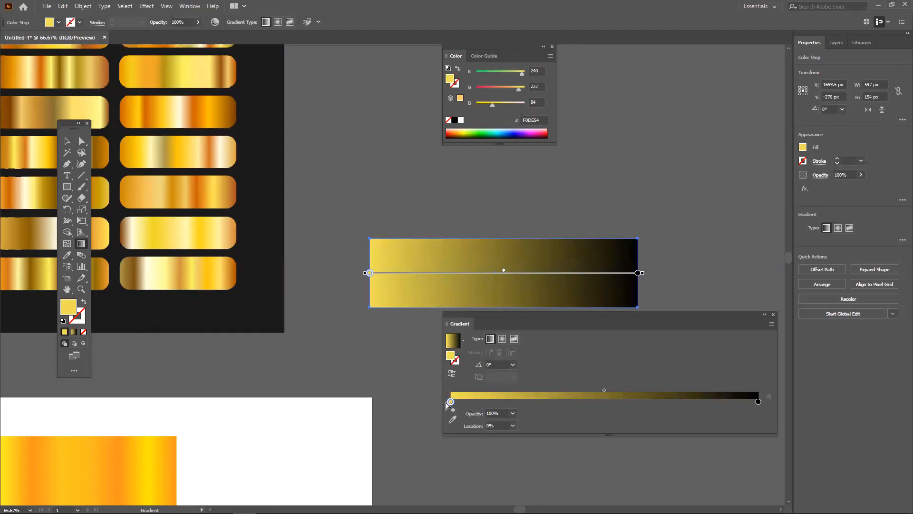
Sample the dark brown band 845D1C of the same golden sample with the Eyedropper tool as the rectangle's fill.
left_click(67, 254)
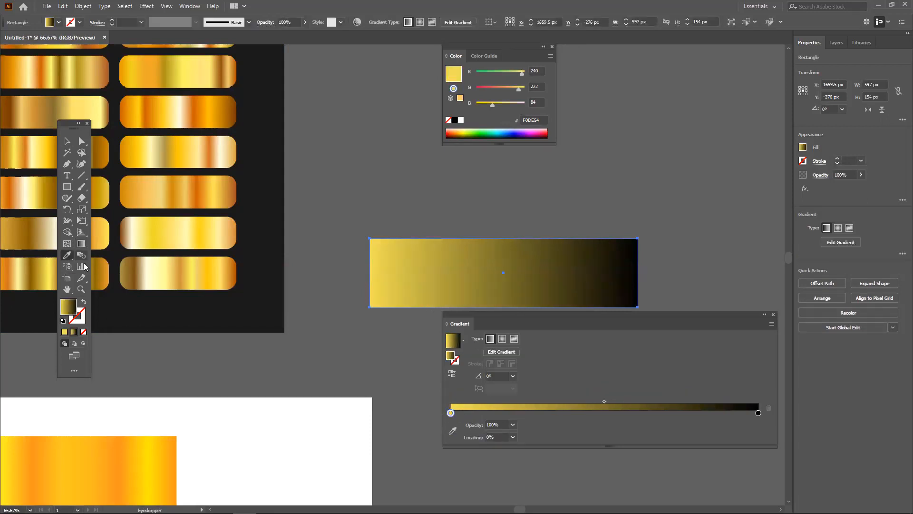
left_click(133, 269)
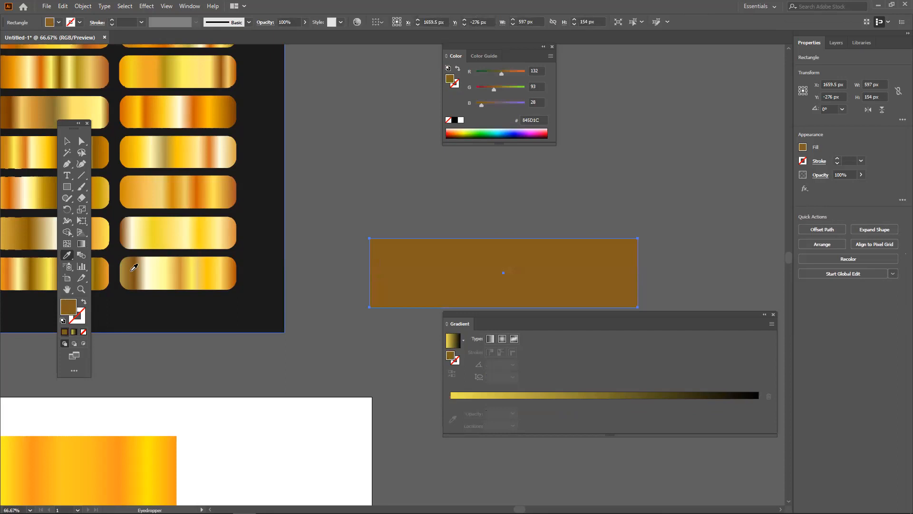
Undo the flat brown fill and try sampling dark brown 845D1C into the rectangle's 0% gradient stop, restoring the yellow F0DE54 stop.
key("ctrl+z")
left_click(131, 271, "shift")
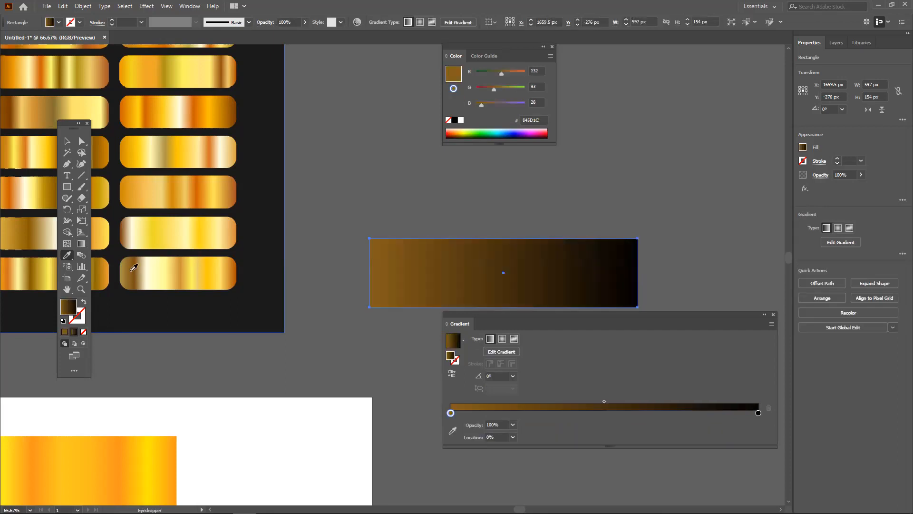
key("ctrl+z")
key("ctrl+shift+z")
key("ctrl+z")
key("ctrl+shift+z")
key("ctrl+z")
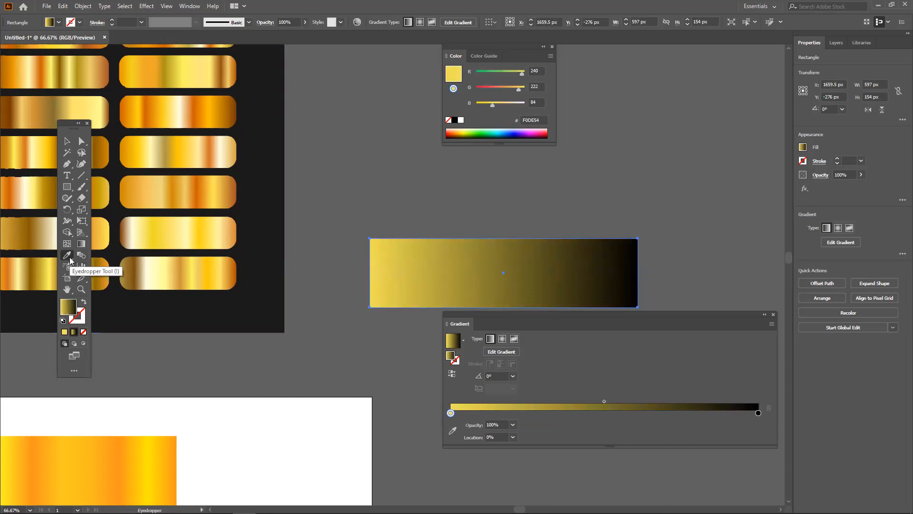
Try sampling the cream band of the second-lowest rightmost golden sample, restoring the rectangle's yellow-to-black gradient fill.
left_click(137, 232)
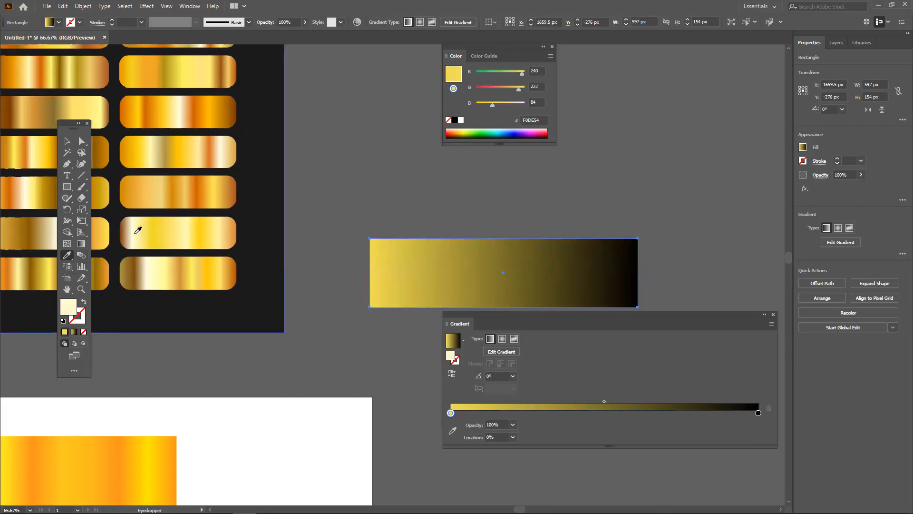
key("period")
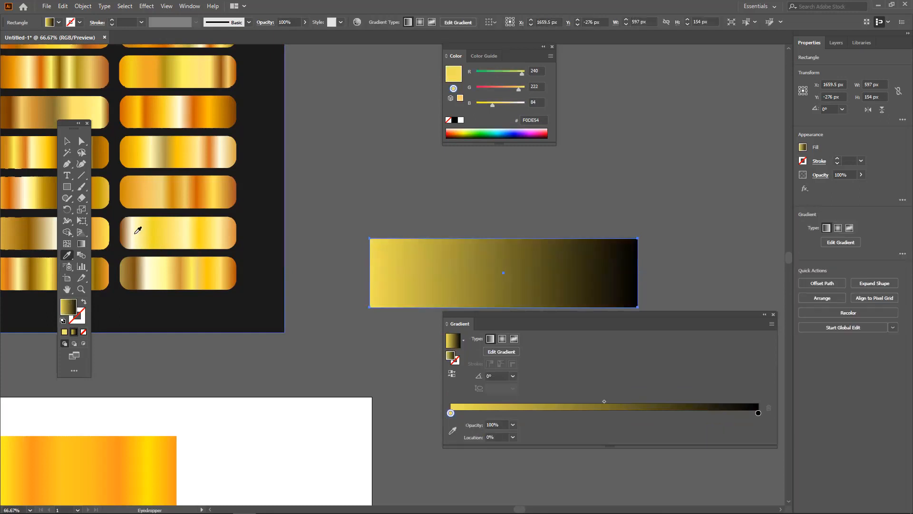
left_click(62, 143)
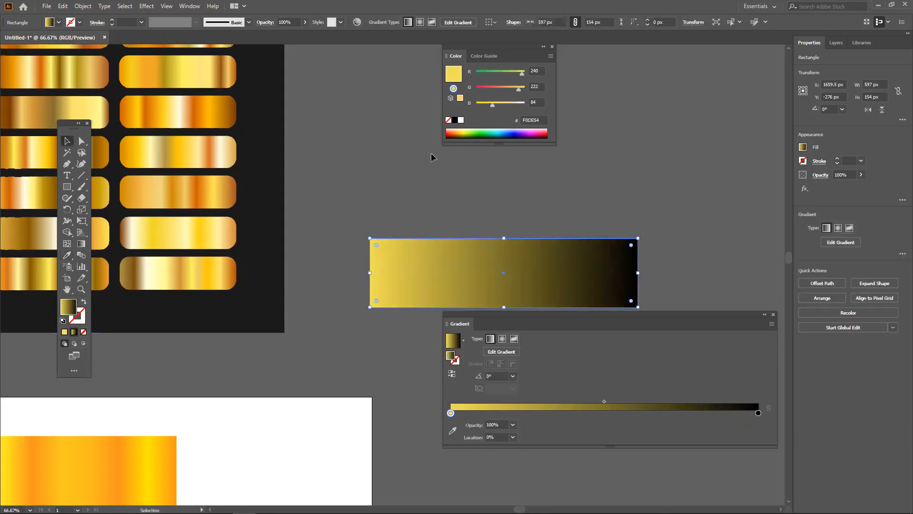
Close the Gradient panel and delete the pasted golden gradient collection image.
left_click(402, 203)
scroll(402, 206, "down", 2)
left_click_drag(403, 207, 424, 245)
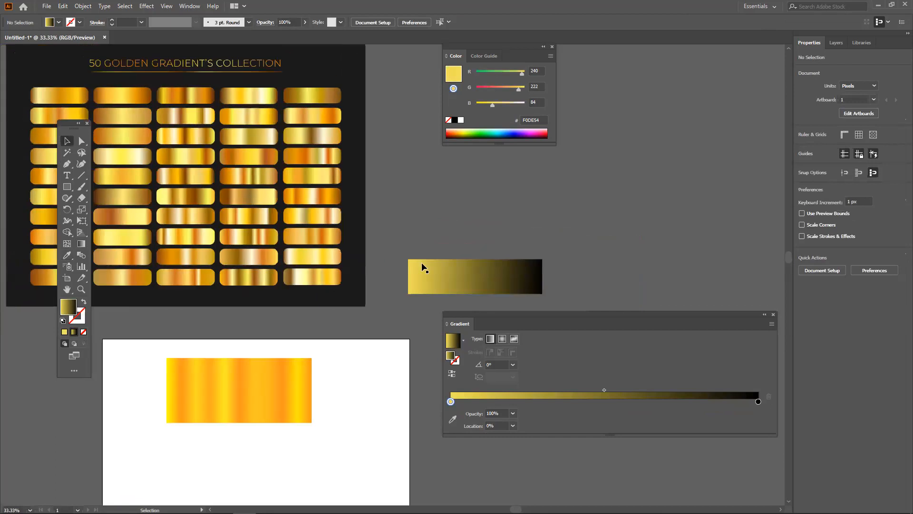
left_click_drag(508, 323, 491, 314)
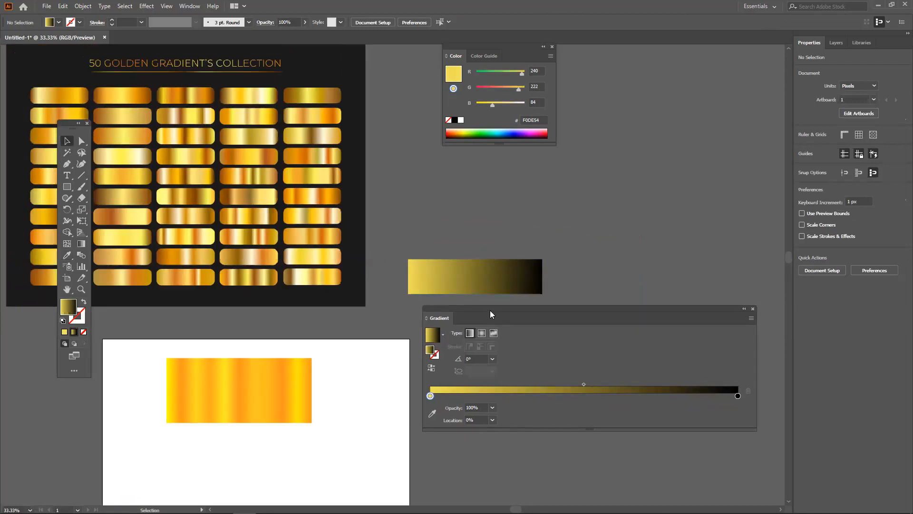
left_click(754, 310)
left_click(186, 226)
key("Delete")
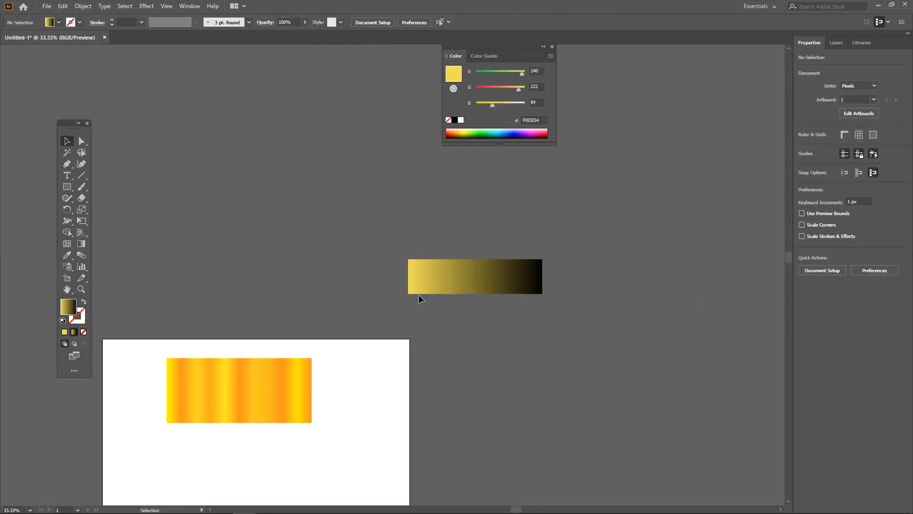
Reopen the Gradient panel, move it above the artboard and widen it.
double_click(84, 246)
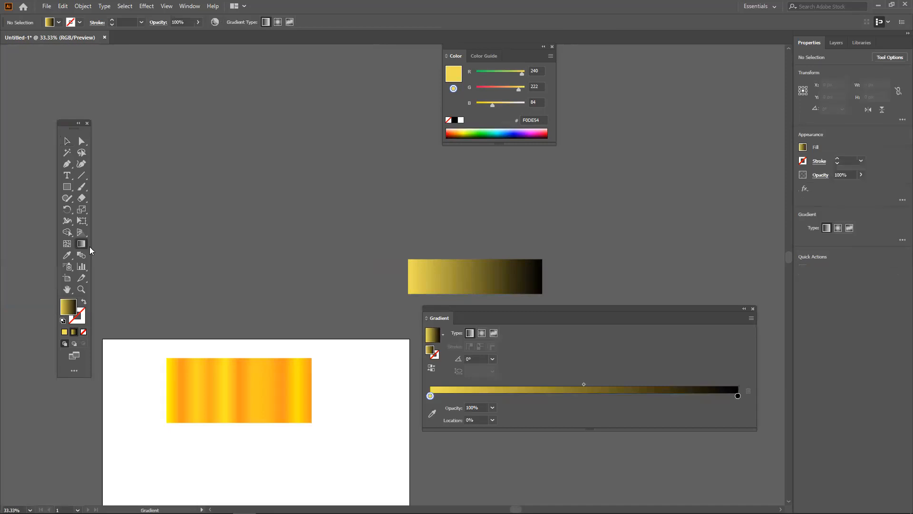
left_click_drag(478, 310, 224, 151)
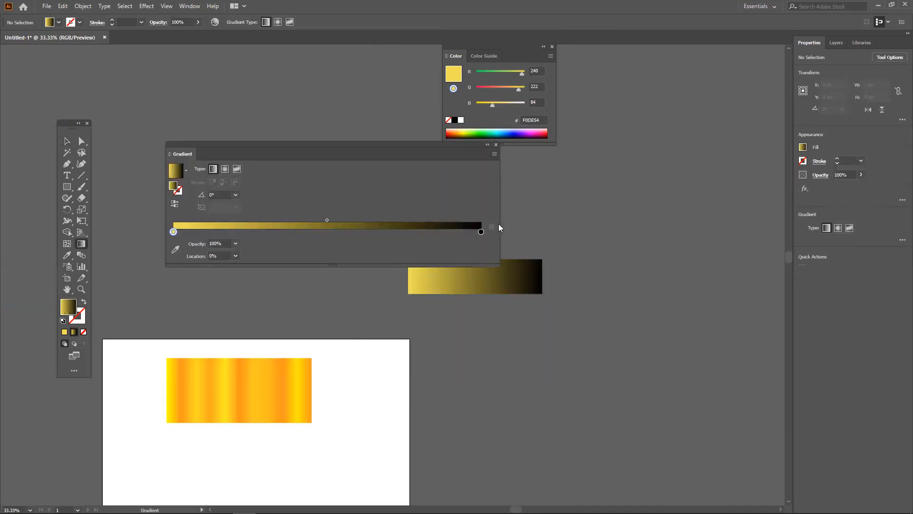
left_click_drag(500, 223, 639, 245)
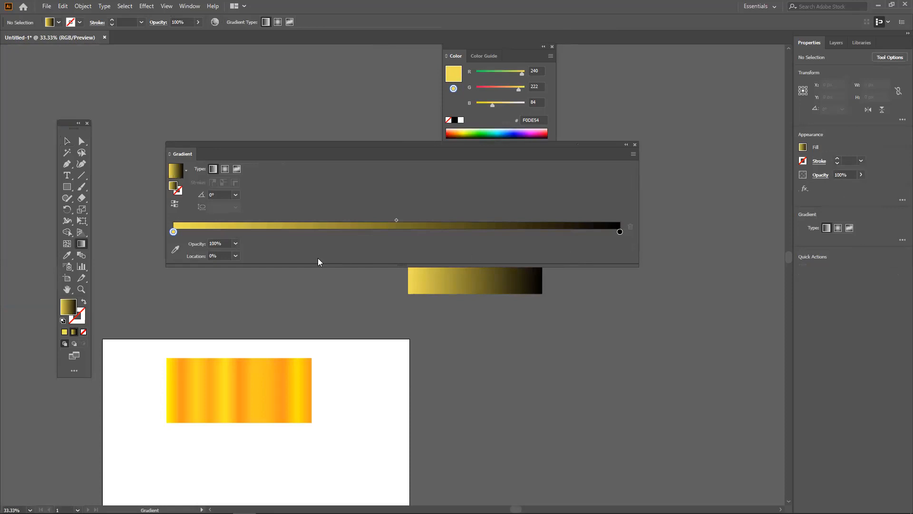
mouse_move(894, 512)
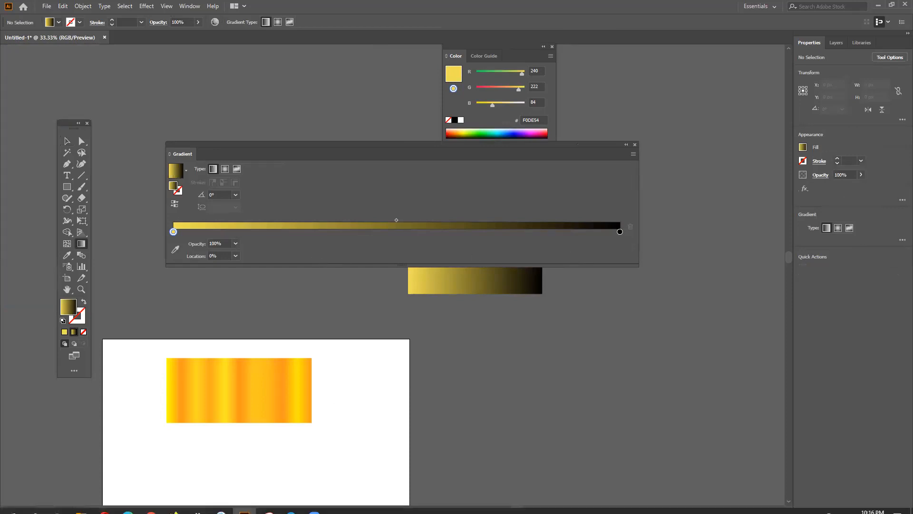
left_click(851, 503)
left_click(885, 485)
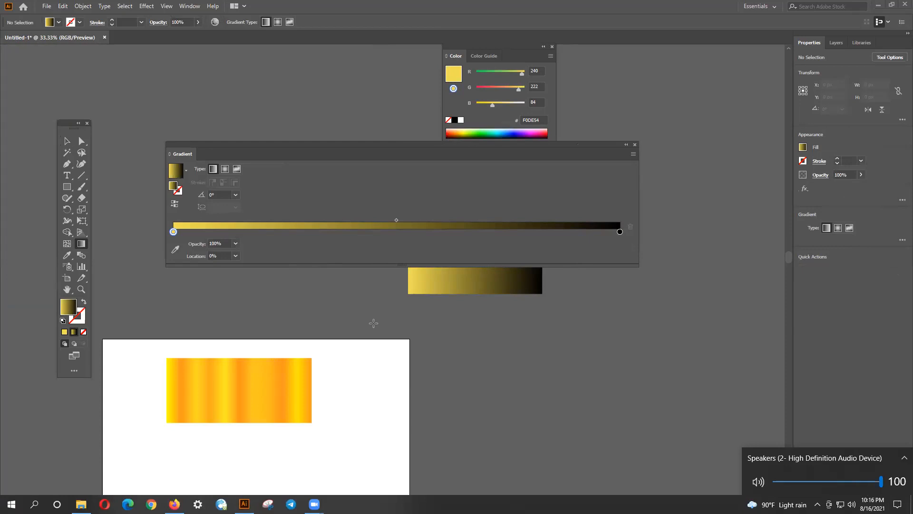
left_click(105, 7)
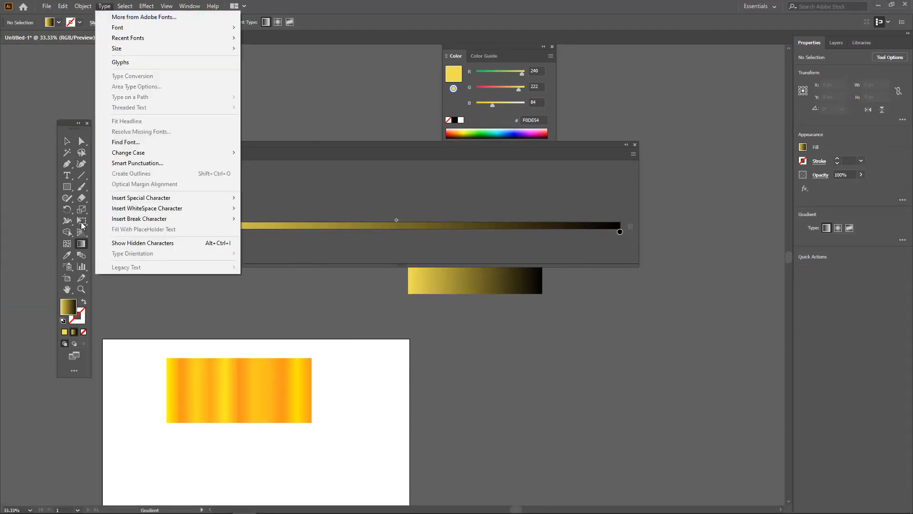
left_click(83, 245)
left_click(69, 179)
left_click(83, 245)
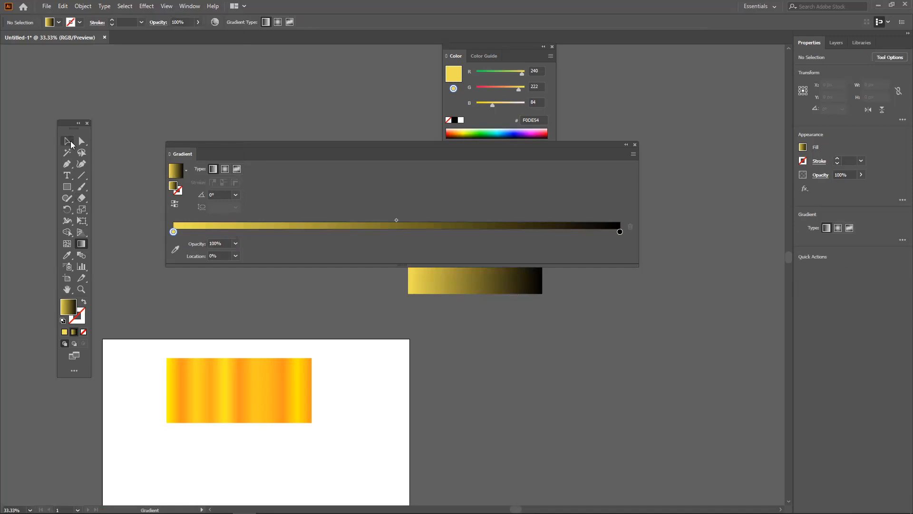
Move the yellow-to-black rectangle to about X 1958.5, Y 215 px and stretch it upward to a height of 300 px.
left_click(71, 143)
left_click_drag(514, 292, 581, 403)
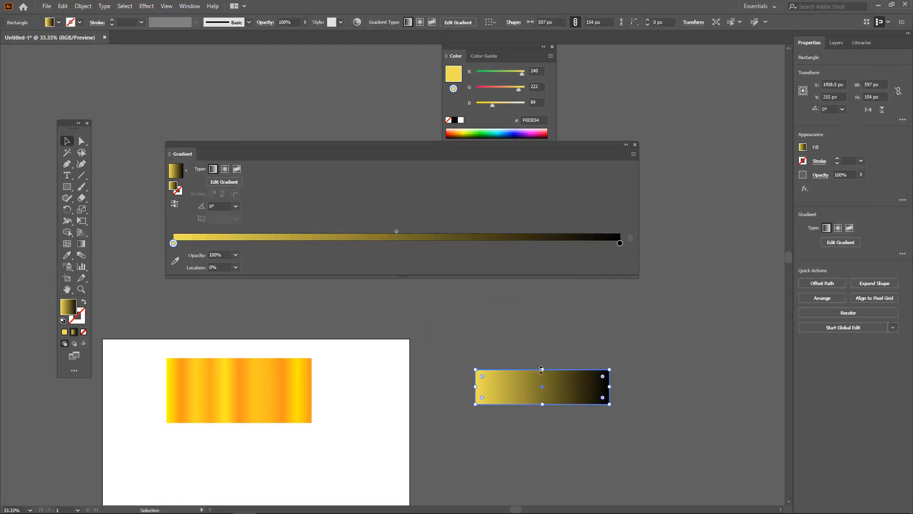
left_click_drag(541, 370, 541, 336)
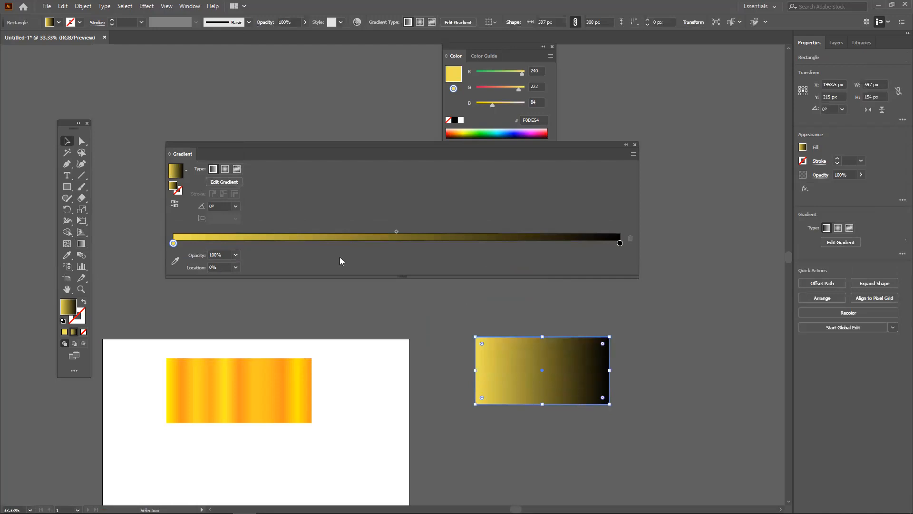
Change the enlarged rectangle's fill to a freeform gradient and deselect the rectangle.
left_click(237, 169)
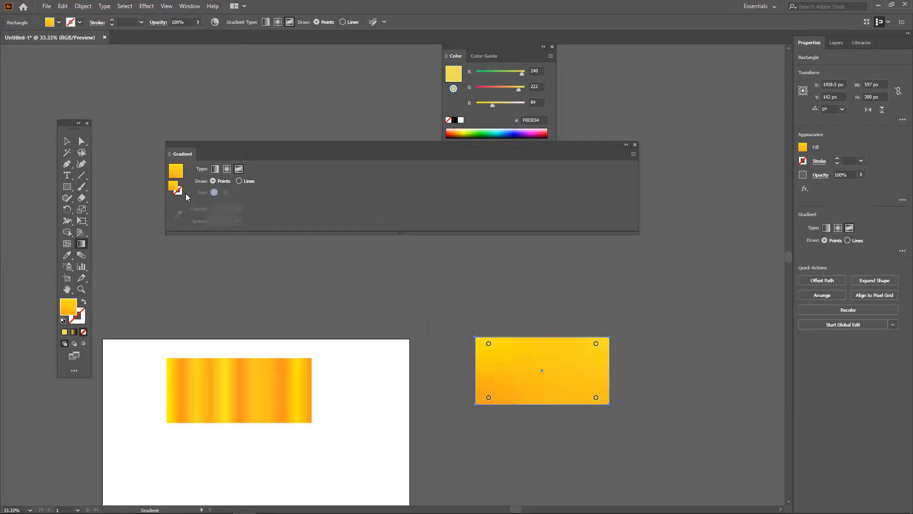
key("v")
left_click(303, 283)
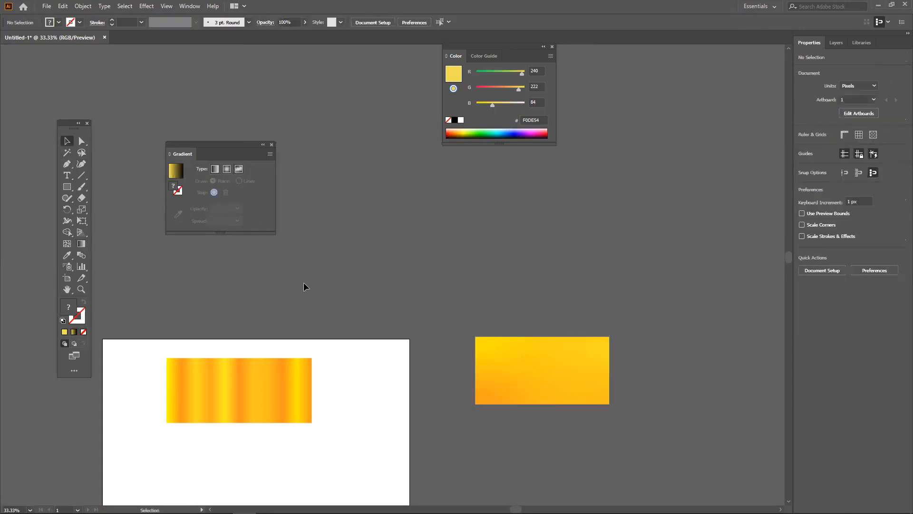
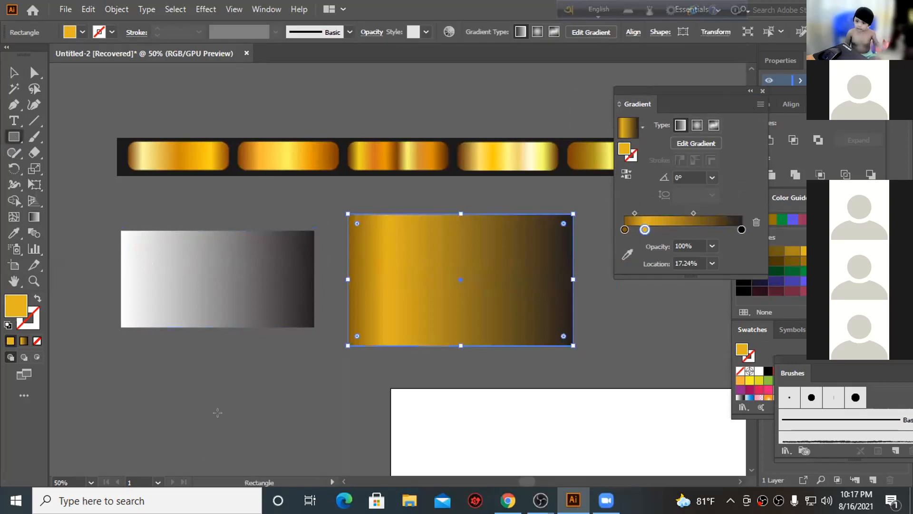
Draw a new rectangle with the current golden gradient fill below the grey gradient rectangle.
left_click_drag(181, 345, 340, 421)
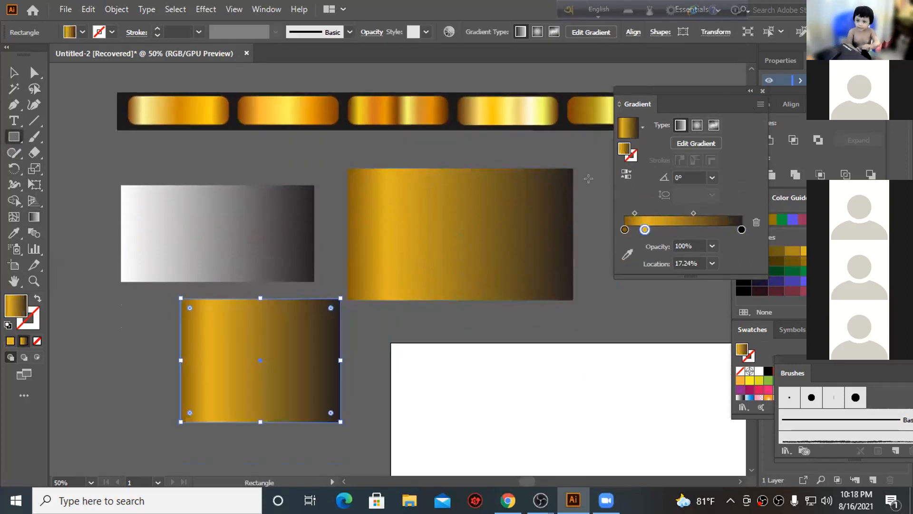
left_click(14, 73)
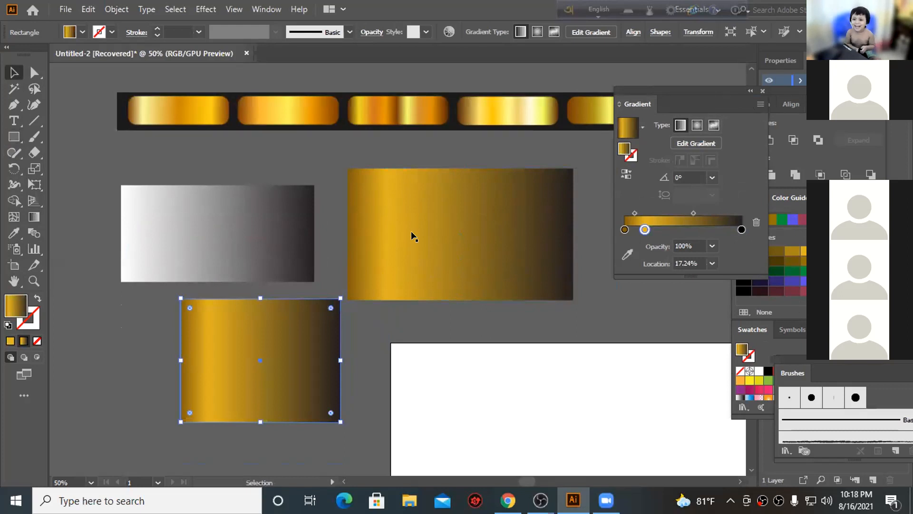
Add a stop at 30.45% to the large golden rectangle's gradient, sample its colour from the fourth golden sample, and shift the gradient slightly rightward.
left_click(410, 234)
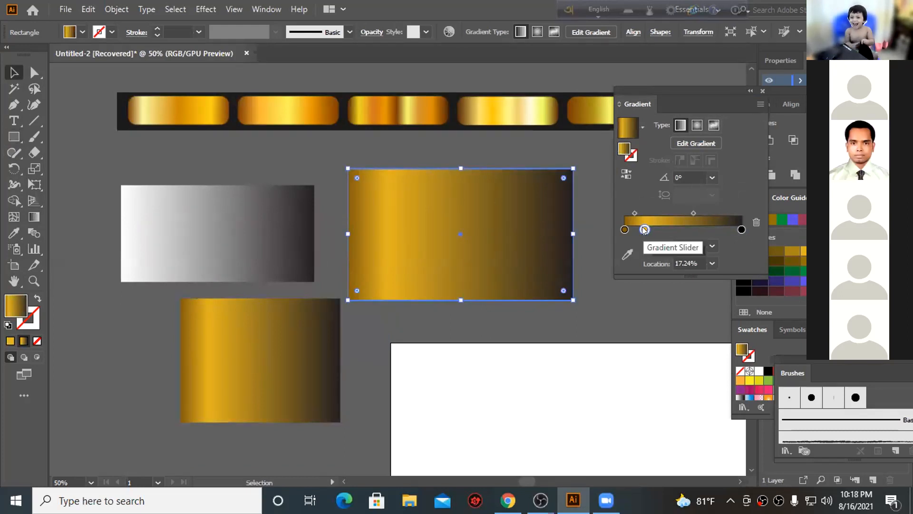
left_click(625, 230)
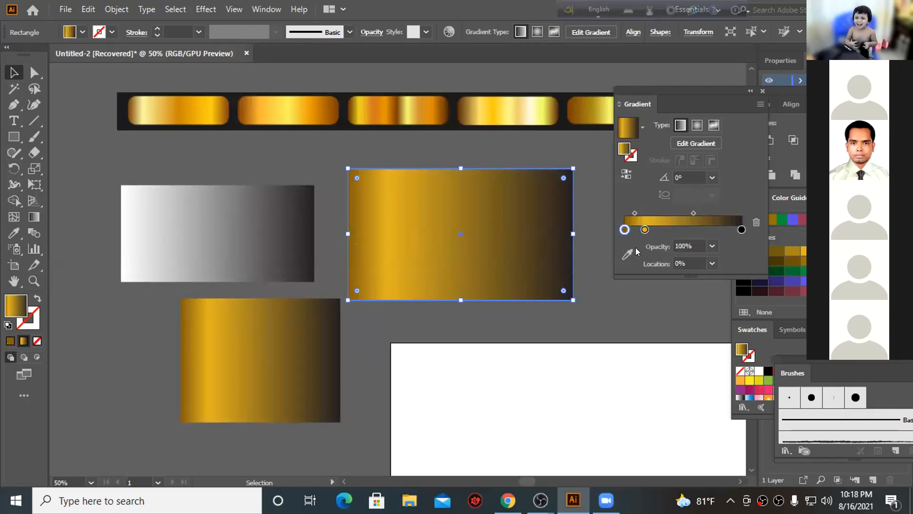
left_click(659, 230)
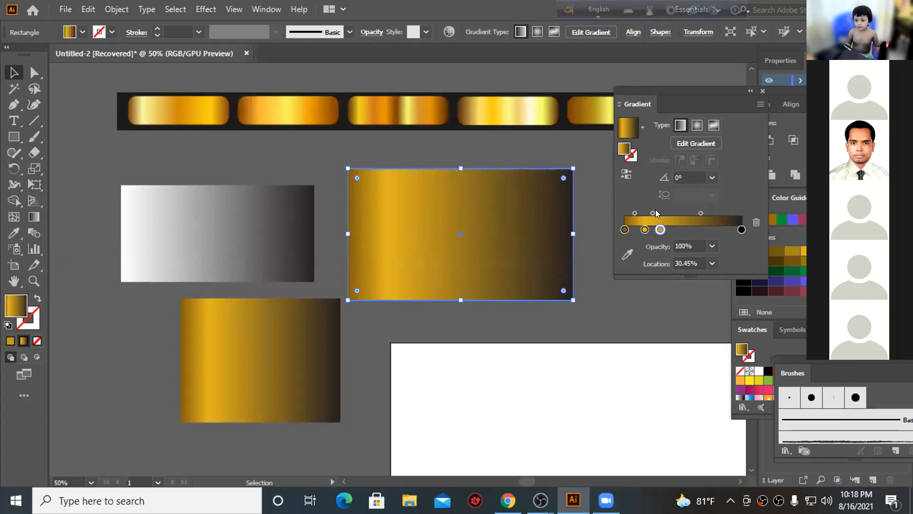
left_click(627, 253)
left_click(478, 104)
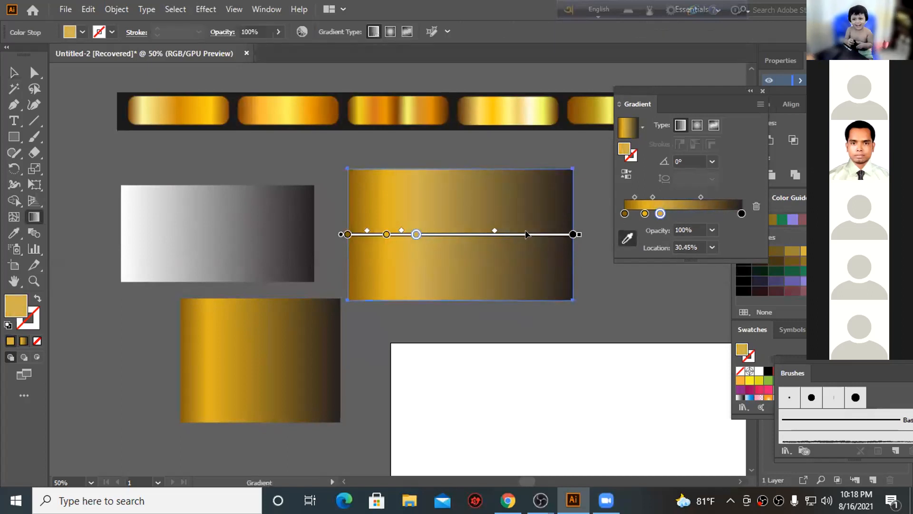
mouse_move(538, 238)
left_mouse_down()
mouse_move(550, 267)
mouse_move(537, 261)
mouse_move(546, 259)
mouse_move(543, 235)
left_mouse_up()
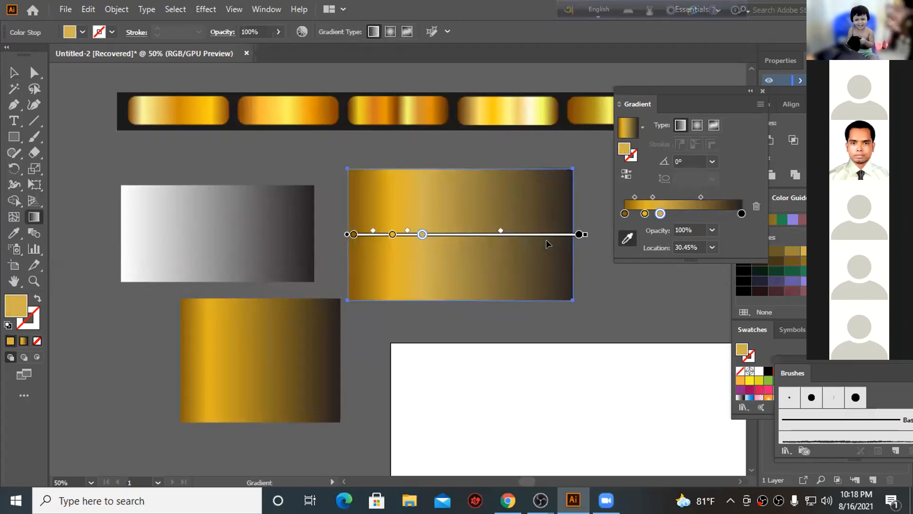
Change the lower small rectangle's fill to a freeform gradient.
left_click(18, 72)
left_click(269, 331)
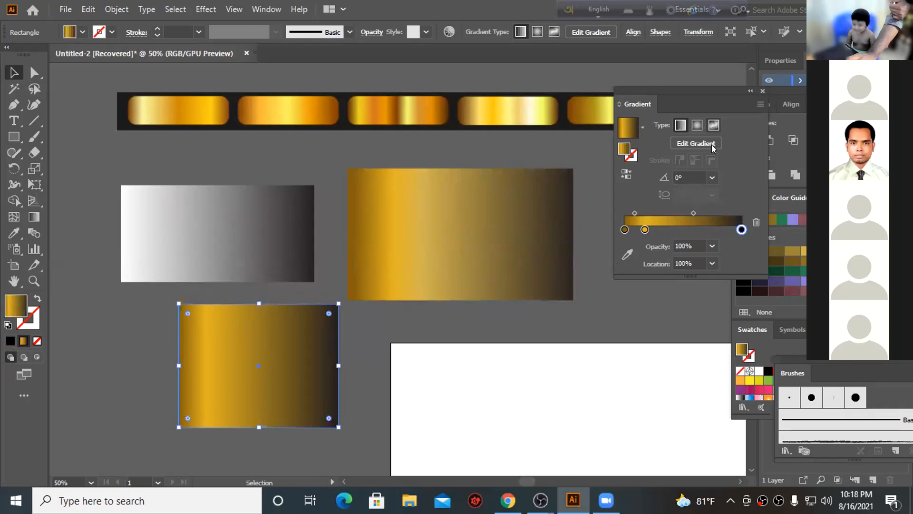
left_click(714, 125)
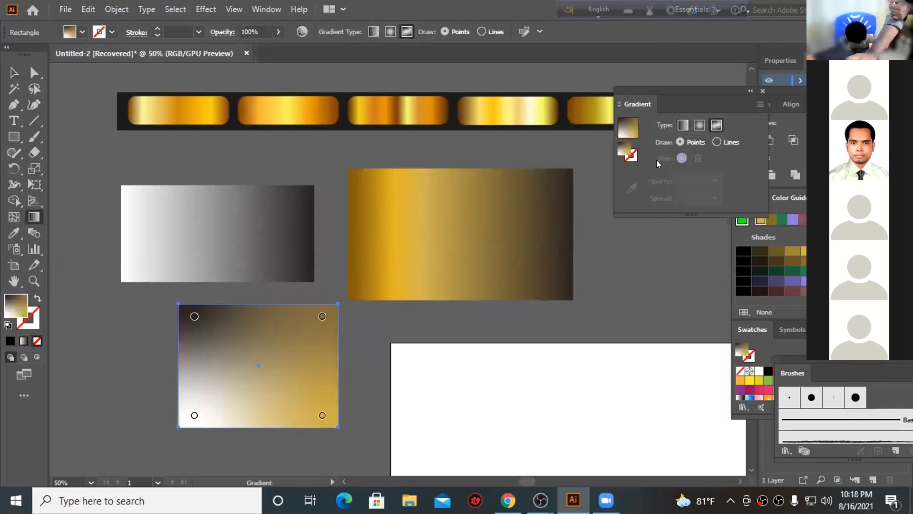
Recolour the lower rectangle's two upper freeform points with colours sampled from the first golden sample, and select the lower-left point.
left_click(194, 316)
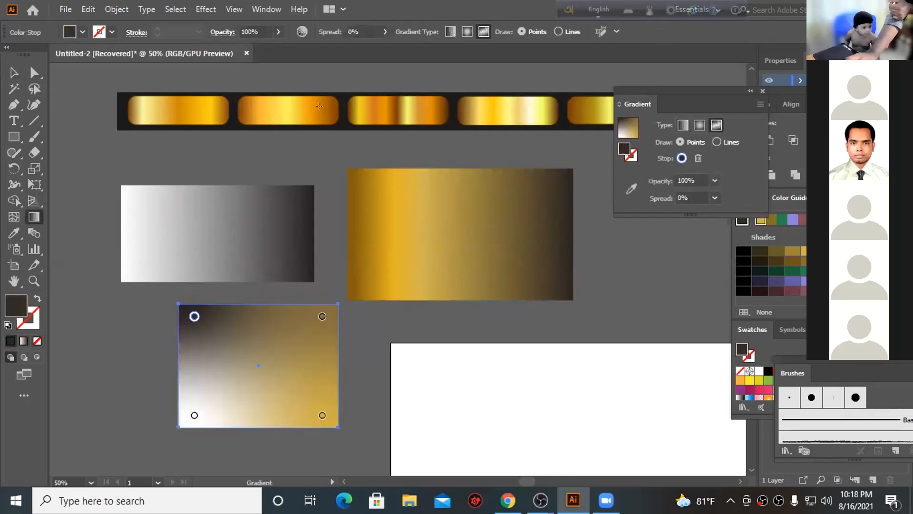
left_click(632, 188)
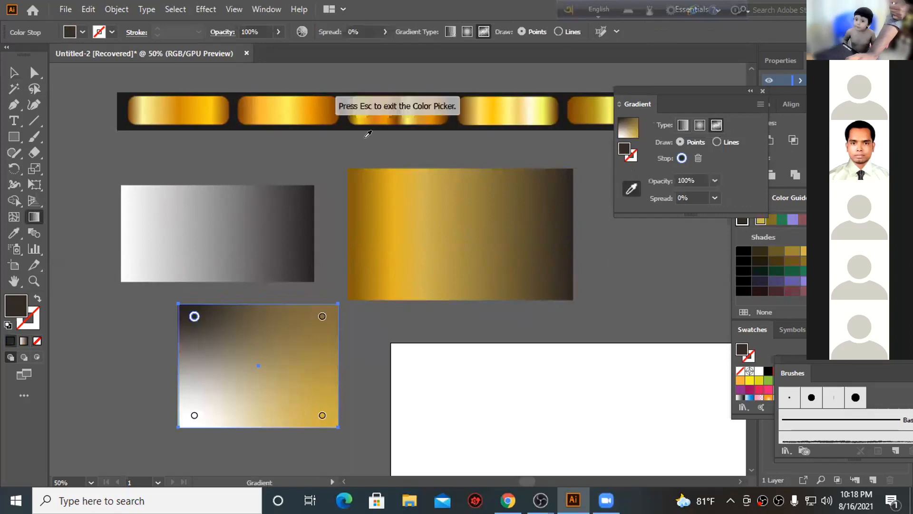
left_click(133, 102)
left_click(322, 316)
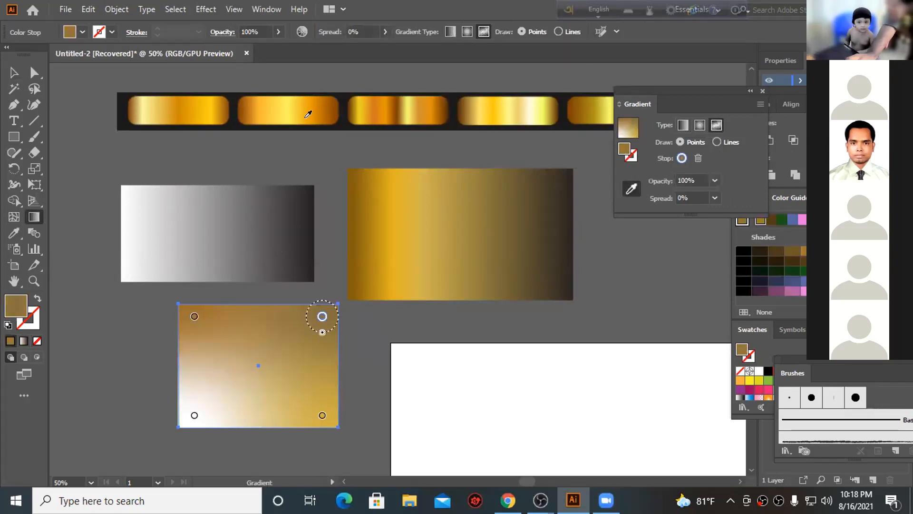
left_click(232, 97)
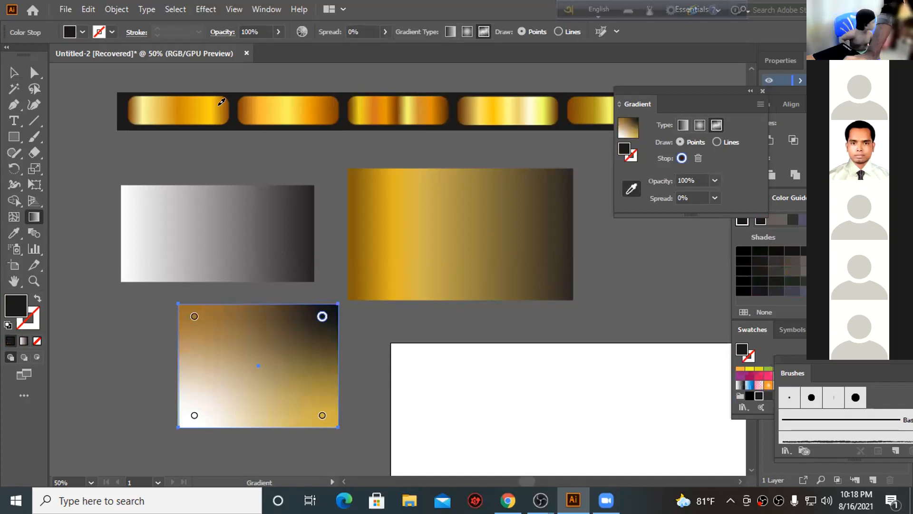
left_click(222, 101)
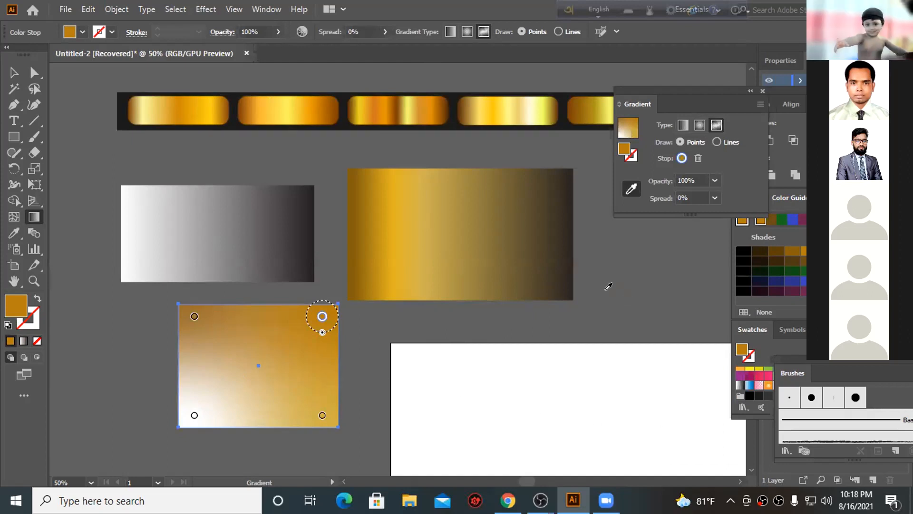
left_click(194, 415)
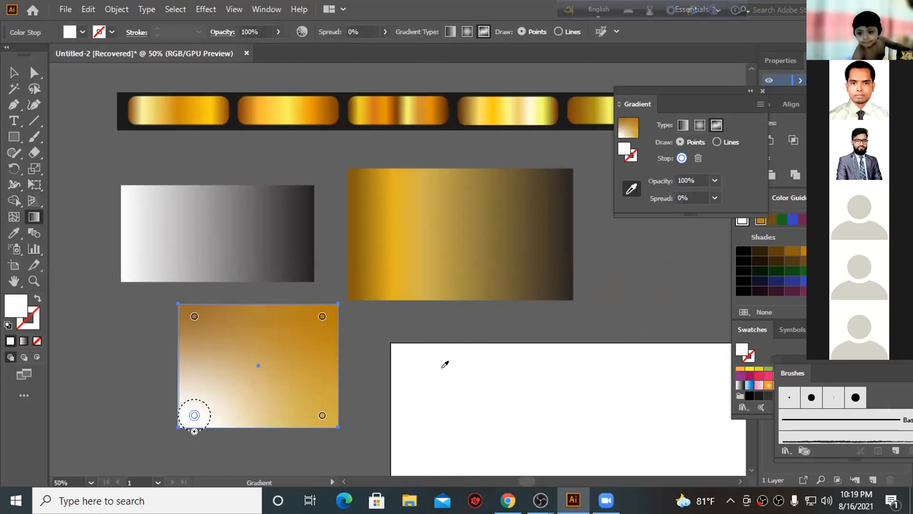
left_click(66, 9)
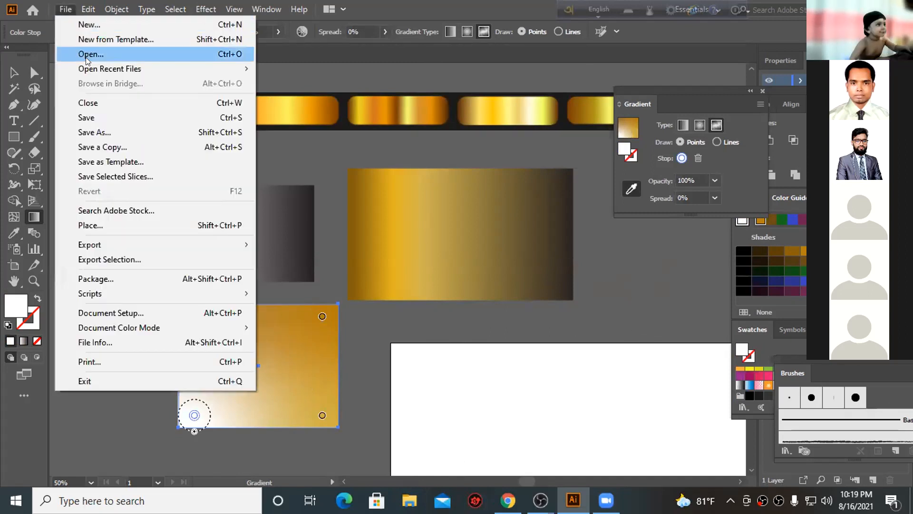
left_click(101, 225)
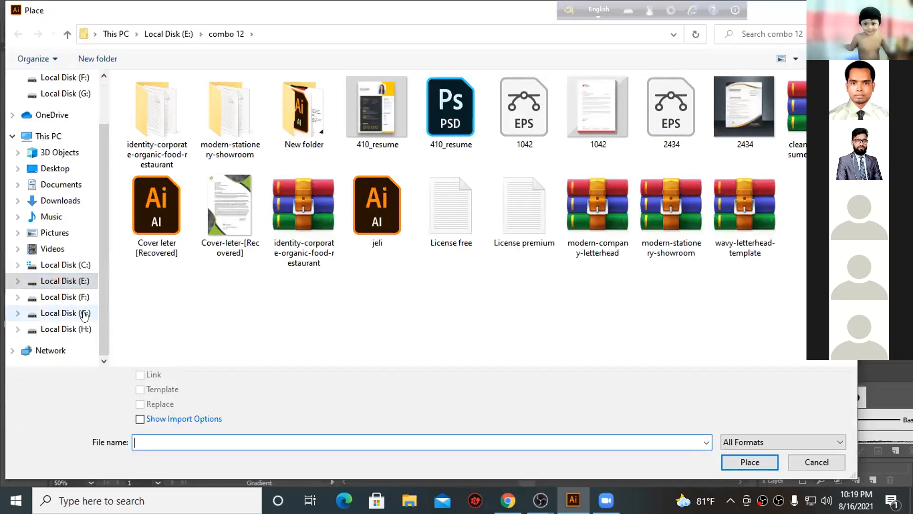
left_click(82, 313)
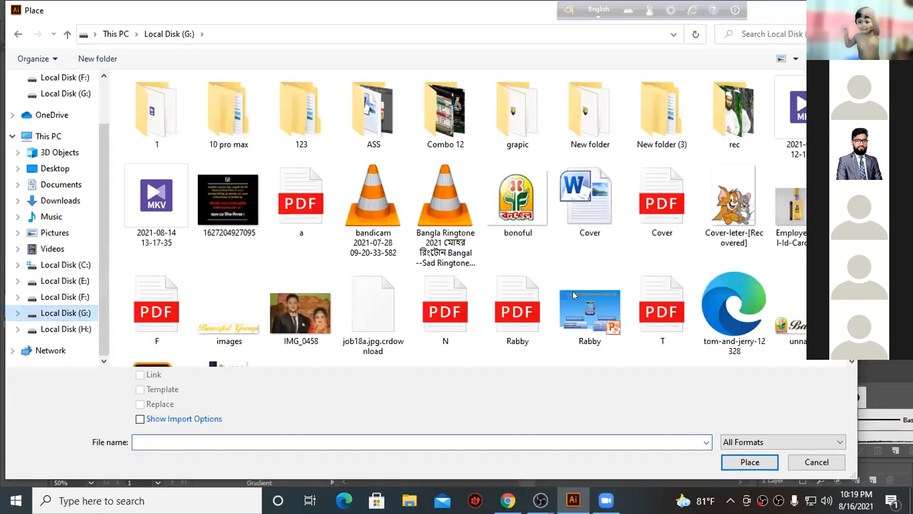
scroll(731, 261, "down", 1)
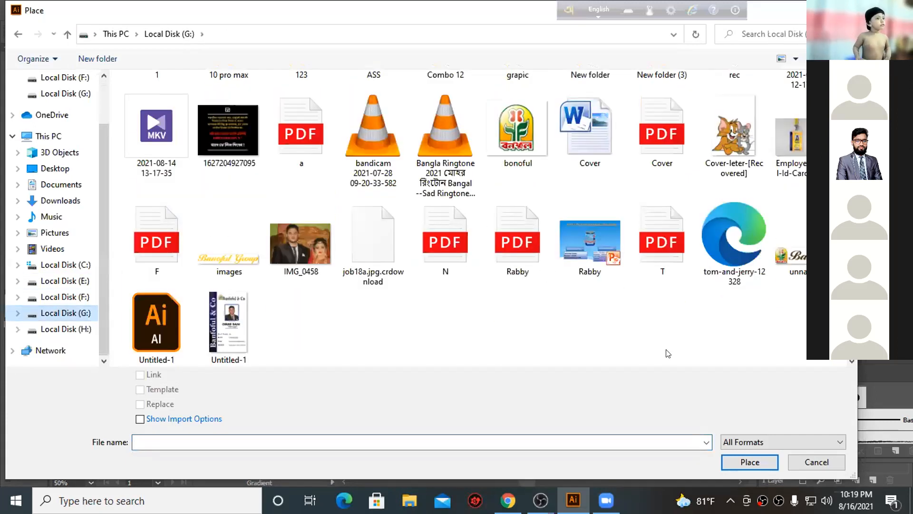
key("Escape")
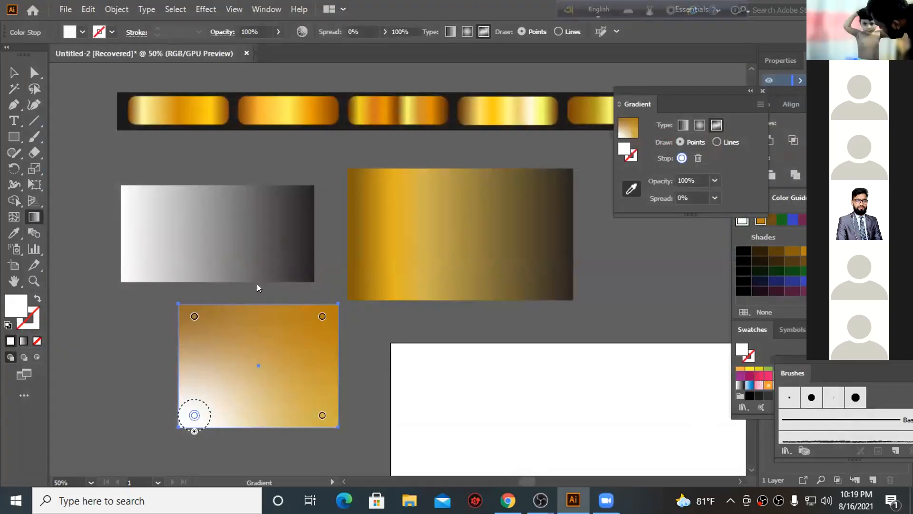
Reselect the lower golden rectangle and activate its freeform gradient for point editing.
left_click(114, 121)
key("g")
scroll(333, 237, "down", 3)
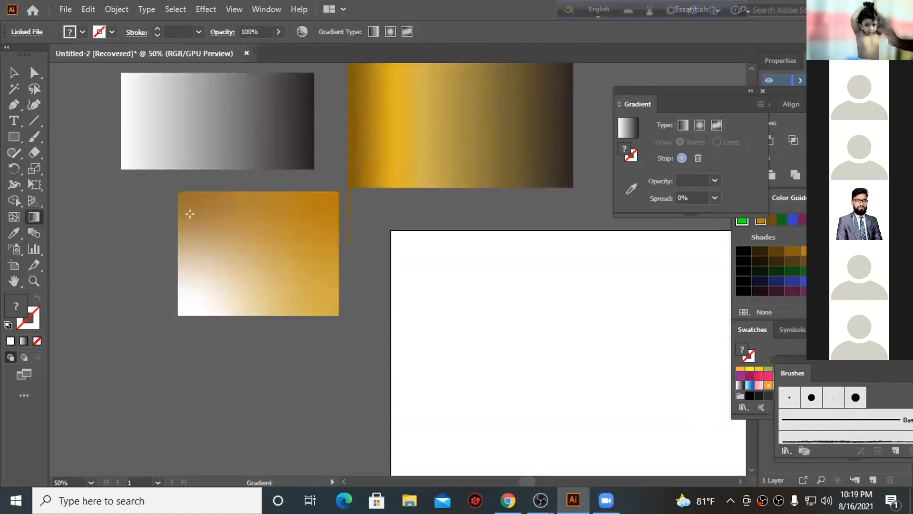
left_click(14, 72)
left_click(293, 274)
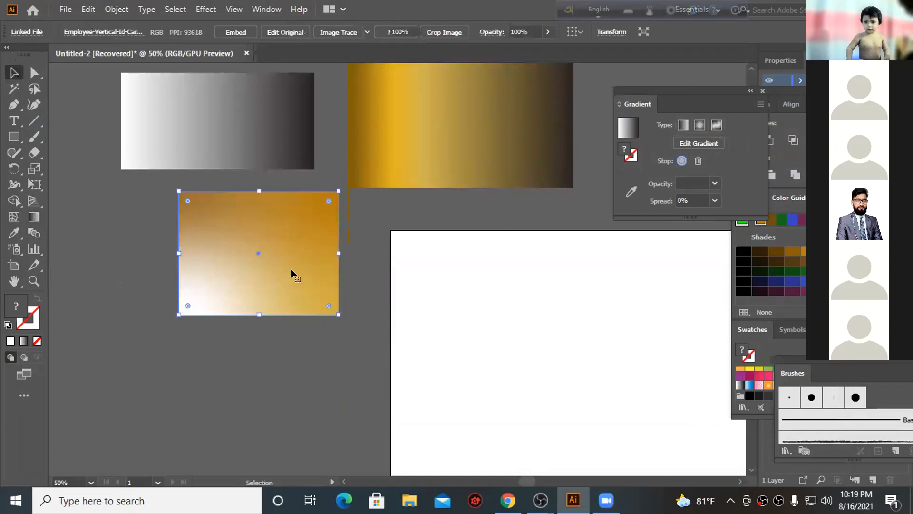
left_click(716, 125)
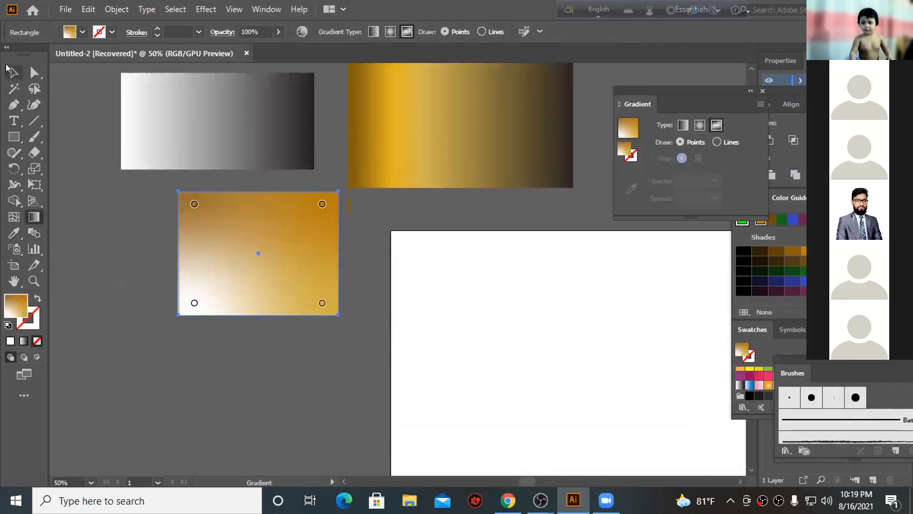
Change the upper grey gradient rectangle's fill to a freeform gradient and select its upper-left point.
left_click(13, 69)
left_click(251, 102)
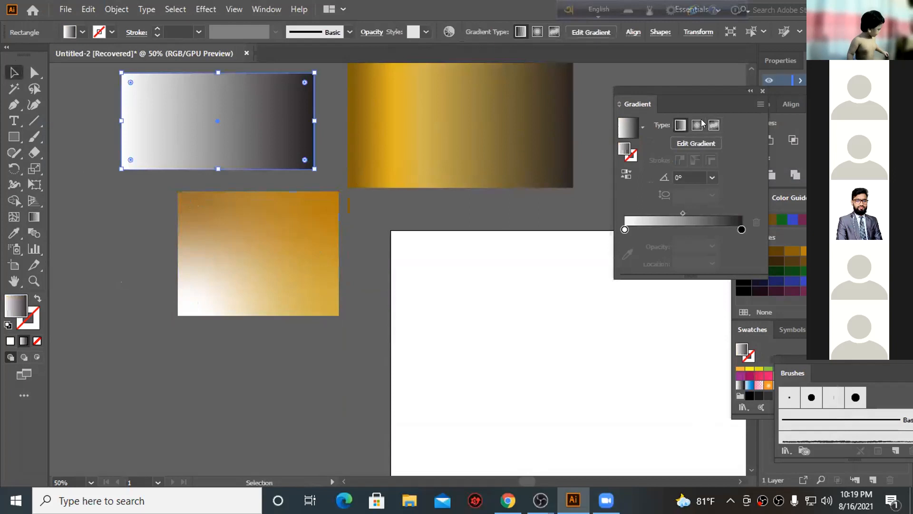
left_click(717, 125)
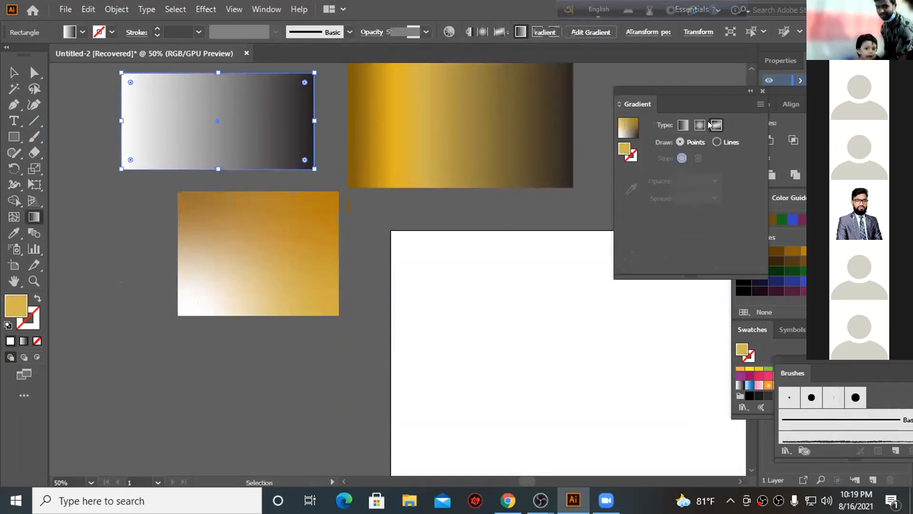
left_click(141, 82)
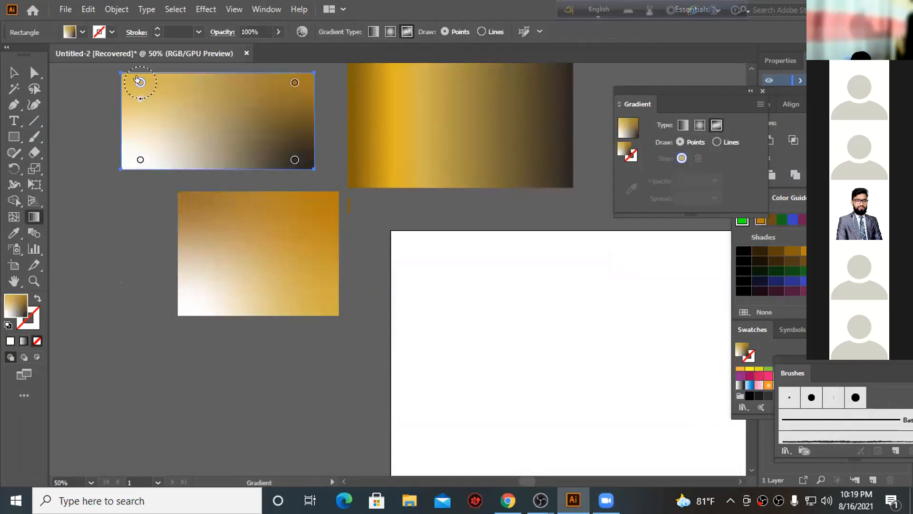
scroll(186, 188, "up", 4)
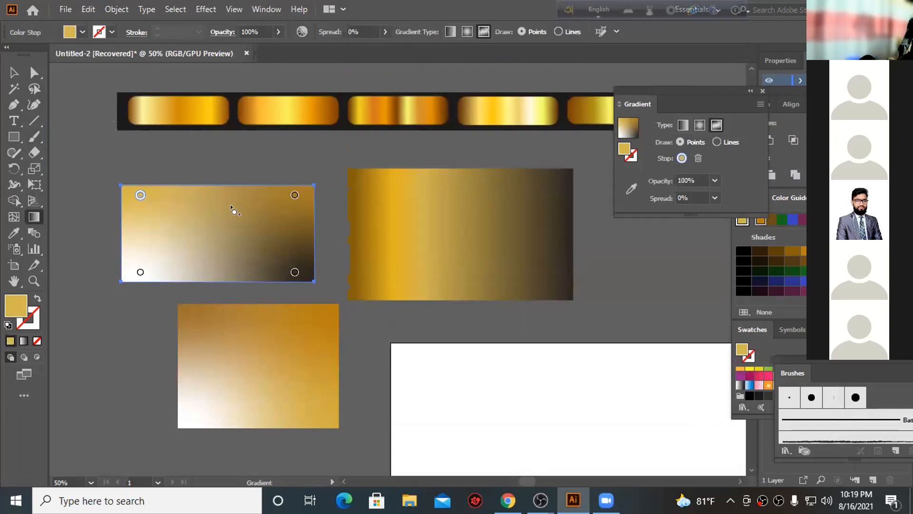
scroll(228, 245, "down", 2)
scroll(230, 264, "up", 3)
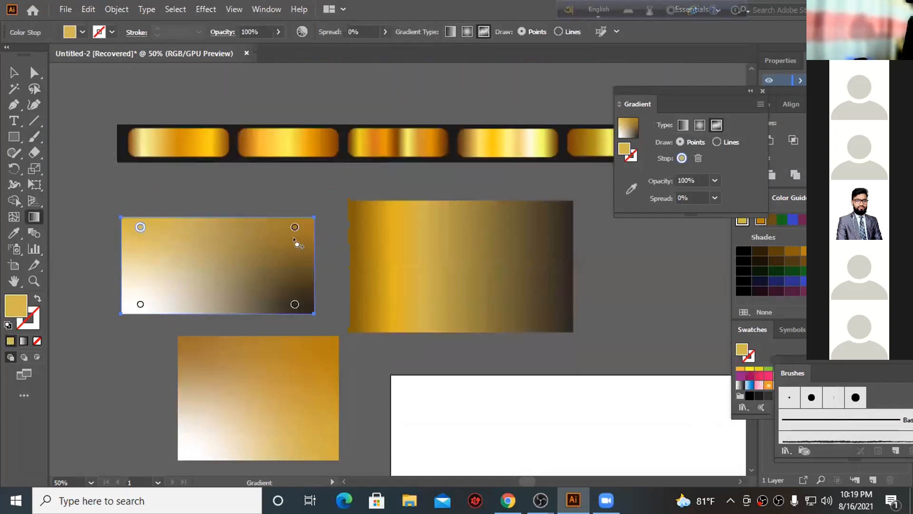
Set the upper-left rectangle's fill to a linear gradient and sample its first stop's brown from the first golden sample's left edge.
key("v")
left_click(683, 125)
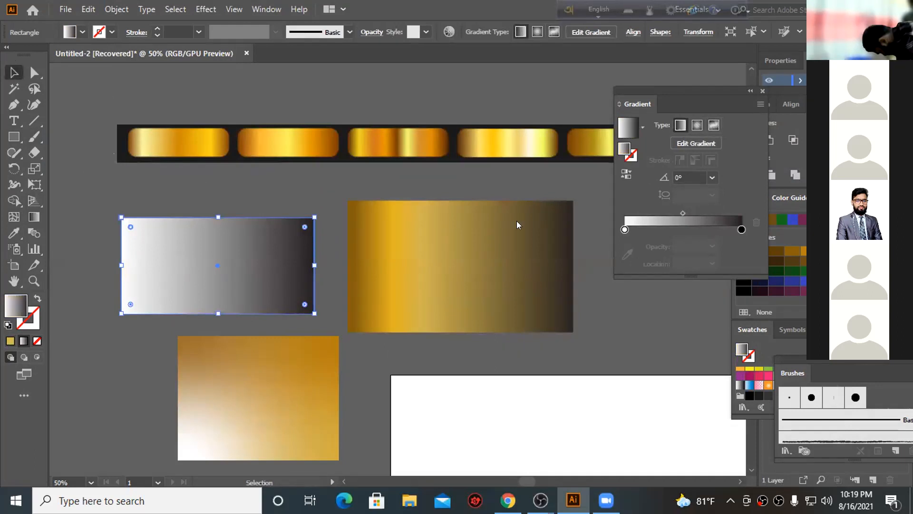
left_click(625, 230)
left_click(627, 254)
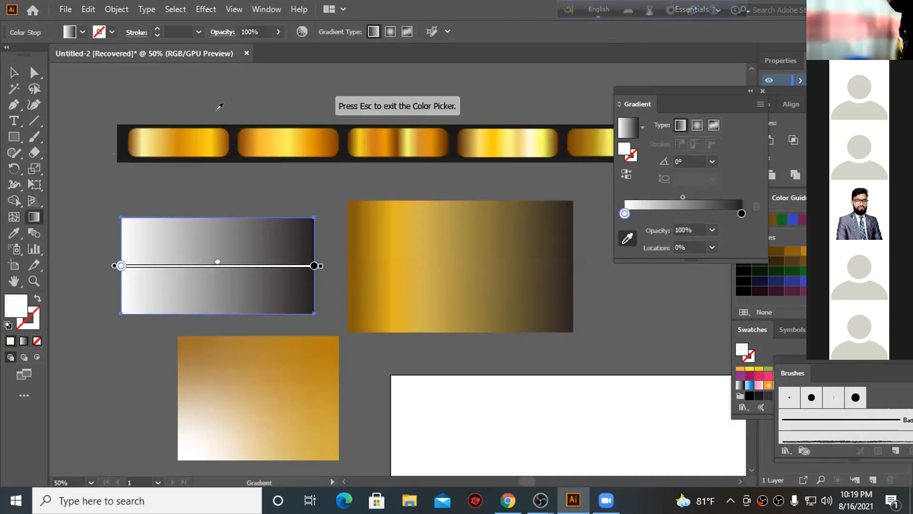
left_click(135, 138)
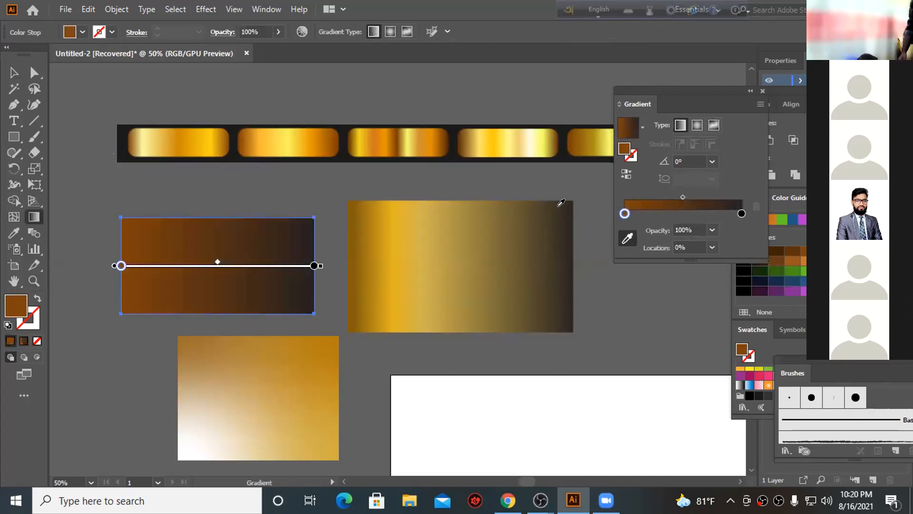
Add gradient stops at 8.1% and 17.6%, sampling pale yellow and light gold from the first golden sample.
left_click(635, 214)
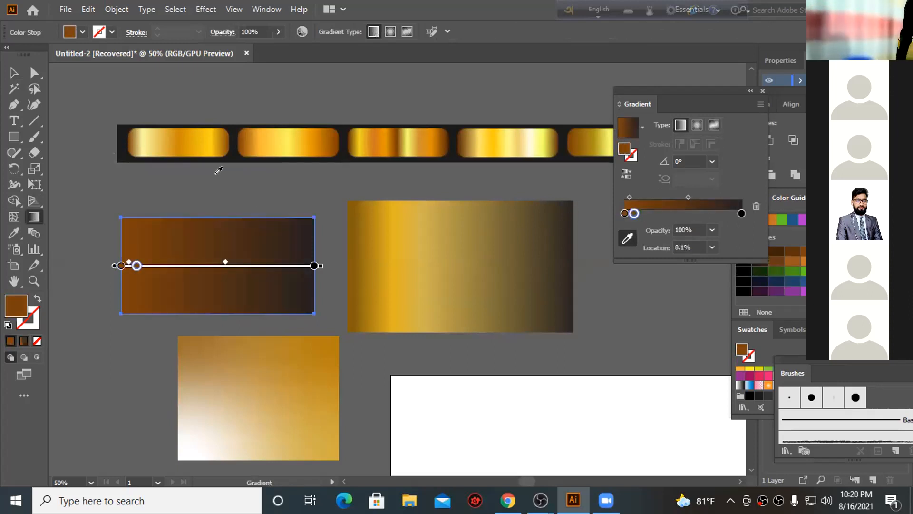
left_click(144, 139)
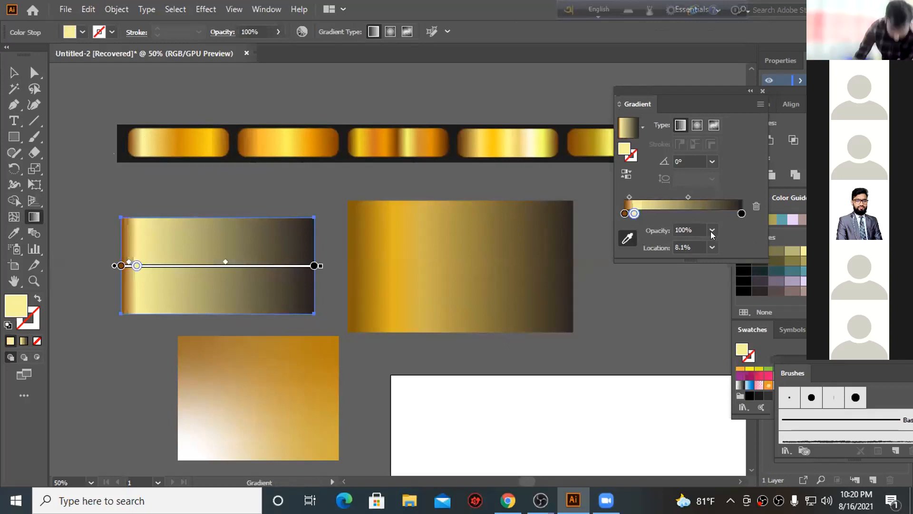
left_click(645, 213)
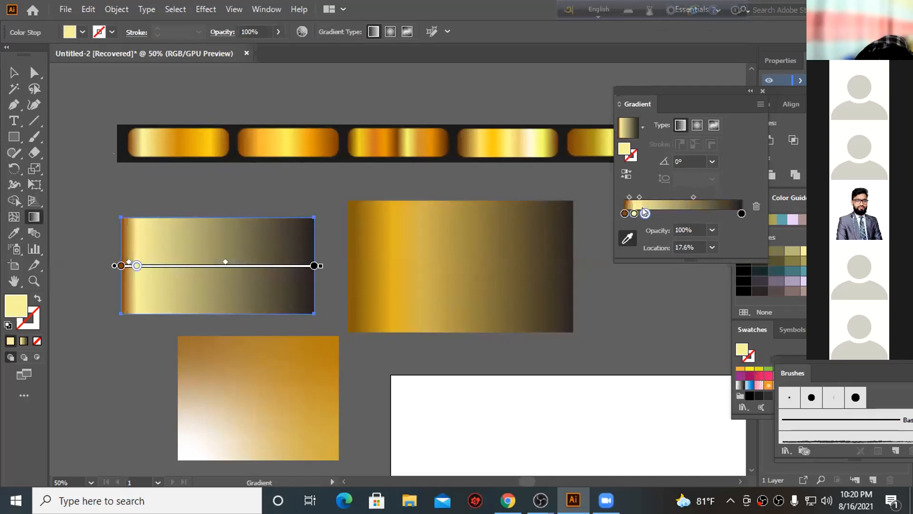
left_click(161, 139)
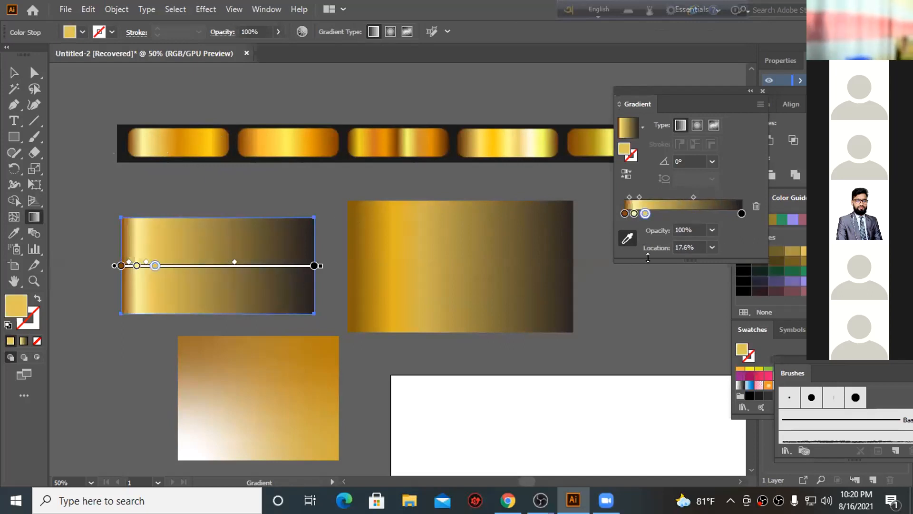
Move the pale yellow stop to 13.13% and the golden stop to 31.11%, and sample a deeper gold for the latter from the first golden sample.
mouse_move(645, 213)
left_mouse_down()
mouse_move(656, 205)
mouse_move(641, 214)
left_mouse_up()
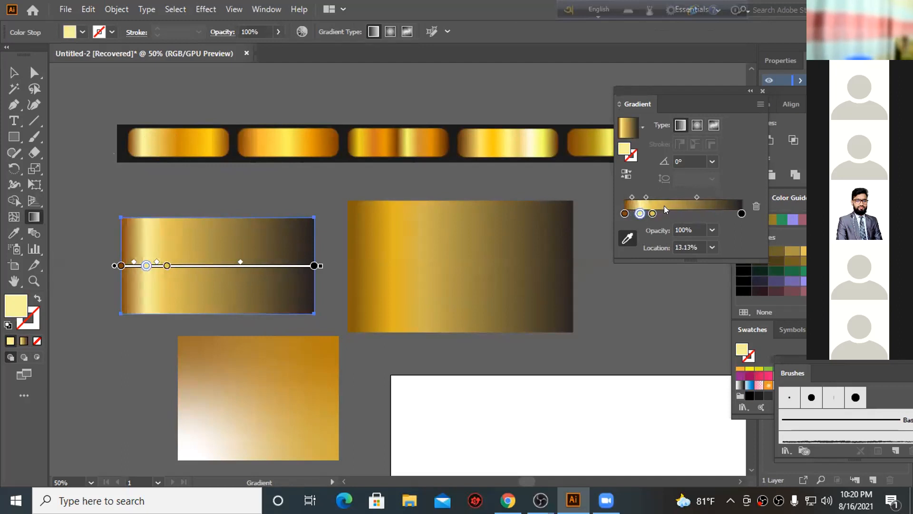
left_click_drag(640, 213, 665, 213)
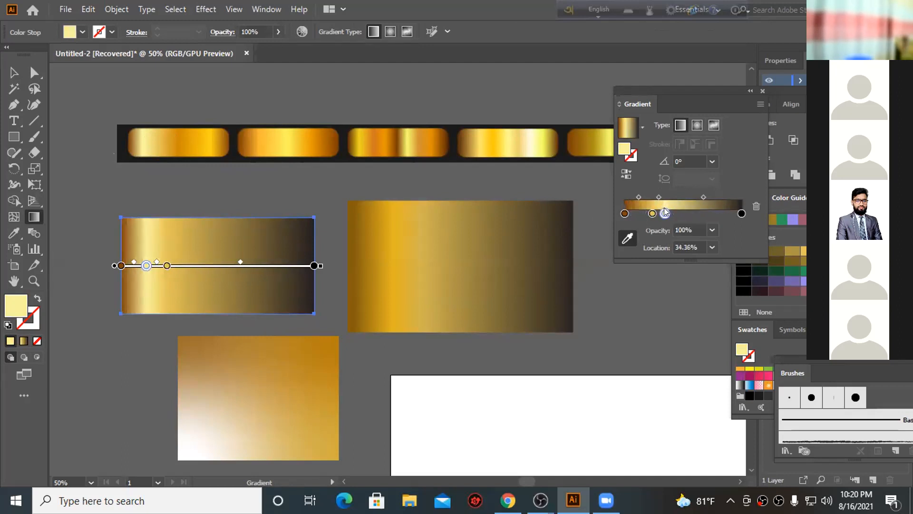
left_click(166, 266)
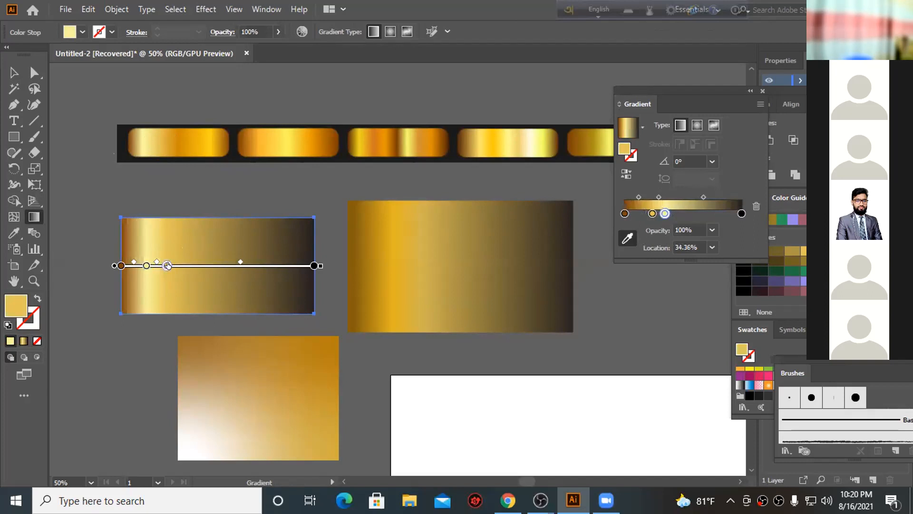
left_click_drag(167, 266, 180, 266)
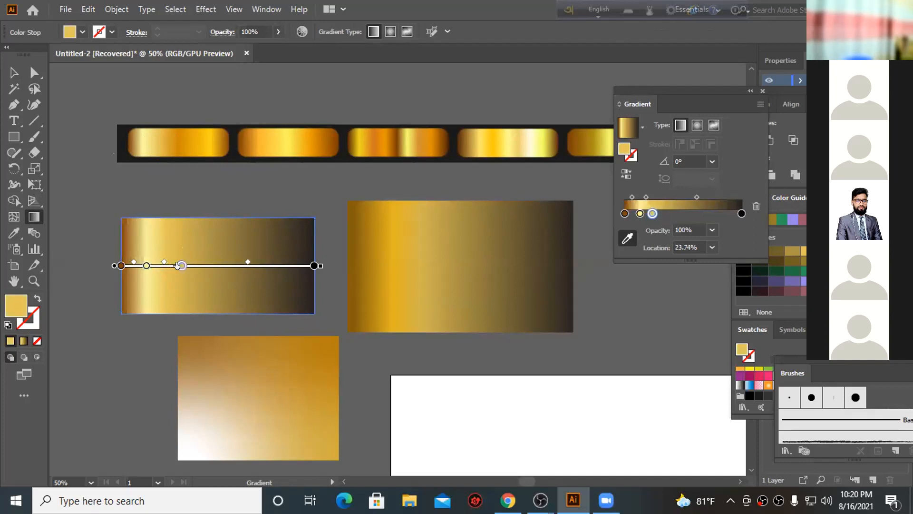
left_click(168, 130)
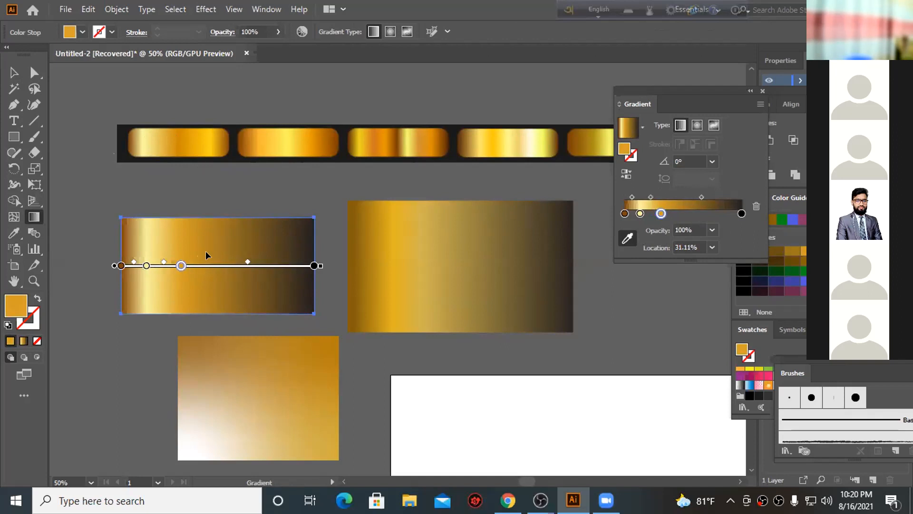
Shift the rectangle's gradient slightly rightward and remove its black end stop.
left_click_drag(207, 266, 214, 238)
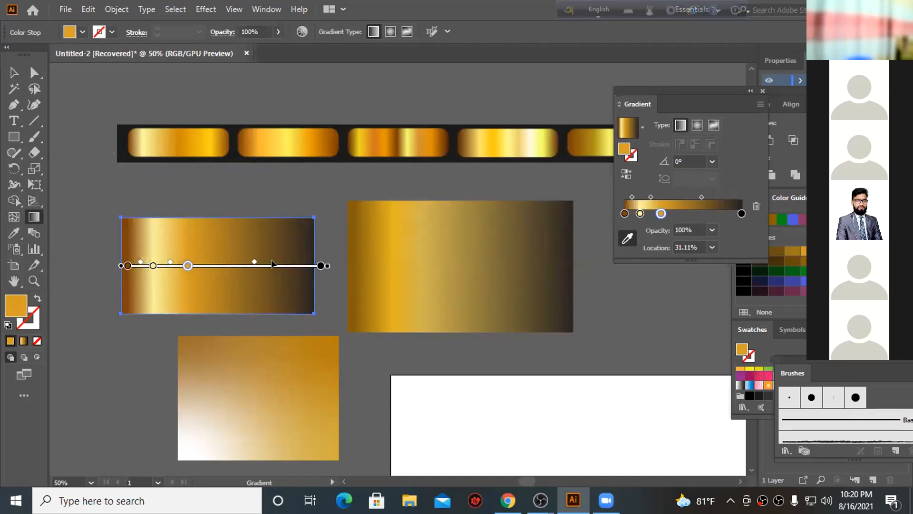
mouse_move(321, 266)
left_mouse_down()
mouse_move(327, 222)
mouse_move(298, 220)
left_mouse_up()
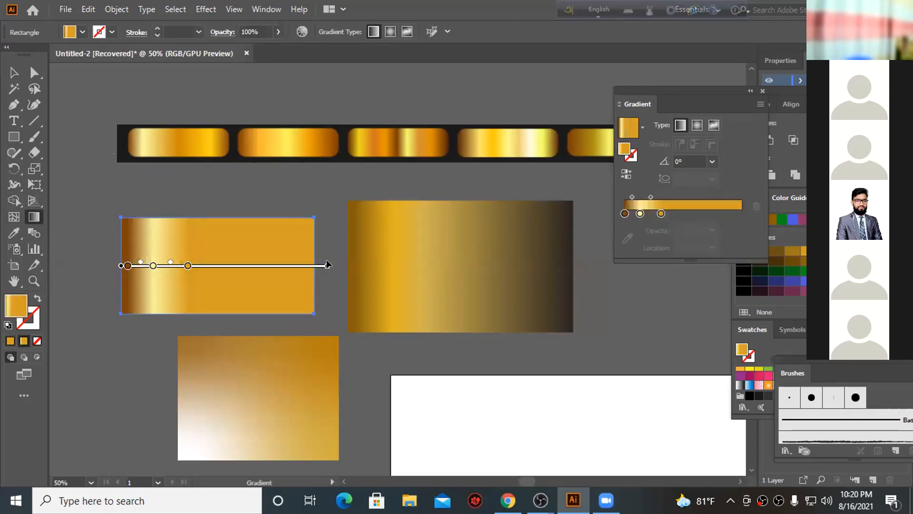
Rotate the rectangle's gradient to 24.8° and move its deep gold stop to 63.05%.
left_click_drag(328, 257, 312, 186)
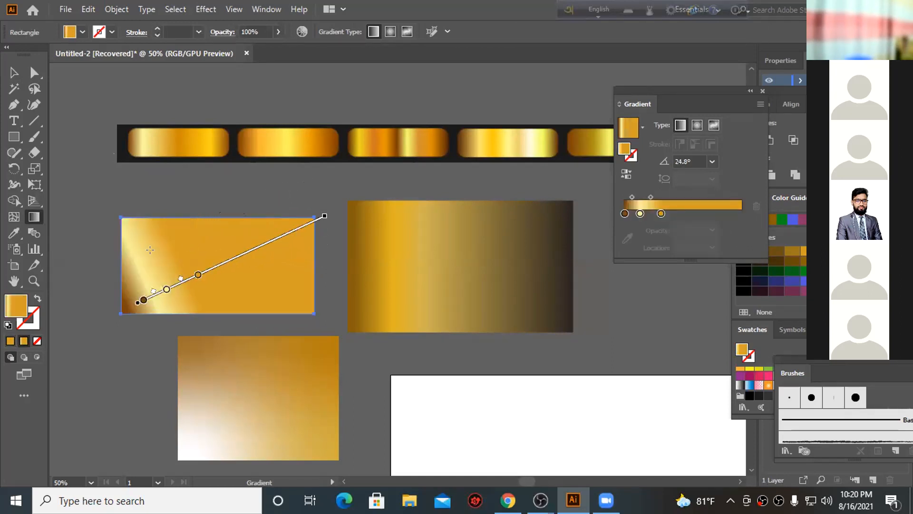
left_click_drag(200, 269, 254, 249)
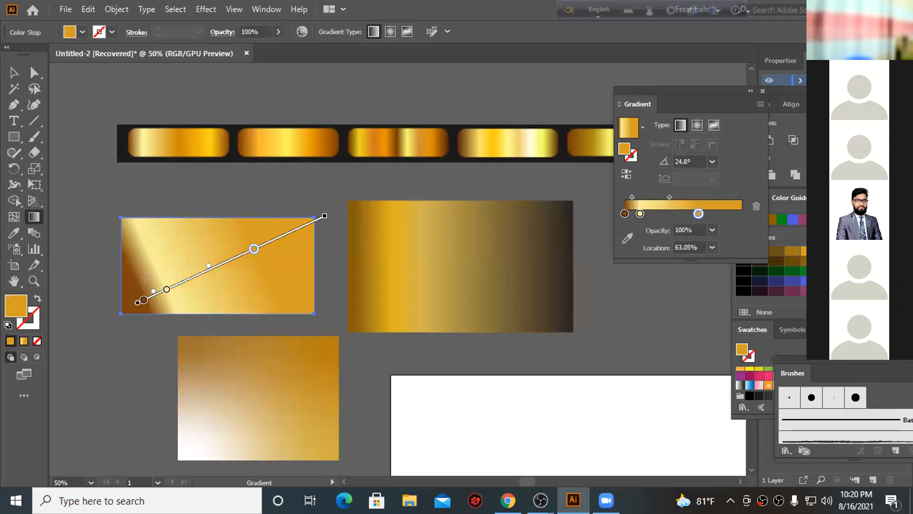
Move the rectangle's brown gradient stop to 15.21% and pale yellow stop to 40.69%, with the gradient angled at 24.3°.
left_click_drag(164, 290, 195, 276)
left_click_drag(137, 302, 214, 267)
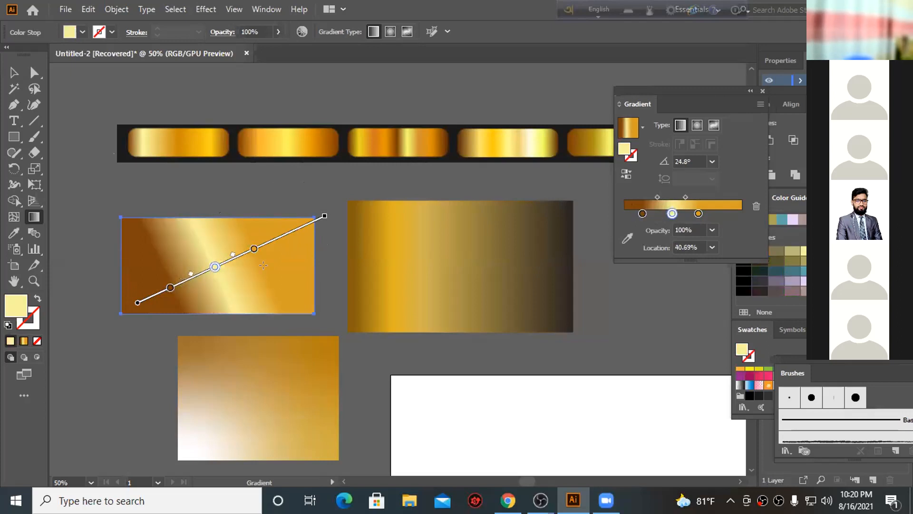
left_click(168, 287)
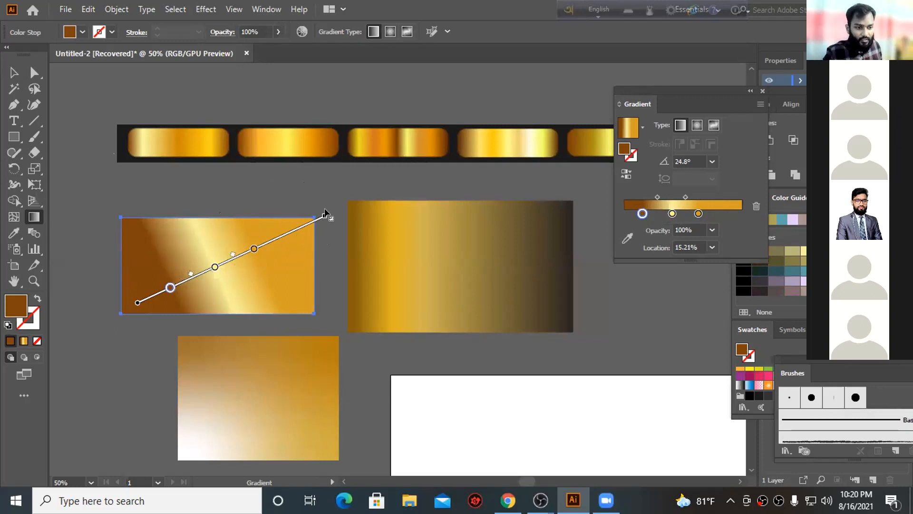
left_click_drag(323, 220, 319, 220)
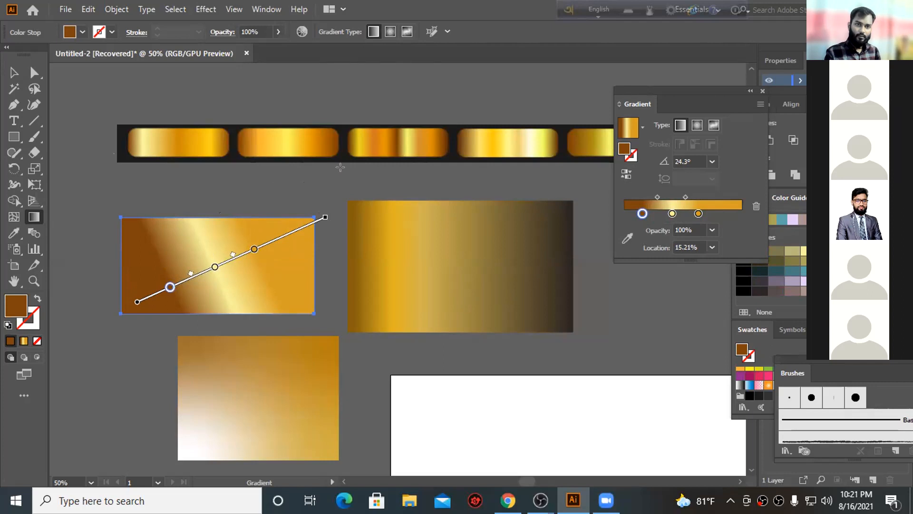
Try the freeform gradient type on the rectangle and undo it.
left_click(713, 125)
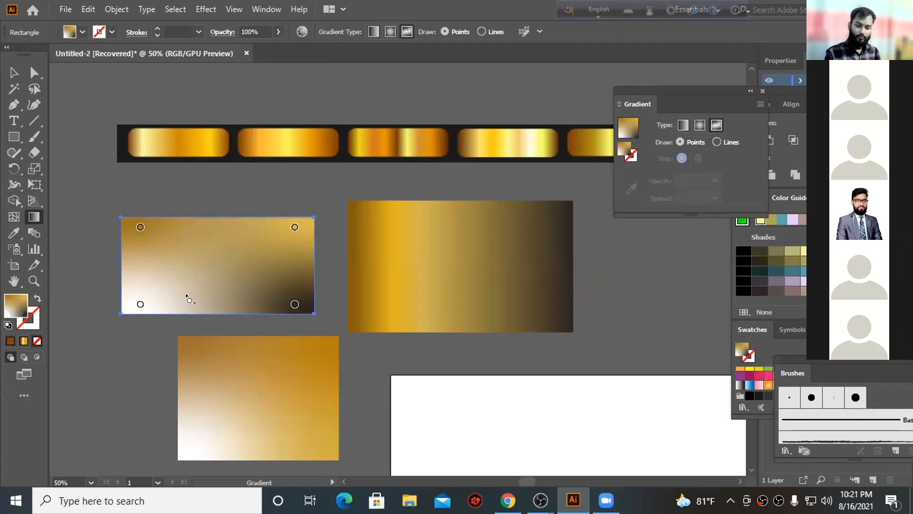
key("ctrl+z")
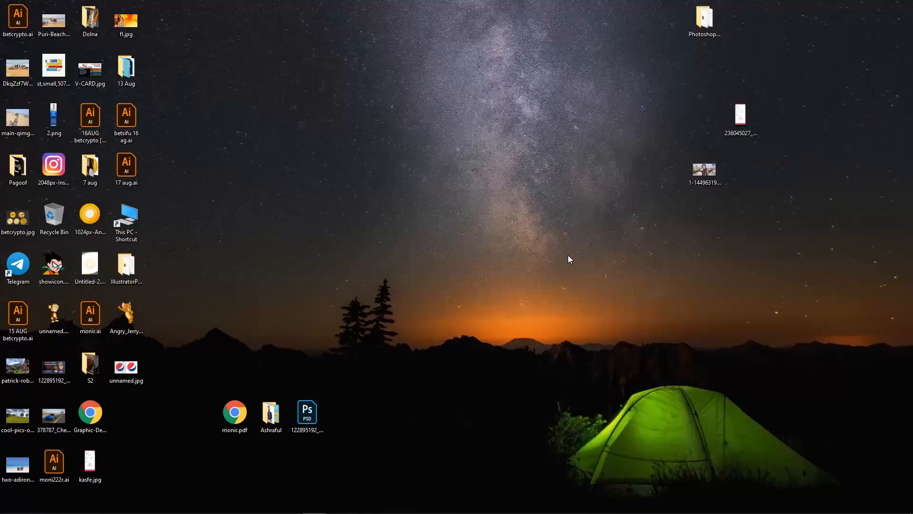
Open Graphic-Design-Outline-1.pdf from the desktop and go to the Class 14 Adobe Illustrator section.
left_click(310, 377)
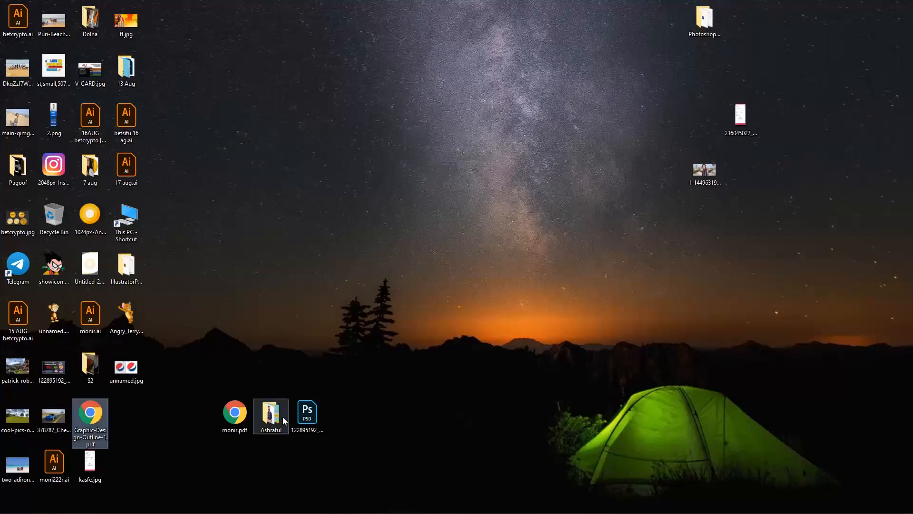
key("Return")
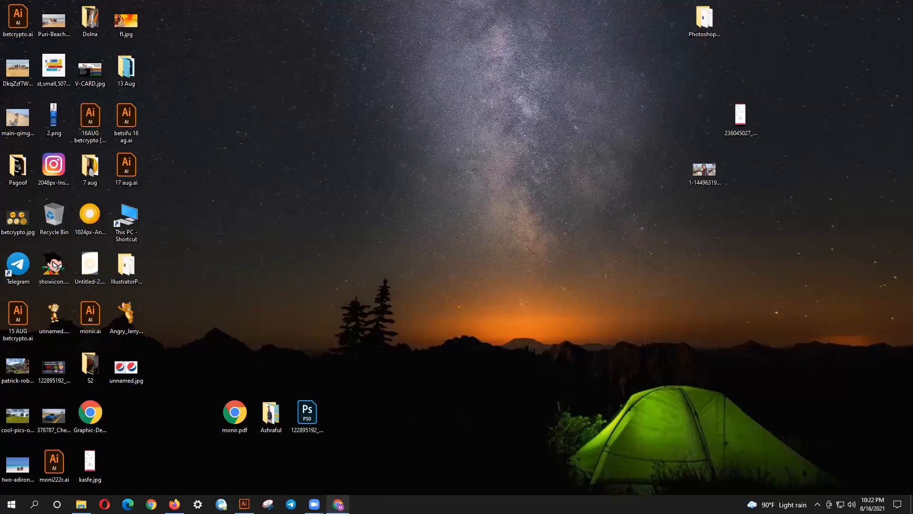
scroll(500, 314, "down", 2)
scroll(500, 313, "down", 4)
left_click_drag(902, 170, 881, 253)
scroll(609, 414, "down", 8)
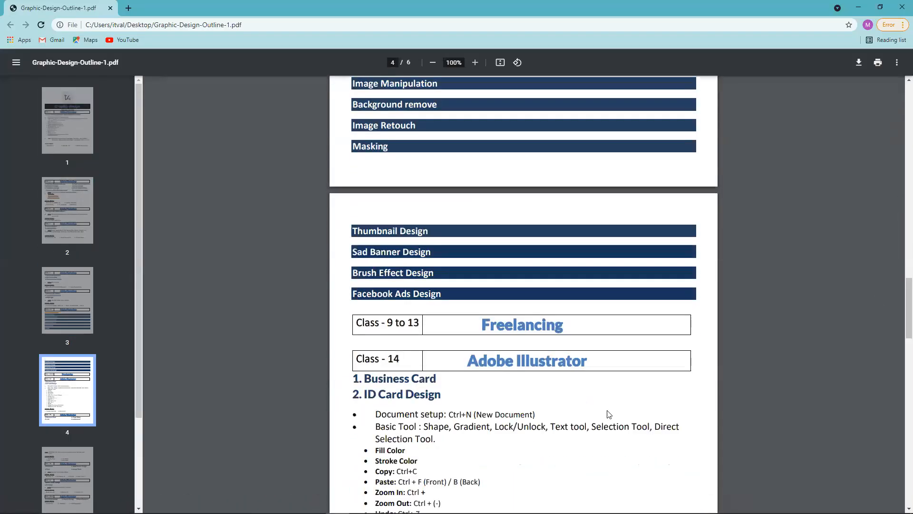
Examine the topics, tools and homework listed for the Adobe Illustrator classes 15 to 17 in the course outline.
left_click_drag(906, 306, 905, 358)
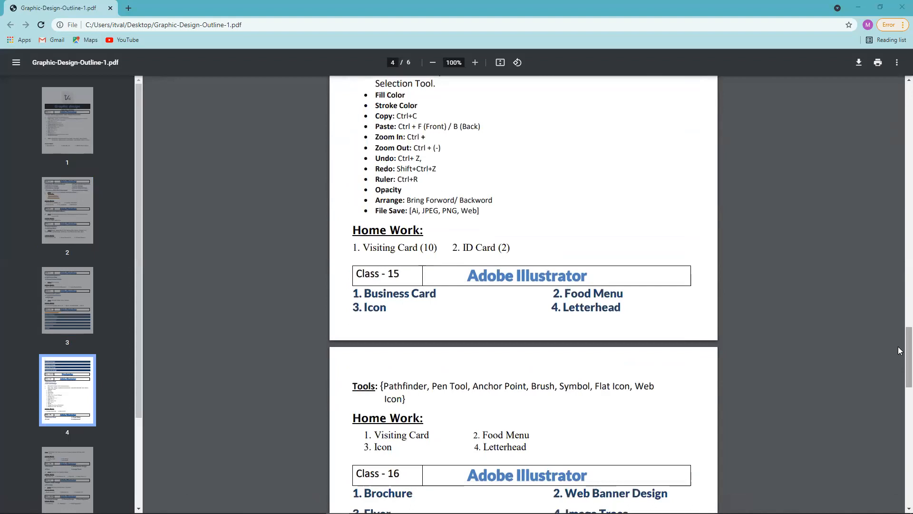
left_click_drag(908, 348, 908, 383)
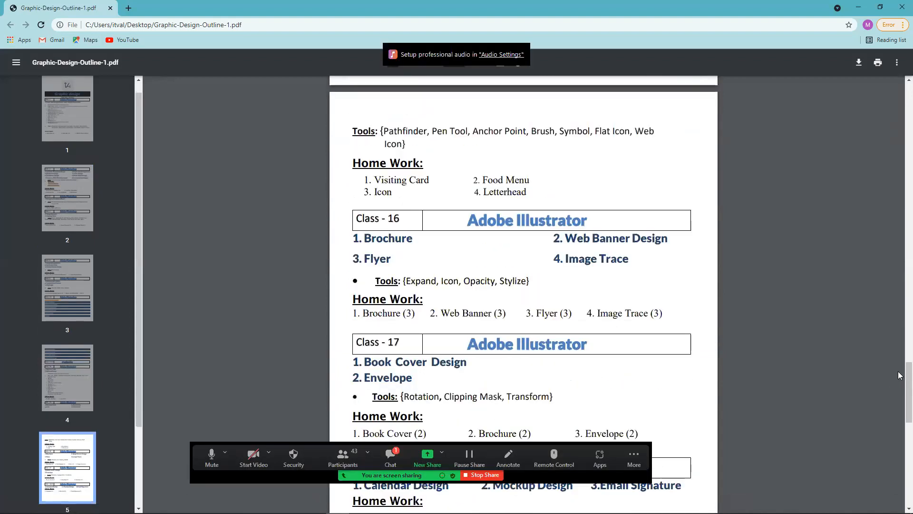
scroll(900, 399, "down", 1)
scroll(900, 398, "down", 3)
scroll(900, 388, "up", 2)
scroll(900, 386, "up", 3)
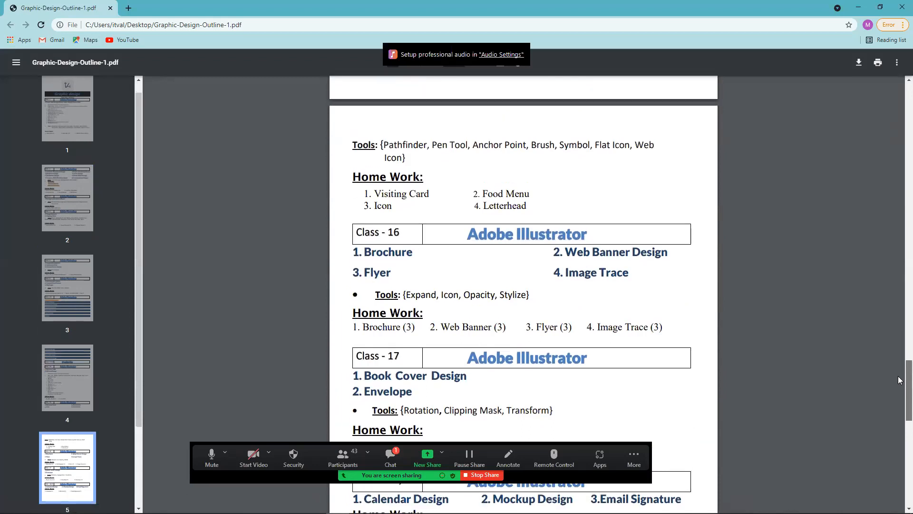
scroll(900, 379, "up", 1)
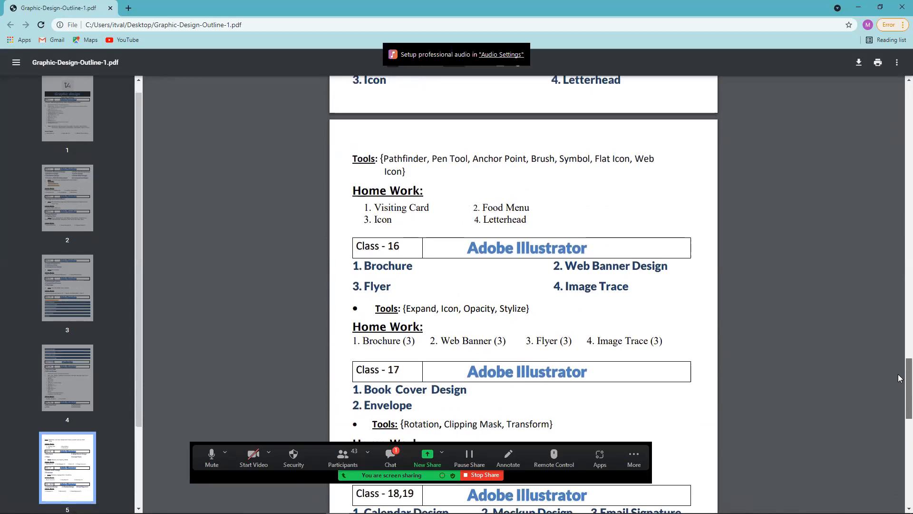
scroll(900, 376, "up", 1)
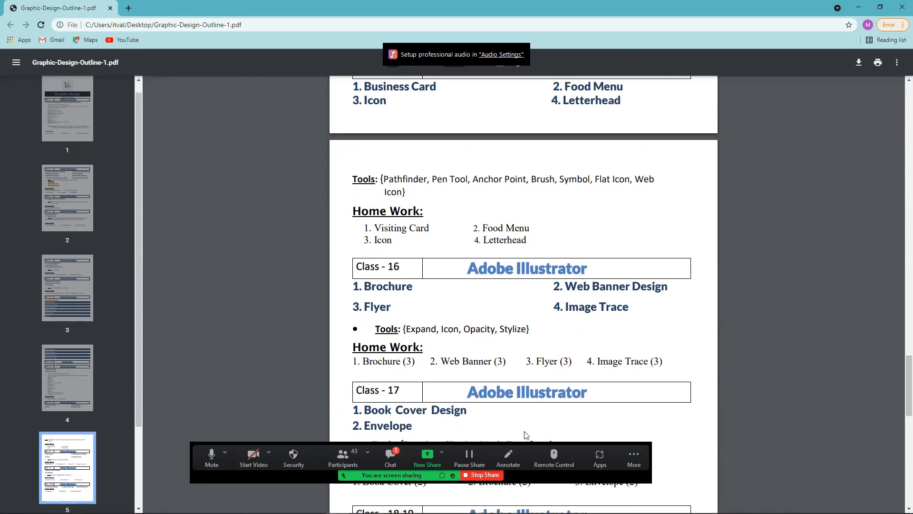
Minimise the course outline PDF and switch to the Untitled-1 document in Illustrator.
left_click(858, 7)
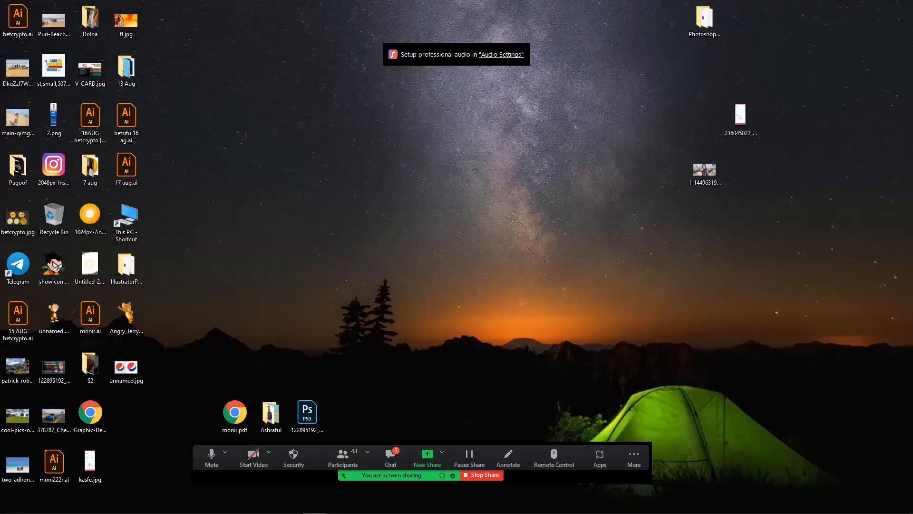
mouse_move(338, 512)
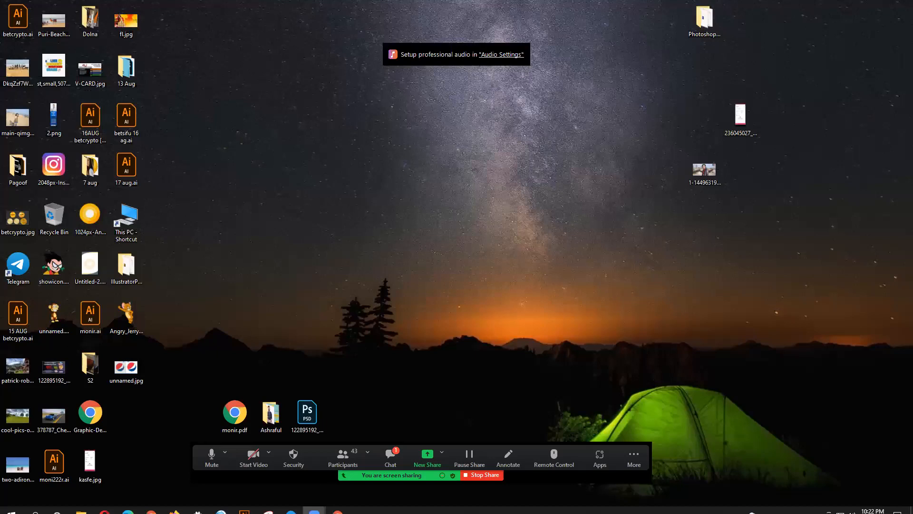
left_click(338, 505)
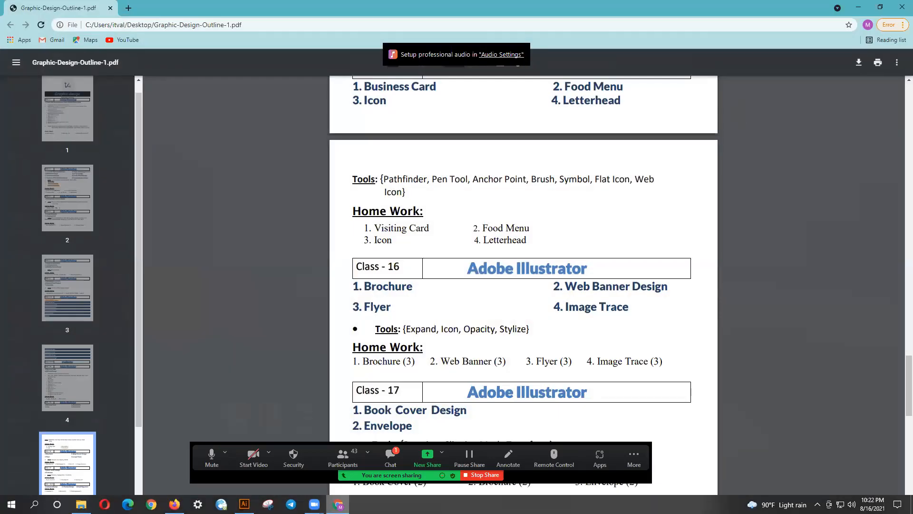
left_click(339, 505)
left_click(244, 504)
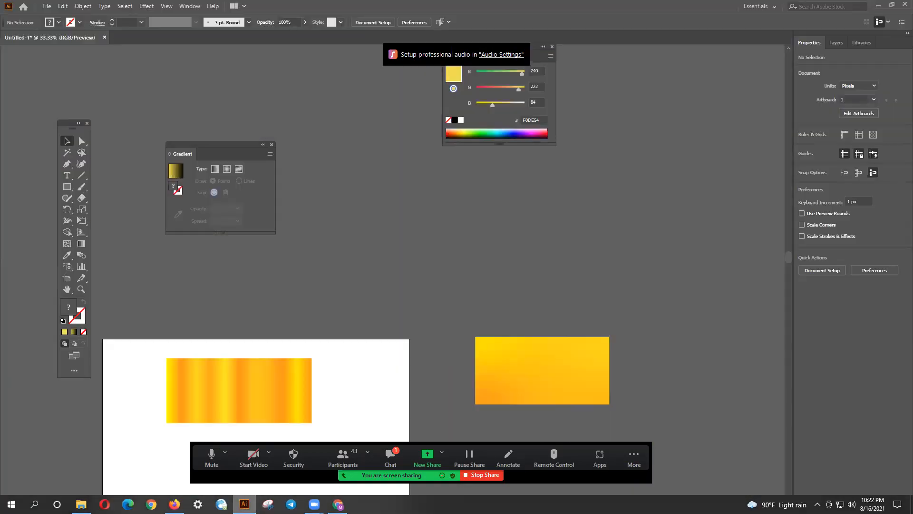
Move the Gradient panel clear of the artboard and delete both golden rectangles.
scroll(319, 329, "down", 5)
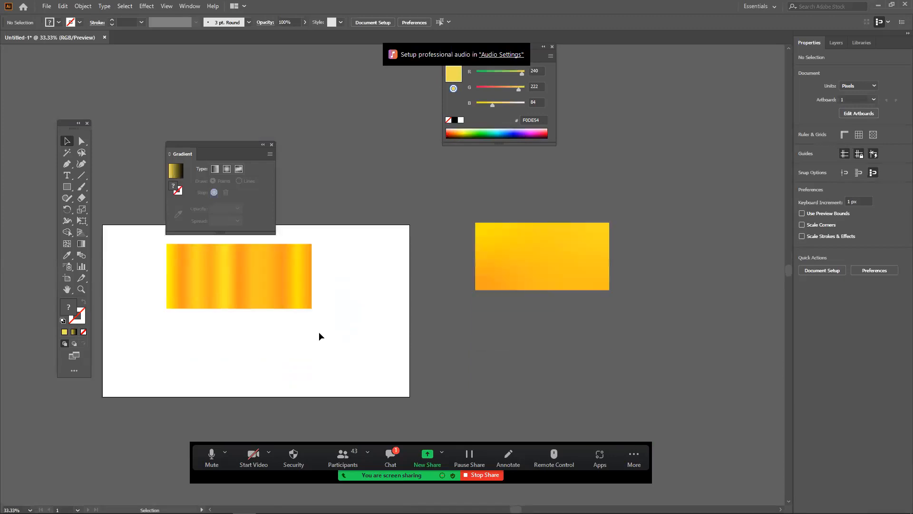
left_click_drag(217, 144, 237, 56)
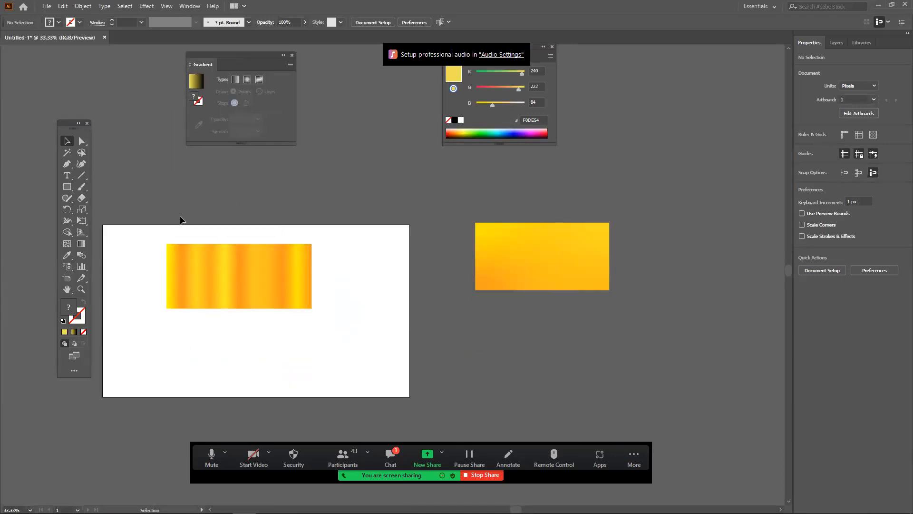
left_click_drag(181, 219, 604, 298)
key("Delete")
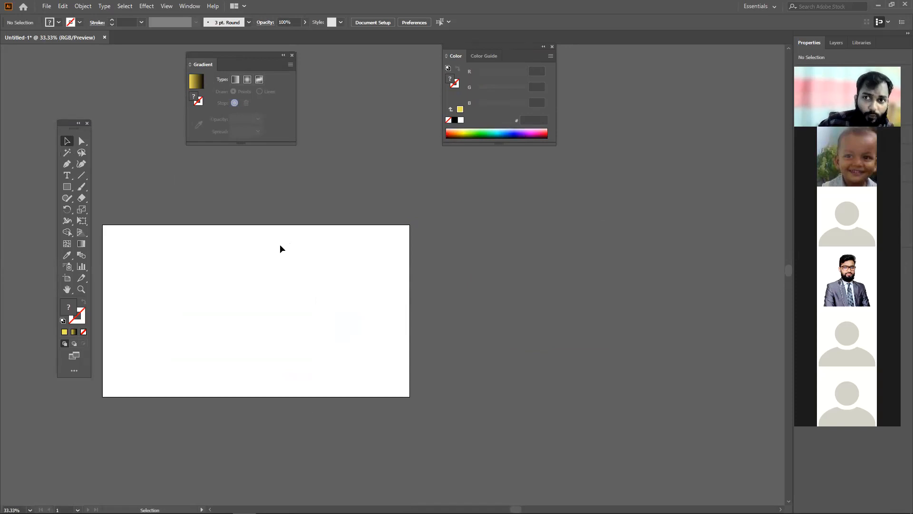
scroll(457, 264, "down", 2)
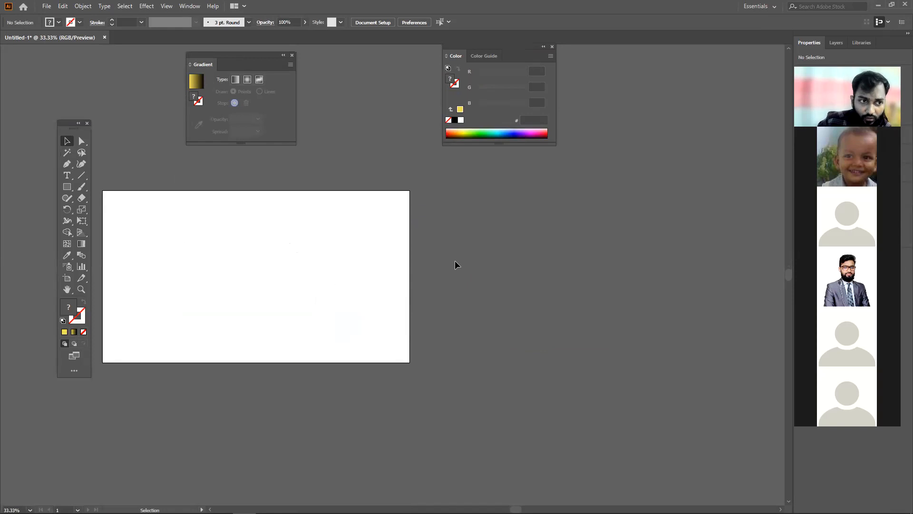
Draw a curved path across the artboard with the Pen tool.
left_click(66, 170)
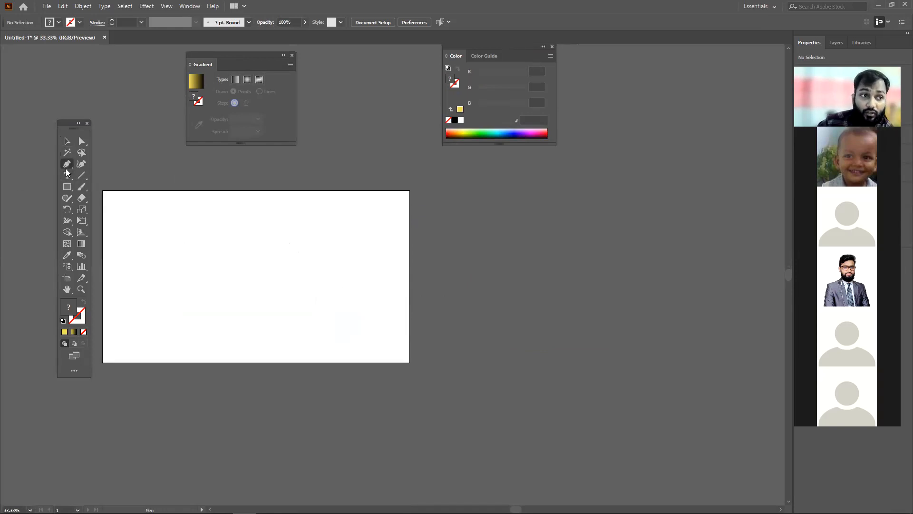
scroll(200, 244, "down", 1)
left_click(102, 236)
left_click_drag(239, 253, 272, 304)
left_click(408, 232)
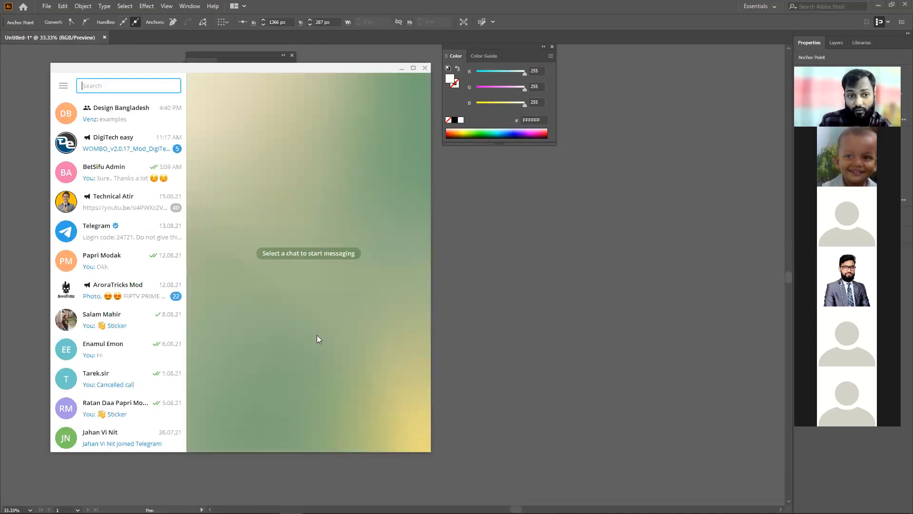
Switch to Telegram, open the BetSifu Admin chat and look back through the gold coin designs sent on August 16.
left_click(105, 170)
scroll(369, 384, "up", 10)
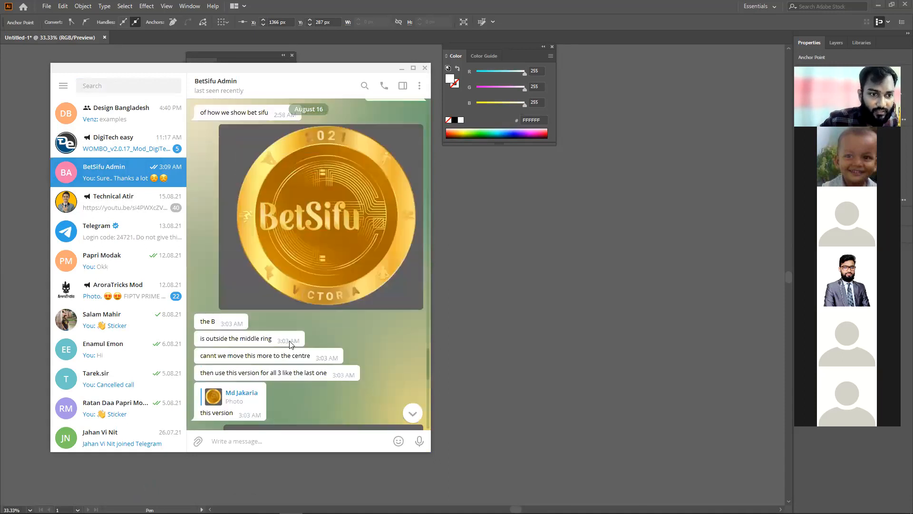
scroll(289, 364, "up", 8)
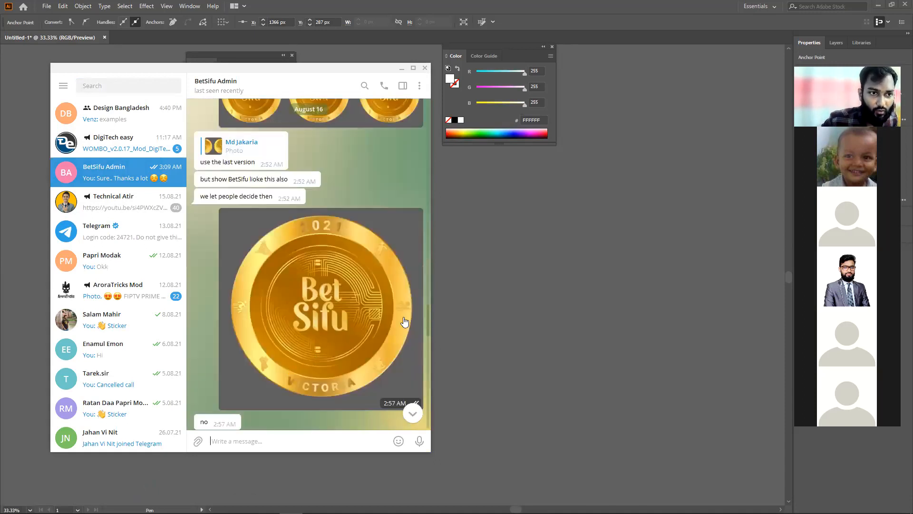
scroll(405, 322, "up", 15)
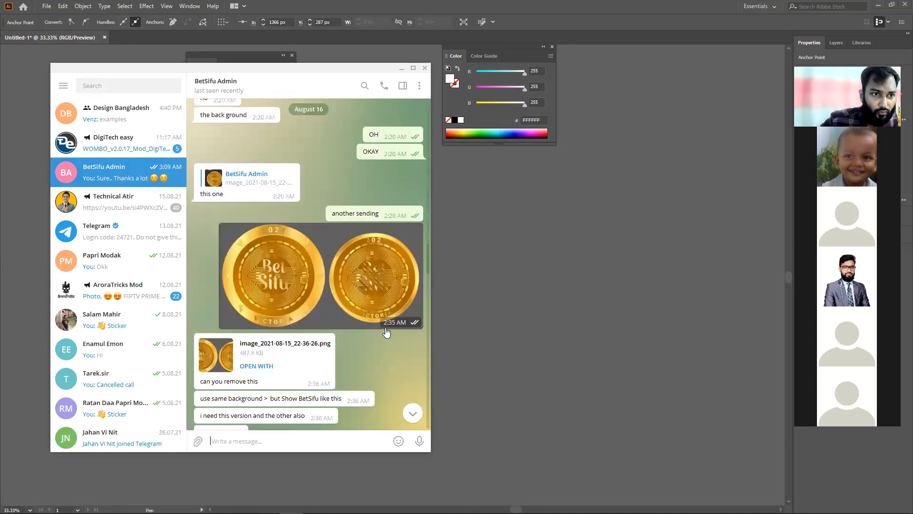
scroll(386, 332, "up", 2)
scroll(293, 229, "up", 6)
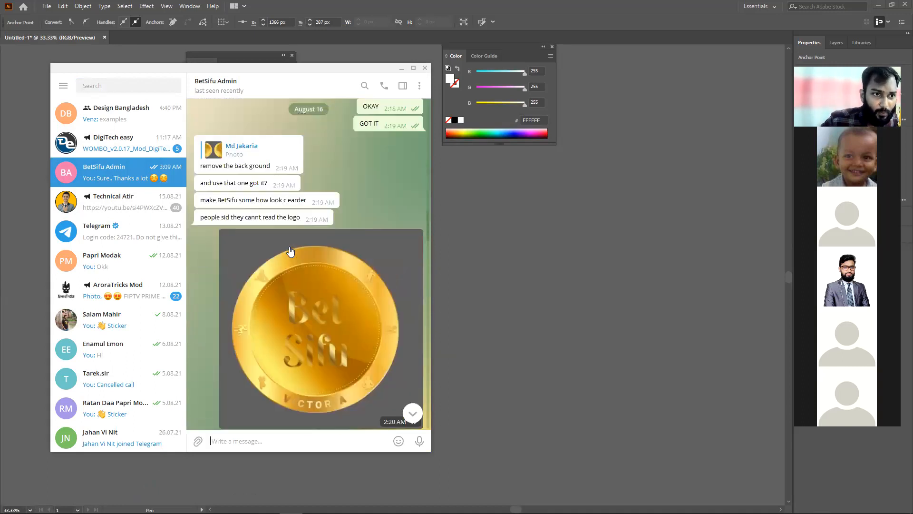
scroll(290, 250, "up", 10)
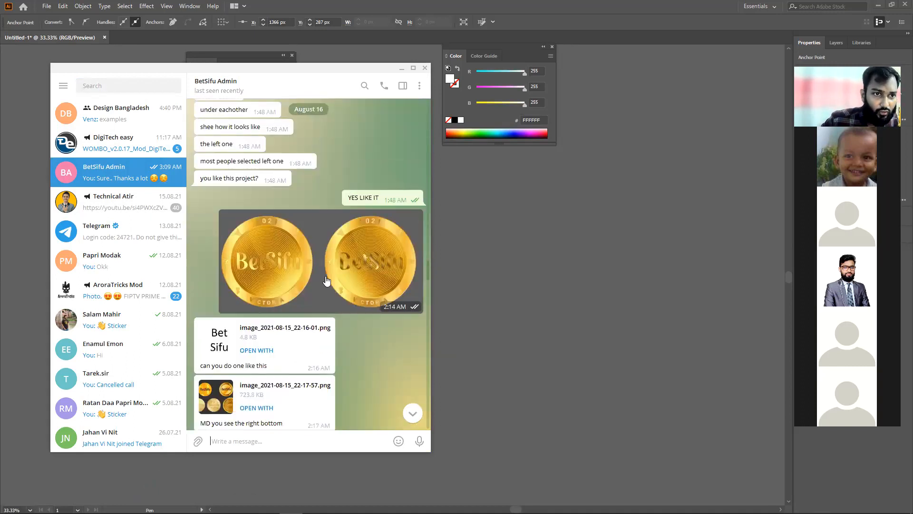
scroll(327, 281, "up", 6)
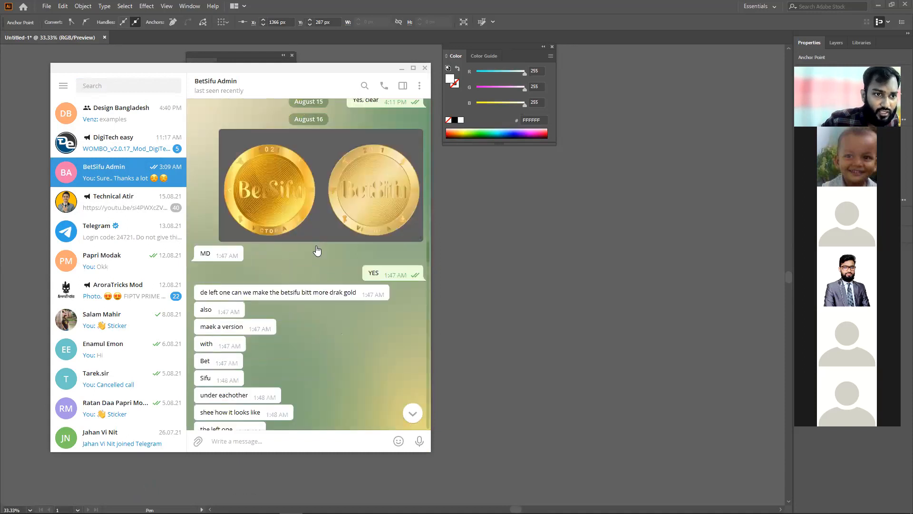
scroll(317, 250, "up", 2)
Read the client's feedback messages below the first pair of BetSifu gold coin versions from August 16.
scroll(404, 293, "down", 1)
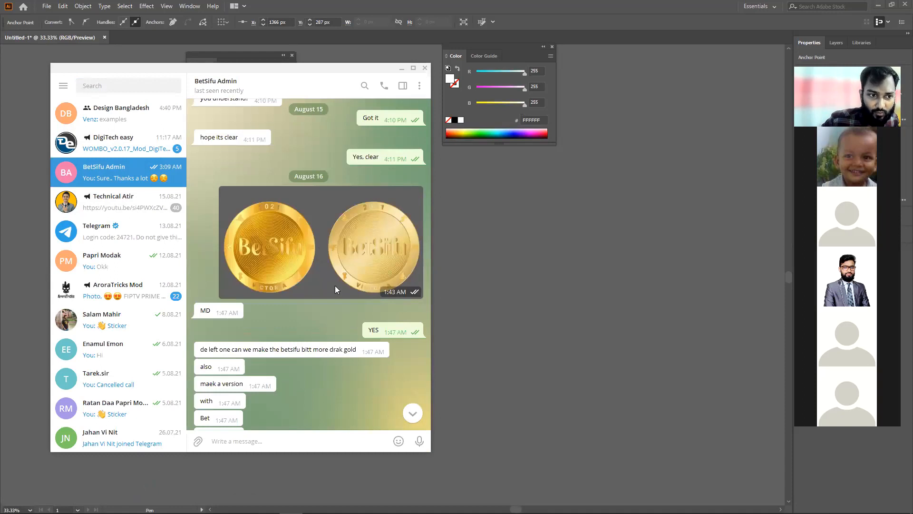
scroll(335, 285, "down", 2)
scroll(227, 261, "down", 2)
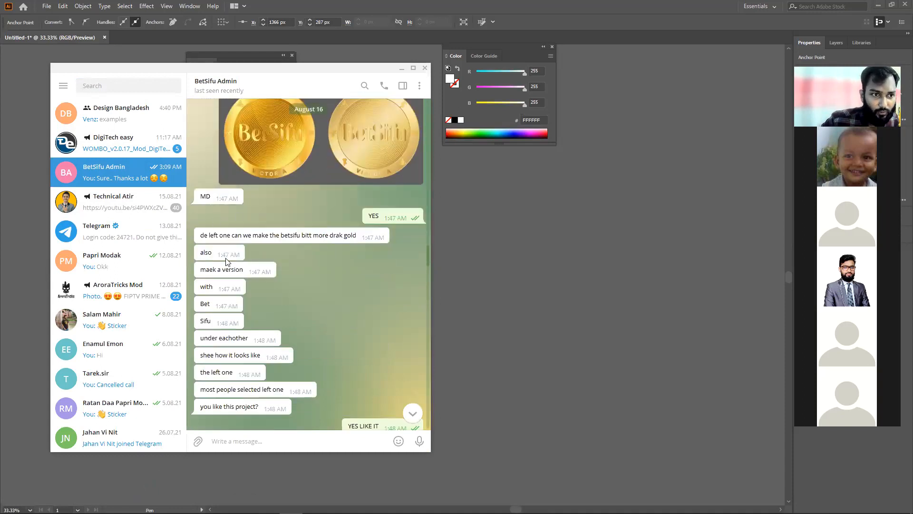
scroll(226, 261, "down", 1)
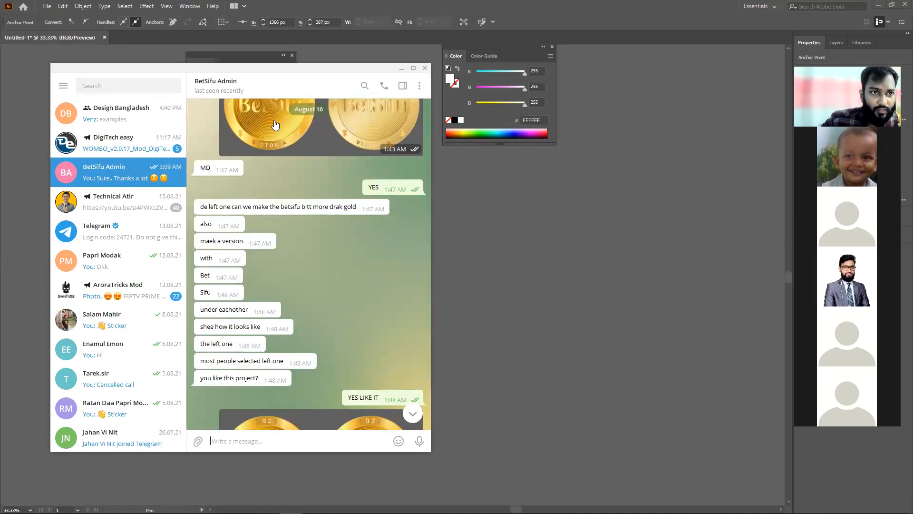
scroll(275, 125, "up", 2)
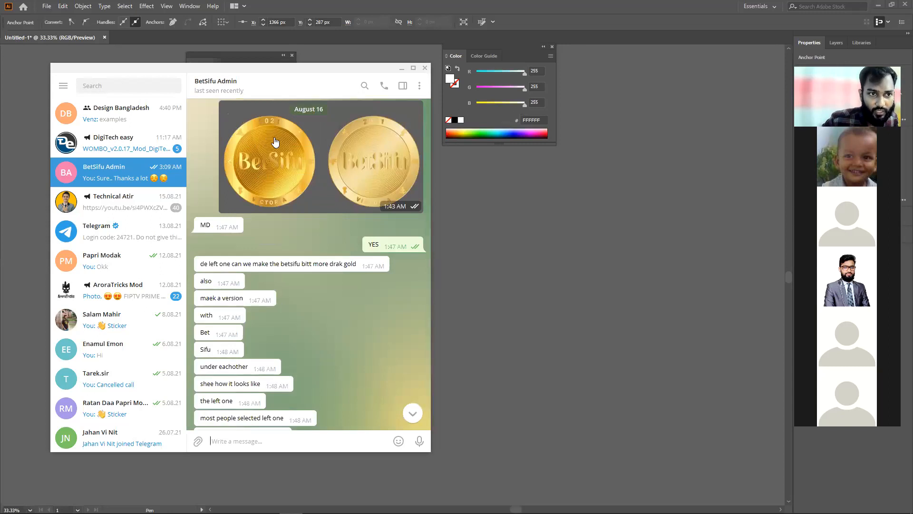
scroll(262, 162, "down", 1)
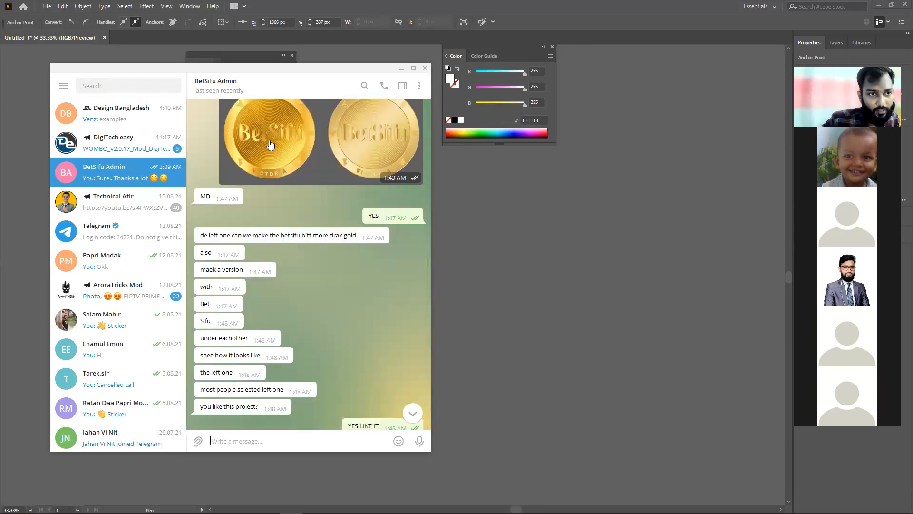
scroll(273, 263, "down", 2)
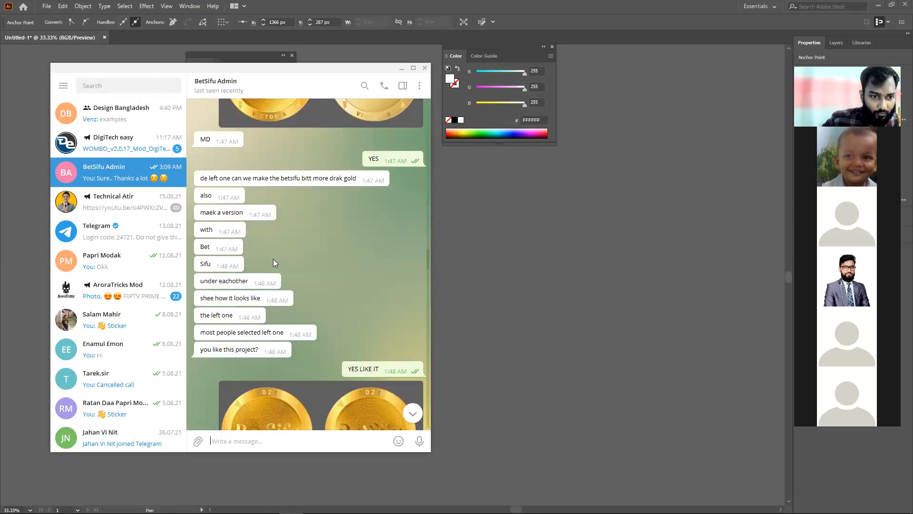
Reread the client's darker gold and stacked-name requests, and continue past the second coin pair to the attached reference images.
scroll(273, 262, "down", 1)
scroll(275, 260, "down", 1)
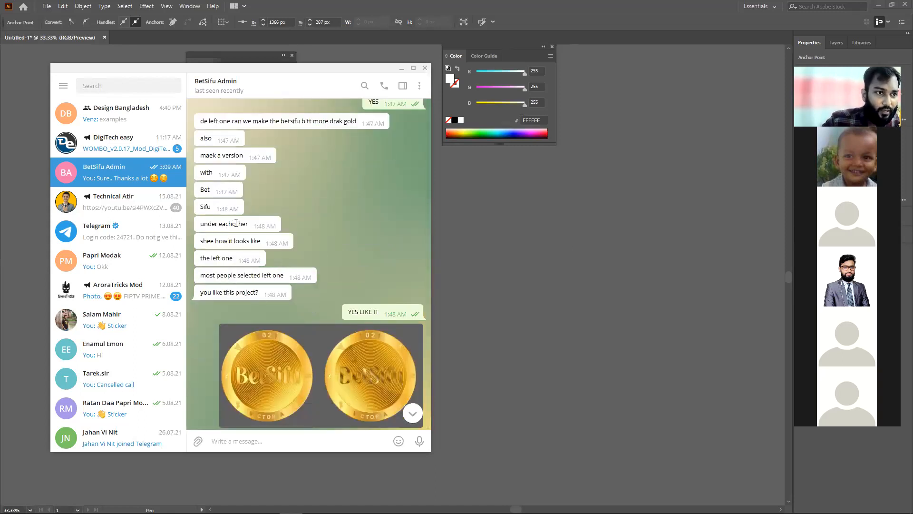
scroll(236, 222, "up", 1)
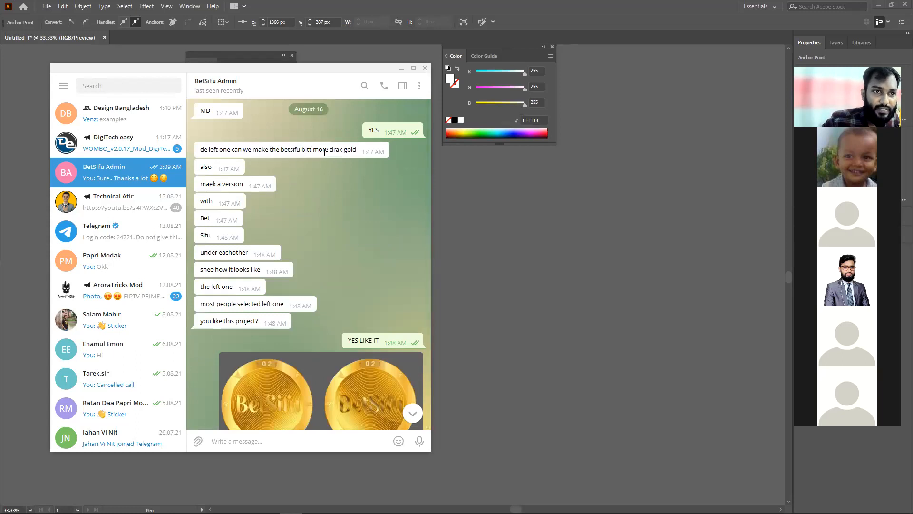
left_click_drag(338, 148, 314, 148)
scroll(302, 391, "down", 1)
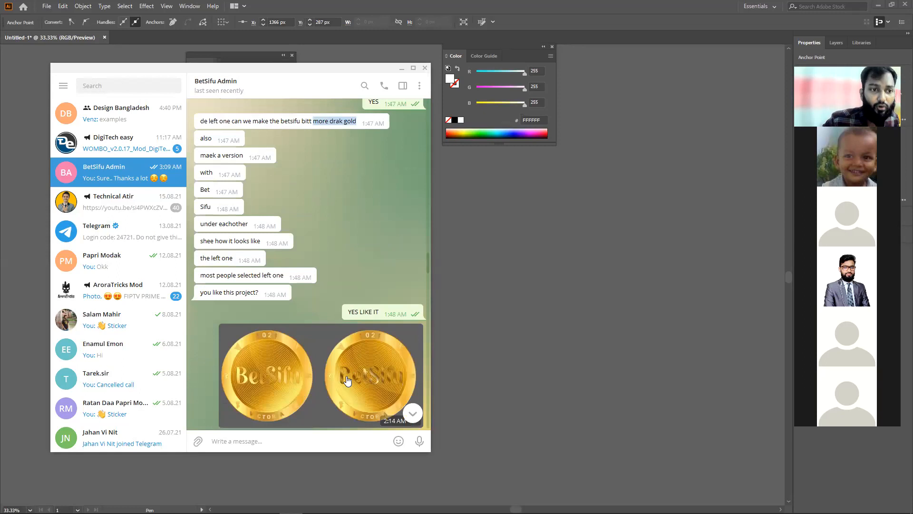
scroll(347, 379, "down", 4)
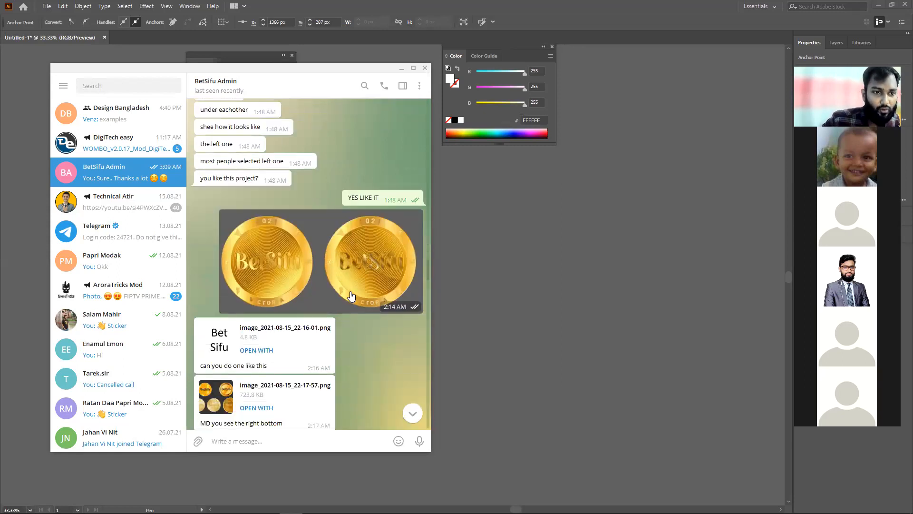
scroll(351, 297, "down", 3)
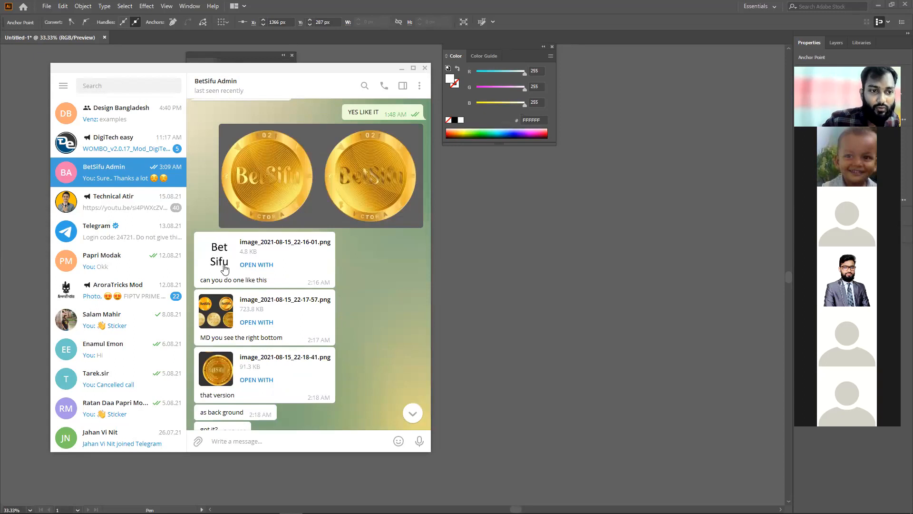
scroll(236, 267, "down", 1)
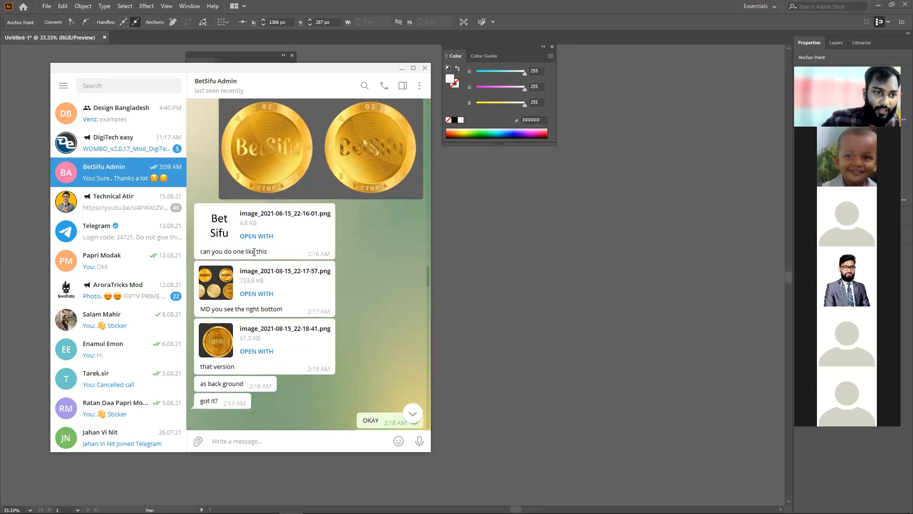
View the client's reference images full size: the five-coin sheet, the marked-up coin and the stacked Bet Sifu text.
left_click(218, 298)
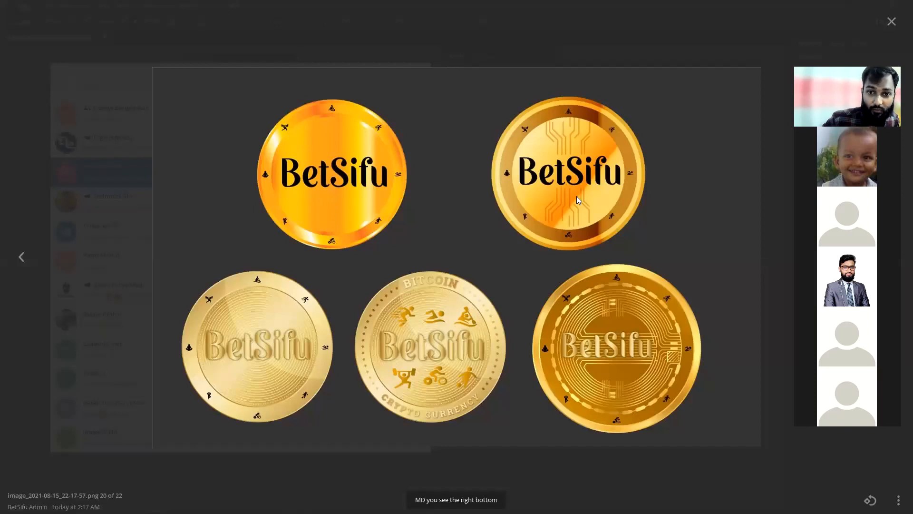
left_click(143, 218)
scroll(390, 305, "down", 1)
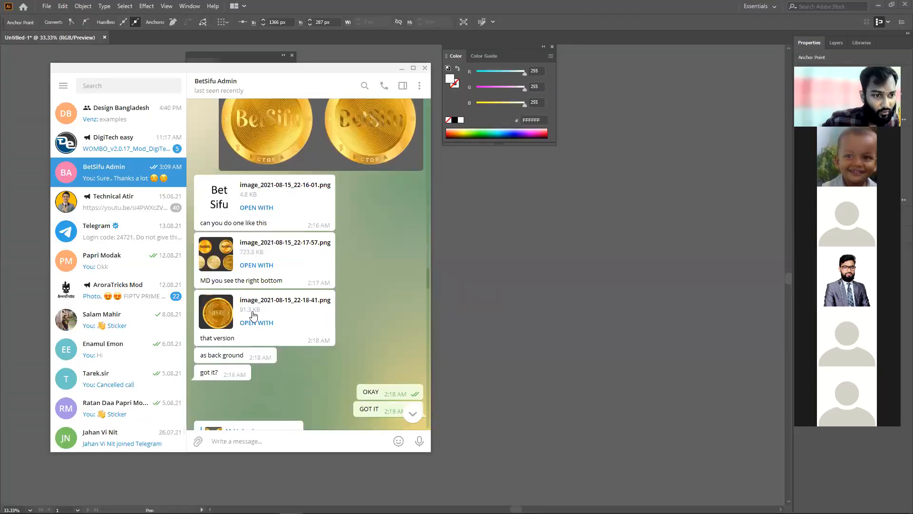
left_click(219, 309)
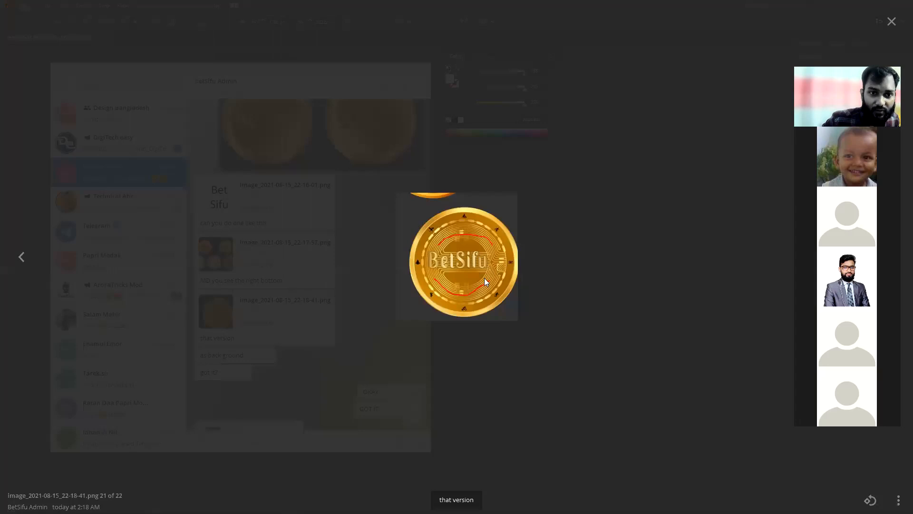
left_click(10, 245)
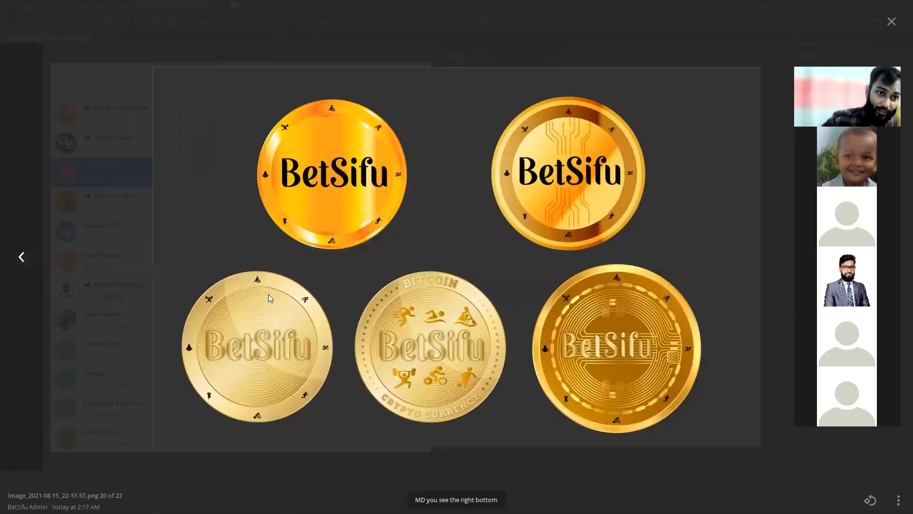
key("Left")
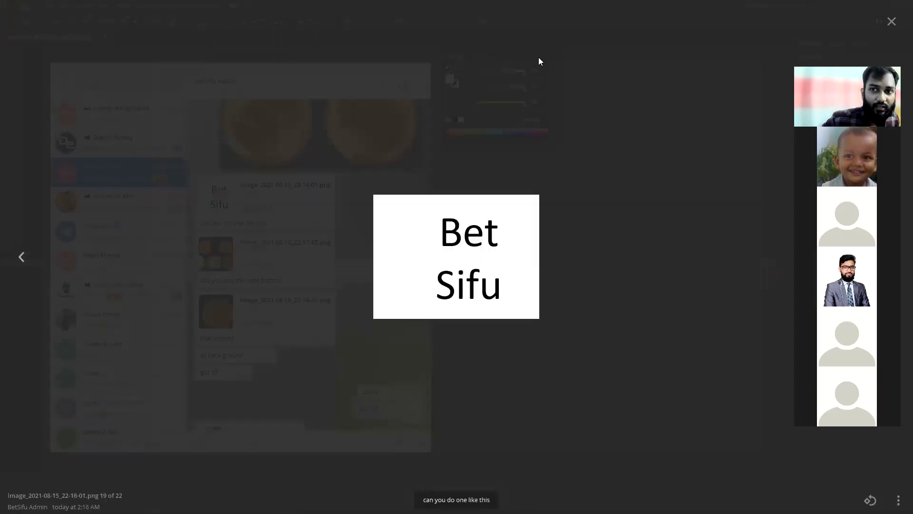
left_click(861, 45)
Read the remaining coin revisions and the client's comments on each, down to the latest messages in the chat.
scroll(366, 282, "down", 3)
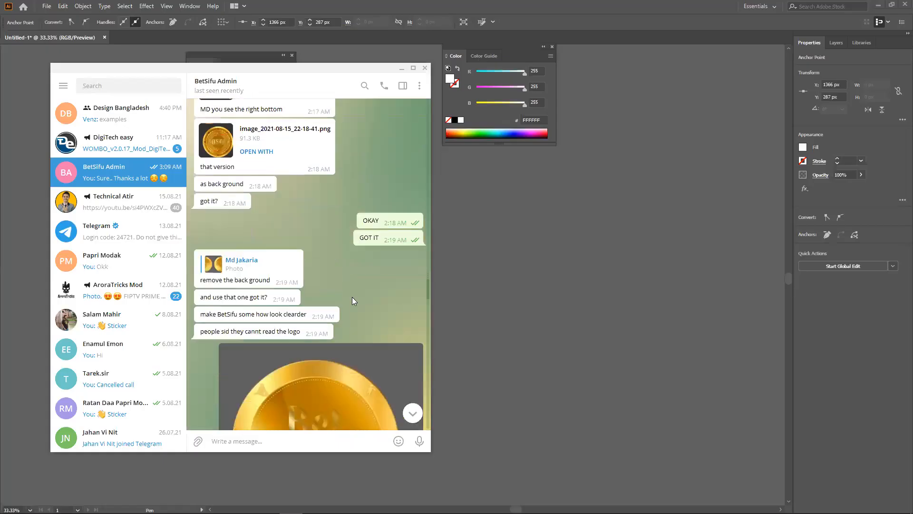
scroll(352, 300, "down", 7)
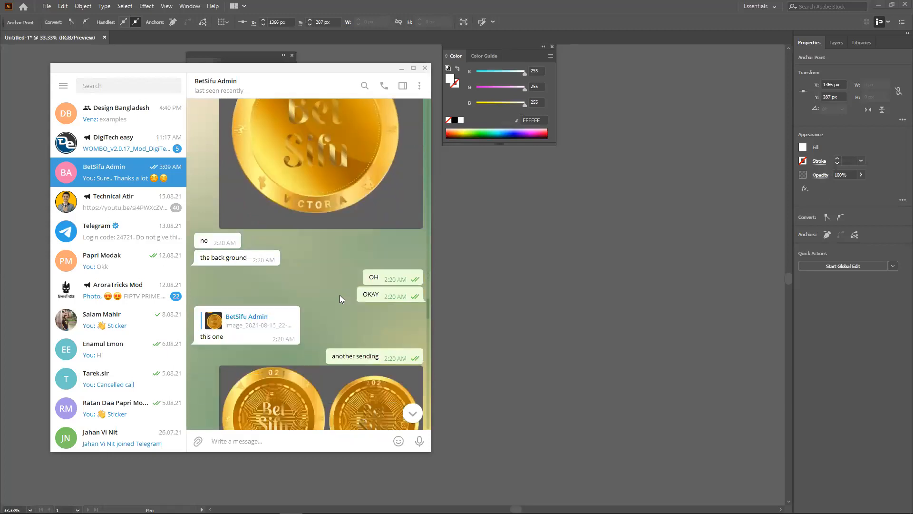
scroll(340, 298, "down", 1)
scroll(338, 304, "down", 1)
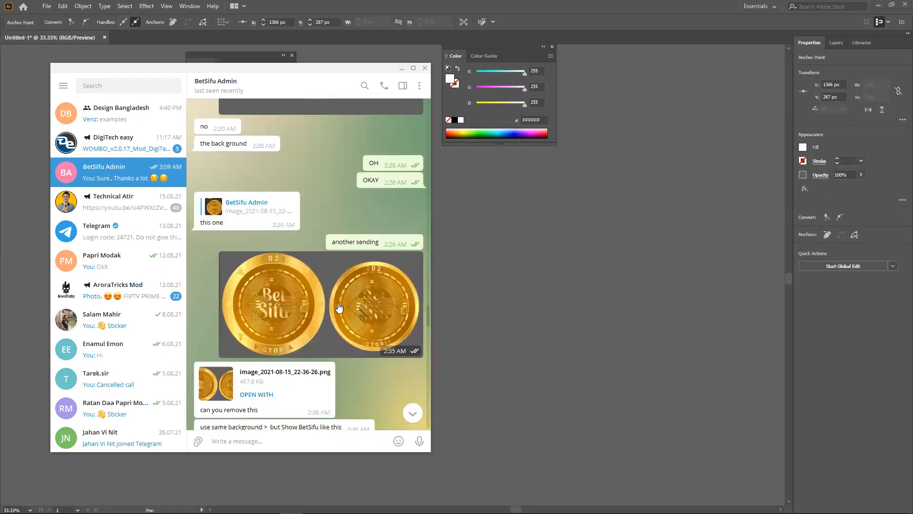
scroll(338, 306, "down", 6)
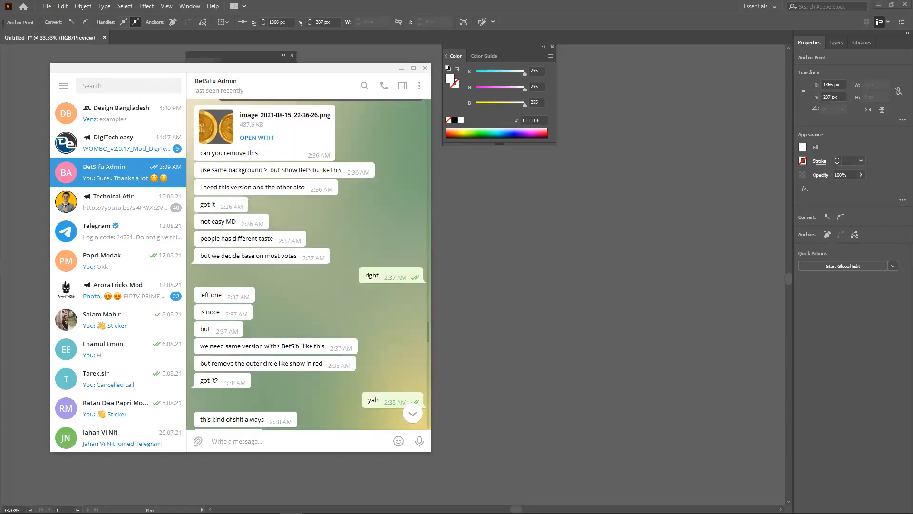
scroll(300, 348, "down", 2)
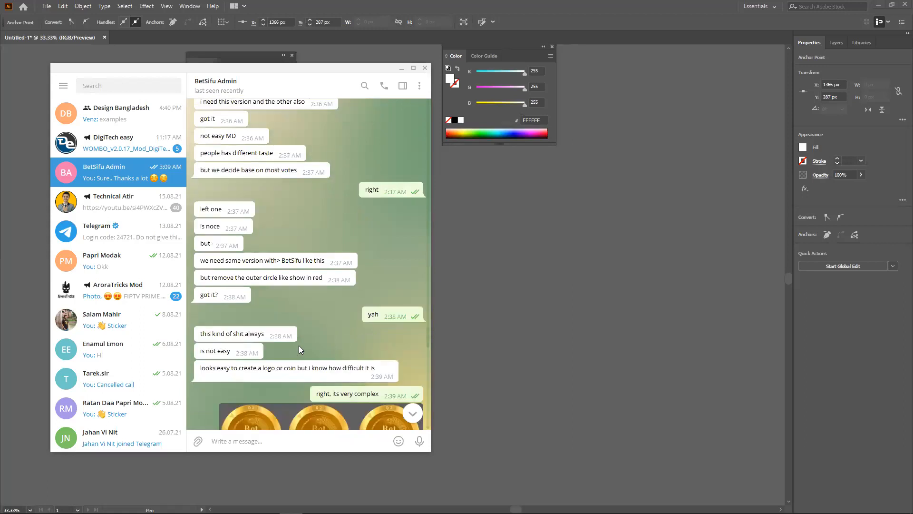
scroll(298, 344, "down", 3)
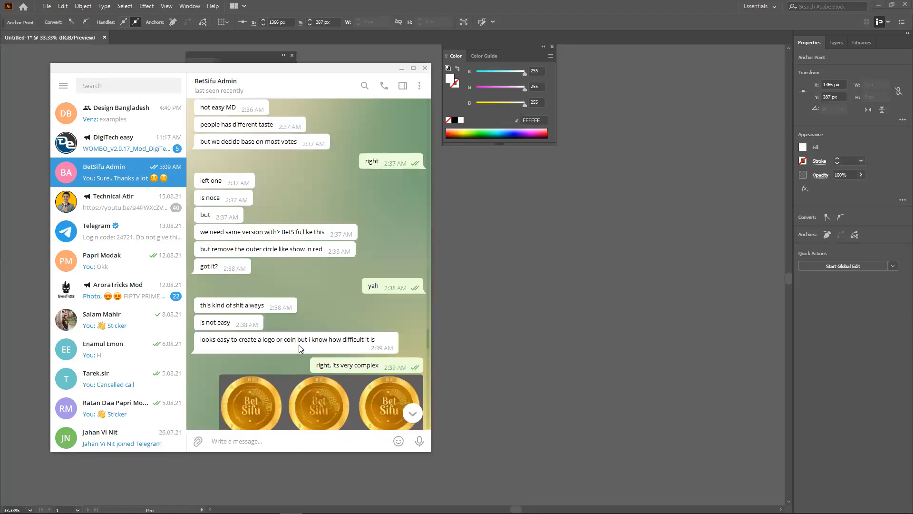
scroll(268, 314, "down", 1)
scroll(267, 314, "down", 10)
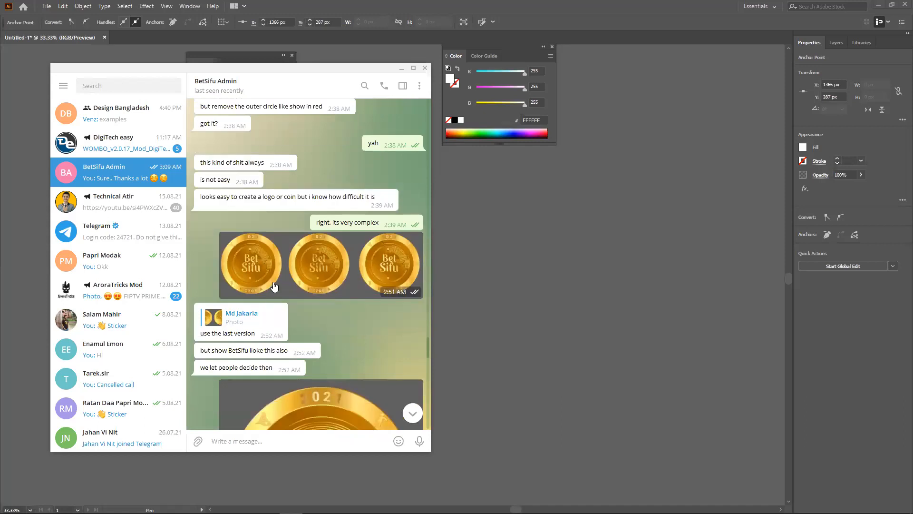
scroll(272, 283, "down", 15)
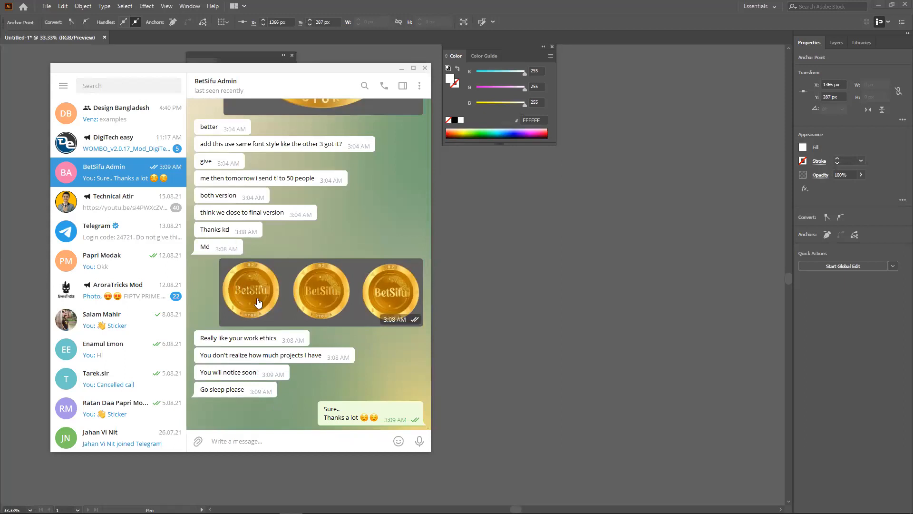
Highlight the message "Go sleep please" and review the client's closing messages around the last three coin versions.
left_click_drag(245, 390, 200, 391)
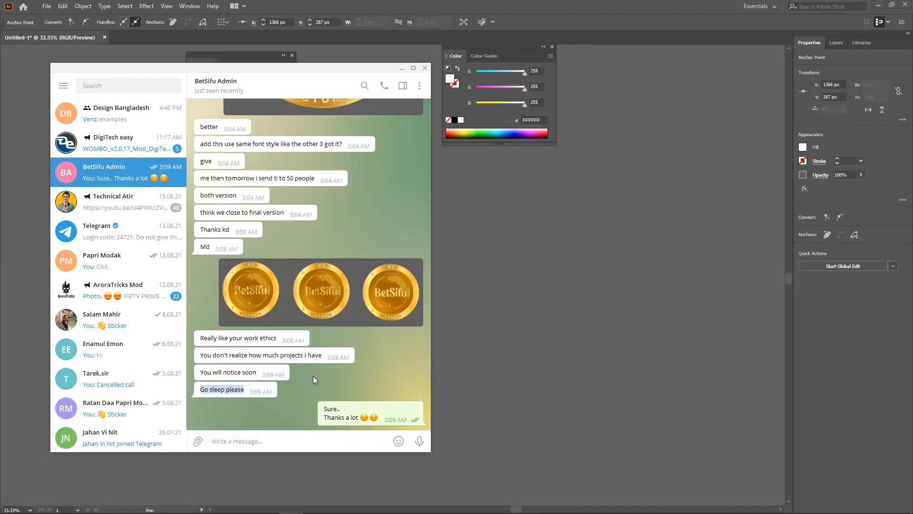
left_click(242, 390)
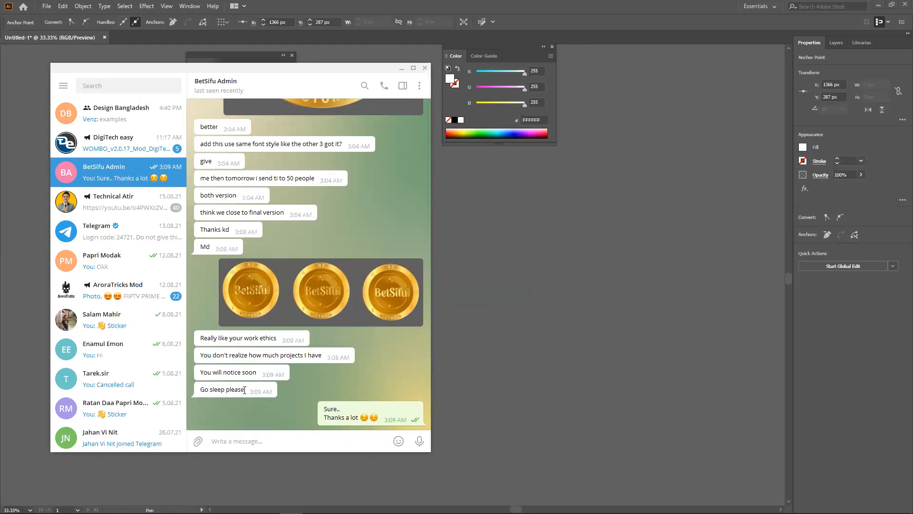
left_click_drag(244, 390, 202, 390)
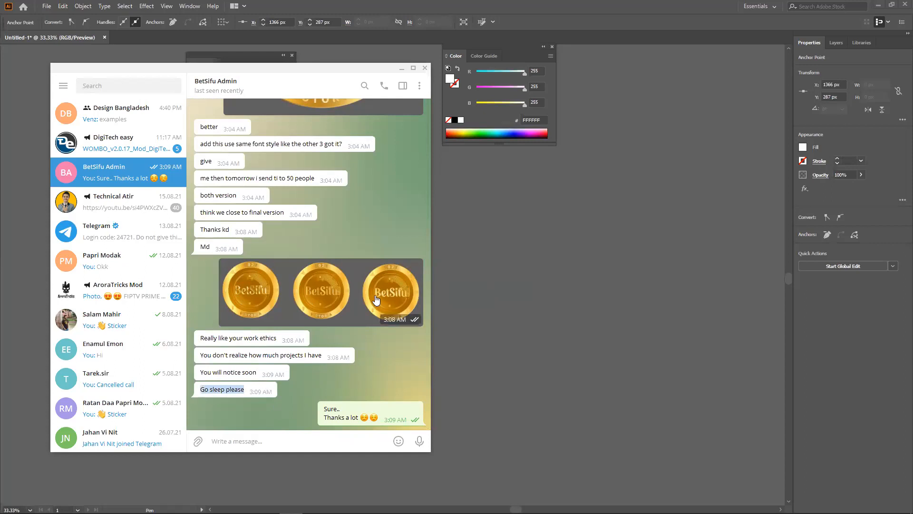
scroll(376, 298, "up", 1)
scroll(376, 299, "down", 1)
scroll(259, 375, "up", 1)
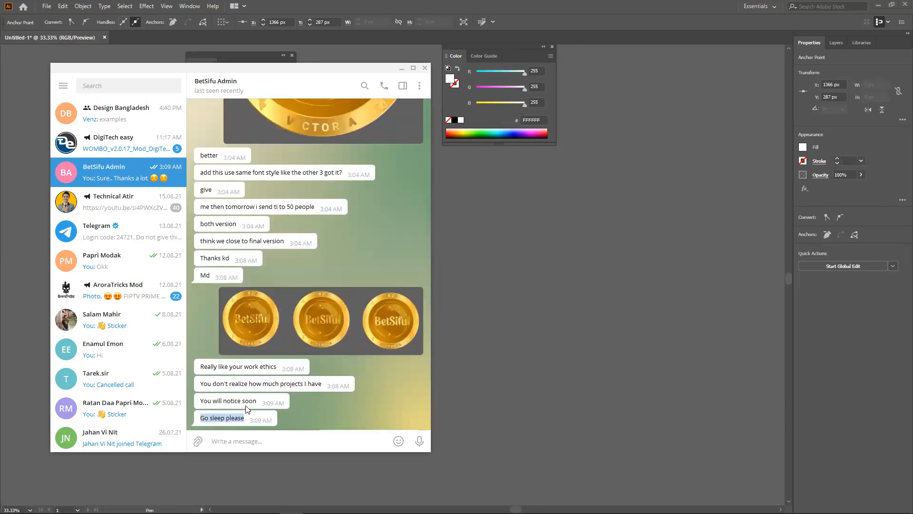
scroll(251, 412, "up", 1)
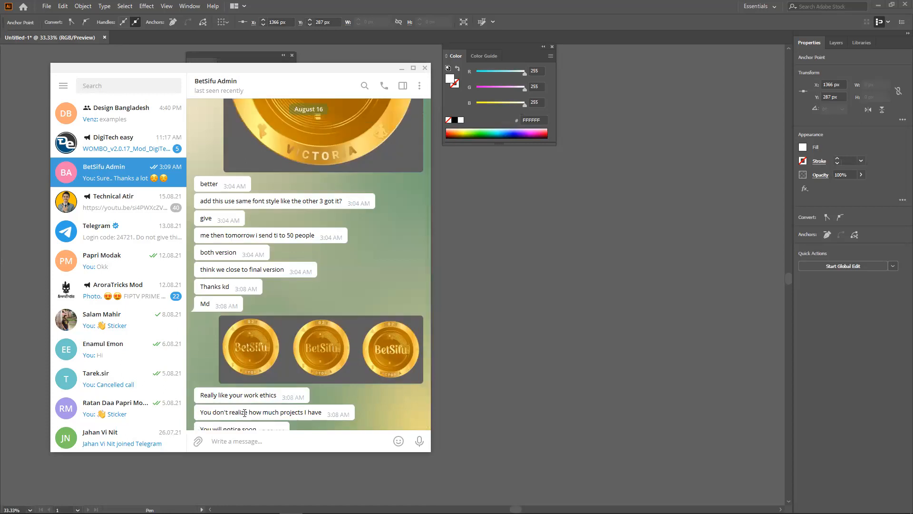
double_click(323, 415)
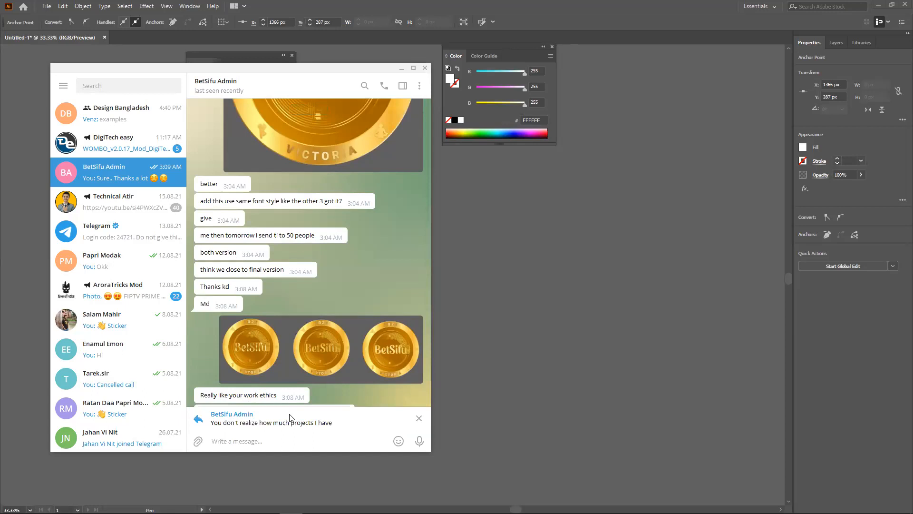
left_click(420, 415)
scroll(350, 399, "down", 2)
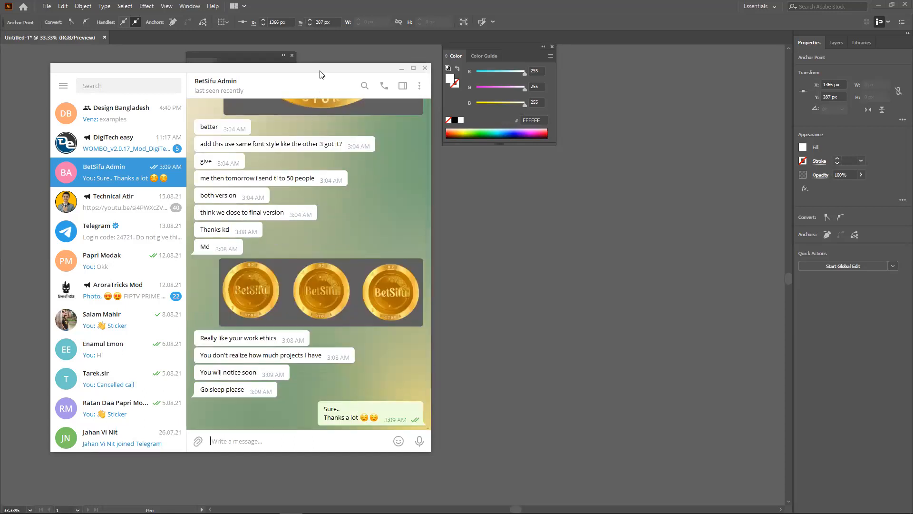
Switch back to Illustrator, leave the Pen tool for the Selection tool and move the Tools panel away from the artboard.
left_click_drag(343, 72, 327, 160)
left_click(386, 158)
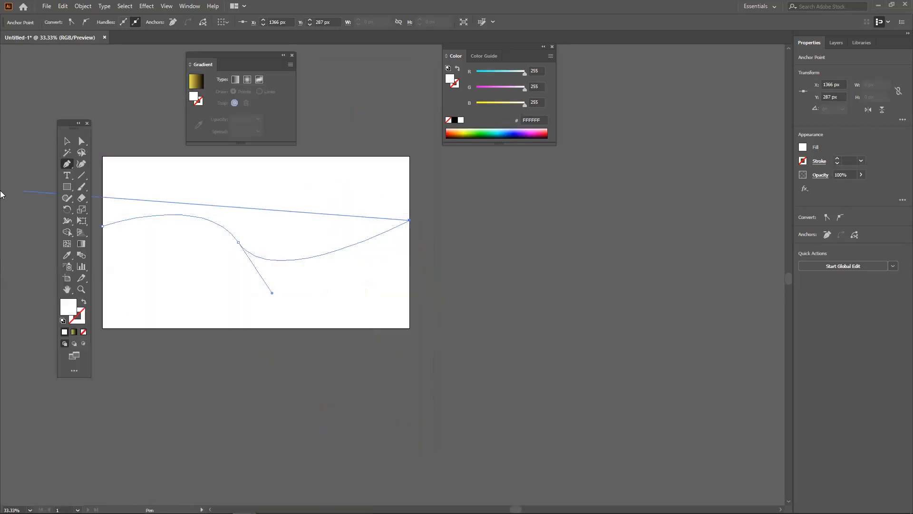
left_click(67, 141)
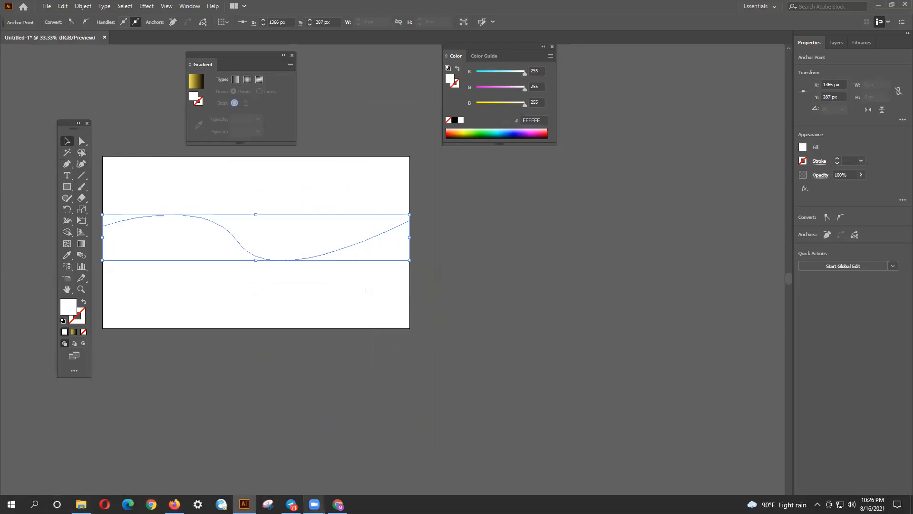
left_click(291, 504)
left_click(291, 504)
left_click_drag(82, 131, 49, 133)
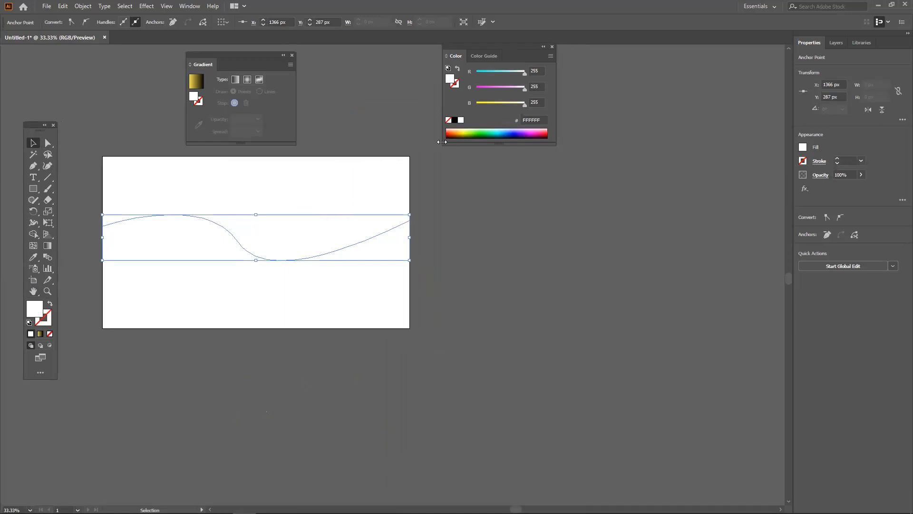
Fill the curved path with yellow DEE700 and move it beyond the artboard's right edge.
left_click(464, 133)
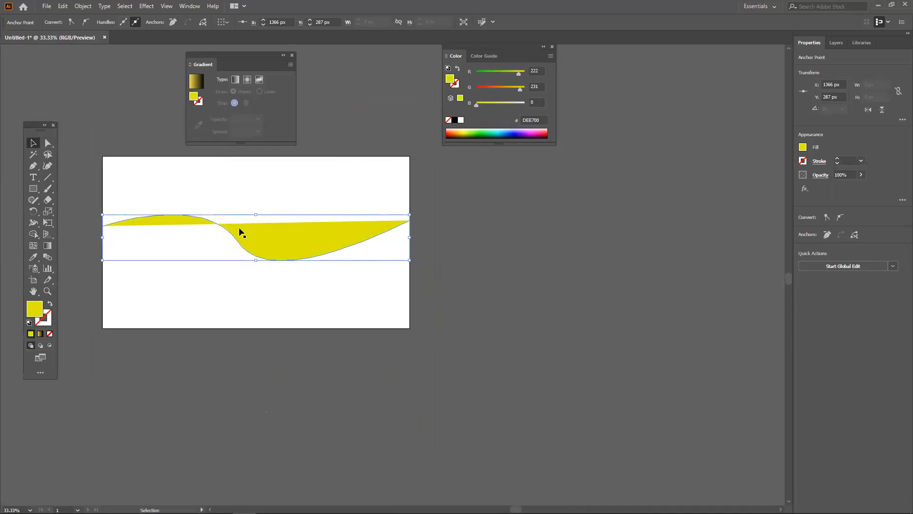
left_click_drag(253, 244, 555, 268)
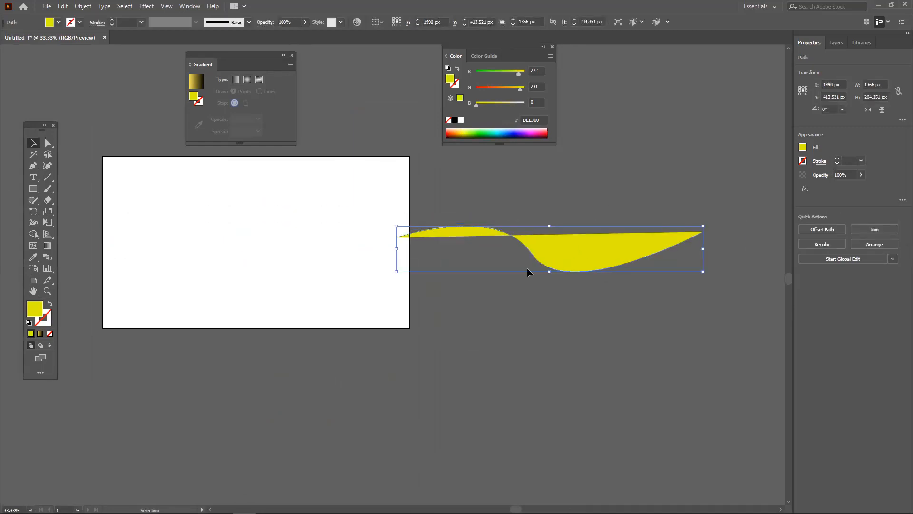
Place placeholder text along the yellow curved path with the Type tool and set its size to 72 pt.
left_click(33, 178)
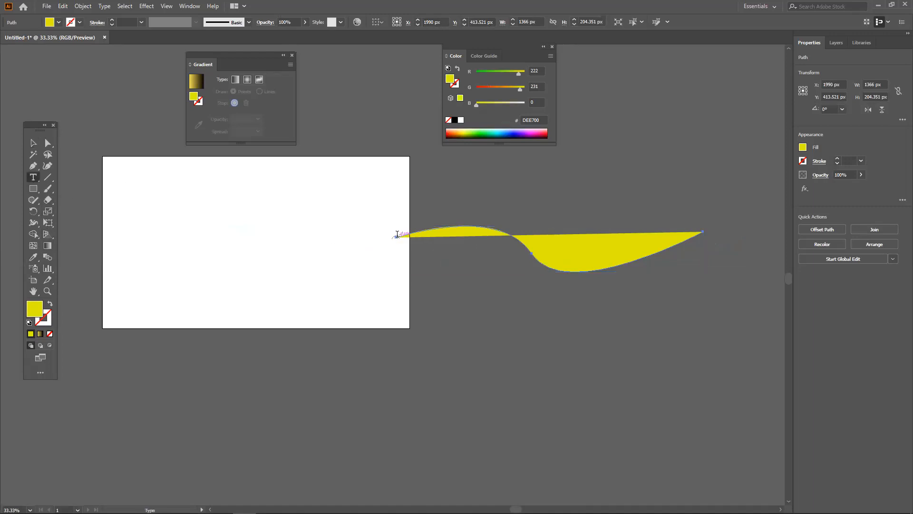
left_click(398, 234)
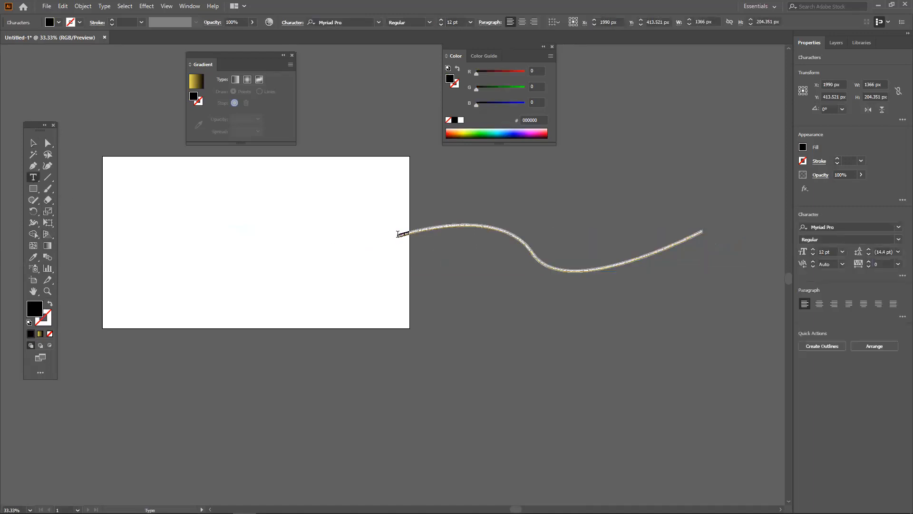
key("ctrl")
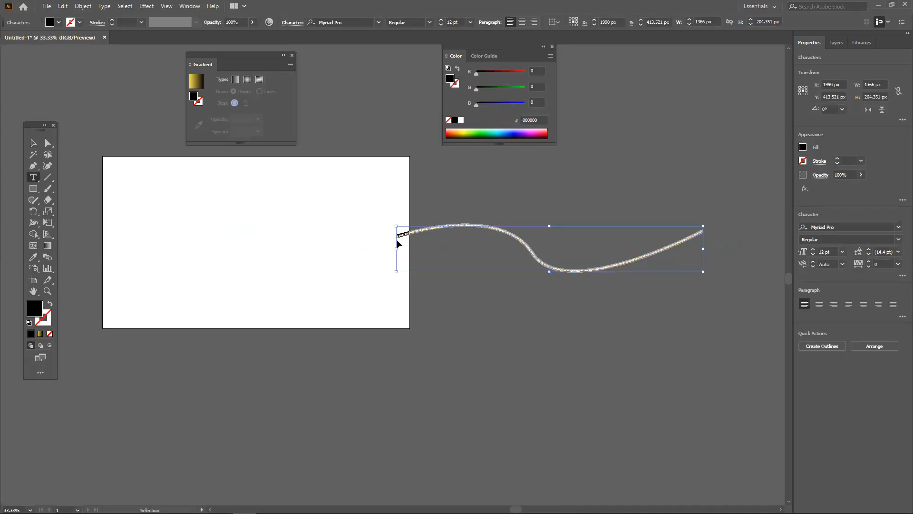
key("ctrl+t")
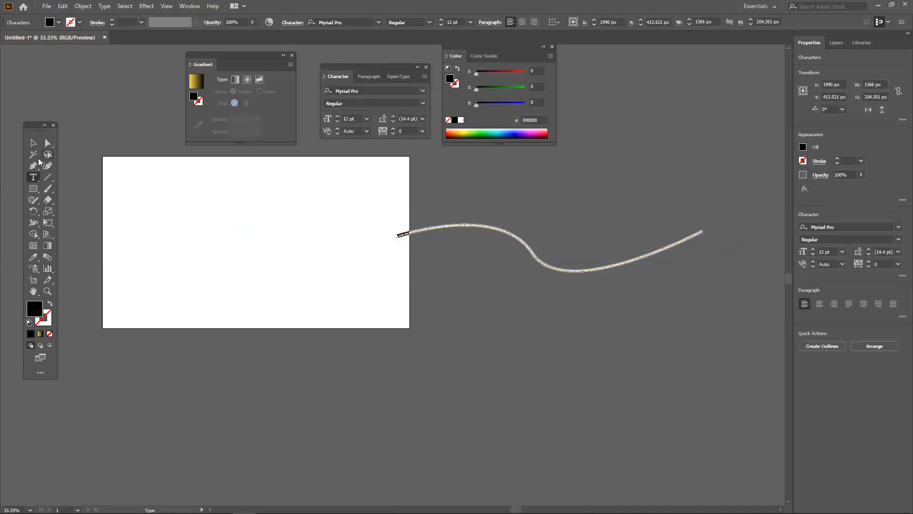
left_click(367, 119)
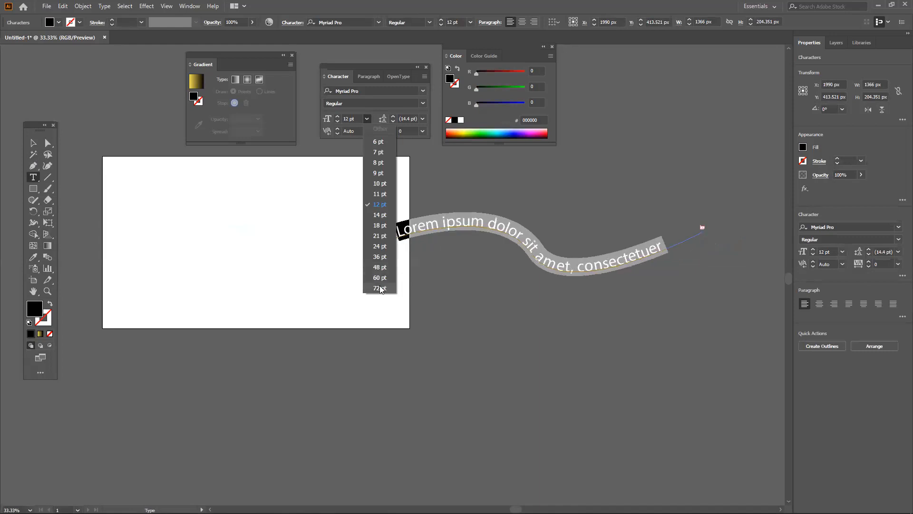
left_click(383, 288)
key("Escape")
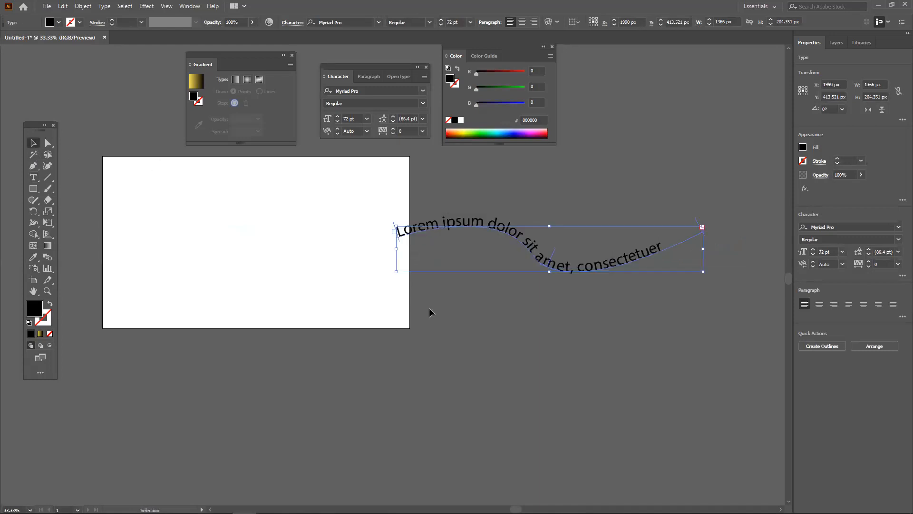
left_click(469, 310)
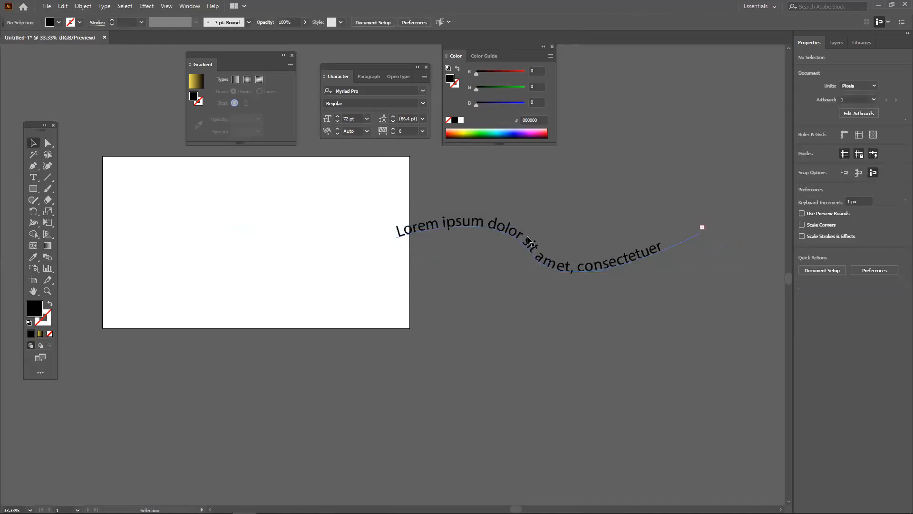
left_click(528, 239)
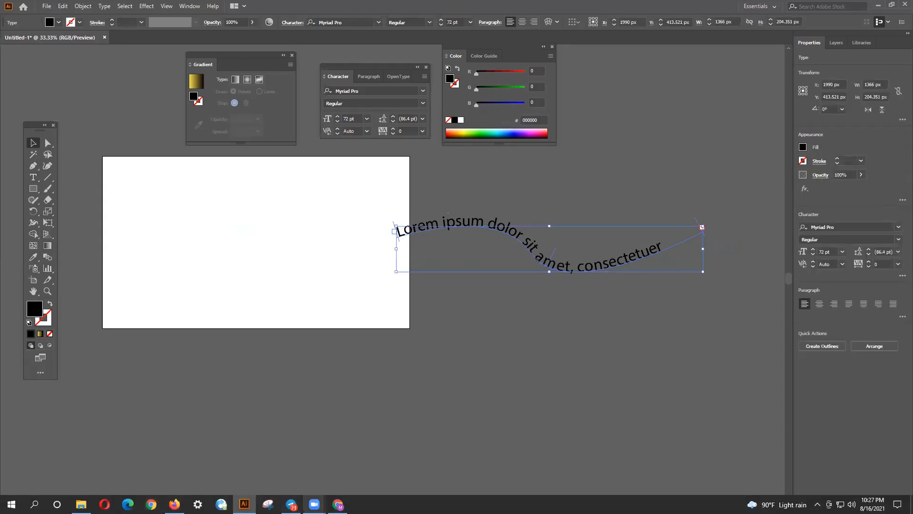
Switch to the chat app, enlarge the image of the three gold coins to check their curved lettering, and return to Illustrator.
left_click(292, 504)
left_click(327, 387)
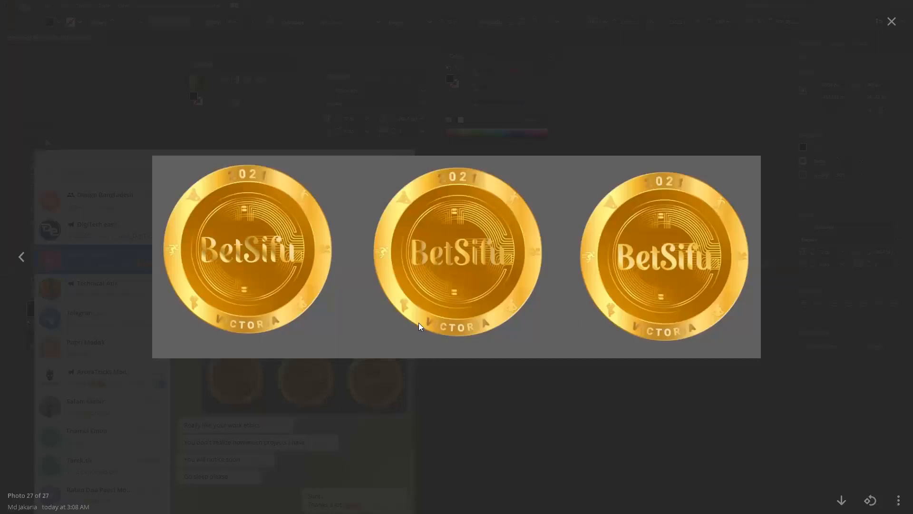
left_click(891, 21)
left_click(385, 156)
Draw a downward-bulging curve about 713 px wide and 160 px high below the artboard with the Pen tool.
key("p")
left_click(328, 356)
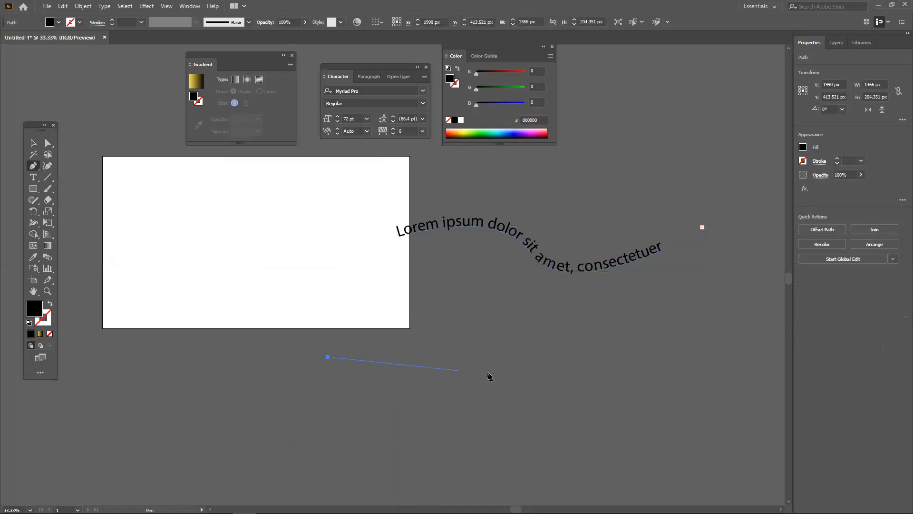
left_click(485, 356)
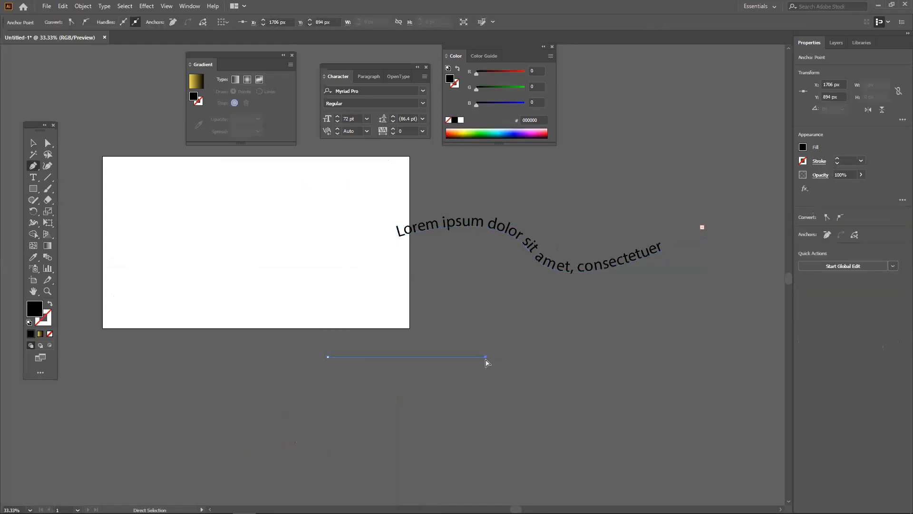
left_click_drag(488, 356, 568, 275)
Add the text "2021" along the new curve with the Type on a Path tool.
left_click_drag(33, 177, 89, 188)
left_click_drag(33, 176, 76, 197)
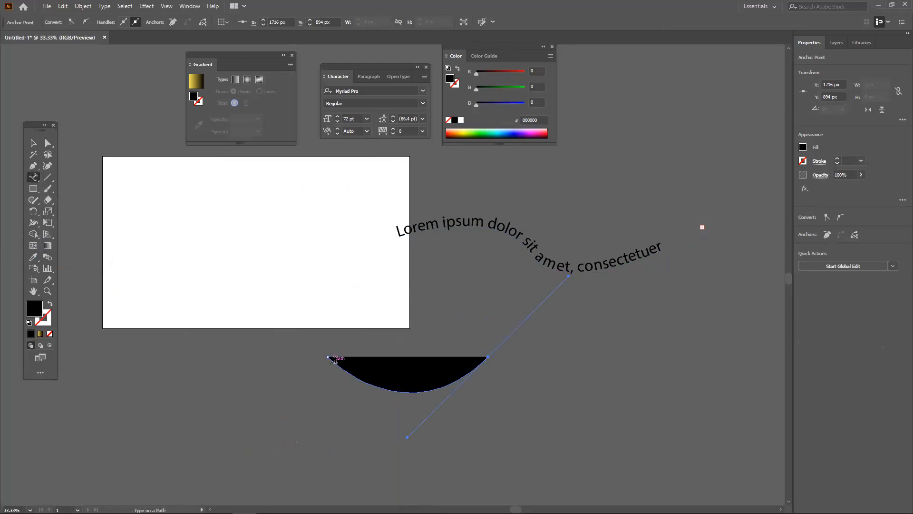
left_click(362, 380)
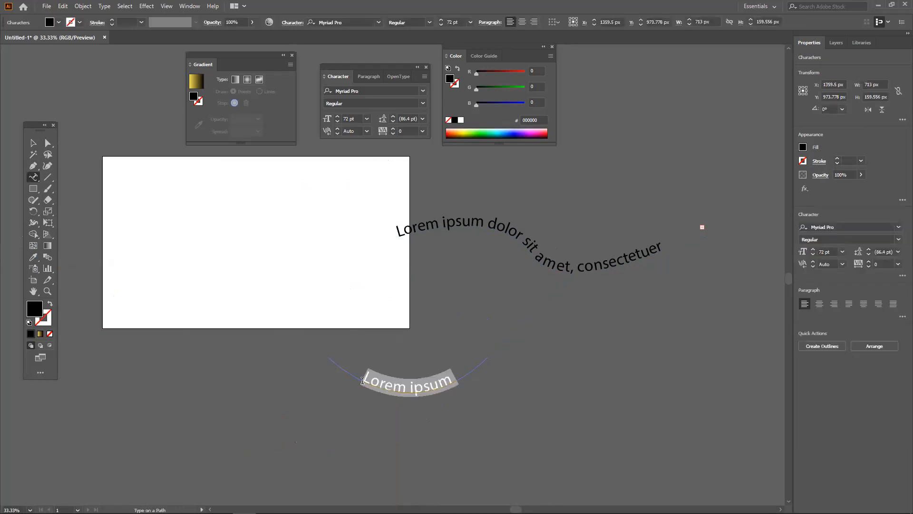
type("2021")
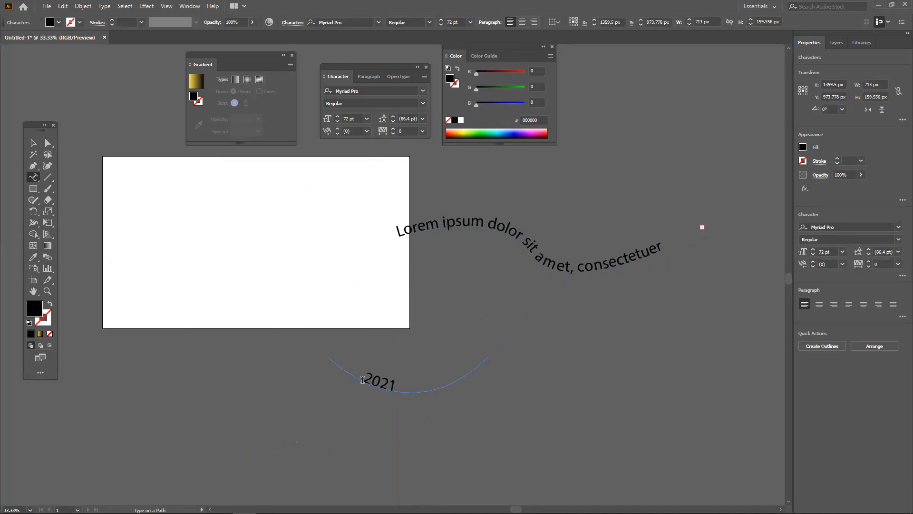
Change the font of the whole 2021 text to Avengero Regular.
left_click_drag(363, 379, 421, 392)
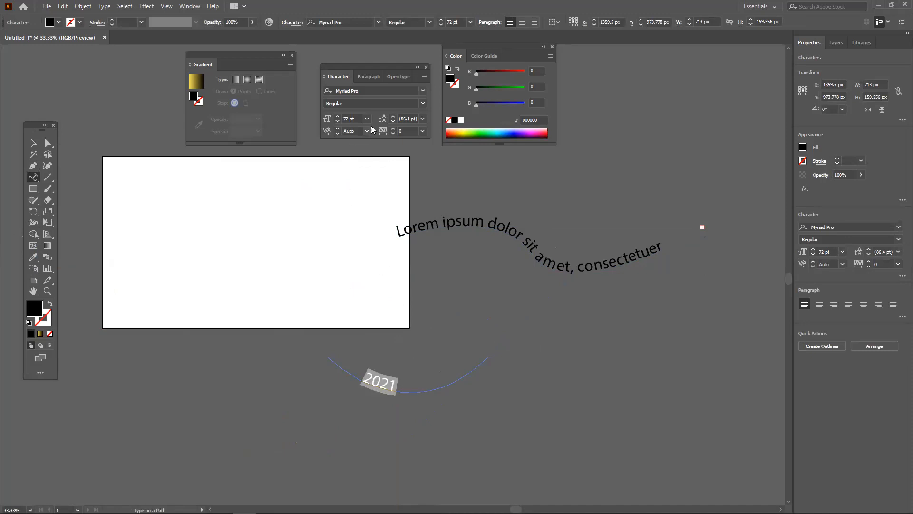
left_click(411, 88)
type("ro")
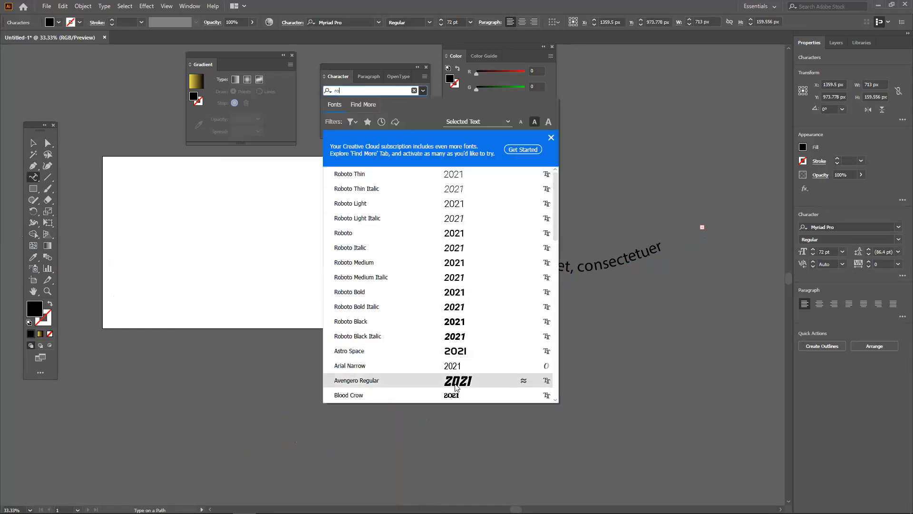
left_click(455, 383)
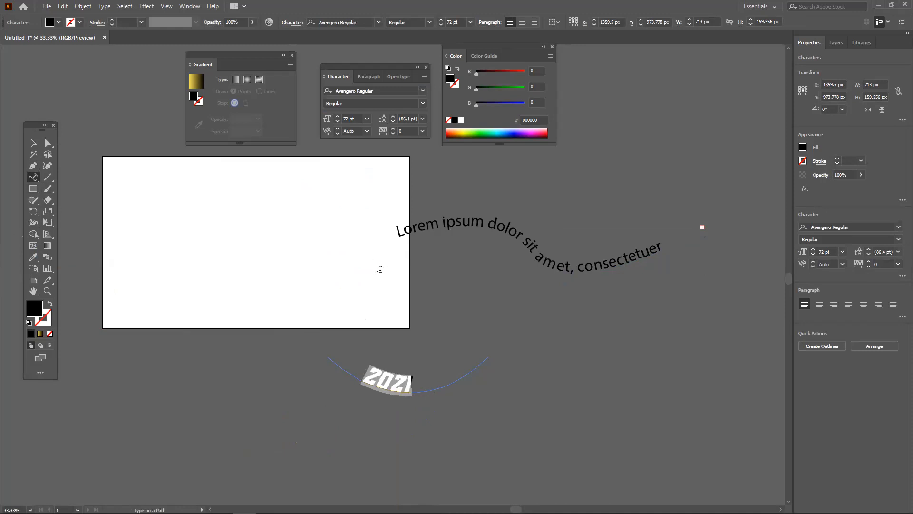
Shift the 2021 text toward the middle of its curve by raising the paragraph's left indent to 107 pt.
left_click(400, 77)
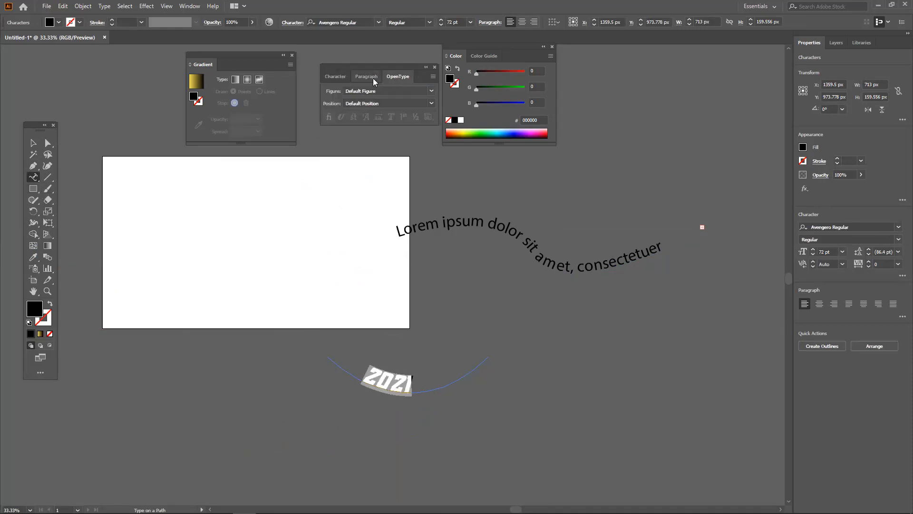
left_click(363, 77)
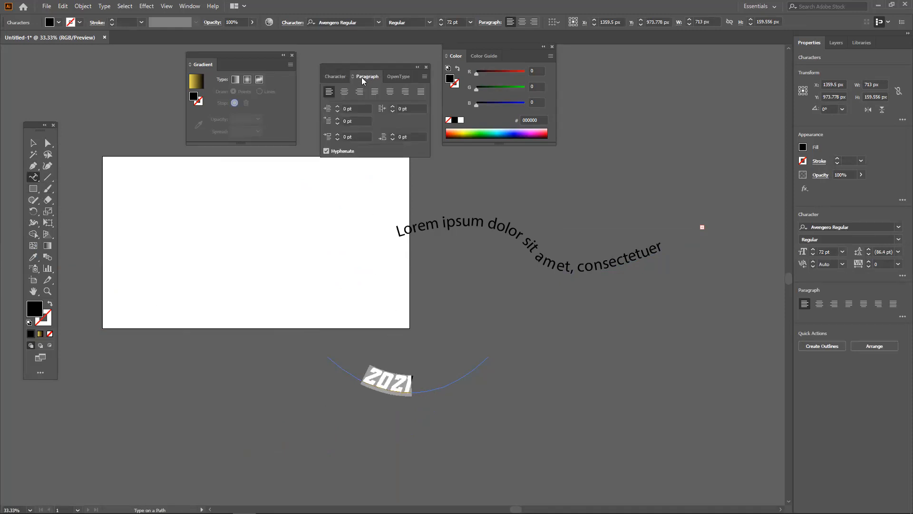
left_click(337, 107)
left_click(379, 368)
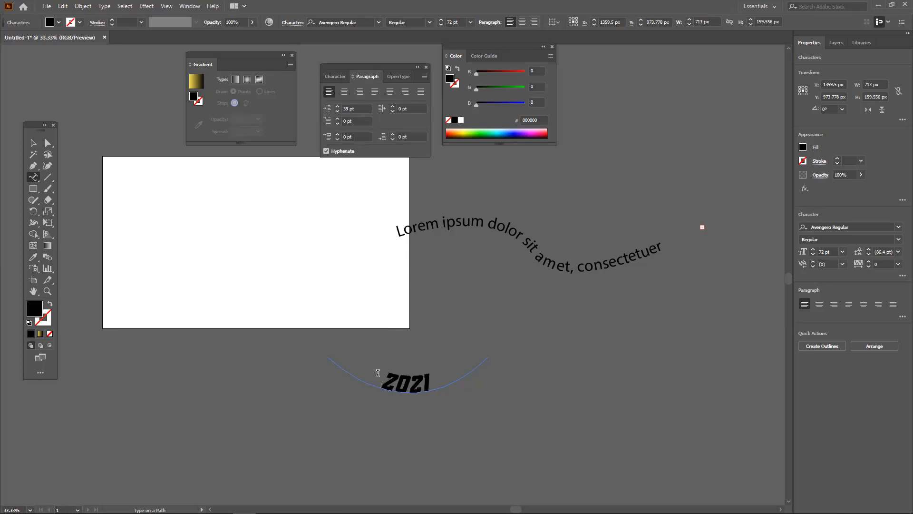
key("BackSpace")
left_click(337, 106)
left_click_drag(337, 107, 338, 109)
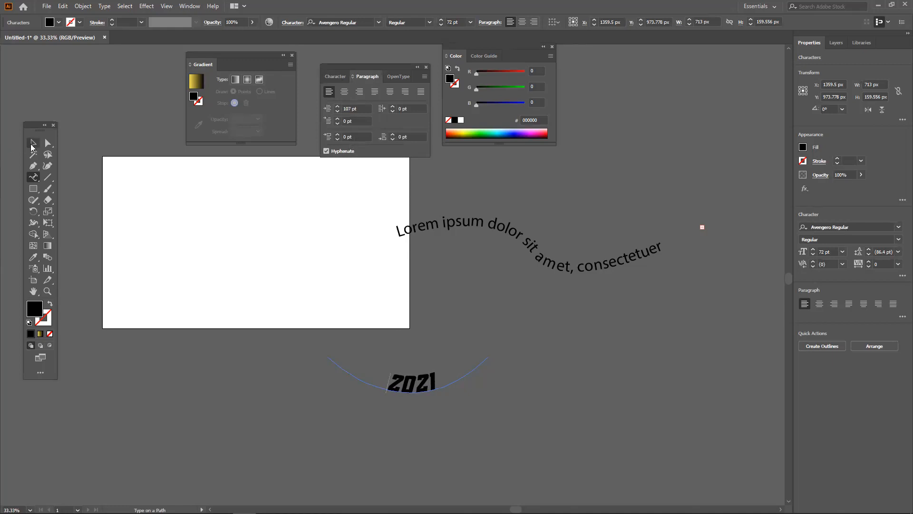
Try justifying 2021 with the last line centred, restore left alignment with a 106 pt left indent, and deselect the text.
left_click(390, 94)
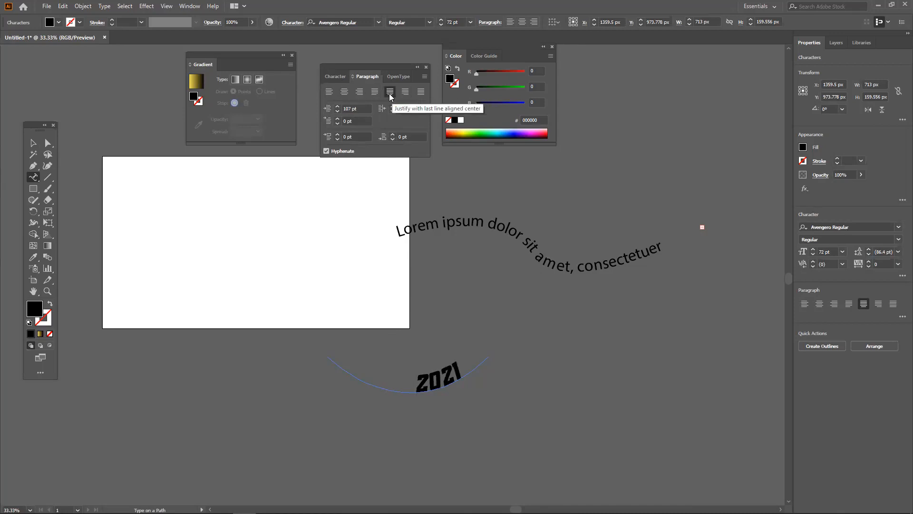
key("ctrl+shift+l")
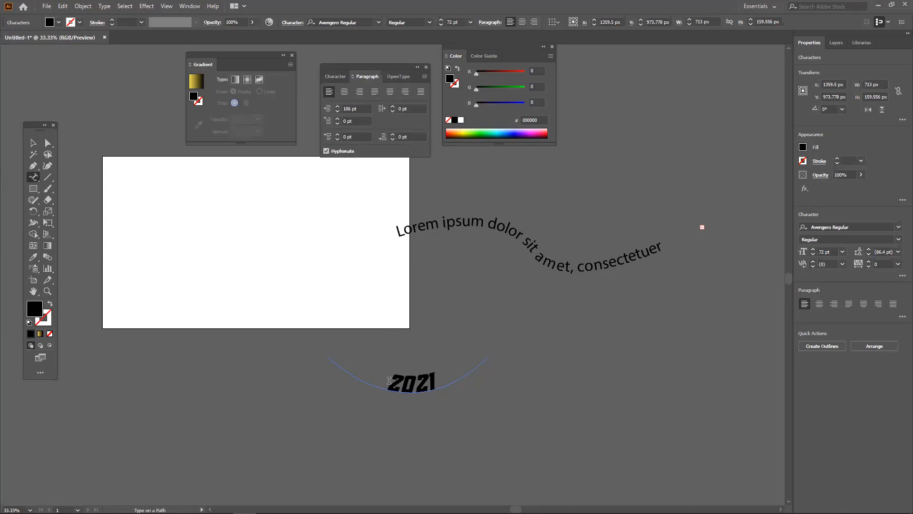
left_click(31, 143)
left_click(145, 355)
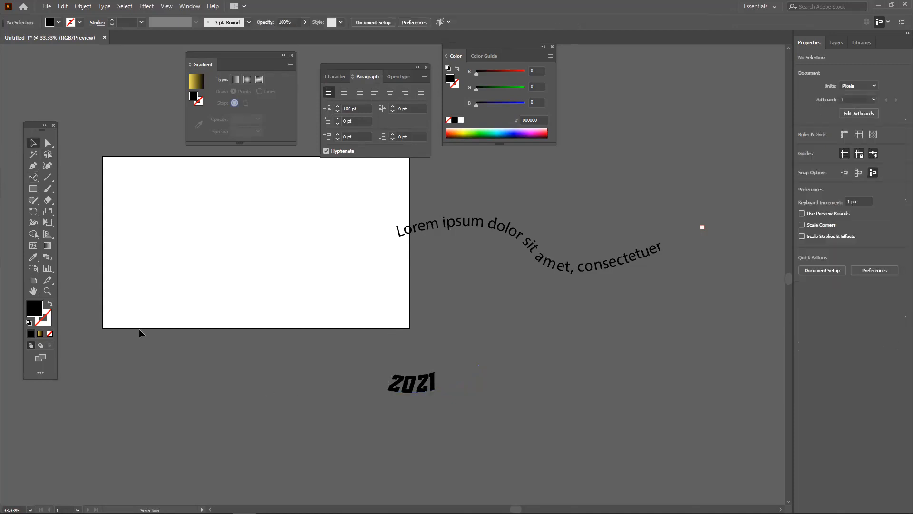
Draw a black circle 345 px in diameter below the artboard, to the left of the 2021 text.
left_click_drag(40, 189, 78, 211)
left_click_drag(174, 369, 258, 418)
left_click_drag(288, 381, 297, 302)
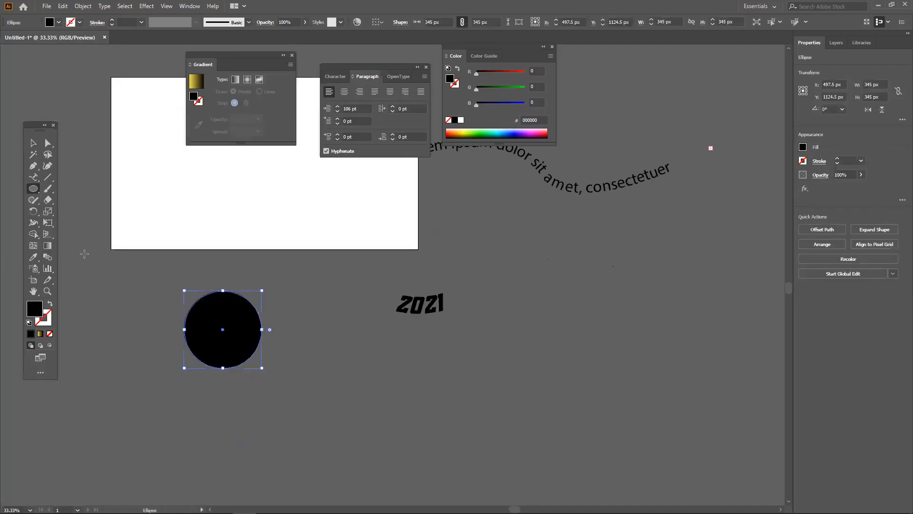
Place placeholder text around the circle with the Type on a Path tool, and undo it to restore the filled circle.
left_click(35, 178)
left_click_drag(34, 181, 95, 200)
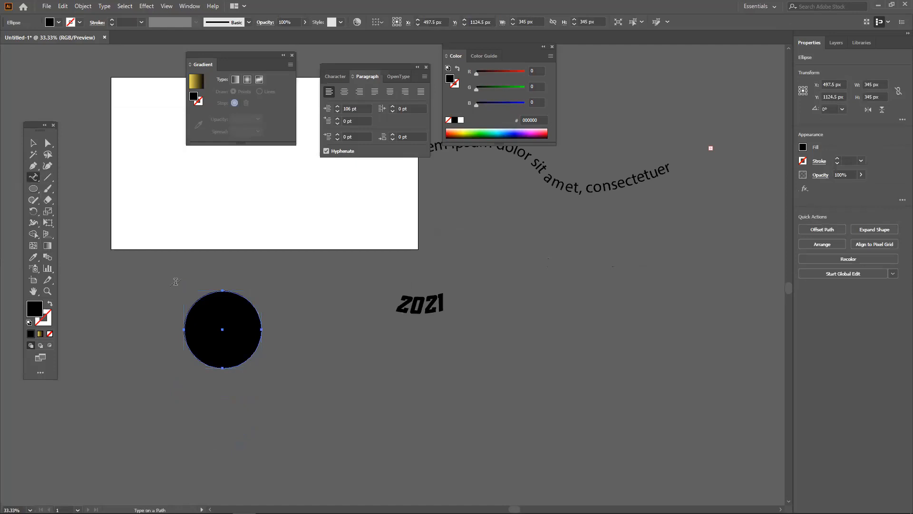
left_click(183, 328)
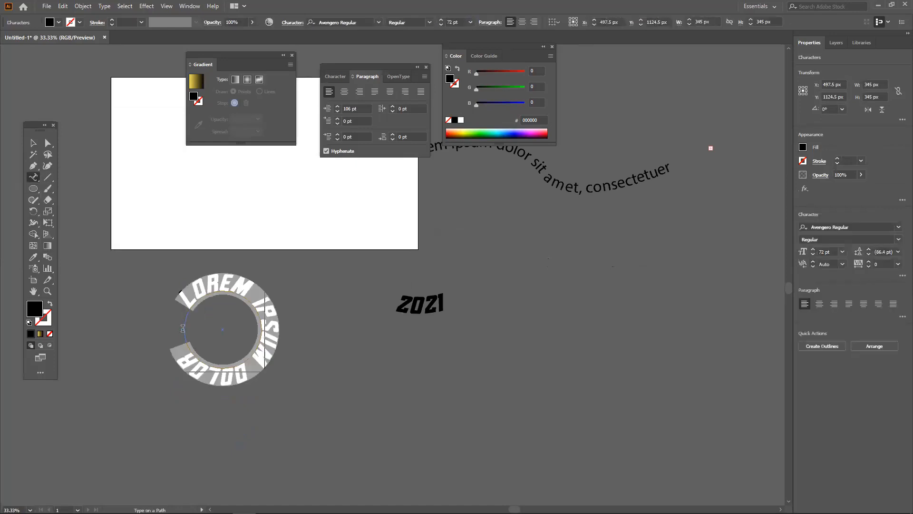
left_click(32, 143)
left_click(89, 291)
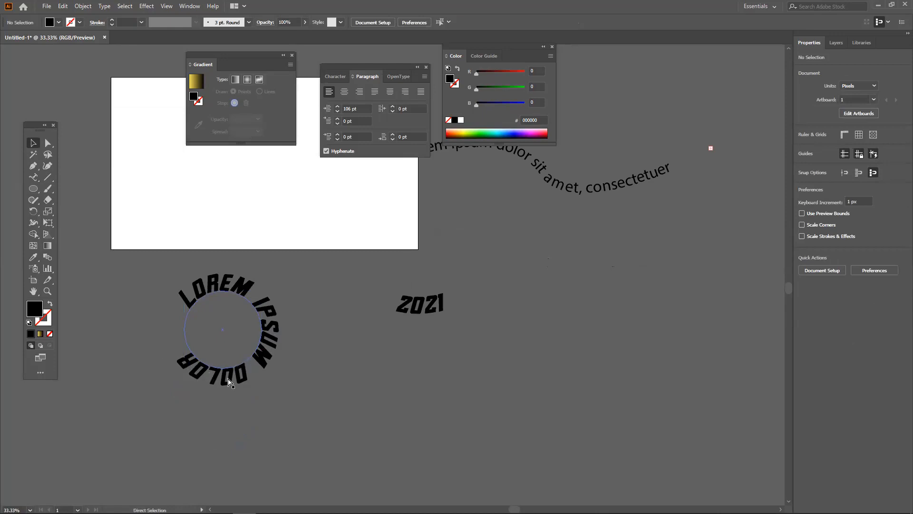
key("ctrl+z")
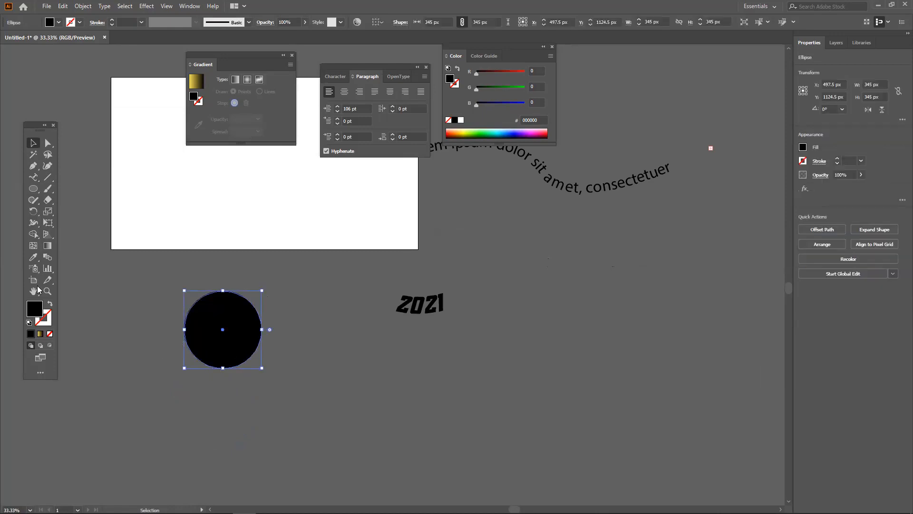
Draw a horizontal line 568 px long across the circle just below its centre, and select the line together with the circle.
left_click(48, 179)
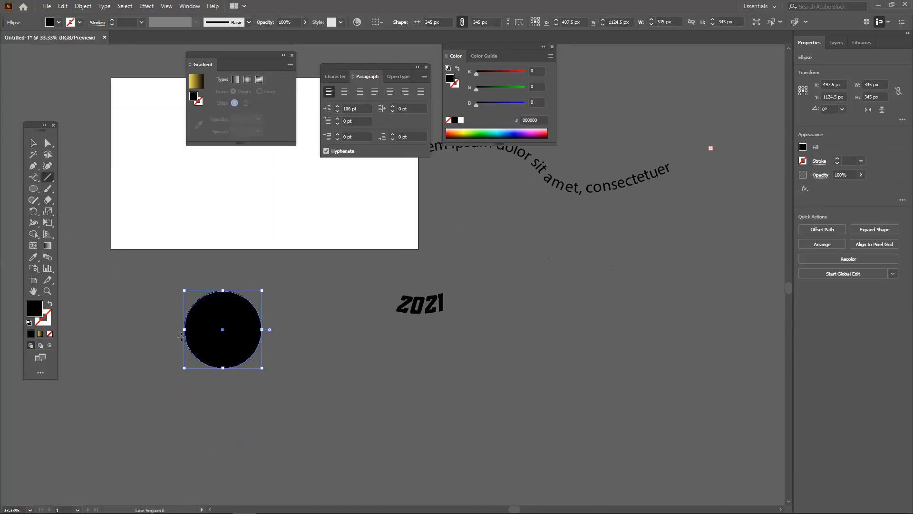
left_click_drag(168, 340, 296, 339)
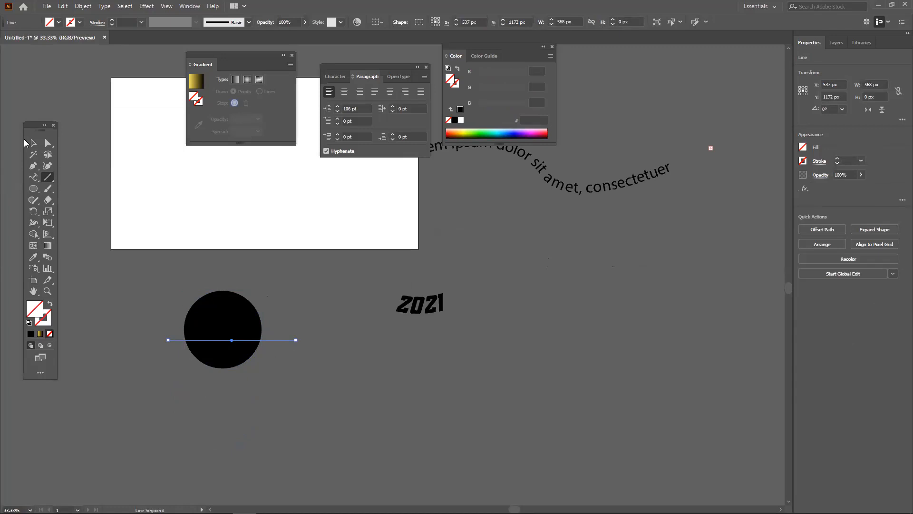
left_click(33, 143)
left_click_drag(191, 376, 257, 312)
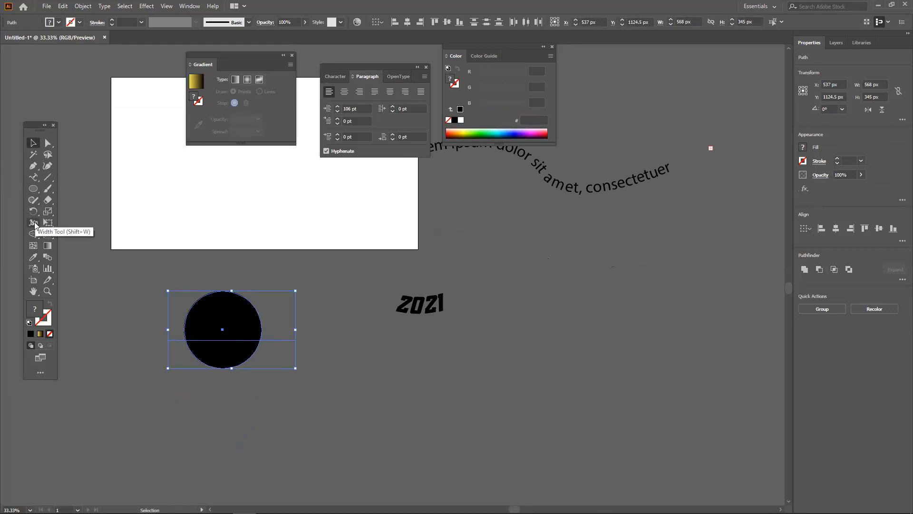
Remove the circle's upper part and the line's overhanging ends with the Shape Builder tool, keeping the lower segment.
left_click(33, 233)
left_click(199, 336, "alt")
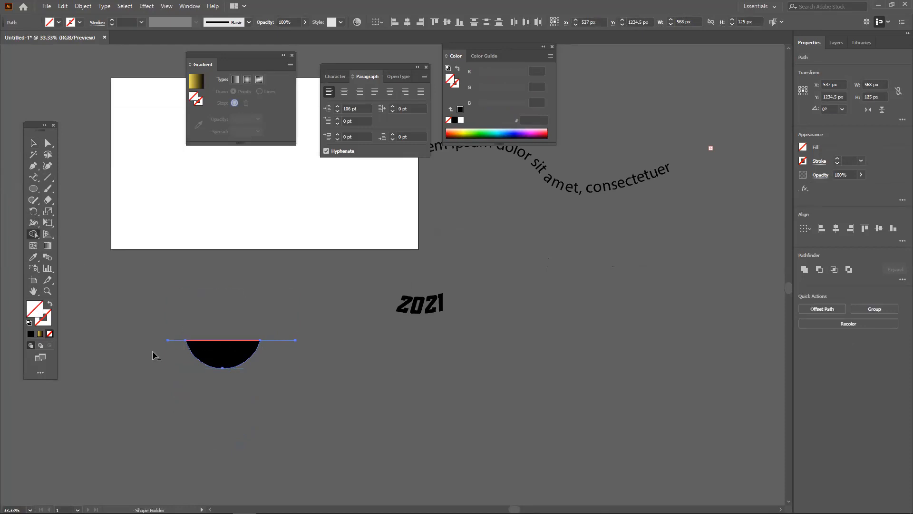
left_click(176, 341, "alt")
left_click(240, 346, "alt")
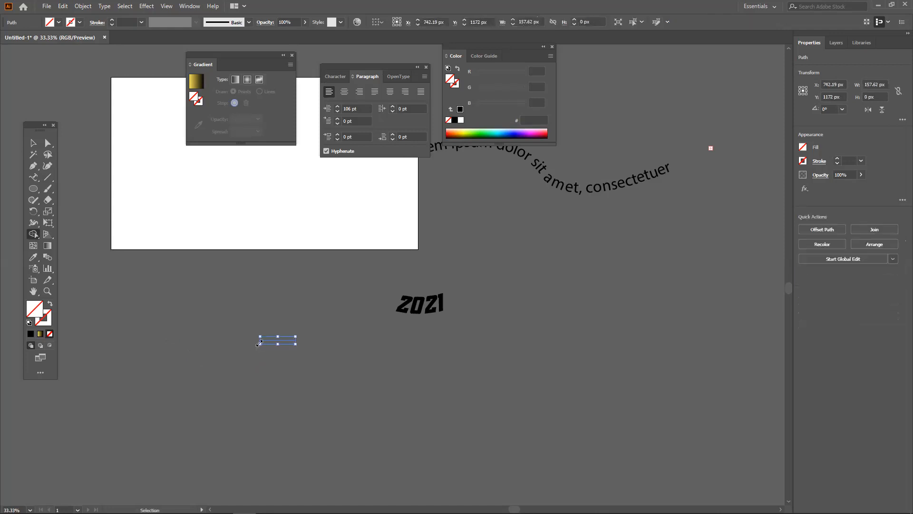
key("ctrl+z")
key("ctrl+z")
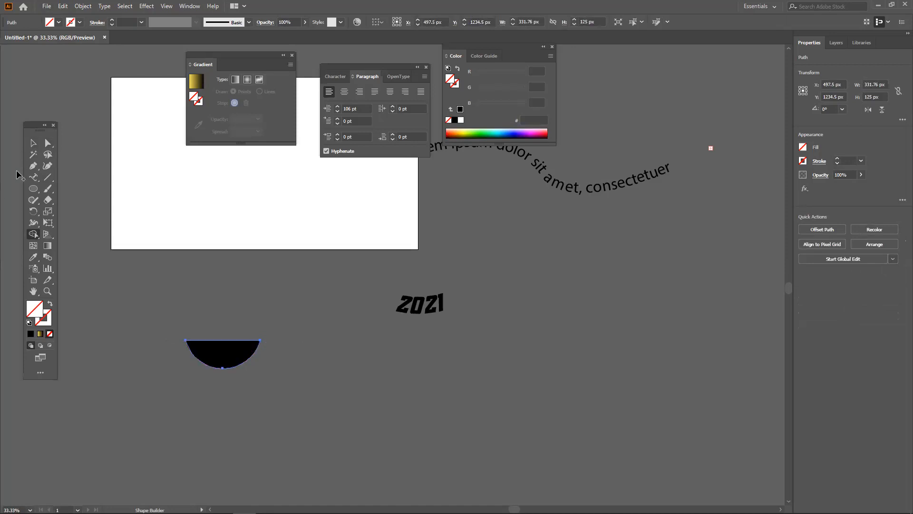
Try moving the half-circle segment's upper-right anchor point down and outward with the Direct Selection tool, and undo the move.
left_click(29, 140)
left_click(47, 143)
left_click(295, 353)
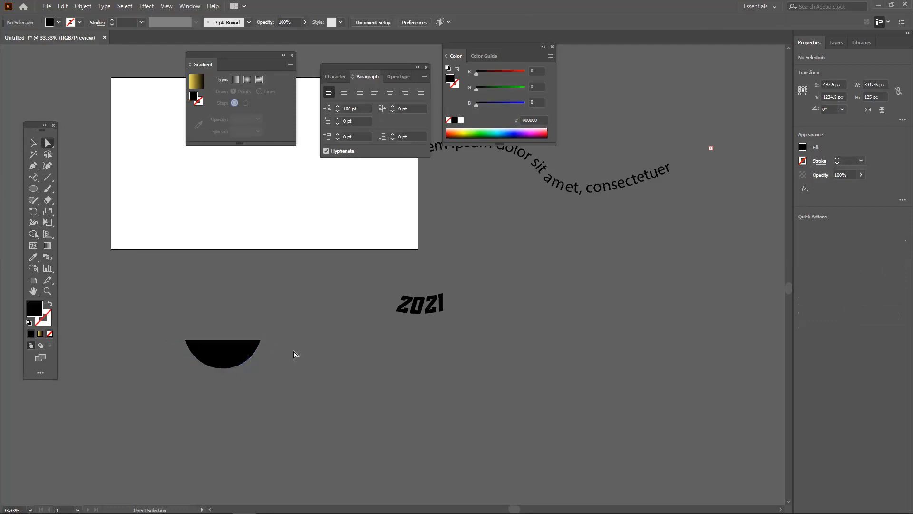
left_click(260, 340)
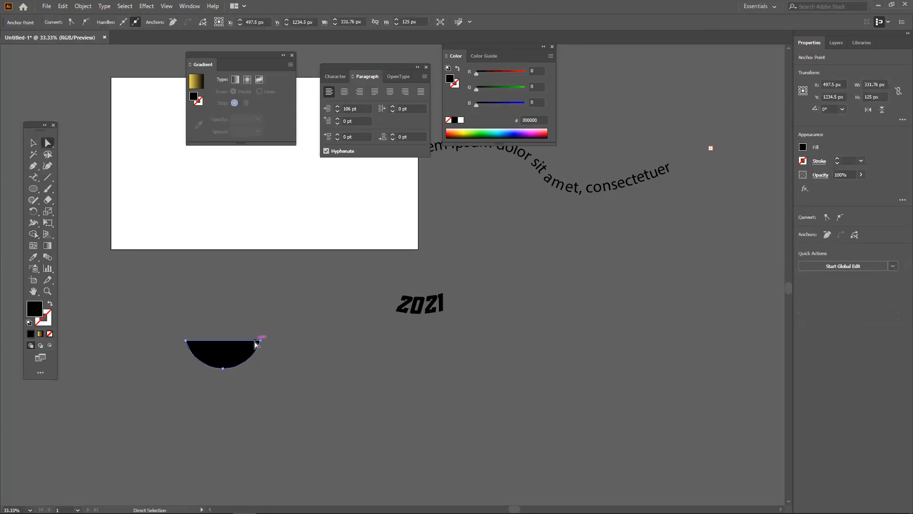
left_click(260, 342)
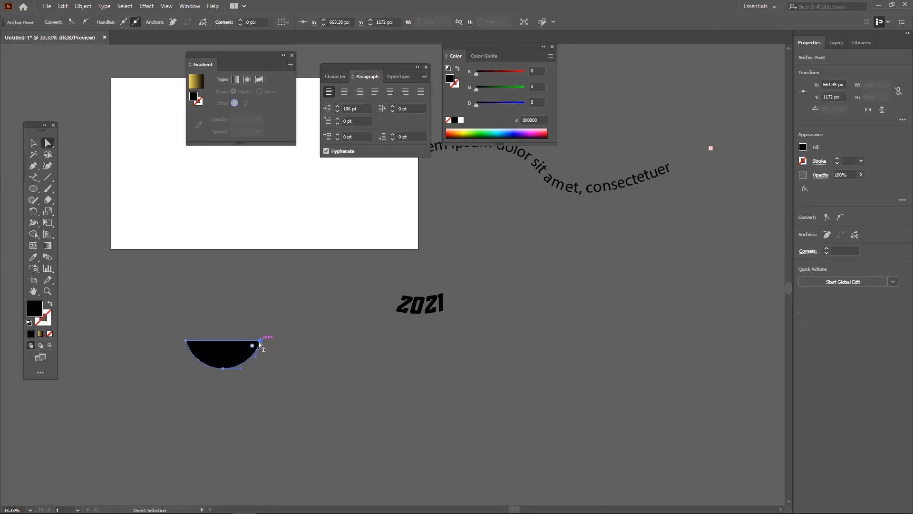
left_click_drag(260, 341, 272, 353)
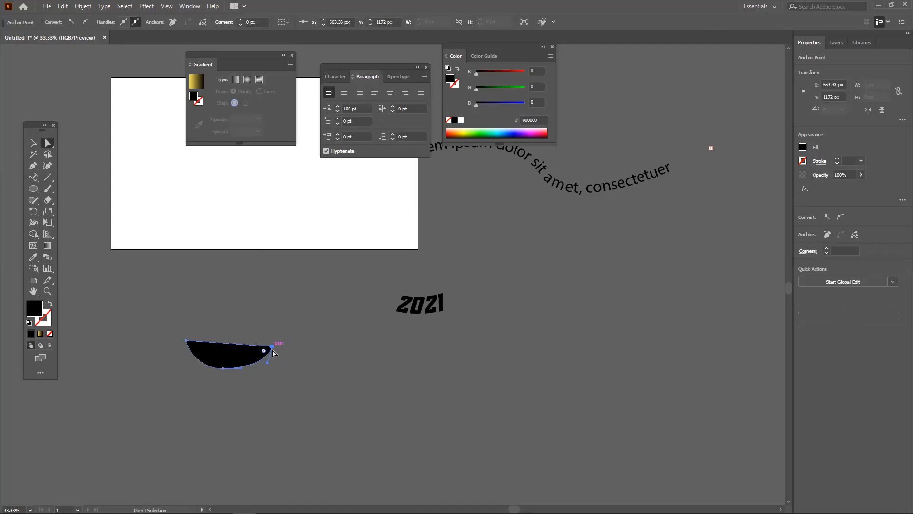
key("ctrl+z")
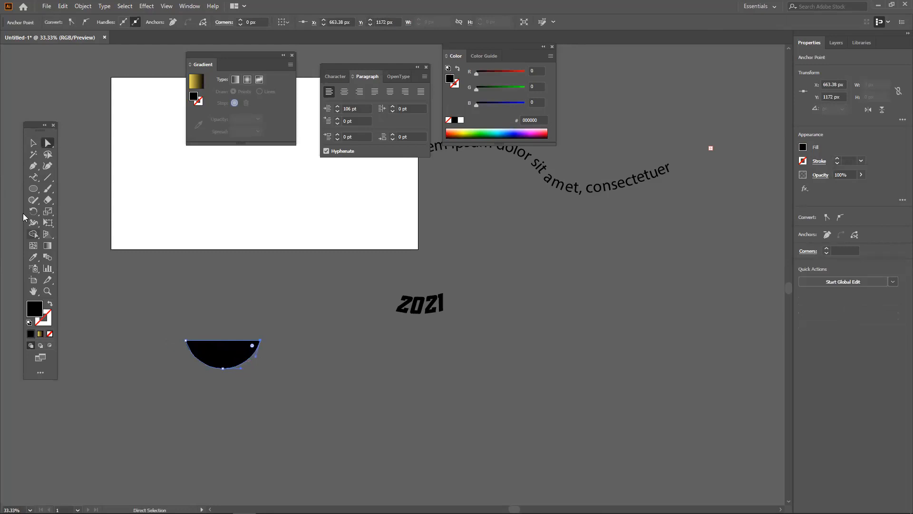
Rotate the black circle segment by 180° so its arc faces upward.
left_click(34, 179)
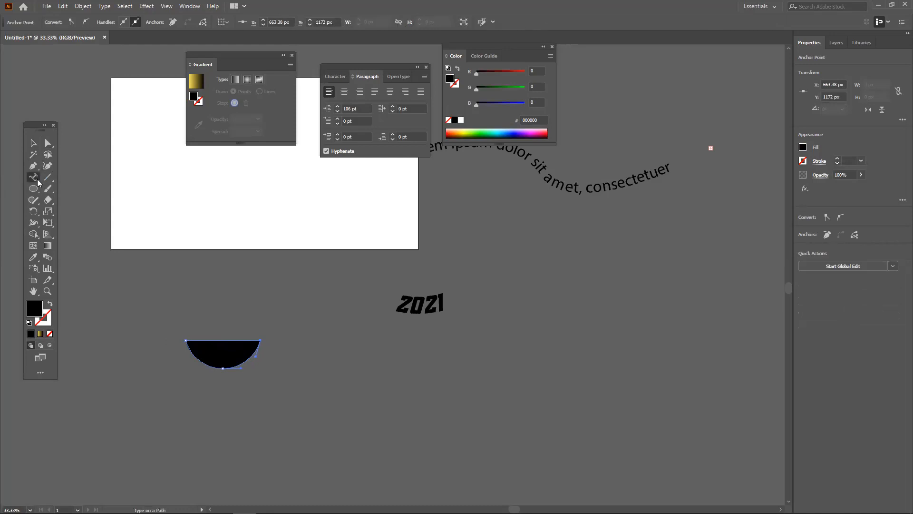
left_click(33, 143)
left_click(233, 362)
left_click_drag(262, 372, 133, 292)
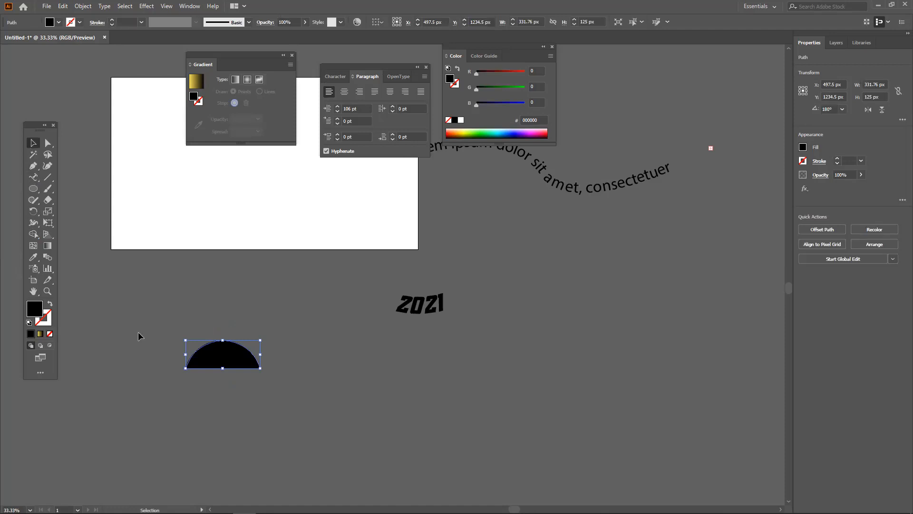
left_click_drag(183, 400, 307, 278)
Examine the circle segment's path and anchor points in outline view, comparing it with the open curve under the 2021 text.
left_click(47, 142)
left_click(227, 373)
left_click(229, 364)
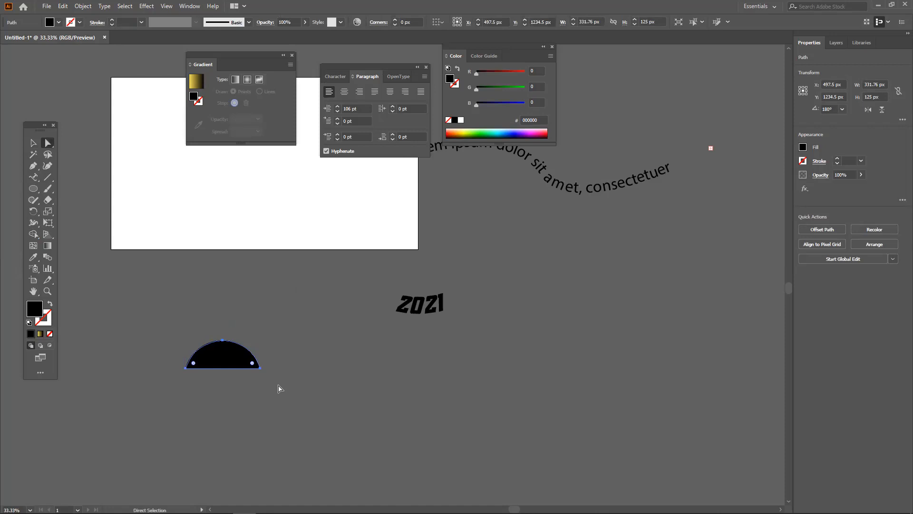
key("ctrl+y")
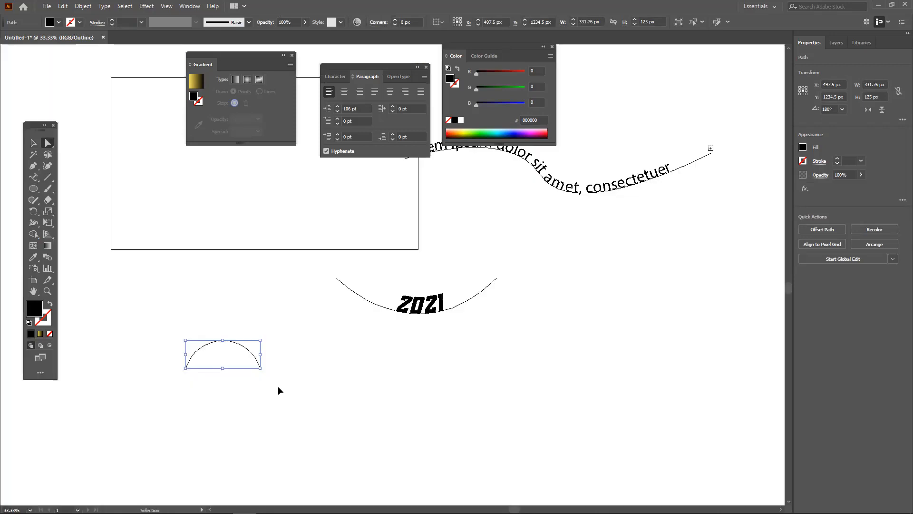
left_click(293, 383)
key("ctrl+y")
key("ctrl+y")
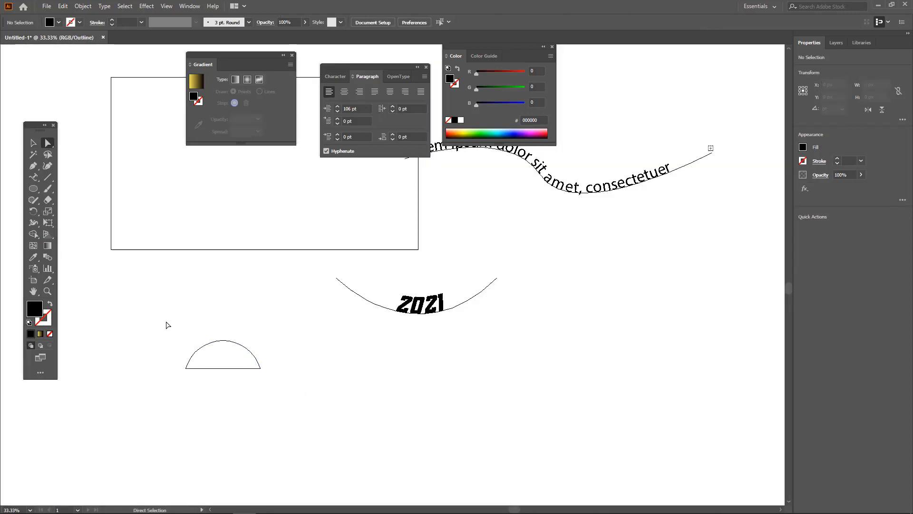
left_click_drag(167, 322, 316, 423)
left_click(315, 401)
left_click_drag(170, 336, 307, 389)
left_click(305, 383)
Try bending the 2021 text's curve further downward, undo the change, and return from outline to preview view.
left_click_drag(381, 306, 392, 362)
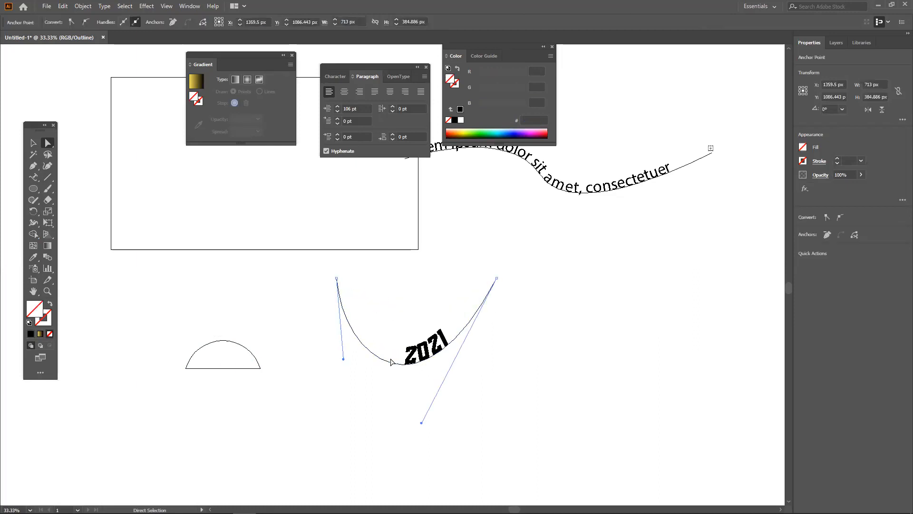
key("ctrl+z")
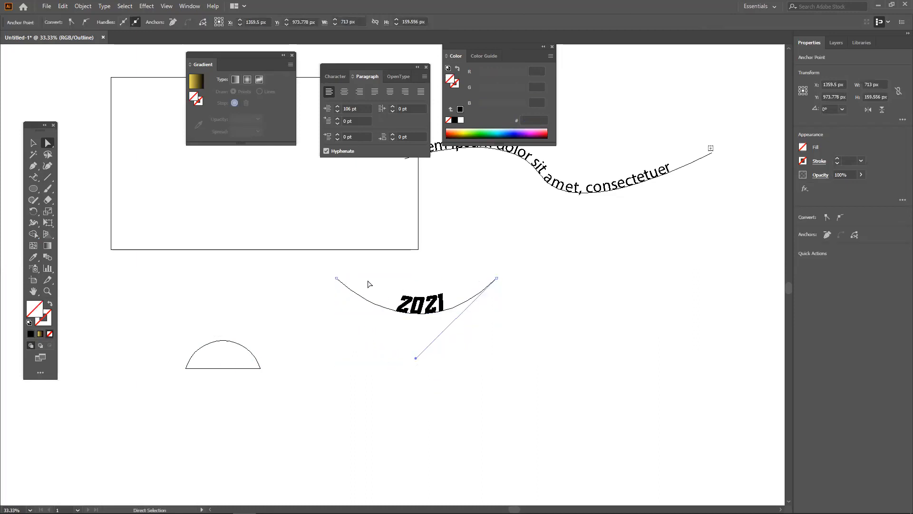
left_click(206, 366)
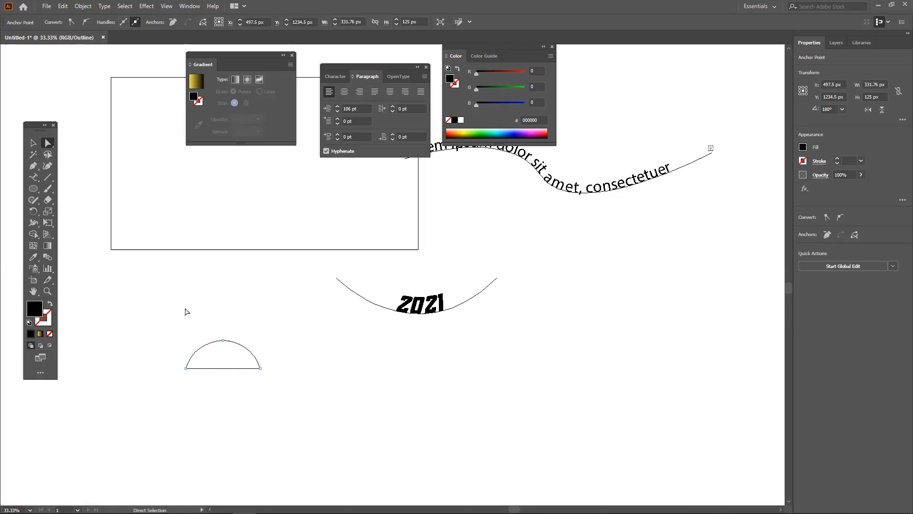
key("ctrl+y")
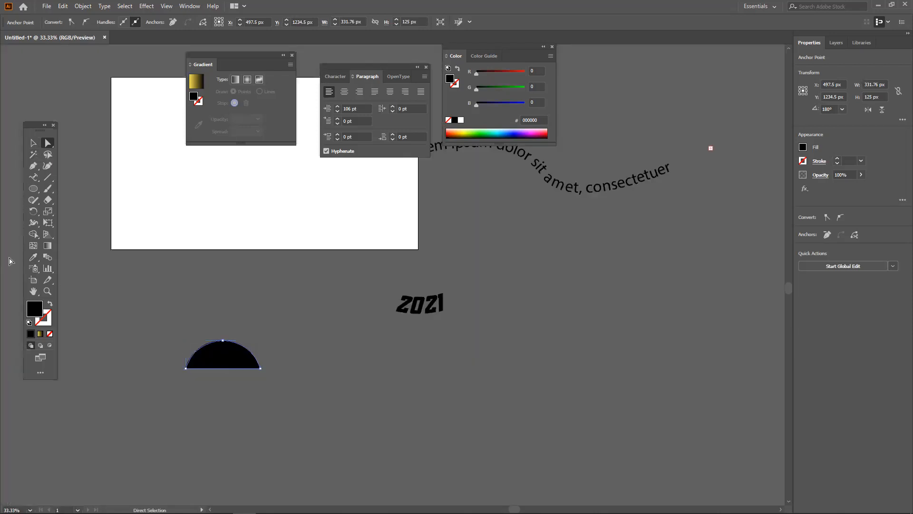
Place placeholder text along the circle segment with the Type on a Path tool and set its font size to 24 pt.
left_click(33, 176)
left_click_drag(34, 177, 70, 199)
left_click(188, 362)
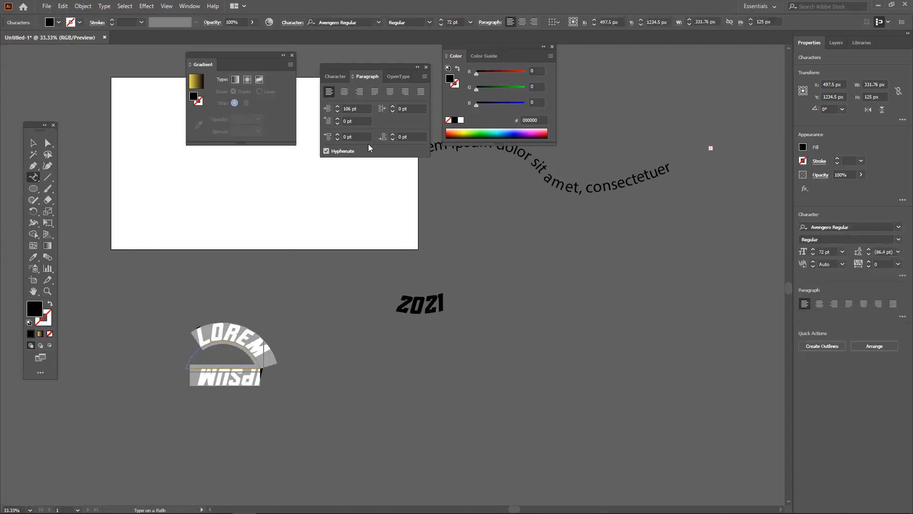
left_click(336, 76)
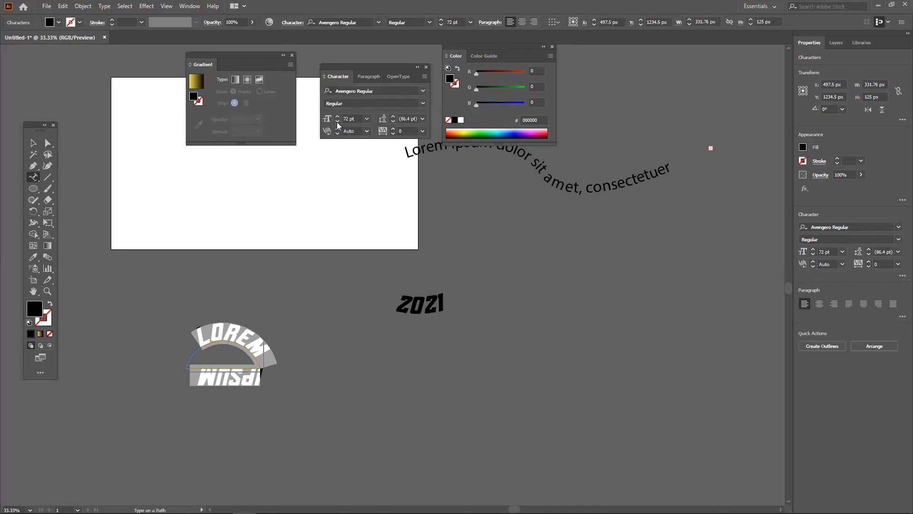
left_click(366, 119)
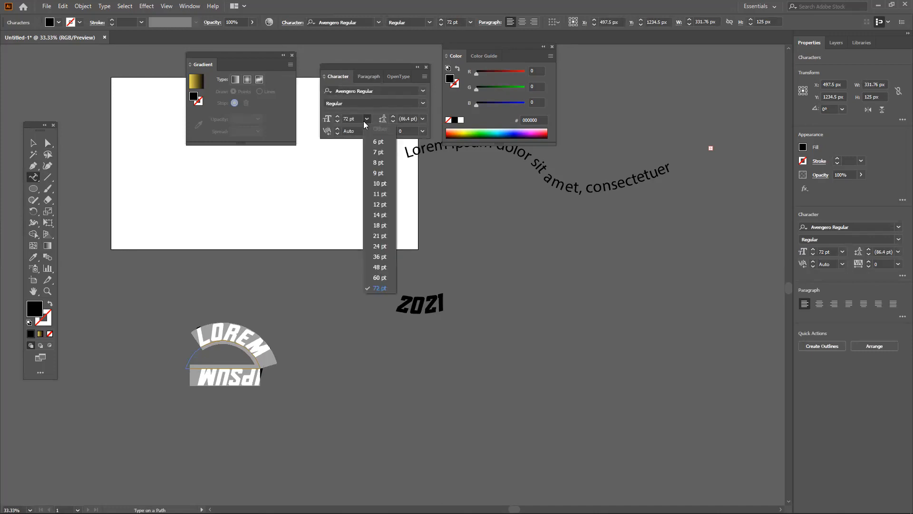
left_click(385, 252)
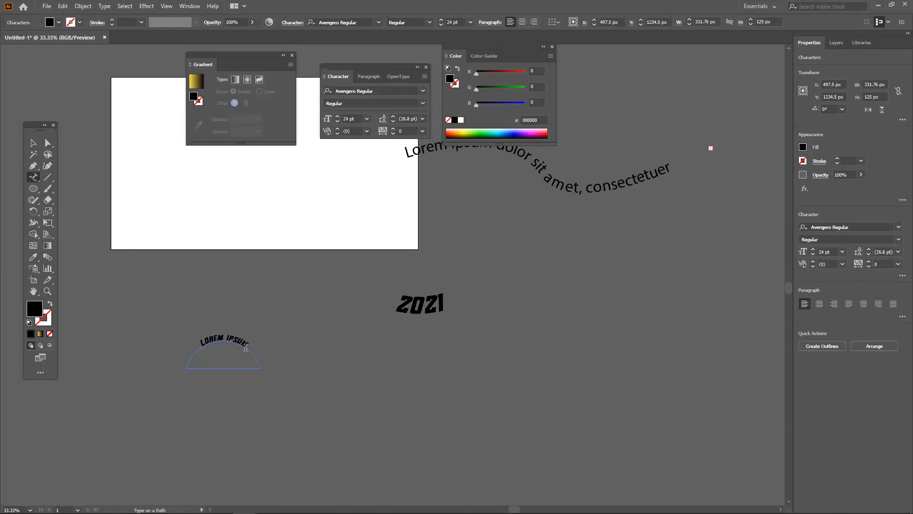
Copy the Lorem Ipsum text and paste it three times after itself to continue around the circle segment's path.
key("ctrl+a")
key("ctrl+c")
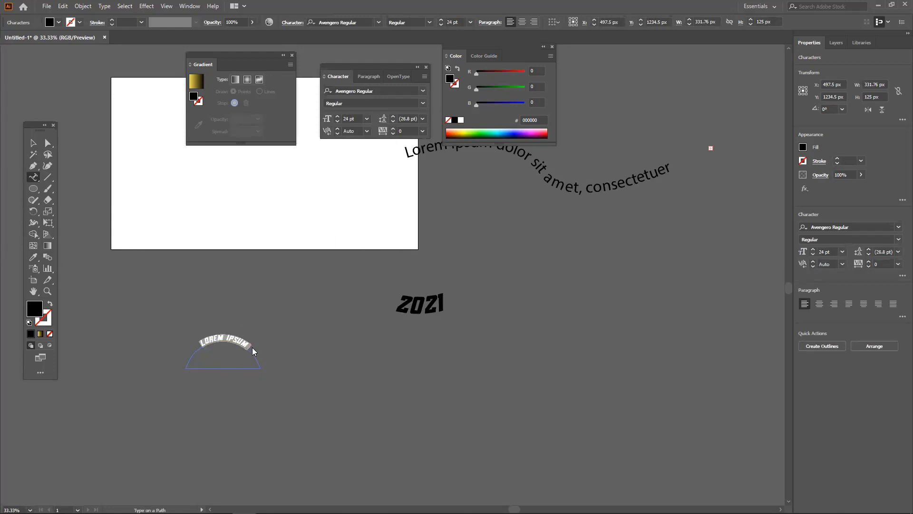
left_click(253, 351)
left_click(548, 274)
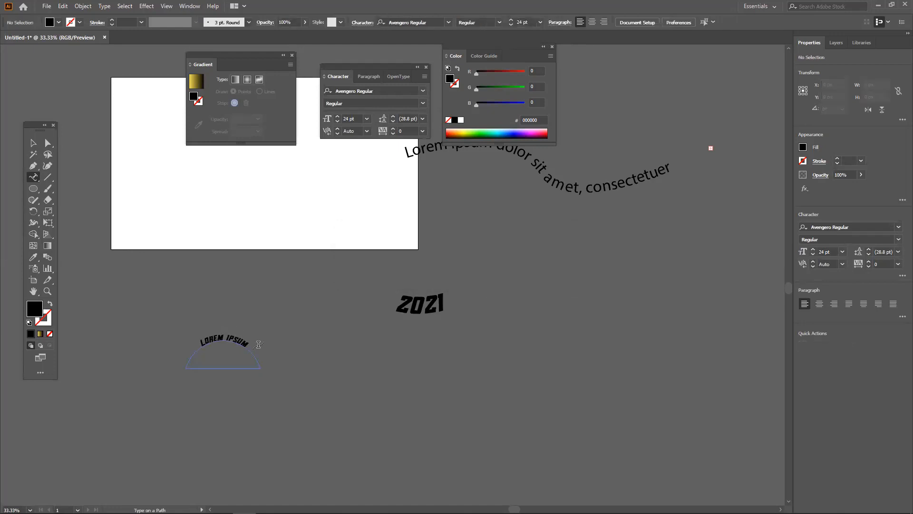
left_click(247, 344)
key("ctrl+v")
key("ctrl+v")
key("ctrl+v")
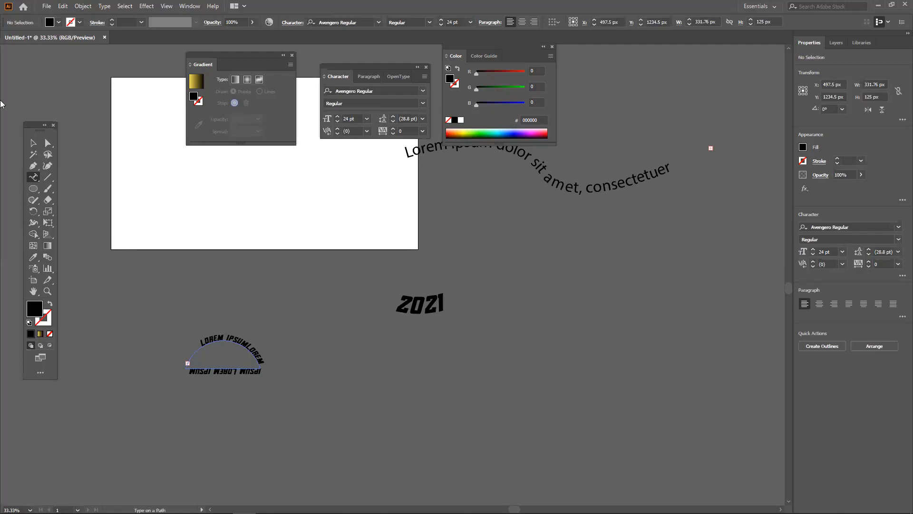
key("Escape")
left_click(291, 308)
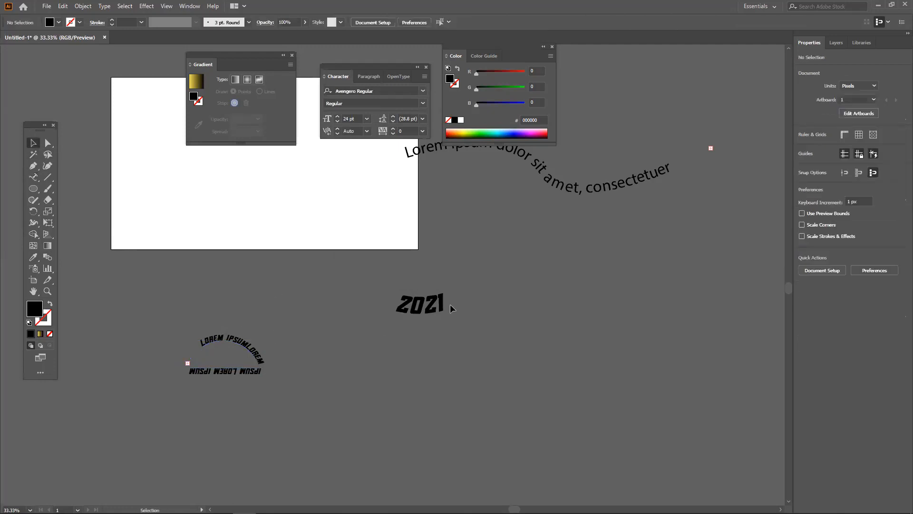
Draw an upward arch about 993 px wide and 248 px high below the 2021 text with the Pen tool.
left_click(384, 308)
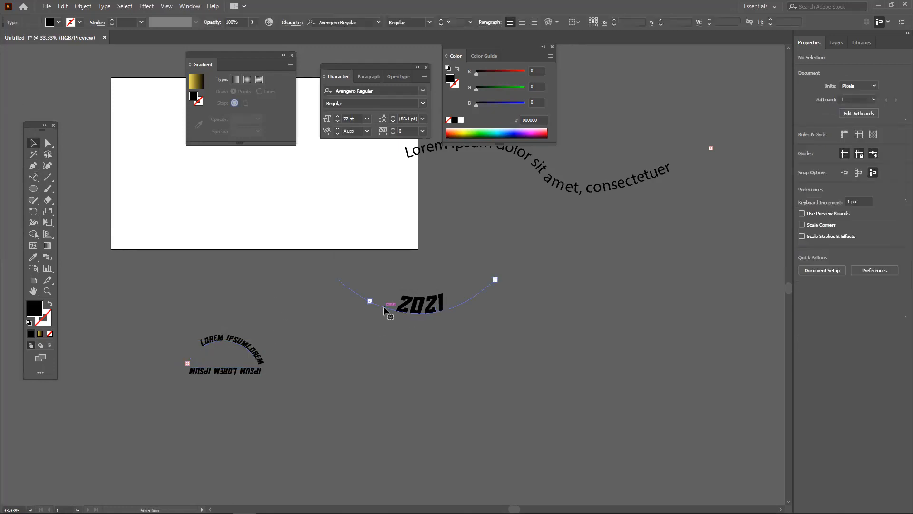
left_click(34, 169)
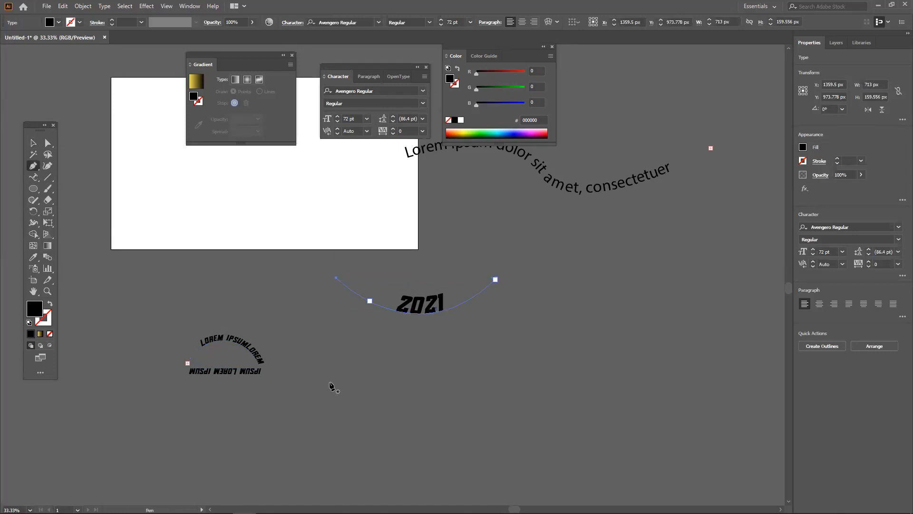
left_click(325, 383)
left_click_drag(547, 383, 697, 490)
left_click_drag(598, 396, 533, 339)
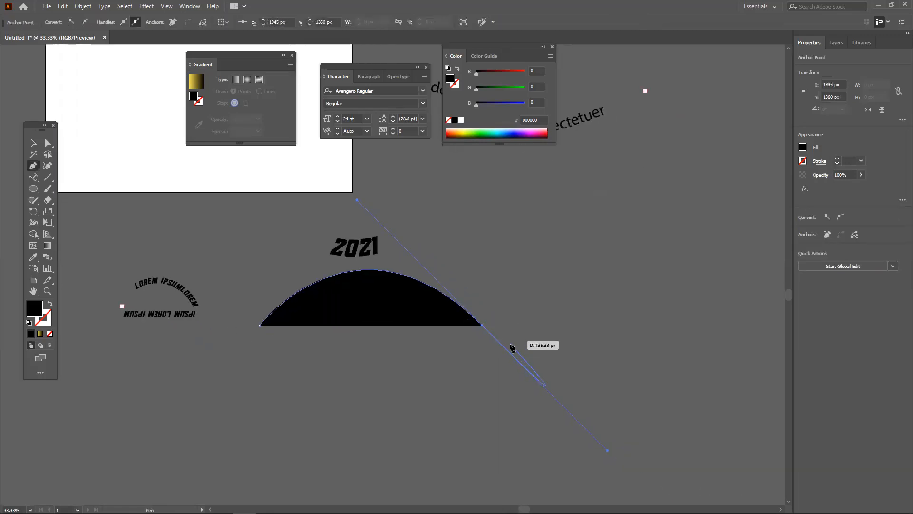
Place 24 pt placeholder text along the arch below 2021 with the Type on a Path tool, and deselect it.
left_click(34, 177)
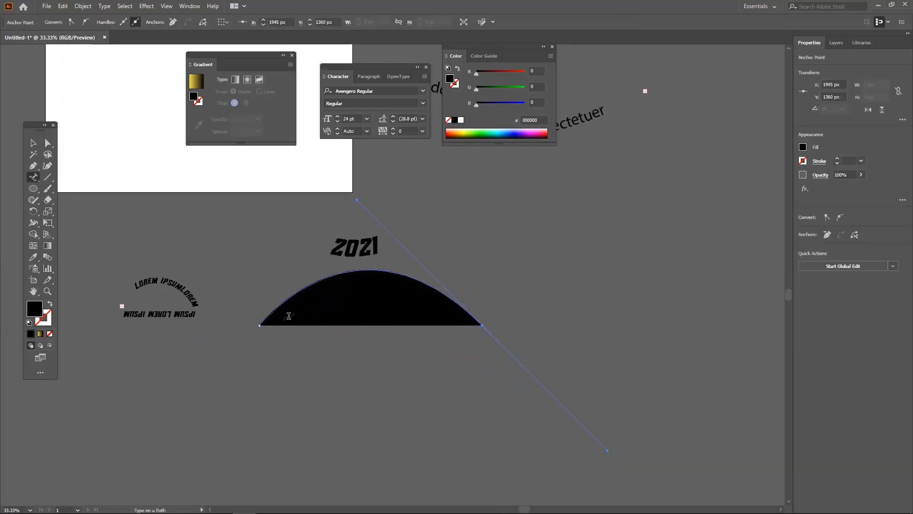
left_click(260, 325)
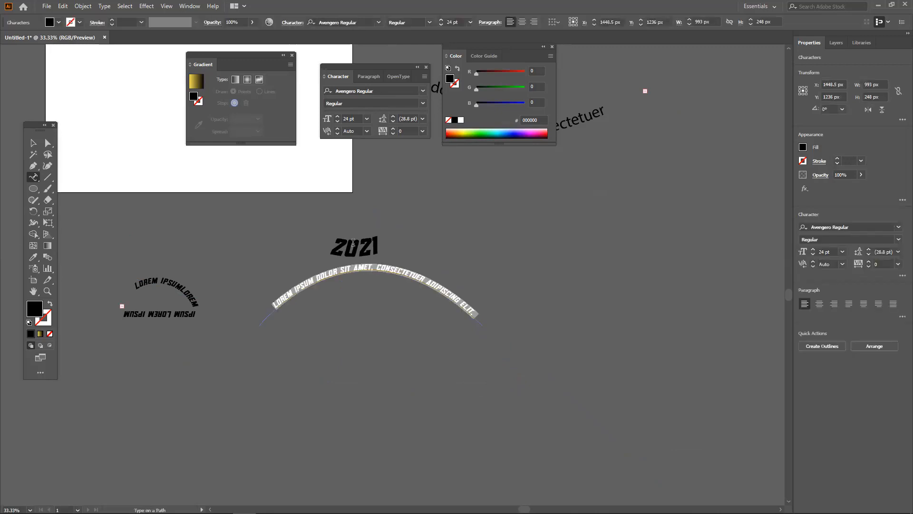
left_click(33, 143)
left_click(363, 412)
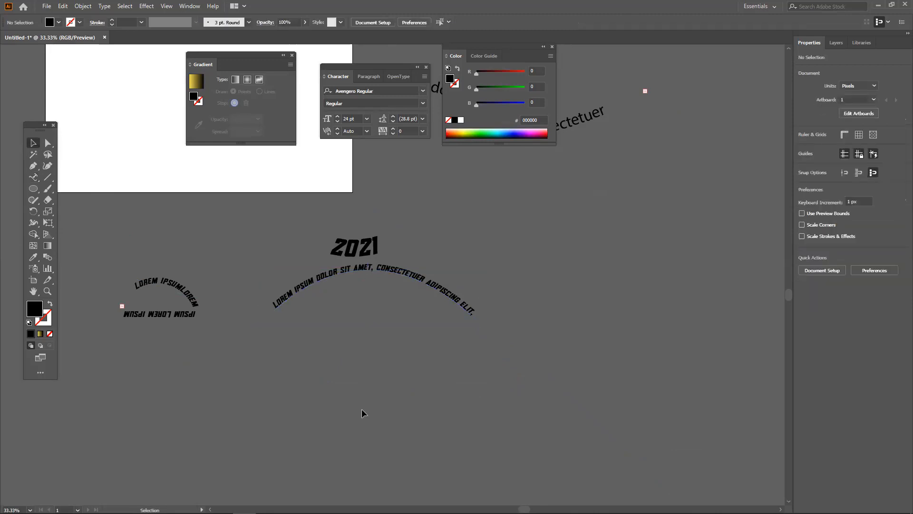
scroll(362, 413, "down", 1)
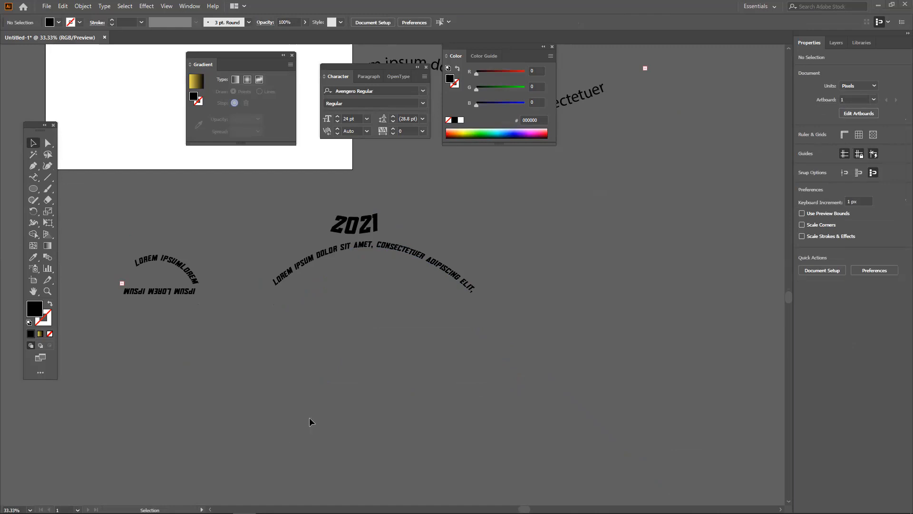
Draw a wavy four-point Pen path in the empty area below the texts, and swap its black fill to the stroke.
left_click(41, 176)
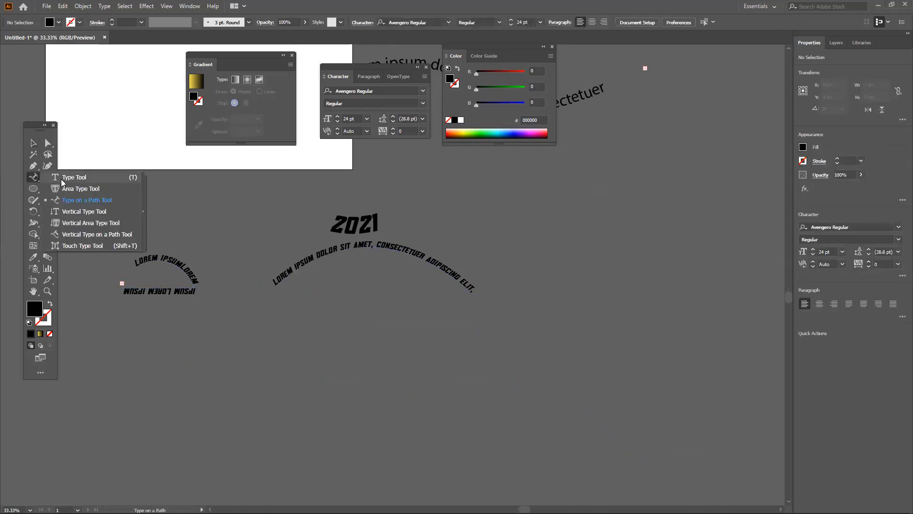
left_click(61, 180)
left_click(33, 165)
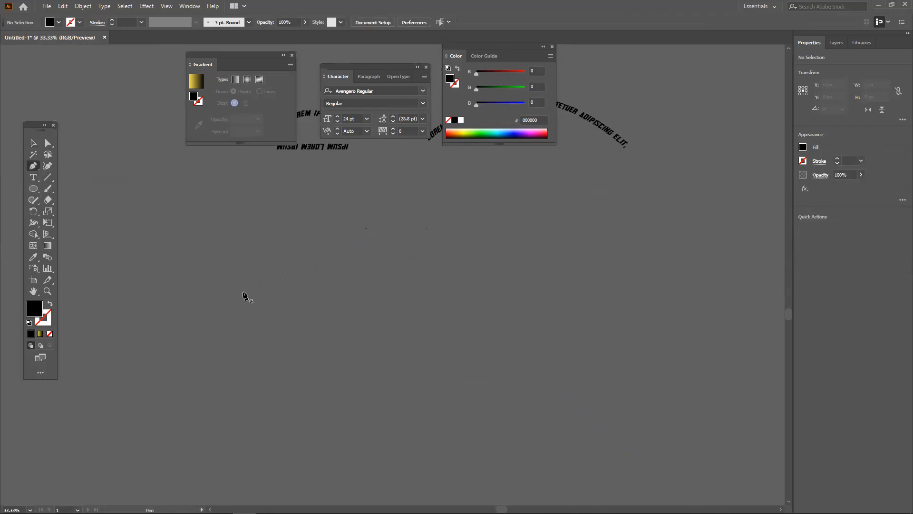
left_click_drag(218, 271, 228, 268)
left_click_drag(325, 317, 392, 339)
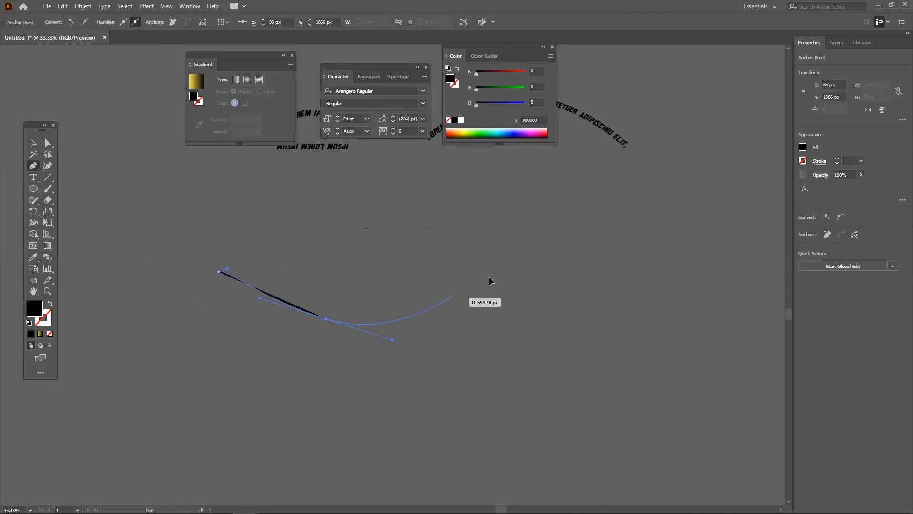
left_click_drag(464, 287, 500, 272)
left_click_drag(607, 326, 618, 388)
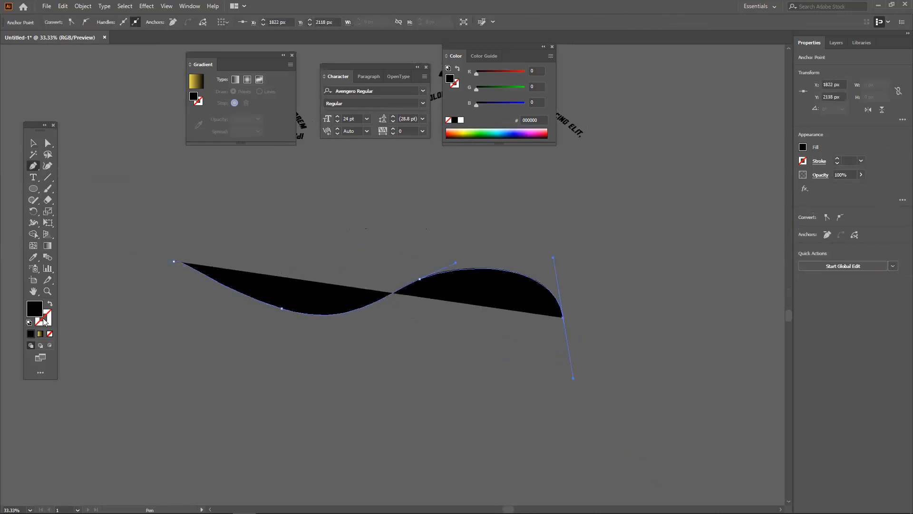
left_click(50, 305)
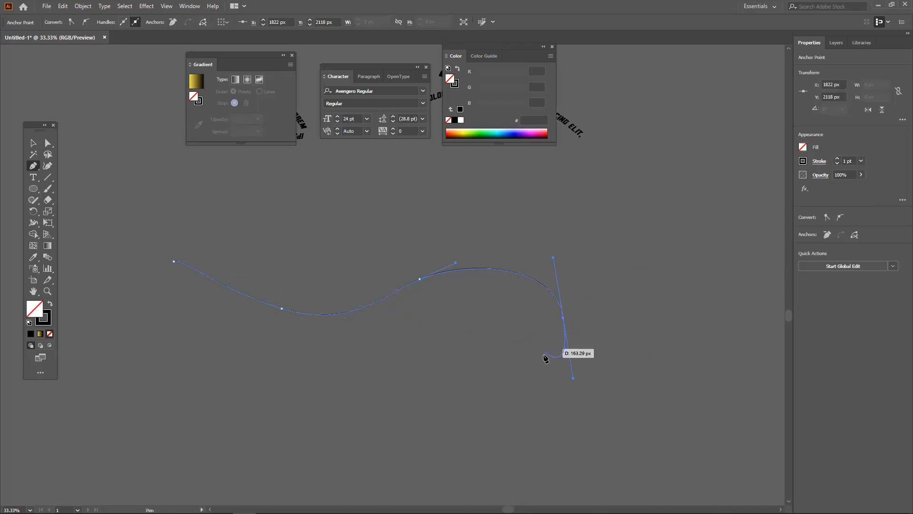
Place 24 pt placeholder text along the wavy path with the Type on a Path tool.
left_click(33, 177)
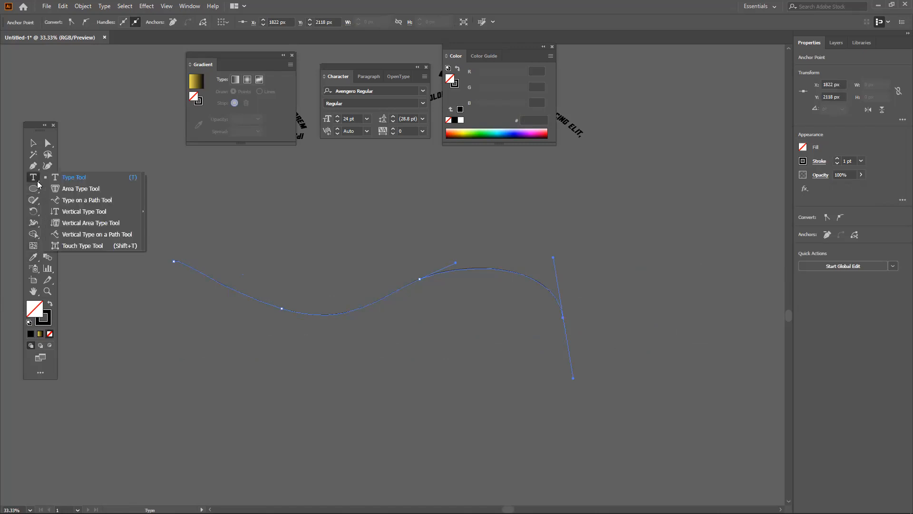
left_click(100, 200)
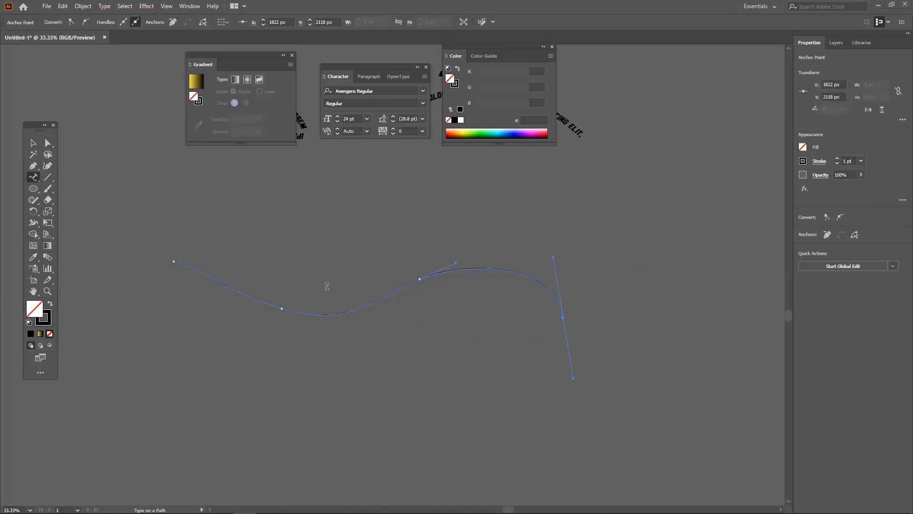
left_click(179, 260)
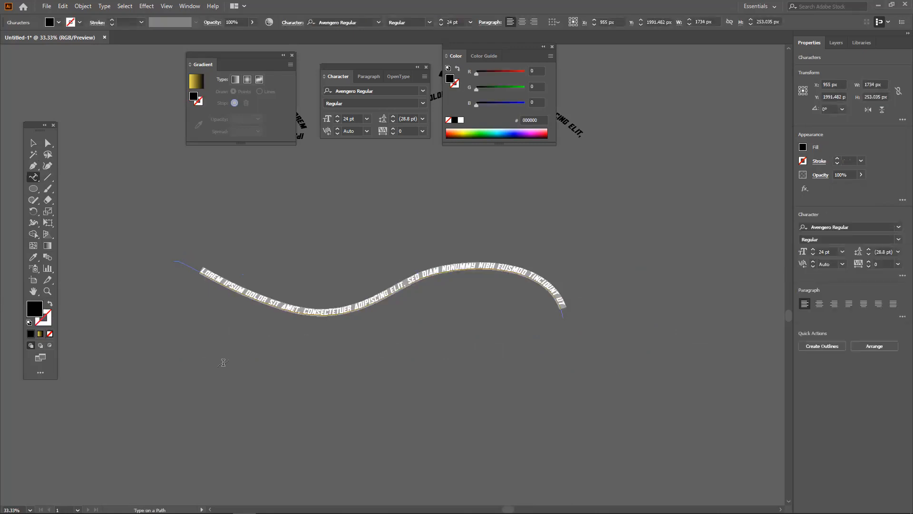
Set the left indent of the wavy text to 0 pt, and deselect it.
left_click(391, 79)
left_click(369, 78)
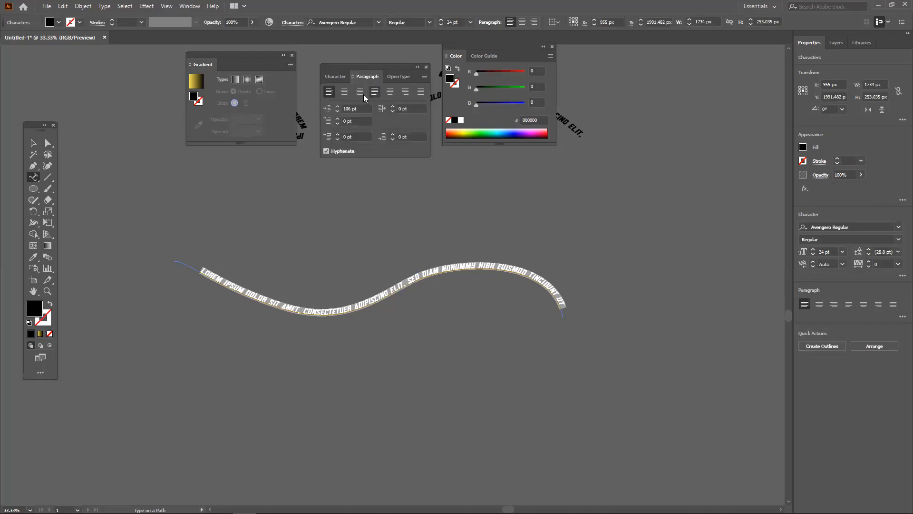
left_click_drag(361, 107, 256, 106)
type("0")
key("Return")
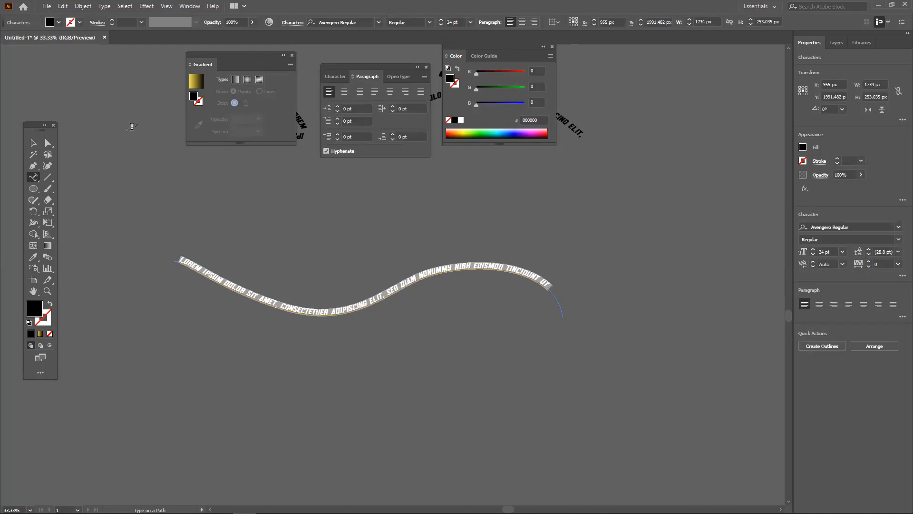
left_click(32, 143)
left_click(316, 228)
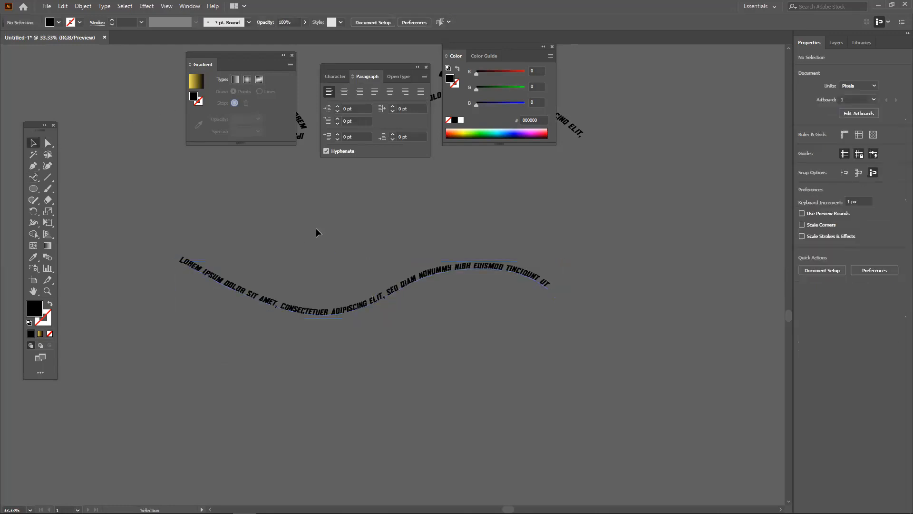
Draw a black-filled circle about 777 px in diameter in the empty area below the wavy text.
left_click(327, 314)
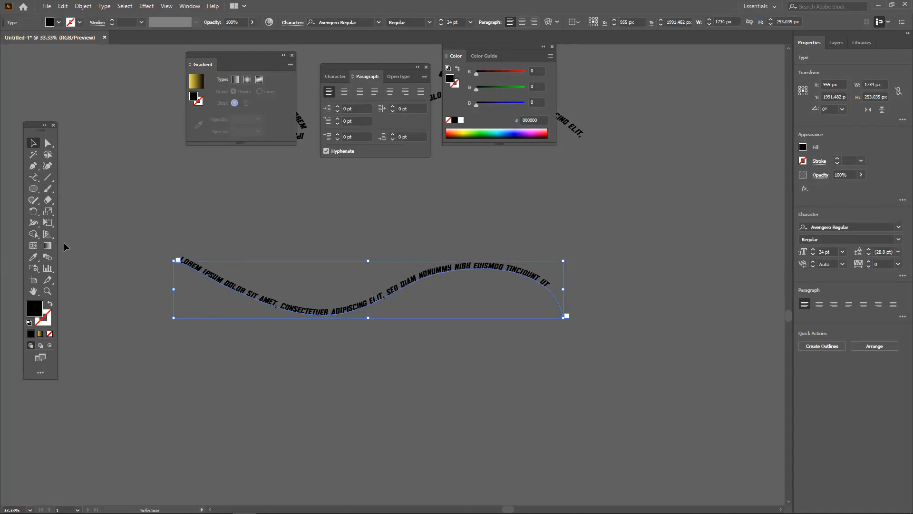
left_click(34, 167)
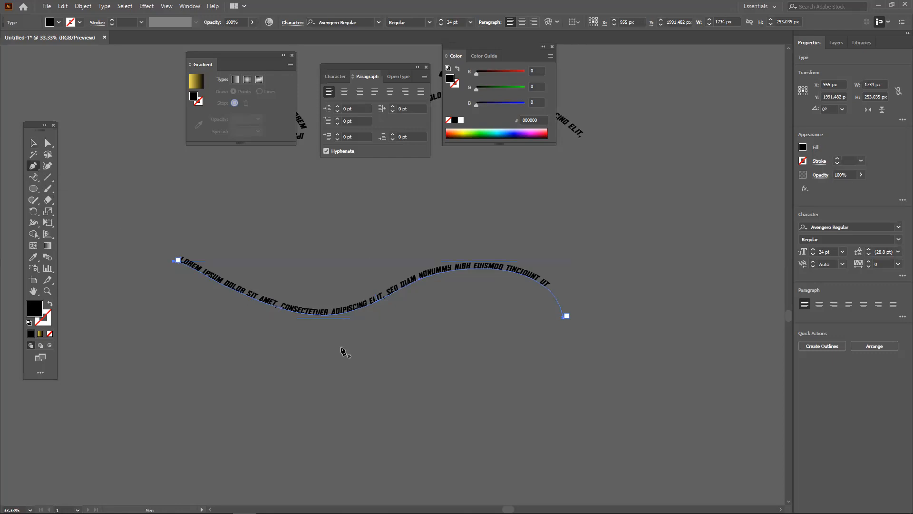
scroll(342, 350, "down", 2)
scroll(224, 333, "down", 1)
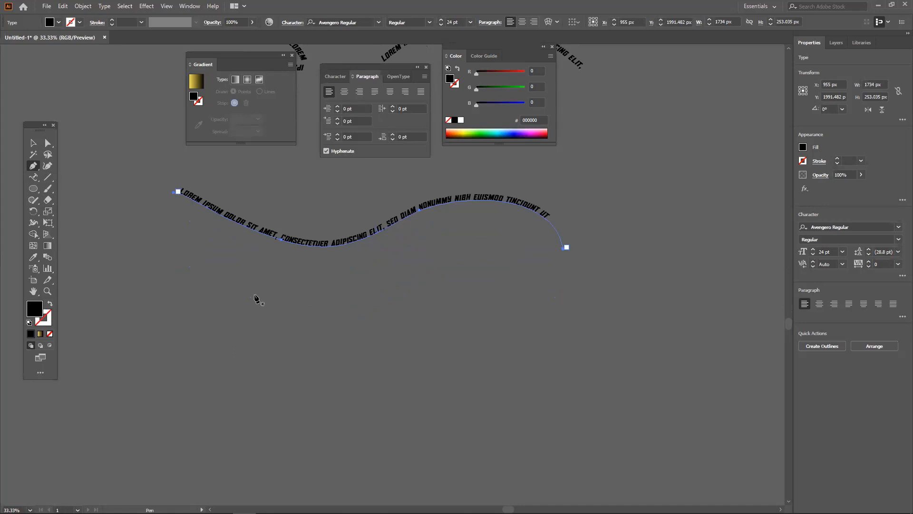
left_click(34, 191)
left_click_drag(34, 191, 66, 213)
key("space")
left_click_drag(315, 468, 316, 318)
left_click_drag(285, 272, 459, 407)
key("space")
left_click_drag(456, 379, 435, 340)
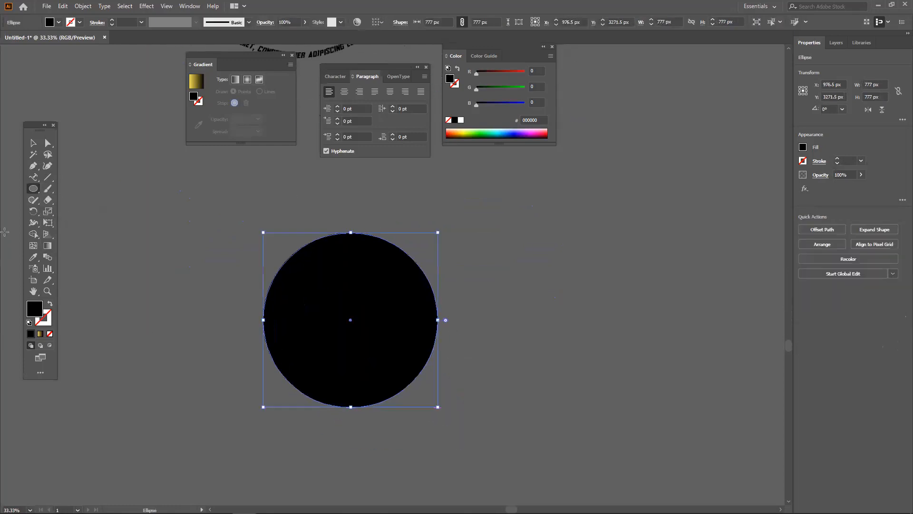
Fill the circle with olive 9FA200, and paste a copy of it in place behind it.
left_click(34, 145)
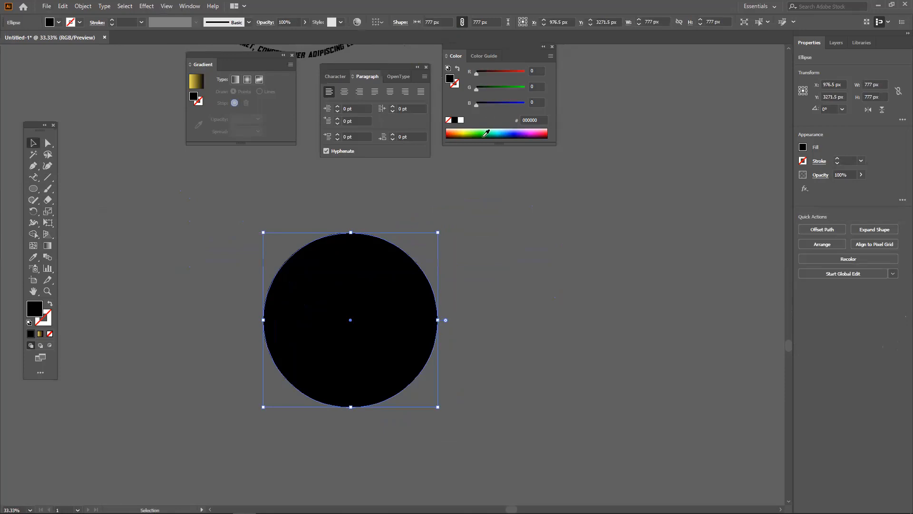
left_click(466, 132)
key("a")
key("v")
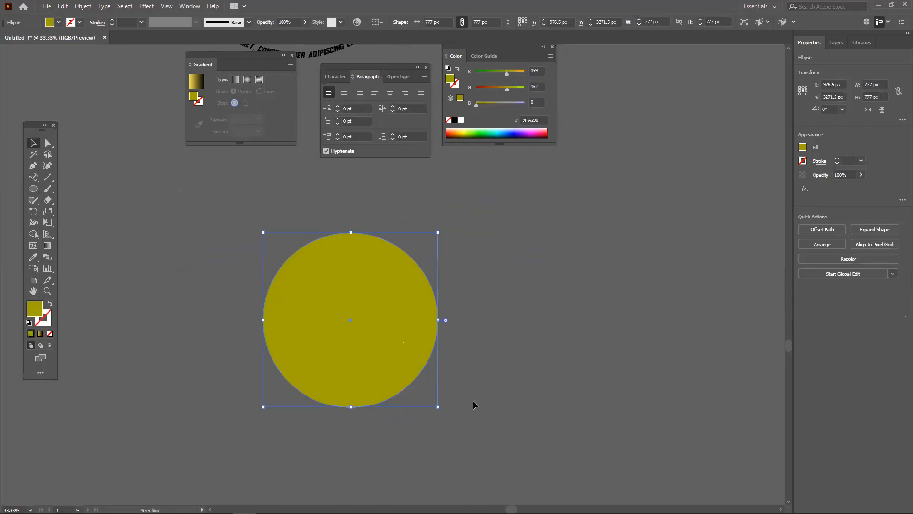
Enlarge the rear circle about its centre to about 1061 px, fill it with yellow FFF02E, and deselect it.
left_click_drag(437, 406, 481, 393)
left_click(463, 128)
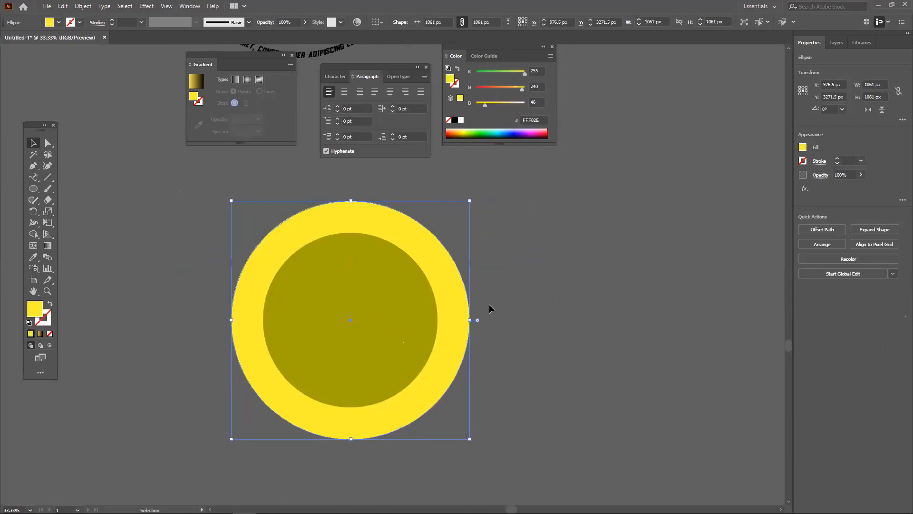
left_click(494, 313)
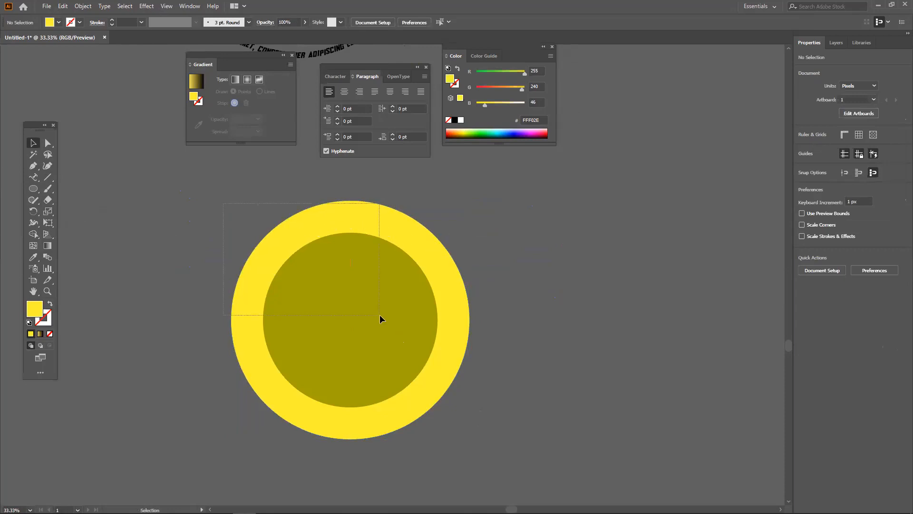
key("ctrl+a")
left_click(518, 320)
Draw a closed, jagged emblem shape about 381 px wide in the middle of the olive circle with the Pen tool.
left_click(33, 166)
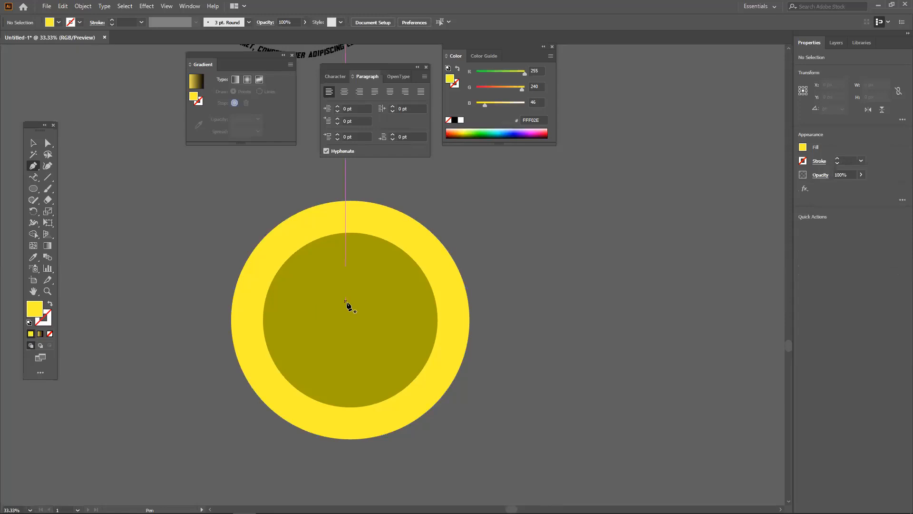
left_click(296, 320)
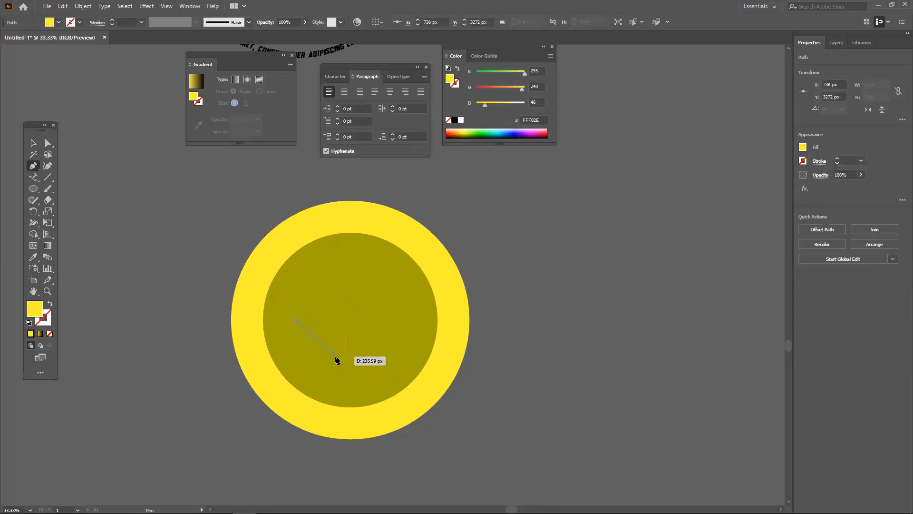
left_click(336, 356)
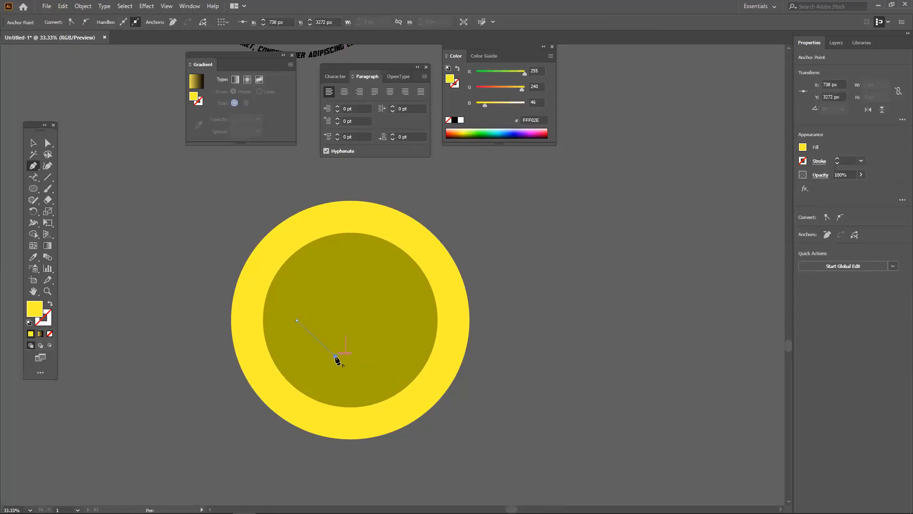
left_click(381, 328)
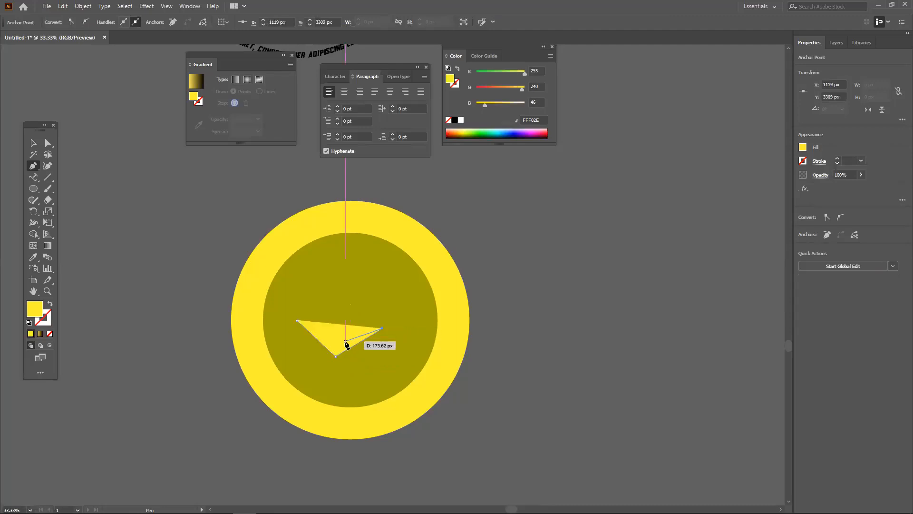
left_click(368, 326)
left_click(360, 296)
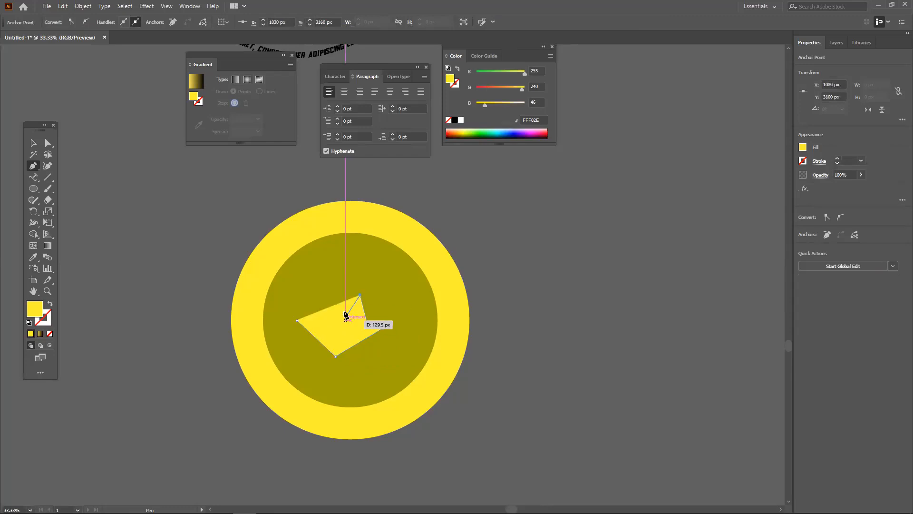
left_click(337, 337)
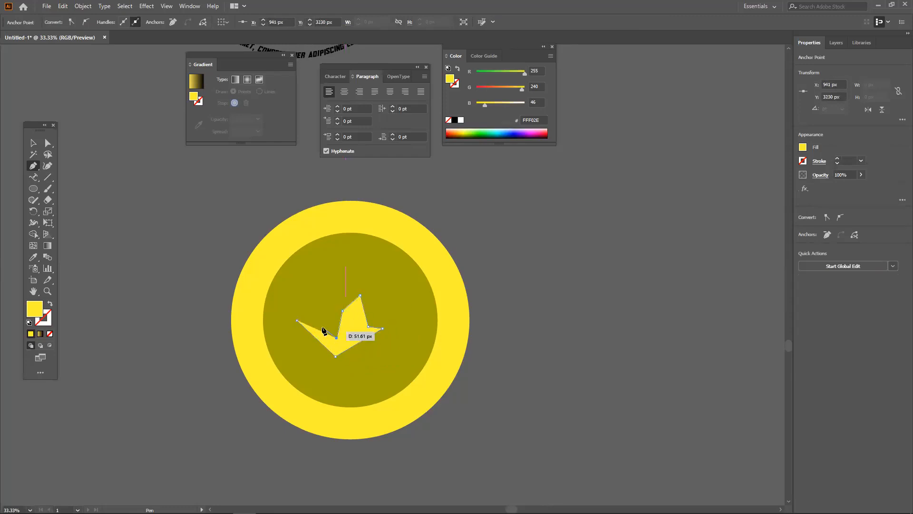
left_click(343, 310)
left_click(310, 297)
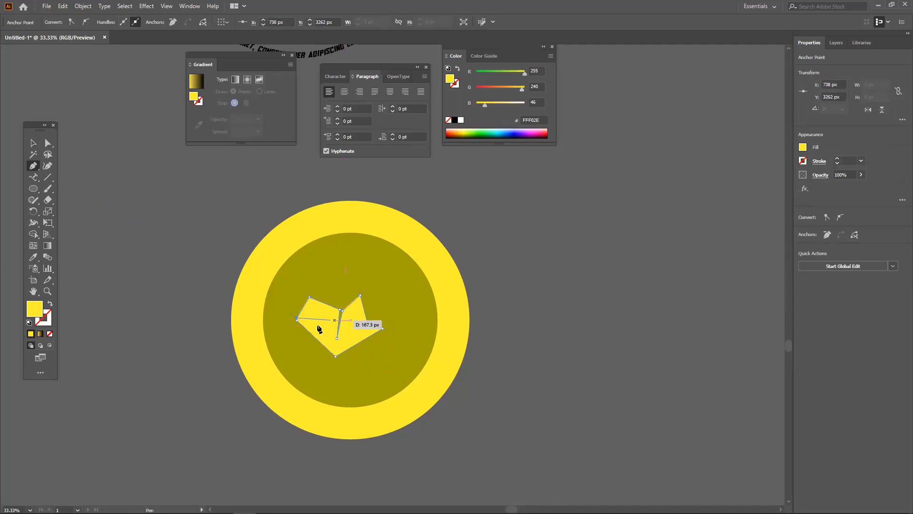
left_click(298, 319)
Fill the jagged emblem shape with bright green 2EFF6F, and deselect it.
left_click(459, 130)
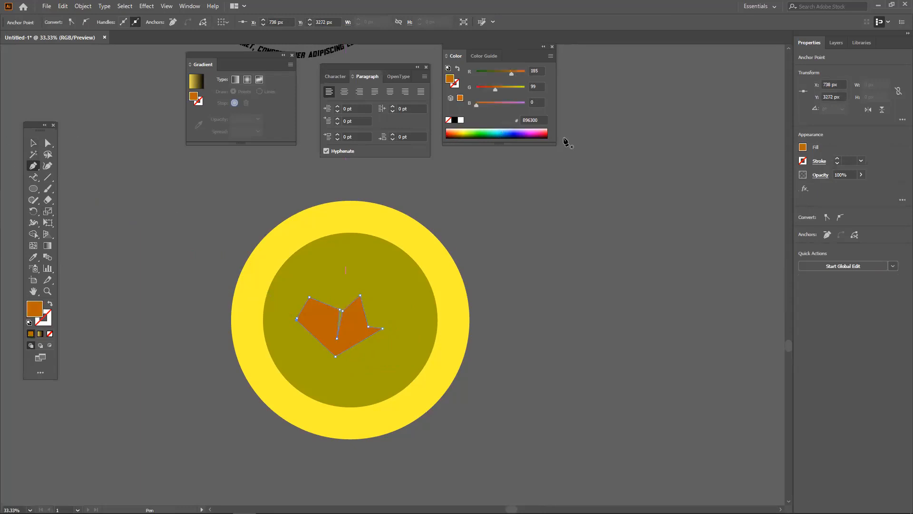
left_click(485, 131)
left_click(29, 143)
left_click(95, 205)
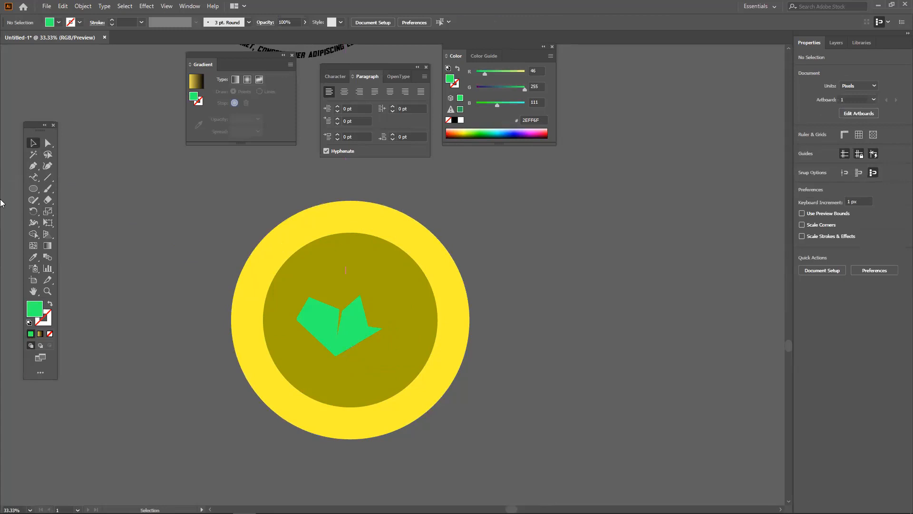
Draw a circle about 828 px in diameter beside the coin, and swap its green fill to the stroke.
left_click(33, 189)
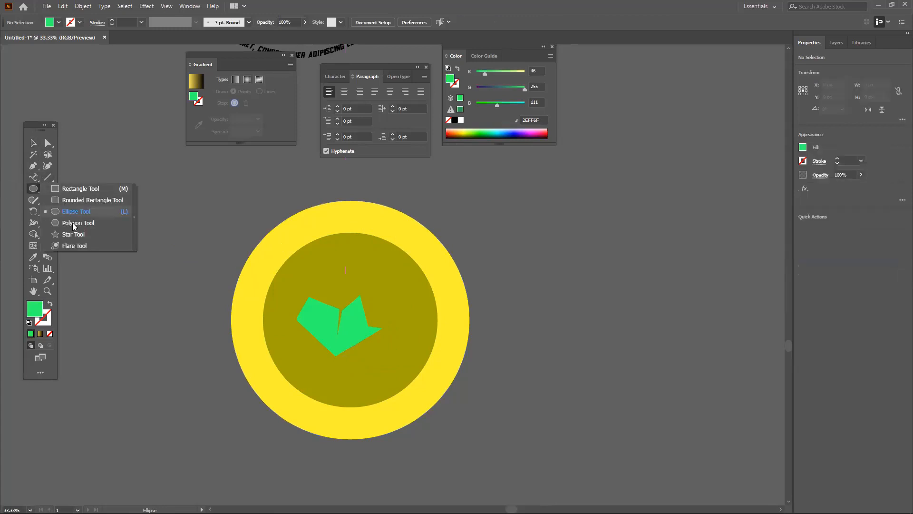
left_click(76, 211)
left_click_drag(177, 233, 270, 325)
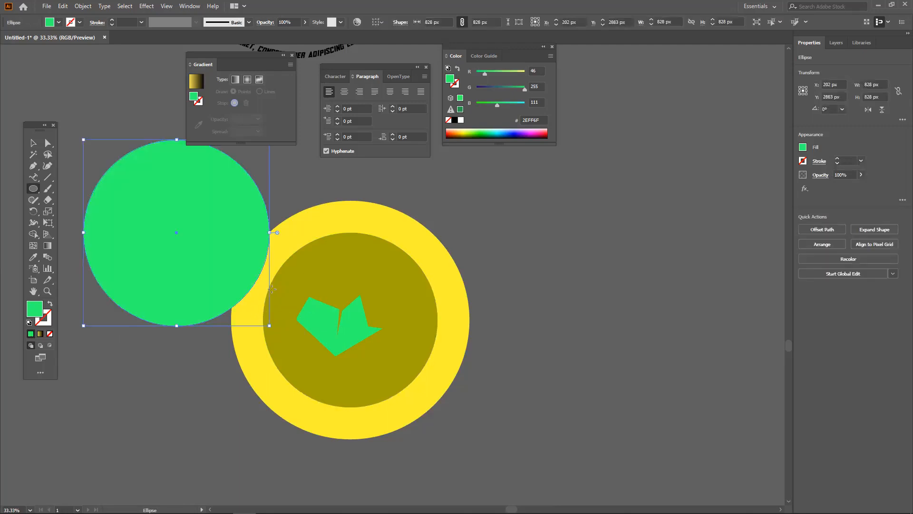
left_click(50, 302)
Centre the green outline circle on the coin, and resize it to about 864 px to sit within the yellow ring.
left_click(33, 144)
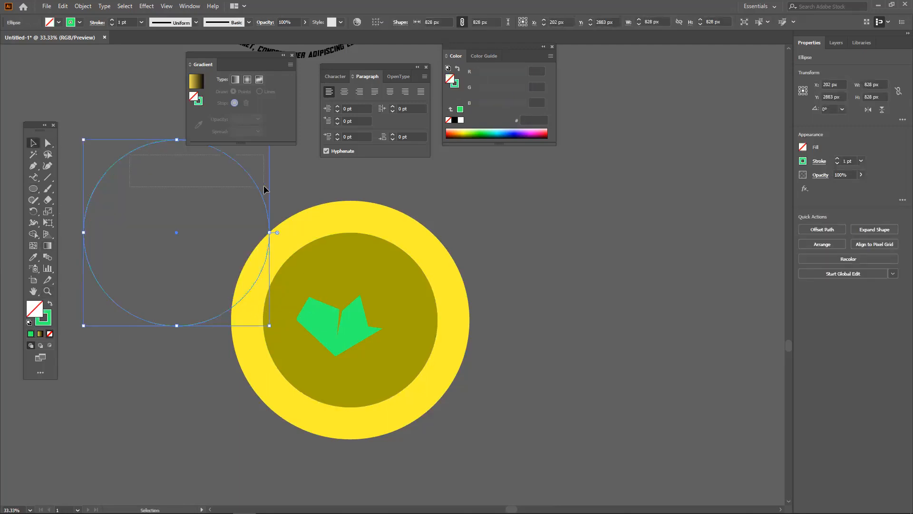
left_click(242, 192)
left_click_drag(260, 190, 433, 284)
left_click_drag(445, 414, 448, 417)
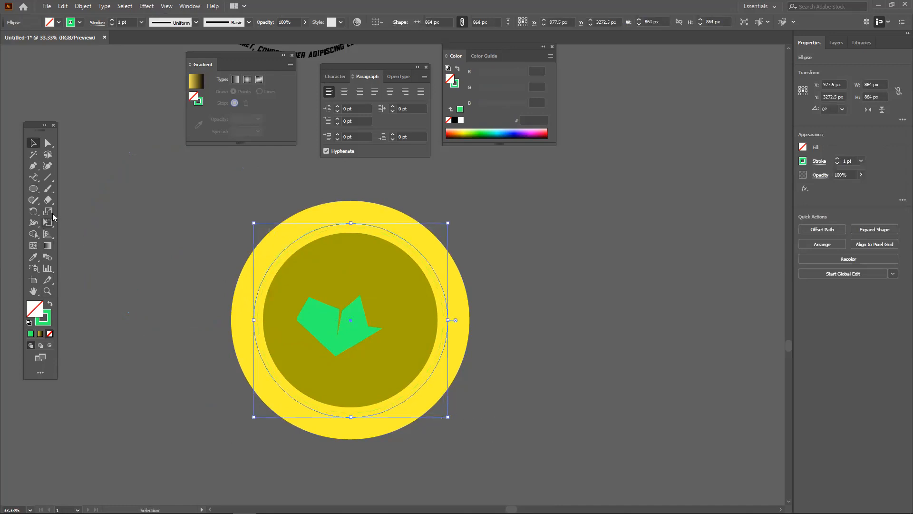
Try 24 pt placeholder text around the coin's outline circle with the Type on a Path tool, and undo it.
left_click(37, 181)
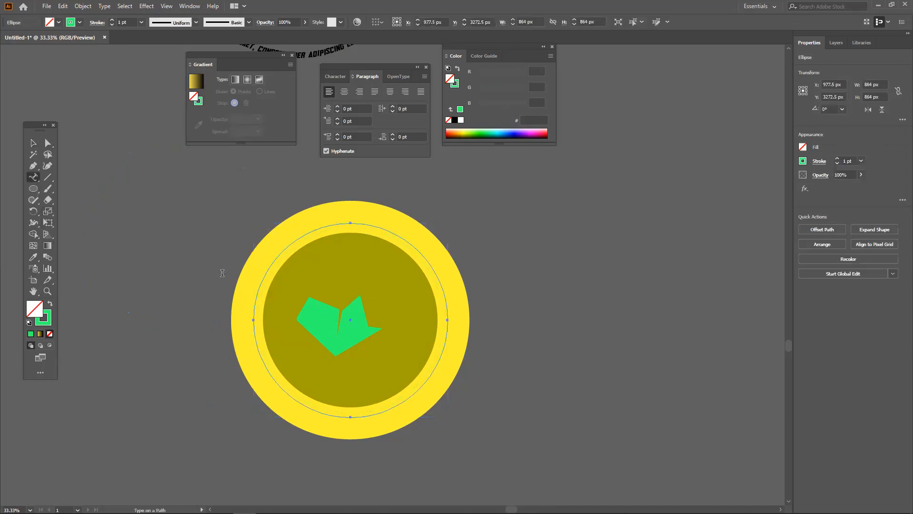
left_click(253, 319)
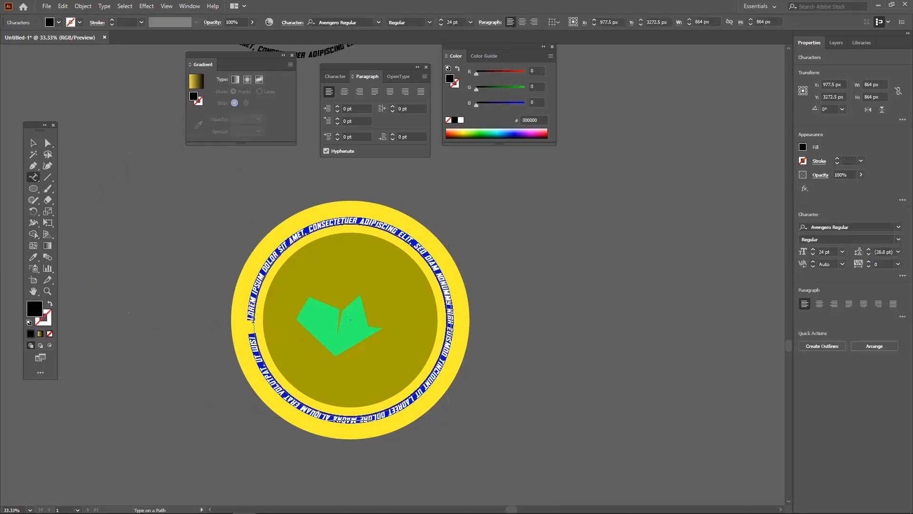
left_click(33, 143)
left_click(309, 449)
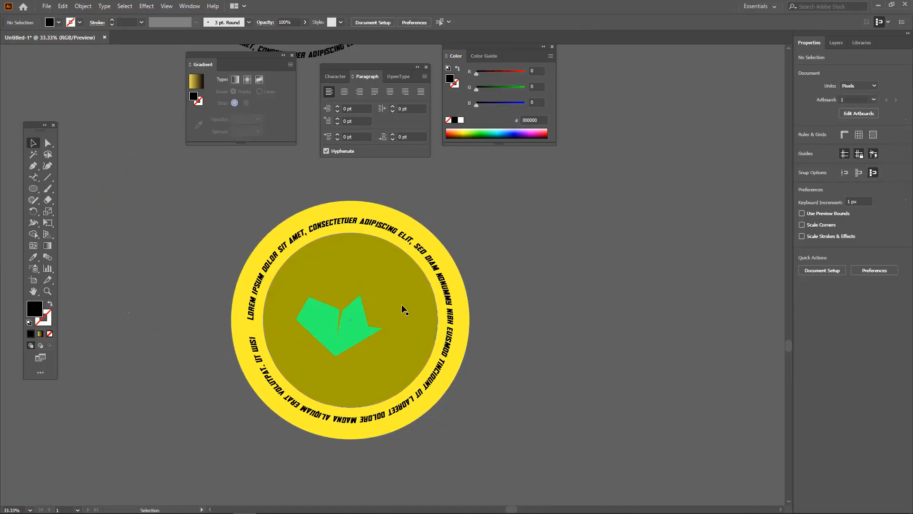
scroll(364, 400, "down", 1)
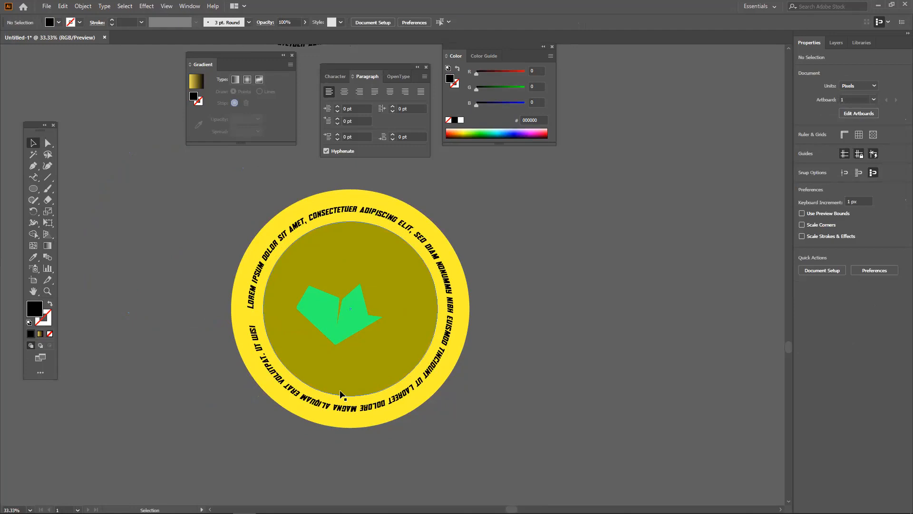
key("ctrl+z")
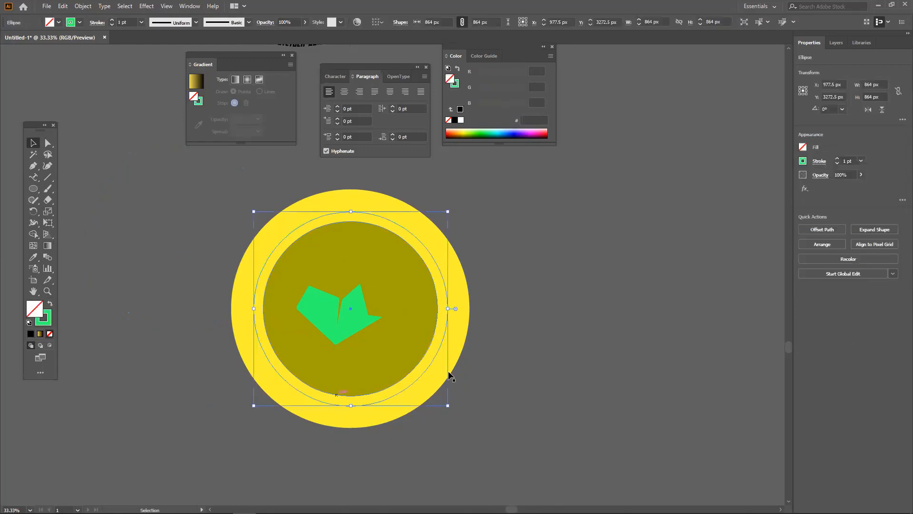
Duplicate the coin's green outline circle into the empty area beside the coin, level with the original.
scroll(447, 387, "right", 3)
left_click(373, 379)
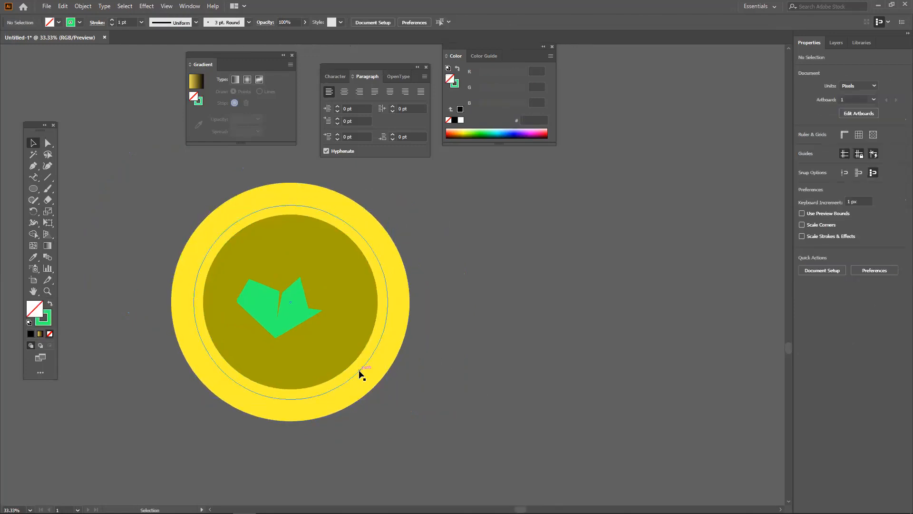
left_click_drag(361, 373, 601, 373)
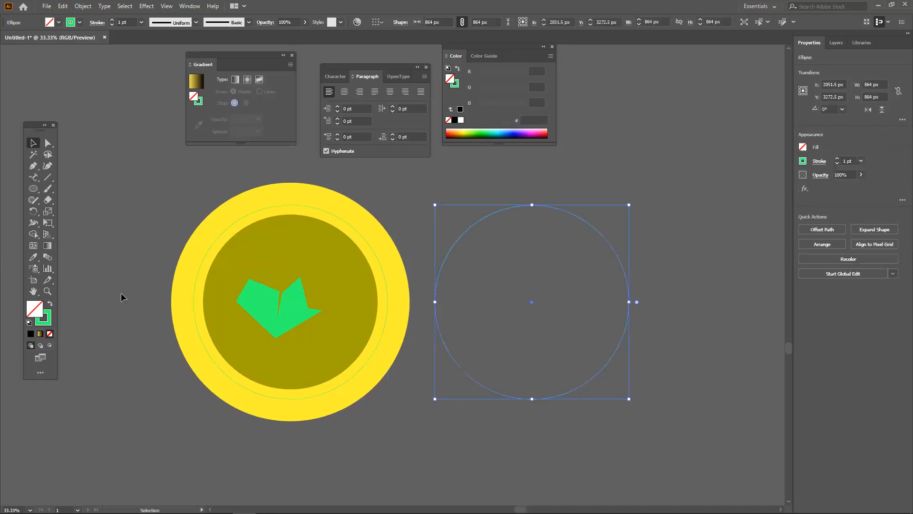
Place 24 pt placeholder text around the coin's green circle, starting near its left side, with the Type on a Path tool.
left_click(207, 256)
left_click(33, 177)
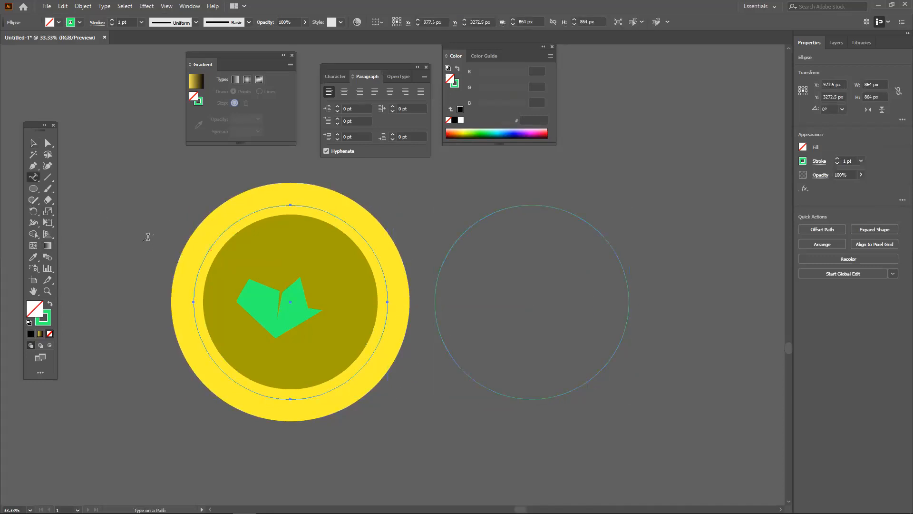
left_click(192, 301)
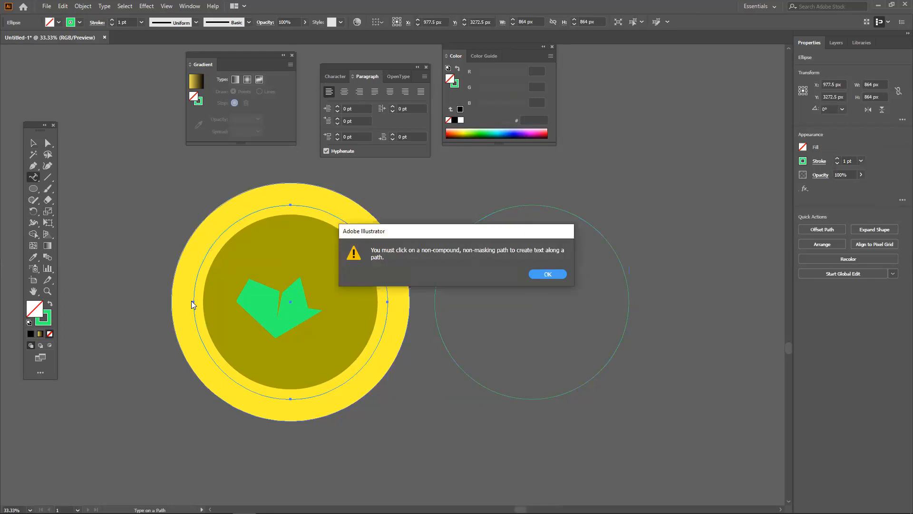
left_click(559, 274)
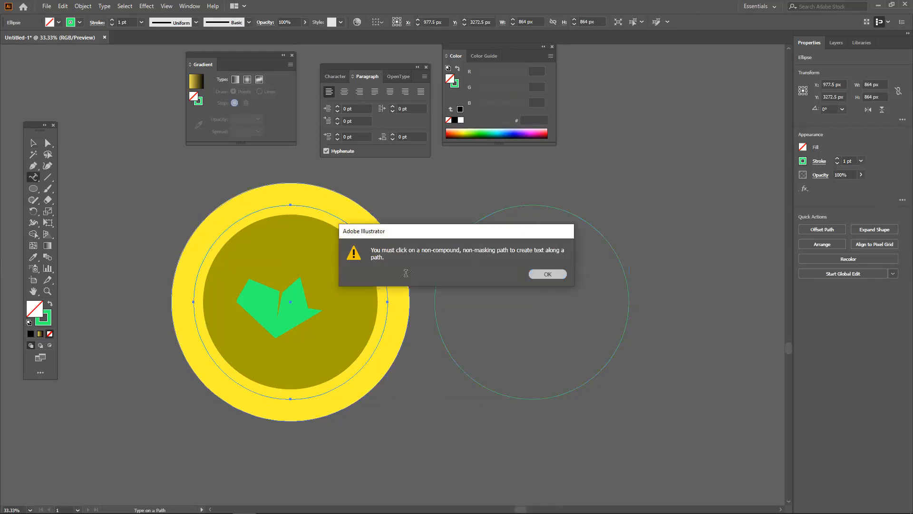
left_click(201, 279)
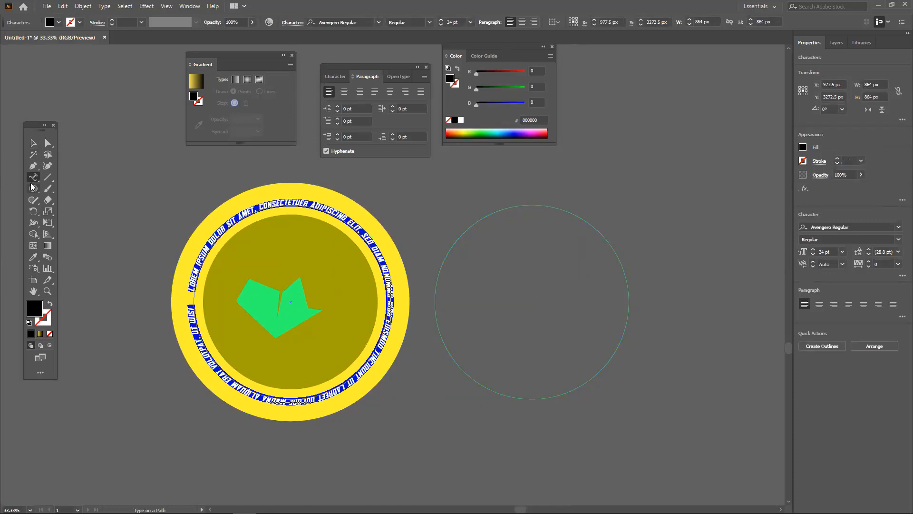
key("Escape")
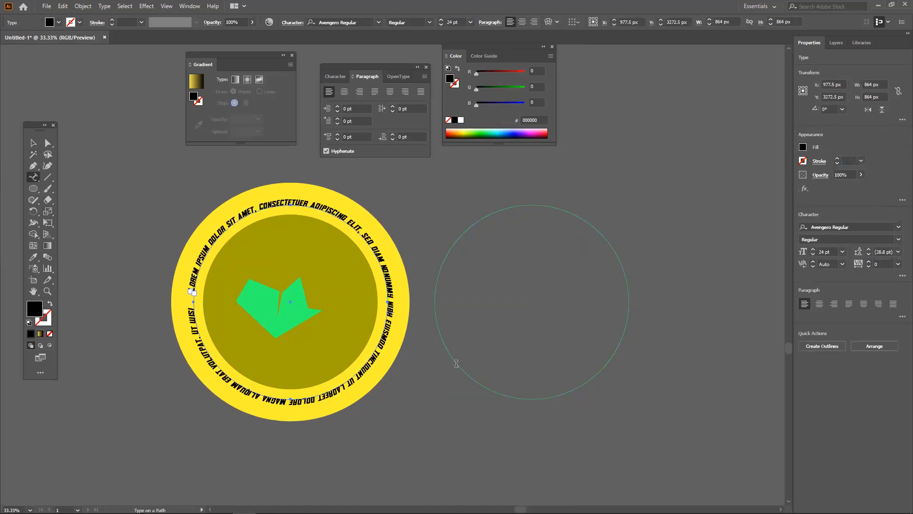
Try path text on the duplicate circle starting from its lower left, then from its bottom, undoing each attempt.
left_click(453, 357)
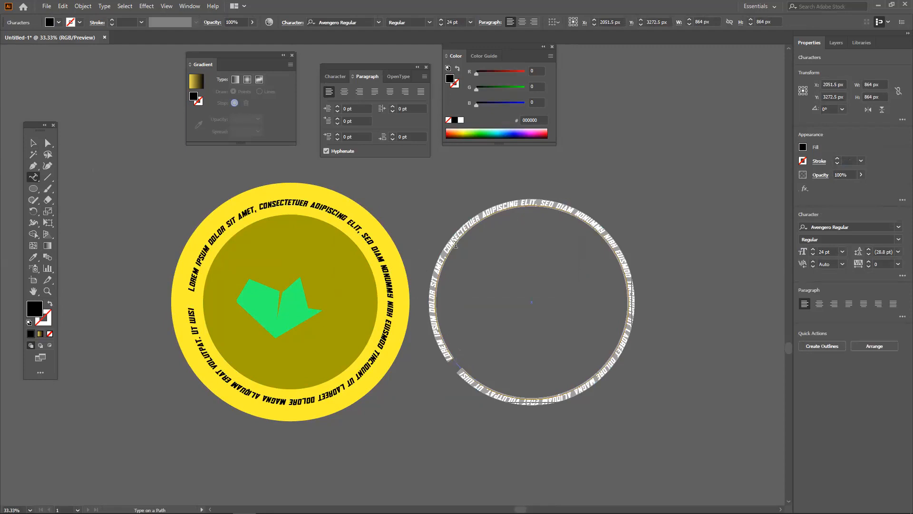
key("ctrl+z")
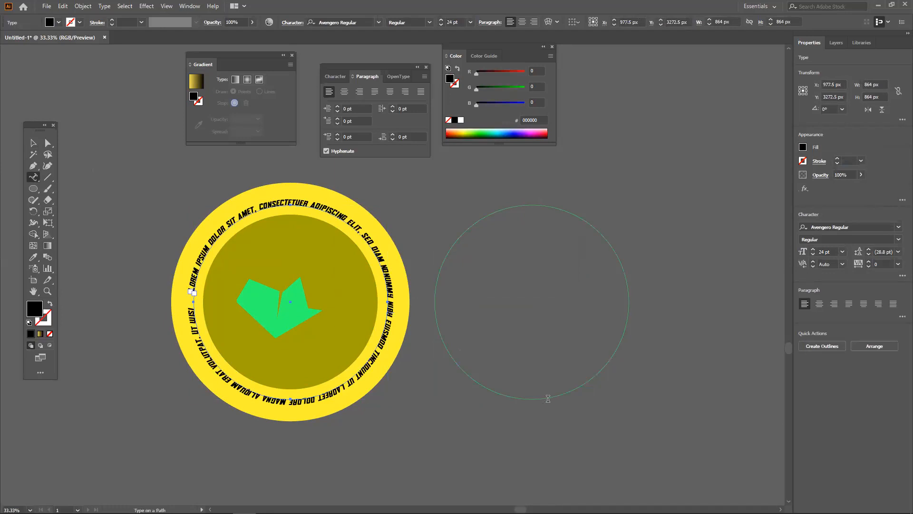
left_click(548, 399)
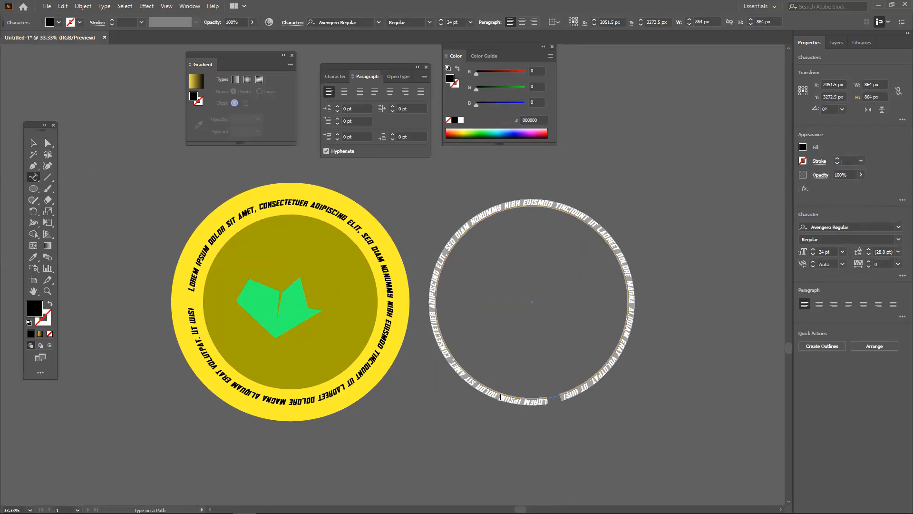
key("ctrl+z")
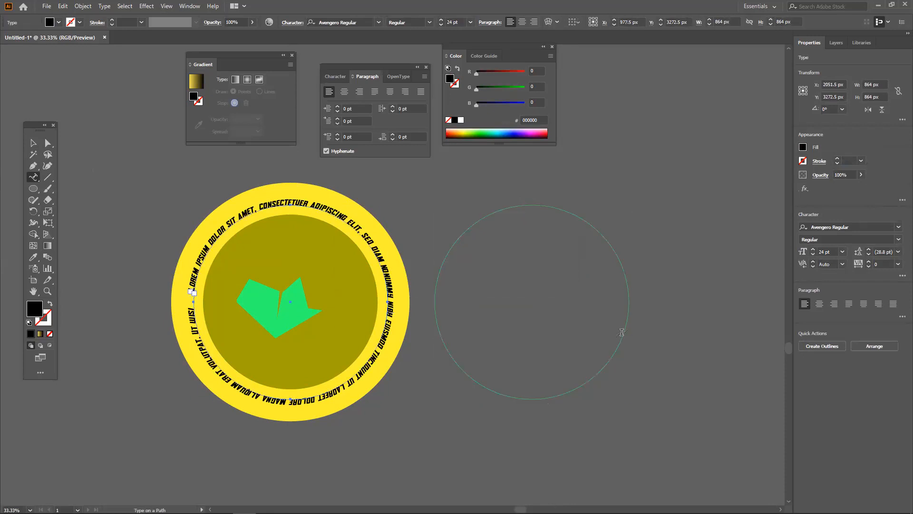
Try path text starting on the right side of the duplicate circle, switching between justified and left alignment, and undo it.
left_click(626, 324)
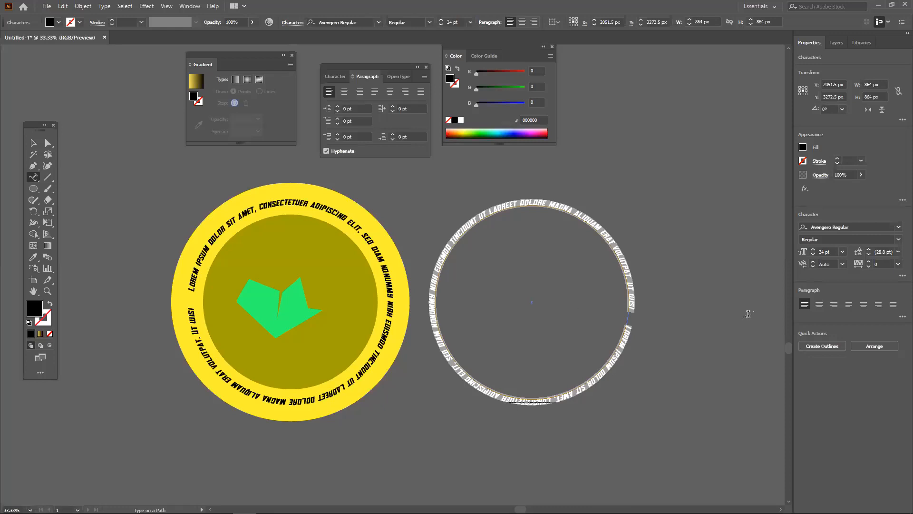
left_click(848, 305)
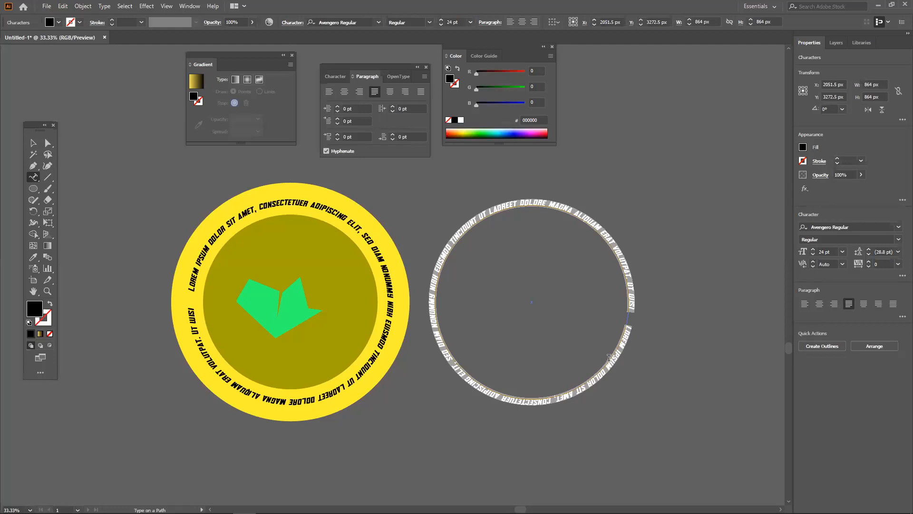
left_click(809, 307)
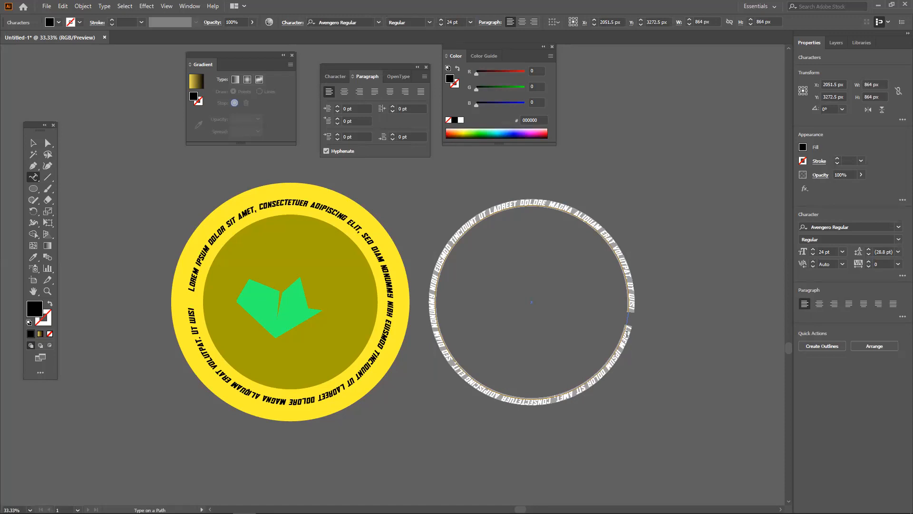
key("ctrl+shift+j")
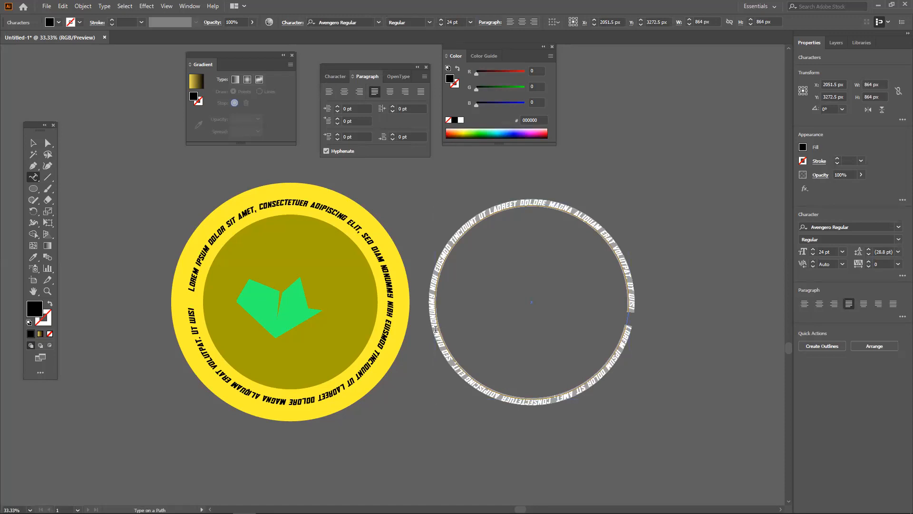
key("ctrl+shift+l")
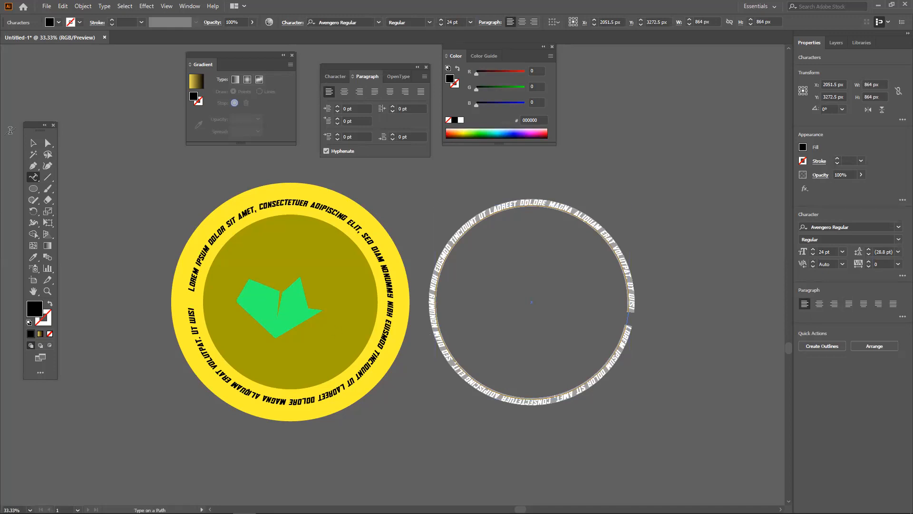
left_click(32, 144)
key("ctrl+z")
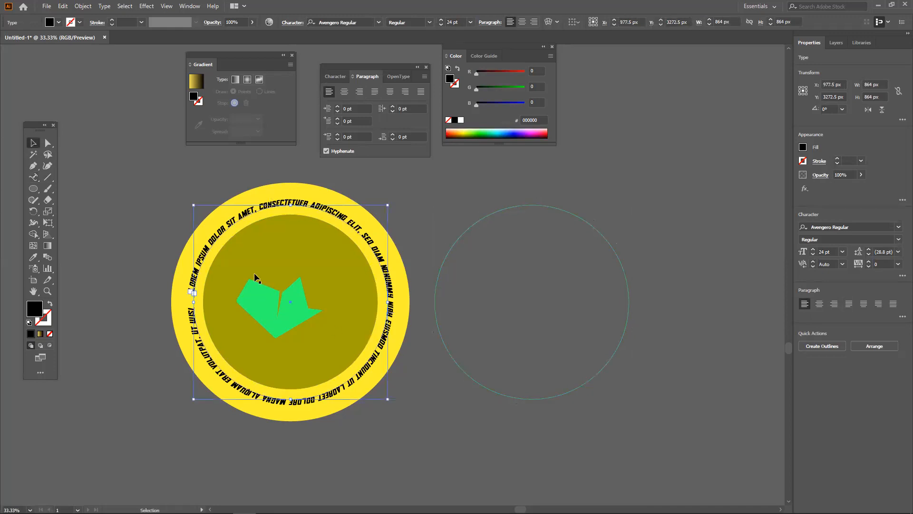
Try path text starting on the left side of the duplicate circle, and undo it.
left_click(34, 176)
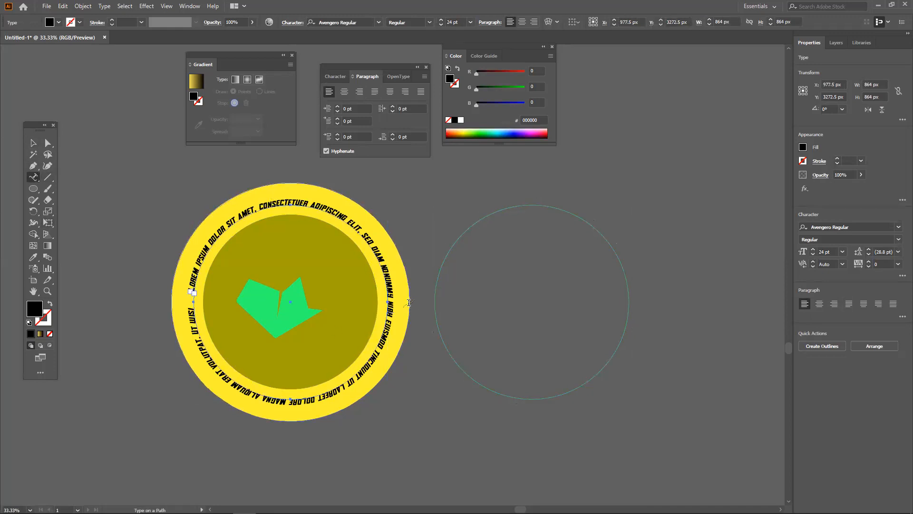
left_click(436, 315)
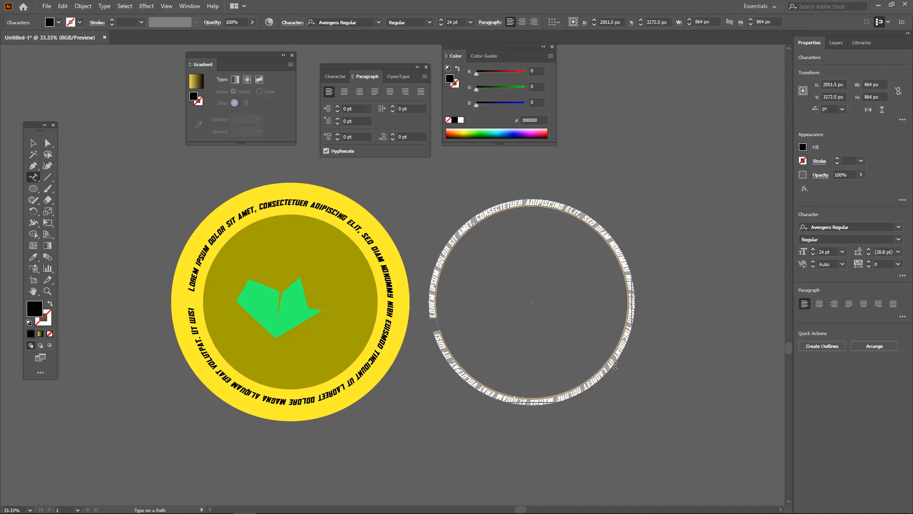
mouse_move(436, 323)
left_mouse_down()
mouse_move(419, 337)
mouse_move(434, 303)
mouse_move(443, 339)
left_mouse_up()
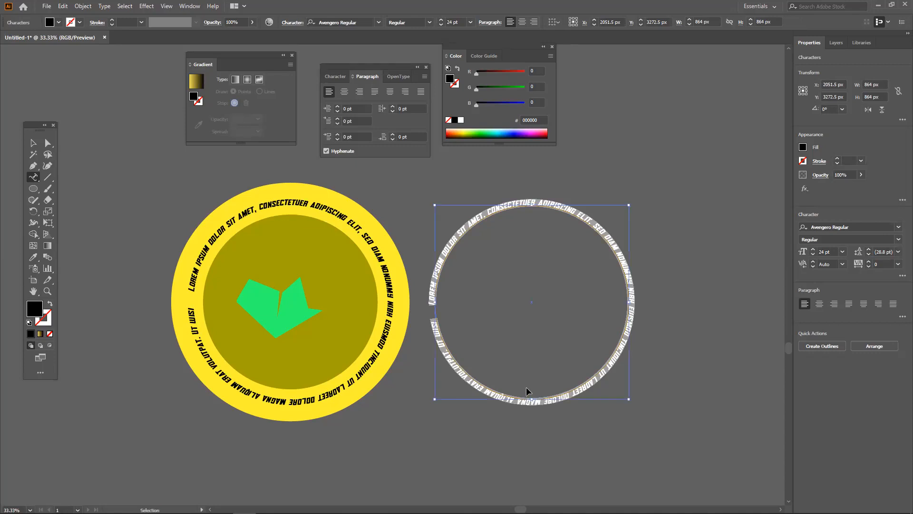
key("ctrl+z")
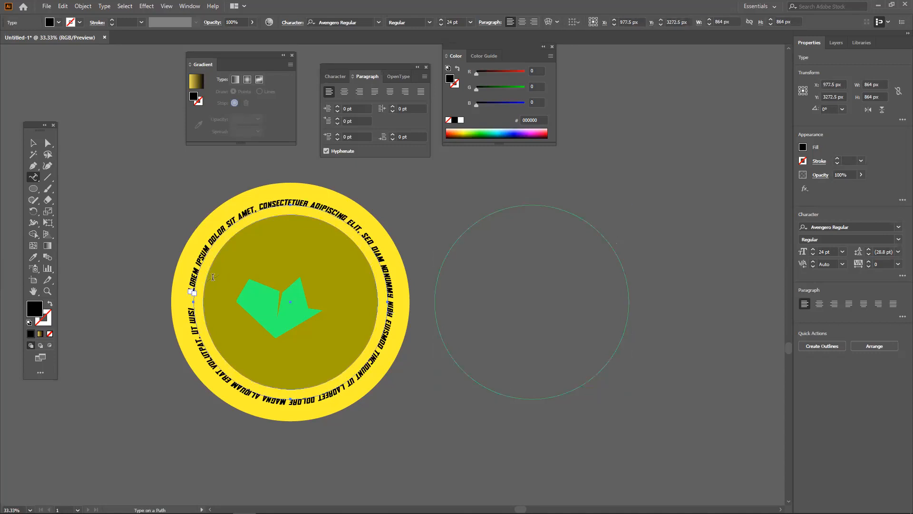
Delete the lower half of the coin's circular text, from "nibh euismod" through "ut wisi".
left_click(33, 143)
left_click(111, 205)
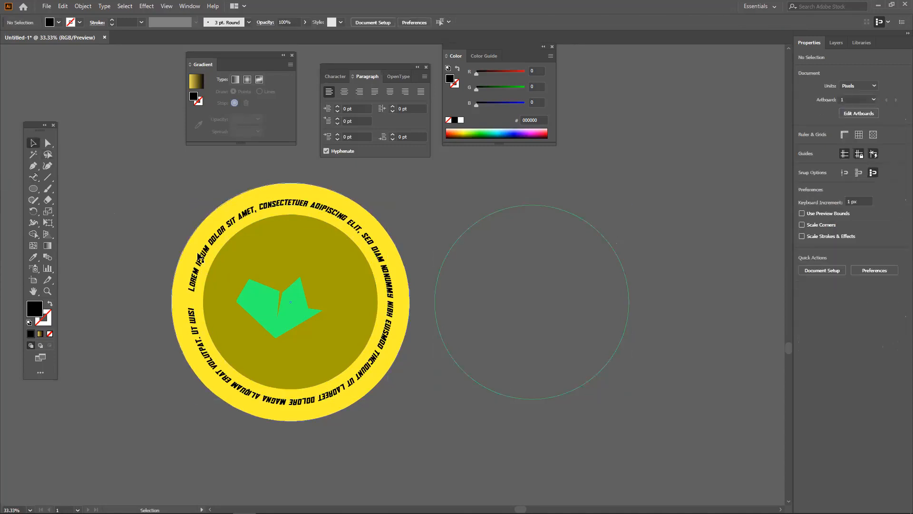
left_click(202, 267)
left_click(34, 177)
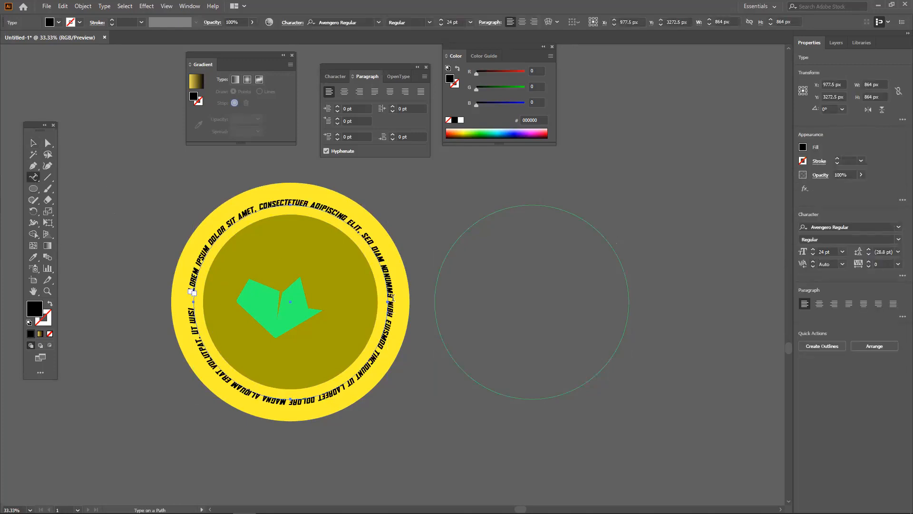
left_click_drag(389, 296, 358, 377)
left_click_drag(298, 387, 174, 303)
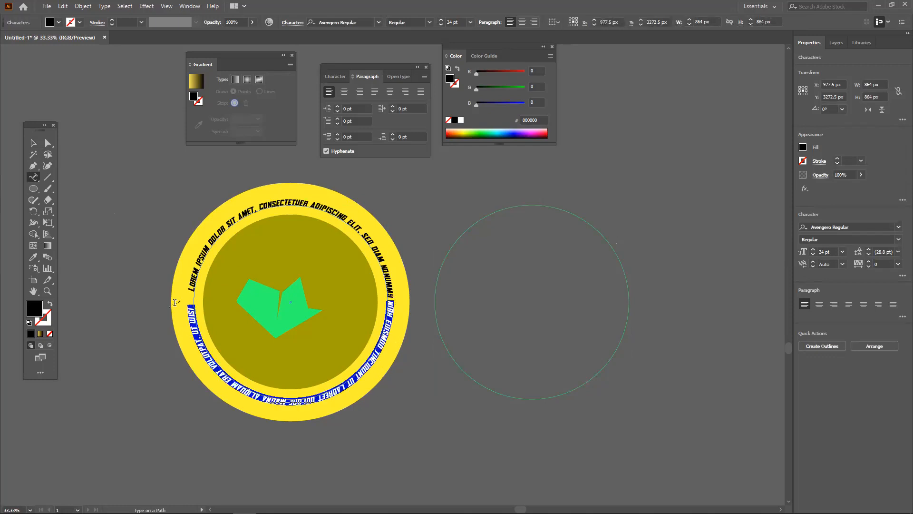
key("BackSpace")
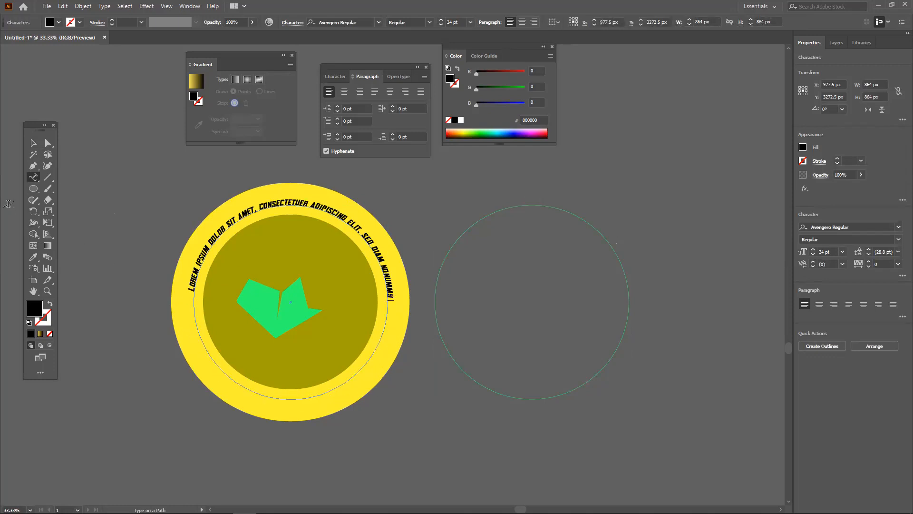
key("Escape")
Show the rulers and place a horizontal guide through the coin's centre.
key("ctrl+r")
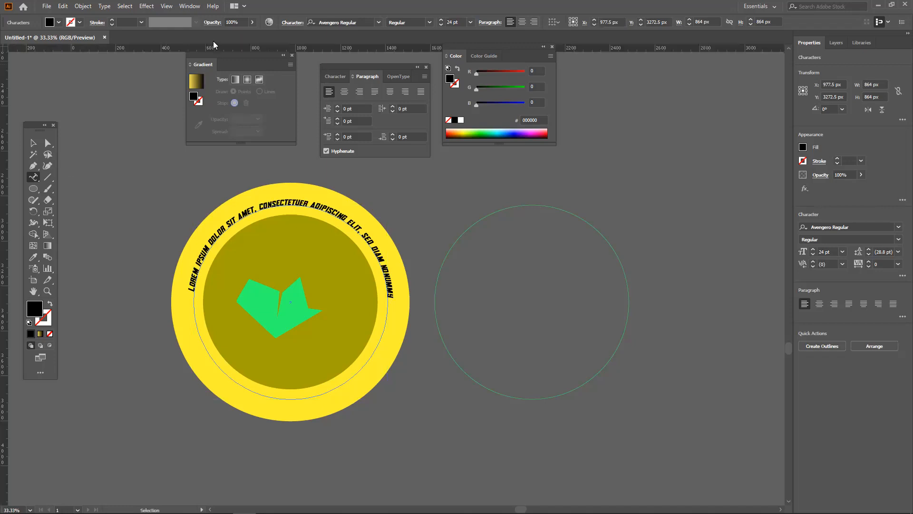
left_click_drag(208, 54, 197, 302)
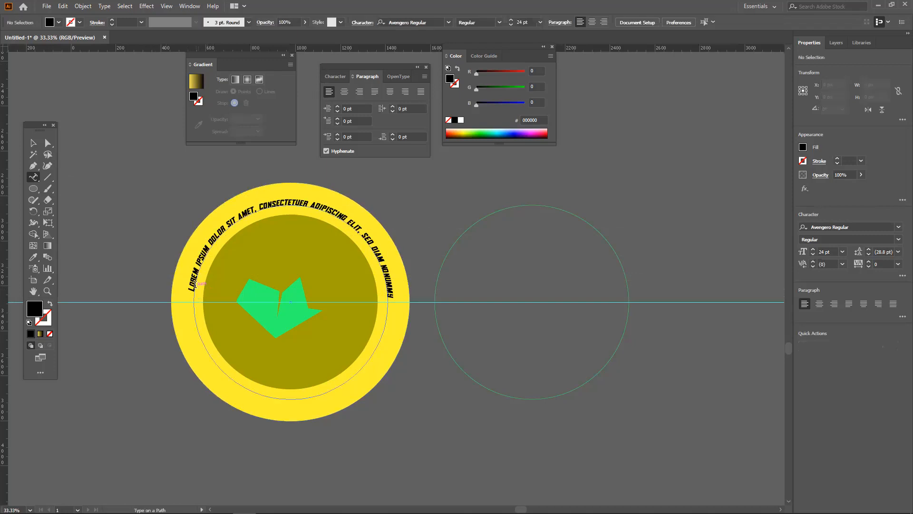
left_click(192, 286)
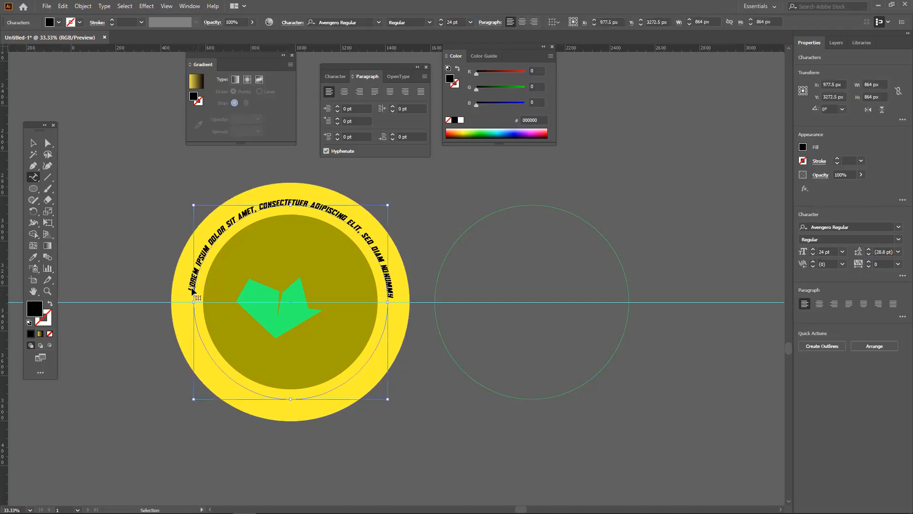
key("ctrl+a")
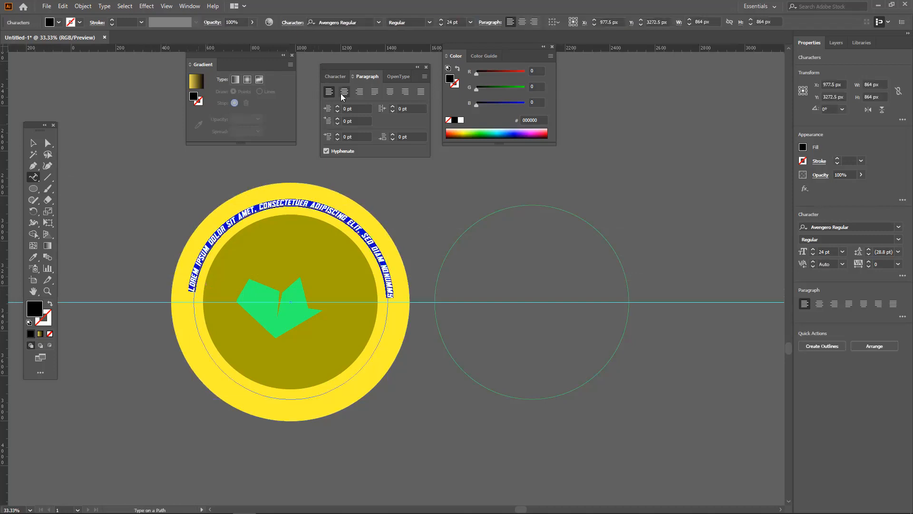
left_click(39, 146)
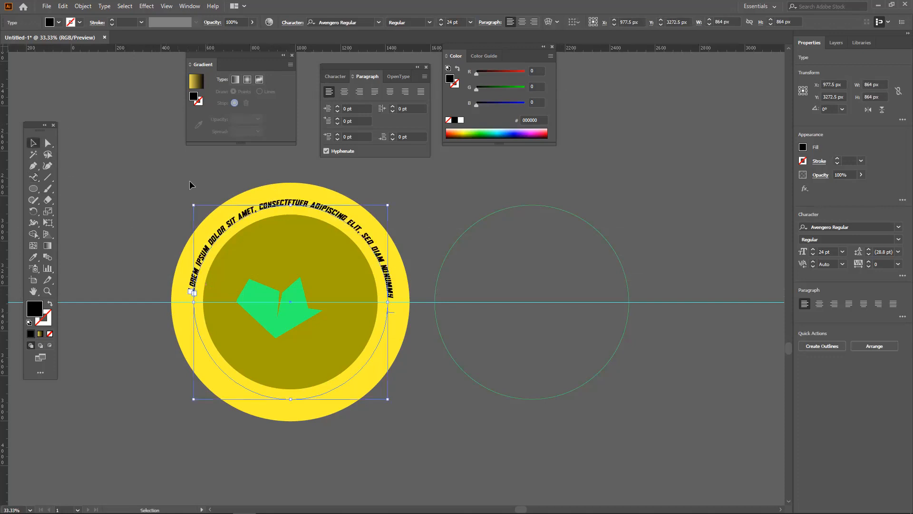
left_click(141, 272)
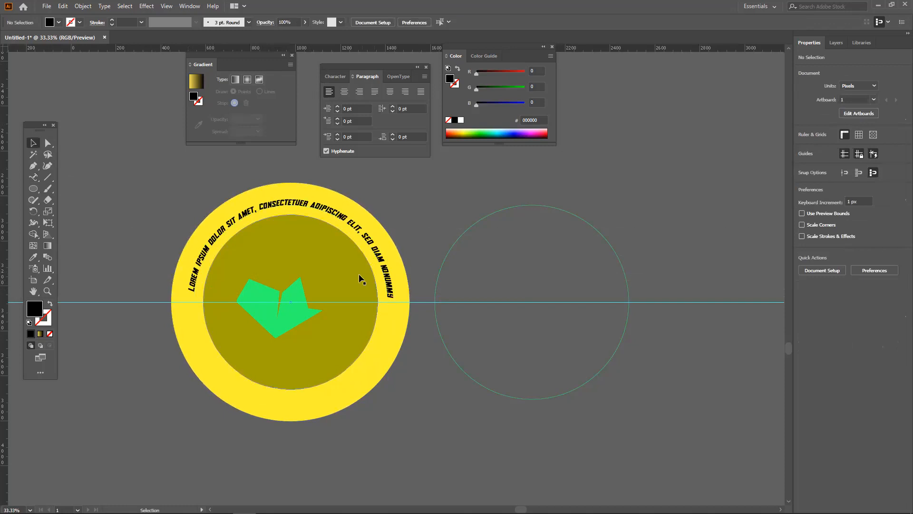
Shorten the coin's curved text by deleting everything after "elit".
left_click(33, 179)
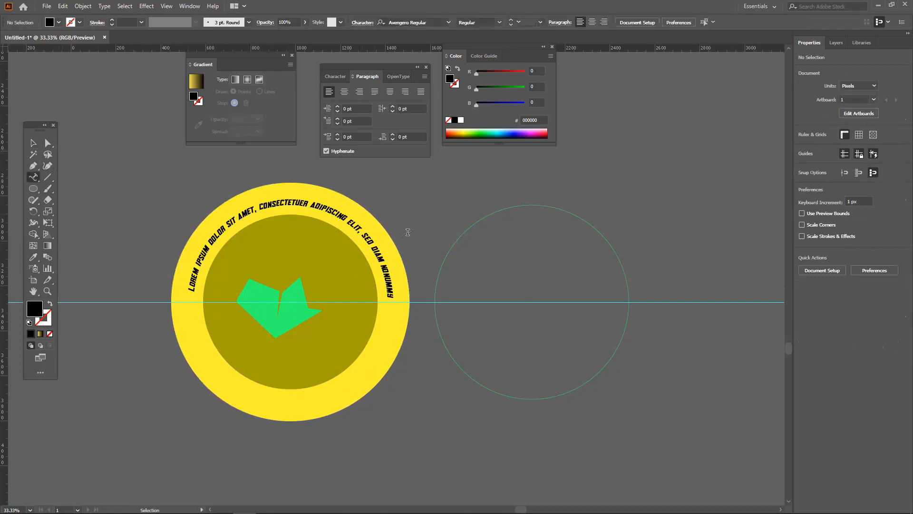
left_click_drag(357, 233, 412, 309)
key("BackSpace")
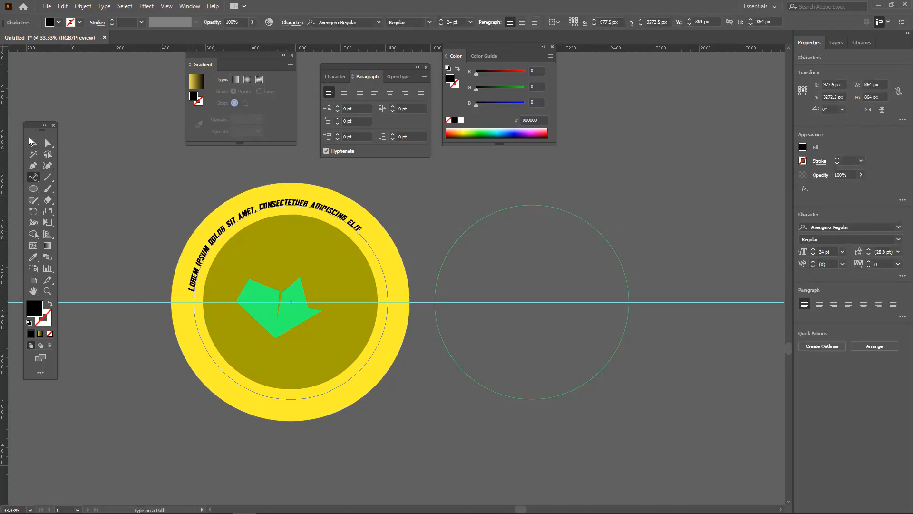
Select all the remaining coin text, preview larger font sizes on it, and choose 24 pt.
left_click(291, 187)
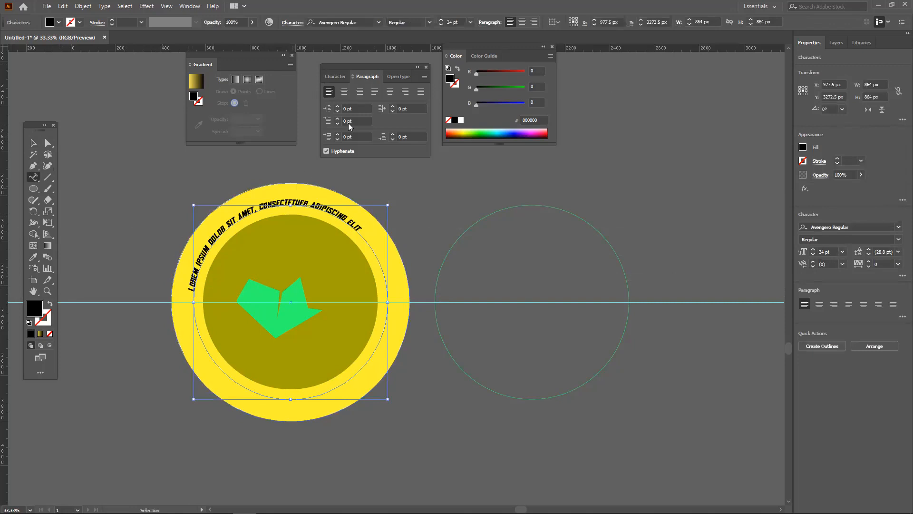
key("ctrl+a")
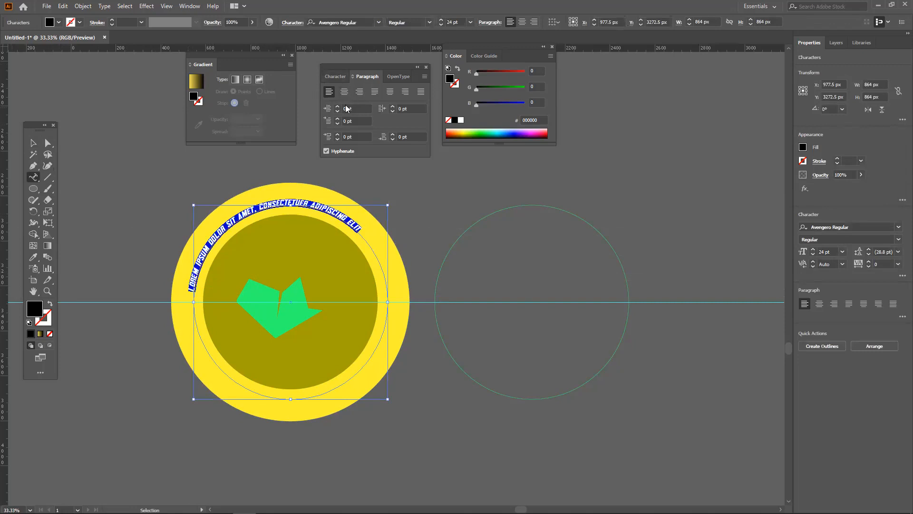
left_click(337, 77)
left_click(367, 119)
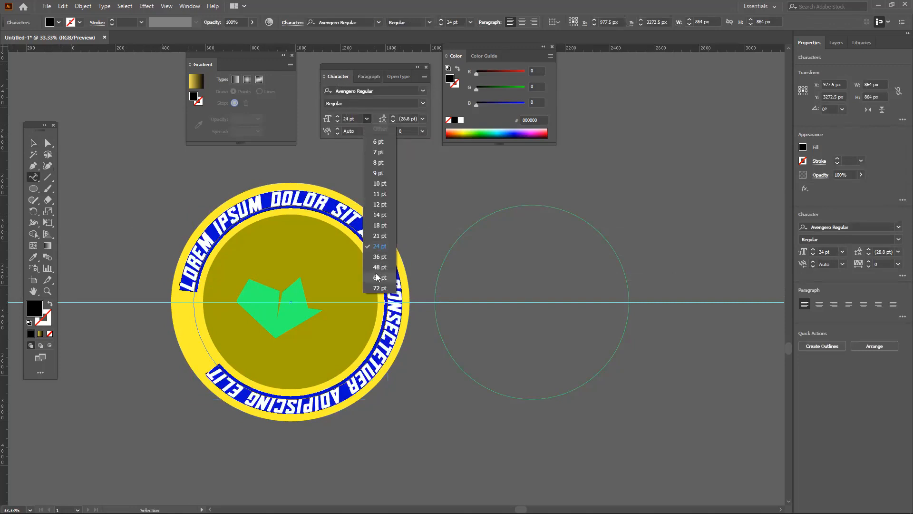
left_click(379, 245)
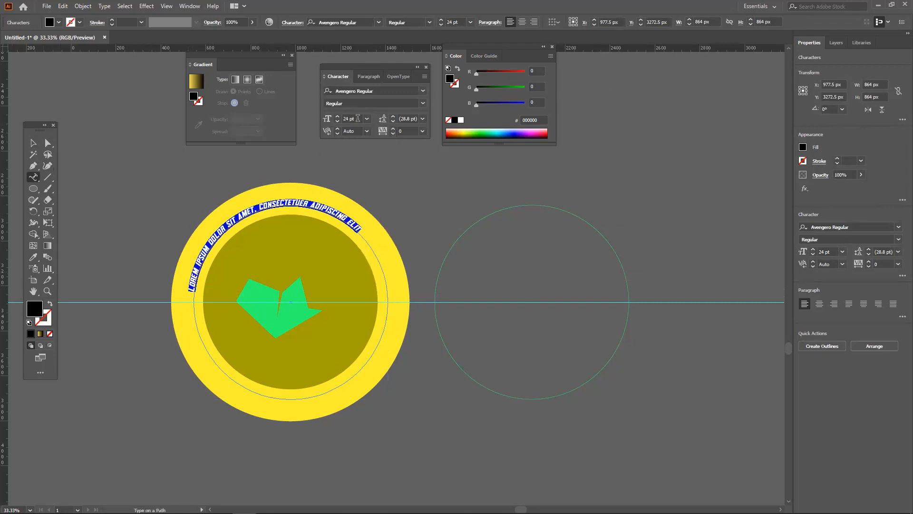
Set the font size of the coin's curved text to 30 pt.
double_click(358, 119)
type("30")
key("Return")
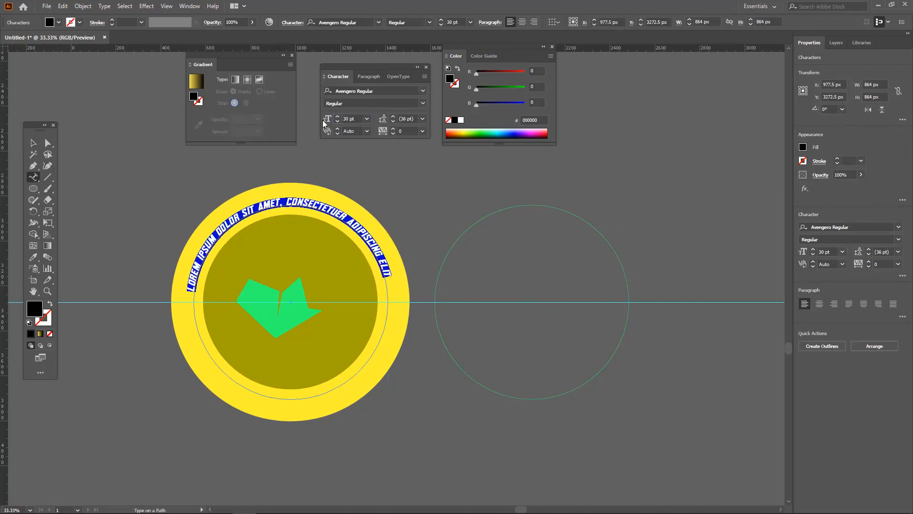
Rotate the curved text about 3° clockwise around the coin so both ends sit evenly above the horizontal guide, and deselect it.
left_click(33, 142)
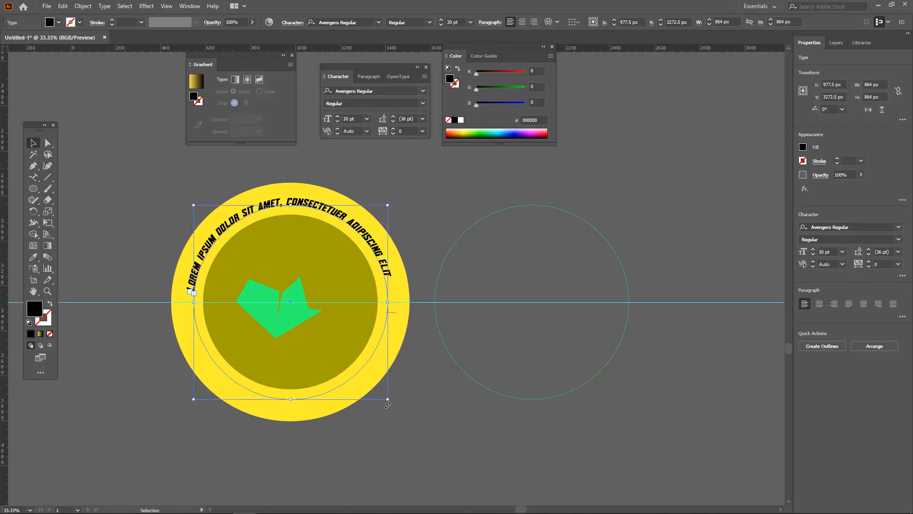
mouse_move(390, 404)
left_mouse_down()
mouse_move(374, 412)
mouse_move(389, 410)
left_mouse_up()
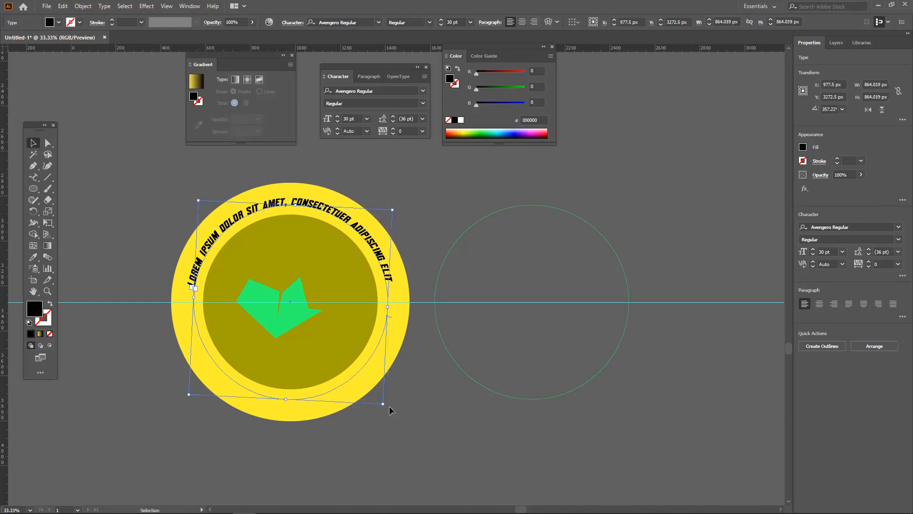
left_click(387, 407)
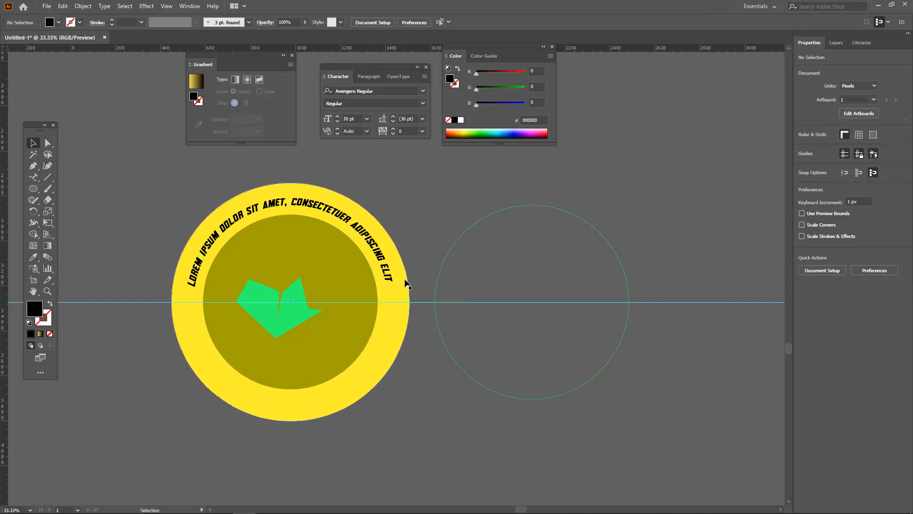
scroll(406, 282, "down", 1)
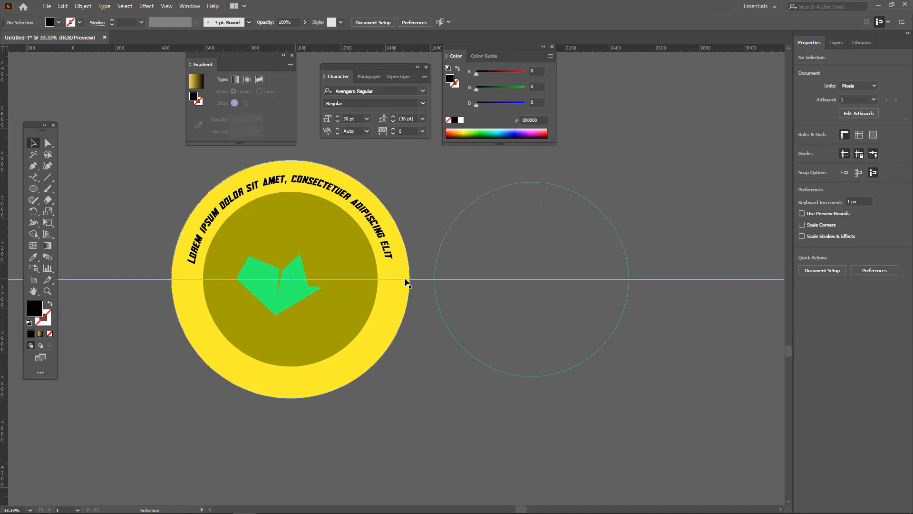
left_click(201, 227)
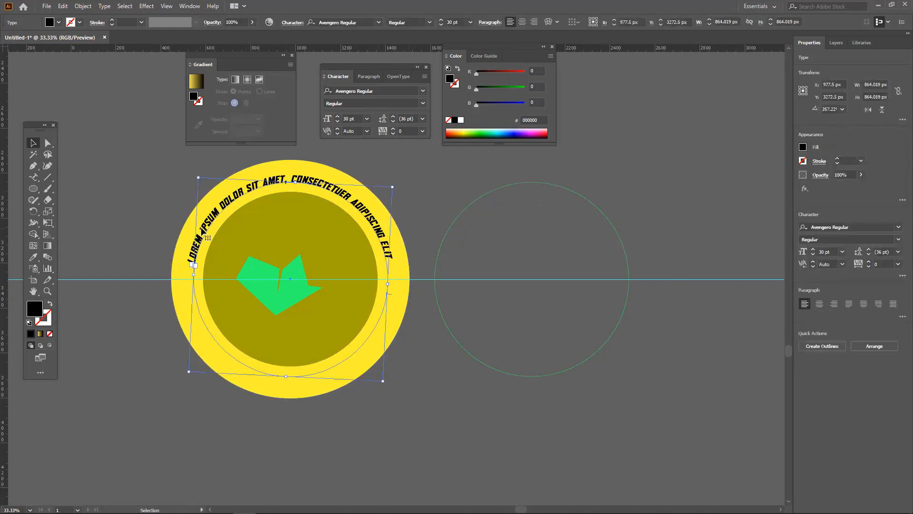
left_click(116, 309)
left_click(35, 183)
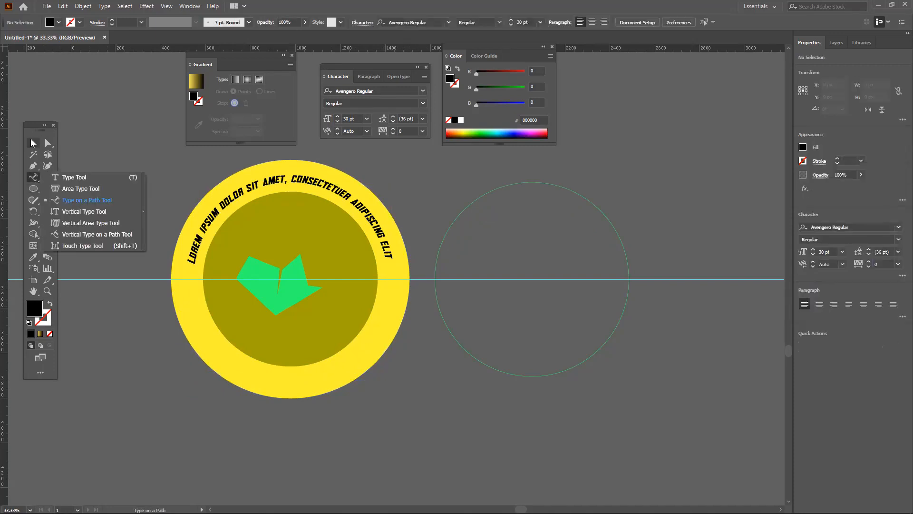
key("v")
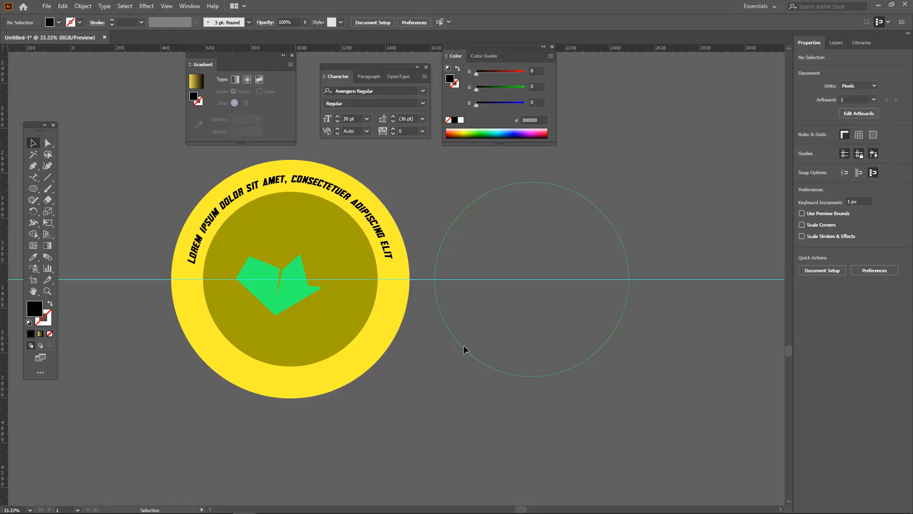
Move the unfilled green-outlined circle down and slightly away from the badge into empty space, to about X 2158.5 px, Y 3814.5 px.
left_click_drag(450, 363, 450, 362)
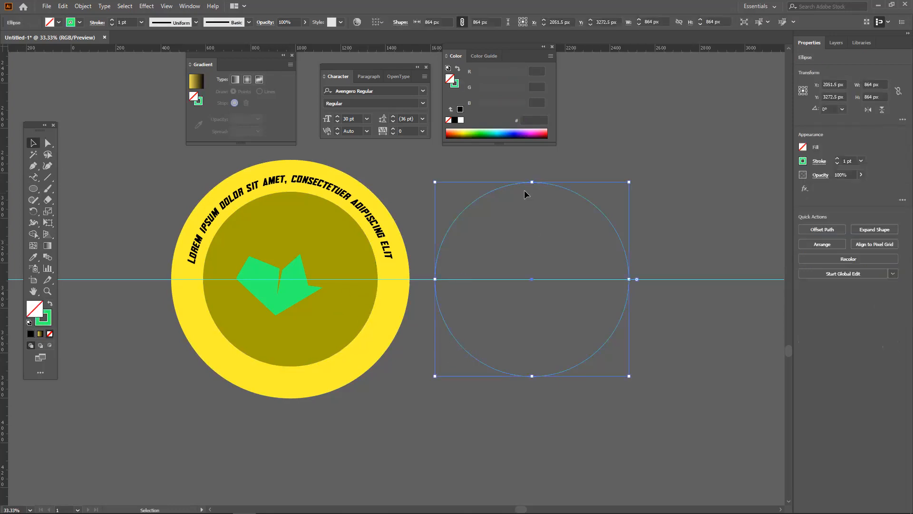
left_click_drag(599, 212, 624, 310)
scroll(626, 310, "down", 3)
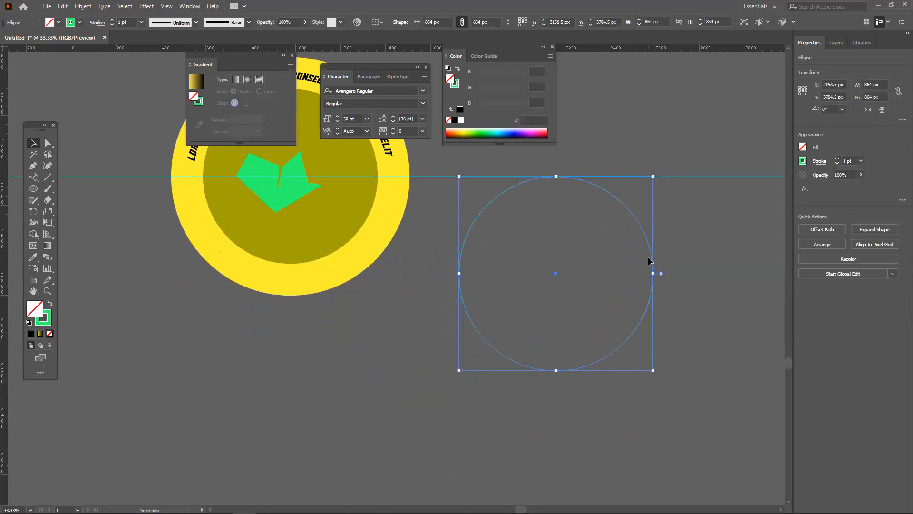
left_click_drag(652, 279, 653, 304)
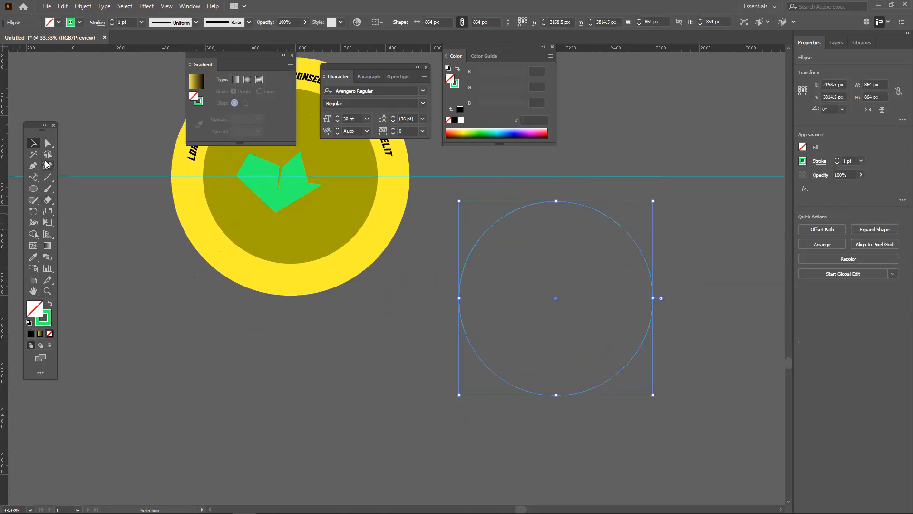
Draw a rectangle of about 1019 × 504 px over the upper part of the circle and give it the green fill without a stroke.
left_click(49, 177)
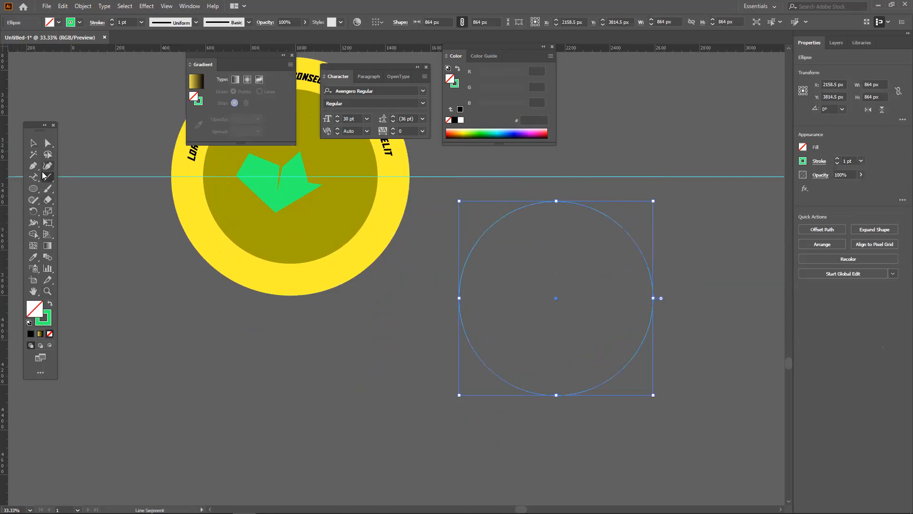
left_click_drag(47, 176, 62, 187)
mouse_move(445, 196)
left_mouse_down()
mouse_move(676, 319)
mouse_move(674, 310)
left_mouse_up()
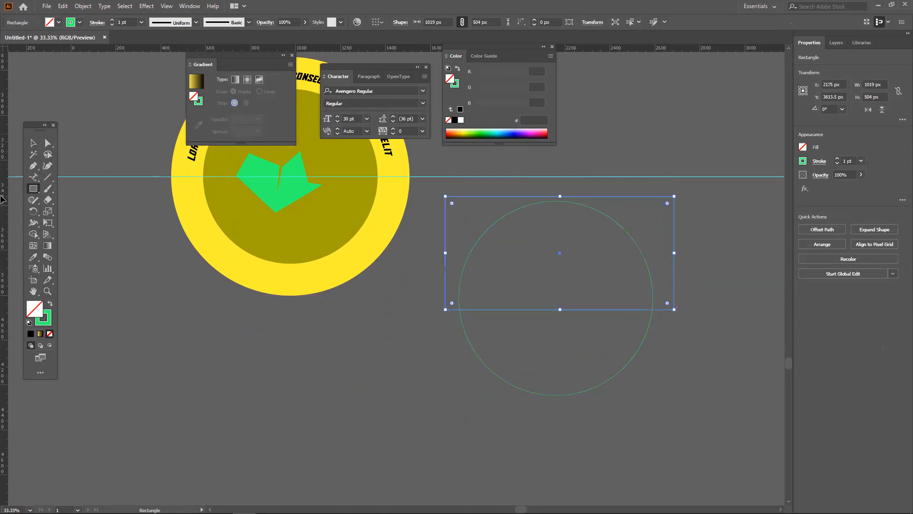
left_click(33, 143)
left_click(418, 362)
Divide the overlapping circle and rectangle with Pathfinder, and ungroup the resulting pieces.
left_click_drag(425, 354, 511, 273)
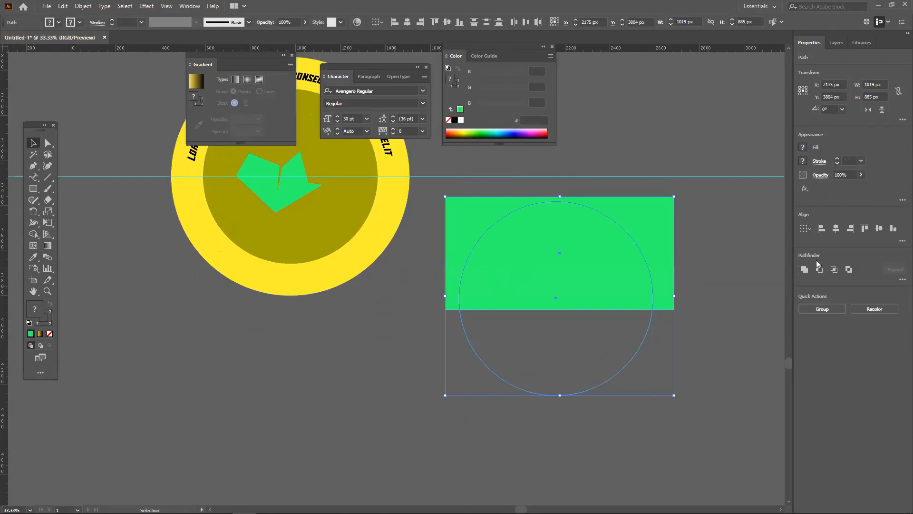
left_click(902, 280)
left_click(811, 330)
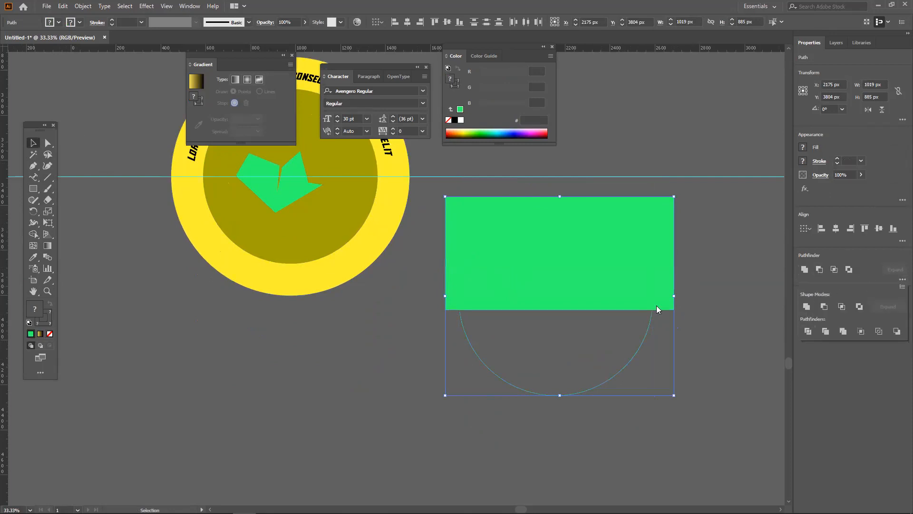
left_click(658, 314)
right_click(586, 272)
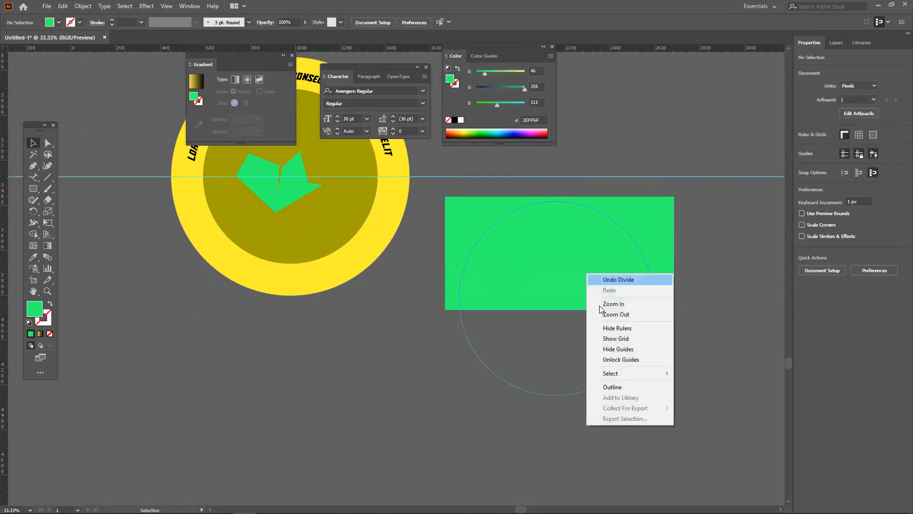
left_click(687, 327)
right_click(549, 265)
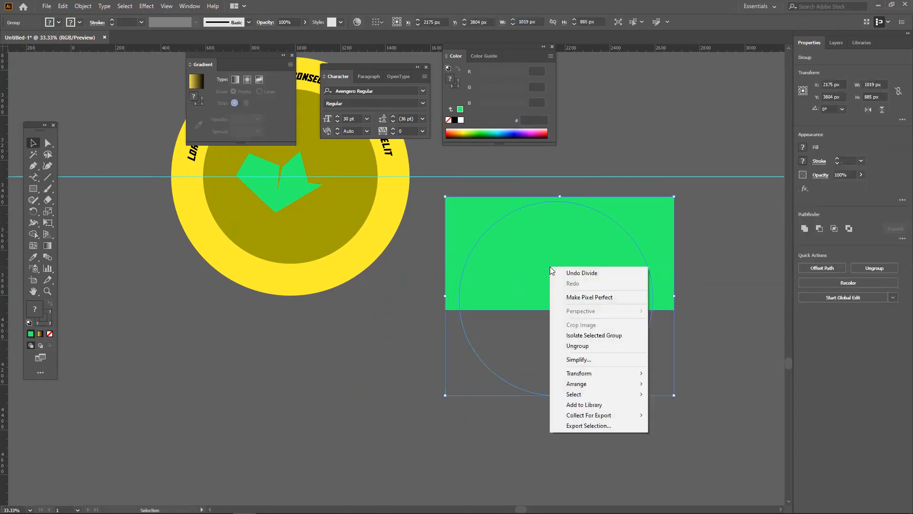
left_click(596, 346)
Delete the divided pieces covering the circle's upper part and move the remaining lower half slightly upward.
left_click(635, 267)
key("Delete")
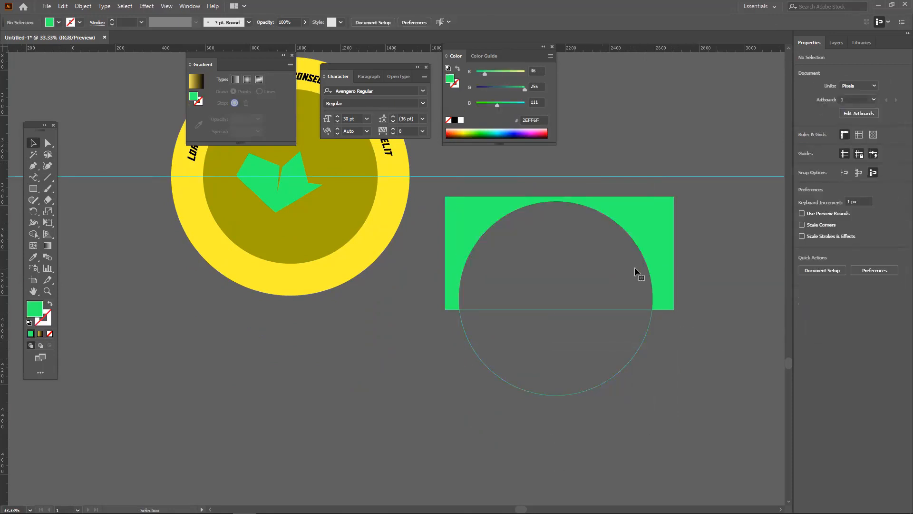
left_click(654, 267)
key("Delete")
left_click_drag(568, 313, 573, 283)
left_click(662, 331)
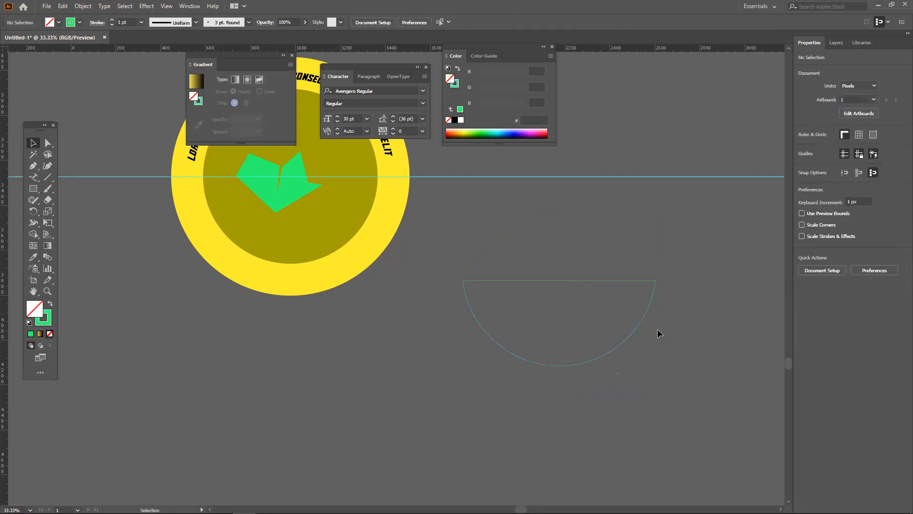
Try to select the half circle's straight edge, and undo the edits back to the undivided circle and rectangle.
left_click(577, 280)
left_click(633, 322)
left_click(550, 281)
key("ctrl+z")
key("ctrl+z")
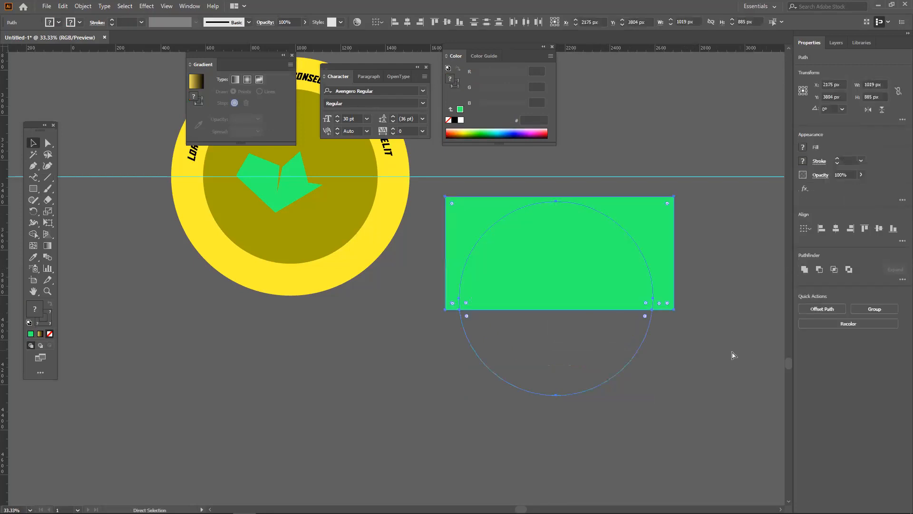
key("ctrl+z")
key("ctrl+z")
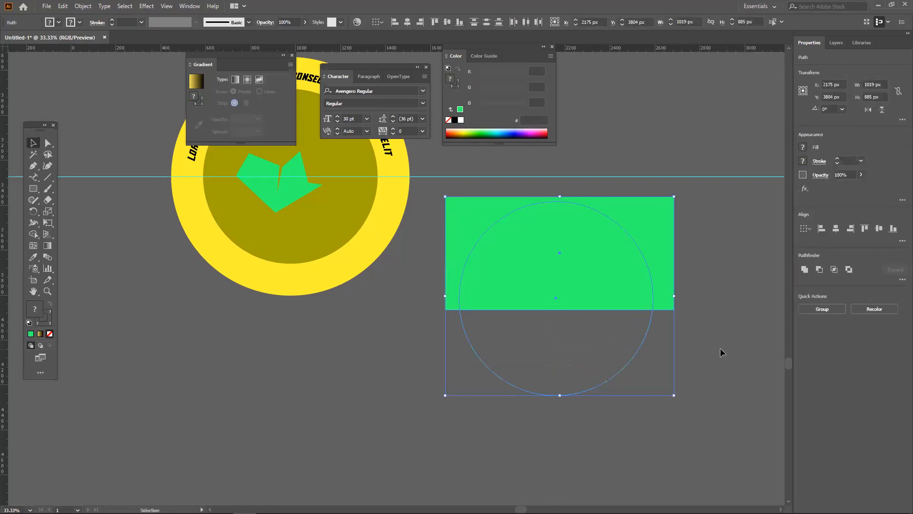
left_click(722, 351)
left_click_drag(467, 419, 467, 419)
left_click(723, 391)
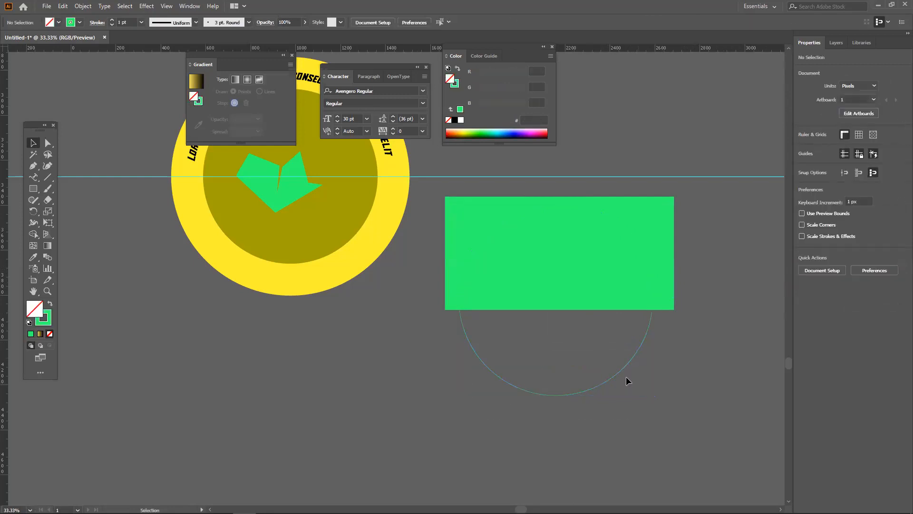
Expand the green-outlined circle into an outline shape.
left_click(621, 369)
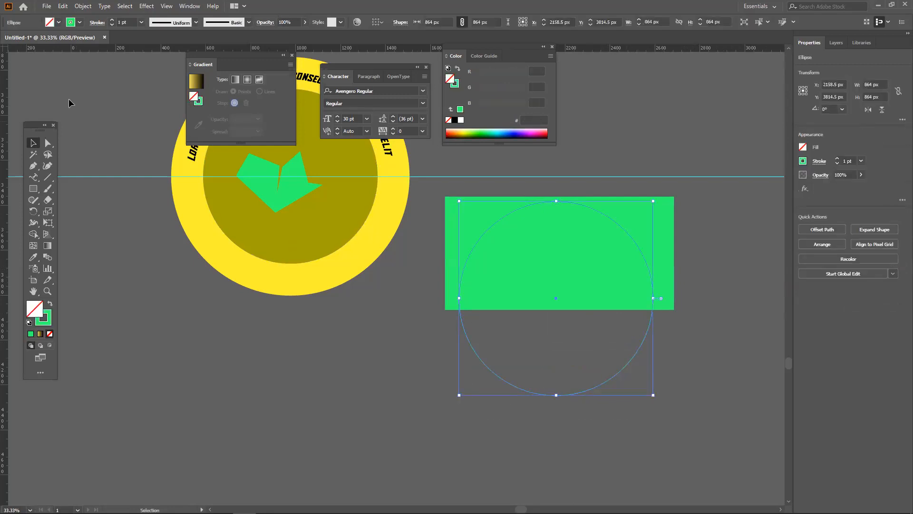
left_click(83, 6)
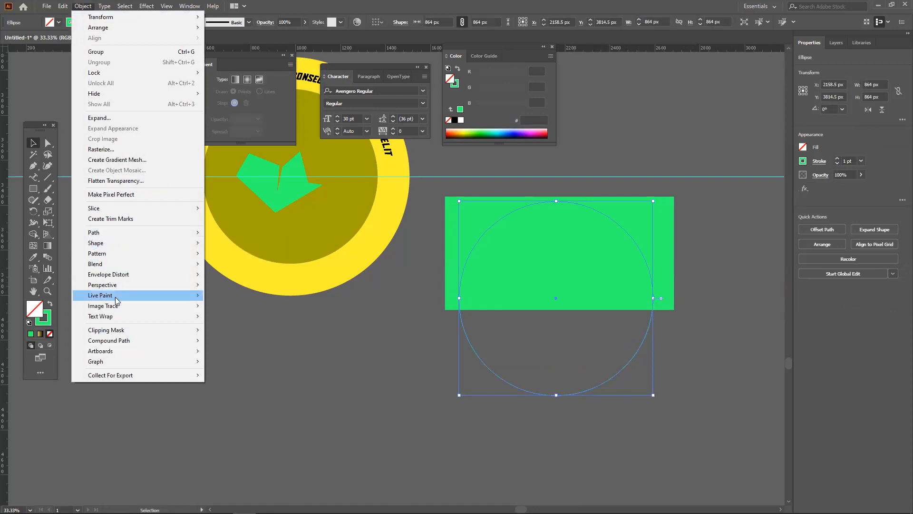
left_click(133, 118)
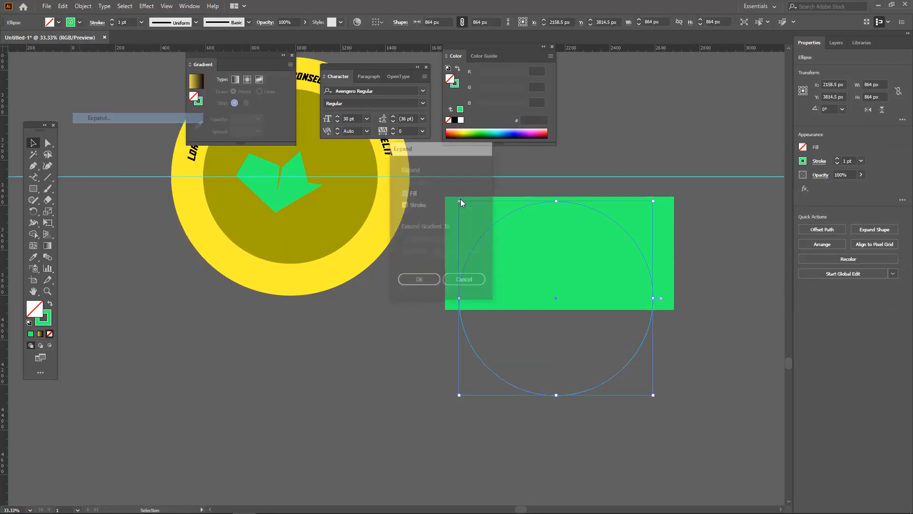
left_click(416, 278)
Remove the rectangle and the upper part of the circle outline with the Shape Builder, keeping only the lower arc.
left_click(585, 248, "shift")
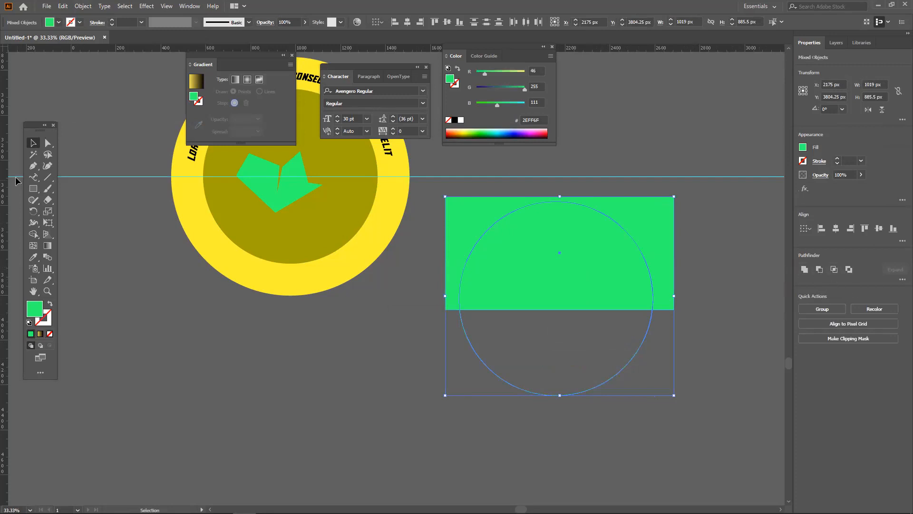
left_click(36, 235)
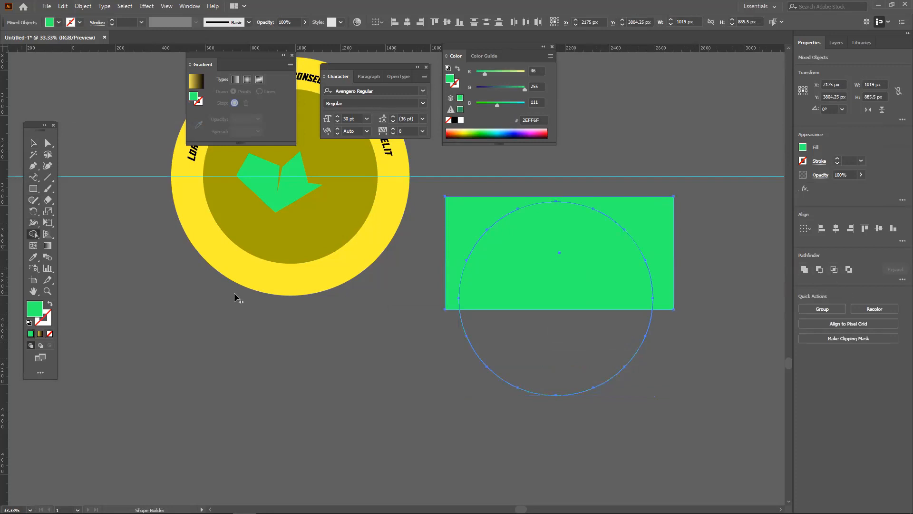
left_click_drag(423, 291, 521, 275)
key("v")
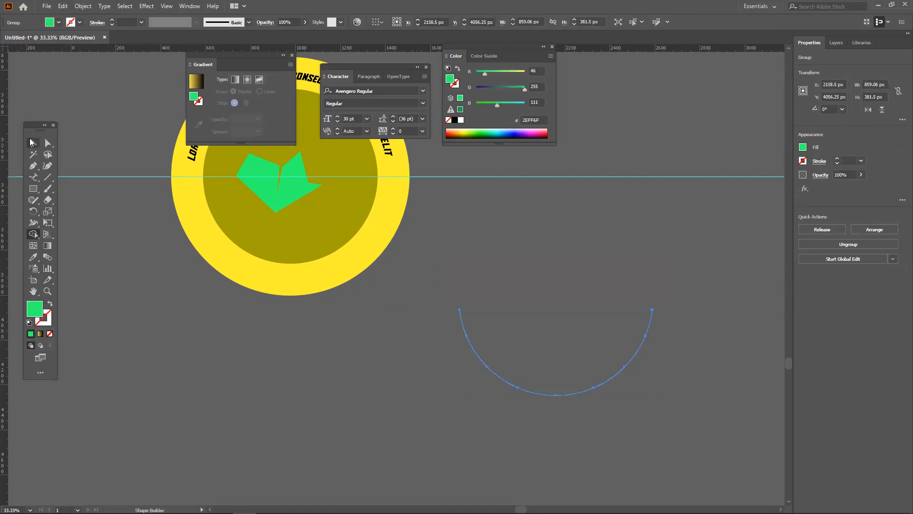
left_click(294, 313)
Try to start Type on a Path text on the lower arc, at its side and near its upper end.
left_click(34, 177)
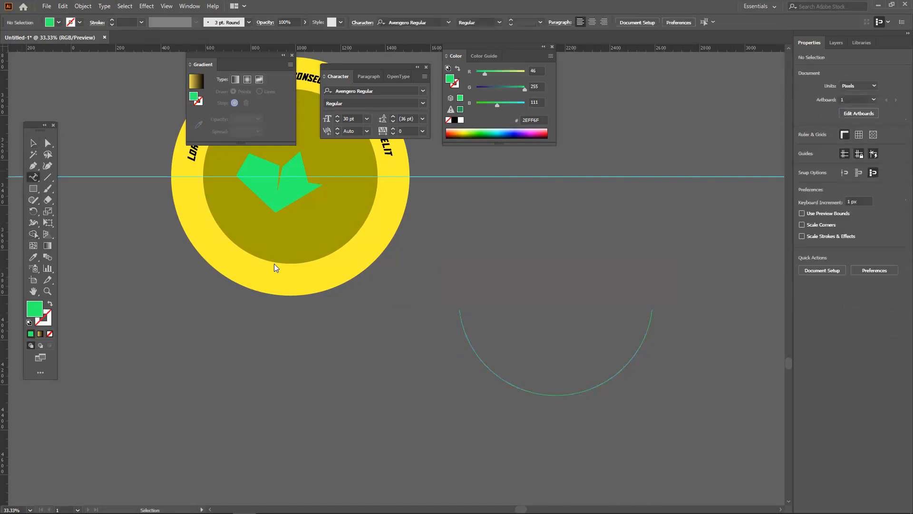
left_click(477, 352)
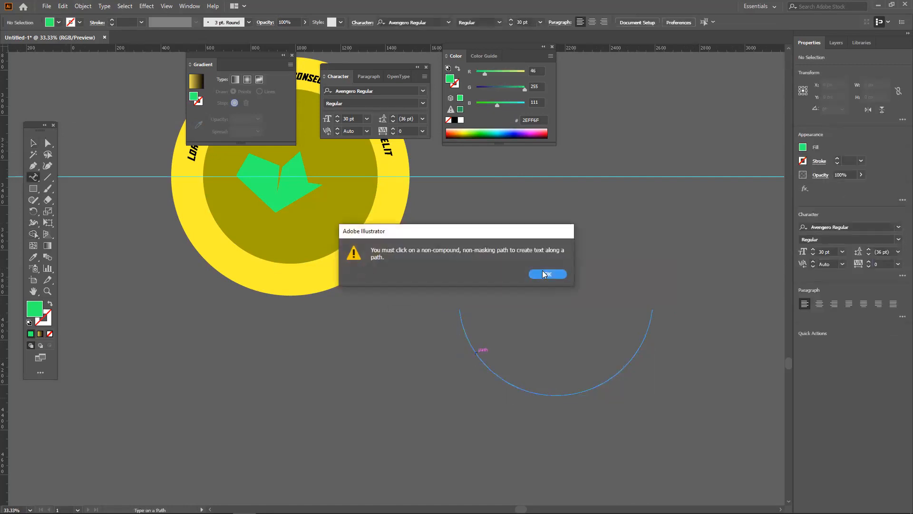
key("Return")
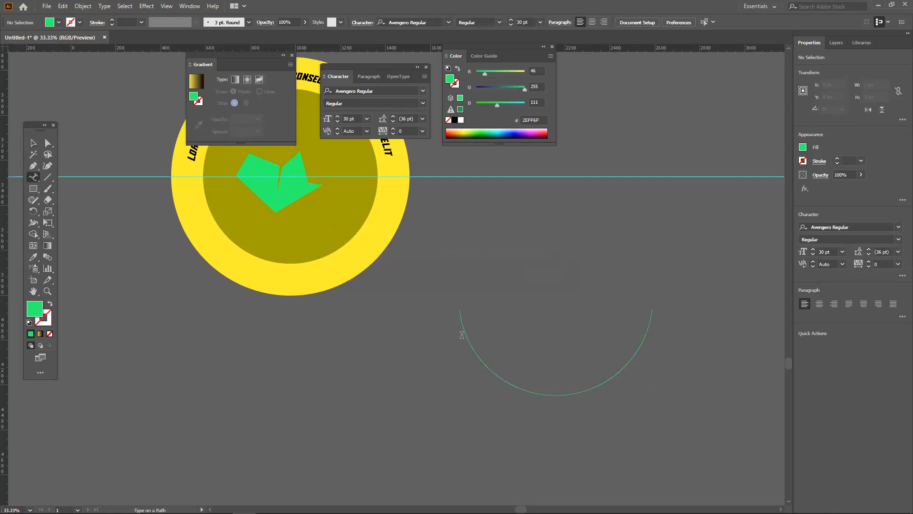
left_click(459, 315)
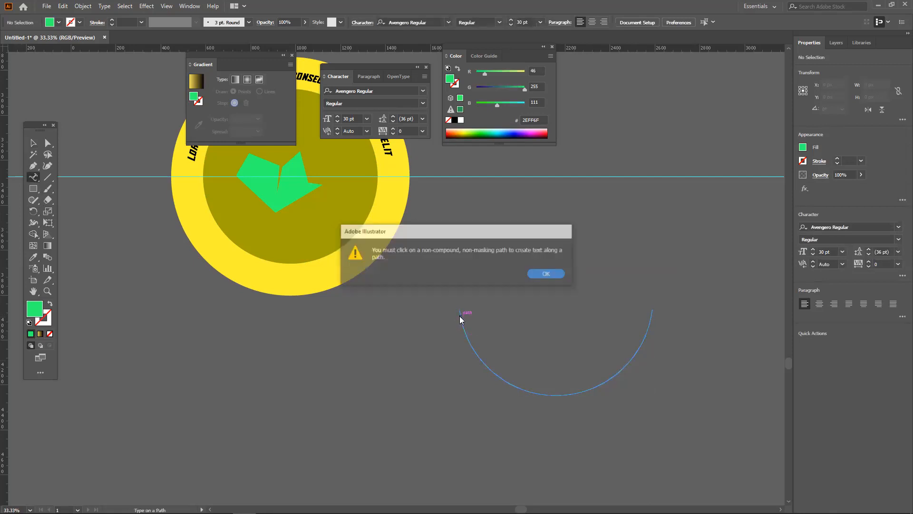
left_click(547, 274)
Move the arc to about X 2024.5 px, Y 4096.75 px and swap its fill and stroke to a 1 pt green stroke without fill.
left_click(50, 304)
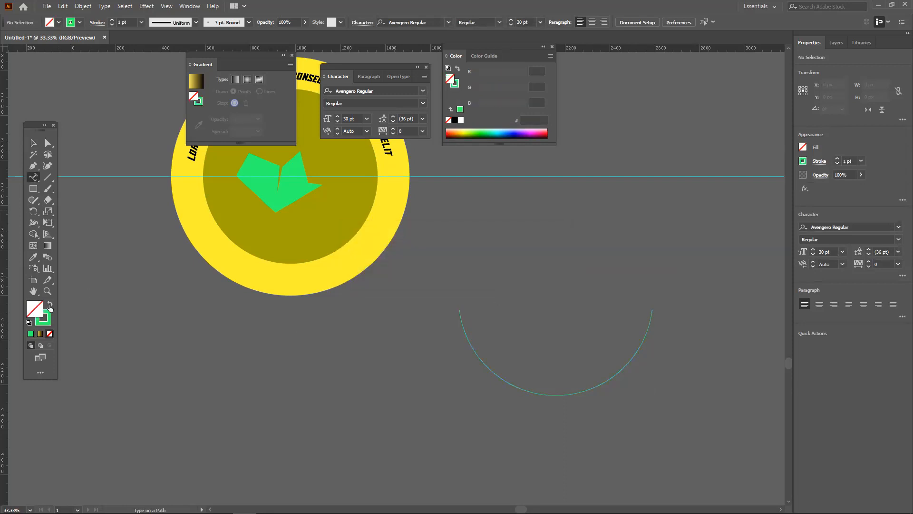
left_click(33, 143)
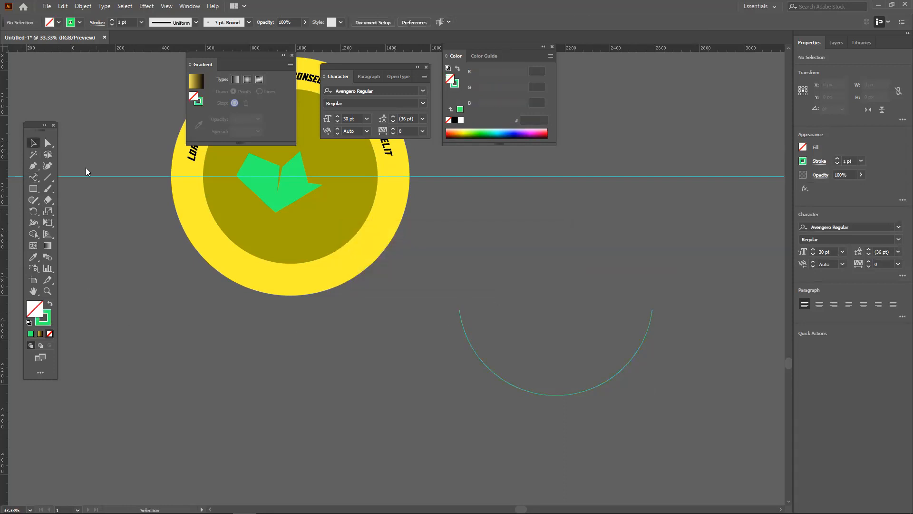
left_click(431, 336)
left_click(50, 305)
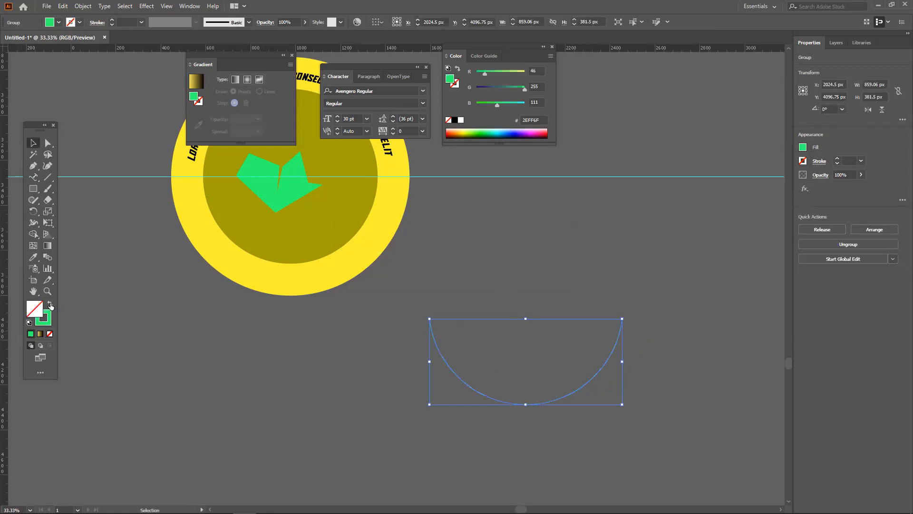
Try twice to start Type on a Path text near the upper end of the stroked arc.
left_click(33, 177)
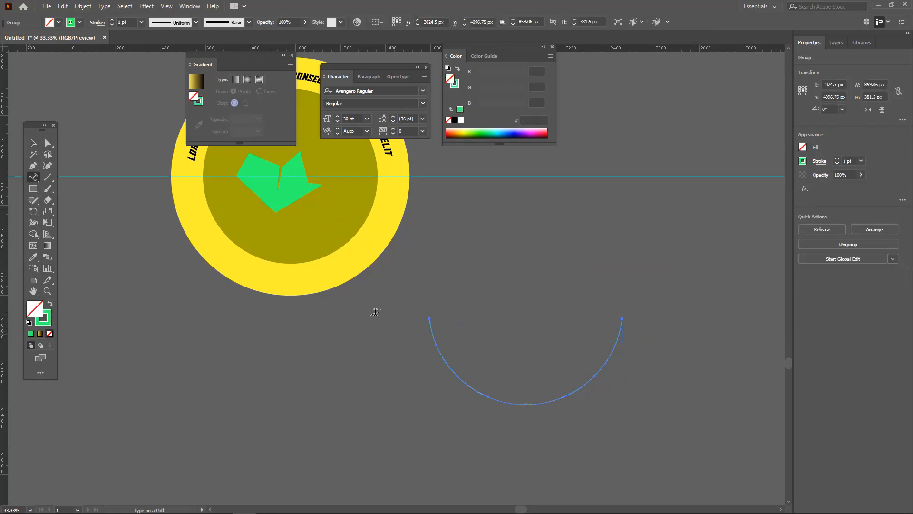
left_click(433, 332)
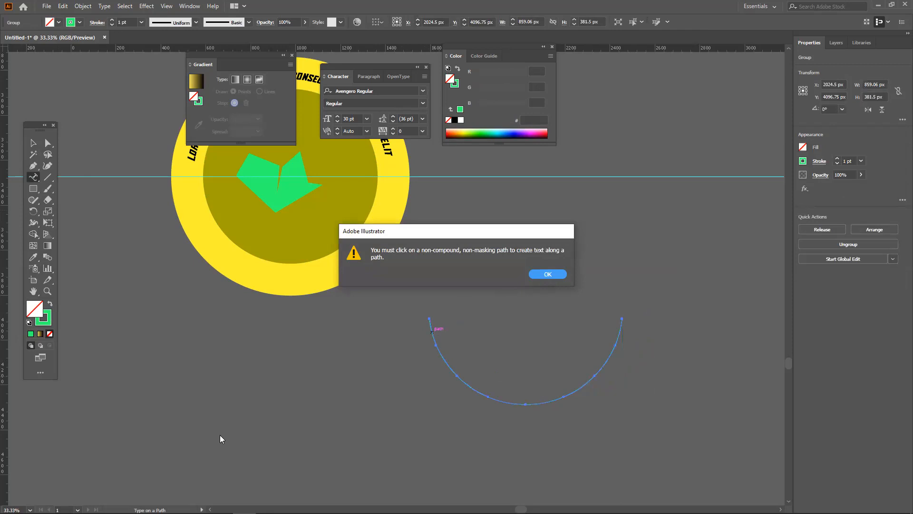
left_click(535, 276)
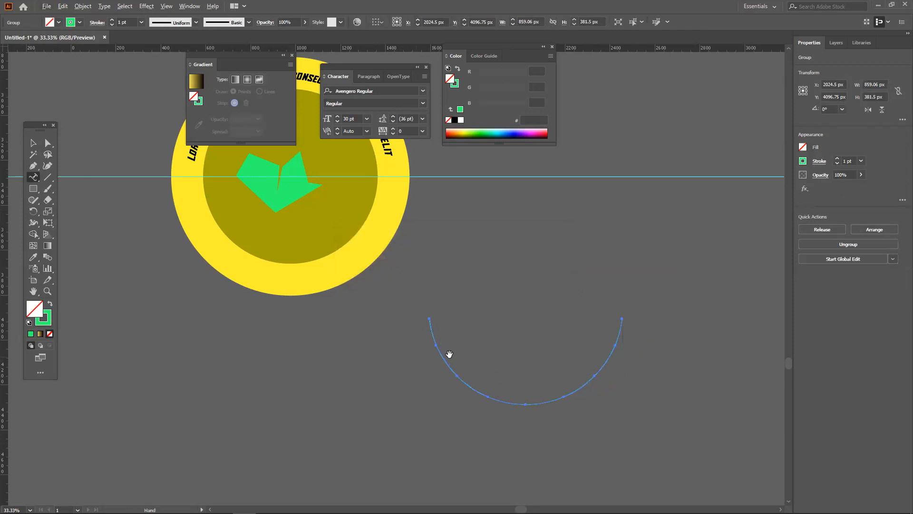
left_click_drag(449, 355, 299, 275)
scroll(299, 275, "up", 1)
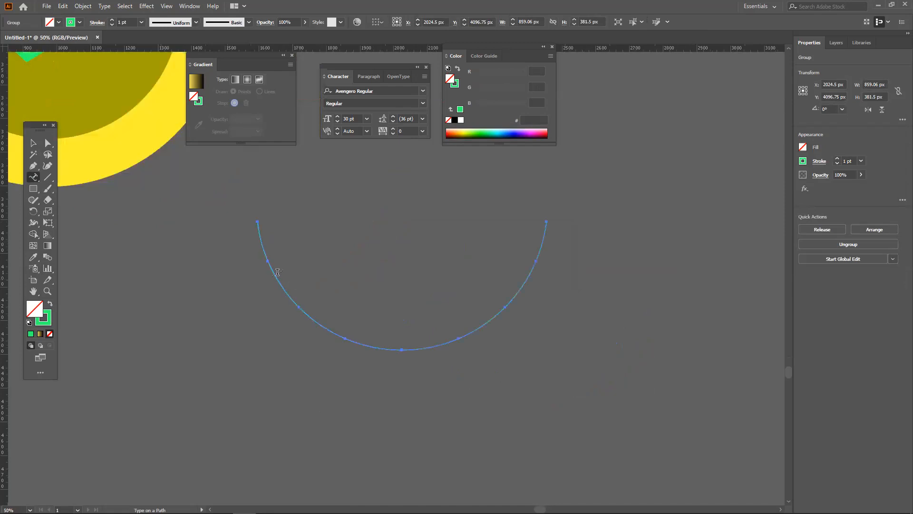
left_click(263, 231)
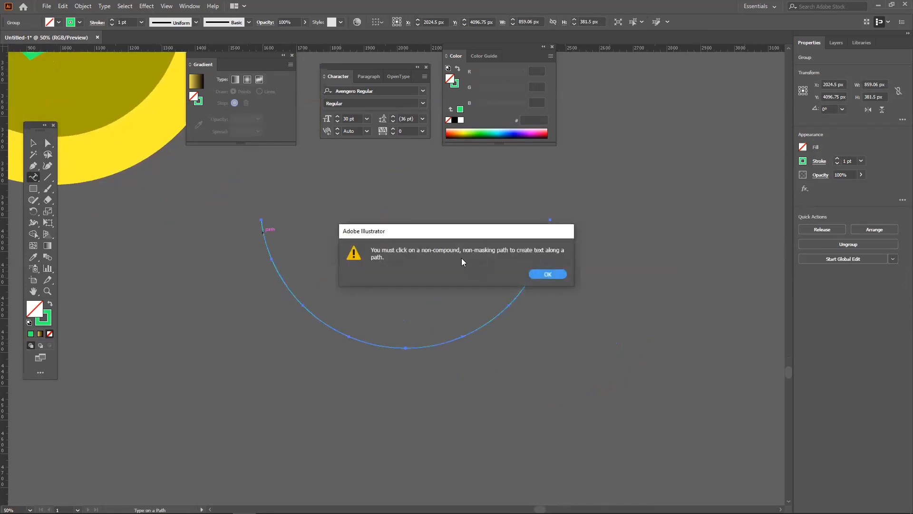
left_click(538, 275)
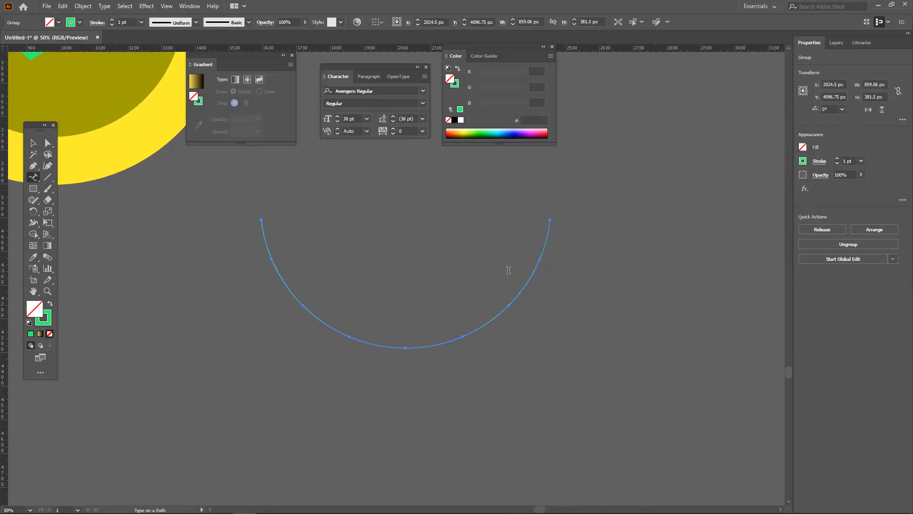
Make the arc a compound path and try again to start Type on a Path text on it.
left_click(82, 5)
mouse_move(162, 341)
left_click(223, 339)
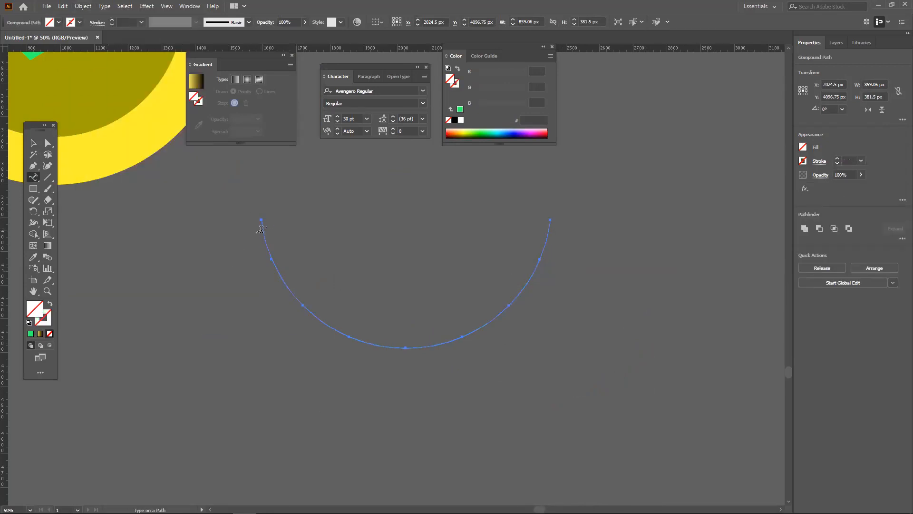
left_click(264, 231)
left_click(535, 275)
left_click(271, 256)
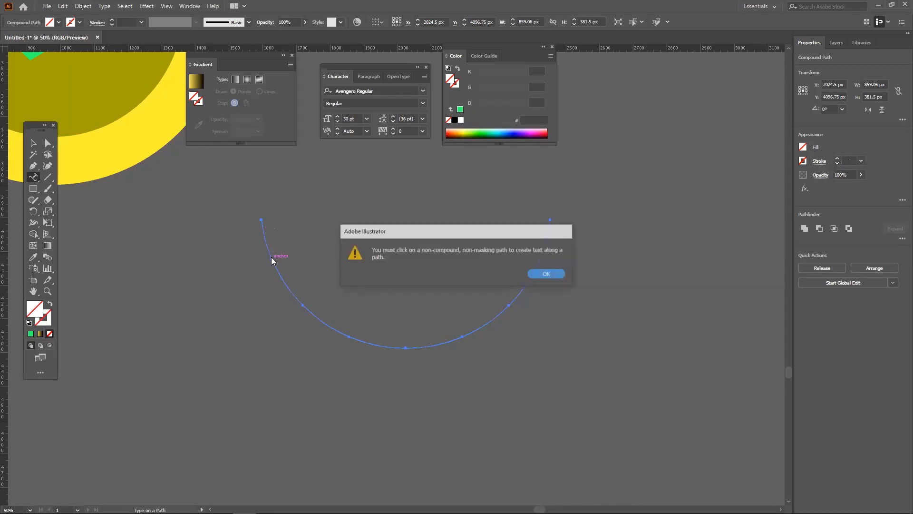
Try again to start Type on a Path text near the upper end of the compound arc.
left_click(550, 275)
left_click(262, 228)
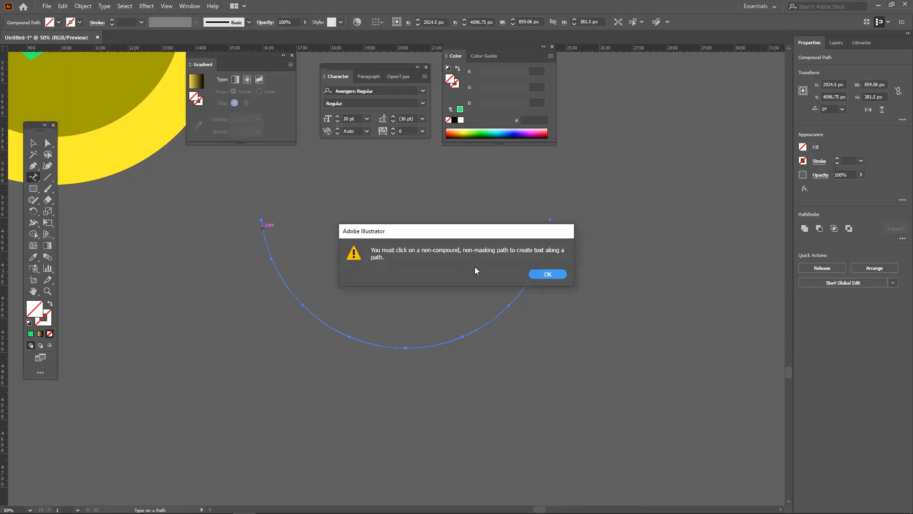
left_click(533, 274)
left_click(33, 143)
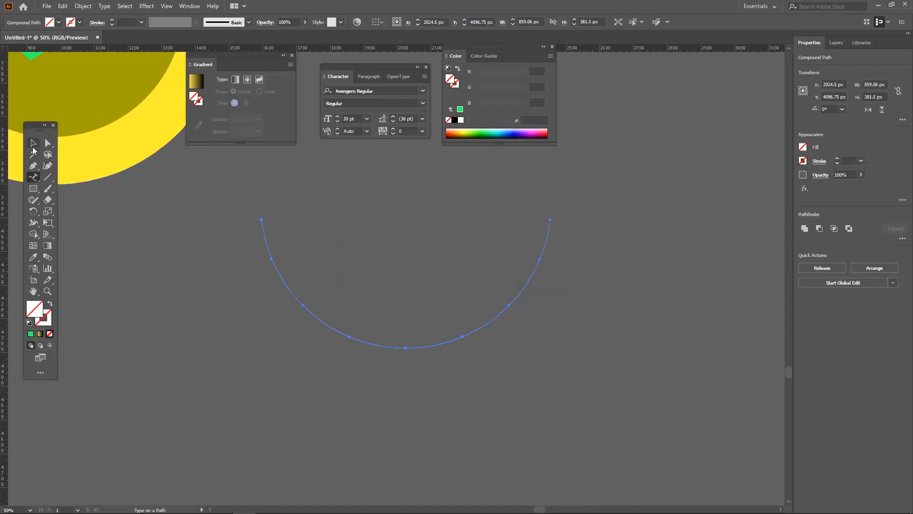
left_click_drag(246, 209, 300, 263)
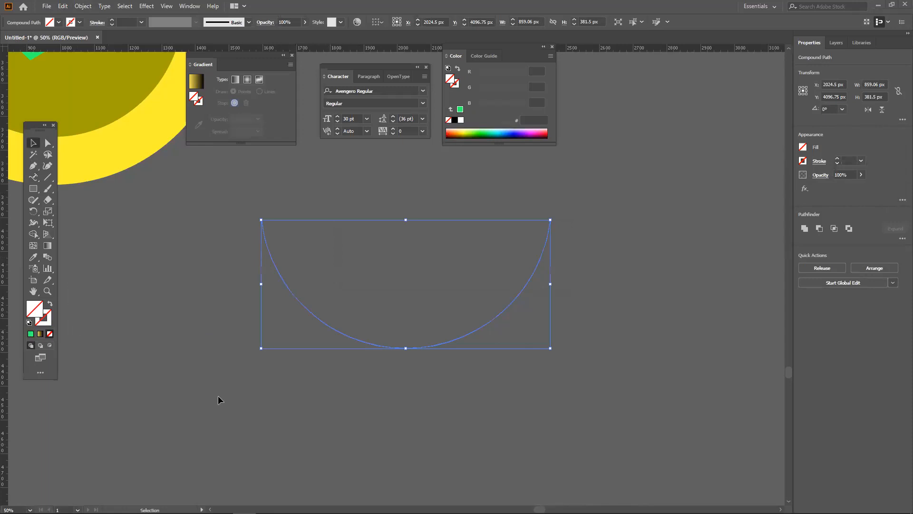
left_click(218, 310)
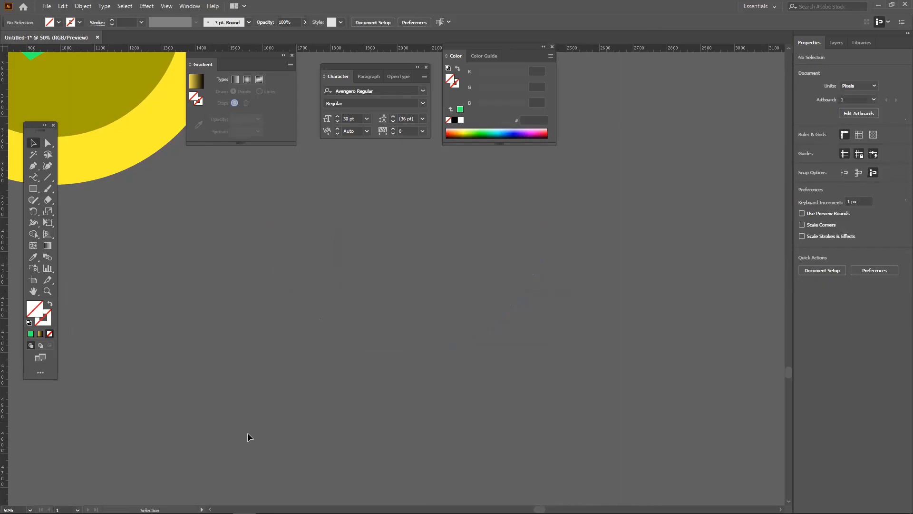
left_click_drag(298, 327, 307, 358)
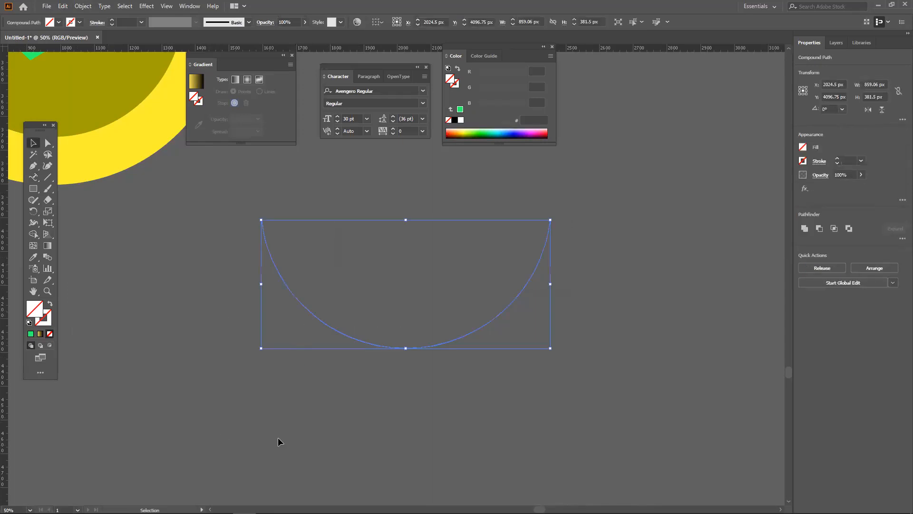
Adjust the computer's speaker volume.
mouse_move(880, 497)
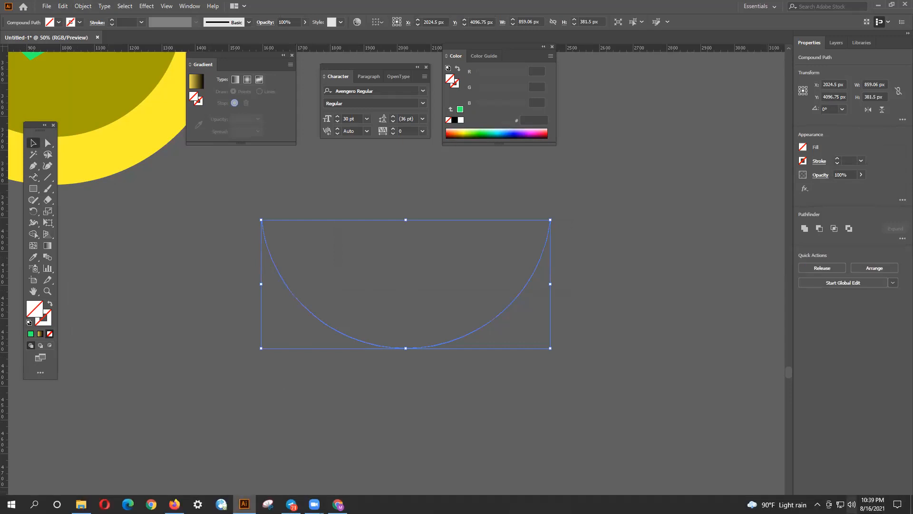
left_click(851, 504)
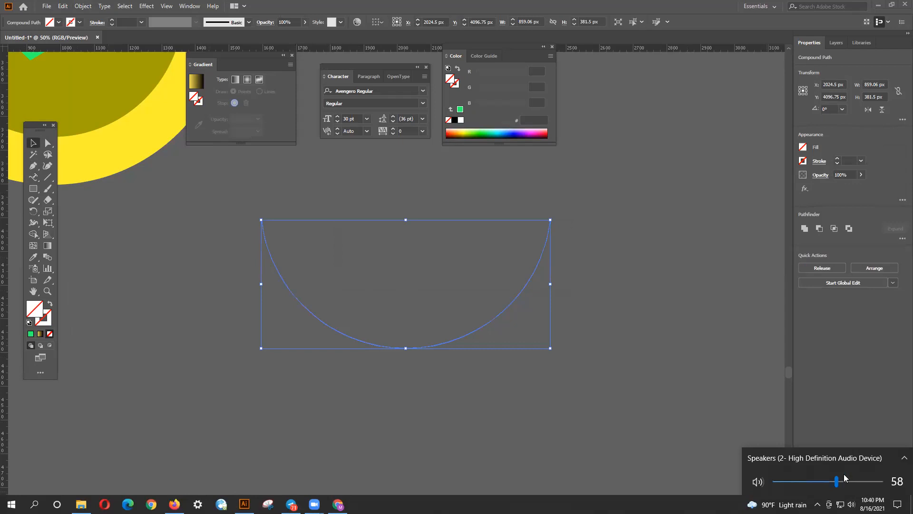
left_click(843, 481)
left_click(462, 381)
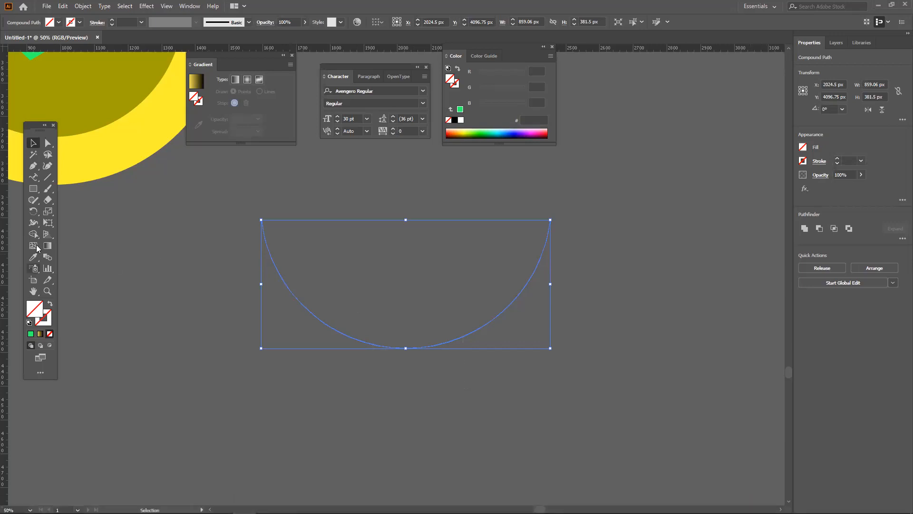
Try to start Area Type text on the side of the compound arc.
left_click(33, 178)
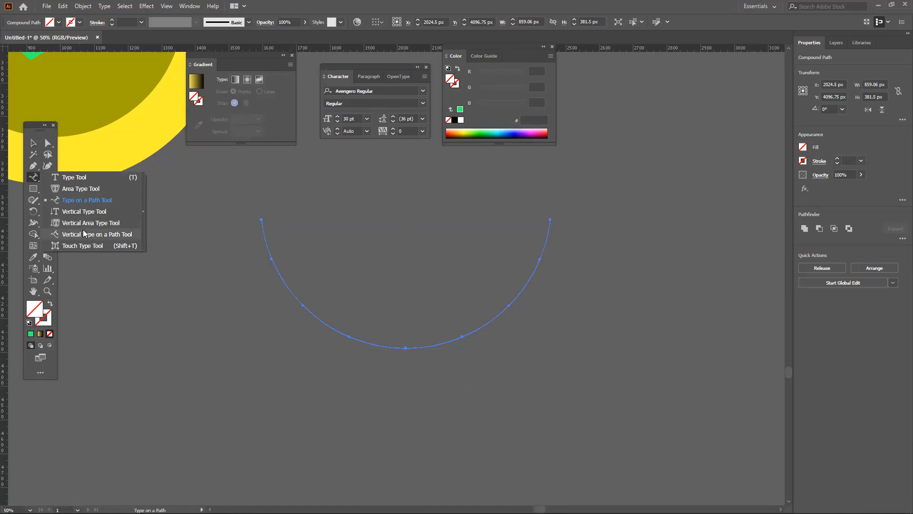
left_click(81, 188)
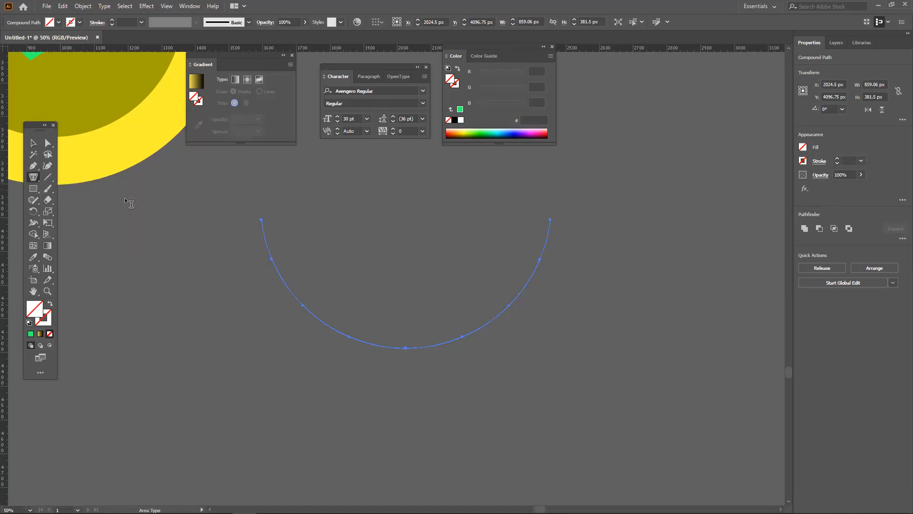
left_click(280, 278)
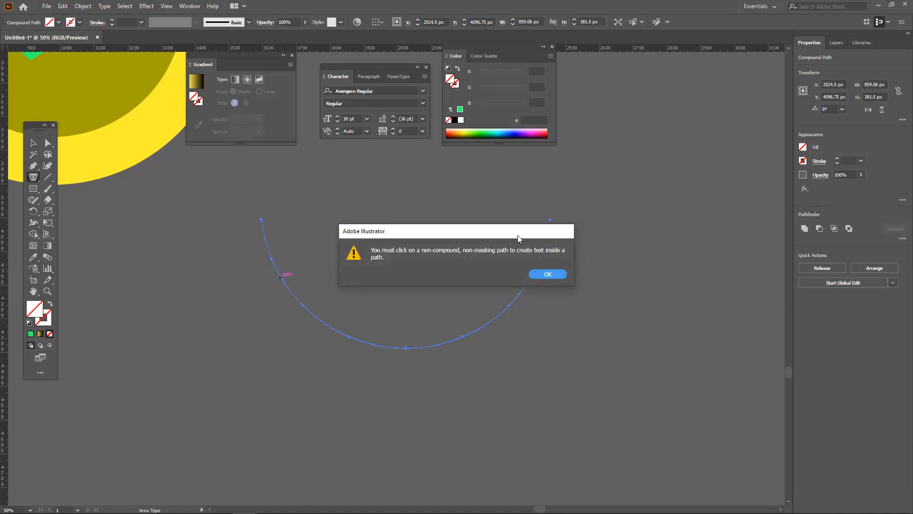
left_click(548, 274)
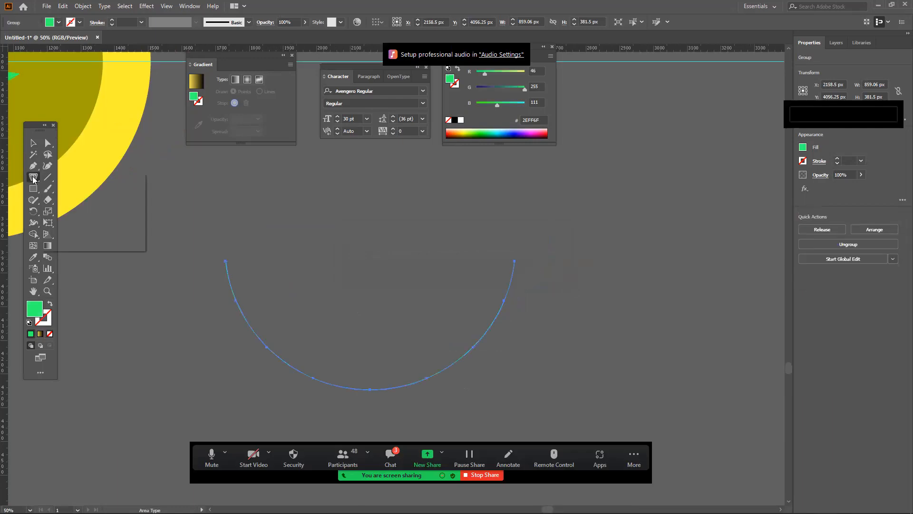
left_click_drag(33, 180, 72, 211)
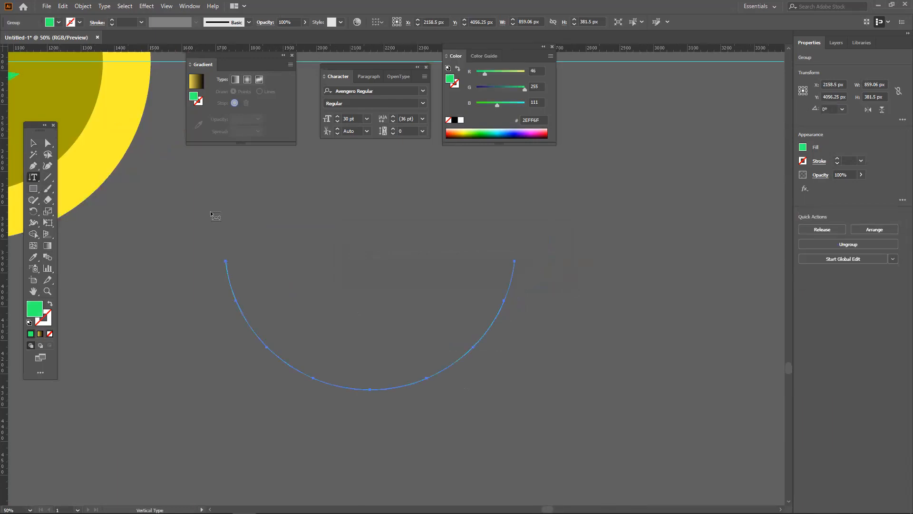
left_click(46, 145)
left_click_drag(208, 258, 296, 318)
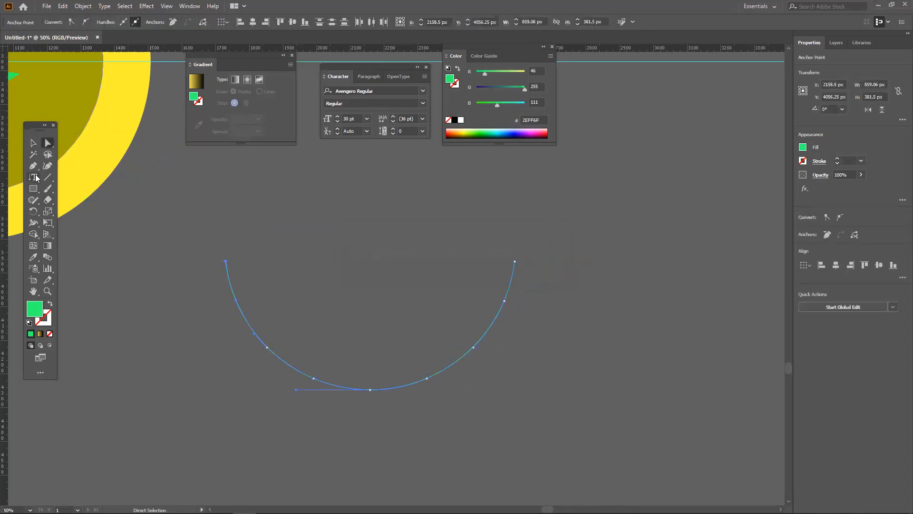
Draw a new circle about 768 px in diameter in the empty space below the old arc.
mouse_move(36, 167)
left_mouse_down()
mouse_move(41, 188)
mouse_move(104, 209)
left_mouse_up()
scroll(220, 363, "down", 5)
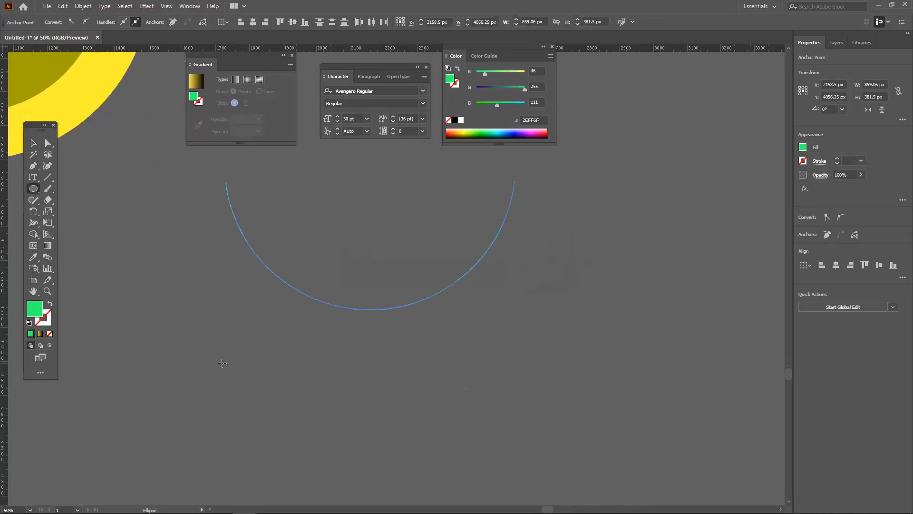
left_click_drag(201, 291, 459, 433)
left_click_drag(408, 367, 351, 247)
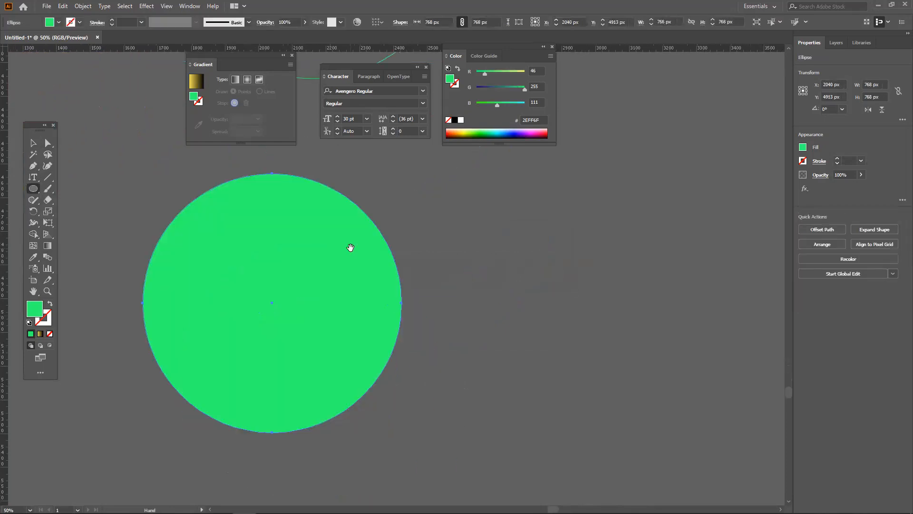
Delete the new circle's top anchor point to leave only its lower half.
left_click(49, 143)
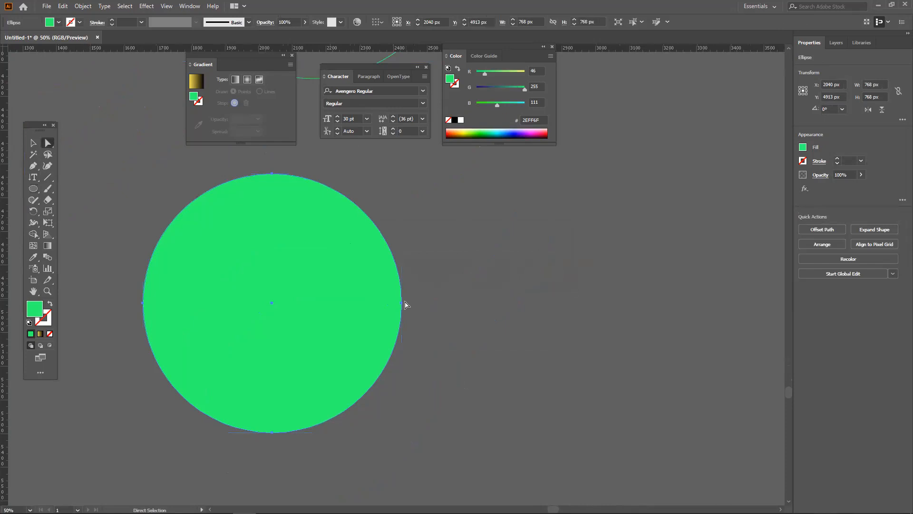
left_click(402, 303)
left_click(433, 309)
scroll(304, 430, "down", 1)
scroll(287, 381, "up", 1)
left_click_drag(216, 171, 291, 193)
key("Delete")
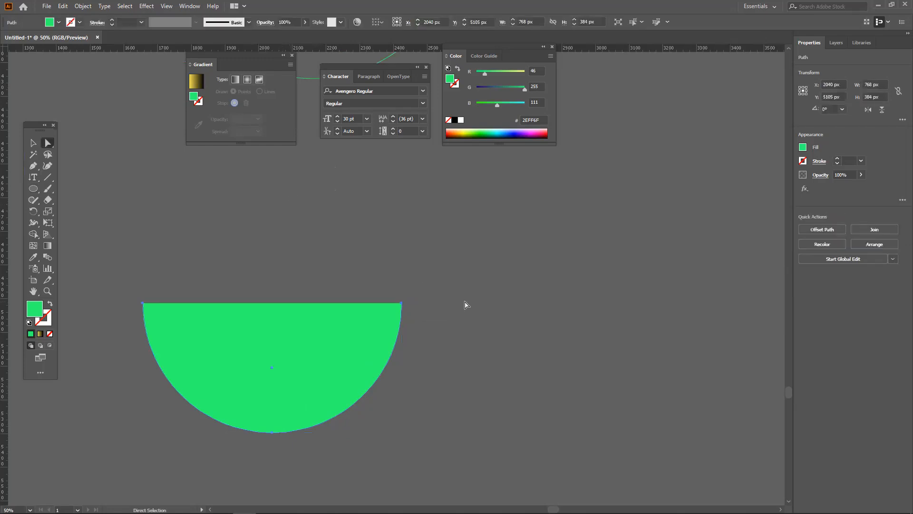
Swap the half circle's fill and stroke to a 1 pt green stroke without fill, ready for Type on a Path.
left_click(33, 181)
mouse_move(34, 184)
left_mouse_down()
mouse_move(61, 177)
mouse_move(38, 181)
mouse_move(66, 200)
left_mouse_up()
left_click(50, 306)
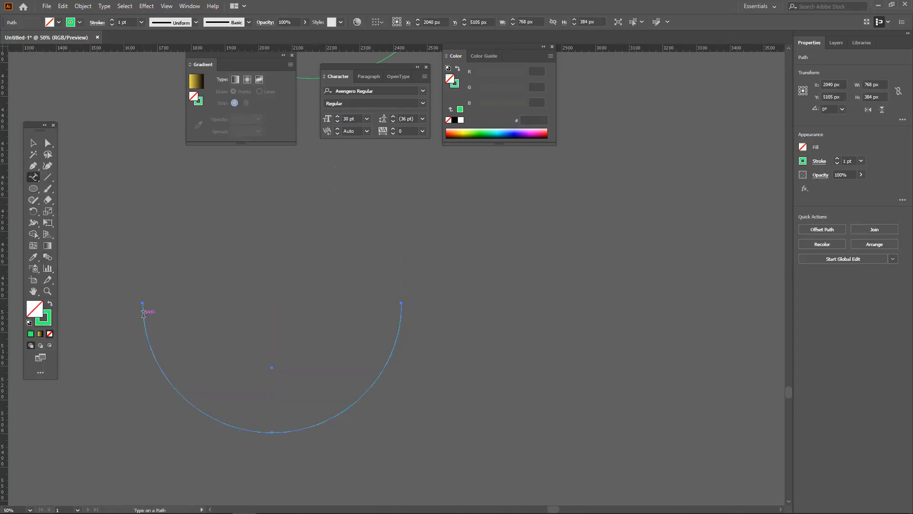
Start Type on a Path text at the half circle's upper end and undo it.
left_click(143, 313)
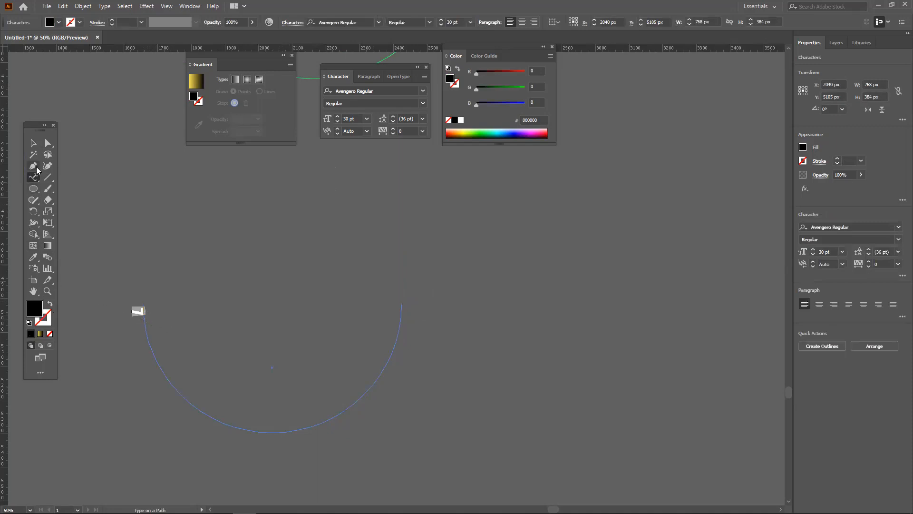
key("Escape")
left_click(139, 310)
key("ctrl+z")
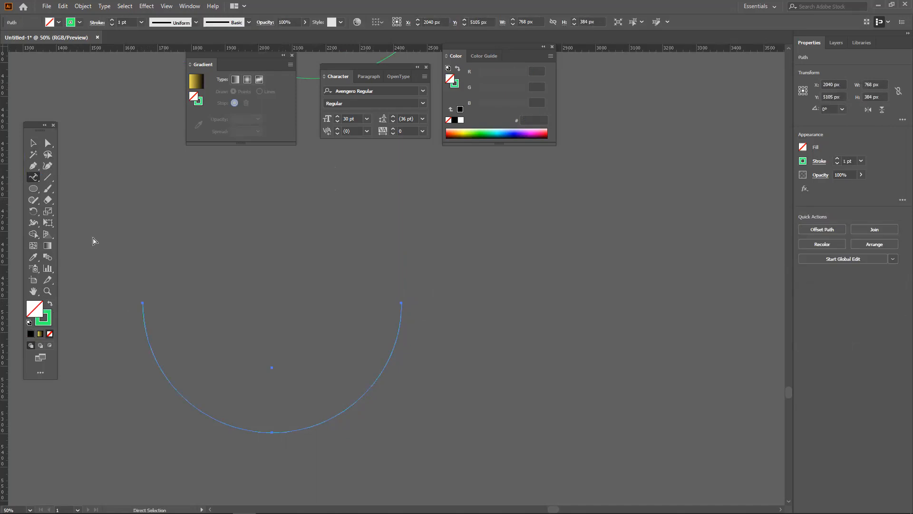
Try to paste text onto the path near the half circle's upper end and undo the attempt.
left_click(142, 310)
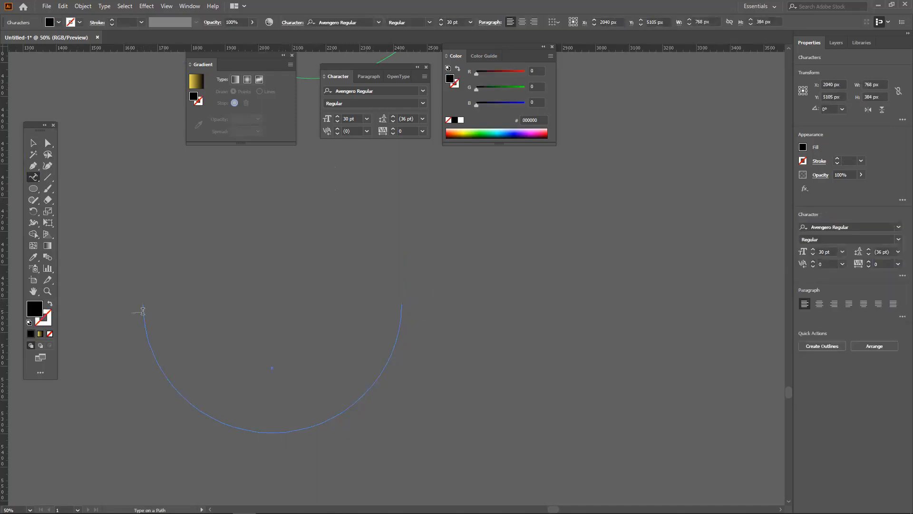
key("ctrl+v")
left_click(143, 330)
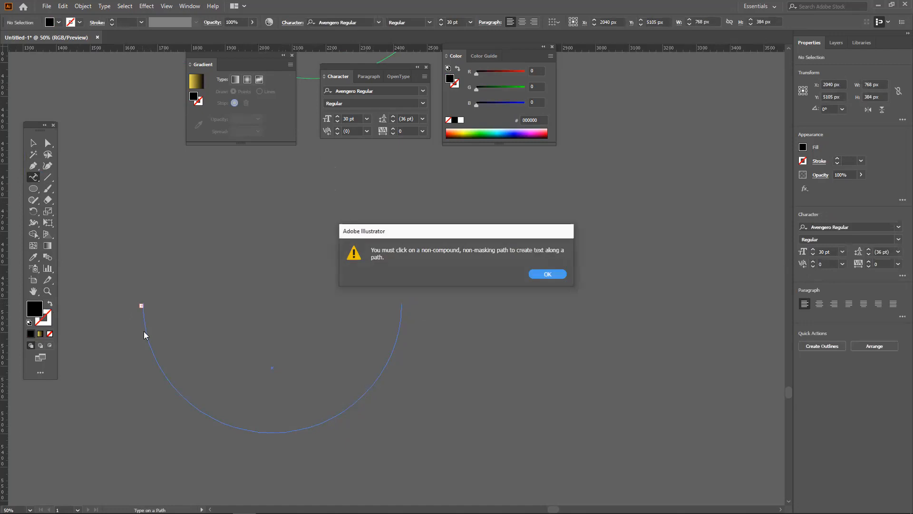
left_click(547, 274)
key("ctrl+z")
key("ctrl+z")
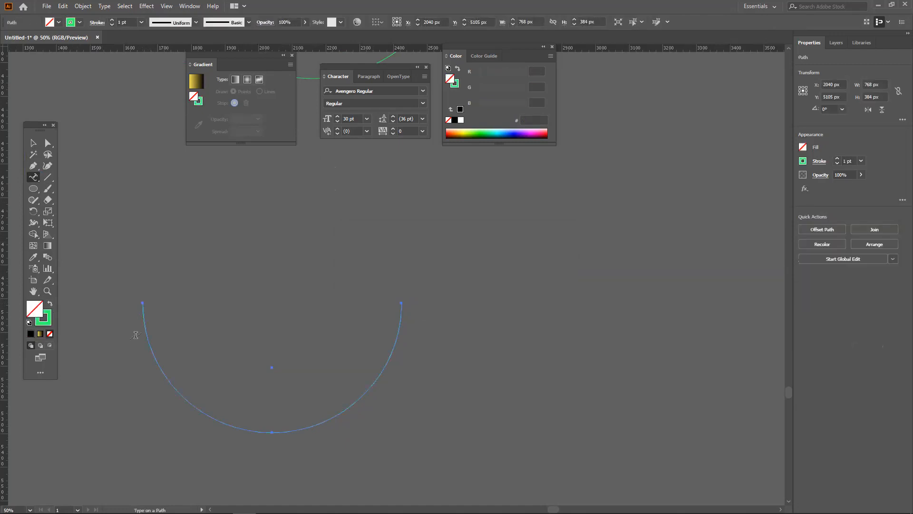
Try path text slightly down the arc's side, undo it, and place Lorem Ipsum placeholder path text starting just beside the arc's lowest point.
left_click(148, 339)
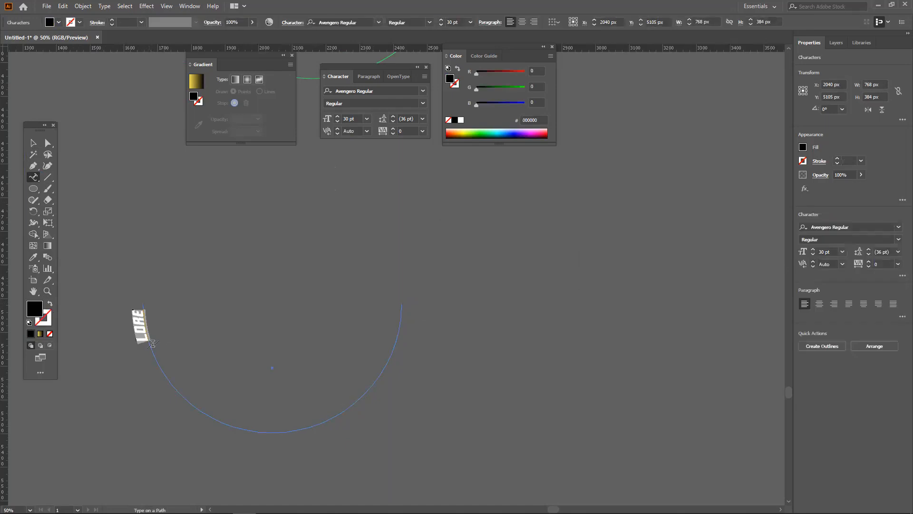
key("ctrl+z")
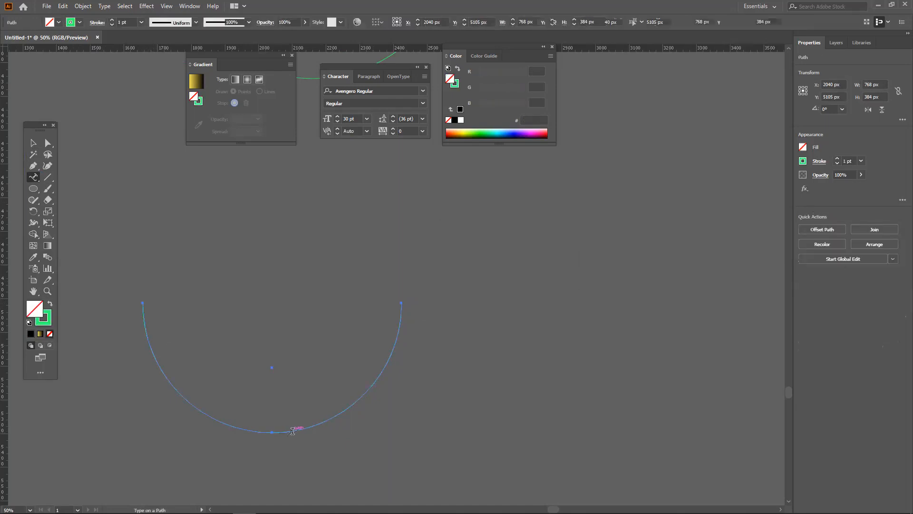
left_click(292, 431)
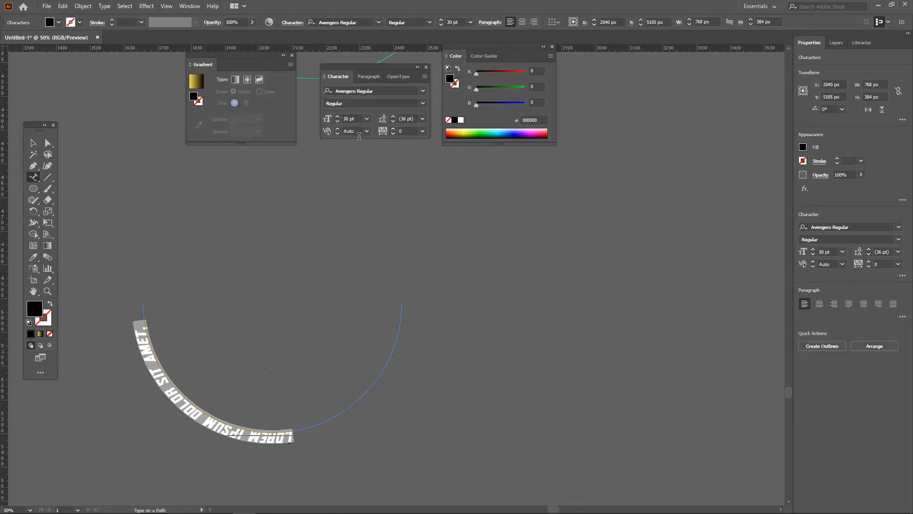
Try the OpenType positions Superscript/Superior and Denominator on the path text and return to Default Position.
left_click_drag(367, 74, 327, 146)
left_click(352, 165)
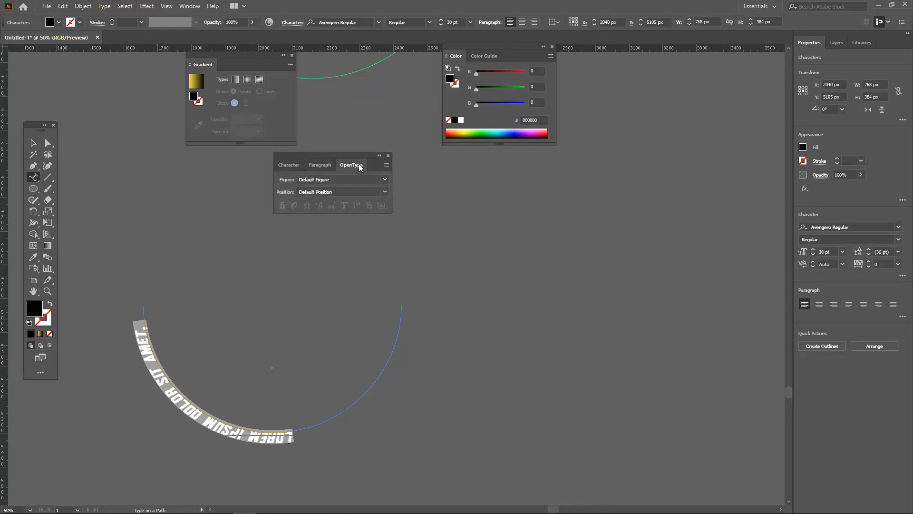
left_click(385, 180)
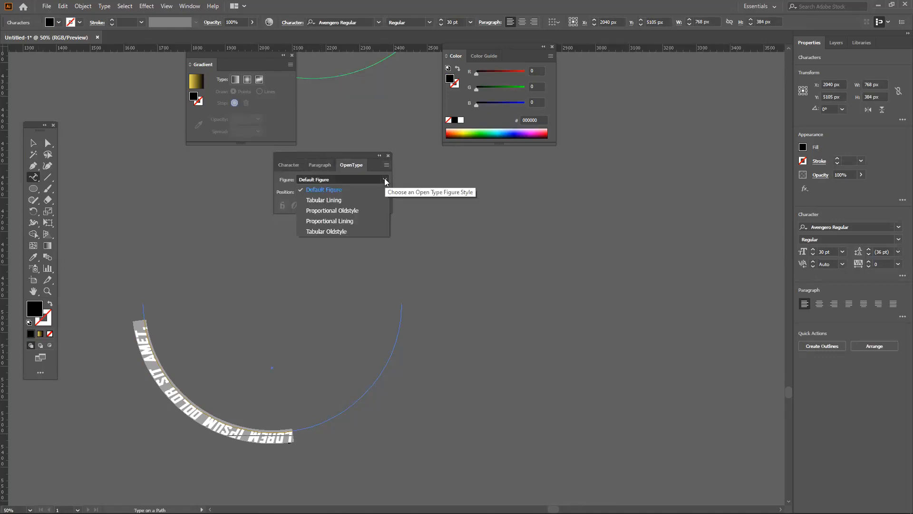
left_click(384, 178)
left_click(385, 192)
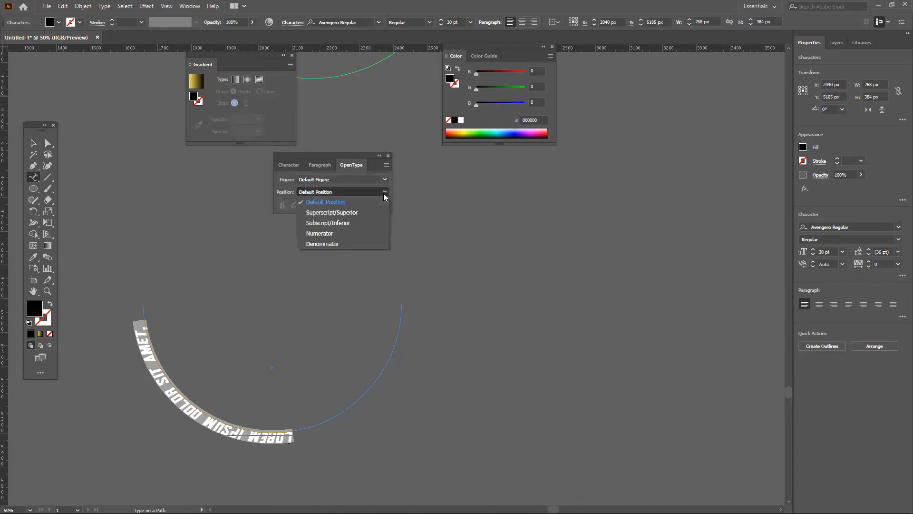
left_click(366, 212)
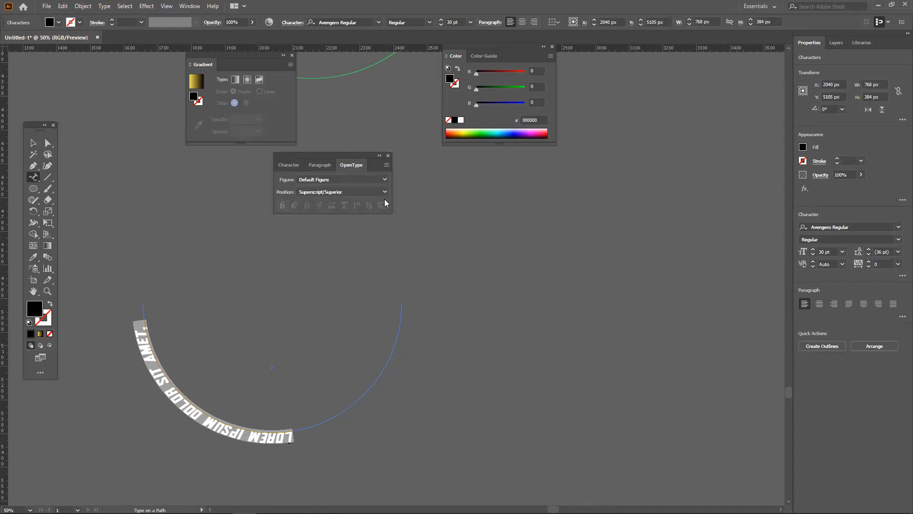
left_click(384, 191)
left_click(369, 241)
left_click(373, 191)
left_click(373, 202)
Try the Tabular Lining and Proportional Lining figure styles on the path text and settle on Proportional Oldstyle.
left_click(385, 178)
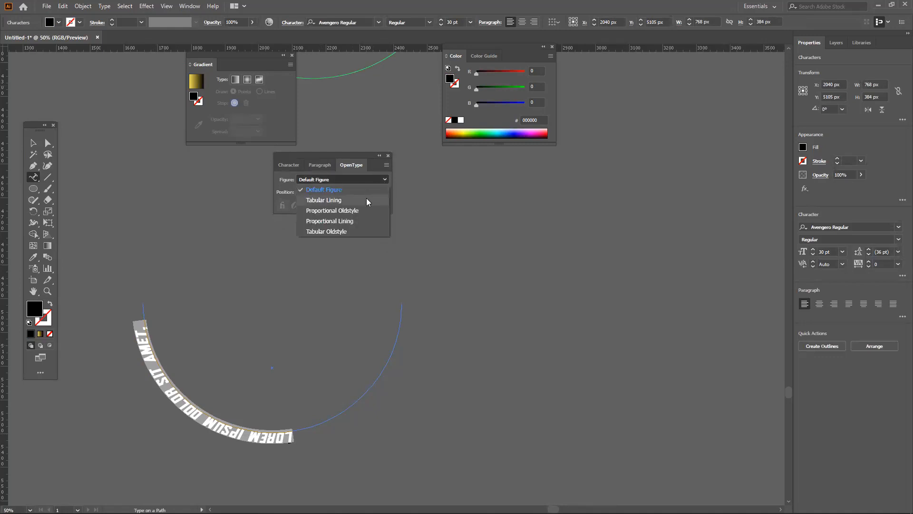
left_click(366, 200)
left_click(383, 179)
left_click(365, 221)
left_click(385, 179)
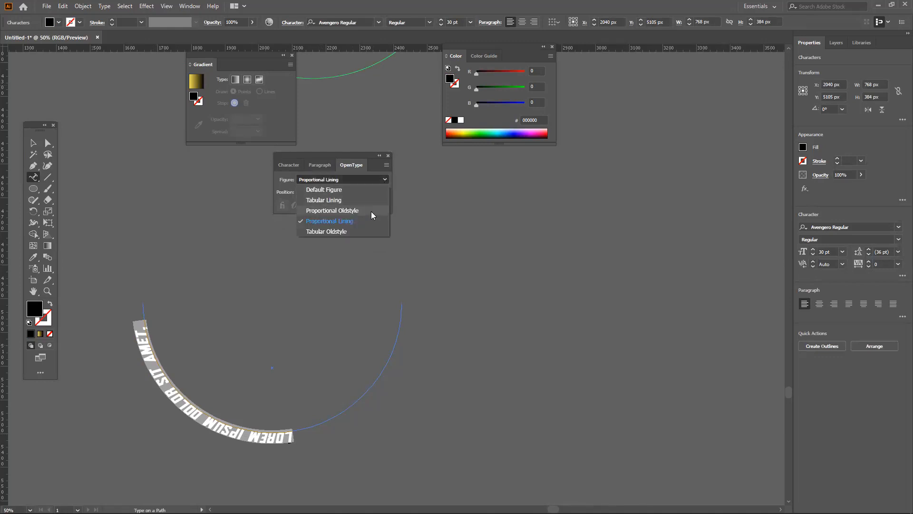
left_click(371, 211)
Try the justified, right and centre paragraph alignments on the half-circle path text and return to Align left.
left_click(387, 166)
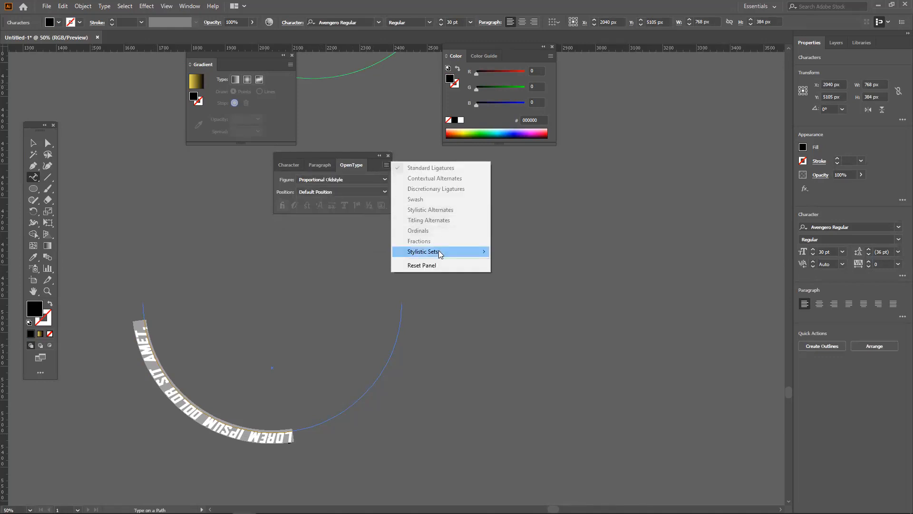
left_click(320, 165)
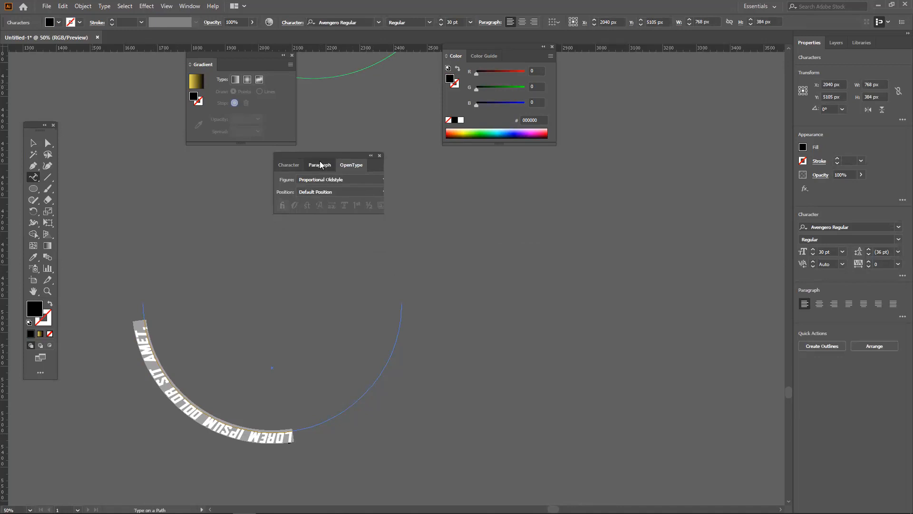
left_click(375, 181)
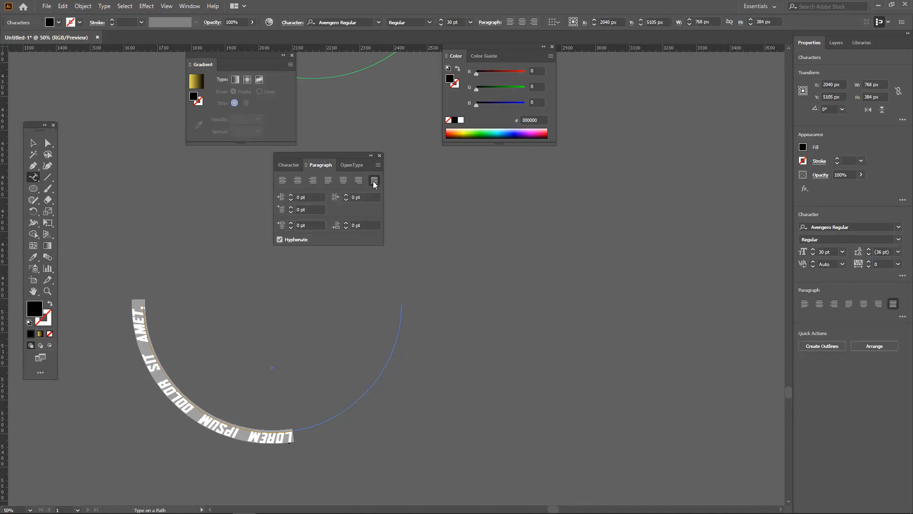
left_click(359, 181)
left_click(343, 181)
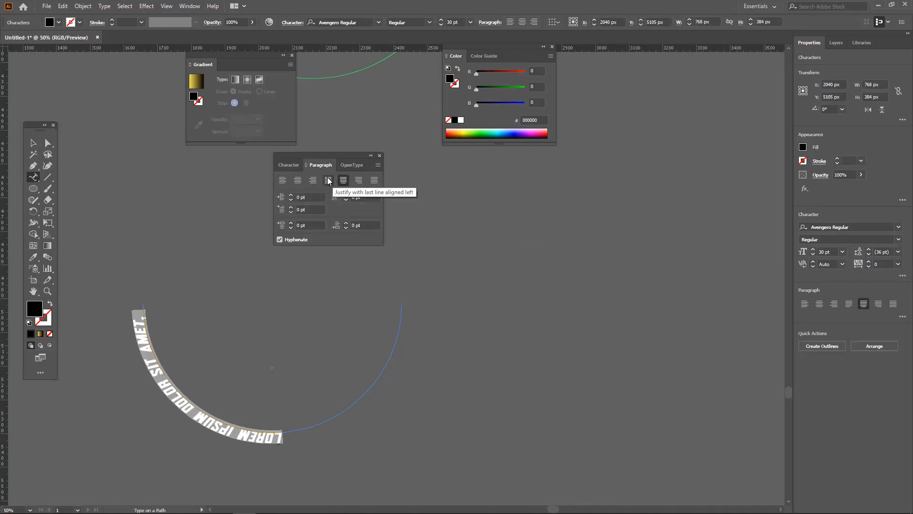
left_click(328, 180)
left_click(313, 180)
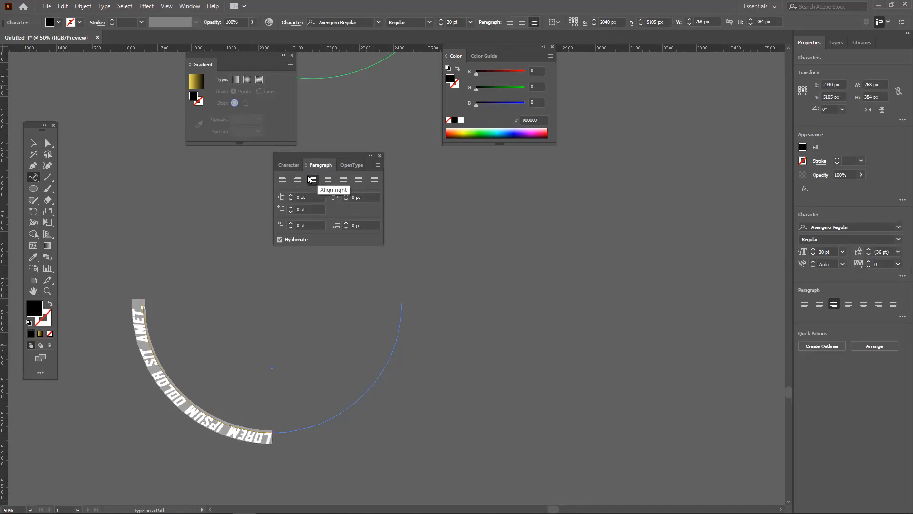
left_click(298, 179)
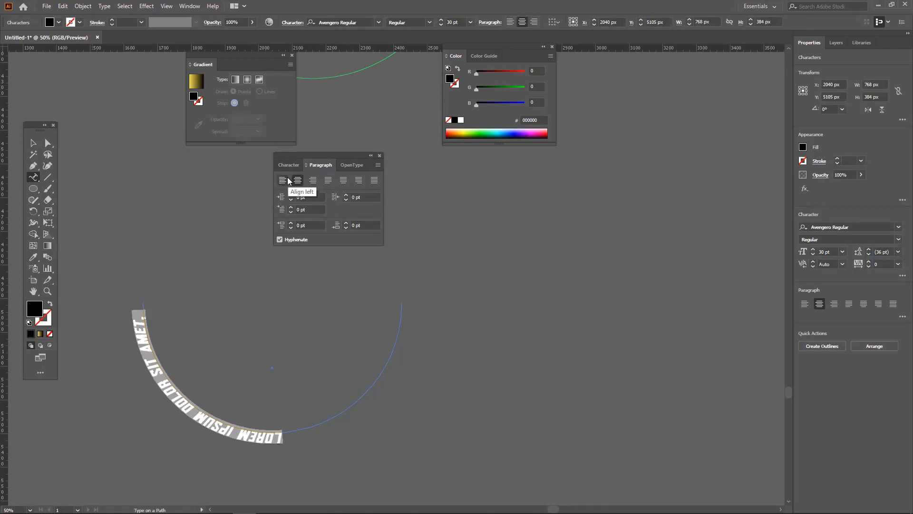
left_click(287, 180)
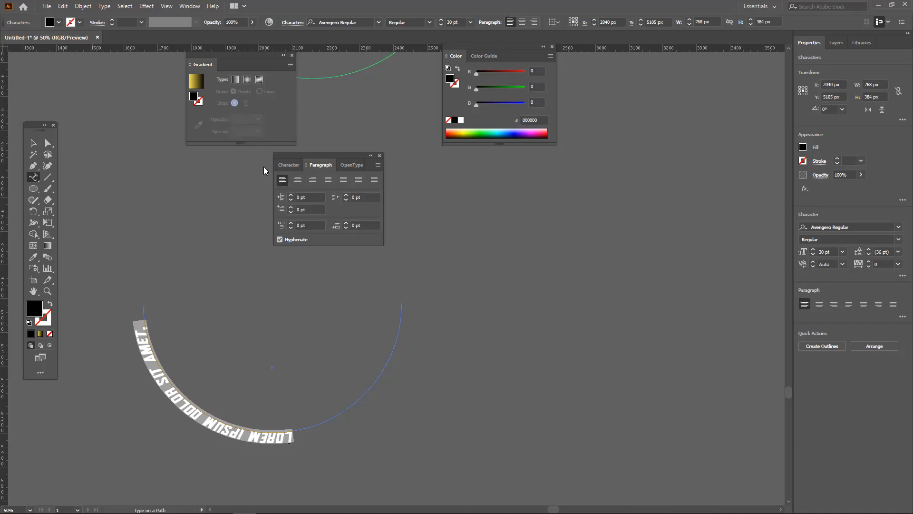
Draw a bowl-shaped open curve about 597 px wide and 187 px deep in the empty area beside the half-circle text with the Pen tool.
left_click(33, 142)
left_click(295, 351)
left_click_drag(410, 398, 214, 355)
left_click(32, 166)
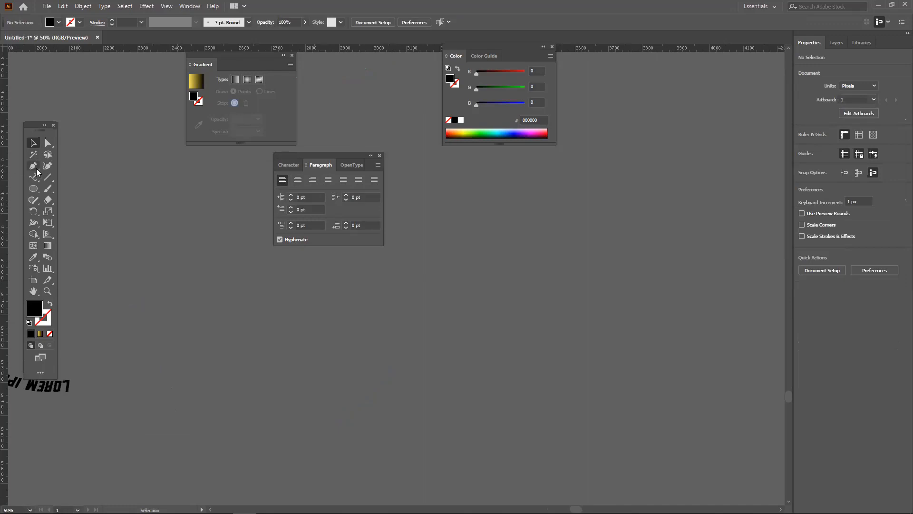
left_click(235, 330)
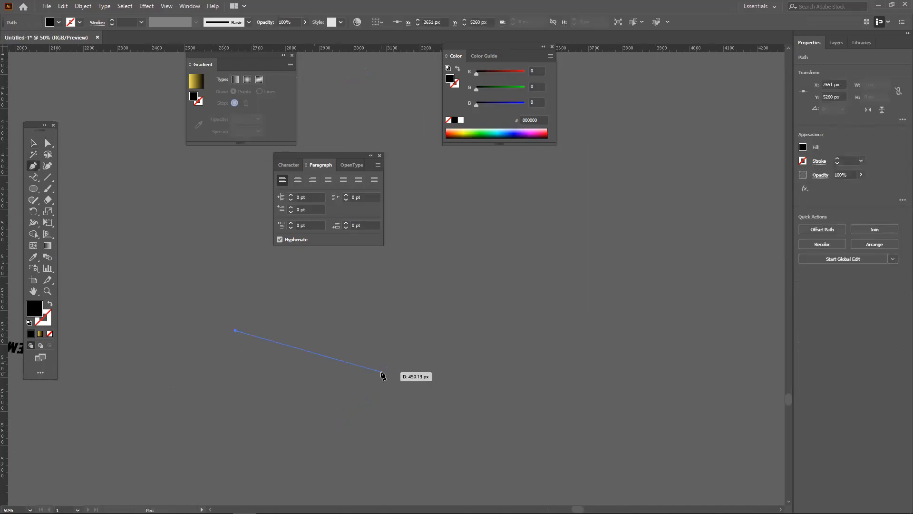
left_click_drag(437, 339, 539, 259)
left_click_drag(581, 229, 579, 231)
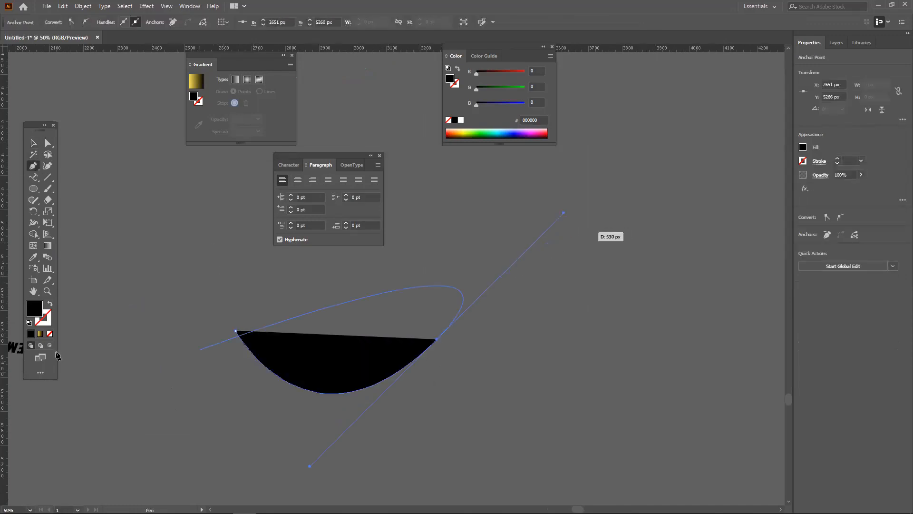
Place Lorem Ipsum placeholder path text on the new curve, starting at its left end, and deselect it.
left_click(35, 178)
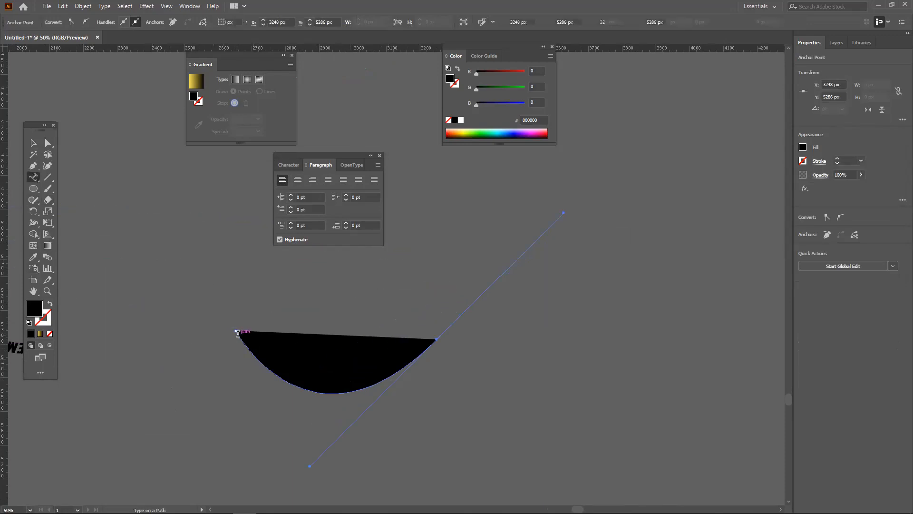
left_click(238, 333)
left_click(34, 146)
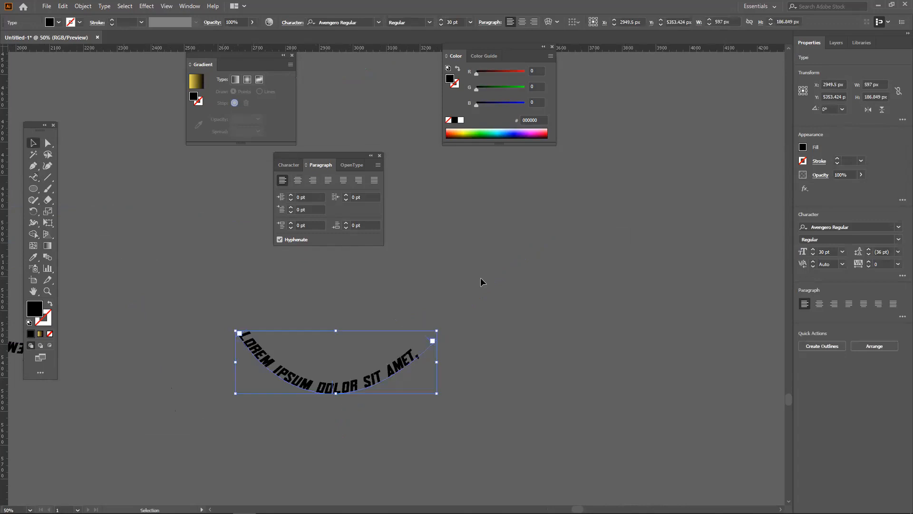
left_click(431, 339)
scroll(482, 369, "down", 2)
scroll(498, 352, "up", 2)
left_click_drag(511, 398, 590, 414)
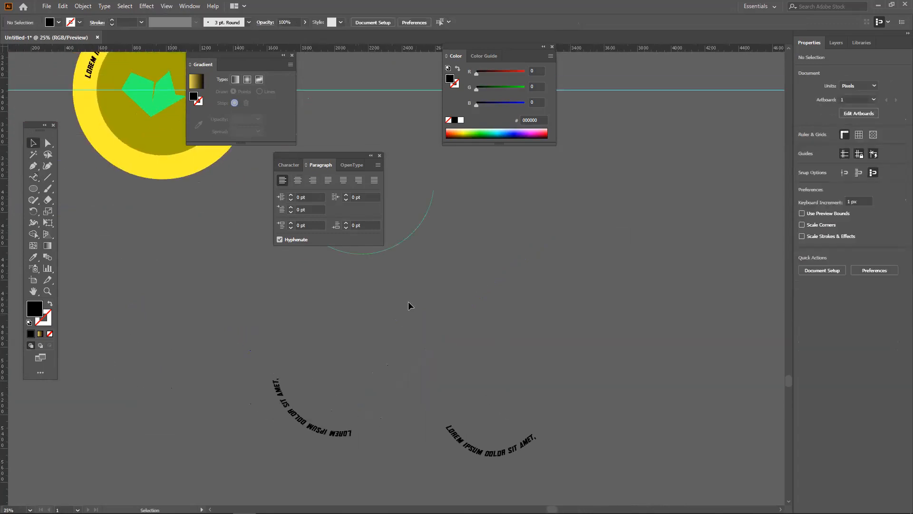
Move the bowl-shaped Lorem Ipsum text to just below the yellow round badge.
left_click_drag(408, 301, 443, 261)
left_click_drag(508, 413, 189, 225)
left_click_drag(315, 347, 394, 493)
left_click_drag(307, 374, 289, 335)
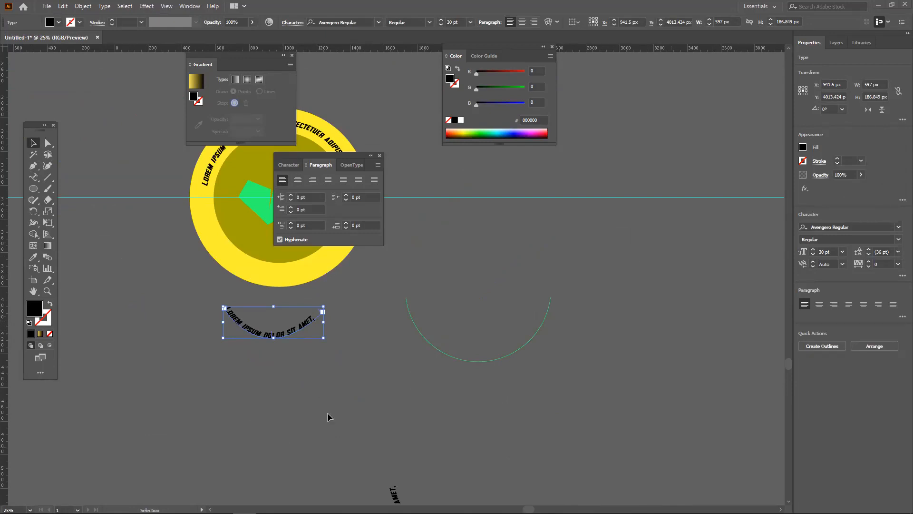
left_click(35, 179)
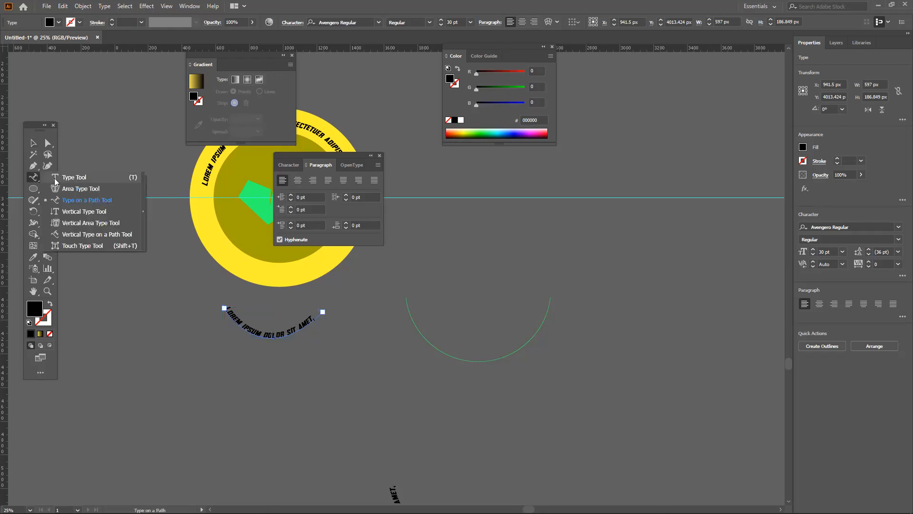
left_click(77, 235)
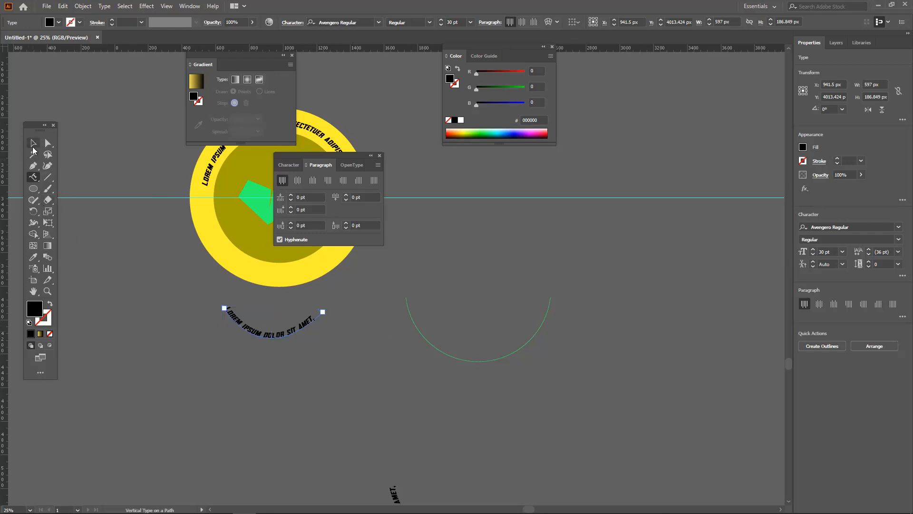
left_click(35, 180)
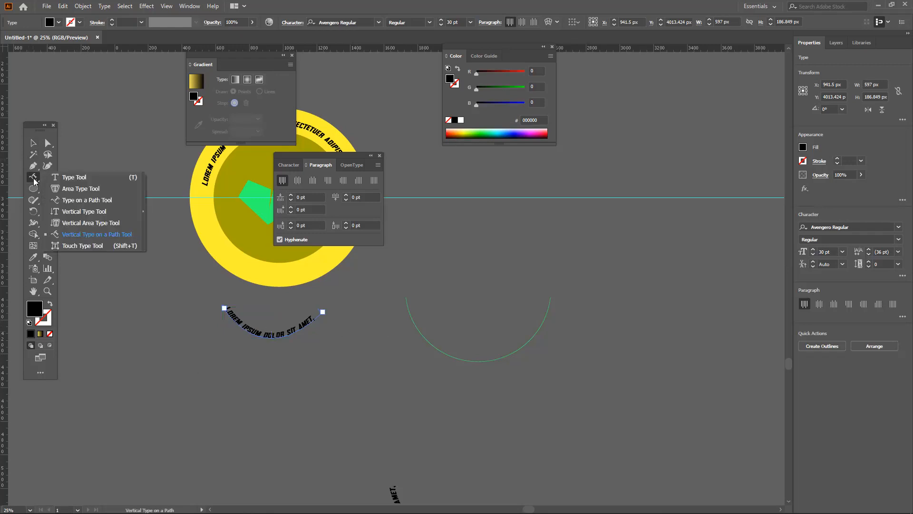
left_click(33, 146)
left_click(34, 177)
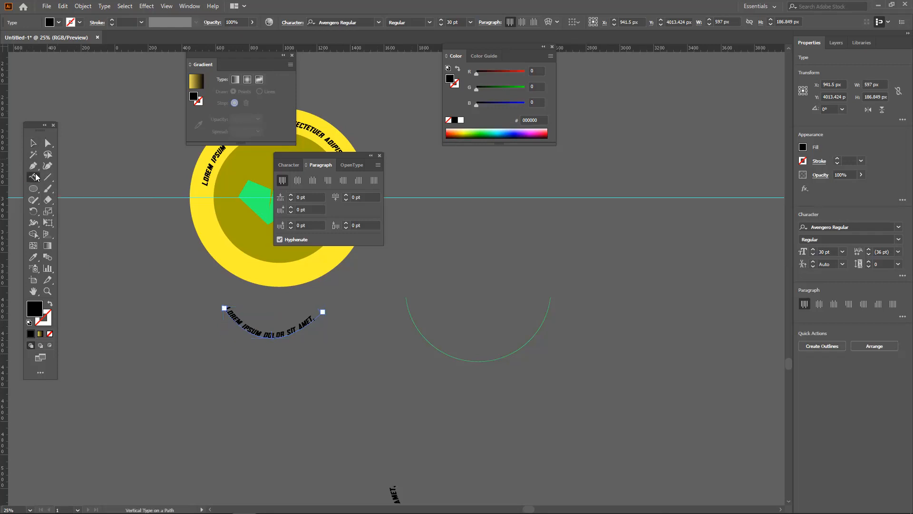
left_click(67, 189)
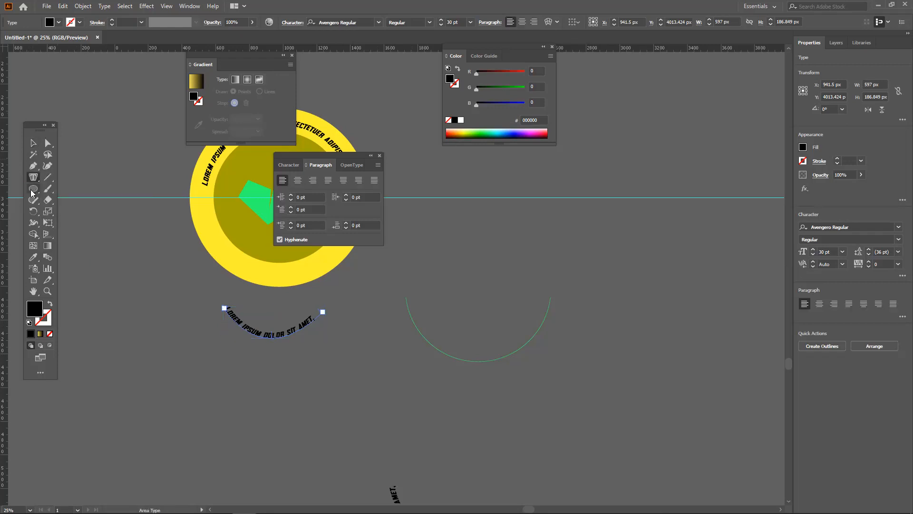
Draw a filled black circle about 762 px in diameter in the empty area below and to the left of the badge.
left_click(33, 188)
left_click(67, 209)
mouse_move(247, 374)
left_mouse_down()
mouse_move(371, 257)
mouse_move(398, 252)
left_mouse_up()
mouse_move(129, 272)
left_mouse_down()
mouse_move(255, 373)
mouse_move(257, 400)
left_mouse_up()
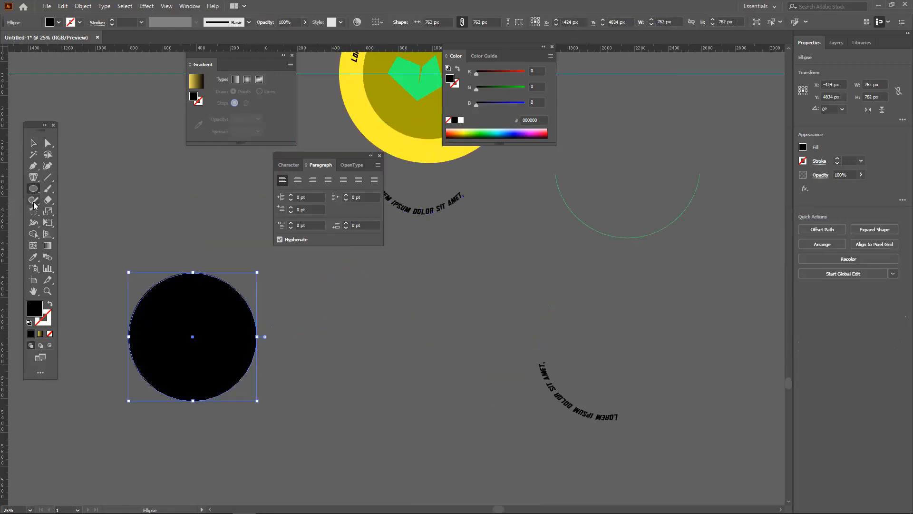
Run vertical placeholder text around the black circle's outline, starting at its left side, with the Vertical Type on a Path tool.
left_click(33, 176)
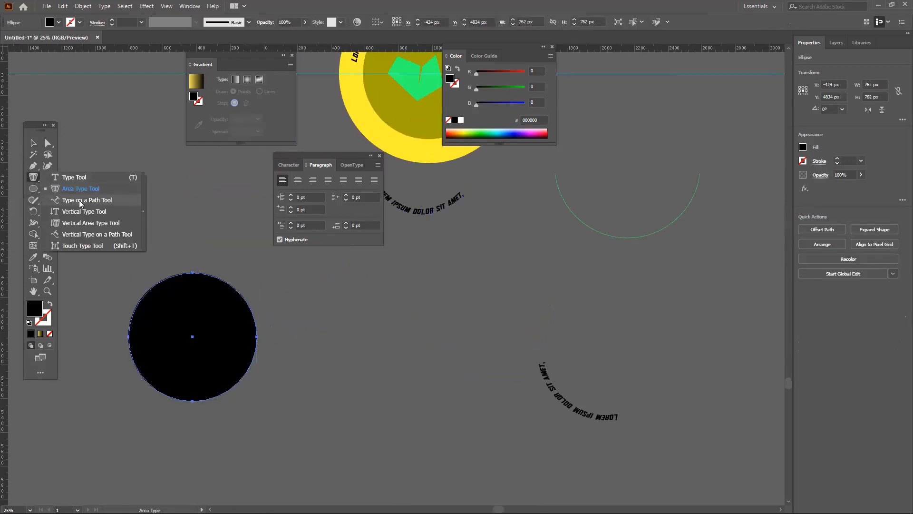
left_click(88, 235)
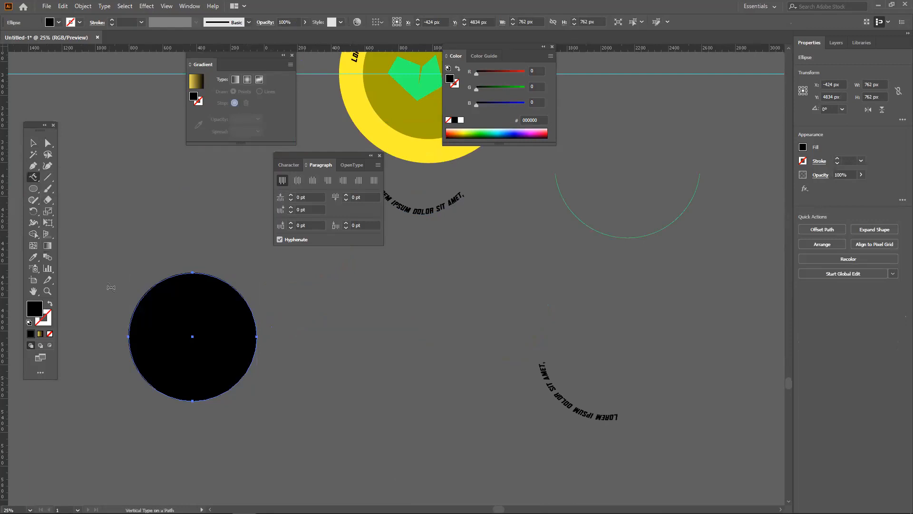
left_click(128, 346)
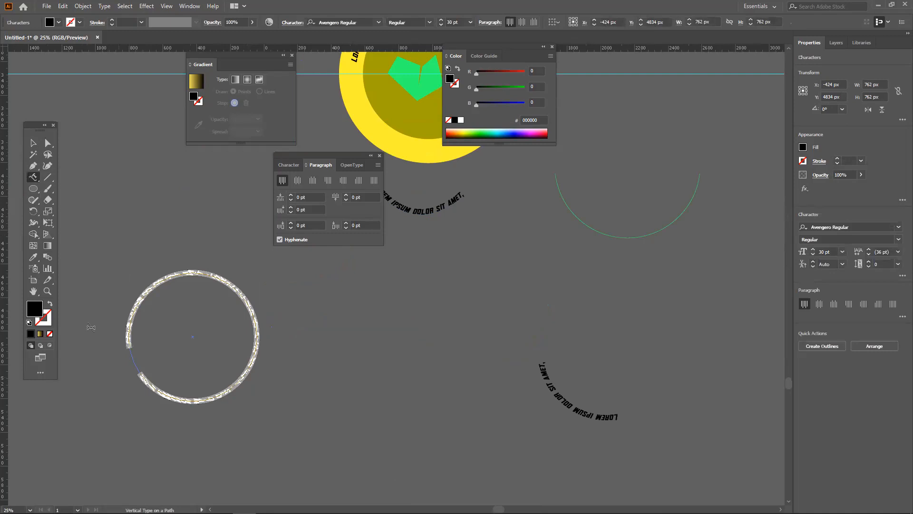
left_click(33, 142)
left_click(187, 200)
Try other paragraph alignments on the circle's vertical path text, return to the original one and check its Character and OpenType settings.
key("space")
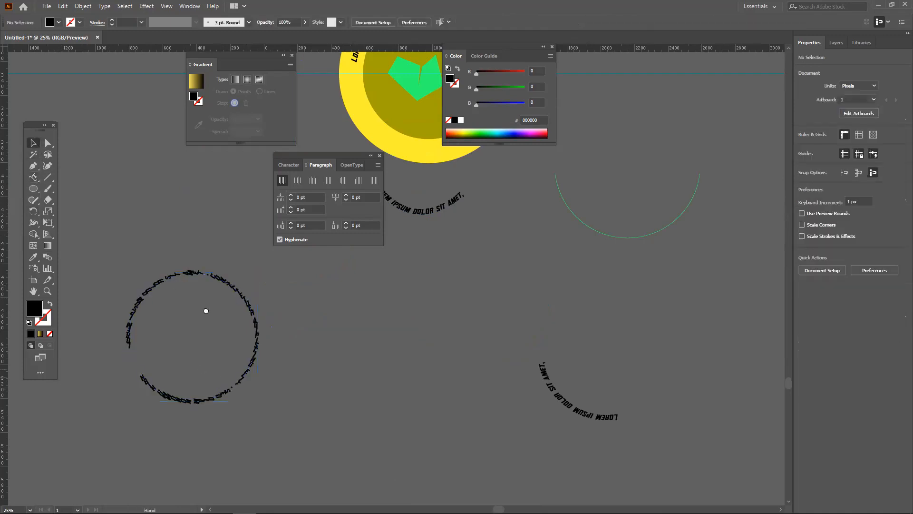
scroll(210, 332, "down", 3)
scroll(209, 335, "up", 1, "alt")
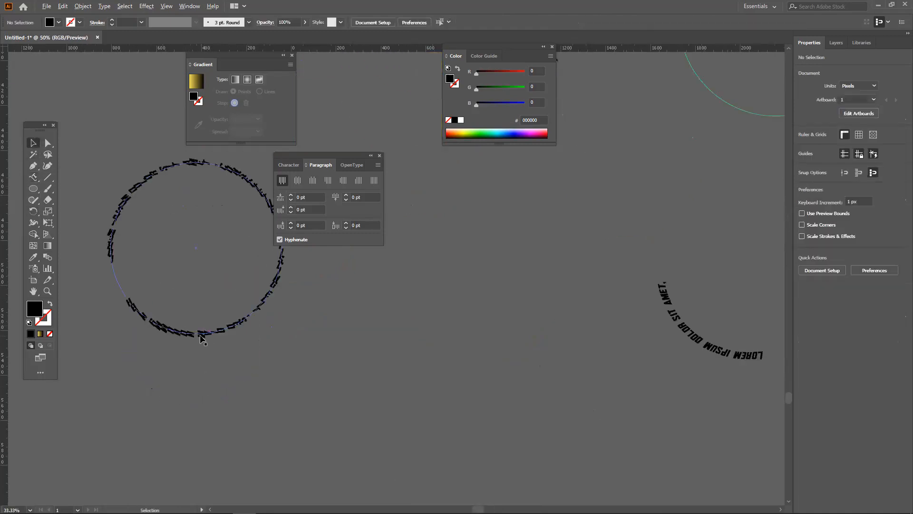
scroll(202, 337, "up", 1, "alt")
scroll(201, 336, "up", 5)
left_click(185, 197)
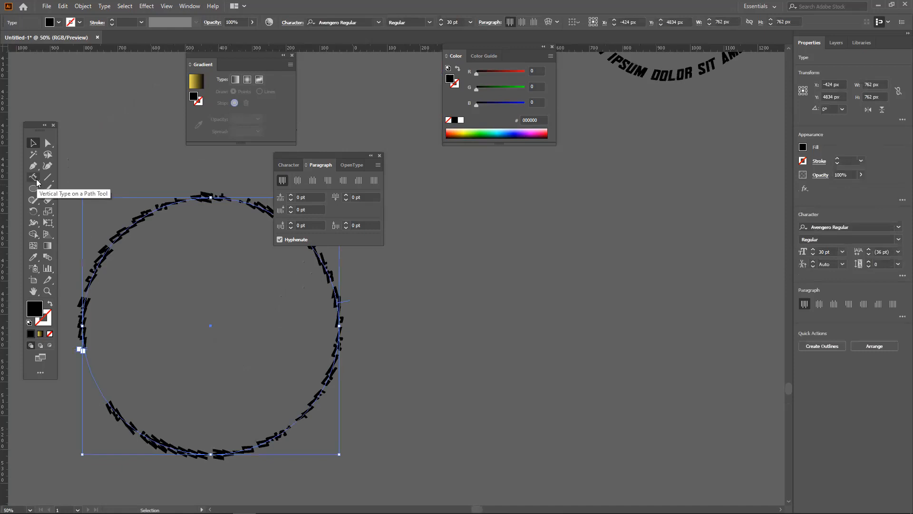
left_click(358, 182)
left_click(373, 181)
left_click(344, 182)
left_click(328, 183)
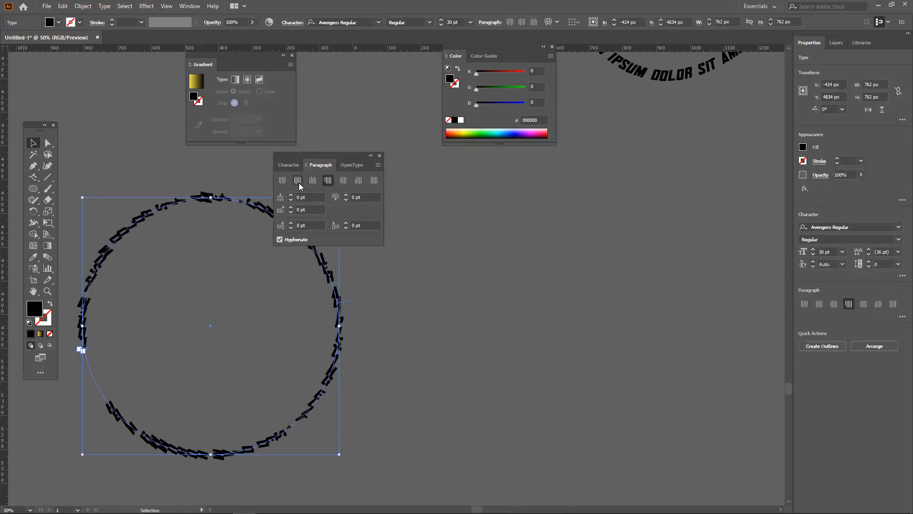
left_click(307, 181)
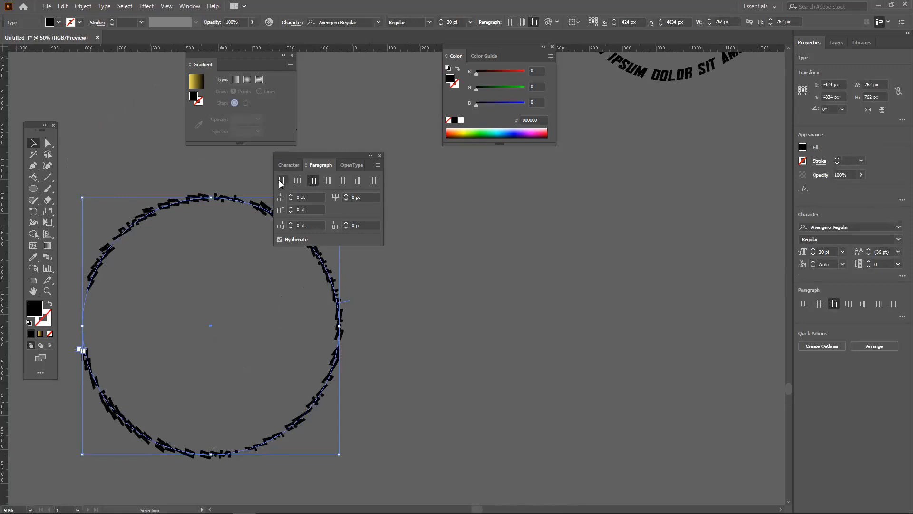
left_click(282, 181)
left_click(290, 165)
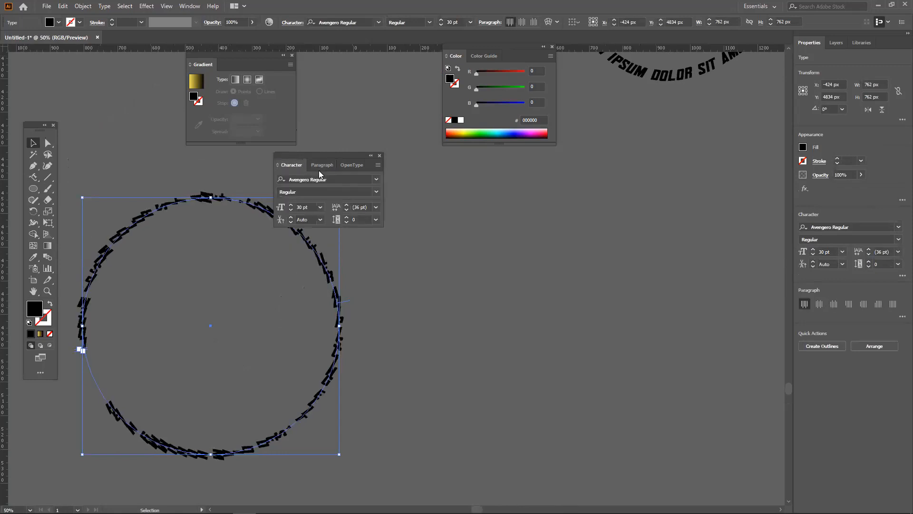
left_click(355, 166)
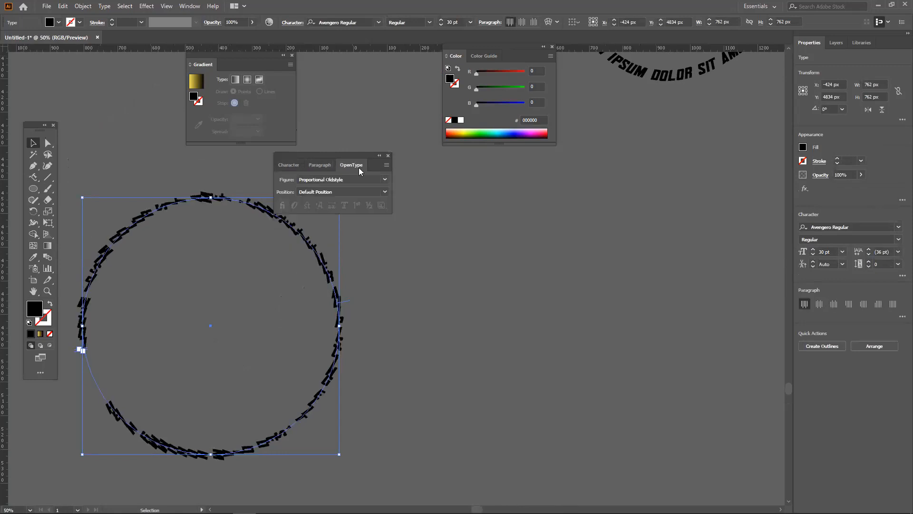
left_click(289, 291)
Draw a filled black ellipse about 1392 by 1091 px to the left of the circular text.
scroll(297, 314, "down", 2)
left_click_drag(264, 304, 453, 305)
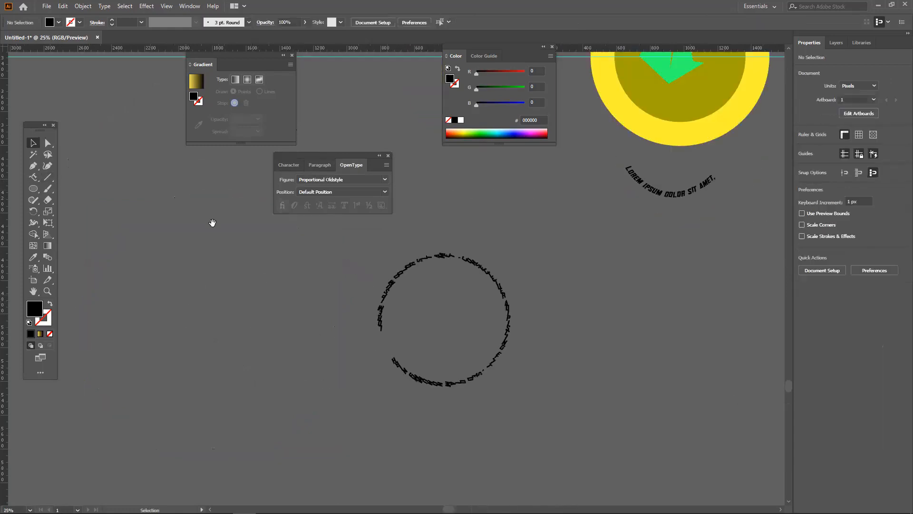
left_click(34, 188)
left_click_drag(133, 212, 367, 396)
right_click(31, 188)
Turn the black ellipse into an area filled with Lorem Ipsum placeholder text using the Type tool, and deselect it.
right_click(33, 178)
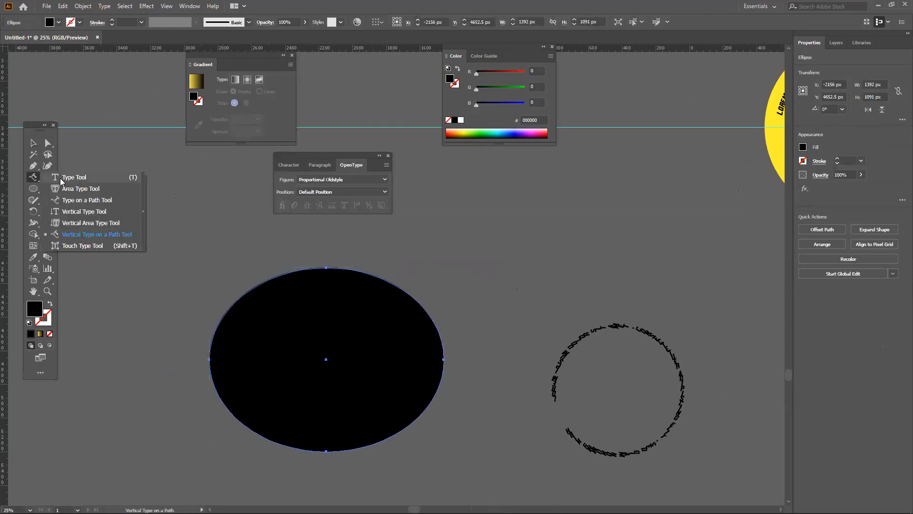
left_click(60, 179)
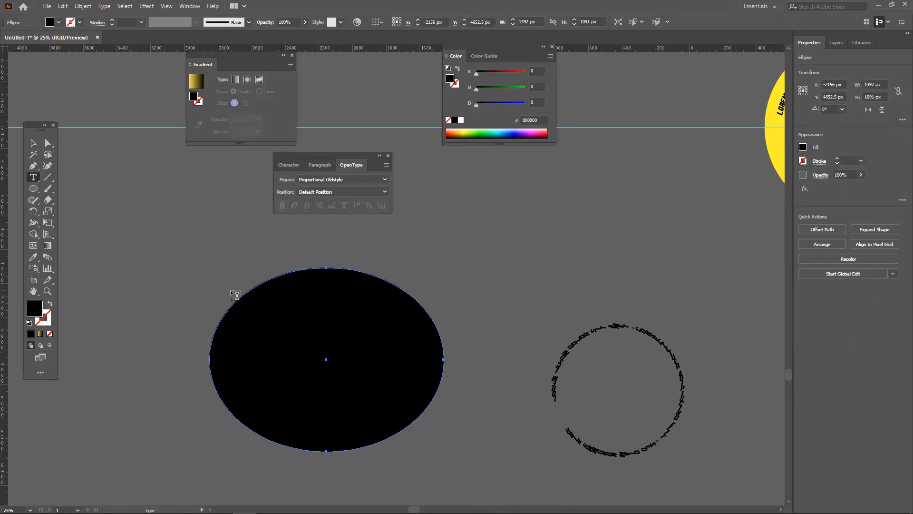
left_click(235, 301)
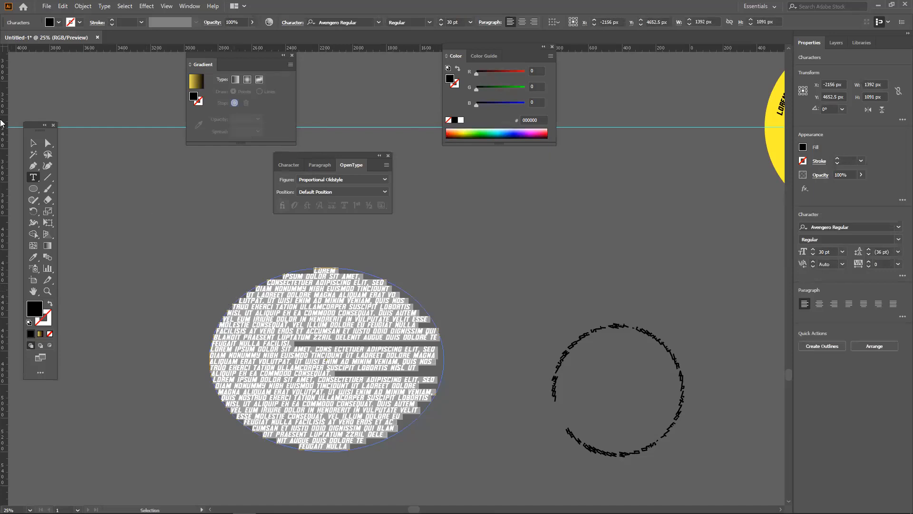
left_click(32, 143)
left_click(106, 210)
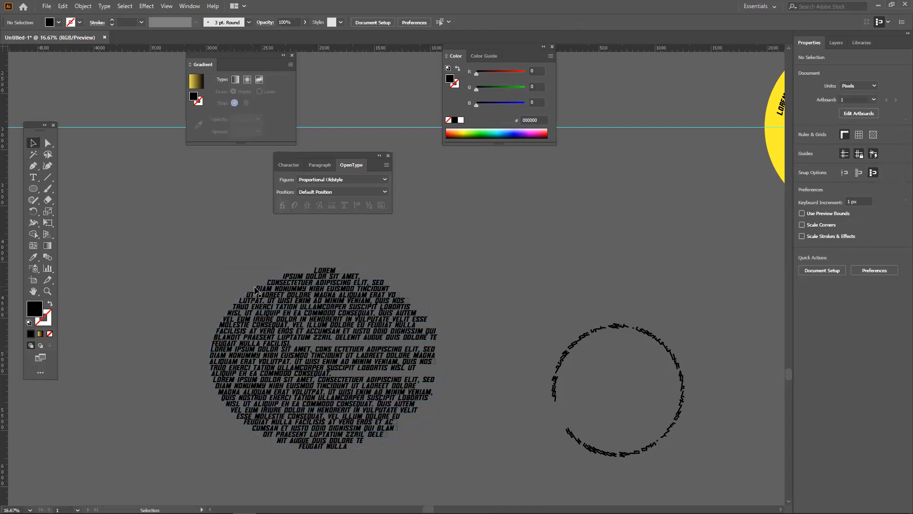
Draw a closed black freeform silhouette of a head and shoulders in profile with the Pen tool, left of the elliptical text.
scroll(251, 287, "down", 2)
left_click(300, 312)
left_click_drag(162, 303, 300, 288)
left_click(301, 288)
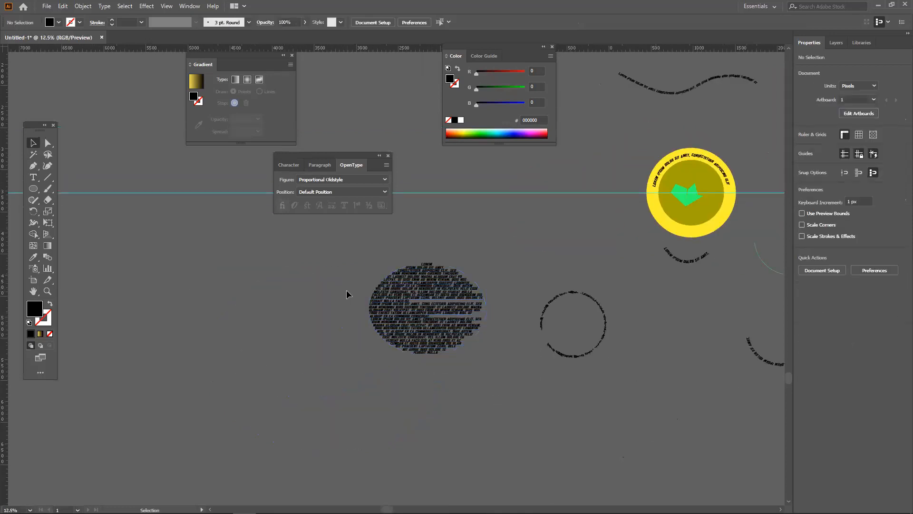
left_click_drag(33, 188, 65, 195)
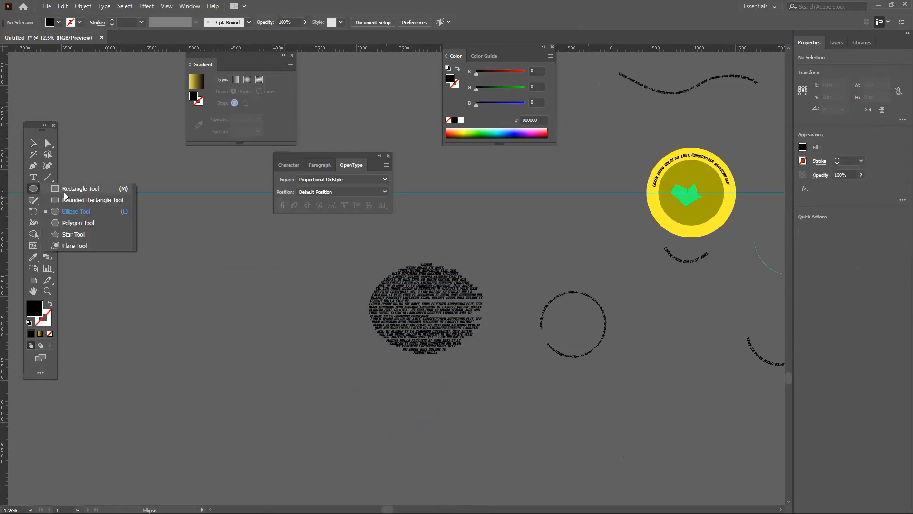
left_click(33, 167)
left_click_drag(161, 336, 288, 258)
left_click_drag(145, 287, 135, 289)
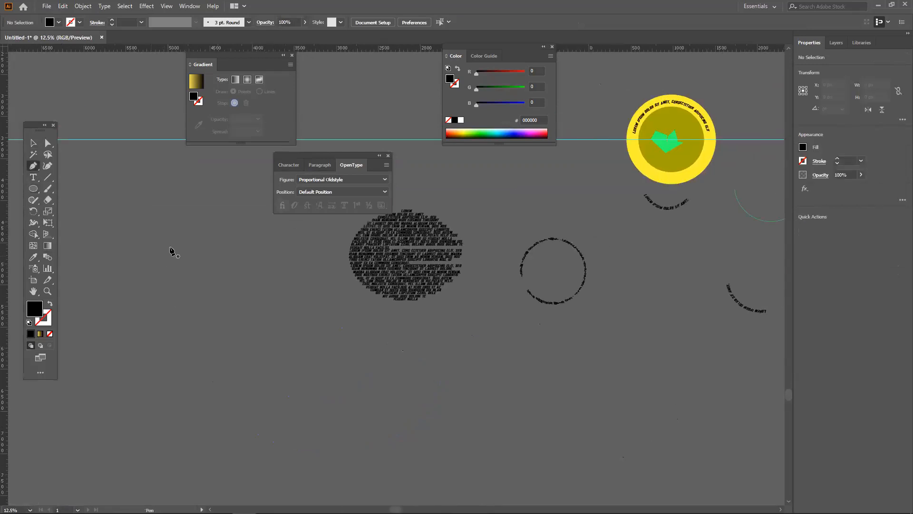
left_click(186, 229)
left_click_drag(227, 263, 171, 375)
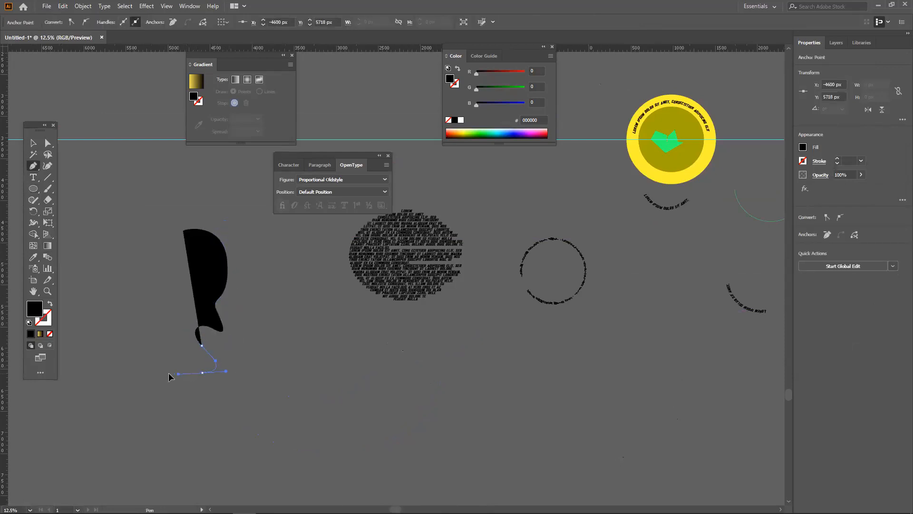
left_click_drag(151, 342, 146, 357)
left_click_drag(157, 422, 225, 355)
left_click_drag(184, 419, 121, 412)
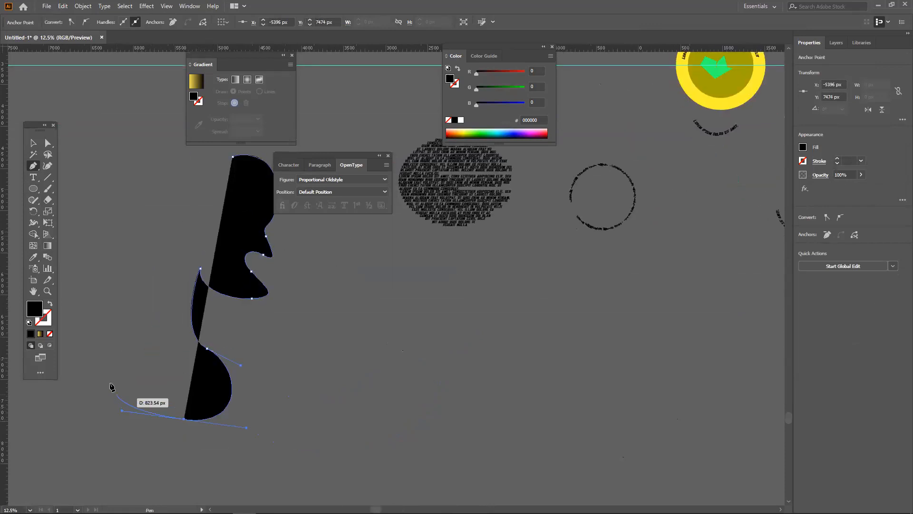
left_click_drag(105, 382, 110, 321)
left_click_drag(131, 232, 143, 224)
left_click_drag(232, 156, 275, 229)
Reshape the silhouette's top and back to about 2061 by 3350 px overall, clear the stray Pen point beside it and deselect.
scroll(285, 326, "up", 5)
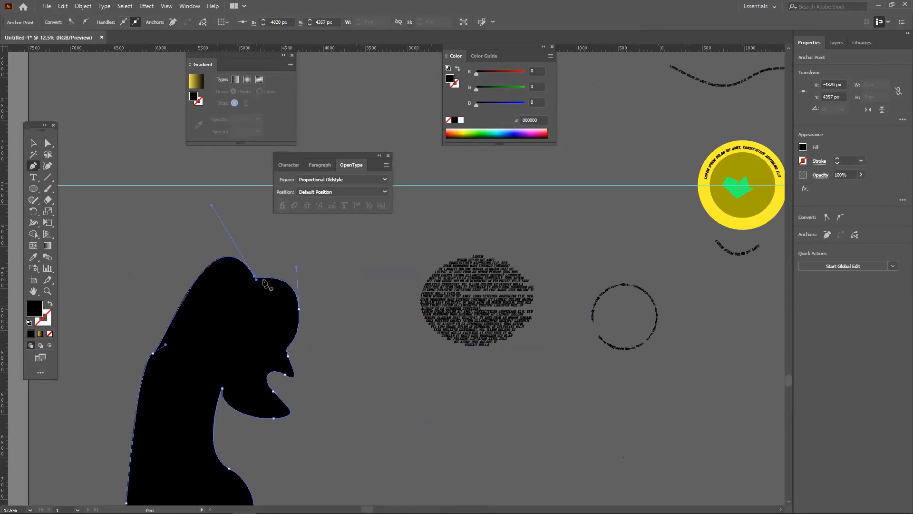
left_click_drag(256, 279, 263, 263)
left_click_drag(221, 192, 199, 241)
scroll(186, 326, "down", 2)
key("ctrl")
left_click_drag(159, 304, 178, 338)
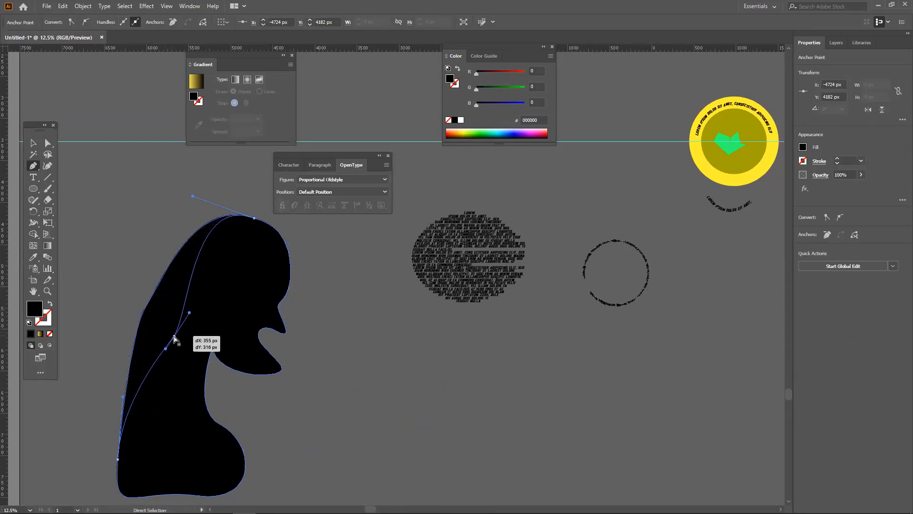
left_click_drag(210, 370, 220, 309)
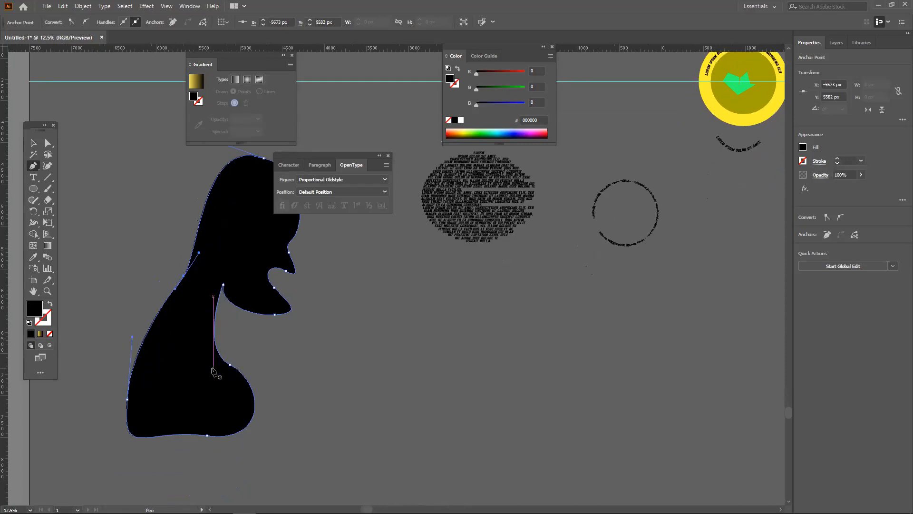
left_click(274, 360)
key("v")
left_click_drag(249, 347, 322, 370)
key("Delete")
left_click_drag(363, 329, 306, 365)
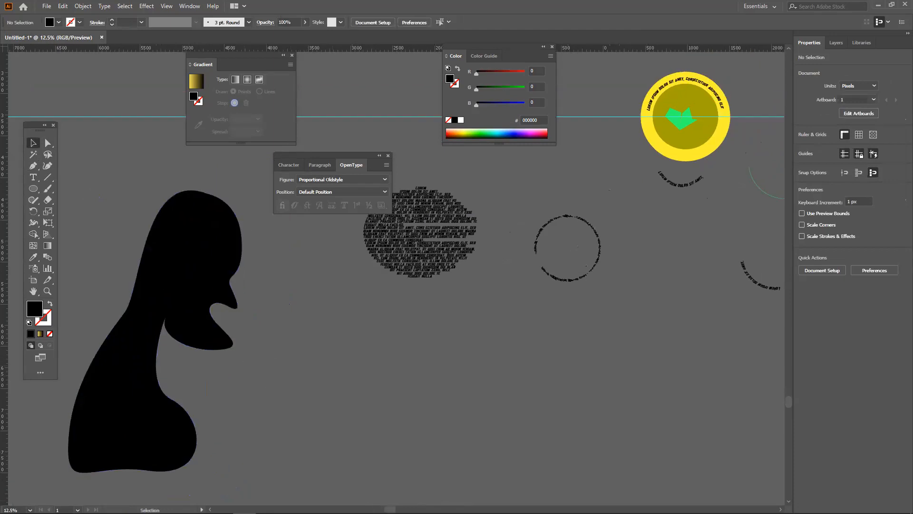
Turn the black silhouette into an area filled with Lorem Ipsum placeholder text using the Type tool, and deselect it.
scroll(238, 382, "down", 3)
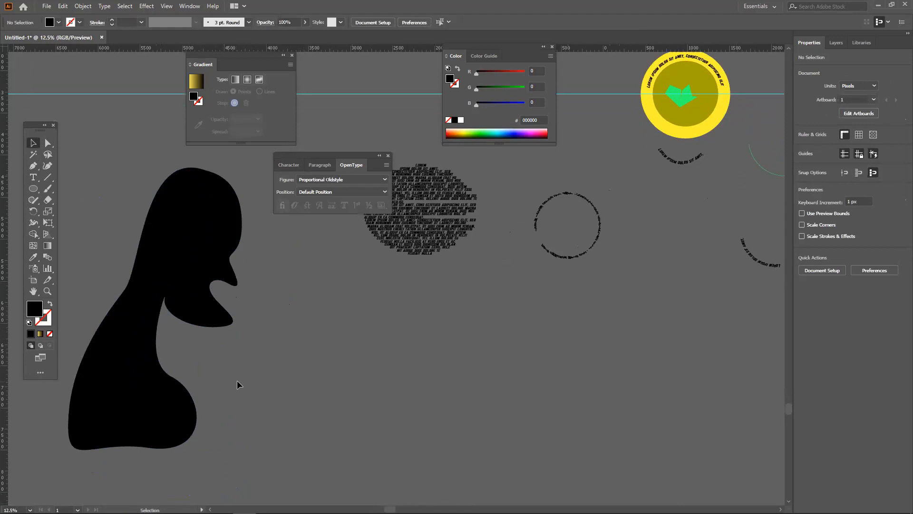
scroll(231, 410, "down", 3)
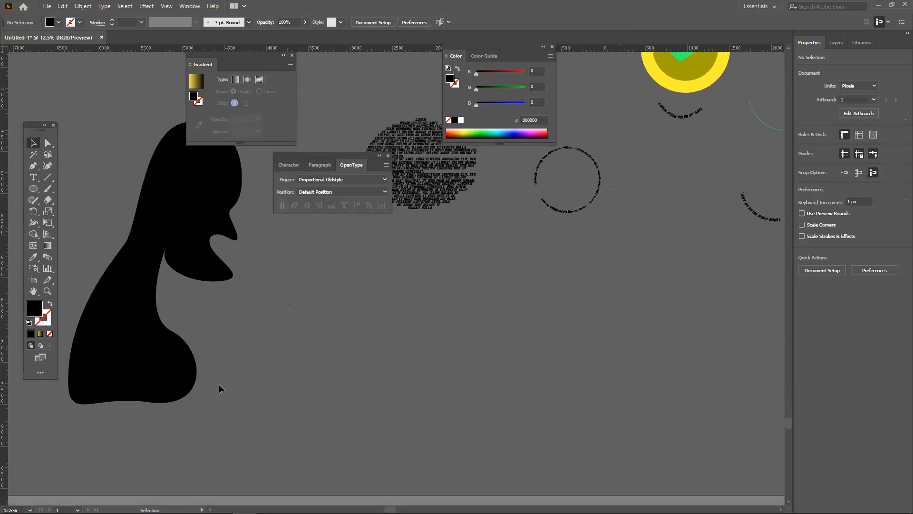
scroll(218, 384, "up", 1)
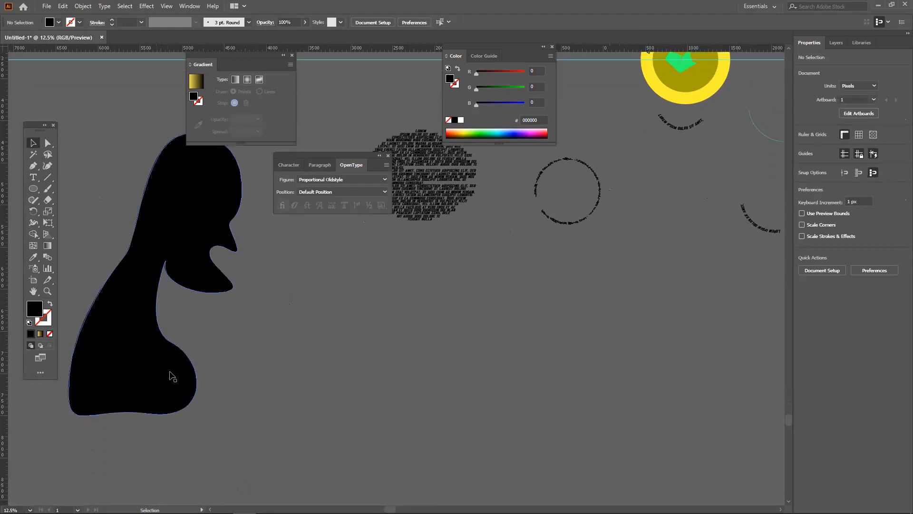
scroll(175, 393, "down", 1)
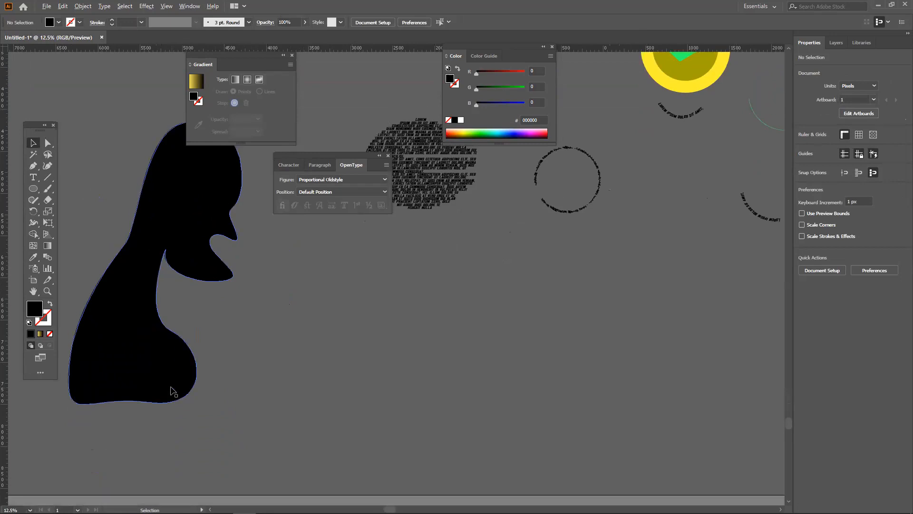
scroll(235, 366, "up", 4)
scroll(235, 366, "left", 3)
left_click(219, 270)
left_click(35, 179)
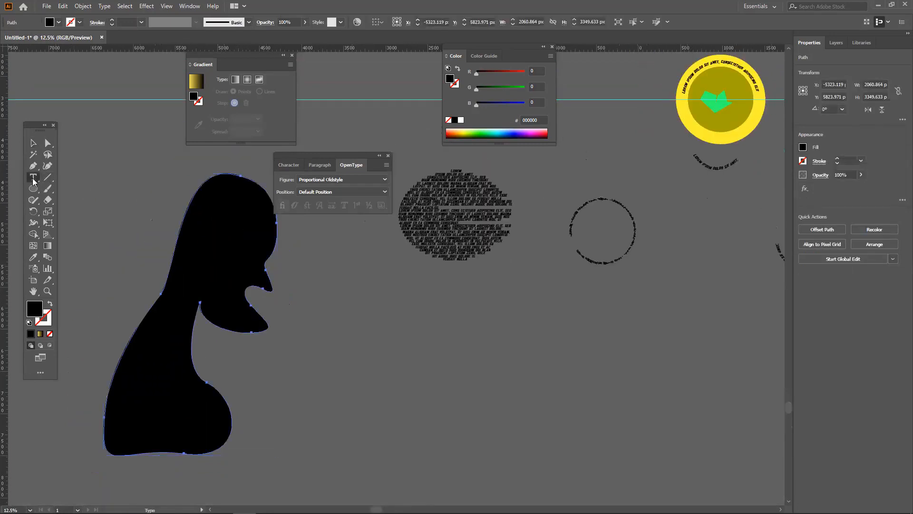
left_click(193, 195)
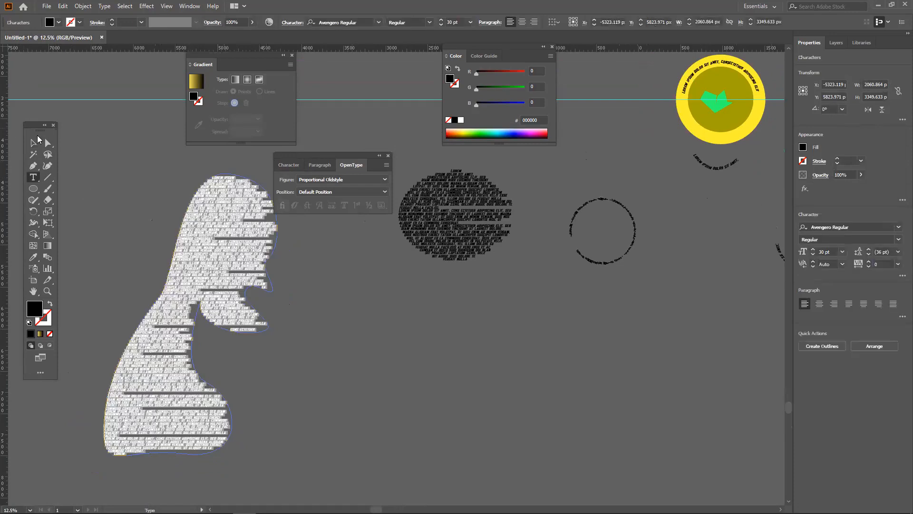
left_click(38, 140)
left_click(407, 353)
left_click_drag(394, 371, 372, 347)
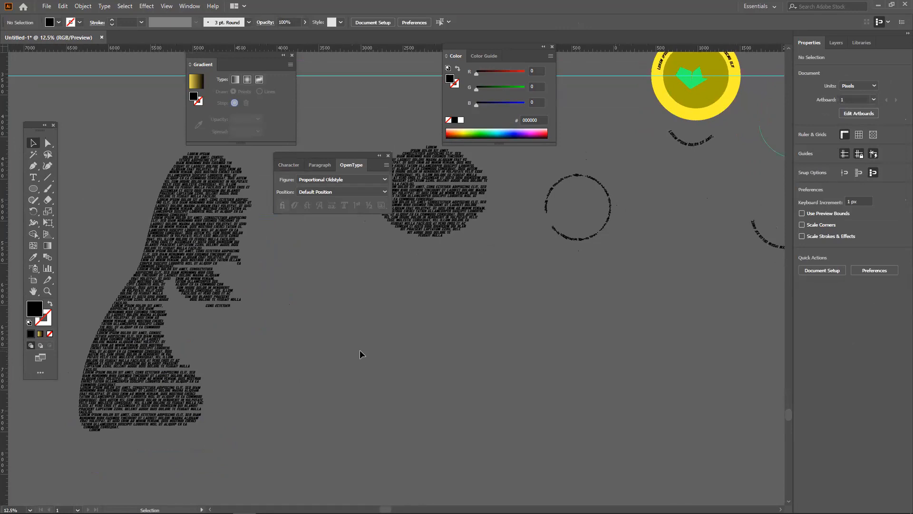
Move the wavy Lorem ipsum path text above the artboard and delete it.
scroll(334, 342, "down", 2)
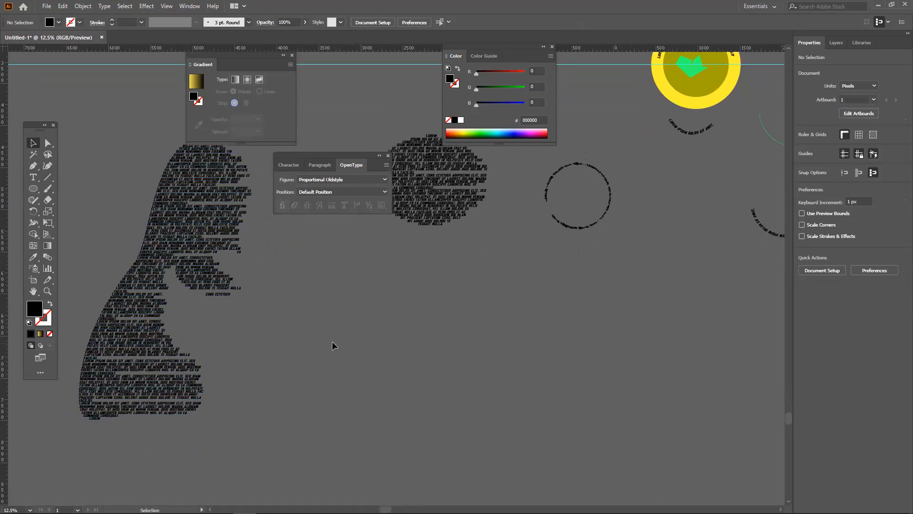
scroll(332, 341, "up", 3)
left_click_drag(237, 289, 390, 346)
left_click_drag(332, 314, 110, 479)
left_click_drag(253, 364, 251, 431)
scroll(291, 354, "up", 1)
left_click_drag(349, 312, 284, 321)
scroll(285, 320, "up", 1)
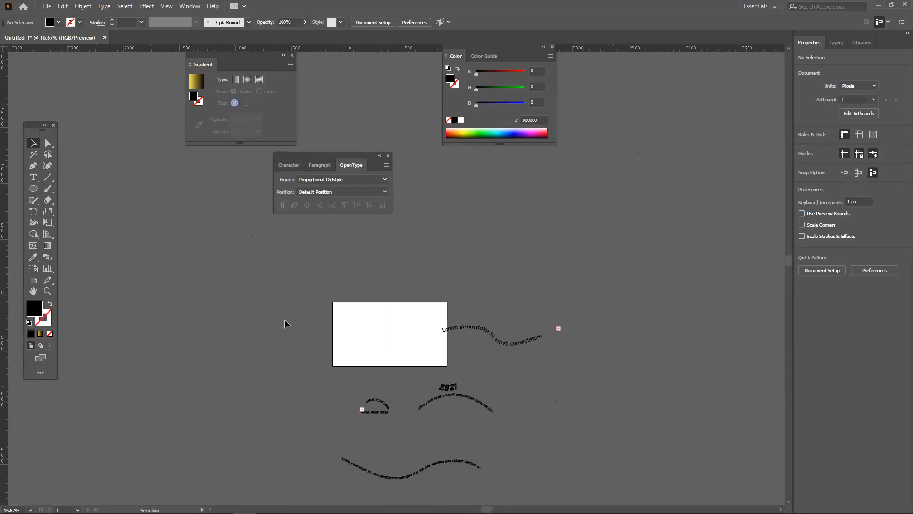
left_click_drag(431, 301, 358, 351)
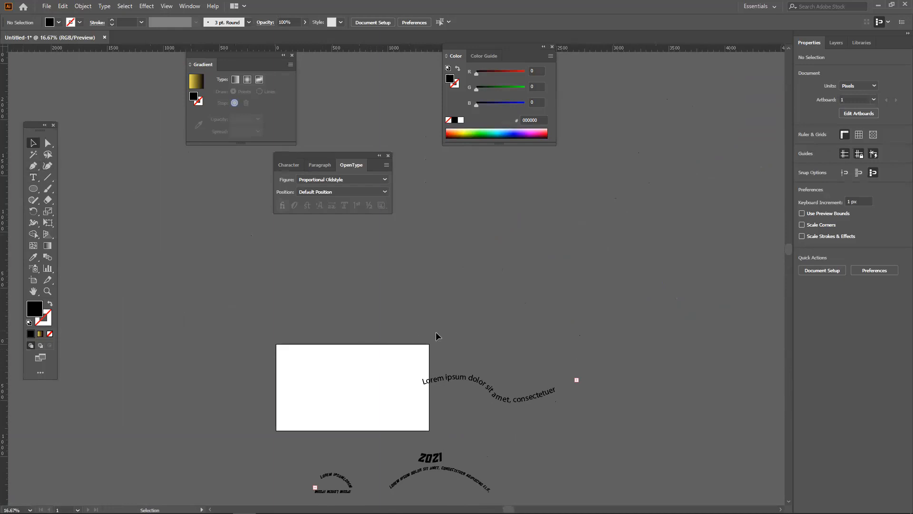
left_click_drag(438, 376, 323, 279)
left_click(322, 275)
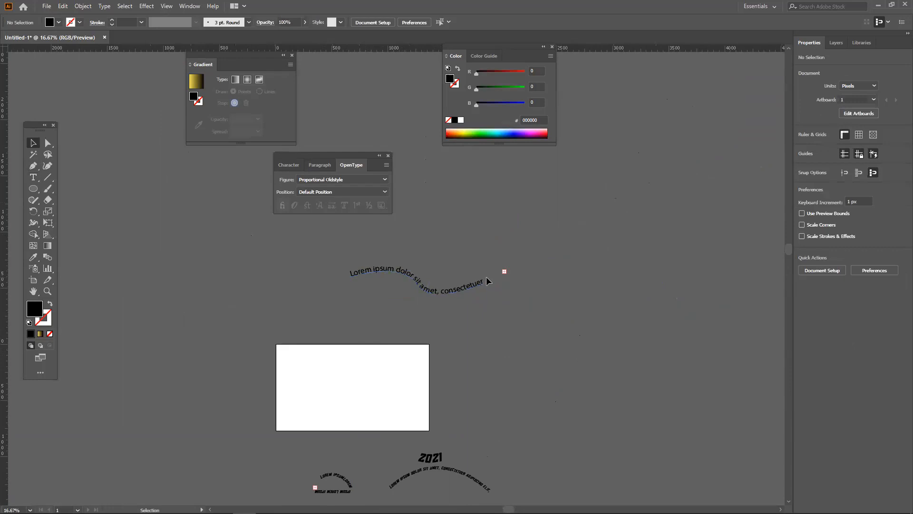
left_click(398, 272)
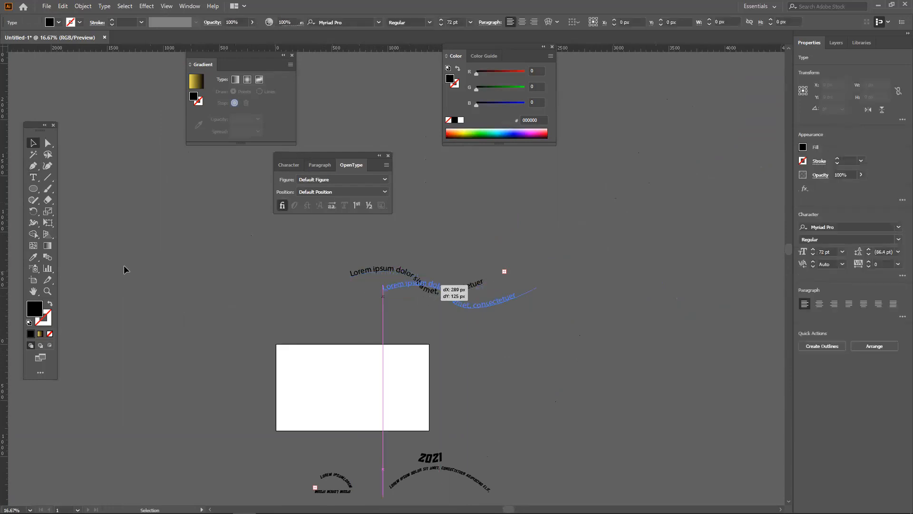
key("Delete")
Delete all remaining artwork in the document, leaving the artboard empty, and return to the Selection tool.
left_click(33, 170)
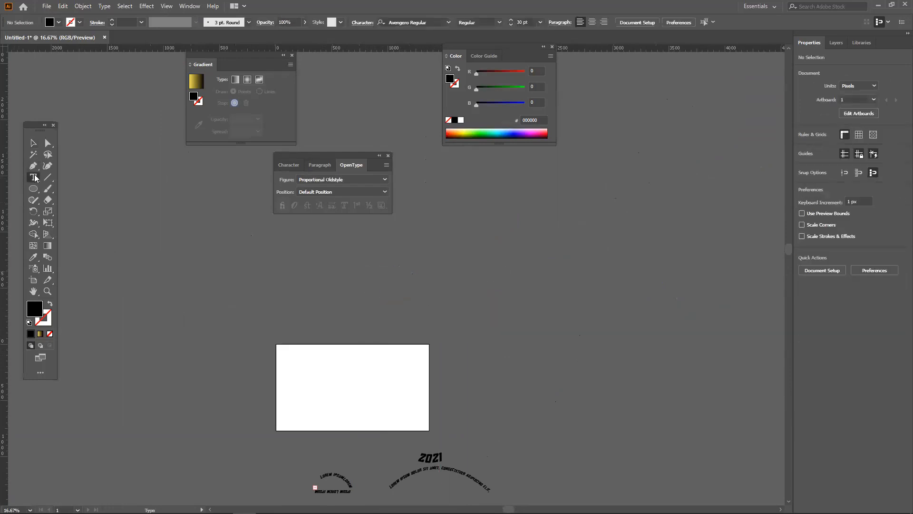
left_click(33, 167)
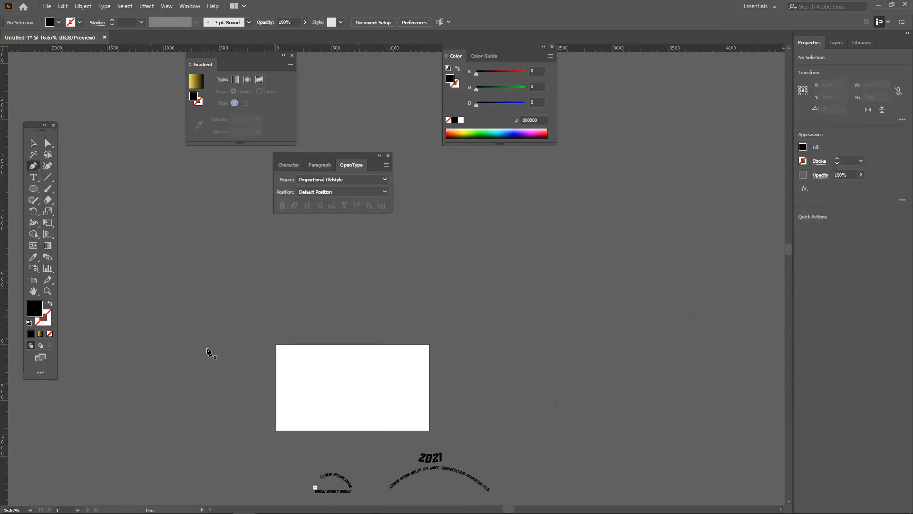
scroll(210, 350, "down", 4)
key("ctrl+a")
key("Delete")
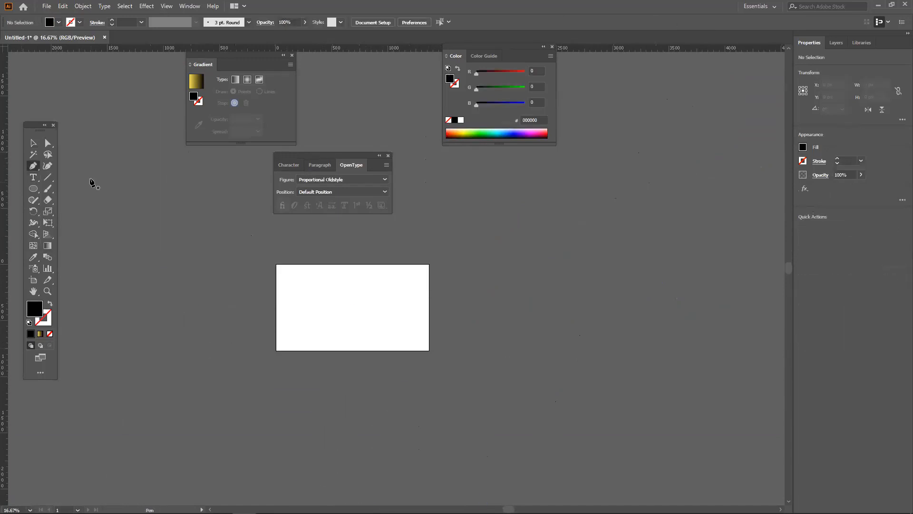
left_click(33, 143)
scroll(300, 409, "down", 5)
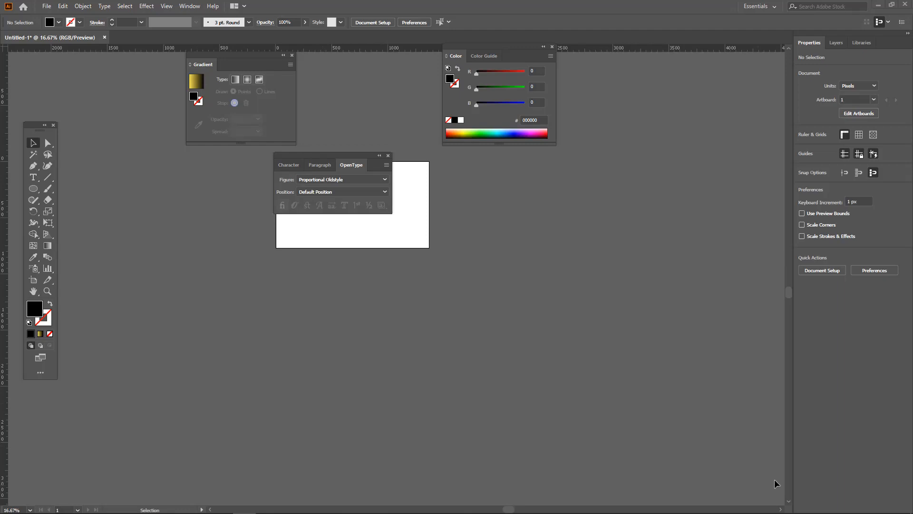
left_click(852, 504)
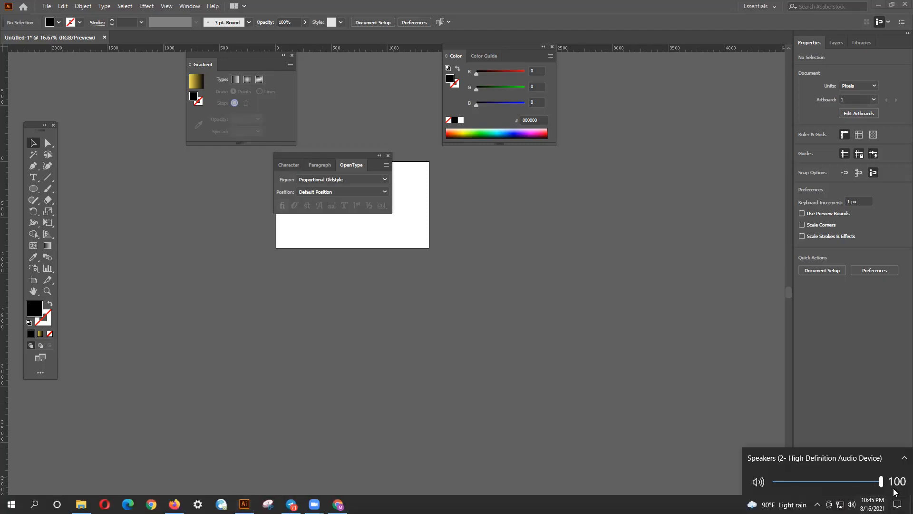
left_click(570, 393)
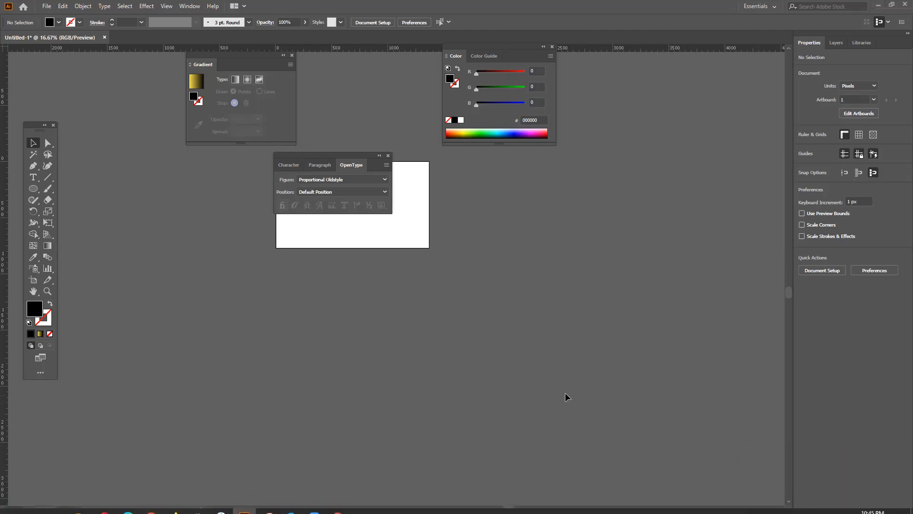
Place Lorem ipsum point text below the artboard, enlarge it to about 2381 by 232 px and shift it slightly upward.
left_click(33, 177)
left_click(200, 319)
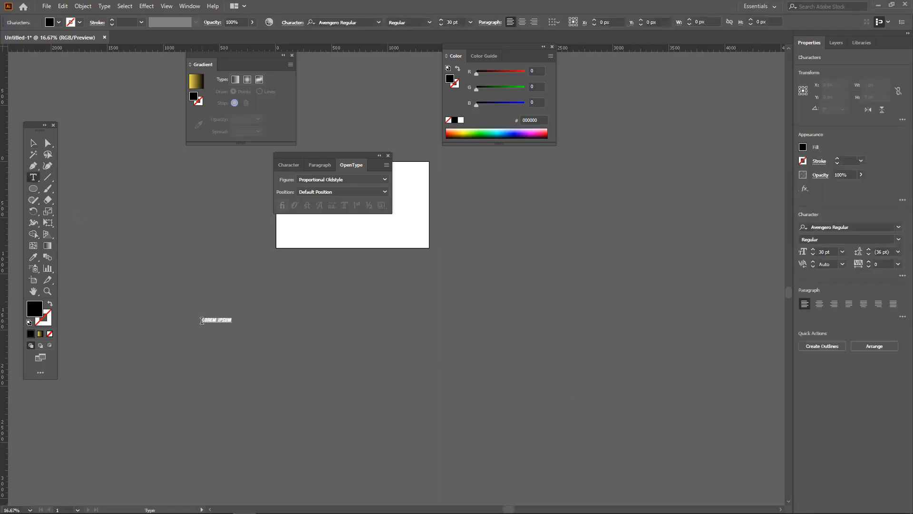
left_click(33, 143)
left_click_drag(238, 321, 468, 360)
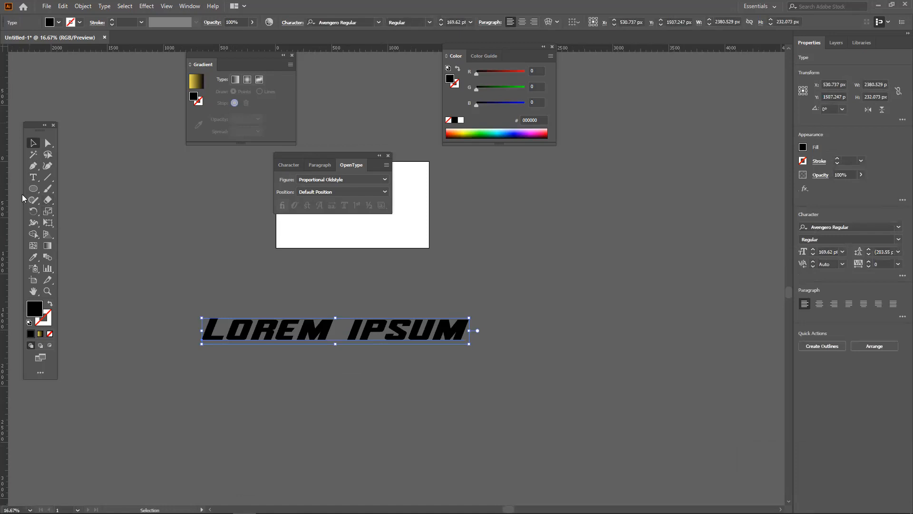
left_click(48, 142)
left_click_drag(331, 343, 329, 322)
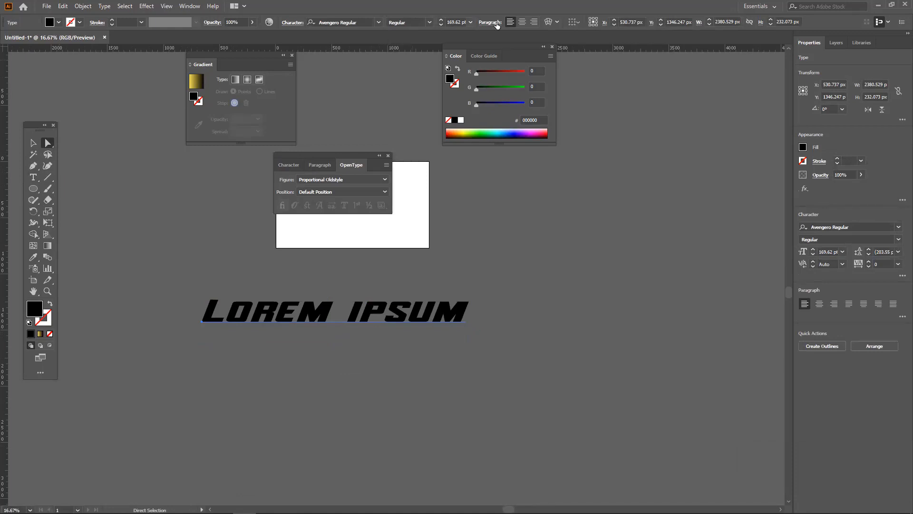
Try an envelope mesh on the Lorem ipsum text with the preview on, adjusting its rows, and dismiss it.
left_click(558, 22)
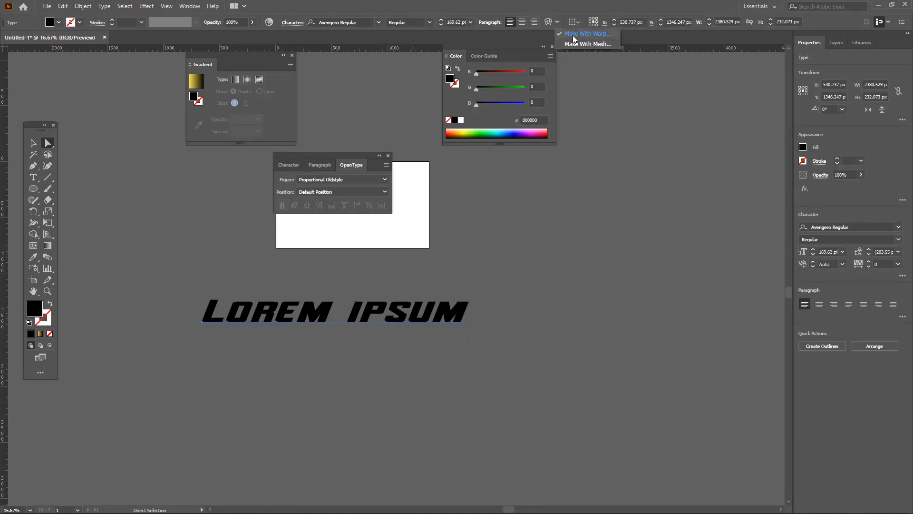
left_click(557, 22)
left_click(557, 23)
left_click(575, 44)
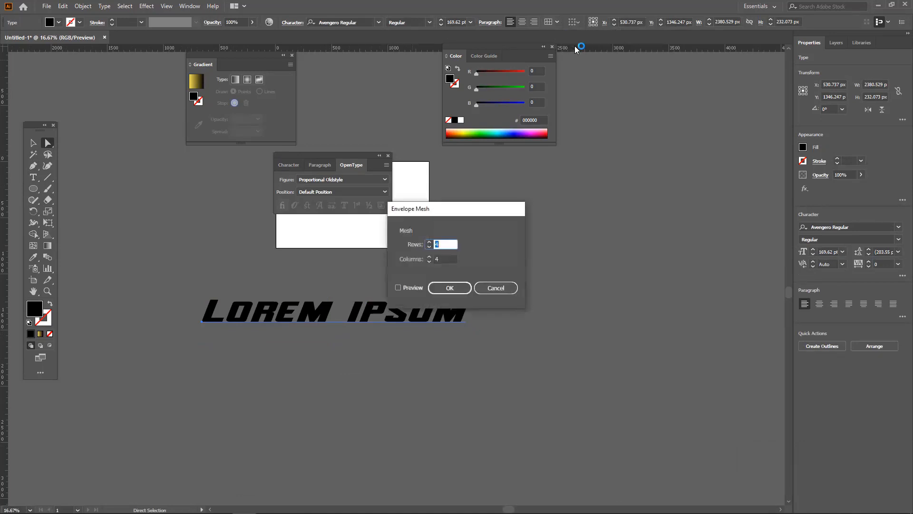
left_click(406, 287)
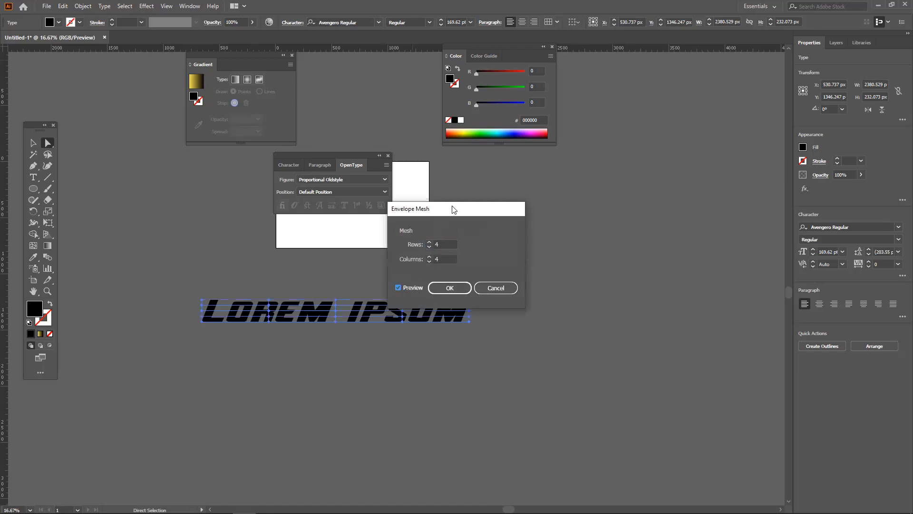
left_click_drag(453, 210, 546, 224)
left_click(525, 259)
left_click(570, 304)
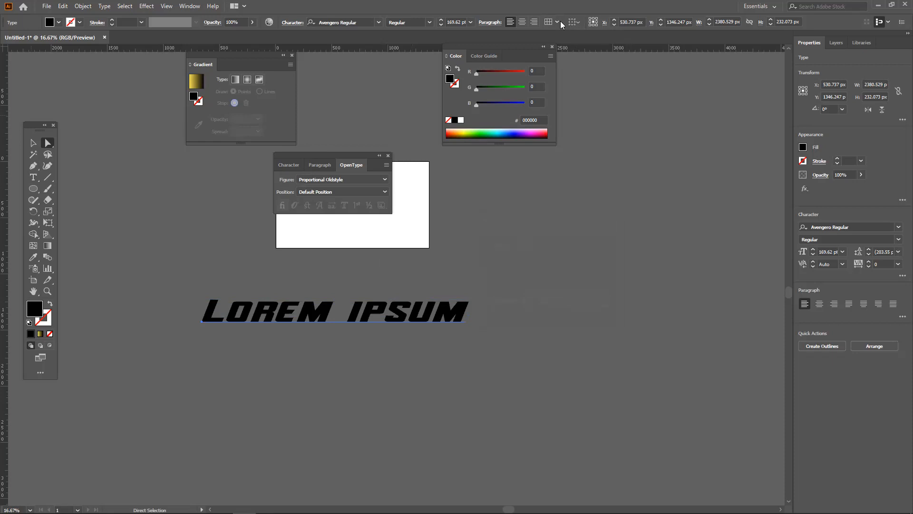
Move the Lorem ipsum text right and slightly down below the artboard, to about X 2051, Y 1545 px.
left_click(580, 23)
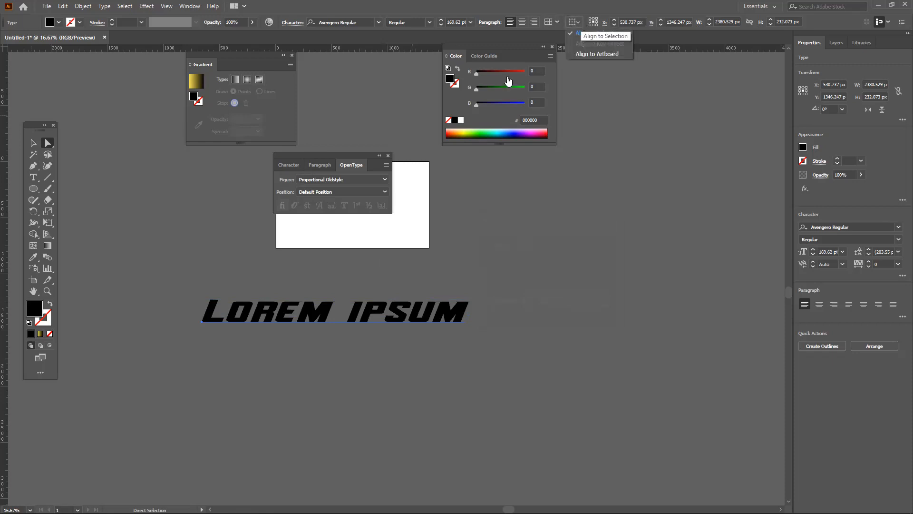
left_click(388, 317)
left_click_drag(426, 318, 591, 340)
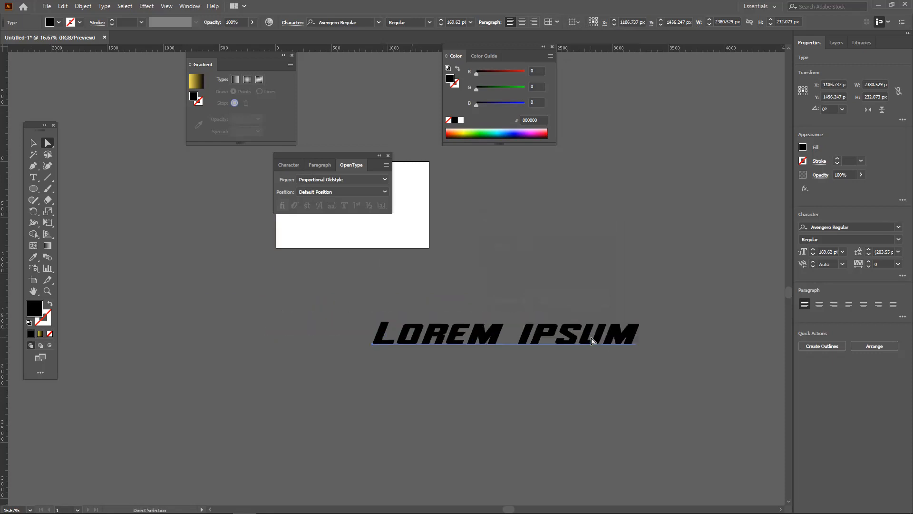
Try a horizontal Arc envelope warp on the Lorem ipsum text with the preview on and a -74% bend, and dismiss it.
left_click(579, 23)
left_click(560, 23)
left_click(558, 22)
left_click(574, 34)
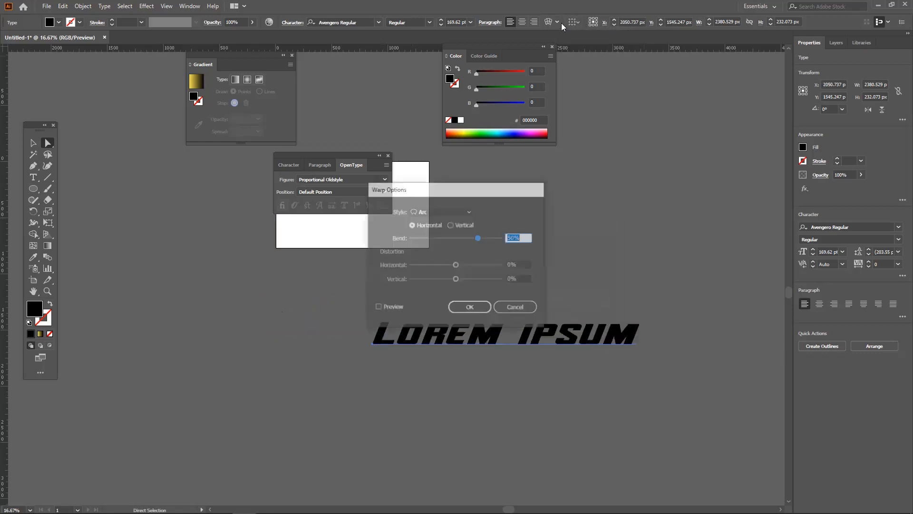
left_click_drag(480, 187, 797, 150)
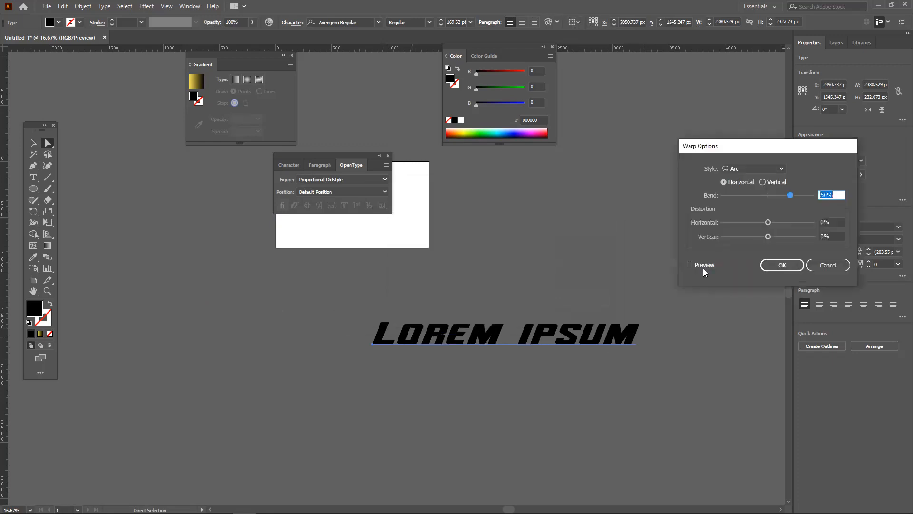
left_click(701, 265)
left_click_drag(791, 195, 735, 197)
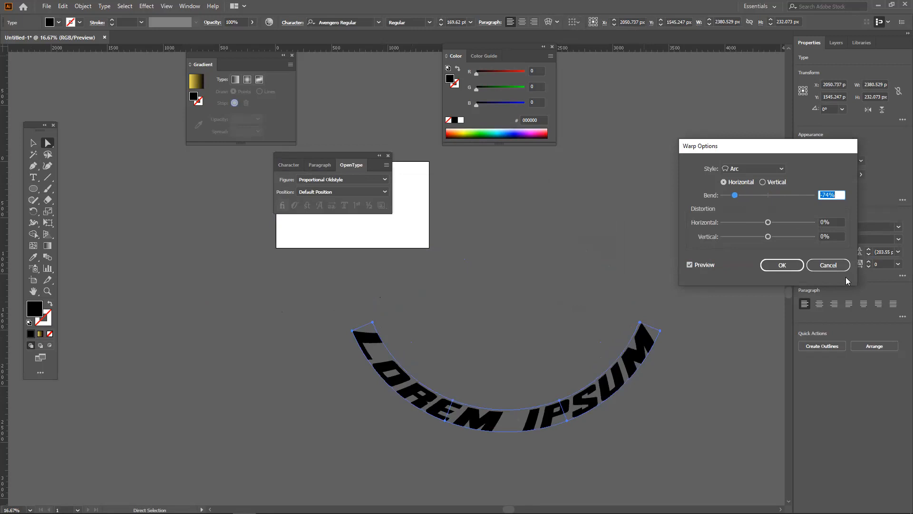
left_click(827, 264)
Place Lorem ipsum point text in the upper middle of the artboard, scaled to about 752 by 116 px.
left_click(33, 143)
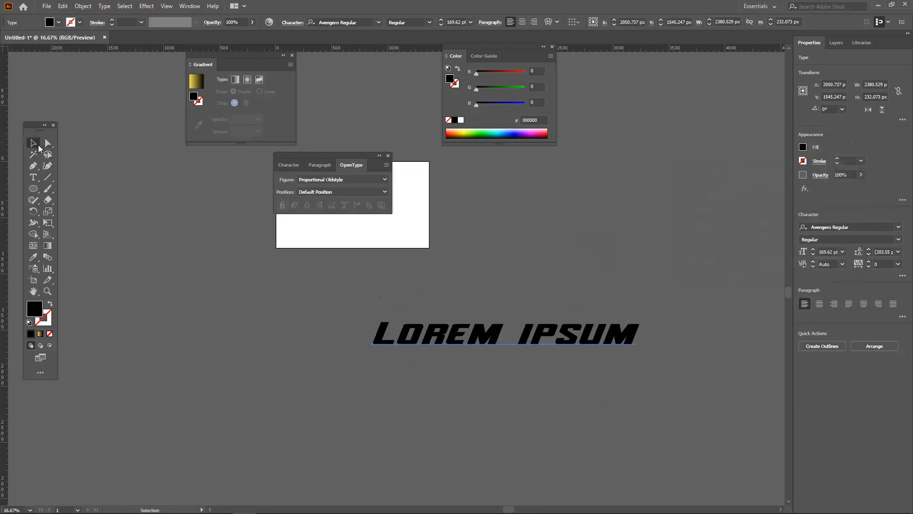
key("space")
left_click_drag(457, 306, 579, 287)
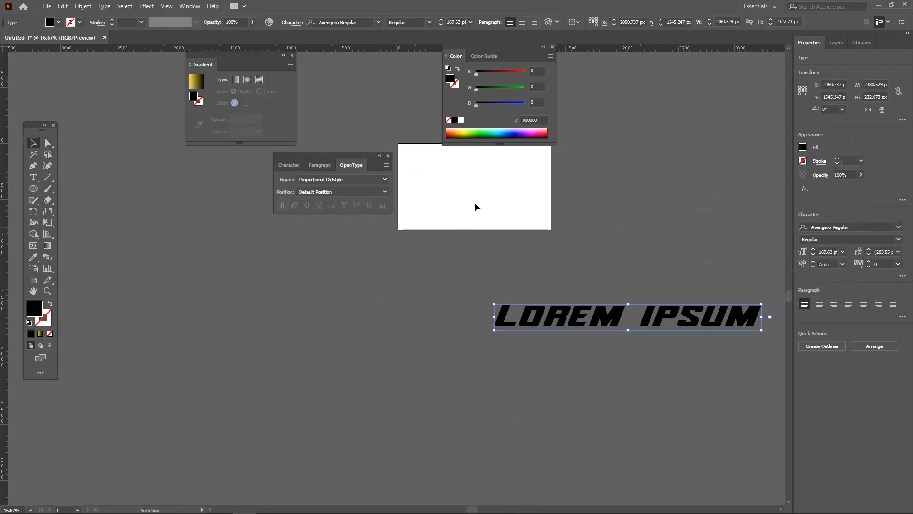
scroll(476, 203, "up", 2)
key("space")
left_click_drag(492, 185, 372, 361)
left_click(38, 182)
left_click_drag(249, 340, 467, 347)
left_click(32, 143)
left_click_drag(404, 325, 384, 328)
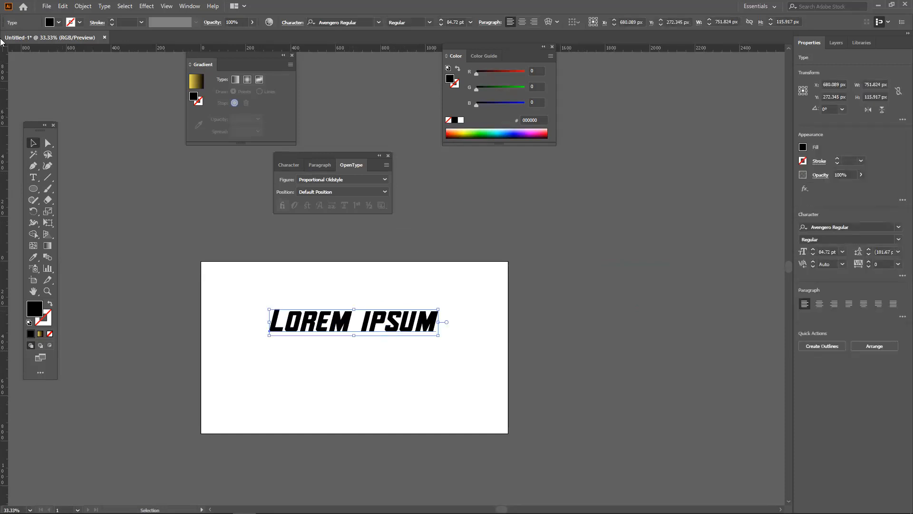
Detach the Control bar so it floats over the document and dock it back in its original place.
left_click_drag(2, 22, 89, 208)
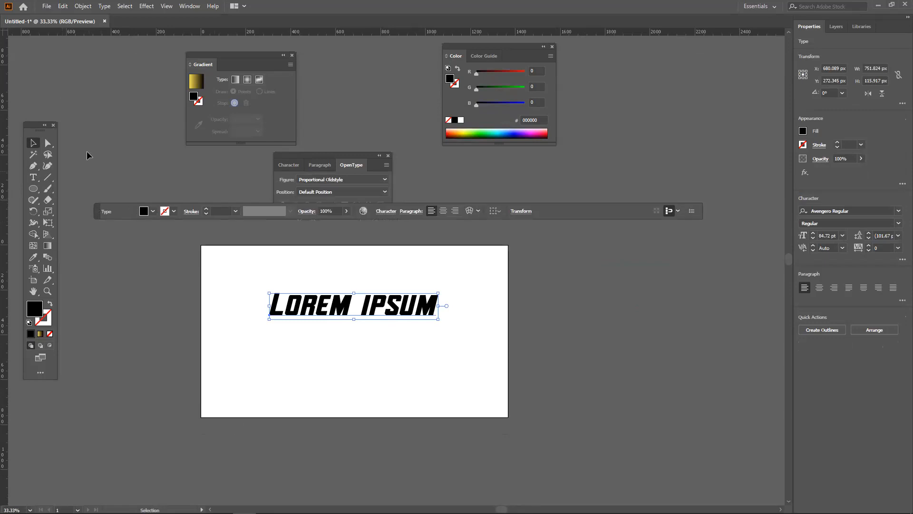
mouse_move(96, 212)
left_mouse_down()
mouse_move(109, 197)
mouse_move(107, 206)
left_mouse_up()
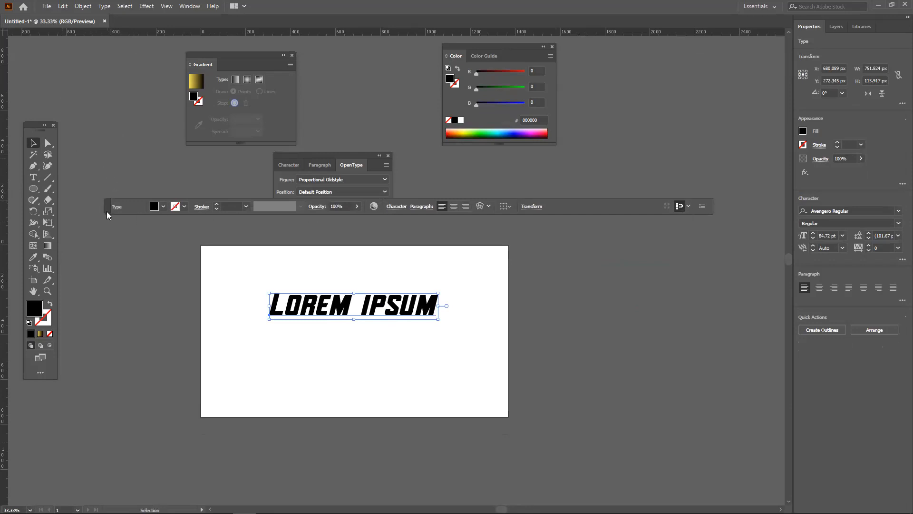
left_click_drag(107, 208, 39, 21)
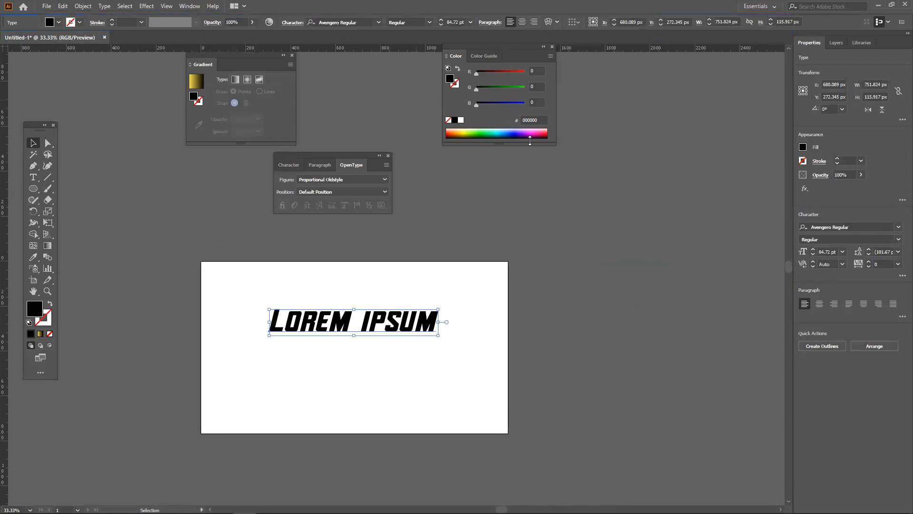
Try a horizontal Arc warp on the artboard's Lorem ipsum text, previewing it with a -100% bend.
left_click(557, 24)
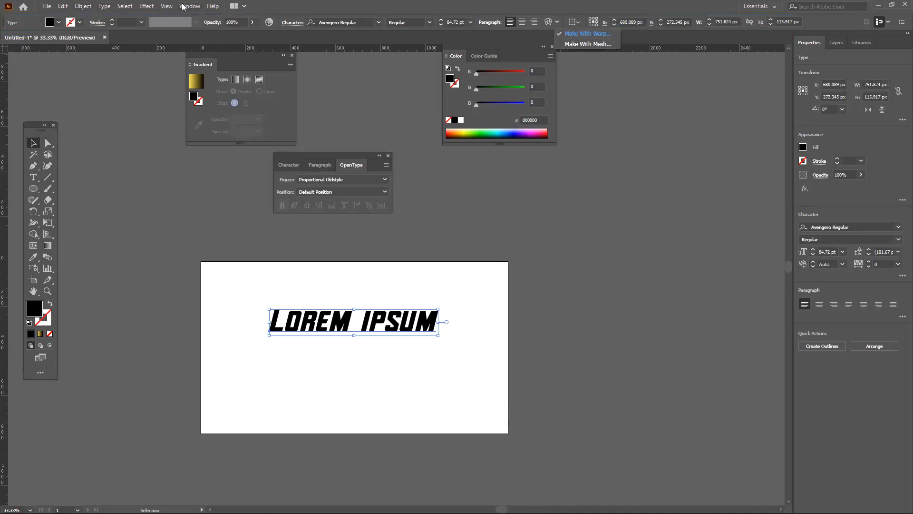
left_click(571, 36)
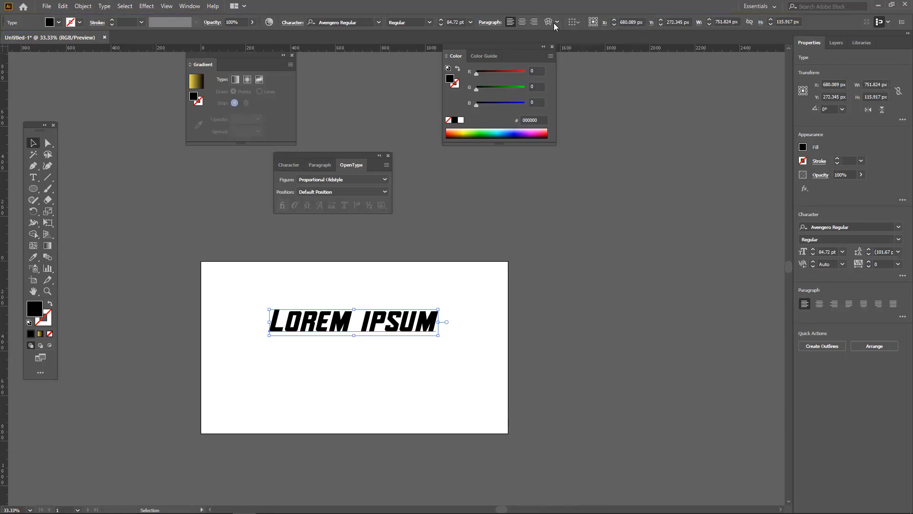
left_click_drag(739, 148, 639, 149)
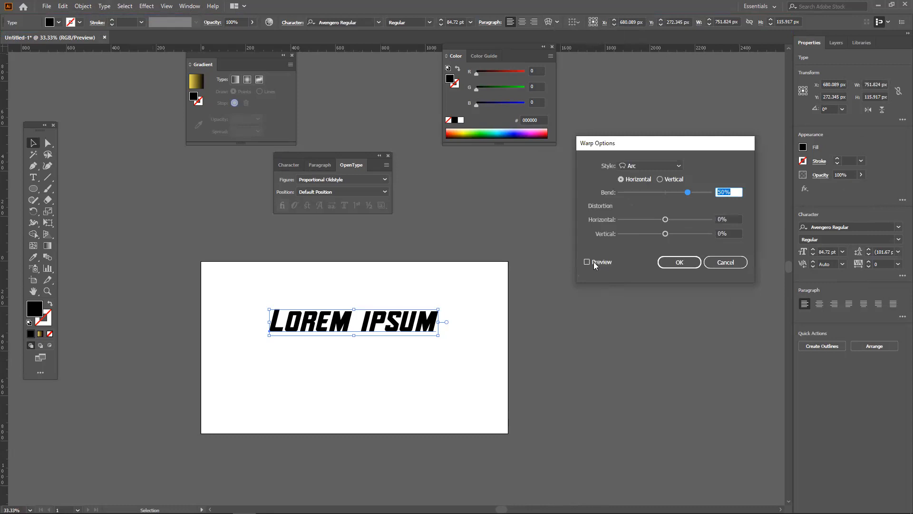
left_click(594, 262)
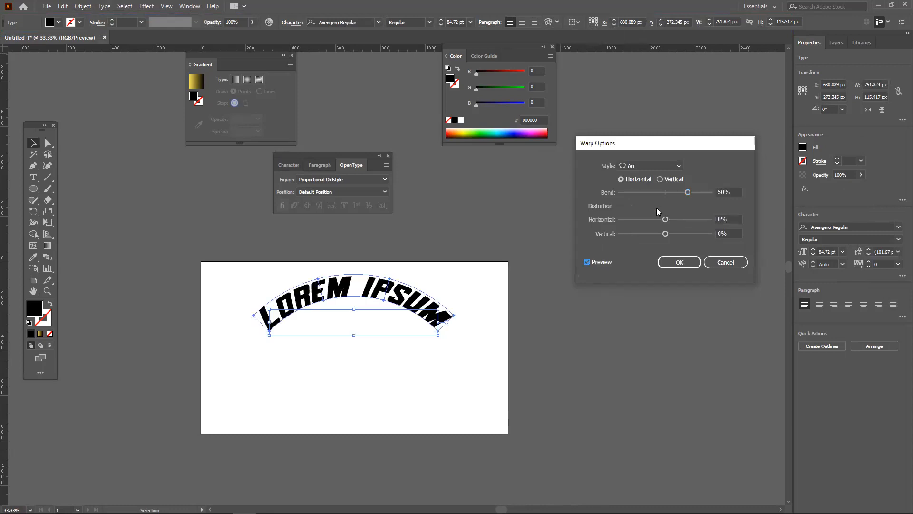
left_click_drag(690, 195, 549, 198)
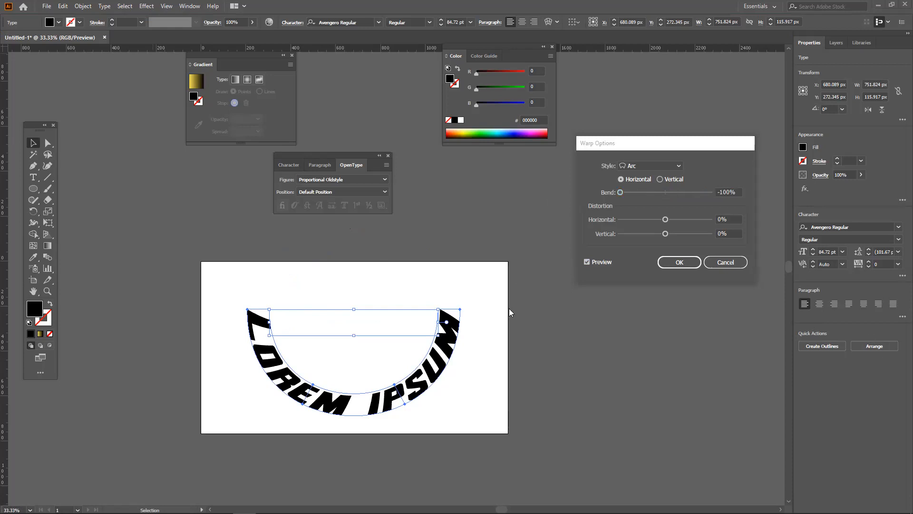
Try warp distortions of -64% horizontal and -35% vertical with the Arc bend at 96%, and dismiss the warp.
left_click_drag(667, 146, 646, 136)
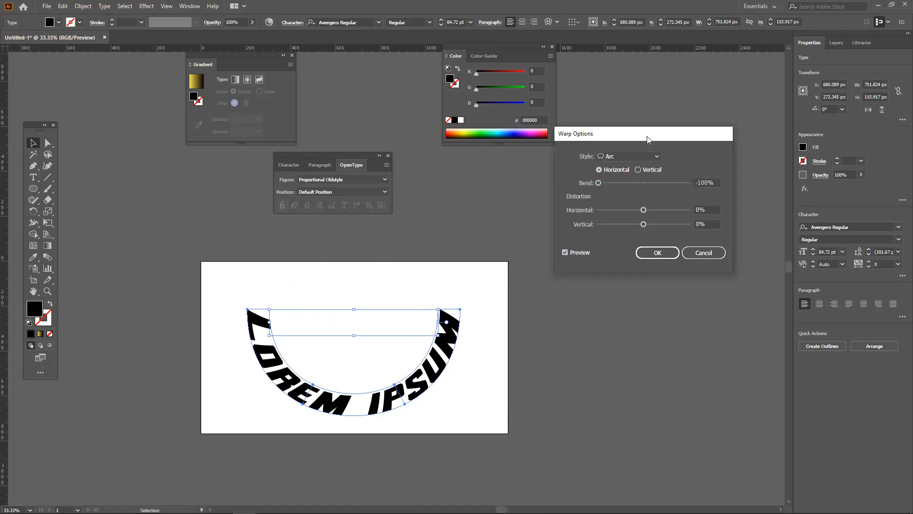
left_click_drag(643, 210, 627, 232)
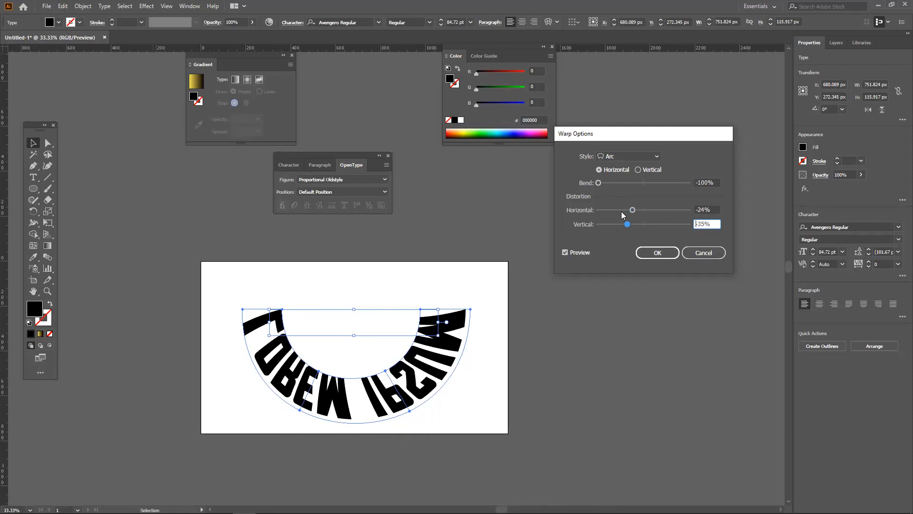
left_click_drag(642, 210, 686, 183)
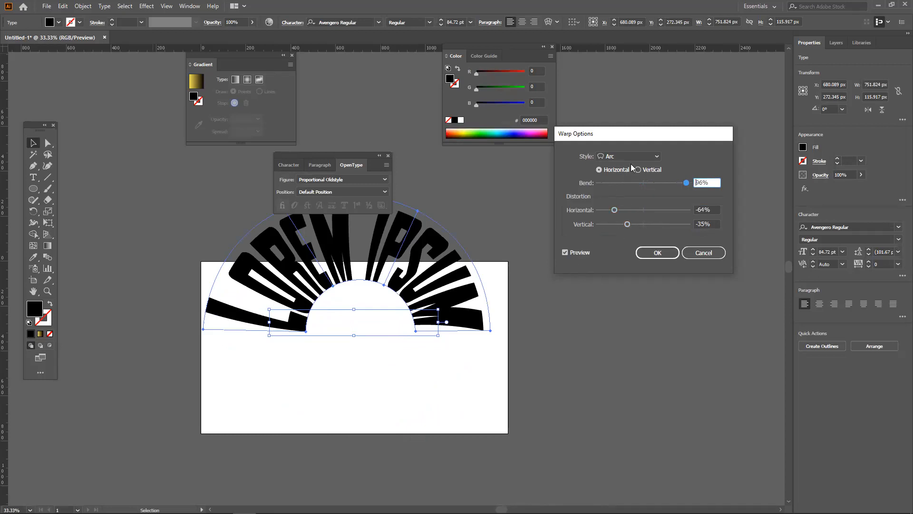
left_click(580, 253)
left_click(703, 252)
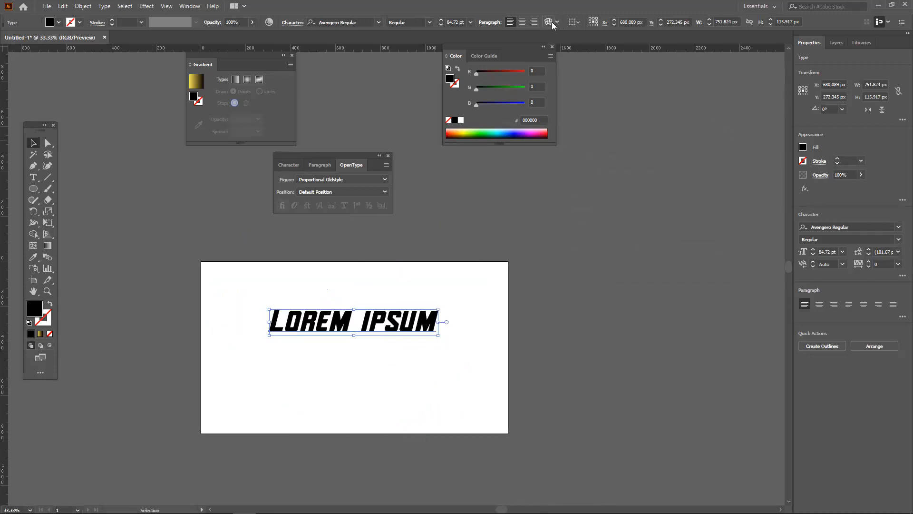
Try a vertical Arc warp on the text with the preview on, 1% horizontal distortion and bends of 11% and -1%.
left_click(552, 21)
left_click(580, 253)
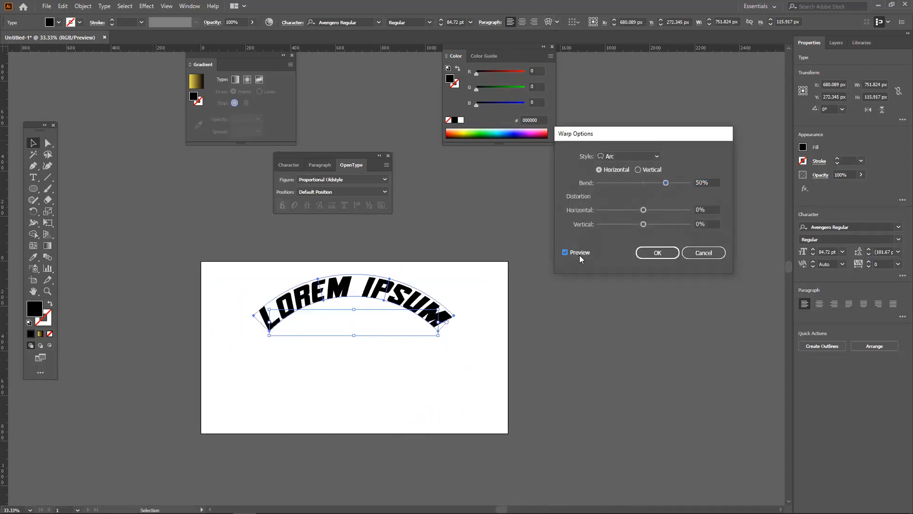
left_click_drag(647, 208, 647, 183)
left_click(647, 170)
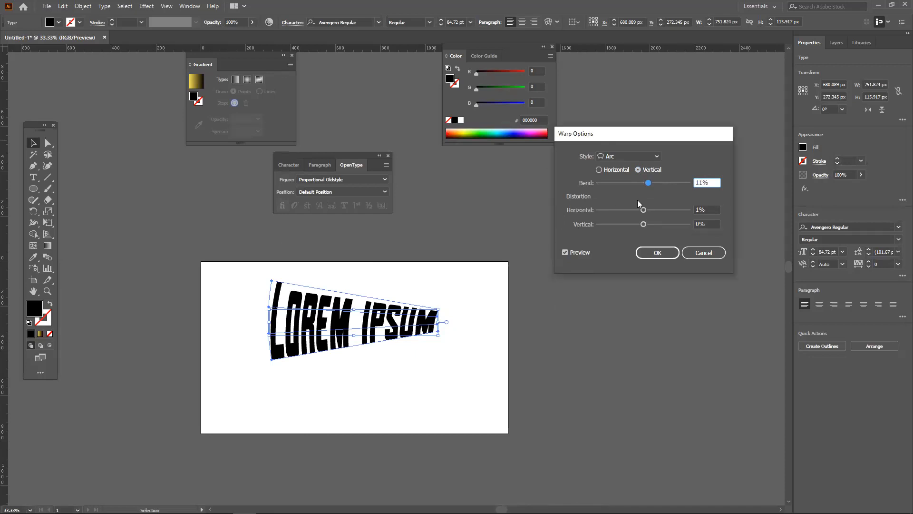
left_click(650, 158)
left_click(651, 158)
left_click_drag(647, 183, 640, 184)
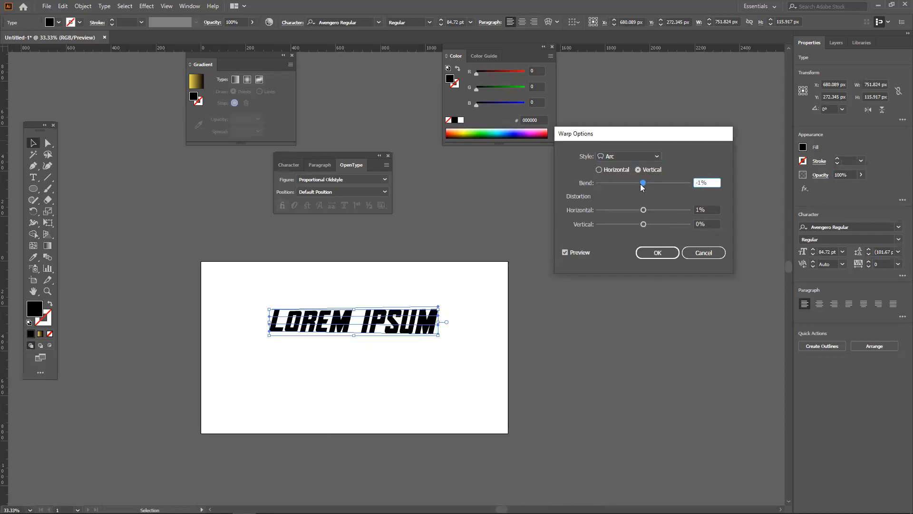
Switch the warp style to Arc Lower with horizontal orientation and a 3% bend.
left_click(657, 158)
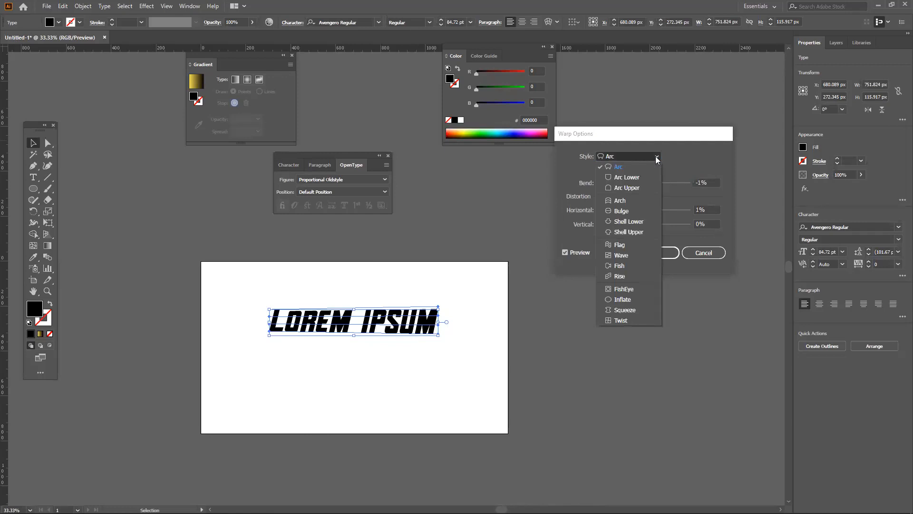
left_click(639, 176)
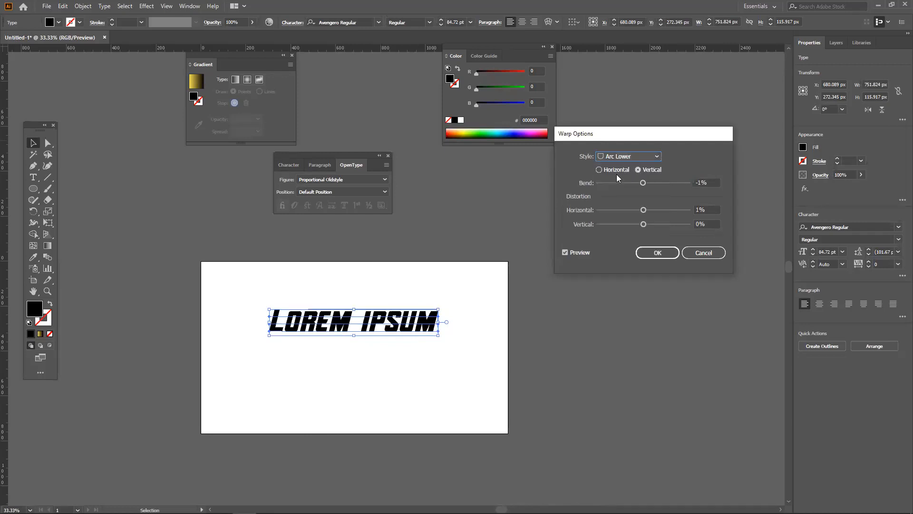
left_click(617, 169)
mouse_move(643, 183)
left_mouse_down()
mouse_move(671, 187)
mouse_move(629, 184)
mouse_move(644, 187)
left_mouse_up()
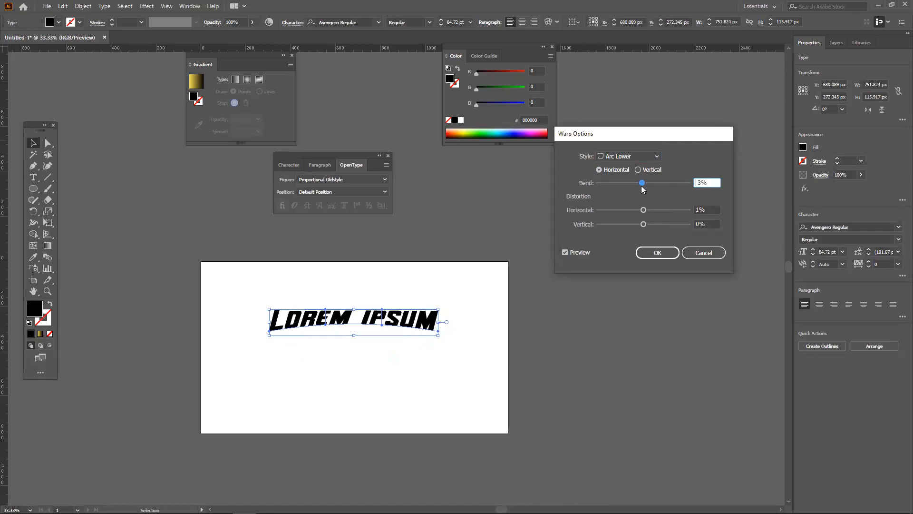
Try the Flag warp style with a 20% bend and the Fish style with a -25% bend, and dismiss the warp.
left_click(633, 159)
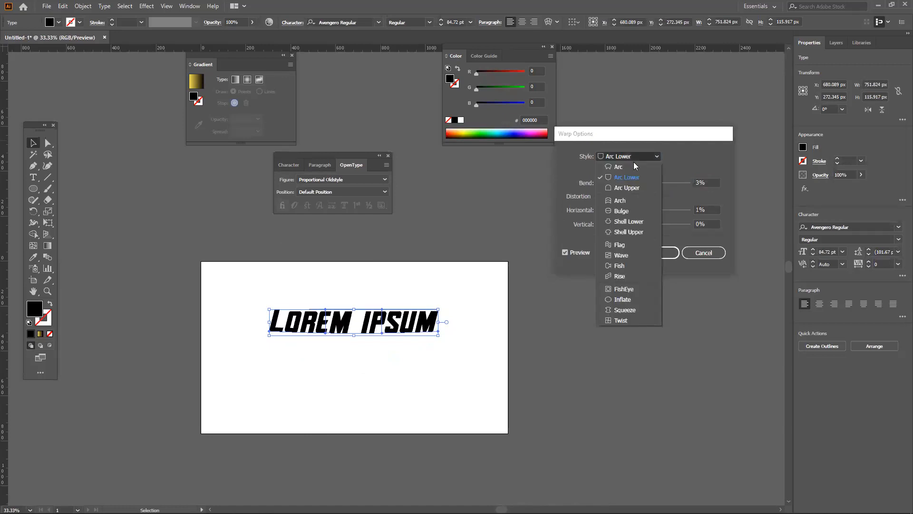
left_click(621, 245)
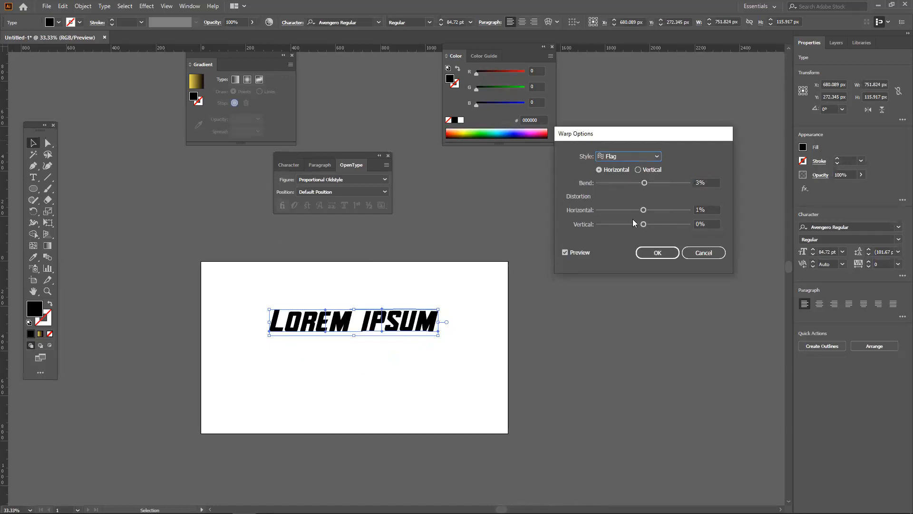
mouse_move(648, 183)
left_mouse_down()
mouse_move(692, 188)
mouse_move(601, 185)
mouse_move(653, 184)
left_mouse_up()
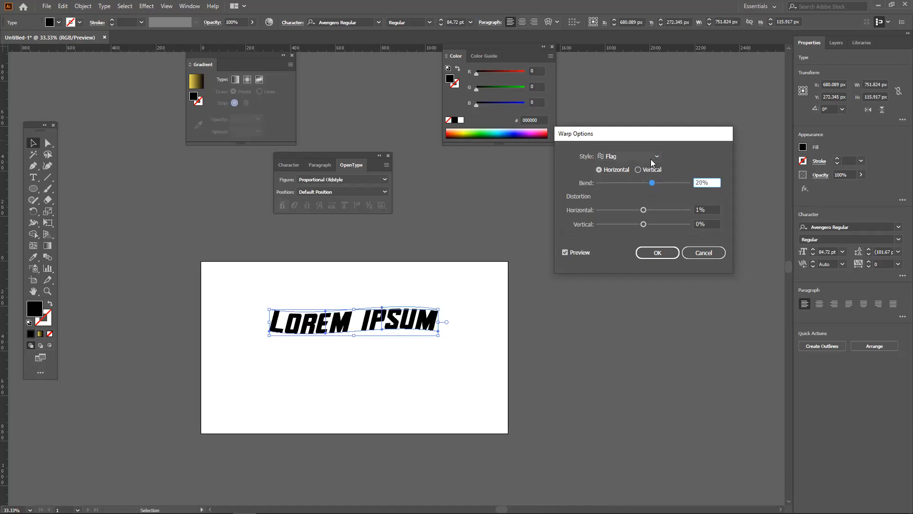
left_click(651, 159)
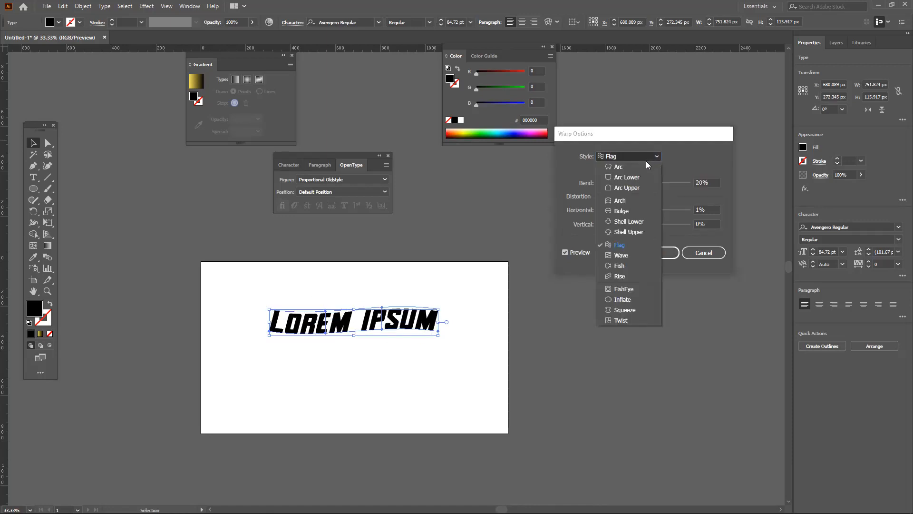
left_click(622, 263)
left_click_drag(659, 180, 634, 183)
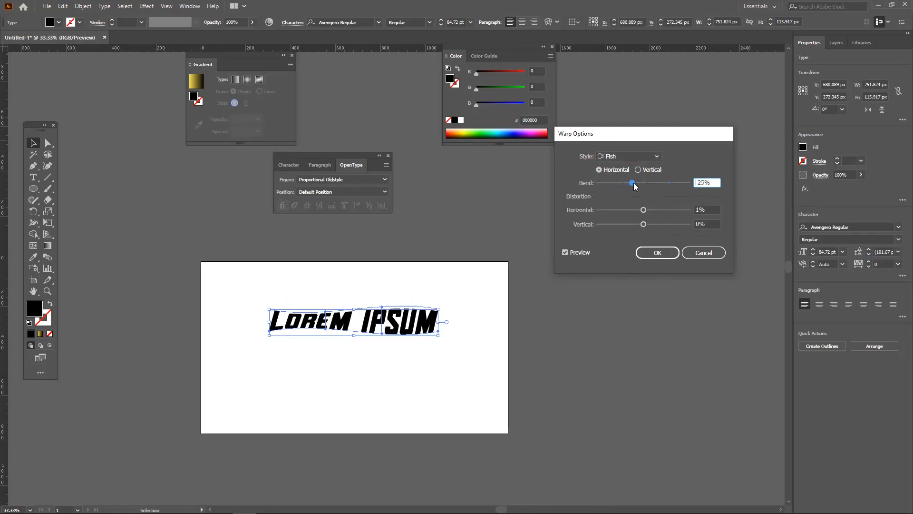
left_click(711, 251)
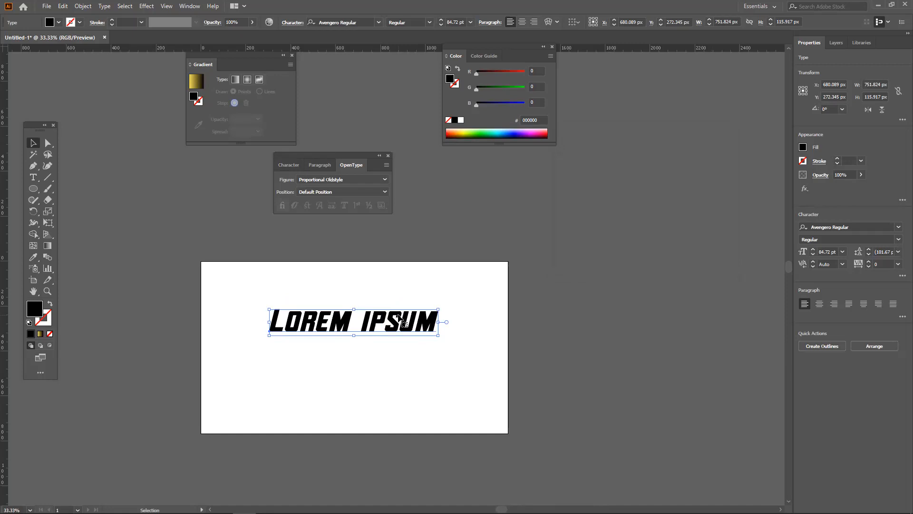
Shift the text slightly down, try a horizontal Arc warp on it with previewed bends of -88% and 97%, and dismiss the warp.
left_click_drag(398, 315, 399, 325)
left_click(549, 21)
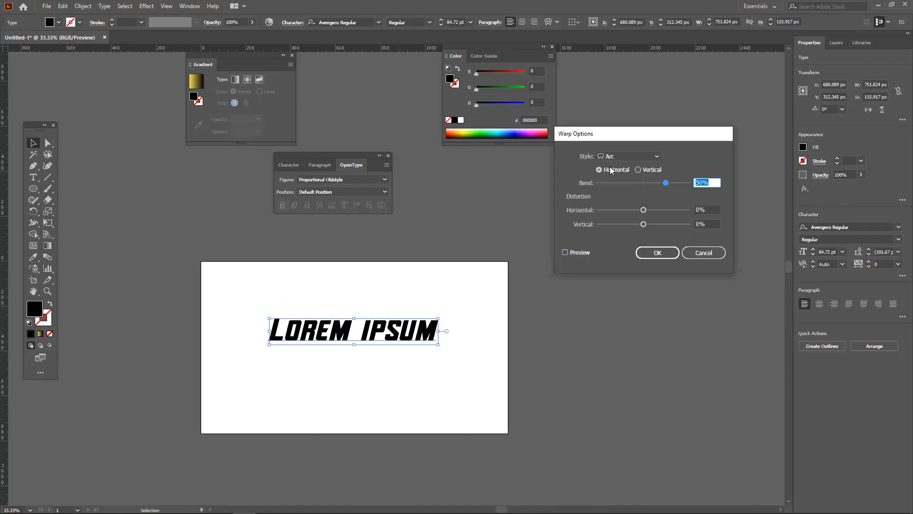
left_click(617, 156)
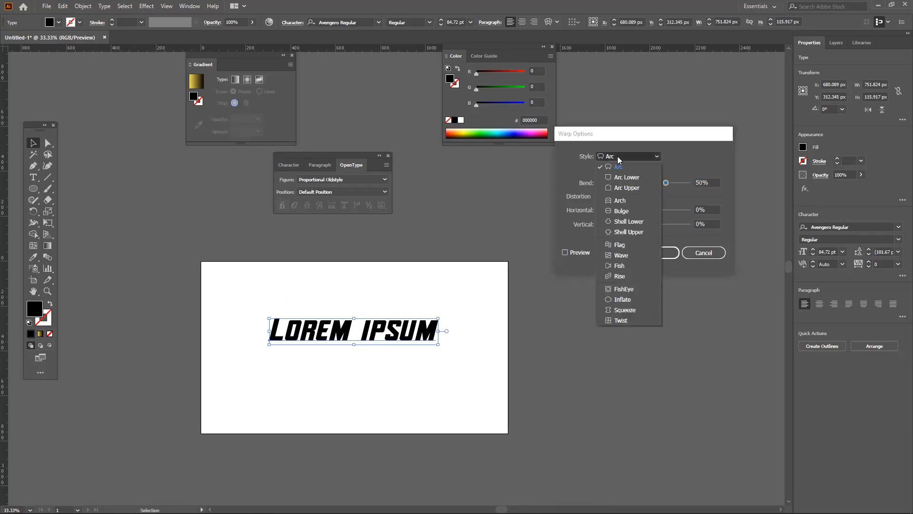
left_click(617, 156)
left_click_drag(666, 183, 605, 182)
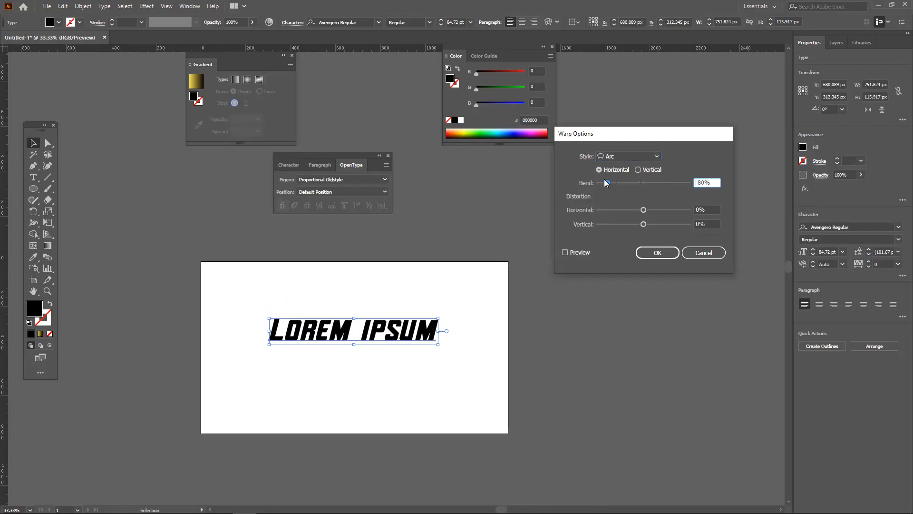
left_click(579, 253)
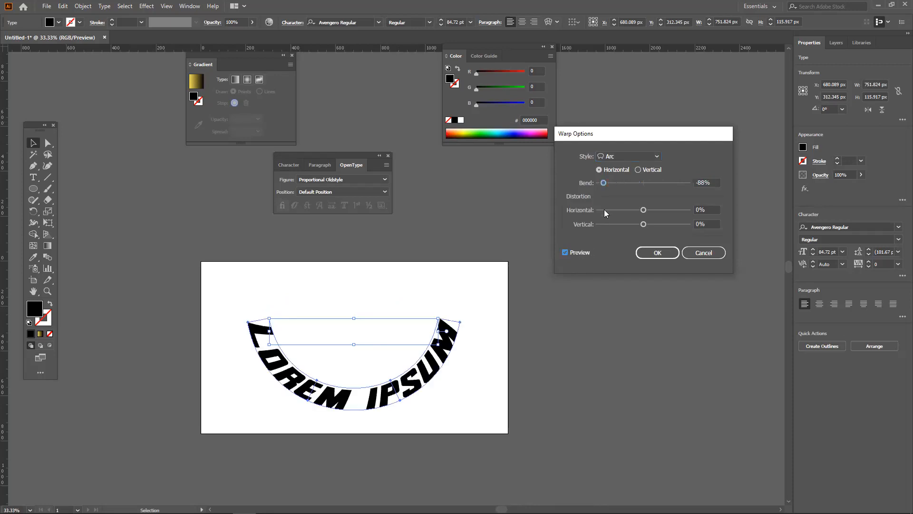
left_click_drag(615, 183, 686, 186)
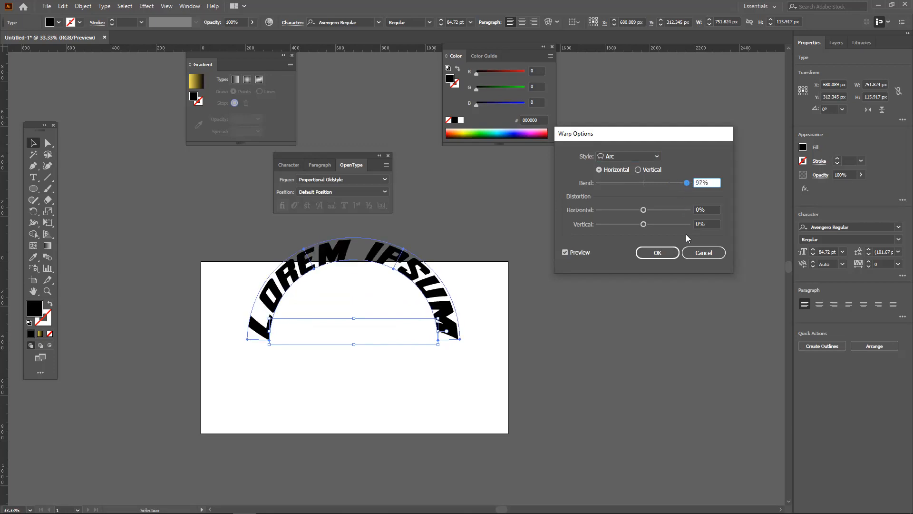
left_click(704, 253)
Move the Lorem ipsum text off the artboard to about X 1664 px, Y -266 px.
left_click_drag(412, 328, 647, 217)
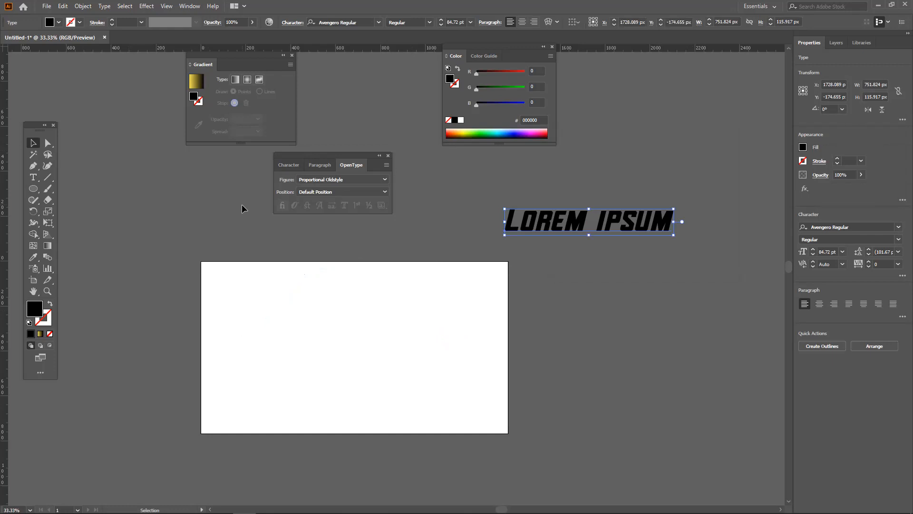
left_click_drag(560, 219, 548, 211)
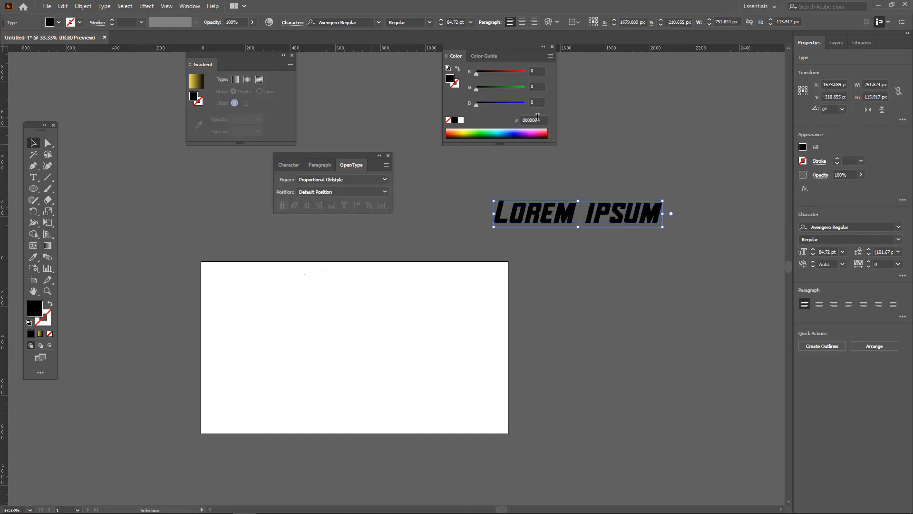
left_click_drag(603, 208, 603, 196)
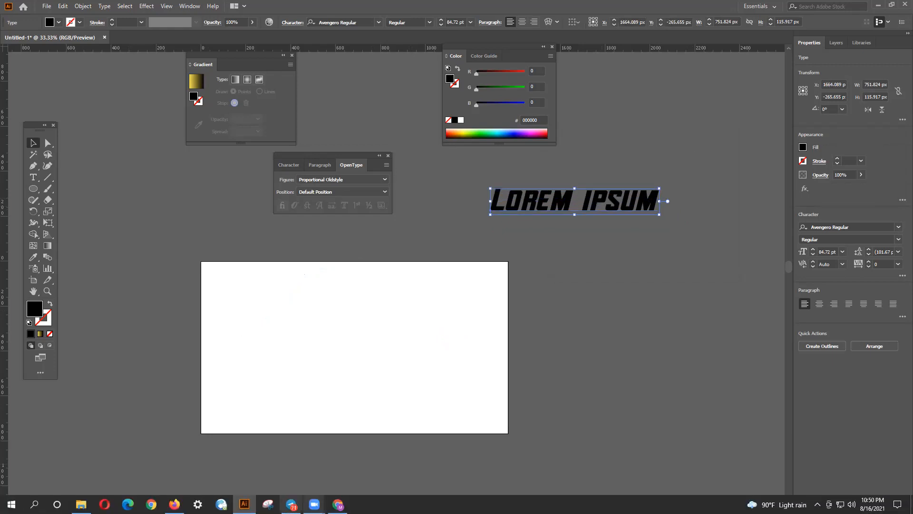
Switch to Telegram and highlight the client's message "Really like your work ethics" in the BetSifu Admin chat.
left_click(298, 497)
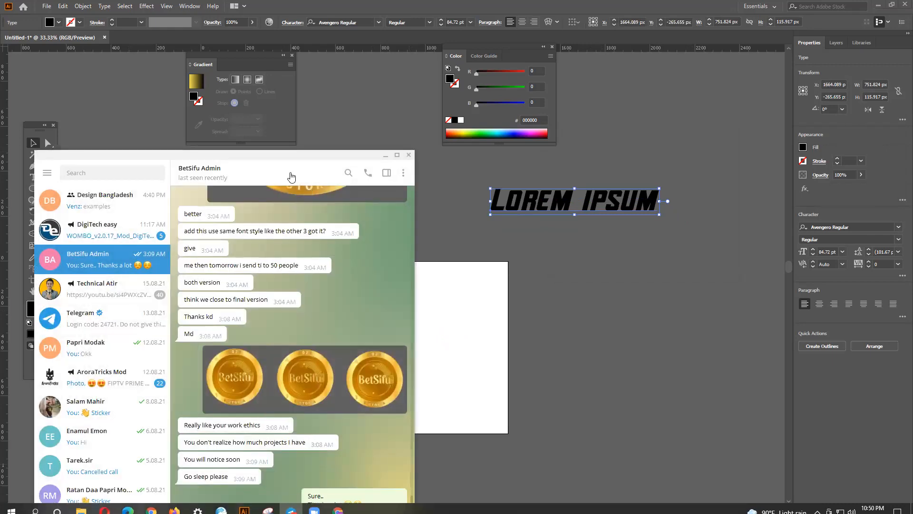
left_click_drag(320, 158, 395, 89)
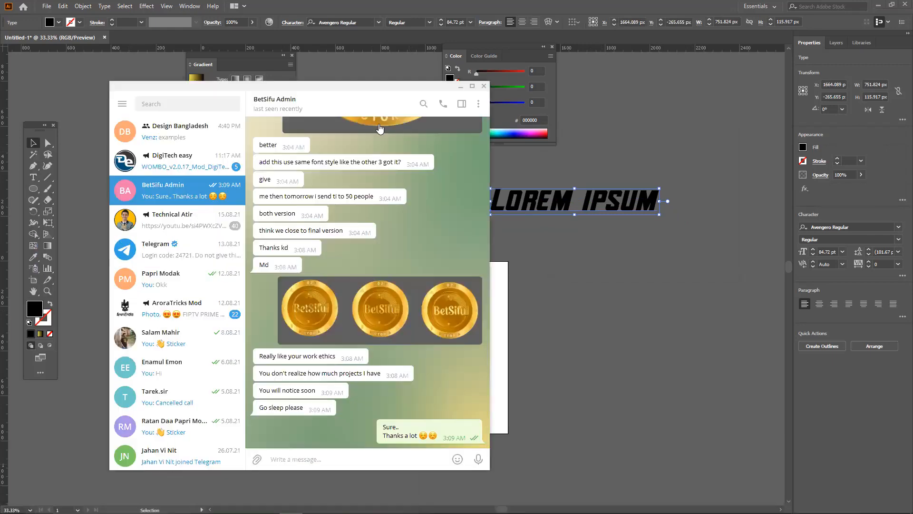
left_click_drag(276, 356, 319, 357)
left_click(328, 358)
left_click(340, 355)
left_click_drag(263, 357, 343, 359)
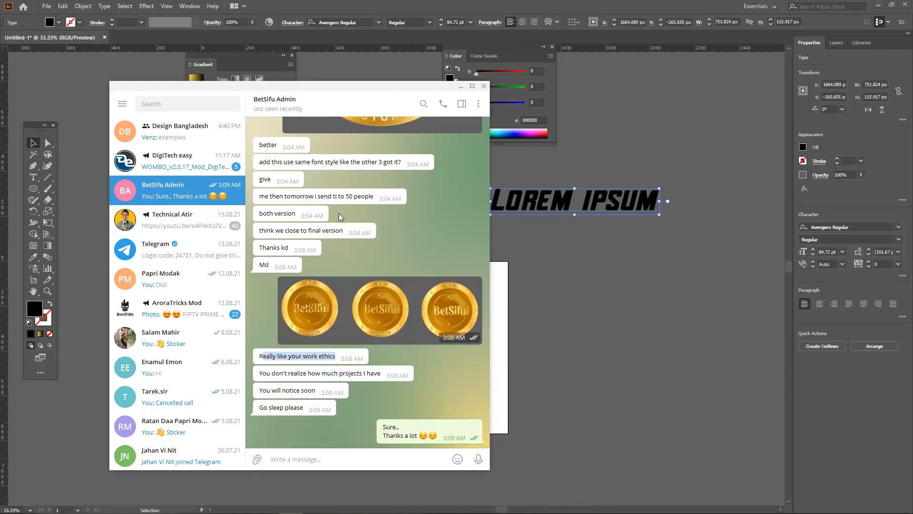
Look through the coin design versions and the client feedback earlier in the BetSifu Admin chat.
scroll(350, 321, "up", 3)
scroll(350, 325, "down", 3)
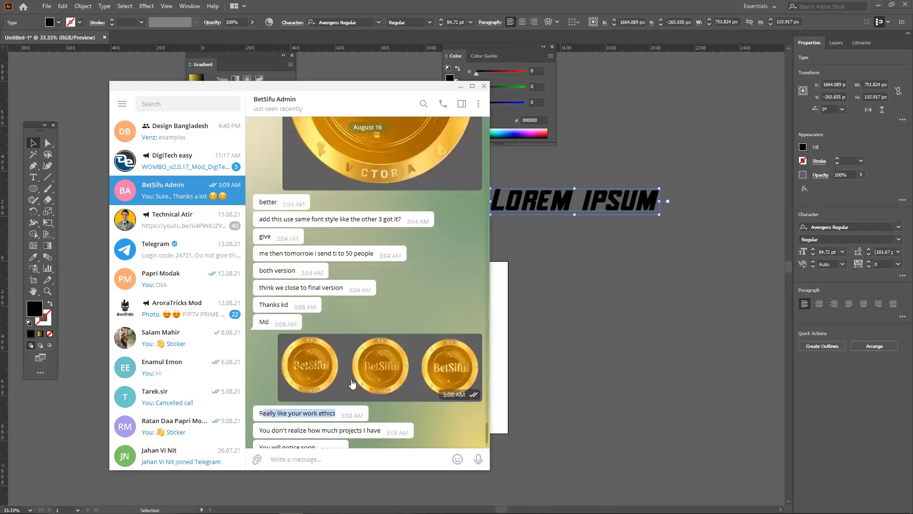
scroll(412, 317, "up", 6)
scroll(404, 339, "up", 10)
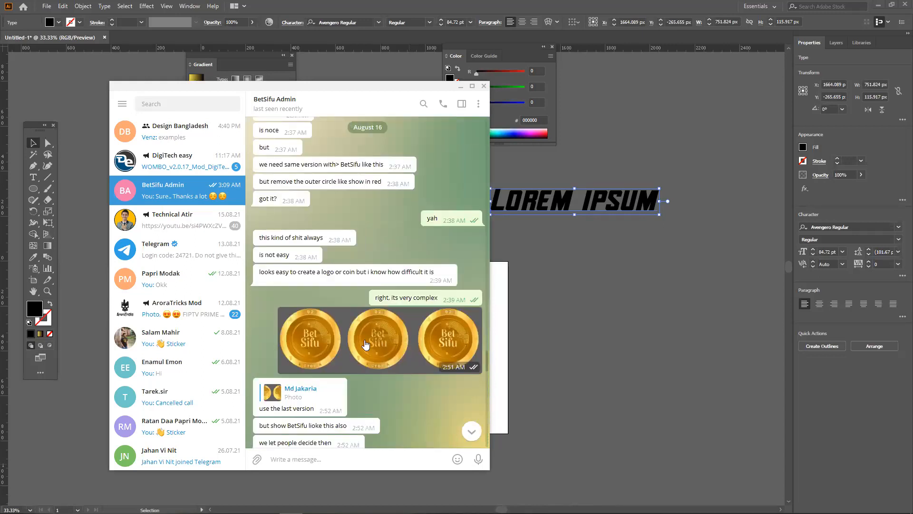
scroll(422, 341, "up", 5)
scroll(421, 342, "up", 3)
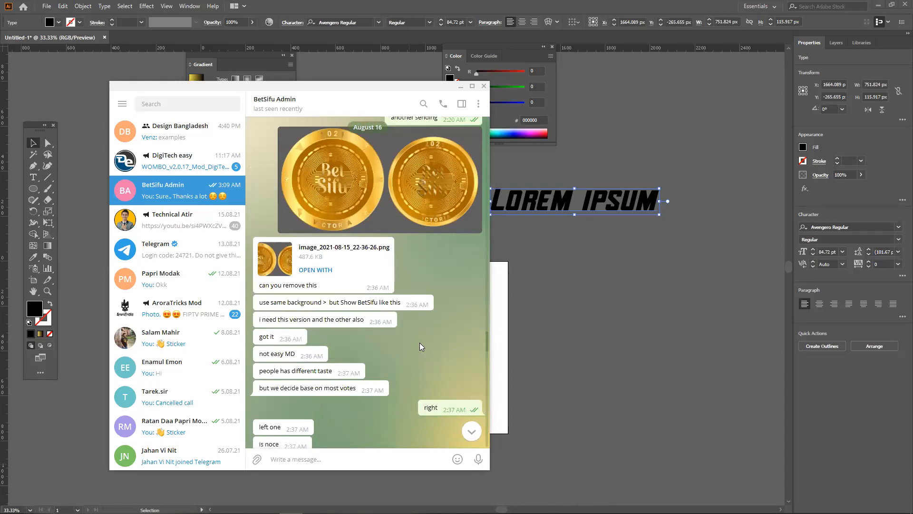
scroll(414, 293, "down", 10)
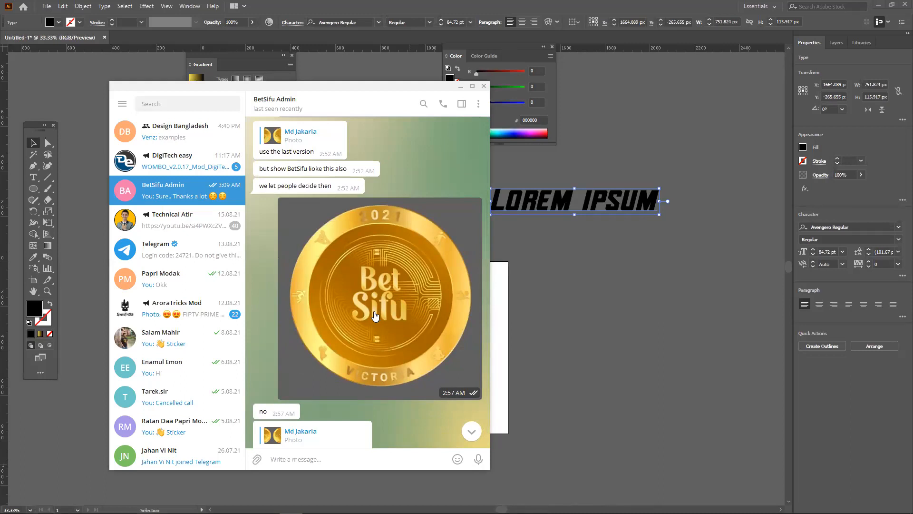
Open the Design Bangladesh group chat and examine the coin designs and example images forwarded there.
left_click(216, 138)
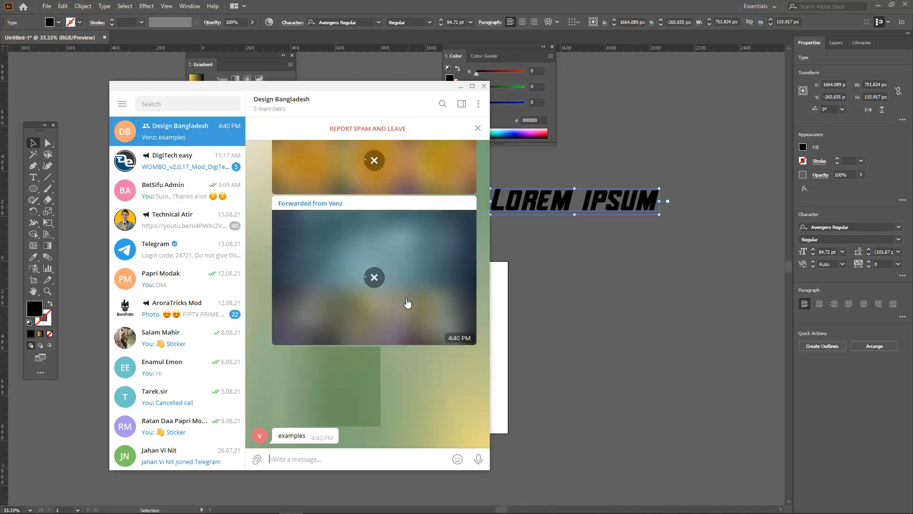
scroll(426, 311, "up", 2)
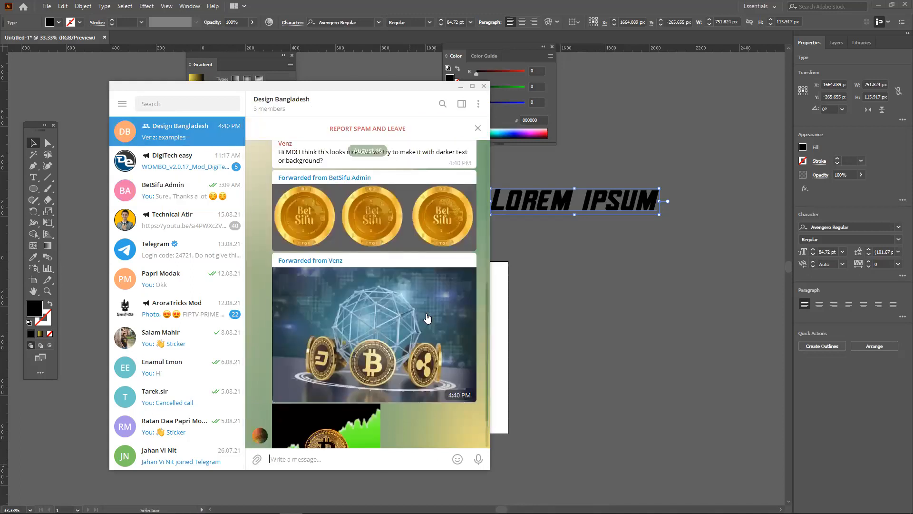
scroll(427, 318, "up", 5)
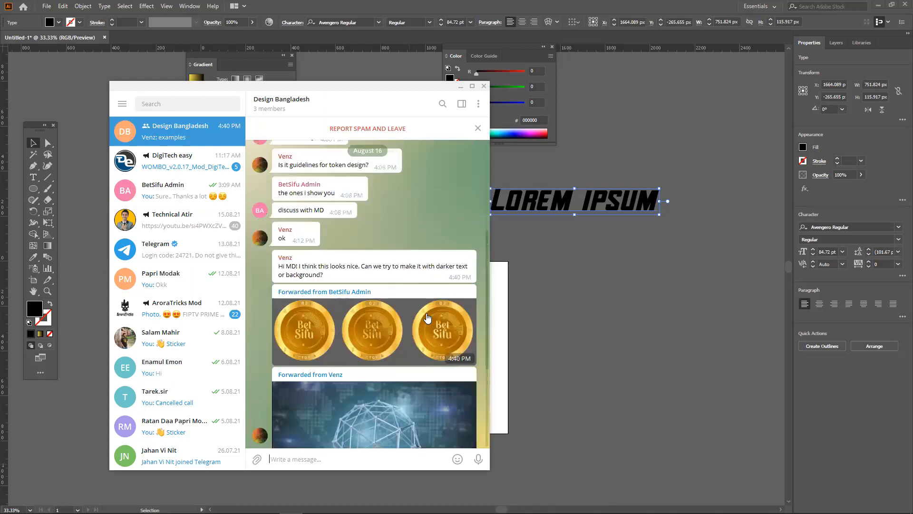
scroll(427, 318, "down", 7)
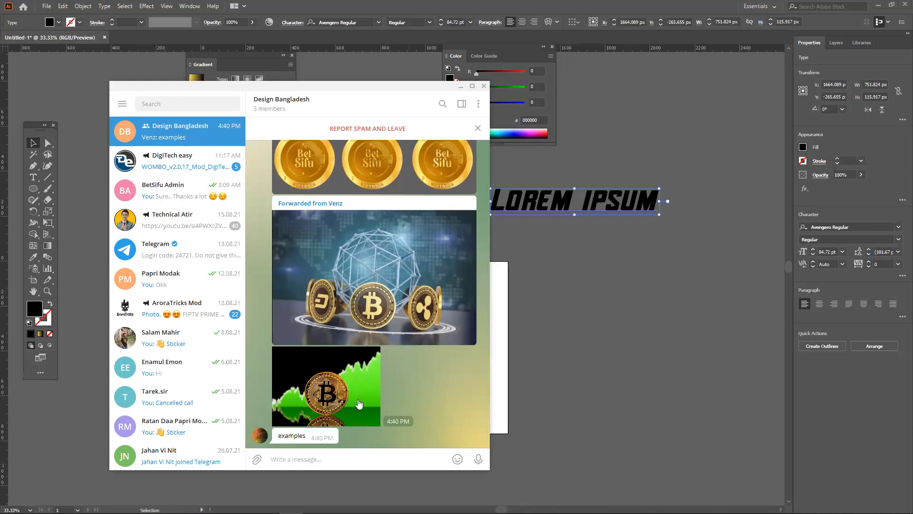
scroll(365, 398, "up", 4)
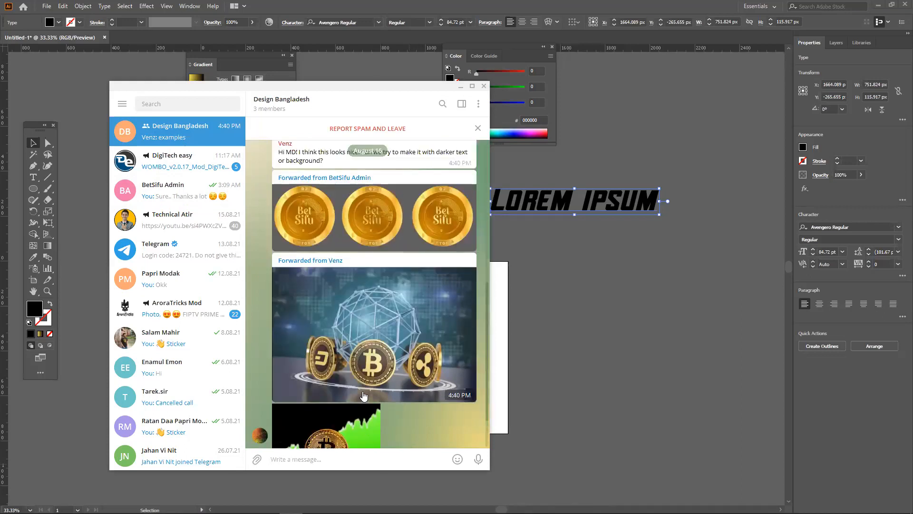
Highlight part of the message asking for darker text or background and compare it with the example coin images.
scroll(364, 396, "up", 1)
left_click_drag(302, 266, 468, 267)
left_click(400, 266)
left_click_drag(363, 278, 313, 276)
scroll(315, 280, "down", 4)
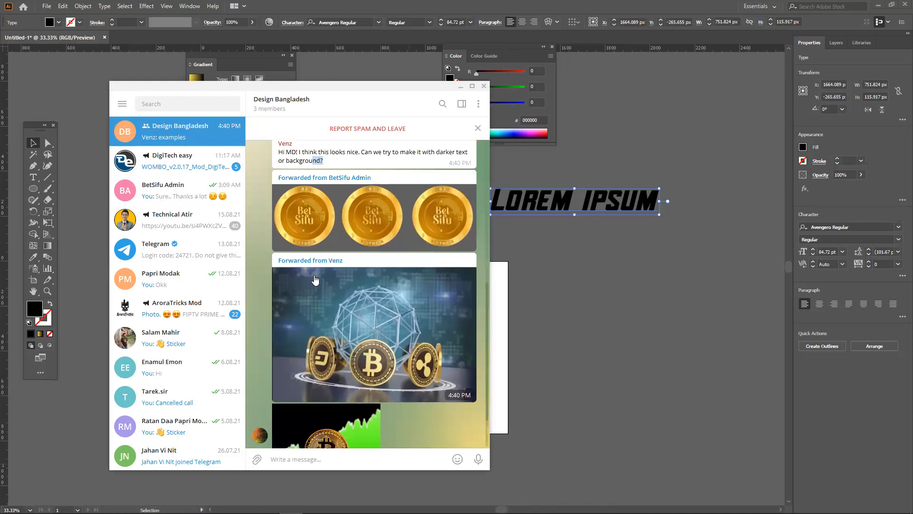
scroll(314, 280, "up", 1)
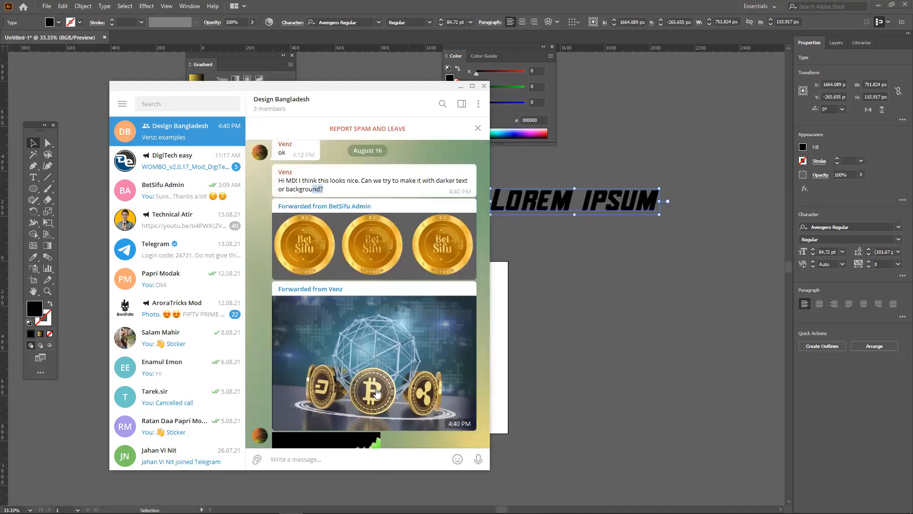
scroll(429, 323, "down", 3)
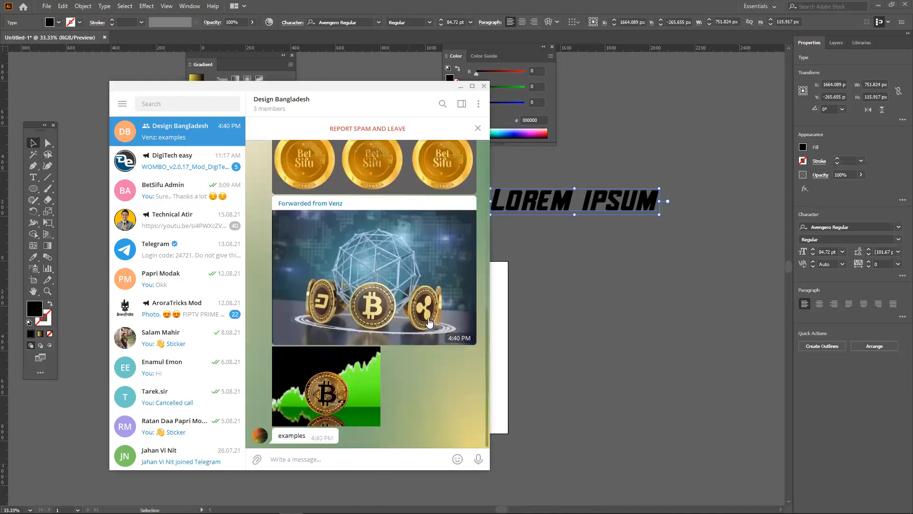
View the crypto coins, BetSifu coins and Bitcoin chart images at full size, and return to the group chat.
left_click(327, 293)
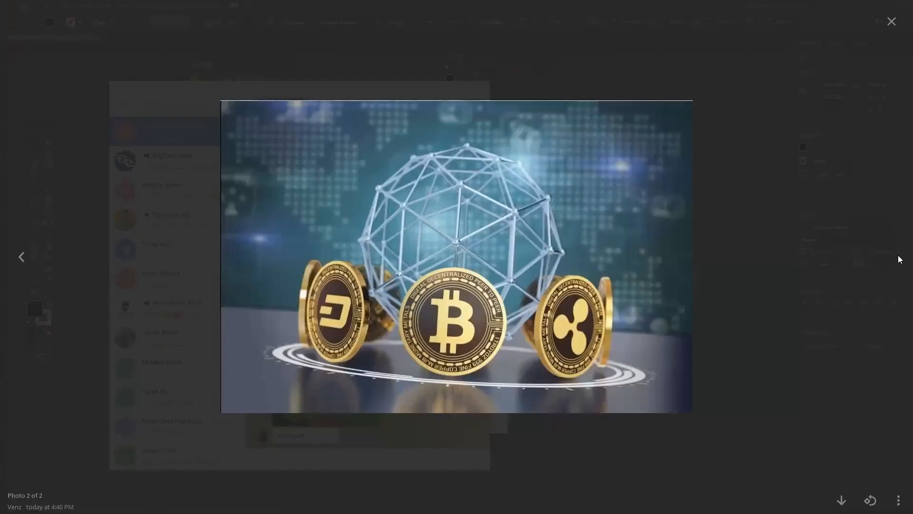
left_click(19, 260)
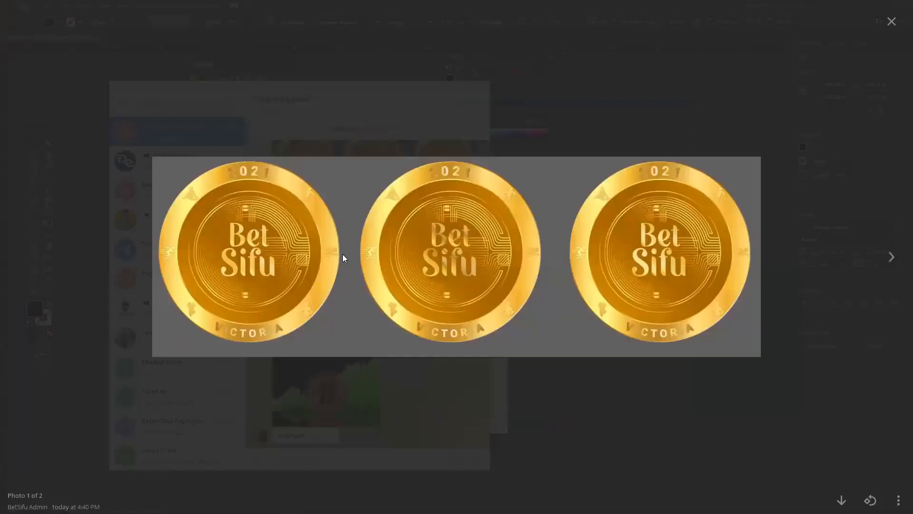
left_click(896, 257)
left_click(891, 256)
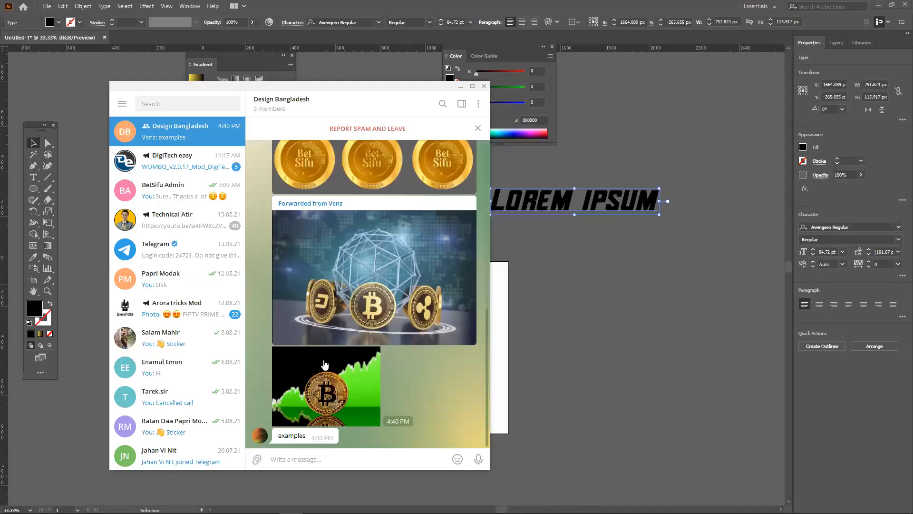
left_click(328, 388)
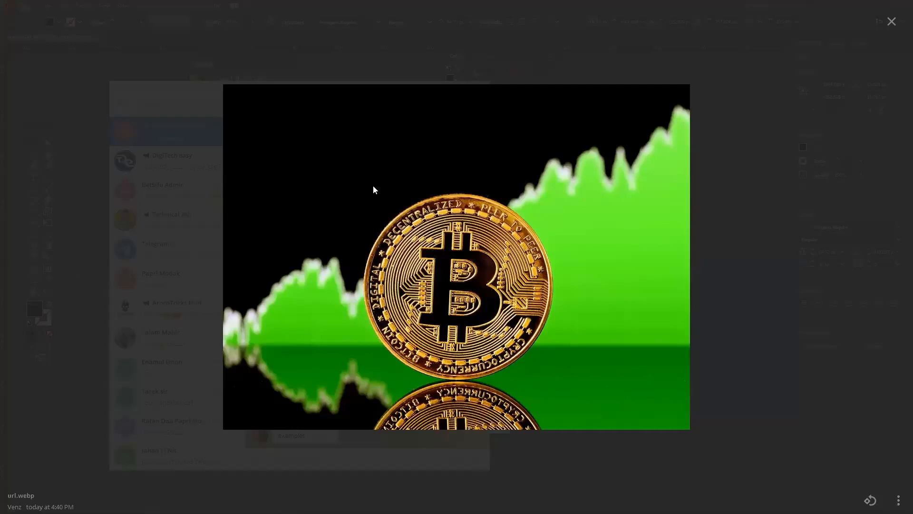
left_click(892, 22)
scroll(417, 223, "up", 2)
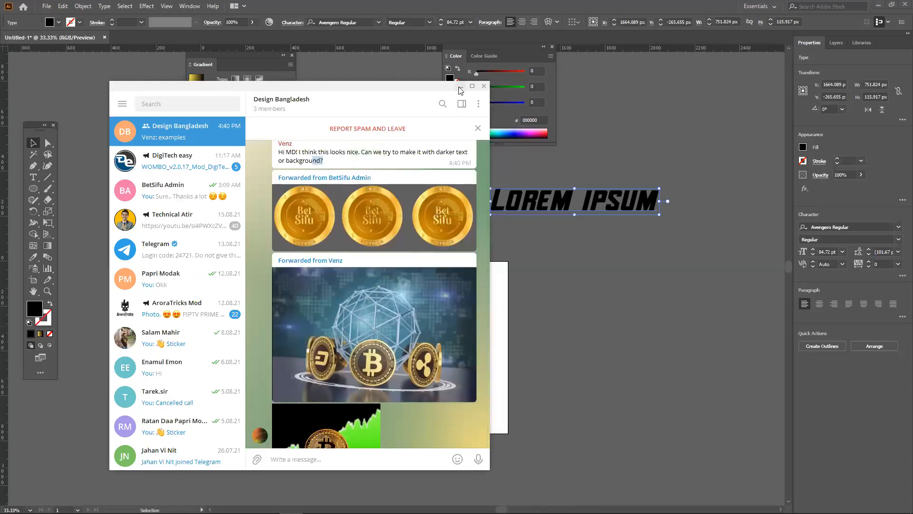
Switch back to Illustrator and delete all the text objects in the document.
left_click(610, 325)
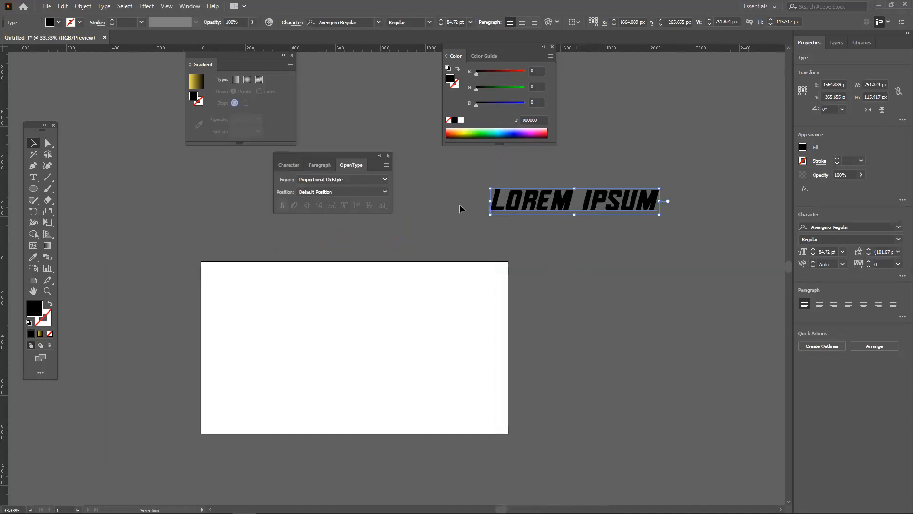
left_click(436, 287)
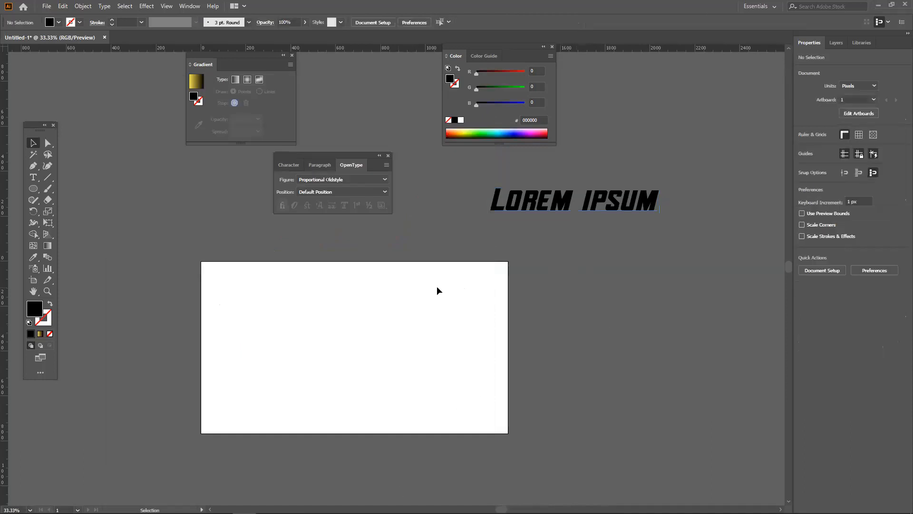
mouse_move(265, 493)
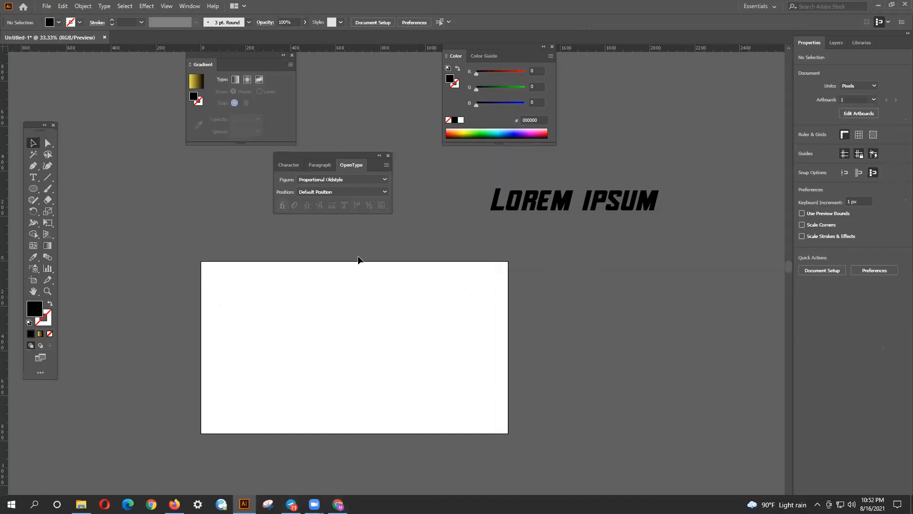
left_click(528, 210)
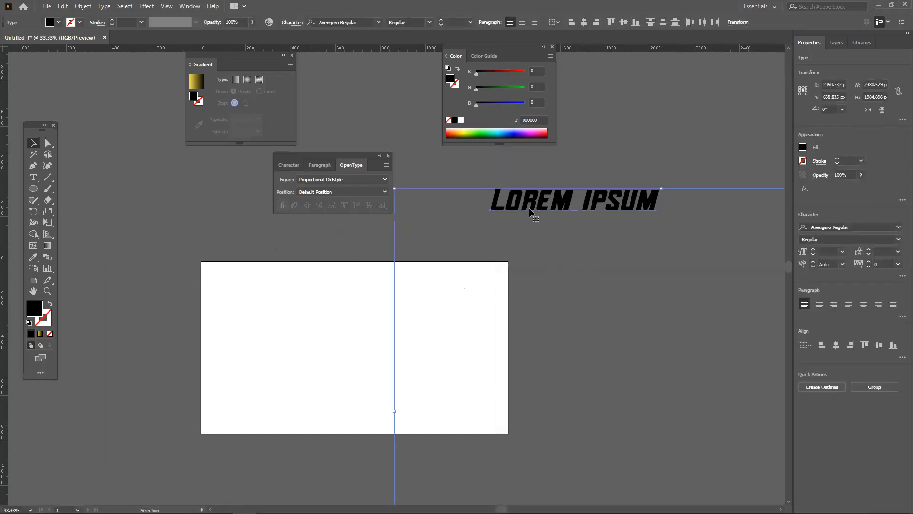
key("Delete")
Close the floating OpenType, Gradient and Color panels around the empty artboard.
scroll(525, 210, "down", 2)
left_click_drag(365, 215, 411, 186)
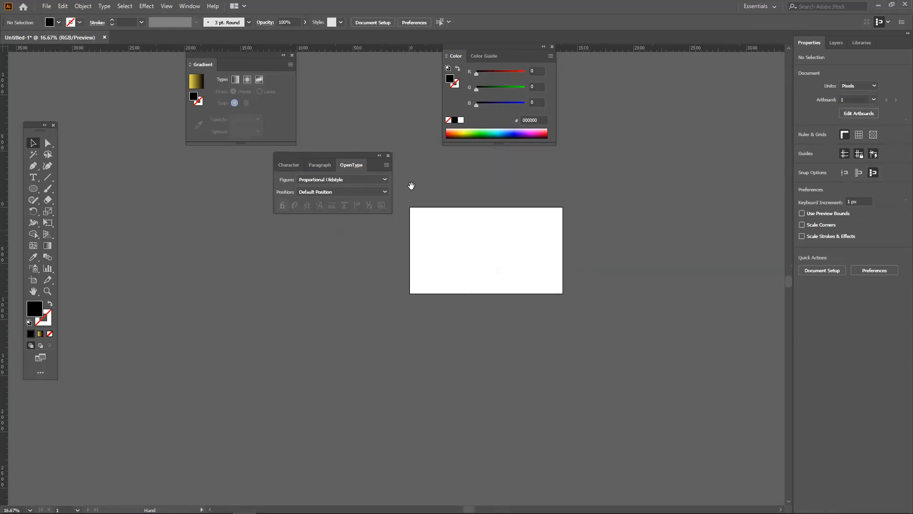
left_click(388, 155)
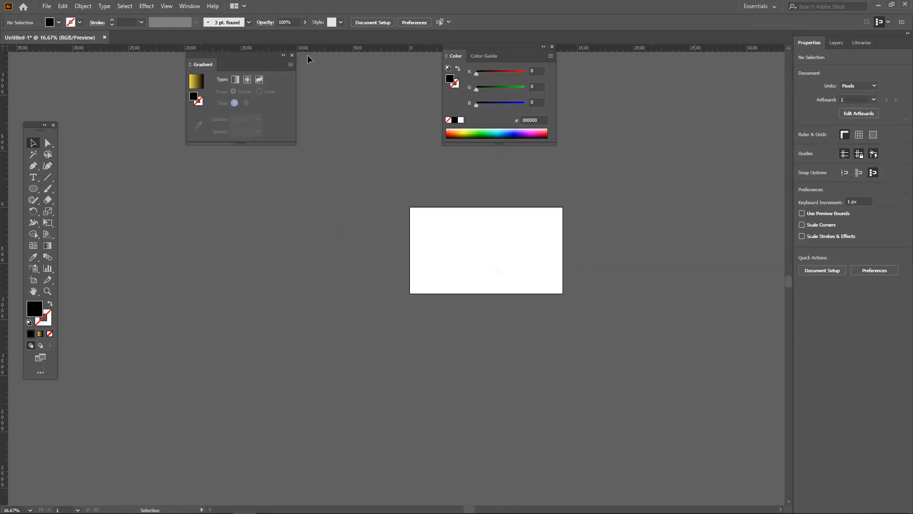
left_click(552, 46)
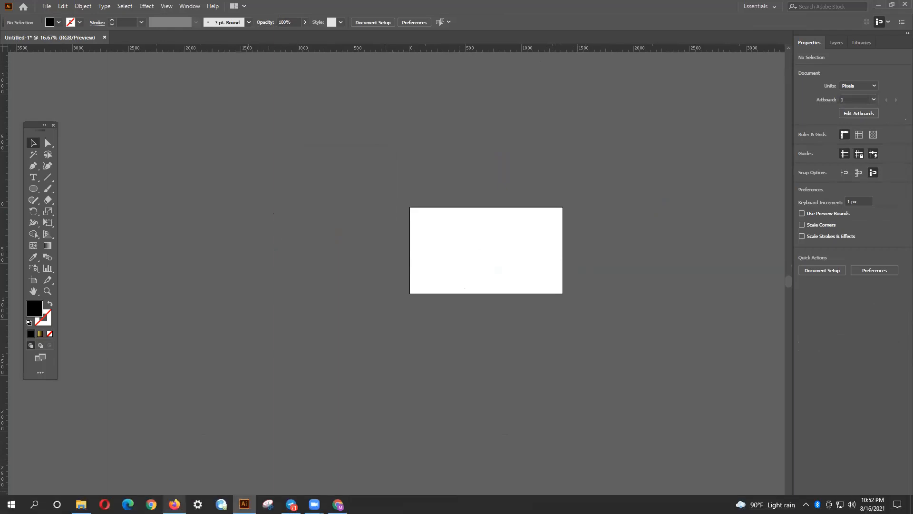
Switch to the course outline PDF in Chrome, examine the Class 15 topics including Food Menu, and return to Illustrator.
left_click(175, 504)
left_click(175, 505)
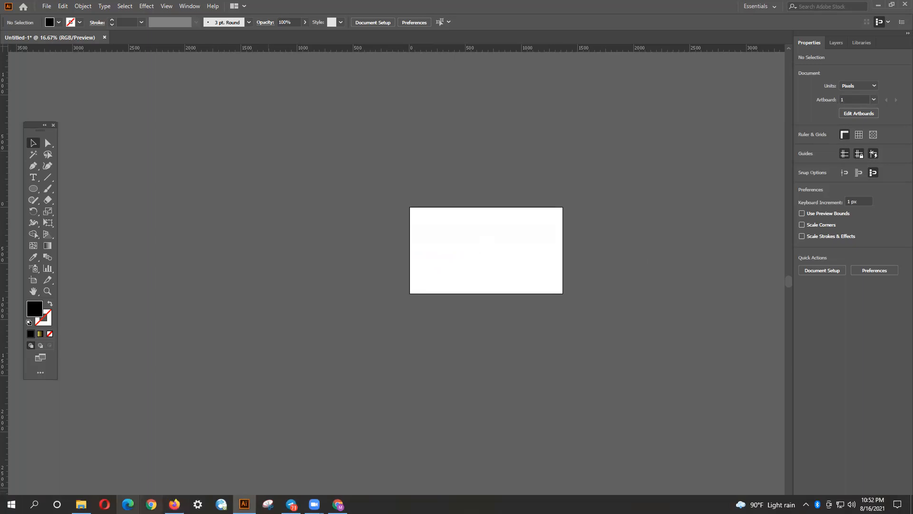
left_click(337, 504)
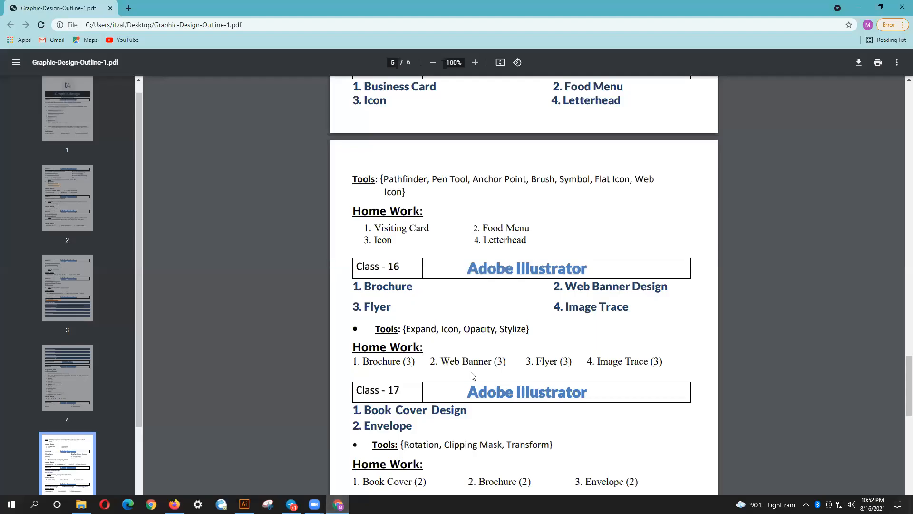
scroll(473, 375, "down", 2)
scroll(549, 287, "up", 1)
scroll(549, 286, "up", 6)
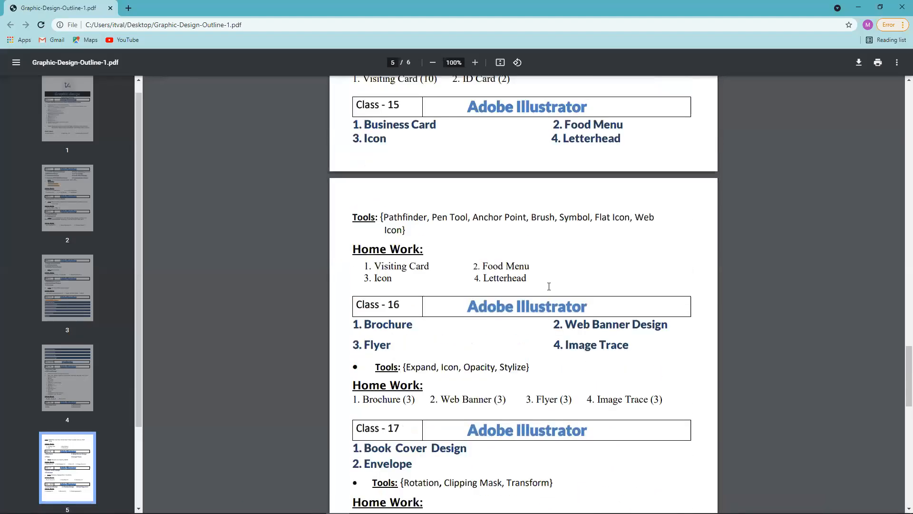
left_click_drag(552, 277, 613, 278)
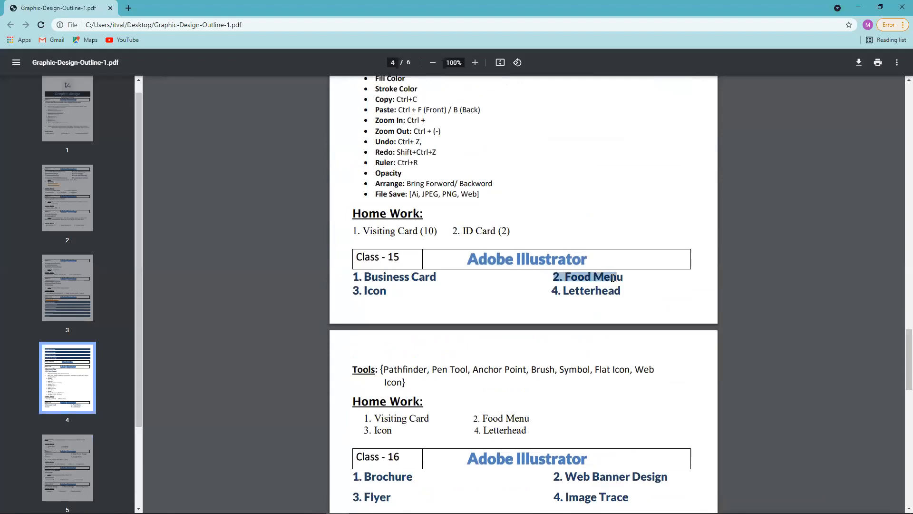
left_click(856, 6)
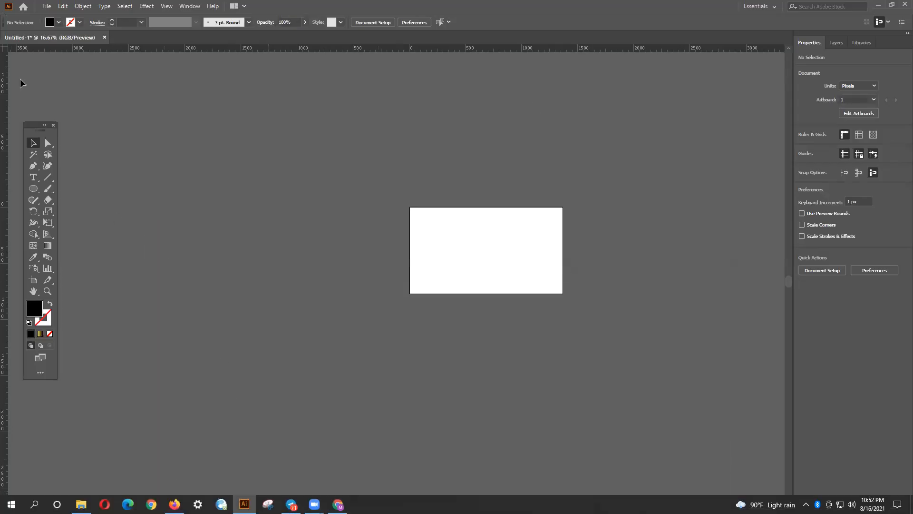
Create a new print document with the A4 preset.
left_click(47, 6)
left_click(60, 23)
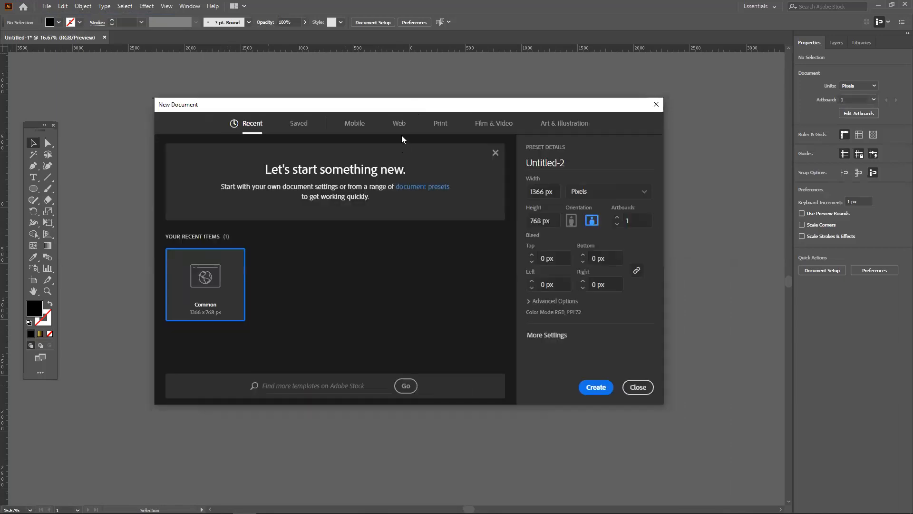
left_click(439, 122)
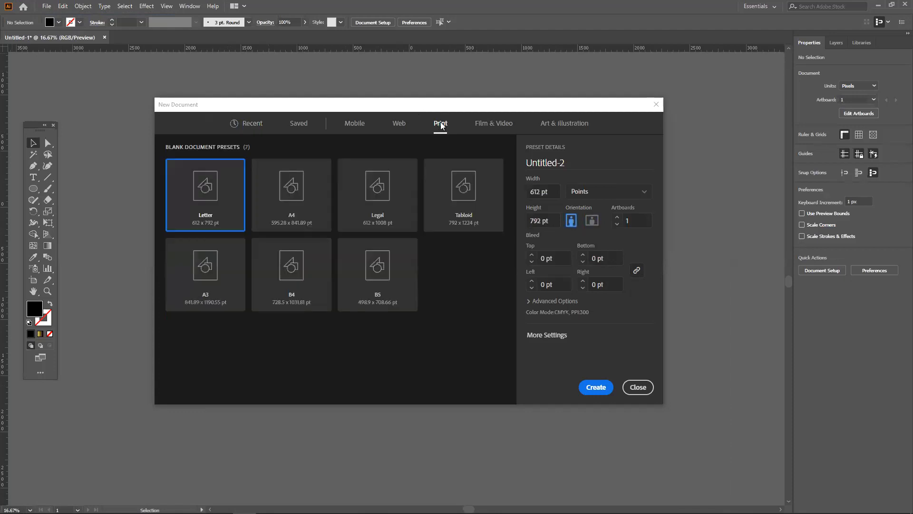
left_click(309, 210)
left_click(594, 385)
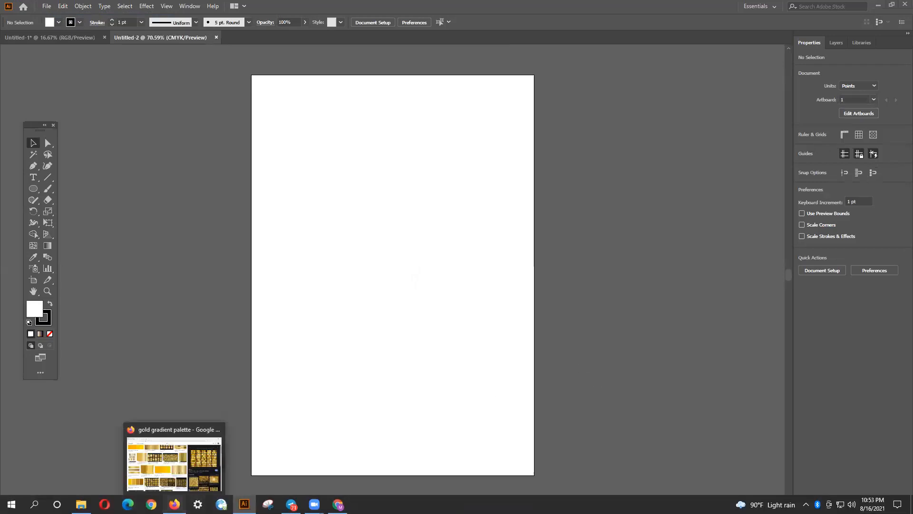
Switch to Firefox and search Google Images for "food menu design".
left_click(174, 504)
left_click_drag(163, 56, 4, 59)
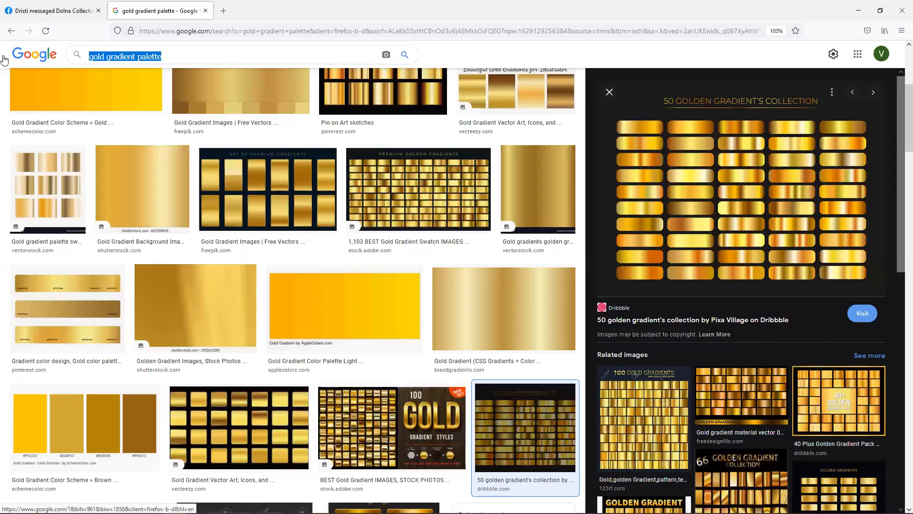
type("food")
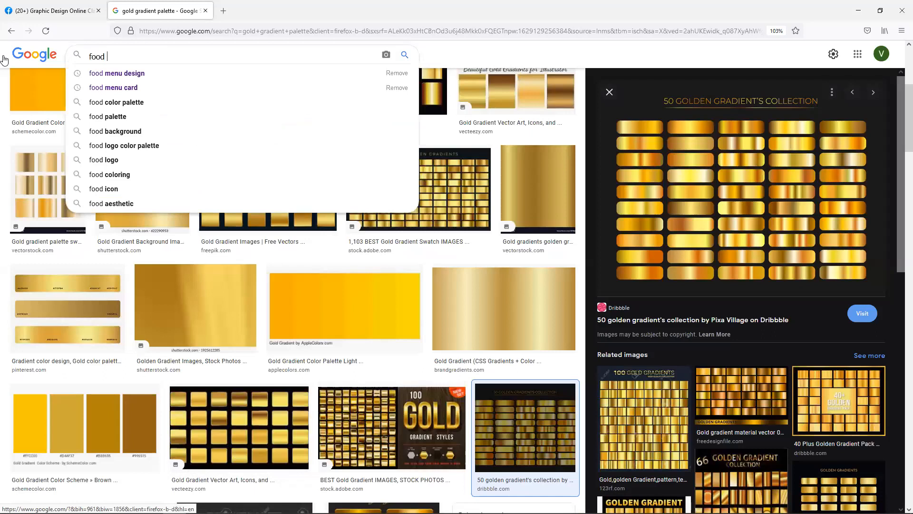
key("Down")
key("Return")
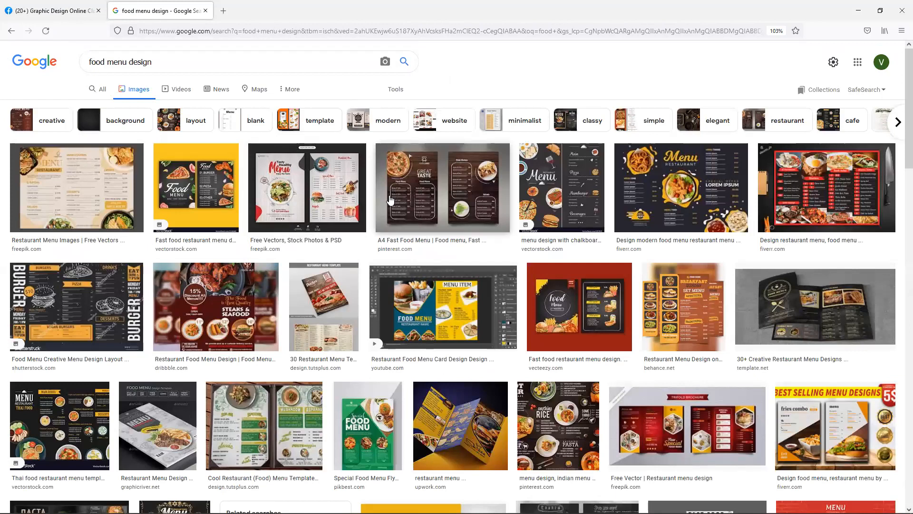
Copy the A4 Fast Food Menu image with the wooden background and paste it into the new Illustrator document.
left_click(447, 203)
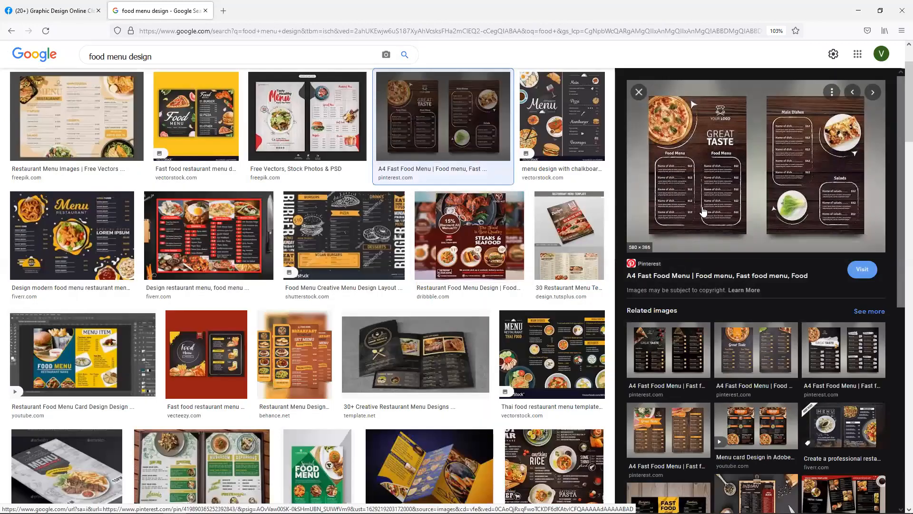
right_click(710, 191)
left_click(719, 331)
key("alt+Tab")
key("ctrl+v")
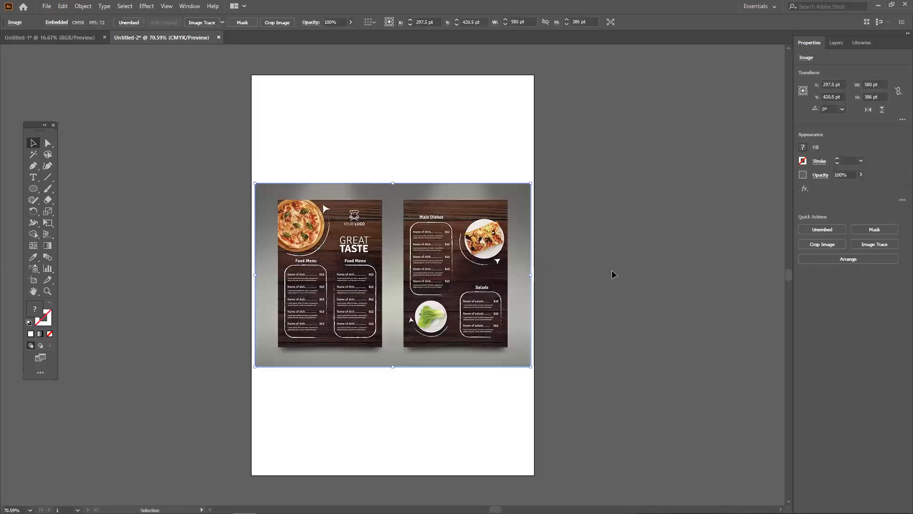
Move the pasted menu image off the artboard to its left side and examine its layout up close.
scroll(612, 270, "down", 1)
left_click_drag(411, 270, 128, 223)
left_click_drag(125, 231, 400, 264)
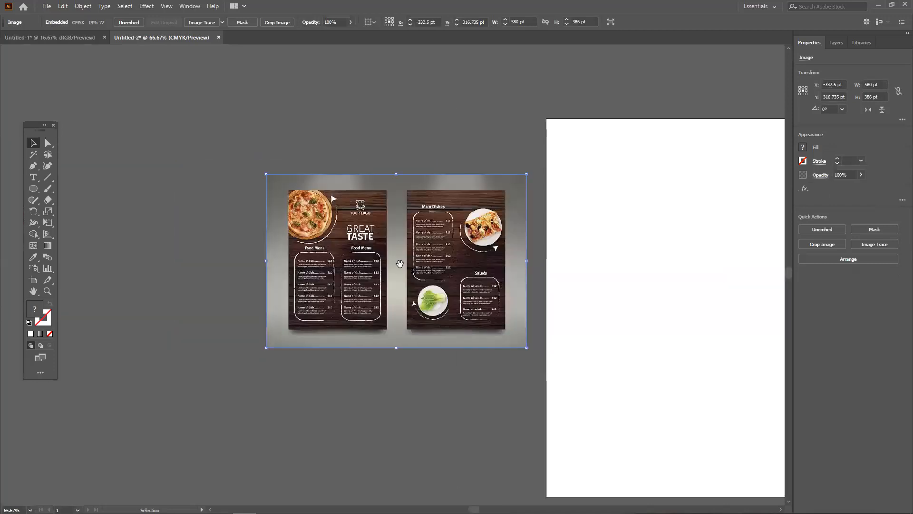
scroll(400, 264, "up", 1)
scroll(364, 297, "up", 3)
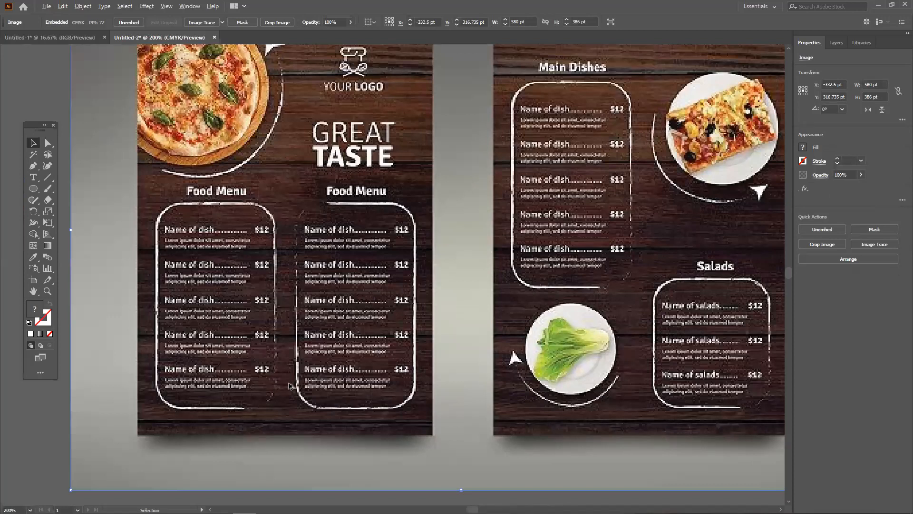
scroll(291, 386, "down", 2)
left_click_drag(627, 335, 472, 308)
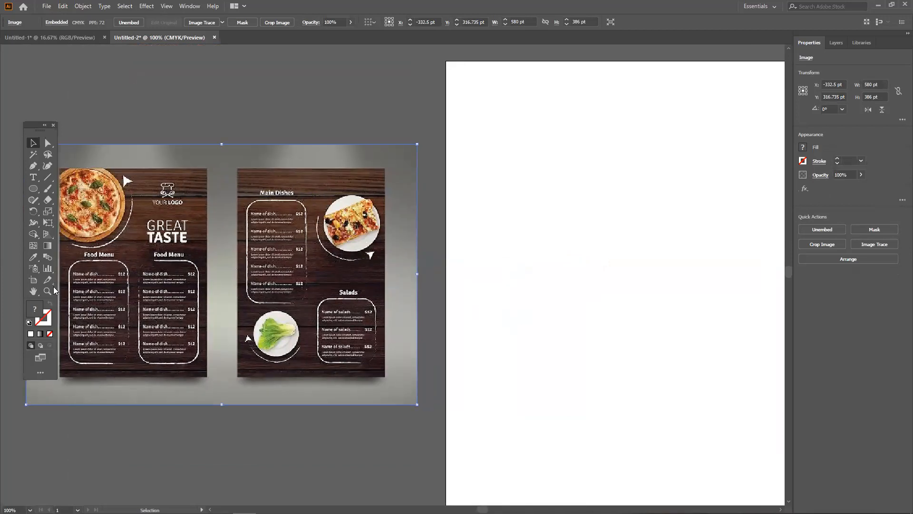
Draw a rounded rectangle about 210 by 291 pt with a 32 pt corner radius on the lower left of the artboard.
left_click(32, 189)
left_click(72, 201)
scroll(549, 303, "down", 5)
scroll(533, 255, "down", 3, "alt")
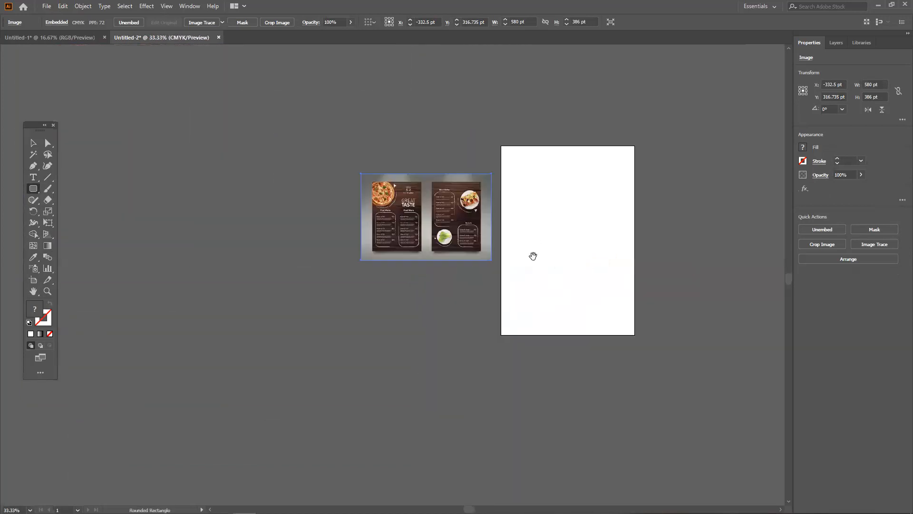
left_click_drag(533, 256, 457, 265)
scroll(452, 269, "up", 1)
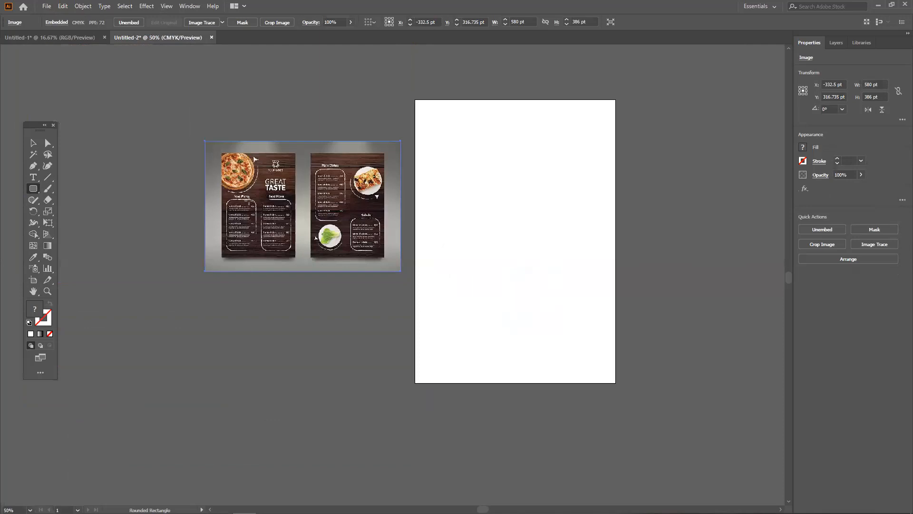
scroll(282, 164, "up", 6, "alt")
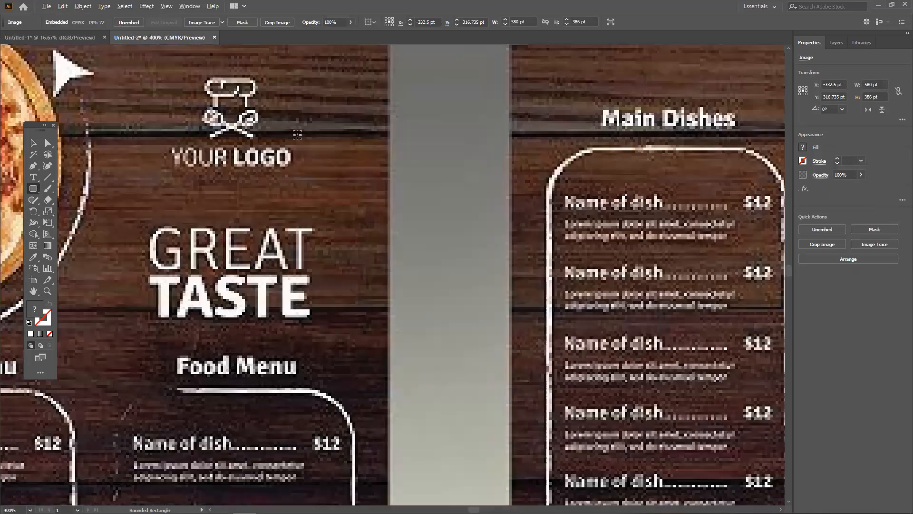
scroll(297, 135, "down", 5, "alt")
left_click_drag(506, 327, 446, 349)
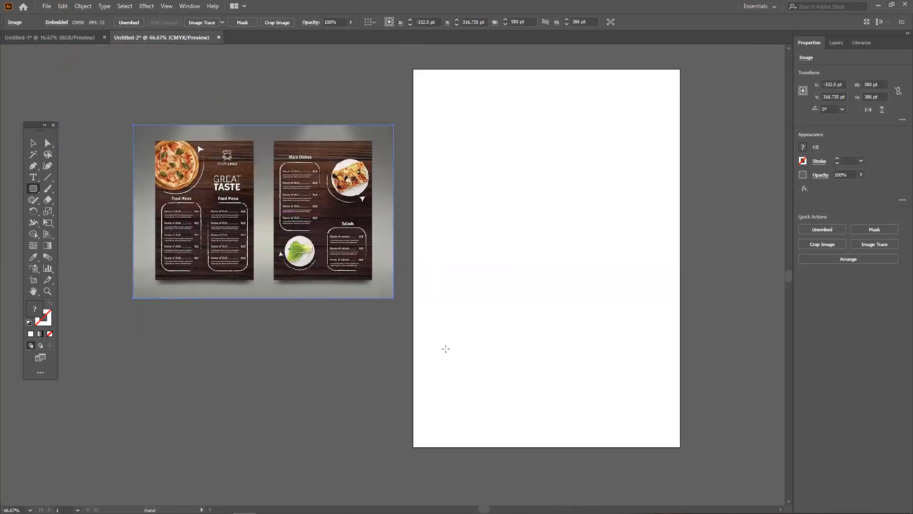
left_click_drag(457, 296, 550, 427)
key("Up")
key("Up")
key("Up")
key("Up")
key("Up")
key("Up")
key("Up")
key("Up")
key("Up")
key("Up")
key("Up")
key("Up")
key("Up")
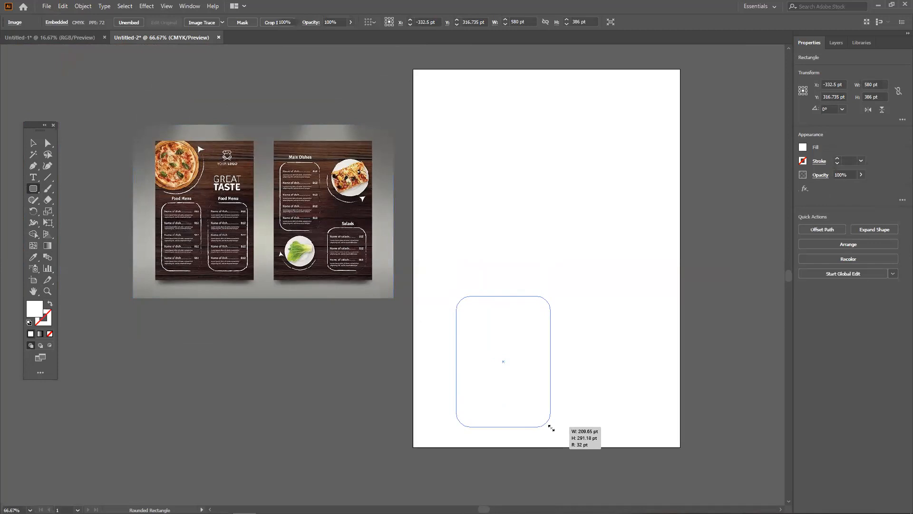
Give the rounded rectangle no fill and a black 6 pt stroke.
left_click(50, 303)
left_click(49, 324)
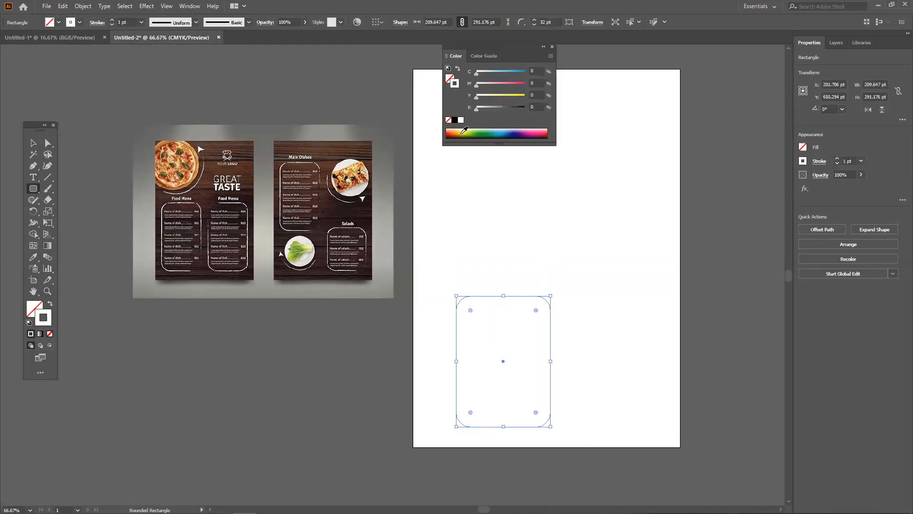
left_click(455, 120)
left_click(112, 20)
left_click(112, 20)
left_click(112, 20)
left_click(112, 20)
left_click(112, 20)
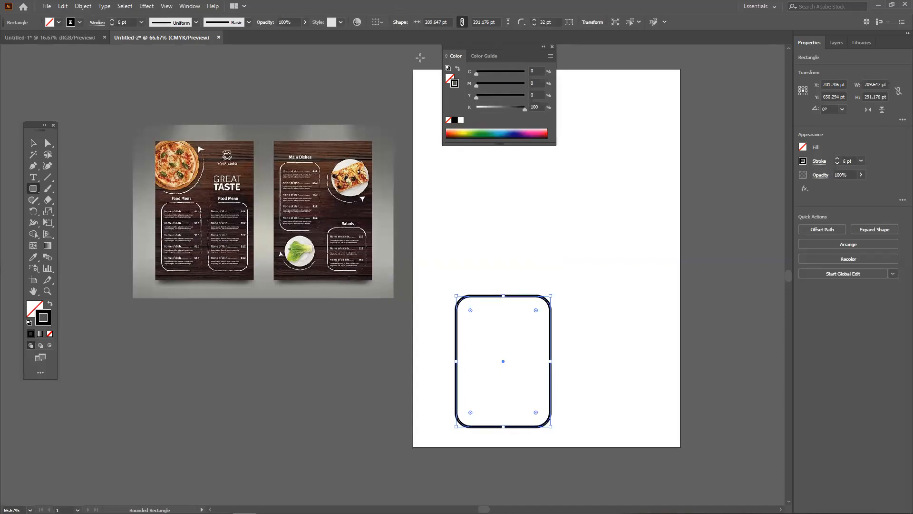
Display the full Stroke options beside the rounded rectangle and close the Color panel.
left_click(190, 6)
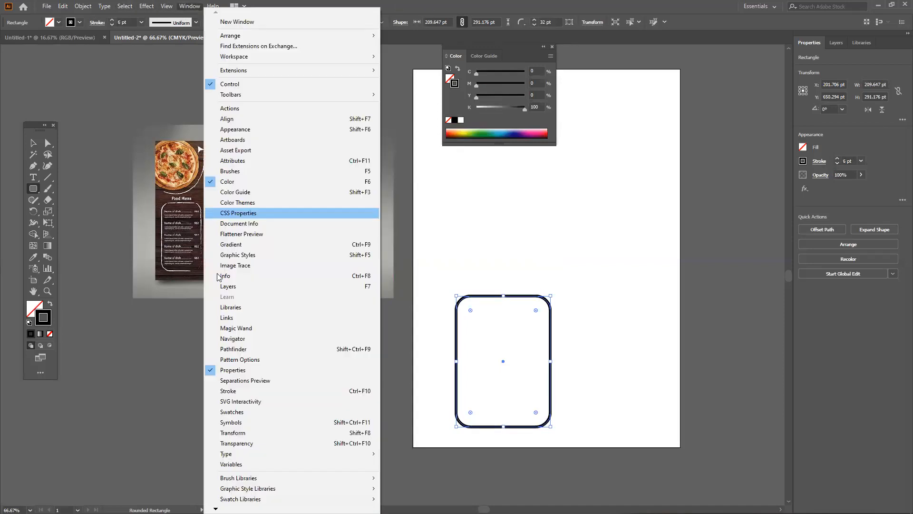
left_click(204, 440)
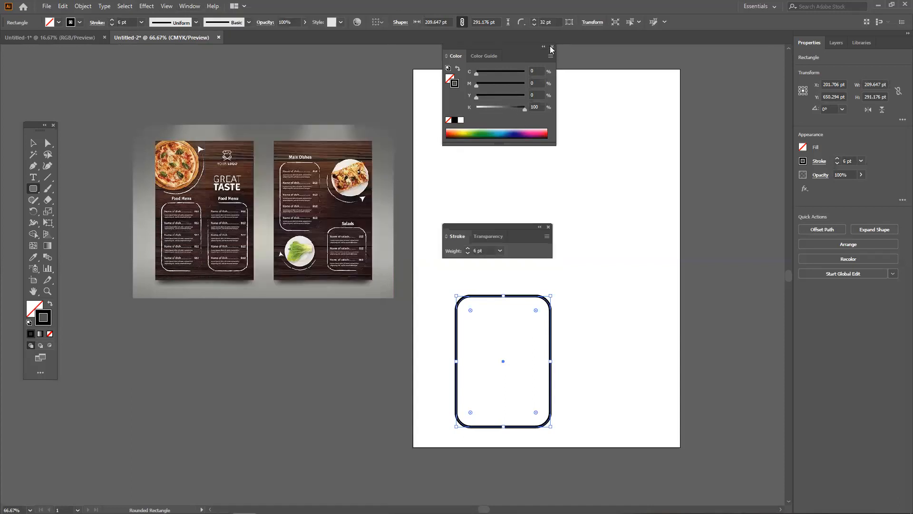
left_click(552, 47)
mouse_move(459, 231)
left_mouse_down()
mouse_move(188, 59)
mouse_move(85, 96)
left_mouse_up()
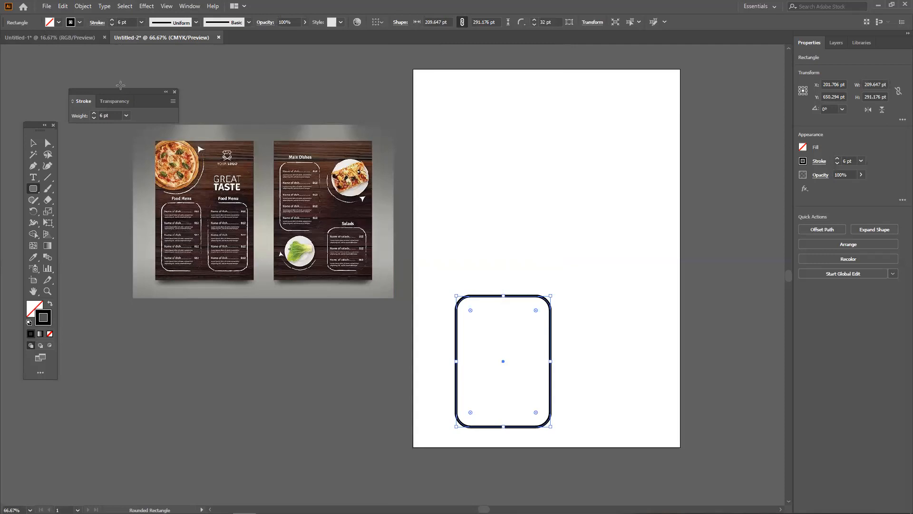
left_click_drag(104, 94, 105, 80)
left_click(170, 88)
left_click(189, 87)
mouse_move(148, 82)
left_mouse_down()
mouse_move(335, 248)
mouse_move(350, 242)
mouse_move(328, 227)
mouse_move(354, 258)
mouse_move(350, 210)
mouse_move(335, 268)
mouse_move(521, 183)
mouse_move(700, 168)
left_mouse_up()
Try heavier weights on the rectangle's centre-aligned stroke and bring it to 12 pt.
scroll(478, 369, "up", 2)
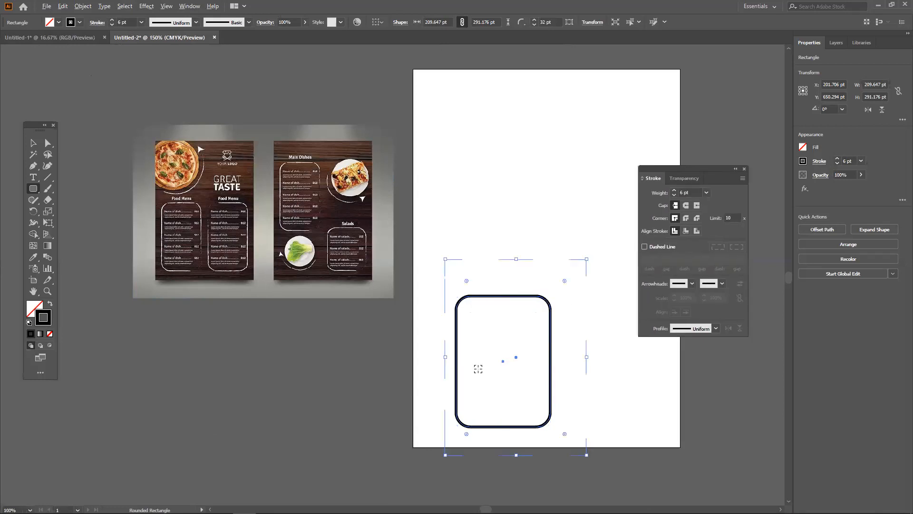
scroll(478, 368, "up", 3)
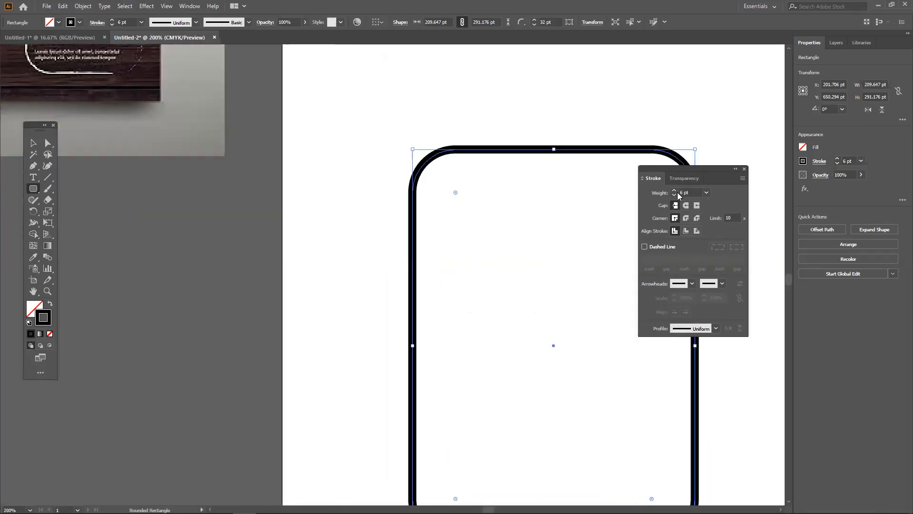
left_click(676, 192)
left_click(676, 192)
left_click(676, 192)
left_click(676, 192)
left_click(676, 192)
left_click(676, 192)
left_click(676, 192)
left_click(675, 190)
left_click(675, 190)
left_click(675, 191)
left_click(675, 190)
left_click(674, 190)
left_click(674, 191)
left_click(674, 190)
left_click(674, 190)
left_click(675, 191)
left_click(676, 191)
left_click(675, 191)
left_click(675, 191)
left_click(673, 196)
left_click(673, 196)
left_click(673, 196)
left_click(673, 196)
left_click(673, 196)
left_click(673, 195)
left_click(673, 195)
left_click(673, 195)
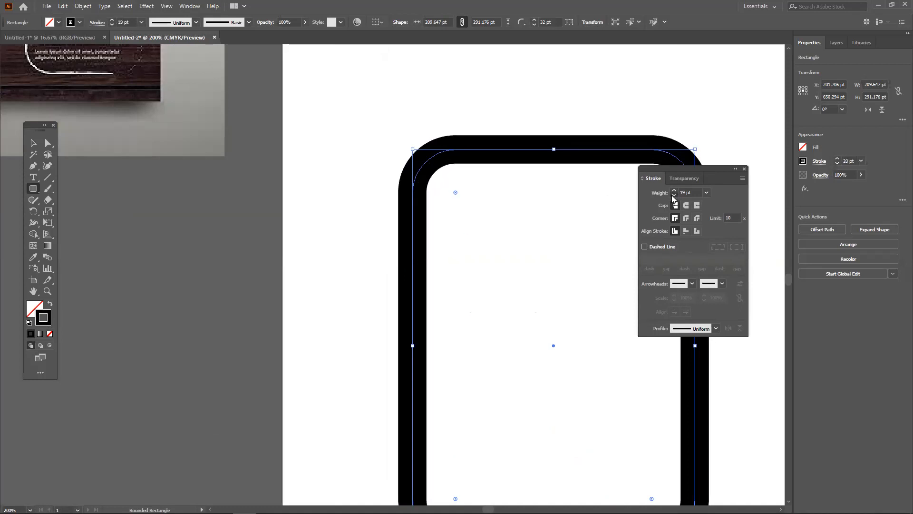
left_click(673, 196)
left_click(673, 196)
left_click(673, 196)
left_click(673, 196)
Align the rectangle's stroke to the inside of the path and try thicker and thinner weights.
left_click(686, 231)
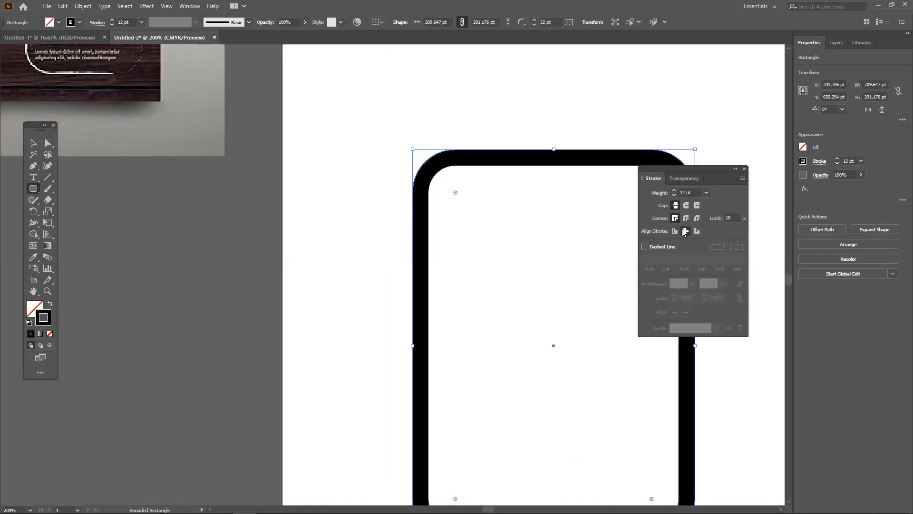
left_click(674, 191)
left_click(674, 191)
left_click(675, 191)
left_click(675, 191)
left_click(674, 190)
left_click(674, 191)
left_click(674, 191)
left_click(674, 191)
left_click(675, 195)
left_click(675, 195)
left_click(675, 194)
left_click(675, 195)
left_click(675, 194)
left_click(675, 195)
left_click(674, 194)
left_click(674, 195)
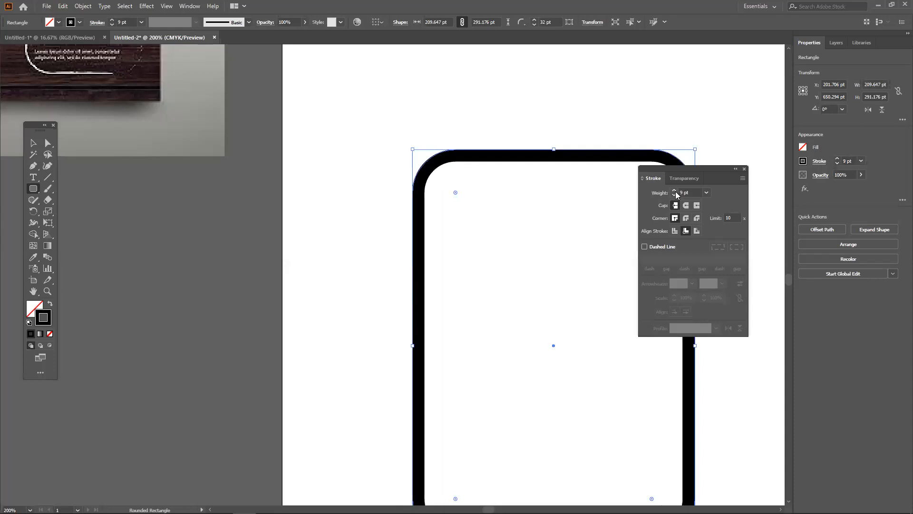
left_click(675, 191)
left_click(675, 192)
left_click(675, 191)
left_click(675, 191)
left_click(675, 191)
left_click(675, 191)
left_click(675, 191)
left_click(675, 191)
left_click(674, 191)
left_click(675, 191)
left_click(675, 190)
left_click(674, 191)
left_click(674, 191)
left_click(674, 195)
left_click(674, 195)
left_click(674, 195)
Align the rectangle's stroke to the outside of the path and set its weight to 10 pt.
left_click(697, 231)
left_click(674, 190)
left_click(674, 190)
left_click(674, 189)
left_click(677, 194)
left_click(677, 194)
left_click(677, 194)
left_click(677, 194)
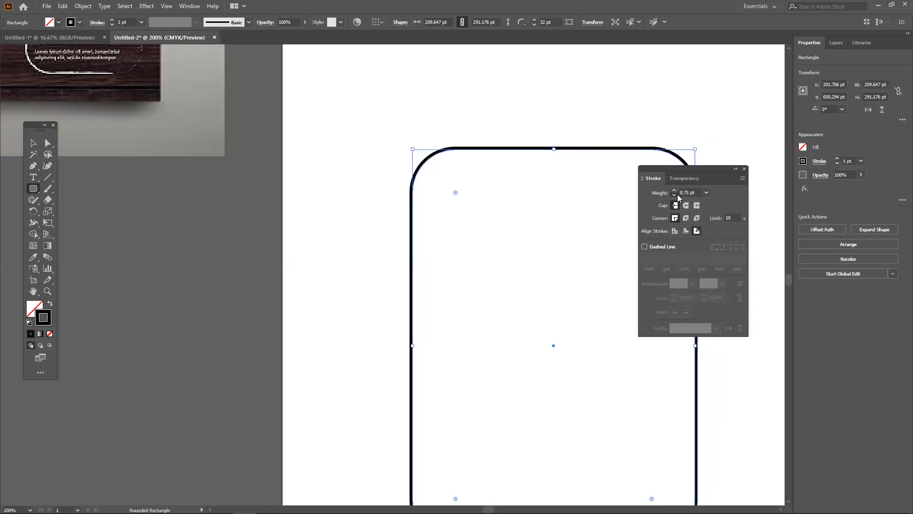
left_click(673, 190)
left_click(674, 190)
left_click(674, 191)
left_click(674, 191)
left_click(674, 191)
left_click(674, 191)
Separate the Transparency panel from the Stroke panel, close it, and move the Stroke panel inside the rounded rectangle.
mouse_move(690, 177)
left_mouse_down()
mouse_move(654, 156)
mouse_move(691, 157)
mouse_move(633, 202)
mouse_move(593, 255)
left_mouse_up()
left_click(645, 220)
left_click_drag(704, 178, 535, 177)
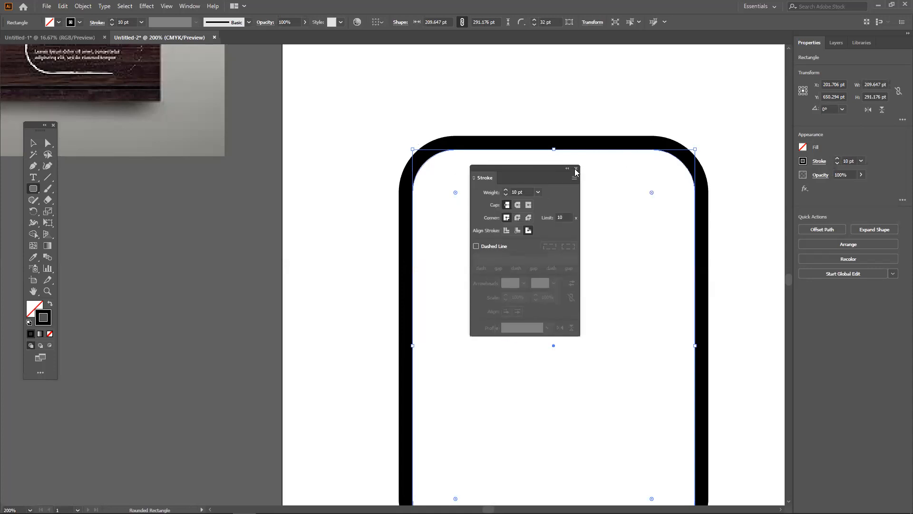
Close the Stroke panel and reopen it.
left_click(577, 168)
left_click(189, 6)
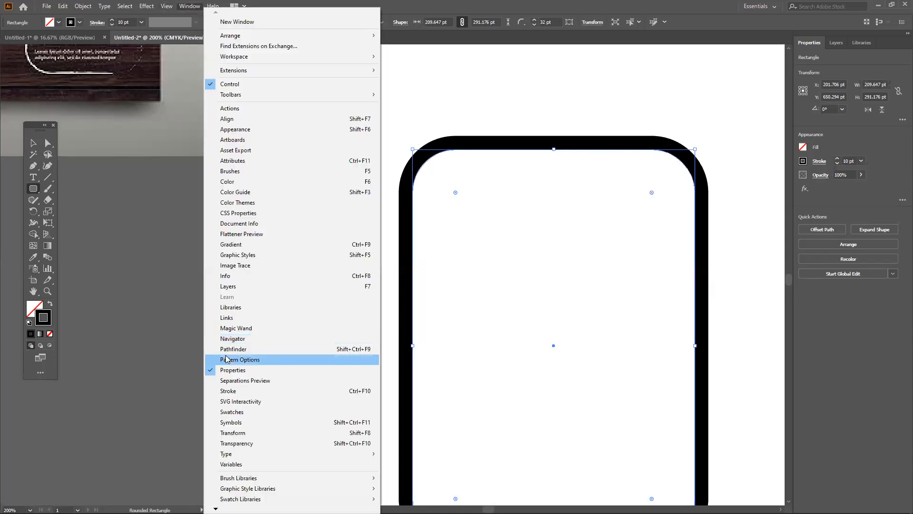
left_click(229, 390)
Hide and restore the Stroke panel's additional options, then move the panel slightly within the rounded rectangle.
left_click(575, 178)
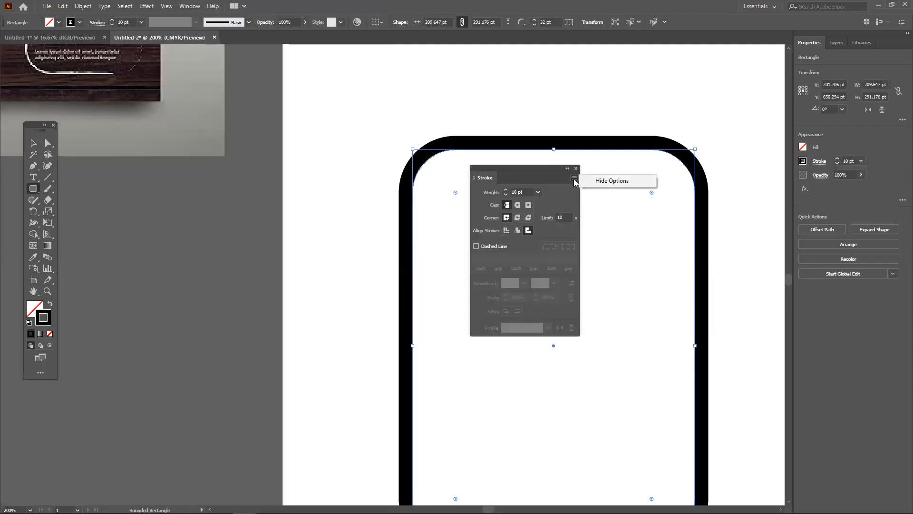
left_click(586, 182)
left_click(574, 178)
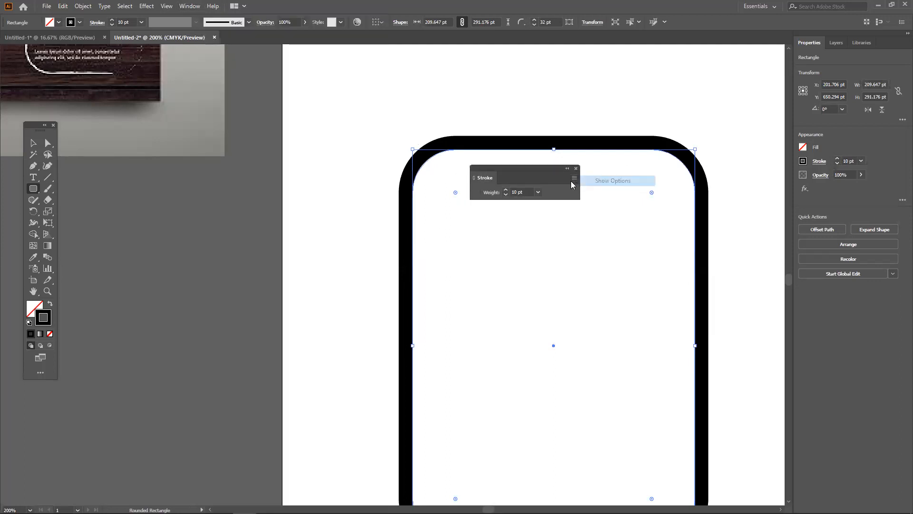
left_click(611, 183)
left_click_drag(538, 169, 600, 183)
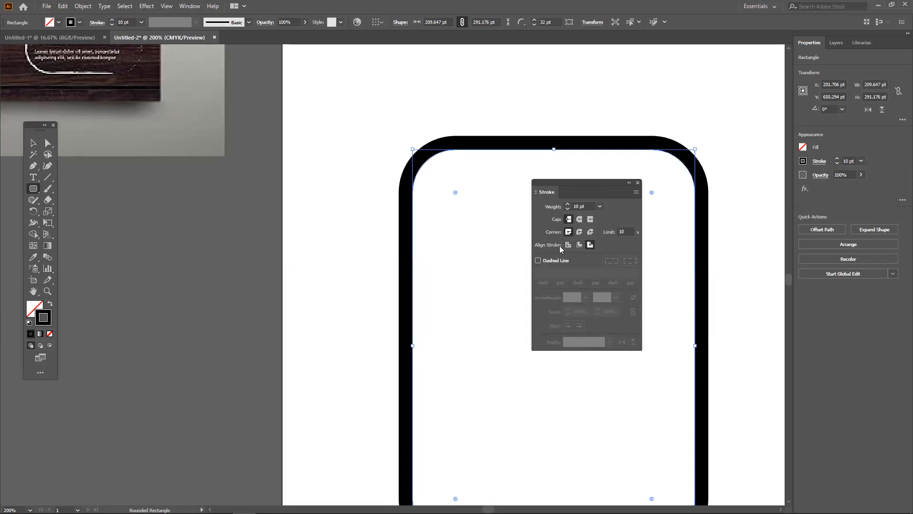
Switch the rectangle's stroke alignment between centre and outside, ending on outside.
left_click(568, 245)
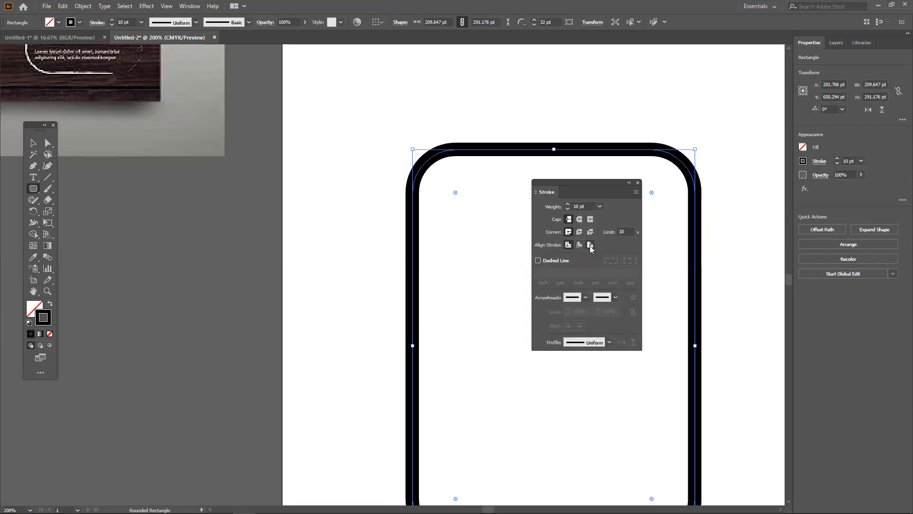
left_click(590, 245)
left_click(568, 246)
left_click(591, 245)
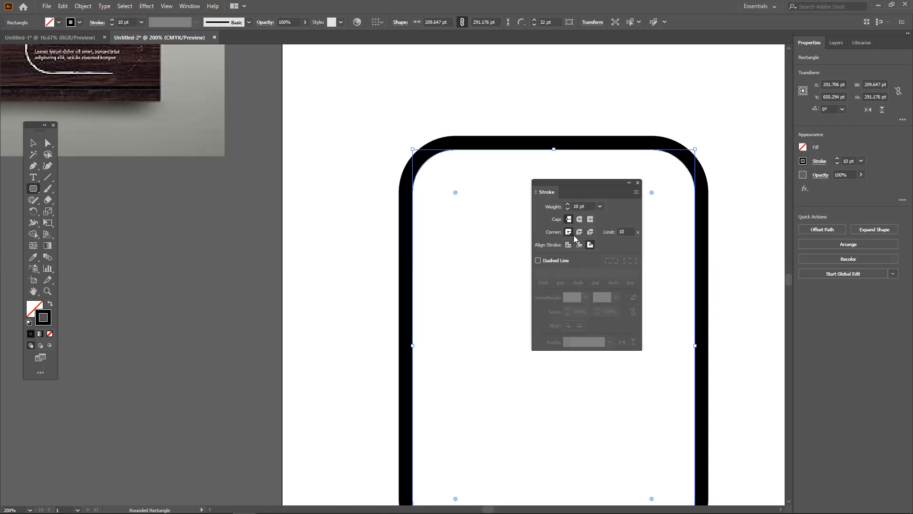
Turn the rectangle's stroke into a dashed line with a 3 pt dash.
left_click(550, 260)
left_click(551, 275)
left_click(544, 274)
type("3")
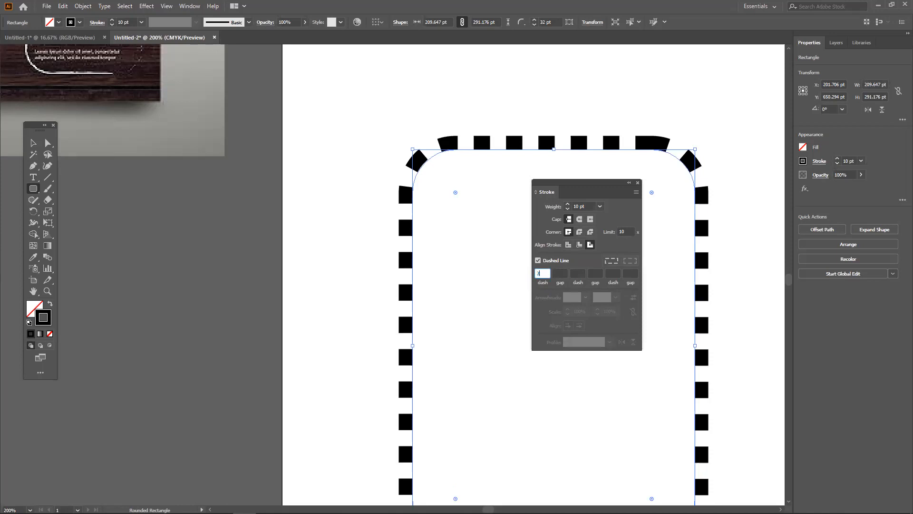
key("Return")
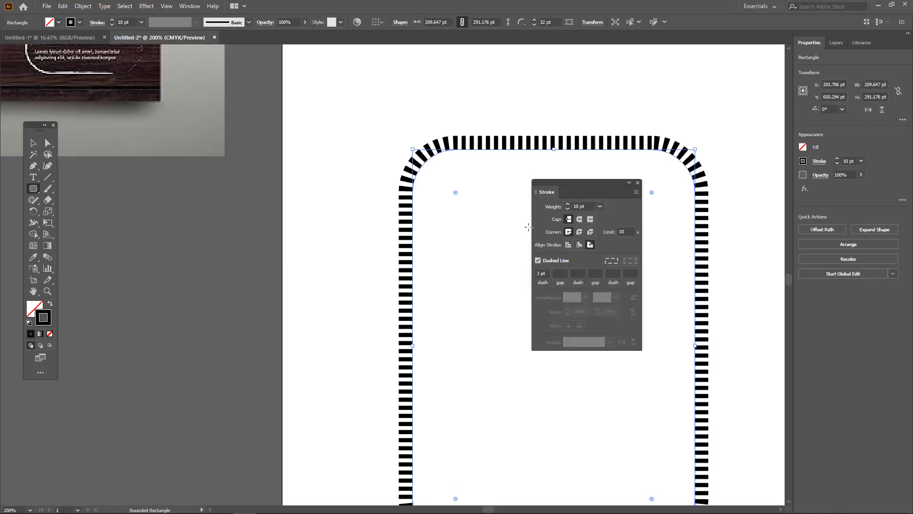
left_click(546, 272)
Demonstrate hiding and showing the Stroke panel's options, then close the panel.
left_click(636, 192)
left_click(649, 195)
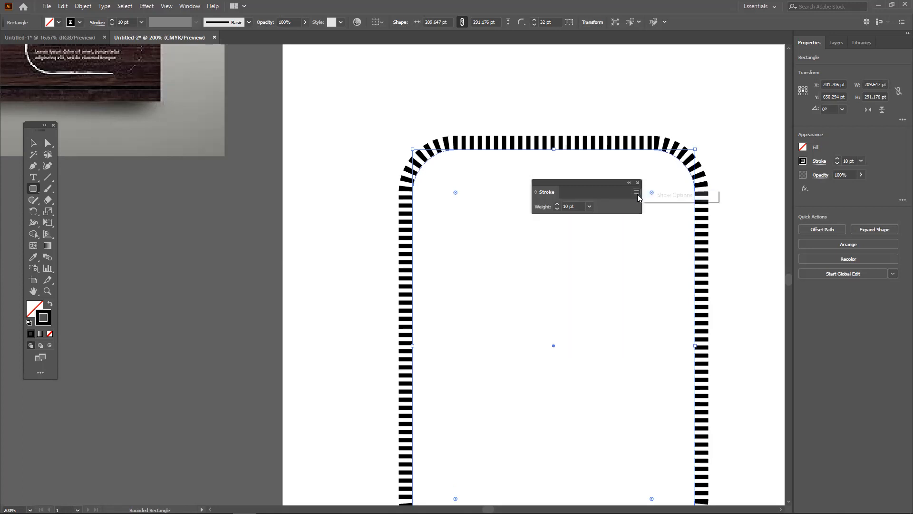
left_click(649, 195)
left_click(636, 192)
left_click(650, 195)
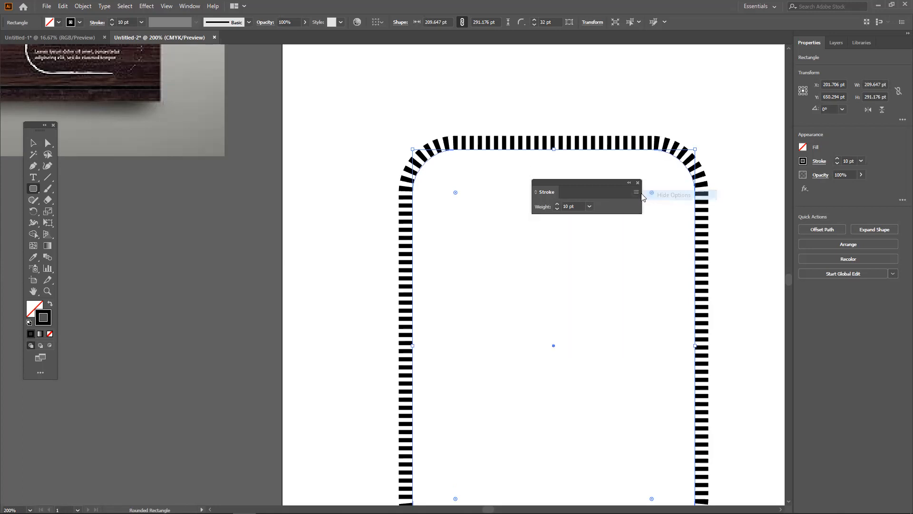
left_click(638, 195)
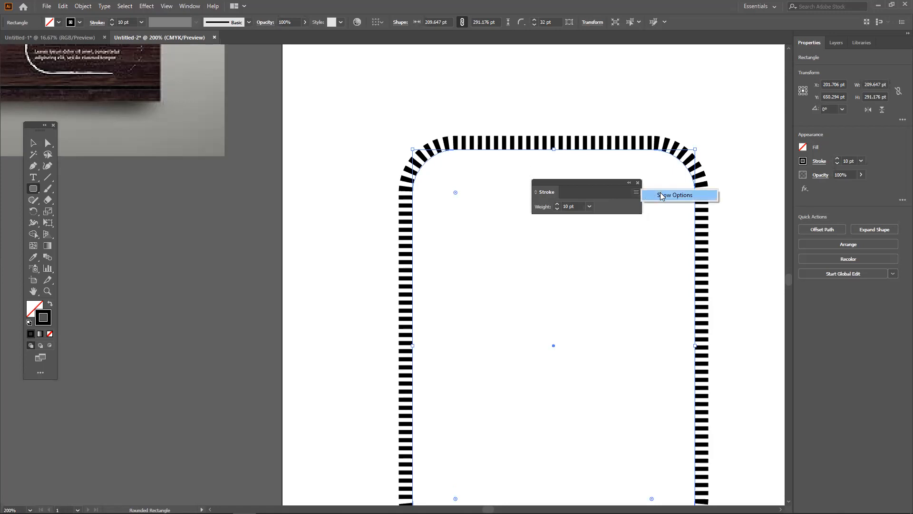
left_click(661, 196)
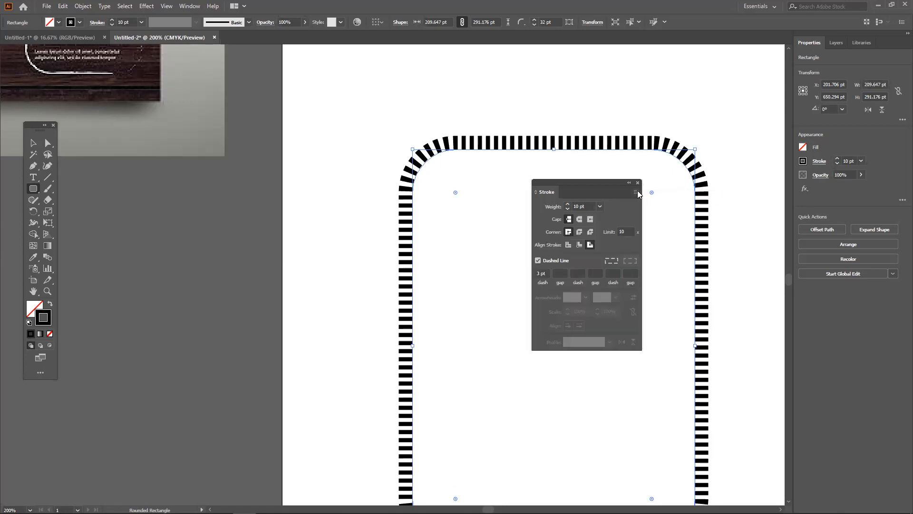
left_click(638, 182)
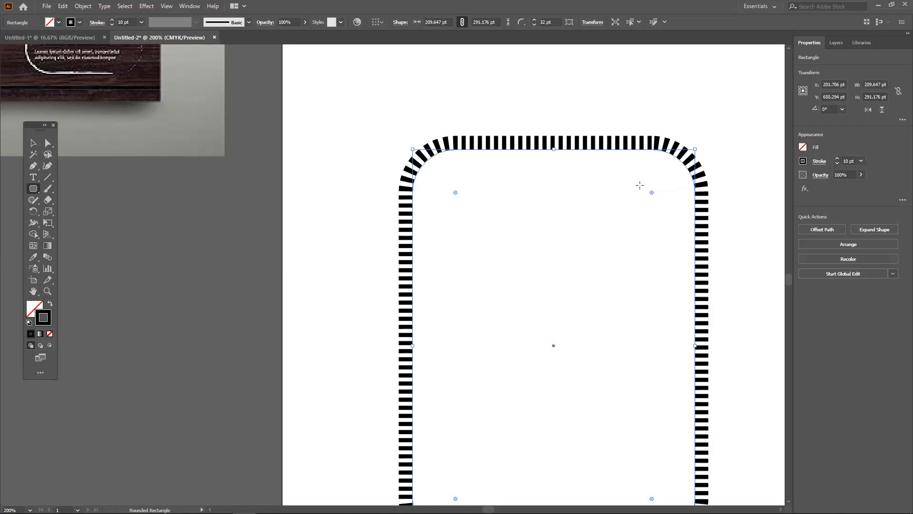
Delete the dashed rectangle and draw a smaller rounded rectangle about 154 by 234 pt on the artboard.
left_click(33, 143)
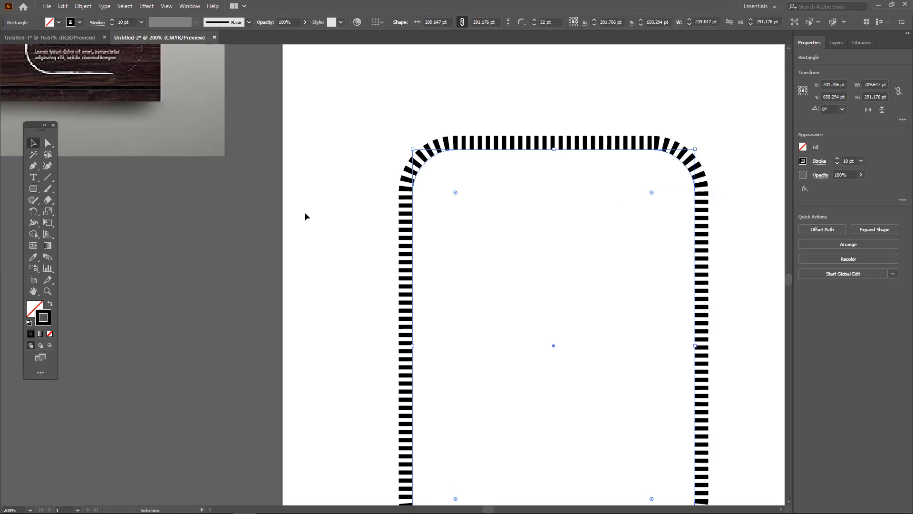
left_click(506, 298)
key("Delete")
left_click_drag(33, 188, 82, 199)
mouse_move(353, 171)
left_mouse_down()
mouse_move(468, 305)
mouse_move(535, 403)
mouse_move(507, 435)
mouse_move(571, 434)
mouse_move(560, 486)
left_mouse_up()
left_click_drag(575, 316, 578, 265)
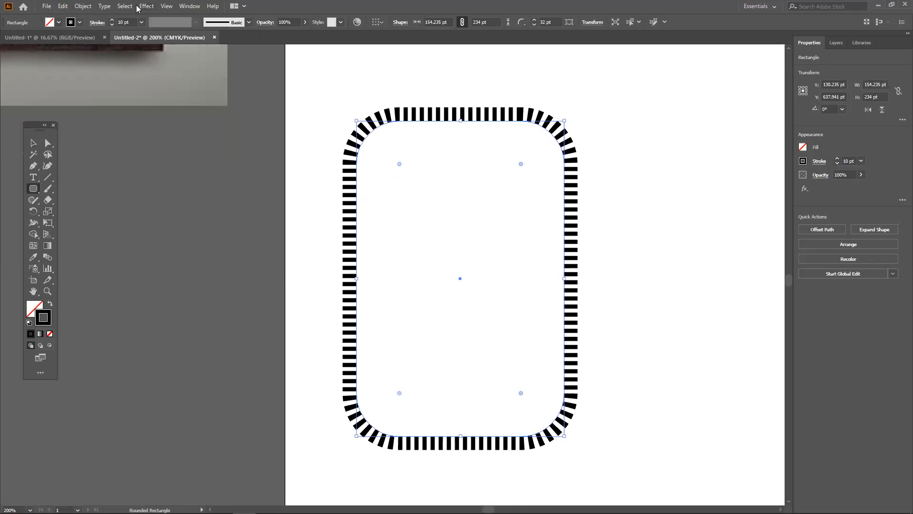
Reopen the Stroke panel beside the new rectangle with its full options shown.
left_click(190, 6)
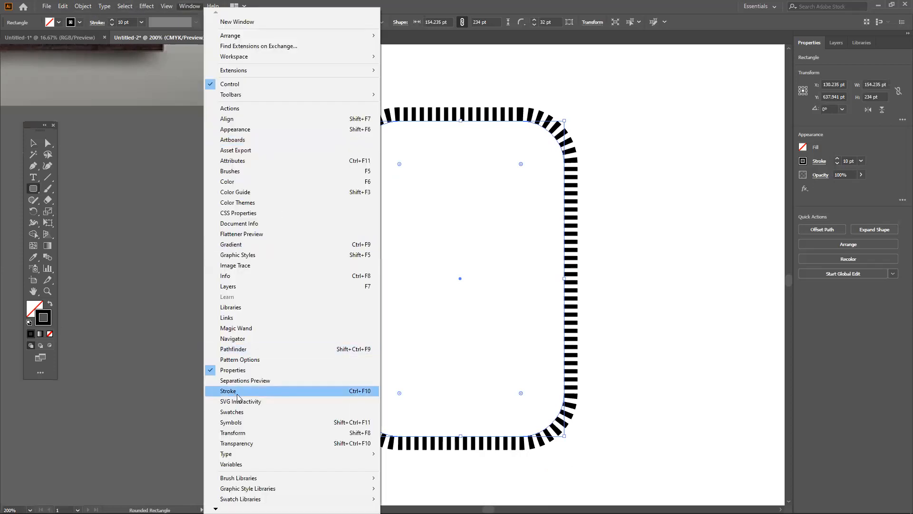
left_click(238, 394)
left_click_drag(573, 182, 703, 183)
left_click(764, 192)
left_click(773, 195)
left_click(765, 192)
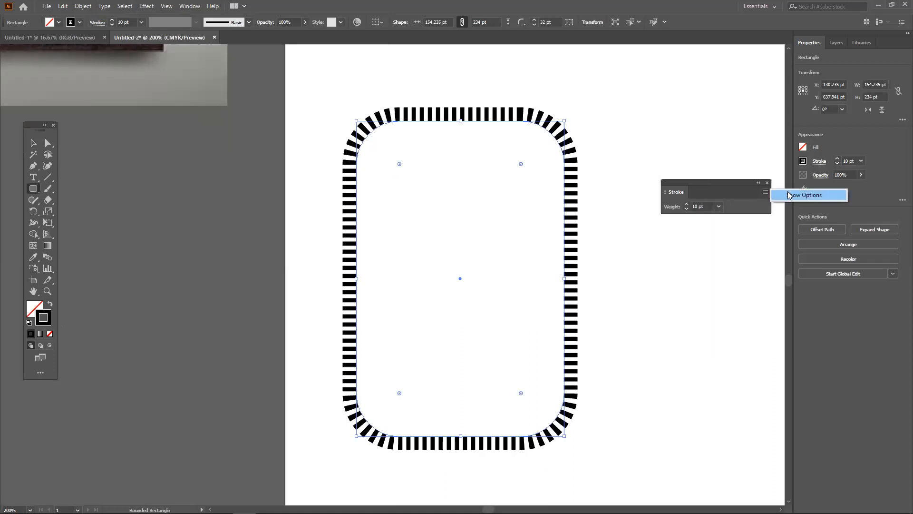
left_click(789, 195)
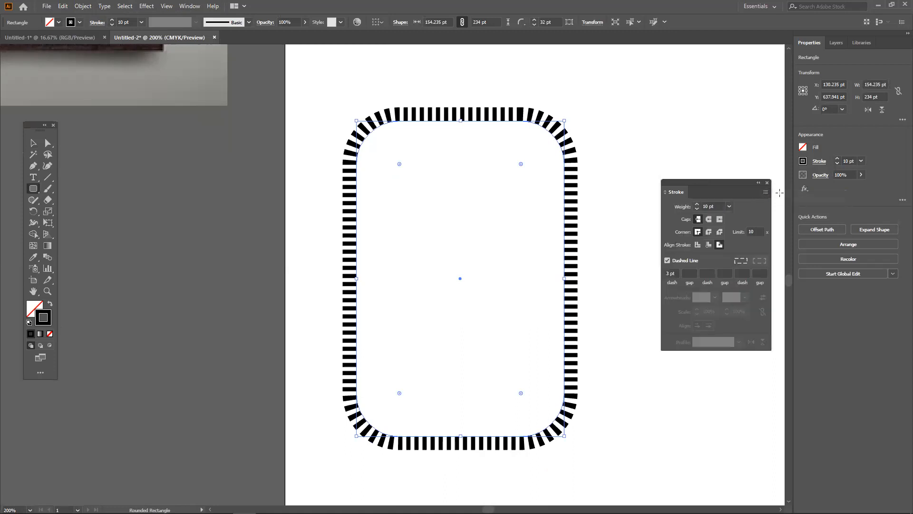
Switch the rectangle's dashed line off and on again and set the first dash to 5 pt.
left_click(667, 260)
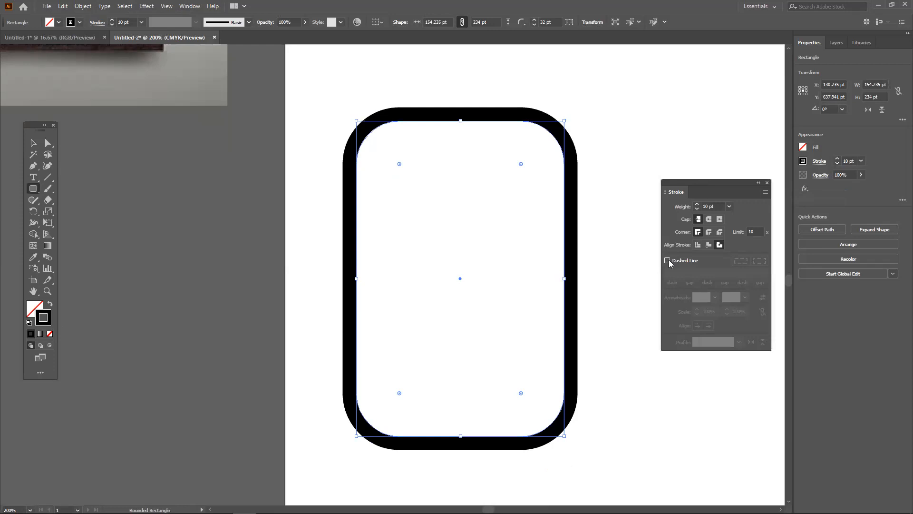
left_click(667, 261)
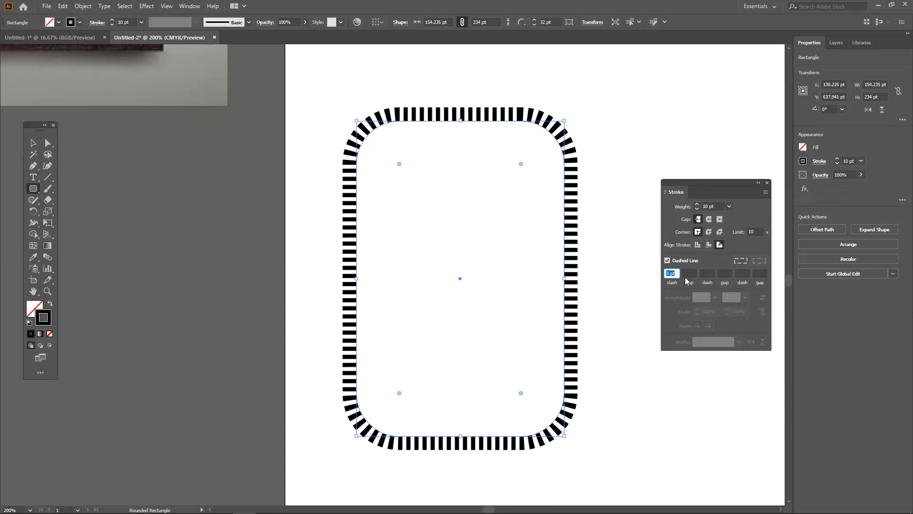
type("5")
key("Return")
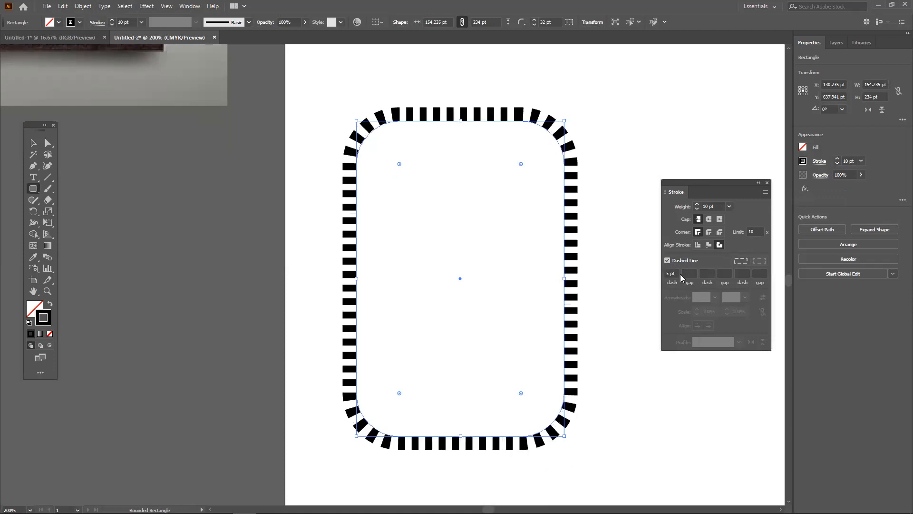
Try a 10 pt first dash on the rectangle's stroke, then set it to 2 pt.
left_click_drag(677, 273, 656, 264)
type("10")
key("Return")
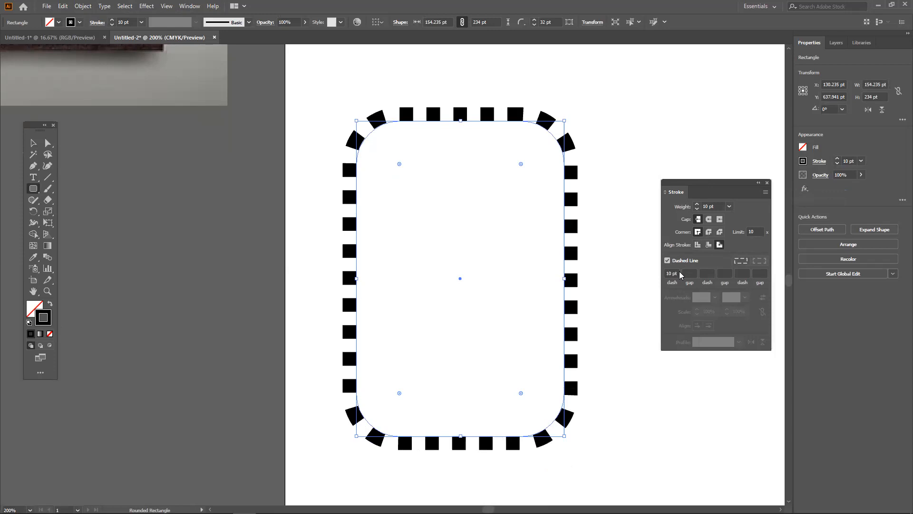
left_click_drag(681, 275, 664, 275)
type("2")
key("Return")
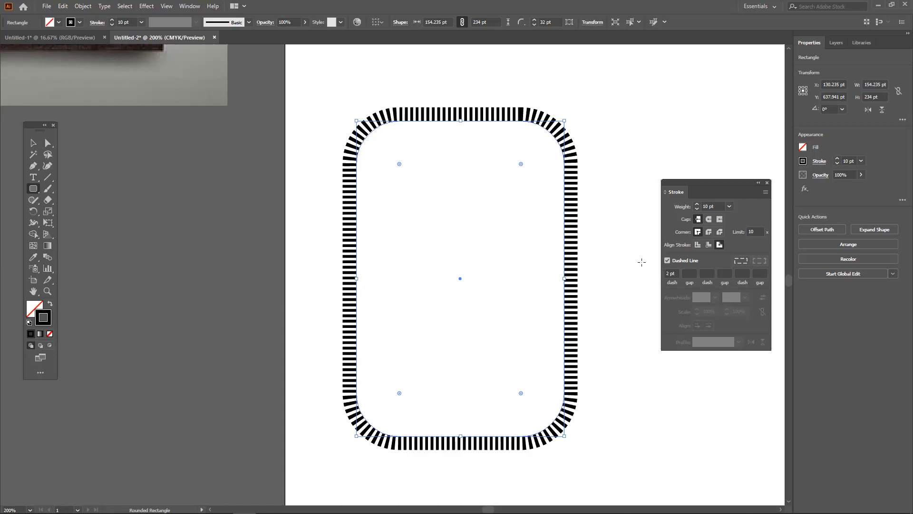
Set the first gap, second dash and second gap of the dashed stroke to 2 pt each.
left_click_drag(677, 272, 665, 272)
left_click(691, 274)
type("2")
key("Return")
left_click(711, 270)
type("21")
key("Return")
left_click(724, 274)
type("2")
key("Return")
Set the dashed stroke's third dash to 5 pt and third gap to 6 pt.
left_click(742, 274)
type("5")
key("Return")
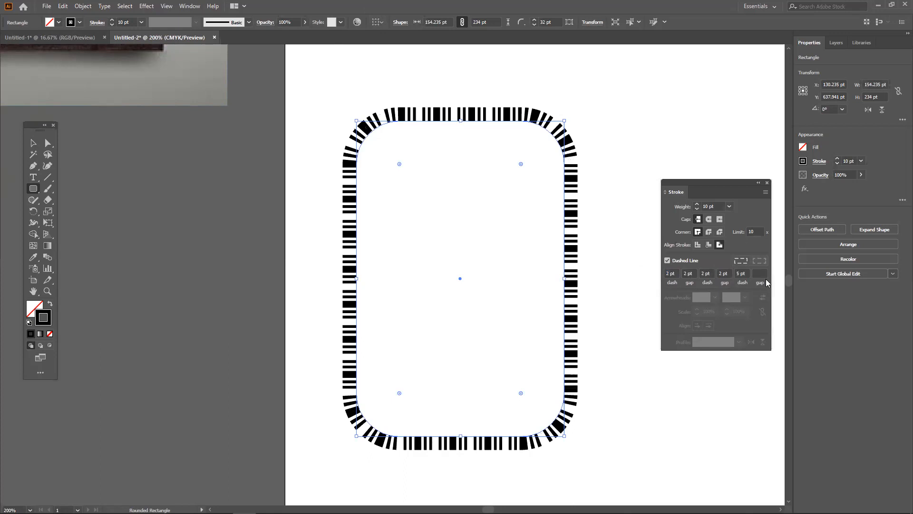
left_click(761, 275)
type("6")
Set the dashed stroke's first gap to 4 pt and second dash to 6 pt.
left_click(688, 273)
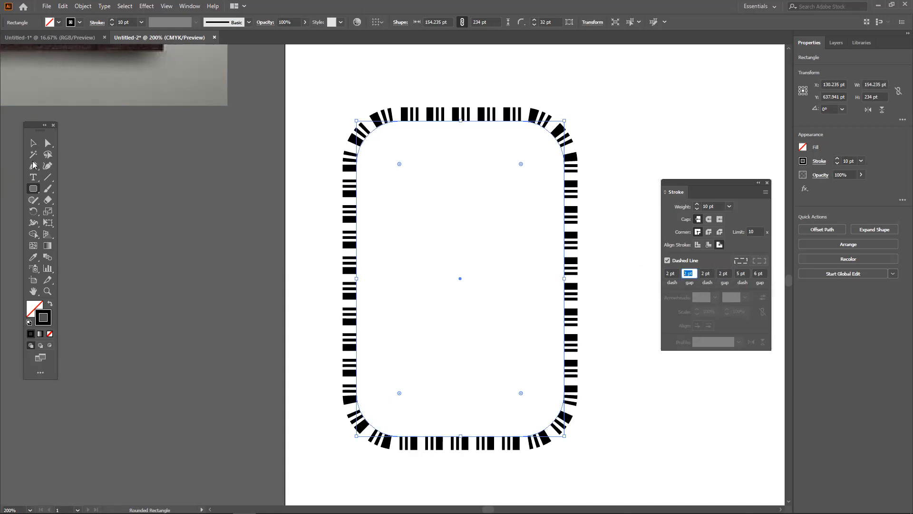
left_click_drag(693, 272, 676, 273)
type("4")
key("Return")
left_click_drag(716, 274, 701, 273)
type("6")
key("Return")
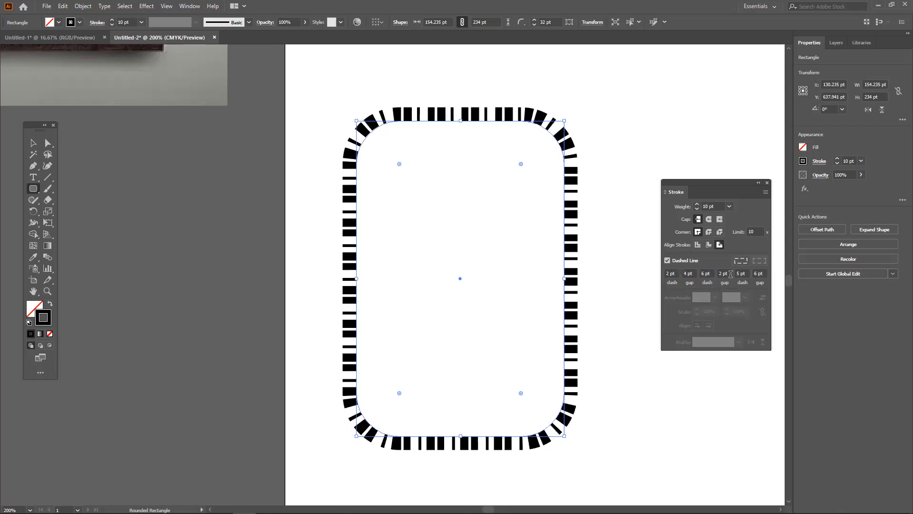
Set the dashed stroke's second gap to 8 pt and third dash to 10 pt.
left_click(728, 274)
left_click_drag(729, 275, 712, 272)
type("8")
key("Return")
left_click(744, 275)
left_click_drag(745, 275, 721, 269)
type("10")
key("Return")
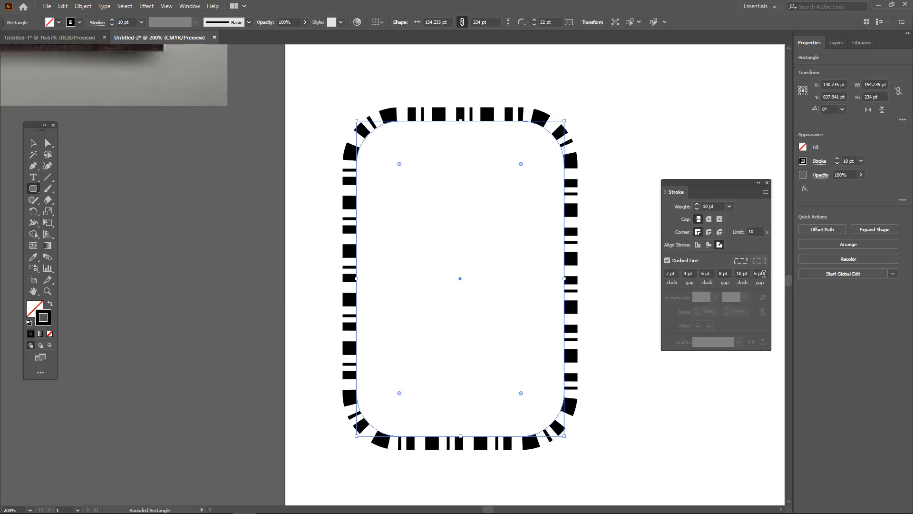
Set the dashed stroke's third gap to 12 pt.
left_click(761, 274)
double_click(764, 274)
type("12")
key("Return")
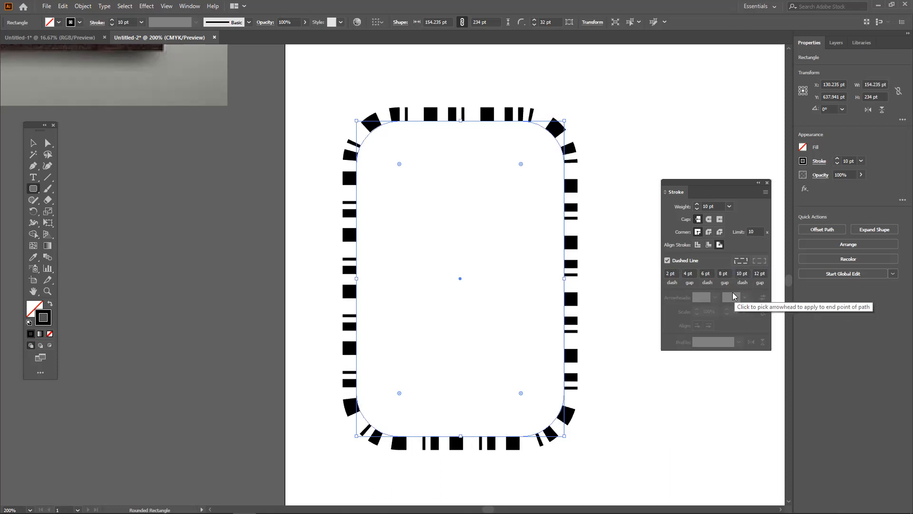
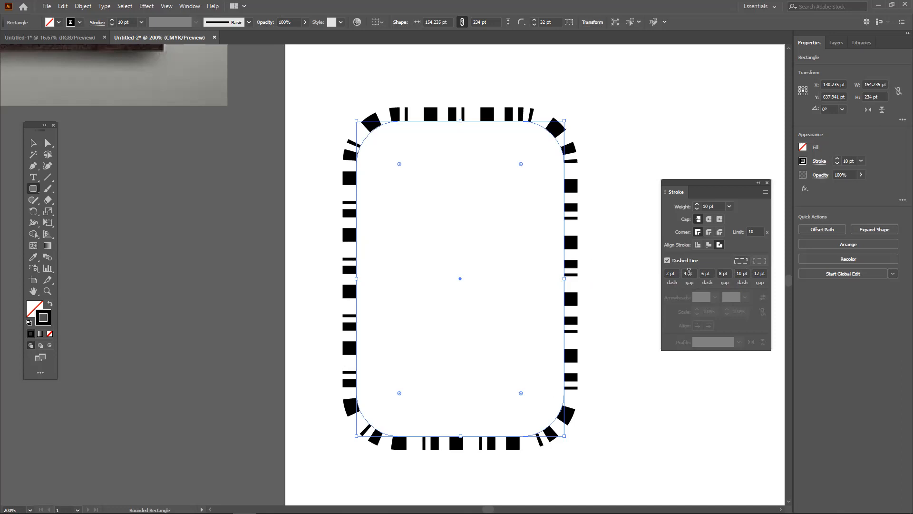
Set the first dash and first gap of the rectangle's stroke to 0 pt.
left_click_drag(694, 274, 687, 274)
left_click(688, 274)
left_click(688, 273)
left_click(680, 261)
left_click(680, 259)
type("0")
key("Tab")
left_click(691, 275)
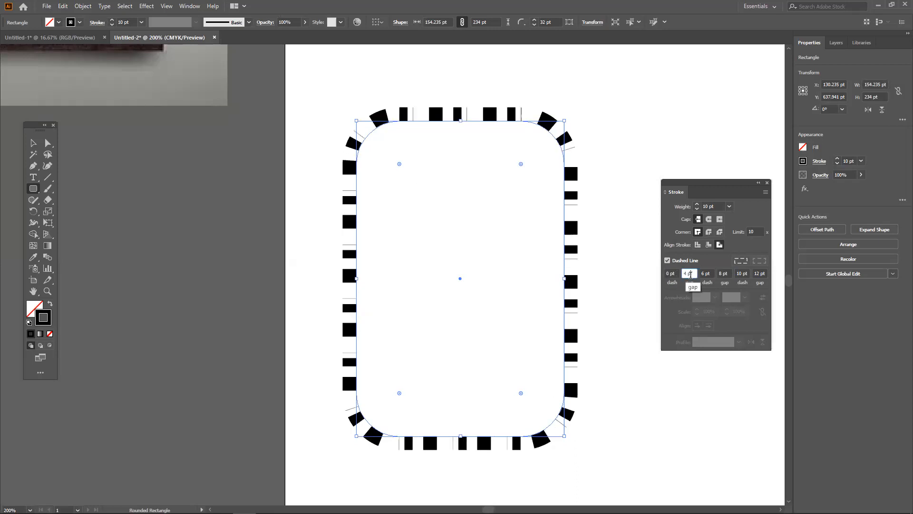
double_click(690, 275)
type("0")
key("Return")
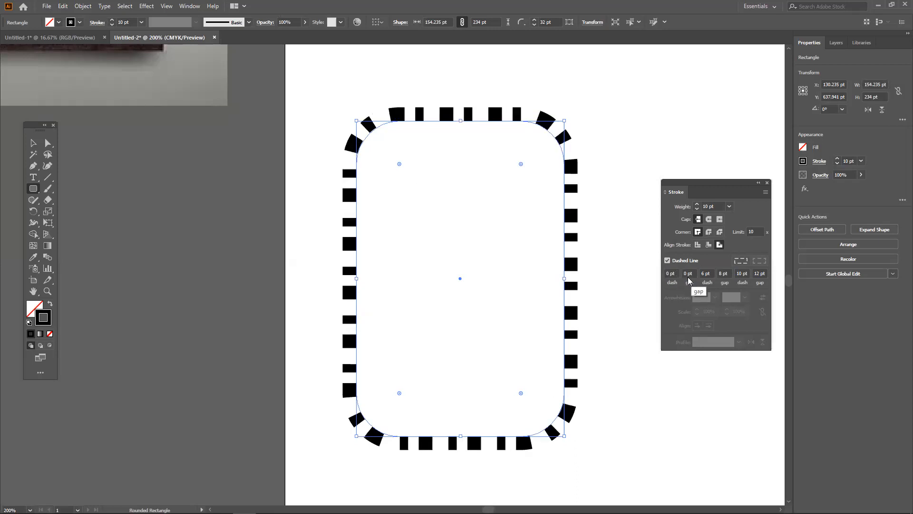
Set the second dash and second gap of the rectangle's stroke to 0 pt.
left_click(712, 274)
double_click(712, 274)
type("0")
key("Tab")
left_click(722, 273)
type("0")
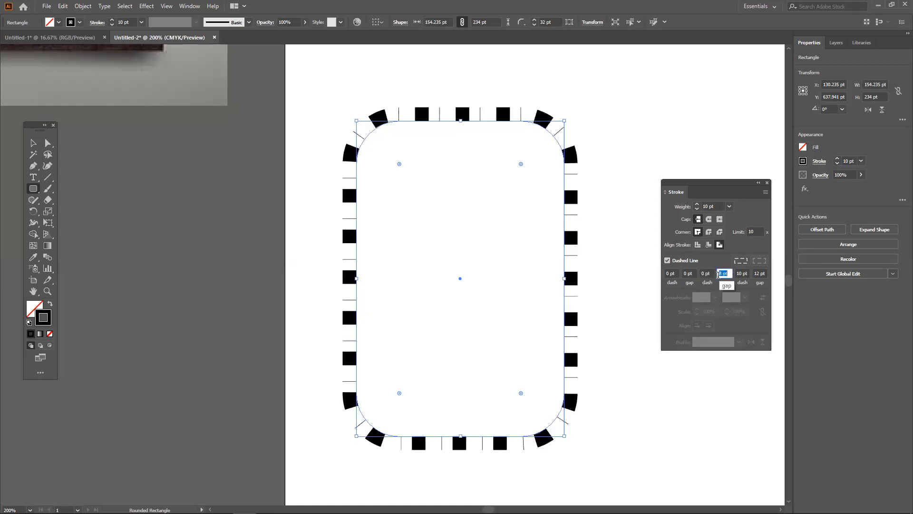
key("Return")
Set the third dash and third gap of the rectangle's stroke to 0 pt.
left_click(737, 273)
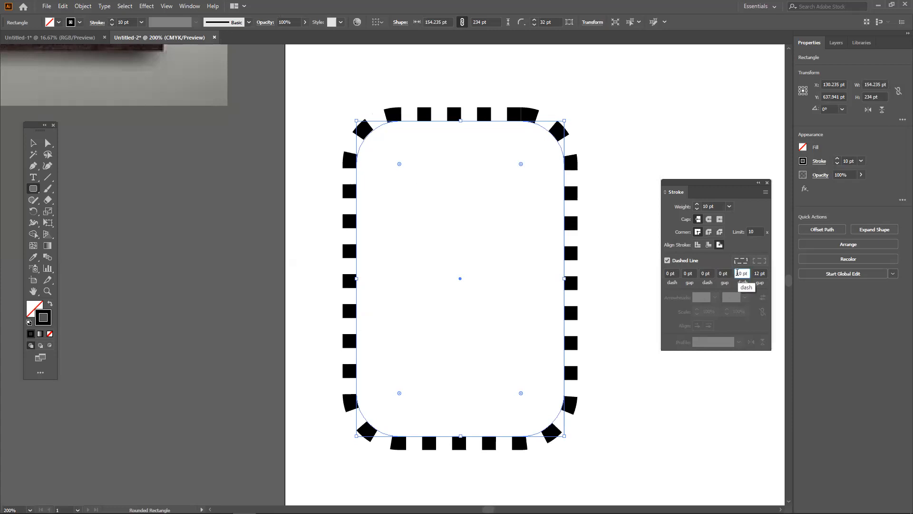
double_click(737, 273)
type("0")
key("Return")
left_click(763, 273)
double_click(763, 273)
type("0")
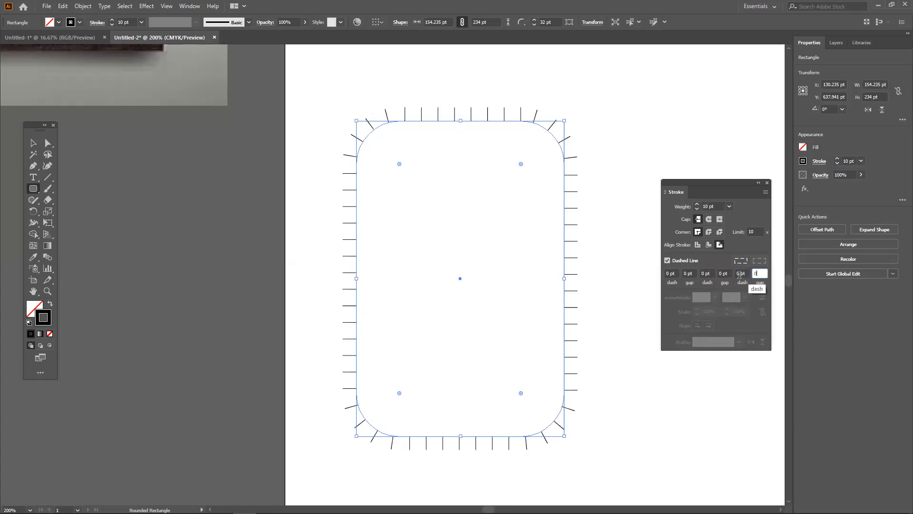
key("Escape")
left_click(753, 274)
double_click(753, 274)
type("0")
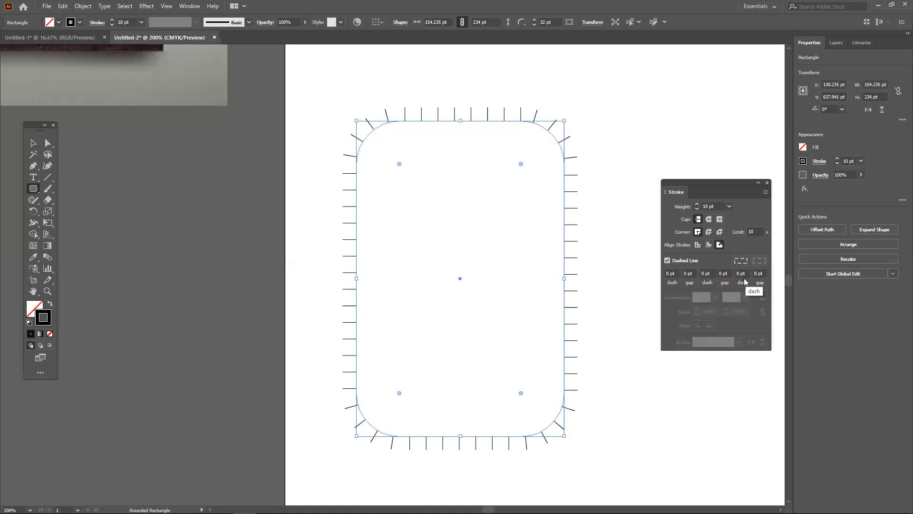
Set the first dash and the first gap of the rounded rectangle's stroke to 2 pt.
key("Return")
left_click(674, 259)
left_click(673, 259)
left_click(675, 273)
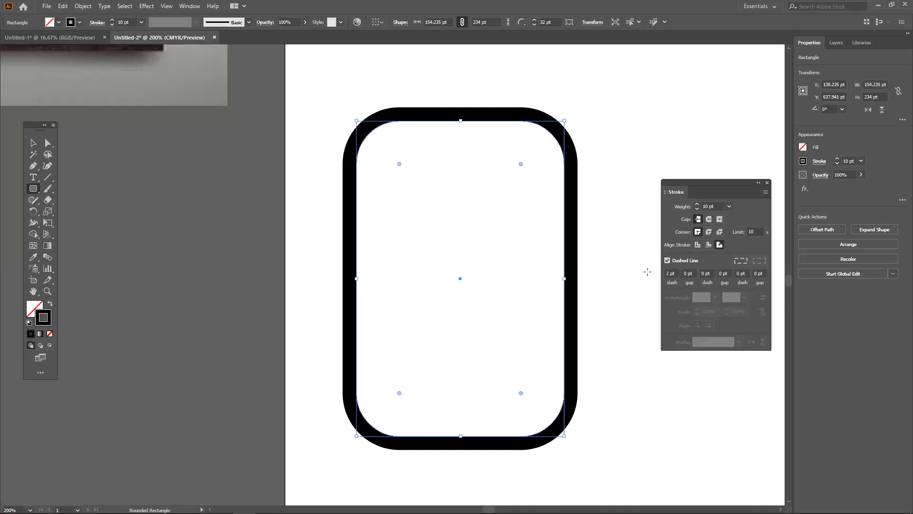
left_click(677, 261)
left_click(677, 262)
left_click(687, 273)
type("2")
key("Return")
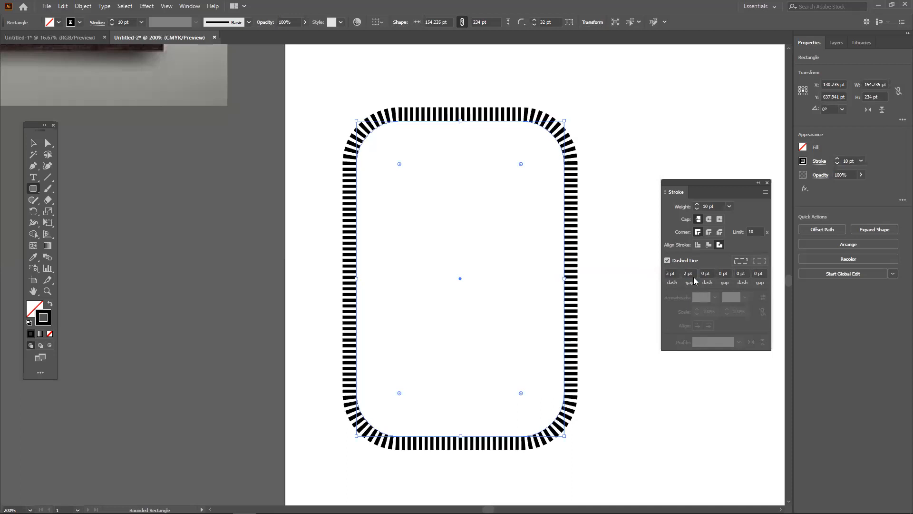
Set the first dash of the rounded rectangle's stroke to 5 pt.
left_click(33, 143)
left_click(340, 240)
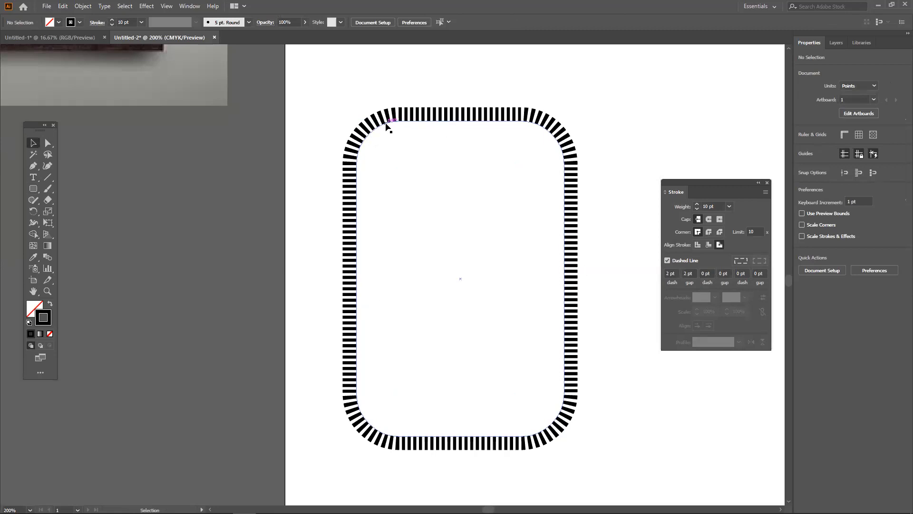
scroll(387, 125, "up", 3)
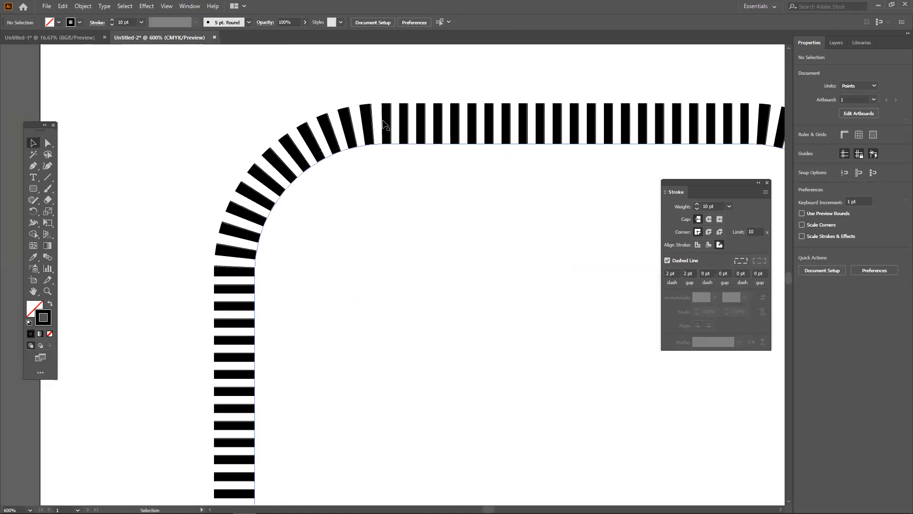
left_click(670, 274)
type("5")
left_click(553, 142)
double_click(669, 273)
type("5")
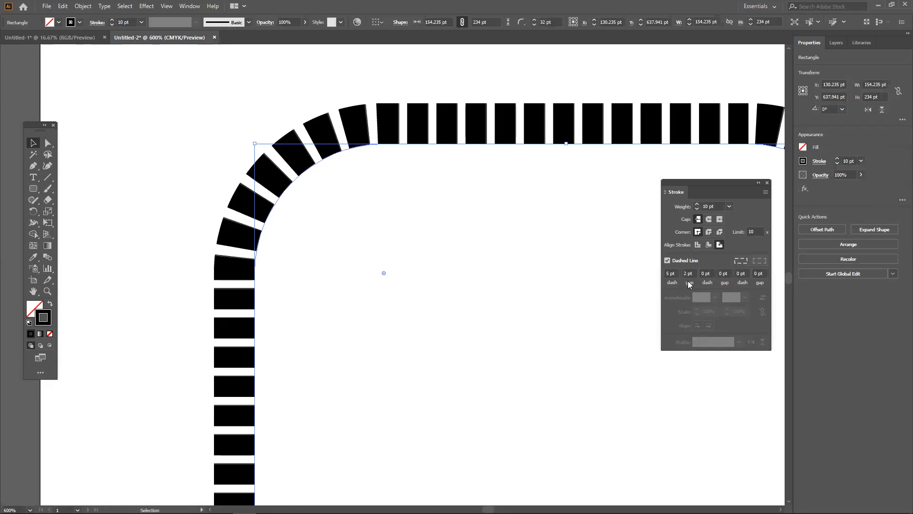
Move the stroke settings closer to the artwork and set the stroke's second dash to 10 pt.
left_click_drag(713, 181, 628, 202)
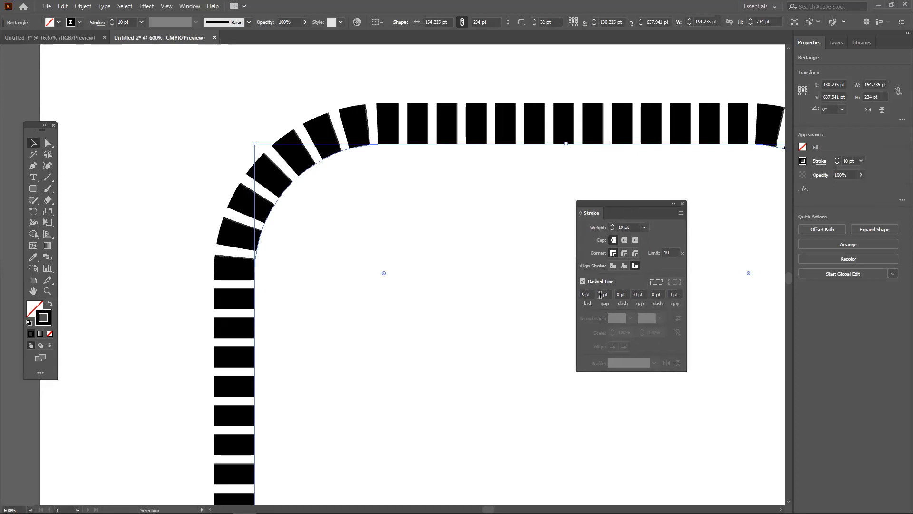
left_click(624, 295)
double_click(583, 294)
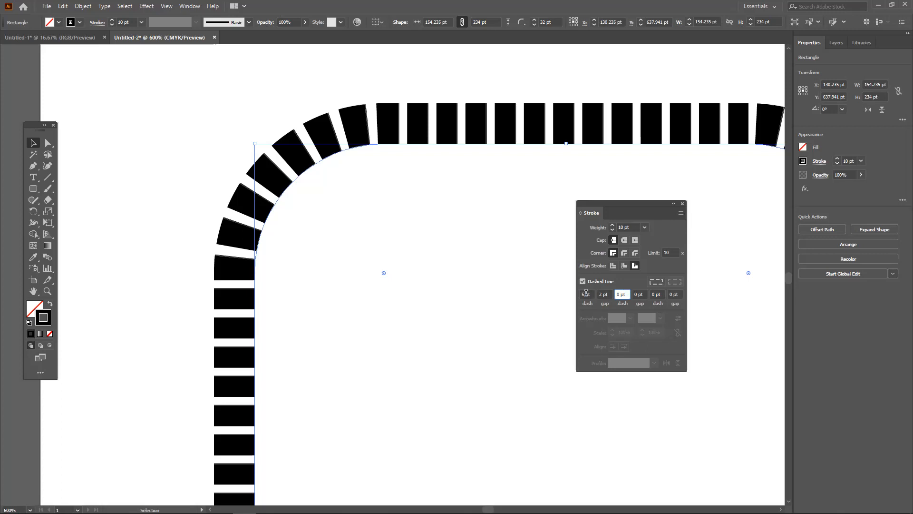
key("Tab")
left_click(623, 294)
left_click_drag(621, 292, 615, 292)
type("10")
left_click(656, 327)
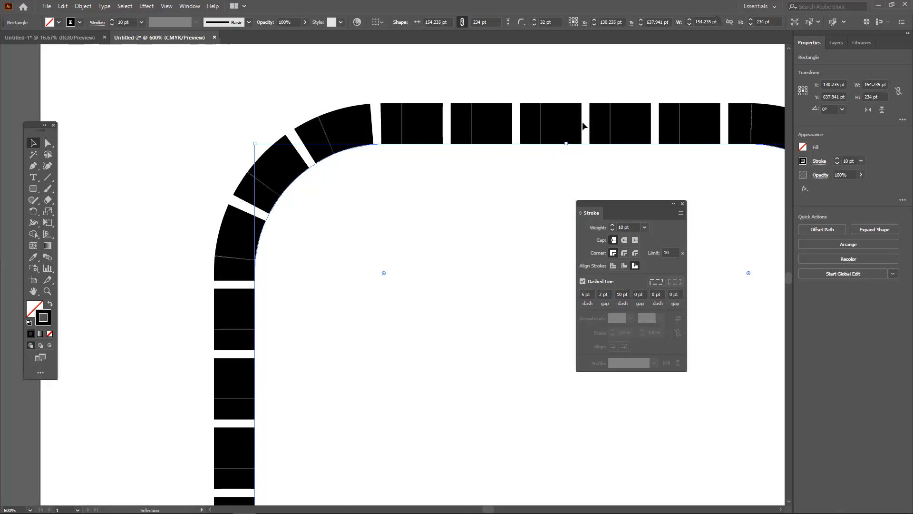
Set the second gap of the dashed stroke to 5 pt and deselect the rounded rectangle.
left_click(644, 292)
left_click_drag(644, 292, 623, 288)
type("5")
key("Return")
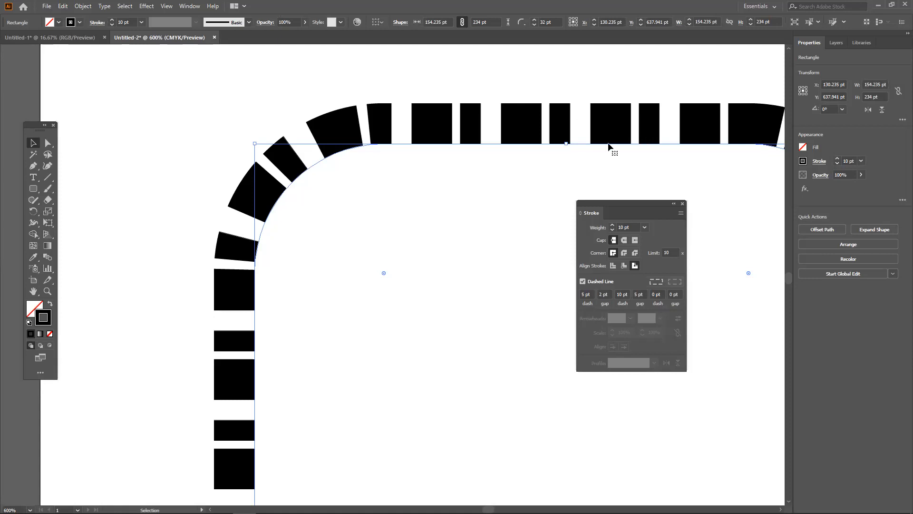
left_click(530, 191)
scroll(529, 192, "down", 3)
left_click_drag(530, 191, 395, 121)
key("space")
scroll(408, 138, "up", 2)
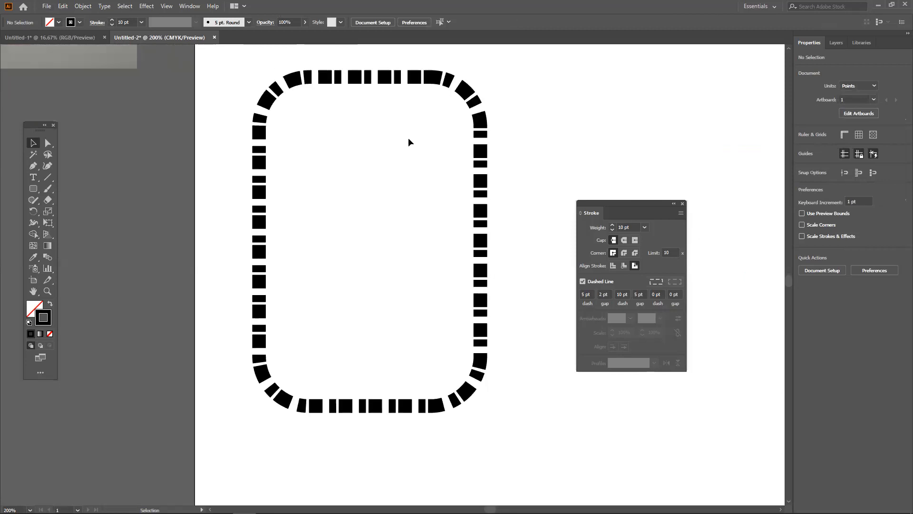
Delete the dashed rounded rectangle from the artboard.
left_click_drag(583, 294, 636, 293)
left_click(672, 294)
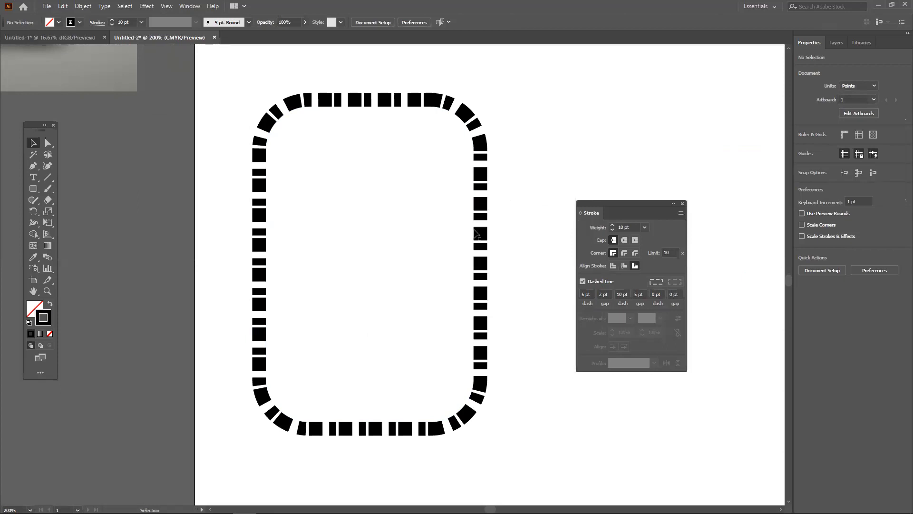
left_click(269, 274)
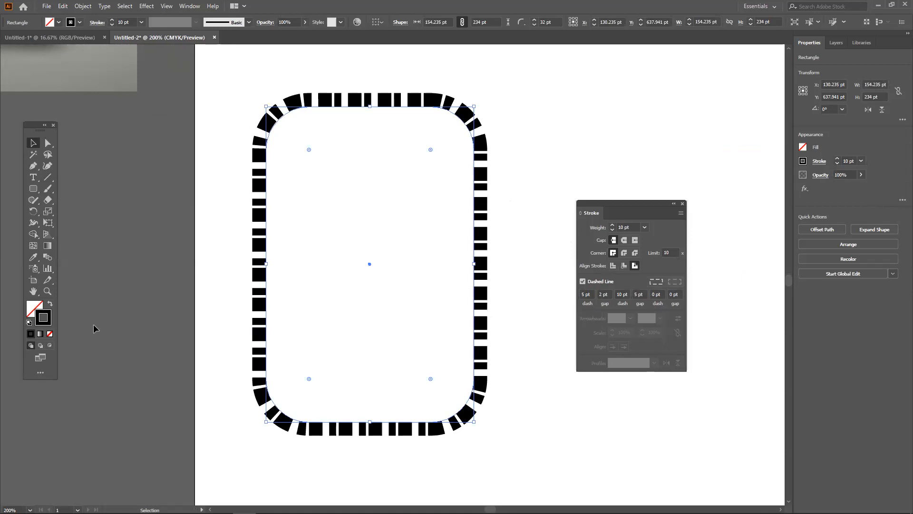
left_click_drag(235, 301, 288, 332)
key("Delete")
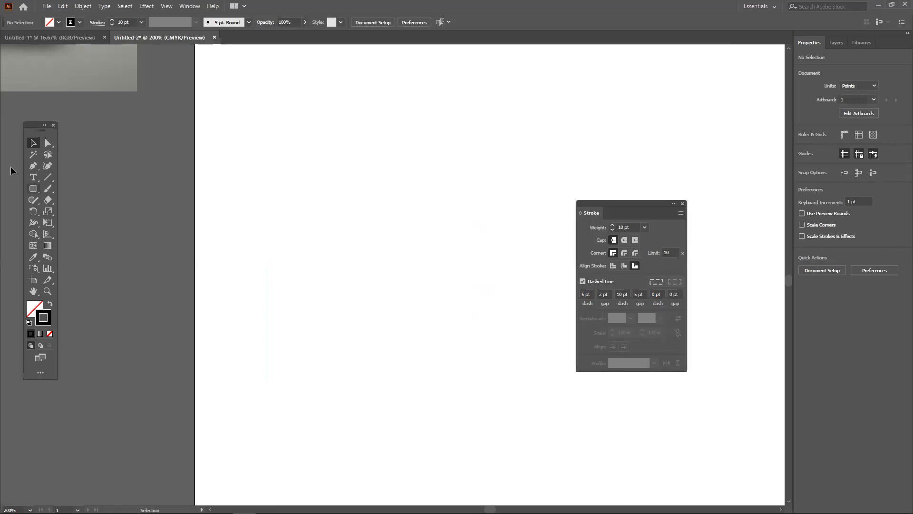
Draw a new rounded rectangle about 132 by 199 pt and turn off its dashed line.
left_click(30, 186)
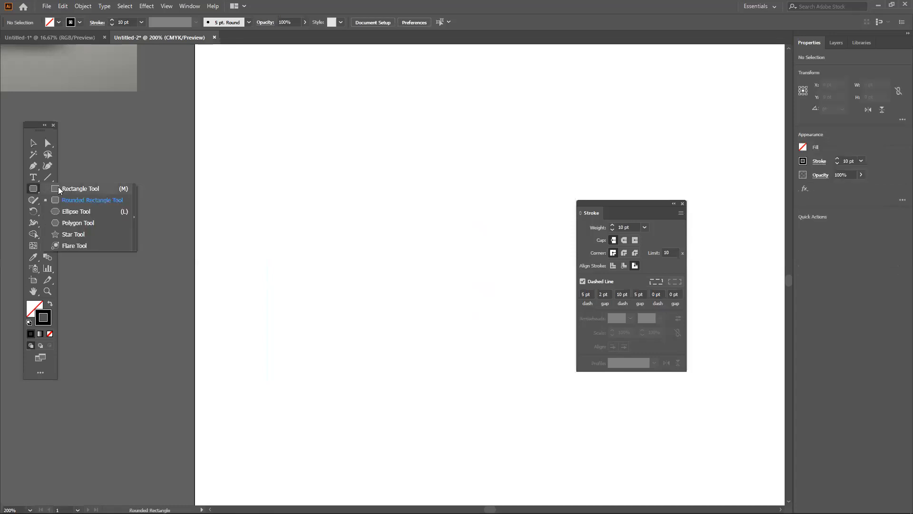
left_click(75, 199)
mouse_move(251, 165)
left_mouse_down()
mouse_move(399, 423)
mouse_move(473, 430)
mouse_move(429, 433)
left_mouse_up()
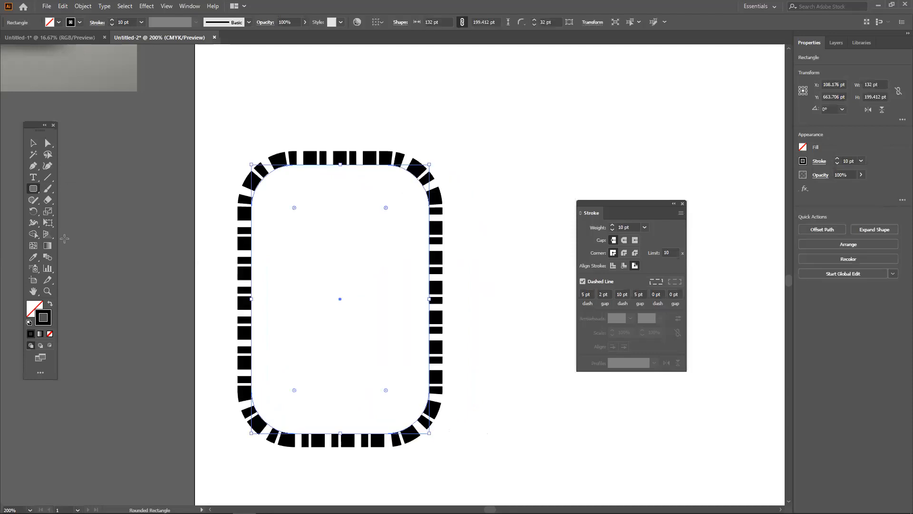
left_click(583, 281)
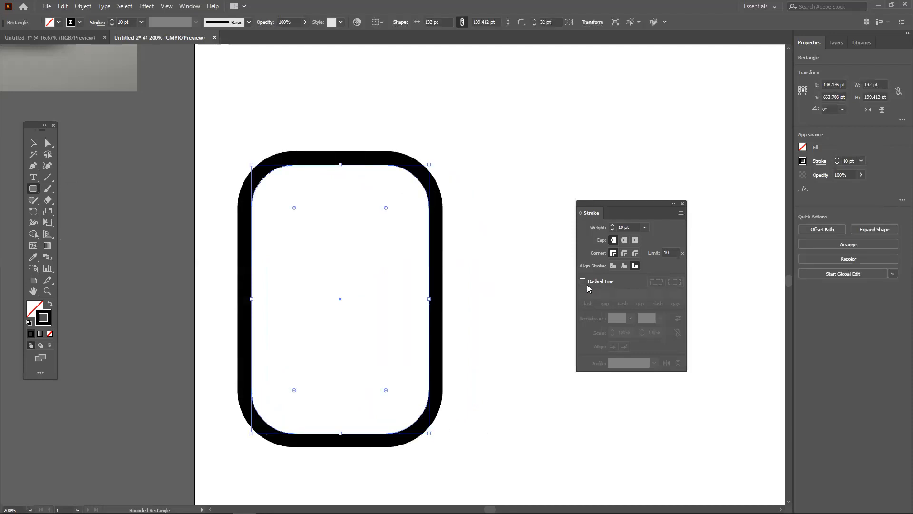
left_click(33, 142)
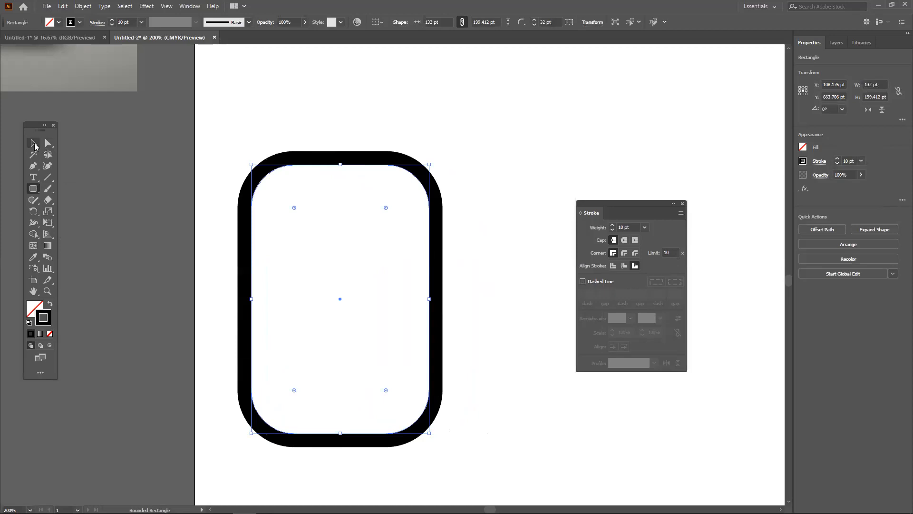
left_click_drag(335, 134, 408, 189)
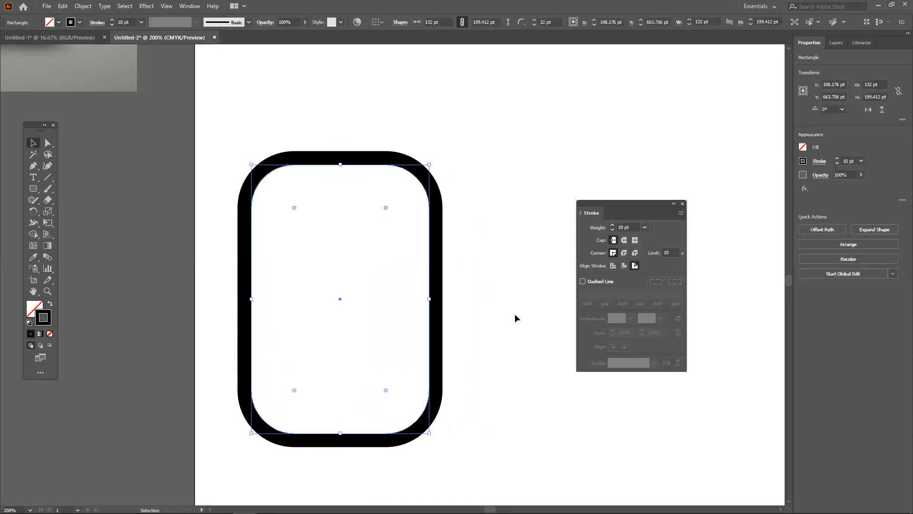
scroll(441, 381, "down", 1)
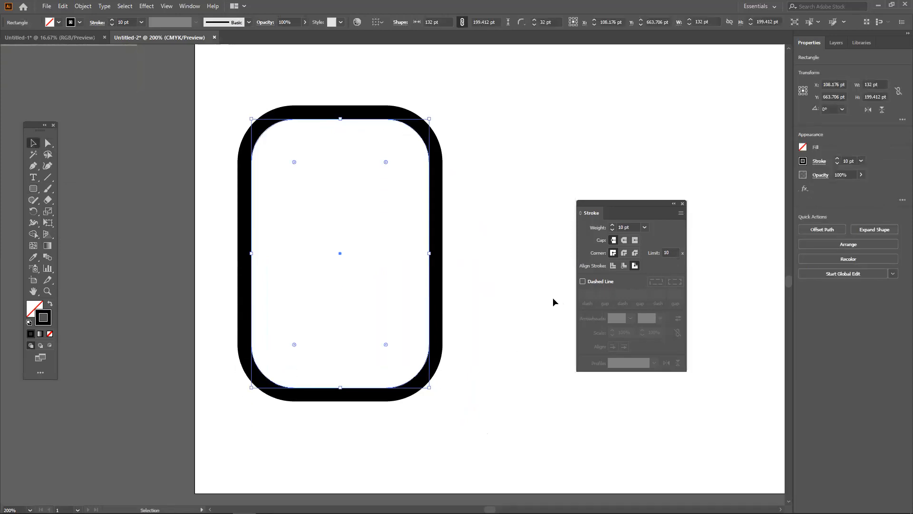
Hide the additional stroke options and show them again.
left_click(681, 213)
left_click(698, 220)
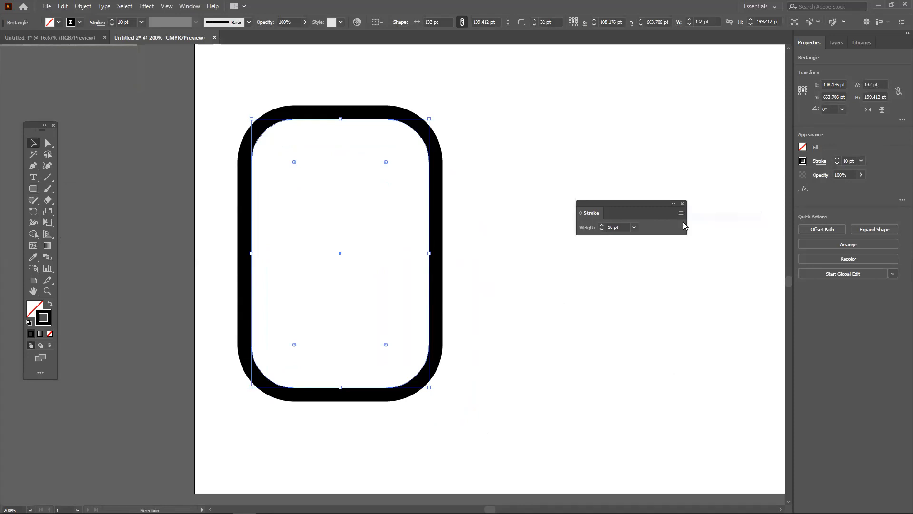
left_click(681, 214)
left_click(699, 217)
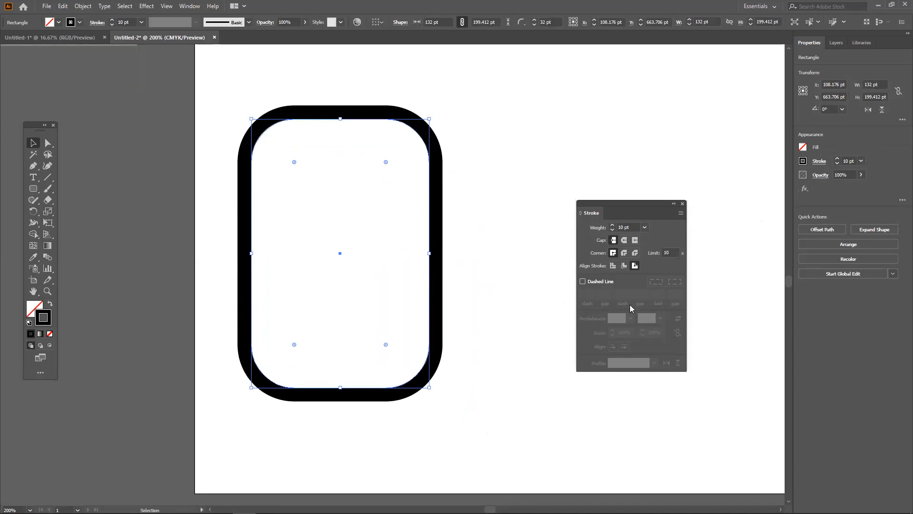
Align the rounded rectangle's stroke to the center of its path.
left_click_drag(204, 101, 335, 176)
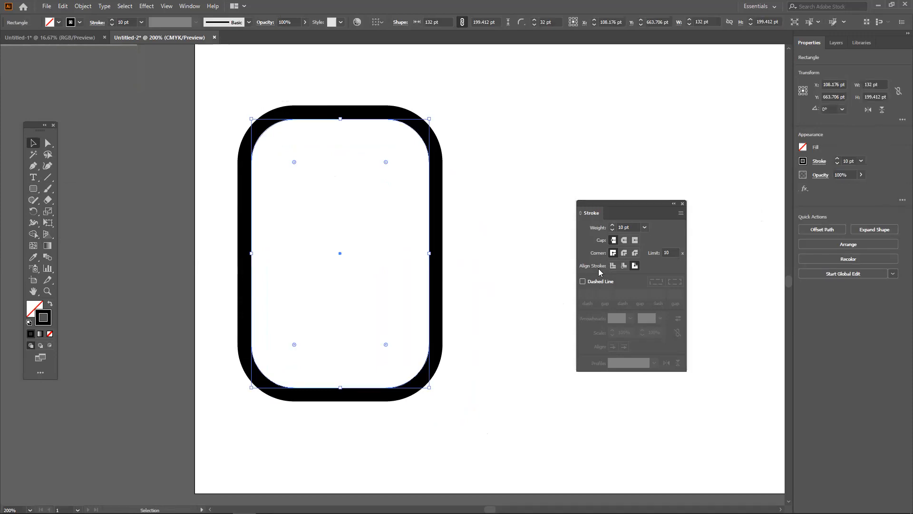
left_click(600, 281)
left_click(600, 281)
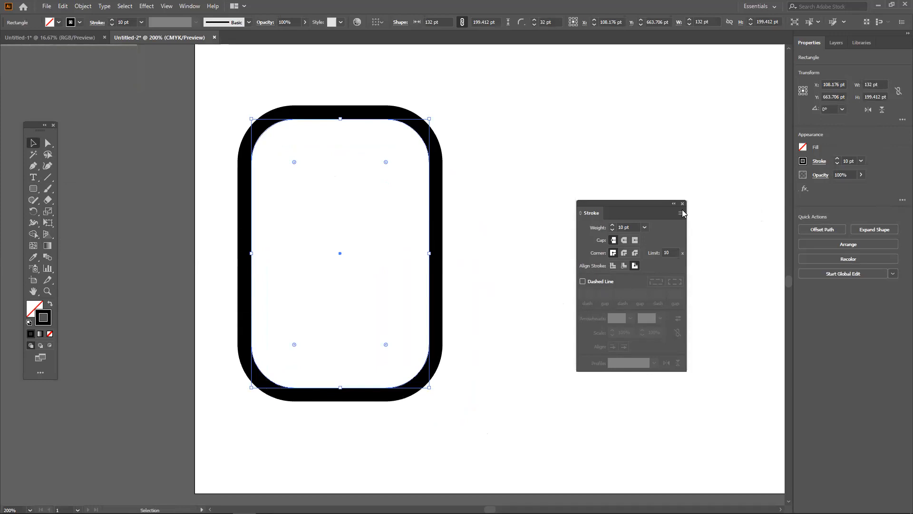
left_click(613, 267)
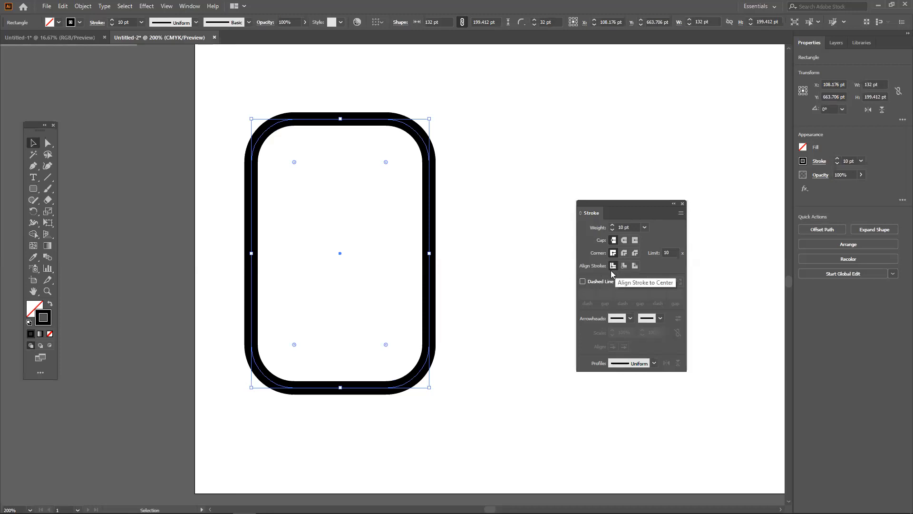
Try a heavier stroke on the rounded rectangle and return its weight to 10 pt.
left_click(614, 229)
left_click(613, 225)
left_click(614, 230)
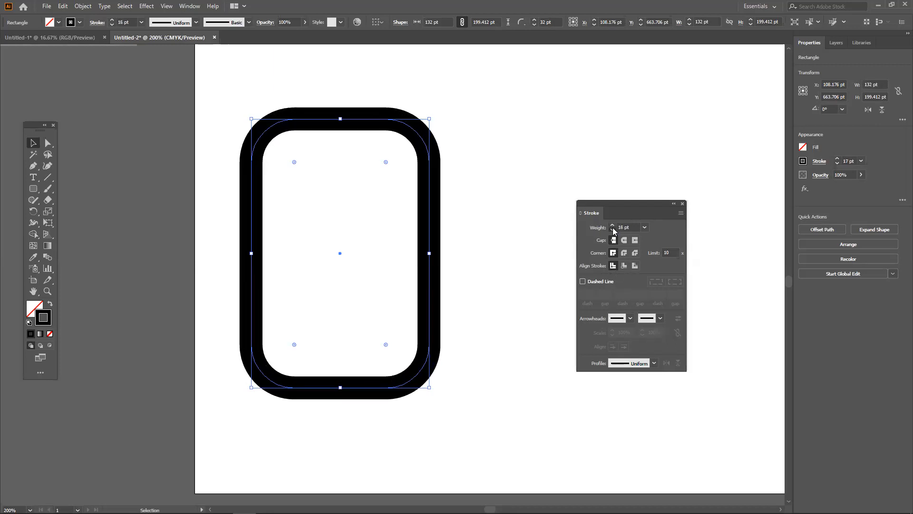
left_click(614, 230)
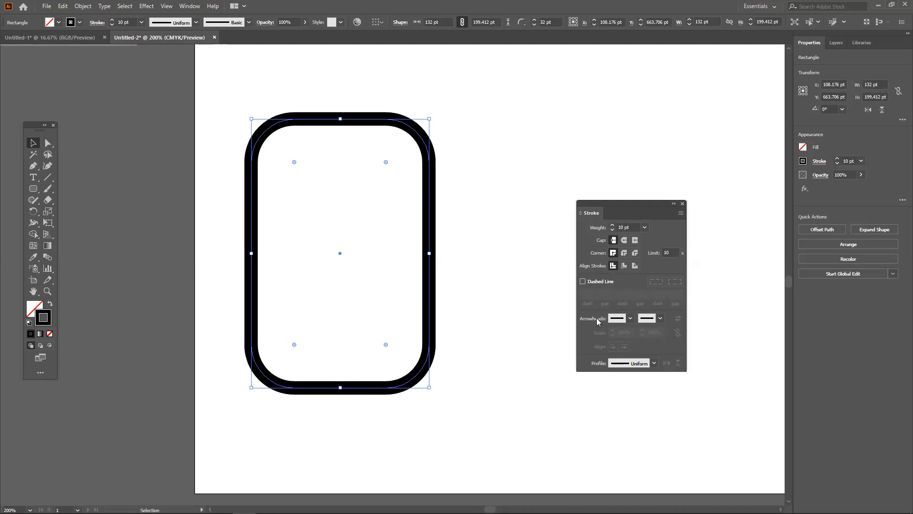
Try several arrowheads at the start of the rectangle's path, beginning with Arrow 1 and ending with Arrow 8.
left_click(630, 319)
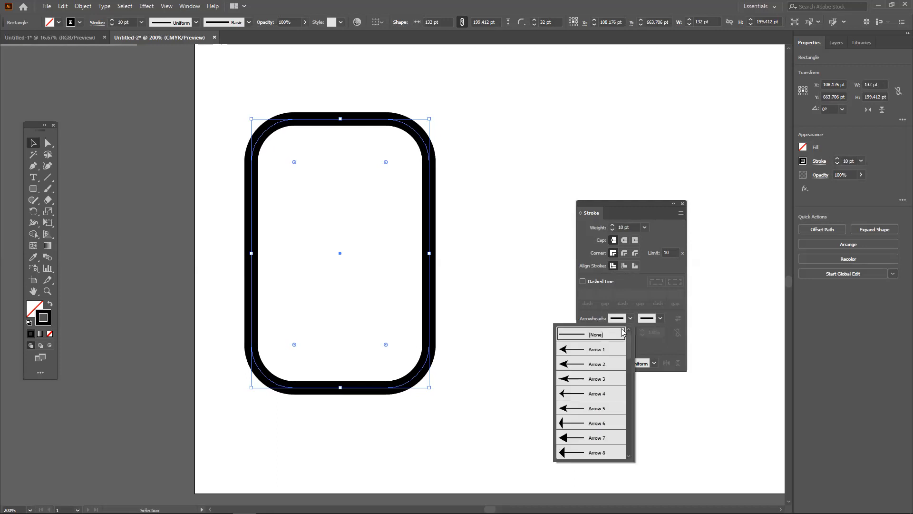
left_click(612, 350)
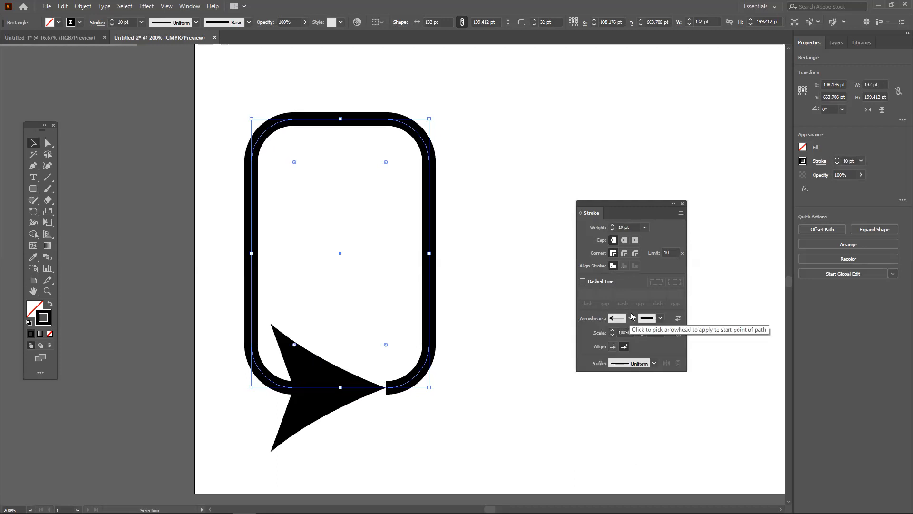
left_click(631, 318)
left_click(605, 364)
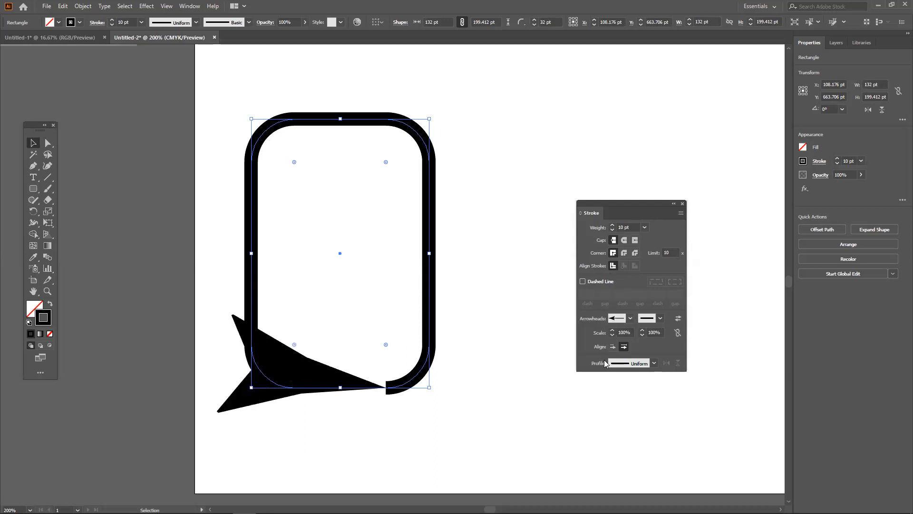
left_click(631, 318)
left_click(618, 379)
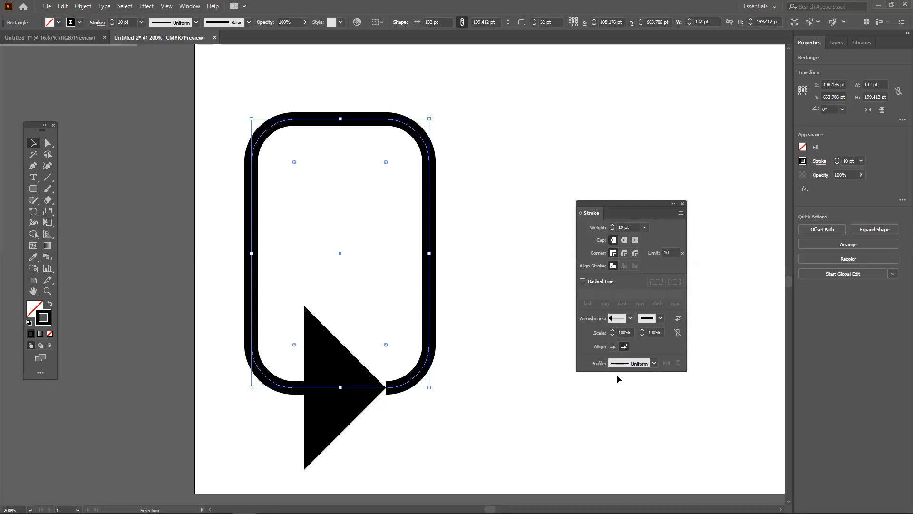
Apply the Arrow 30 arrowhead to the start of the rounded rectangle's path.
left_click(631, 318)
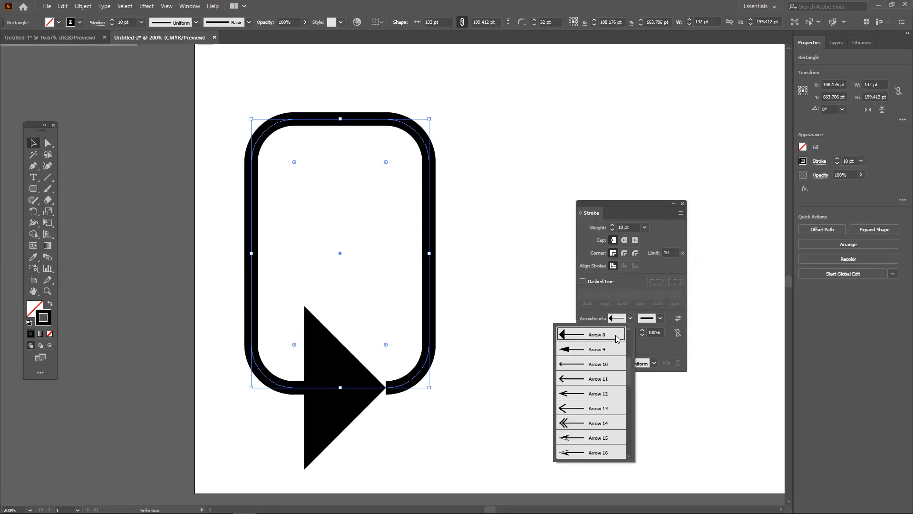
scroll(590, 381, "up", 3)
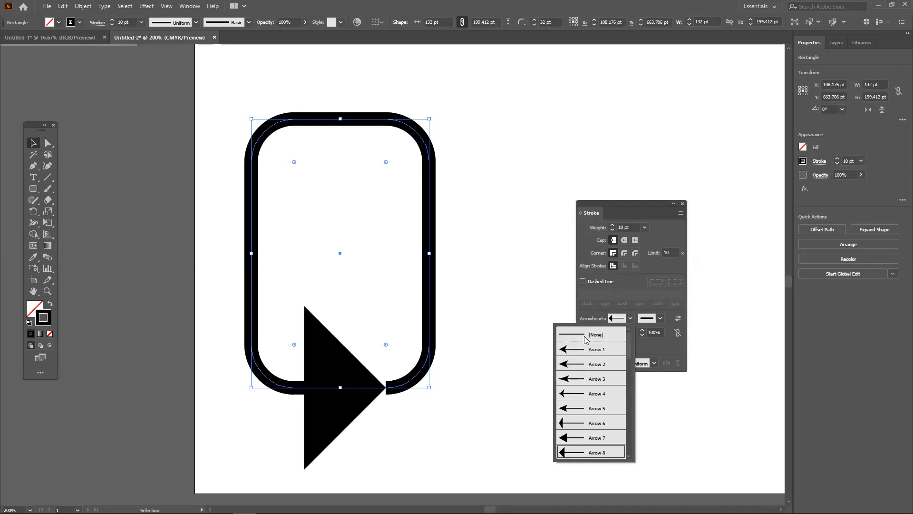
scroll(590, 418, "down", 8)
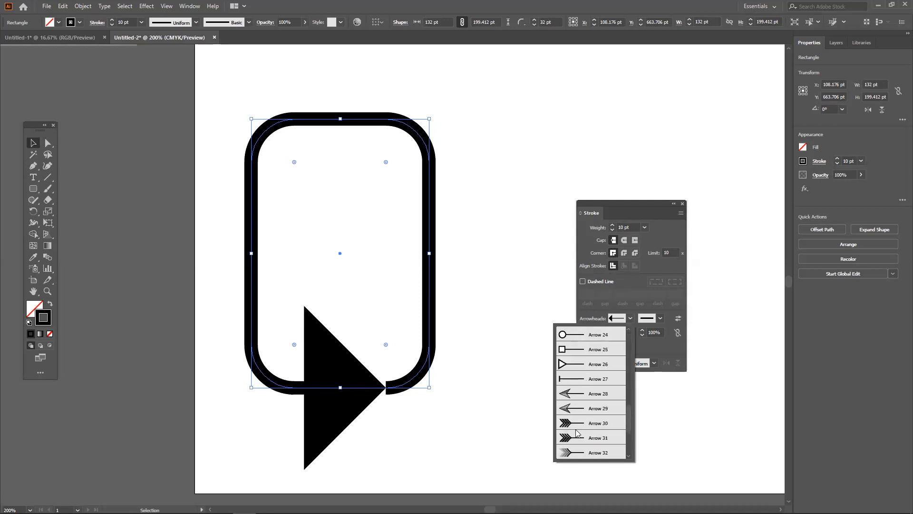
left_click(574, 422)
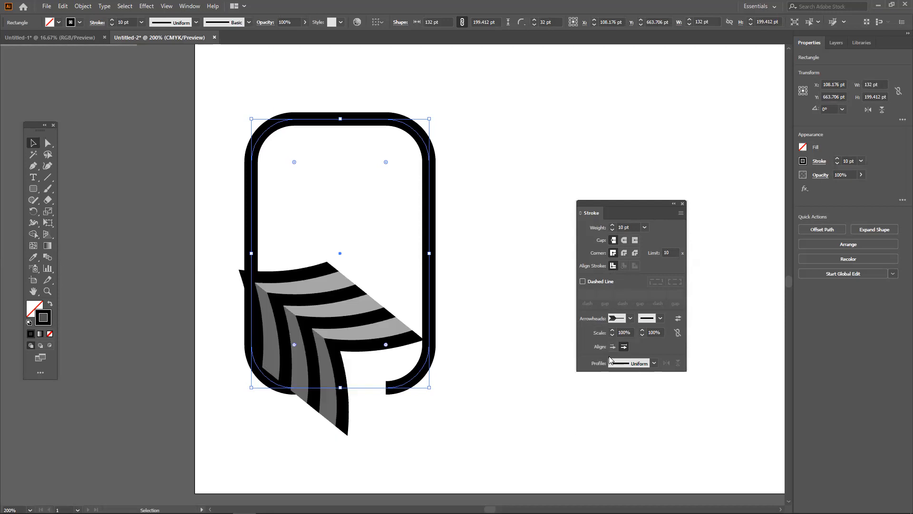
Try the Arrow 33 scissors arrowhead at the start of the rounded rectangle's path.
left_click(629, 320)
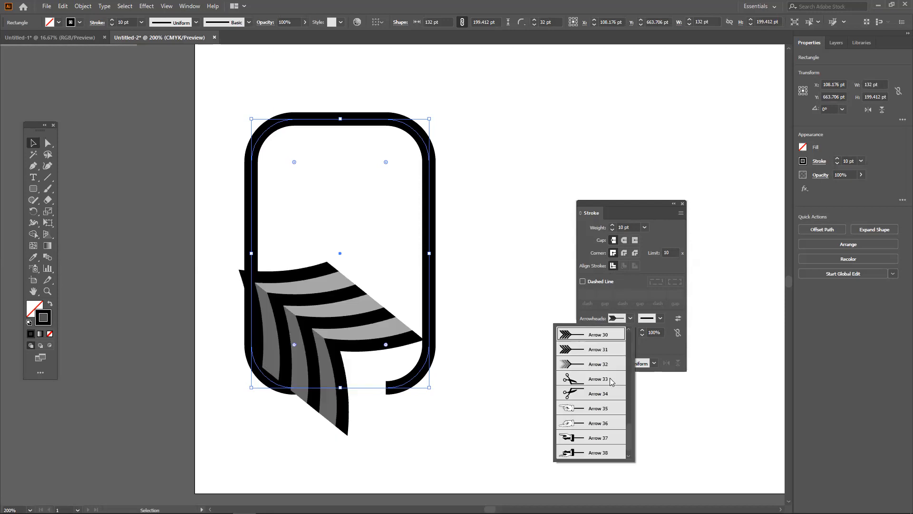
left_click(609, 378)
scroll(339, 335, "down", 2)
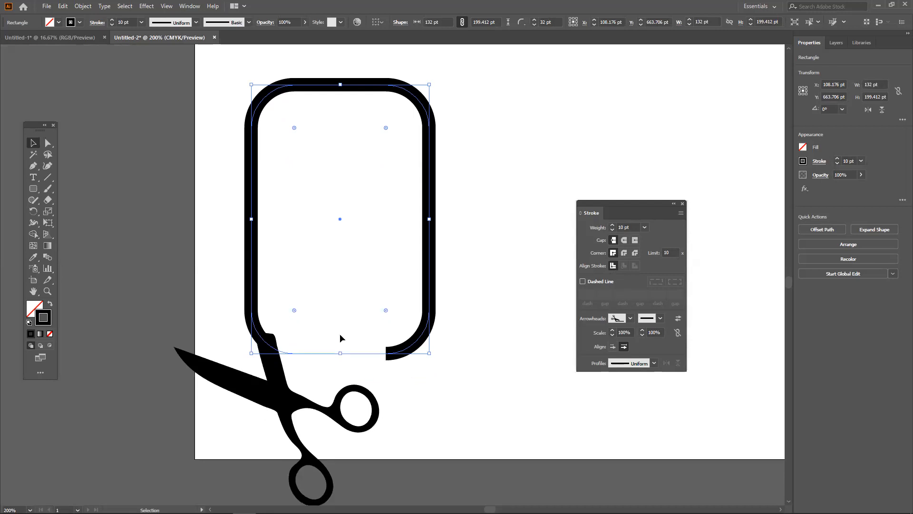
Try the round Arrow 21 arrowhead at the start of the rounded rectangle's path.
left_click(630, 320)
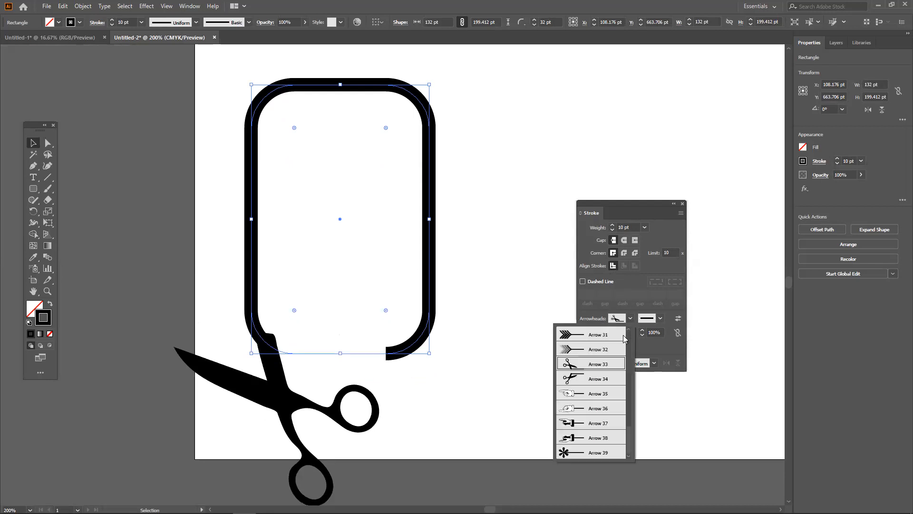
scroll(571, 398, "up", 3)
scroll(571, 399, "down", 1)
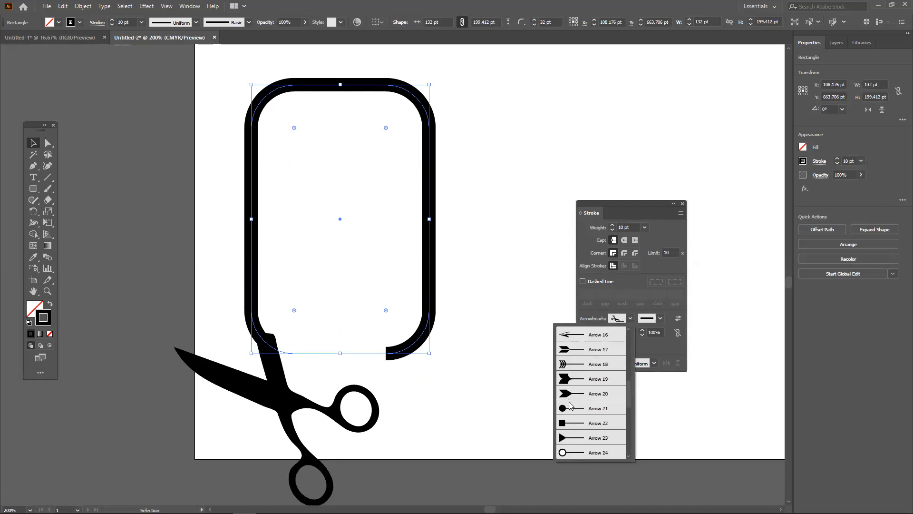
left_click(568, 409)
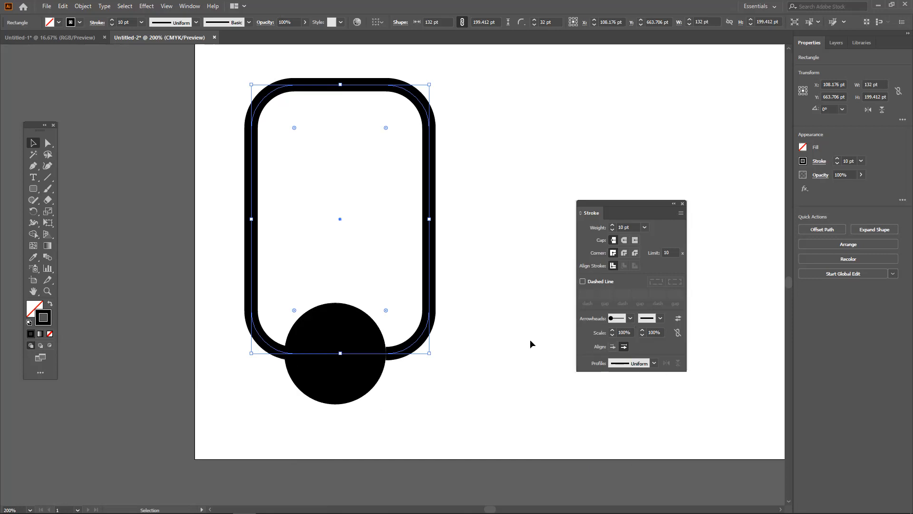
left_click(623, 320)
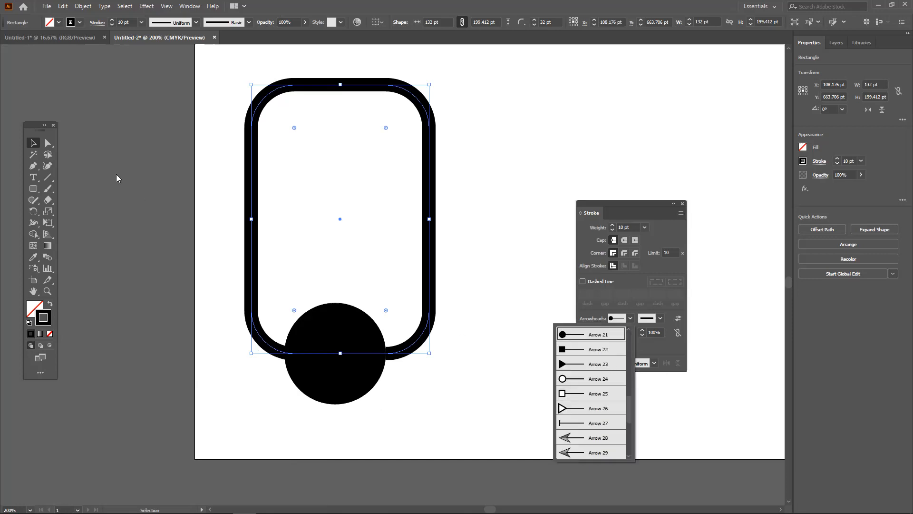
left_click(351, 229)
scroll(6, 225, "down", 1)
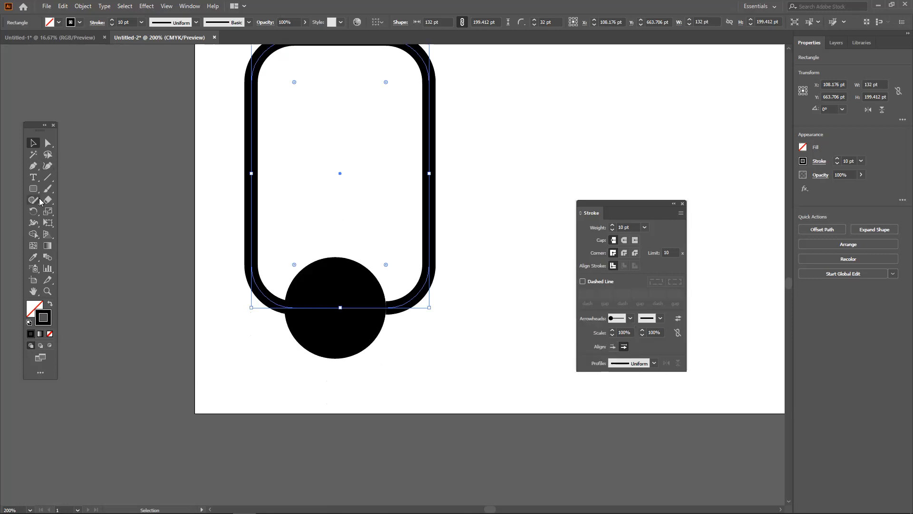
Draw an open hook-shaped curve with three anchor points on the empty canvas beside the artboard using the Pen tool.
left_click(35, 166)
mouse_move(323, 287)
left_mouse_down()
mouse_move(447, 291)
mouse_move(625, 456)
left_mouse_up()
left_click_drag(125, 242, 208, 242)
left_click_drag(364, 286, 404, 398)
left_click(265, 392)
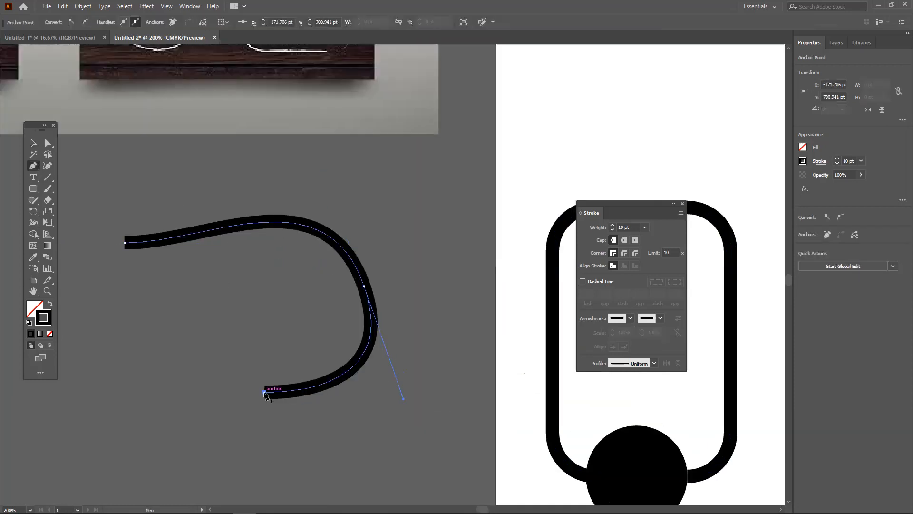
Try the Arrow 1, Arrow 7 and Arrow 21 arrowheads at the start of the curved path.
left_click(629, 318)
left_click(598, 348)
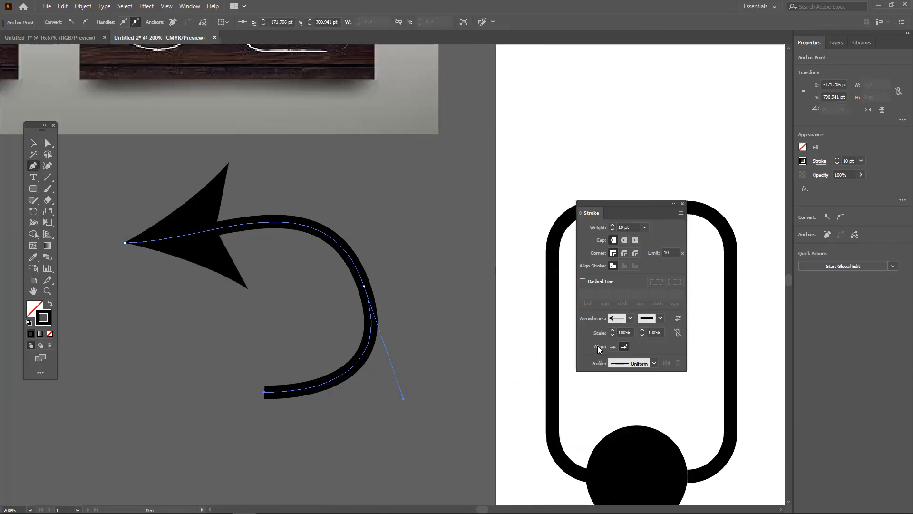
left_click(630, 318)
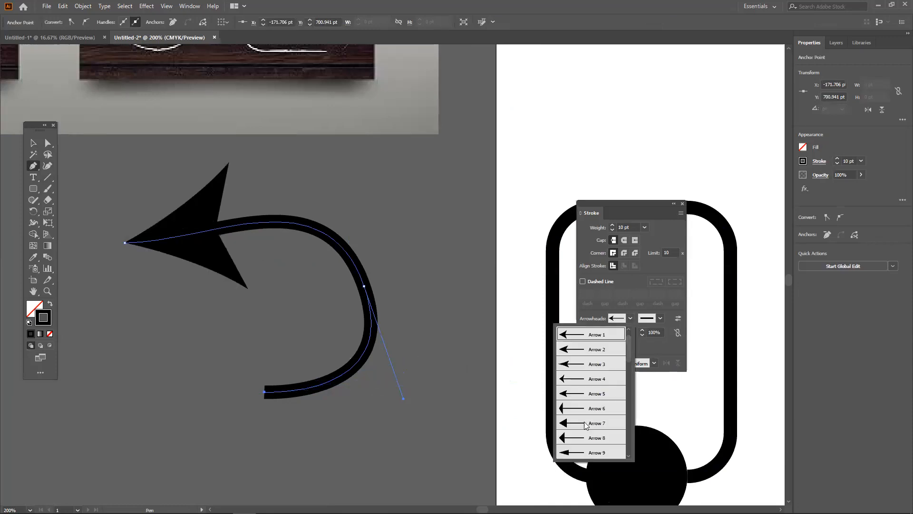
left_click(587, 423)
left_click(629, 318)
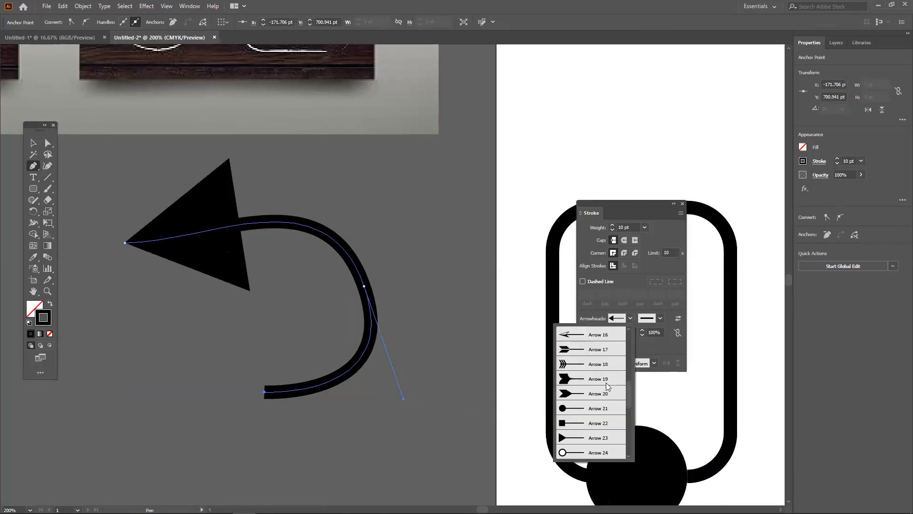
left_click(584, 414)
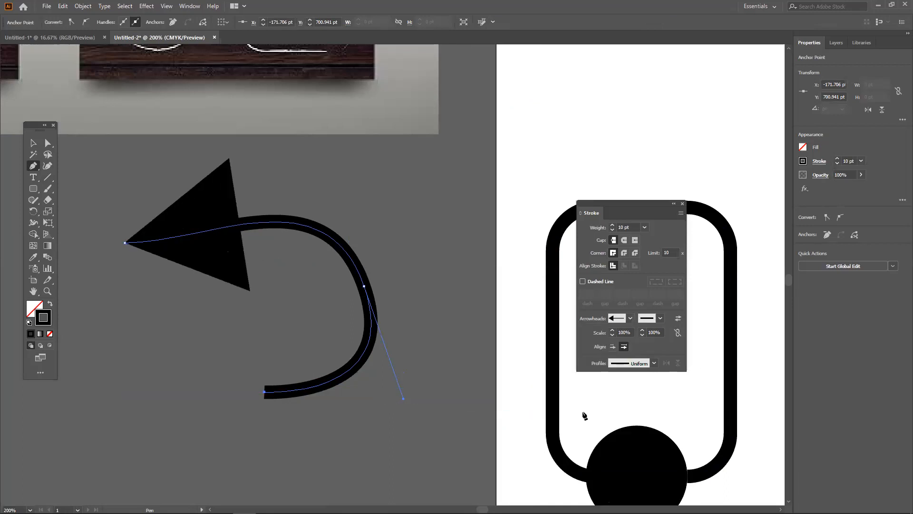
Try the feathered Arrow 31 and the pointing-hand Arrow 35 at the start of the curved path.
left_click(630, 319)
scroll(589, 394, "down", 3)
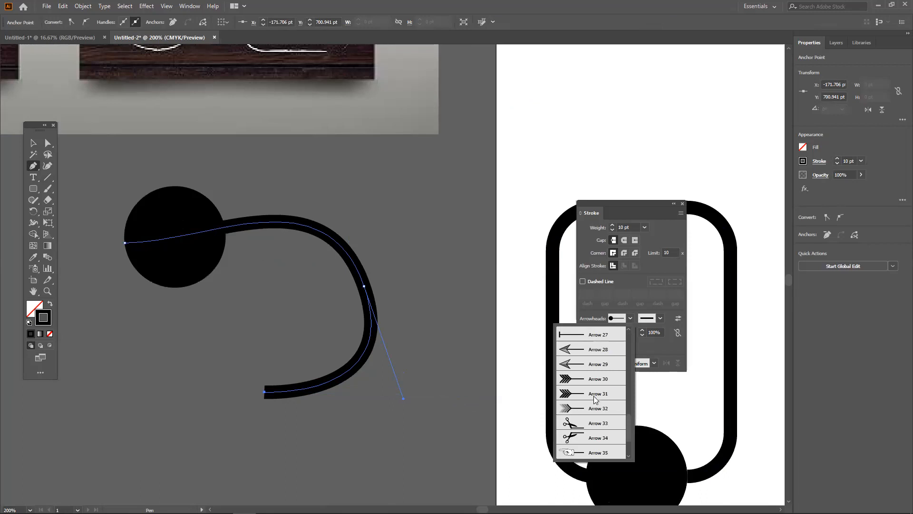
left_click(595, 393)
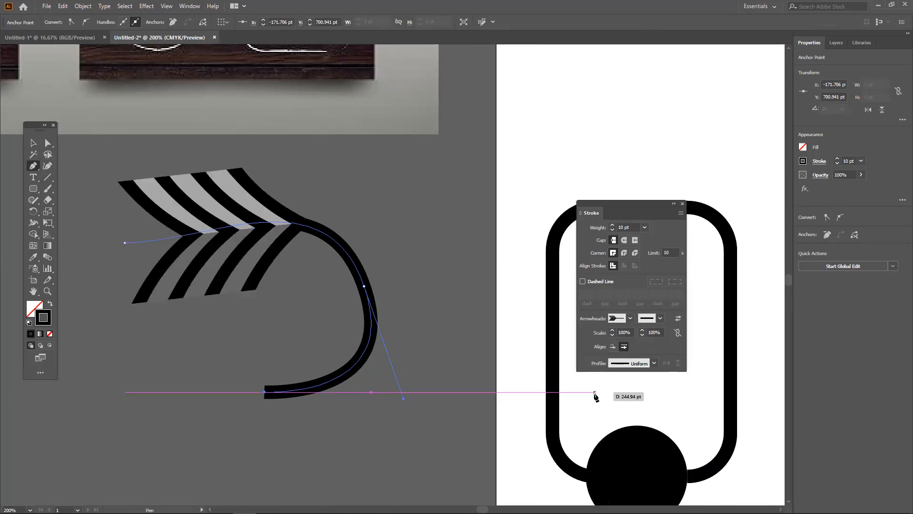
left_click(630, 320)
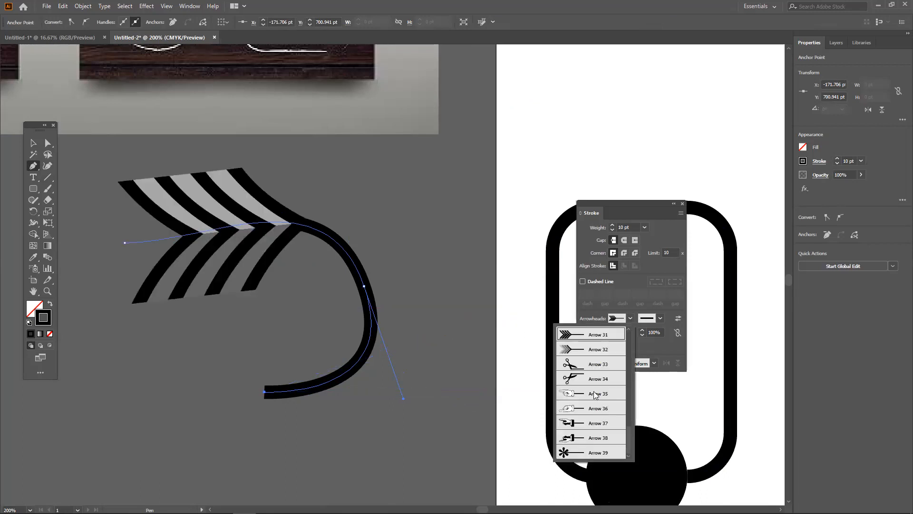
left_click(595, 394)
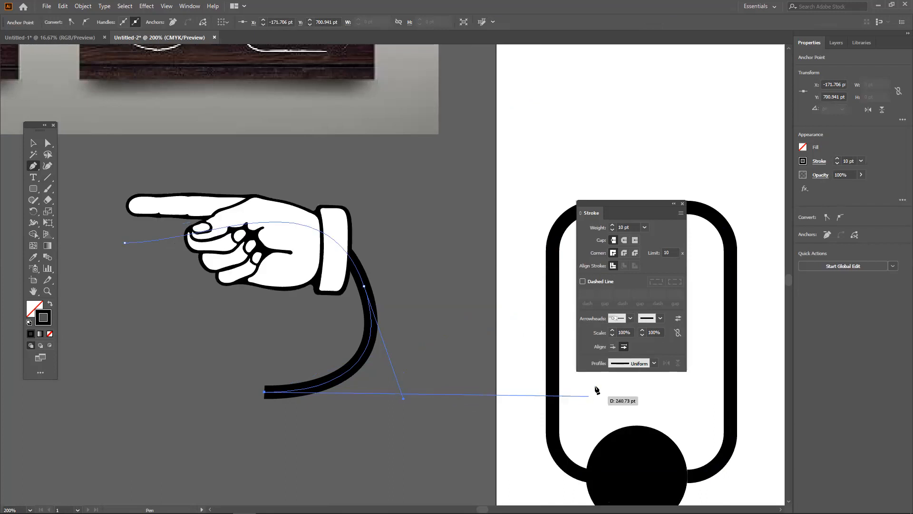
Try the asterisk-like Arrow 39 and the shaded feather Arrow 32 at the start of the curved path.
left_click(630, 319)
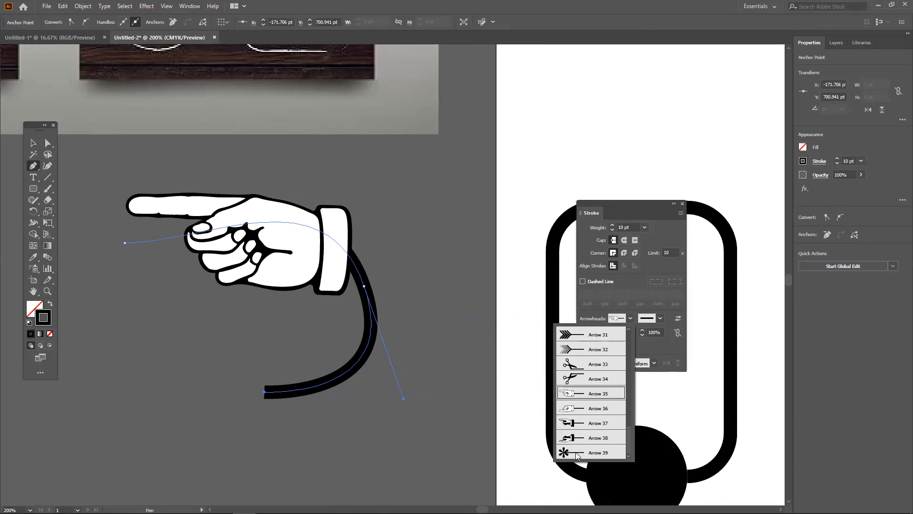
left_click(575, 452)
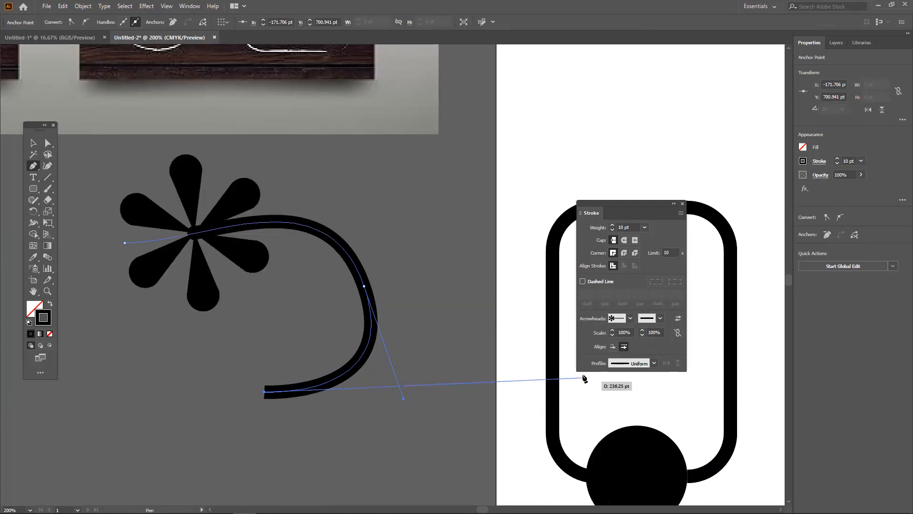
left_click(630, 318)
left_click(614, 350)
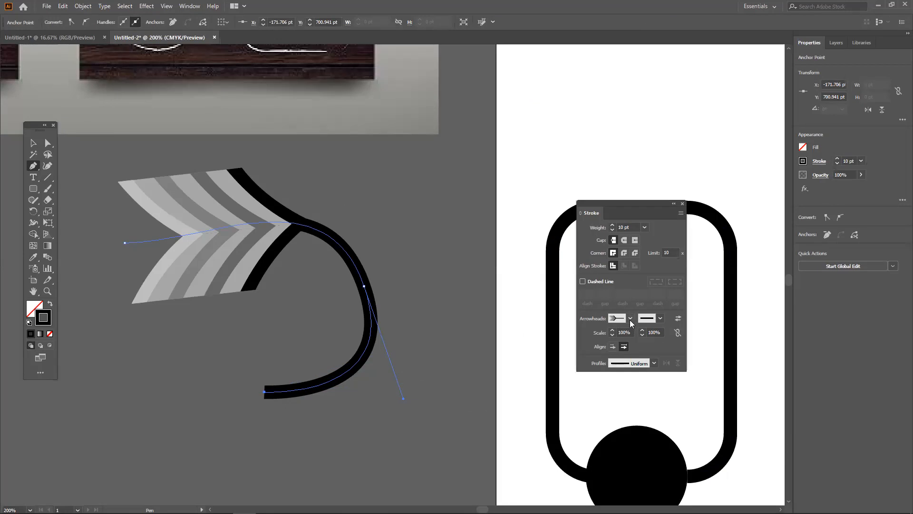
Try the square Arrow 22 and a solid arrow-tail arrowhead at the start of the curved path.
left_click(630, 319)
scroll(592, 364, "up", 4)
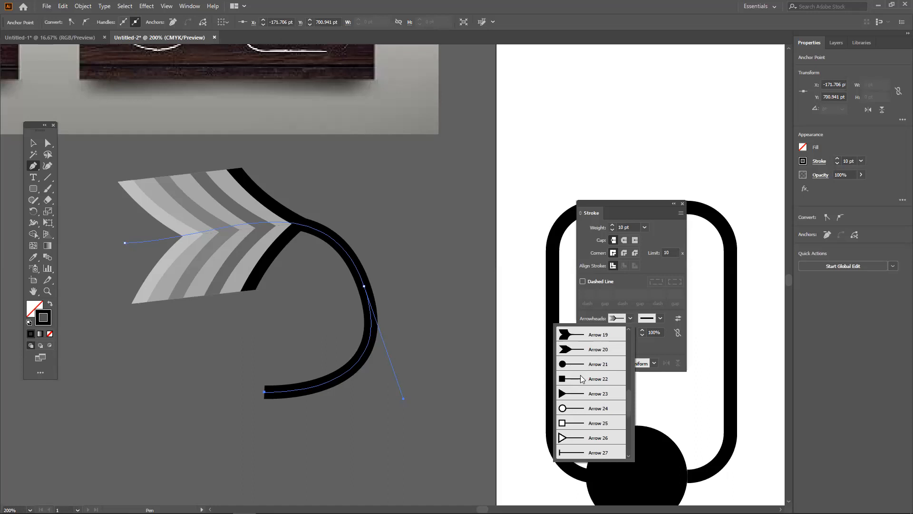
left_click(581, 376)
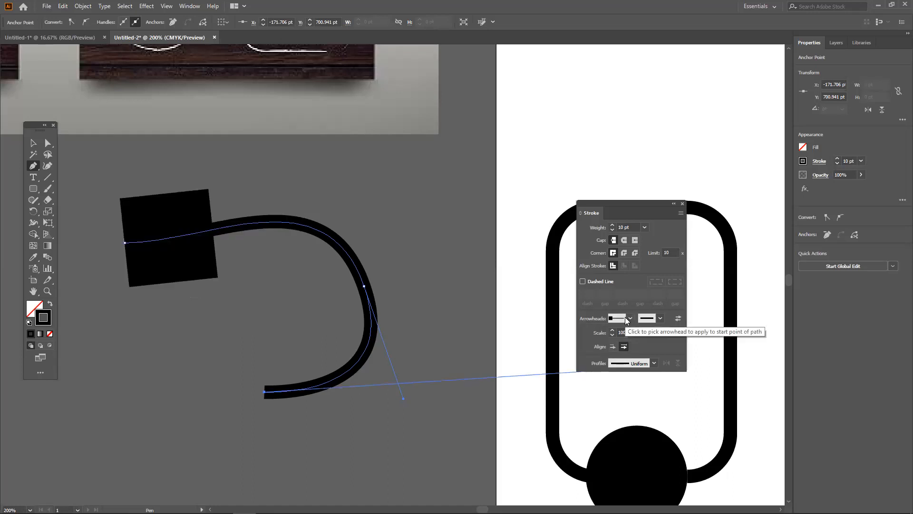
left_click(631, 318)
left_click(576, 351)
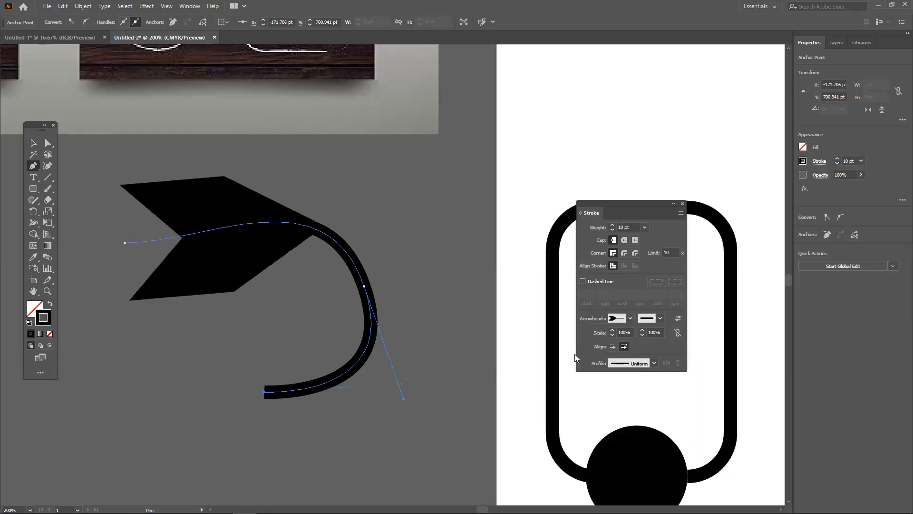
Apply the Arrow 1 arrowhead to the start of the curved path.
left_click(630, 318)
scroll(582, 353, "up", 6)
left_click(586, 350)
Move the curved arrow slightly down and to the right, and delete it.
left_click(31, 142)
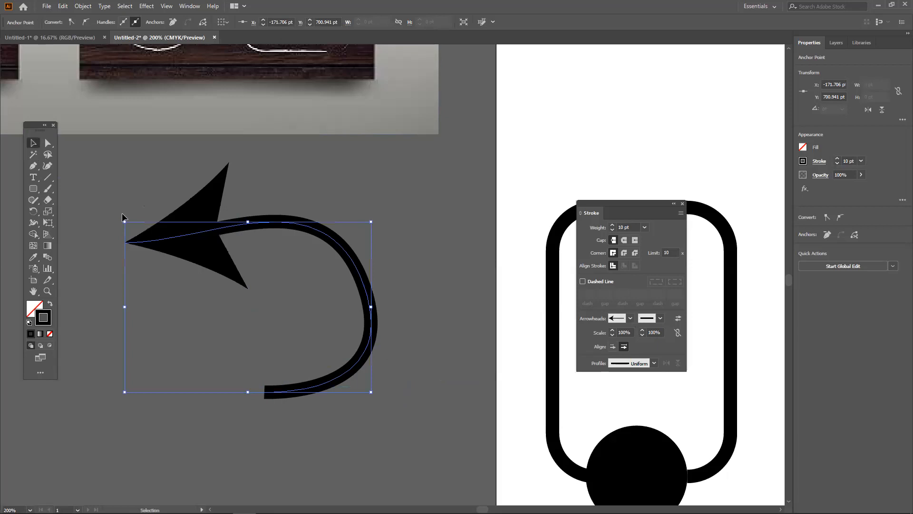
left_click(389, 306)
mouse_move(181, 245)
left_mouse_down()
mouse_move(204, 259)
mouse_move(193, 256)
left_mouse_up()
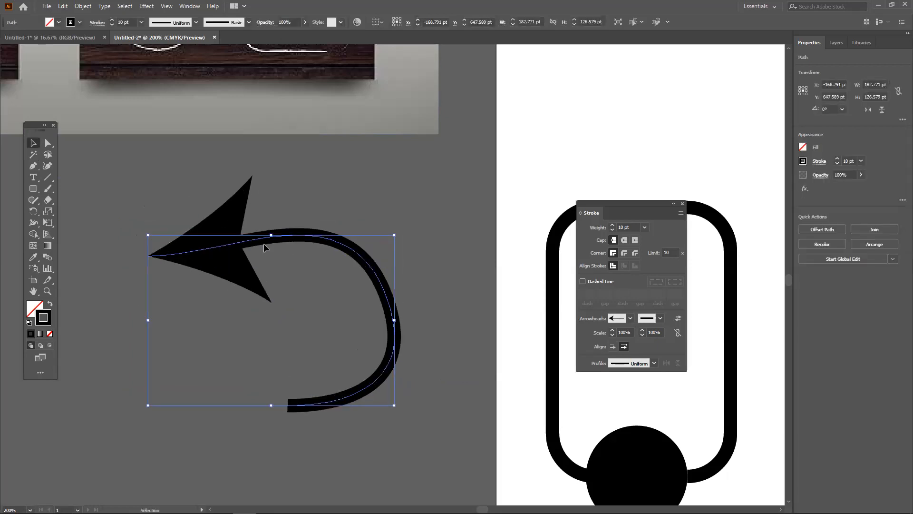
key("Delete")
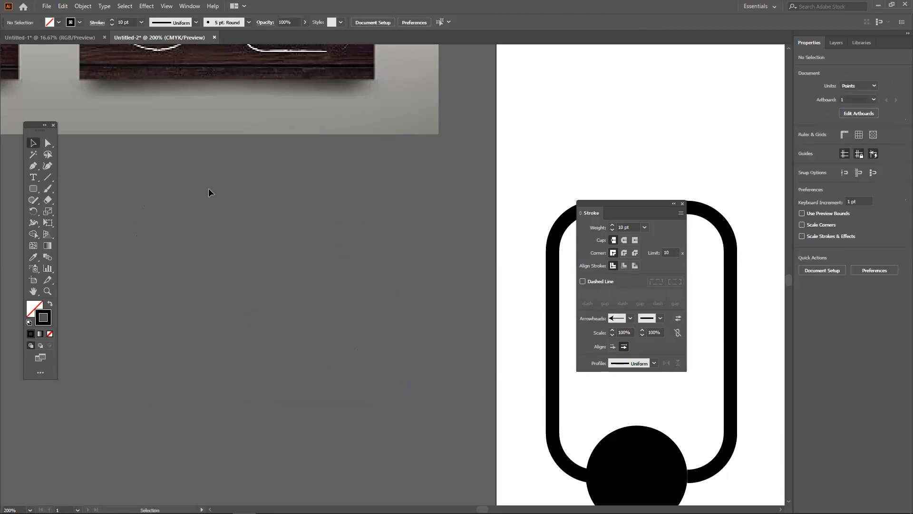
Remove the start arrowhead from the rounded rectangle and move the stroke settings clear of the artwork.
left_click(710, 229)
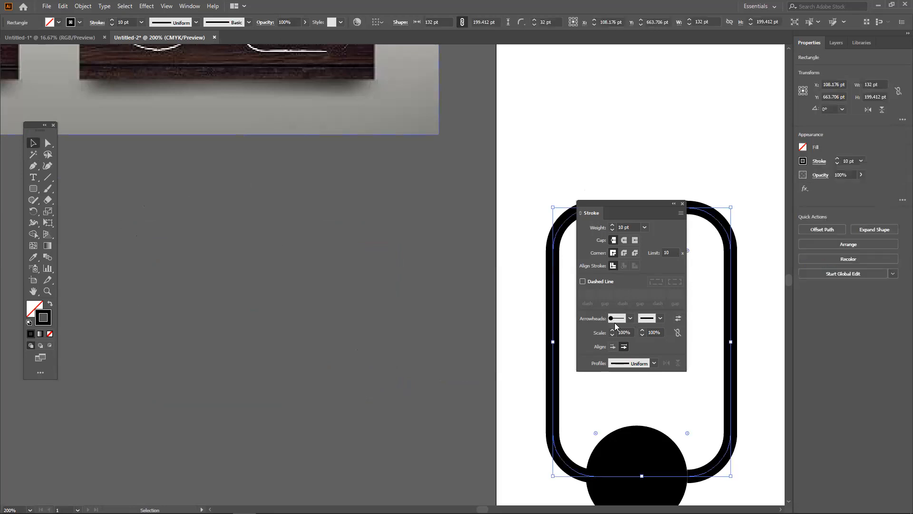
left_click(629, 318)
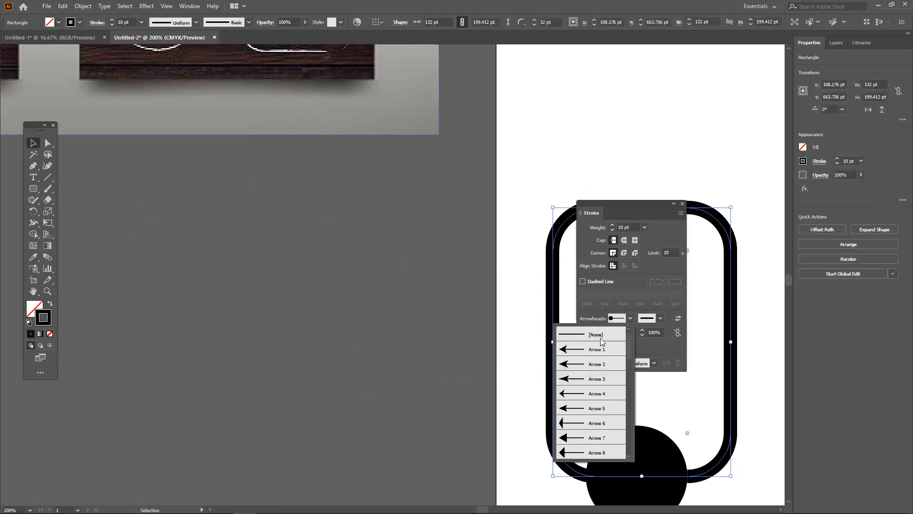
left_click(601, 333)
left_click_drag(644, 204, 256, 184)
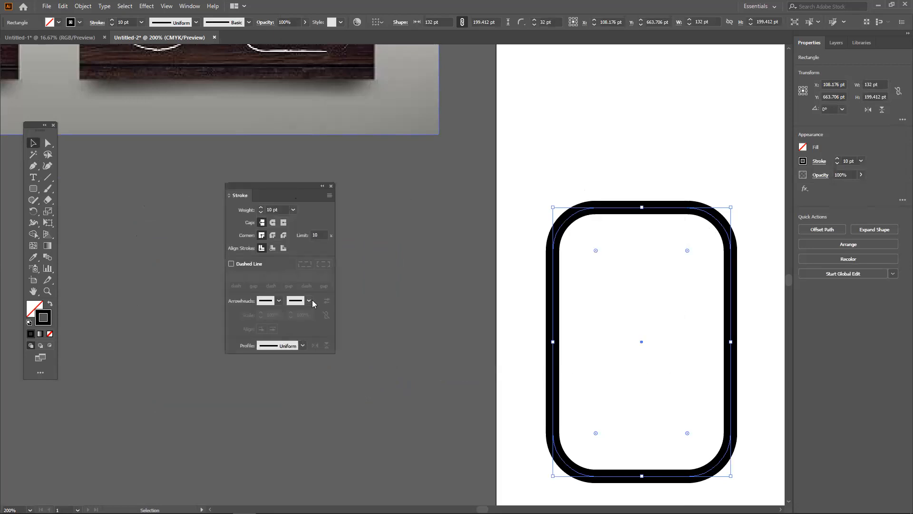
left_click(312, 299)
left_click(308, 302)
left_click(279, 301)
left_click(309, 301)
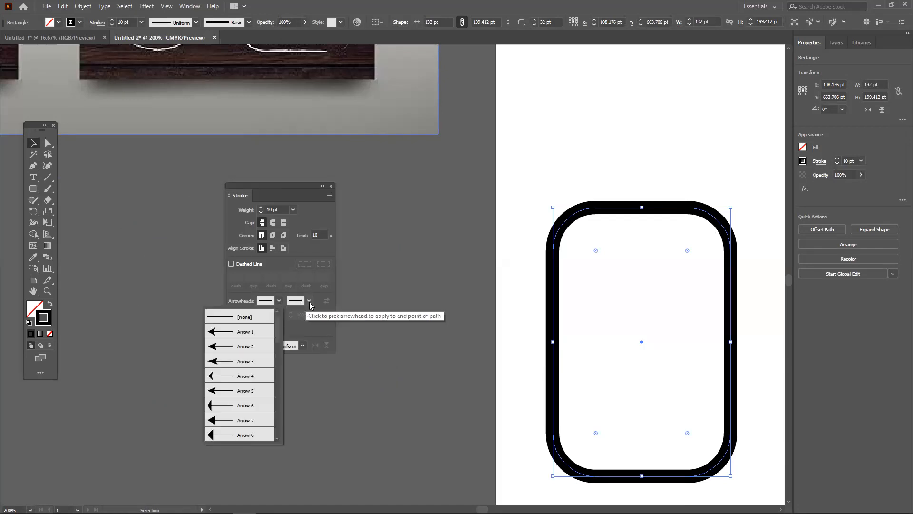
left_click(310, 302)
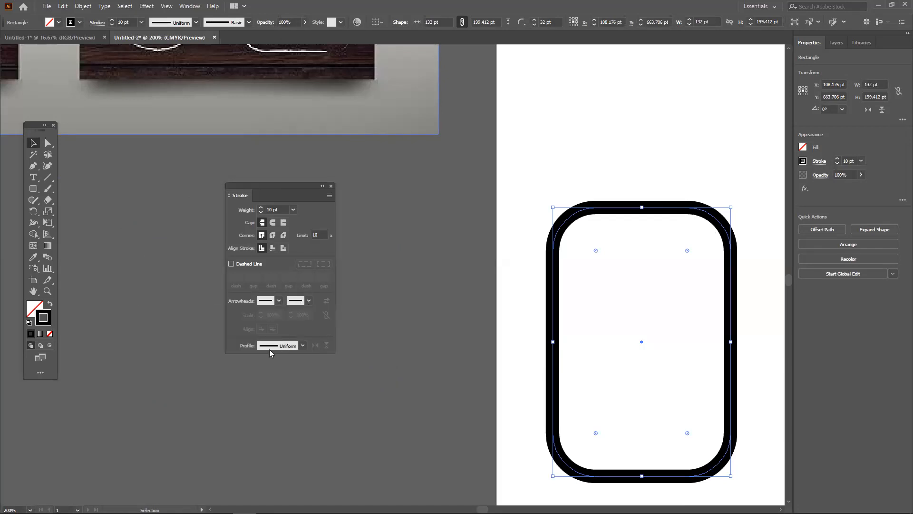
Try the lens-shaped Width Profile 1 on the rounded rectangle's stroke.
left_click(297, 343)
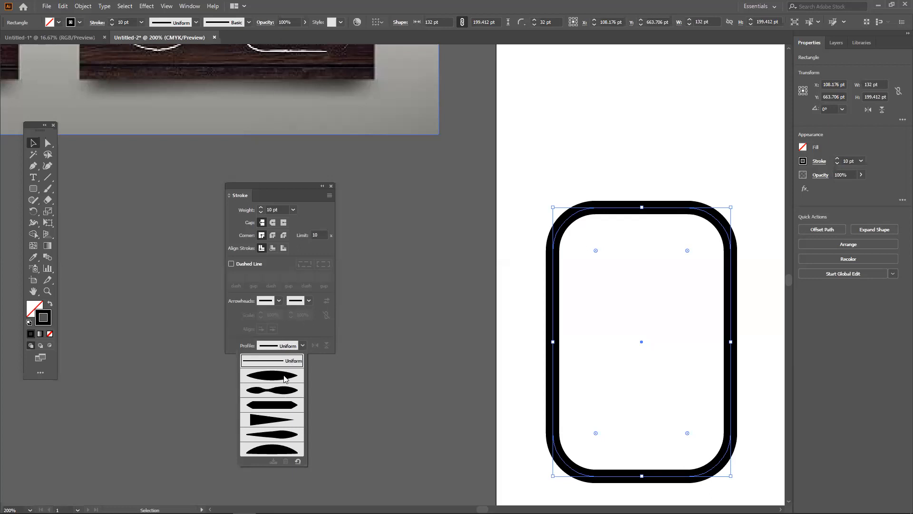
left_click(284, 374)
scroll(603, 264, "down", 3)
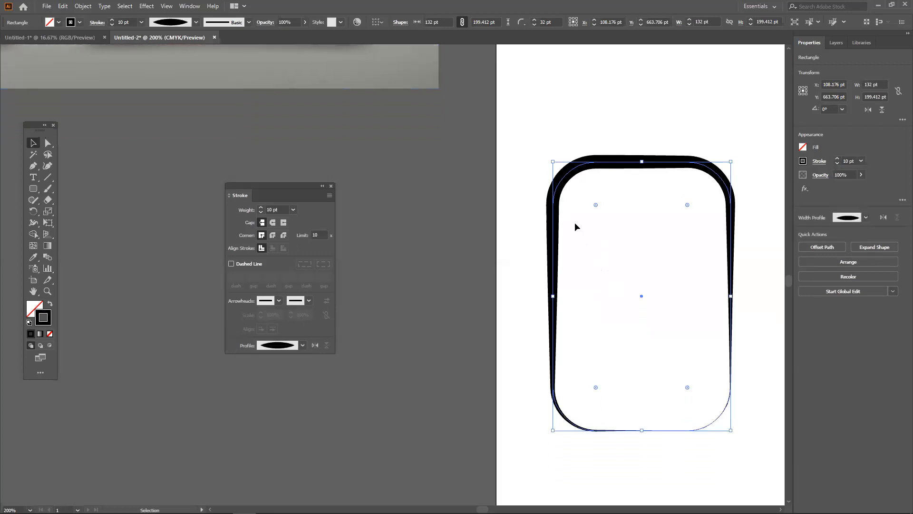
Try the double-bulge width profile on the rounded rectangle's stroke, and end with the asymmetric teardrop-shaped profile.
left_click(303, 344)
left_click(278, 404)
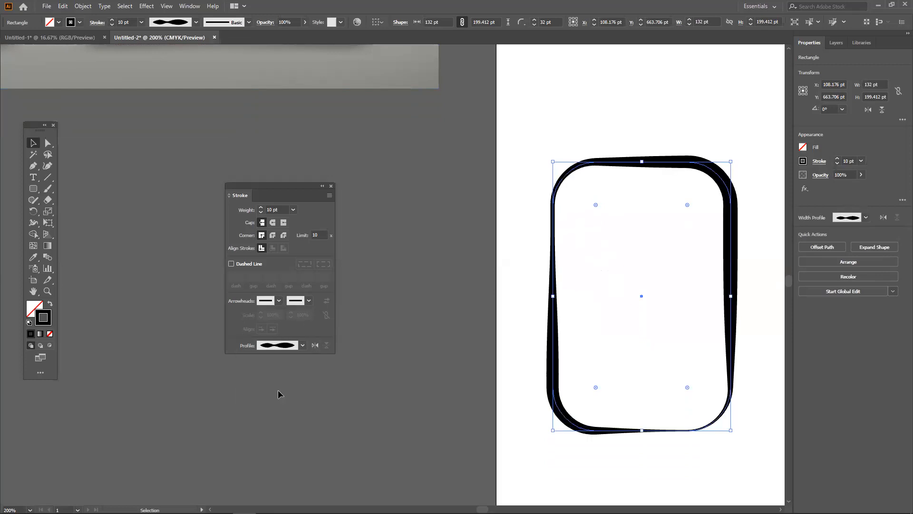
left_click(299, 349)
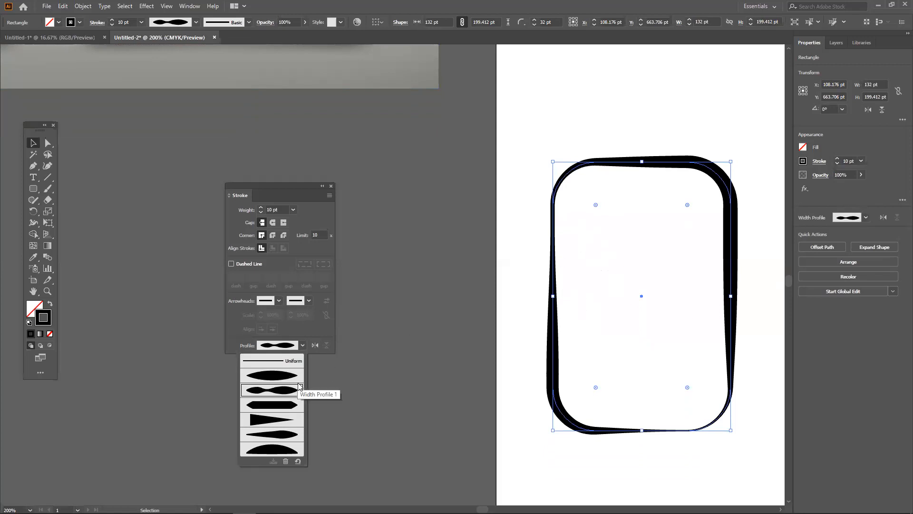
left_click(284, 432)
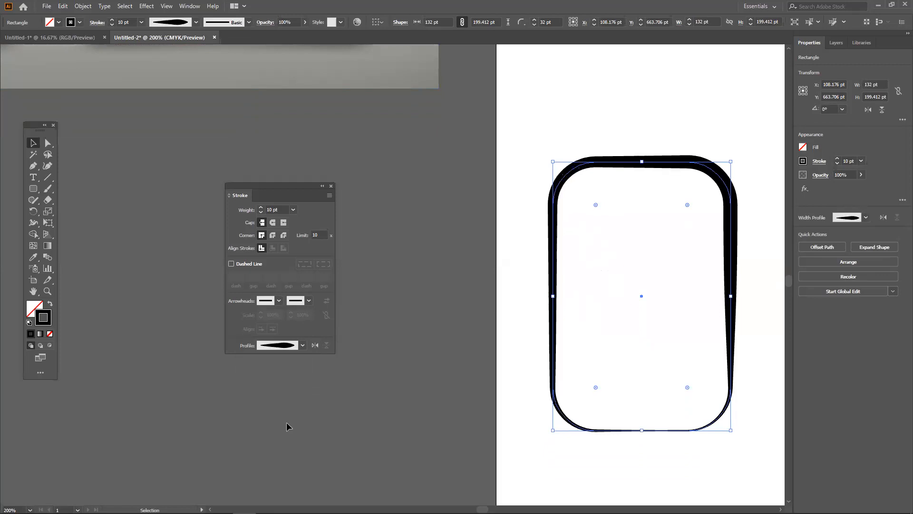
Try the elongated hexagonal and lens-shaped width profiles on the rounded rectangle, and return its stroke to the Uniform profile.
left_click(303, 345)
left_click(290, 408)
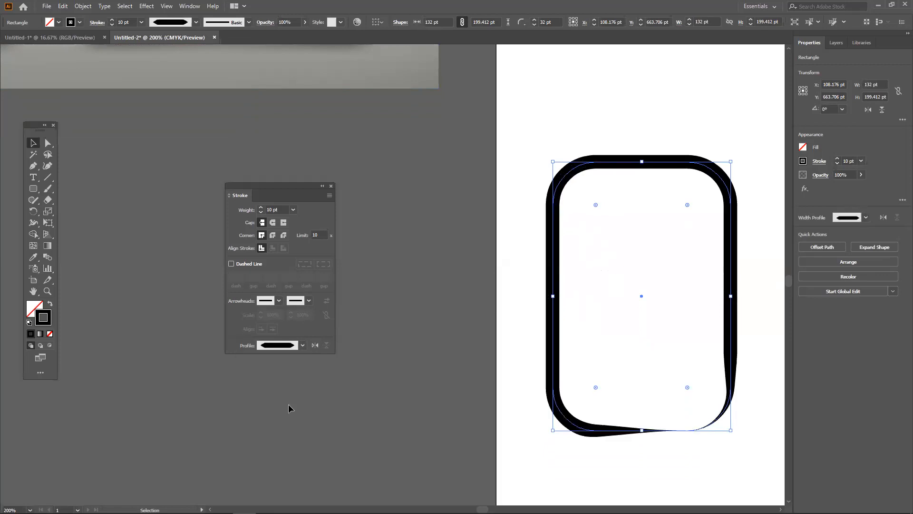
left_click(303, 345)
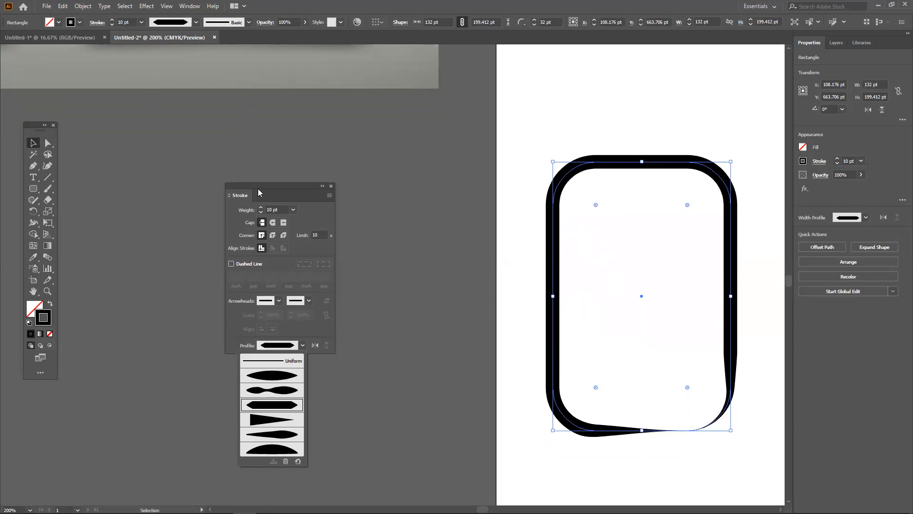
left_click(249, 171)
left_click(303, 345)
left_click(286, 376)
left_click(301, 346)
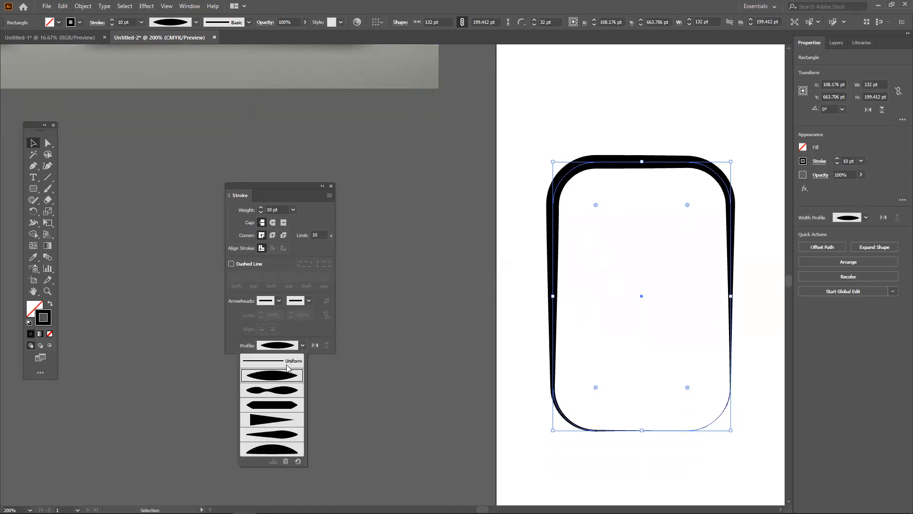
left_click(289, 361)
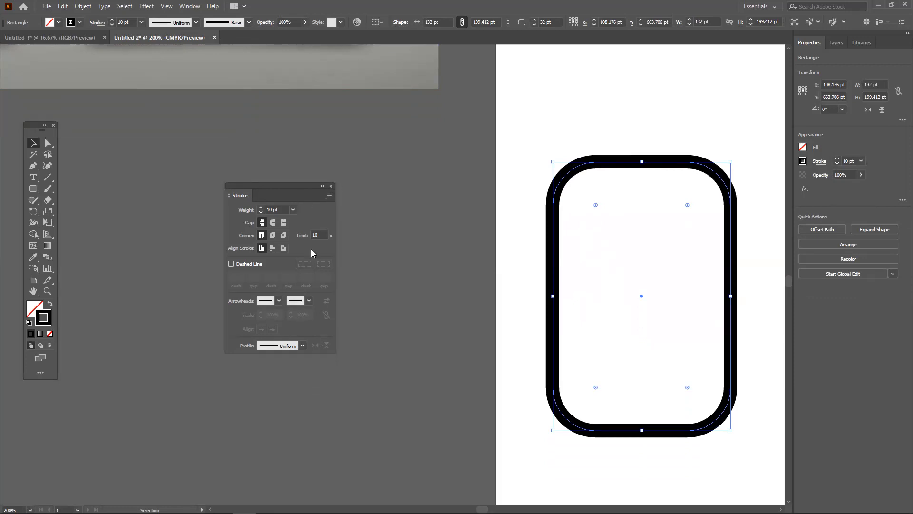
Try the rough charcoal-style brush on the rounded rectangle's stroke and deselect the shape.
left_click(249, 22)
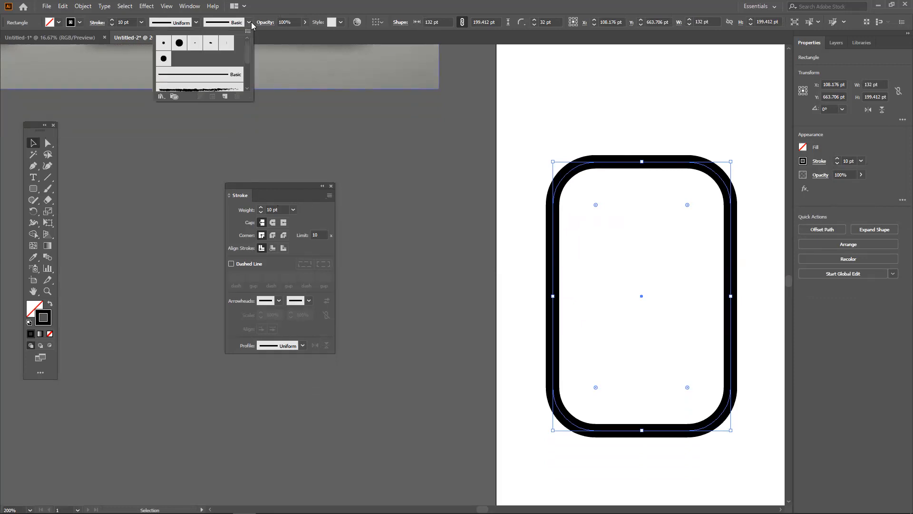
scroll(220, 77, "down", 1)
left_click(220, 62)
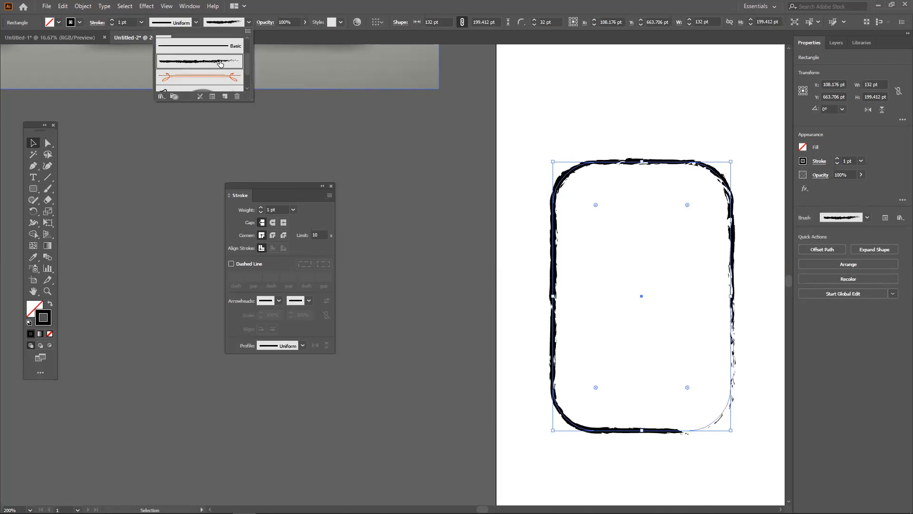
left_click(437, 212)
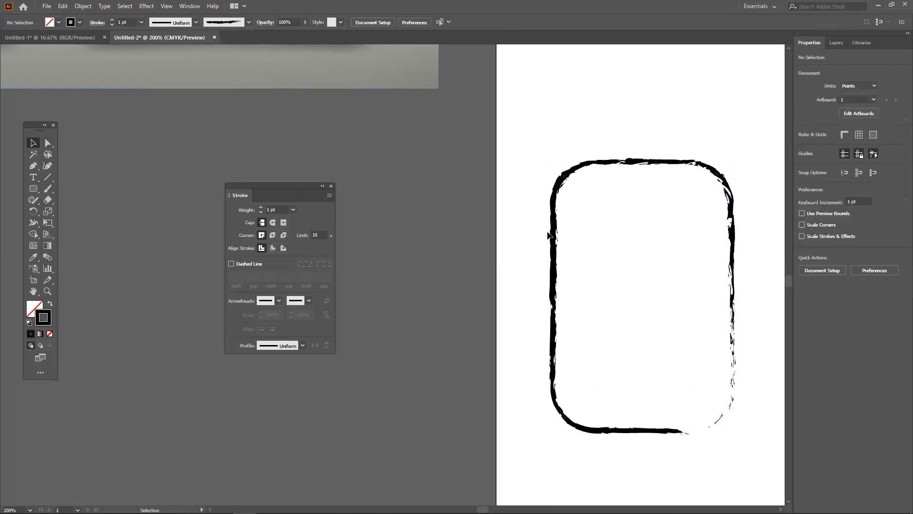
Reselect the rounded rectangle, look through the available brushes, and try the 15 pt. Round brush on its stroke.
left_click_drag(542, 237, 572, 268)
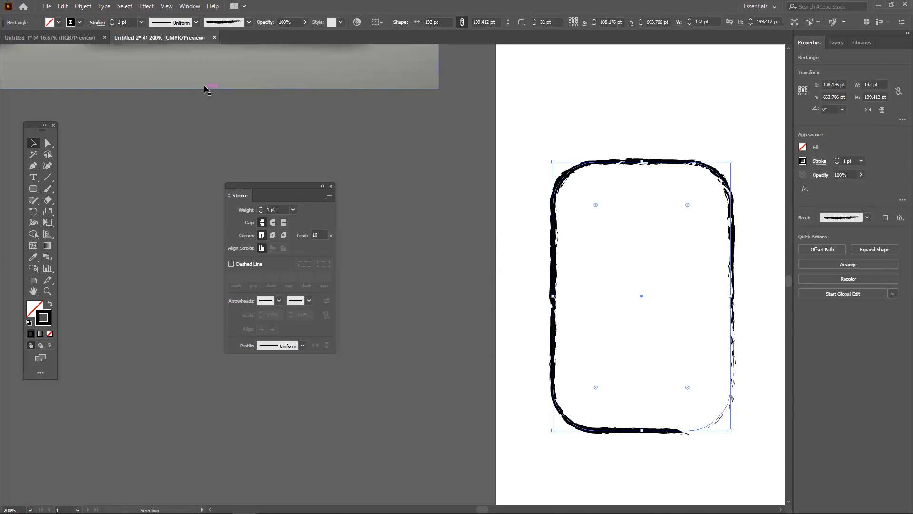
left_click(247, 22)
scroll(229, 87, "down", 5)
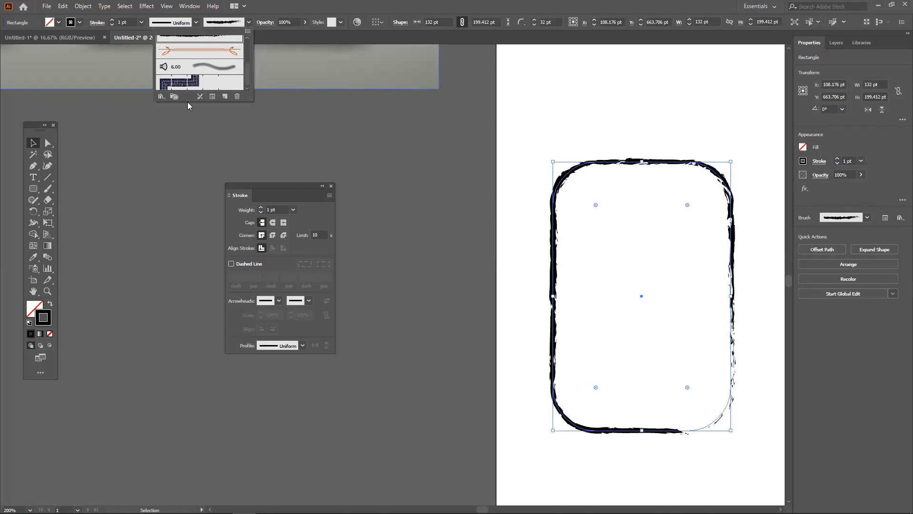
left_click(251, 102)
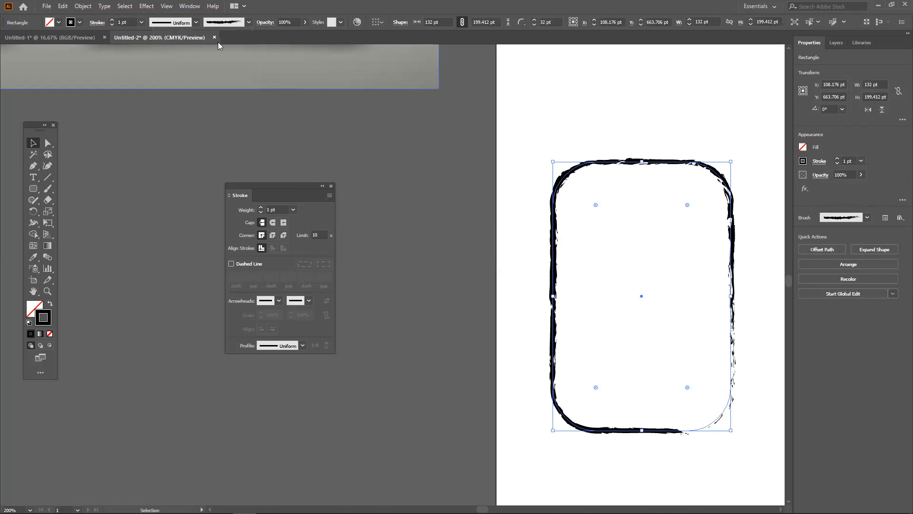
left_click(249, 23)
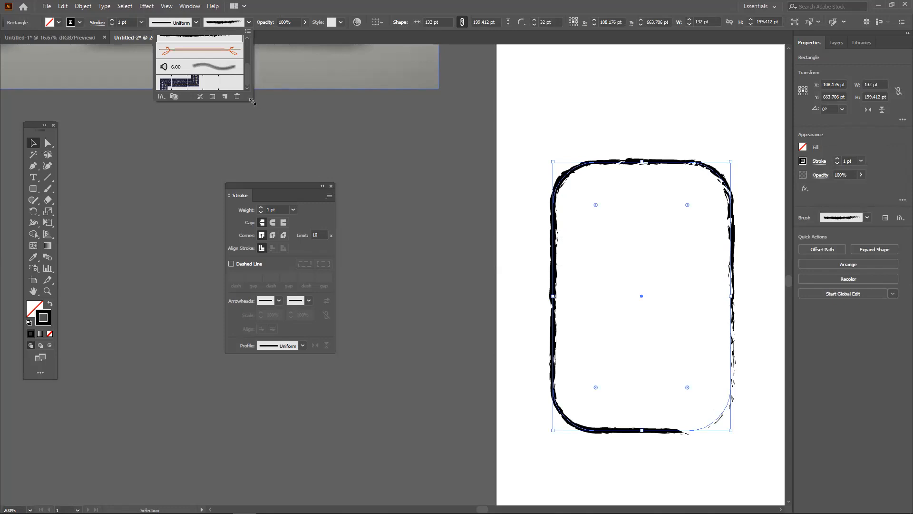
left_click(252, 98)
left_click(249, 23)
scroll(240, 72, "up", 5)
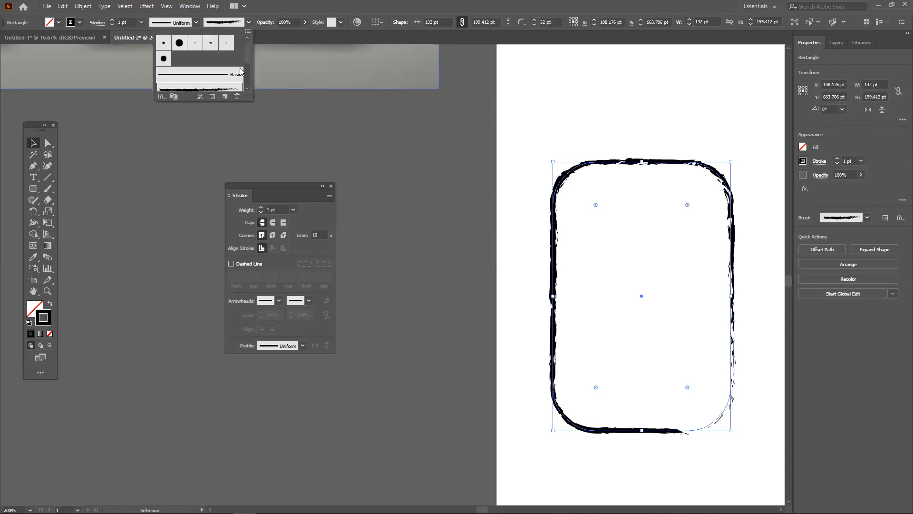
left_click(181, 44)
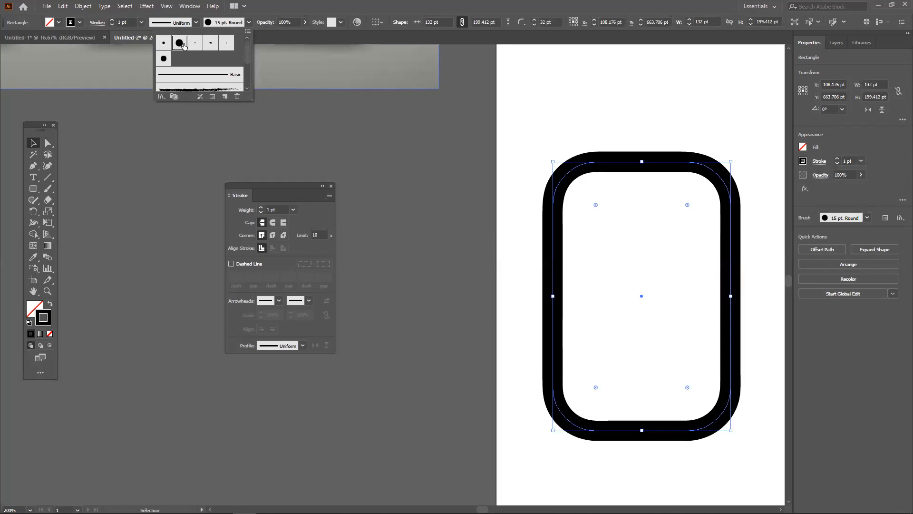
Try the 3 pt. Oval and 5 pt. Oval brushes on the rounded rectangle, and end with the 5 pt. Flat brush.
left_click(195, 43)
left_click(211, 44)
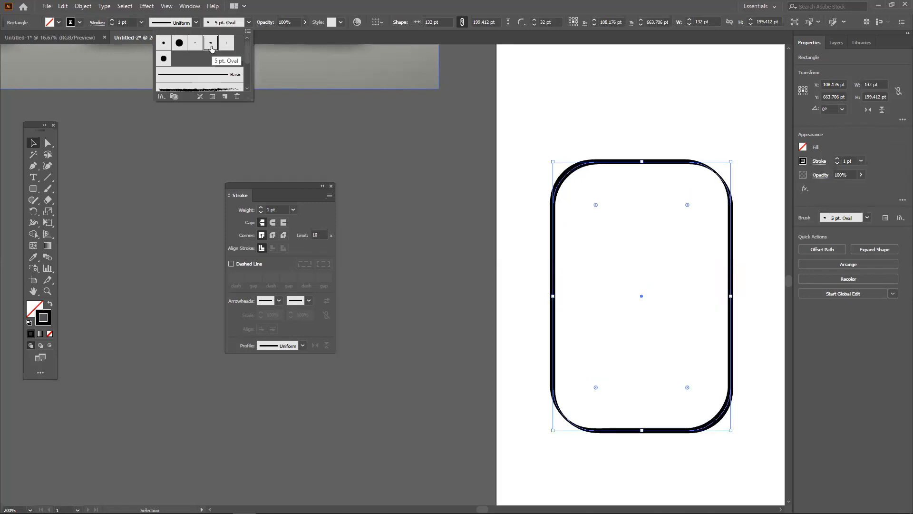
left_click(227, 42)
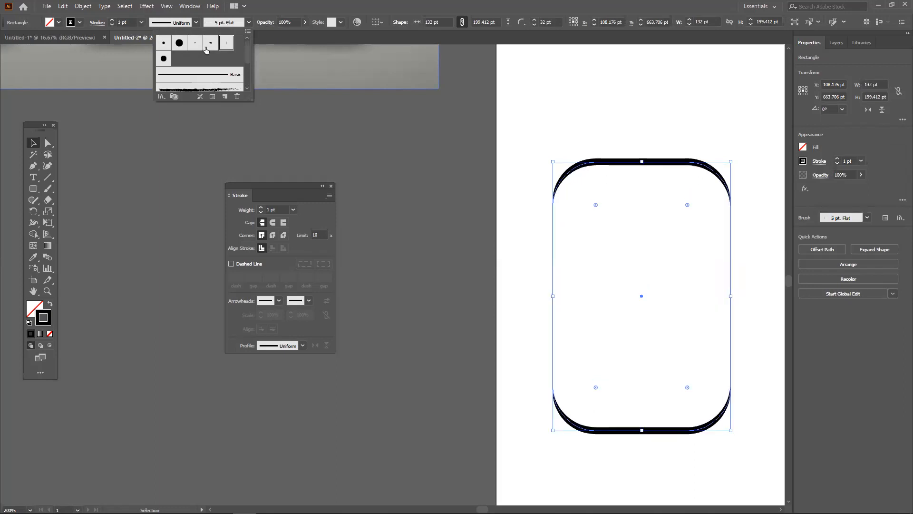
left_click(532, 181)
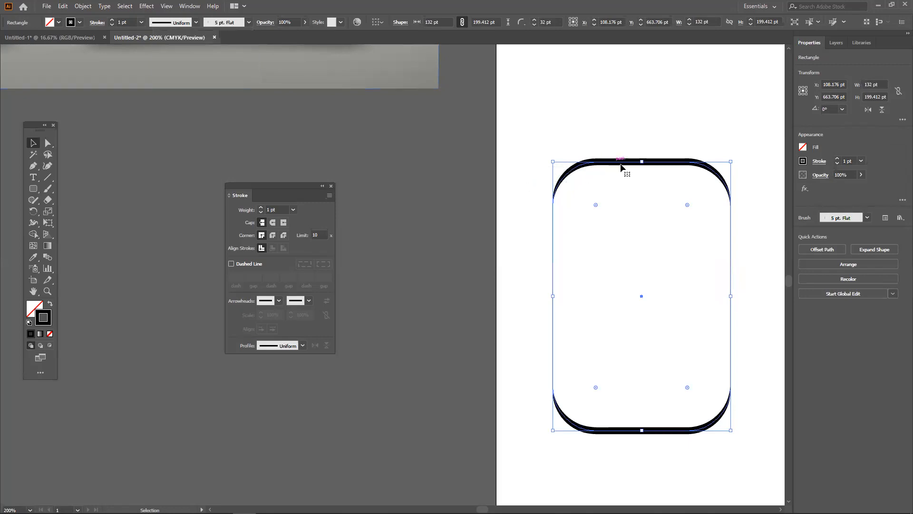
Move the rounded rectangle horizontally onto the artboard's left edge, to X 64.412 pt, and give it the rough charcoal-style brush.
left_click_drag(637, 166, 579, 165)
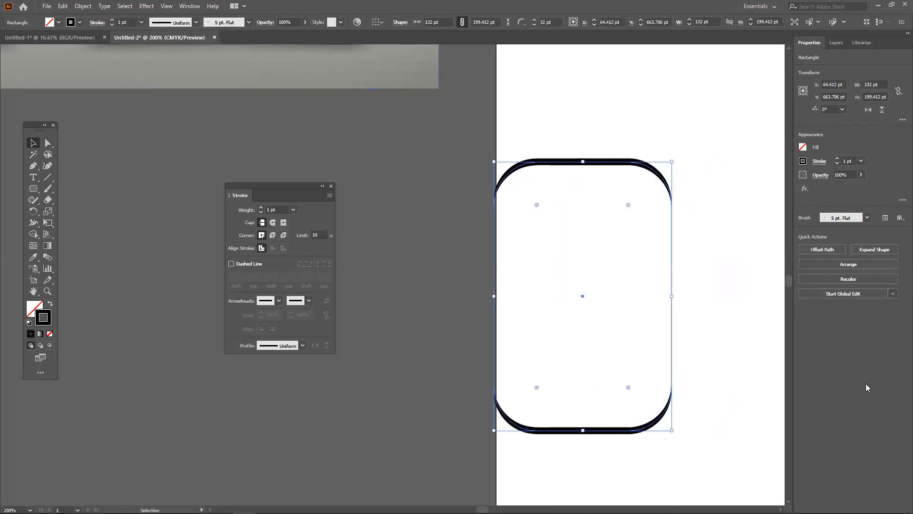
left_click(867, 218)
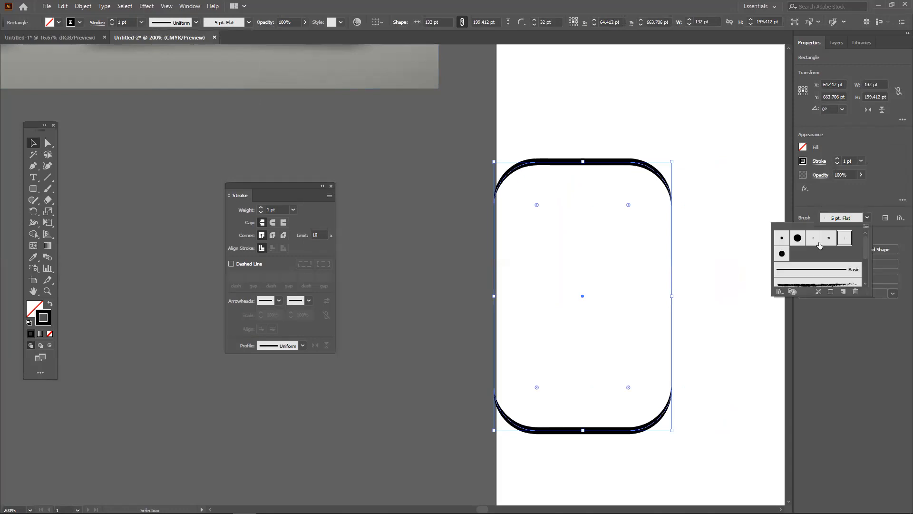
left_click(812, 259)
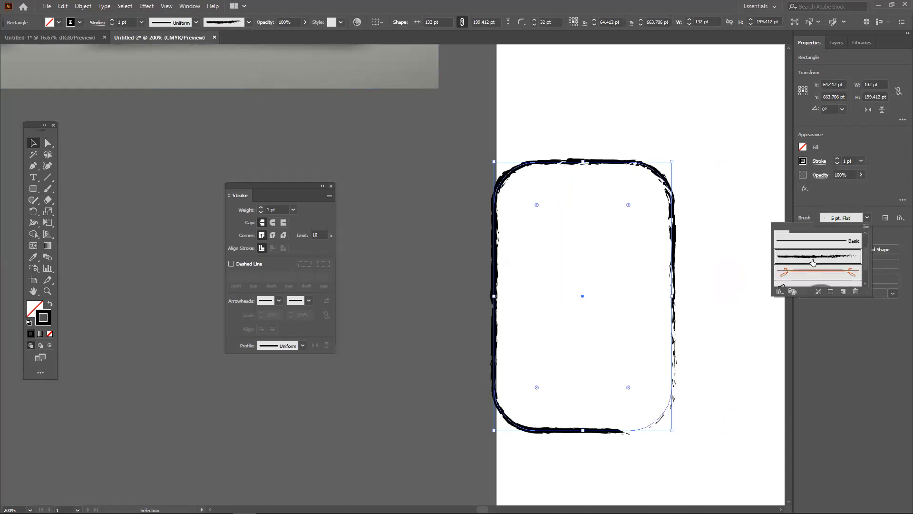
left_click(812, 209)
Return the rounded rectangle's stroke to the Basic brush and deselect the shape.
left_click(867, 217)
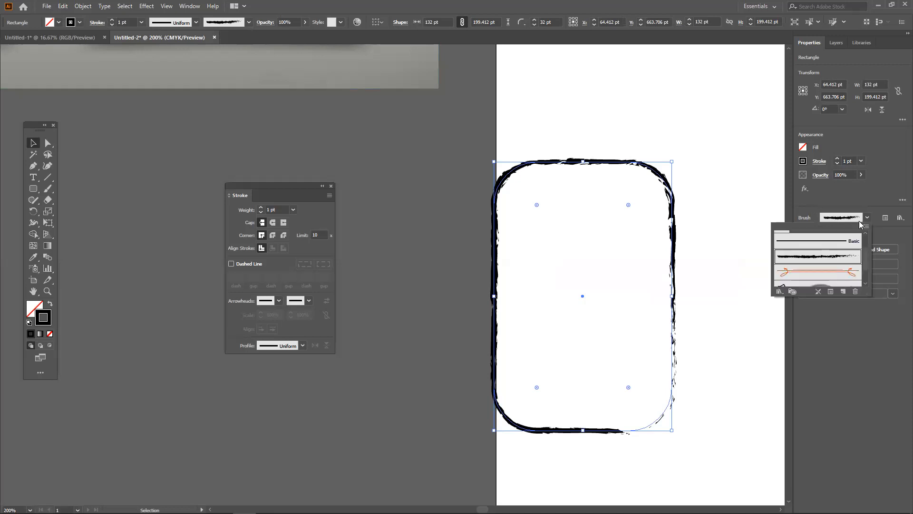
left_click(832, 242)
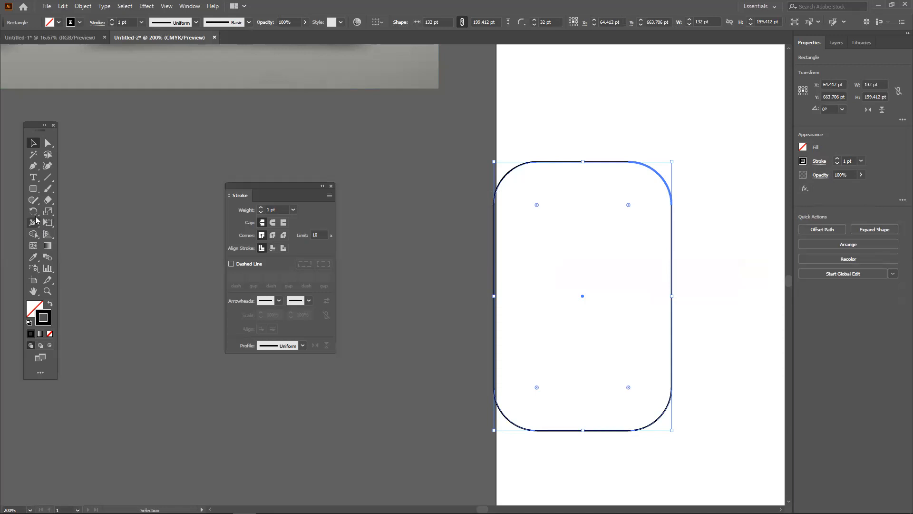
left_click(520, 203)
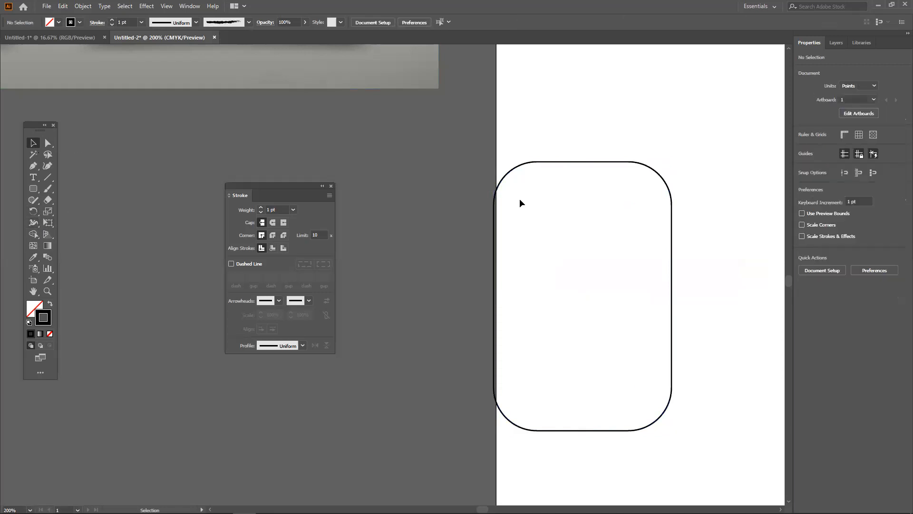
Set the rounded rectangle's stroke weight to 5 pt and keep the shape selected.
left_click_drag(547, 209, 547, 210)
left_click(837, 159)
left_click(837, 159)
left_click(837, 159)
left_click(837, 158)
left_click_drag(590, 126, 600, 192)
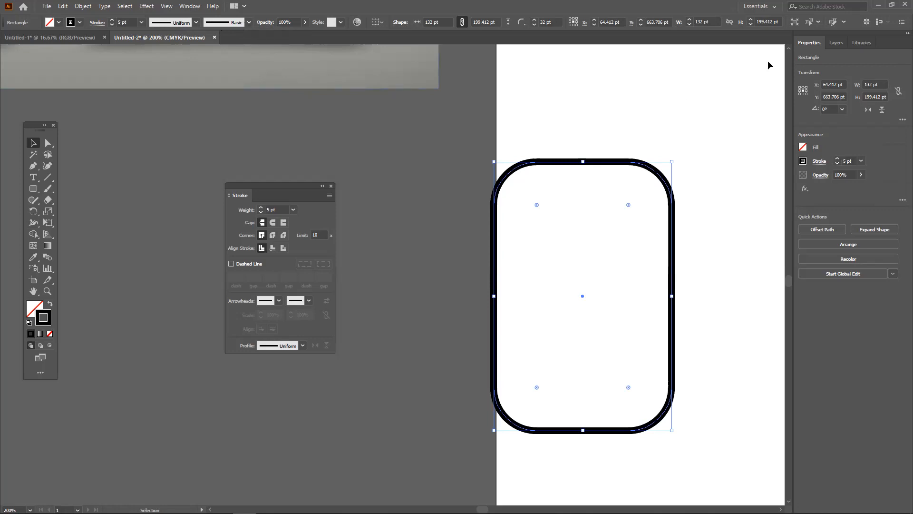
Undock the object properties from the workspace and close them to widen the canvas.
left_click_drag(880, 42, 451, 146)
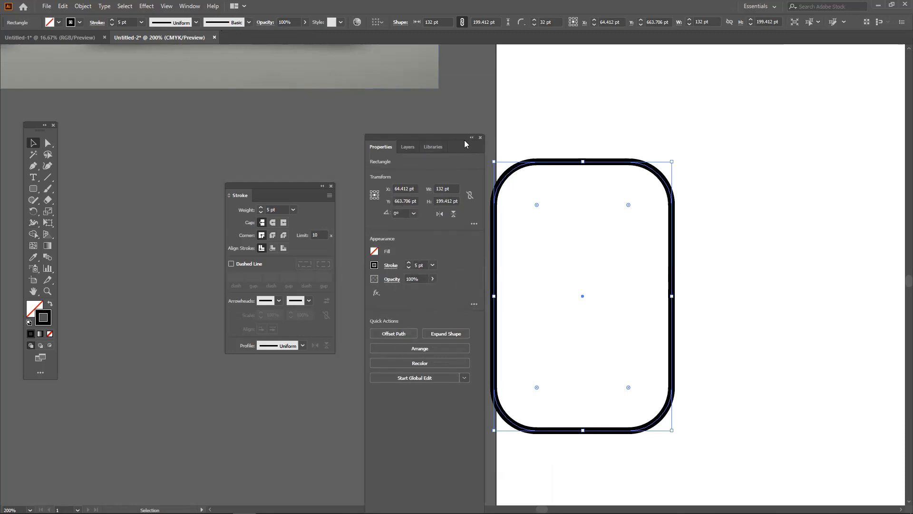
left_click(480, 138)
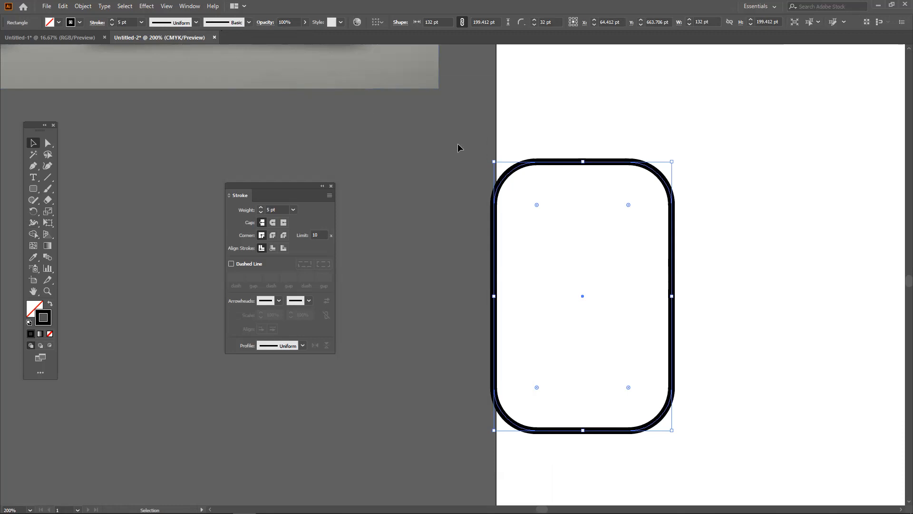
Compare the 15 pt. Round, 3 pt. Oval, 5 pt. Oval and 5 pt. Flat brushes on the rounded rectangle, and end with the rough charcoal-style brush.
left_click(247, 22)
left_click(228, 84)
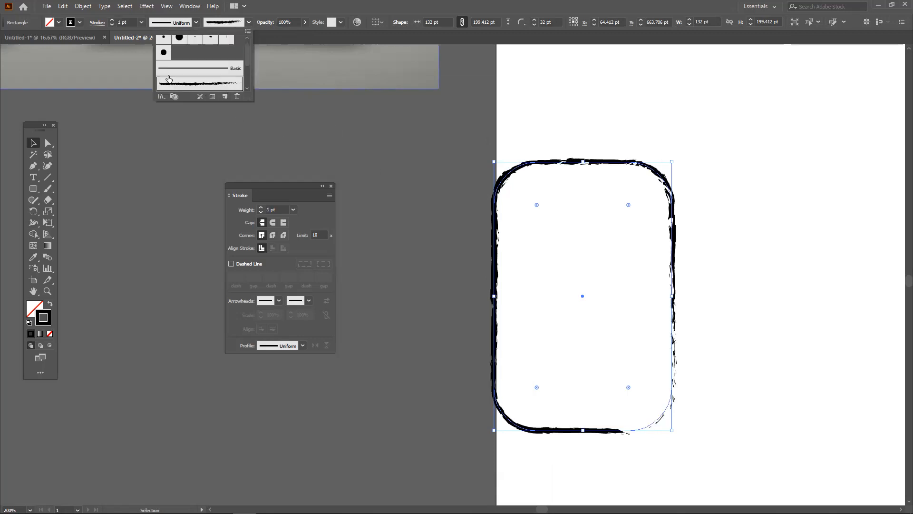
scroll(214, 71, "up", 1)
left_click(180, 44)
left_click(195, 44)
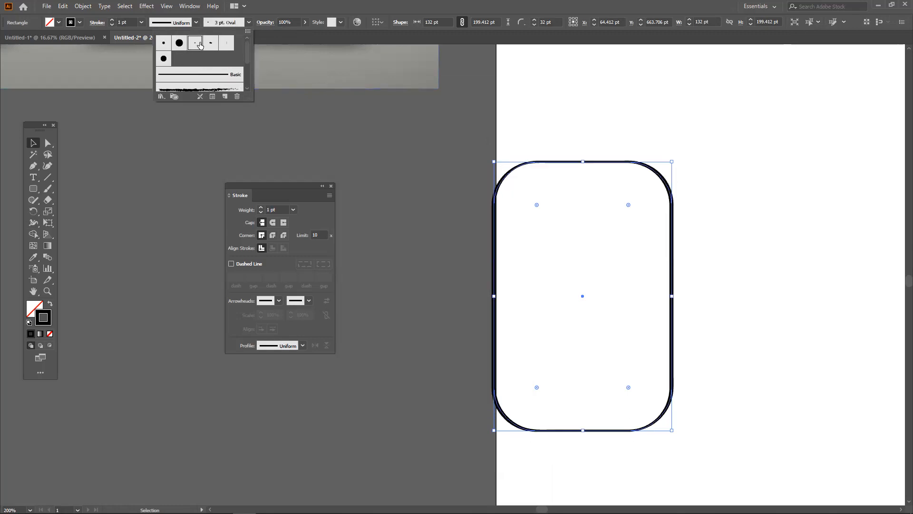
left_click(233, 89)
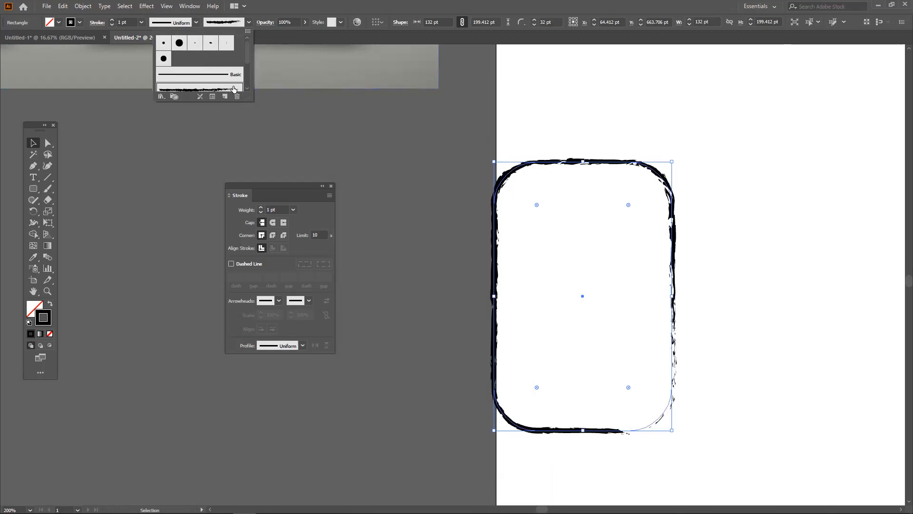
left_click(211, 43)
left_click(226, 43)
left_click(224, 88)
left_click(316, 151)
left_click(484, 214)
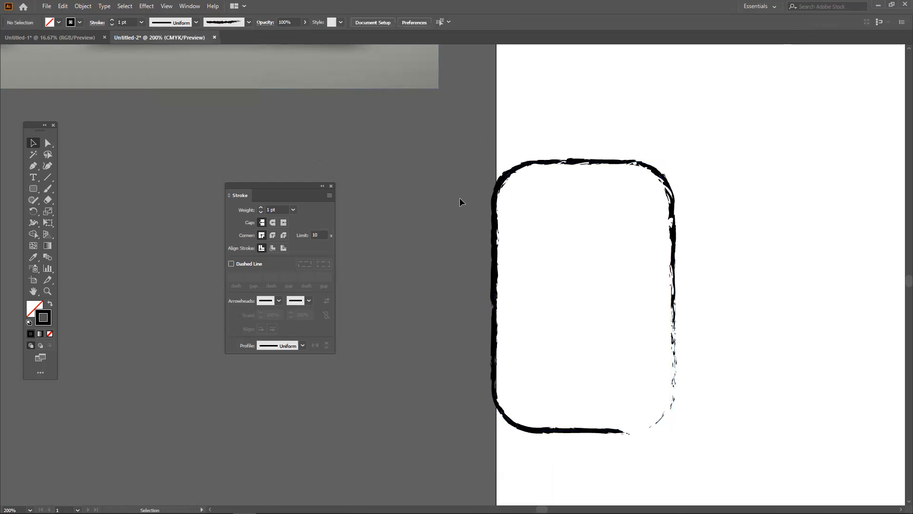
Move the brushed rounded rectangle so that it straddles the artboard's left edge, and deselect it.
scroll(474, 242, "down", 5)
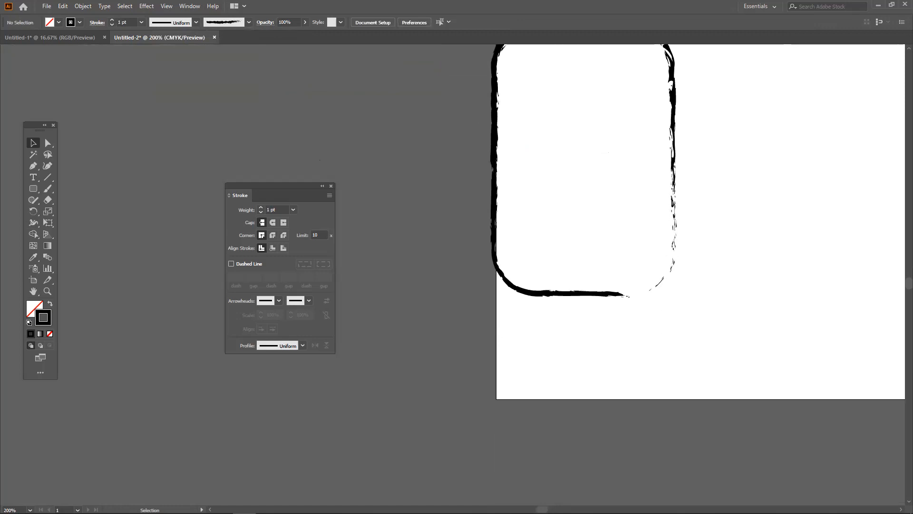
scroll(498, 333, "up", 1)
left_click_drag(532, 326, 430, 322)
scroll(481, 344, "up", 1)
left_click_drag(428, 270, 496, 271)
left_click(387, 217)
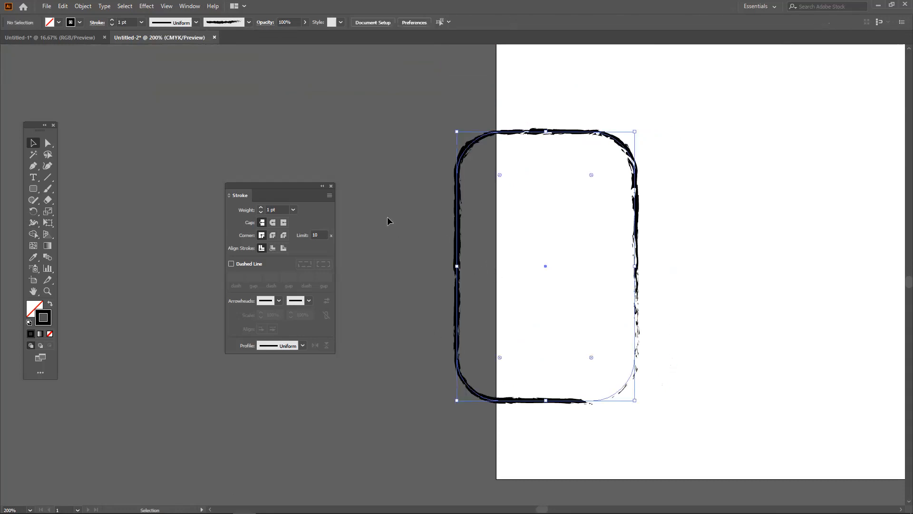
Move the stroke settings over the artboard clear of the artwork, and shift the rounded rectangle up to X 42.559 pt, Y 624.958 pt.
scroll(359, 173, "up", 5)
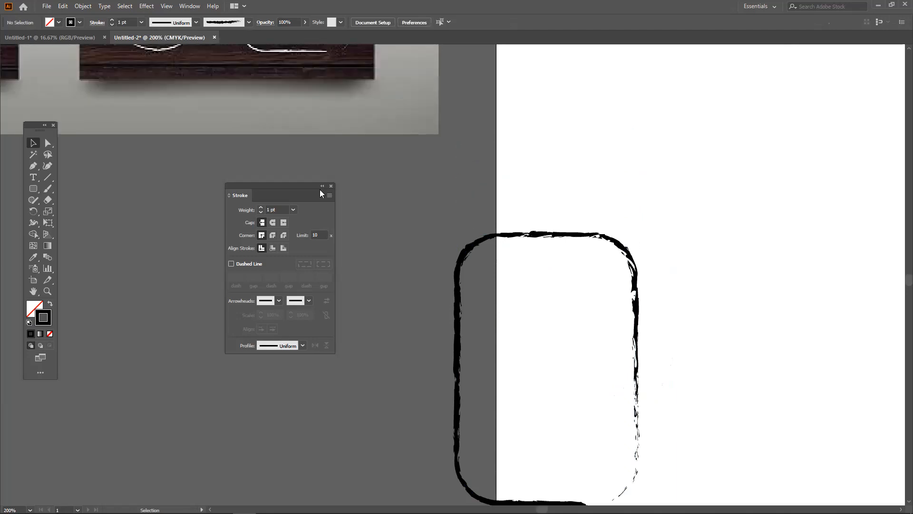
mouse_move(304, 189)
left_mouse_down()
mouse_move(760, 114)
mouse_move(805, 119)
left_mouse_up()
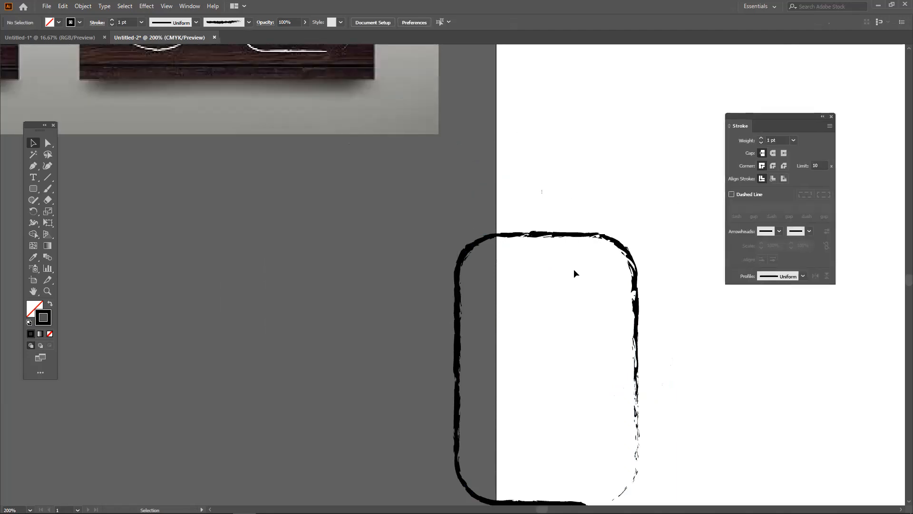
left_click_drag(573, 273, 541, 188)
left_click_drag(489, 242, 496, 162)
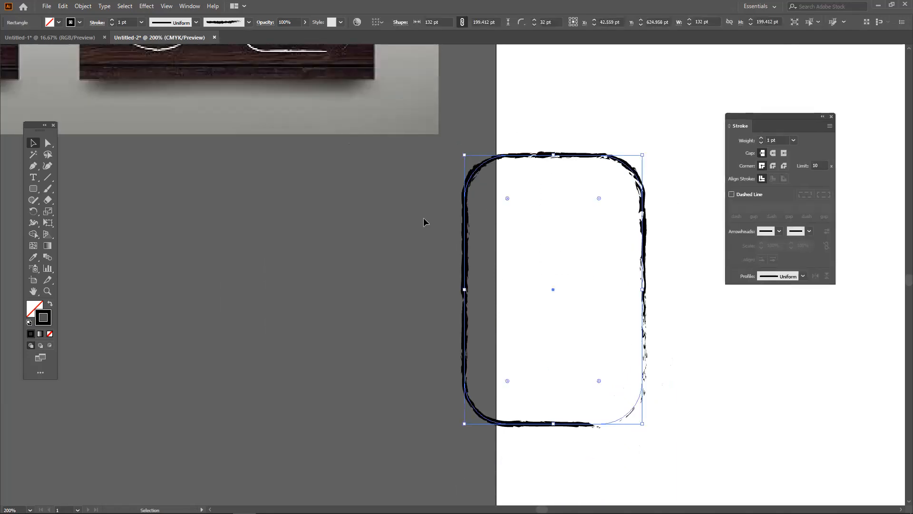
left_click(424, 218)
Switch to Firefox and start entering a web address or search beginning with "i" in a new tab.
mouse_move(157, 513)
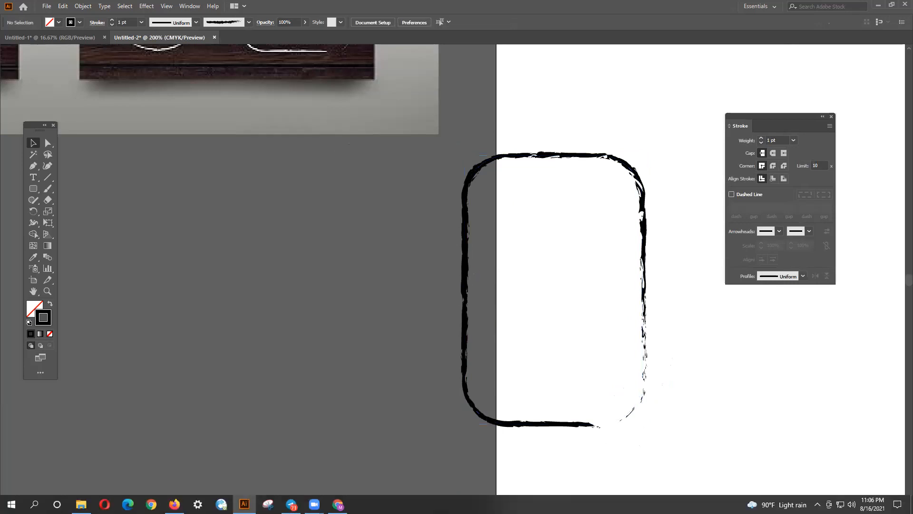
left_click(174, 505)
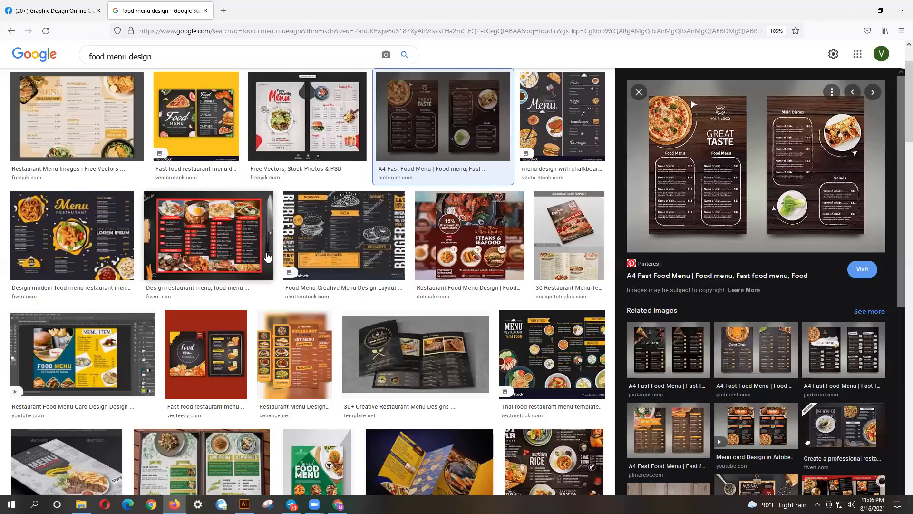
left_click(220, 10)
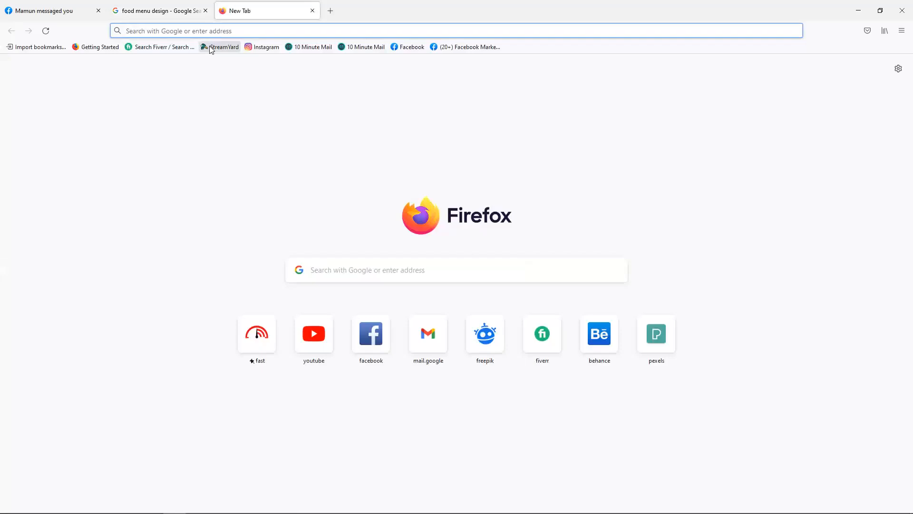
left_click(223, 31)
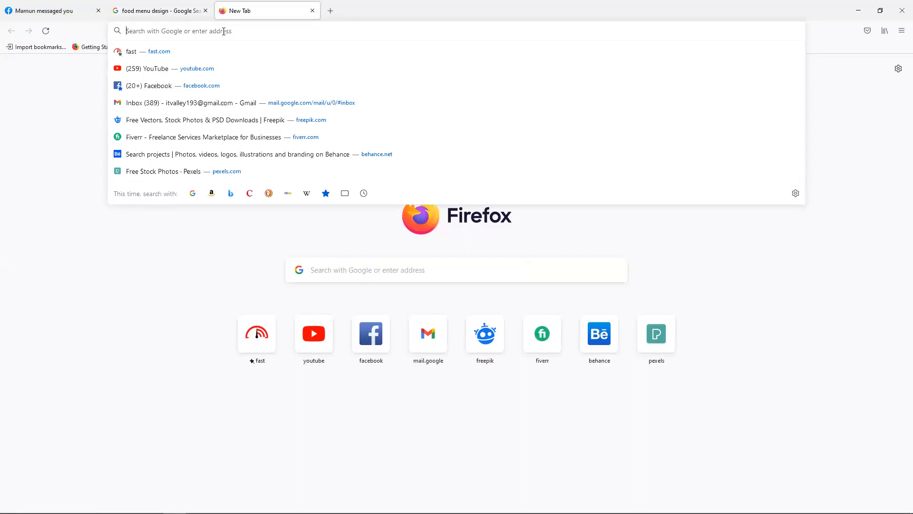
type("i")
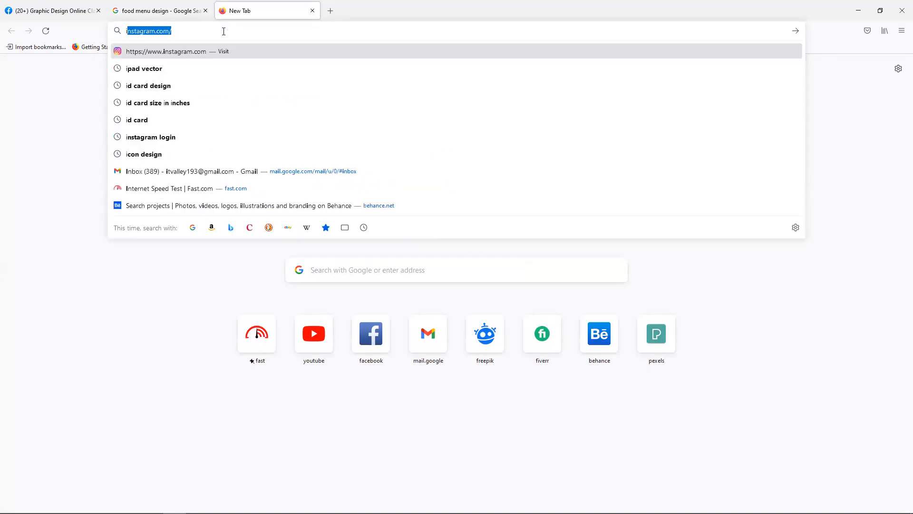
Search Google for "i am samol" and show the image results.
type(" am s")
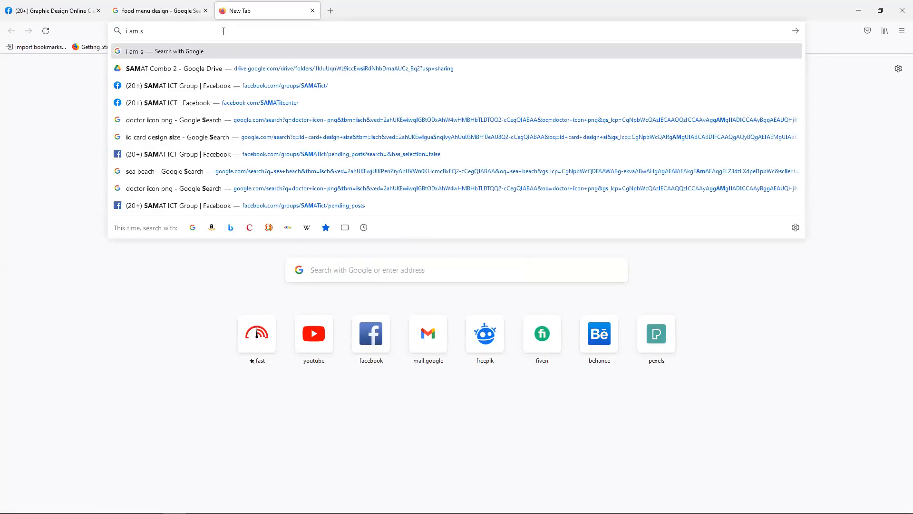
type("em")
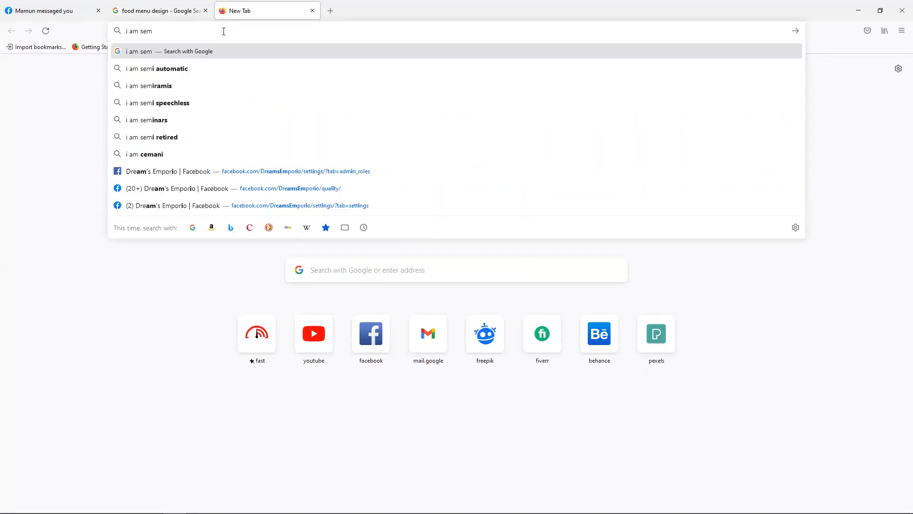
key("BackSpace")
key("BackSpace")
type("amol")
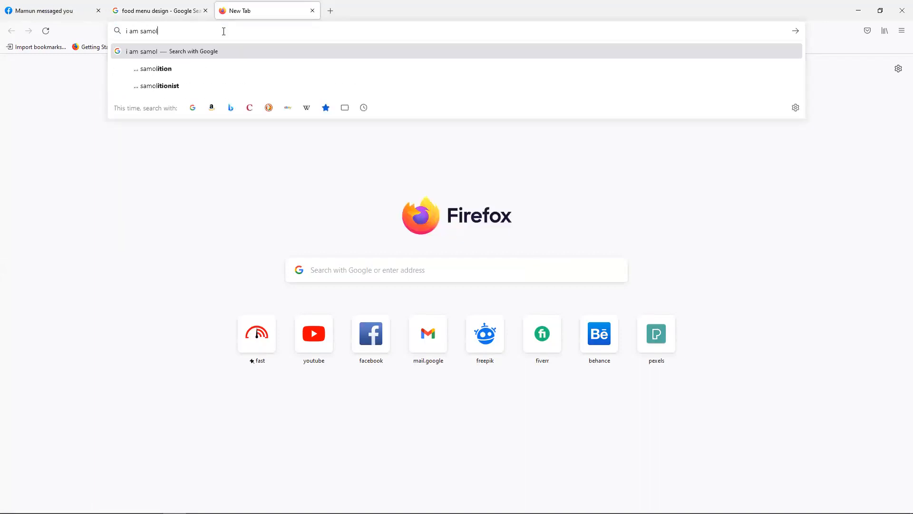
key("Return")
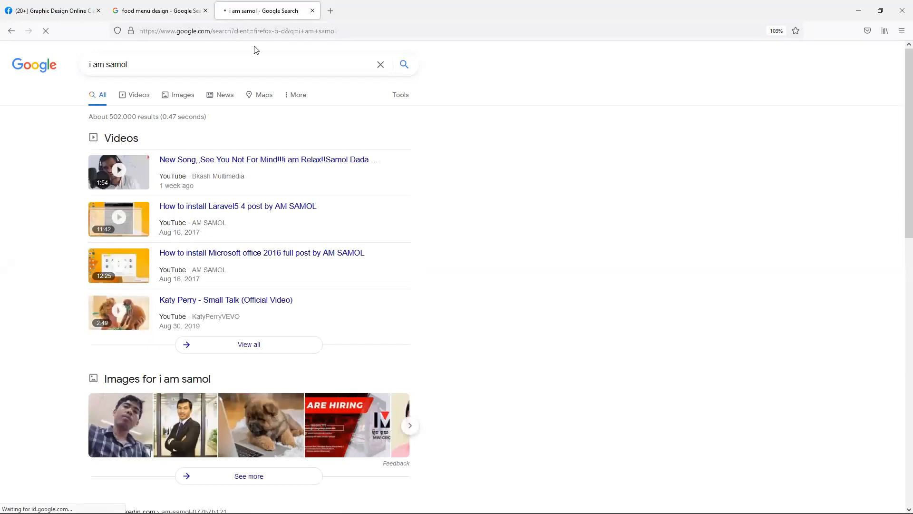
left_click(181, 95)
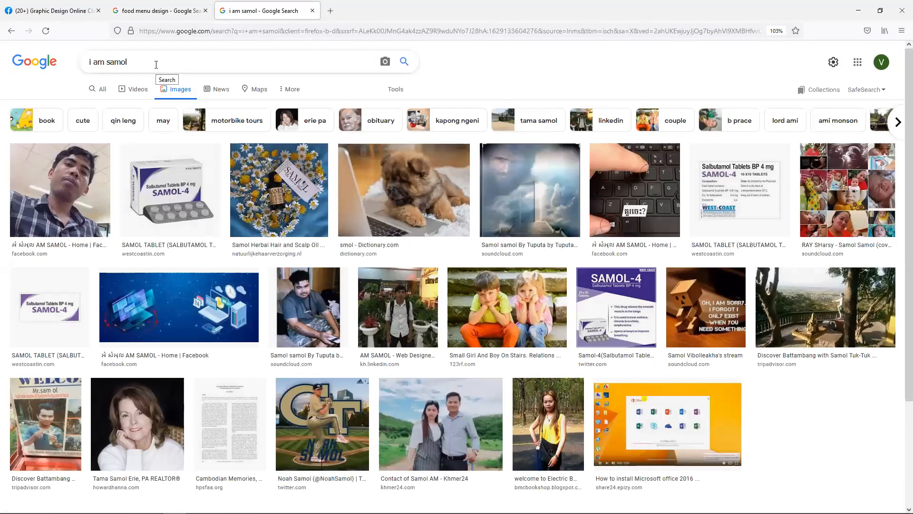
Replace the image search query with the suggested phrase "see you not for mind" and run it.
left_click_drag(153, 63, 71, 62)
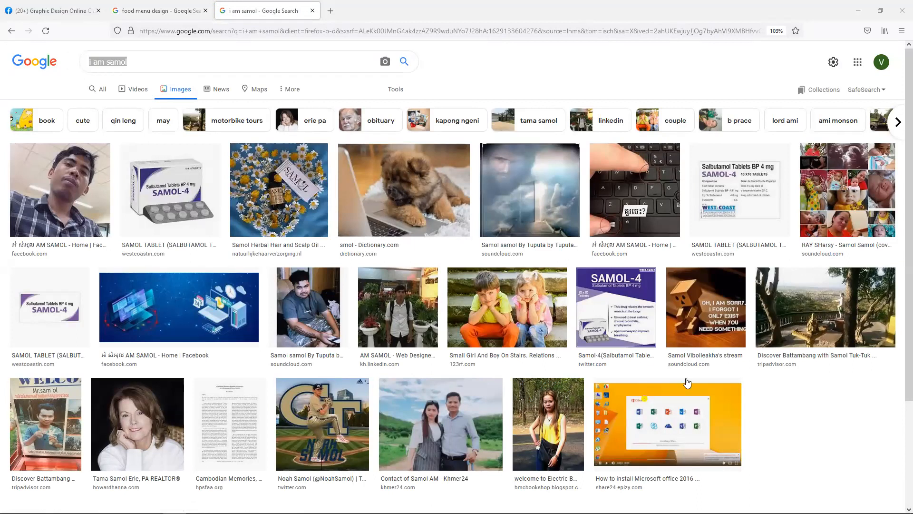
left_click(143, 63)
key("ctrl+a")
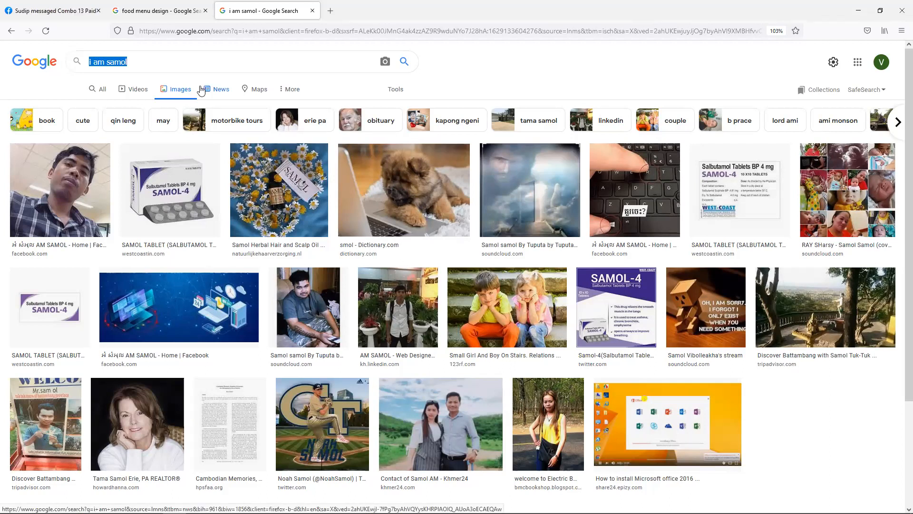
type("va")
key("BackSpace")
key("BackSpace")
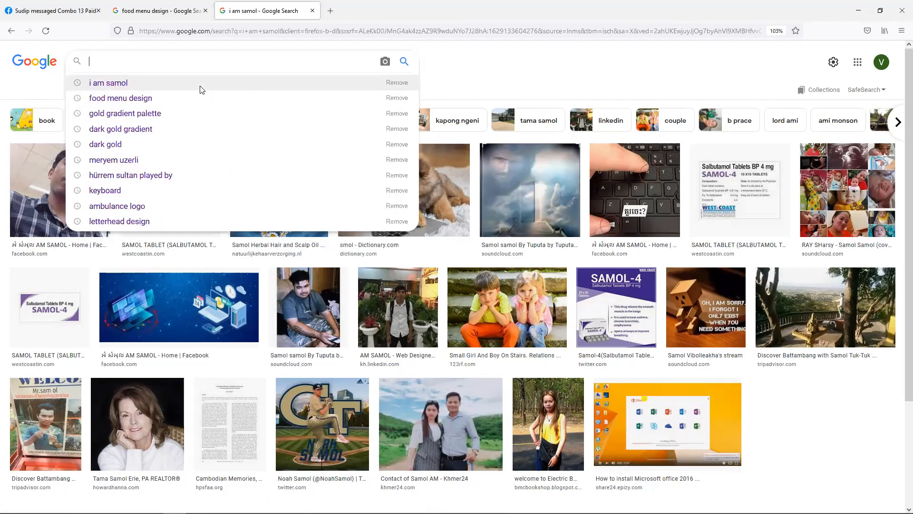
type("se")
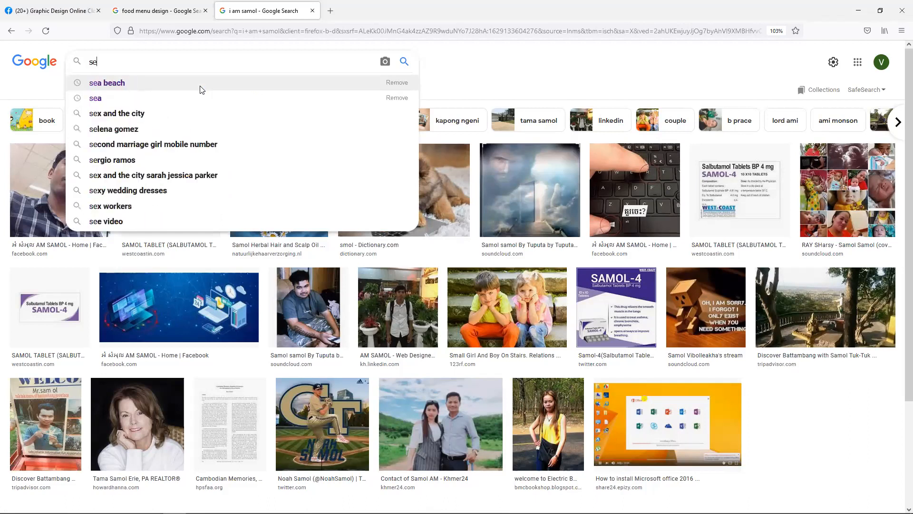
type("e you")
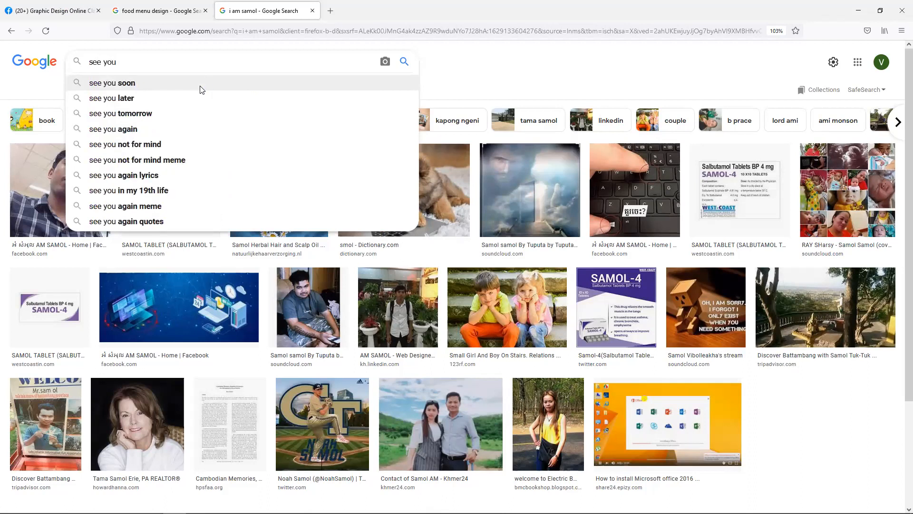
key("Down")
key("Down")
key("Down")
key("Down")
key("Down")
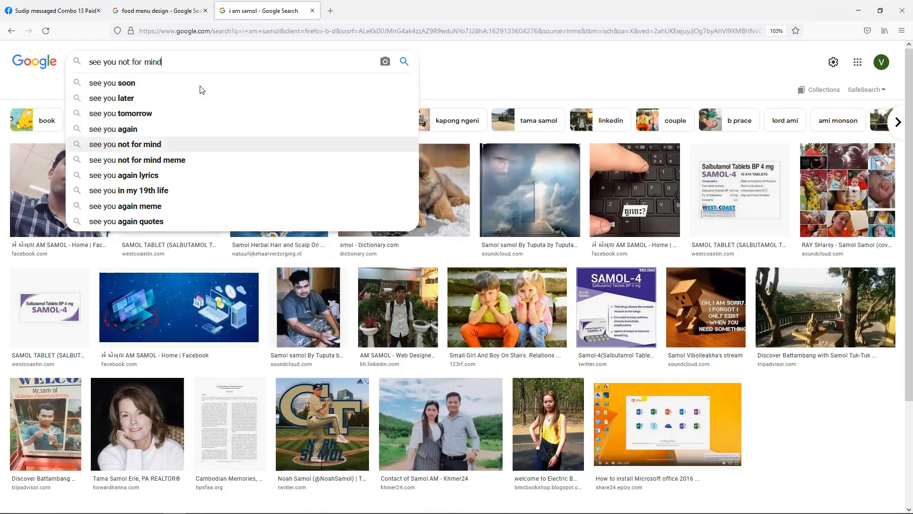
key("Return")
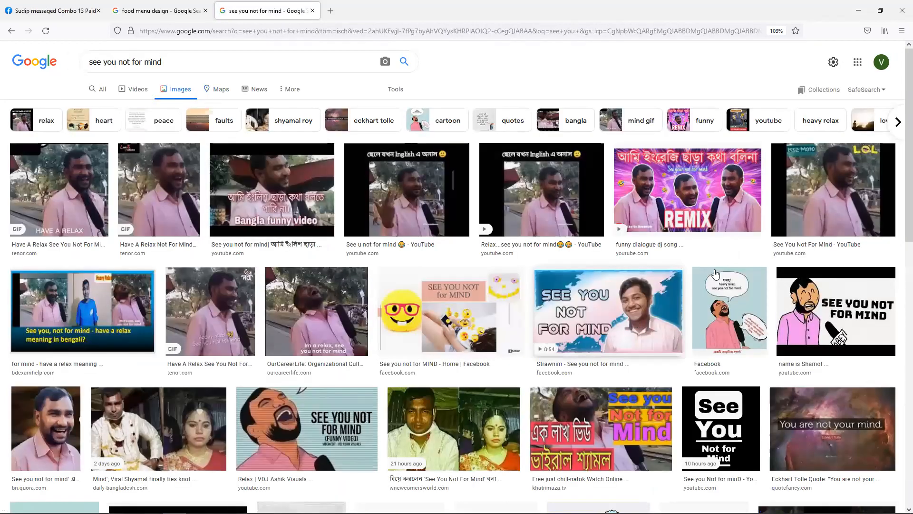
Open the preview of the cartoon of a laughing man in a pink shirt and look through its related images.
scroll(384, 304, "down", 3)
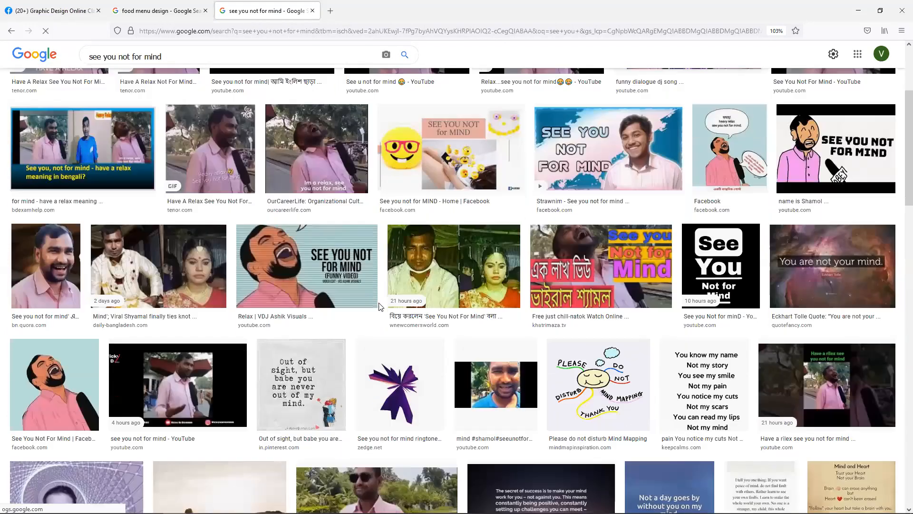
left_click(37, 383)
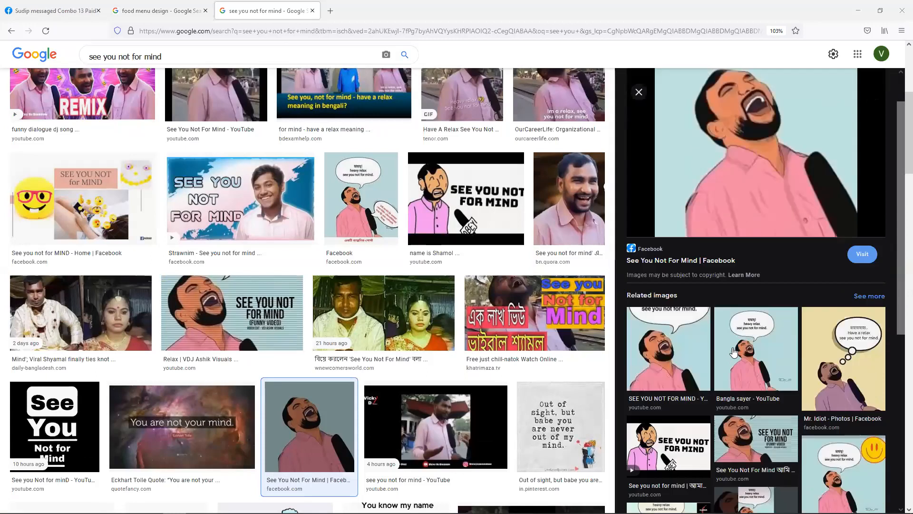
scroll(747, 328, "down", 2)
scroll(748, 325, "up", 2)
scroll(688, 384, "up", 1)
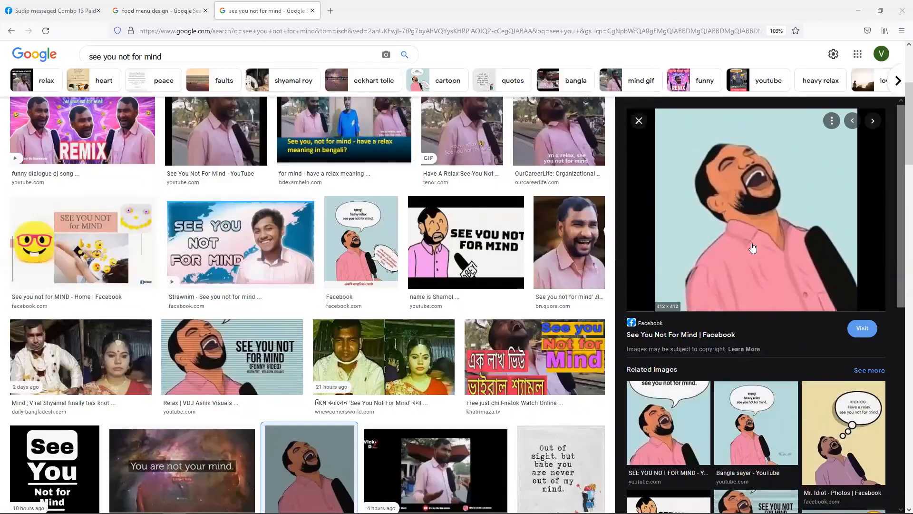
scroll(739, 248, "down", 1)
scroll(739, 248, "down", 2)
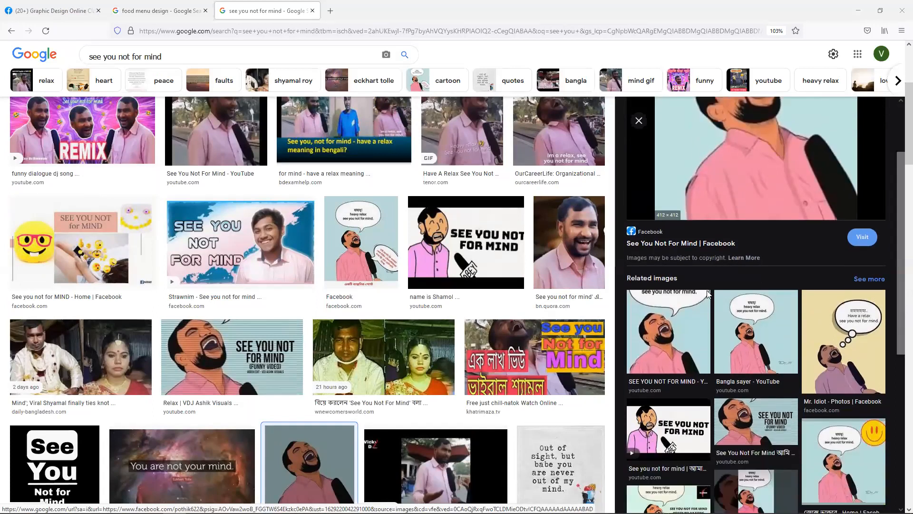
Check the related speech-bubble version, then open and copy the 412 × 412 laughing-man cartoon without a bubble.
left_click(669, 329)
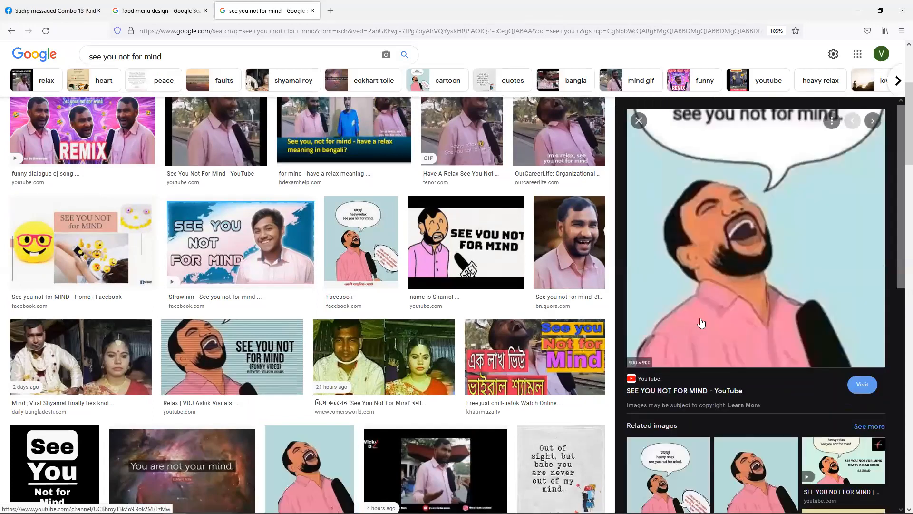
scroll(707, 312, "down", 3)
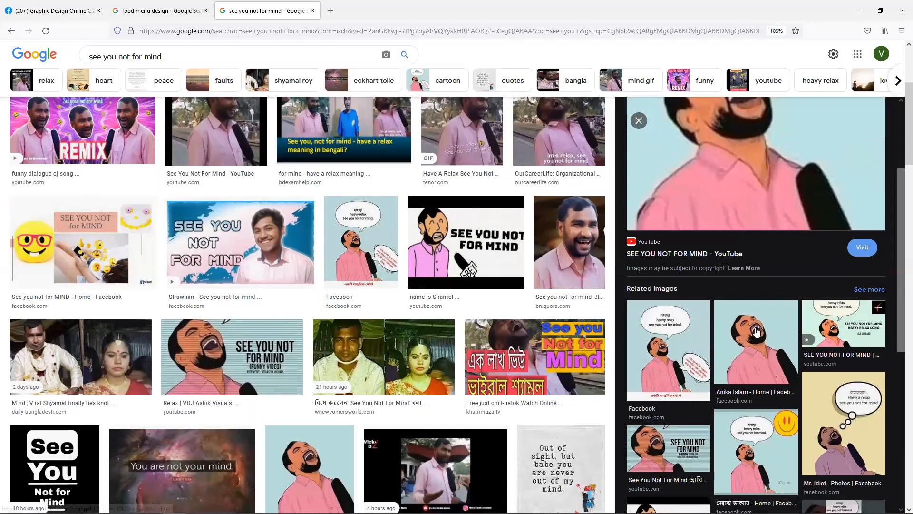
left_click(757, 329)
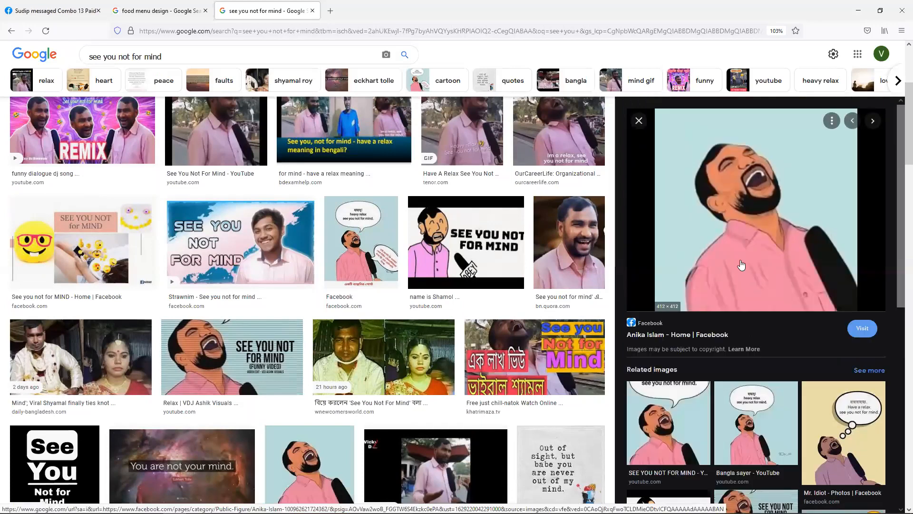
right_click(743, 177)
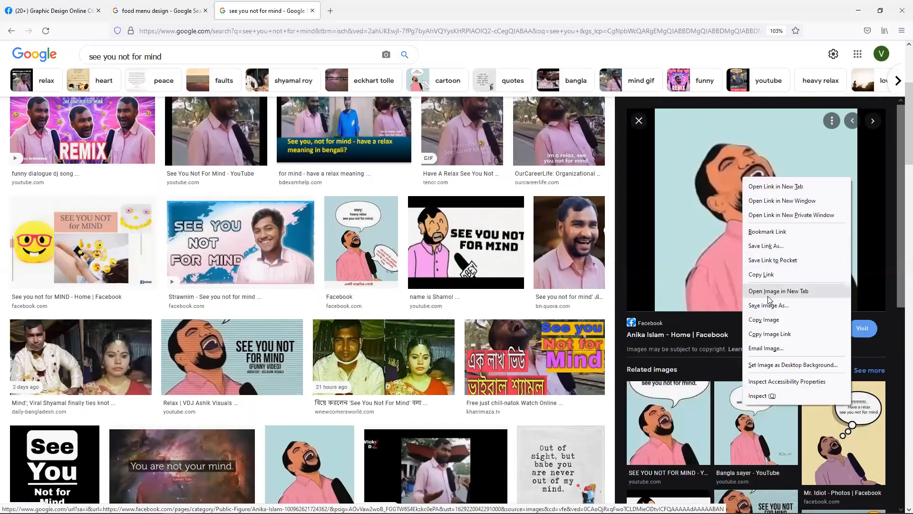
left_click(765, 319)
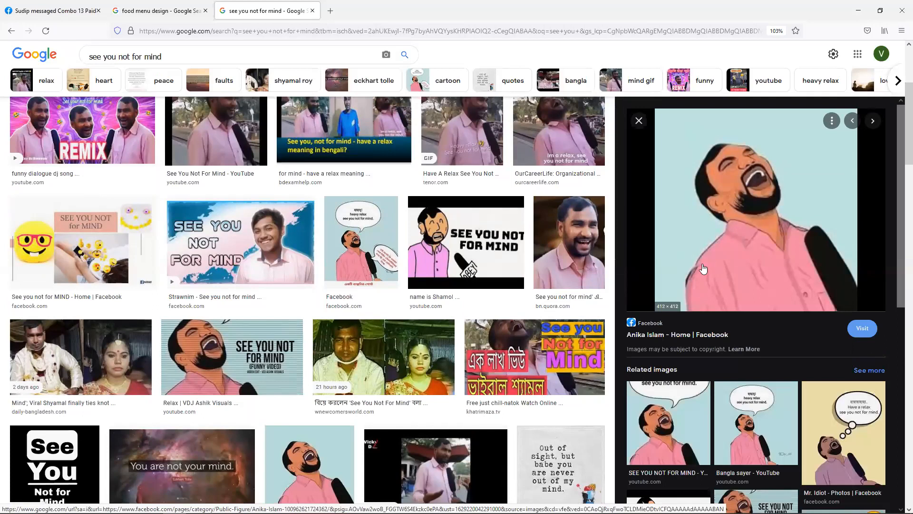
Switch to Illustrator and paste the copied cartoon image into Untilted-2 beside the artboard.
scroll(704, 268, "down", 4)
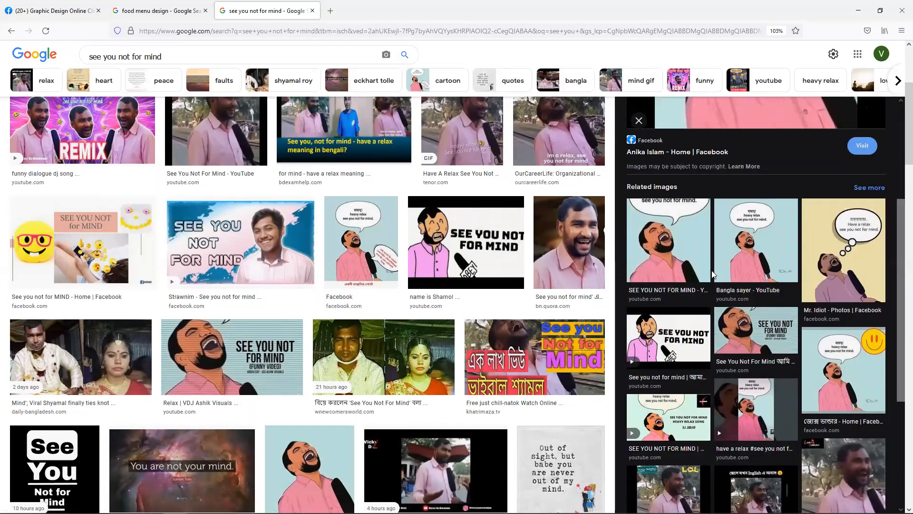
scroll(832, 302, "up", 3)
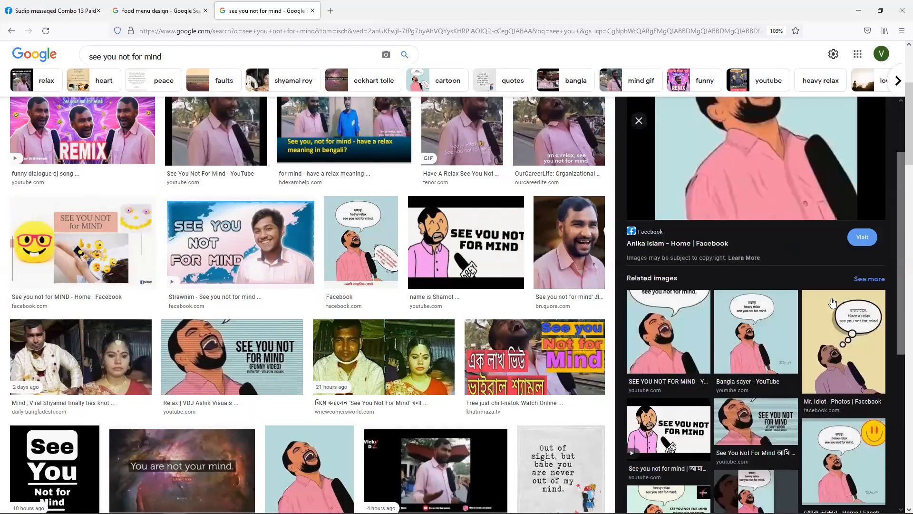
left_click(858, 11)
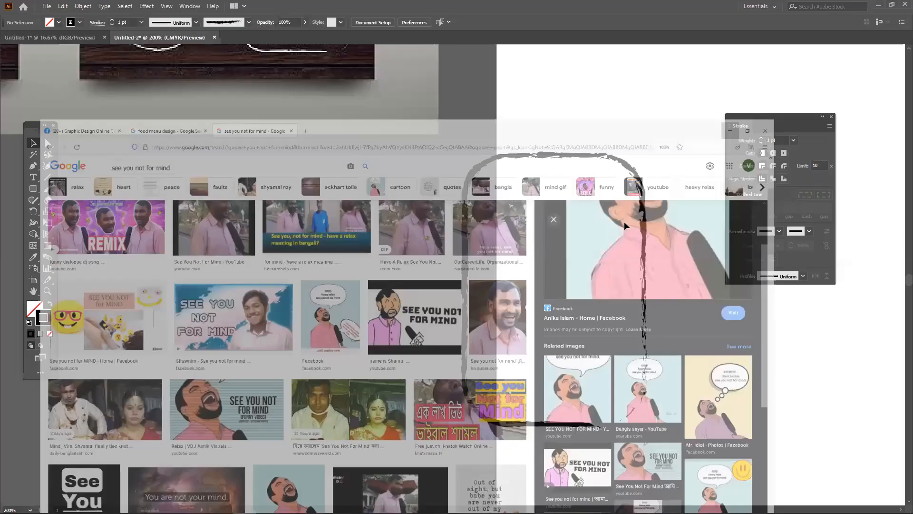
left_click_drag(224, 233, 371, 155)
key("ctrl+v")
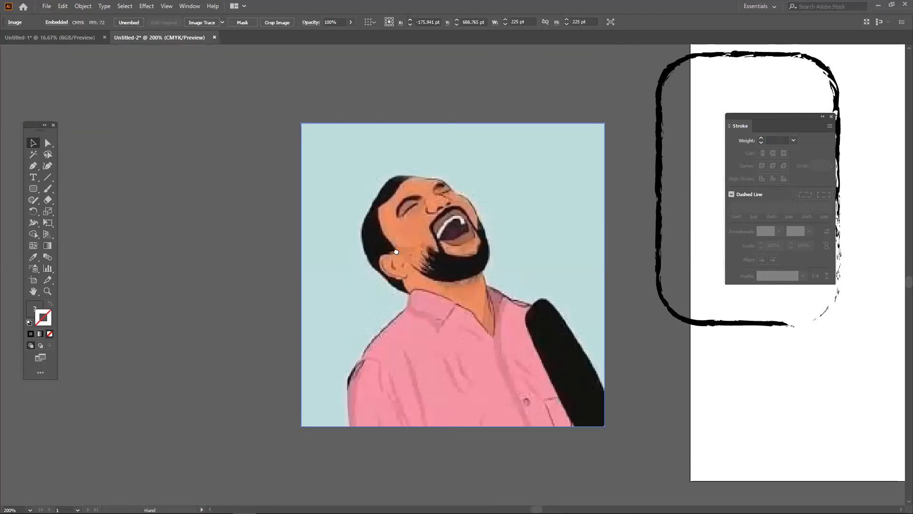
Draw a circle about 47 pt in diameter beside the cartoon image and fill it with yellow.
left_click_drag(384, 263, 325, 268)
left_click_drag(38, 187, 69, 209)
left_click_drag(154, 250, 187, 283)
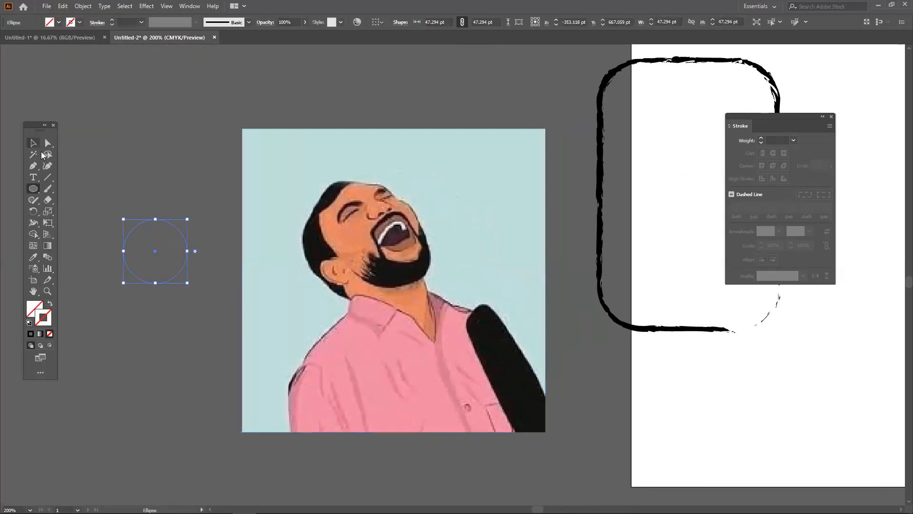
left_click(39, 307)
left_click(460, 133)
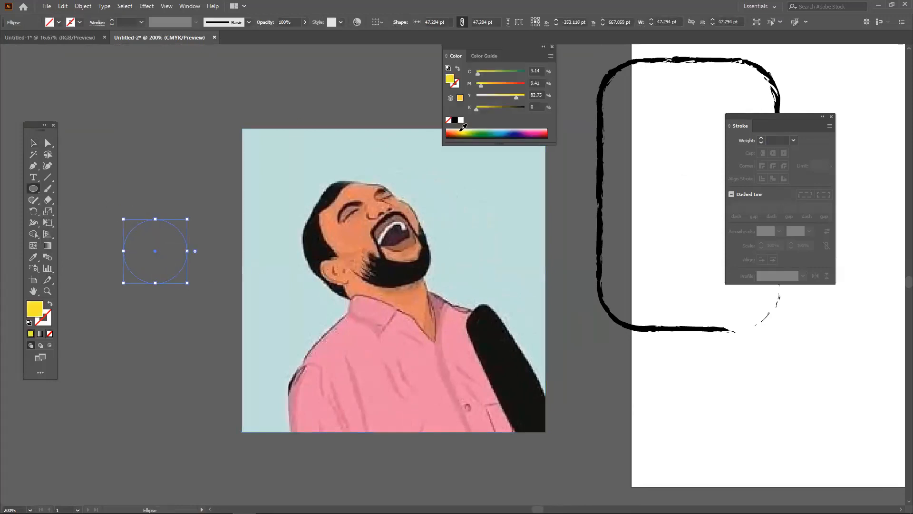
Duplicate the yellow circle over the cartoon image into a touching grid of three columns and four rows.
left_click(33, 143)
left_click(95, 229)
left_click_drag(160, 252, 483, 214)
key("ctrl+a")
left_click_drag(410, 195, 404, 267)
key("ctrl+d")
key("ctrl+d")
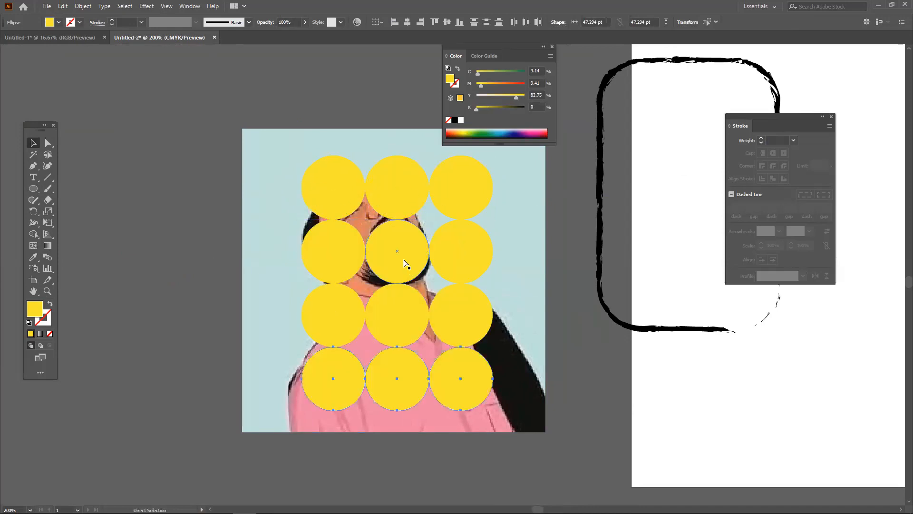
left_click(190, 210)
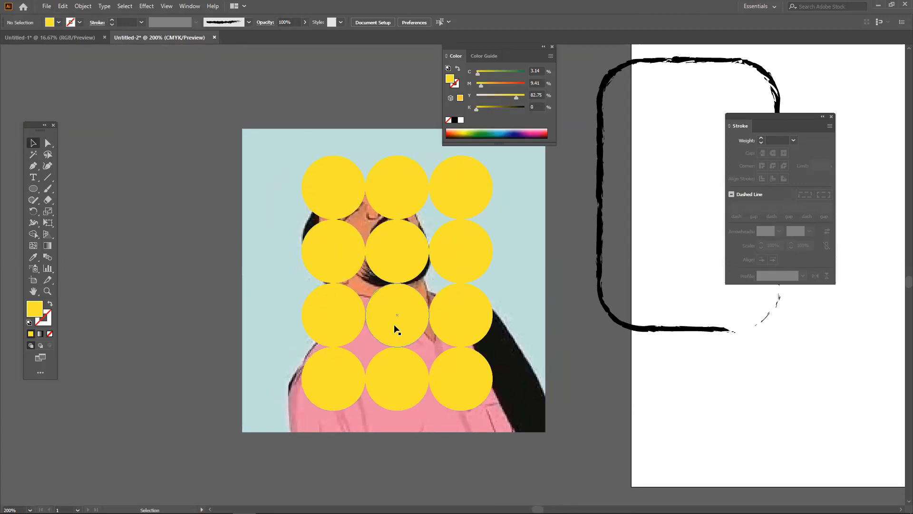
left_click_drag(222, 119, 549, 422)
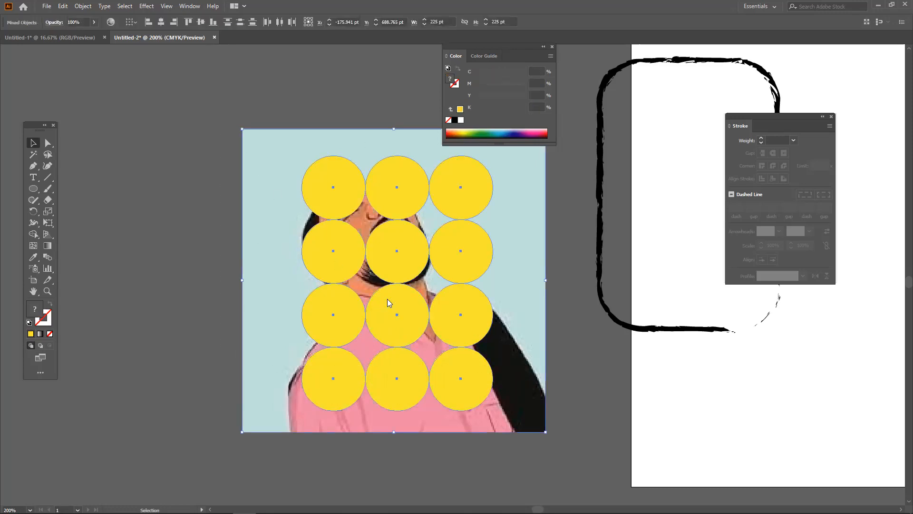
right_click(387, 298)
left_click(409, 330)
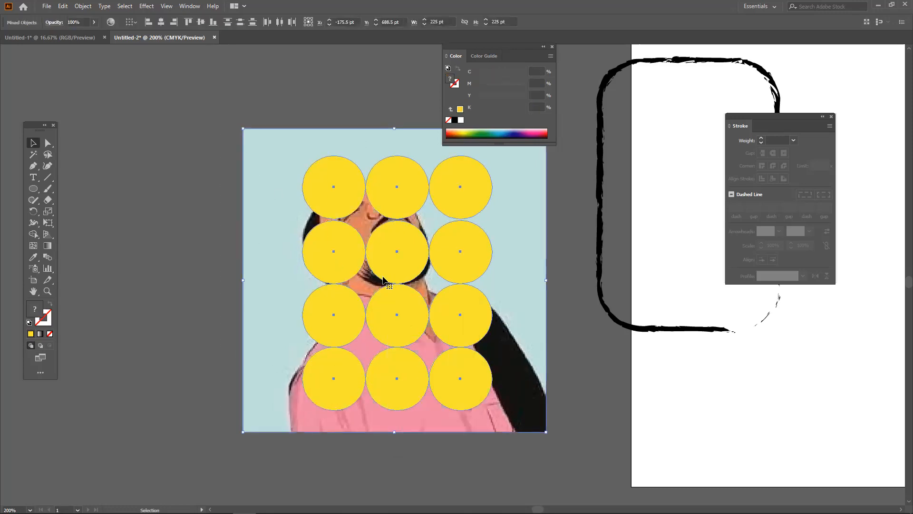
left_click(202, 188)
Try to make a clipping mask from the cartoon image and all twelve selected circles.
left_click_drag(463, 341, 479, 359)
right_click(478, 359)
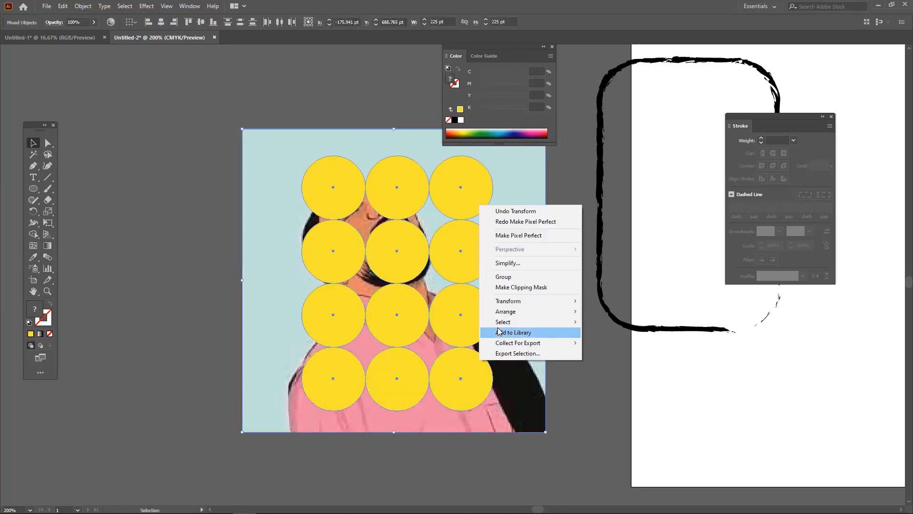
left_click(526, 288)
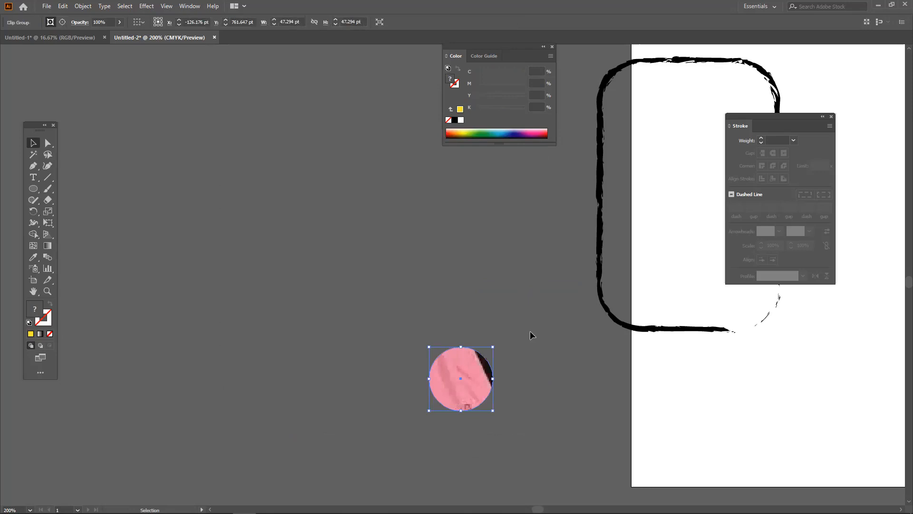
Undo the clipping mask and deselect the image and circles.
key("a")
key("ctrl+z")
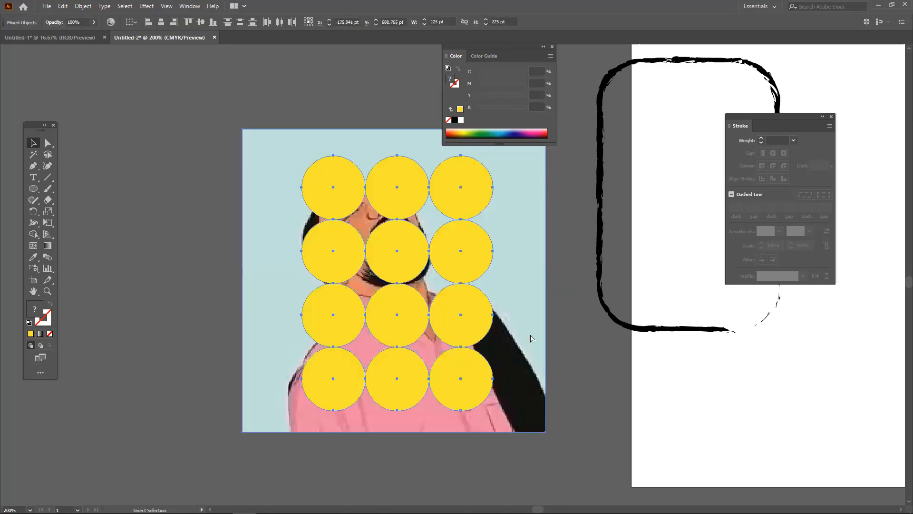
key("v")
left_click(571, 346)
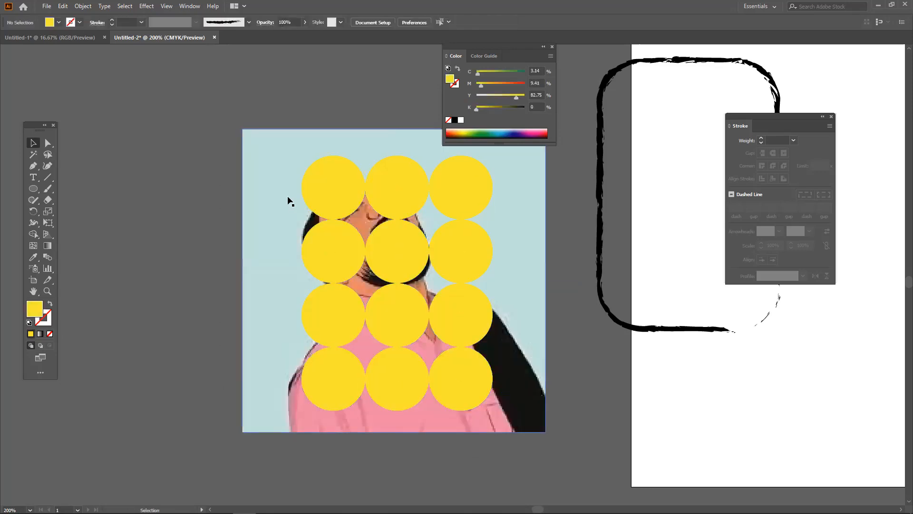
left_click(319, 192)
left_click(389, 194, "shift")
left_click(458, 194, "shift")
left_click(455, 250, "shift")
left_click(411, 255, "shift")
left_click(362, 249, "shift")
left_click(350, 326, "shift")
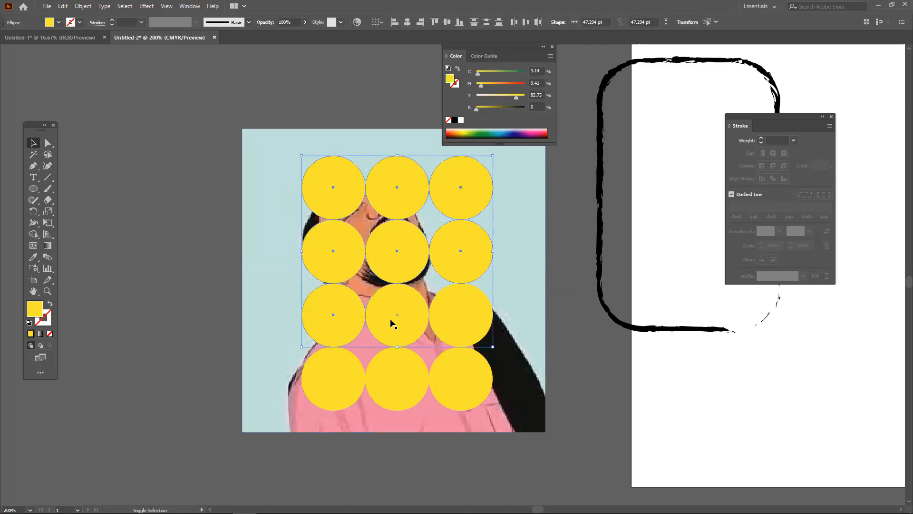
left_click(467, 323, "shift")
left_click(478, 386, "shift")
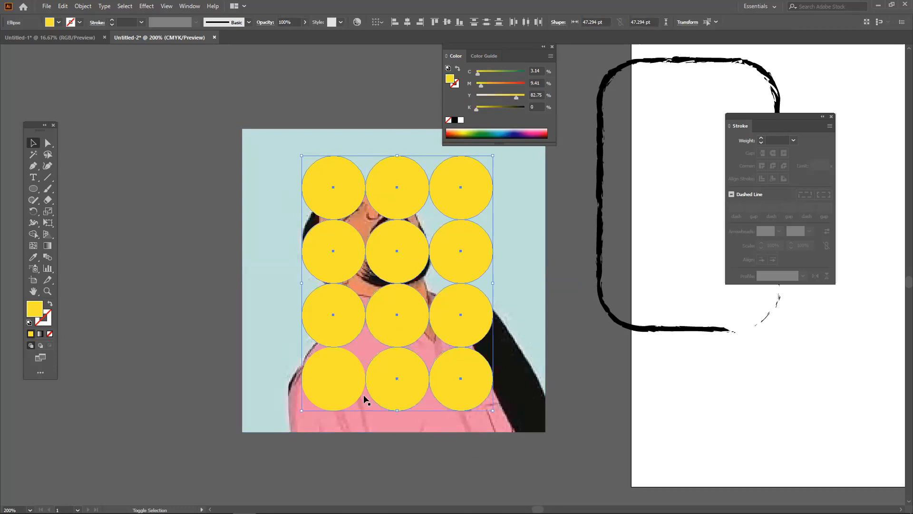
left_click(244, 336)
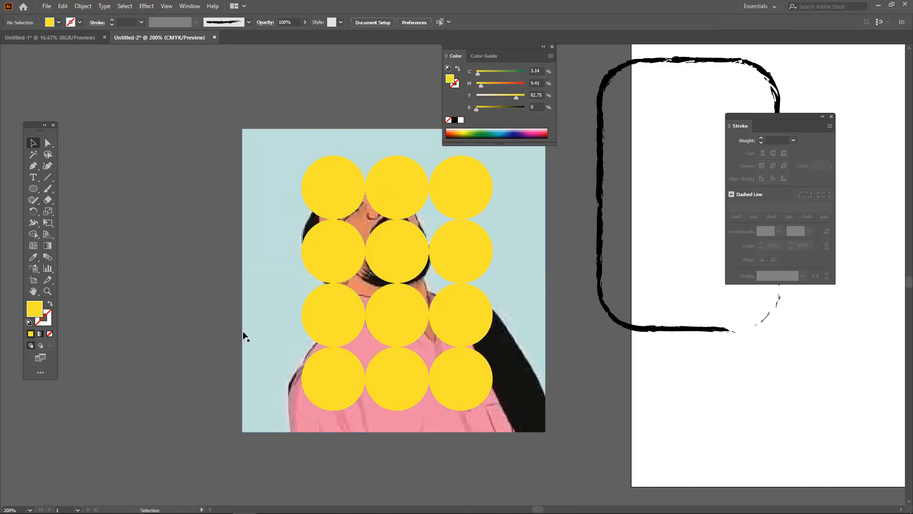
Clip the cartoon image to the left circle of the grid's bottom row, keeping a copy of the image behind.
left_click(284, 353)
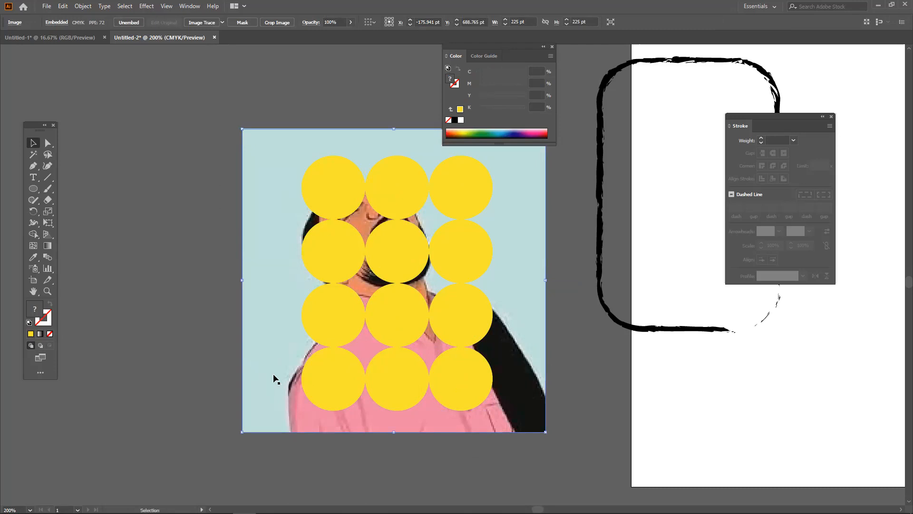
left_click(322, 388, "ctrl")
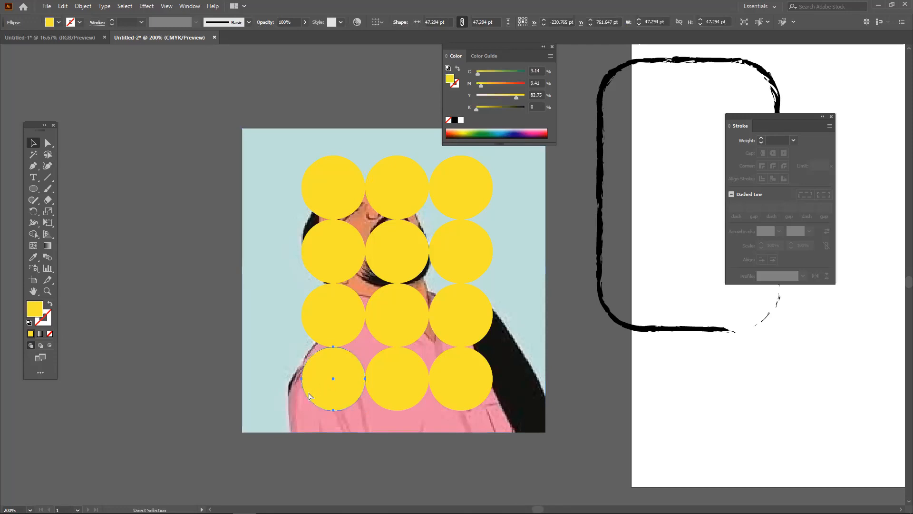
key("ctrl+7")
left_click(537, 274)
left_click(204, 275)
left_click(277, 347)
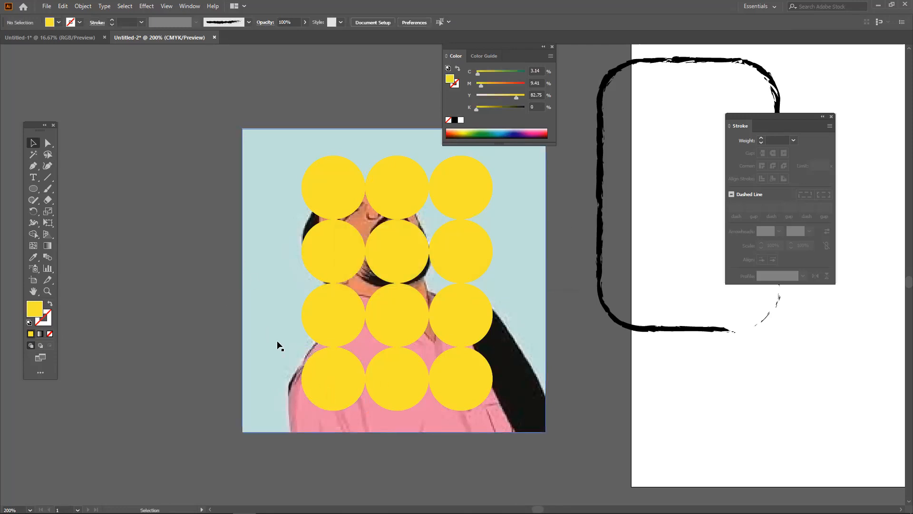
left_click(335, 391, "shift")
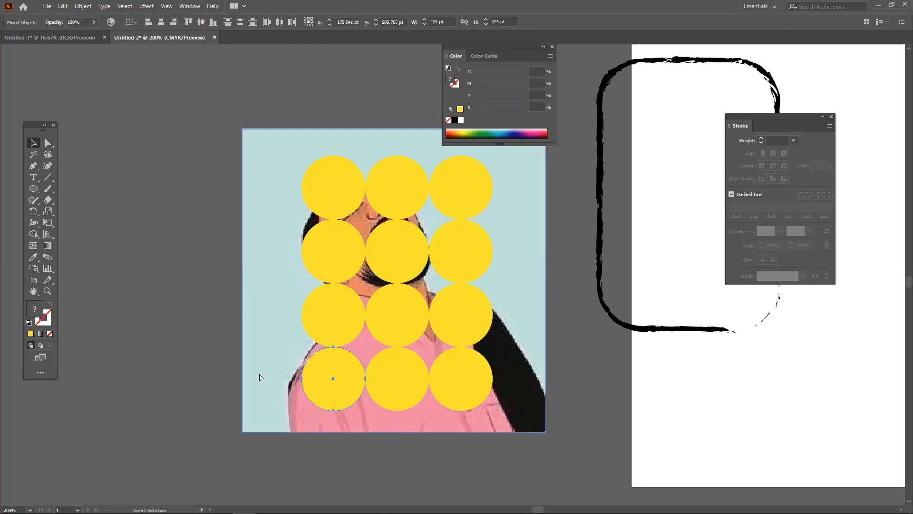
key("ctrl+7")
left_click(175, 367)
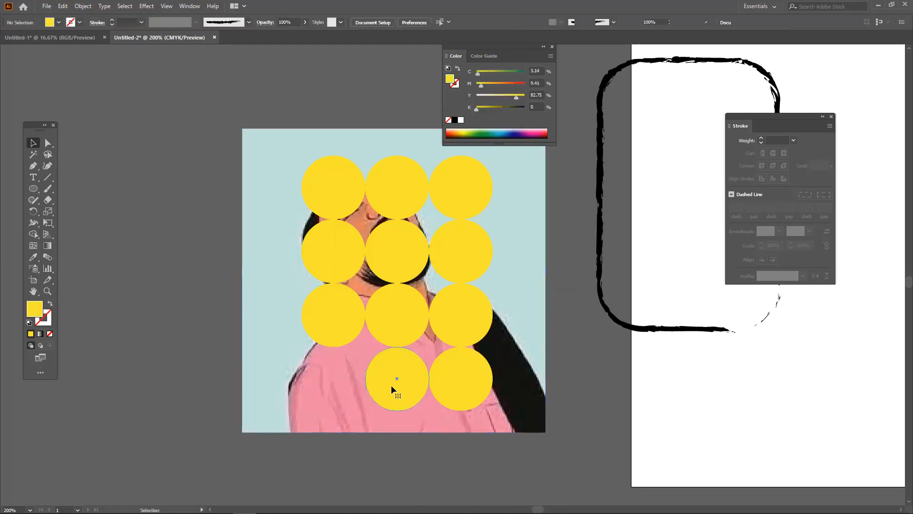
Duplicate the cartoon image in place and mask copies inside the right and middle circles of the bottom row.
left_click(391, 385)
left_click(396, 421)
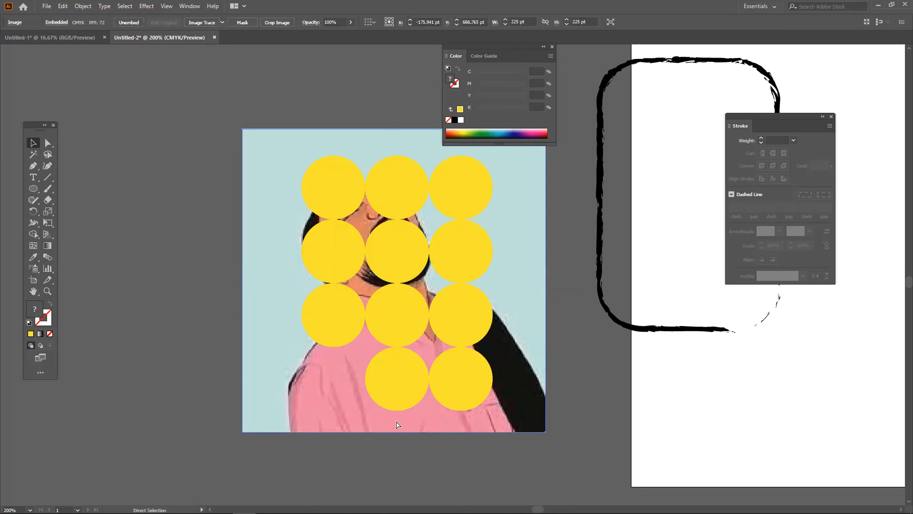
key("ctrl+c")
key("ctrl+f")
left_click(478, 384)
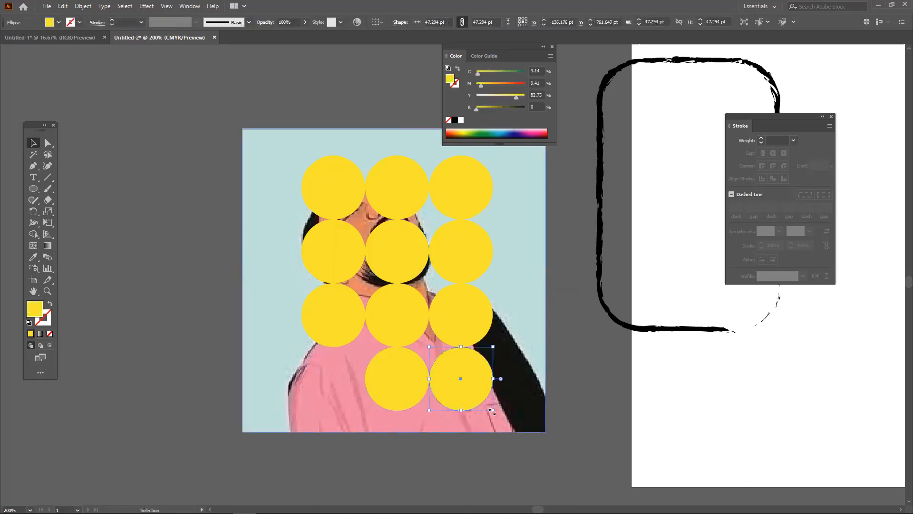
left_click(510, 414, "shift")
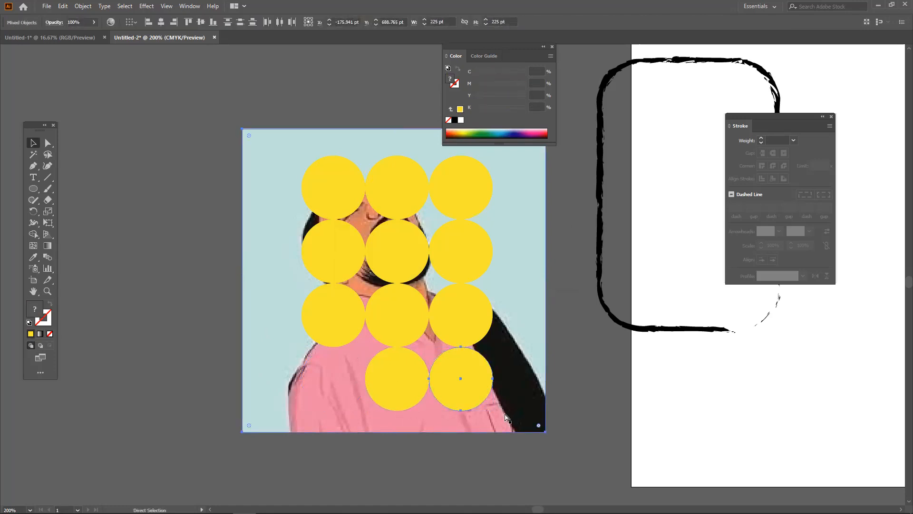
key("ctrl+7")
left_click(410, 381)
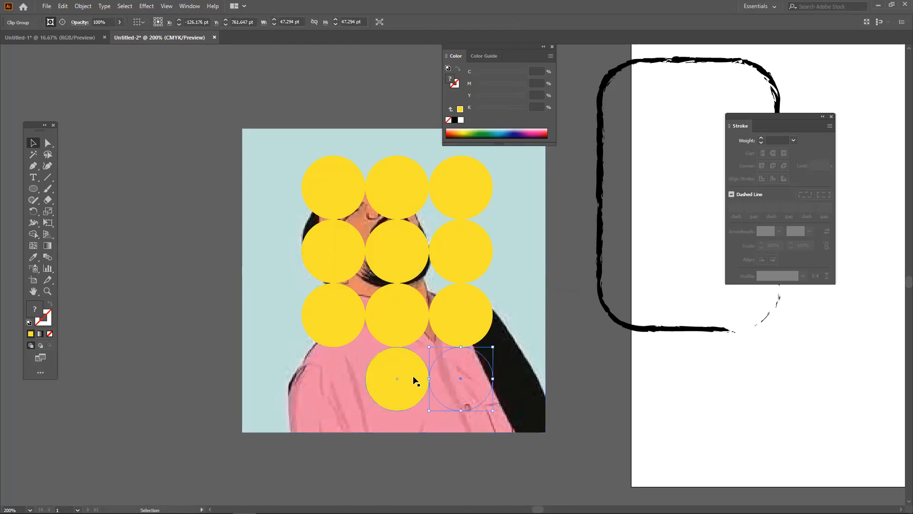
left_click(441, 418, "shift")
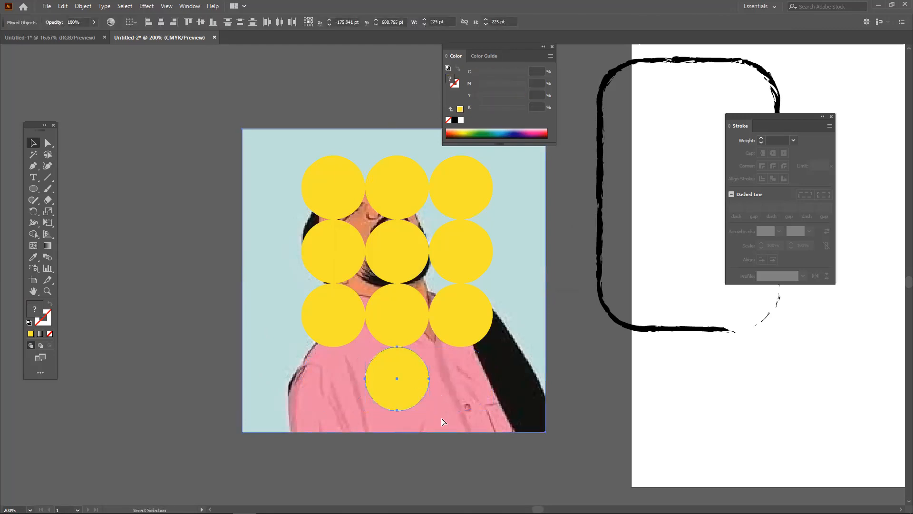
key("ctrl+7")
Mask further copies of the cartoon image inside the middle and left circles of the third row.
left_click(415, 319)
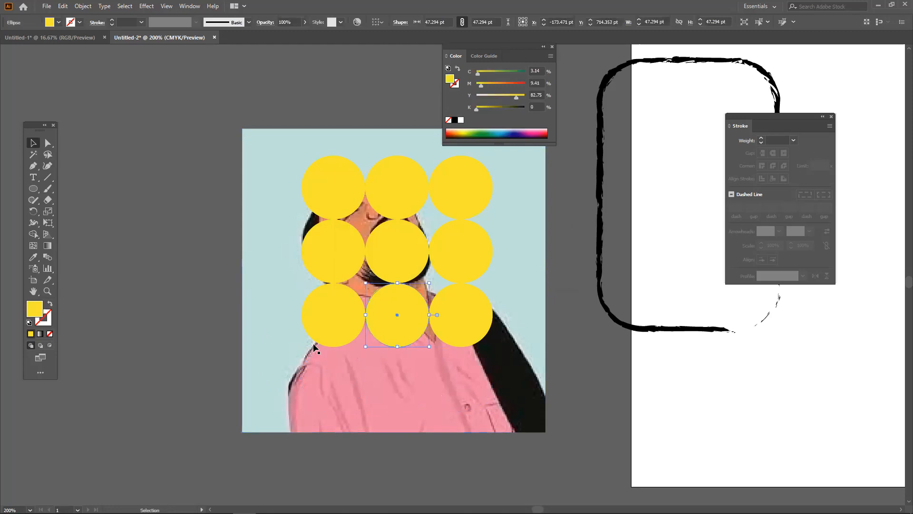
left_click(269, 335, "shift")
key("ctrl+7")
left_click(319, 318)
left_click(274, 289, "shift")
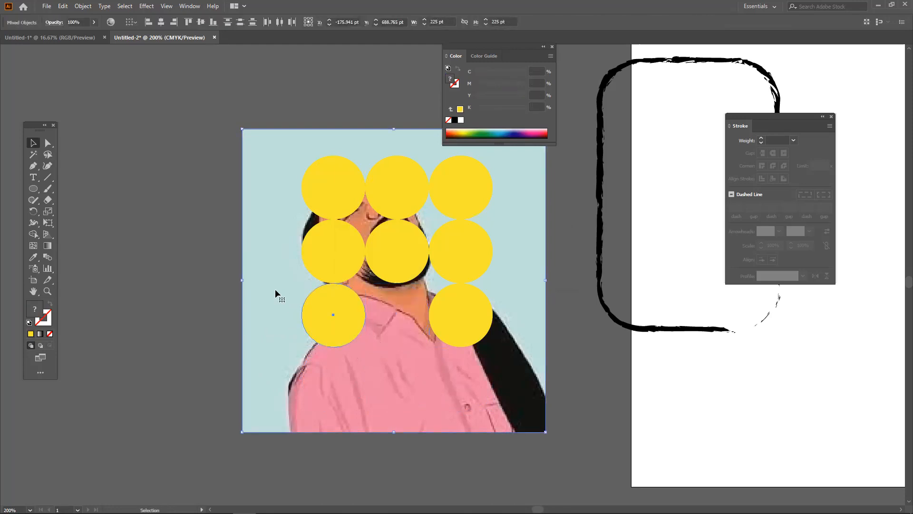
key("ctrl+7")
Clip the remaining cartoon image to the left circle of the second row.
left_click(279, 249)
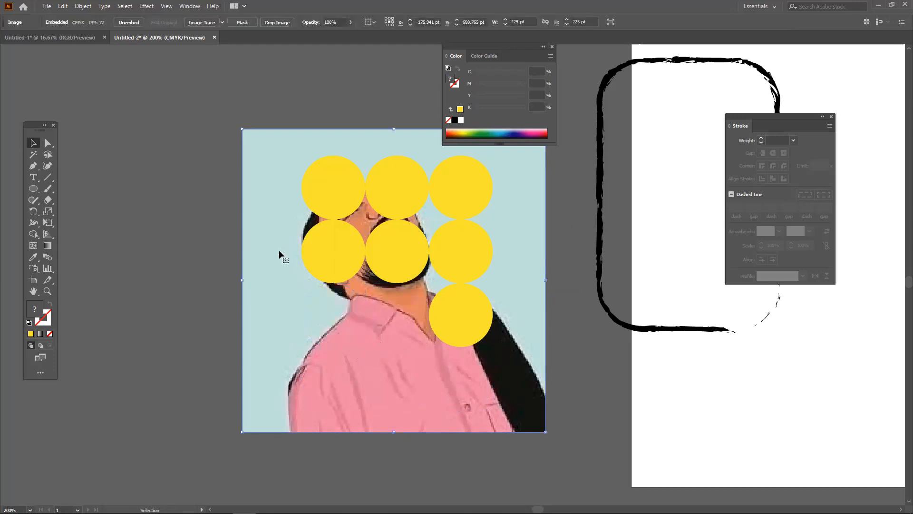
left_click(332, 267, "shift")
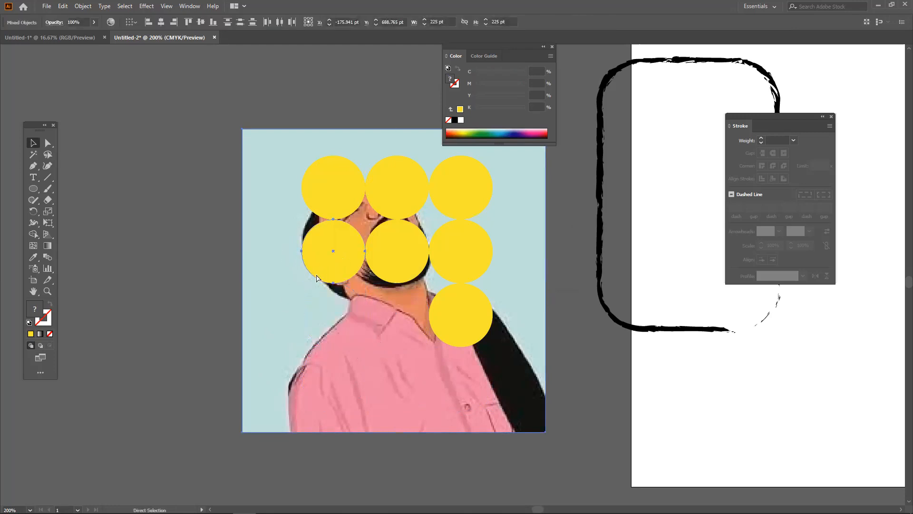
key("ctrl+7")
left_click(265, 265)
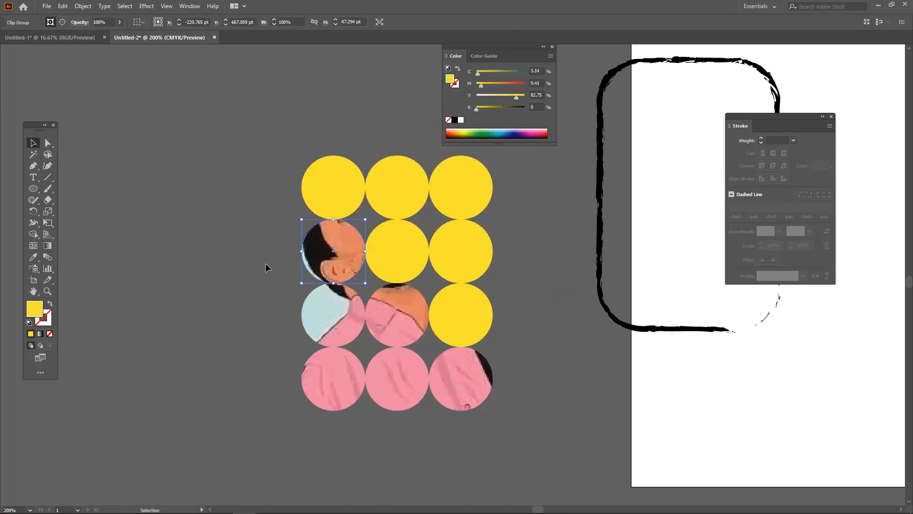
Move the six masked image circles apart around the remaining yellow circles and deselect them.
left_click_drag(343, 312, 213, 297)
left_click_drag(325, 256, 226, 232)
left_click_drag(384, 315, 272, 307)
left_click_drag(320, 384, 235, 416)
left_click_drag(403, 389, 572, 350)
left_click_drag(456, 404, 389, 411)
left_click_drag(315, 321, 355, 321)
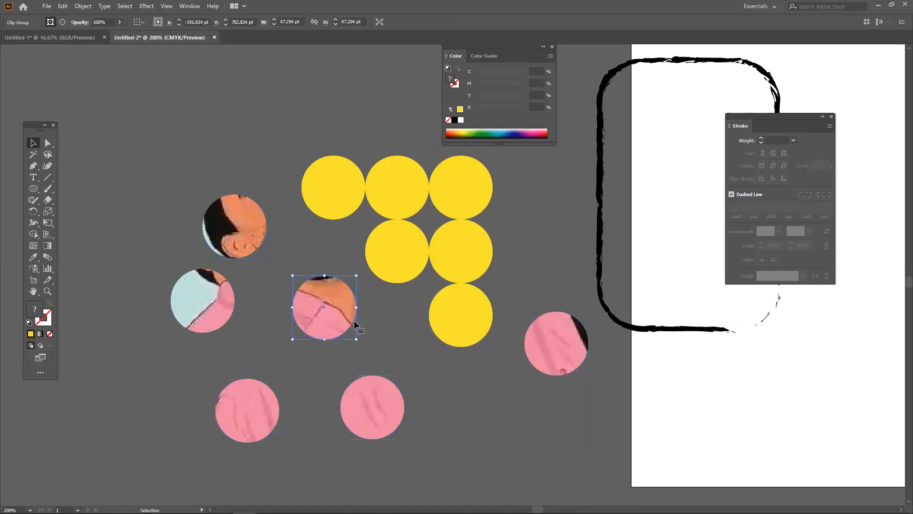
left_click(361, 325)
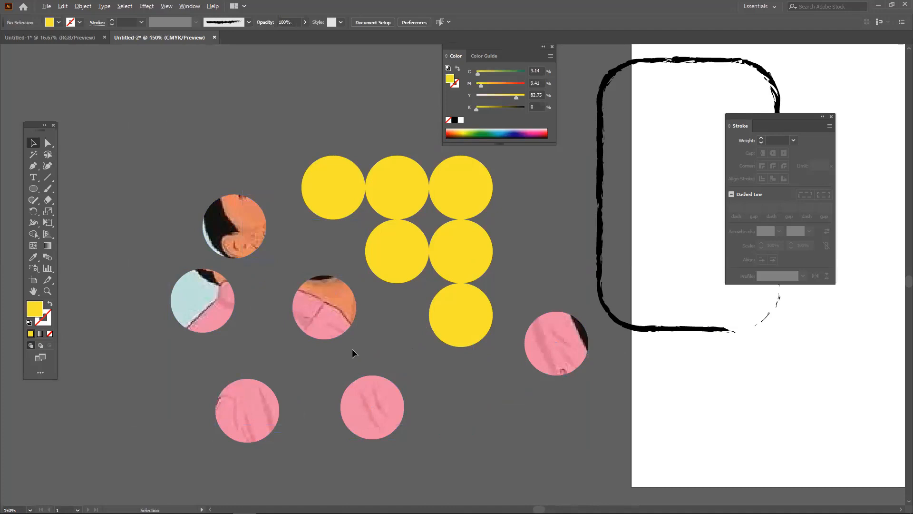
Delete all the masked image circles and the yellow circles from the canvas.
scroll(352, 350, "down", 2)
scroll(380, 359, "down", 2)
left_click_drag(425, 383, 418, 387)
key("Delete")
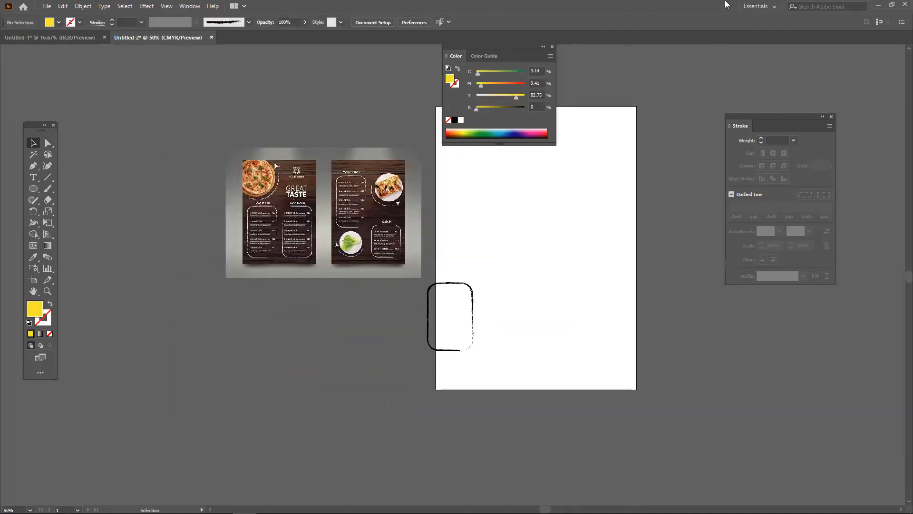
Minimize the chat window covering the desktop and place the blue Chevrolet Corvette image file from there into the Illustrator document.
left_click_drag(443, 13, 397, 61)
left_click(242, 98)
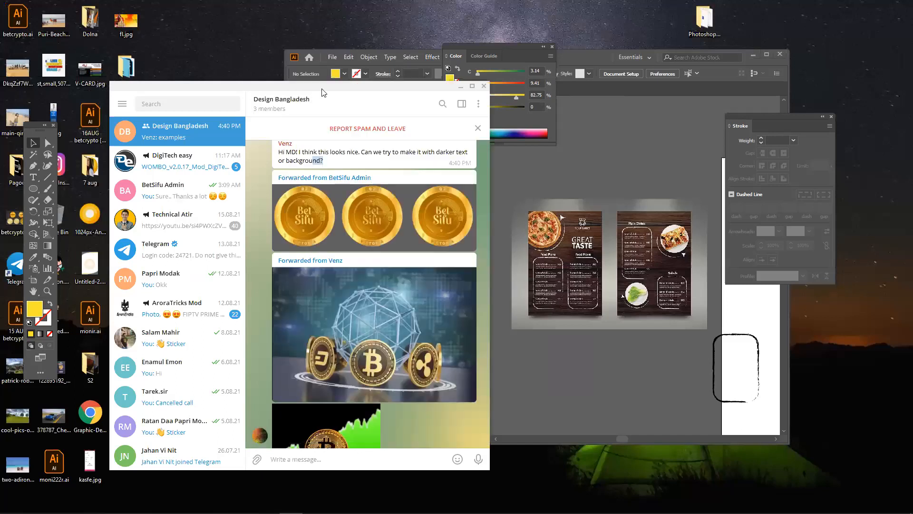
left_click(460, 86)
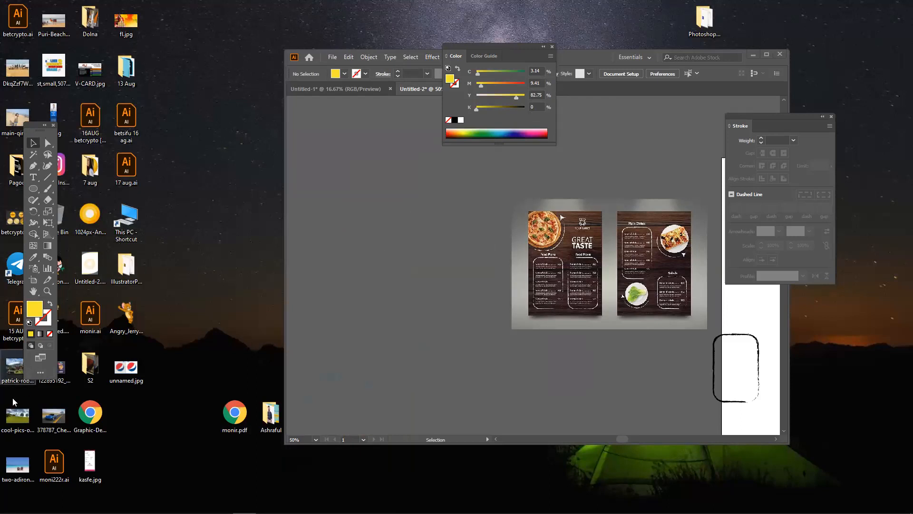
left_click_drag(149, 394, 480, 290)
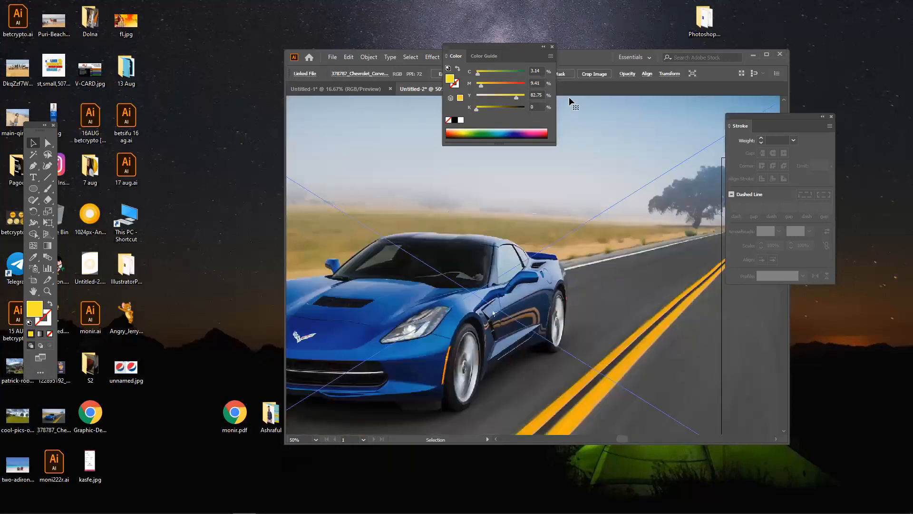
double_click(579, 53)
scroll(472, 293, "down", 3)
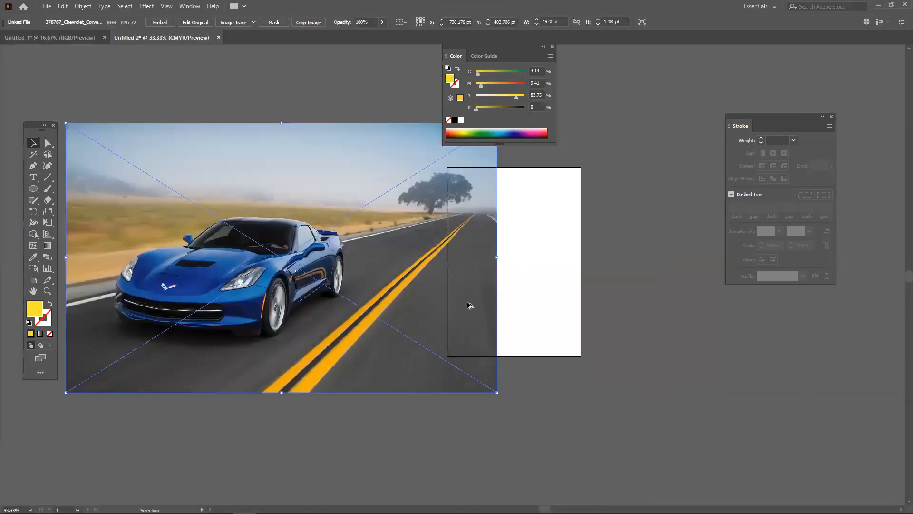
Move the car image to an empty area of the canvas clear of the artboard.
mouse_move(549, 318)
left_mouse_down()
mouse_move(682, 334)
mouse_move(402, 277)
mouse_move(542, 336)
left_mouse_up()
left_click_drag(464, 319, 363, 268)
left_click_drag(286, 279, 308, 321)
Draw a yellow rounded rectangle about 504 by 93 pt and position it over the upper part of the car image.
left_click_drag(32, 188, 83, 203)
left_click_drag(300, 259, 357, 269)
left_click(37, 142)
scroll(337, 190, "up", 2)
left_click_drag(441, 292, 427, 136)
left_click_drag(590, 357, 751, 421)
left_click_drag(557, 354, 430, 394)
key("ctrl+z")
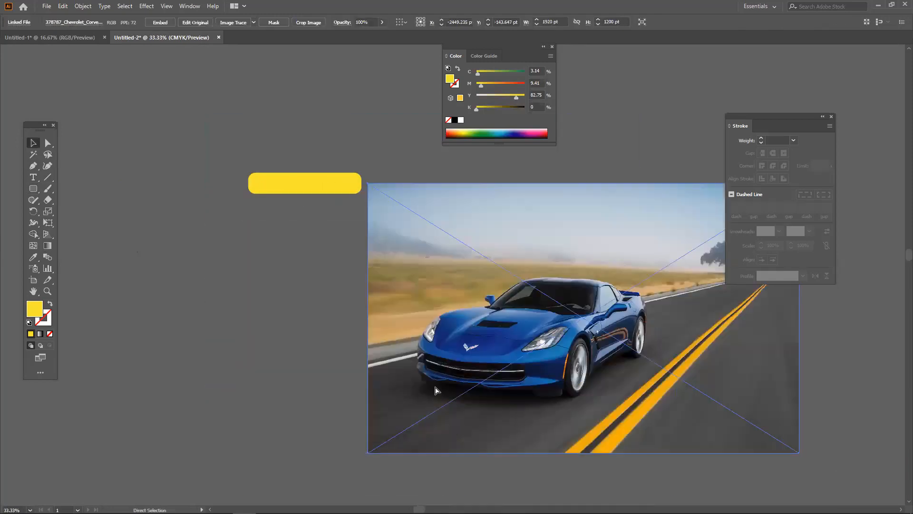
key("ctrl+z")
Duplicate the yellow rounded rectangle slightly lower over the car image, offset sideways from the original, and deselect it.
left_click_drag(299, 188, 333, 207)
left_click(141, 221)
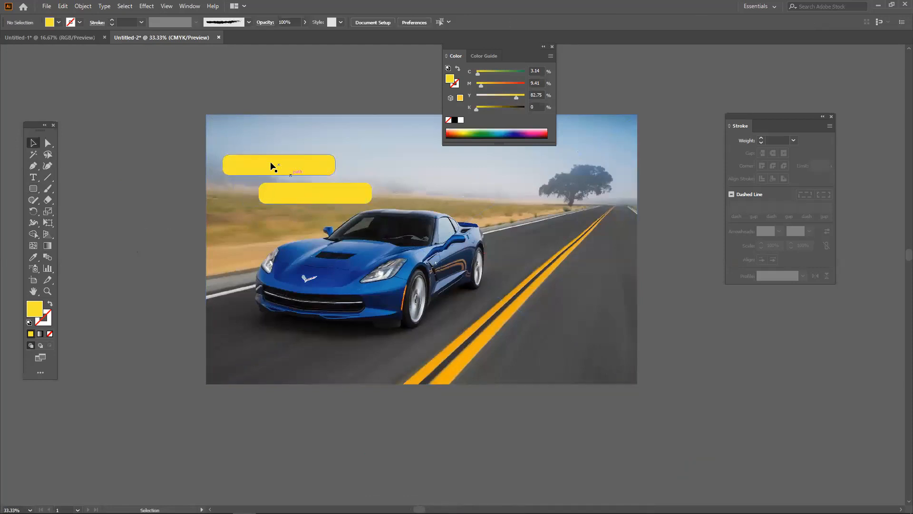
Try to make a clipping mask from the car image and both rounded rectangles together, and undo it.
left_click_drag(159, 142, 351, 214)
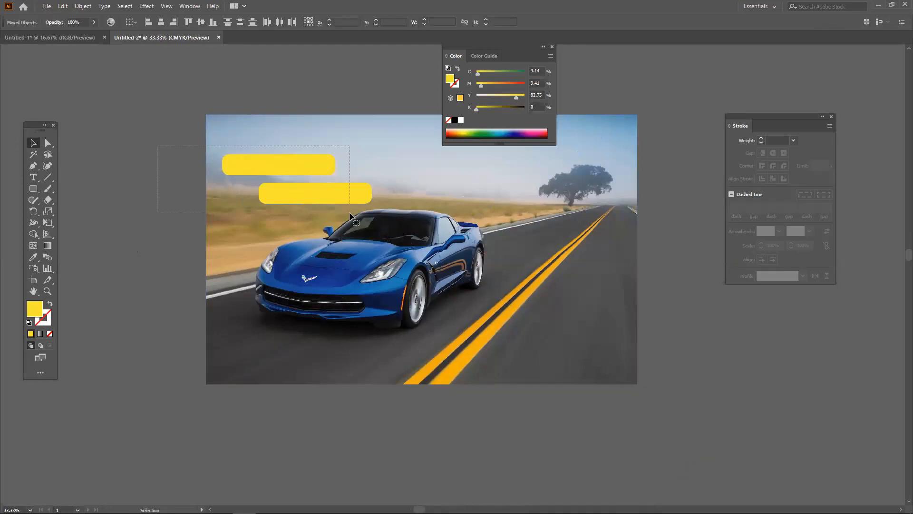
right_click(324, 195)
left_click(366, 276)
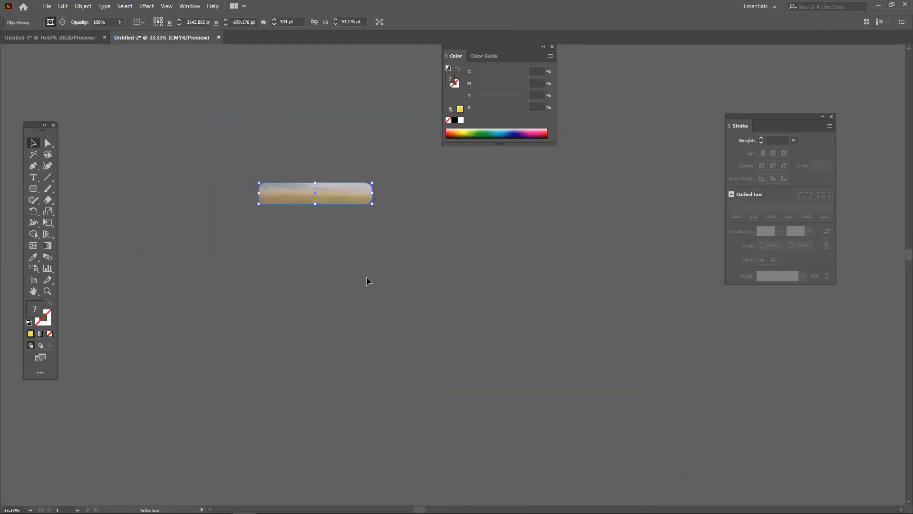
key("Delete")
key("ctrl+z")
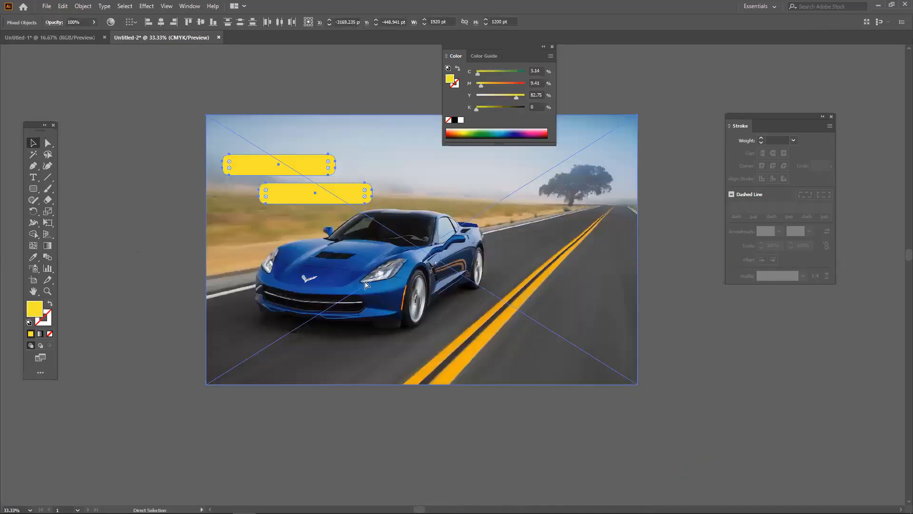
left_click(159, 292)
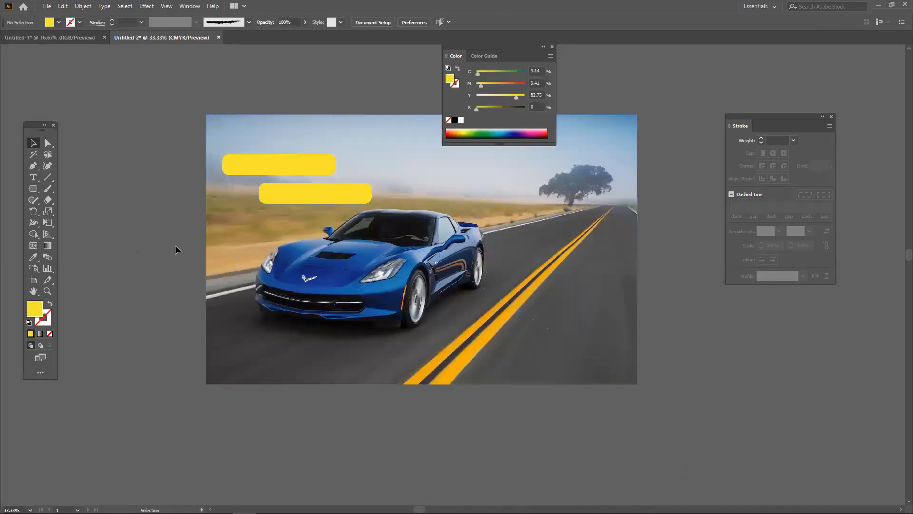
Try to duplicate the car image elsewhere on the canvas, undo the attempts and deselect it.
left_click(309, 262)
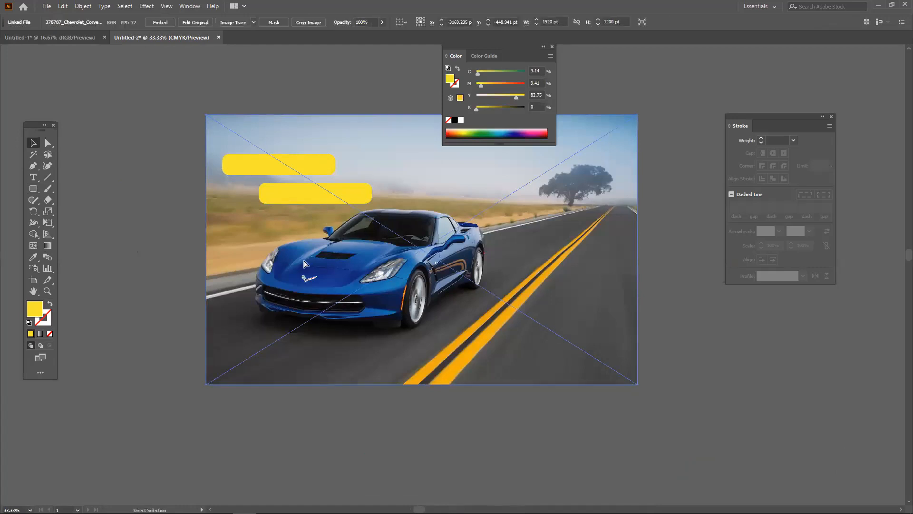
left_click_drag(305, 266, 548, 337)
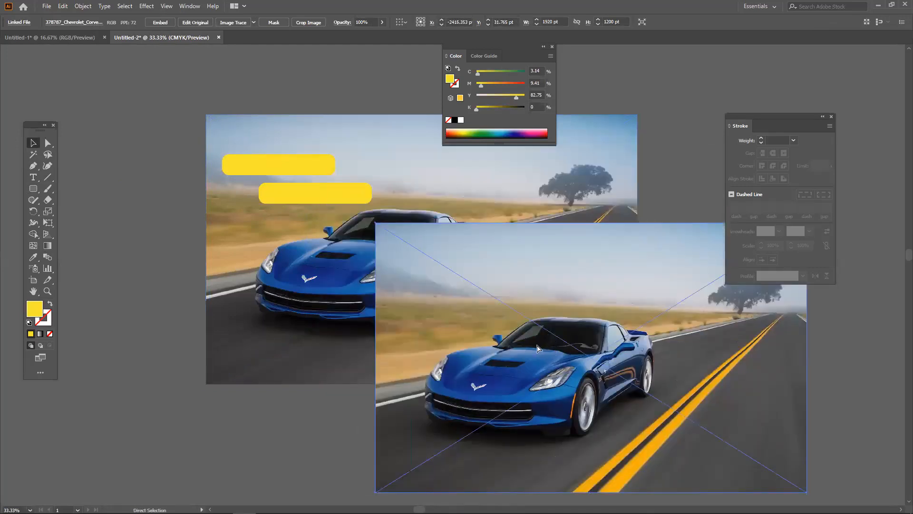
key("ctrl+z")
left_click_drag(467, 238, 438, 370)
key("ctrl+z")
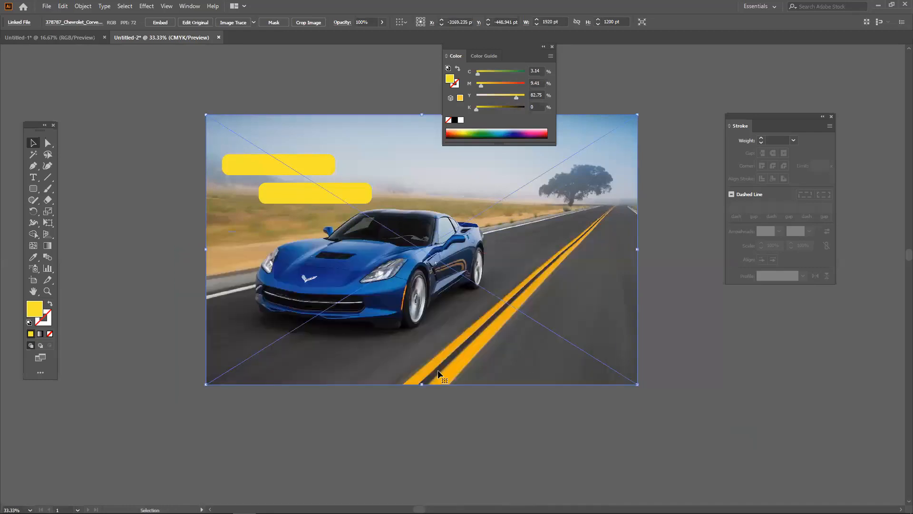
left_click(246, 172)
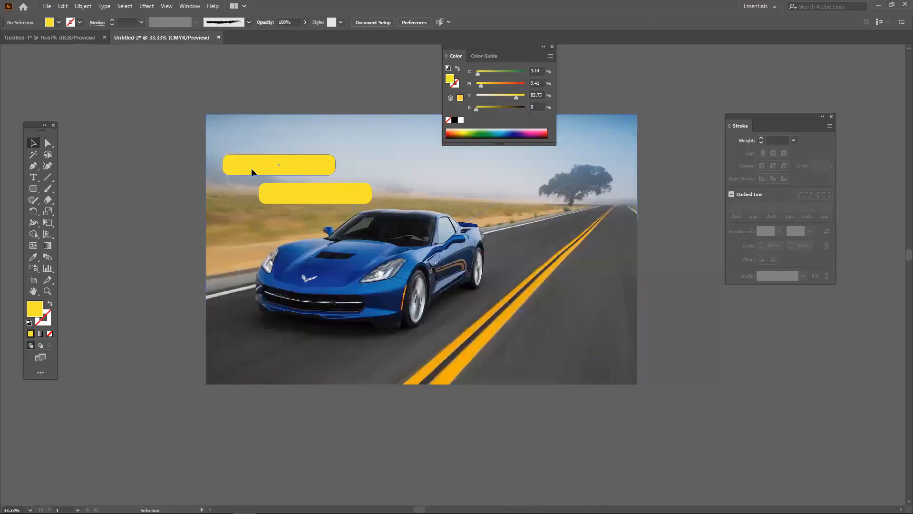
Try to clip the car image with only the upper rounded rectangle and move the clipped piece off the photo.
left_click(245, 218, "shift")
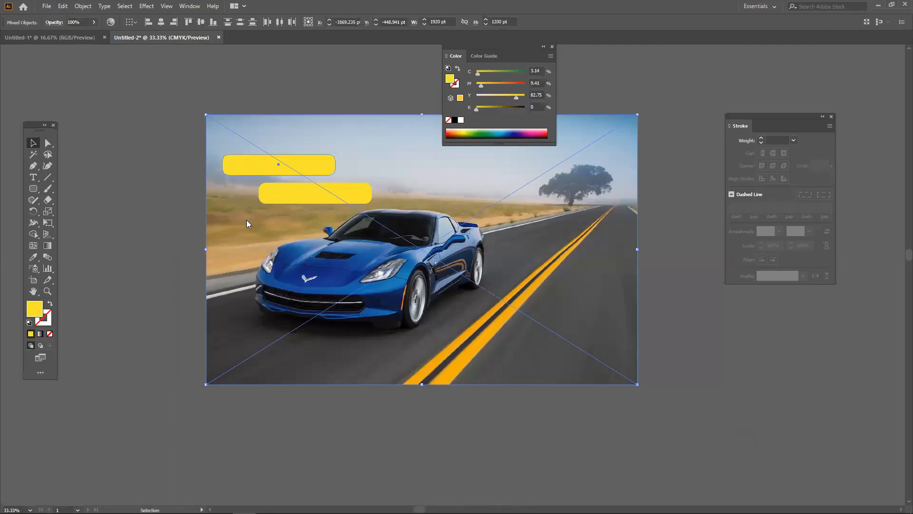
right_click(247, 220)
left_click(281, 305)
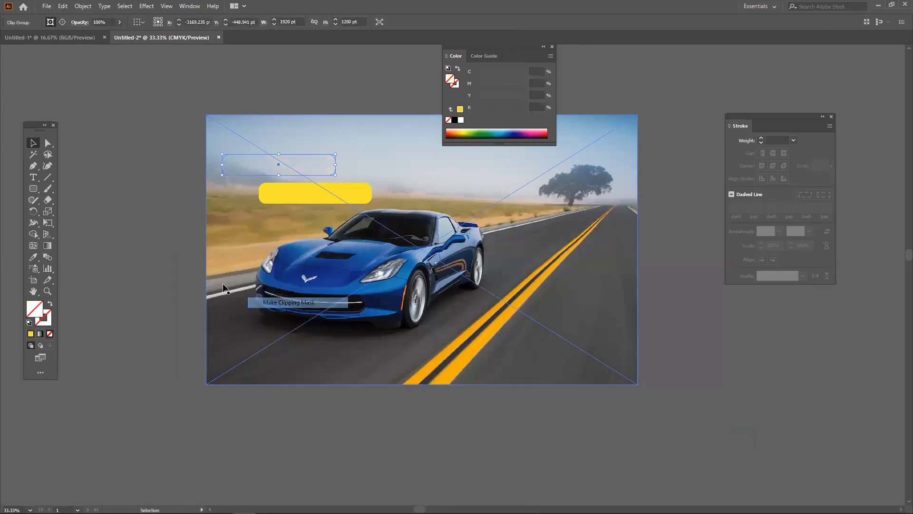
key("ctrl+shift+a")
left_click(259, 167)
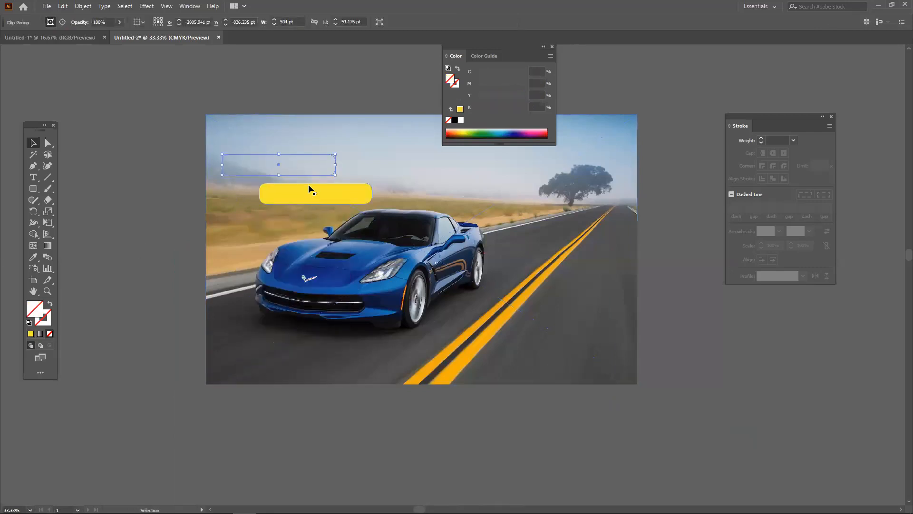
left_click_drag(300, 166, 136, 152)
Try to clip the remaining car image with the second rounded rectangle and move both clipped pieces apart.
left_click_drag(292, 193, 300, 222)
left_click_drag(184, 215, 345, 233)
right_click(346, 235)
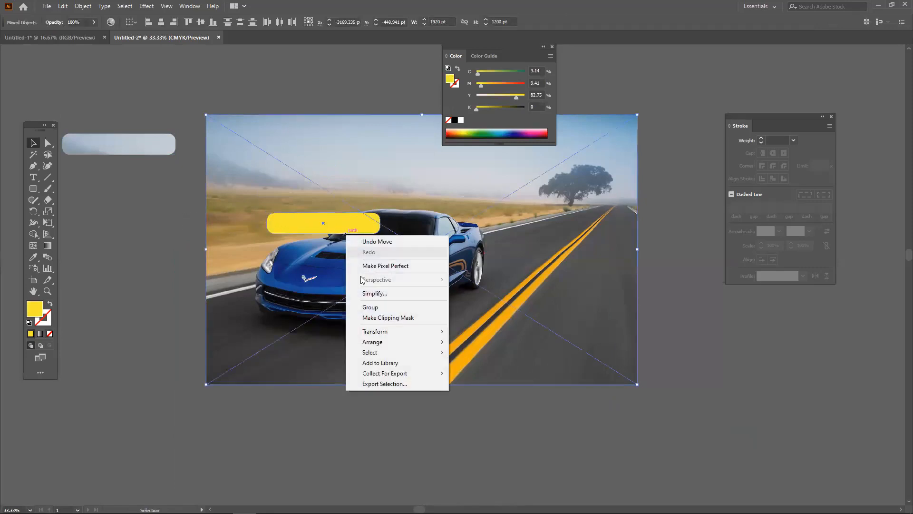
left_click(379, 317)
left_click(280, 305)
left_click_drag(331, 227, 519, 305)
left_click_drag(167, 152, 225, 167)
Undo both separate clipping masks and their moves, back to the two yellow rectangles over the car image.
right_click(218, 167)
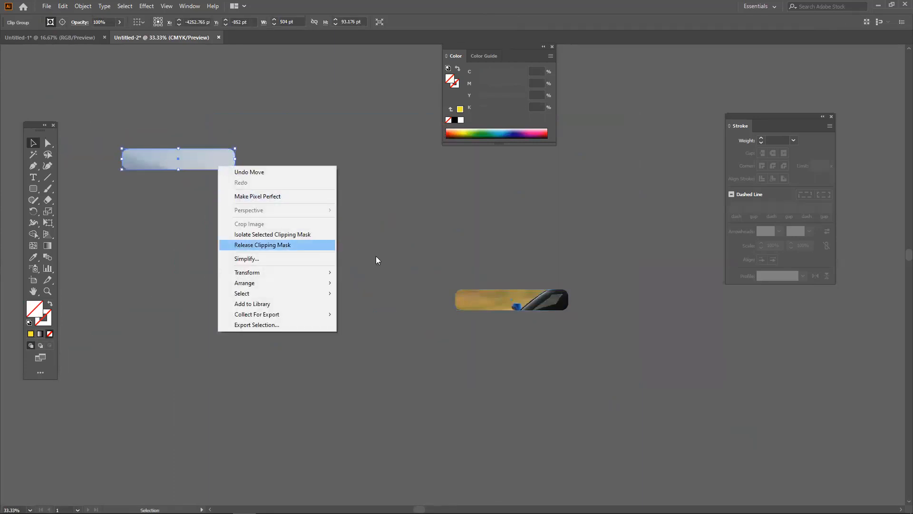
left_click(414, 232)
key("ctrl+z")
key("ctrl+z")
key("ctrl+z")
key("ctrl+z")
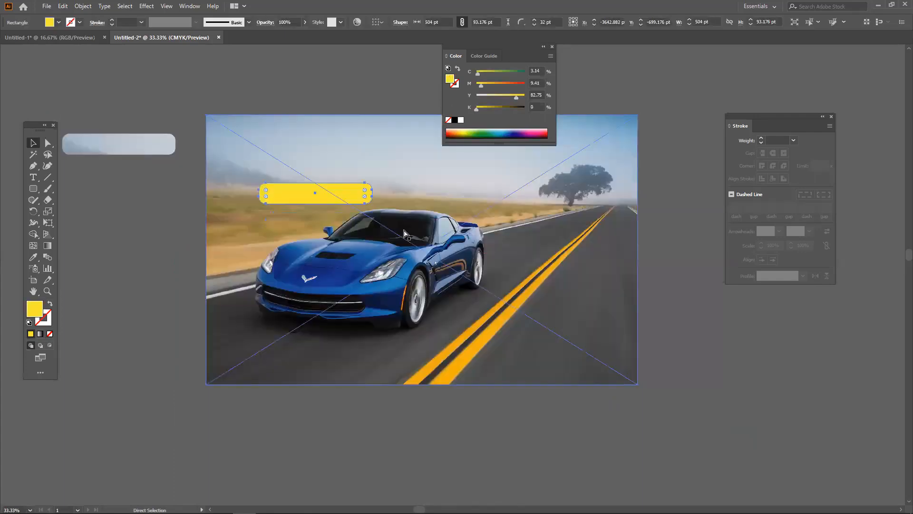
key("ctrl+z")
key("ctrl+z")
key("ctrl+z")
key("ctrl+z")
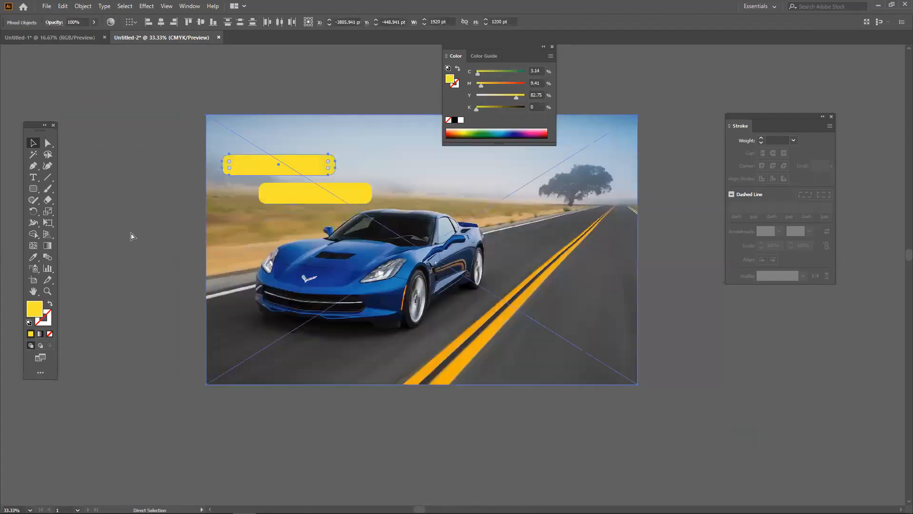
Stack the two yellow rounded rectangles near the car image's upper edge and duplicate the pair sideways into three columns.
left_click(147, 232)
left_click_drag(301, 166, 298, 149)
left_click_drag(295, 188, 270, 171)
left_click(299, 139, "shift")
left_click_drag(309, 141, 421, 146)
key("ctrl+d")
Duplicate the block of six rectangles down the car image to form ten rows, with alternate blocks offset sideways.
left_click(504, 167)
left_click_drag(494, 43, 789, 87)
left_click(541, 202)
left_click(522, 166)
left_click(521, 144, "shift")
left_click(416, 157, "shift")
left_click(408, 139, "shift")
left_click(315, 165, "shift")
left_click(312, 147, "shift")
left_click_drag(423, 144, 414, 342)
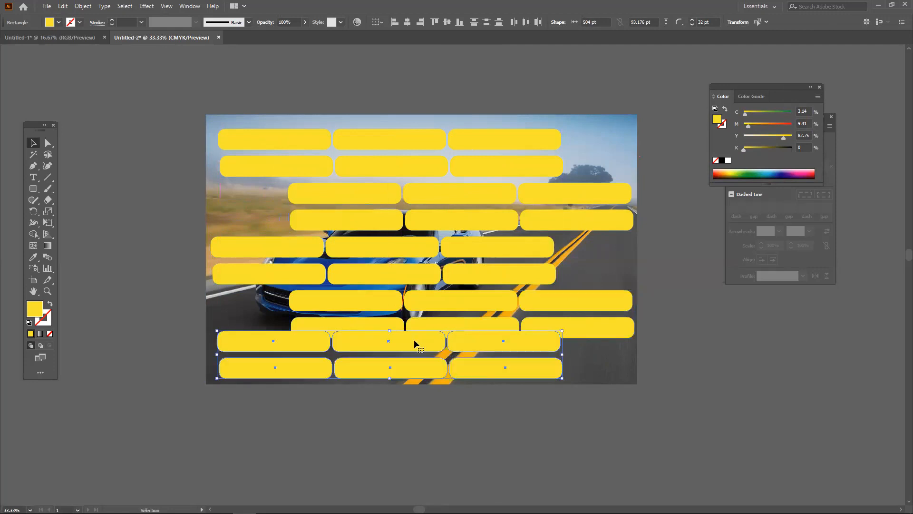
left_click(680, 335)
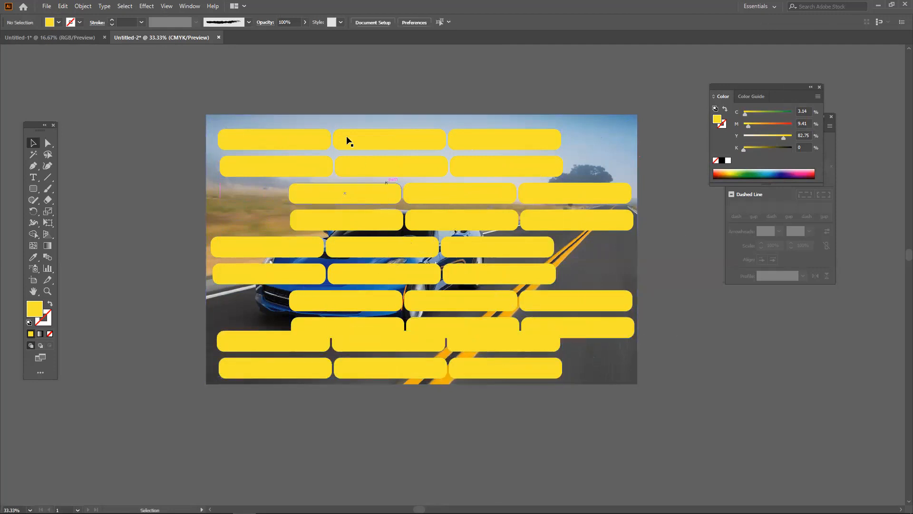
Move the car image out from under the yellow rectangles to an empty area below them, and deselect it.
mouse_move(574, 232)
left_mouse_down()
mouse_move(715, 309)
mouse_move(703, 398)
left_mouse_up()
left_click_drag(660, 356, 644, 449)
key("space")
left_click_drag(635, 384, 623, 252)
left_click_drag(614, 305, 601, 381)
key("space")
left_click_drag(599, 288, 598, 394)
left_click(632, 334)
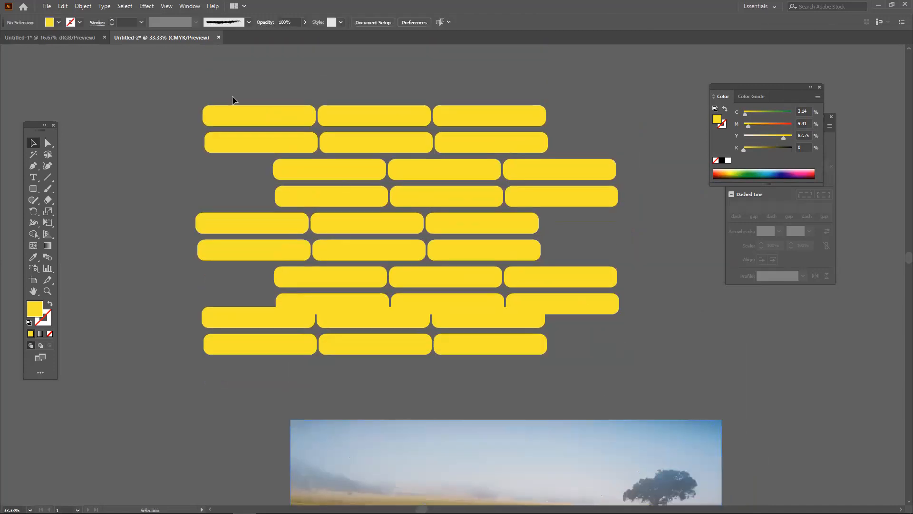
Try to make a compound path from the yellow rectangles and clear the selection.
left_click_drag(210, 103, 590, 358)
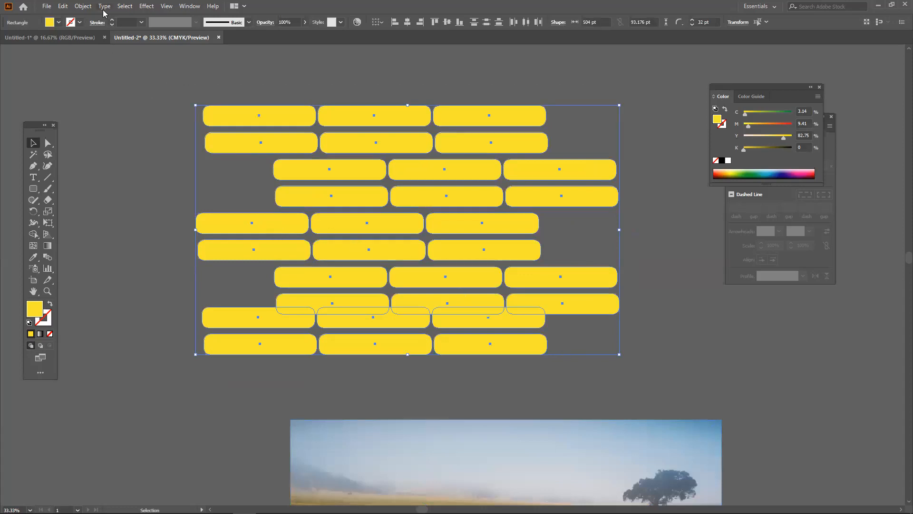
left_click(84, 7)
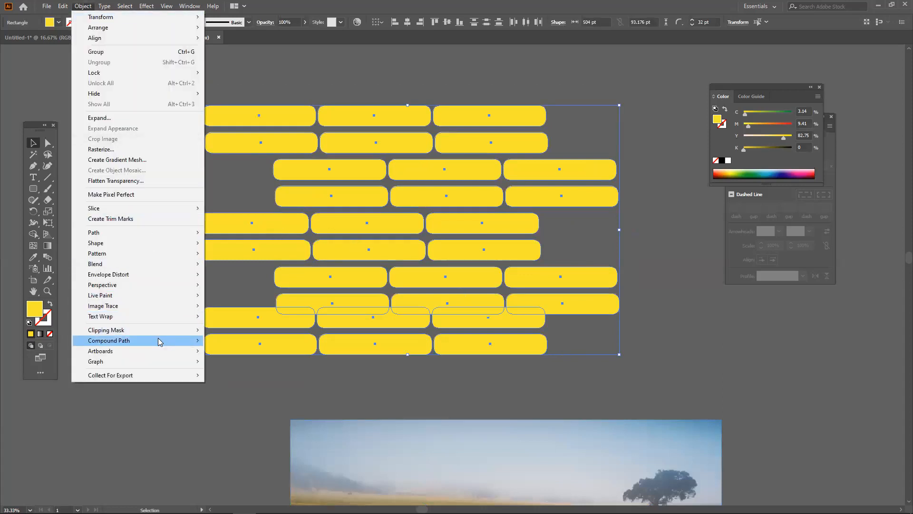
mouse_move(159, 341)
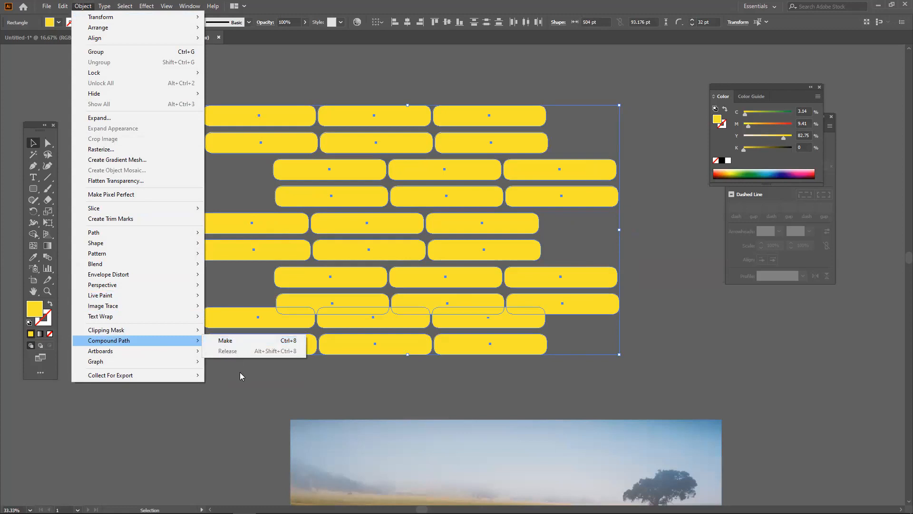
left_click(231, 345)
left_click(150, 218)
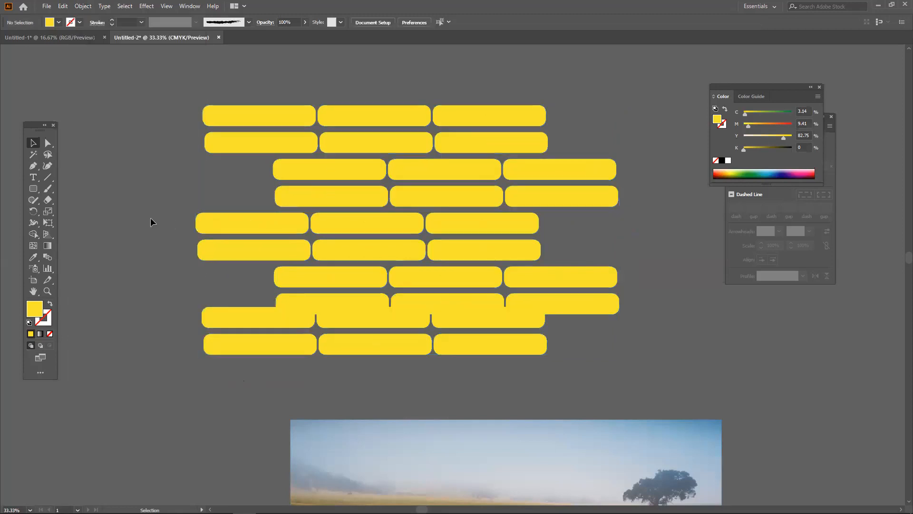
Combine all the yellow rounded rectangles into one compound path and move it slightly upwards as a single object.
left_click_drag(174, 92, 607, 363)
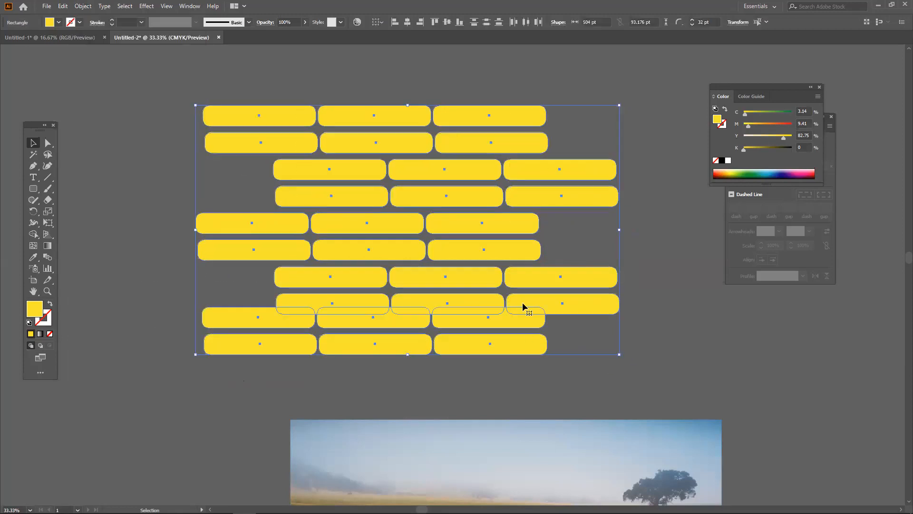
left_click(75, 8)
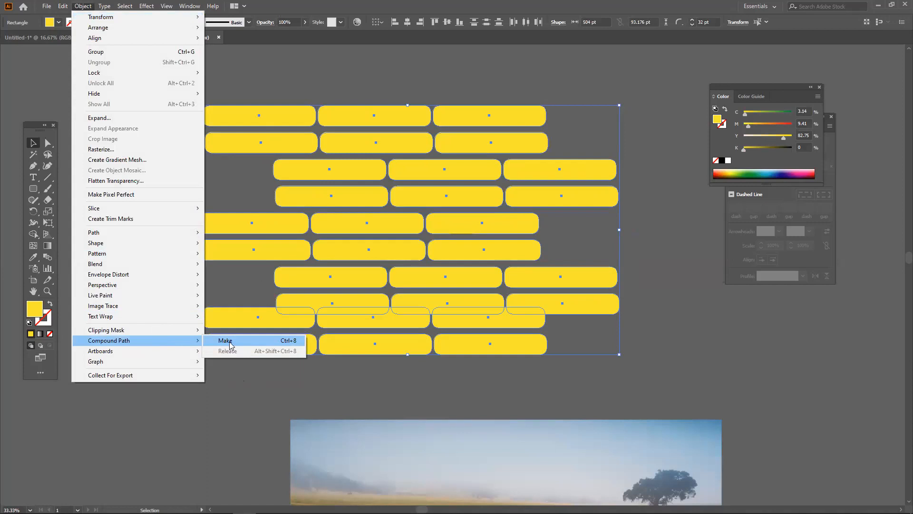
left_click(230, 344)
left_click(233, 367)
left_click_drag(285, 324, 291, 269)
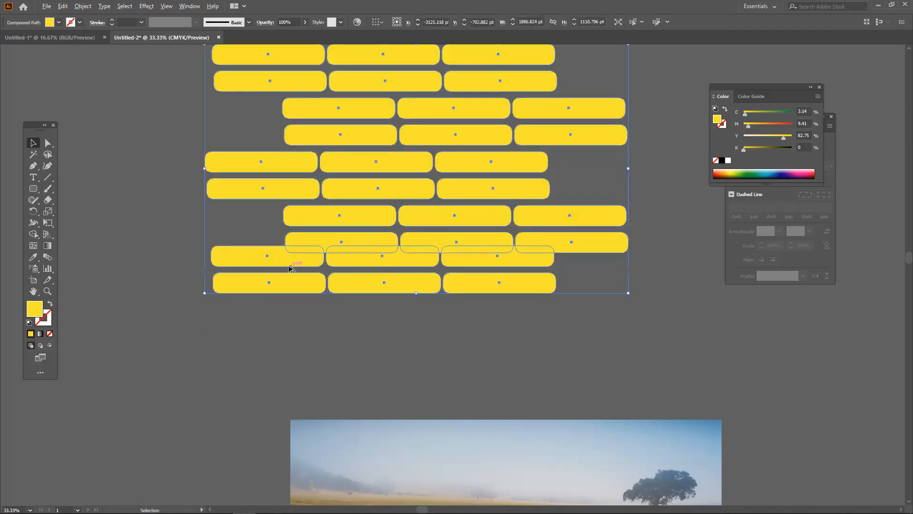
Move the car image up behind the compound path of rectangles and deselect it.
scroll(289, 269, "down", 2)
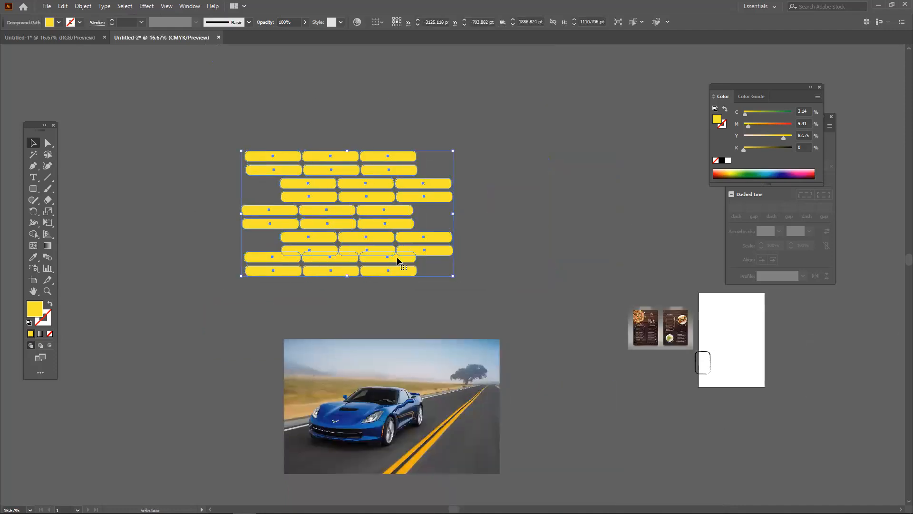
left_click_drag(369, 375, 319, 189)
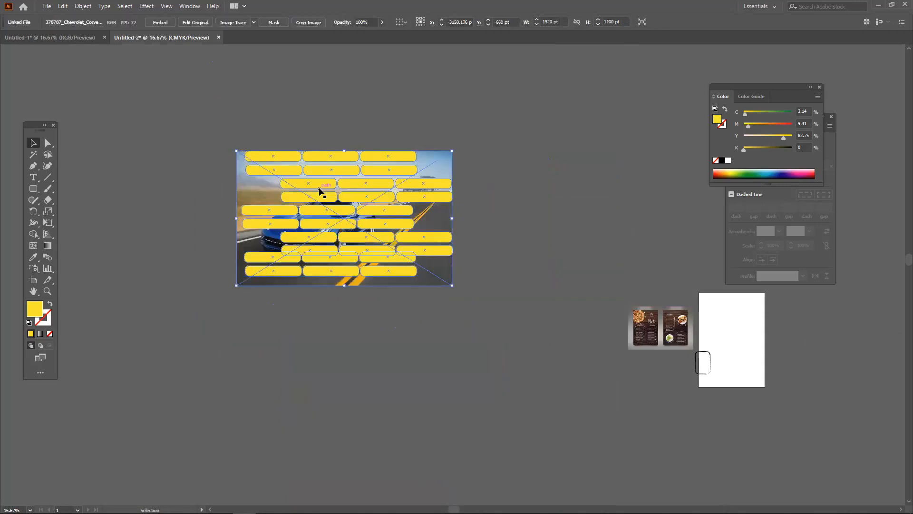
left_click(514, 262)
Shift the compound path slightly sideways and nudge it down until it sits centred over the car image.
left_click(352, 187)
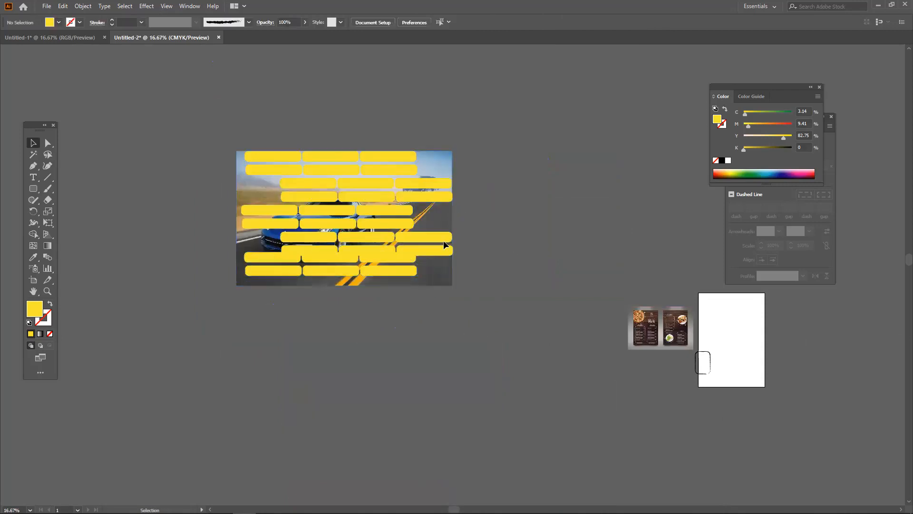
left_click_drag(426, 243, 423, 244)
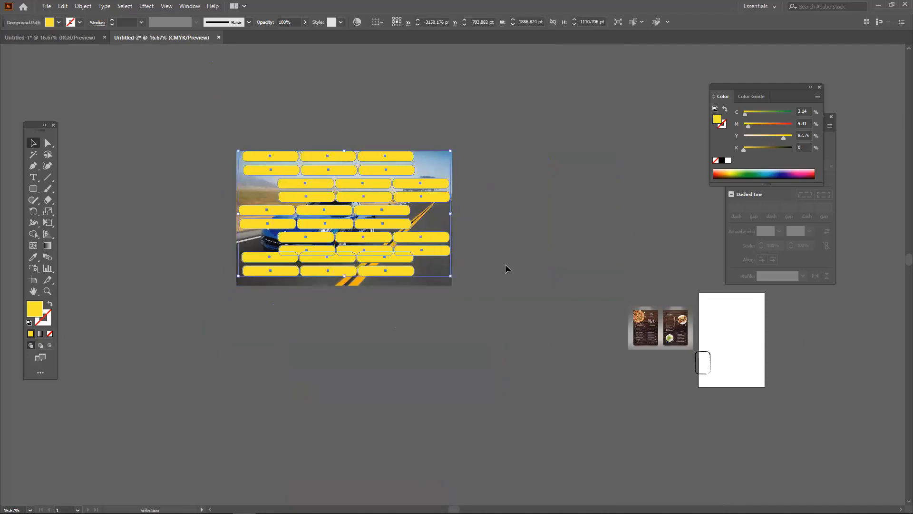
key("Down")
key("Down")
key("Down")
key("Down")
key("Down")
key("Down")
key("Down")
key("Down")
key("Down")
key("Down")
key("Down")
key("Down")
key("Down")
key("Down")
key("Down")
key("Down")
key("Down")
key("Down")
key("Down")
key("Down")
key("Down")
key("Down")
key("Down")
key("Down")
key("Down")
key("Down")
key("Down")
key("Down")
Make a clipping mask from the car image and the compound path of rectangles, and inspect the result up close.
left_click_drag(499, 264, 406, 217)
right_click(406, 216)
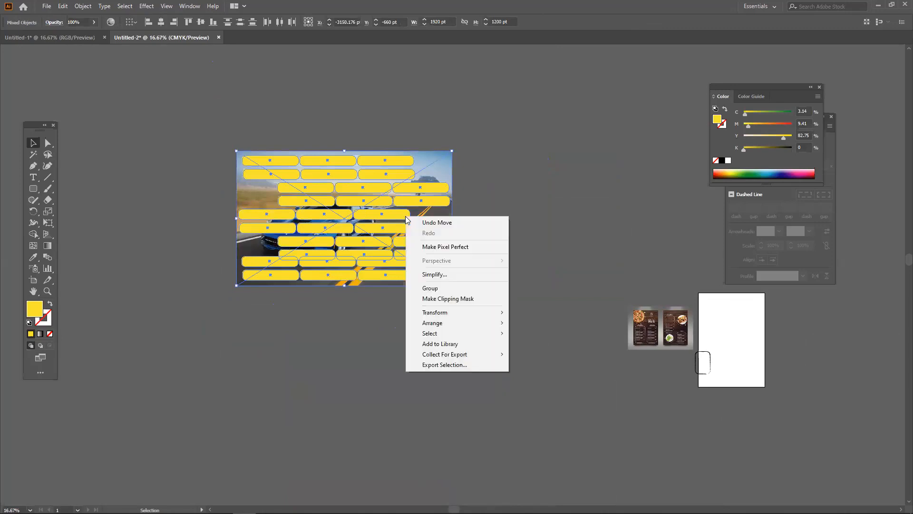
left_click(449, 300)
left_click(549, 315)
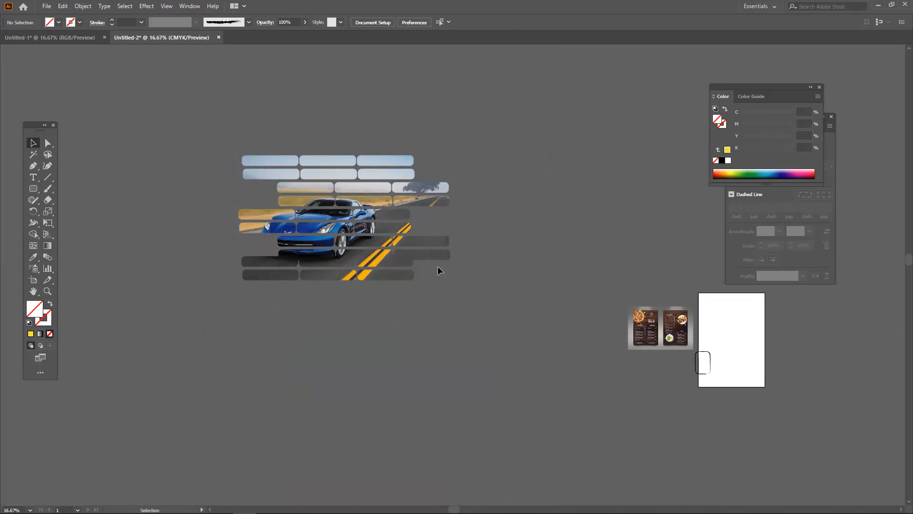
scroll(430, 260, "up", 2)
left_click_drag(379, 202, 558, 282)
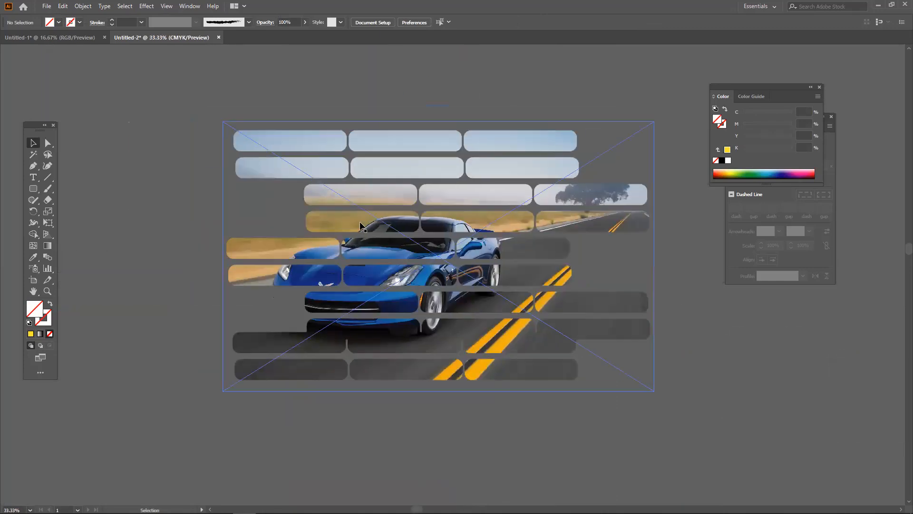
scroll(437, 259, "down", 1)
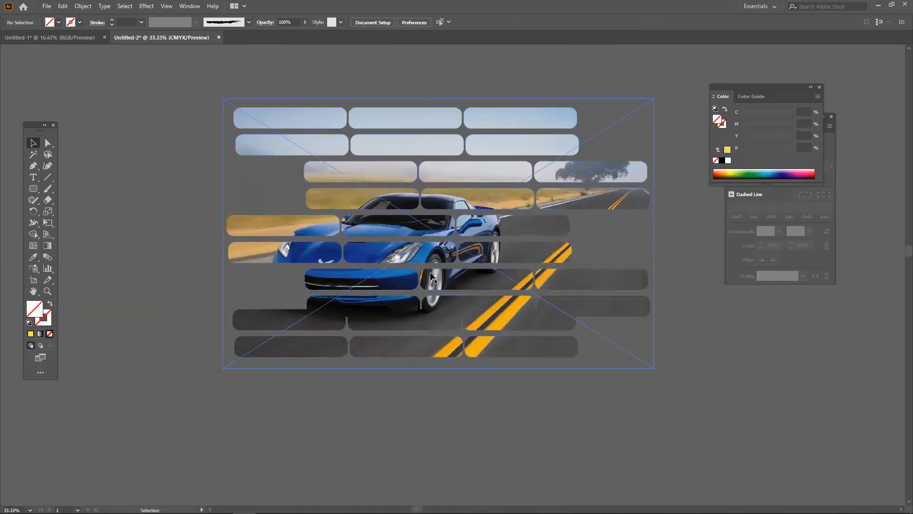
scroll(480, 347, "down", 1)
Switch to Firefox and search Google Images for "brush png".
mouse_move(314, 511)
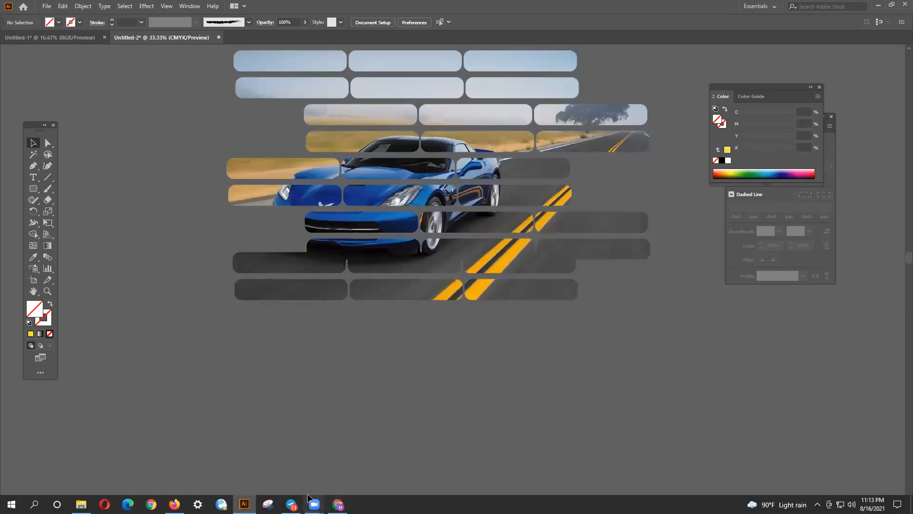
left_click(174, 504)
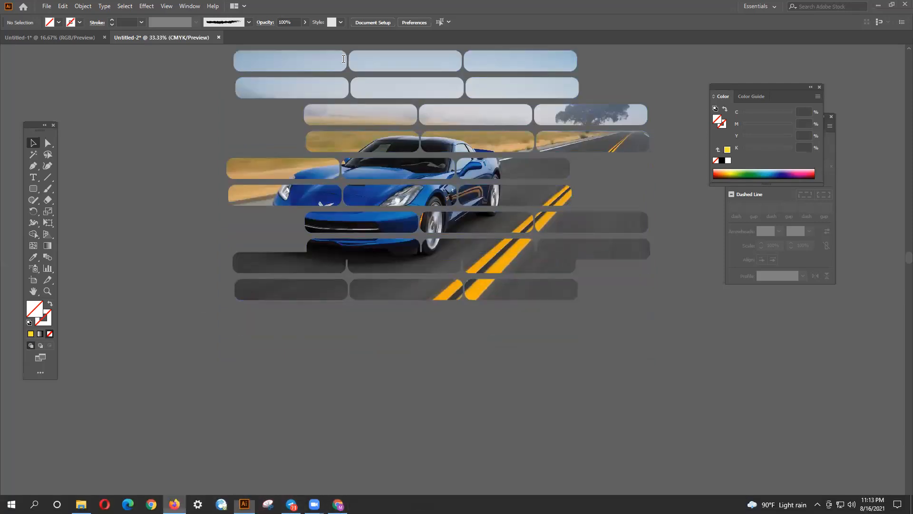
left_click_drag(182, 59, 39, 56)
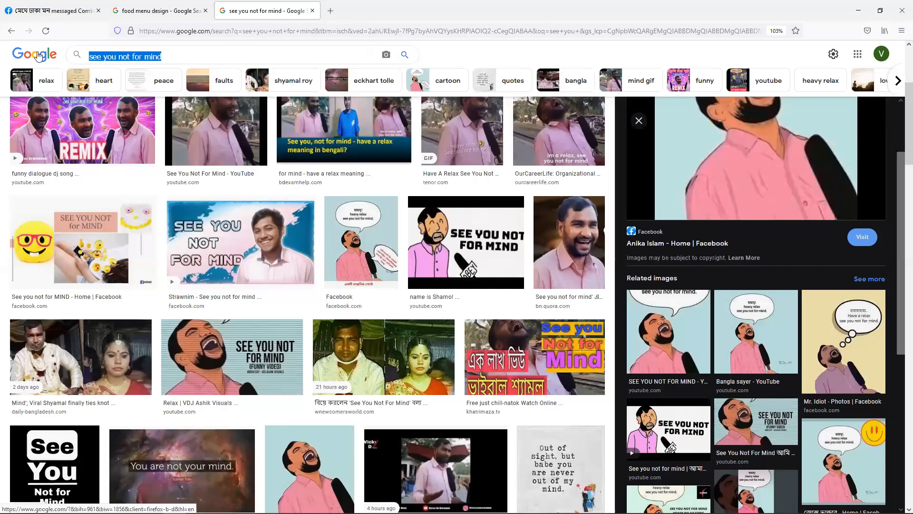
type("brush")
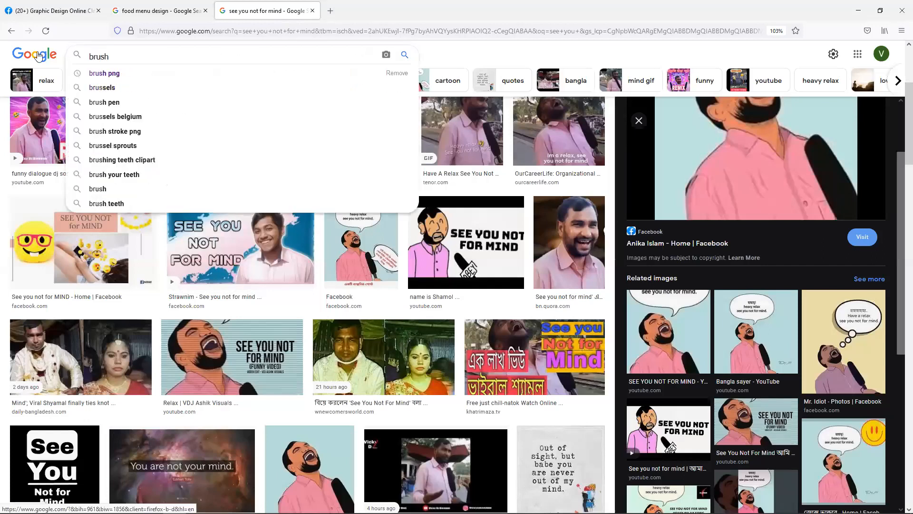
key("Down")
key("Return")
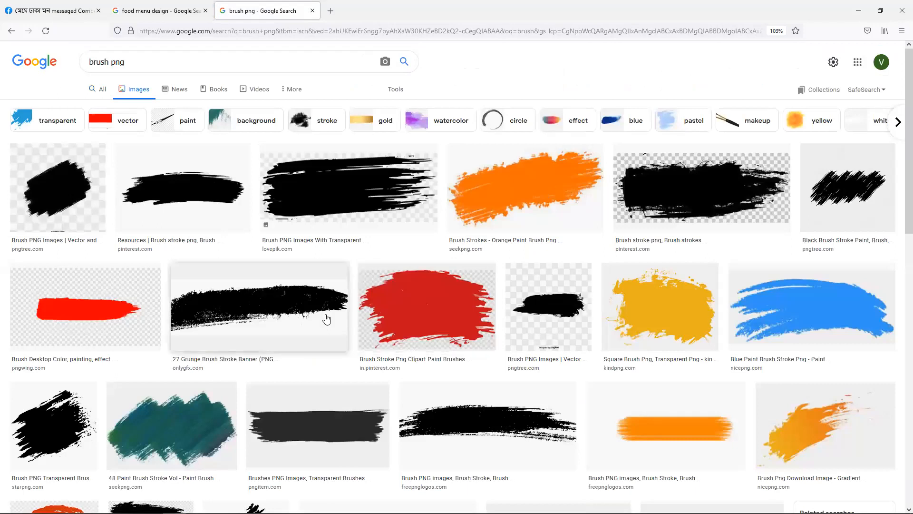
Browse the brush images and open the preview of the black "55 Dry Brush Stroke" PNG from DLPNG.com.
scroll(327, 319, "down", 5)
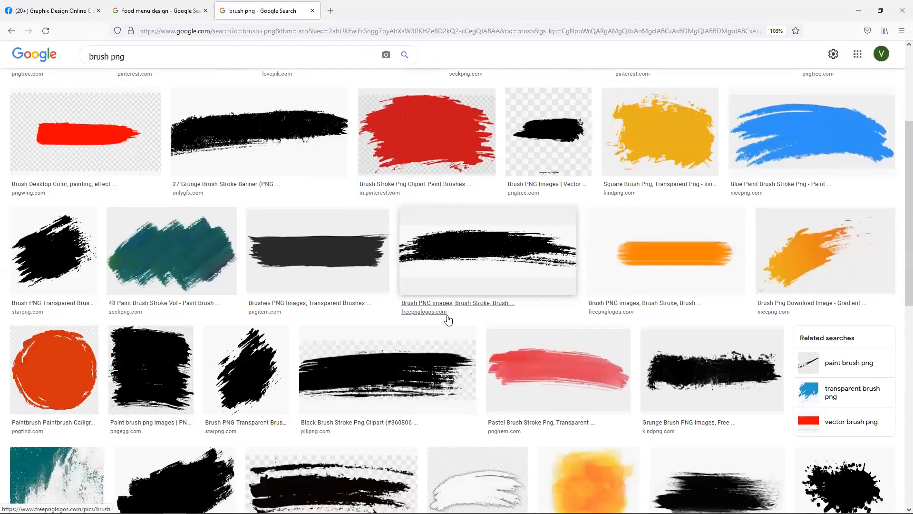
scroll(448, 320, "down", 2)
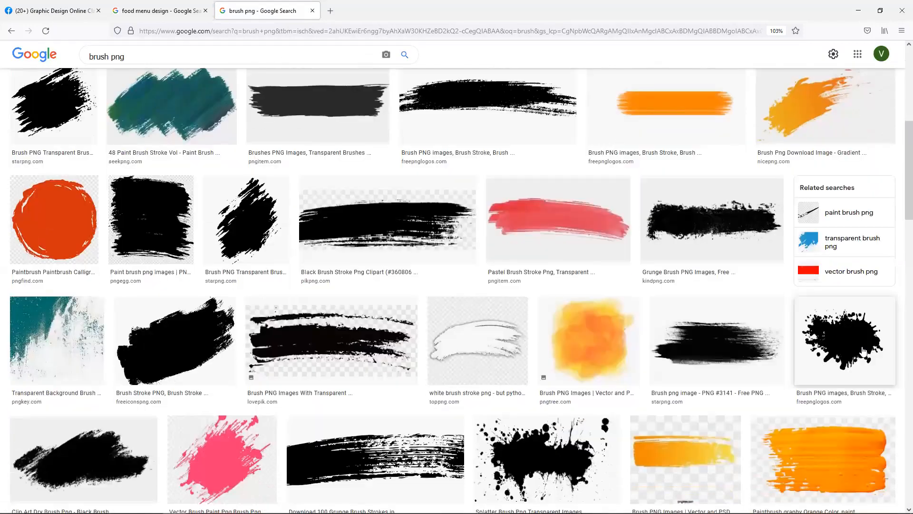
left_click(200, 336)
scroll(539, 323, "down", 5)
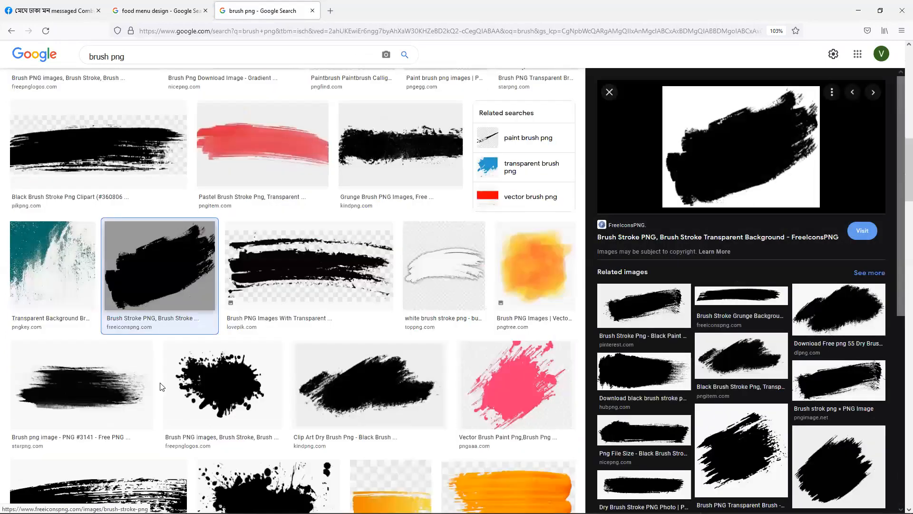
left_click(837, 311)
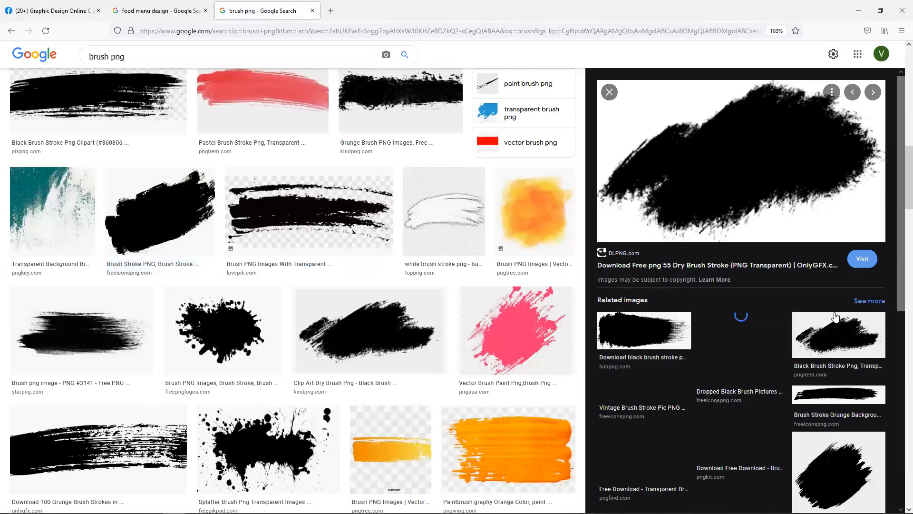
Save the previewed black dry brush stroke image to the computer.
right_click(742, 164)
left_click(770, 289)
left_click(833, 496)
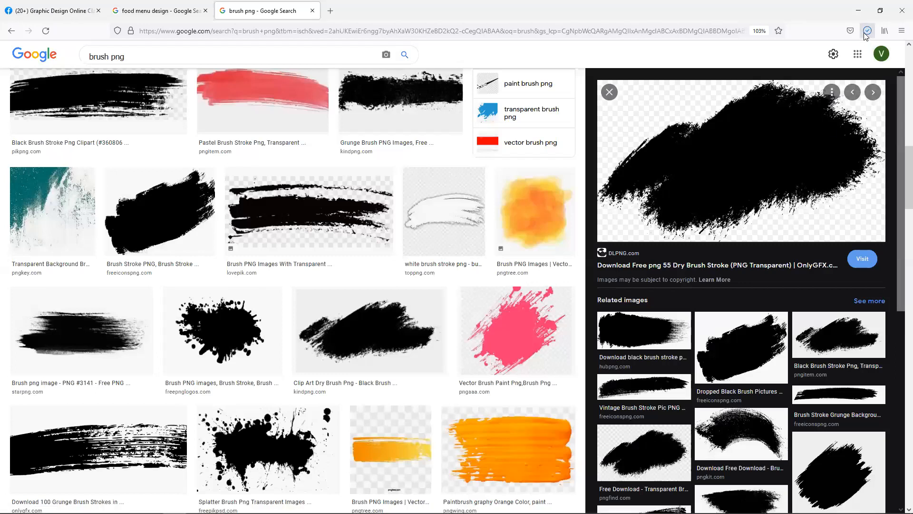
Undo the stray stroke dragged onto the canvas and find the saved dry brush stroke PNG in the Desktop folder.
left_click_drag(814, 60, 507, 398)
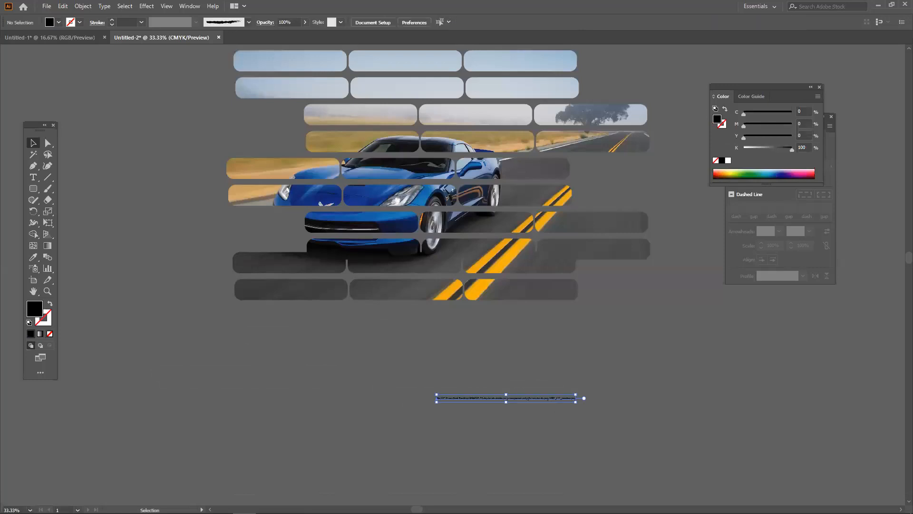
key("ctrl+z")
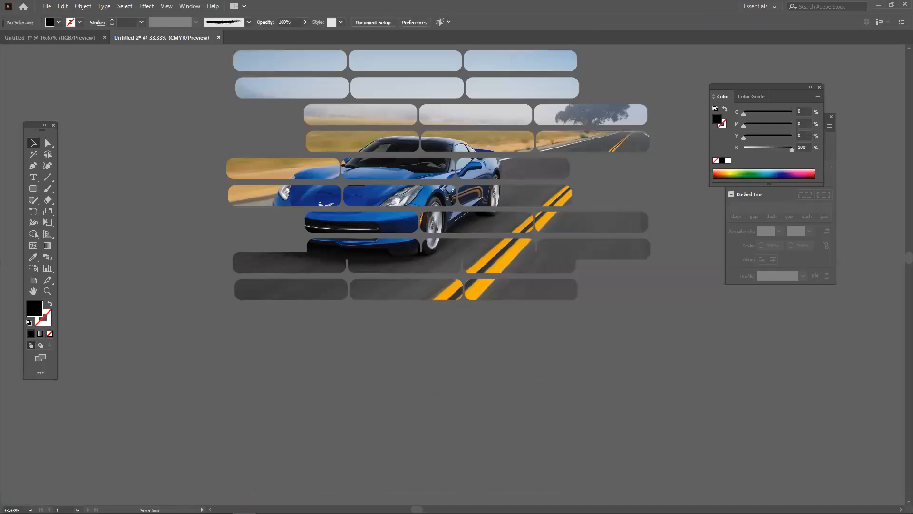
left_click(174, 504)
left_click(866, 32)
left_click(862, 55)
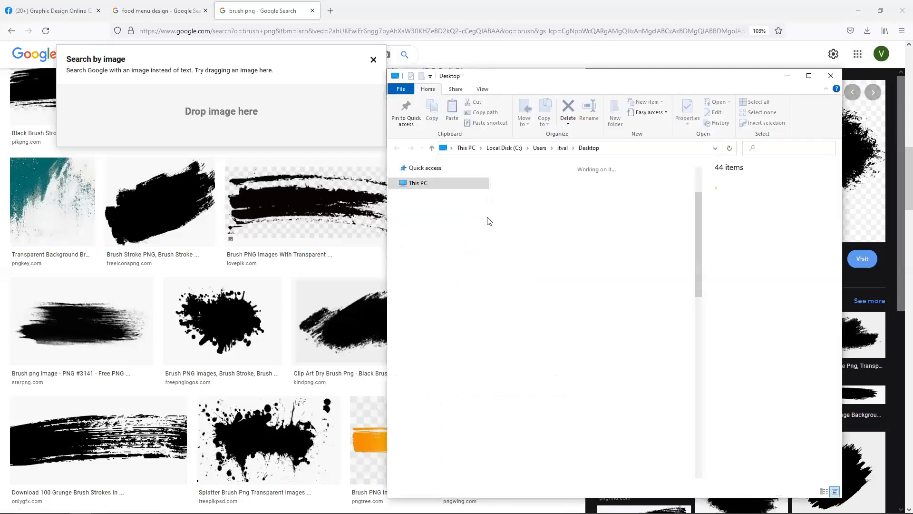
scroll(595, 407, "down", 10)
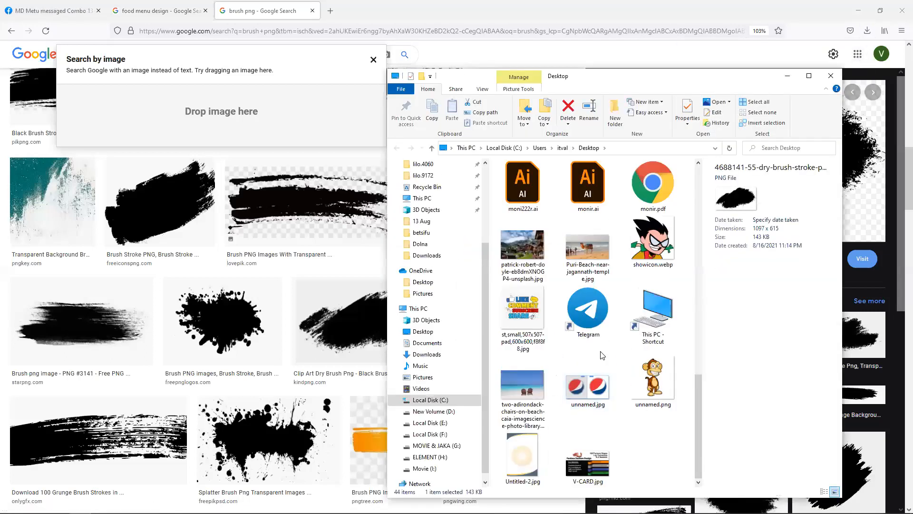
scroll(602, 355, "up", 8)
scroll(605, 348, "down", 3)
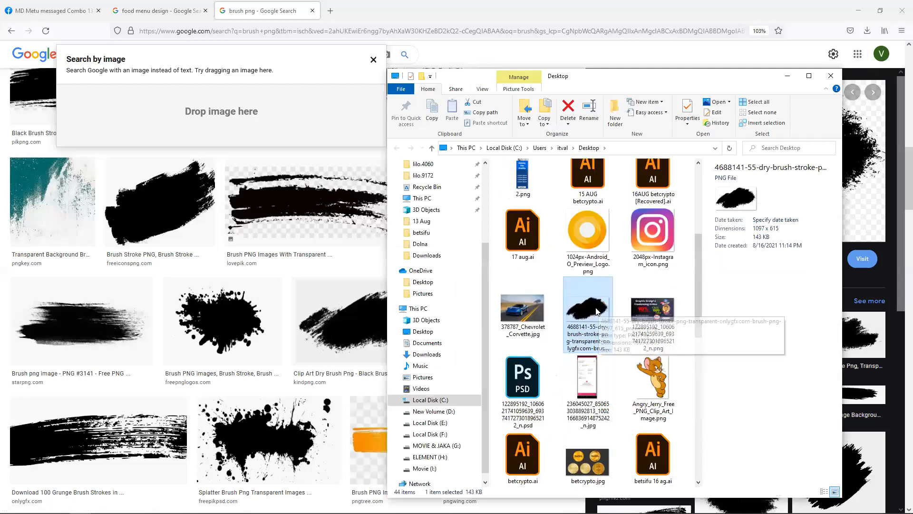
Place the dry brush stroke PNG from the Desktop folder in the Untitled-2 document and move it to an empty area below the masked car.
left_click_drag(590, 309, 444, 436)
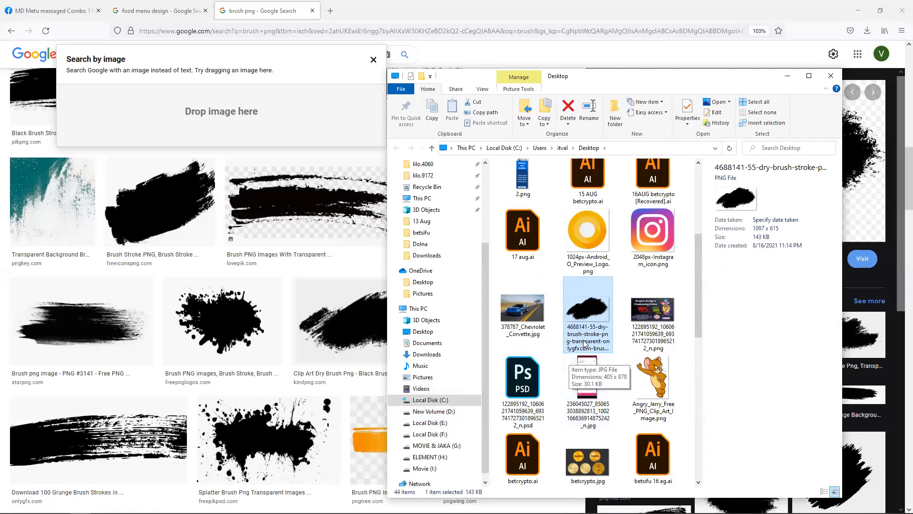
mouse_move(587, 311)
left_mouse_down()
mouse_move(275, 502)
mouse_move(240, 499)
mouse_move(245, 378)
left_mouse_up()
scroll(250, 378, "down", 5)
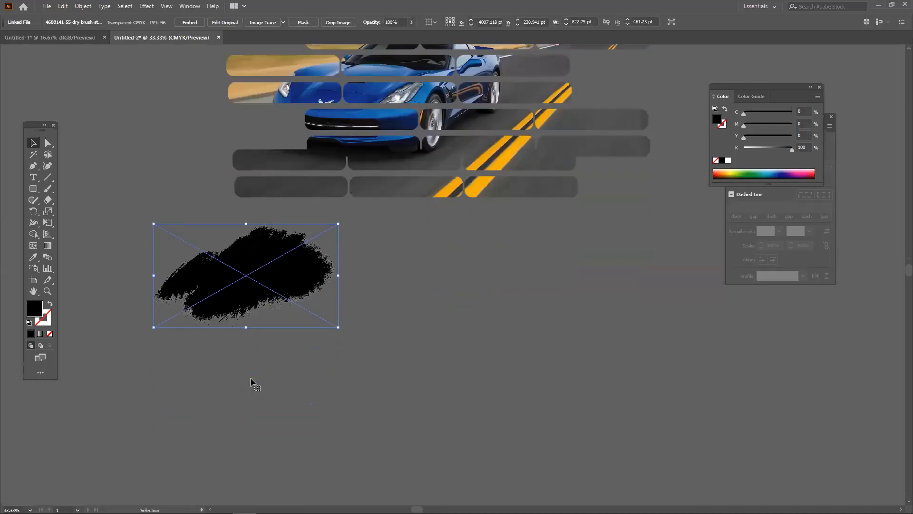
left_click_drag(295, 175, 379, 303)
scroll(379, 303, "down", 2)
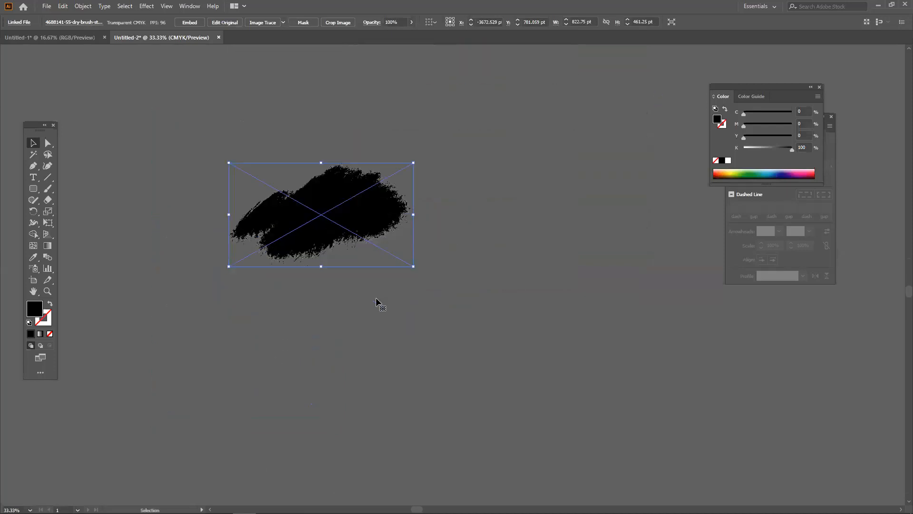
left_click(522, 243)
left_click_drag(362, 224, 381, 242)
left_click(477, 299)
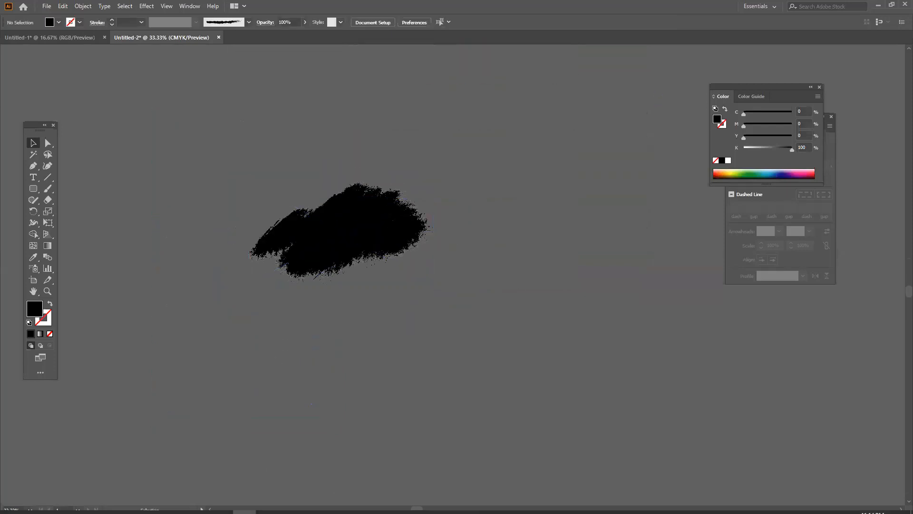
Place the Chevrolet Corvette photo from the desktop in the Illustrator document beside the brush stroke and restore the full-size window.
mouse_move(175, 504)
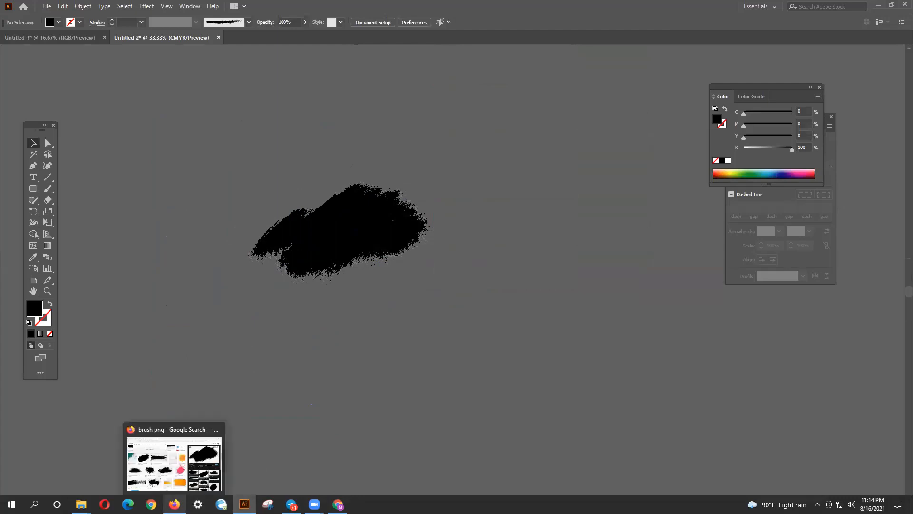
left_click_drag(354, 214, 465, 303)
double_click(299, 5)
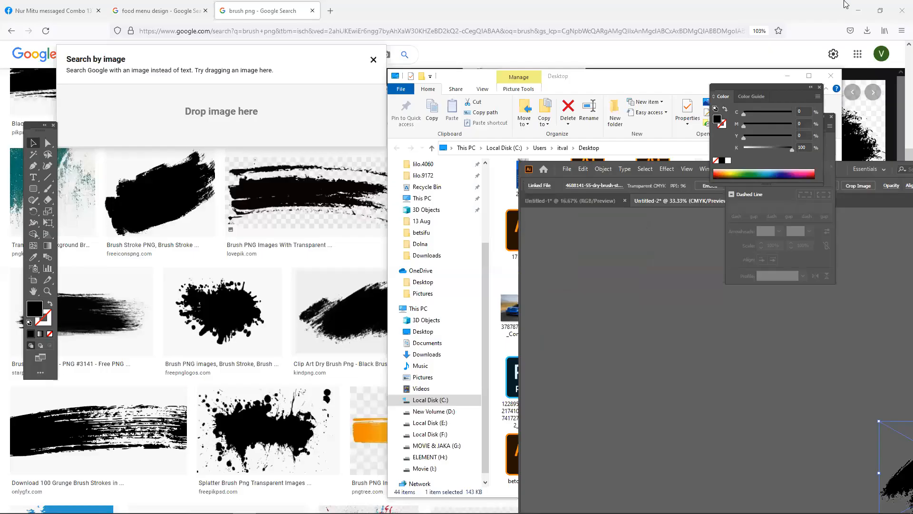
left_click(859, 7)
left_click_drag(54, 414, 594, 424)
left_click(878, 169)
left_click(616, 232)
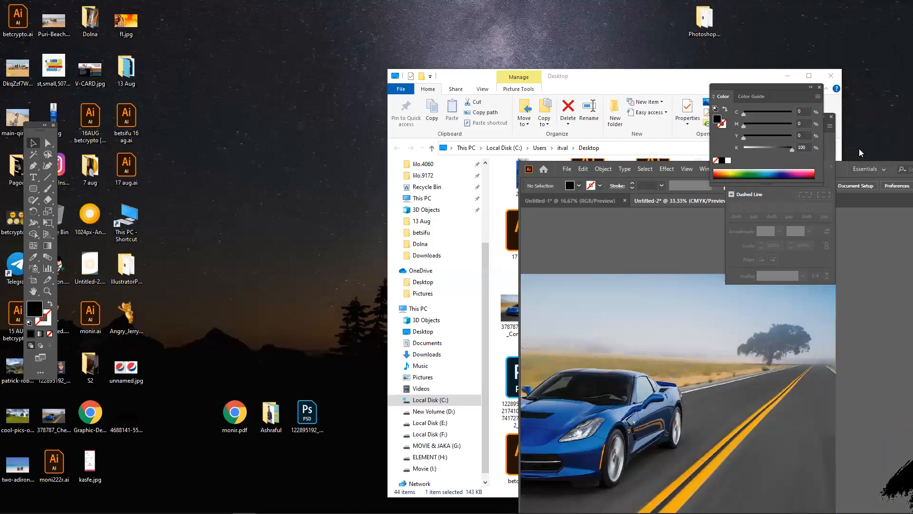
double_click(847, 167)
Bring the brush stroke image to the front of the car photo.
mouse_move(522, 342)
left_mouse_down()
mouse_move(356, 301)
mouse_move(233, 289)
mouse_move(588, 340)
mouse_move(549, 295)
left_mouse_up()
right_click(164, 295)
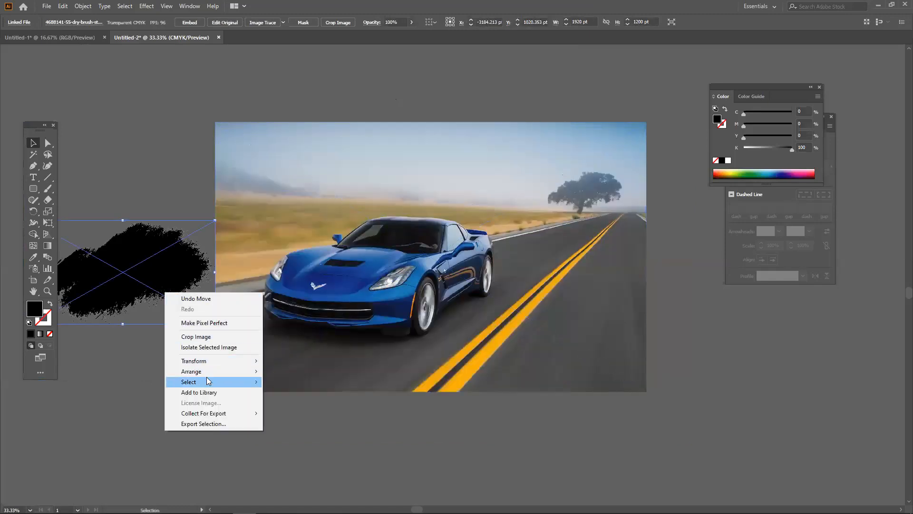
mouse_move(213, 373)
left_click(265, 375)
left_click(205, 351)
Move the brush stroke image over the car and enlarge it to about 1533 by 860 pt.
left_click_drag(163, 273, 472, 305)
mouse_move(456, 324)
left_mouse_down()
mouse_move(461, 318)
mouse_move(536, 368)
left_mouse_up()
left_click_drag(410, 298, 506, 299)
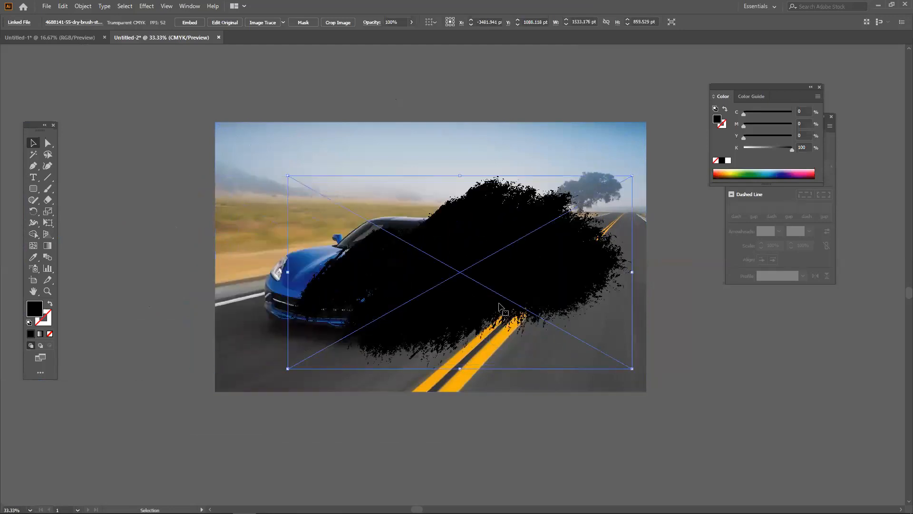
Try to make a clipping mask from the car photo and the untraced brush stroke image.
left_click(694, 338)
left_click_drag(694, 338, 422, 201)
right_click(423, 202)
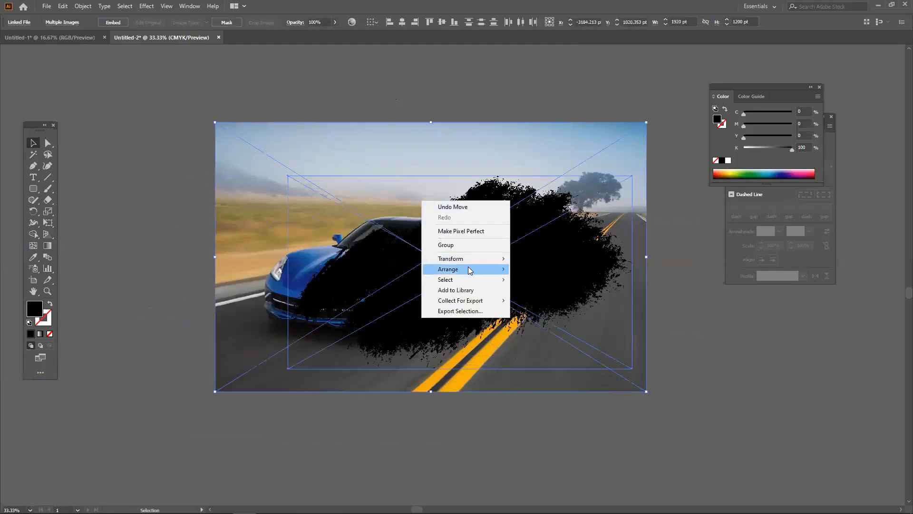
left_click(187, 244)
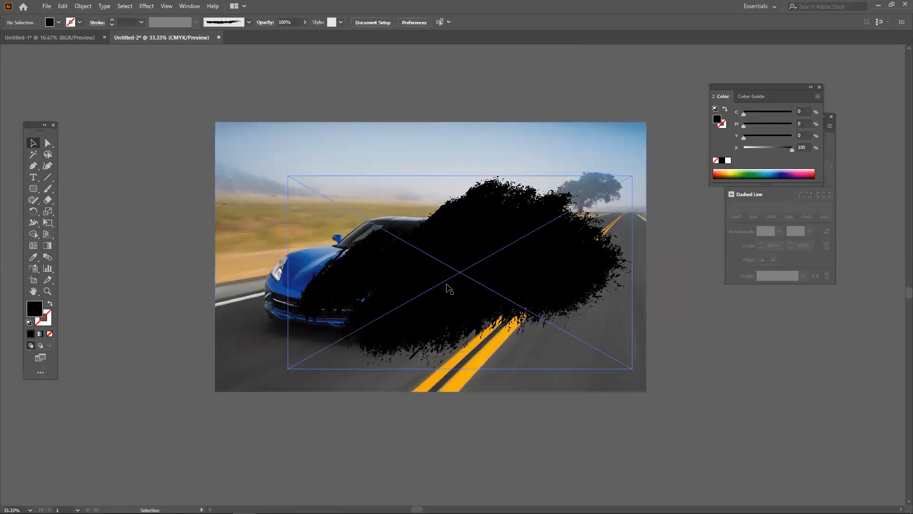
Move the brush stroke image off the car onto the empty canvas below the photo.
left_click_drag(449, 289, 288, 351)
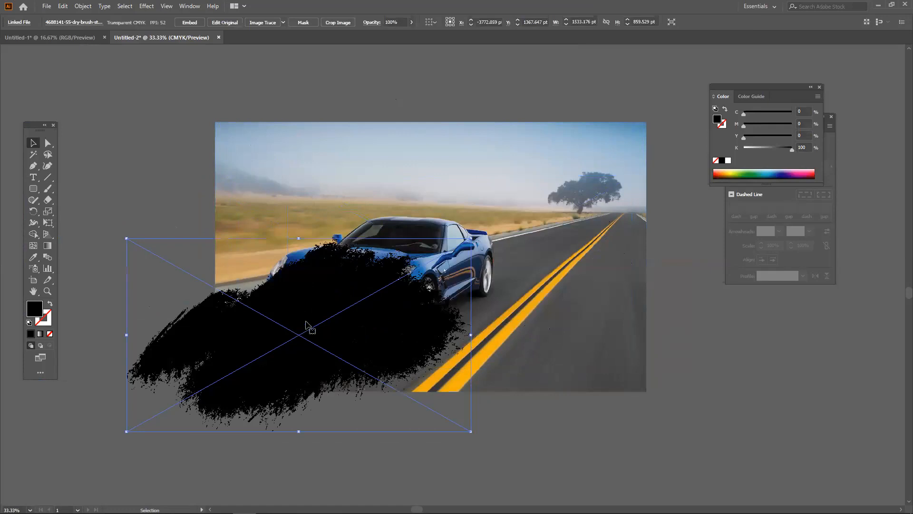
mouse_move(305, 314)
left_mouse_down()
mouse_move(235, 302)
mouse_move(264, 312)
mouse_move(381, 240)
mouse_move(114, 338)
mouse_move(458, 271)
mouse_move(122, 372)
mouse_move(138, 351)
mouse_move(162, 353)
mouse_move(333, 296)
left_mouse_up()
scroll(260, 309, "up", 1)
scroll(362, 266, "down", 5)
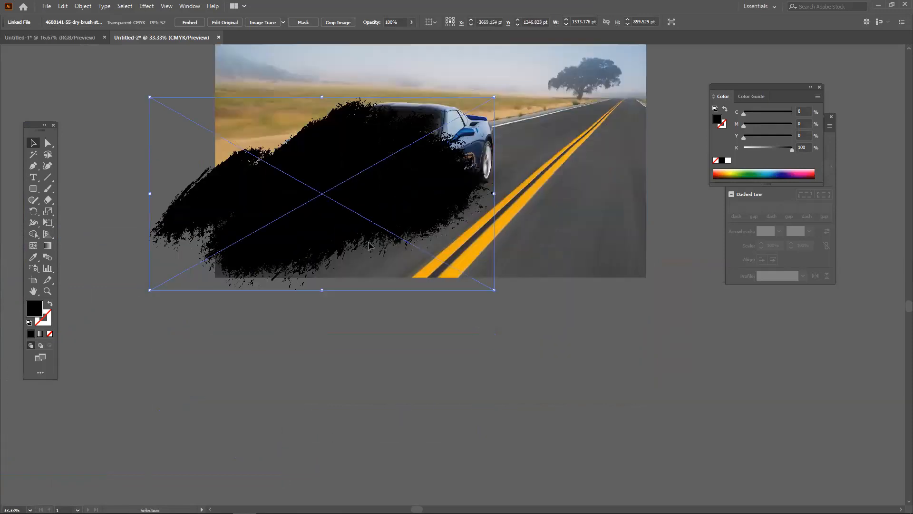
left_click_drag(369, 245, 312, 434)
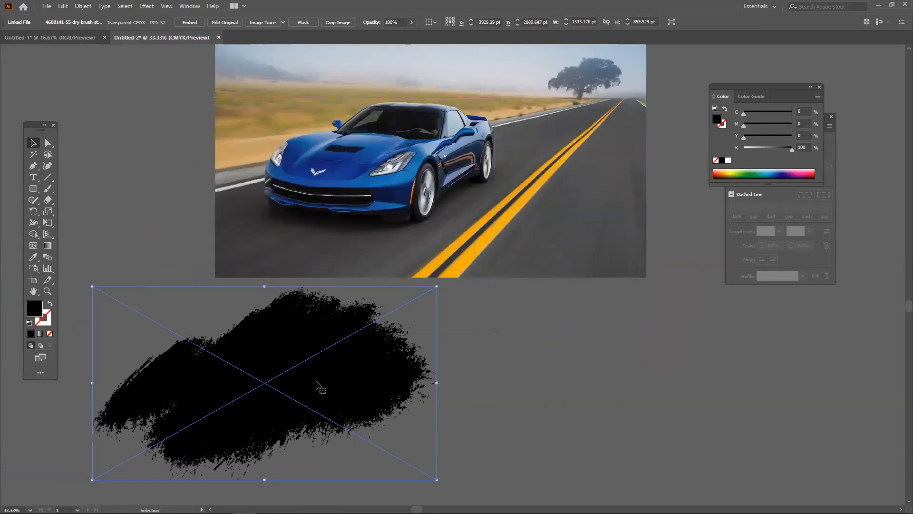
Trace the brush stroke image with the 16 Colors preset and expand the tracing.
left_click(282, 23)
left_click(308, 97)
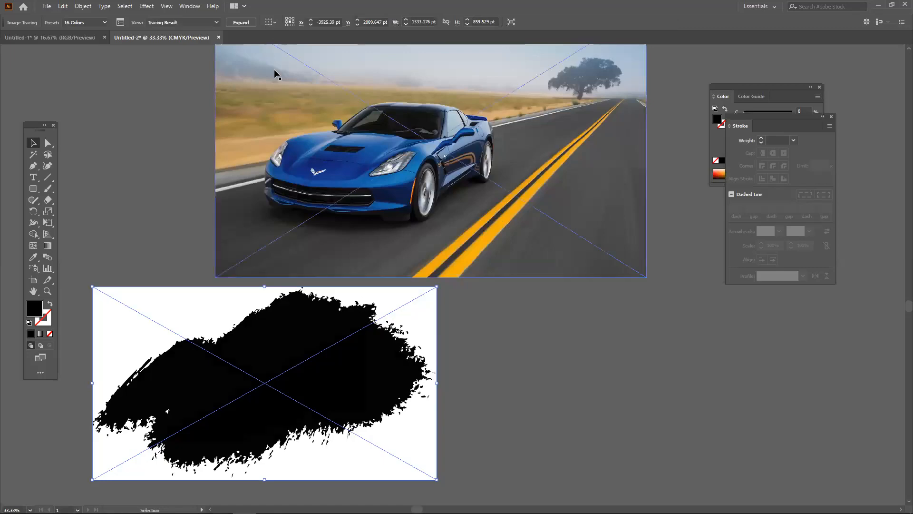
left_click(241, 22)
Ungroup the expanded brush stroke tracing and delete its white background.
right_click(250, 352)
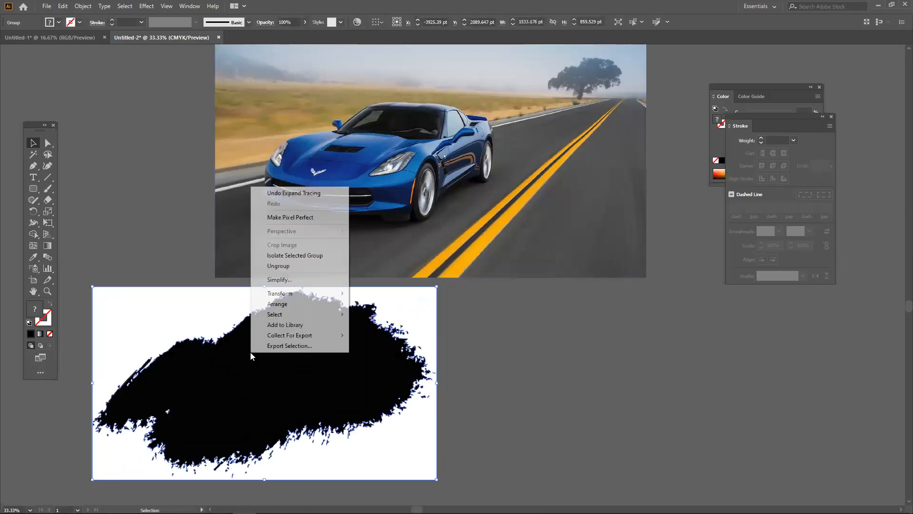
left_click(298, 267)
left_click(483, 341)
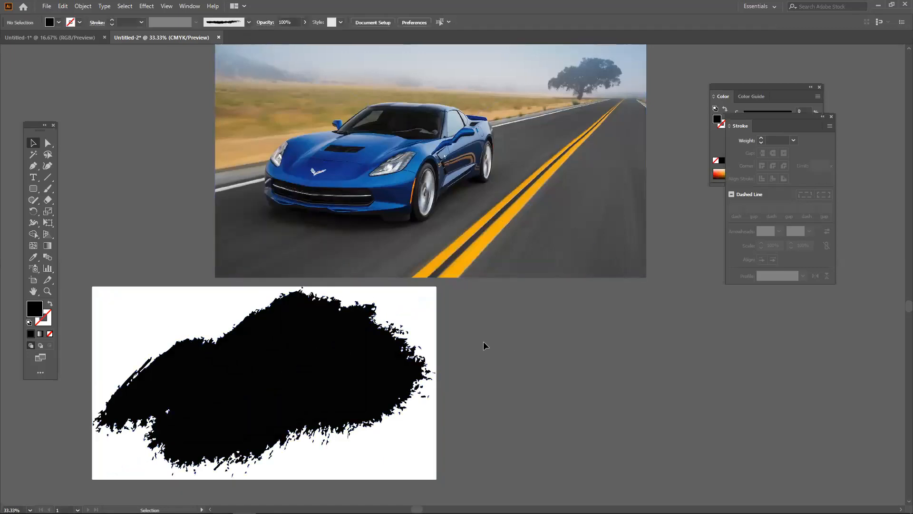
left_click(427, 303)
key("Delete")
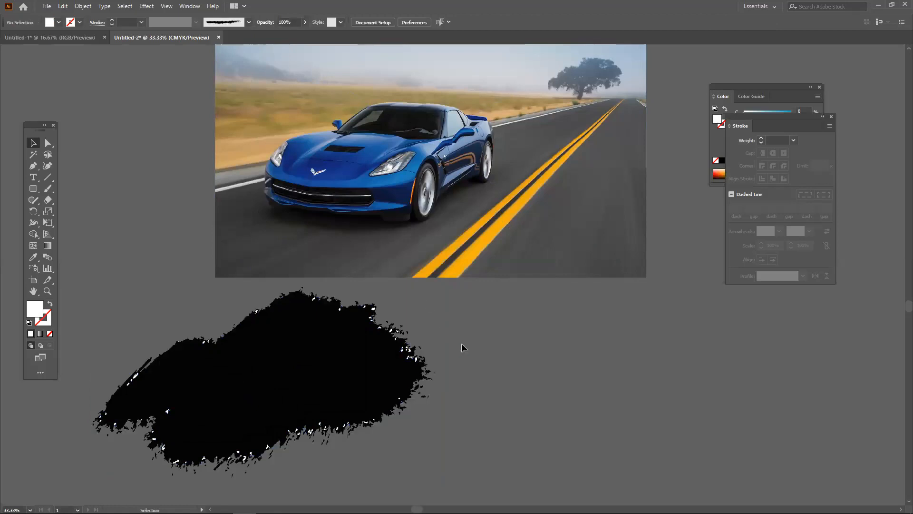
Separate the main black brush shape from its loose specks by moving it to the empty canvas beside them.
scroll(462, 344, "down", 3)
left_click_drag(346, 312, 755, 333)
left_click_drag(449, 355, 373, 262)
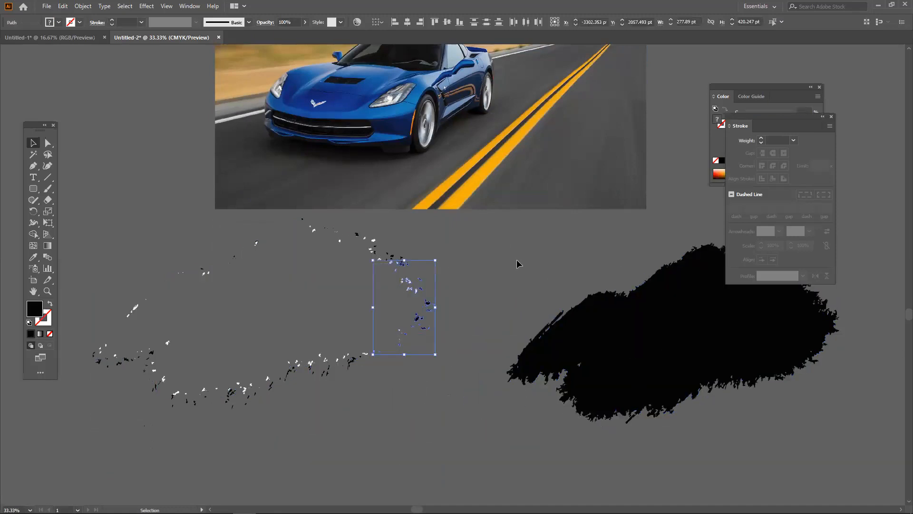
left_click(517, 259)
scroll(536, 340, "up", 2)
left_click_drag(419, 404, 293, 310)
Position the black brush shape over the car in the photo.
mouse_move(652, 381)
left_mouse_down()
mouse_move(445, 244)
mouse_move(365, 147)
left_mouse_up()
scroll(391, 193, "up", 7)
left_click_drag(422, 195, 437, 179)
Clip the car photo with the black brush shape, accepting the complexity warning, and release the clipping mask again.
left_click_drag(510, 337, 447, 206)
right_click(447, 210)
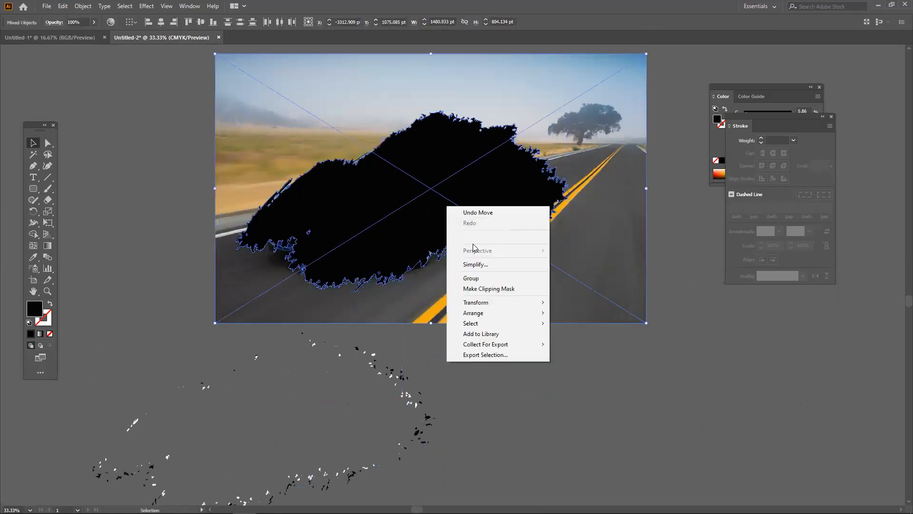
left_click(477, 286)
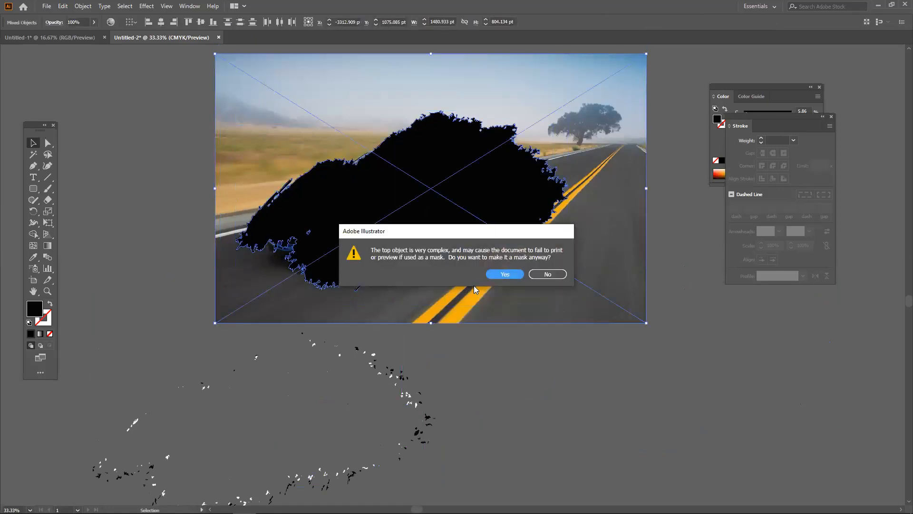
left_click(510, 274)
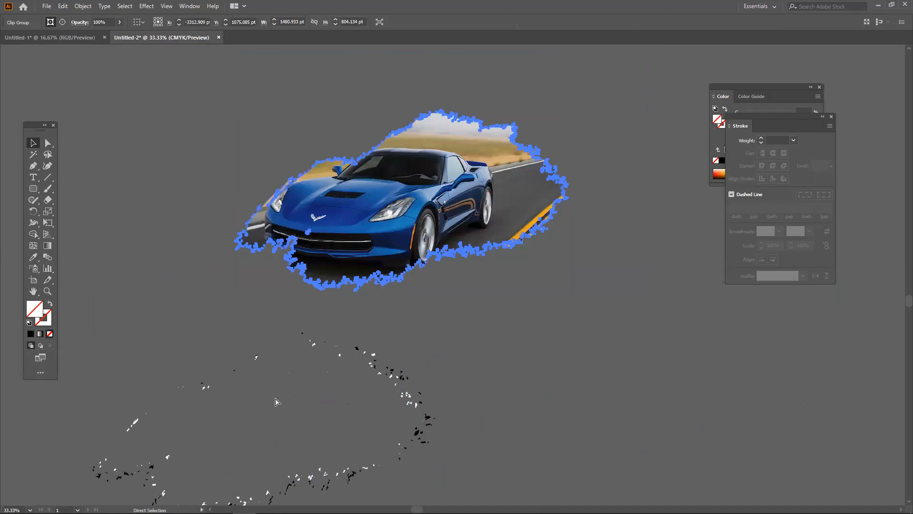
key("ctrl+alt+7")
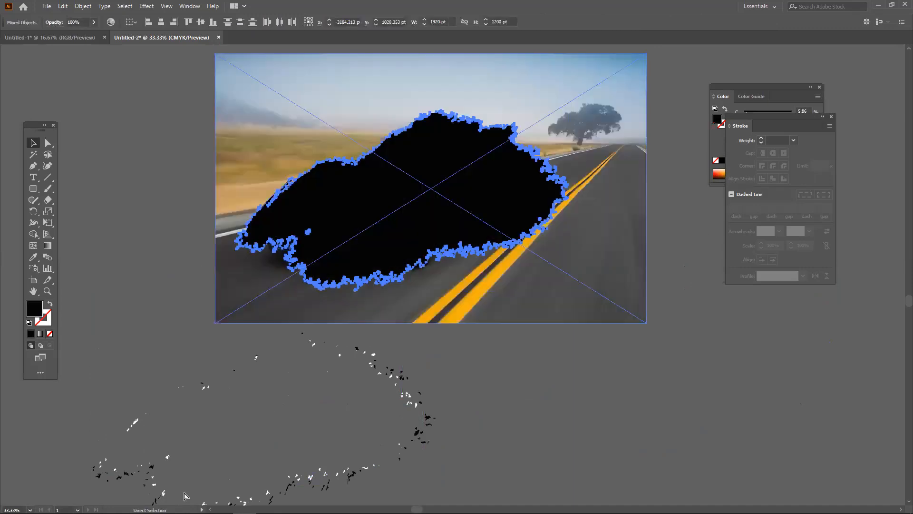
key("v")
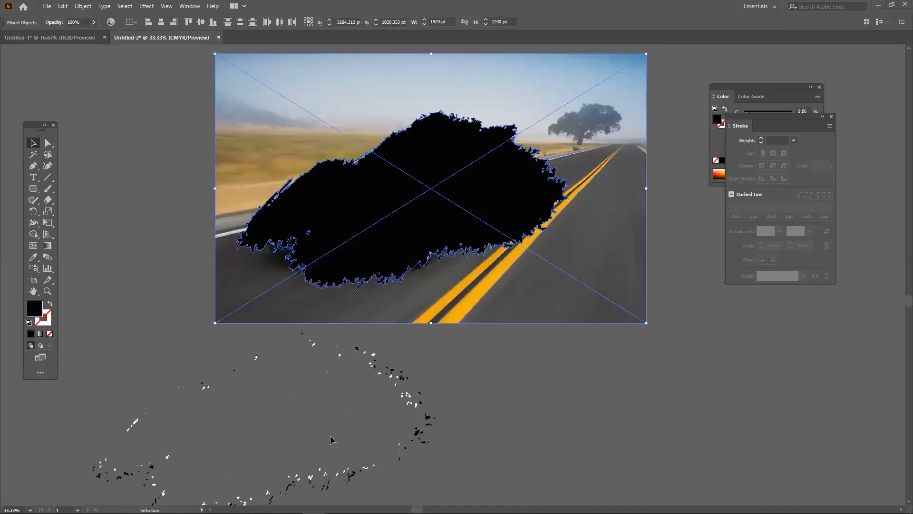
Lower the system speaker volume.
mouse_move(782, 509)
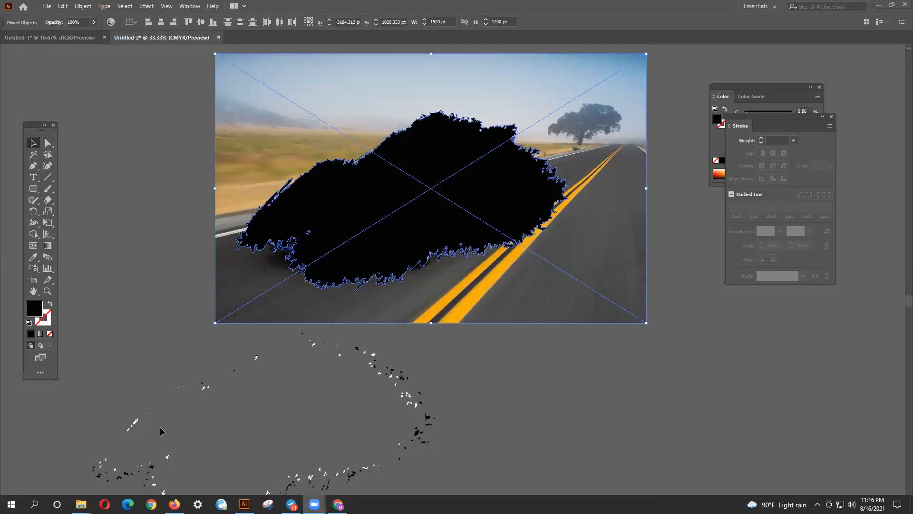
mouse_move(852, 505)
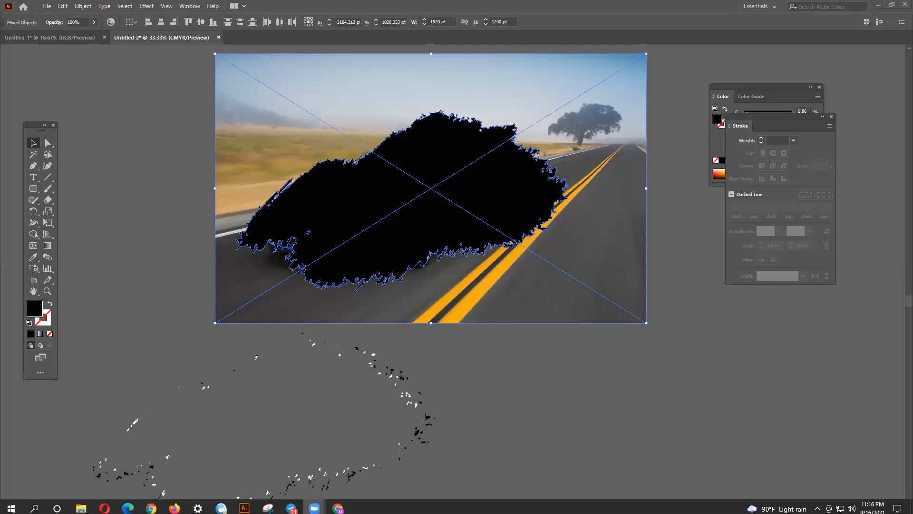
left_click(852, 505)
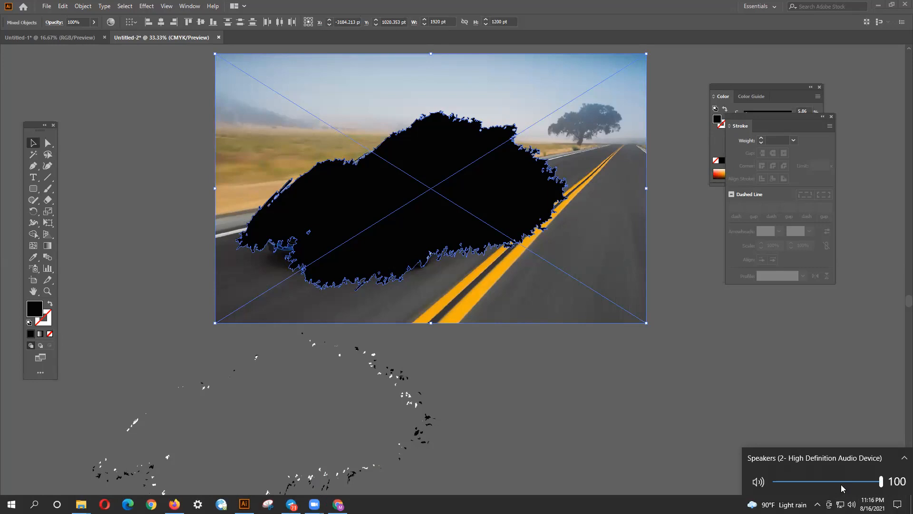
mouse_move(841, 485)
left_mouse_down()
mouse_move(821, 484)
mouse_move(835, 483)
left_mouse_up()
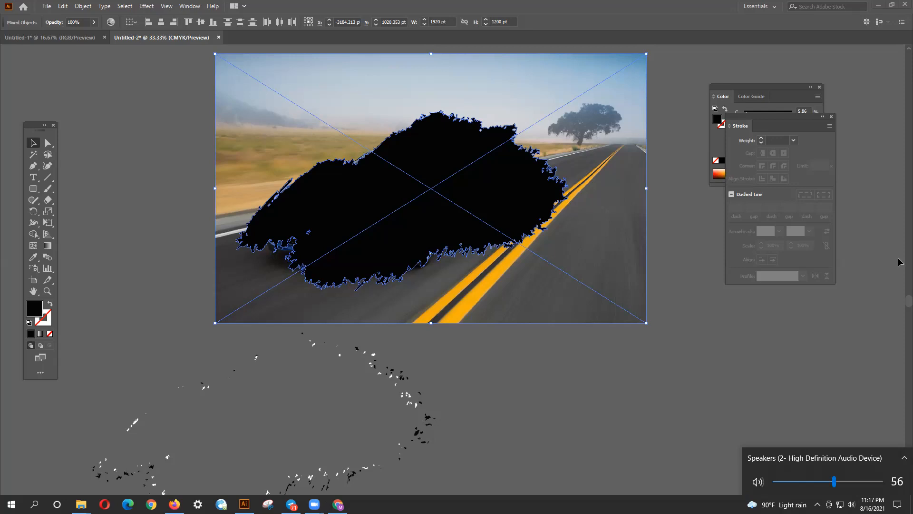
left_click(817, 480)
left_click(680, 403)
left_click(579, 379)
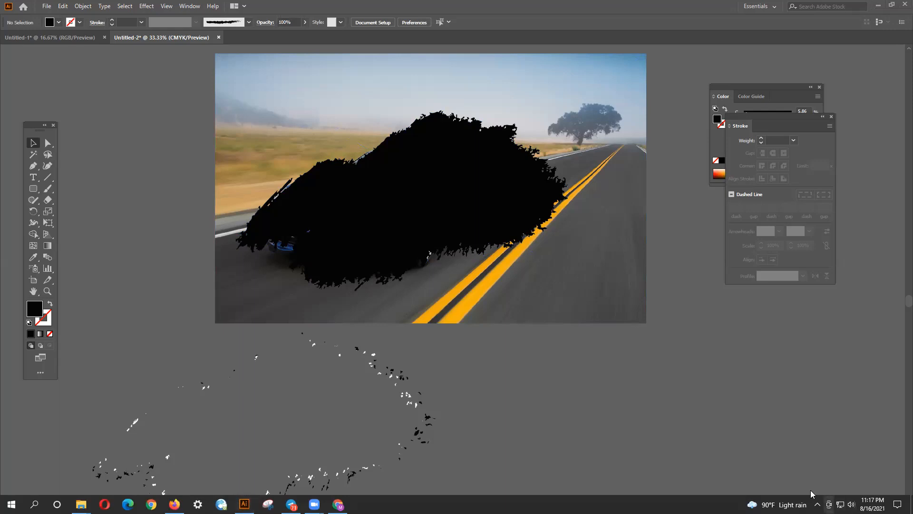
left_click(851, 505)
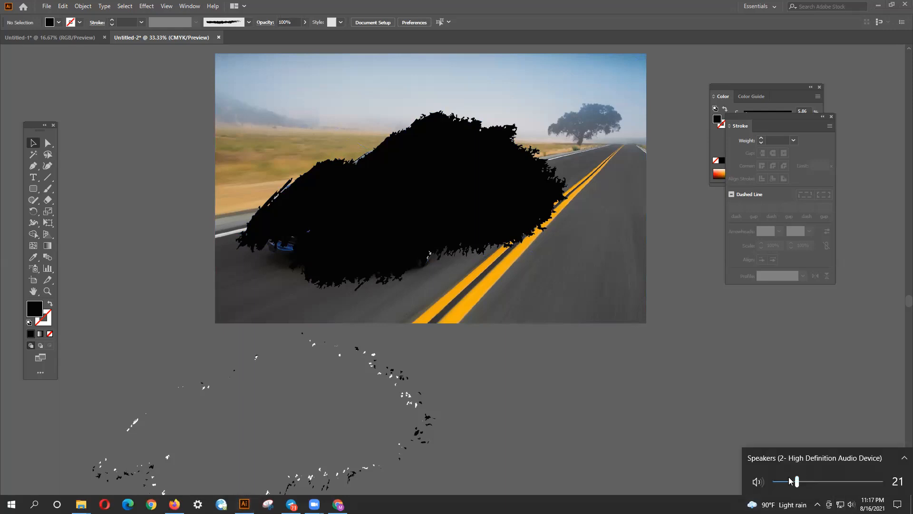
left_click(565, 369)
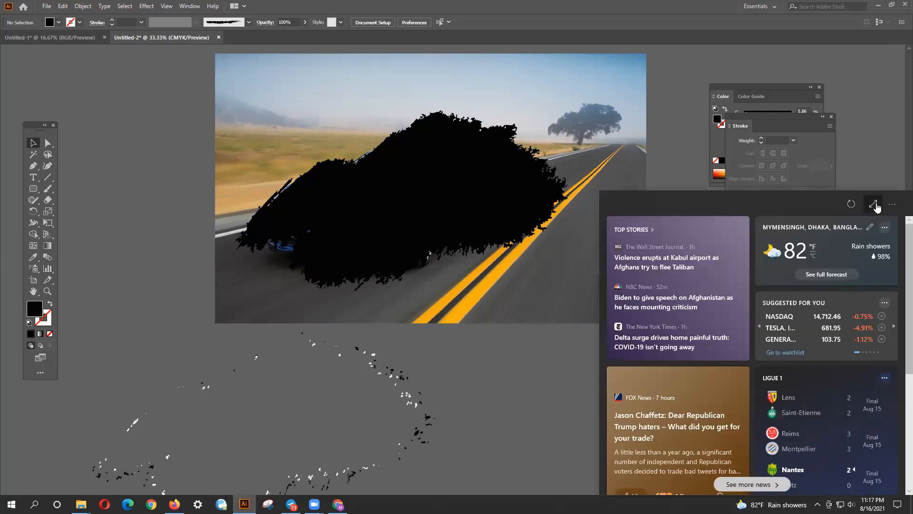
left_click(876, 205)
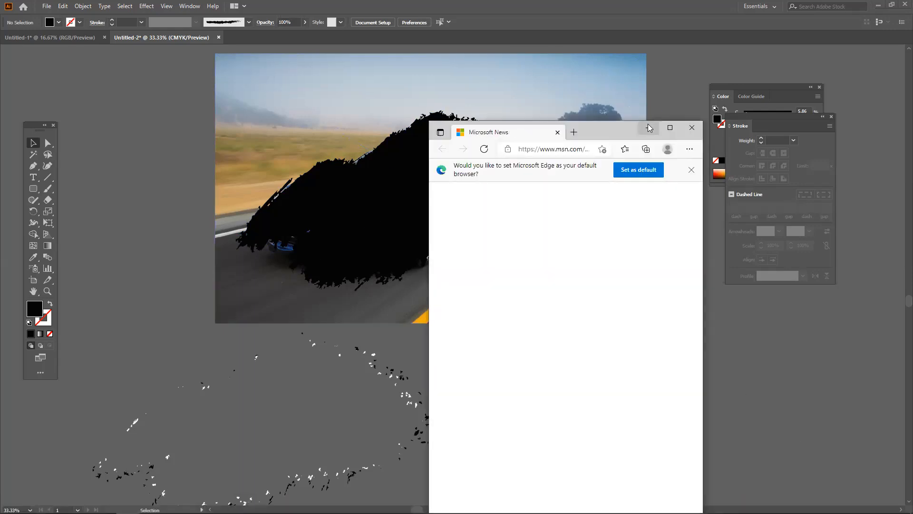
left_click(648, 124)
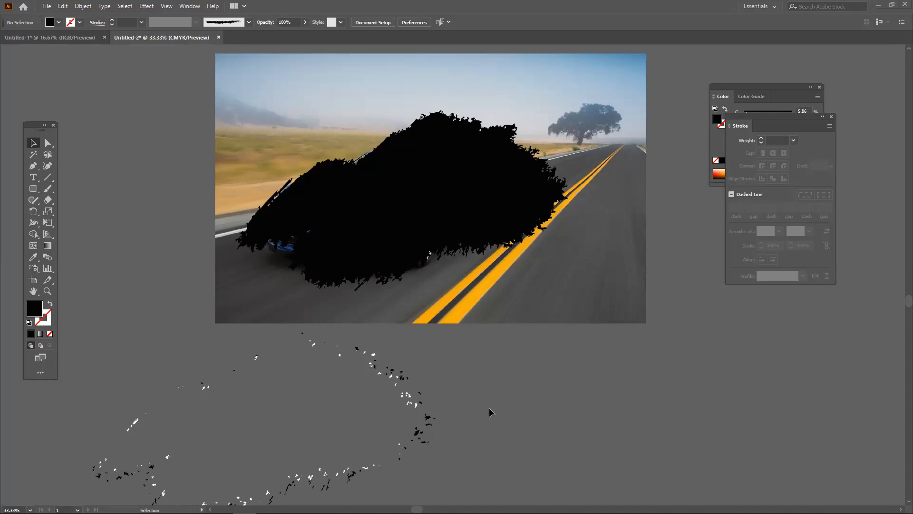
scroll(486, 410, "down", 1)
scroll(484, 412, "up", 2)
scroll(484, 412, "up", 5)
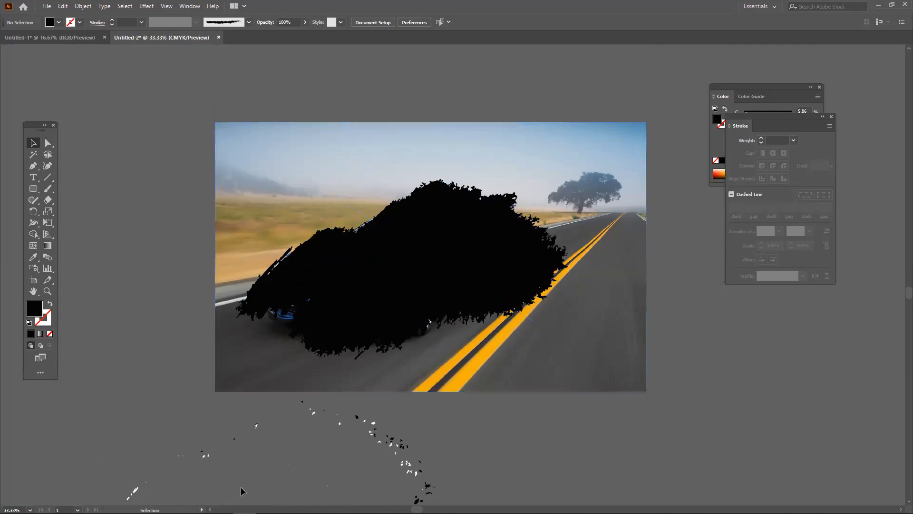
scroll(172, 412, "down", 3)
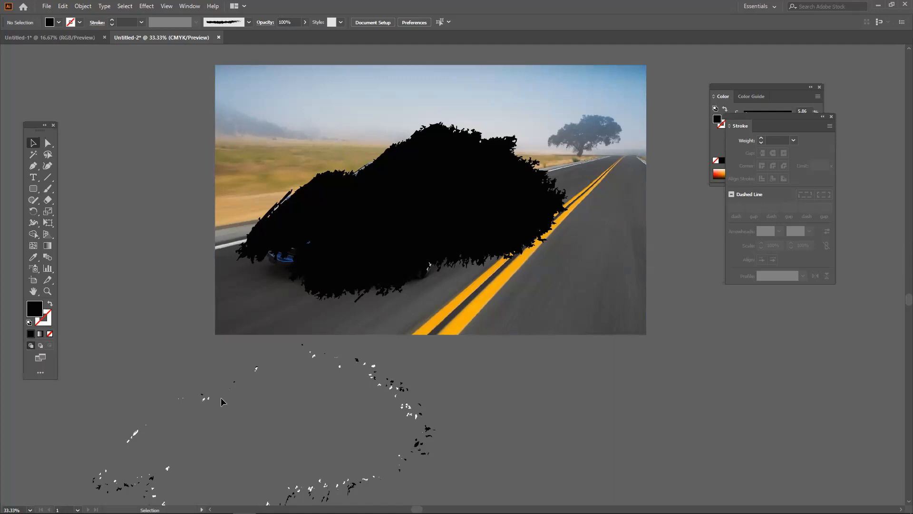
left_click_drag(241, 239, 361, 263)
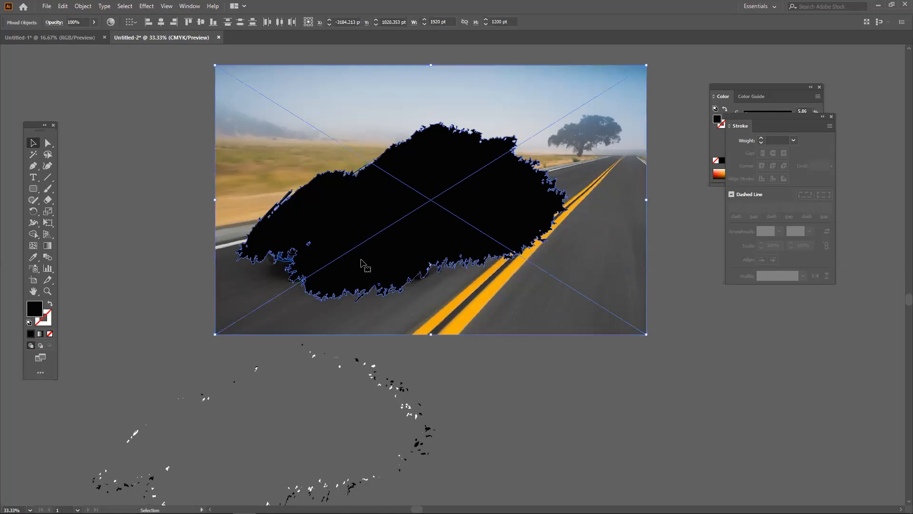
left_click(119, 230)
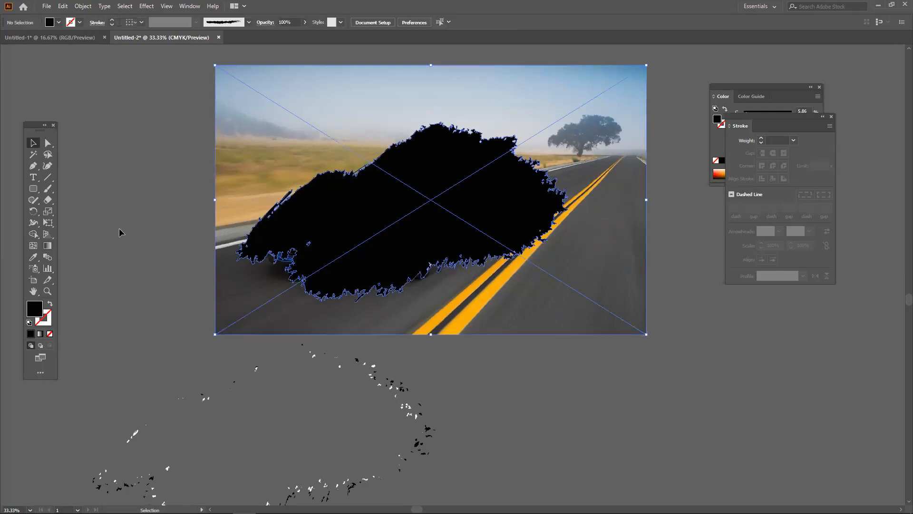
scroll(306, 275, "up", 2)
scroll(315, 288, "up", 1)
left_click_drag(193, 266, 357, 269)
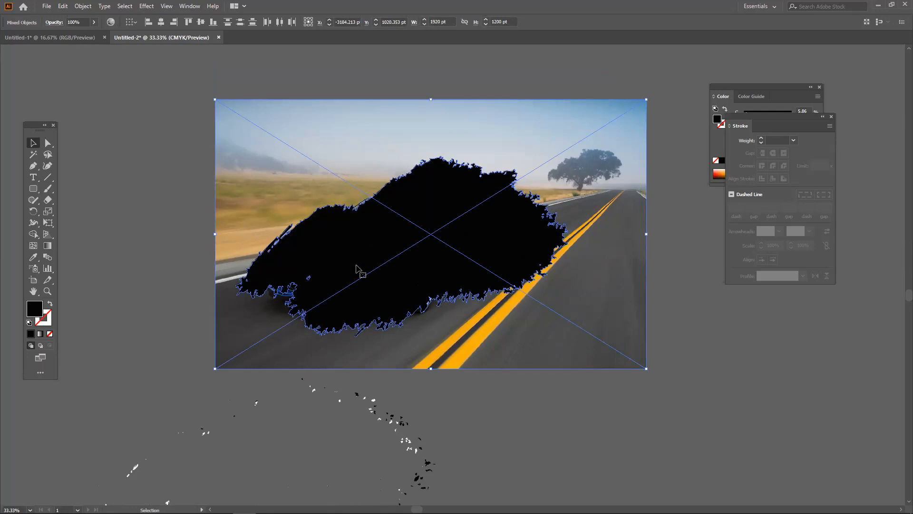
left_click(200, 264)
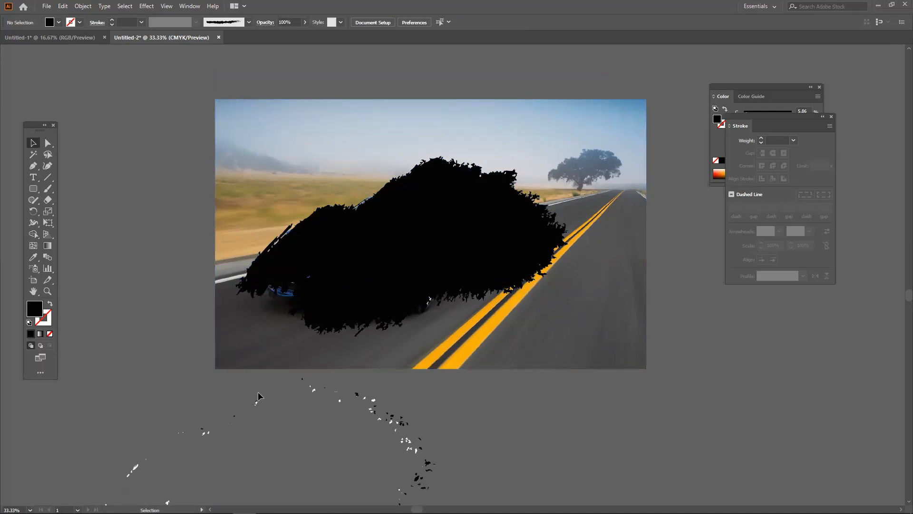
scroll(289, 381, "down", 1)
scroll(404, 336, "down", 1)
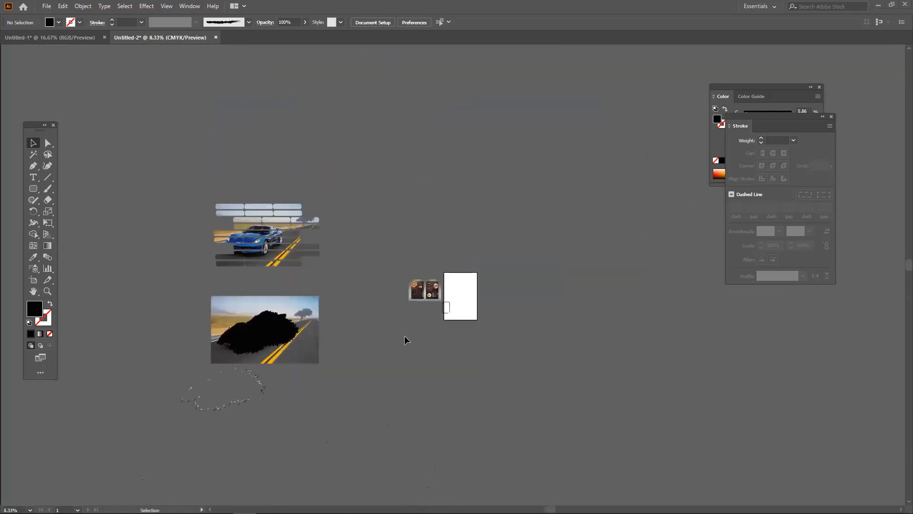
scroll(404, 335, "up", 1)
scroll(309, 321, "up", 2)
left_click_drag(179, 318, 522, 292)
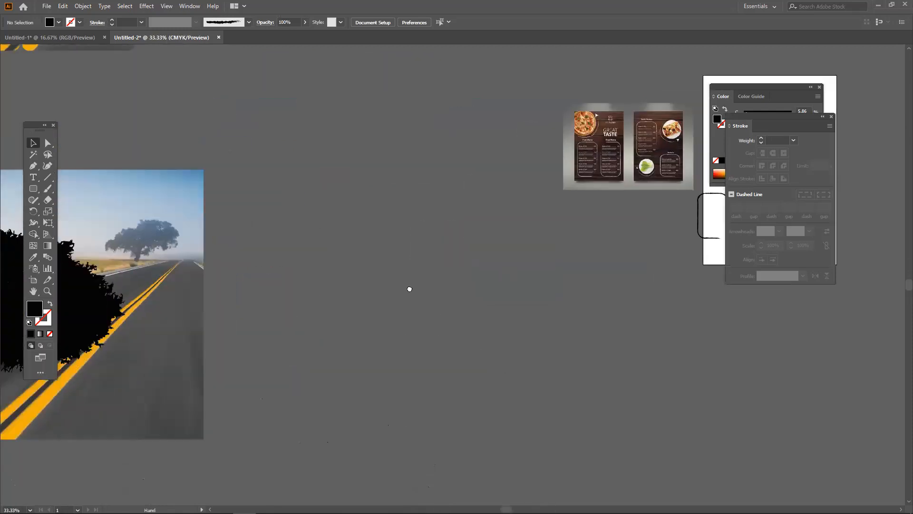
left_click_drag(454, 312, 564, 326)
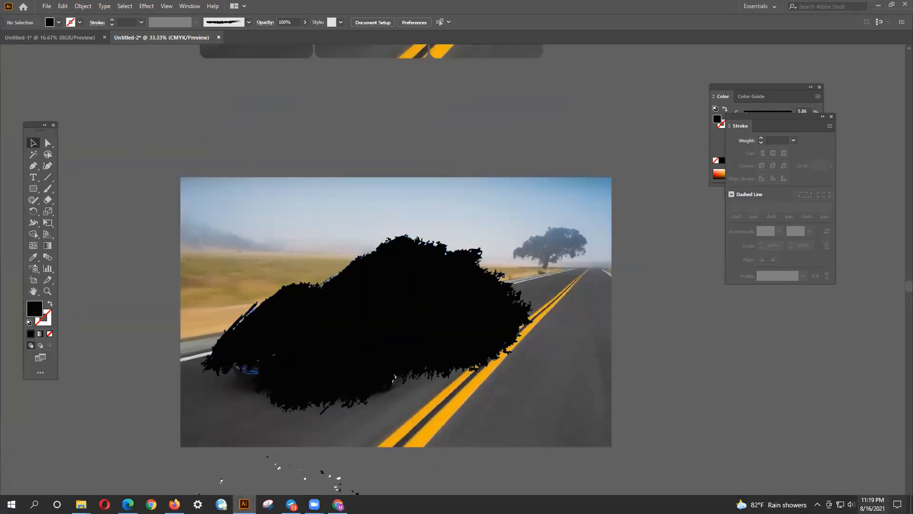
left_click(851, 504)
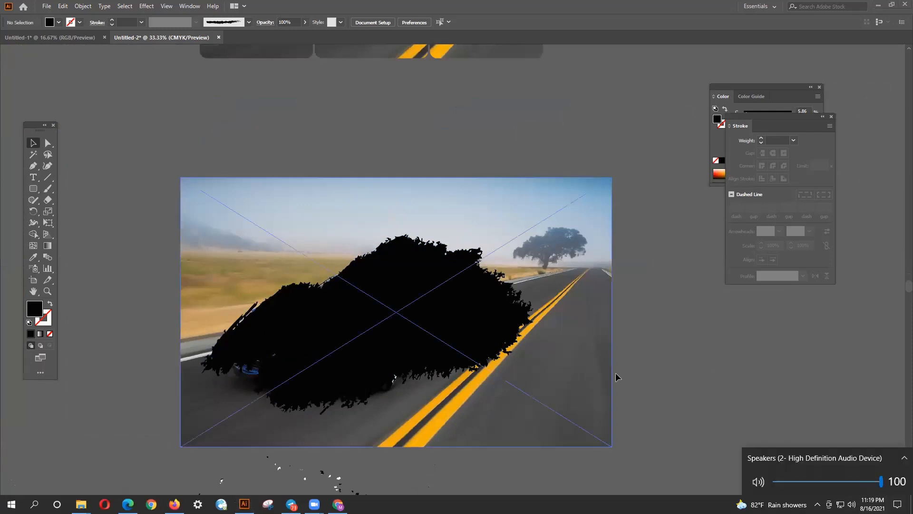
left_click(716, 372)
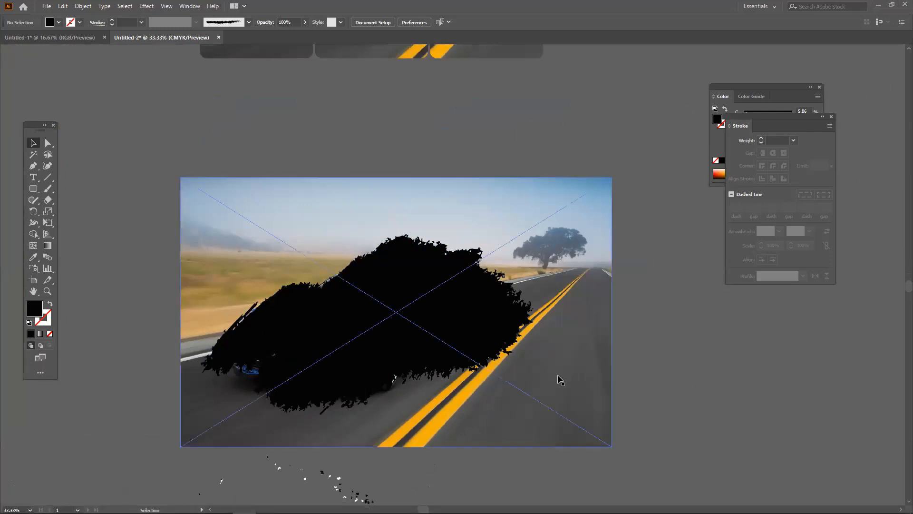
Move the black brush shape off the car photo onto the empty canvas beside the loose specks.
scroll(526, 369, "down", 4)
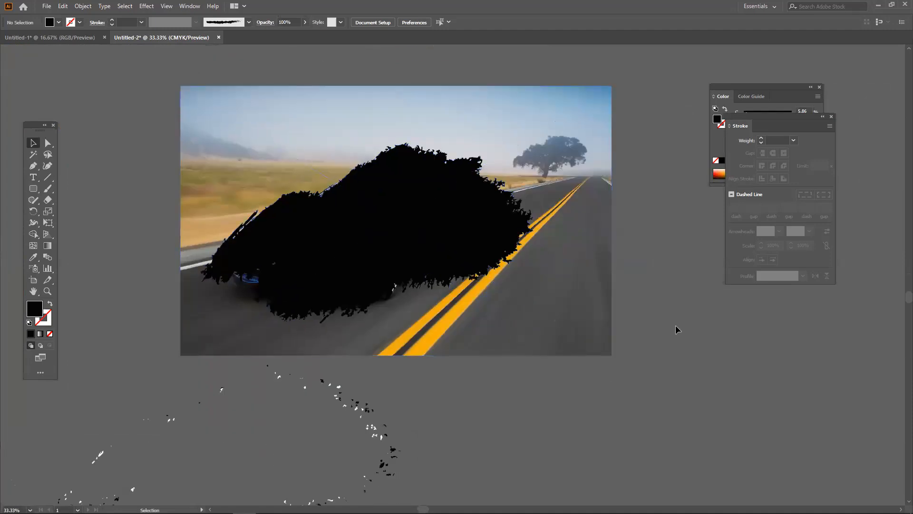
left_click_drag(373, 249, 659, 326)
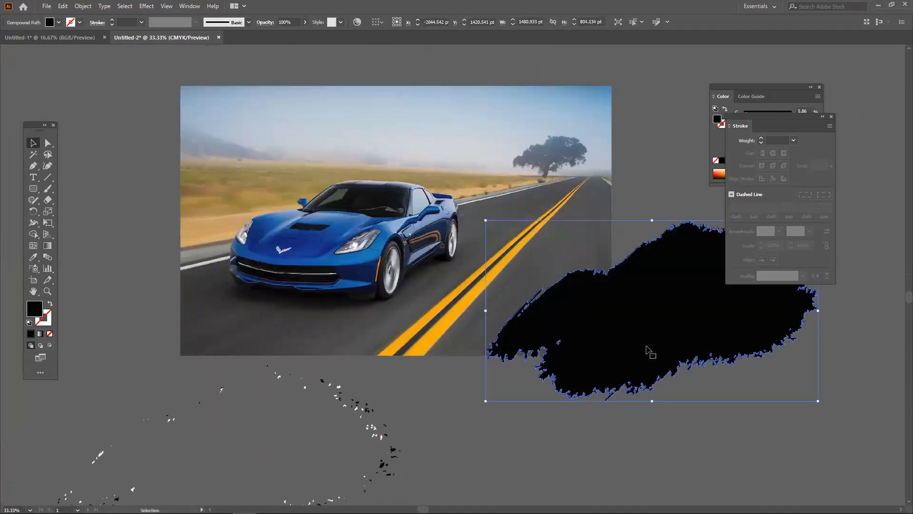
scroll(658, 358, "down", 3)
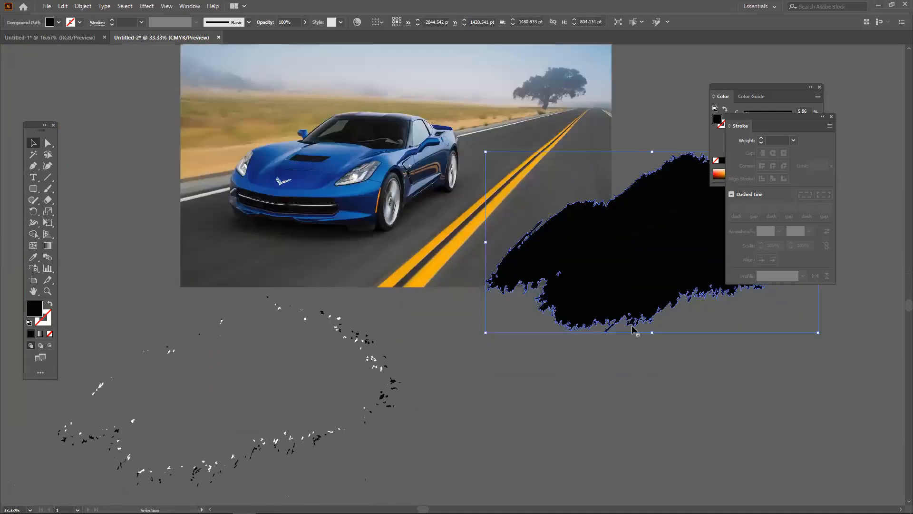
scroll(633, 327, "down", 1)
mouse_move(620, 314)
left_mouse_down()
mouse_move(556, 373)
mouse_move(536, 268)
mouse_move(577, 402)
mouse_move(608, 384)
mouse_move(596, 382)
mouse_move(613, 327)
left_mouse_up()
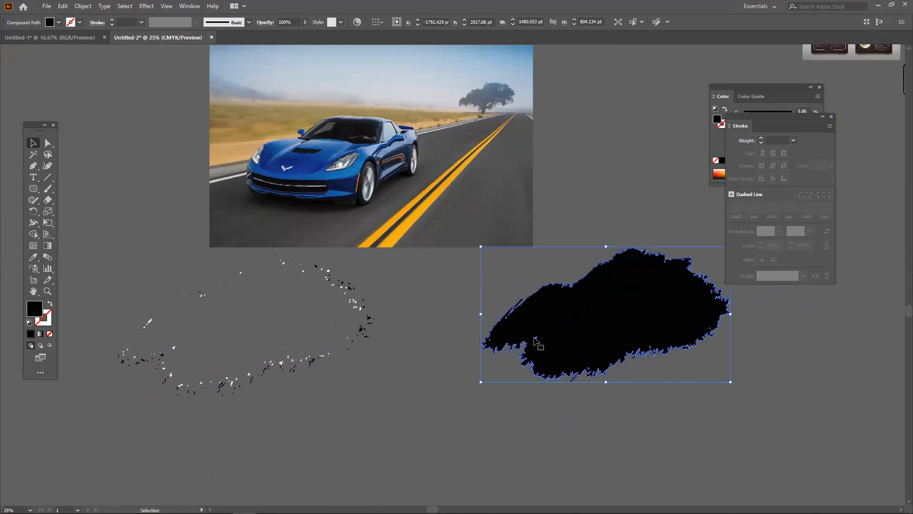
left_click(382, 402)
Examine the ragged edges and outline of the black brush shape up close.
key("ctrl+1")
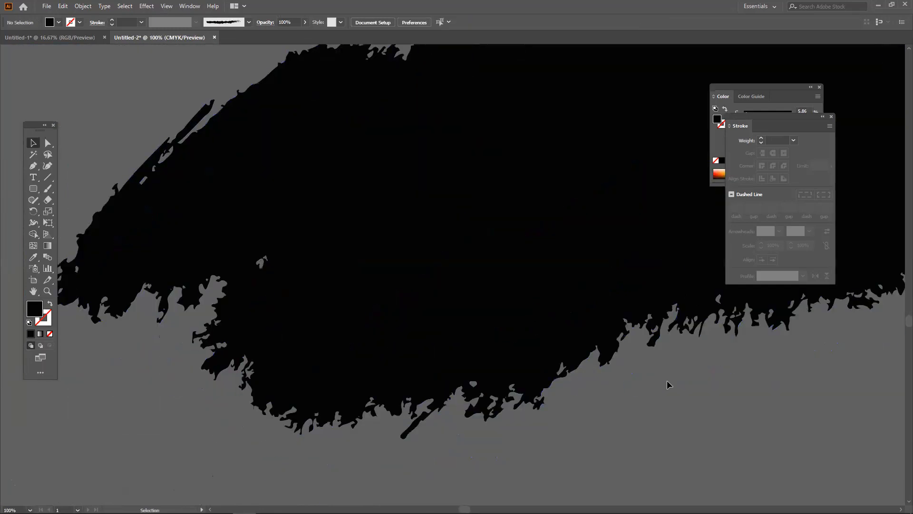
scroll(666, 381, "down", 1)
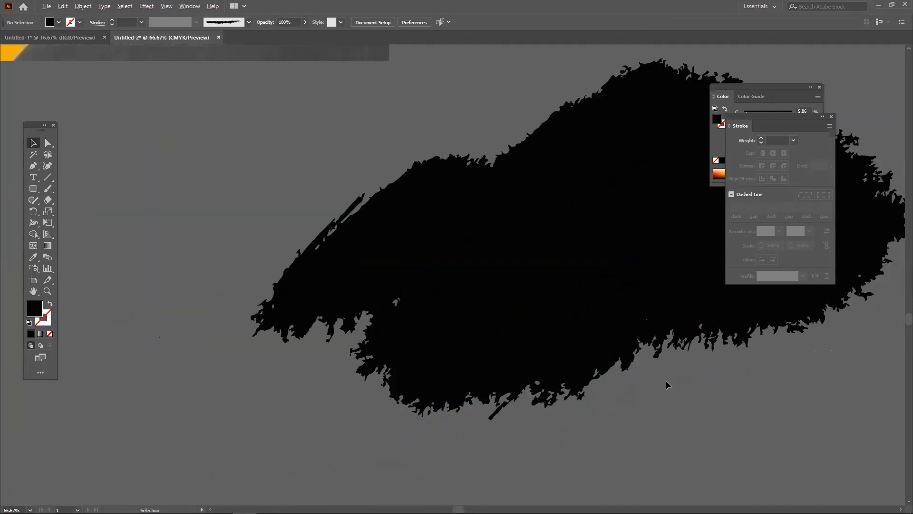
scroll(666, 381, "down", 1)
left_click_drag(640, 315, 512, 315)
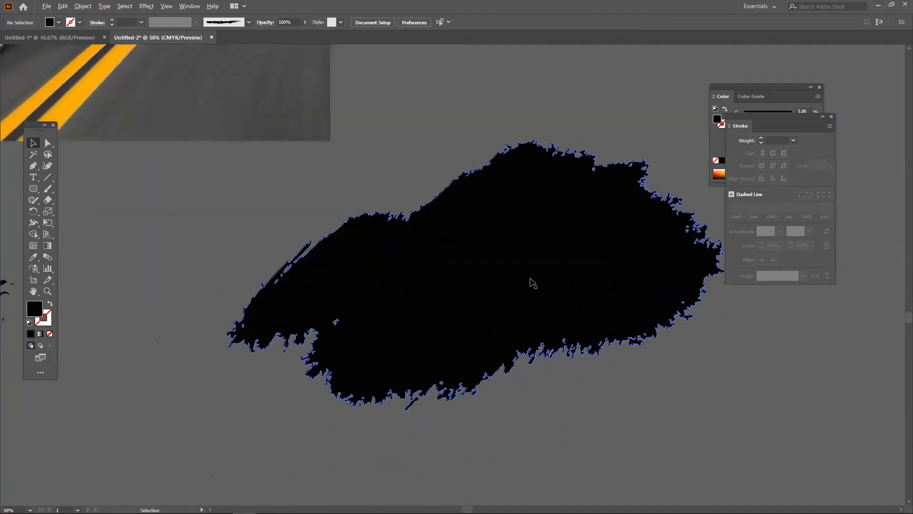
scroll(530, 278, "up", 2)
scroll(530, 280, "down", 1)
scroll(527, 282, "down", 1)
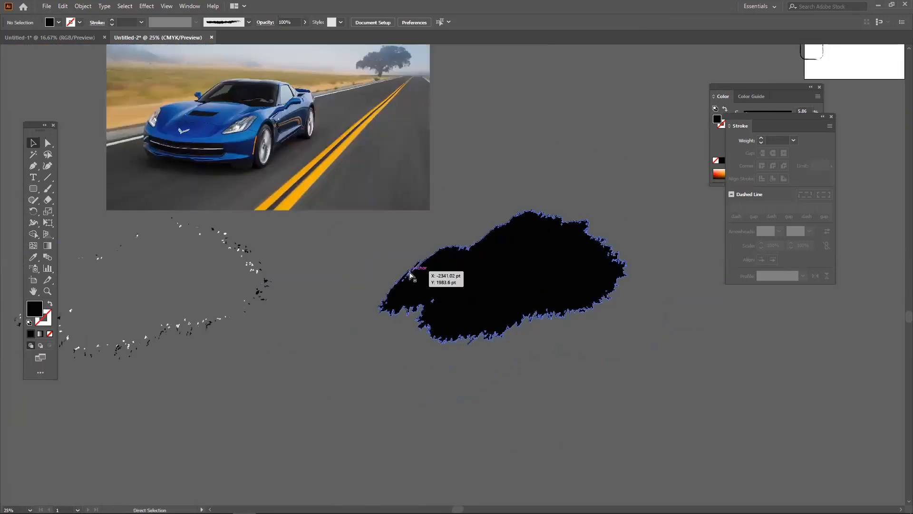
Undo the earlier edits back to the ungrouped brush stroke tracing that still includes its specks and white background.
key("ctrl+z")
key("ctrl+z")
key("ctrl+z")
key("ctrl+z")
key("ctrl+z")
key("ctrl+z")
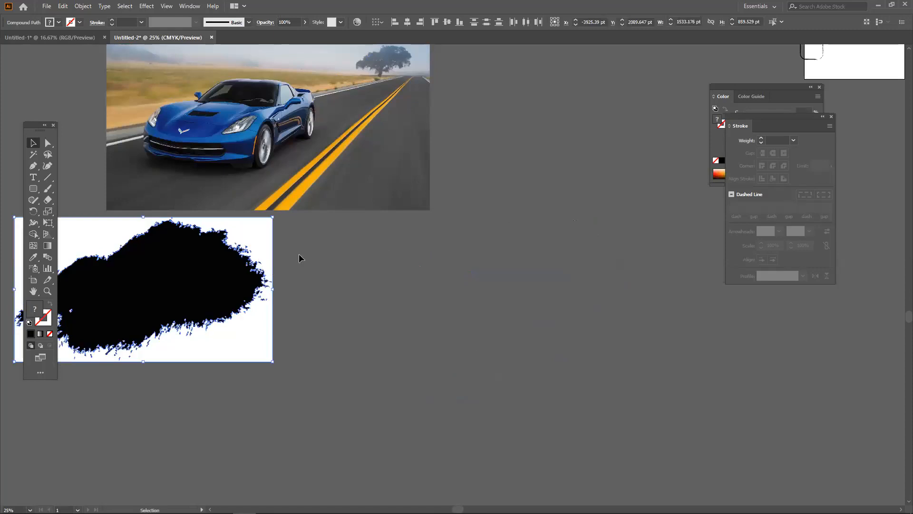
Delete the tracing's white background and move the black brush shape with all its loose specks over the car in the photo.
left_click(279, 262)
left_click(267, 254)
key("Delete")
left_click_drag(300, 257, 594, 262)
left_click_drag(606, 212, 495, 350)
Try to clip the car photo with the ungrouped brush pieces by making a clipping mask.
left_click_drag(655, 354, 321, 207)
right_click(406, 262)
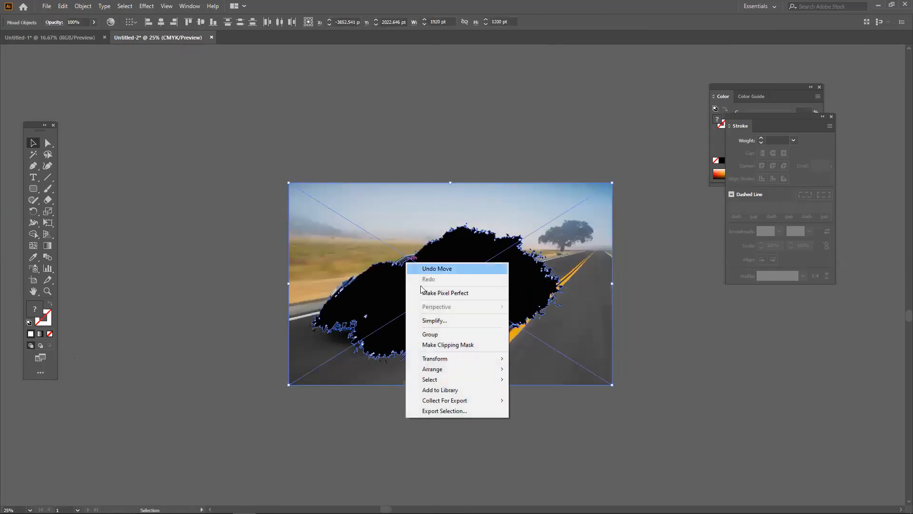
left_click(447, 345)
left_click(553, 339)
Inspect the tiny clipped fragment among the remaining specks and undo the clipping mask.
scroll(415, 363, "up", 6)
scroll(408, 335, "up", 6)
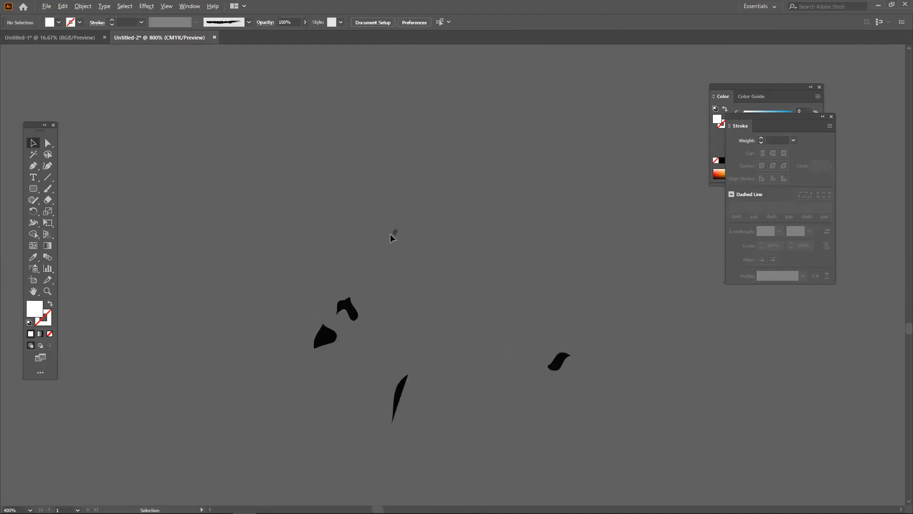
scroll(404, 207, "up", 1)
left_click(429, 191)
scroll(507, 273, "down", 10)
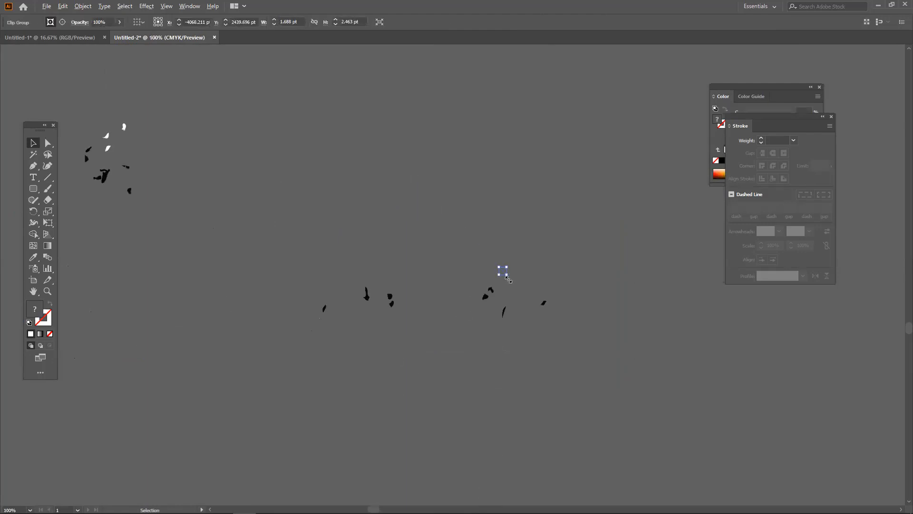
scroll(528, 276, "up", 7)
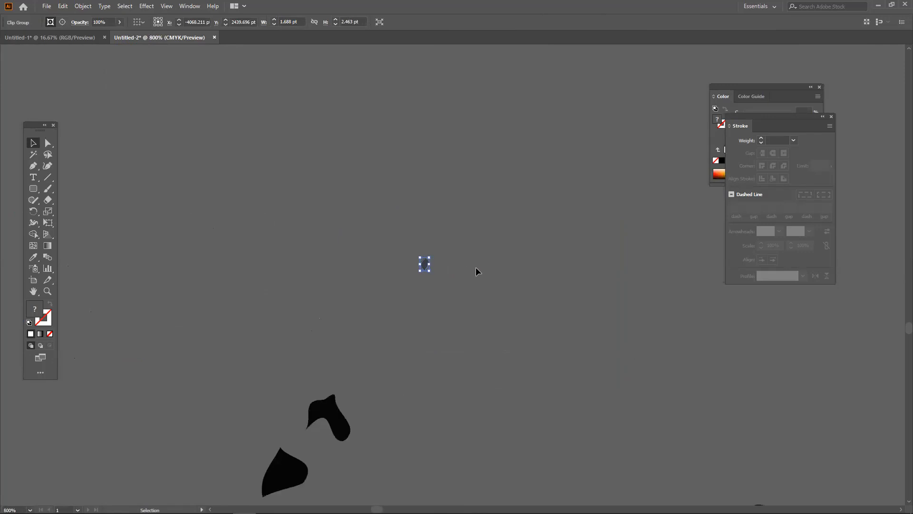
scroll(474, 272, "down", 9)
left_click(605, 315)
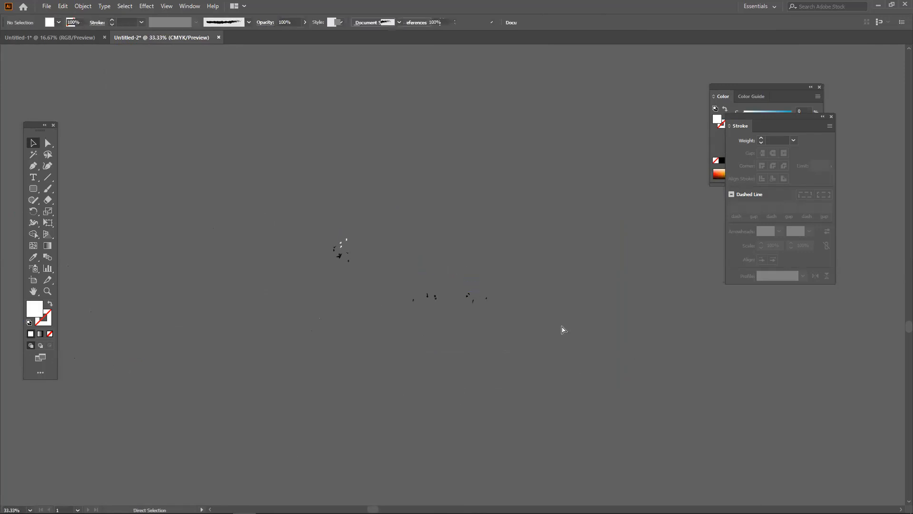
key("ctrl+a")
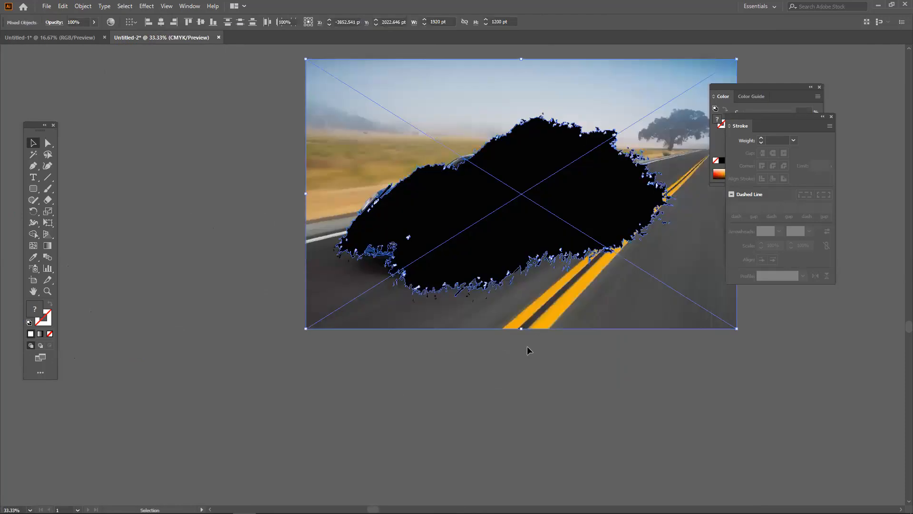
Move the car photo away from the black brush pieces so the two sit apart on the canvas.
left_click(527, 347)
left_click_drag(550, 307, 477, 370)
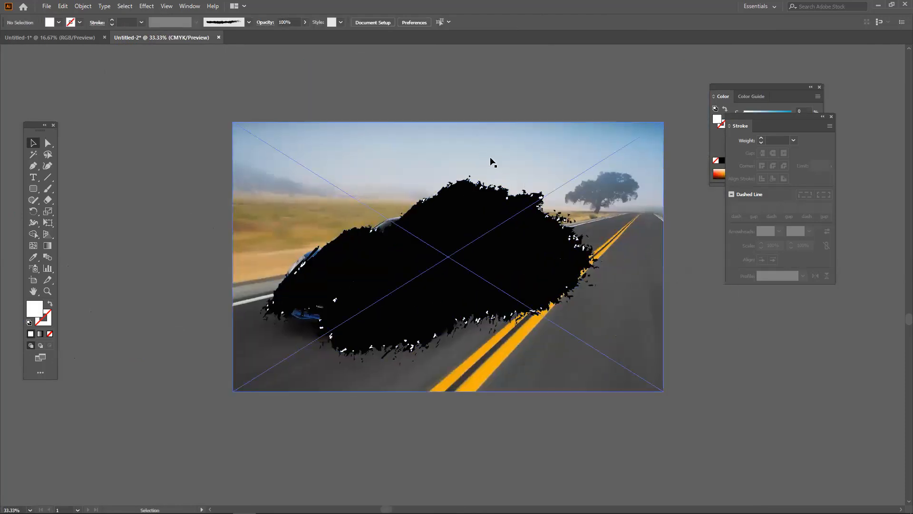
scroll(492, 209, "down", 1)
left_click_drag(528, 199, 580, 298)
left_click_drag(582, 246, 349, 150)
left_click_drag(285, 235, 311, 191)
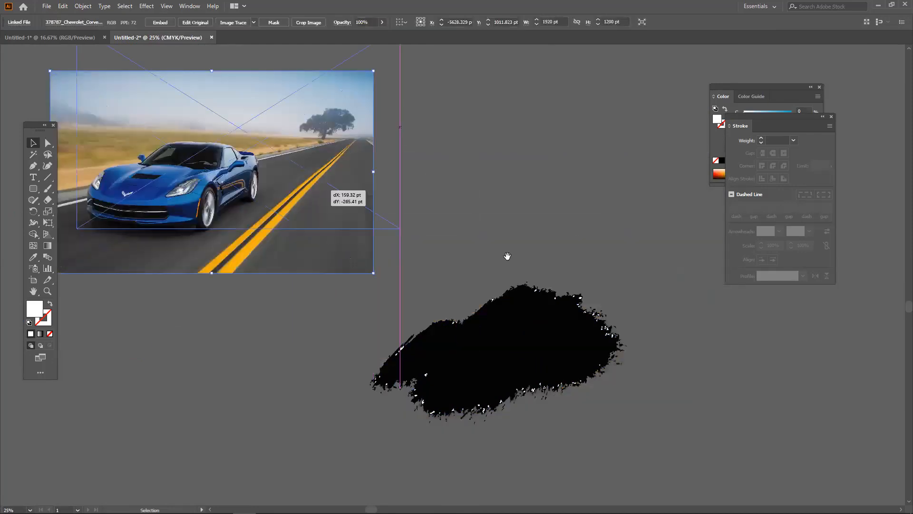
Duplicate the whole brush shape with its specks, rotate the copy steeply over the original, and add another rotated copy beside it.
scroll(448, 273, "down", 1)
left_click_drag(337, 242, 667, 408)
left_click(666, 409)
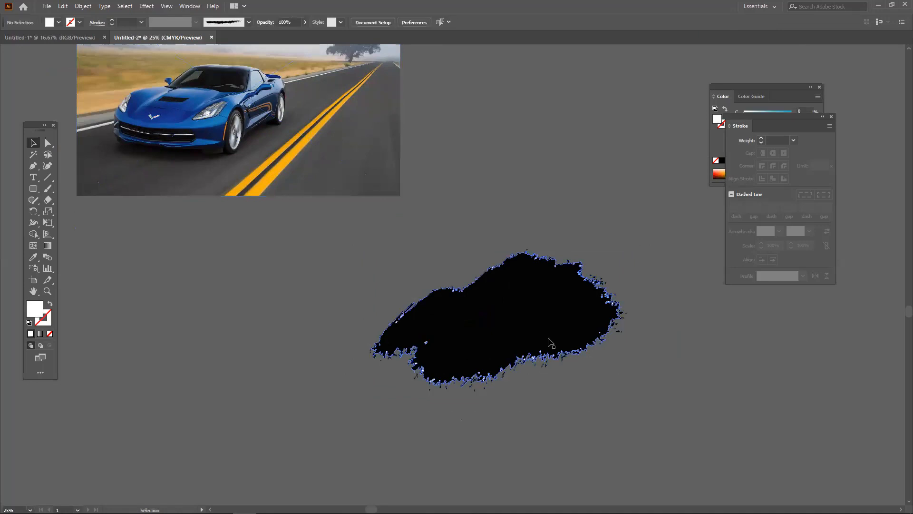
left_click_drag(355, 236, 658, 422)
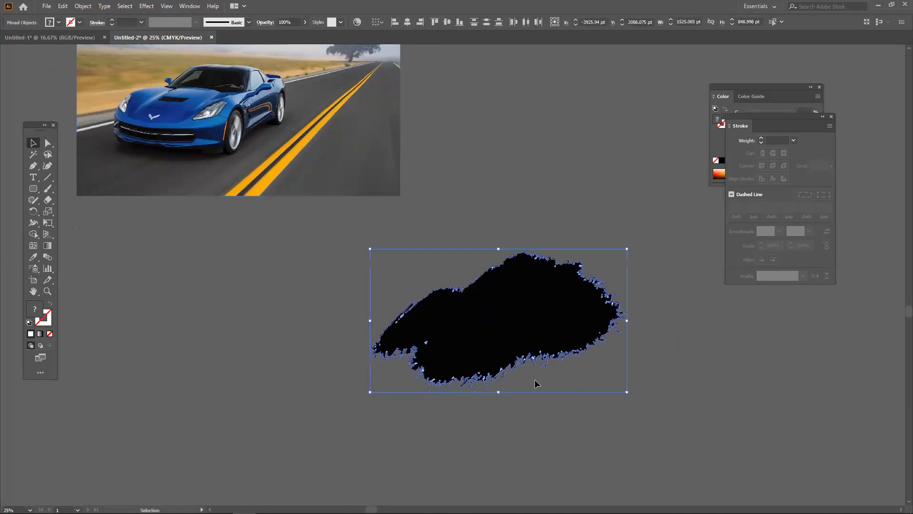
left_click_drag(502, 331, 527, 362)
left_click_drag(640, 414, 635, 269)
left_click_drag(544, 312, 533, 329)
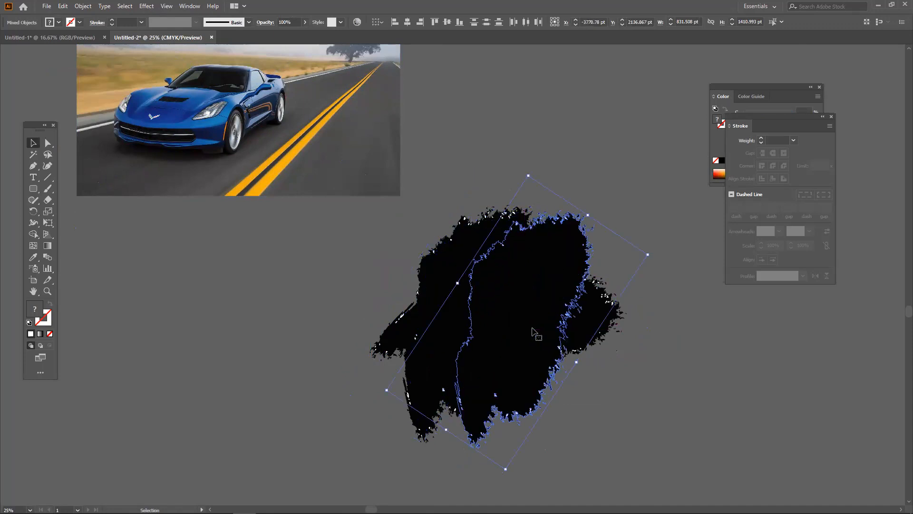
Place more copies of the main rotated brush stroke, overlapping them to the right to build a wider black brush area.
left_click(619, 372)
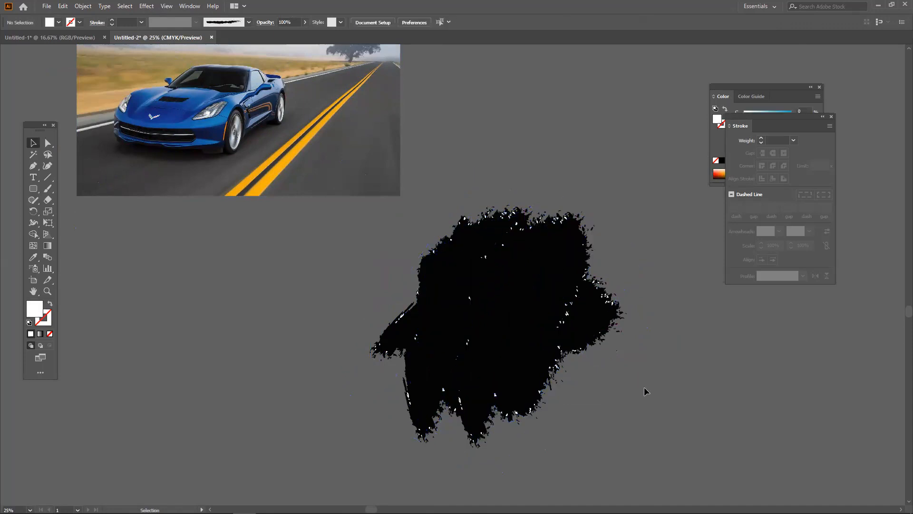
left_click_drag(627, 389, 617, 379)
left_click(518, 320)
left_click_drag(517, 319, 564, 352)
left_click_drag(660, 392, 626, 340)
left_click(626, 340)
left_click_drag(549, 325, 599, 261)
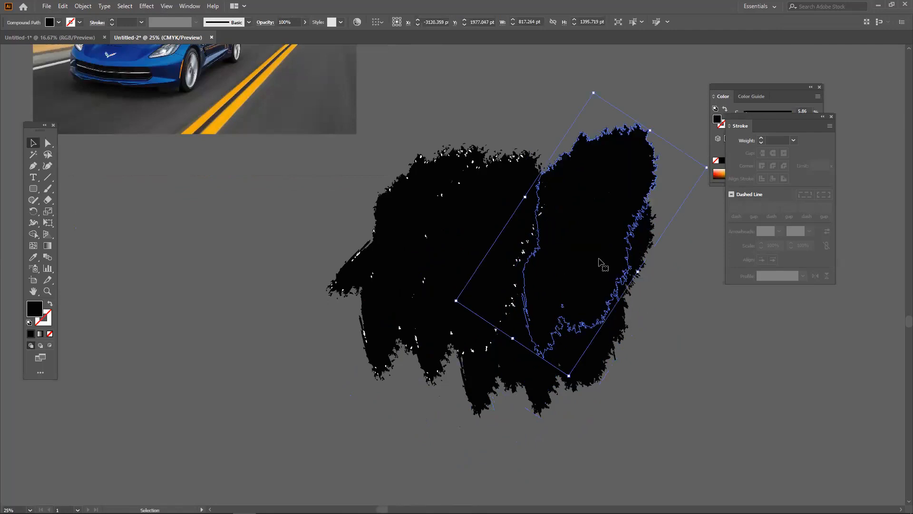
left_click(675, 313)
Combine all the overlapping brush strokes and specks into one compound path.
left_click_drag(672, 316, 656, 356)
scroll(657, 355, "down", 2)
mouse_move(481, 404)
left_mouse_down()
mouse_move(359, 311)
mouse_move(253, 248)
mouse_move(277, 235)
mouse_move(259, 233)
mouse_move(297, 227)
mouse_move(313, 238)
left_mouse_up()
mouse_move(262, 212)
left_mouse_down()
mouse_move(187, 168)
mouse_move(383, 323)
mouse_move(497, 385)
left_mouse_up()
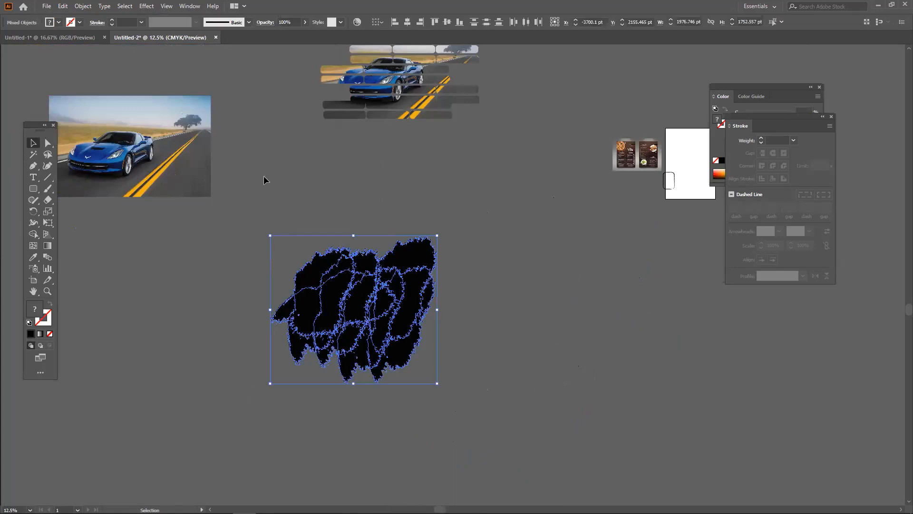
left_click(85, 7)
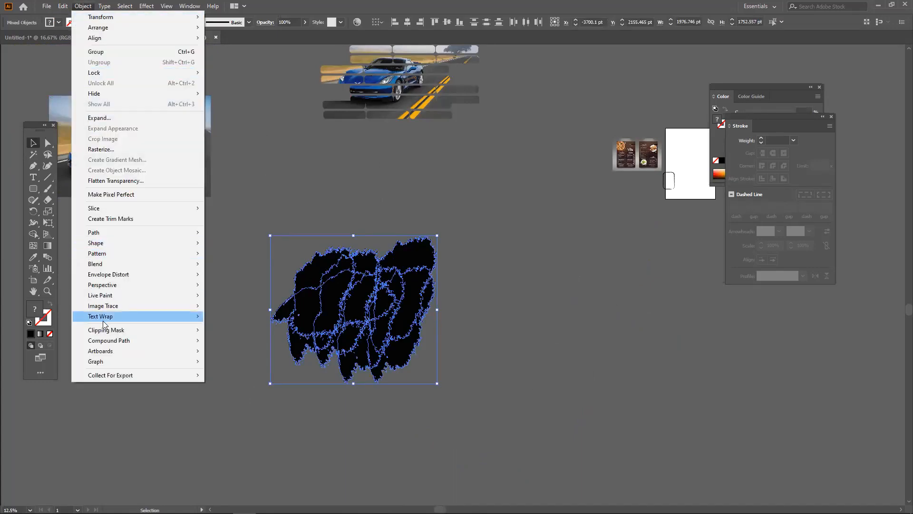
mouse_move(111, 343)
left_click(245, 339)
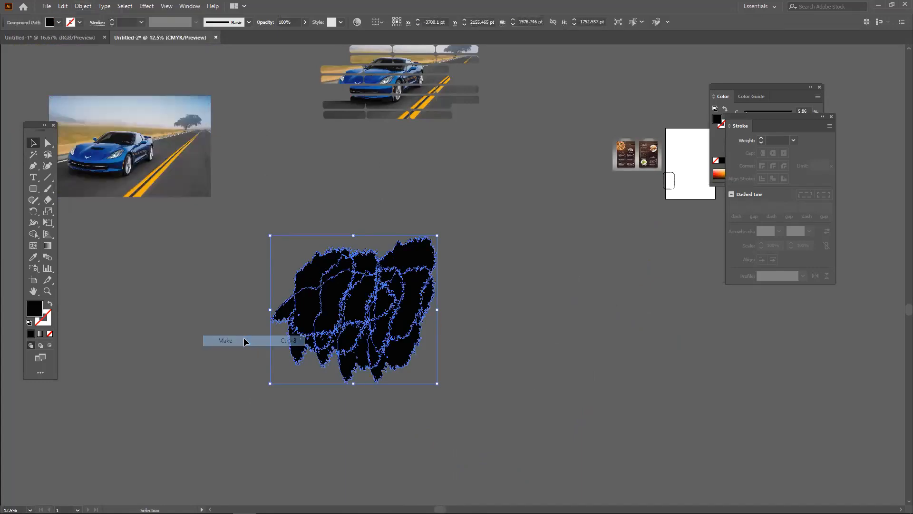
left_click(456, 327)
Move the car photo behind the compound brush shape and enlarge it to about 3240 pt wide so it extends past the strokes.
left_click_drag(141, 177, 361, 305)
left_click_drag(431, 325, 545, 401)
left_click_drag(492, 374, 468, 372)
Clip the car photo with the compound brush shape using a clipping mask, accepting the complex-object warning.
left_click_drag(527, 366, 333, 281)
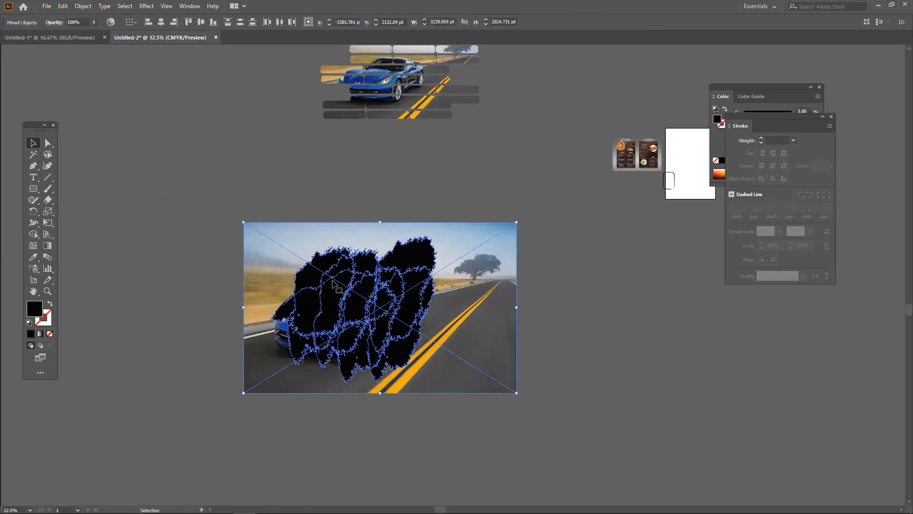
right_click(303, 272)
left_click(333, 354)
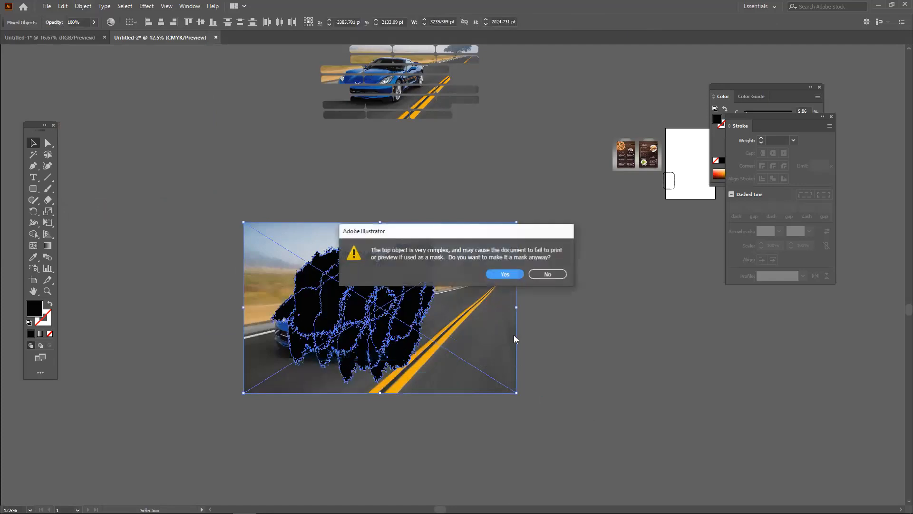
left_click(515, 273)
left_click(547, 310)
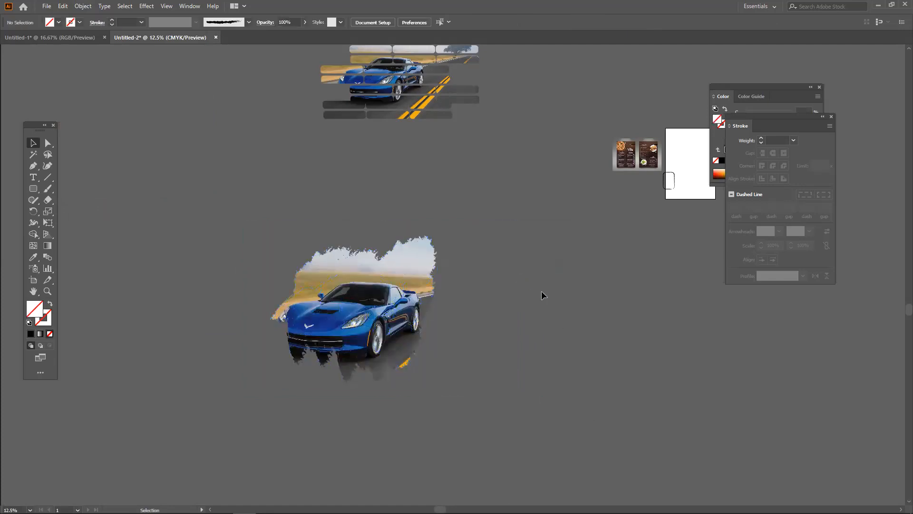
left_click_drag(491, 385, 496, 356)
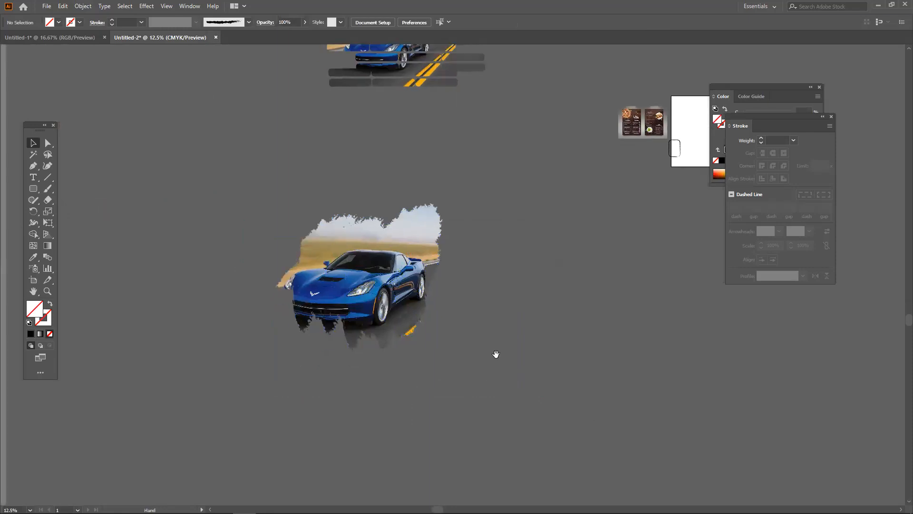
Inside the clip group, shift the car photo up and to the right, nudge the mask path down and left, and exit isolation.
left_click(404, 275)
scroll(386, 281, "up", 2, "alt")
left_click(384, 287)
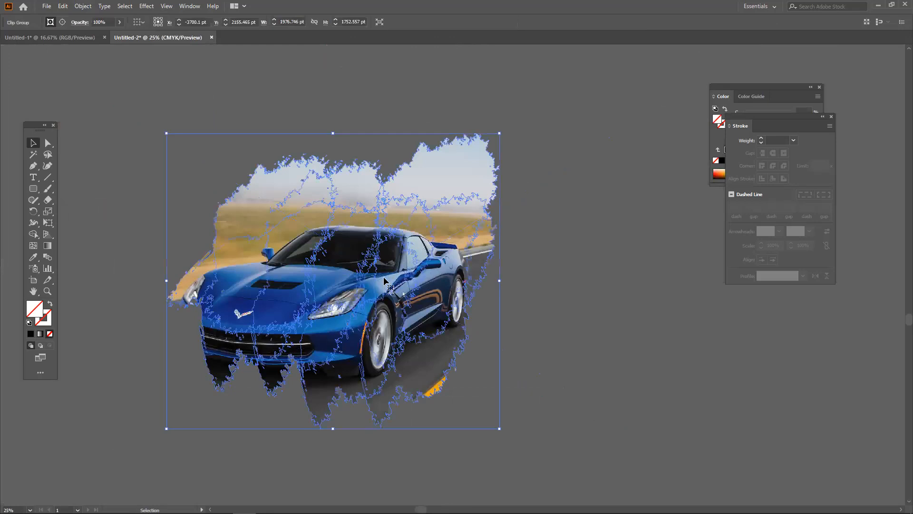
double_click(385, 280)
left_click_drag(384, 276, 412, 265)
left_click(419, 253)
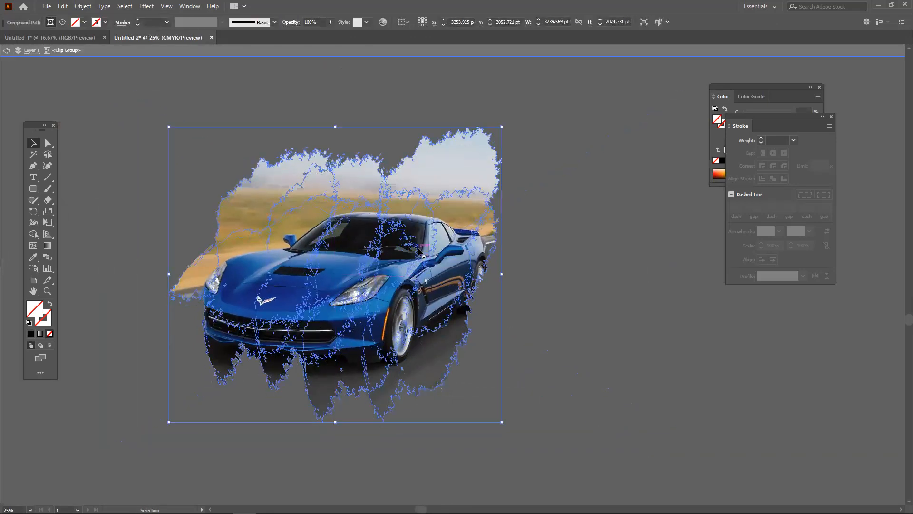
left_click_drag(418, 247, 413, 257)
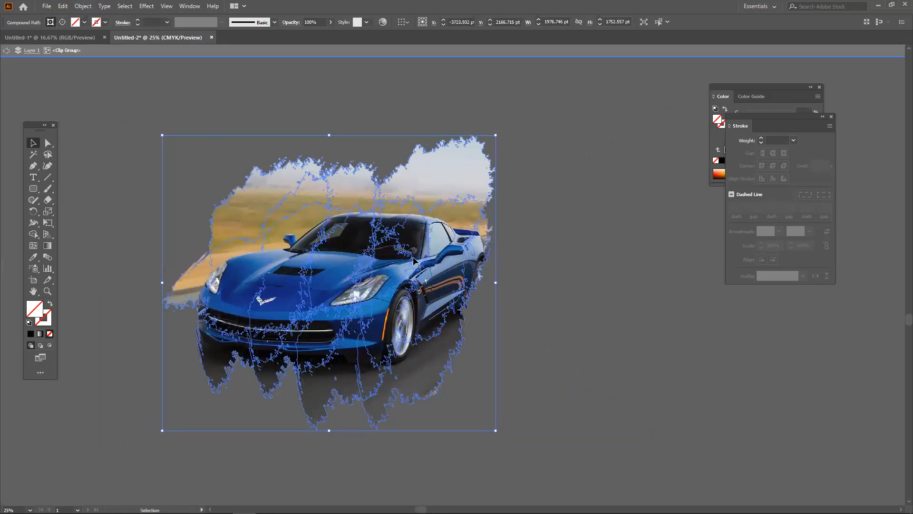
double_click(583, 266)
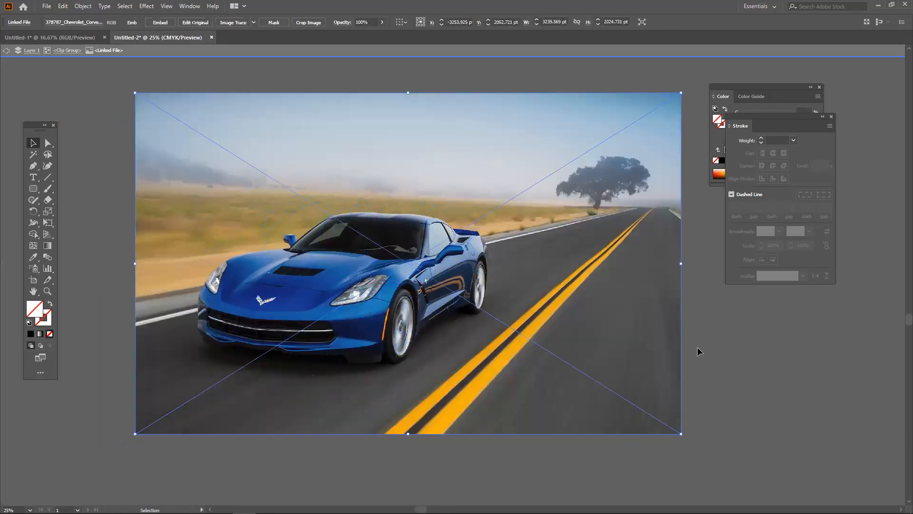
double_click(697, 347)
key("ctrl+minus")
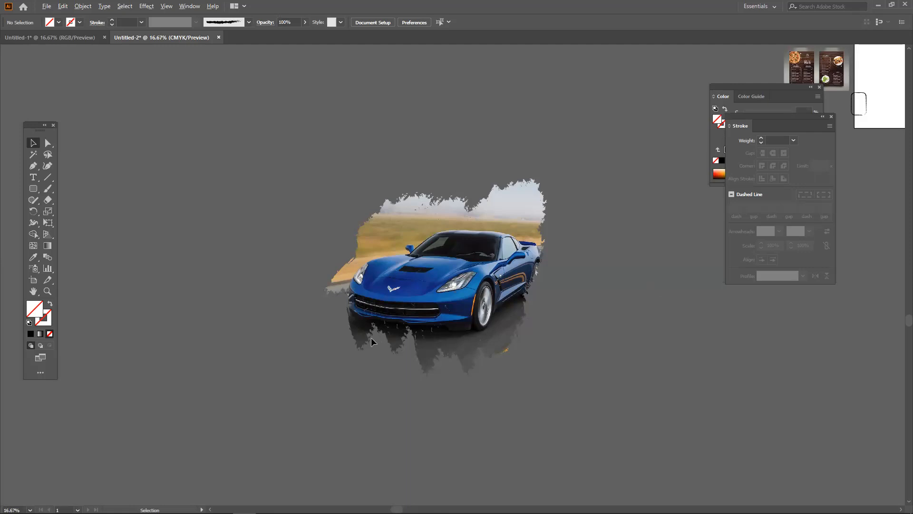
Examine the ragged edges and overall look of the car photo clipped by the brush strokes.
scroll(409, 264, "up", 2)
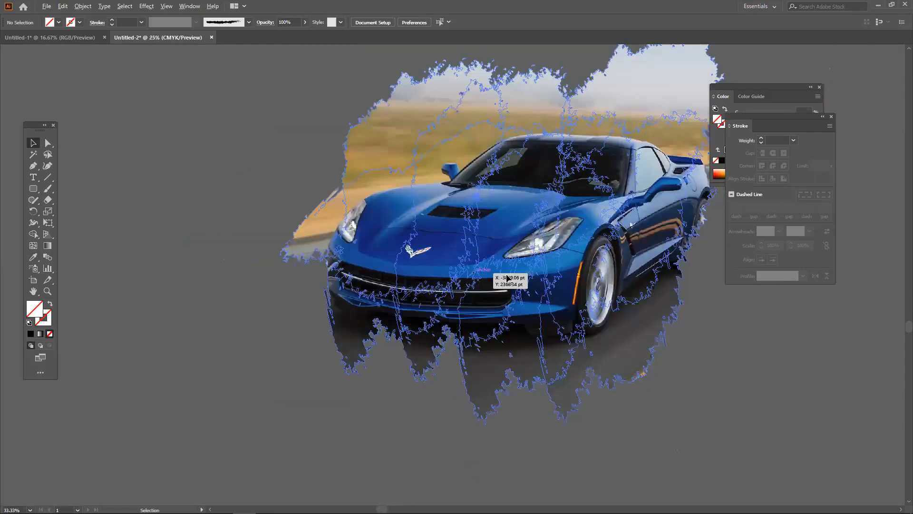
scroll(474, 275, "down", 1)
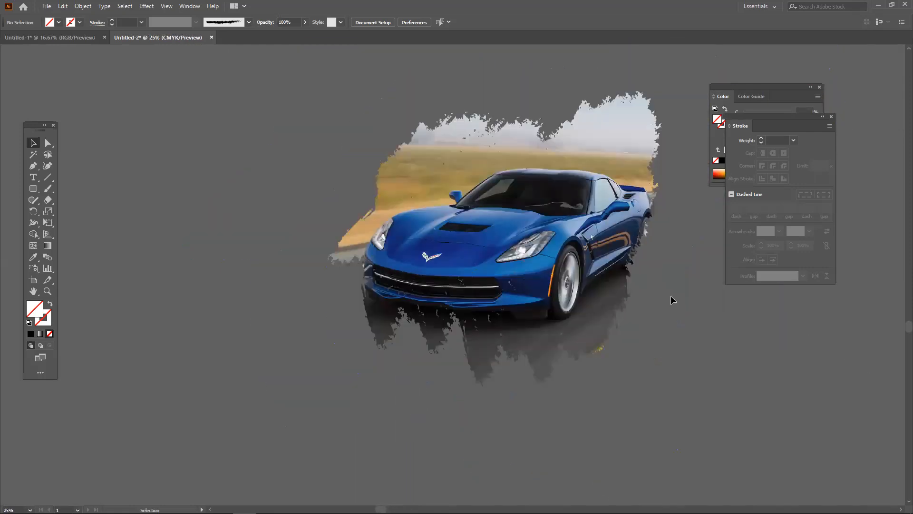
left_click(579, 218)
left_click(701, 304)
left_click_drag(685, 280, 641, 324)
scroll(651, 341, "down", 1)
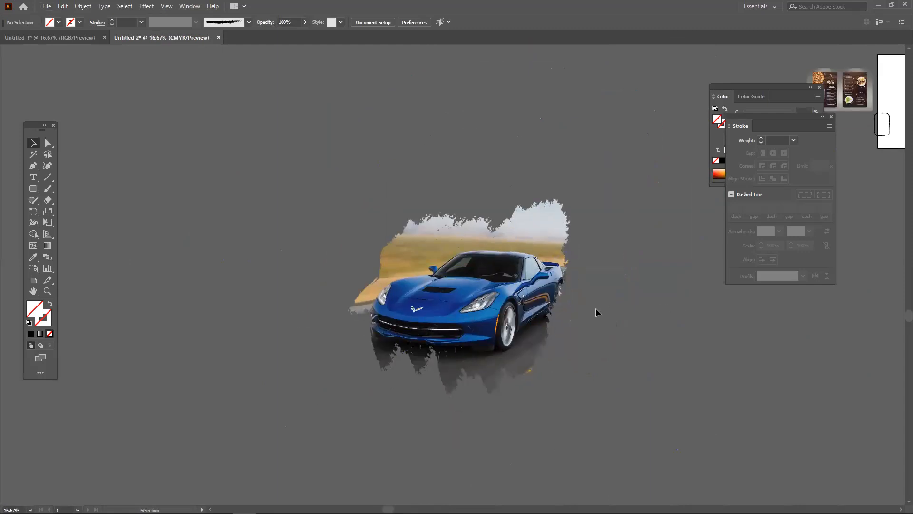
left_click(526, 294)
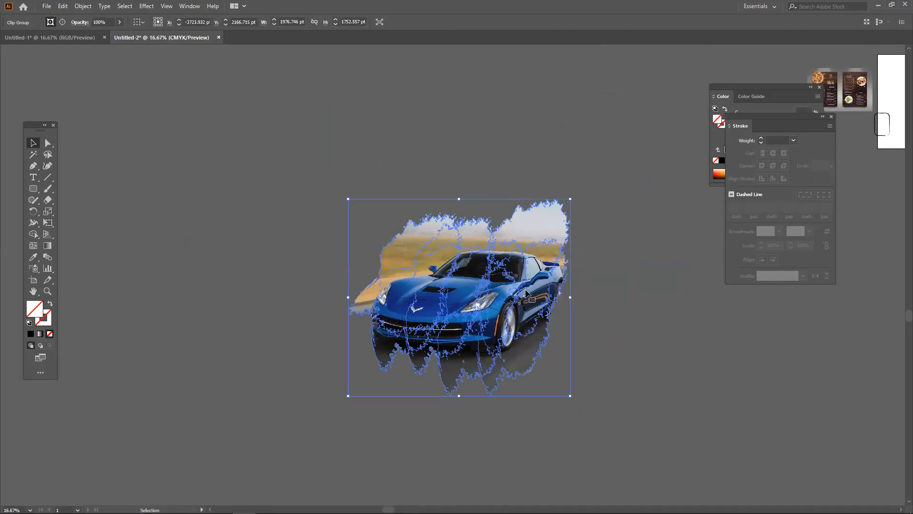
left_click(622, 317)
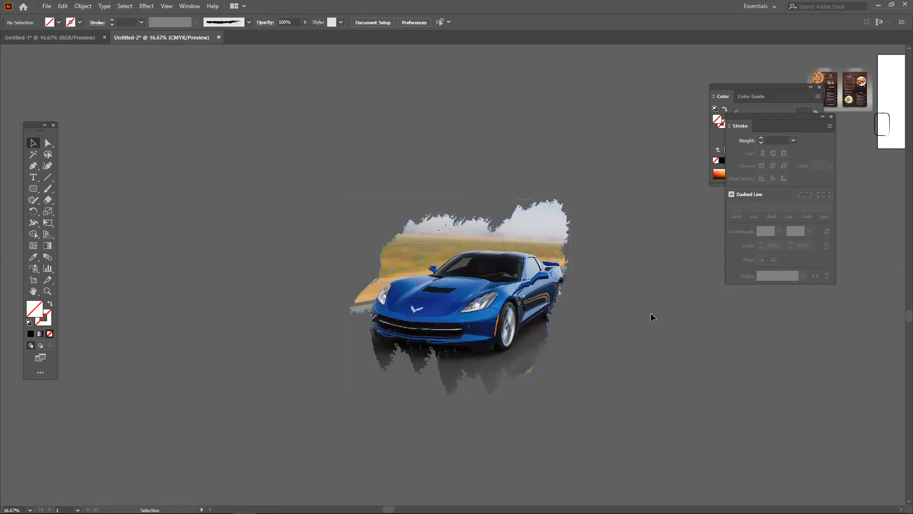
Delete the brush-clipped car image and the car image clipped by rounded bars from the canvas.
left_click_drag(712, 337, 651, 384)
scroll(552, 349, "down", 2)
left_click(234, 325)
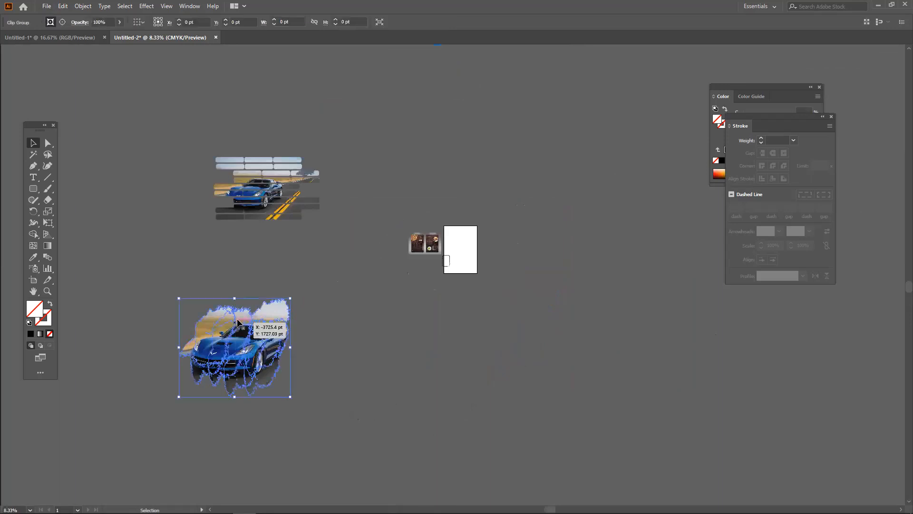
key("Delete")
left_click_drag(284, 282, 332, 331)
left_click_drag(226, 198, 431, 330)
key("Delete")
Delete the small rounded rectangle at the artboard's left edge, leaving the blank artboard and menu reference in view.
scroll(500, 326, "up", 3)
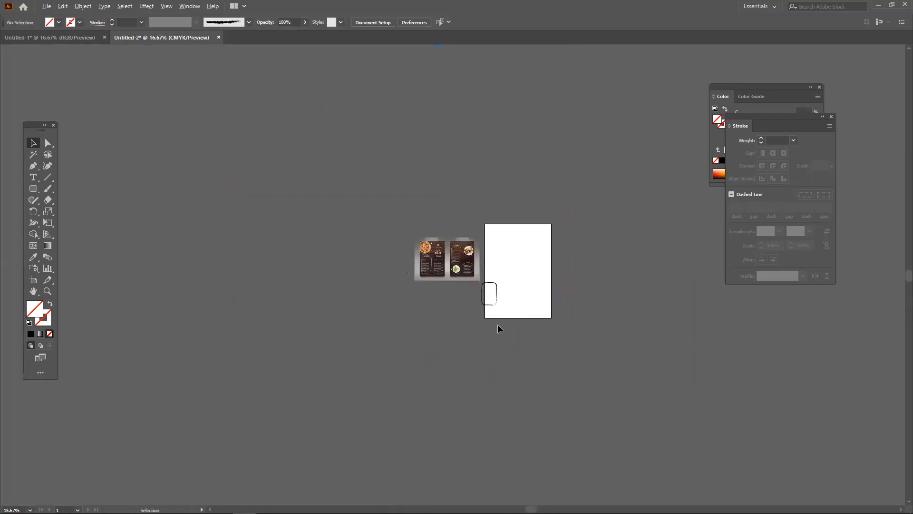
left_click_drag(486, 310, 394, 307)
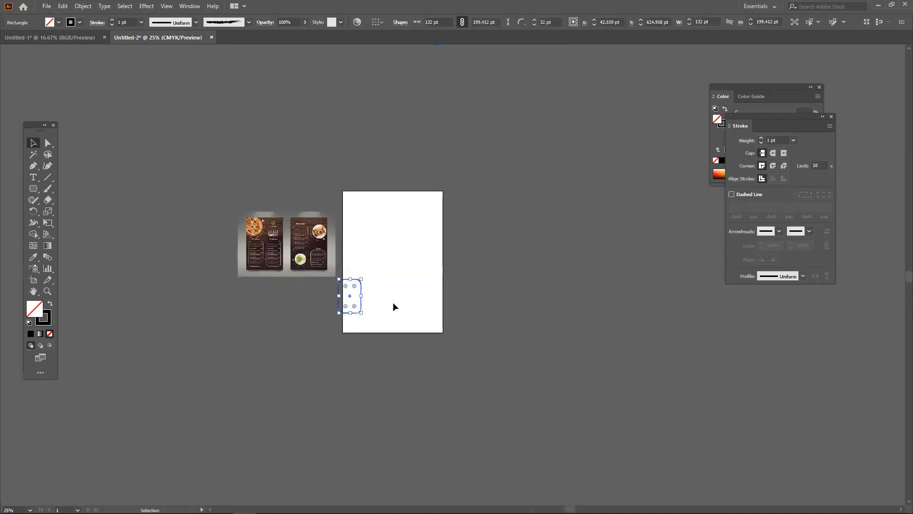
key("Delete")
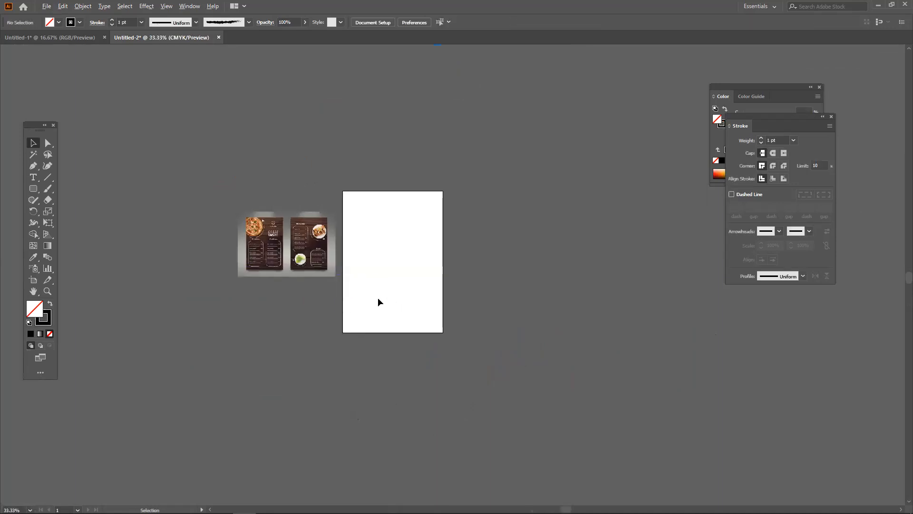
scroll(377, 298, "up", 2)
left_click_drag(417, 294, 449, 314)
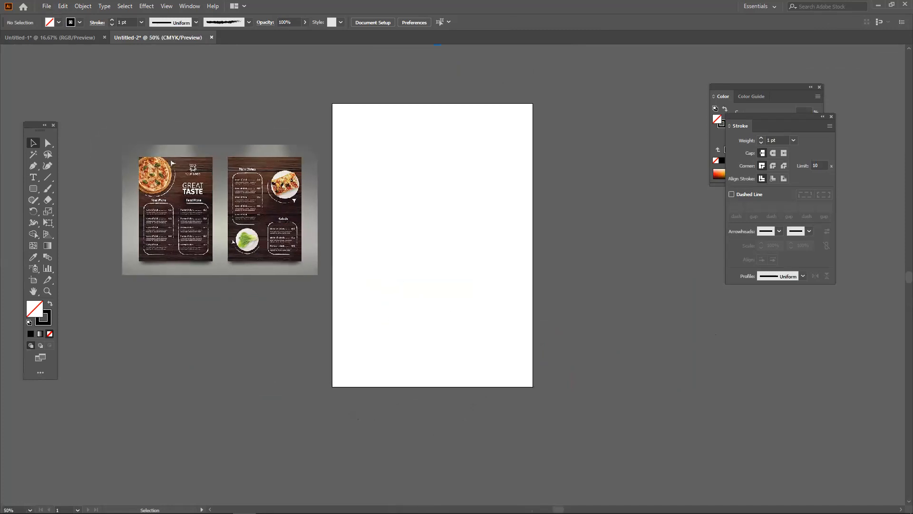
Switch to the Firefox browser, search Google for "table texture" in a new tab, and browse the image results.
left_click(174, 508)
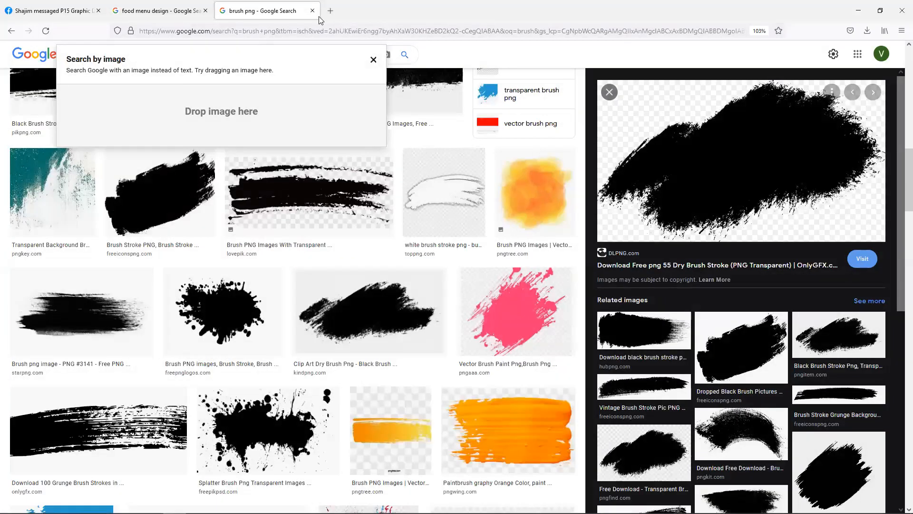
left_click(331, 11)
type("table")
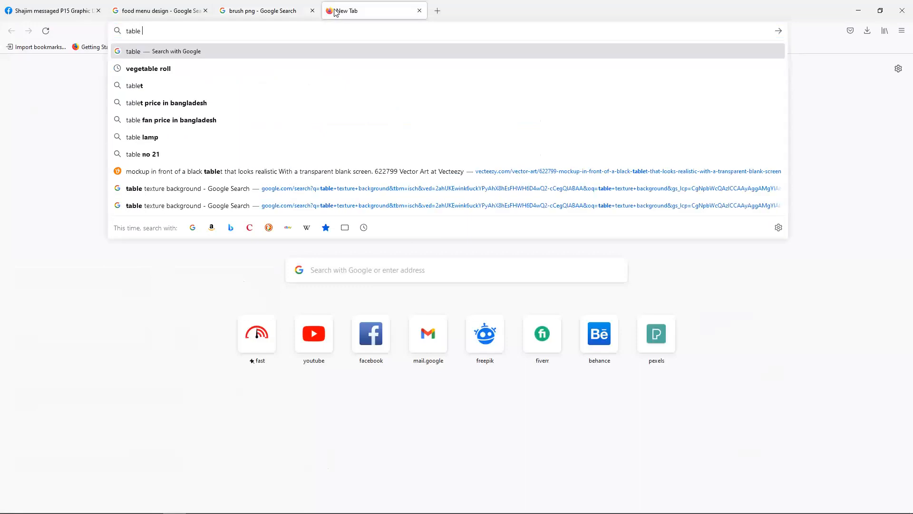
type(" text")
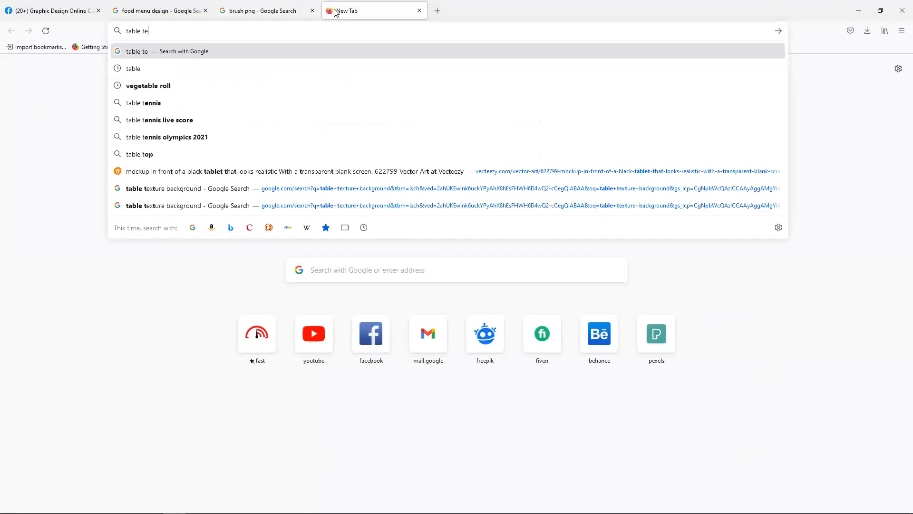
key("Down")
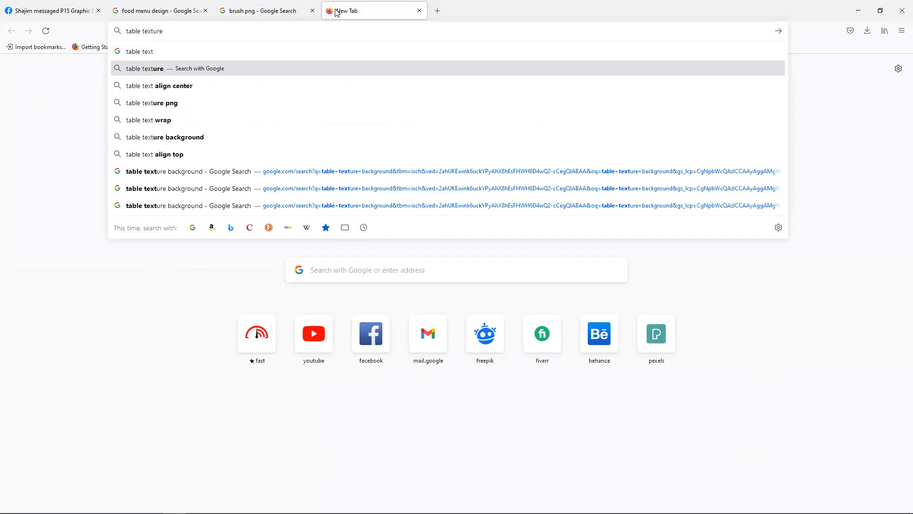
key("Return")
left_click(134, 95)
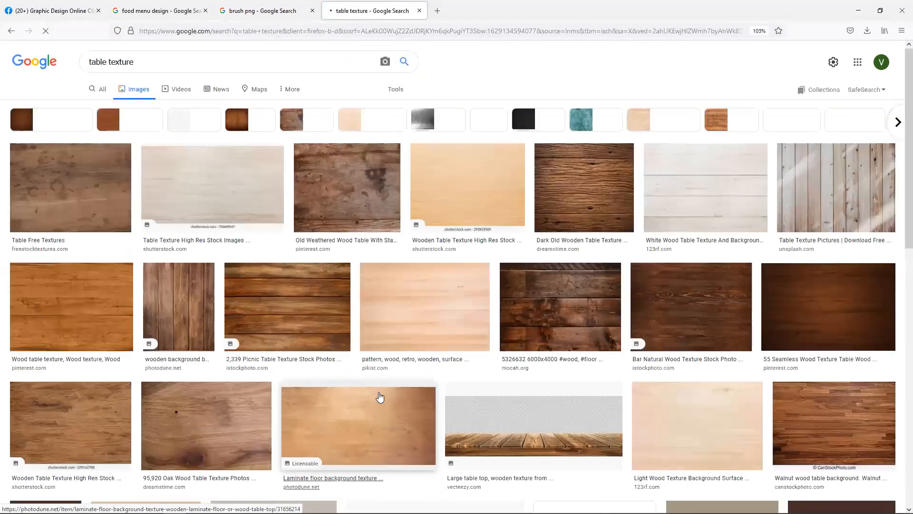
scroll(628, 320, "down", 3)
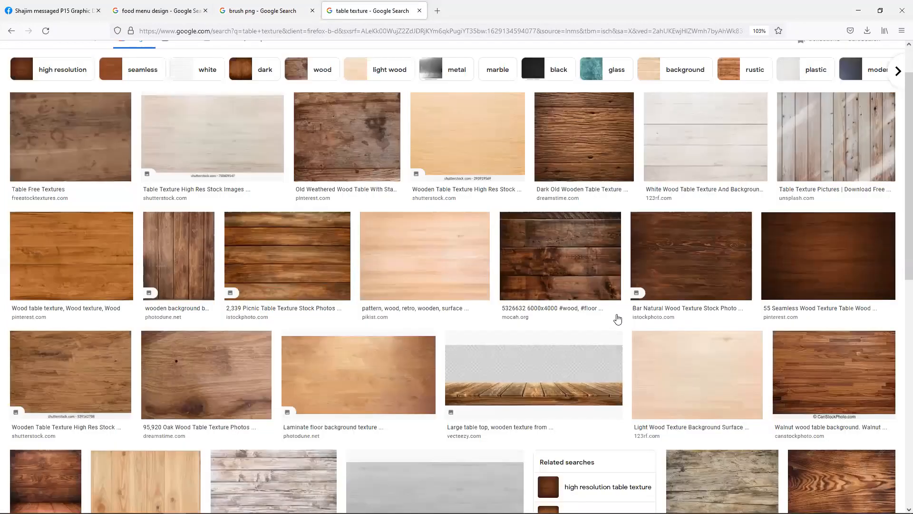
Browse the table texture results and related images for a suitable dark wood surface.
scroll(587, 256, "down", 1)
left_click(580, 195)
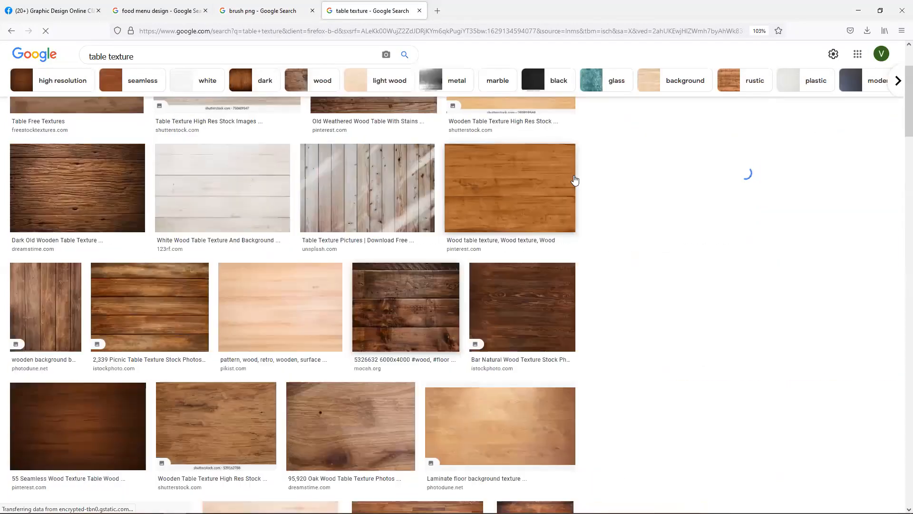
scroll(707, 255, "down", 5)
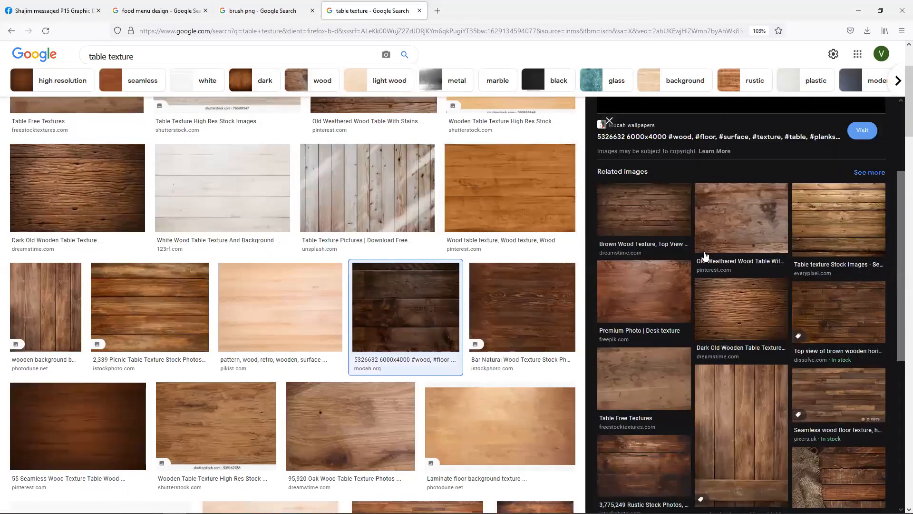
scroll(705, 285, "down", 2)
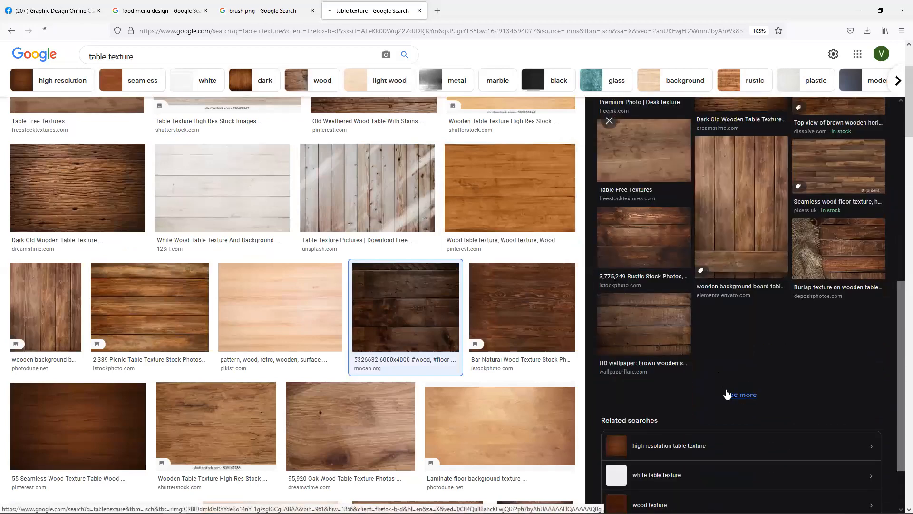
left_click(726, 394)
scroll(300, 383, "down", 10)
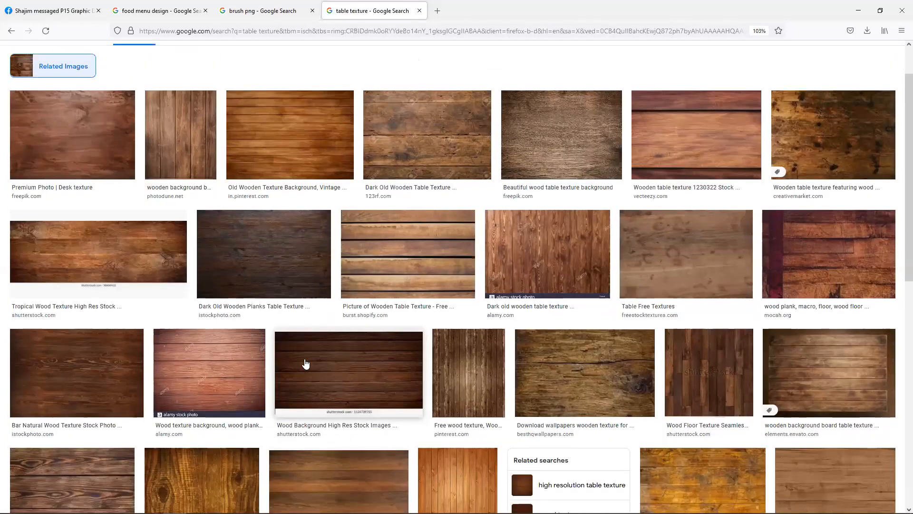
scroll(313, 348, "down", 2)
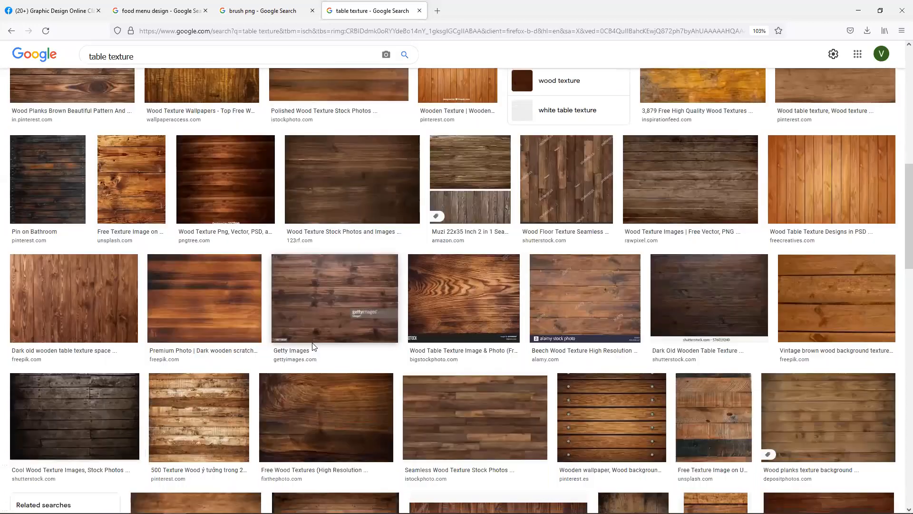
left_click(181, 252)
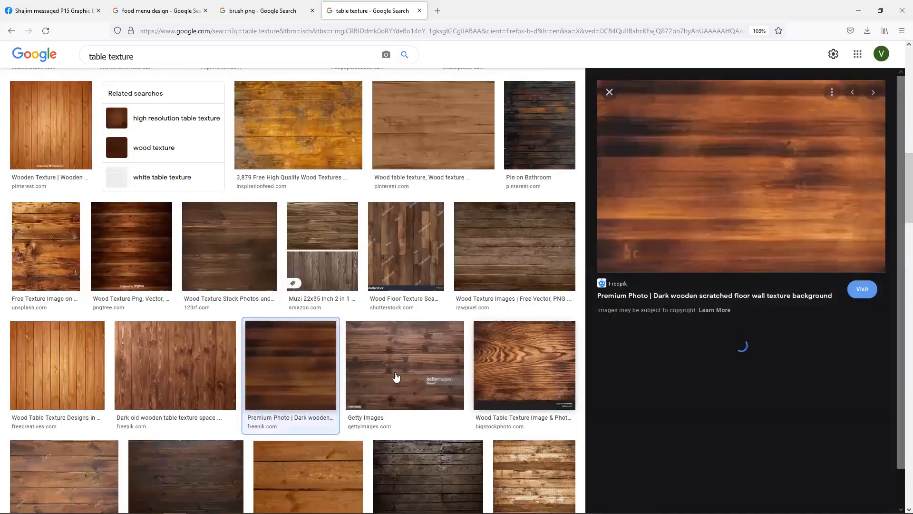
scroll(707, 406, "down", 2)
scroll(707, 404, "down", 7)
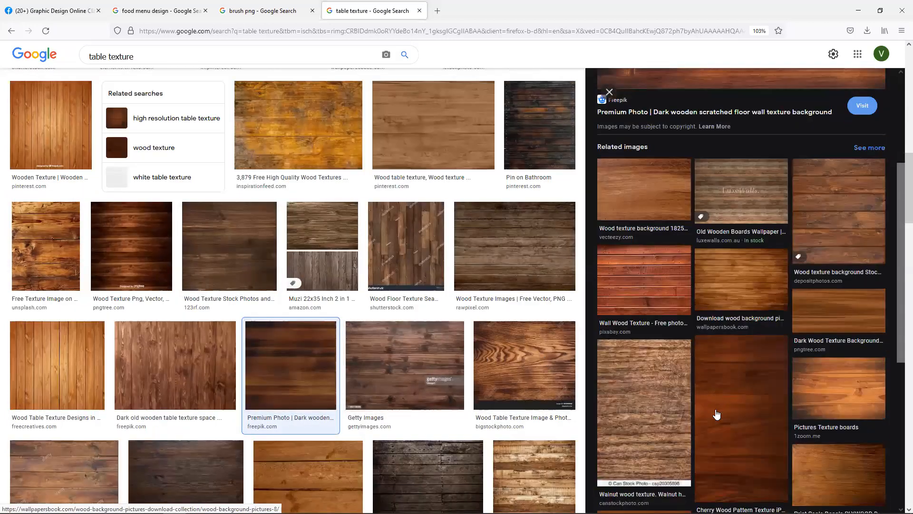
scroll(508, 386, "down", 4)
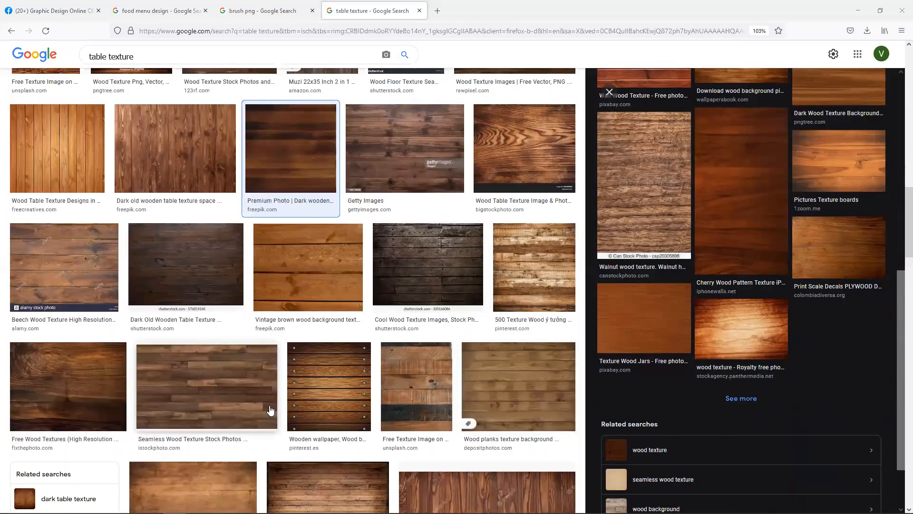
Copy FixThePhoto's dark wood texture, switch to Illustrator, paste it and place it at the blank artboard's upper edge.
left_click(88, 392)
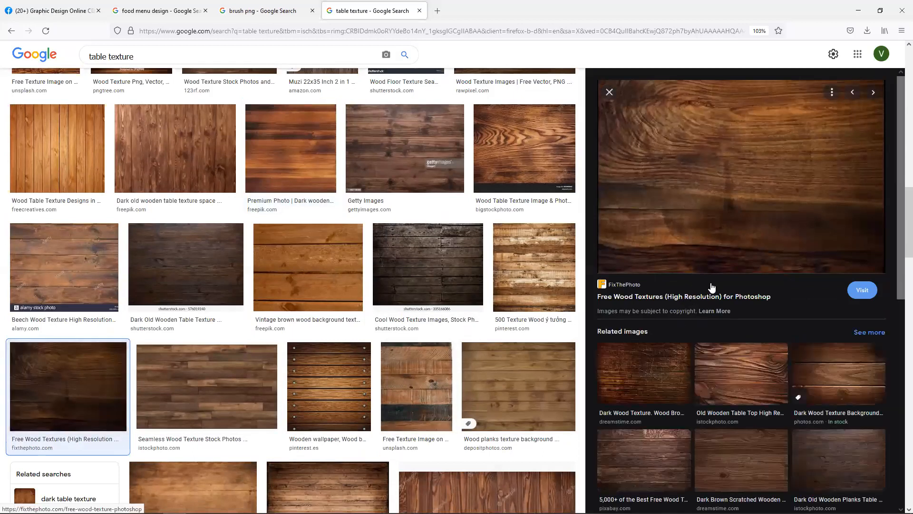
right_click(707, 190)
left_click(739, 327)
key("alt+Tab")
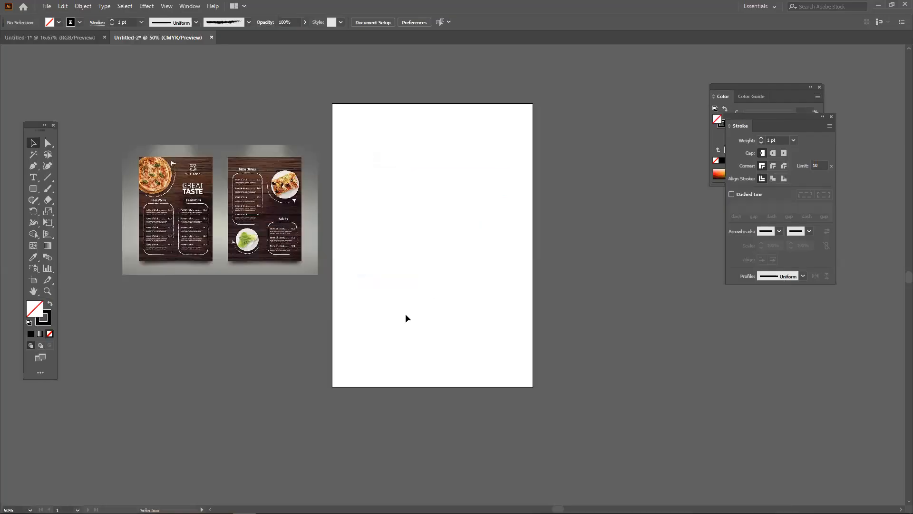
key("ctrl+v")
left_click_drag(471, 316, 421, 215)
left_click(583, 358)
Try to enlarge the landscape wood texture proportionally to the artboard's full height.
left_click_drag(465, 248, 695, 445)
left_click(696, 440)
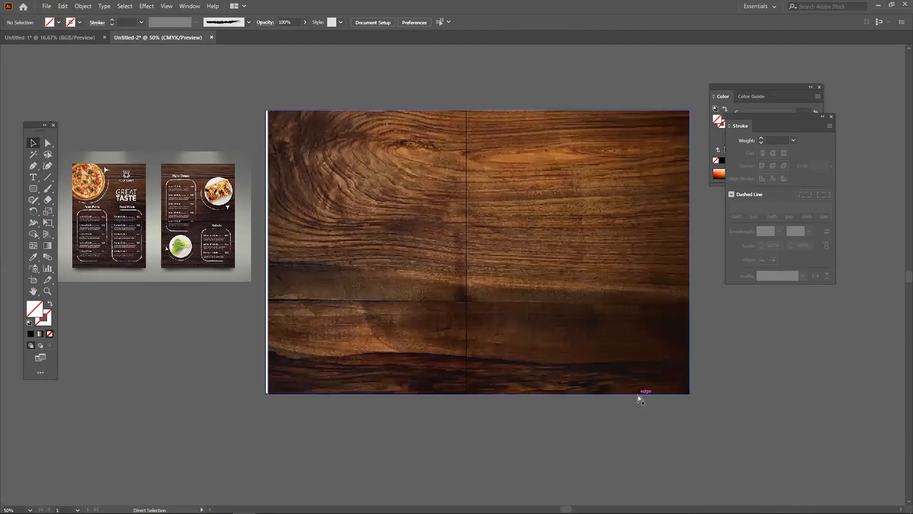
key("ctrl+z")
Rotate the wood texture 90° counterclockwise, align it to the artboard's upper-left corner and stretch it to 595.276 × 841.89 pt.
left_click(487, 286)
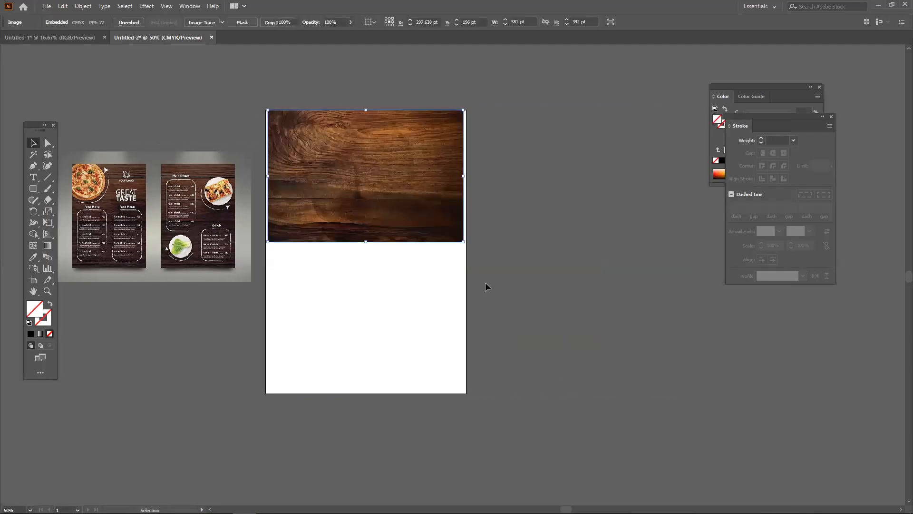
left_click(446, 242)
left_click_drag(464, 245, 463, 91)
left_click_drag(432, 193, 393, 225)
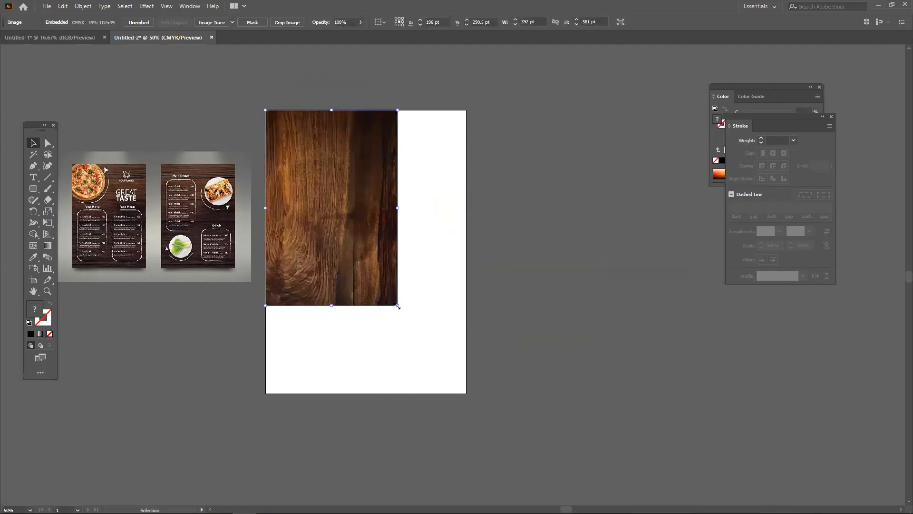
left_click_drag(410, 326, 469, 394)
left_click(581, 386)
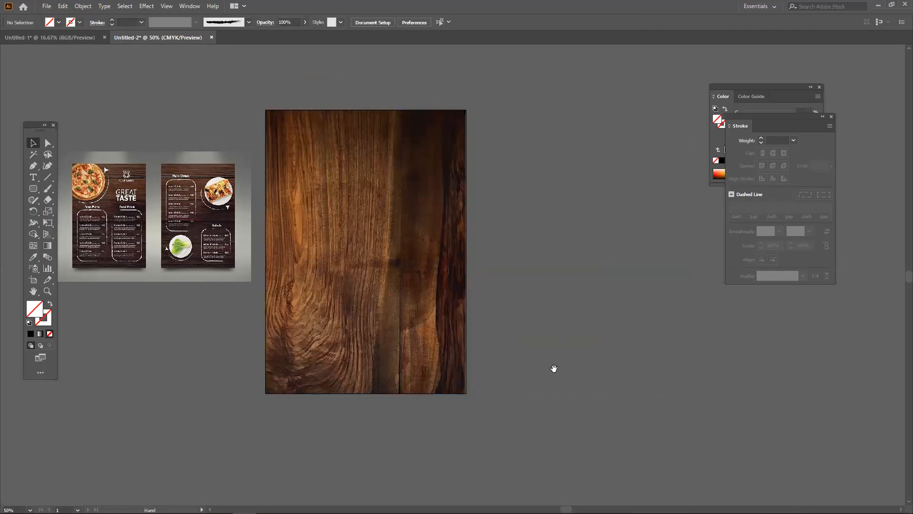
Rotate the artboard-sized wood texture 180° in place.
left_click_drag(552, 369, 582, 356)
left_click(455, 324)
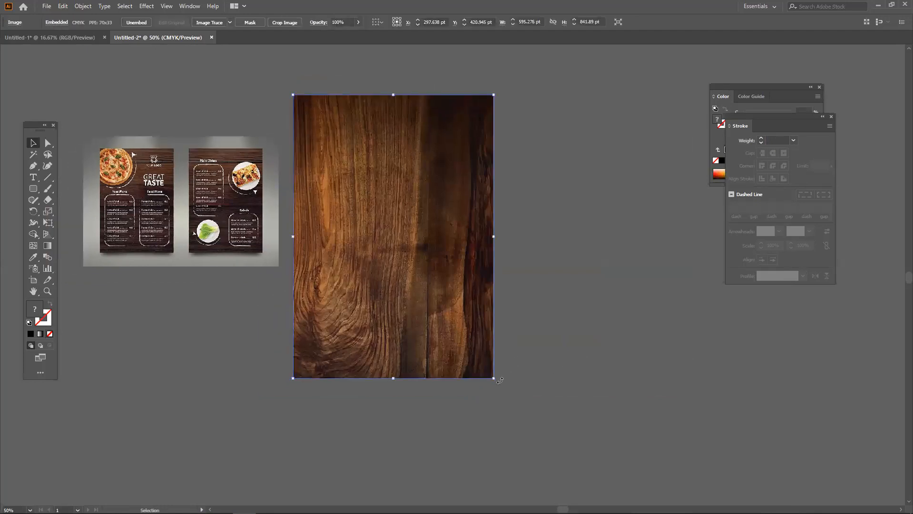
left_click_drag(496, 383, 370, 143)
scroll(434, 265, "up", 1)
Reflect the wood texture across the vertical axis with preview enabled, then deselect it.
right_click(434, 264)
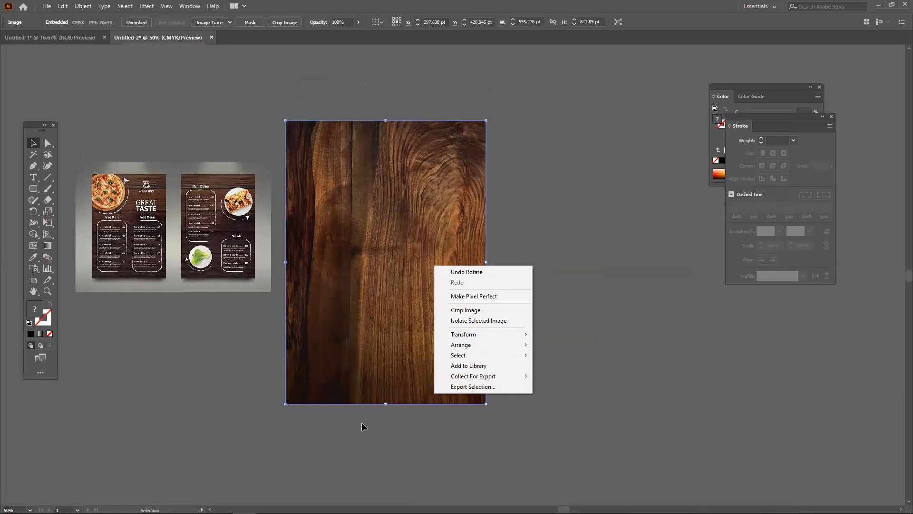
key("Escape")
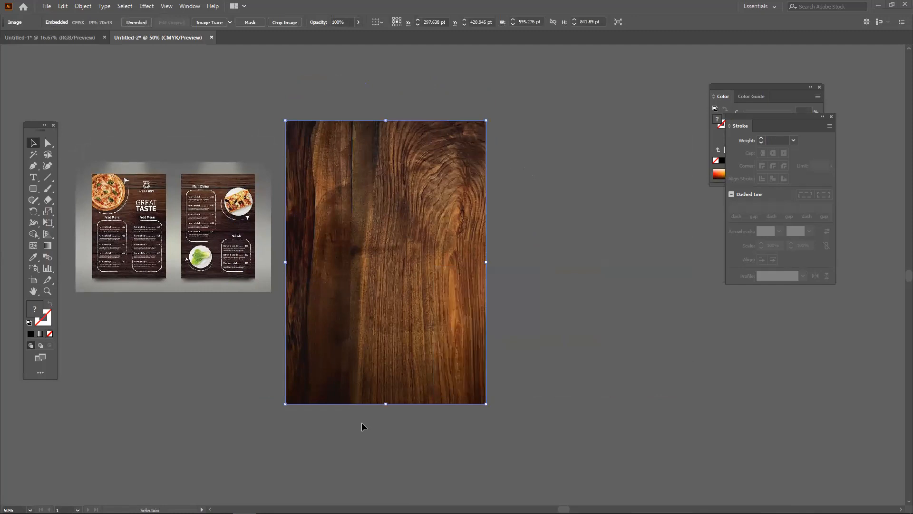
right_click(402, 216)
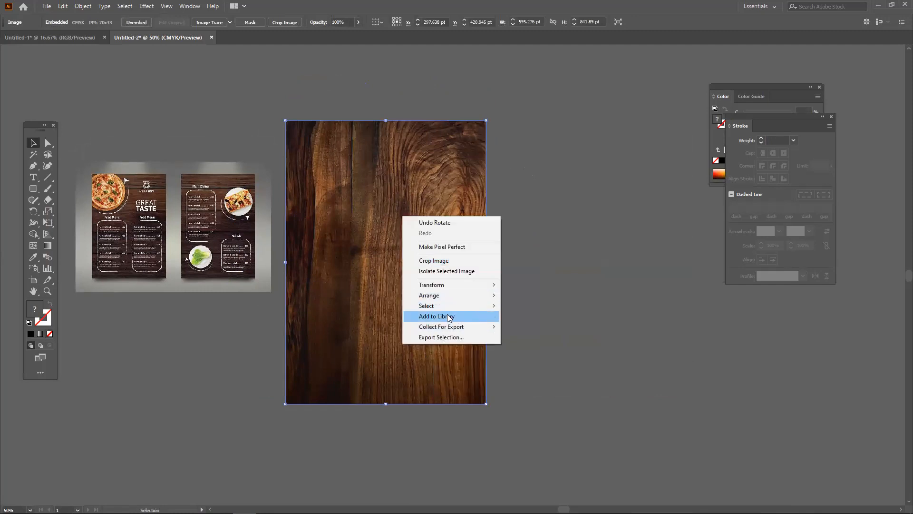
mouse_move(453, 296)
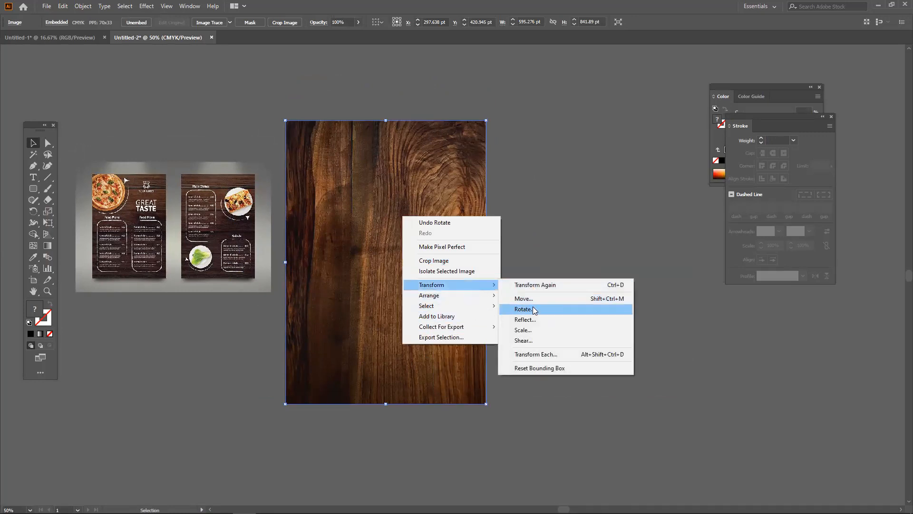
left_click(530, 319)
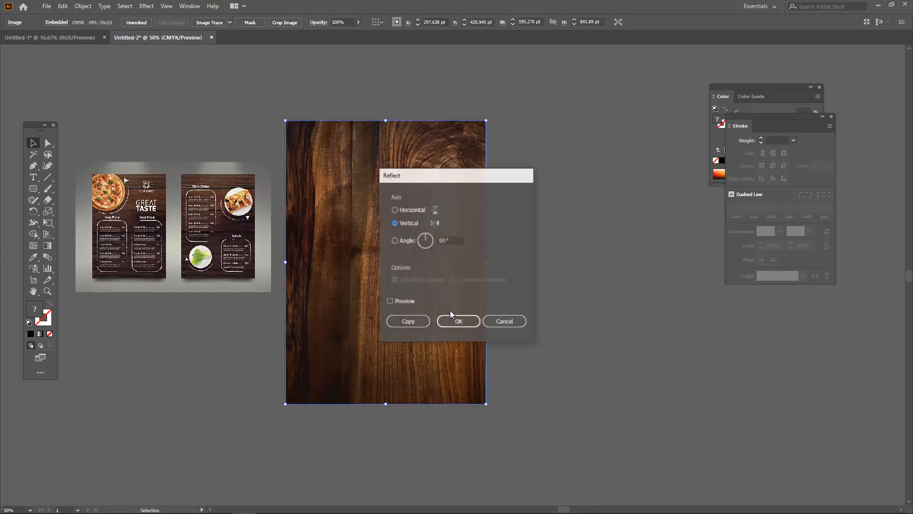
left_click(405, 302)
left_click_drag(433, 184, 561, 209)
left_click(582, 347)
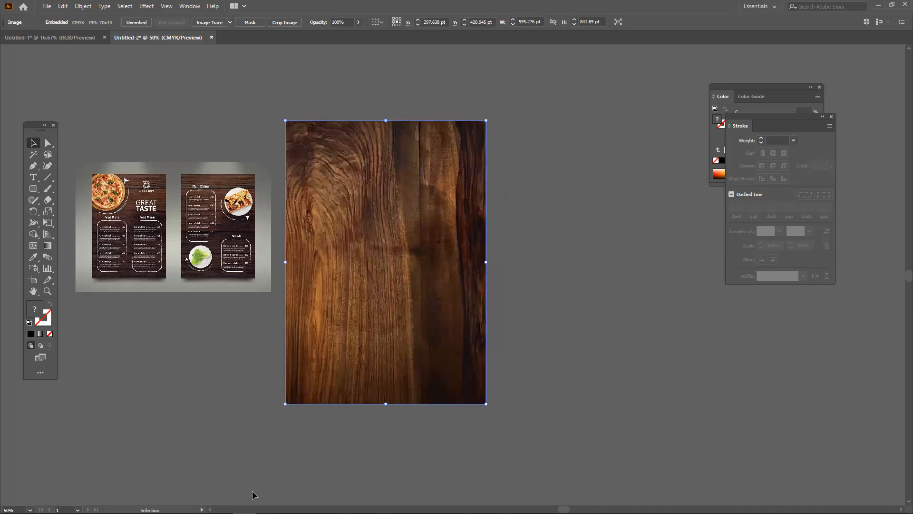
left_click(607, 281)
Move the menu reference image farther away from the artboard, leaving a wider gap beside the wood texture.
left_click(228, 286)
left_click_drag(274, 333, 308, 340)
left_click_drag(277, 309, 395, 357)
left_click_drag(366, 298, 290, 353)
left_click_drag(330, 366, 310, 313)
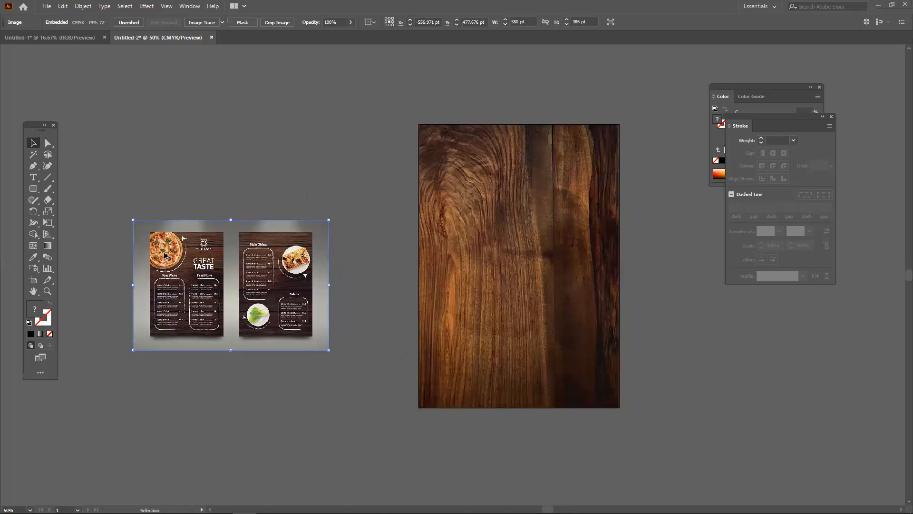
Examine the menu reference's pizza, then switch to Firefox and search Google Images for "pizza png".
scroll(164, 256, "up", 3)
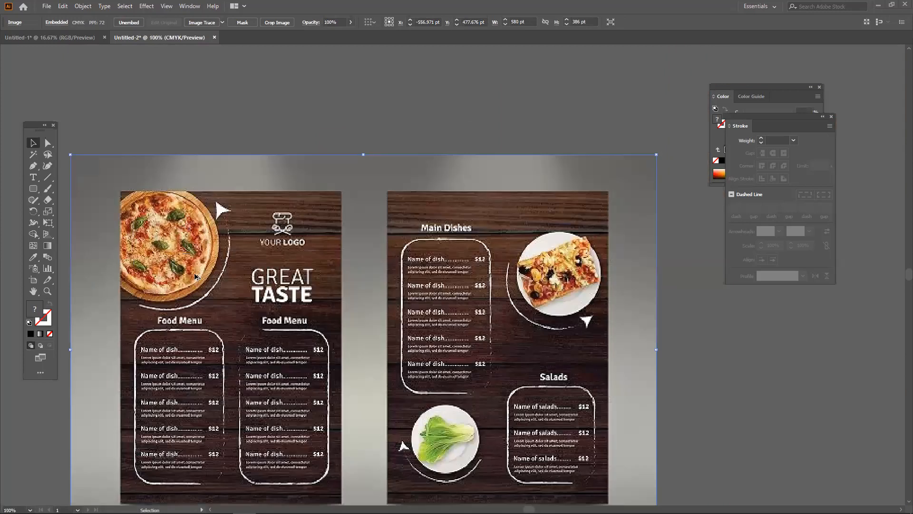
scroll(196, 272, "down", 2)
scroll(175, 264, "up", 4)
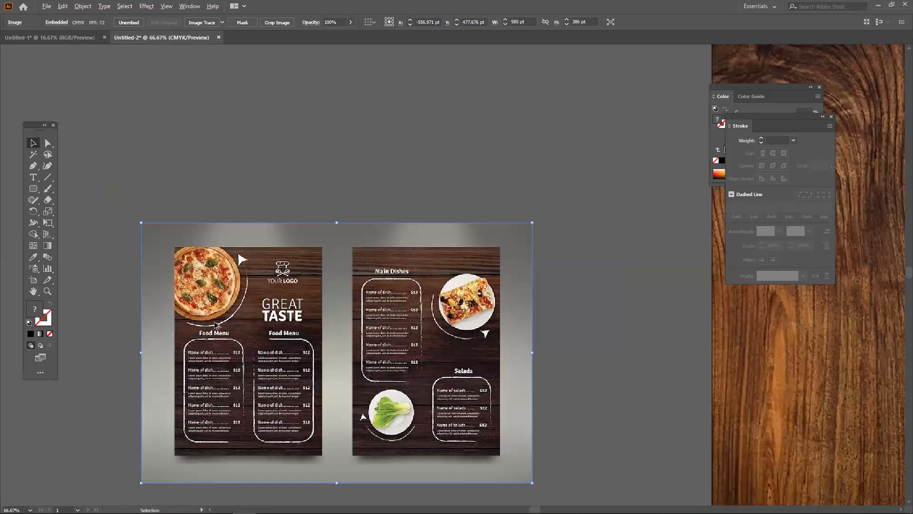
scroll(163, 309, "down", 3)
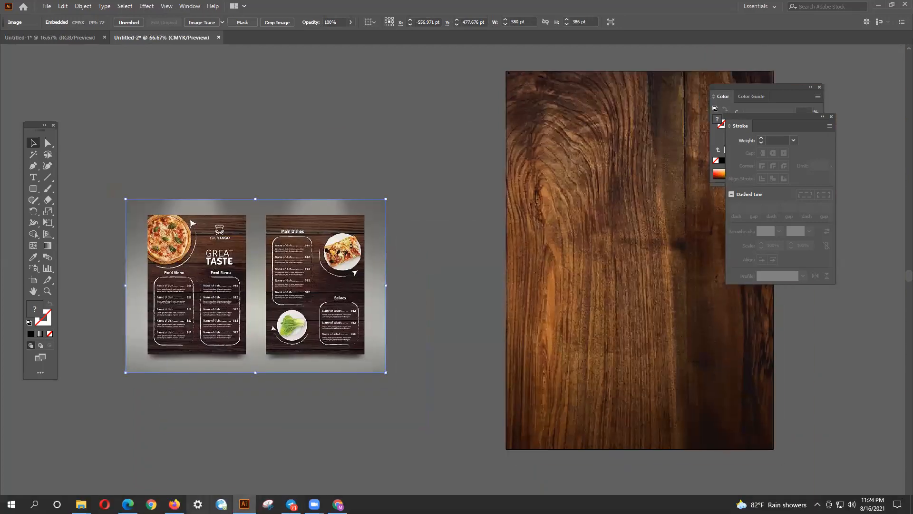
left_click(175, 504)
left_click_drag(137, 56, 51, 43)
type("pi")
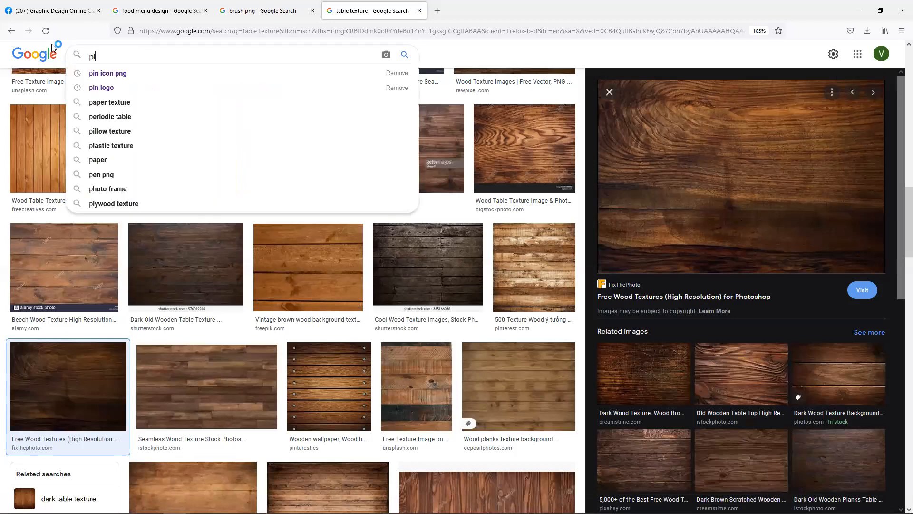
type("zza png")
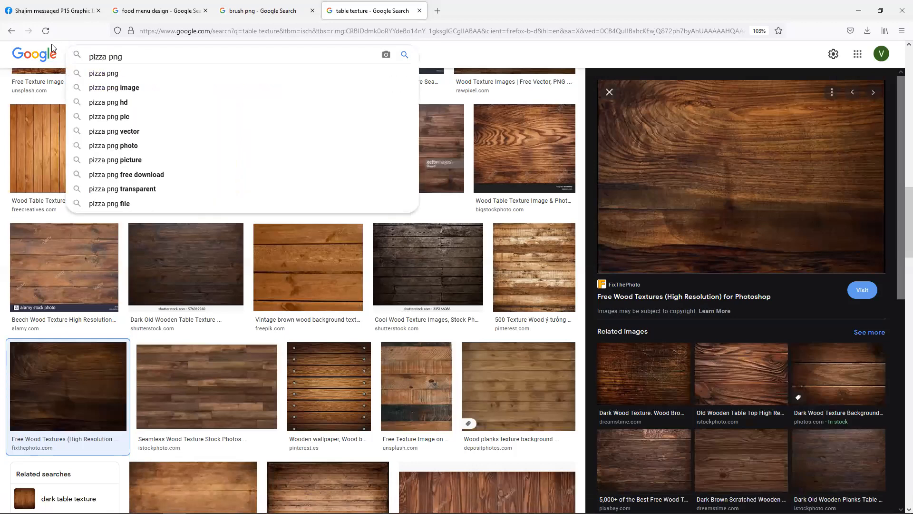
key("Return")
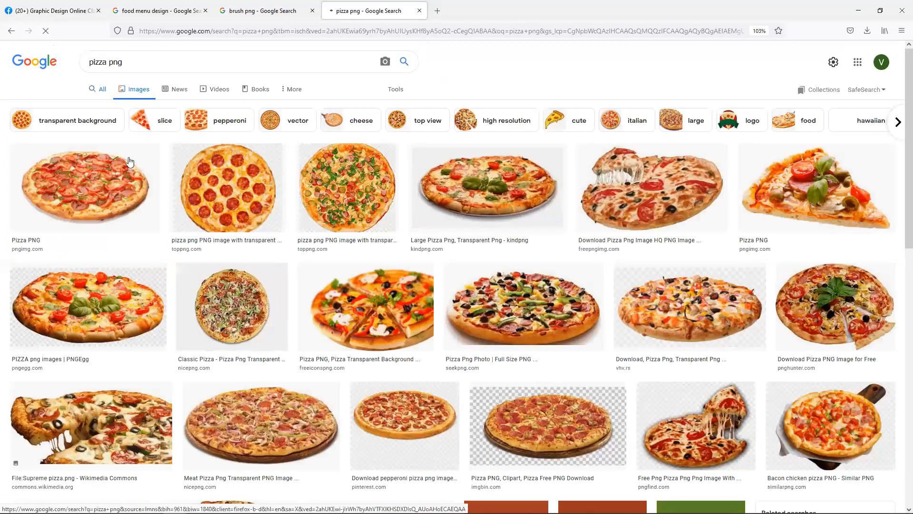
Browse the pizza PNG results and preview whole-pizza candidates, including the kindpng chicken pizza, the PhotoDune pizza and the PNG All pizza.
scroll(458, 225, "up", 2)
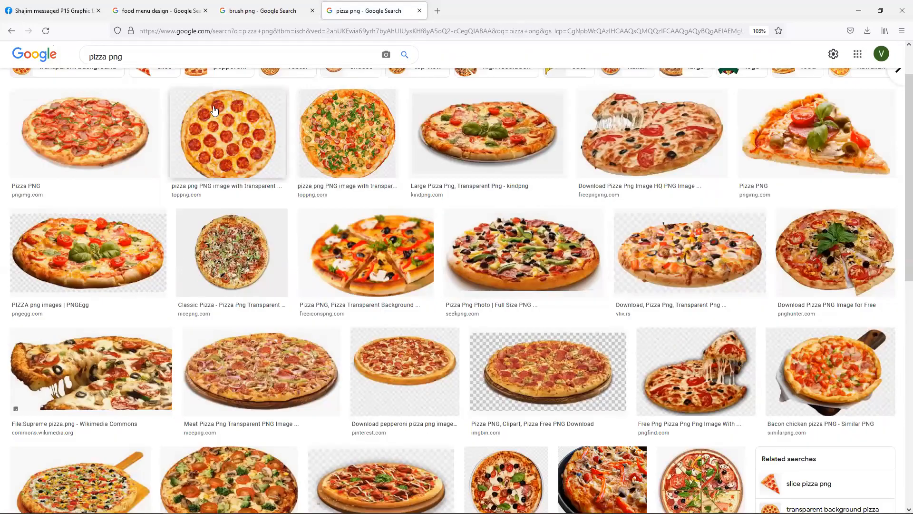
scroll(206, 131, "down", 8)
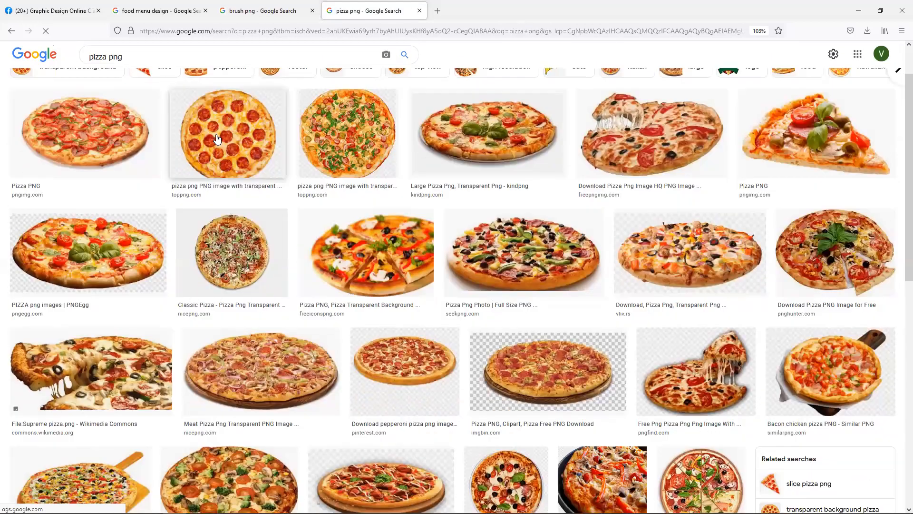
scroll(218, 138, "down", 6)
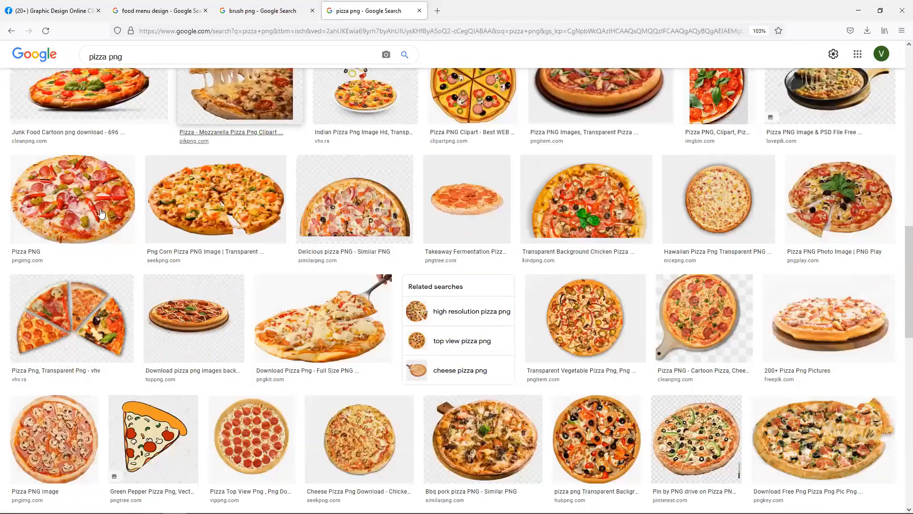
scroll(786, 235, "down", 2)
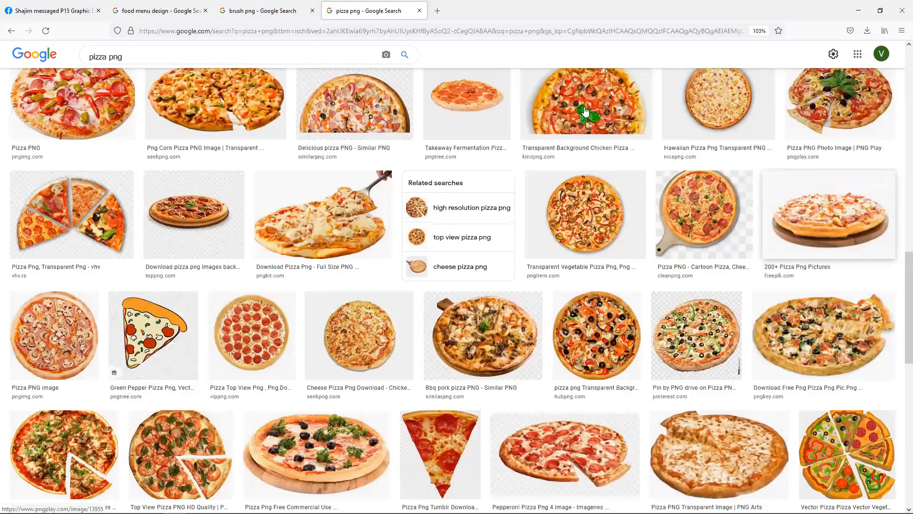
left_click(585, 111)
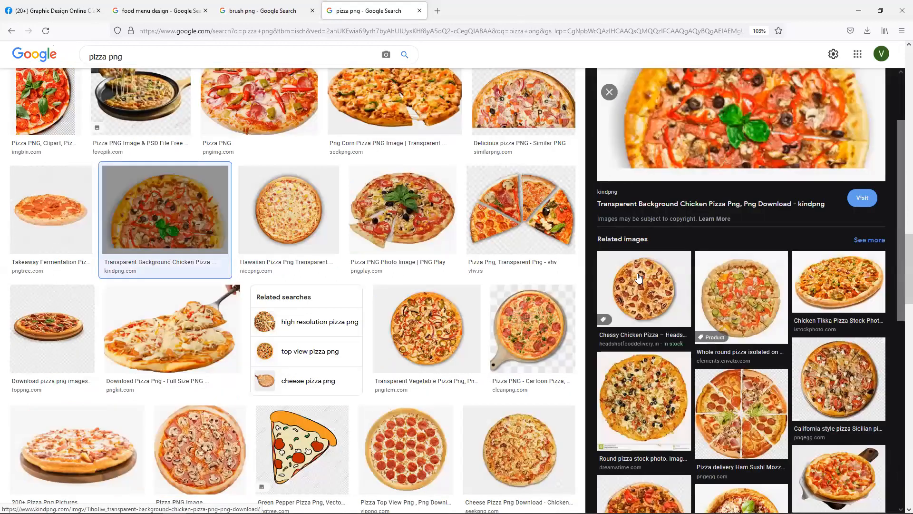
scroll(737, 266, "down", 2)
left_click(738, 263)
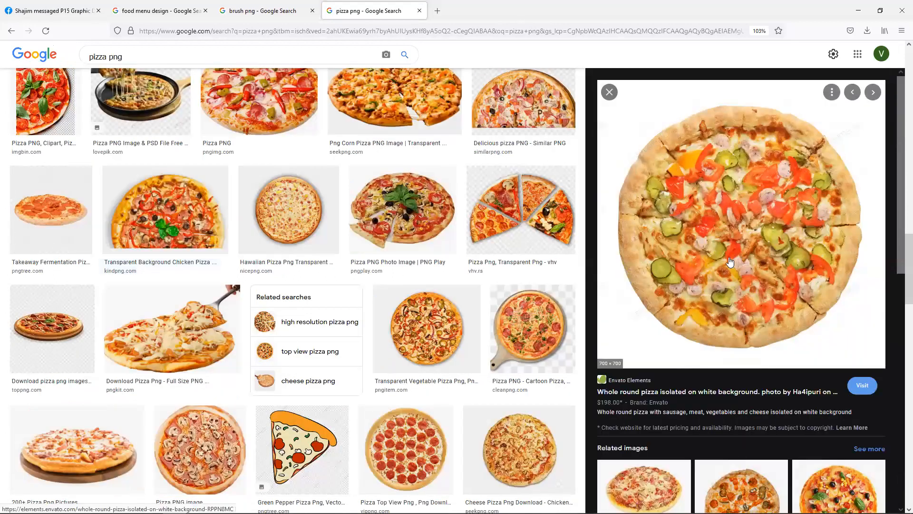
scroll(731, 261, "down", 5)
left_click(723, 278)
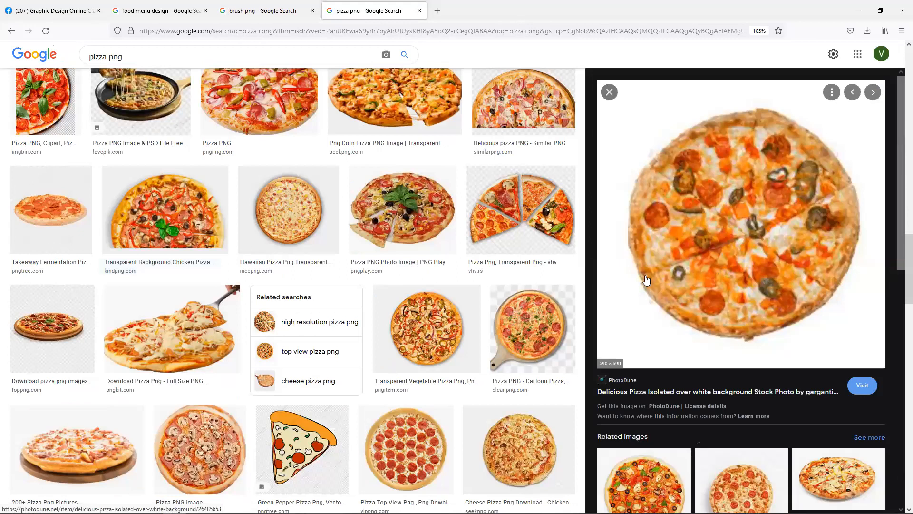
left_click(415, 240)
scroll(430, 269, "down", 10)
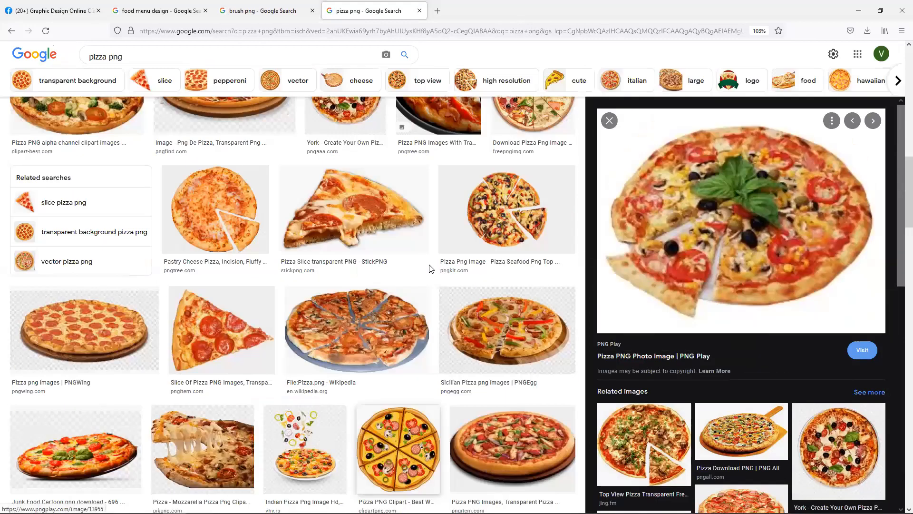
scroll(431, 269, "up", 2)
left_click(749, 427)
scroll(375, 241, "up", 6)
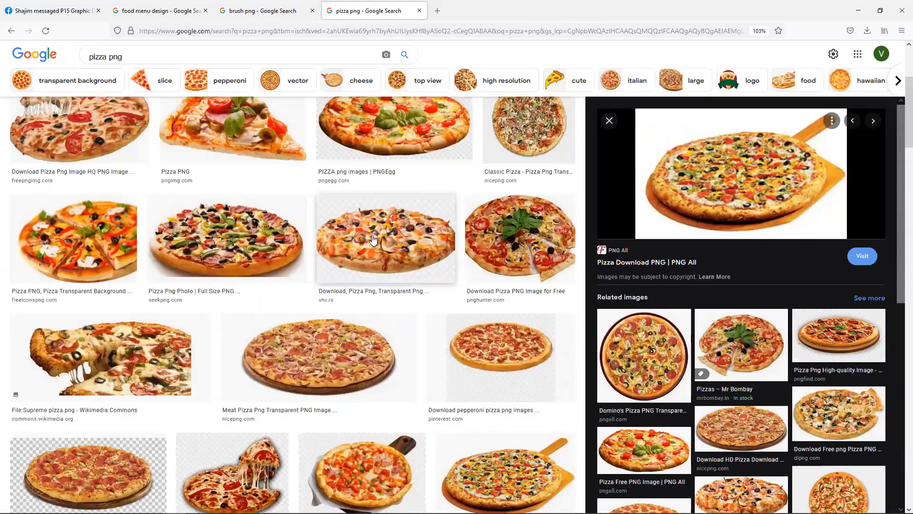
scroll(374, 240, "up", 4)
Preview the pngimg tomato pizza and compare related top-view pizzas from PngArea and PNGkey as candidates for the menu.
left_click(101, 186)
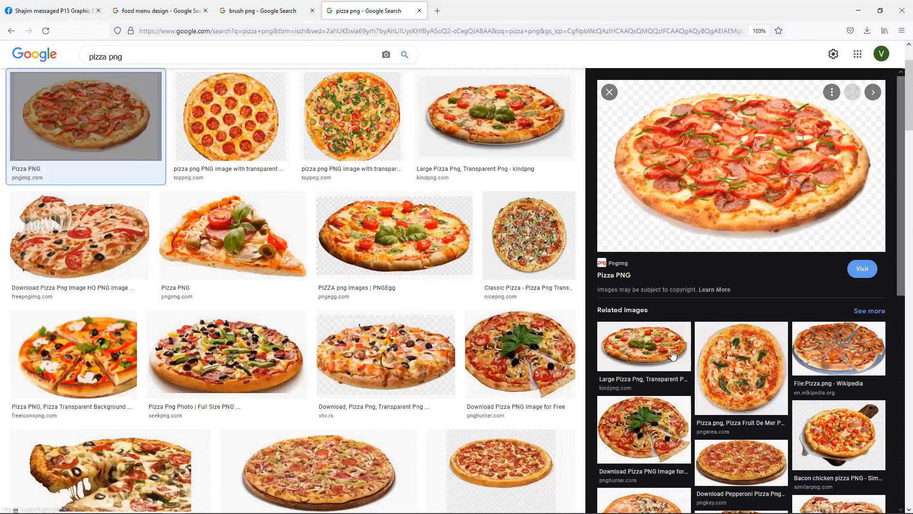
left_click(739, 376)
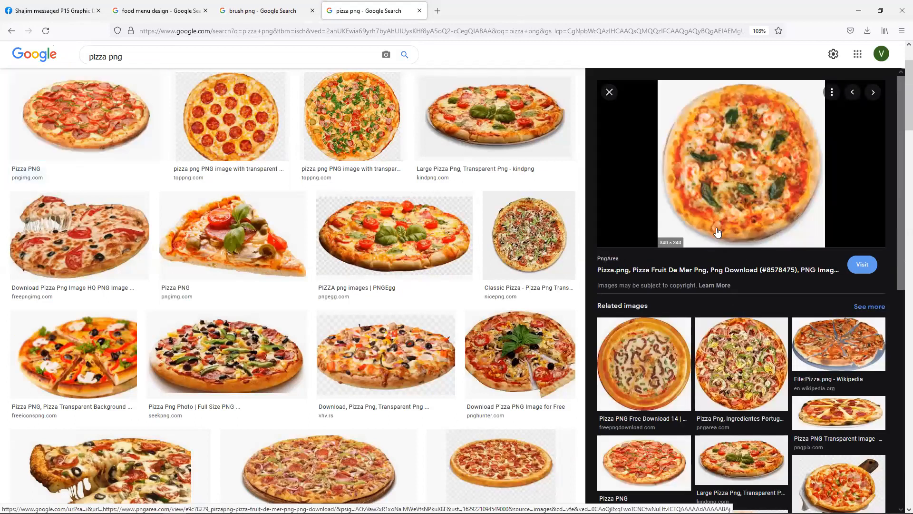
left_click(759, 385)
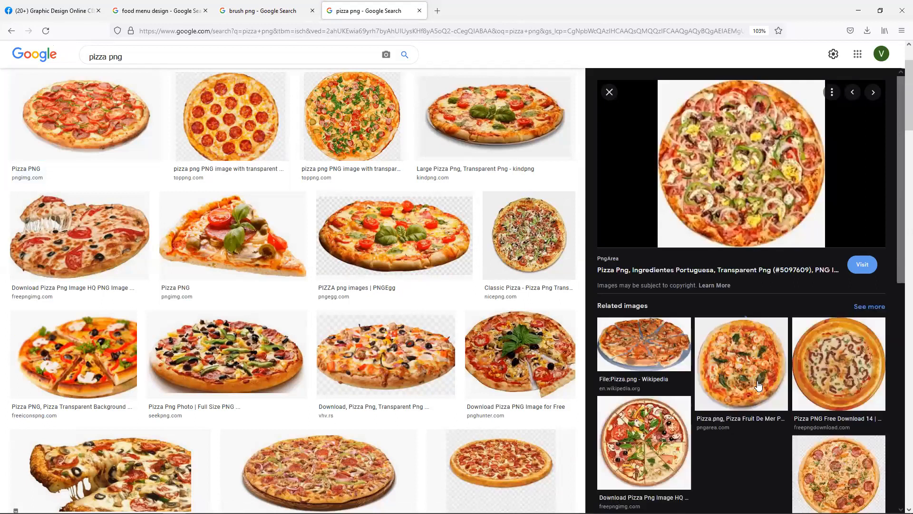
left_click(732, 358)
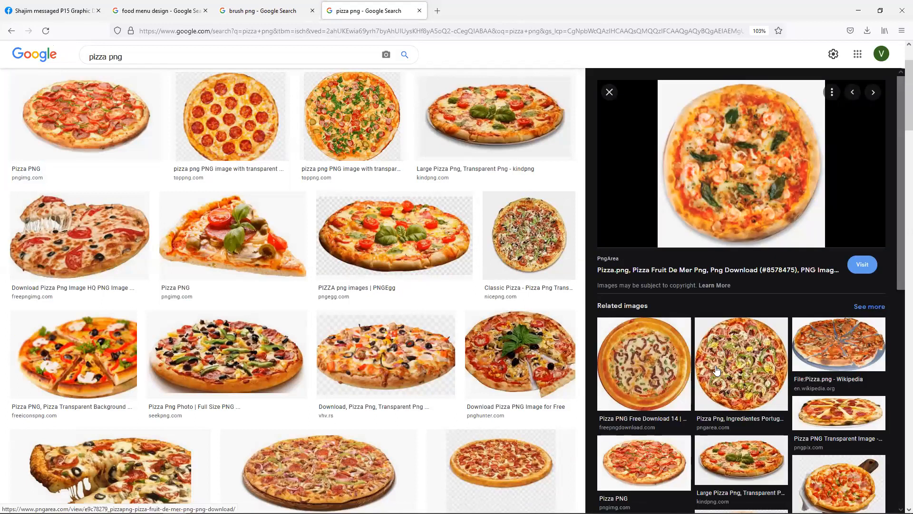
left_click(717, 370)
scroll(715, 367, "down", 3)
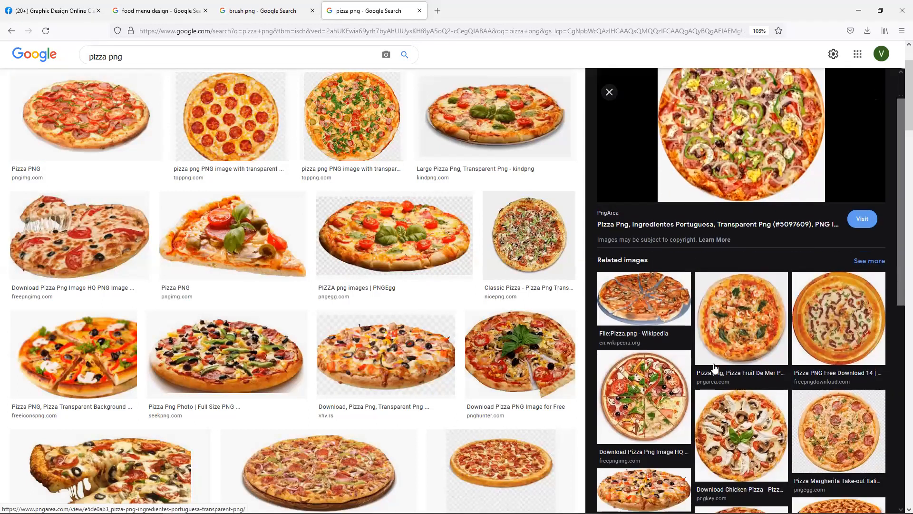
left_click(730, 333)
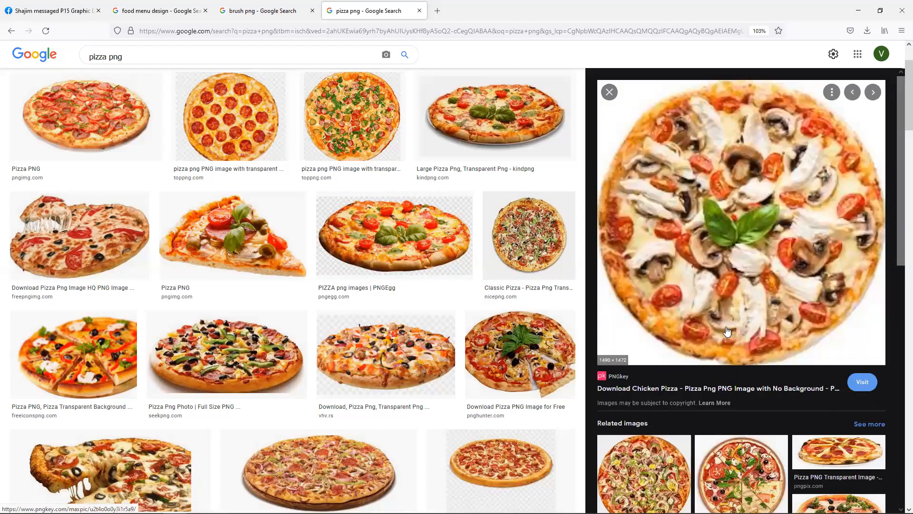
scroll(728, 330, "down", 4)
left_click(652, 311)
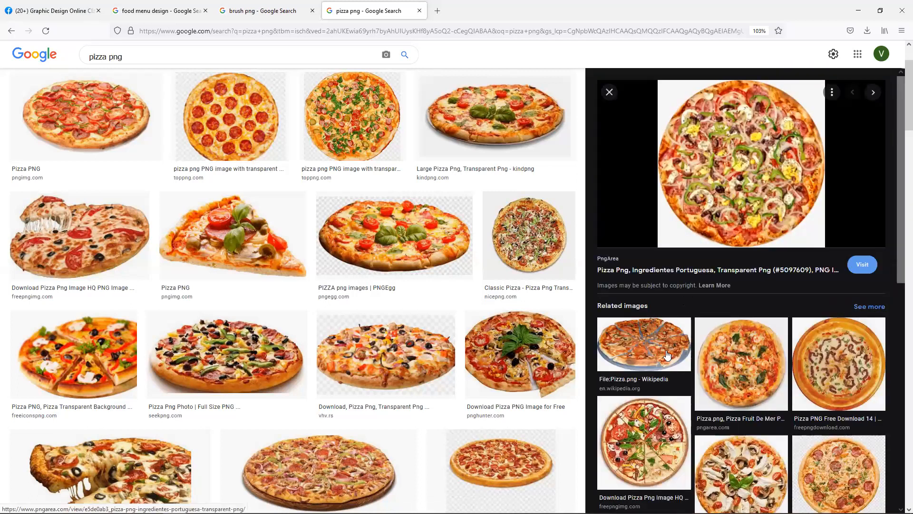
scroll(757, 317, "down", 1)
left_click(757, 314)
scroll(757, 319, "down", 3)
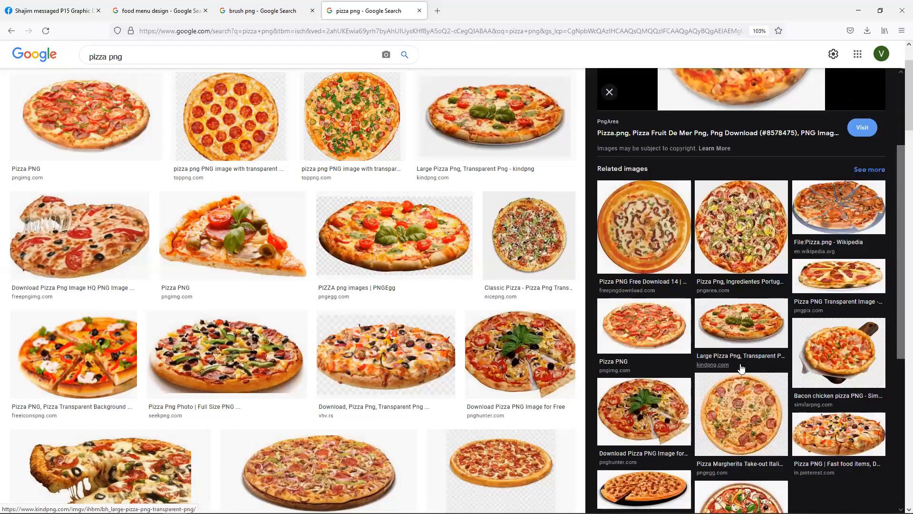
Find the round mushroom pizza from pngimg.com and save it to the Desktop as pizza_PNG7127.png.
scroll(756, 320, "down", 2)
scroll(547, 366, "down", 6)
scroll(543, 362, "down", 8)
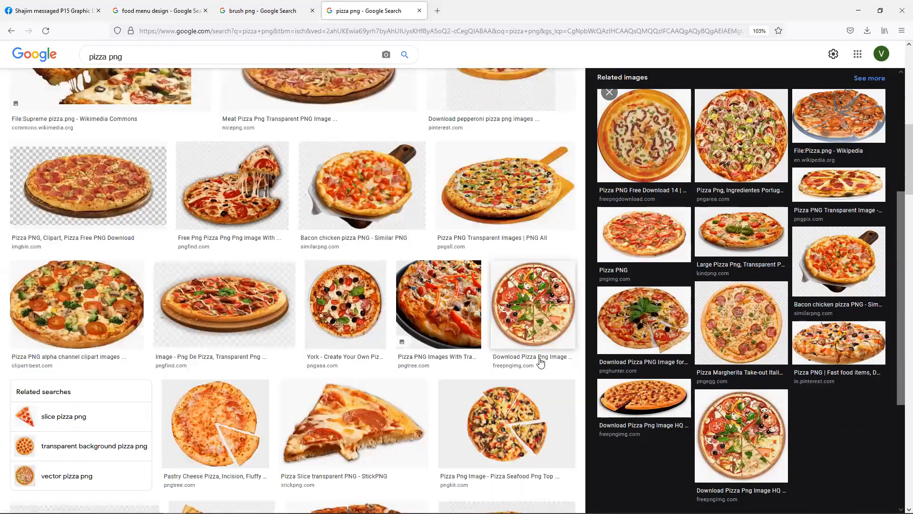
scroll(540, 362, "down", 8)
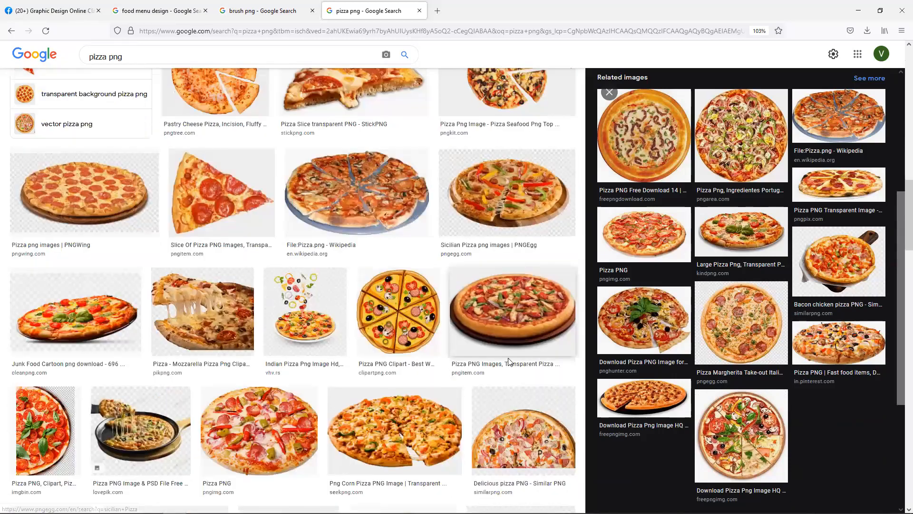
scroll(425, 354, "down", 4)
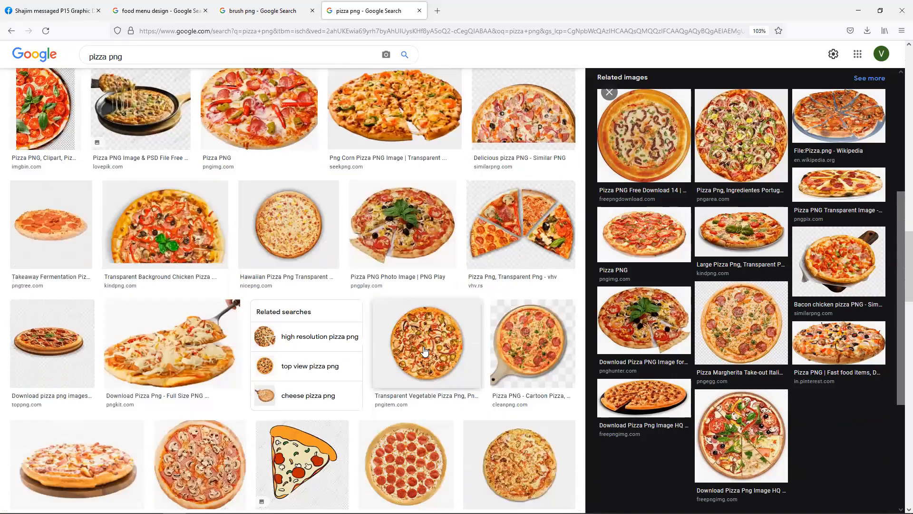
left_click(205, 362)
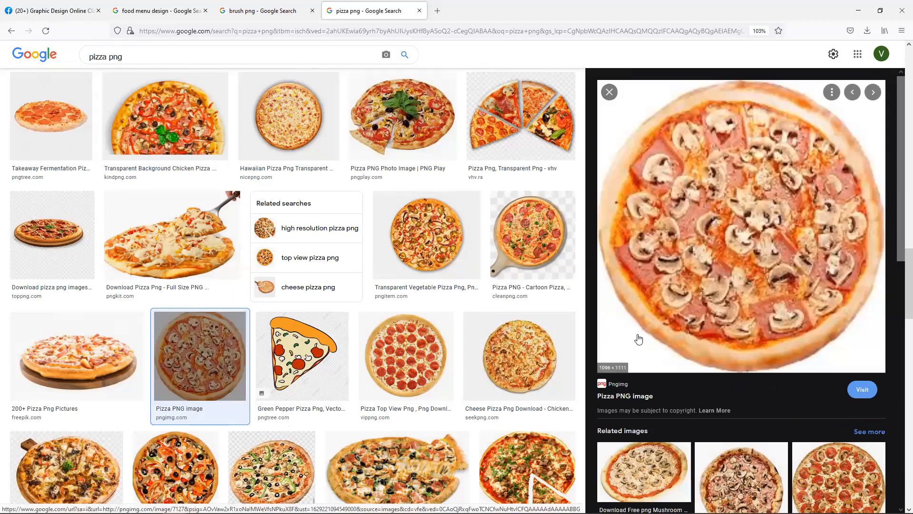
right_click(752, 218)
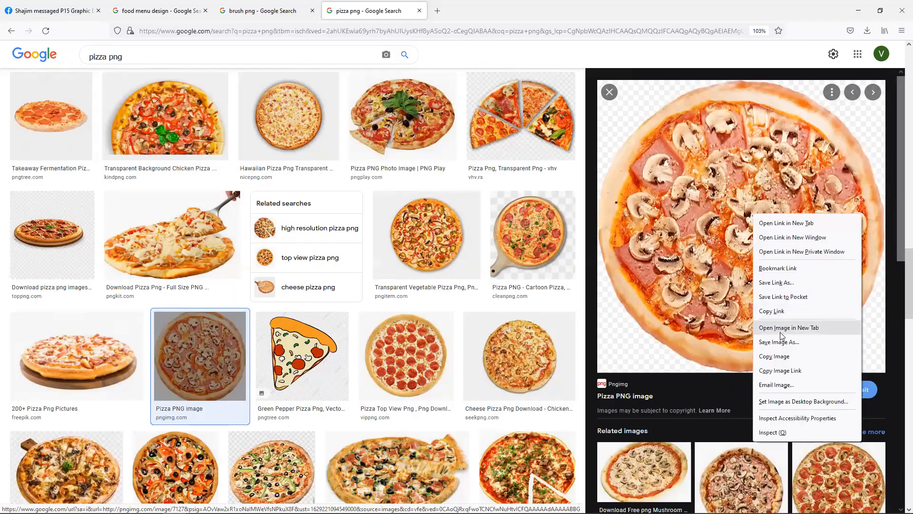
left_click(781, 341)
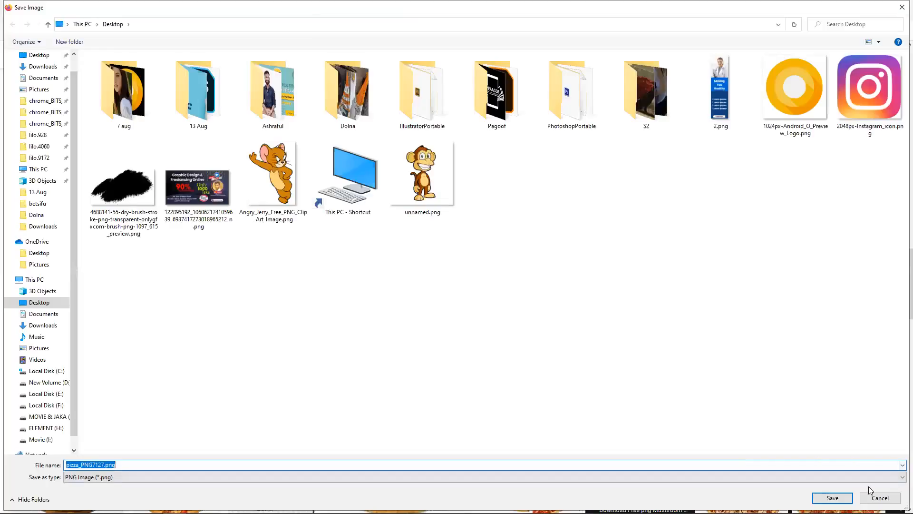
left_click(831, 497)
Save the related DLPNG mushroom pizza with basil leaves at its centre as a JPEG image.
scroll(669, 342, "down", 5)
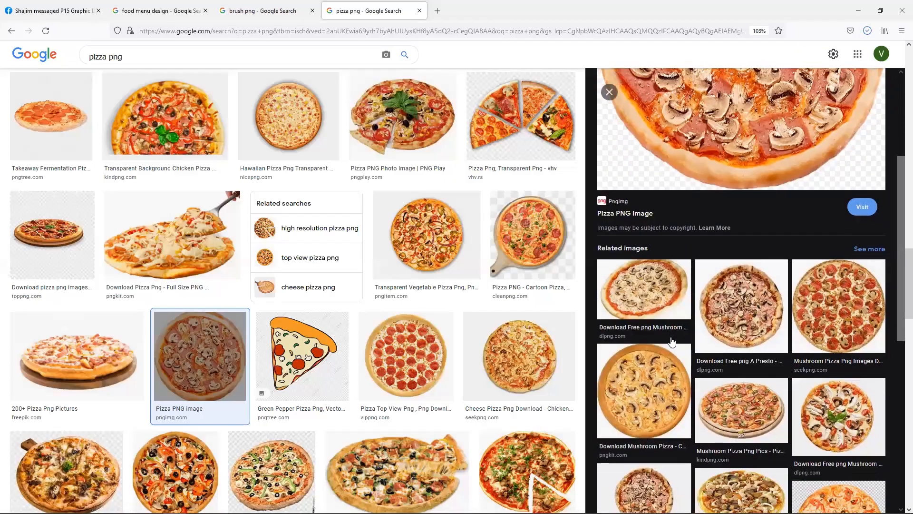
left_click(846, 358)
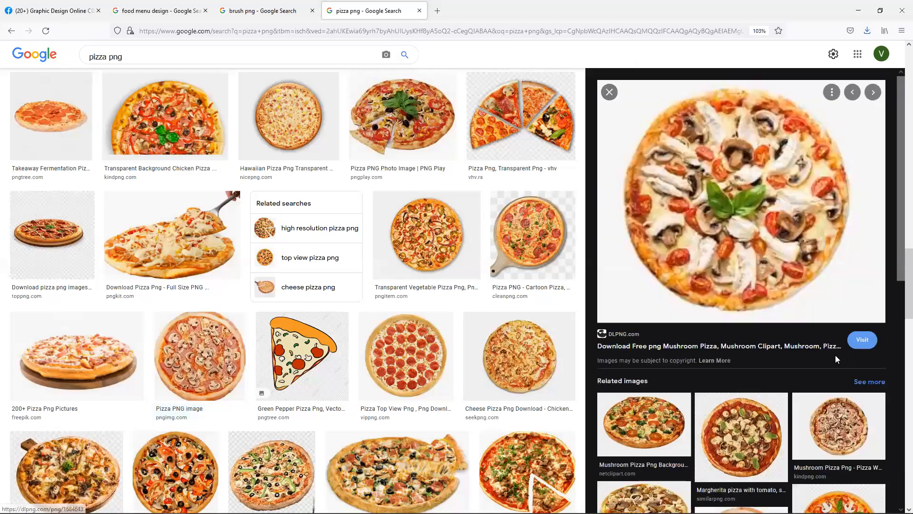
right_click(732, 230)
left_click(758, 356)
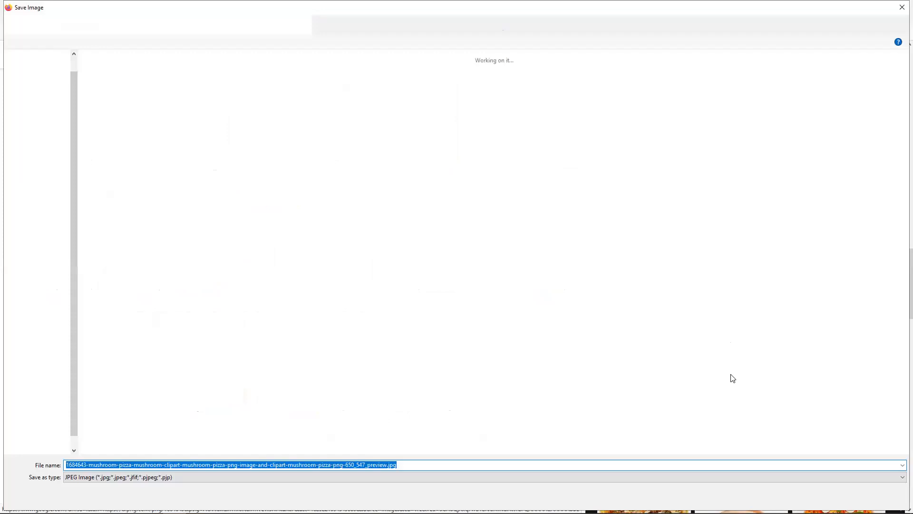
left_click(825, 497)
Open the full set of images related to the DLPNG mushroom pizza.
scroll(758, 271, "down", 1)
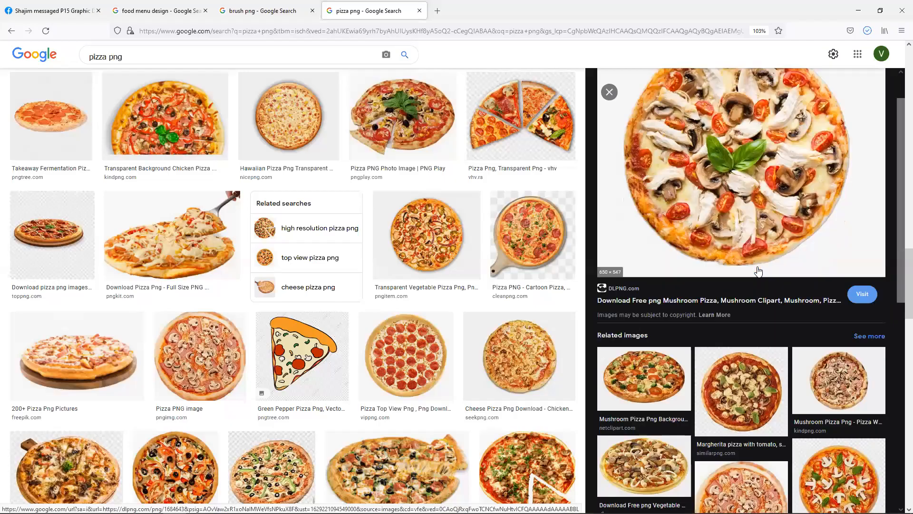
scroll(754, 320, "down", 4)
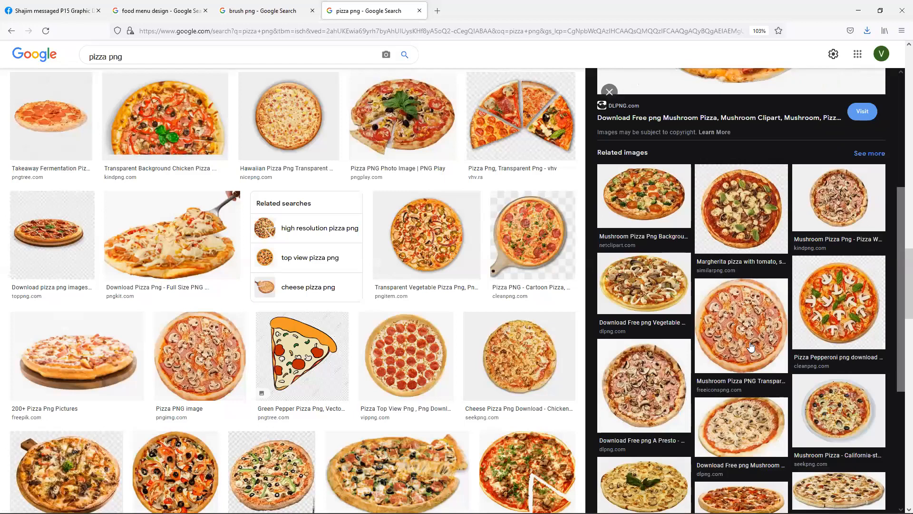
scroll(751, 347, "down", 1)
scroll(753, 398, "down", 2)
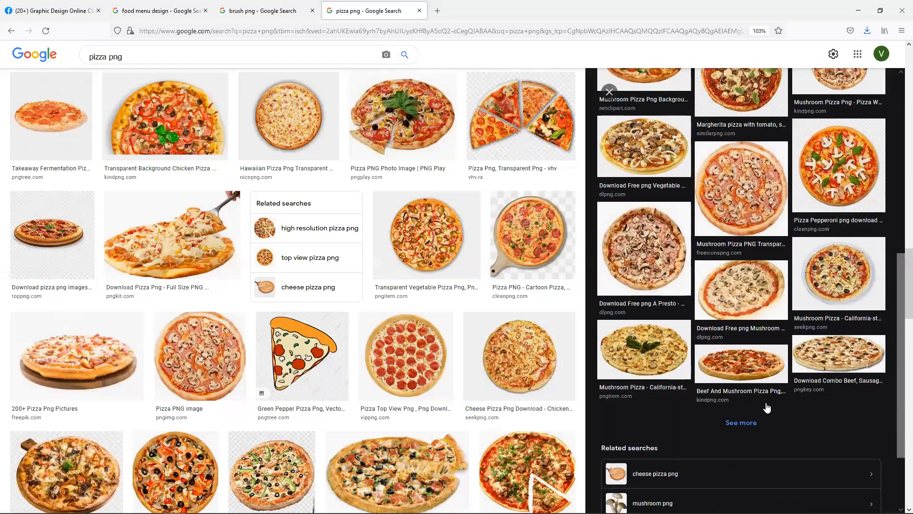
left_click(737, 423)
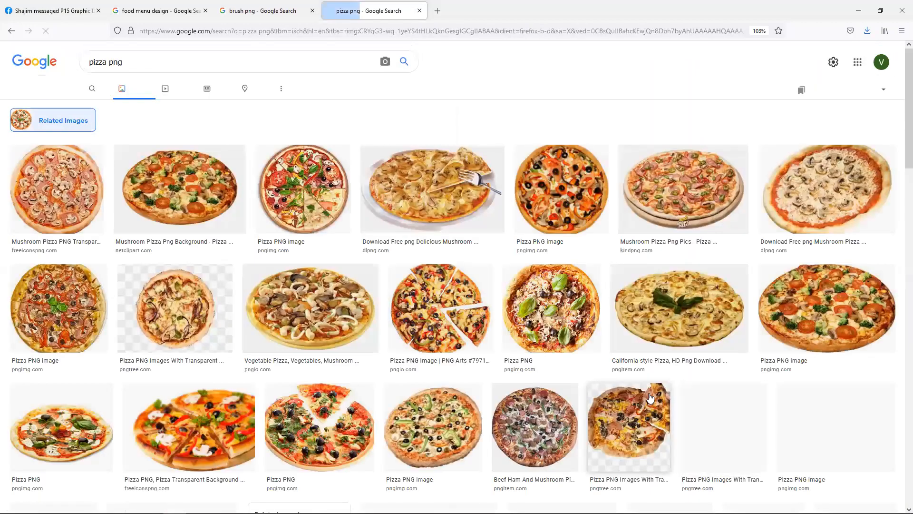
Save PNGkit's sliced top-view seafood pizza to the Desktop as 2-20221_pizza-png-image-pizza-seafood-png-top-view.png.
scroll(648, 394, "down", 5)
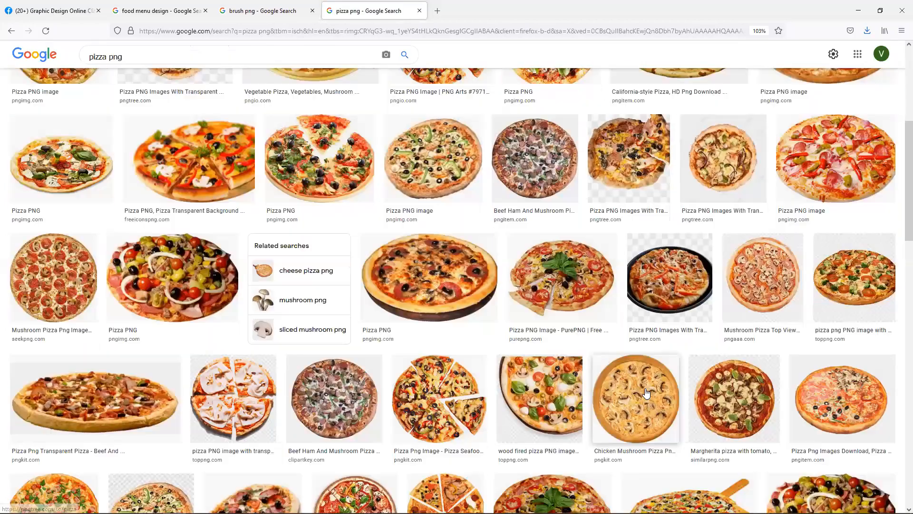
scroll(647, 393, "down", 4)
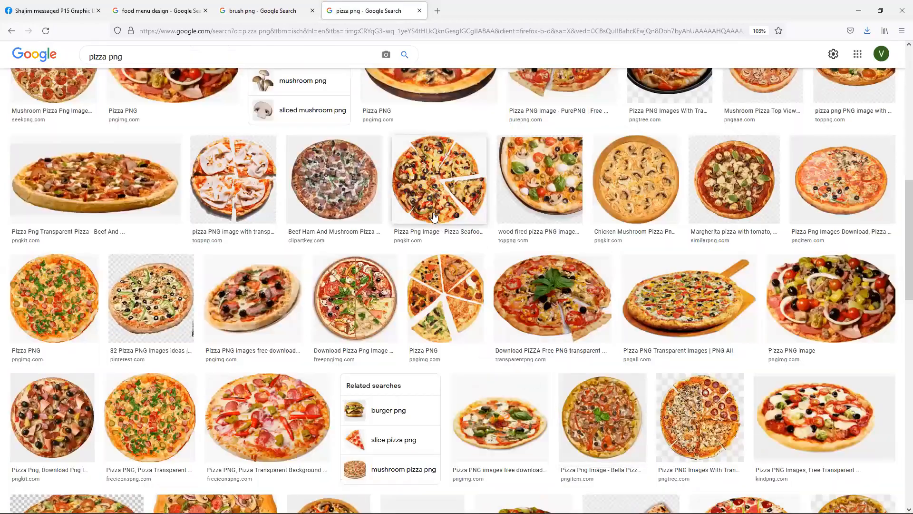
left_click(433, 217)
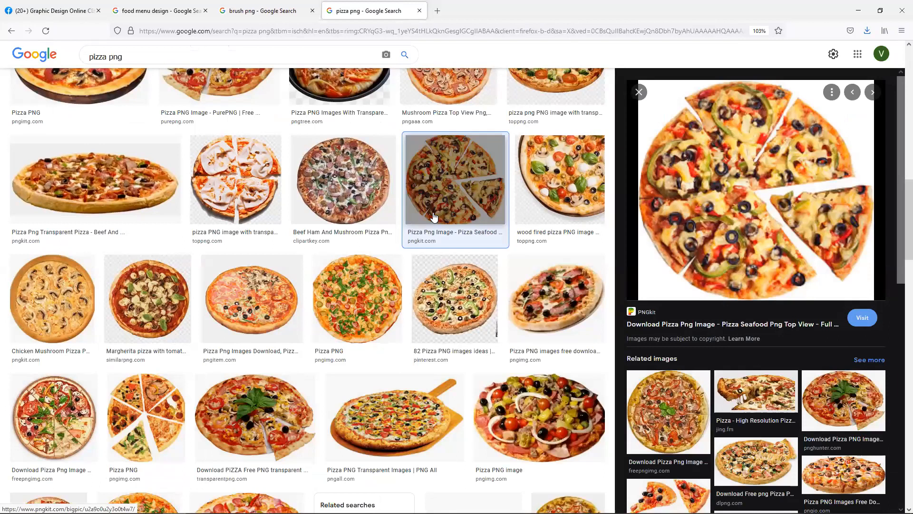
right_click(744, 222)
left_click(772, 347)
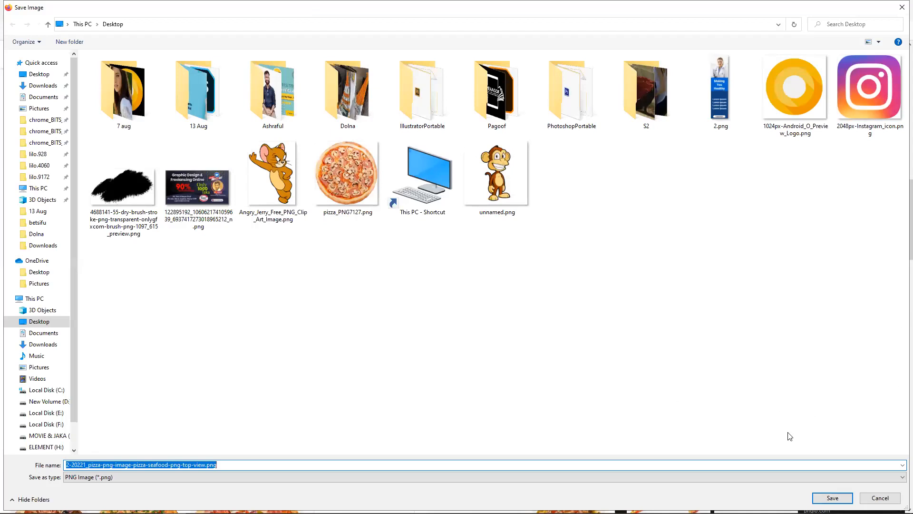
key("Return")
scroll(683, 328, "down", 2)
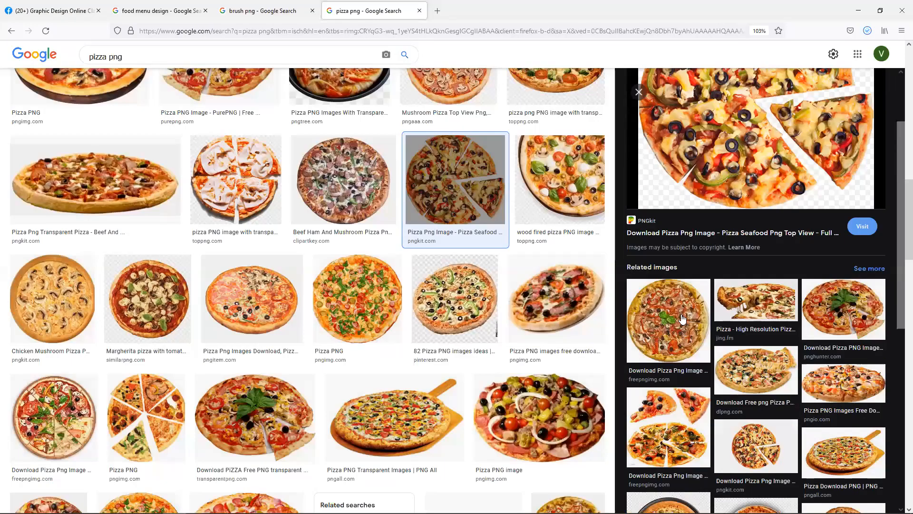
Open FreePNGImg's related pizza with basil leaves at its centre and save it to the Desktop as 36-pizza-png-image.png.
left_click(681, 312)
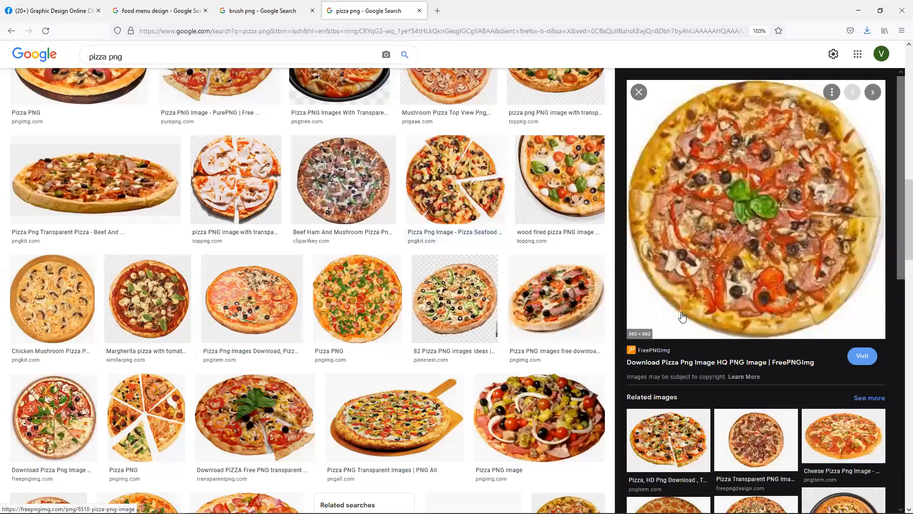
right_click(687, 260)
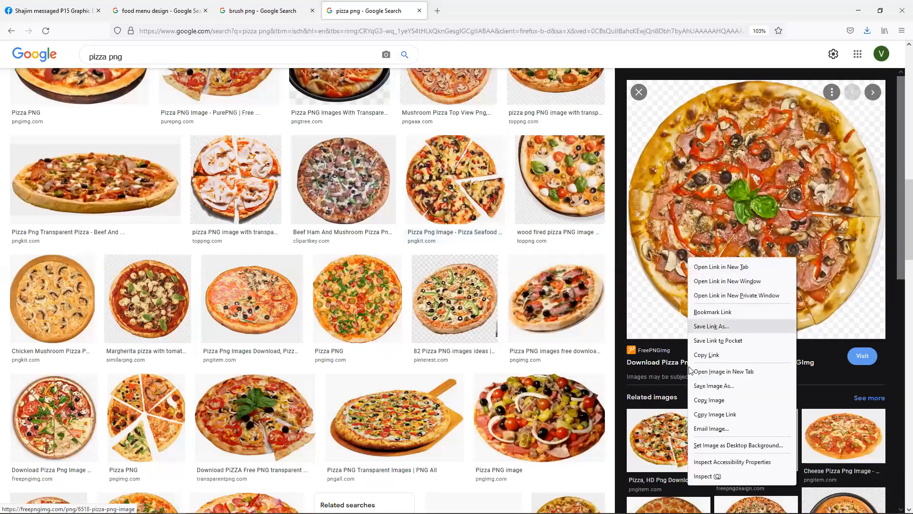
left_click(704, 380)
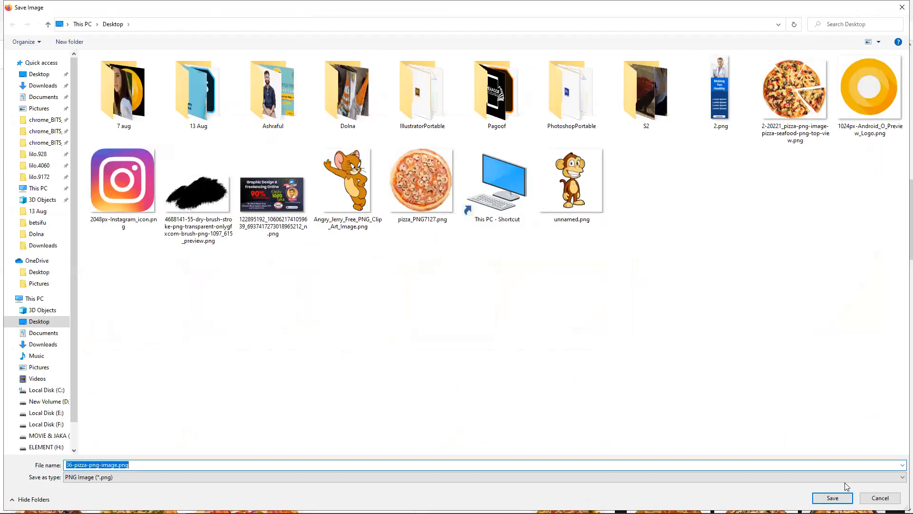
left_click(832, 497)
Find PngArea's related pizza with broccoli and tomatoes and save it to the Desktop as 1256388_pizza-slice-png-slice-of-pizza-png-hd.png.
scroll(730, 409, "down", 5)
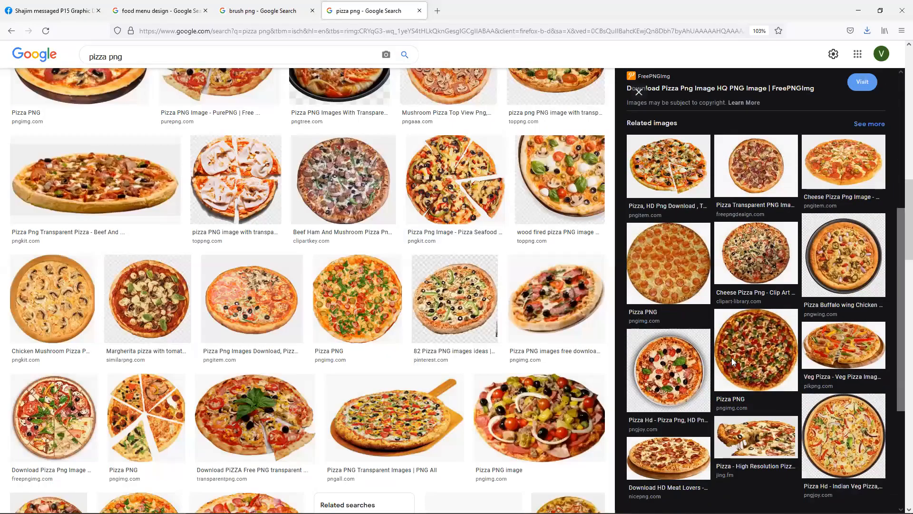
left_click(734, 355)
left_click(672, 348)
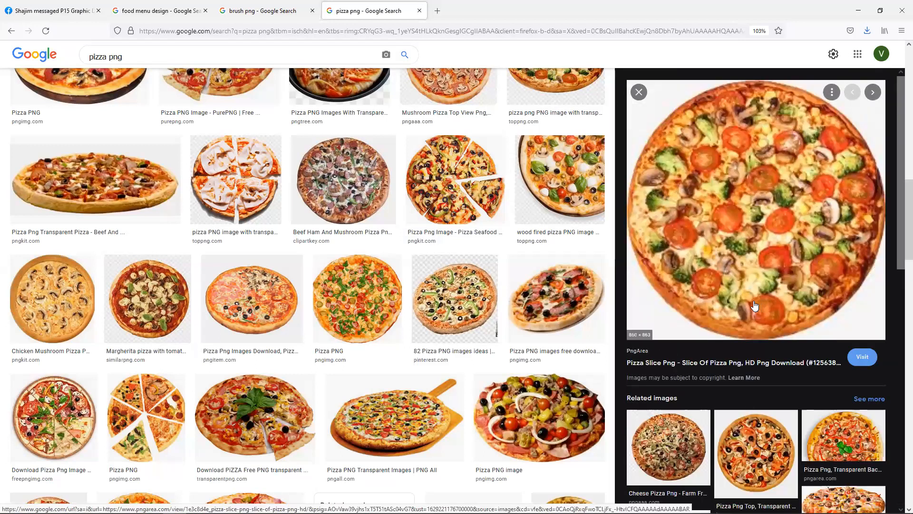
right_click(680, 143)
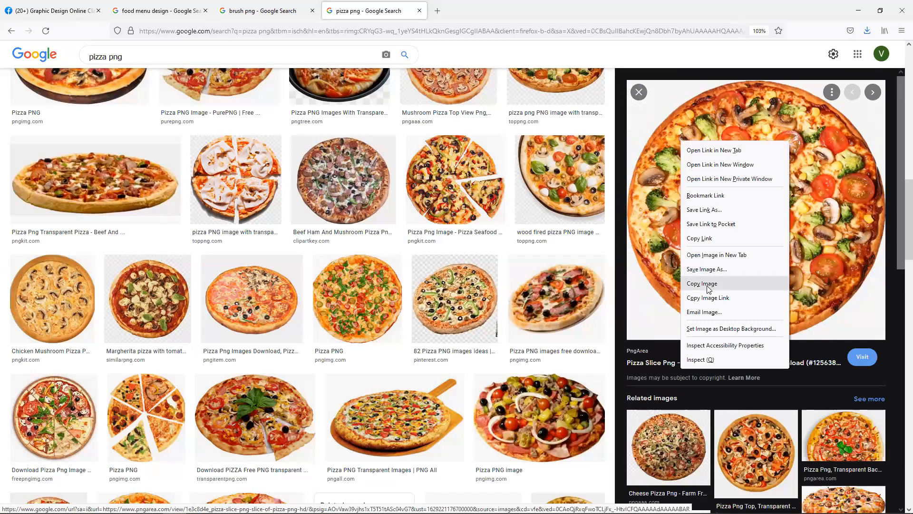
left_click(707, 288)
right_click(695, 223)
left_click(717, 348)
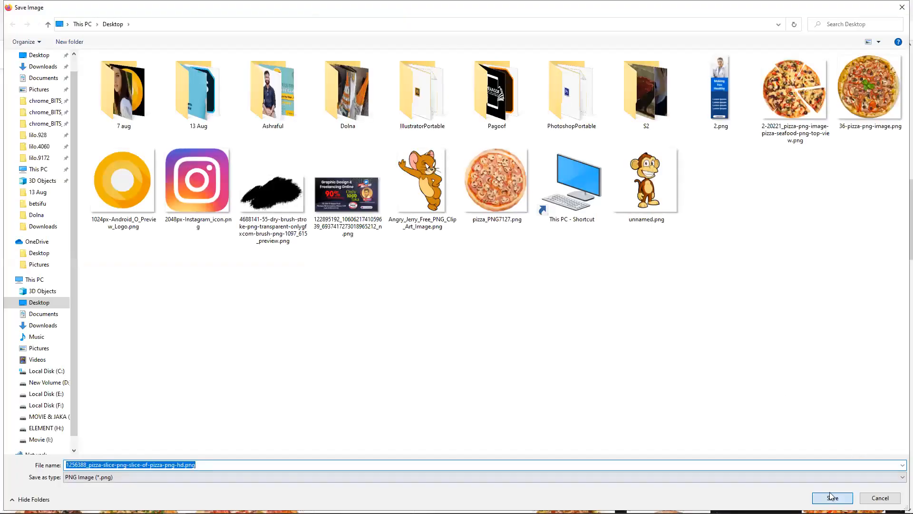
left_click(832, 497)
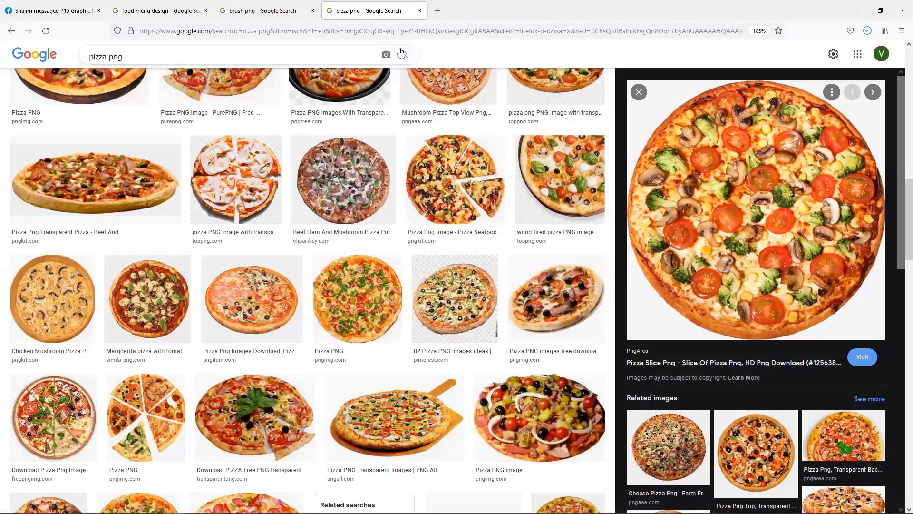
Search Google for "remove bg" in a new tab and open the remove.bg website.
left_click(437, 11)
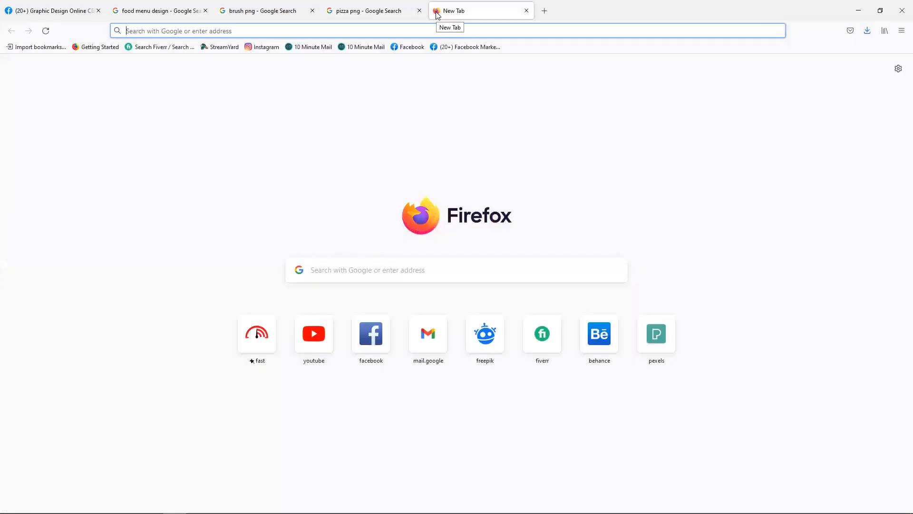
type("remov")
key("Down")
key("Return")
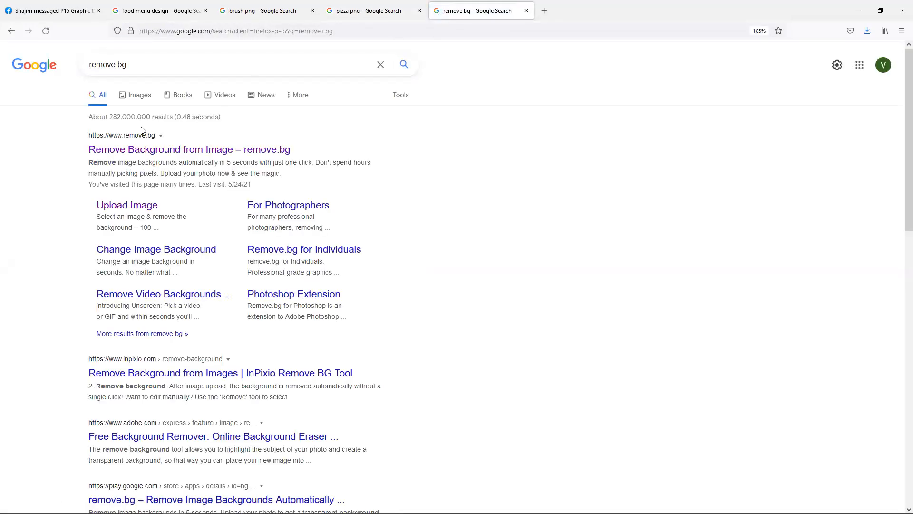
left_click(185, 155)
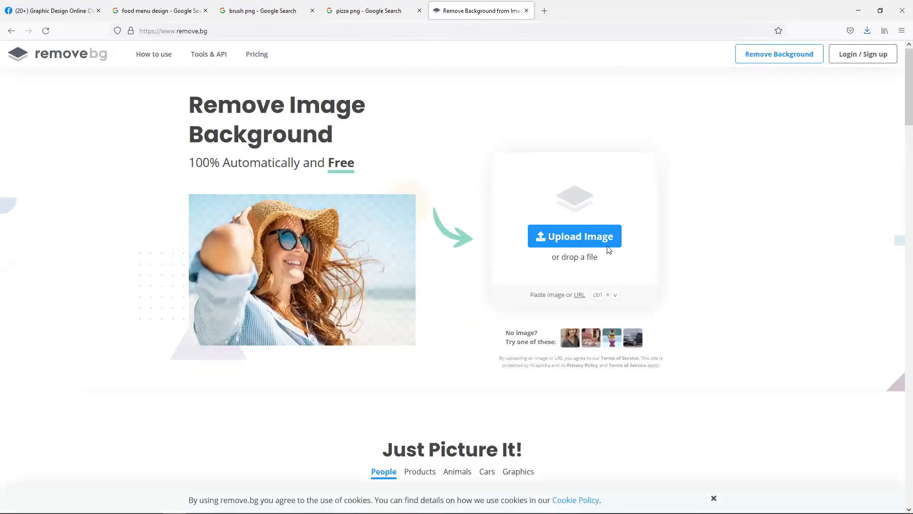
Upload the 1684643 mushroom pizza JPEG from the Desktop to remove.bg for background removal.
left_click(606, 243)
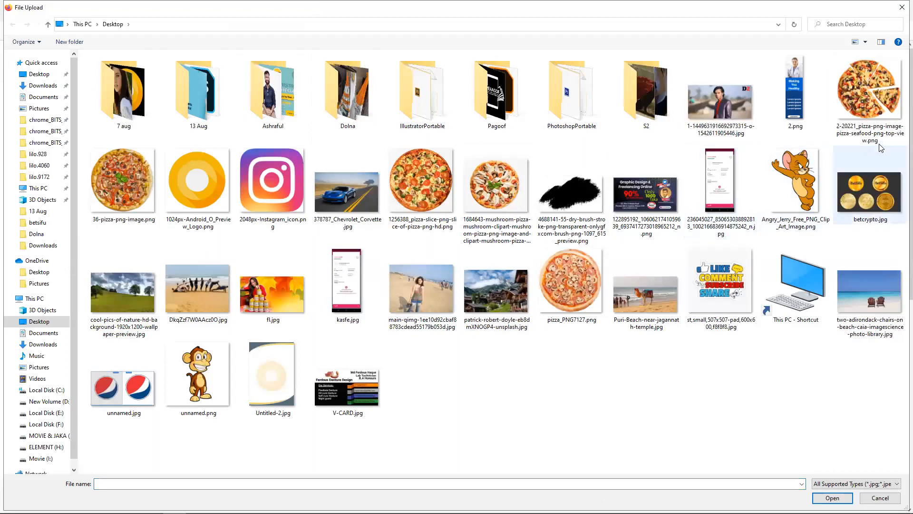
left_click(869, 93)
left_click(521, 208)
left_click(122, 181)
left_click(516, 206)
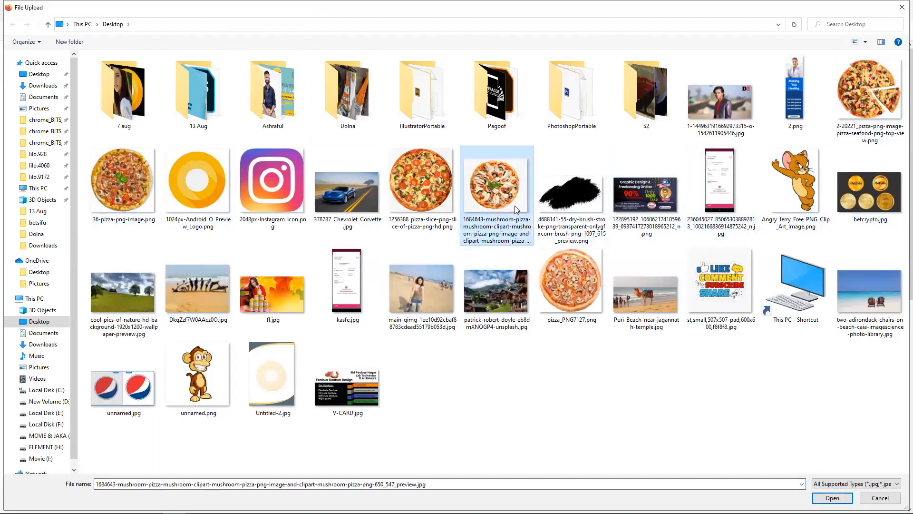
double_click(515, 205)
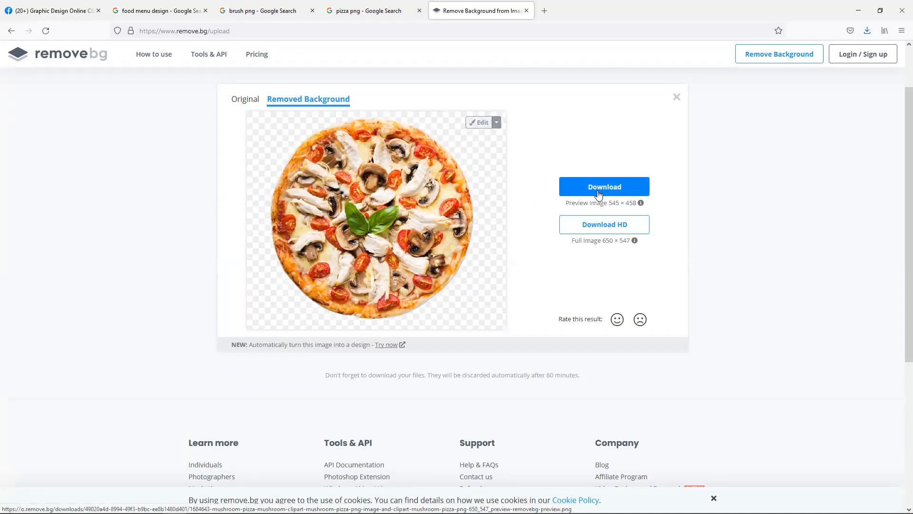
Download the preview-size version of the pizza cutout and save the PNG file.
left_click(607, 228)
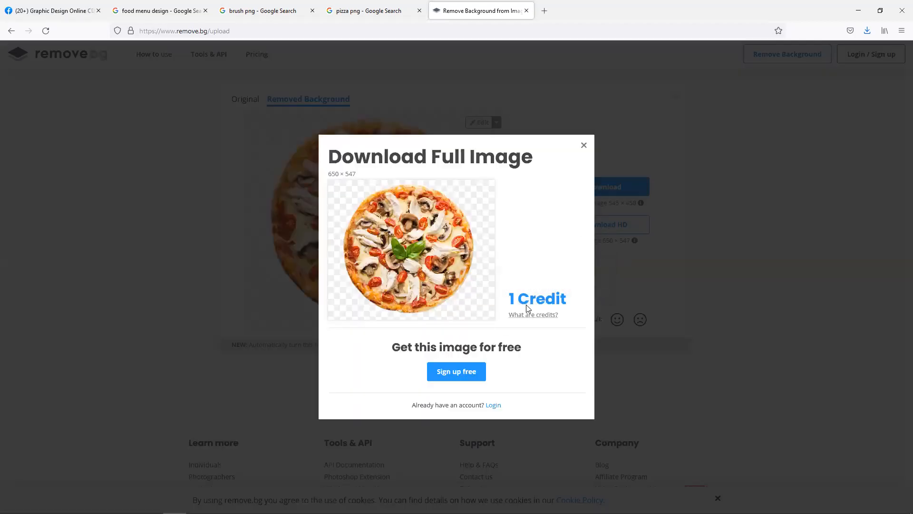
left_click(584, 145)
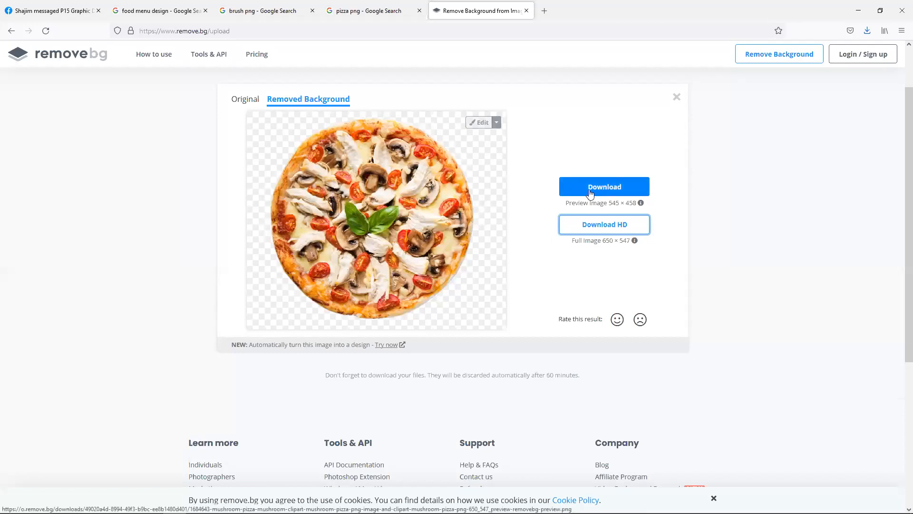
left_click(589, 193)
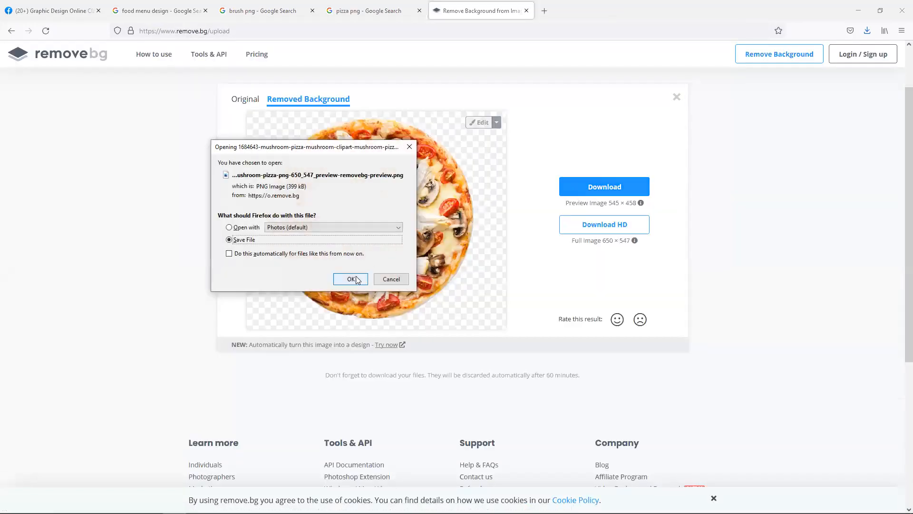
left_click(352, 279)
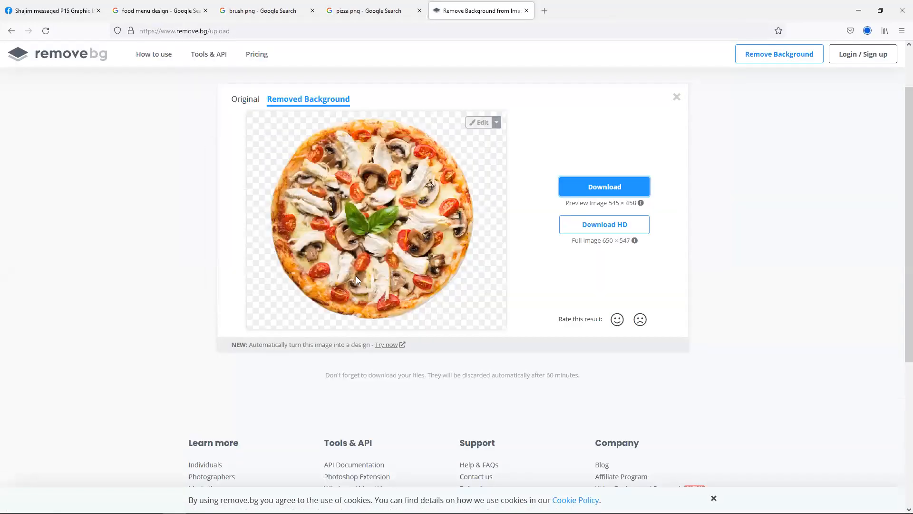
Show the downloaded pizza cutout in the Downloads folder and place it in the Illustrator menu document beside the wood background.
left_click(868, 30)
left_click(862, 53)
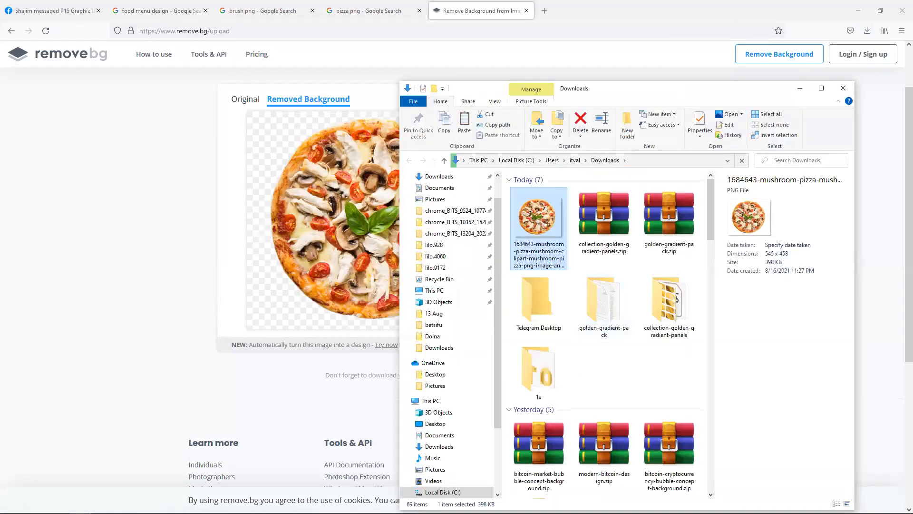
left_click_drag(533, 217, 493, 323)
left_click(411, 158)
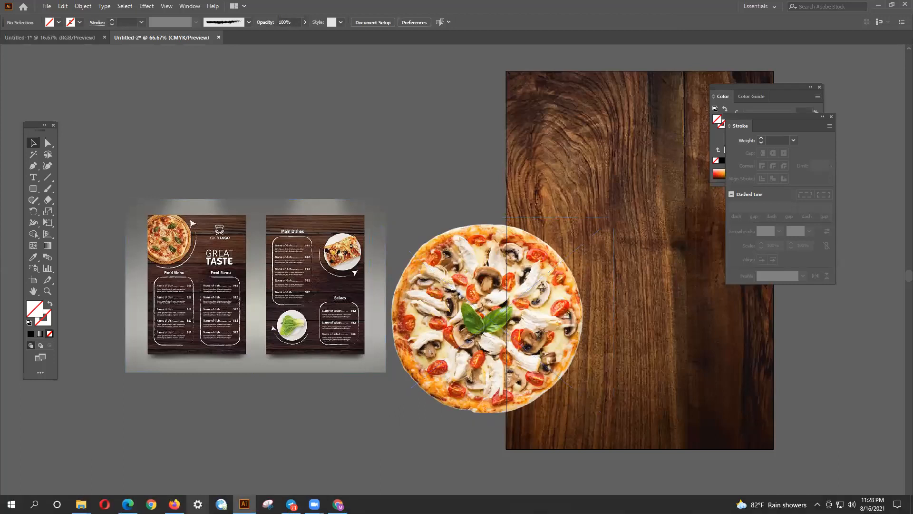
left_click(174, 509)
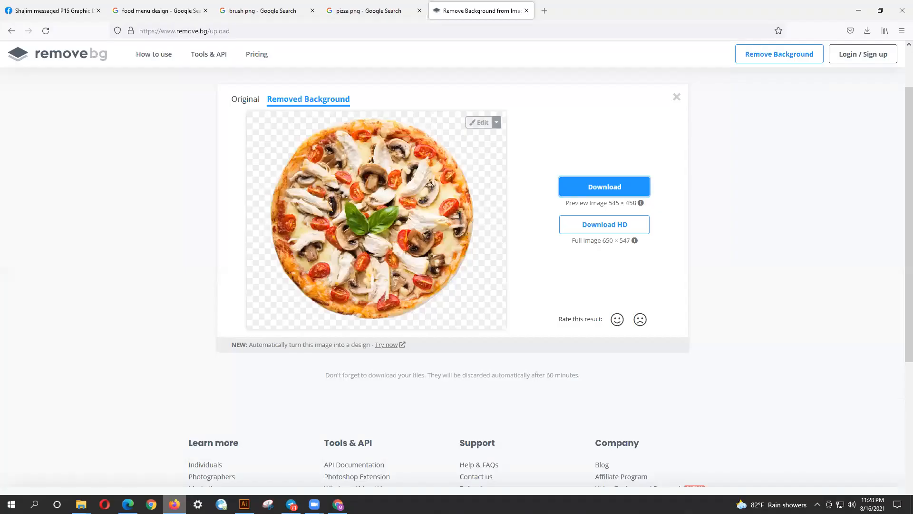
left_click(545, 11)
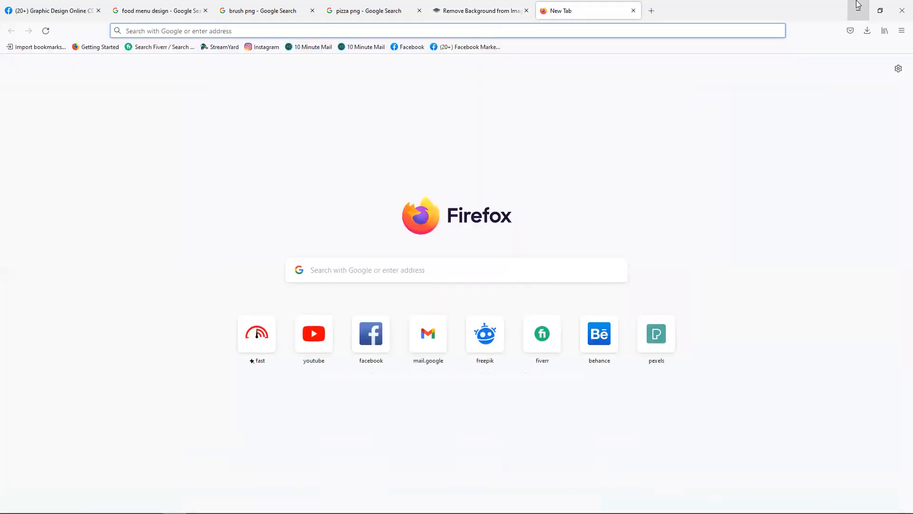
left_click(858, 5)
Compare the pizza cutout with the reference menu and move it over the lower-left edge of the wood background.
left_click_drag(469, 310, 516, 224)
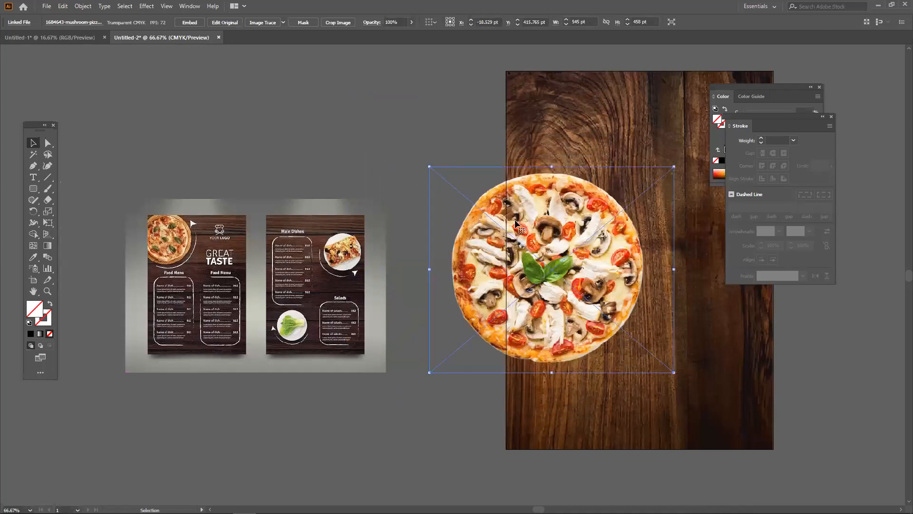
left_click(341, 148)
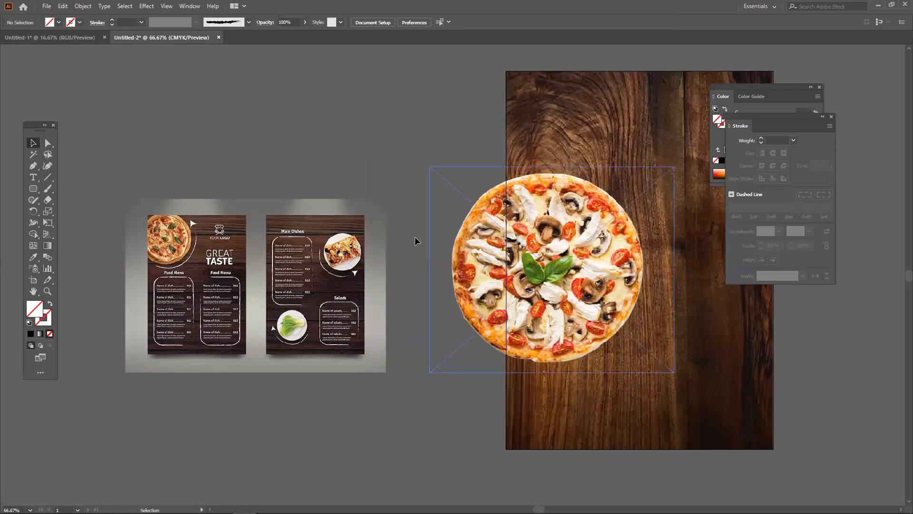
left_click_drag(491, 258, 422, 182)
left_click_drag(472, 208, 429, 187)
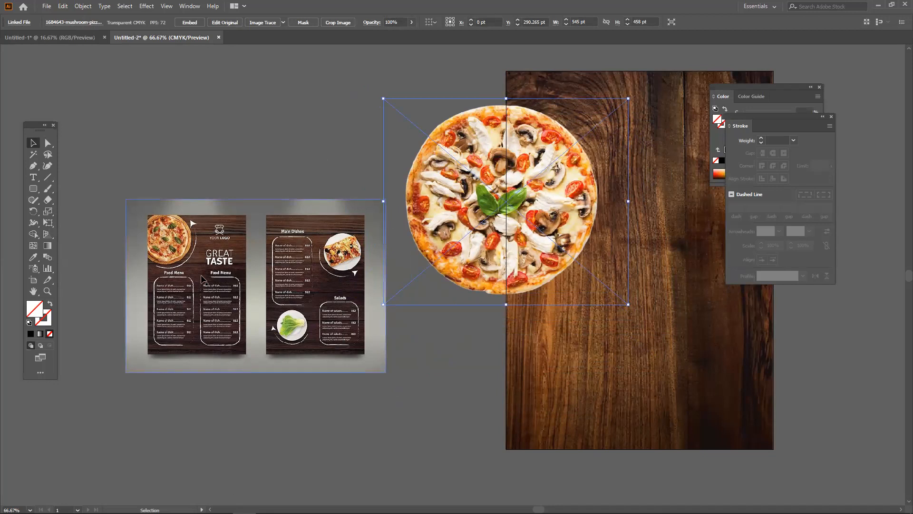
scroll(186, 254, "up", 2, "alt")
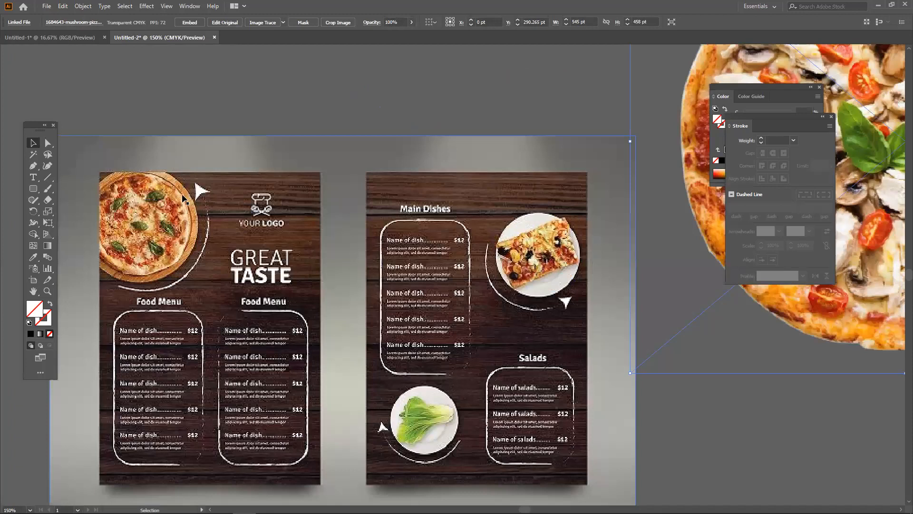
scroll(208, 222, "down", 2, "alt")
left_click_drag(518, 164, 525, 316)
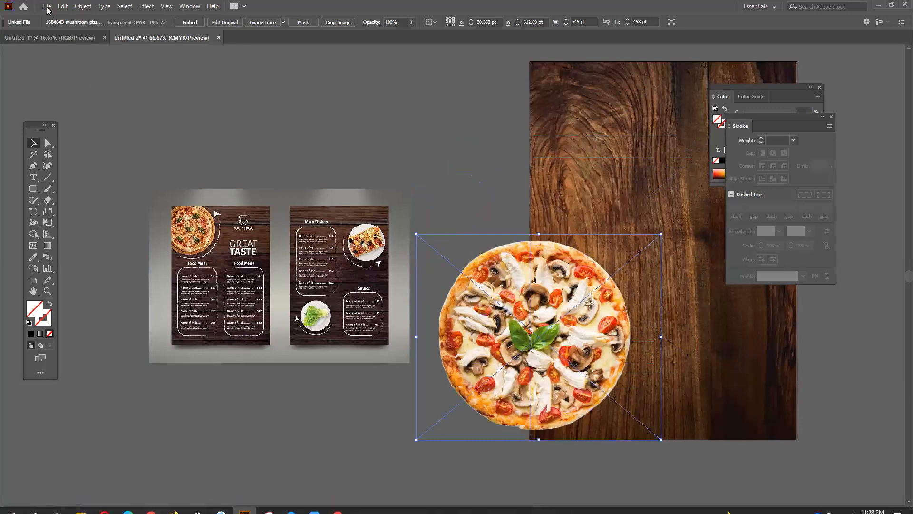
Place the original 1684643 mushroom pizza JPEG with its white background from the Desktop at full size in the document.
left_click(46, 6)
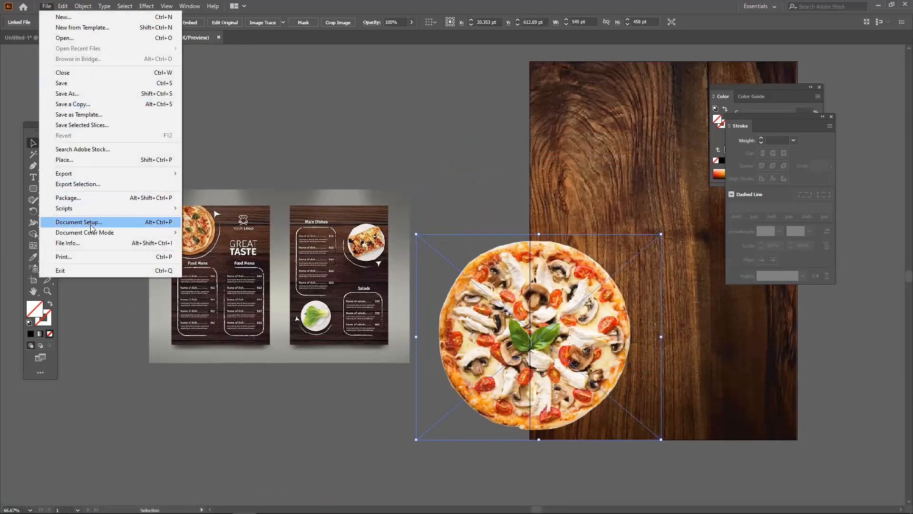
left_click(81, 159)
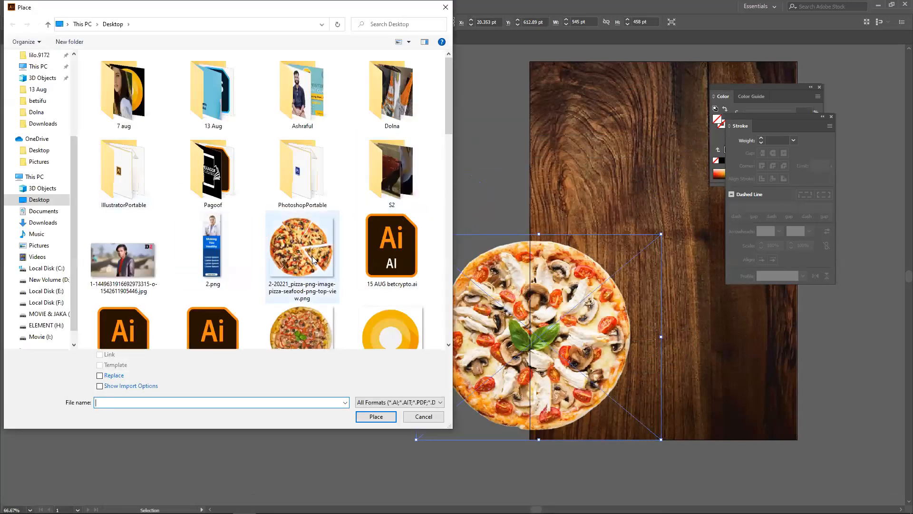
left_click_drag(445, 123, 442, 191)
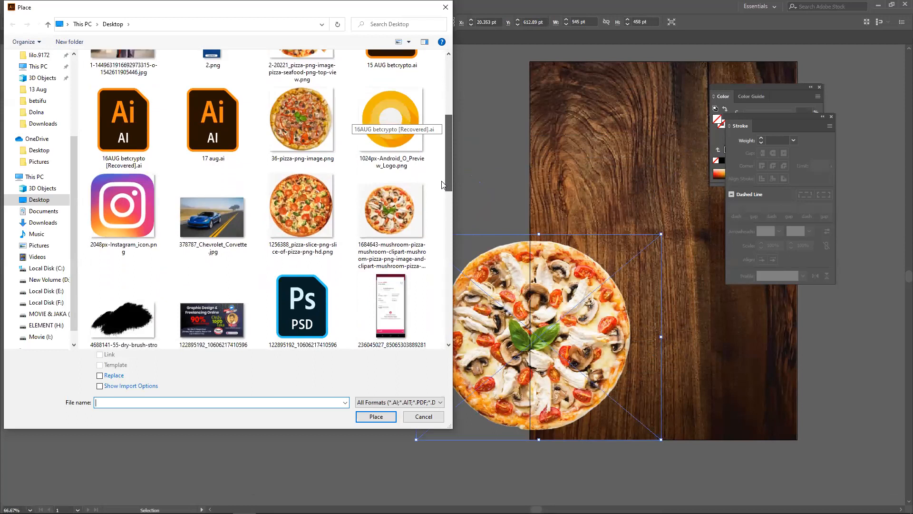
double_click(391, 203)
left_click(404, 124)
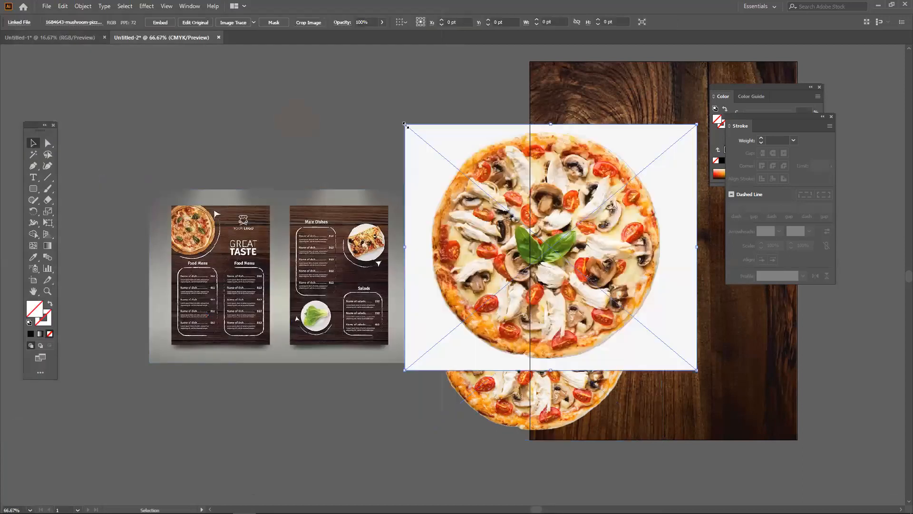
left_click(131, 135)
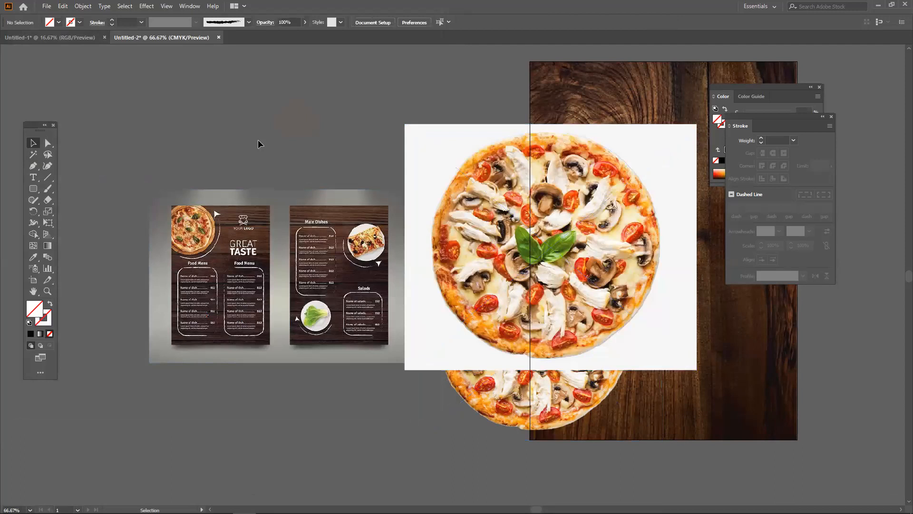
Move the white-background pizza image off the wood artboard to the empty area above the reference menu.
left_click_drag(603, 267, 457, 181)
scroll(457, 183, "up", 7)
left_click_drag(465, 252, 386, 170)
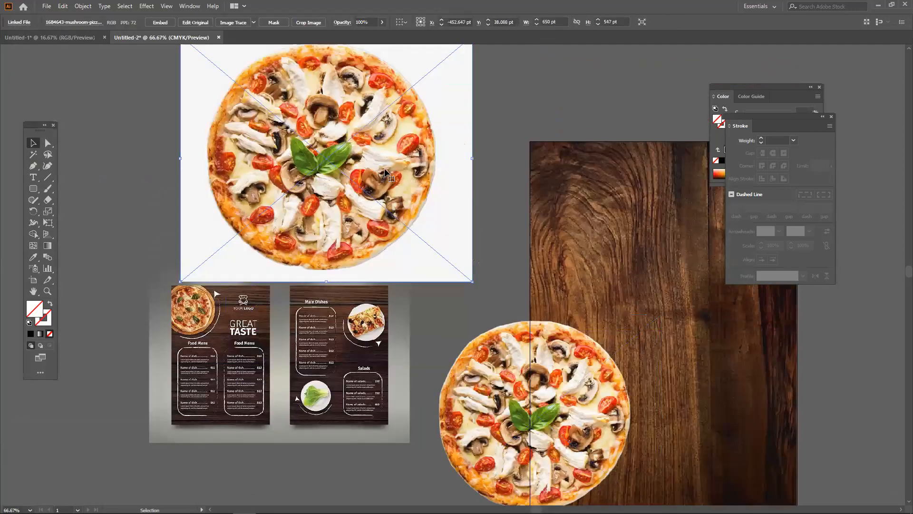
left_click_drag(447, 140, 455, 157)
scroll(448, 198, "up", 6)
left_click_drag(440, 213, 351, 126)
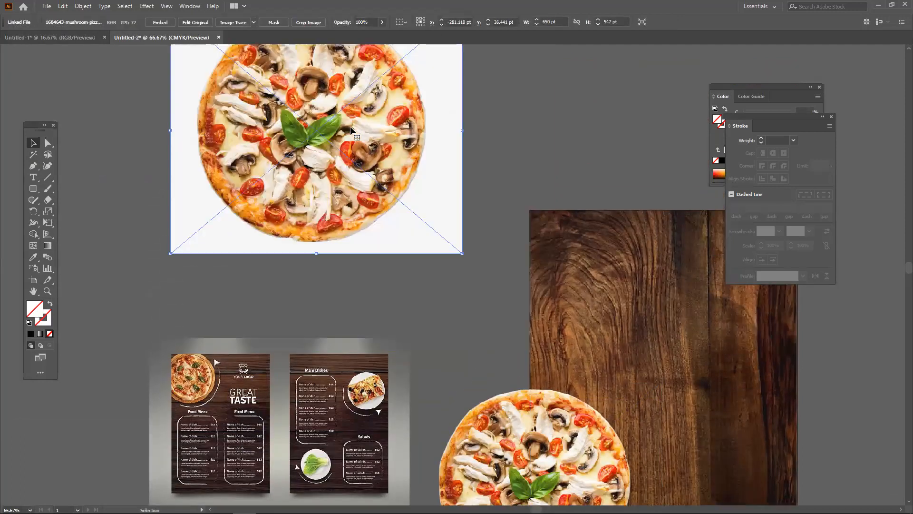
Move the pizza cutout over the wood background's upper-left corner and settle the white-background original directly above the reference menu.
left_click_drag(499, 437, 586, 165)
left_click_drag(387, 192, 322, 285)
left_click_drag(313, 251, 344, 196)
left_click_drag(516, 130, 495, 192)
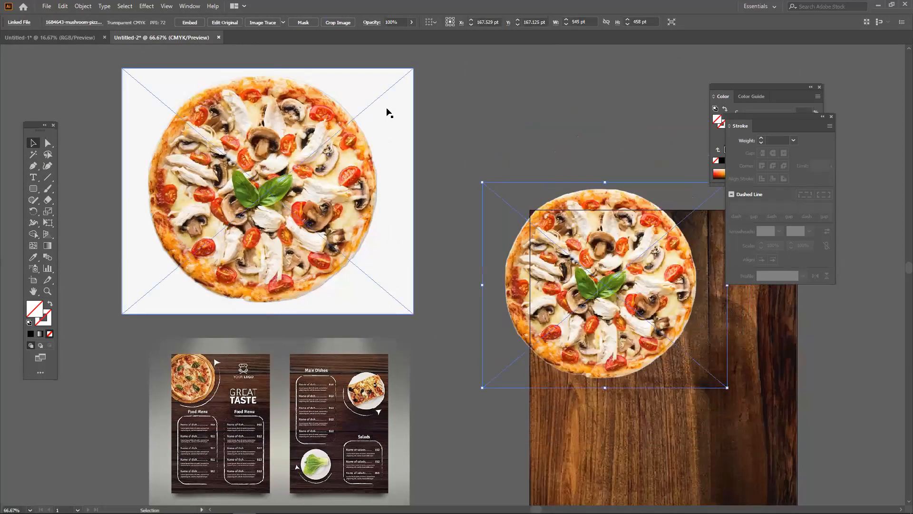
Switch to Firefox and run a Google image search for "pori moni".
mouse_move(247, 511)
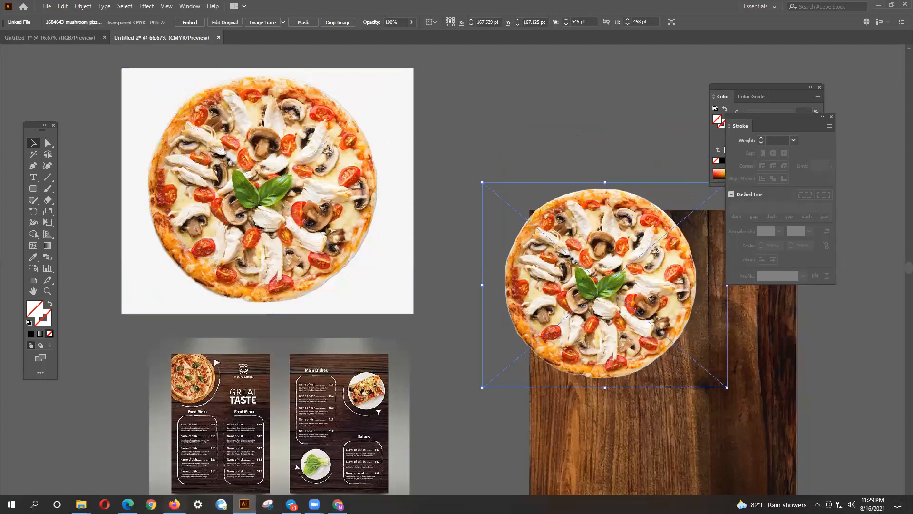
left_click(175, 503)
left_click(332, 30)
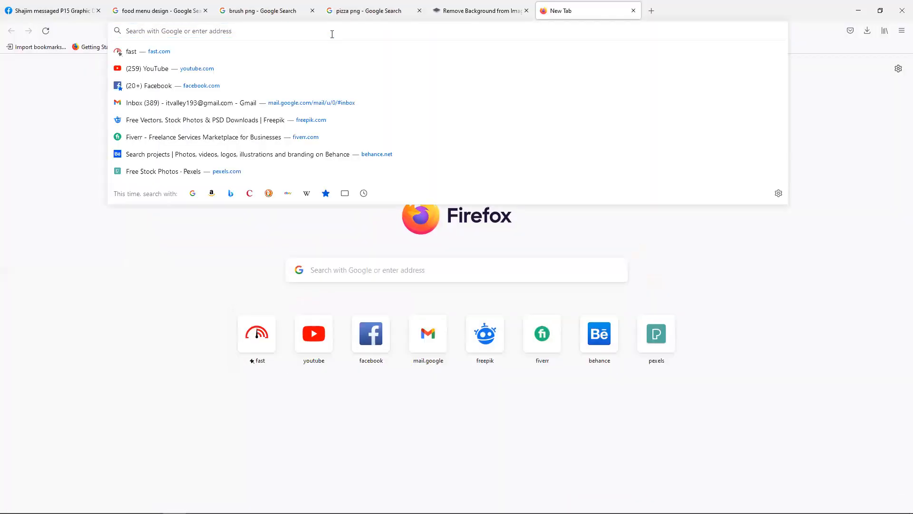
type("pori")
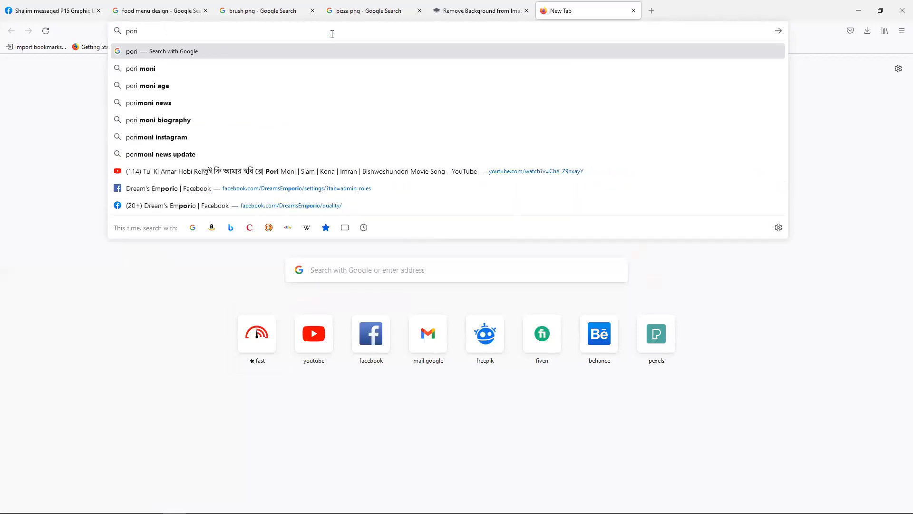
key("Down")
key("Return")
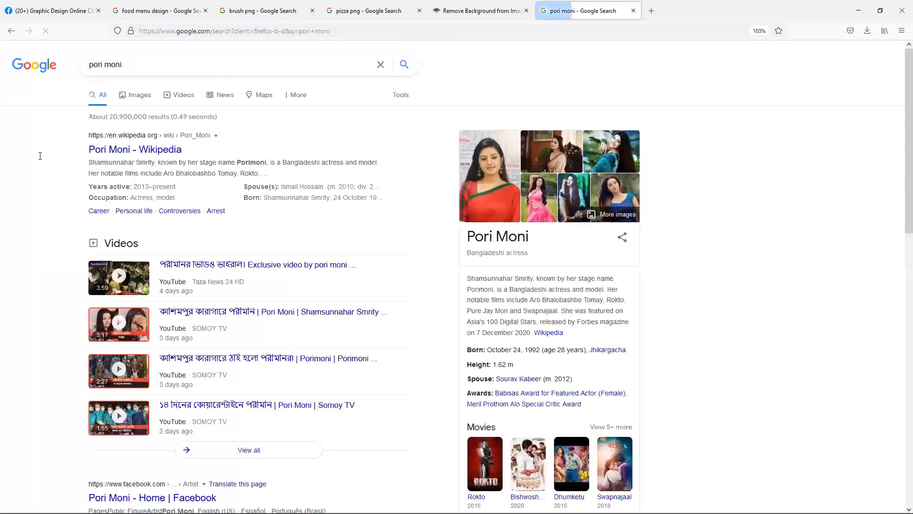
left_click(138, 95)
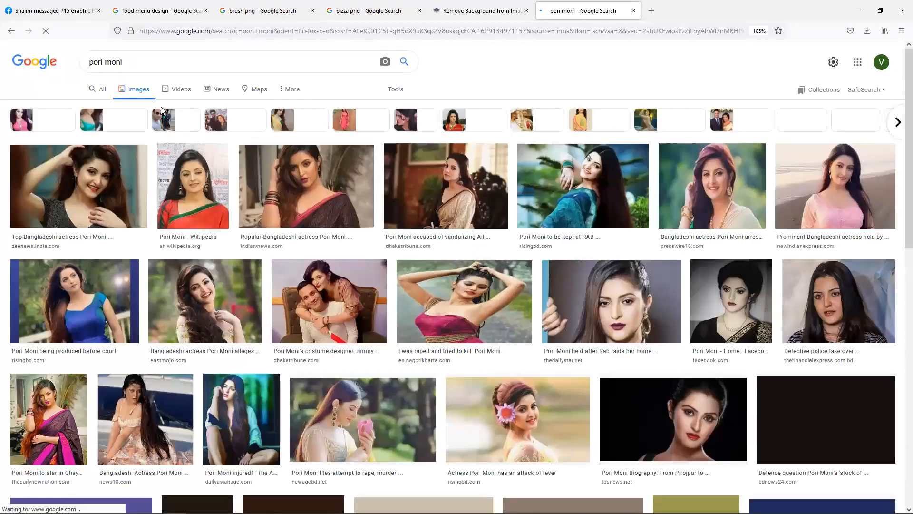
Open the EastMojo photo of the smiling woman from the image results and save it to the computer.
left_click(234, 271)
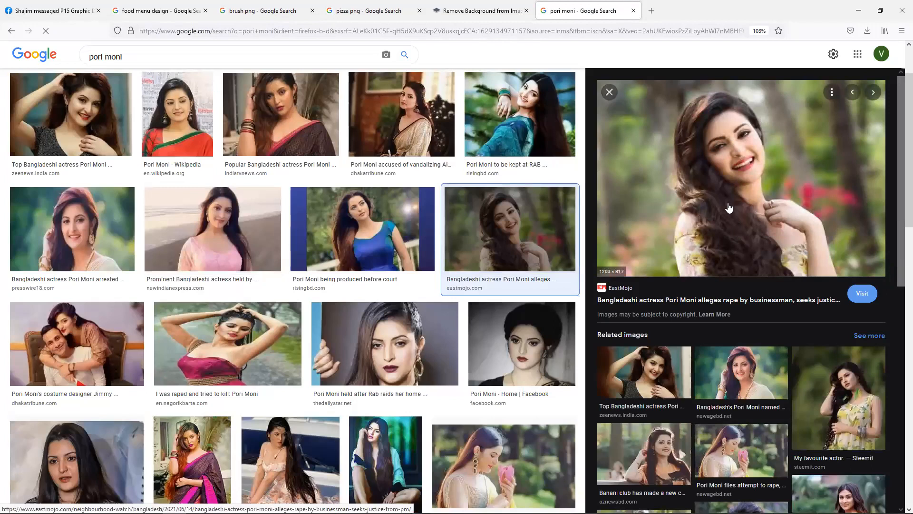
right_click(715, 174)
left_click(742, 295)
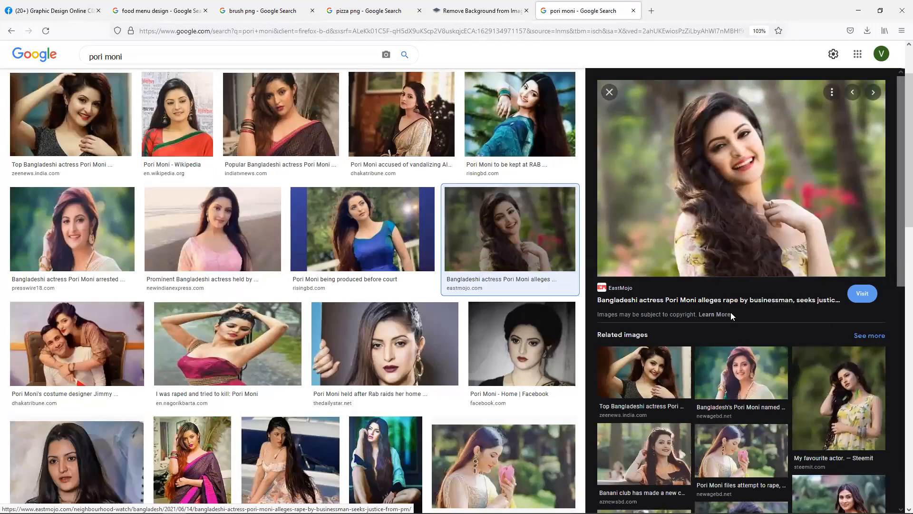
left_click(832, 498)
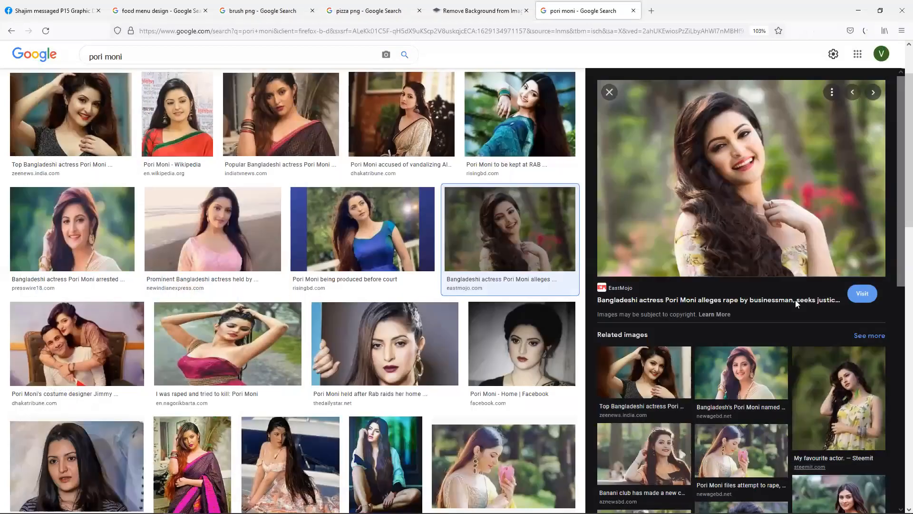
Switch back to Illustrator and deselect the pizza cutout on the wood background.
left_click(858, 10)
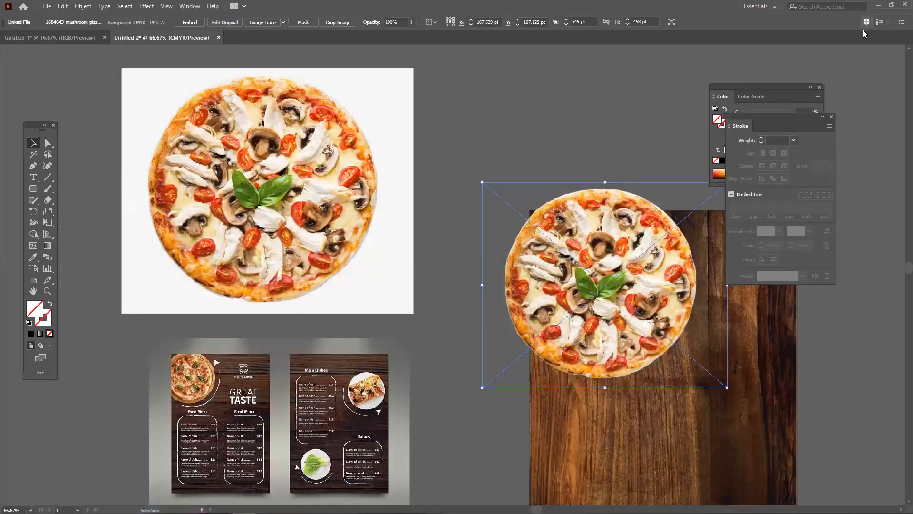
left_click(537, 127)
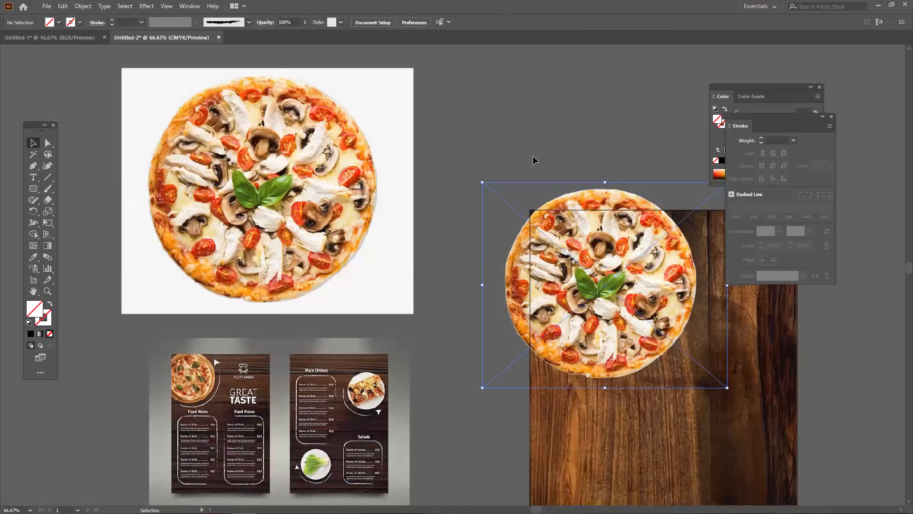
scroll(528, 267, "up", 2)
scroll(503, 192, "down", 3)
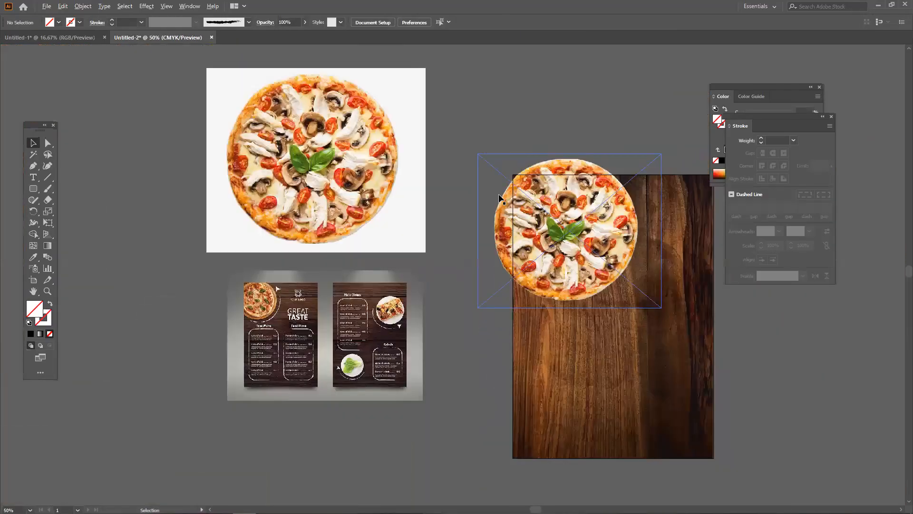
left_click_drag(473, 207, 483, 331)
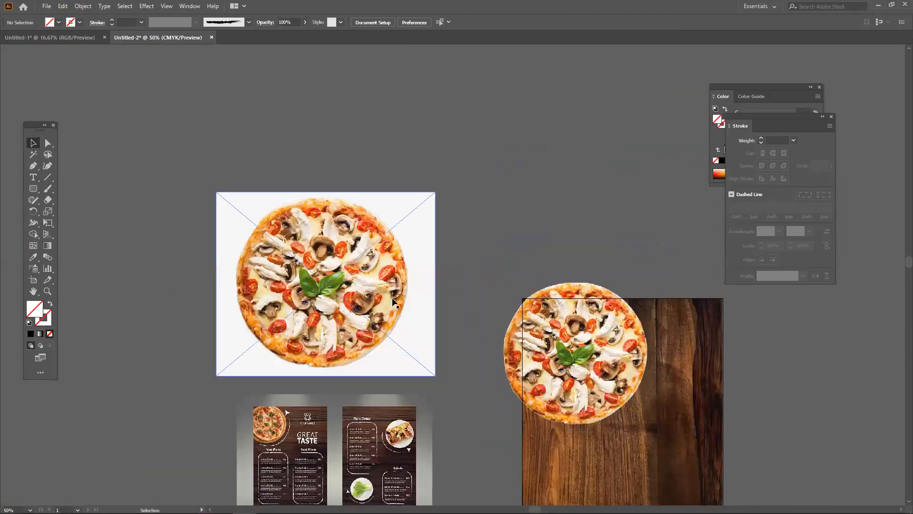
Place another copy of the mushroom pizza PNG from Downloads above the white-background pizza image and delete it.
mouse_move(190, 512)
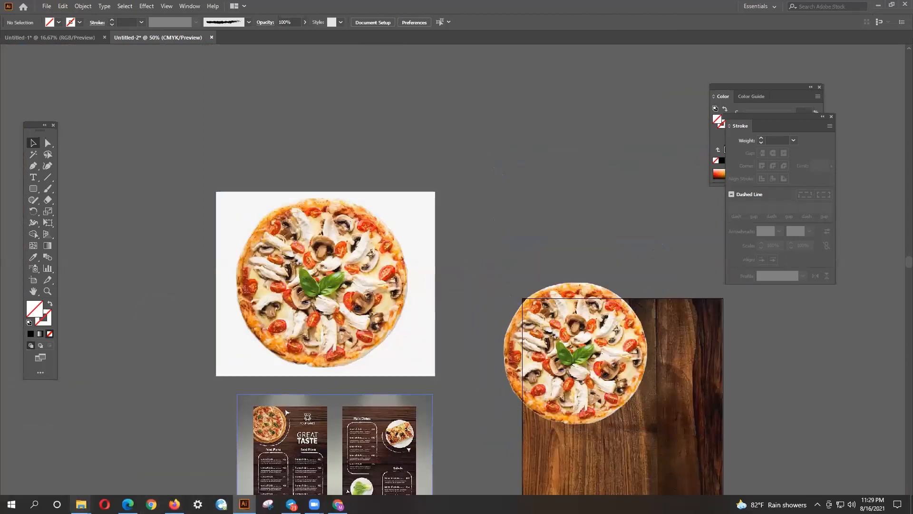
mouse_move(81, 505)
left_click(163, 449)
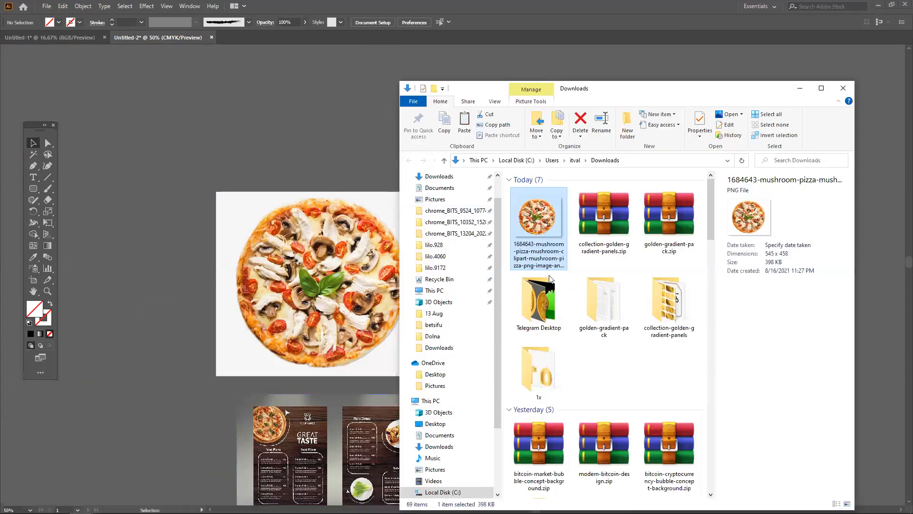
left_click_drag(485, 217, 257, 153)
scroll(318, 165, "up", 1)
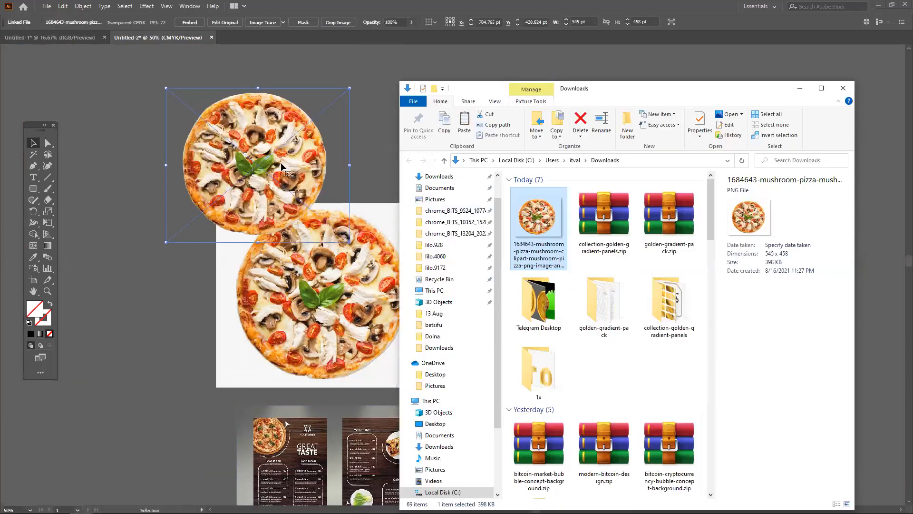
left_click(307, 171)
key("Delete")
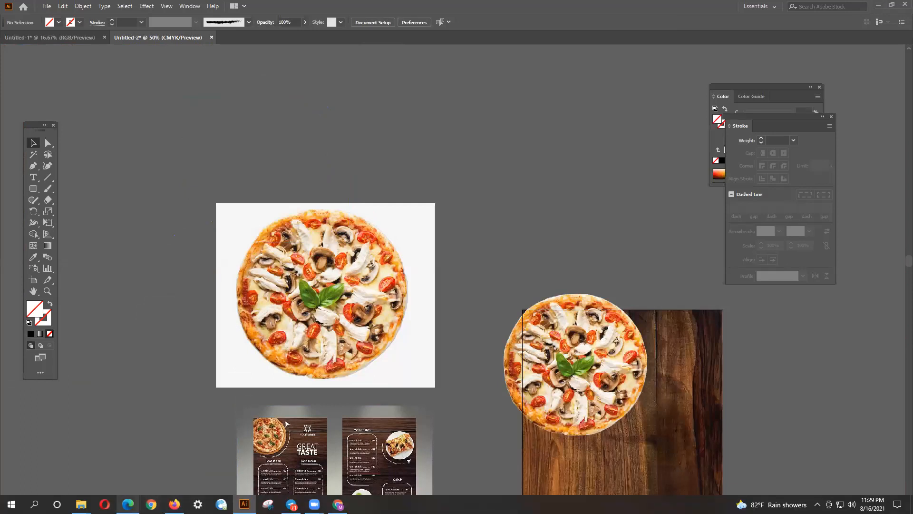
Look through the images in the Downloads folder and return to the Illustrator document.
mouse_move(81, 504)
left_click(163, 457)
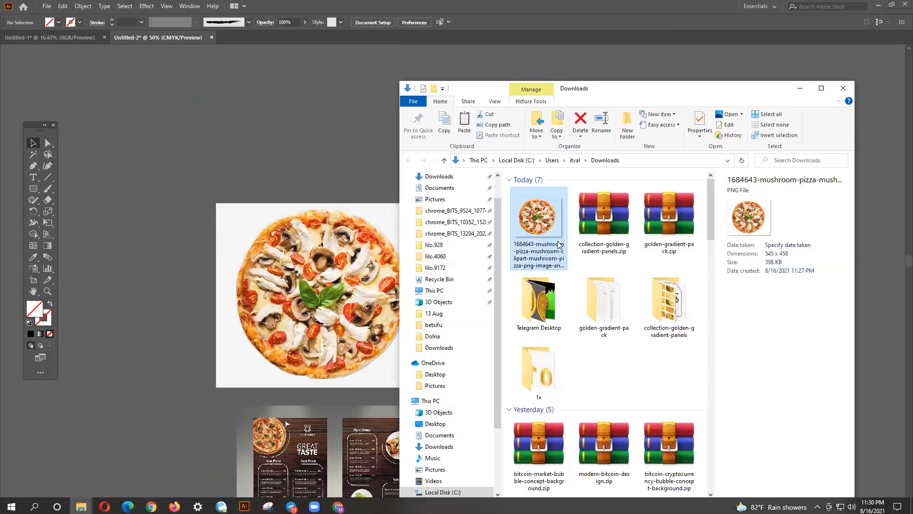
scroll(557, 256, "down", 5)
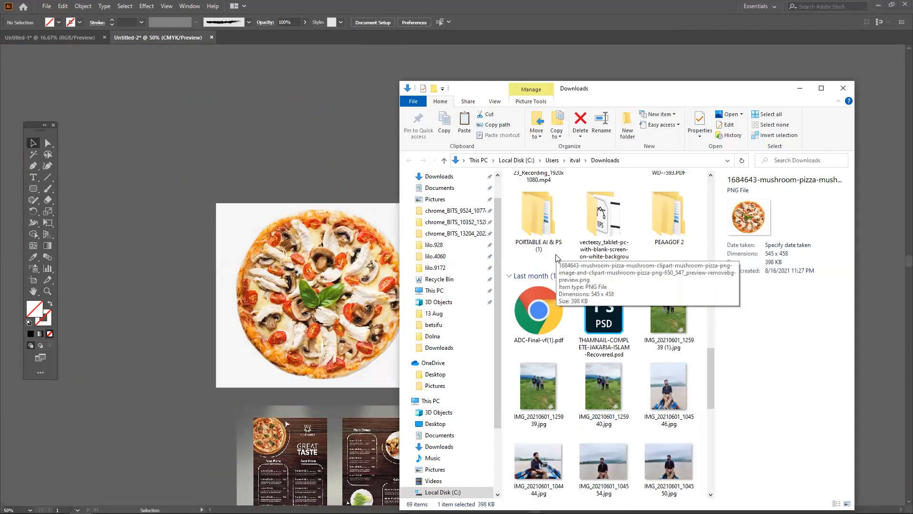
scroll(556, 257, "down", 5)
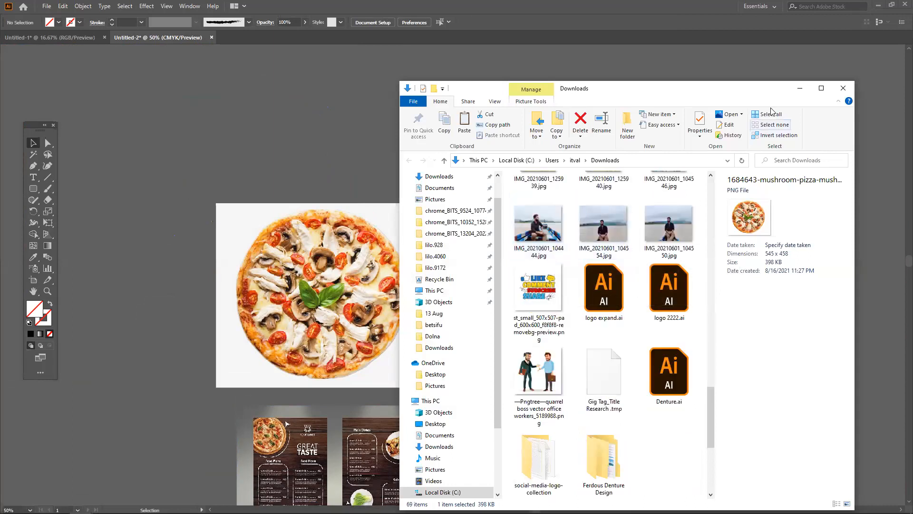
left_click(799, 91)
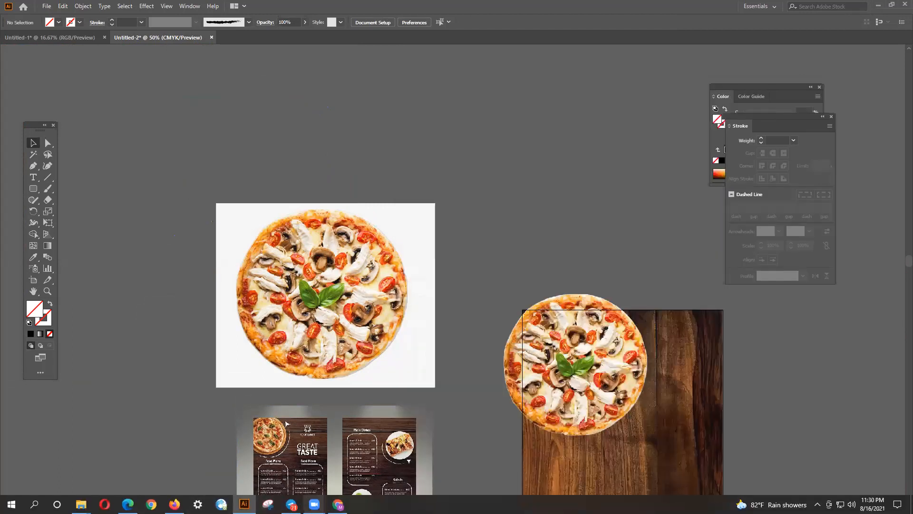
Switch to Firefox and close the remove.bg results and "pori moni" image search pages.
left_click(337, 504)
left_click(338, 504)
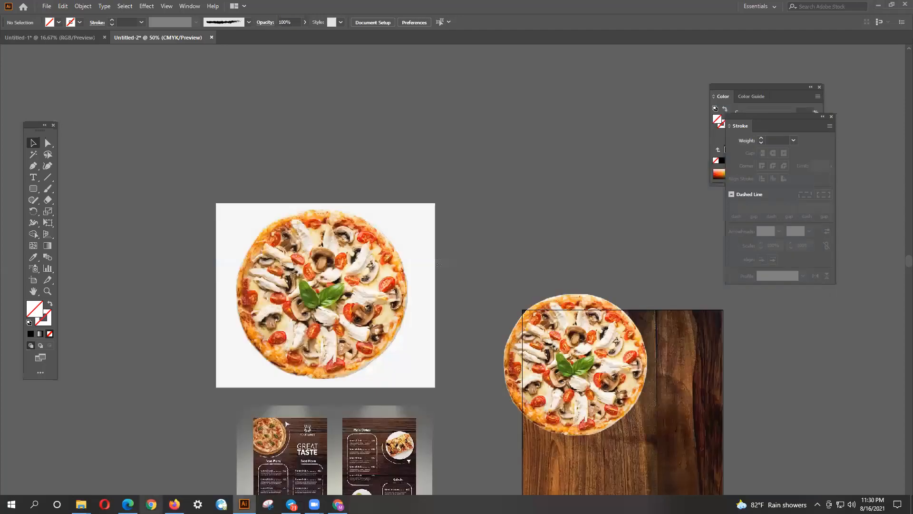
left_click(174, 505)
left_click(497, 11)
left_click(527, 10)
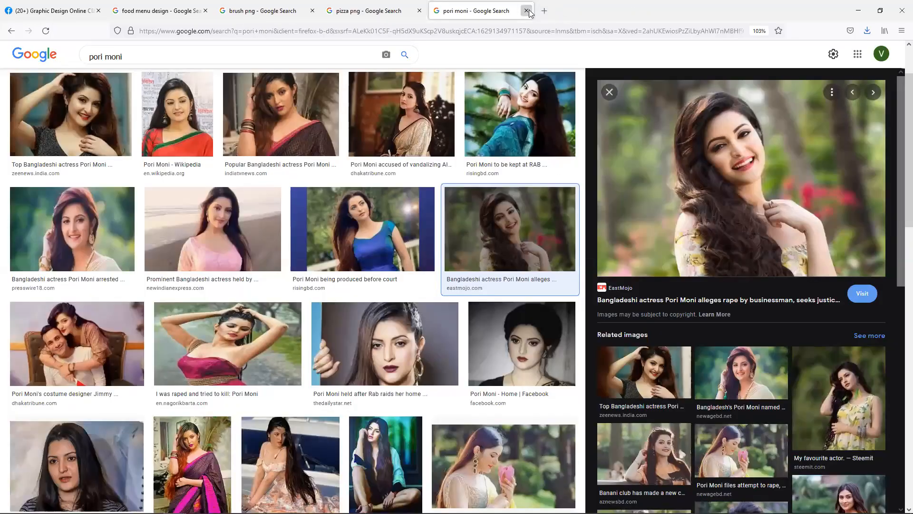
left_click(526, 10)
Search Google for "remove bg" and open the remove.bg website.
left_click(437, 11)
type("remove")
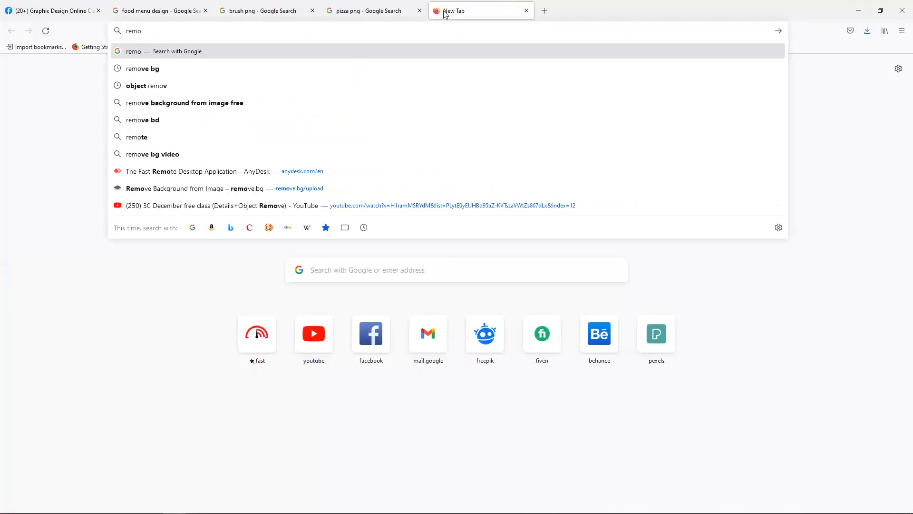
key("Down")
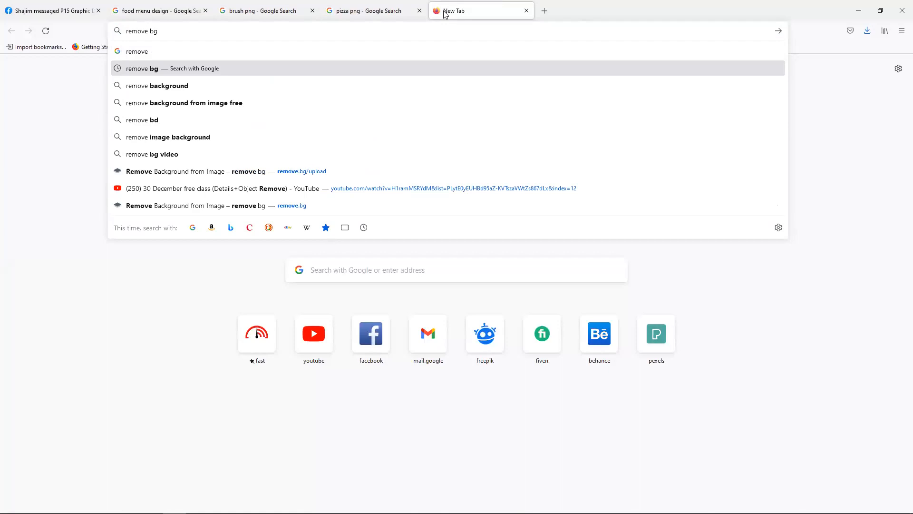
key("Return")
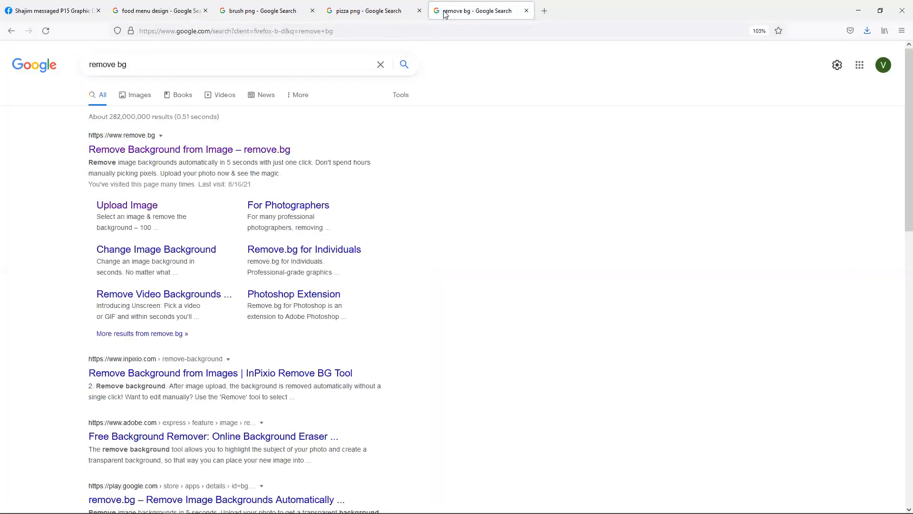
left_click(146, 150)
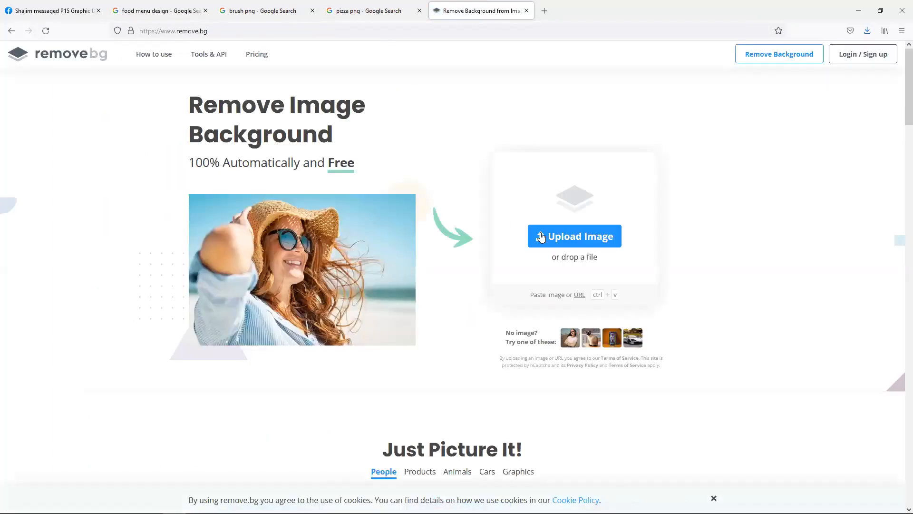
Upload IMG_20210601_104546.jpg from the Downloads folder for background removal.
left_click(549, 236)
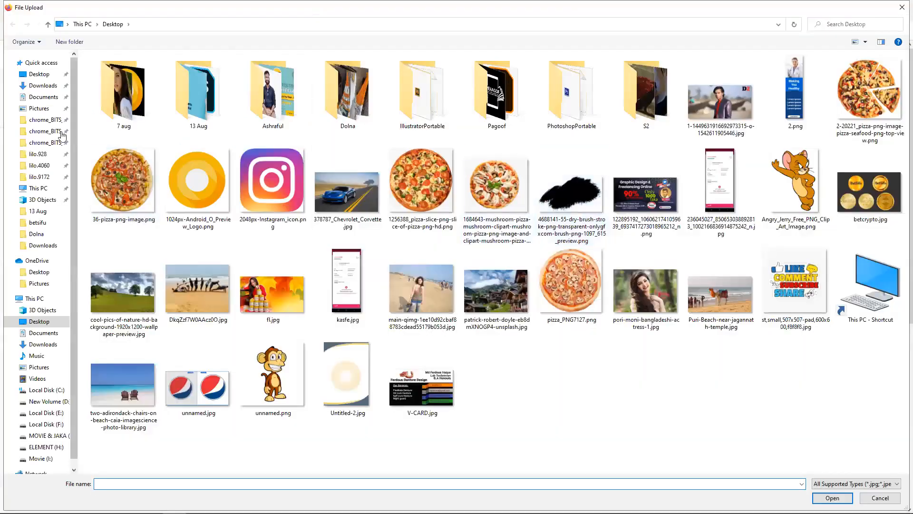
left_click(42, 85)
scroll(332, 298, "down", 3)
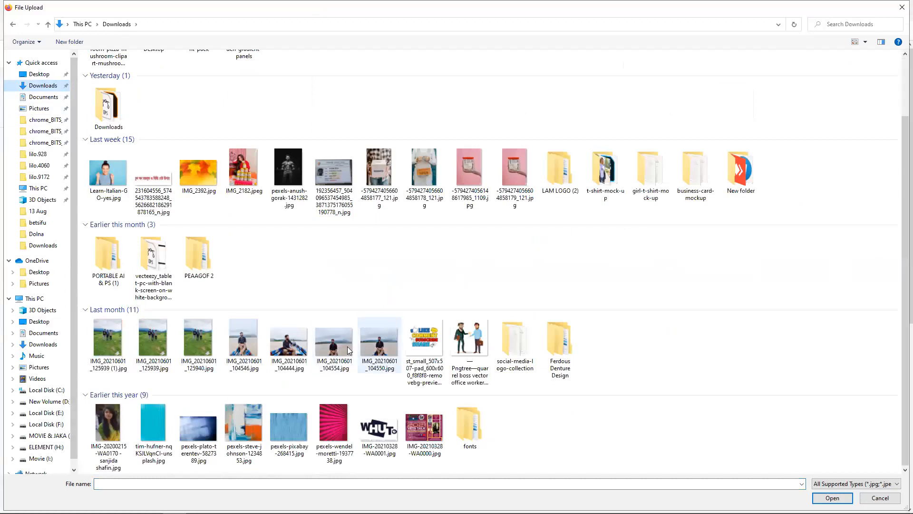
left_click(242, 348)
double_click(242, 348)
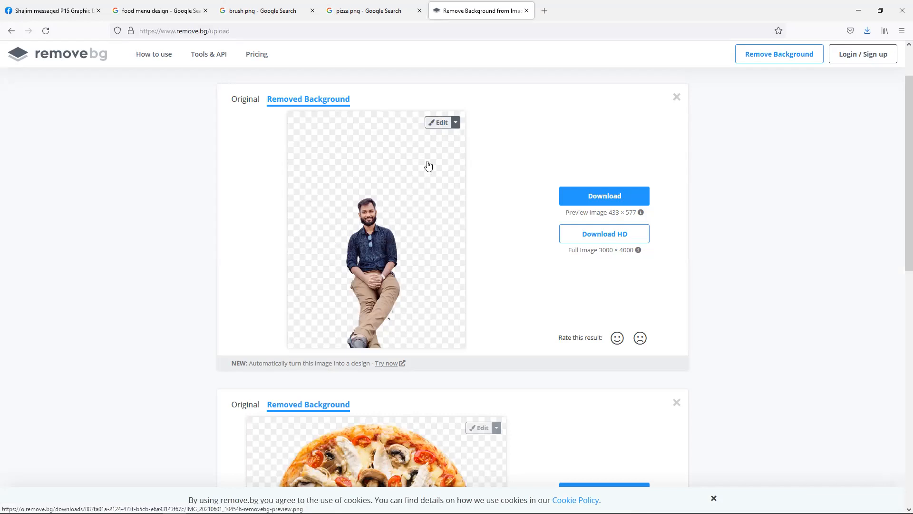
Edit the man's cutout with an enlarged Restore brush, painting back the boat along the outer side of his legs on the image's right.
left_click(445, 123)
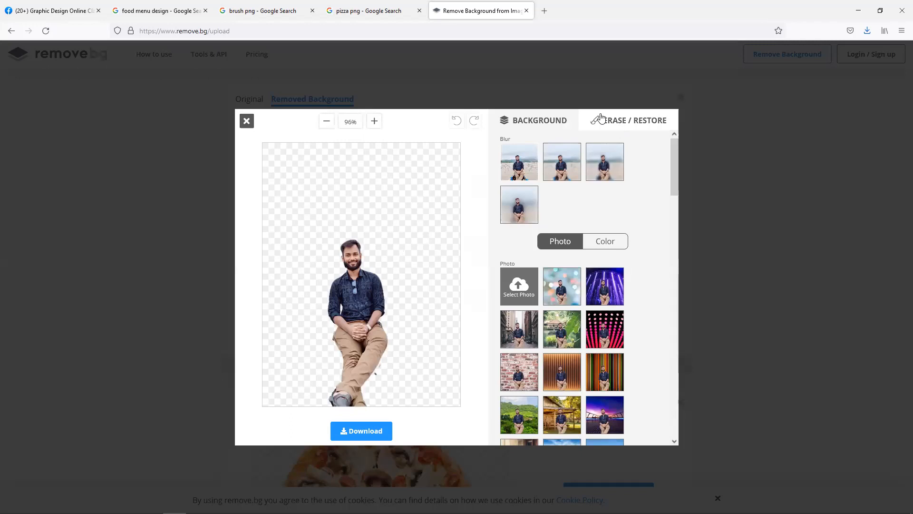
left_click(632, 122)
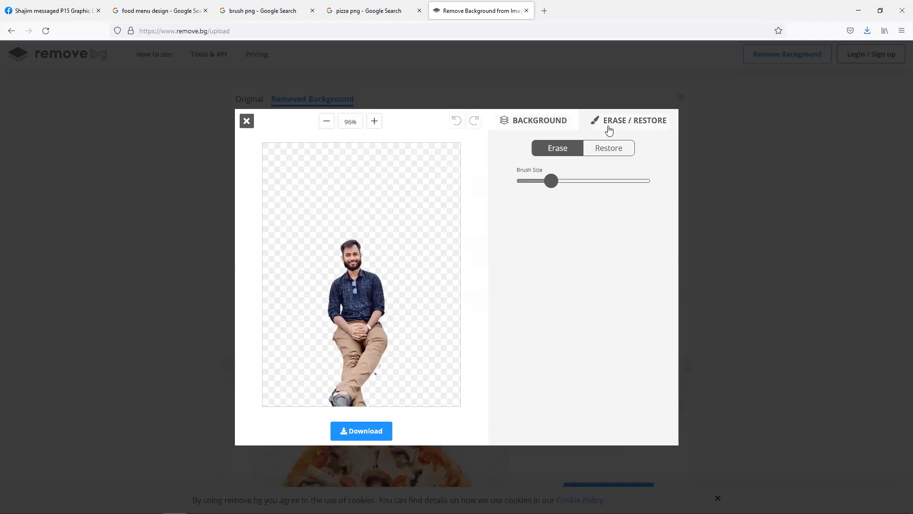
left_click(609, 152)
left_click_drag(552, 181, 578, 181)
left_click_drag(388, 338, 376, 360)
mouse_move(376, 360)
left_mouse_down()
mouse_move(393, 385)
mouse_move(390, 357)
mouse_move(408, 414)
left_mouse_up()
mouse_move(400, 365)
left_mouse_down()
mouse_move(418, 409)
mouse_move(415, 383)
mouse_move(438, 421)
left_mouse_up()
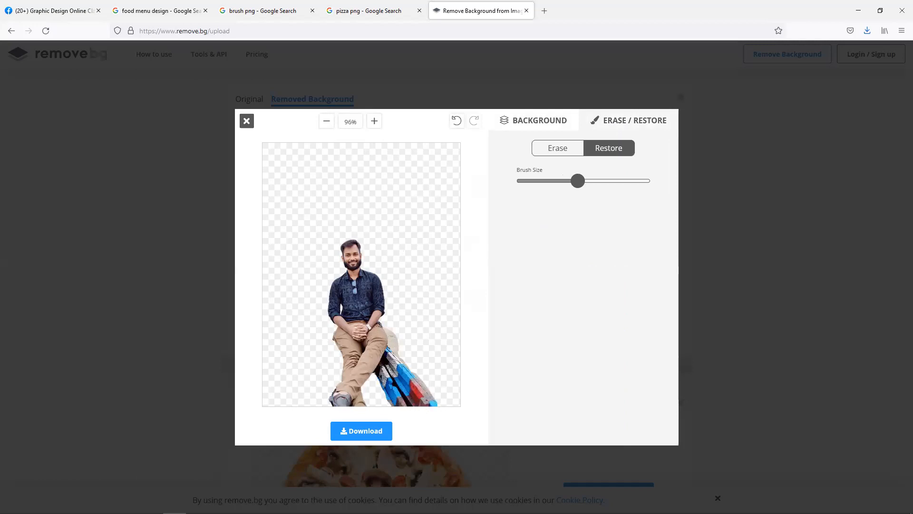
Restore the boat between the man's legs and along the left side of the image down to its lower edge.
left_click_drag(392, 370, 367, 370)
left_click_drag(347, 333, 335, 405)
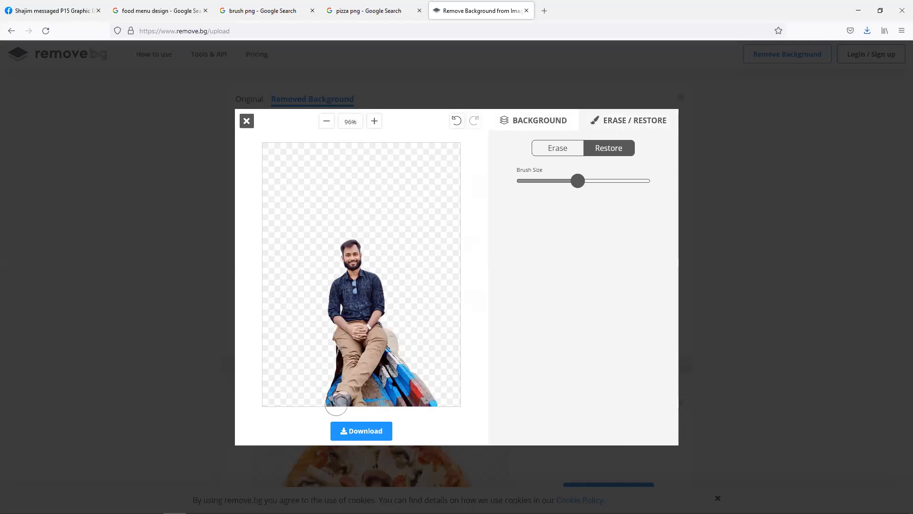
left_click_drag(348, 346, 307, 419)
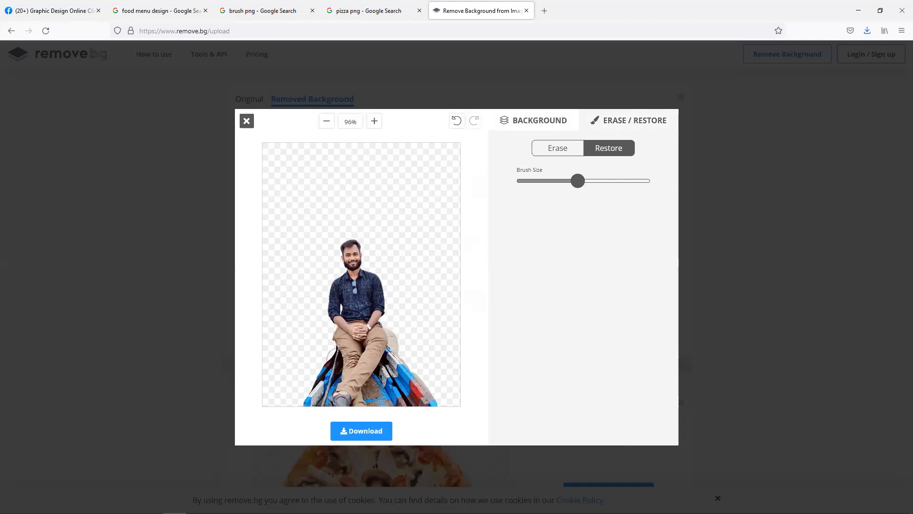
left_click_drag(311, 380, 295, 412)
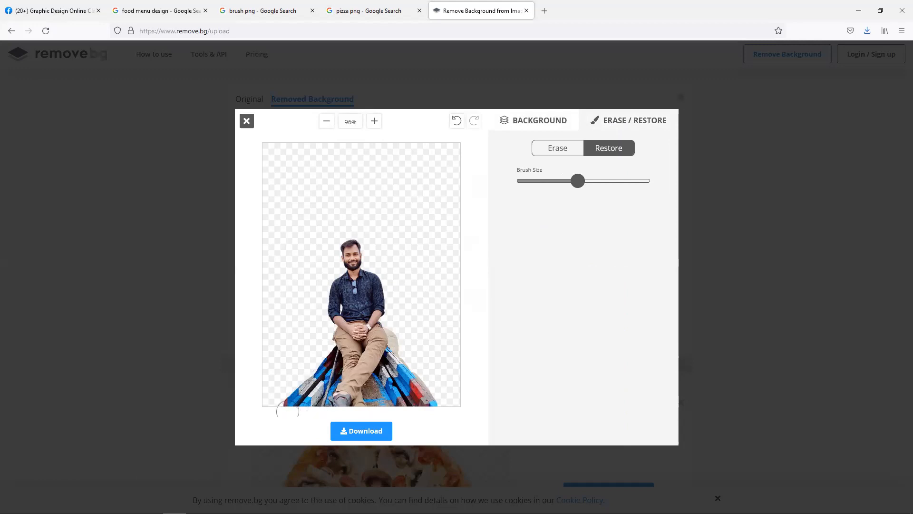
Restore the boat's lower-left end and erase the leftover patch beside the man's thigh.
mouse_move(299, 401)
left_mouse_down()
mouse_move(317, 359)
mouse_move(280, 401)
left_mouse_up()
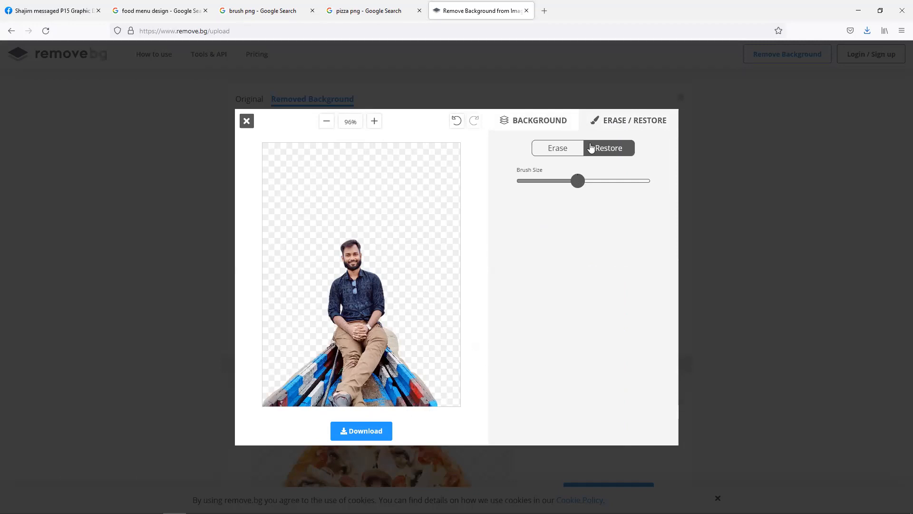
left_click(567, 147)
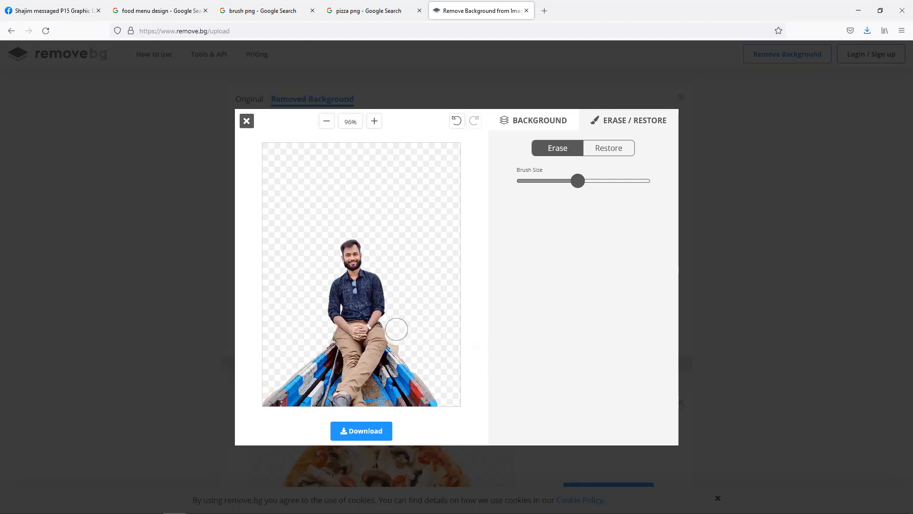
Enlarge the Erase brush to its maximum size.
left_click(584, 180)
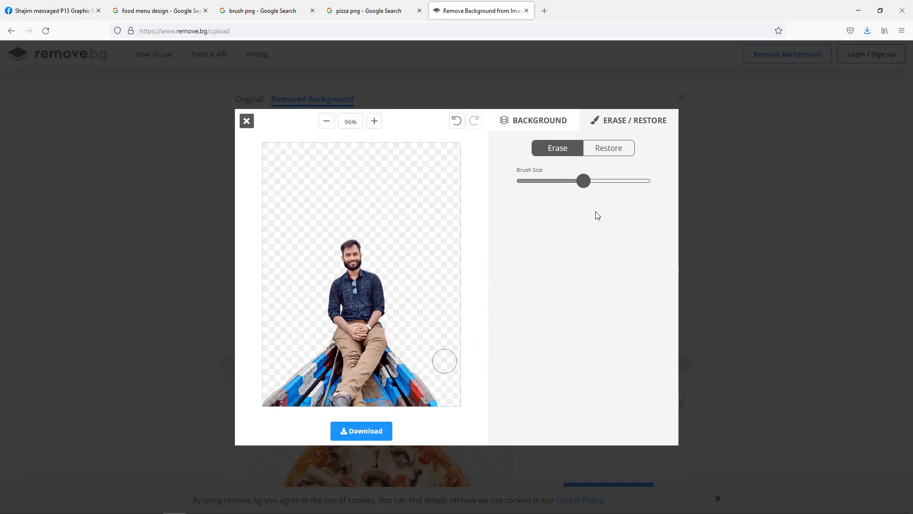
left_click_drag(583, 181, 650, 180)
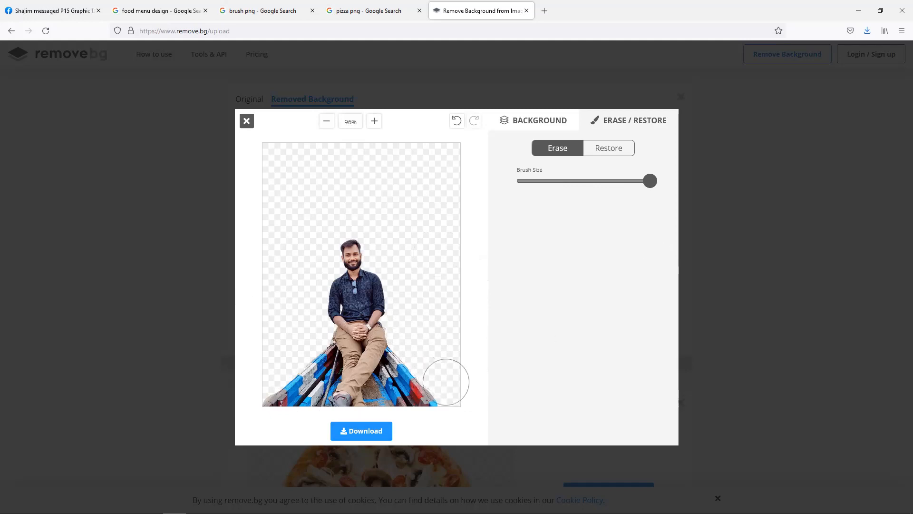
Download the edited cutout and save it as IMG_20210601_104546-removebg-preview.png.
left_click(373, 434)
left_click(478, 278)
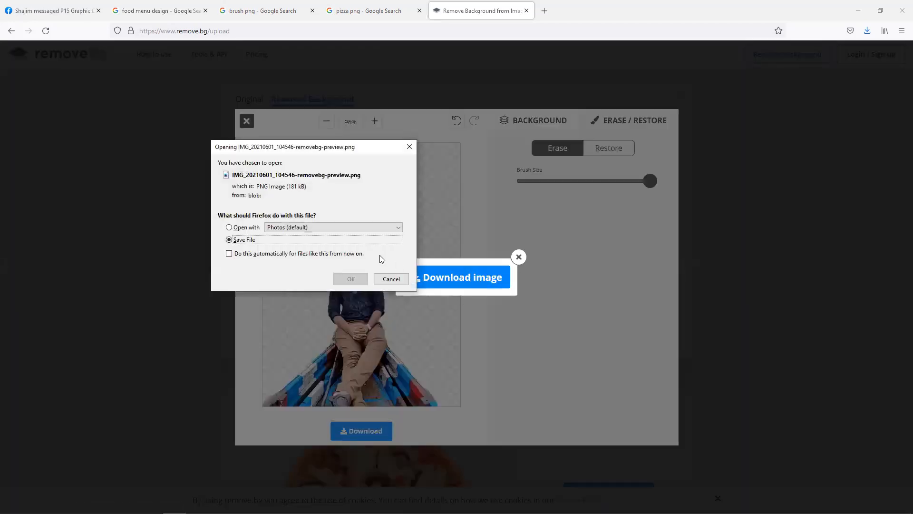
left_click(350, 279)
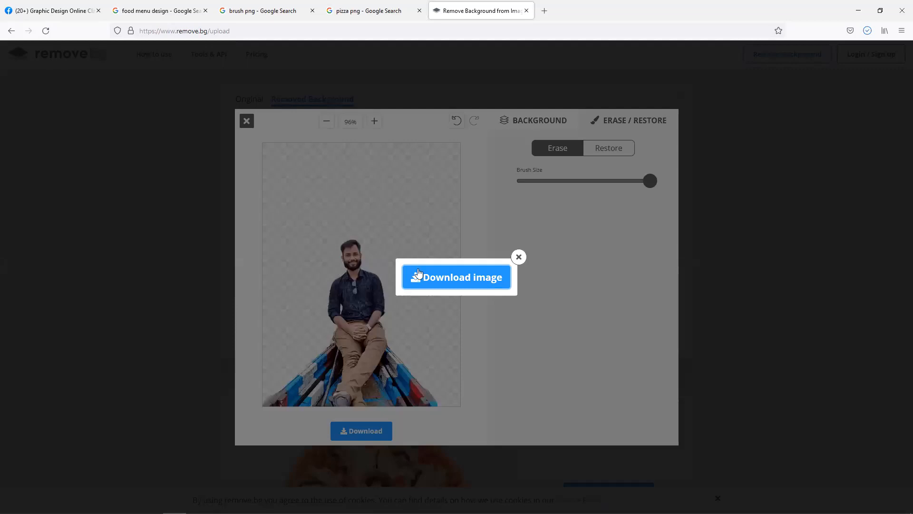
left_click(519, 257)
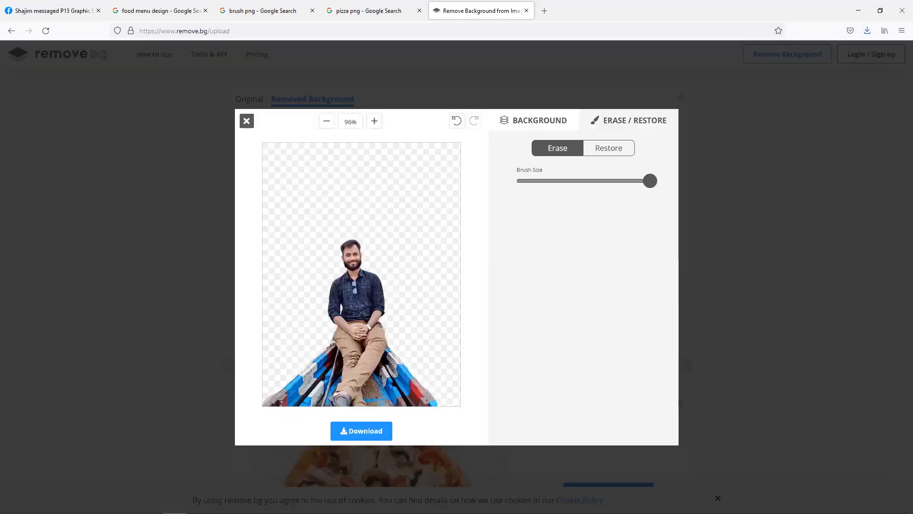
Close the cutout editor and remove both the man's and the pizza's results from the upload page.
left_click(246, 121)
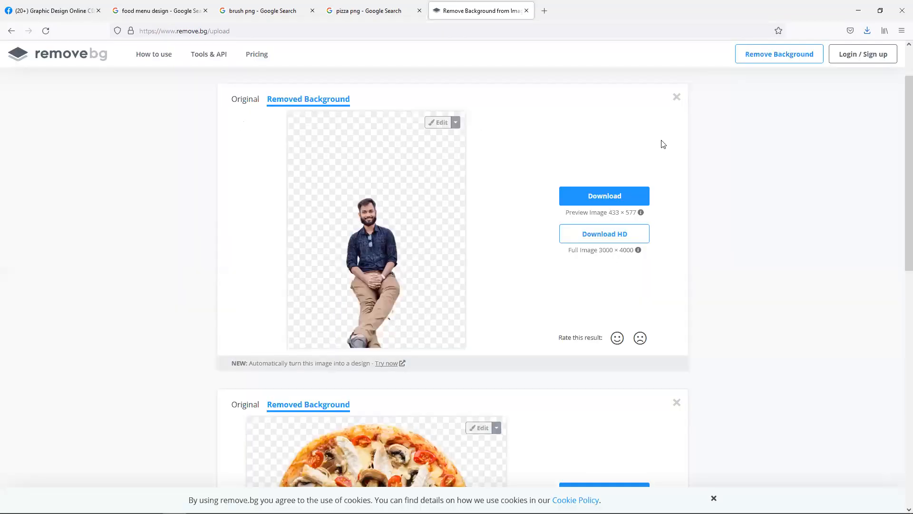
left_click(676, 97)
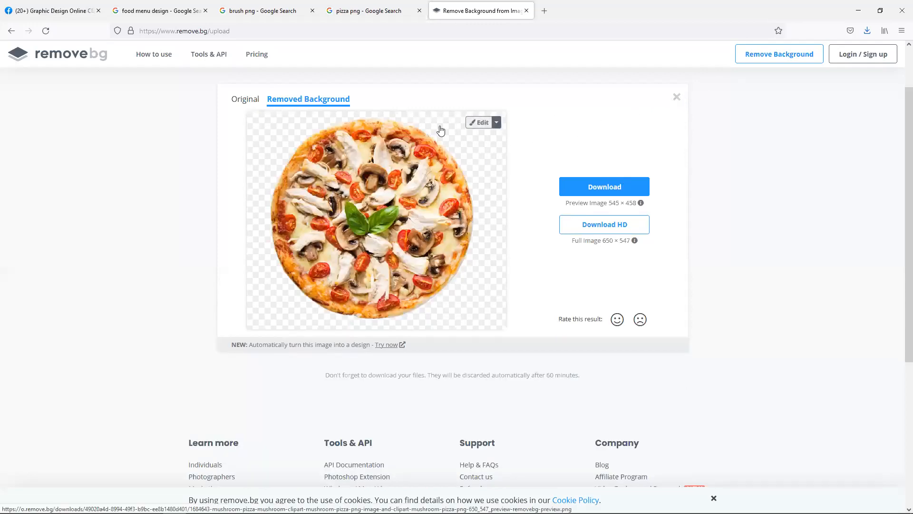
left_click(676, 97)
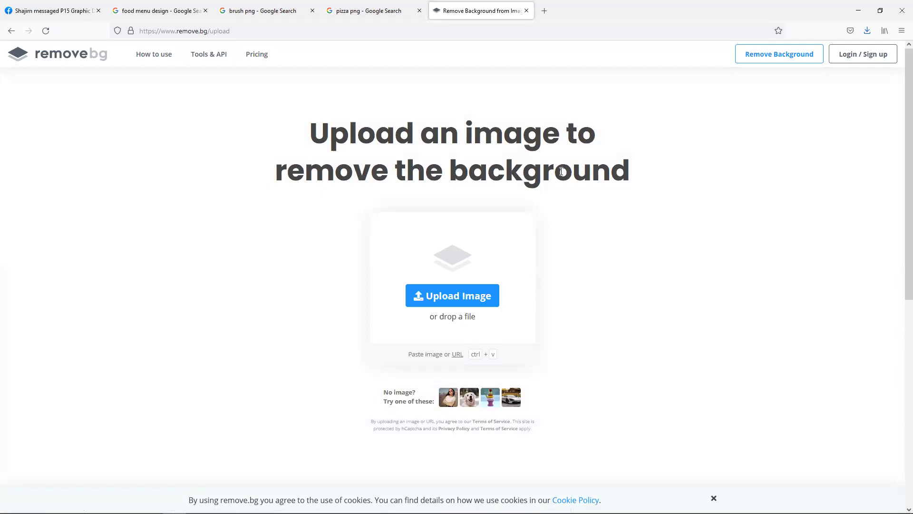
Upload Learn-Italian-GO-yes.jpg from the Downloads folder for background removal and discard its result.
left_click(475, 294)
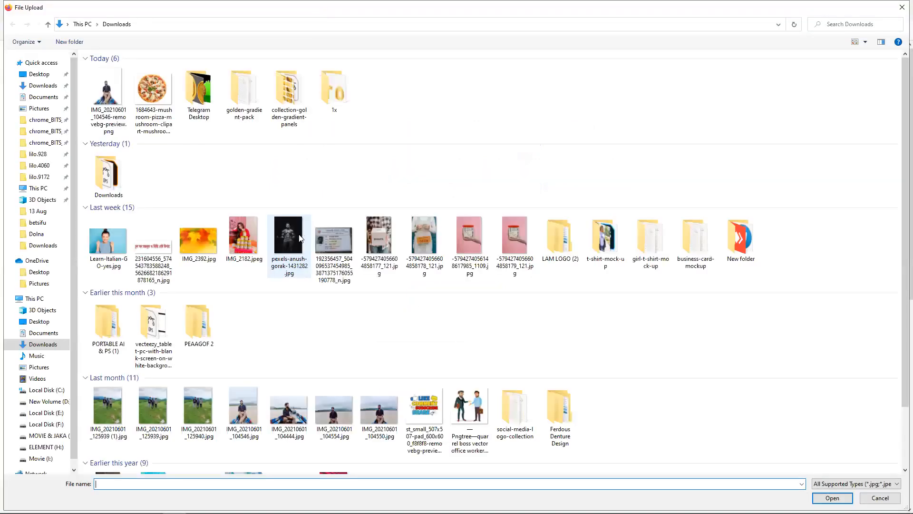
double_click(118, 255)
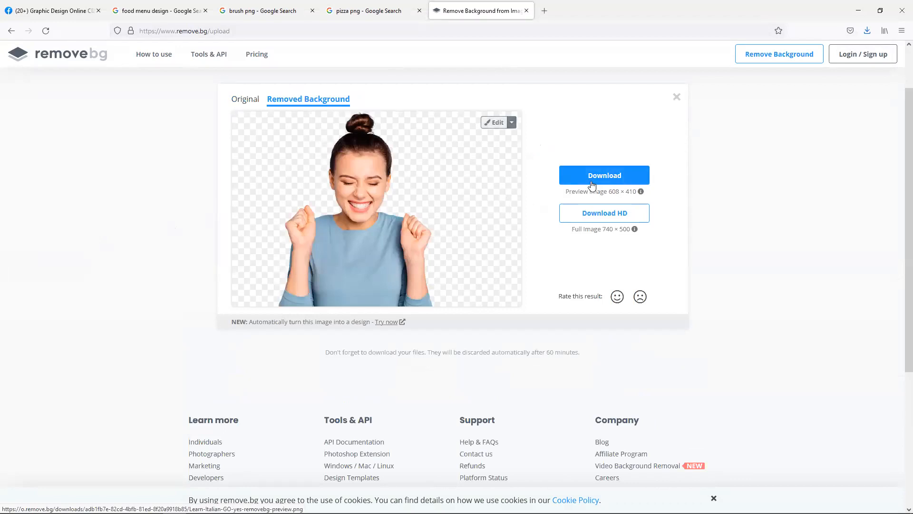
left_click(676, 96)
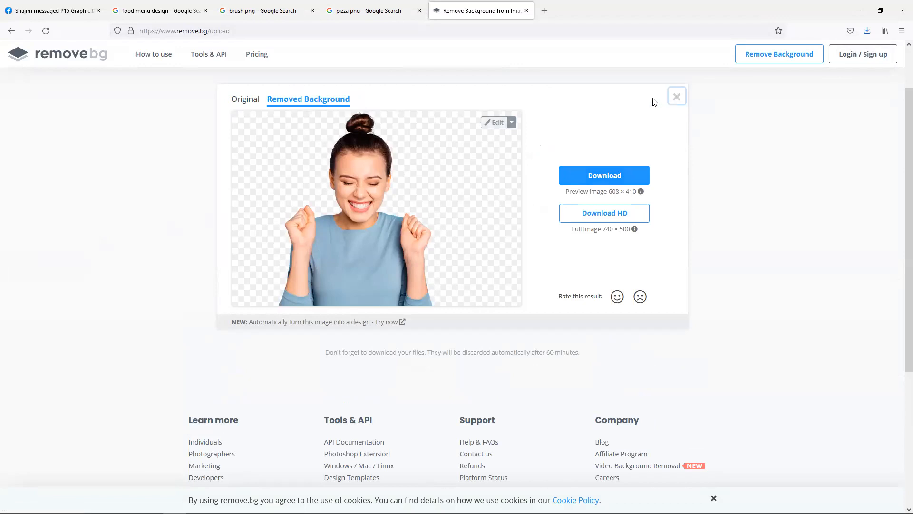
Upload the pori-moni-bangladeshi-actress-1 portrait from the Desktop folder and save its background-free preview image.
left_click(480, 304)
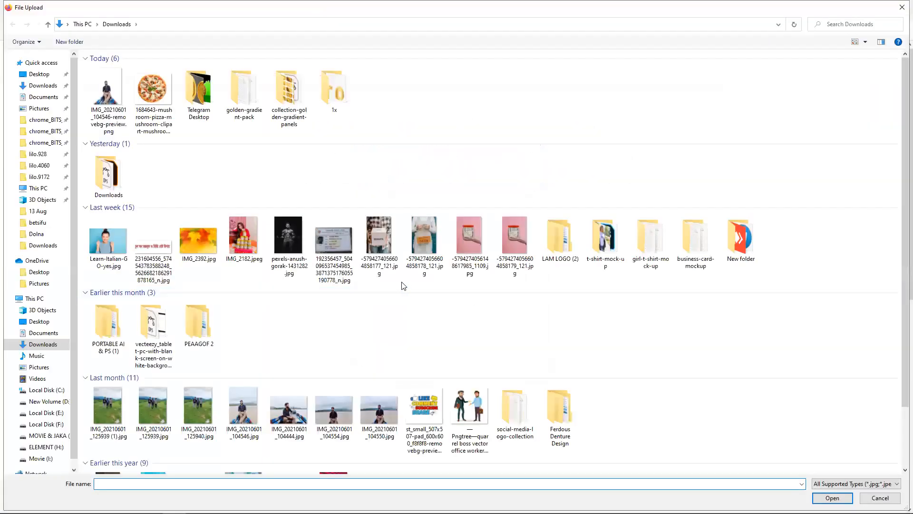
scroll(269, 287, "down", 1)
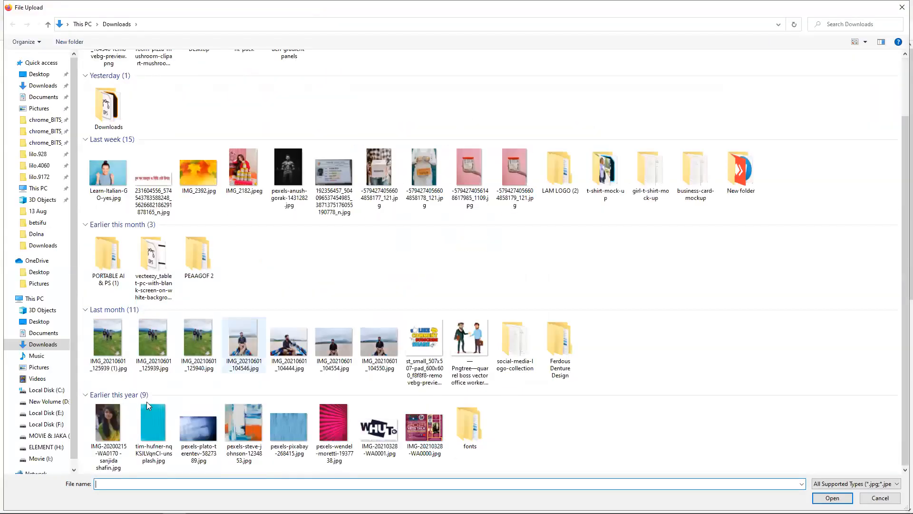
scroll(148, 396, "up", 1)
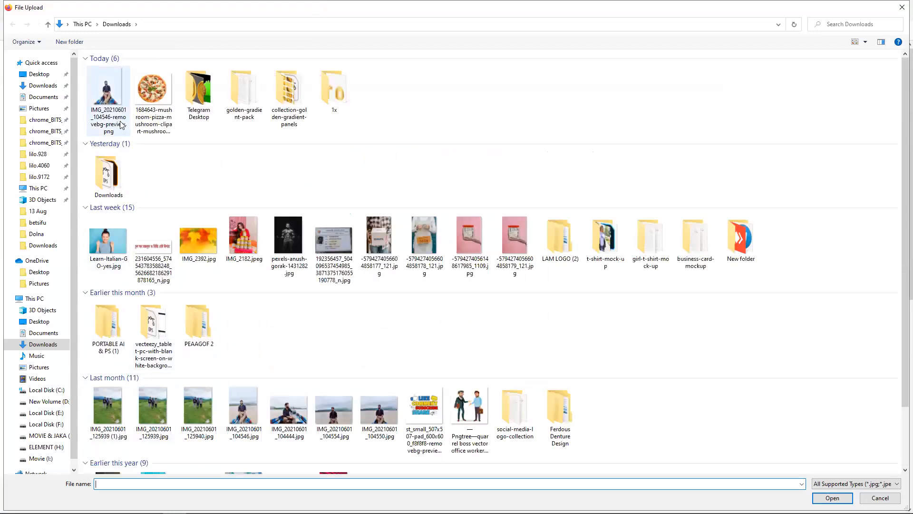
left_click(39, 75)
double_click(647, 310)
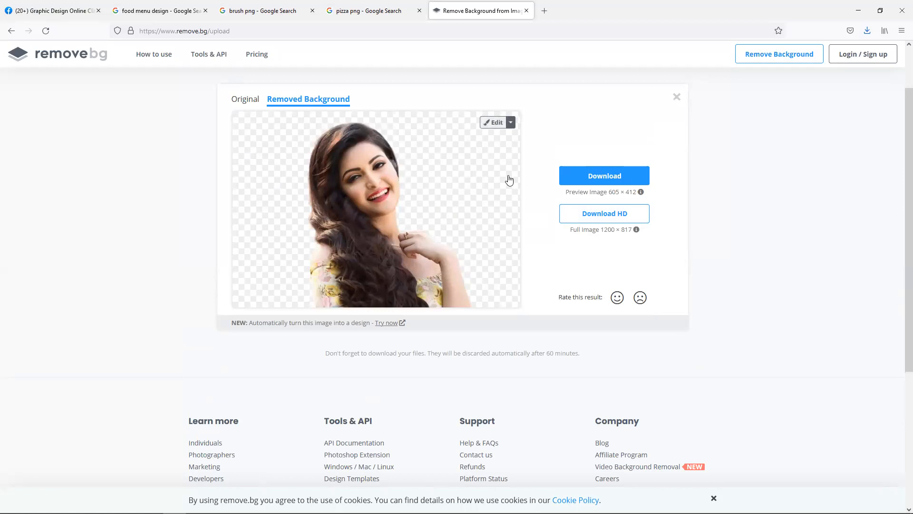
left_click(592, 182)
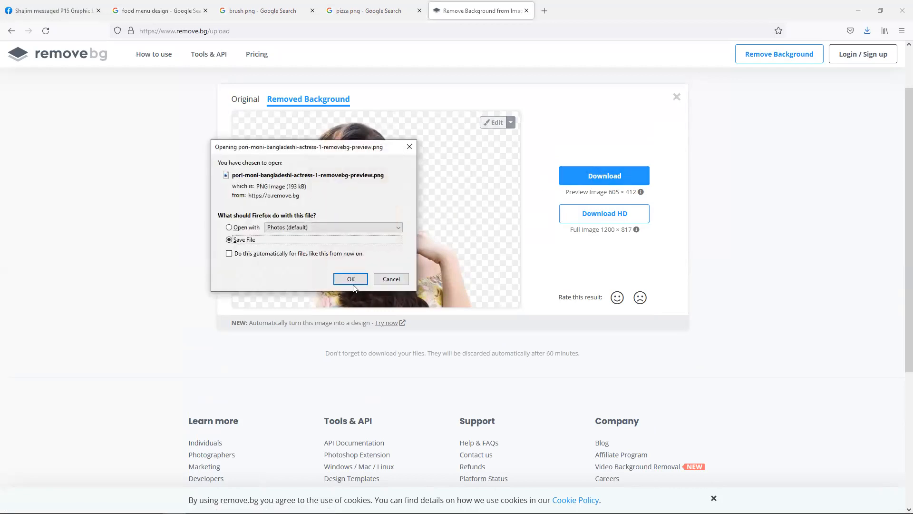
left_click(354, 277)
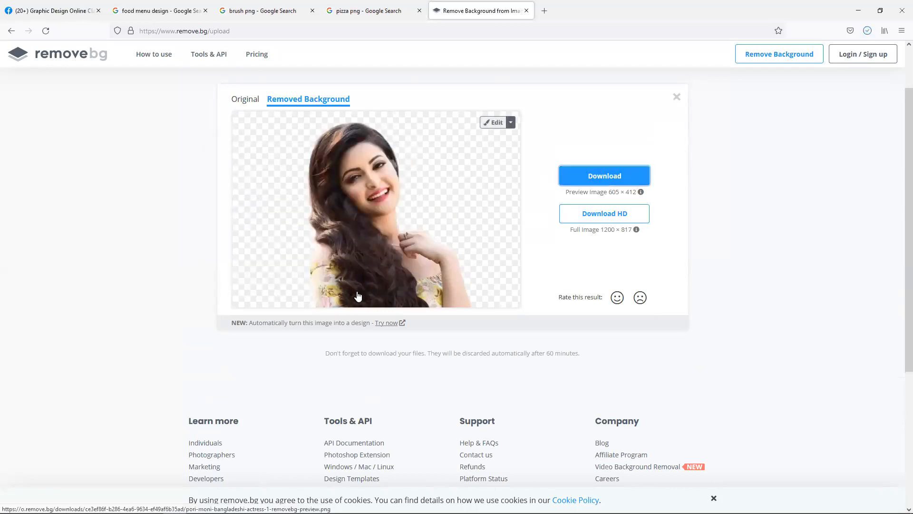
Examine the pixel dimensions and quality note of the portrait's free preview download.
left_click_drag(597, 192, 642, 192)
left_click(621, 195)
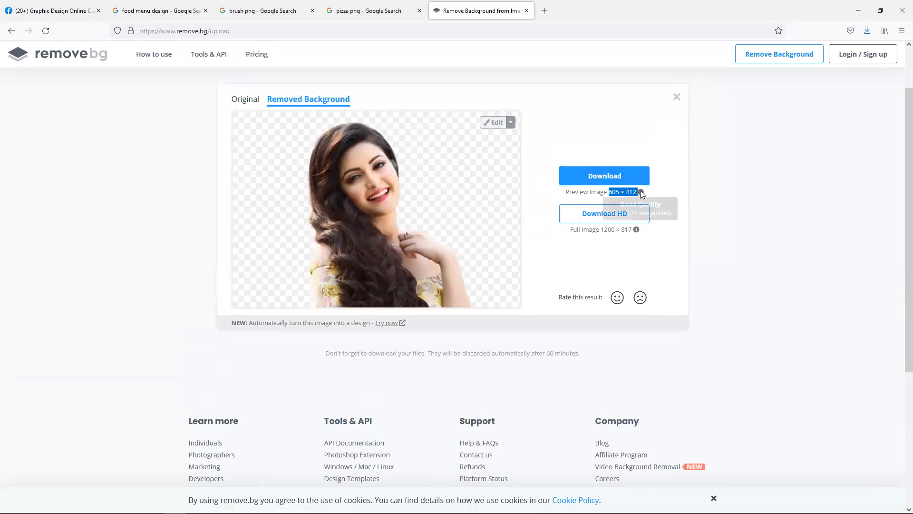
left_click(602, 199)
left_click_drag(608, 193, 637, 193)
mouse_move(642, 195)
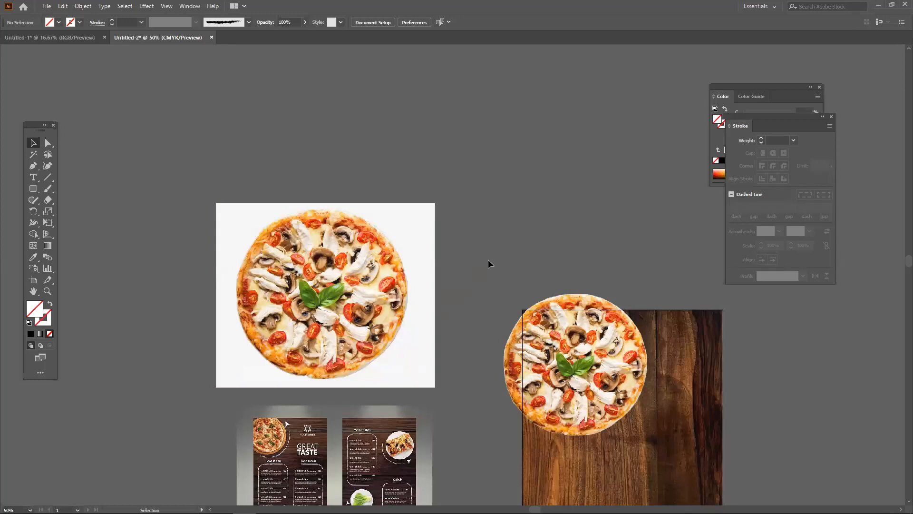
In Illustrator, move the transparent pizza cutout away from the wood background's upper-left corner and over to its right edge.
left_click_drag(538, 295, 533, 206)
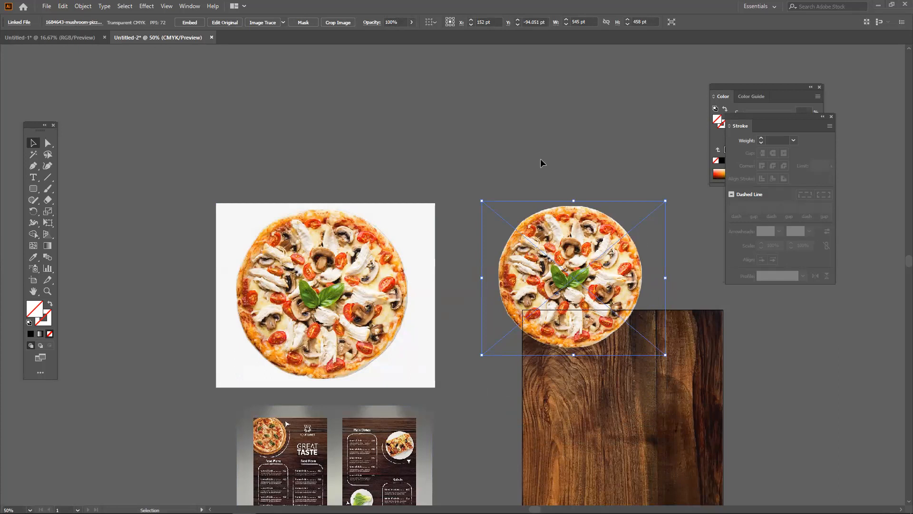
left_click_drag(579, 210, 563, 166)
left_click(665, 269)
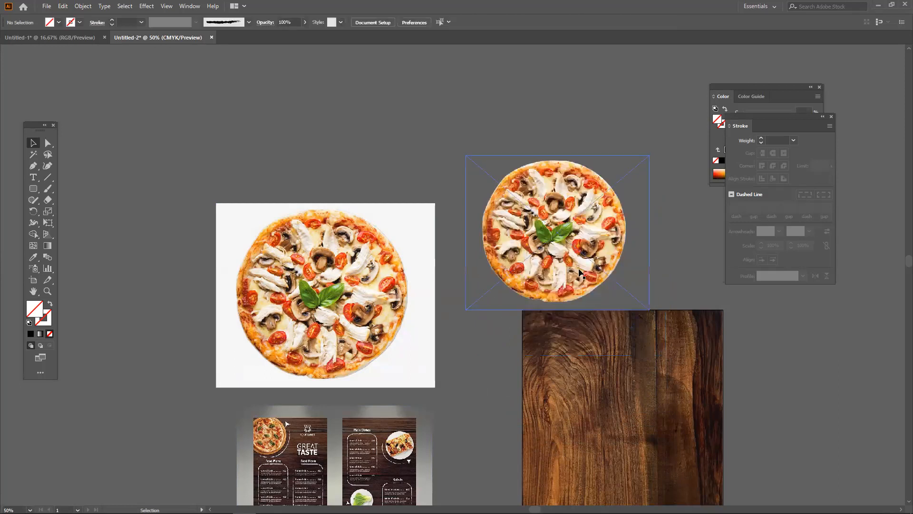
left_click_drag(564, 261, 537, 243)
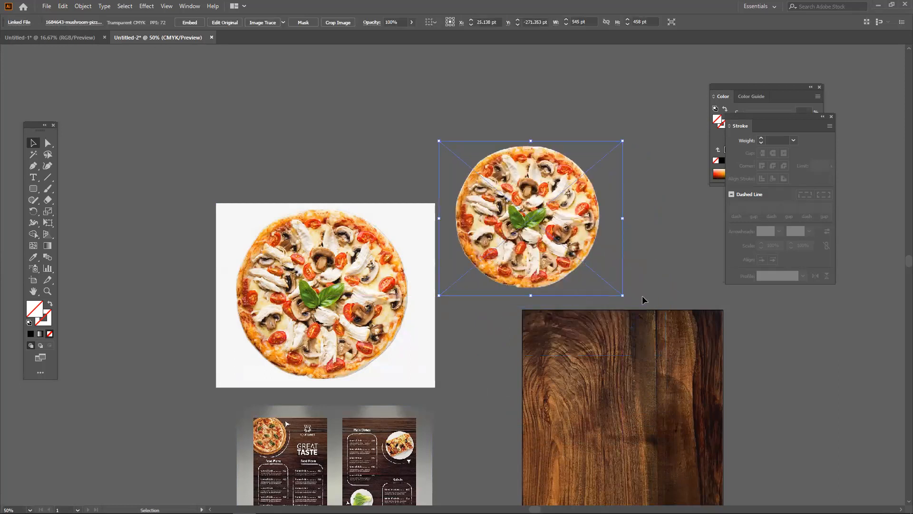
scroll(644, 299, "down", 1)
scroll(643, 300, "down", 6)
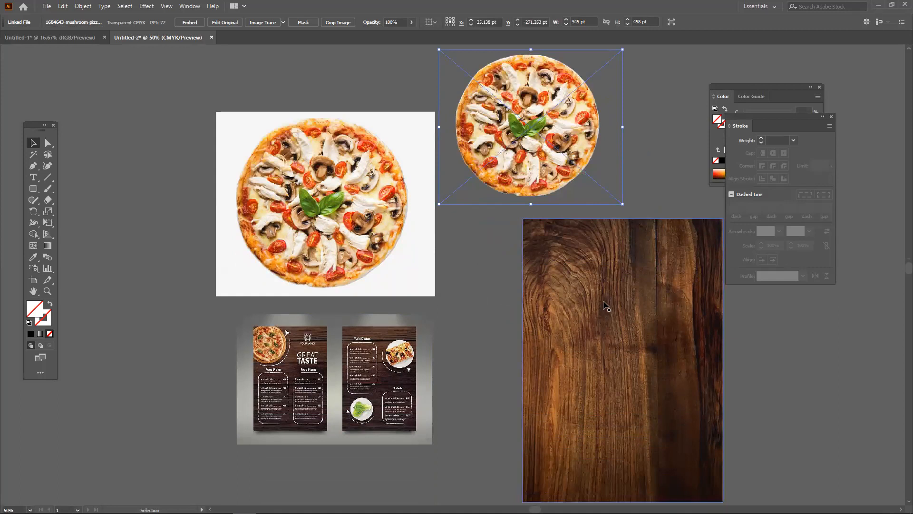
scroll(450, 276, "right", 5)
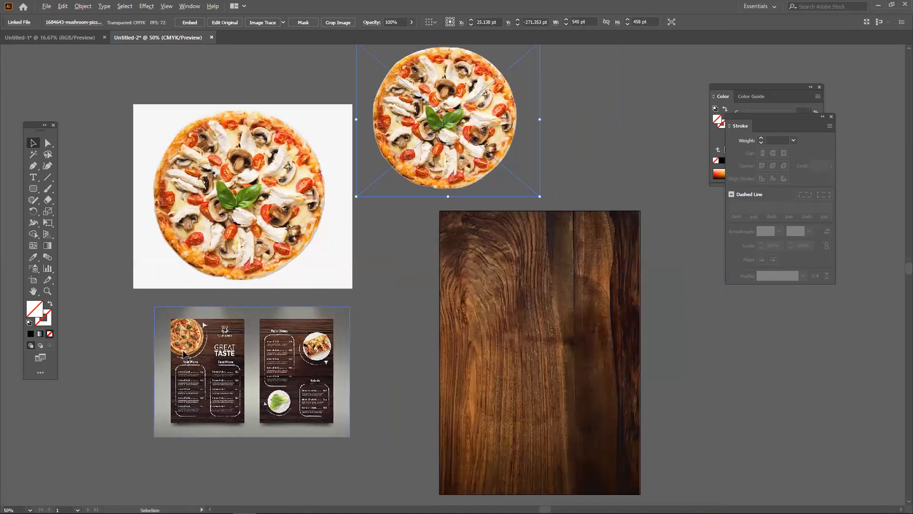
scroll(184, 354, "up", 1)
scroll(183, 353, "up", 1)
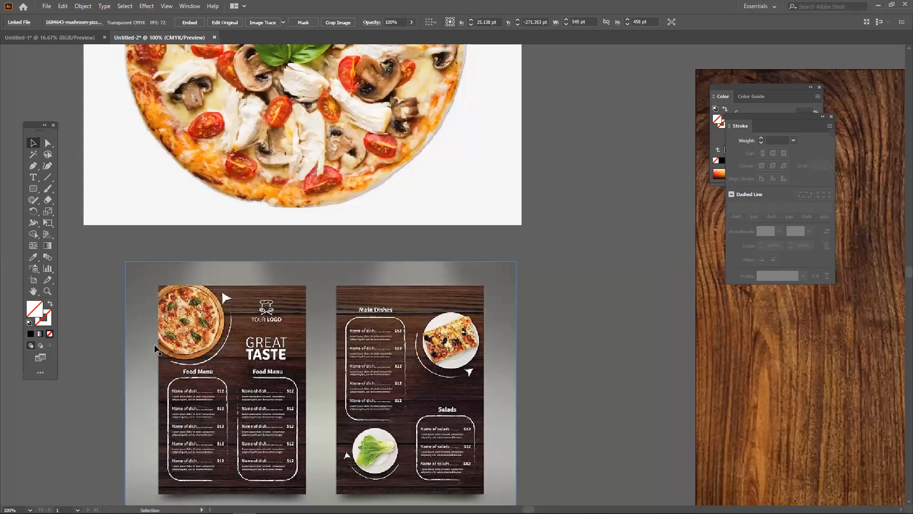
scroll(183, 297, "down", 2)
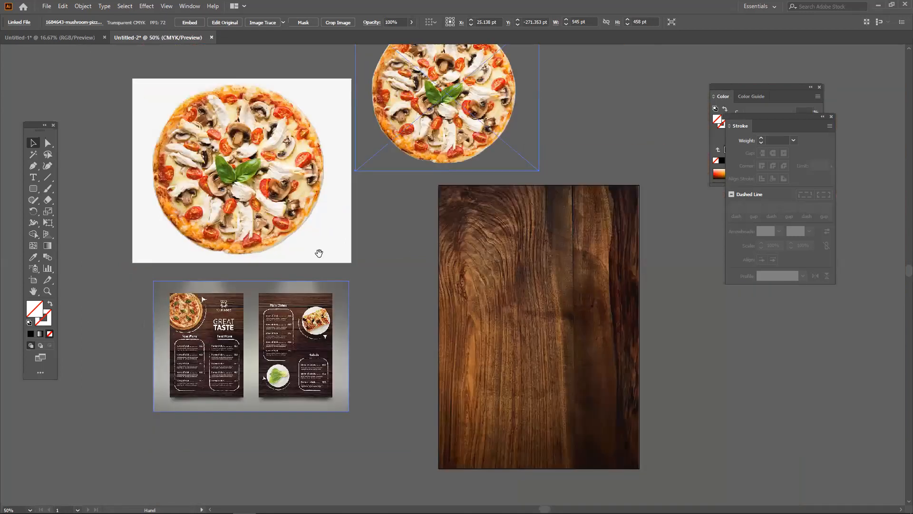
left_click_drag(412, 210, 695, 374)
Draw a rectangle about 260 × 308 pt in the wood background's upper-left corner and fill it with black.
left_click_drag(34, 189, 69, 190)
left_click_drag(391, 261, 478, 364)
left_click(30, 334)
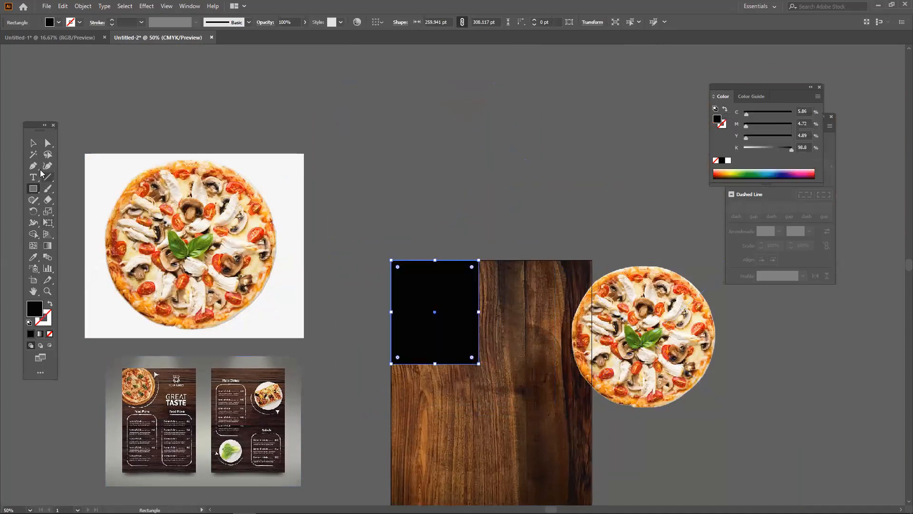
left_click(33, 143)
left_click(567, 232)
Scale the pizza cutout to about 408 × 343 pt, place it behind the black rectangle and nudge it upward to align with it.
left_click_drag(681, 376, 520, 373)
left_click_drag(559, 410, 513, 371)
left_click_drag(497, 338, 486, 335)
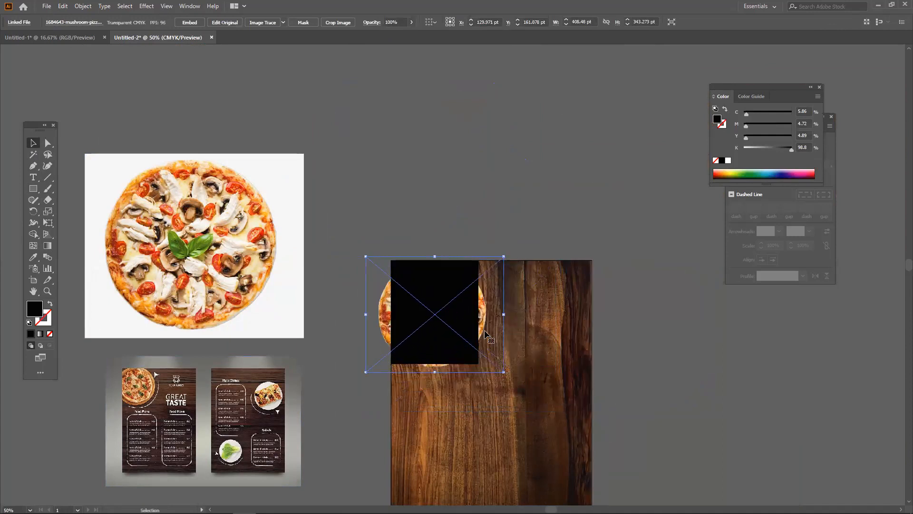
key("Up")
key("Up")
key("Up")
key("Up")
key("Up")
key("Up")
key("Up")
key("Up")
key("Up")
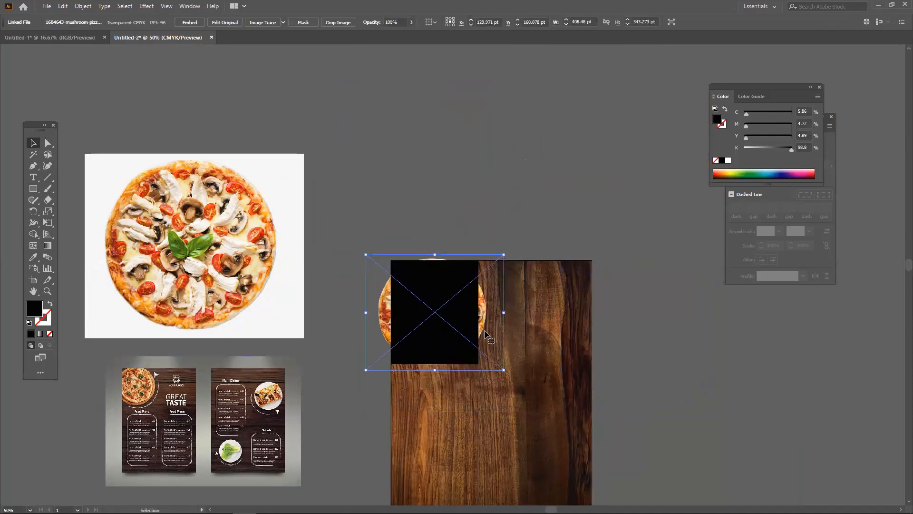
Widen the black rectangle to about 298 pt by extending its right side.
left_click(456, 336)
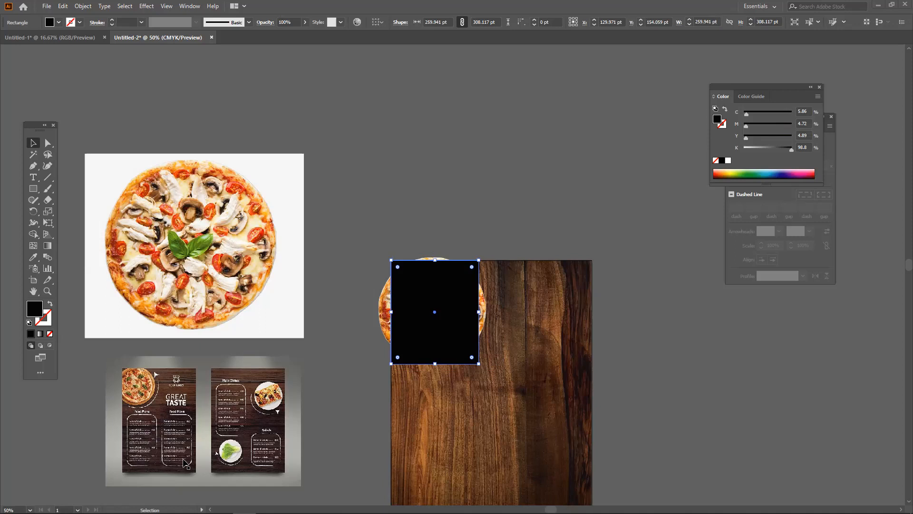
left_click_drag(479, 312, 491, 312)
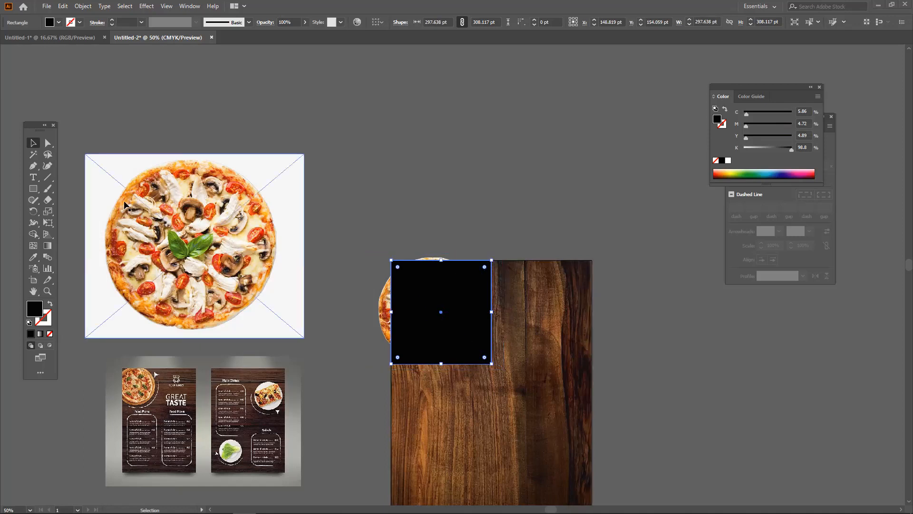
Move the black rectangle aside to the right and undo that move.
left_click(356, 313)
left_click_drag(425, 328, 533, 334)
key("ctrl+z")
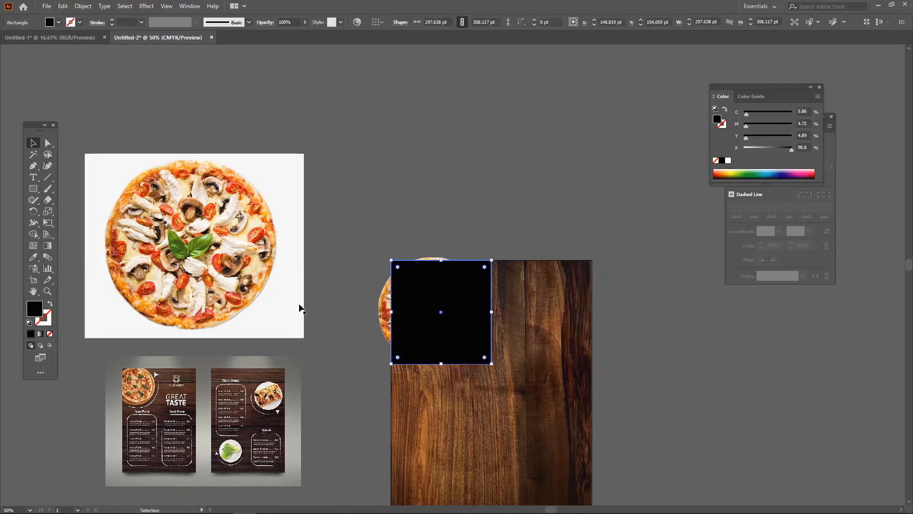
Crop the pizza cutout to the black rectangle with a clipping mask made from both objects, and deselect the result.
left_click(303, 317)
left_click(393, 330)
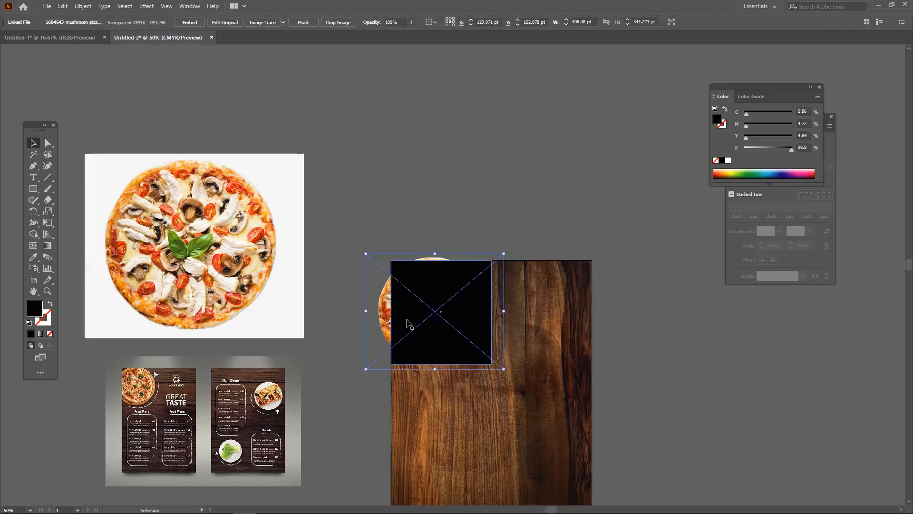
left_click(408, 325, "shift")
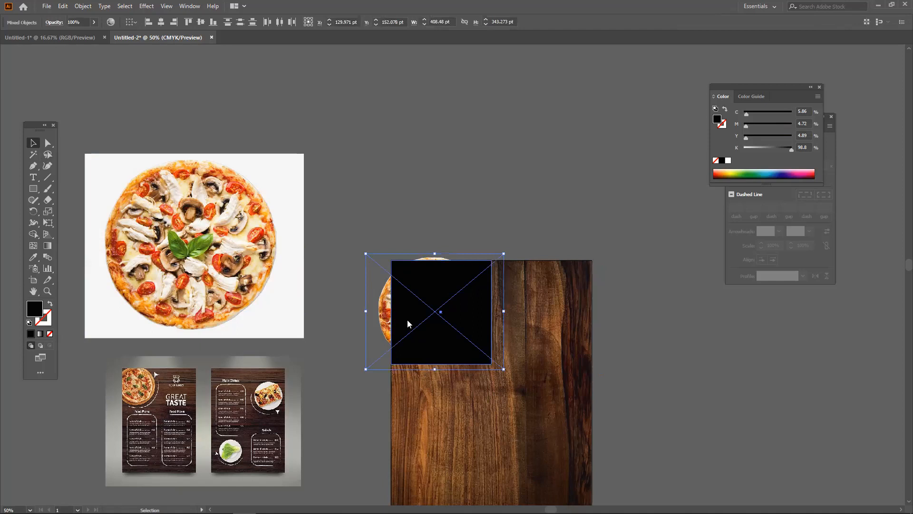
right_click(408, 325)
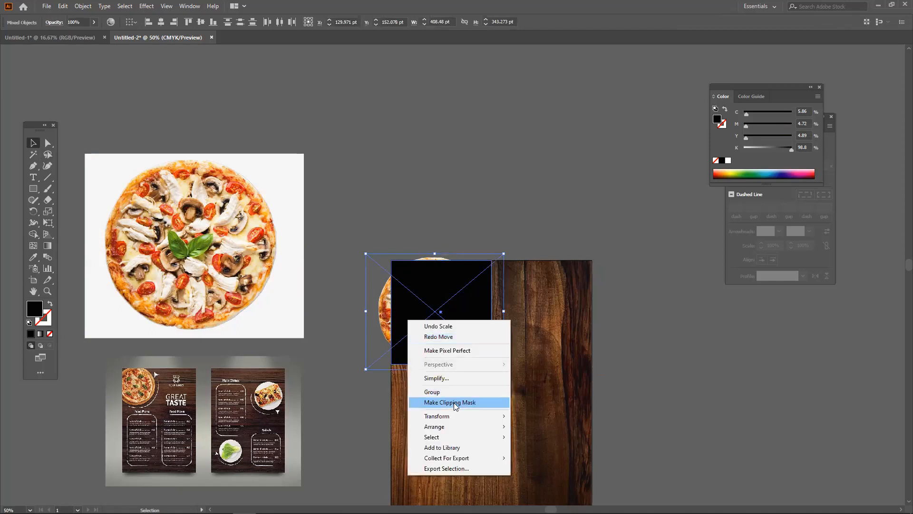
left_click(358, 326)
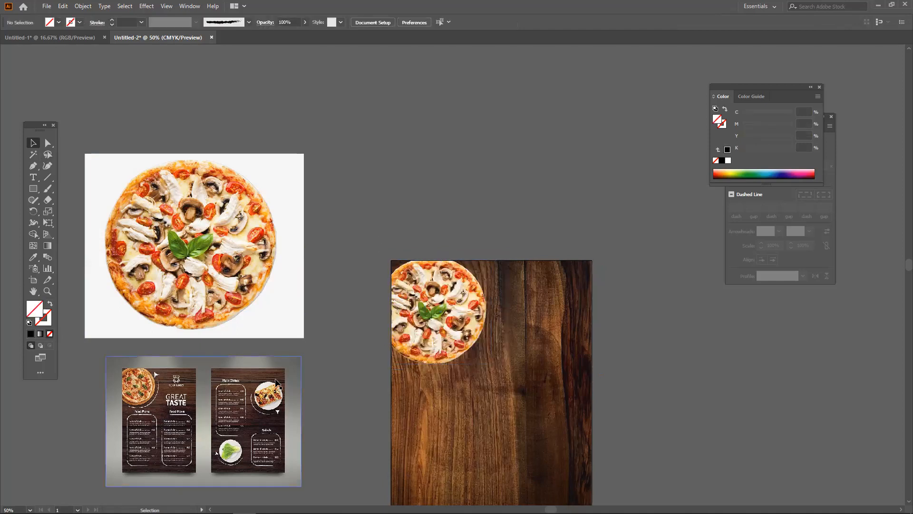
Activate the Pen tool and examine the curved arrow line around the pizza in the reference menu.
scroll(287, 423, "down", 3)
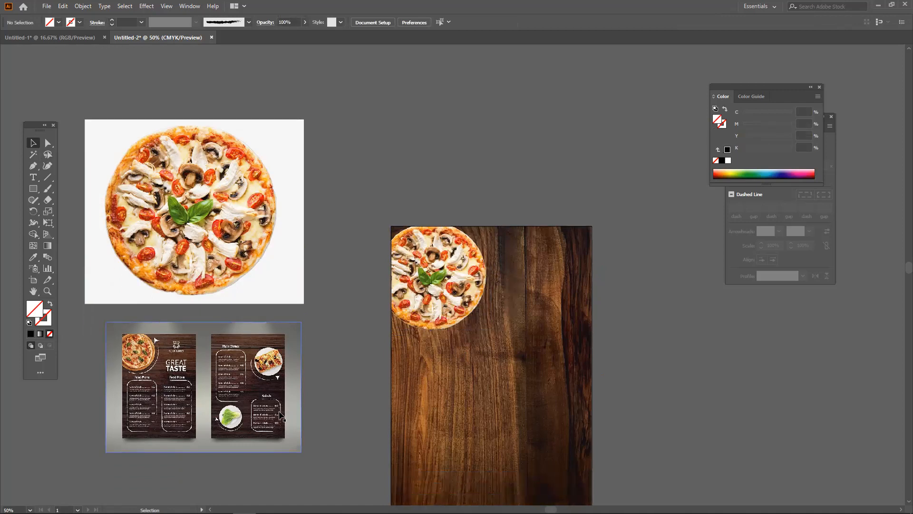
left_click(28, 168)
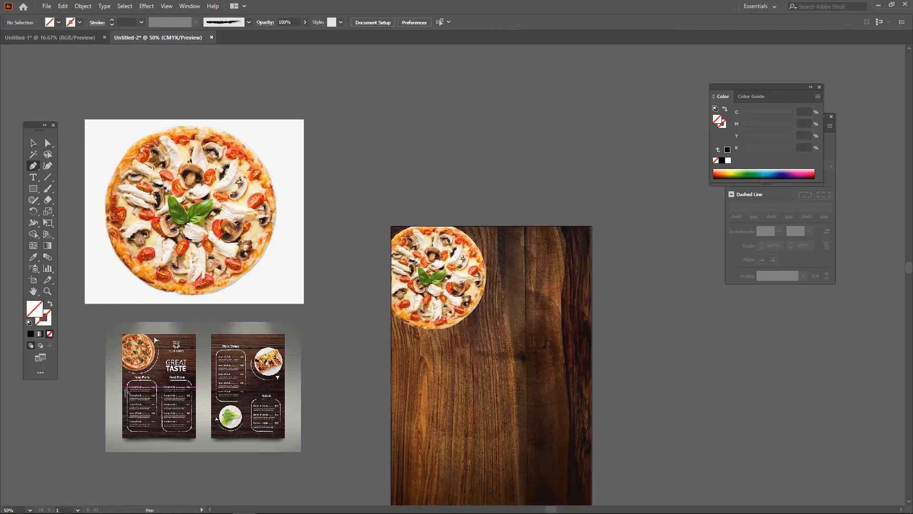
scroll(127, 391, "up", 2)
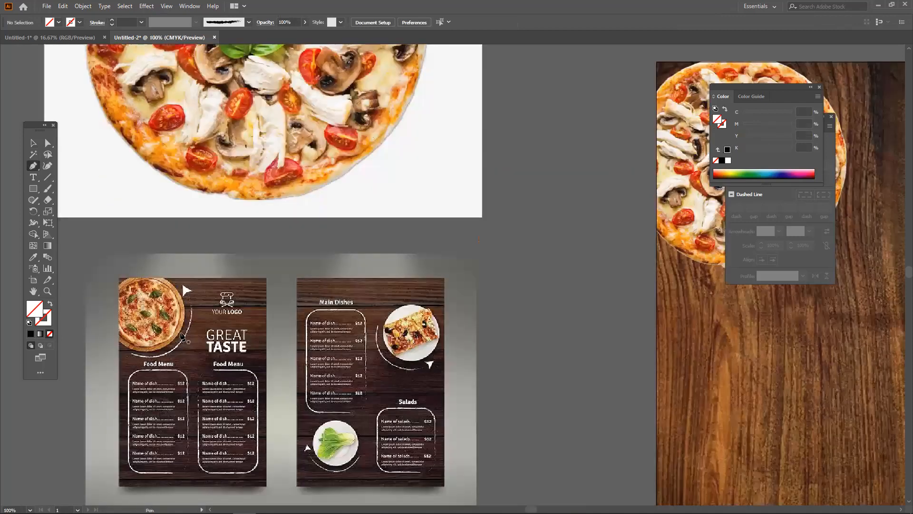
left_click_drag(207, 301, 187, 336)
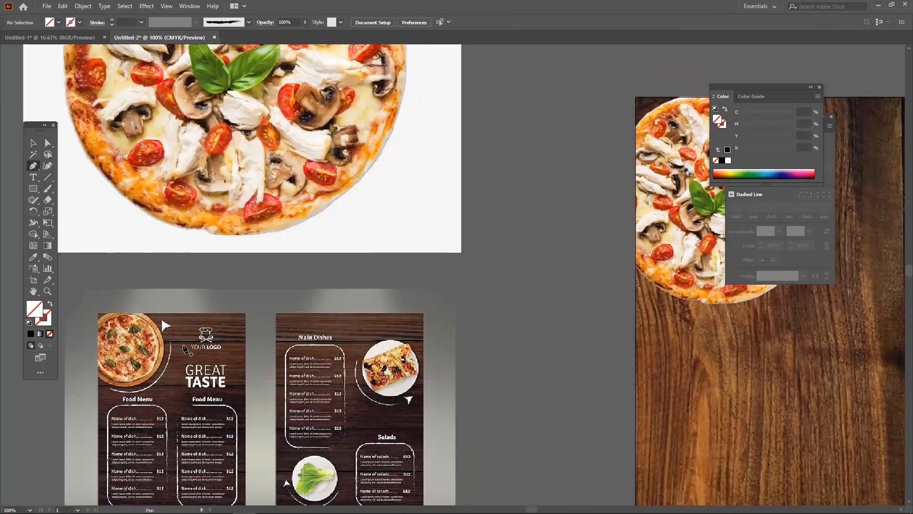
Draw a curved path about 192 × 268 pt with the Pen tool, following the lower-right edge of the pizza on the wooden background.
left_click_drag(212, 318, 190, 364)
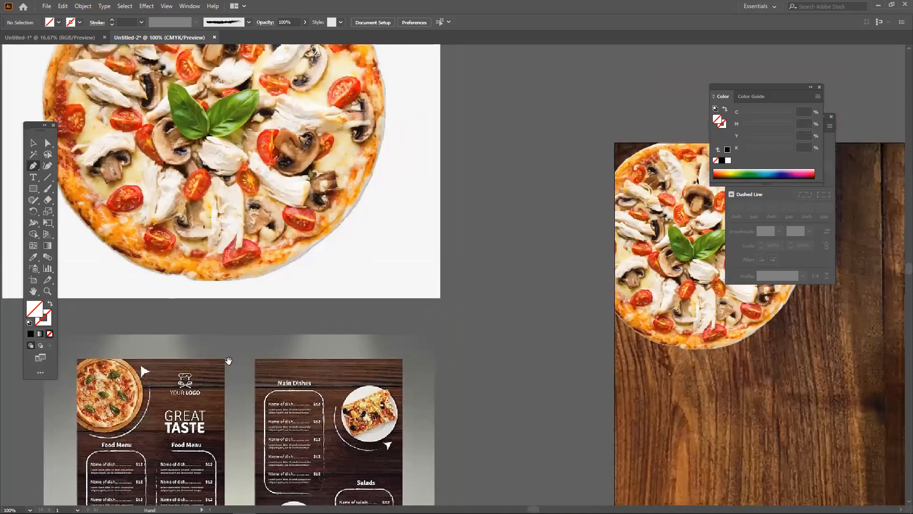
scroll(221, 369, "down", 1)
left_click_drag(505, 396, 427, 421)
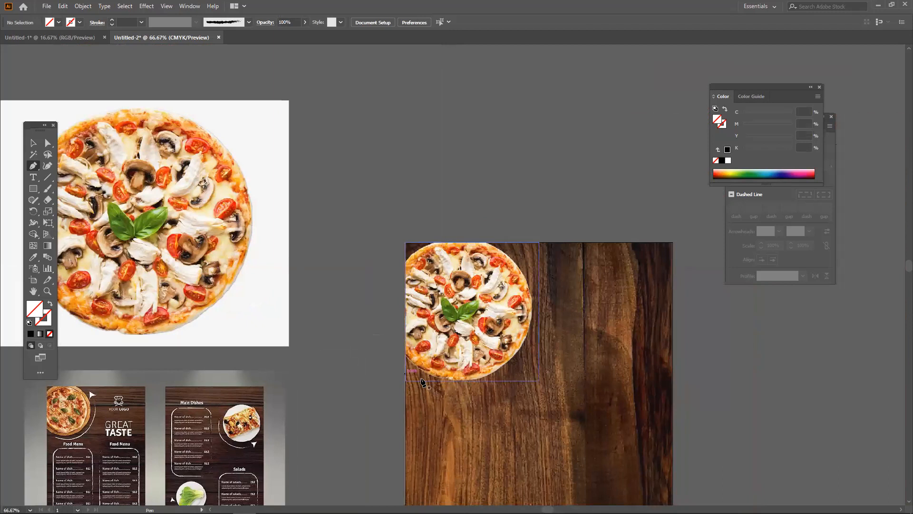
left_click(454, 389)
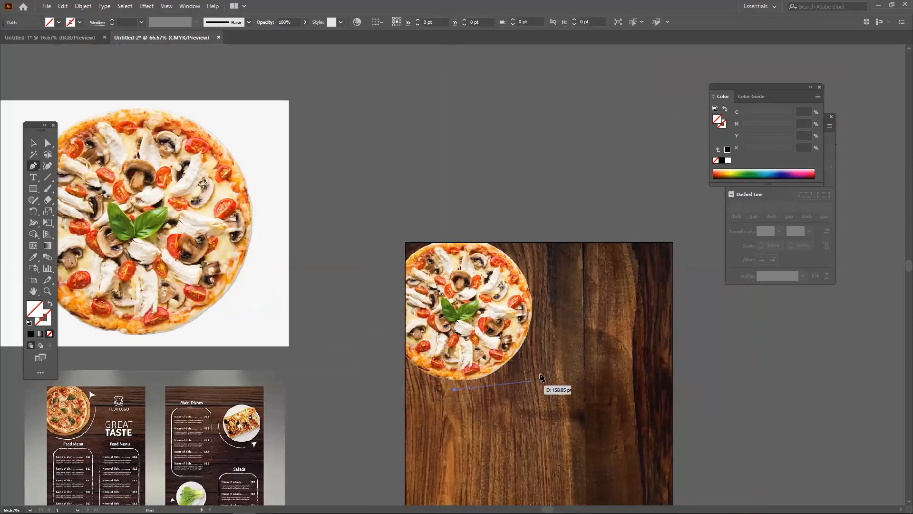
left_click_drag(540, 295, 539, 188)
left_click_drag(539, 296, 535, 268)
left_click_drag(536, 165, 510, 163)
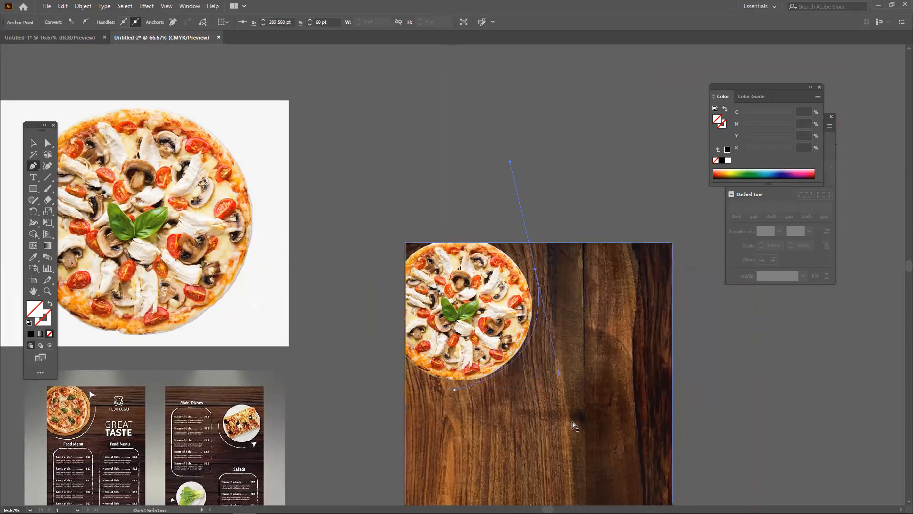
left_click_drag(559, 377, 559, 394)
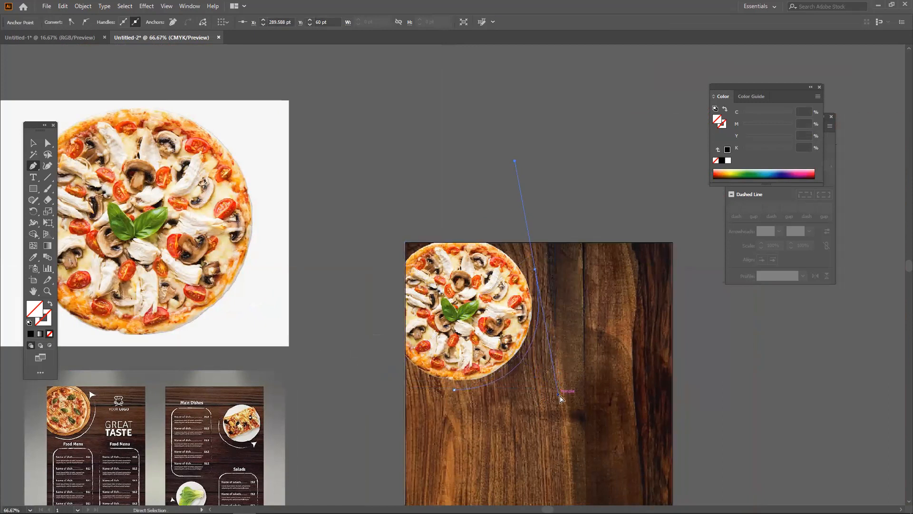
left_click_drag(535, 269, 533, 269)
left_click_drag(555, 396, 571, 383)
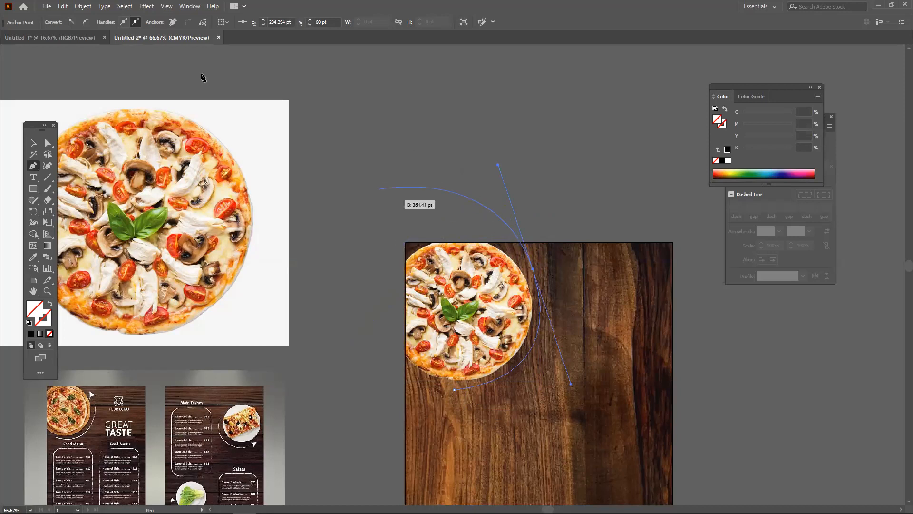
left_click(33, 143)
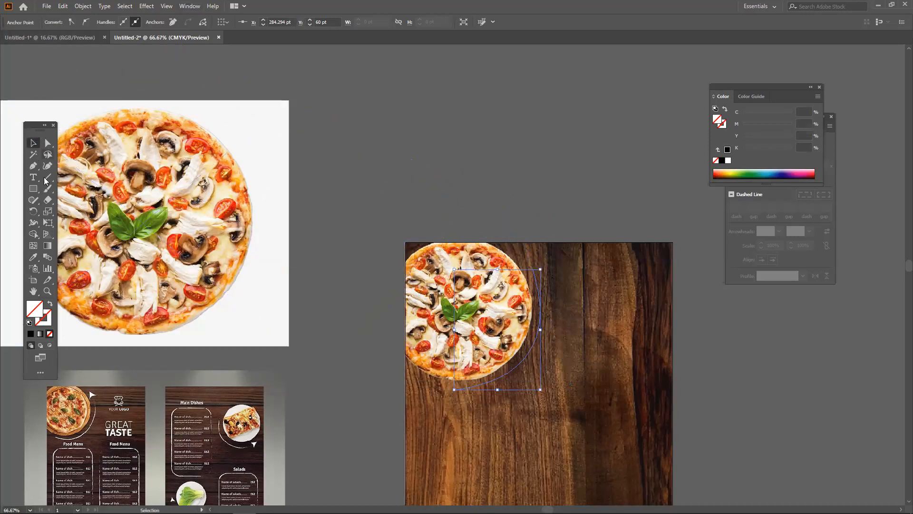
Give the curved path a solid stroke and apply the rough, tapered charcoal-like brush to it.
key("x")
left_click(31, 334)
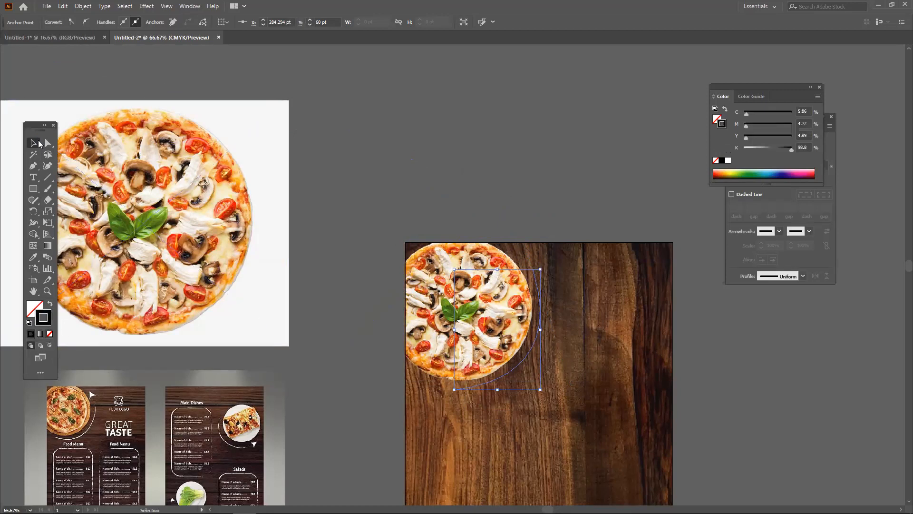
left_click(338, 138)
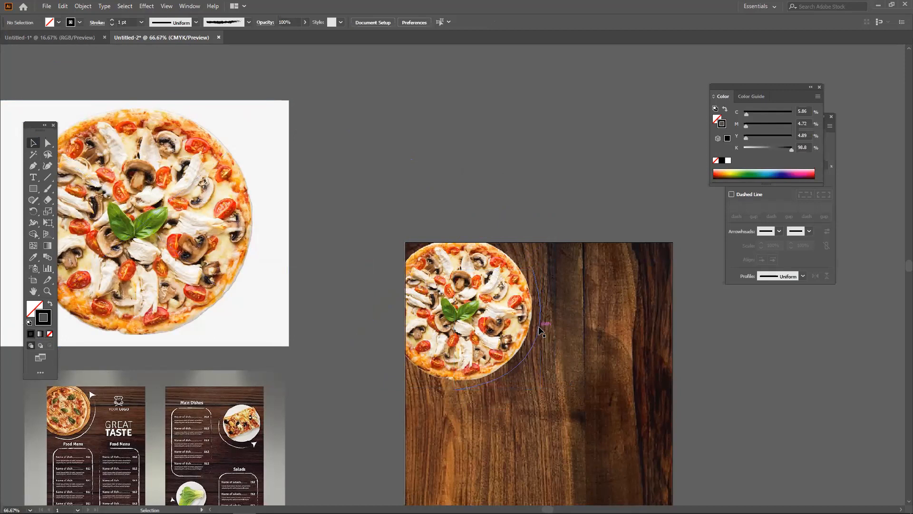
left_click(541, 329)
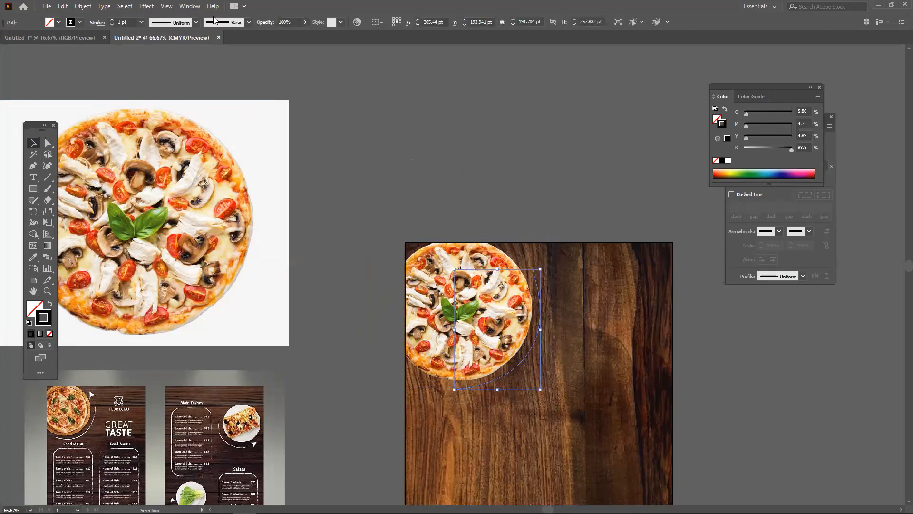
left_click(196, 22)
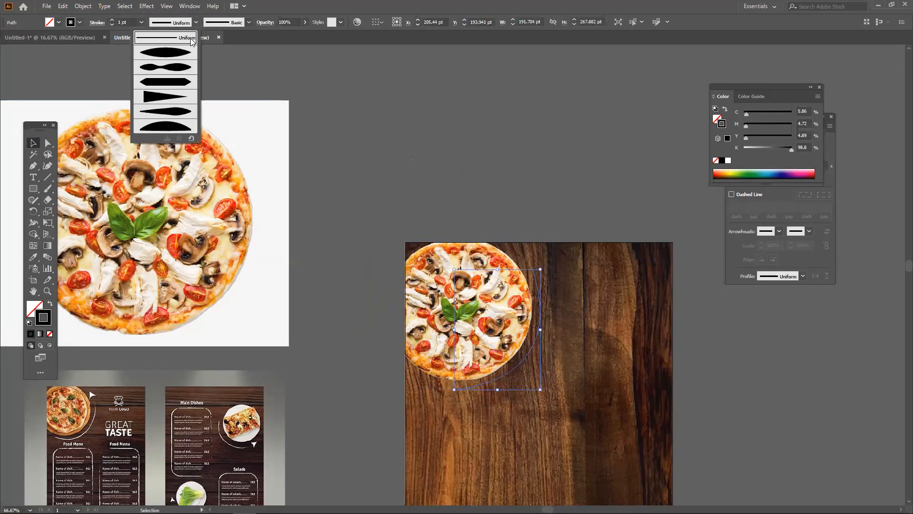
left_click(236, 24)
left_click(208, 85)
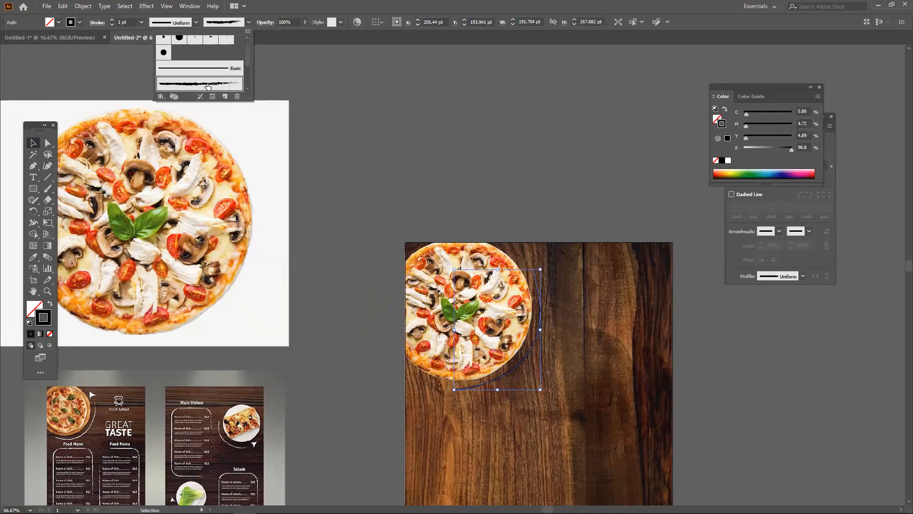
Try yellow as the curved path's stroke colour, and settle on white.
left_click(74, 23)
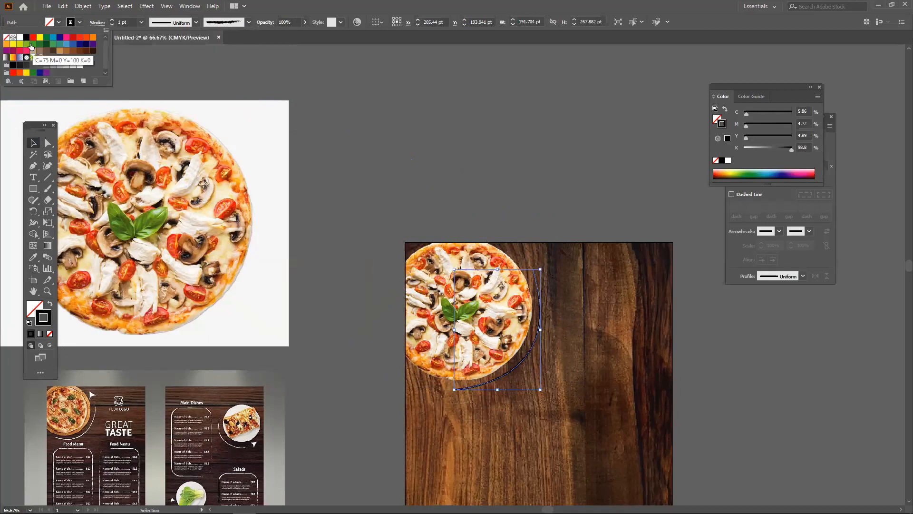
left_click(40, 37)
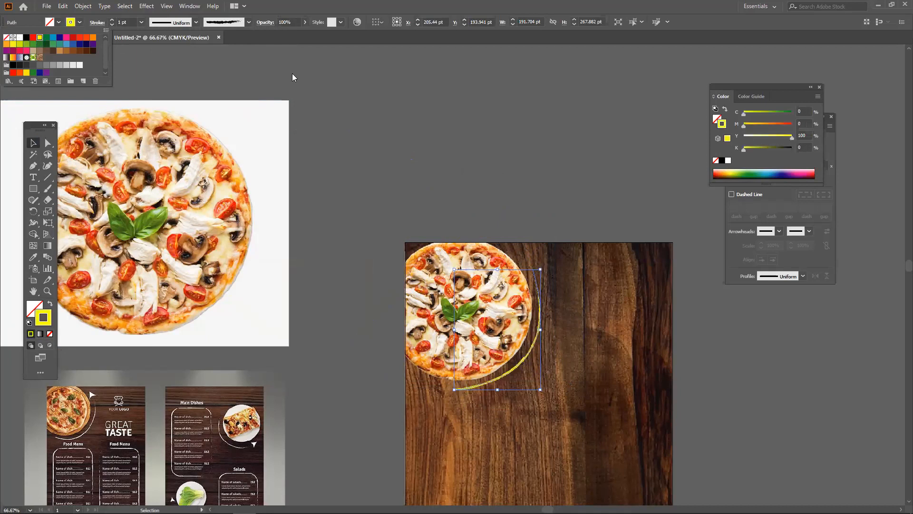
left_click(19, 37)
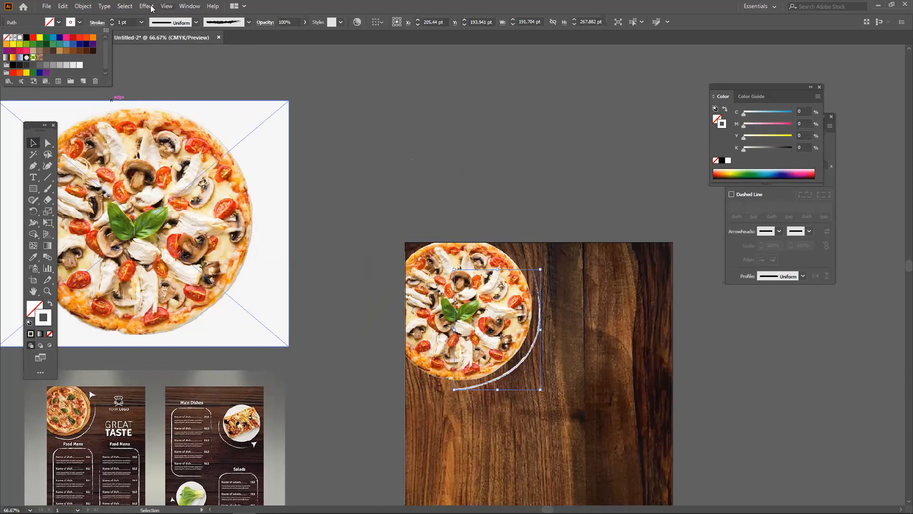
left_click(139, 49)
Add the Arrow 1 arrowhead to the end of the curved path and leave its start at None.
left_click(189, 6)
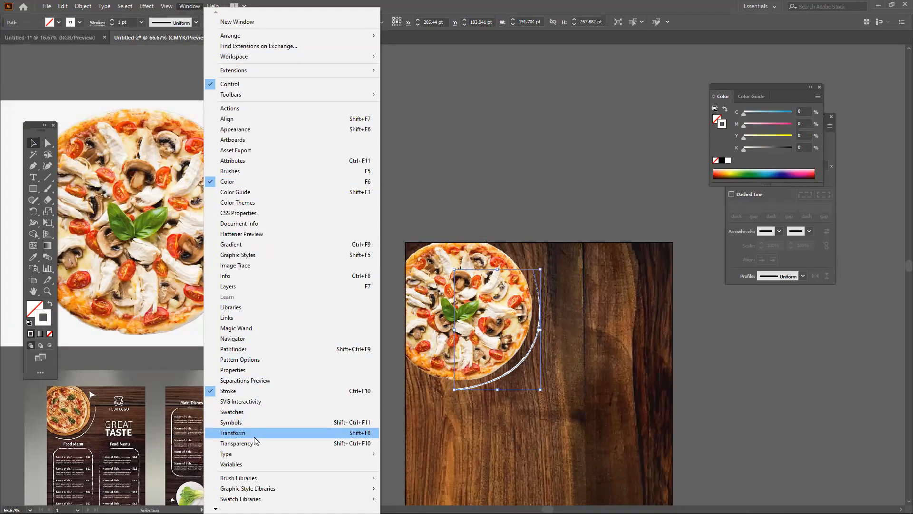
left_click(778, 89)
left_click_drag(738, 92, 606, 96)
left_click_drag(771, 114, 296, 88)
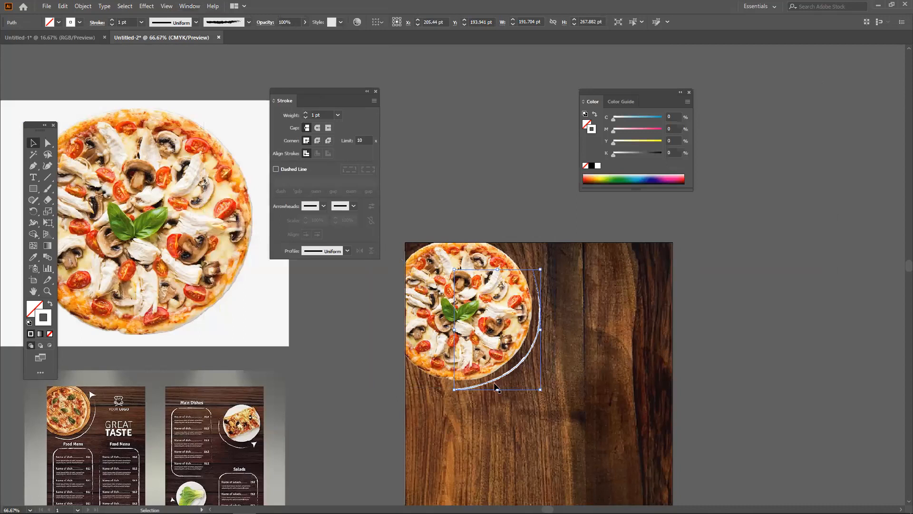
left_click(323, 206)
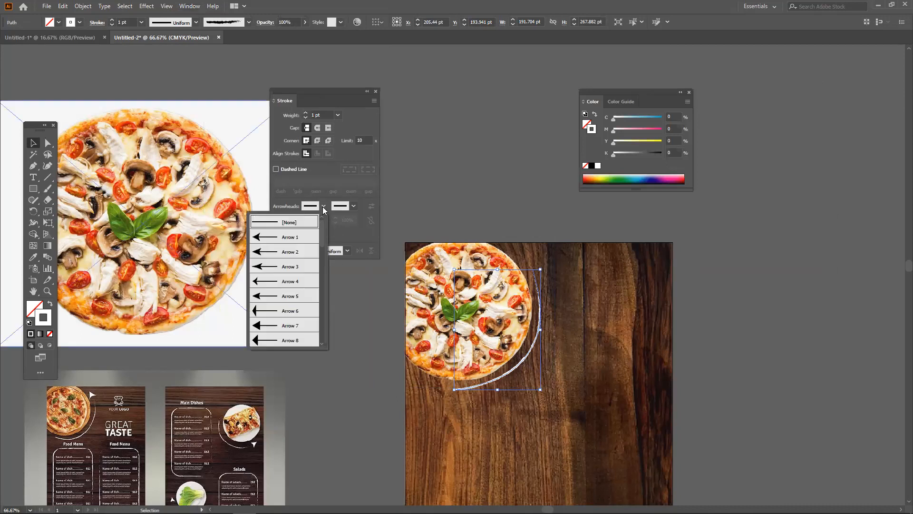
left_click(296, 233)
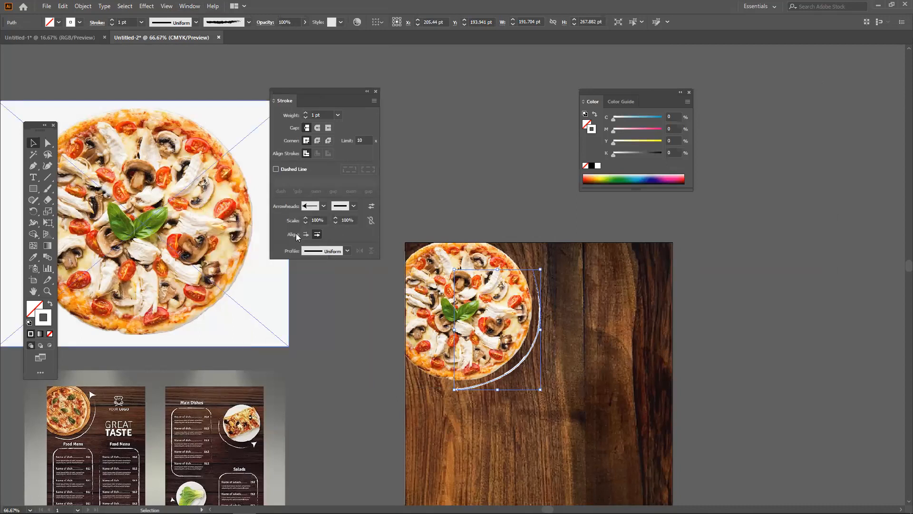
left_click(324, 206)
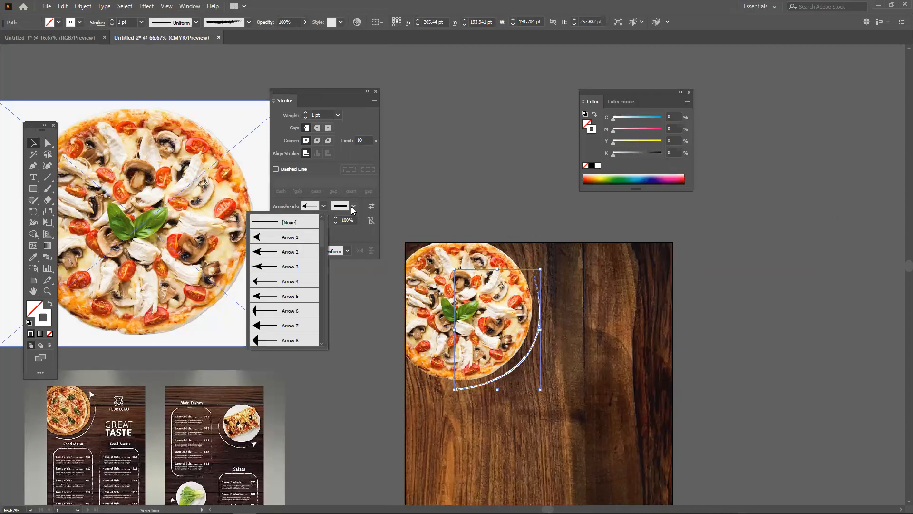
left_click(309, 221)
left_click(346, 207)
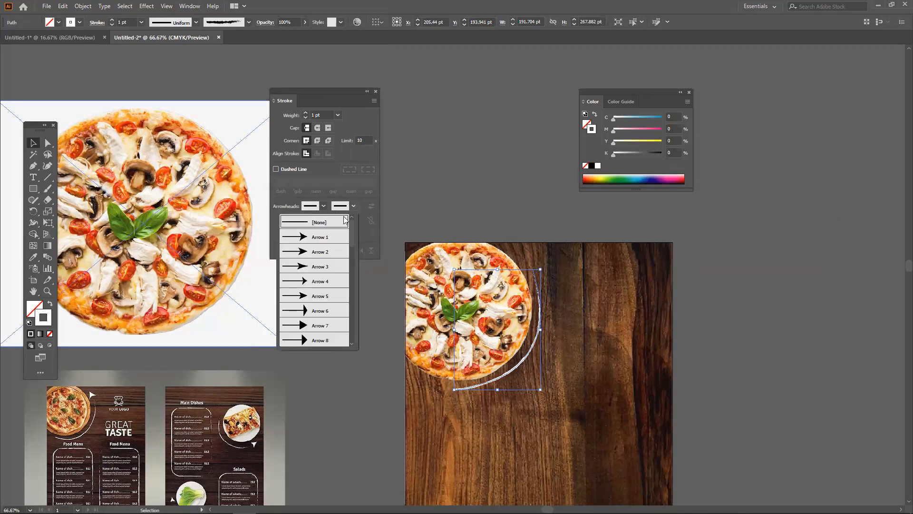
left_click(312, 237)
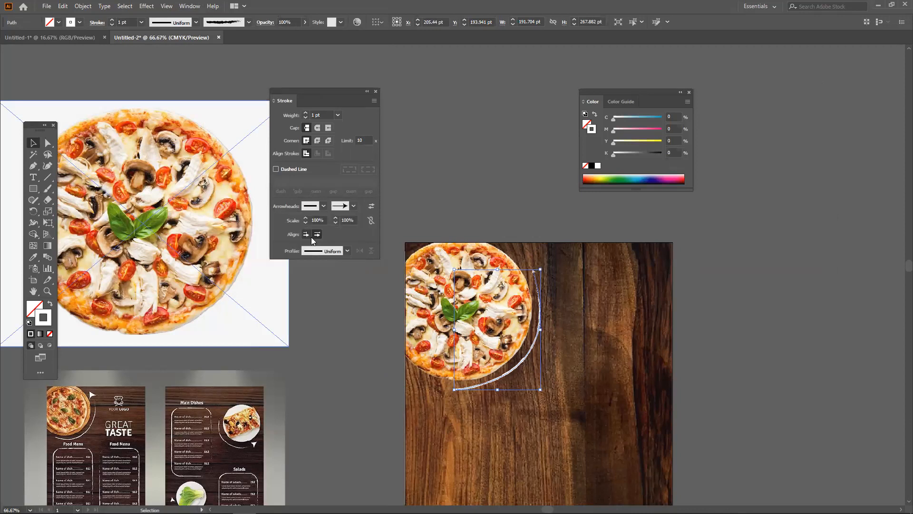
left_click(464, 187)
Scale the arrowhead at the end of the curved path to 280%.
scroll(540, 295, "up", 3)
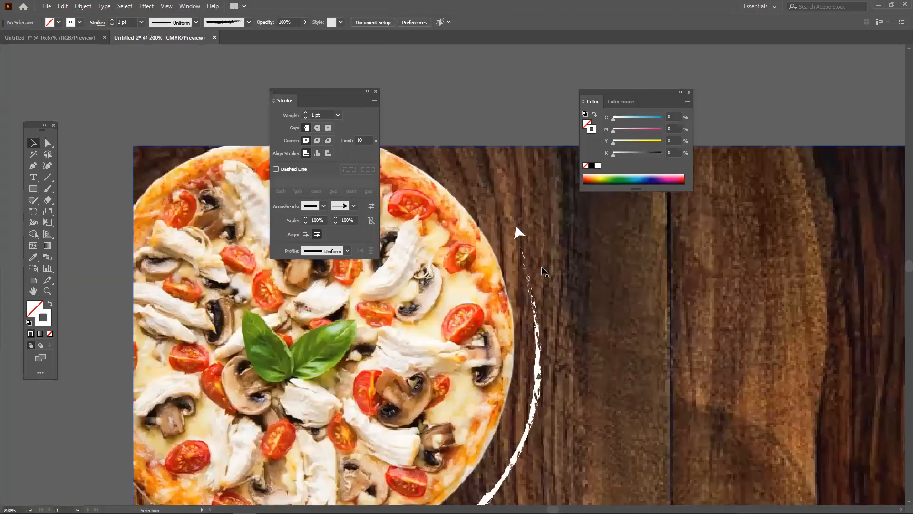
scroll(523, 240, "down", 2)
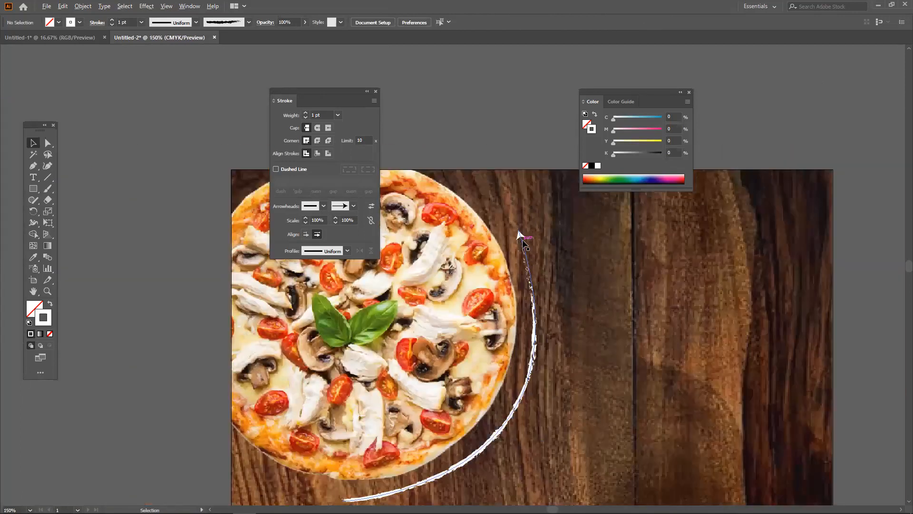
scroll(522, 238, "up", 1)
left_click(520, 236)
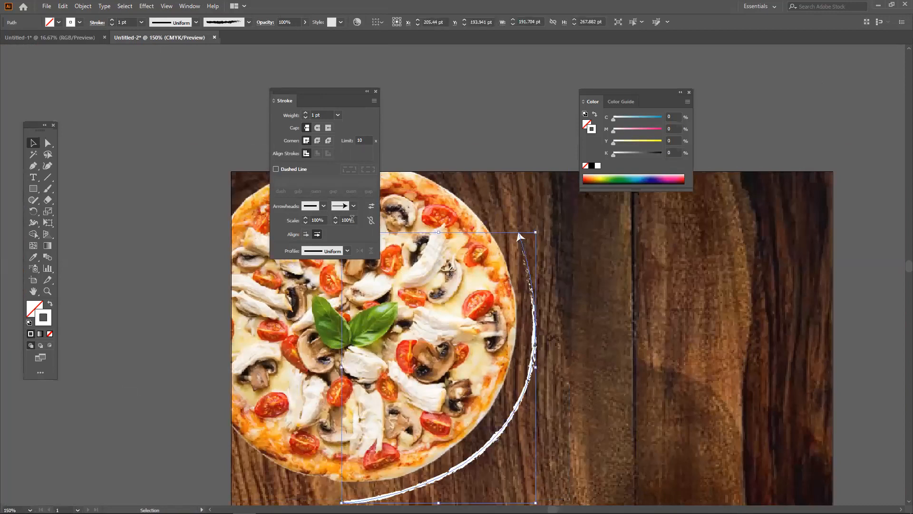
left_click(354, 206)
left_click(355, 205)
left_click(336, 218)
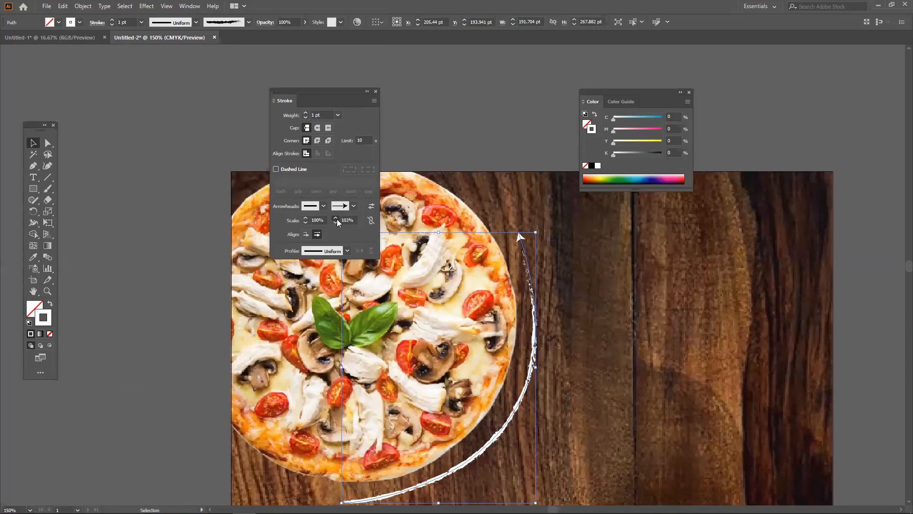
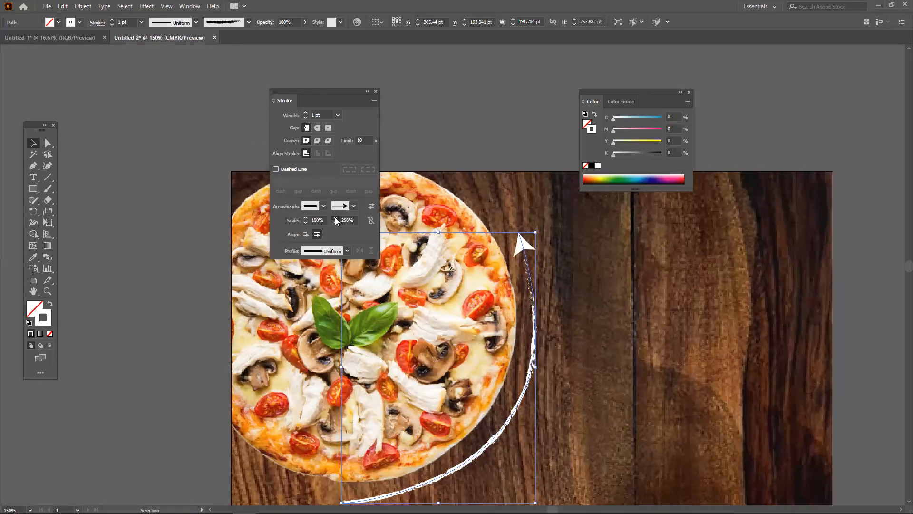
left_click(335, 218)
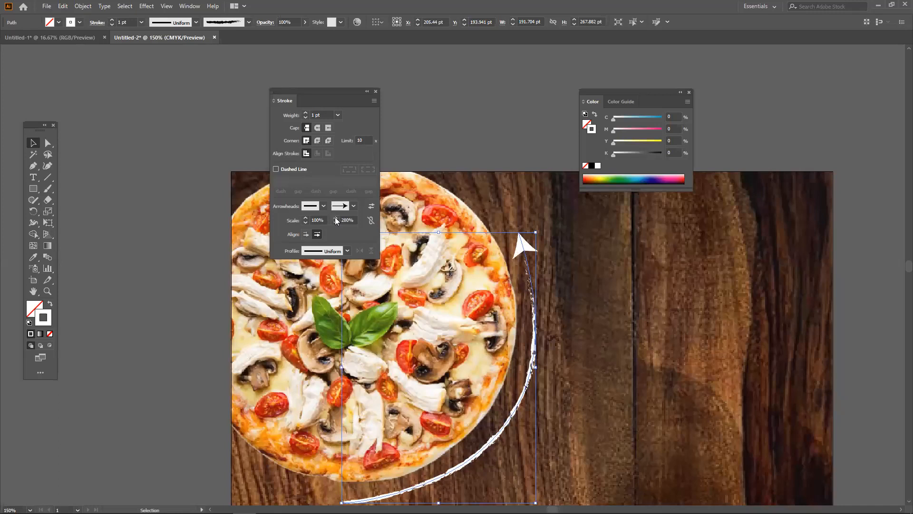
left_click(439, 109)
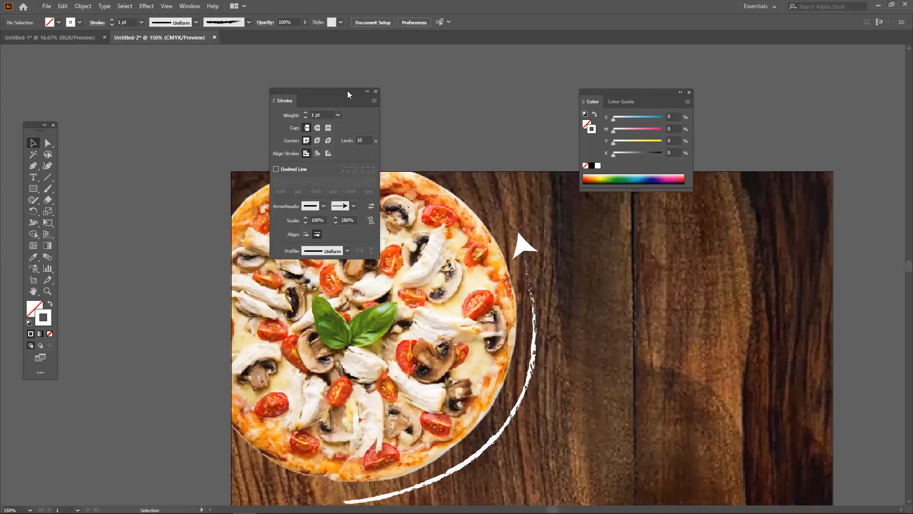
left_click_drag(347, 91, 842, 157)
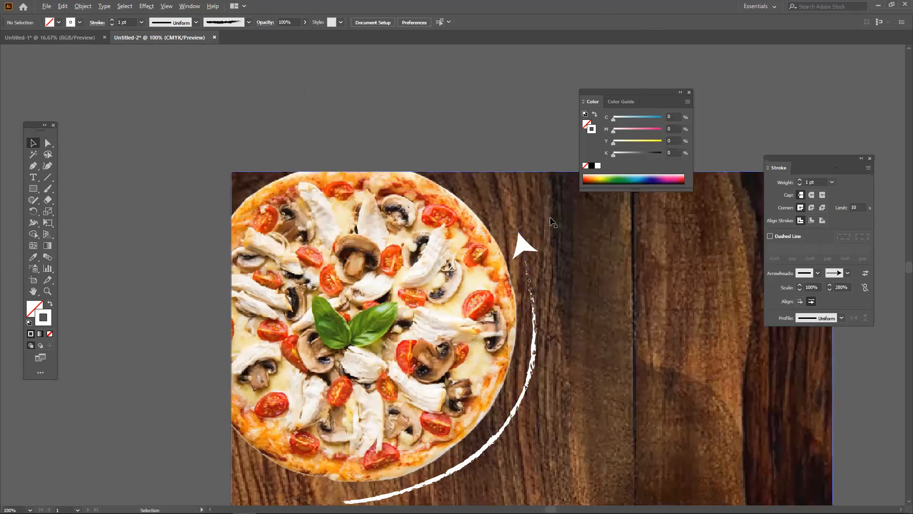
Draw a rectangle about 517 × 216 pt in the empty area below the menu reference image, with a white fill and no stroke.
scroll(552, 222, "down", 1)
left_click_drag(526, 224, 430, 210)
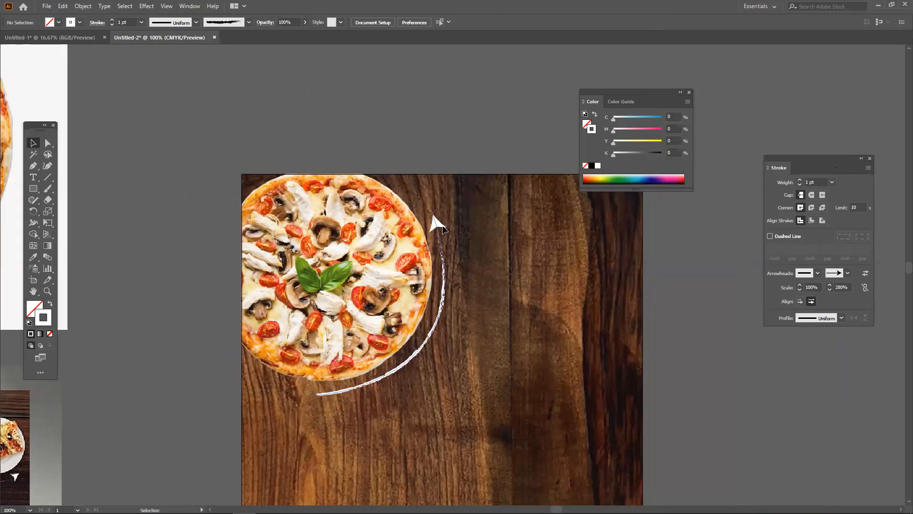
left_click(443, 226)
left_click(710, 364)
scroll(640, 361, "down", 2)
left_click_drag(609, 359, 542, 243)
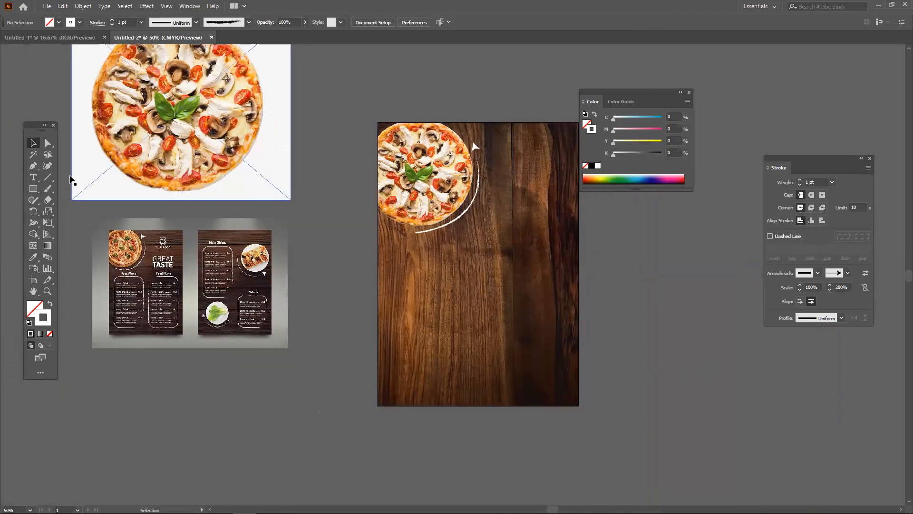
left_click(34, 190)
left_click_drag(425, 293, 513, 169)
left_click_drag(236, 337, 411, 409)
left_click(50, 303)
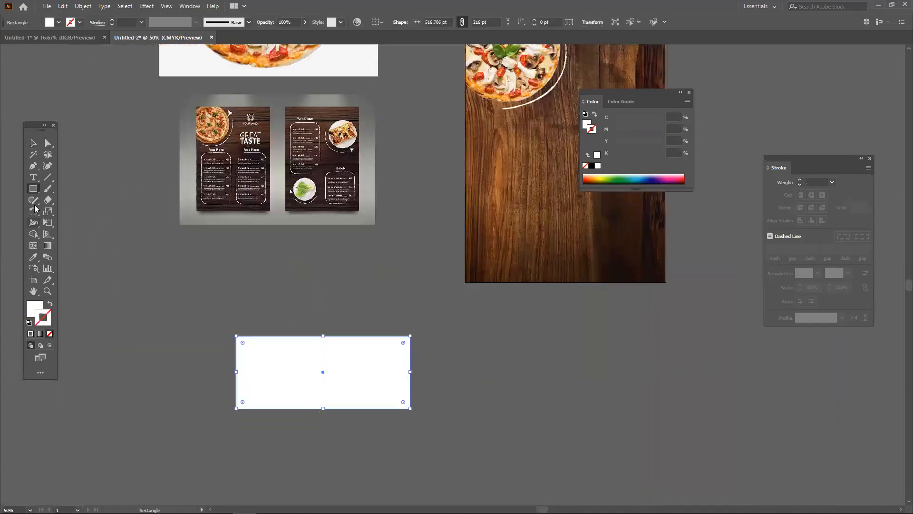
left_click(33, 143)
left_click(210, 306)
scroll(211, 307, "down", 1)
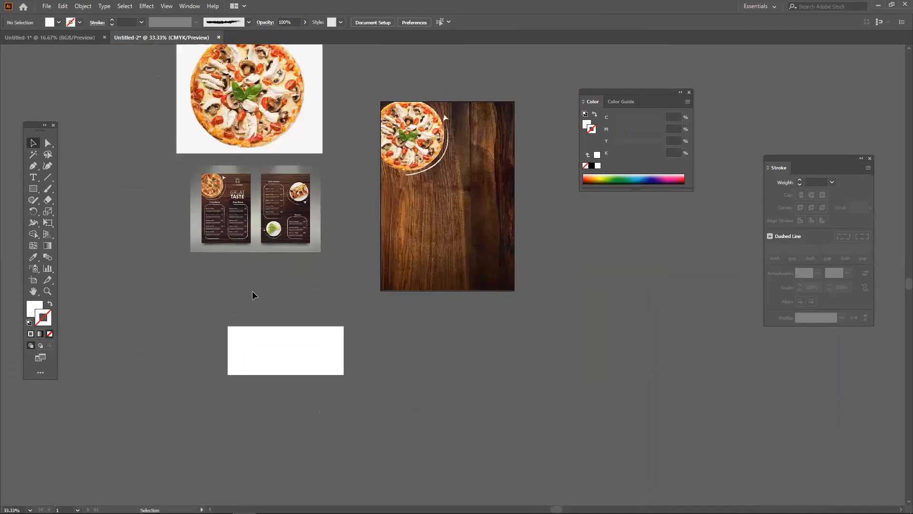
left_click_drag(270, 155, 325, 182)
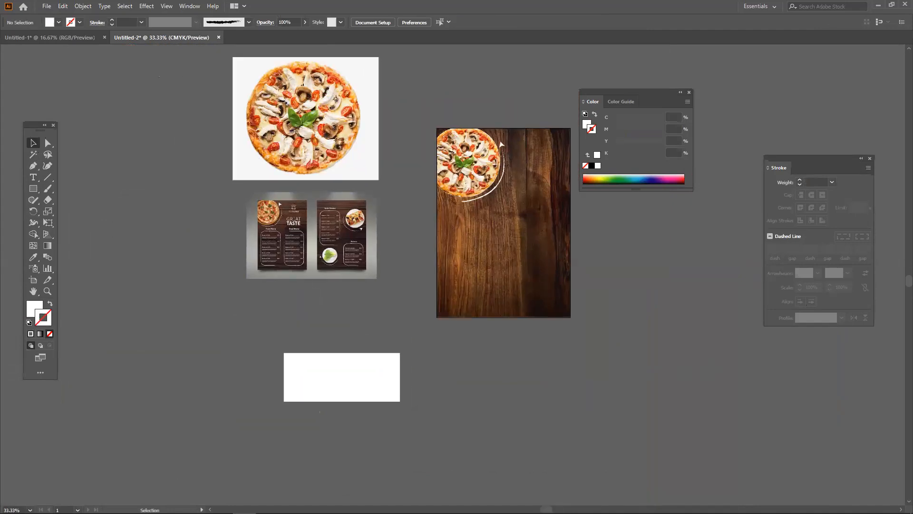
Switch to the browser and look through the food menu design image results for layout ideas.
left_click(174, 506)
mouse_move(347, 216)
left_mouse_down()
mouse_move(340, 9)
mouse_move(159, 10)
left_mouse_up()
scroll(313, 269, "down", 5)
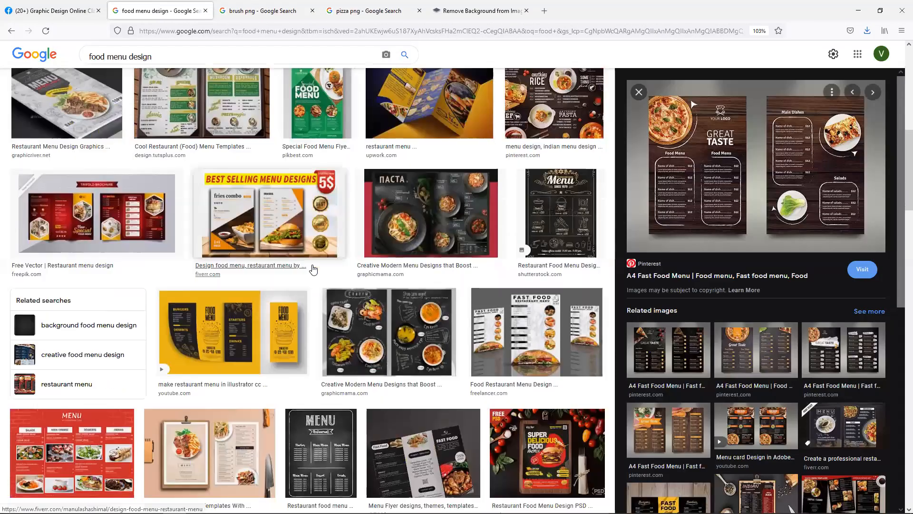
scroll(312, 270, "down", 7)
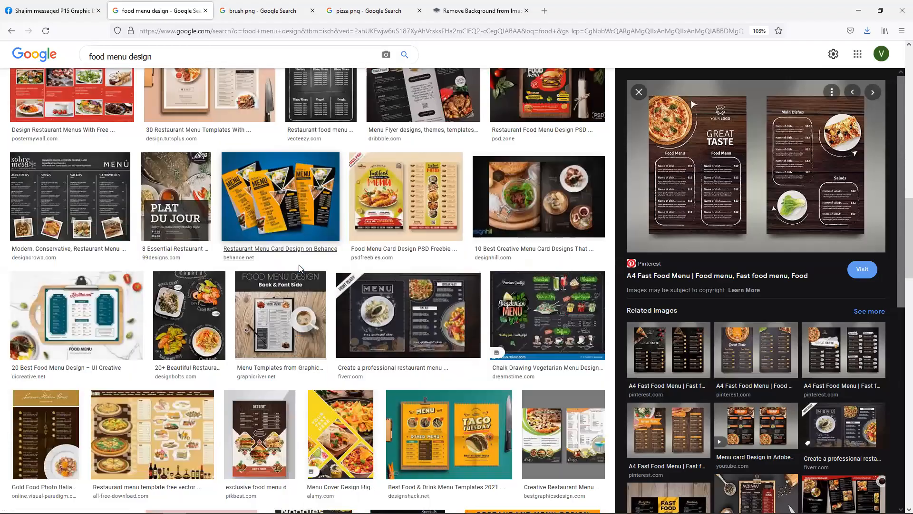
scroll(300, 267, "down", 20)
scroll(303, 270, "down", 8)
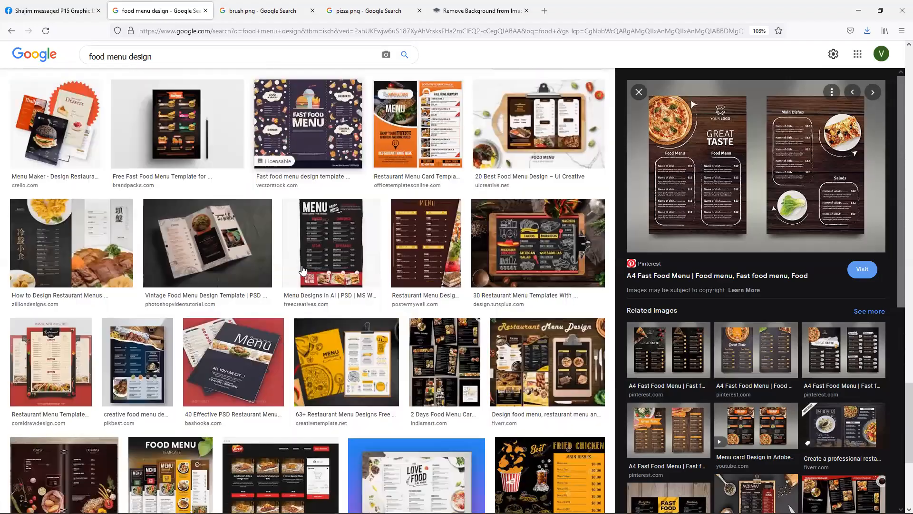
scroll(302, 270, "down", 5)
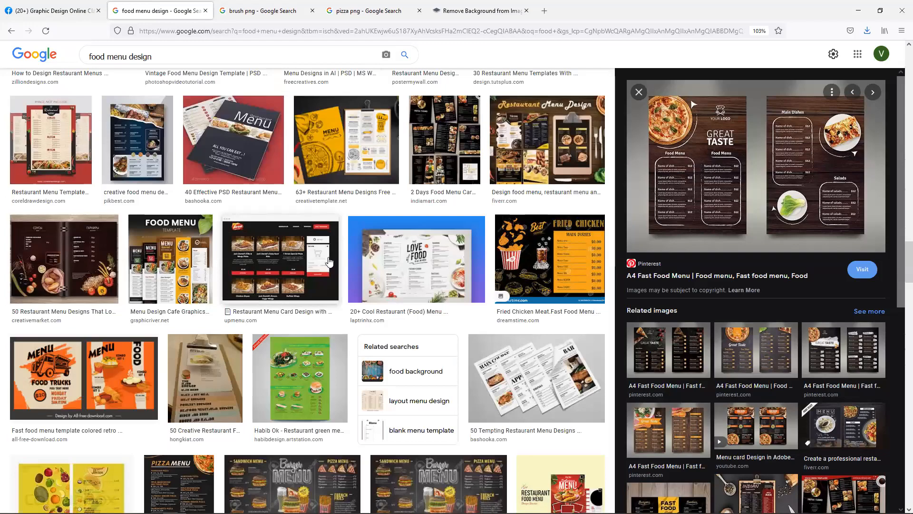
scroll(330, 262, "down", 8)
left_click(858, 11)
Switch to Illustrator and place the portrait photo from the desktop into the flyer document.
left_click_drag(642, 4, 621, 72)
left_click_drag(169, 217, 415, 271)
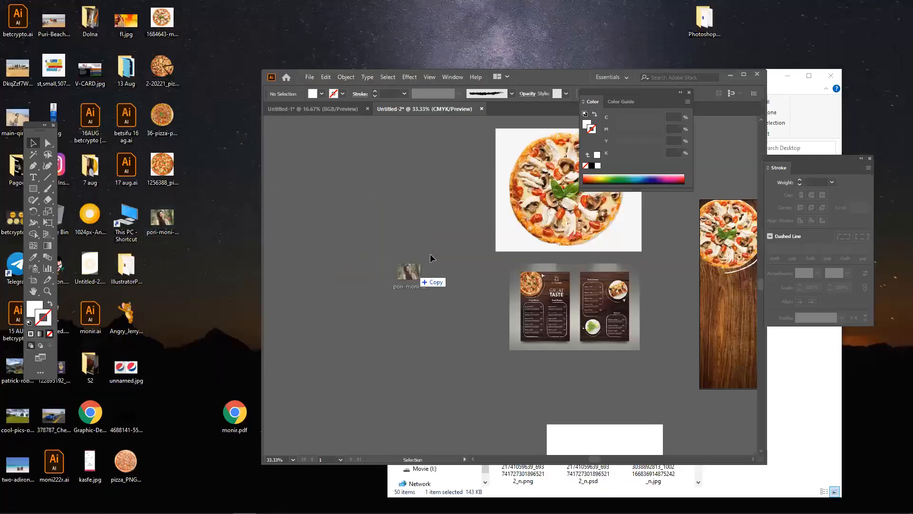
double_click(558, 76)
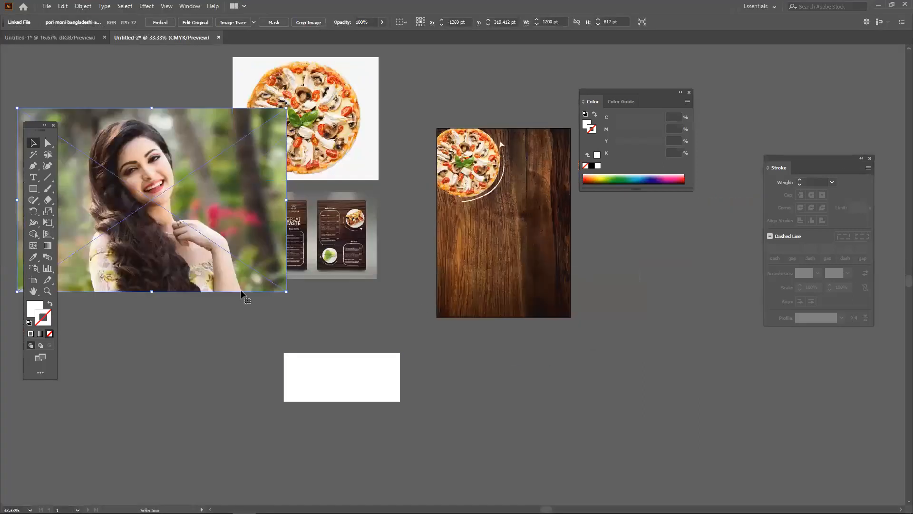
Reshape the white rectangle to about 640 × 1147 pt and position it upright behind the centre of the portrait photo.
scroll(289, 281, "down", 1)
left_click_drag(310, 281, 411, 289)
left_click_drag(424, 363, 208, 311)
left_click_drag(259, 327, 267, 434)
scroll(259, 380, "right", 1)
left_click_drag(208, 379, 261, 235)
left_click(289, 306)
left_click_drag(336, 266, 306, 339)
left_click(343, 366)
left_click_drag(321, 266, 315, 298)
left_click(386, 346)
left_click_drag(261, 346, 510, 273)
left_click_drag(498, 270, 294, 267)
left_click(459, 340)
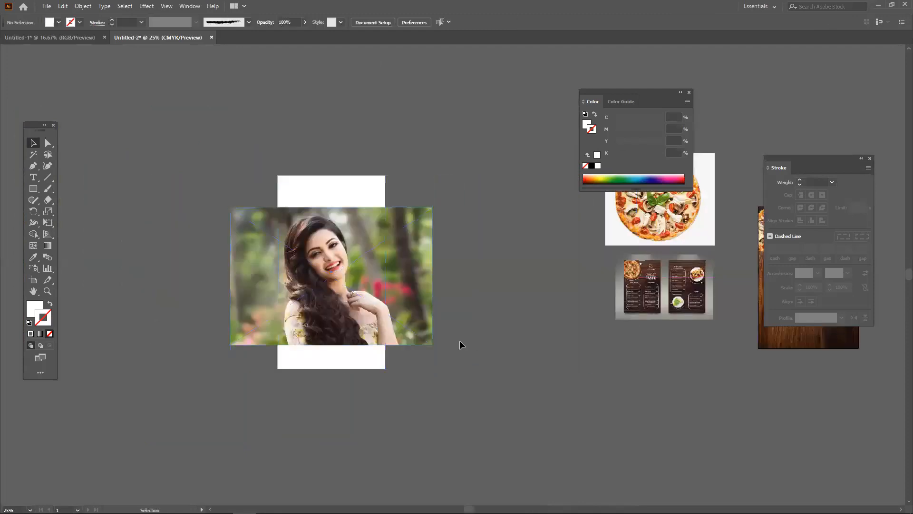
left_click(323, 187)
double_click(301, 179)
double_click(447, 184)
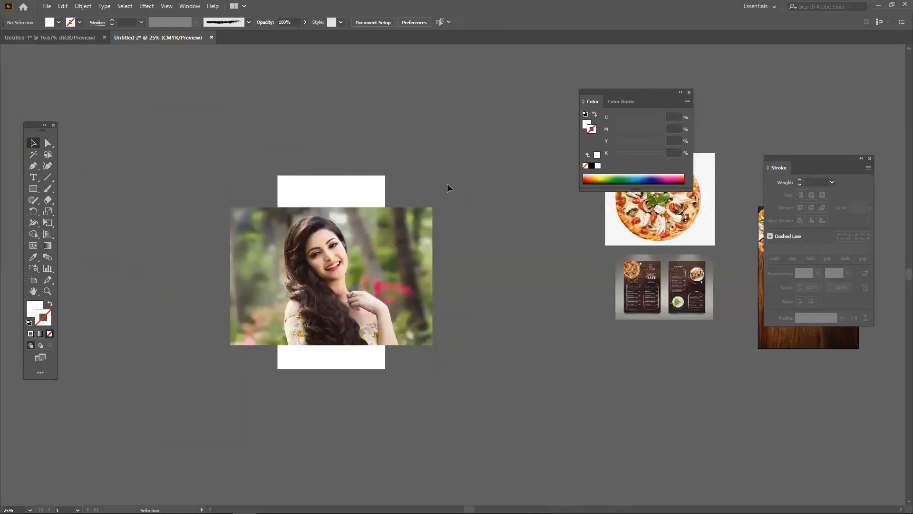
left_click(392, 247)
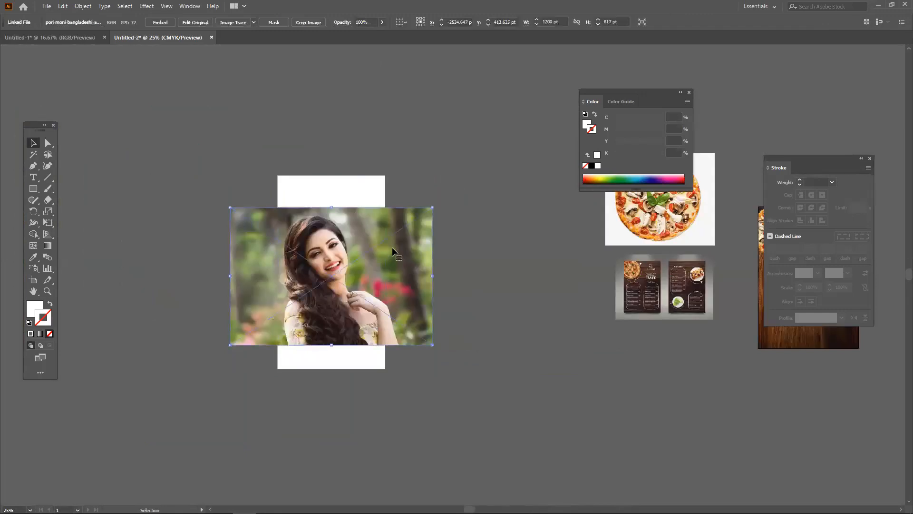
left_click(359, 190)
left_click(476, 256)
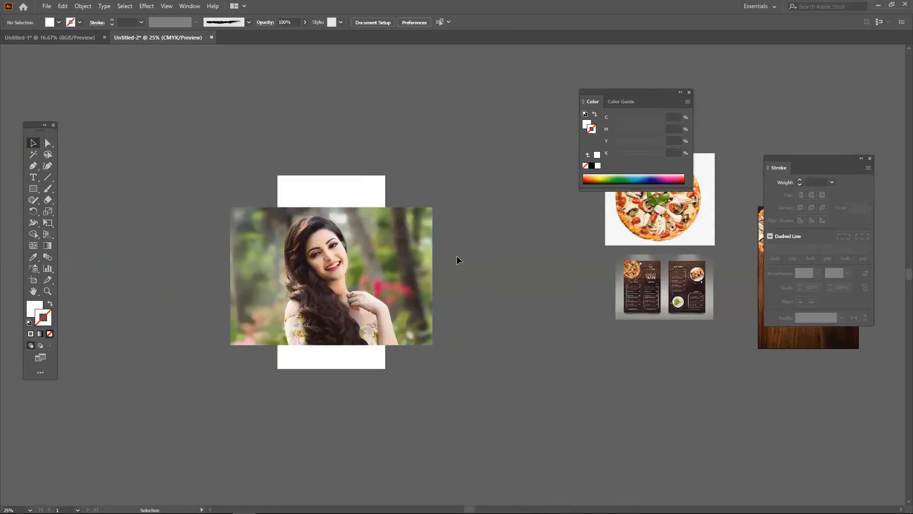
left_click(424, 262)
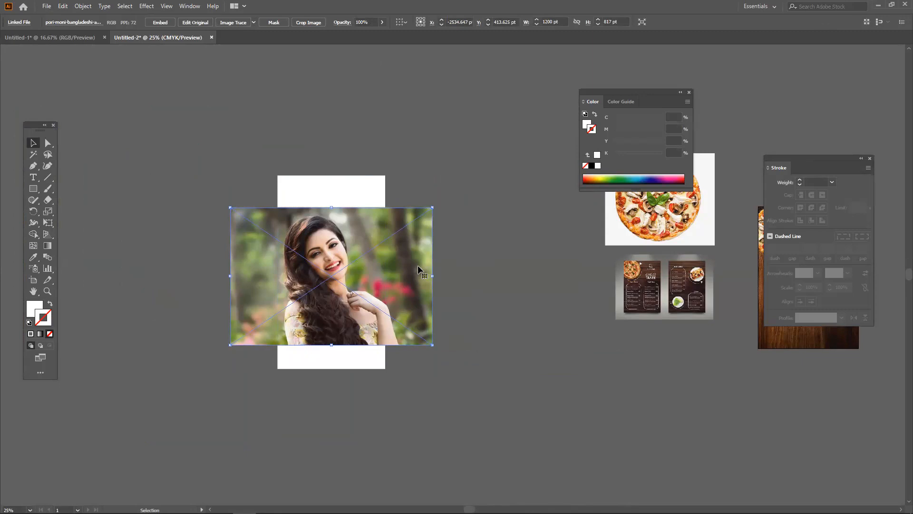
left_click(457, 268)
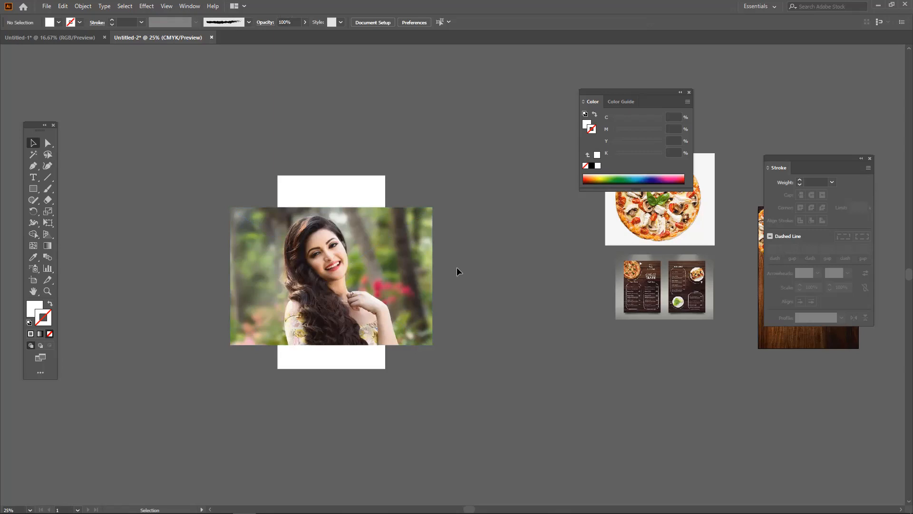
Enlarge the portrait photo to about 1696 × 1155 pt and place it over the lower part of the white rectangle.
left_click_drag(390, 267, 342, 235)
mouse_move(416, 296)
left_mouse_down()
mouse_move(411, 249)
mouse_move(406, 284)
left_mouse_up()
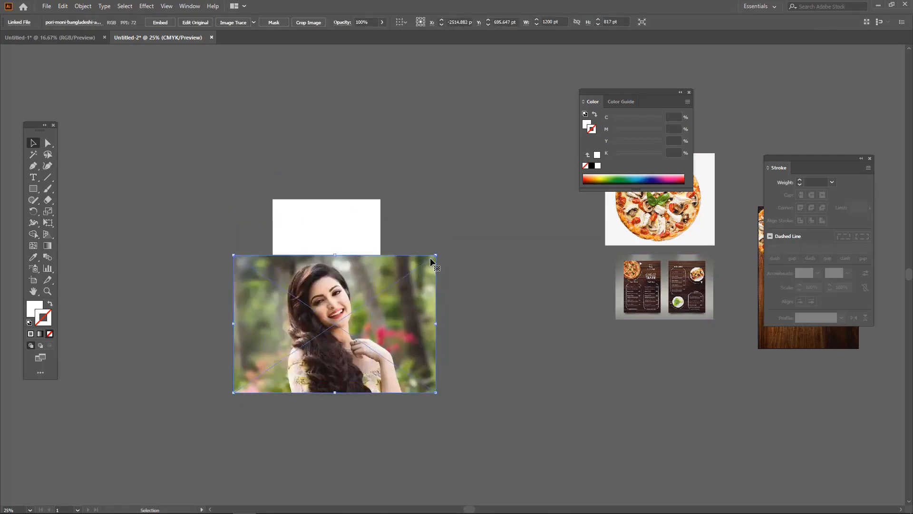
left_click_drag(434, 256, 519, 147)
left_click_drag(460, 353, 380, 378)
left_click(453, 335)
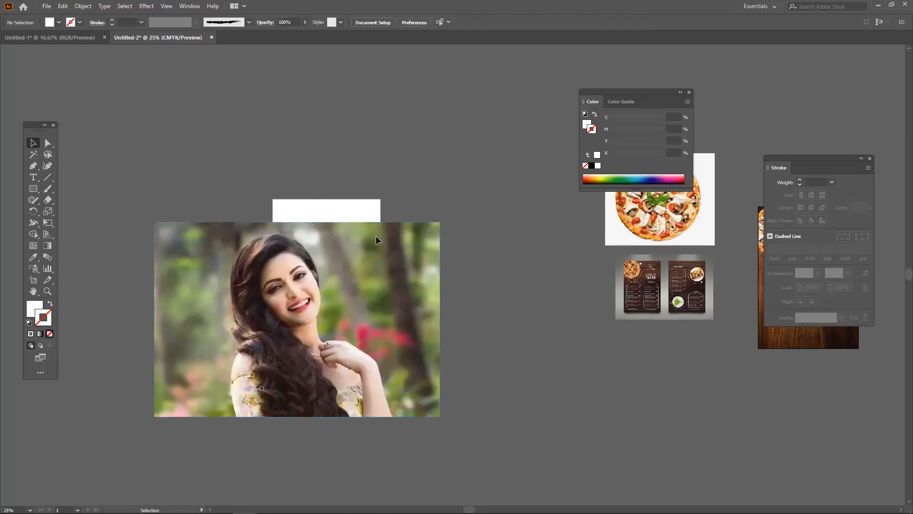
Bring the white rectangle to the front and move it over the middle of the portrait photo.
left_click(357, 212)
right_click(363, 215)
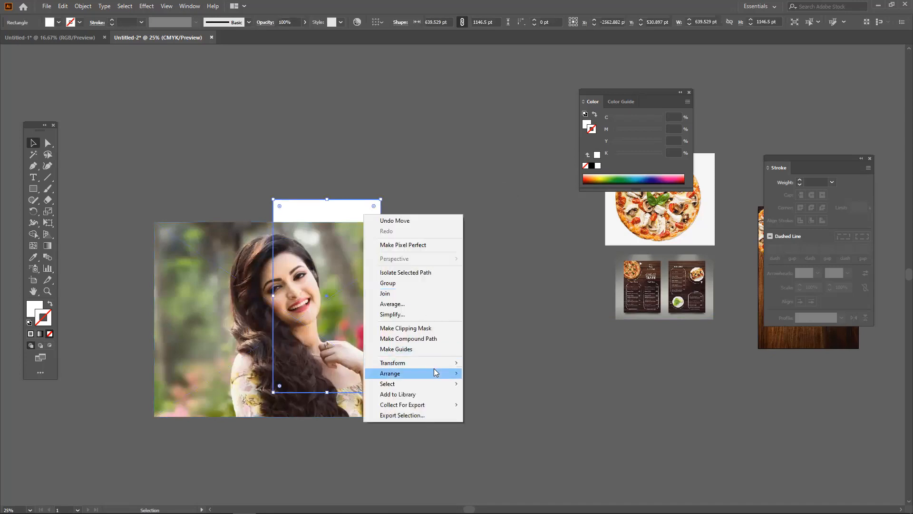
mouse_move(435, 373)
left_click(495, 377)
left_click_drag(312, 305, 271, 312)
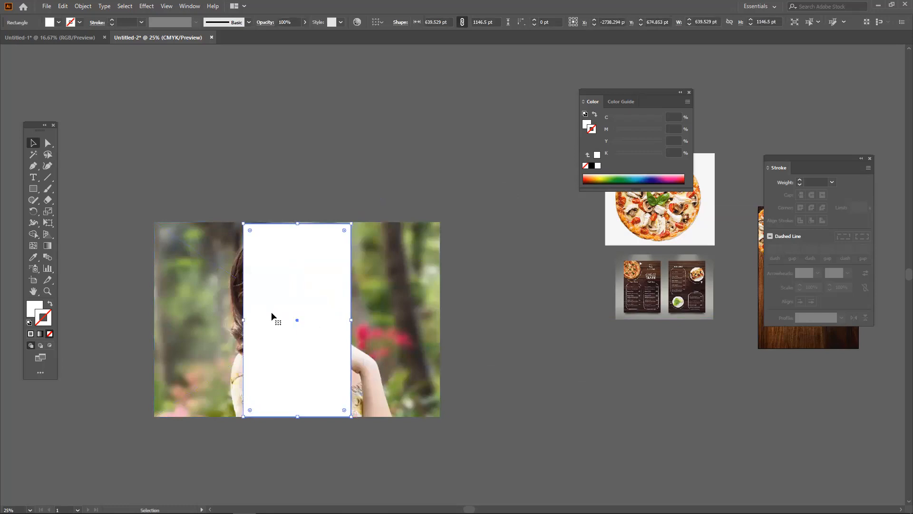
Duplicate the portrait photo up and to the right, and delete the copy.
left_click_drag(438, 341, 469, 254)
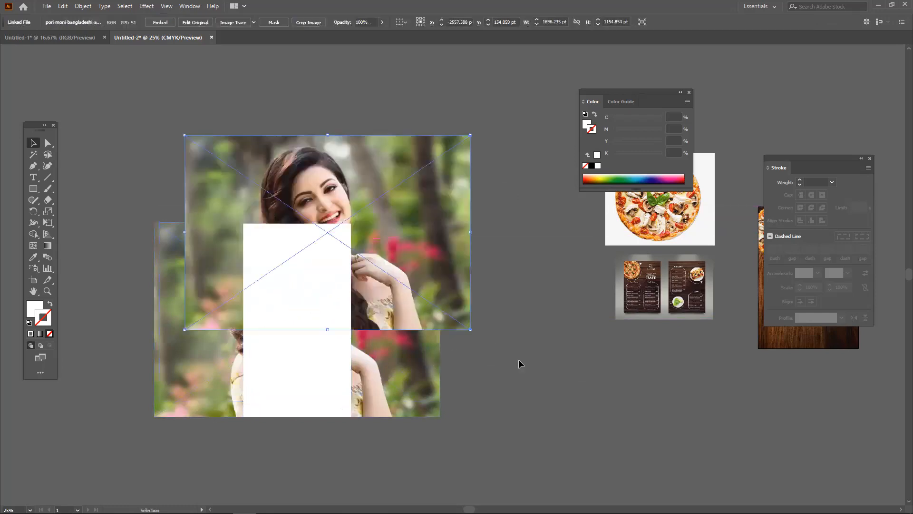
key("Delete")
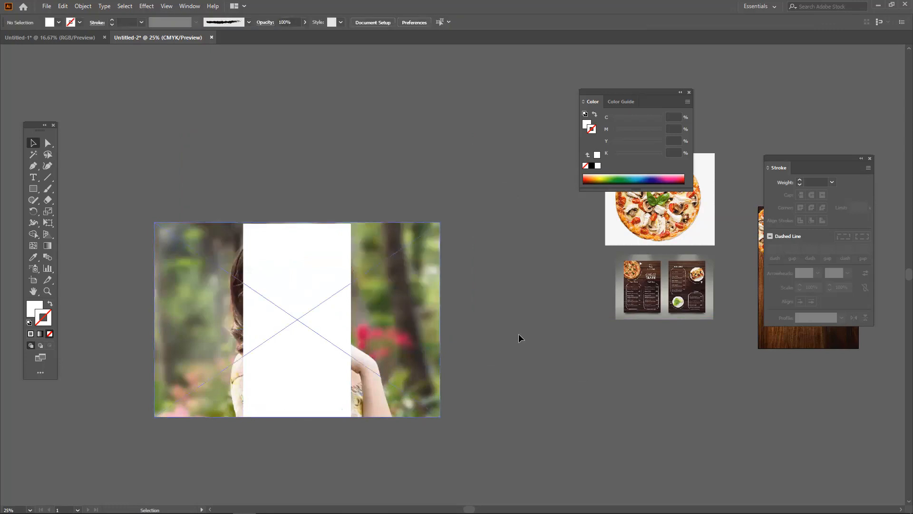
Enlarge the white rectangle to about 708 × 1647 pt and clip the portrait photo to it with a clipping mask.
left_click_drag(331, 365, 380, 287)
left_click(379, 324)
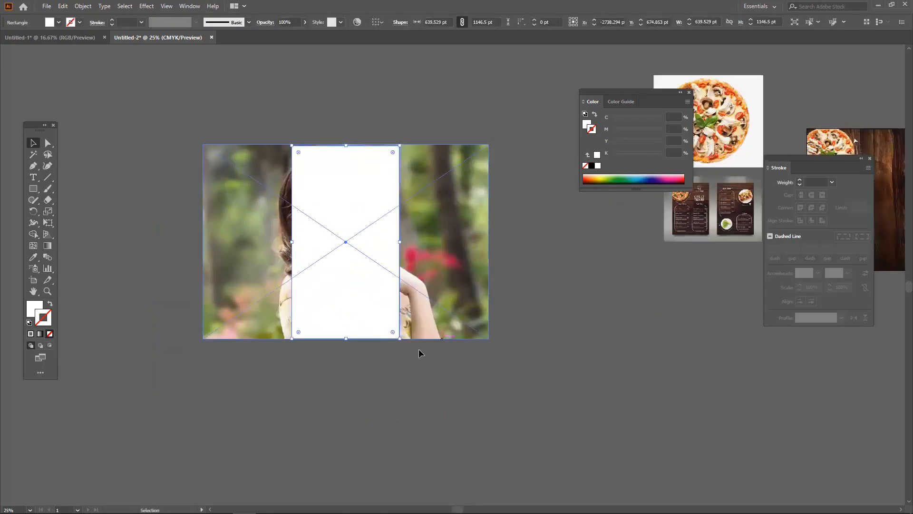
left_click_drag(400, 338, 369, 297)
left_click(490, 384)
right_click(368, 298)
left_click(419, 378)
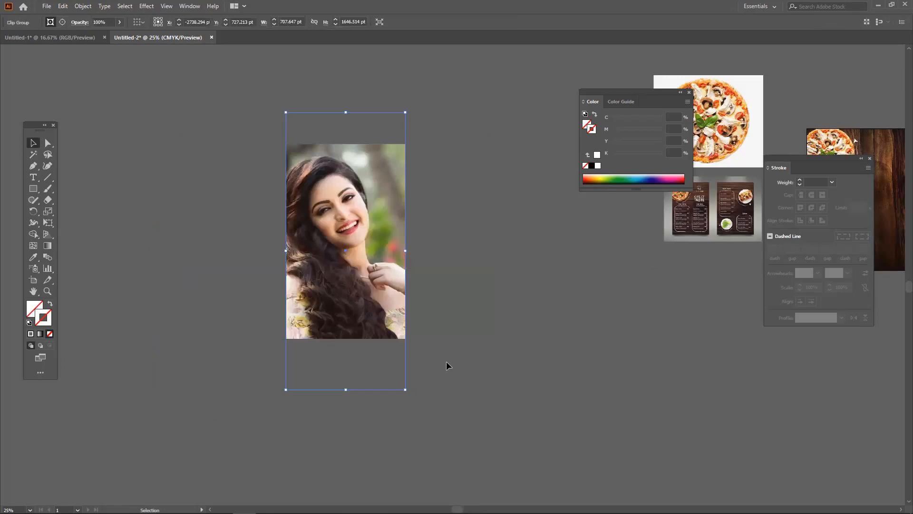
Undo the clipping mask, the rectangle's enlargement and the photo duplication.
key("ctrl+z")
key("ctrl+z")
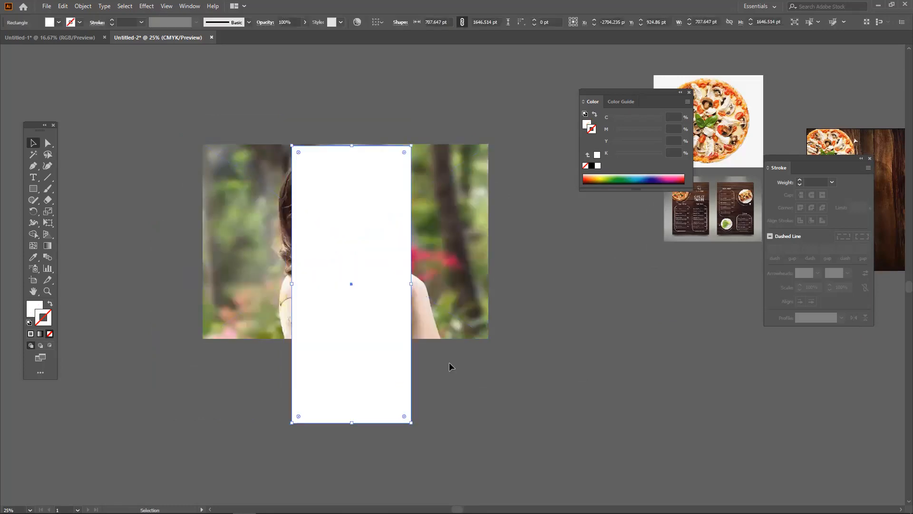
key("ctrl+z")
key("ctrl+z")
left_click(542, 355)
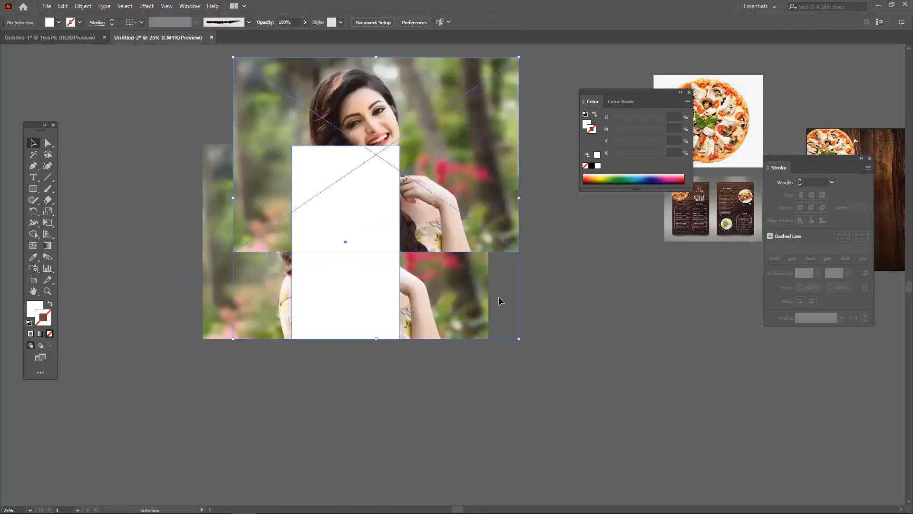
key("ctrl+z")
Resize the white rectangle to about 713 × 878 pt over the portrait's face and clip the photo to it with a clipping mask.
left_click_drag(402, 333, 409, 287)
left_click_drag(352, 285, 347, 249)
left_click_drag(400, 366, 344, 245)
right_click(344, 246)
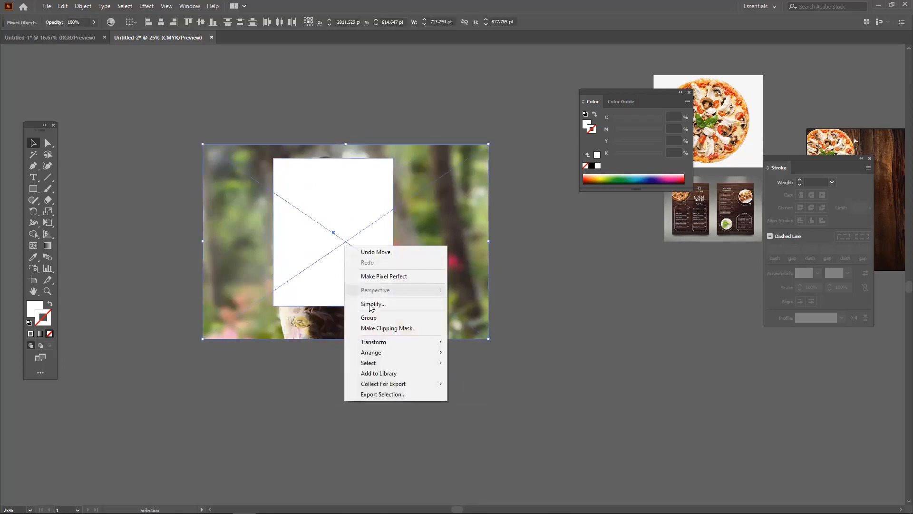
left_click(330, 424)
left_click_drag(354, 384, 318, 220)
right_click(318, 220)
left_click(350, 303)
left_click(412, 321)
Shrink the clipped portrait group to about 629 × 844 pt, and delete it.
left_click(384, 281)
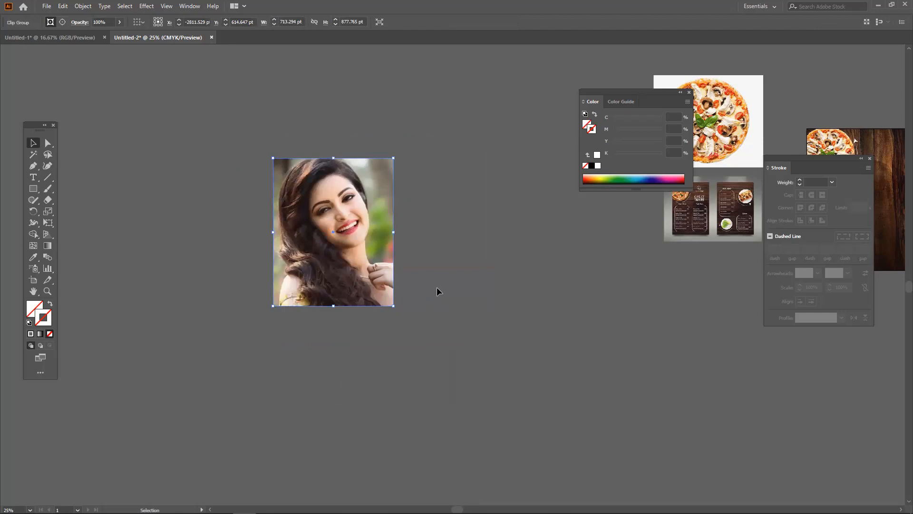
mouse_move(393, 306)
left_mouse_down()
mouse_move(428, 350)
mouse_move(391, 299)
mouse_move(379, 300)
left_mouse_up()
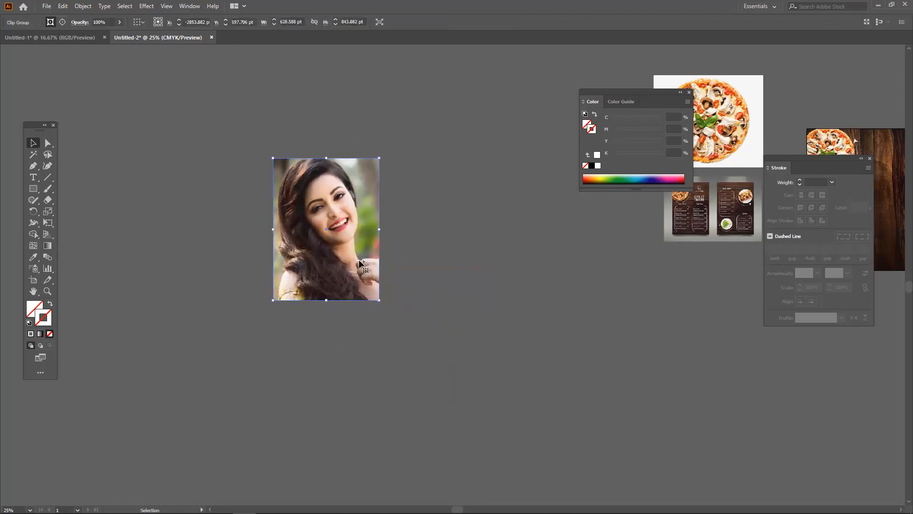
key("Delete")
Draw a rounded rectangle about 210 × 324 pt with 32 pt corners on the wood background below the pizza.
scroll(387, 260, "down", 4)
left_click_drag(471, 232, 287, 262)
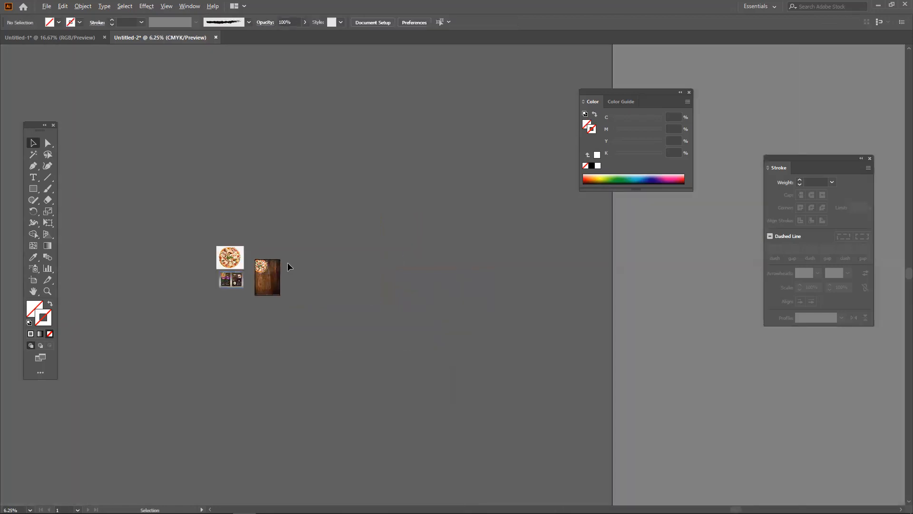
scroll(286, 264, "up", 4)
left_click_drag(570, 319, 363, 278)
scroll(478, 287, "up", 3)
left_click_drag(546, 266, 347, 265)
scroll(447, 263, "up", 1)
left_click_drag(454, 265, 383, 252)
scroll(393, 252, "down", 1)
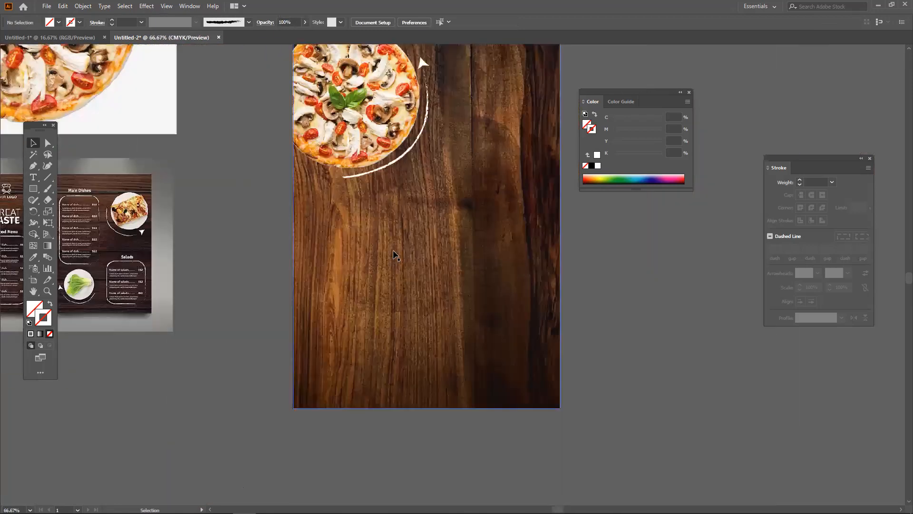
left_click(33, 192)
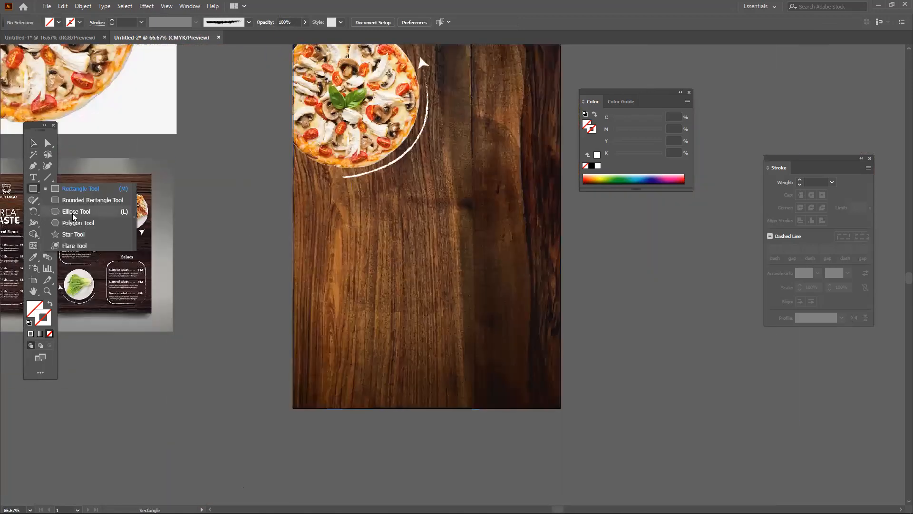
left_click(90, 200)
left_click_drag(342, 233, 436, 379)
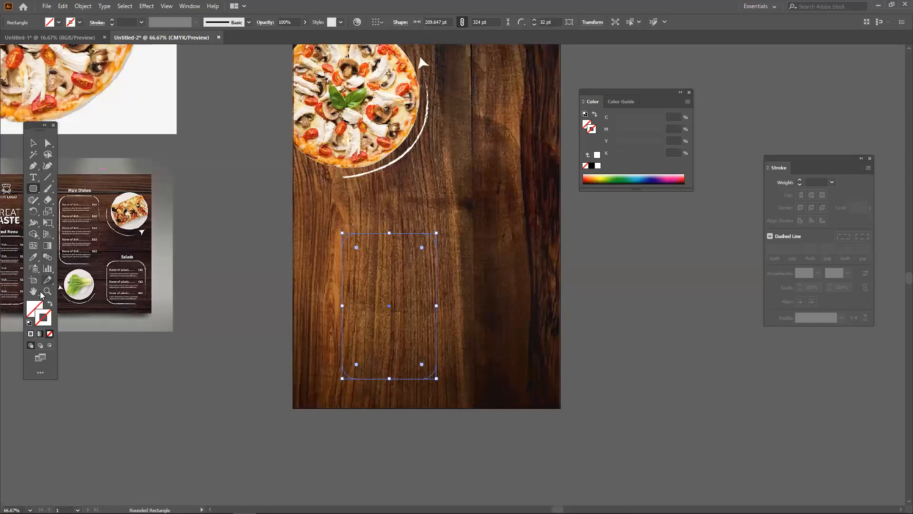
Give the rounded rectangle a white stroke with a weight of 4 pt.
left_click(32, 334)
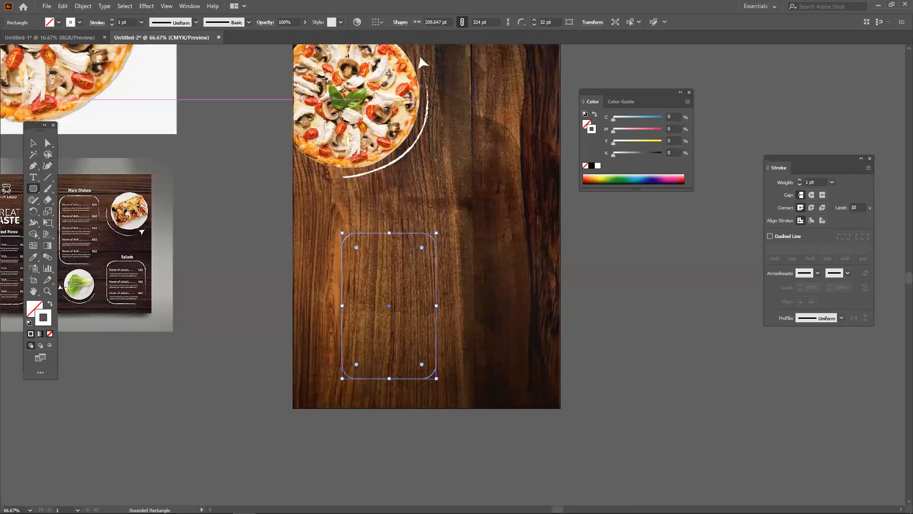
left_click(112, 21)
left_click(112, 20)
left_click(112, 20)
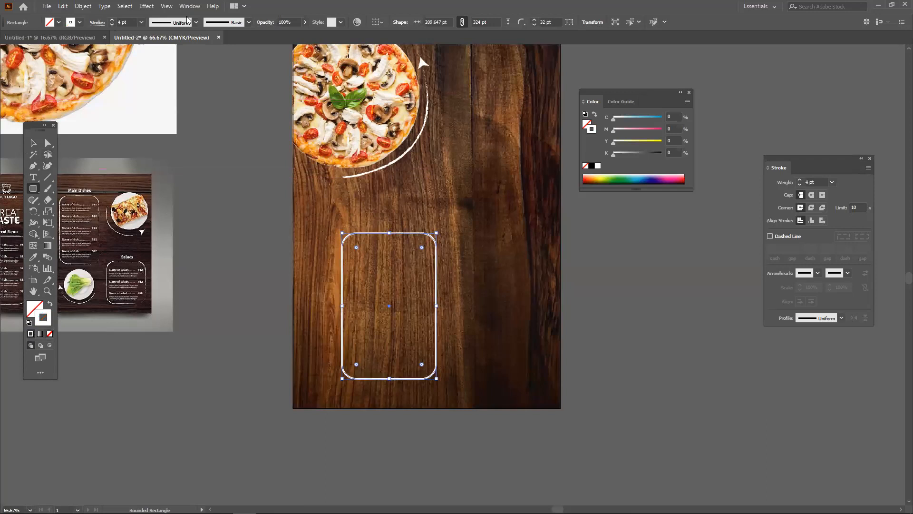
Apply the rough charcoal-like brush to the rounded rectangle's outline.
left_click(242, 21)
left_click(202, 86)
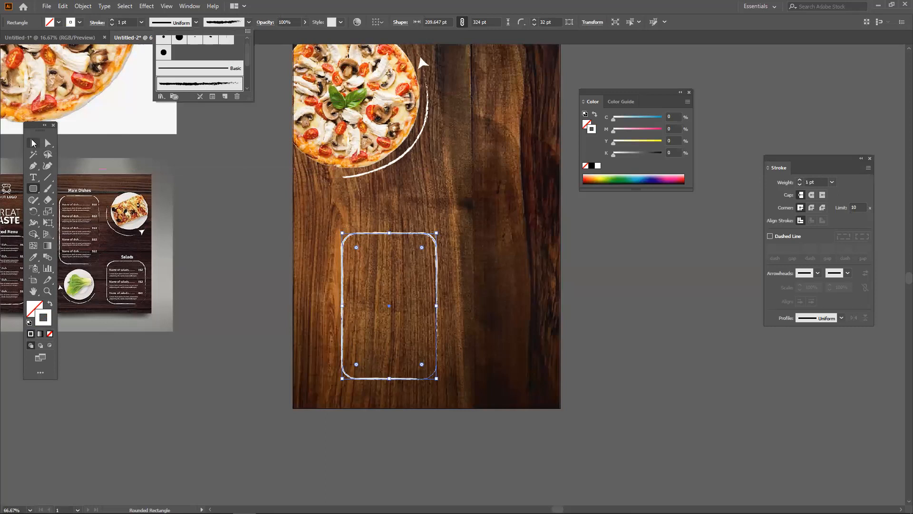
left_click(312, 396)
left_click(486, 286)
left_click(635, 331)
left_click(489, 288)
left_click(38, 146)
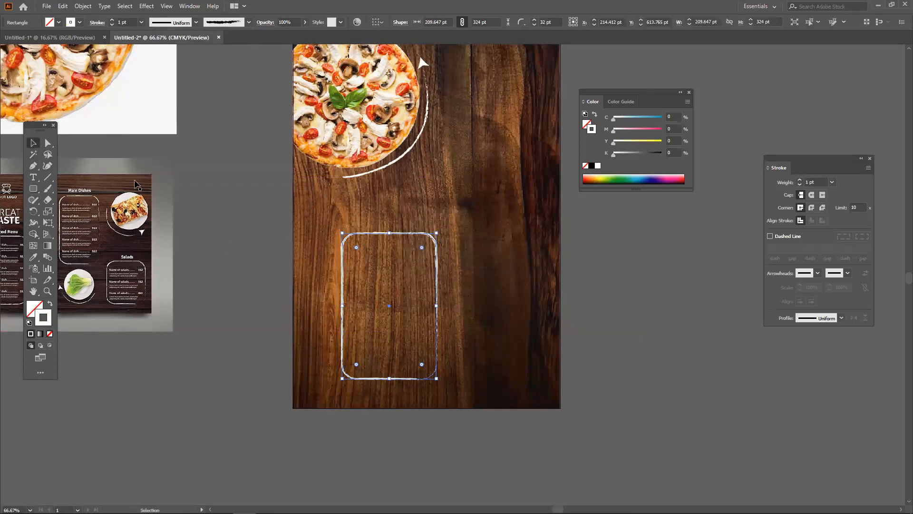
Move the rounded rectangle towards the flyer's left edge and enlarge it to about 237 × 386 pt.
left_click(349, 272)
left_click_drag(342, 291, 320, 277)
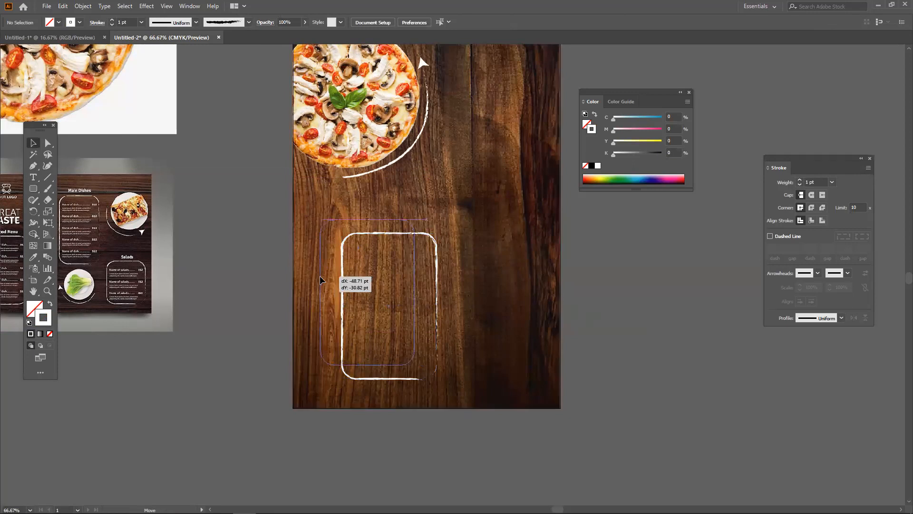
left_click_drag(408, 352, 427, 393)
left_click_drag(423, 228, 420, 227)
Place a copy of the rough-outlined rounded frame, rotated 180°, beside the original and level with it near the flyer's right edge.
left_click_drag(361, 398, 452, 385)
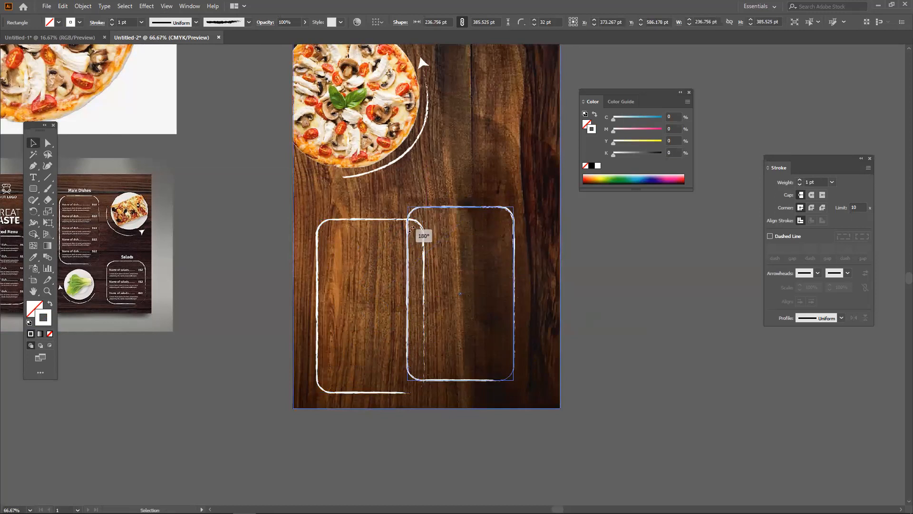
scroll(486, 272, "down", 1)
left_click_drag(645, 356, 548, 370)
left_click(478, 345)
left_click_drag(412, 357, 437, 366)
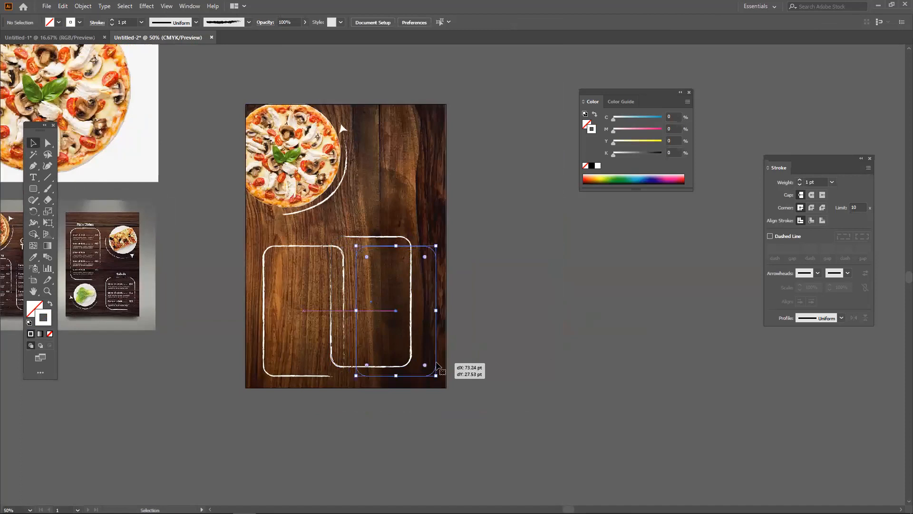
left_click(531, 359)
left_click_drag(583, 345, 690, 350)
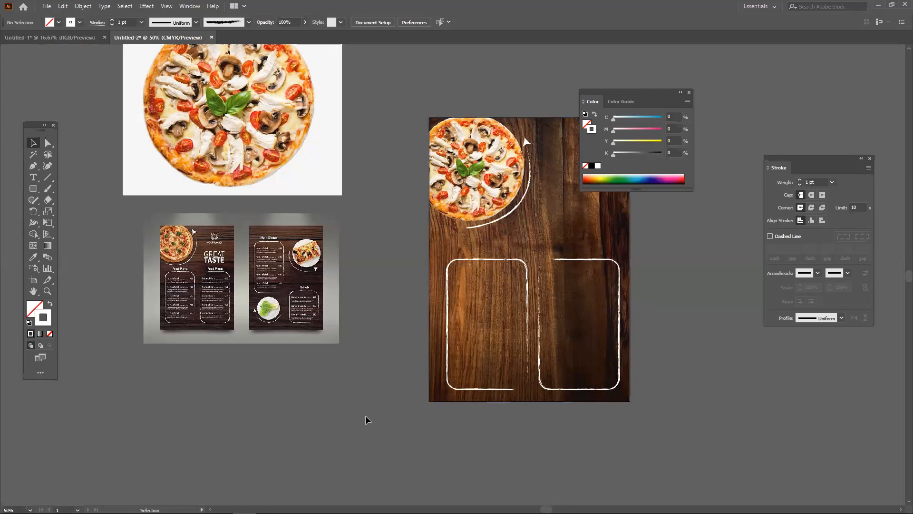
scroll(366, 416, "down", 2)
left_click_drag(365, 338, 501, 417)
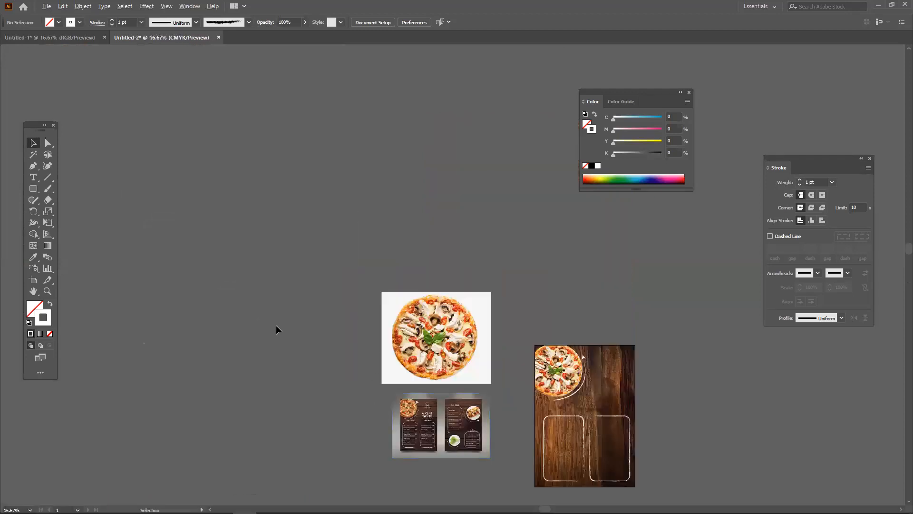
scroll(275, 324, "down", 2)
key("ctrl+v")
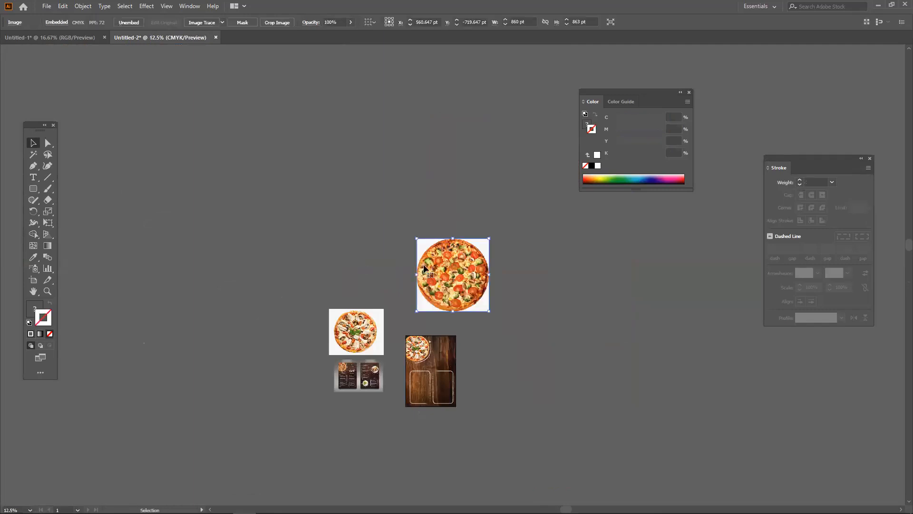
left_click_drag(454, 264, 444, 264)
key("Delete")
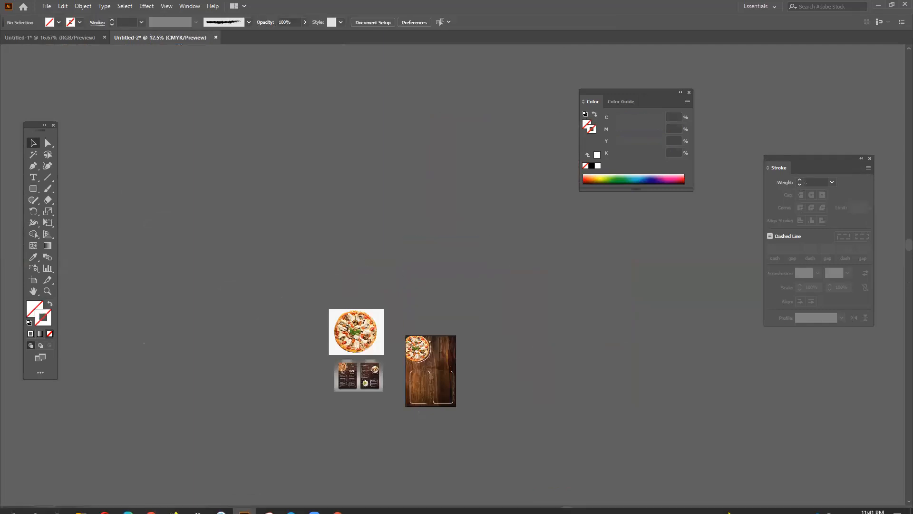
Switch to Firefox, look through the brush png image results for brush strokes, and return to Illustrator.
left_click(291, 505)
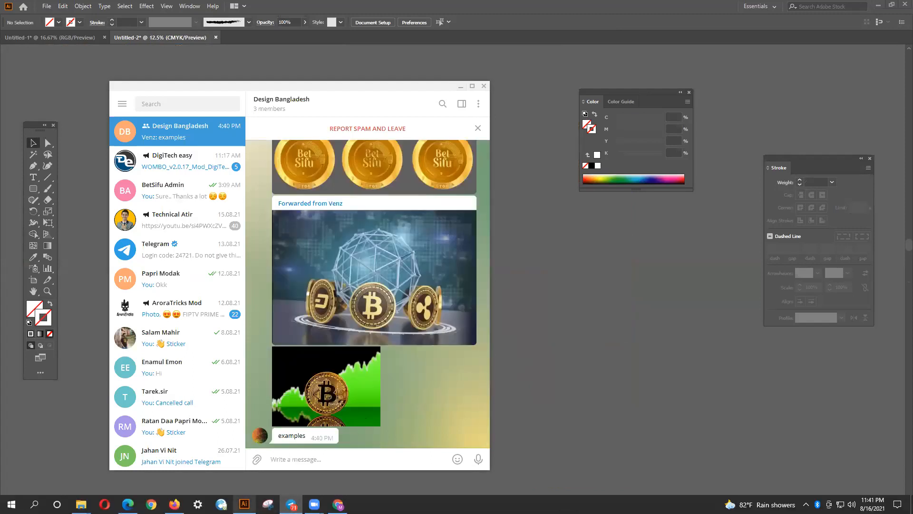
left_click(291, 505)
left_click(175, 504)
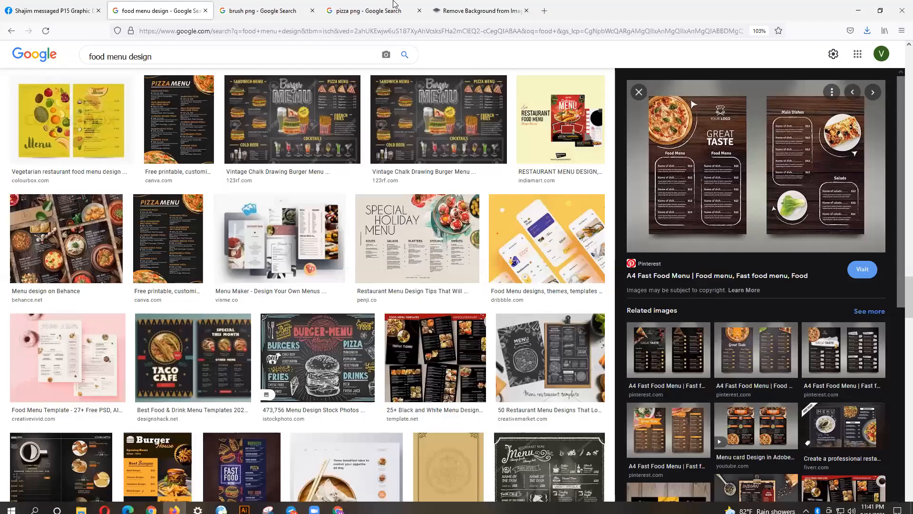
left_click(286, 10)
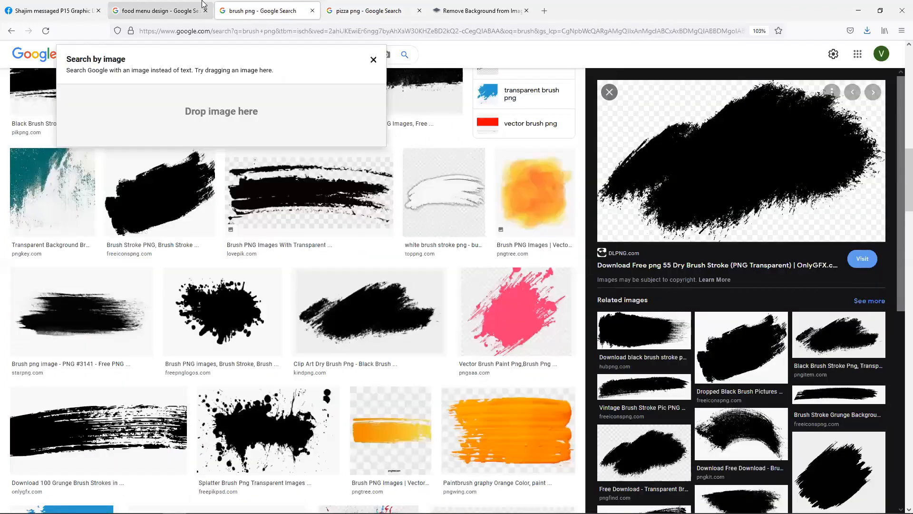
scroll(702, 201, "down", 5)
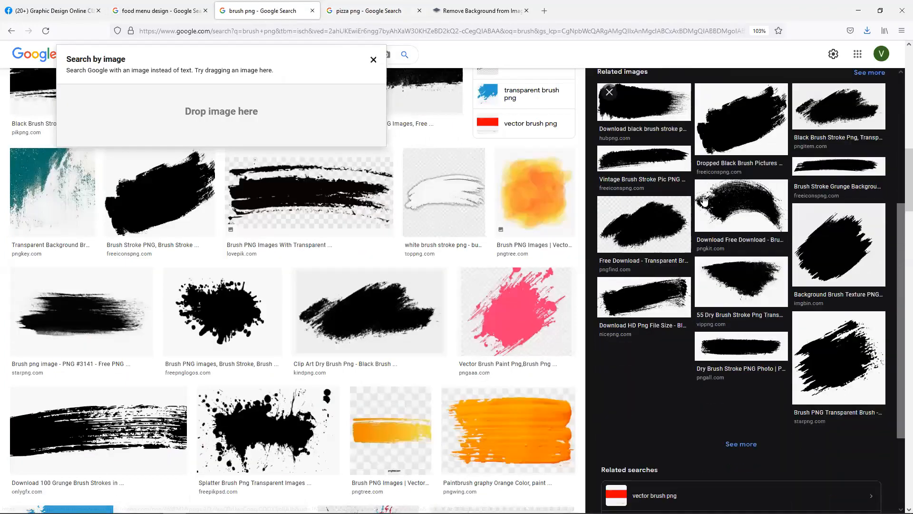
scroll(704, 200, "down", 1)
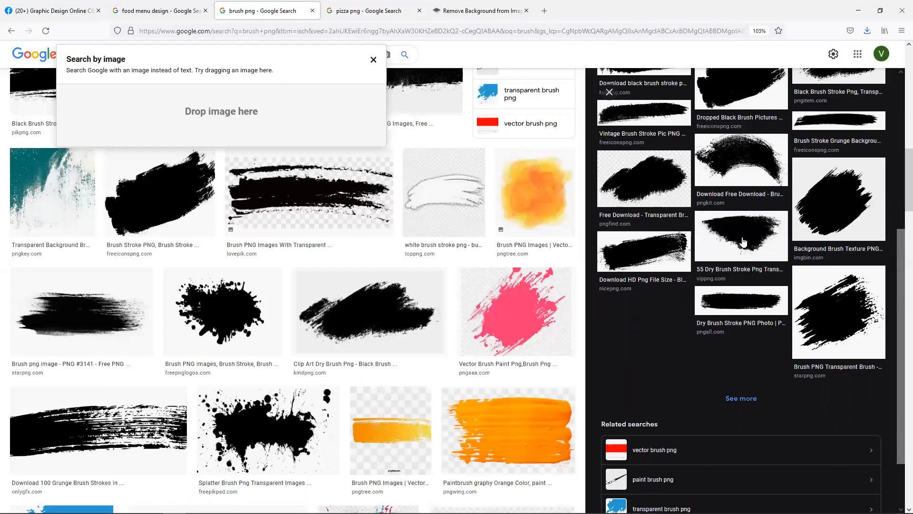
left_click(863, 7)
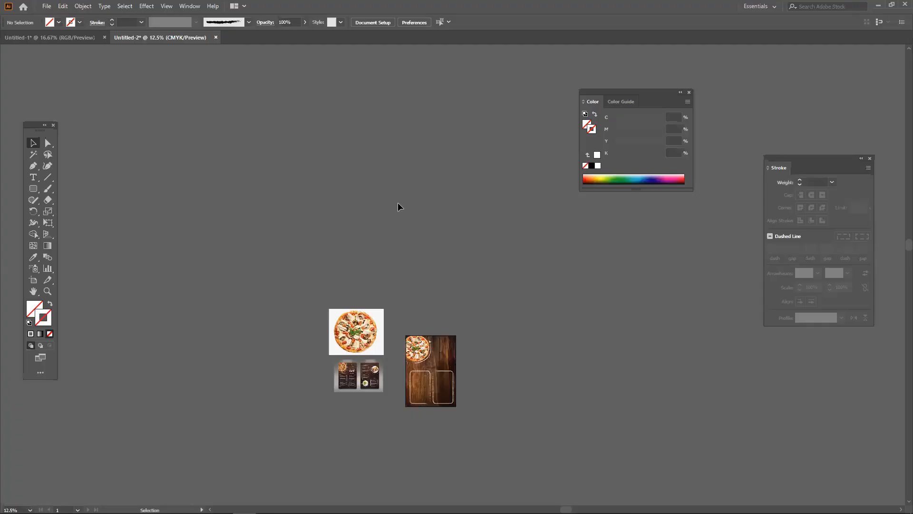
Draw a five-pointed star about 1301 × 1339 pt on the empty canvas beside the flyer, filled white without a stroke.
scroll(386, 310, "down", 2)
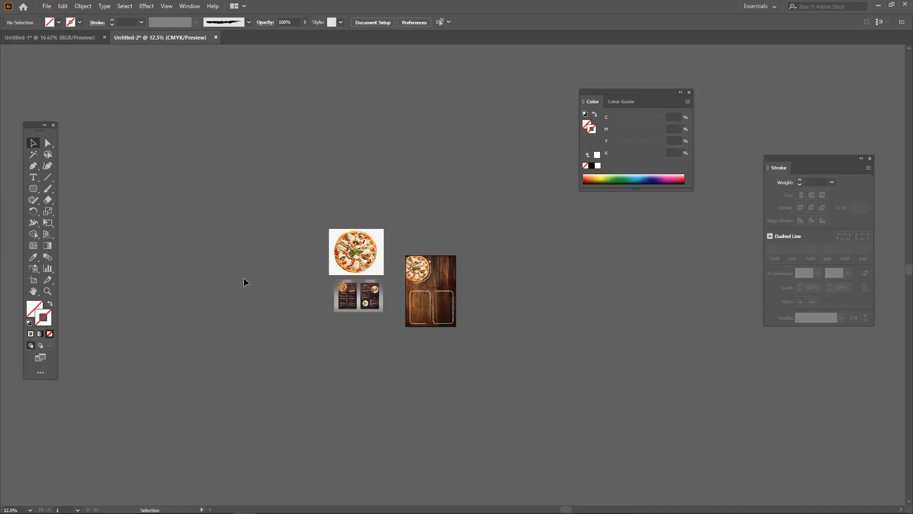
scroll(13, 233, "down", 1)
left_click(34, 188)
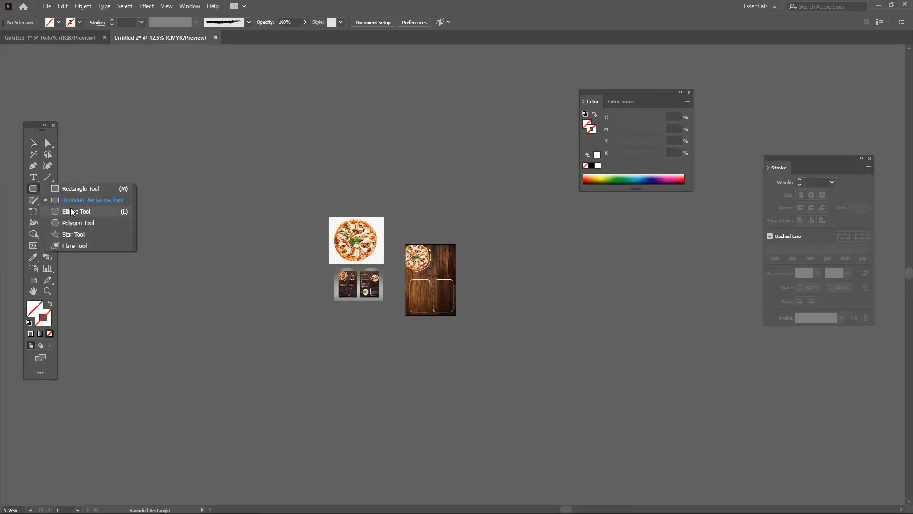
left_click(73, 234)
left_click_drag(189, 162, 234, 200)
left_click(33, 309)
left_click(30, 333)
key("v")
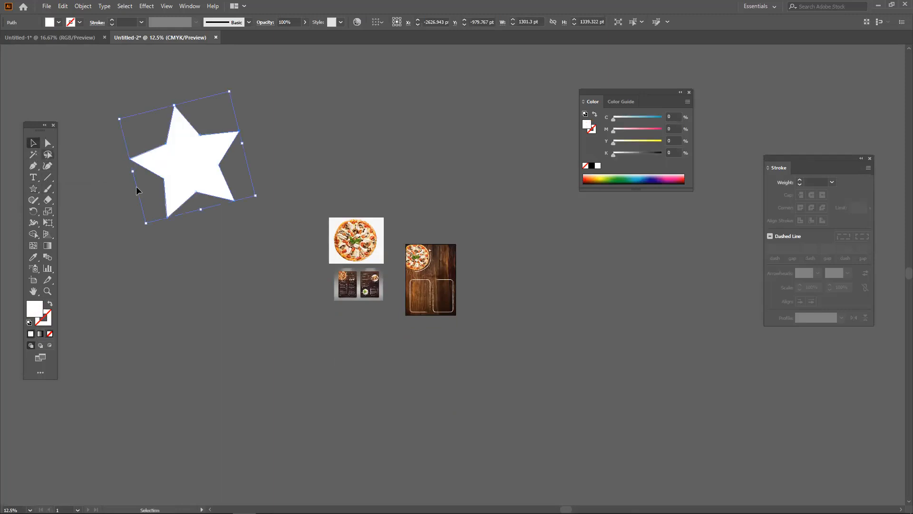
Duplicate the white star repeatedly, arranging the copies into an overlapping cluster.
left_click(279, 262)
left_click_drag(304, 251, 547, 338)
left_click_drag(448, 239, 354, 183)
left_click_drag(359, 189, 338, 281)
left_click_drag(398, 293, 513, 265)
left_click_drag(514, 265, 452, 372)
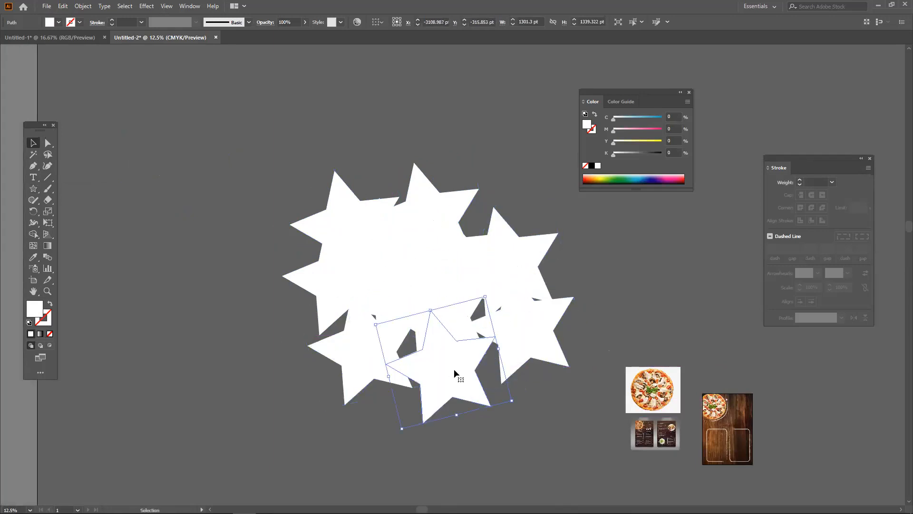
left_click(561, 388)
Combine all the overlapping stars into one compound path.
key("space")
left_click_drag(566, 390, 492, 331)
key("ctrl+minus")
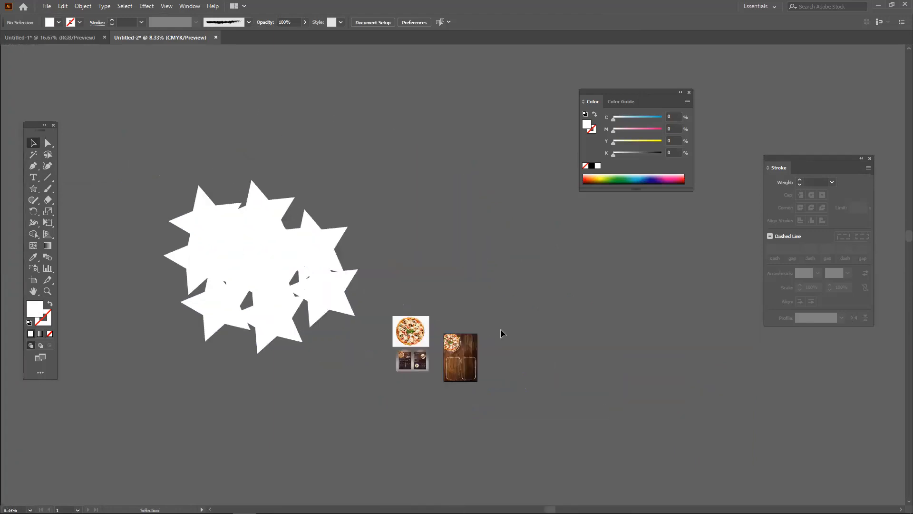
left_click_drag(154, 174, 348, 341)
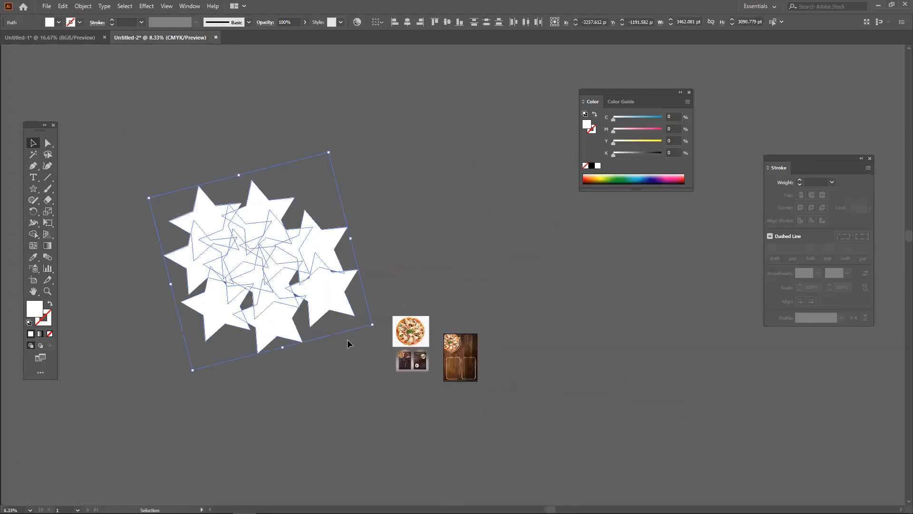
left_click(76, 6)
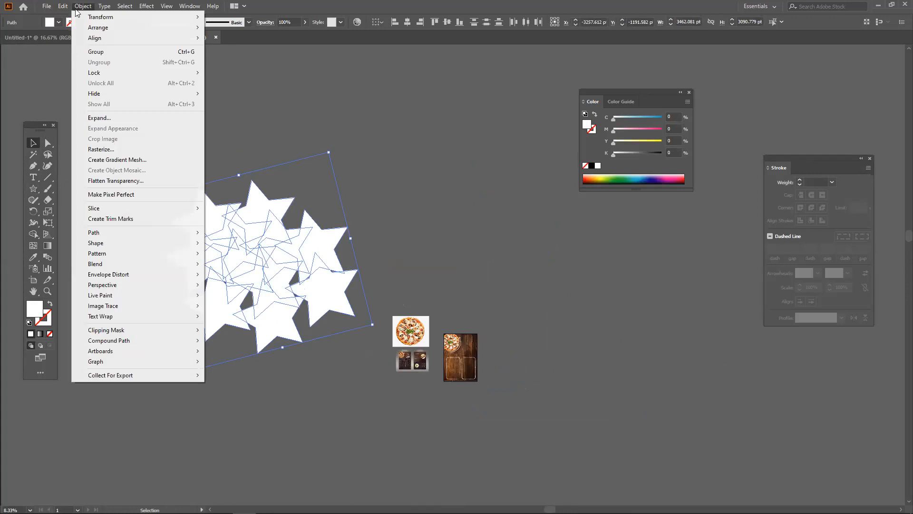
mouse_move(129, 339)
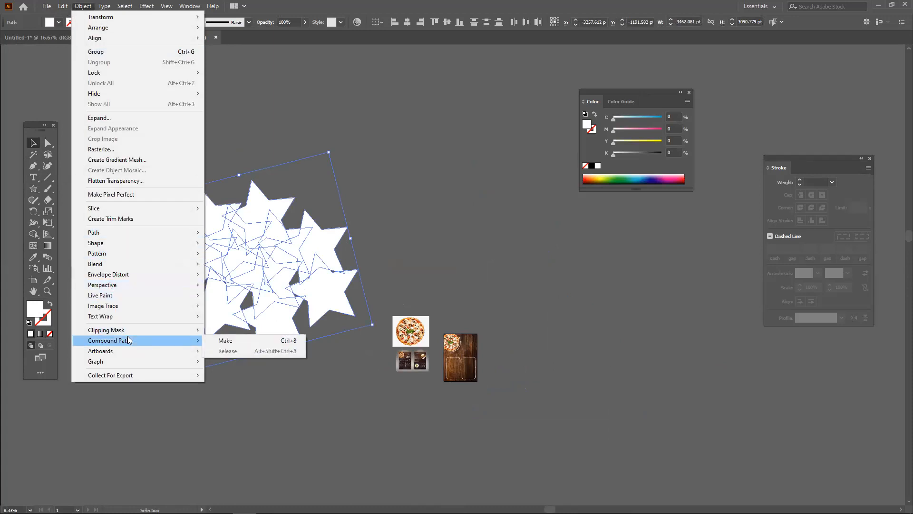
left_click(228, 341)
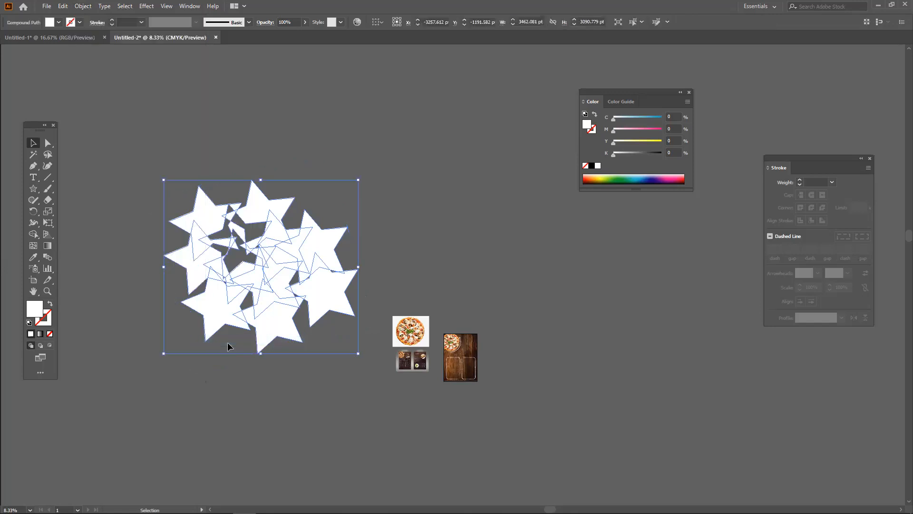
Move the compound star shape as one object further away from the flyer.
left_click(241, 373)
left_click_drag(292, 264, 246, 278)
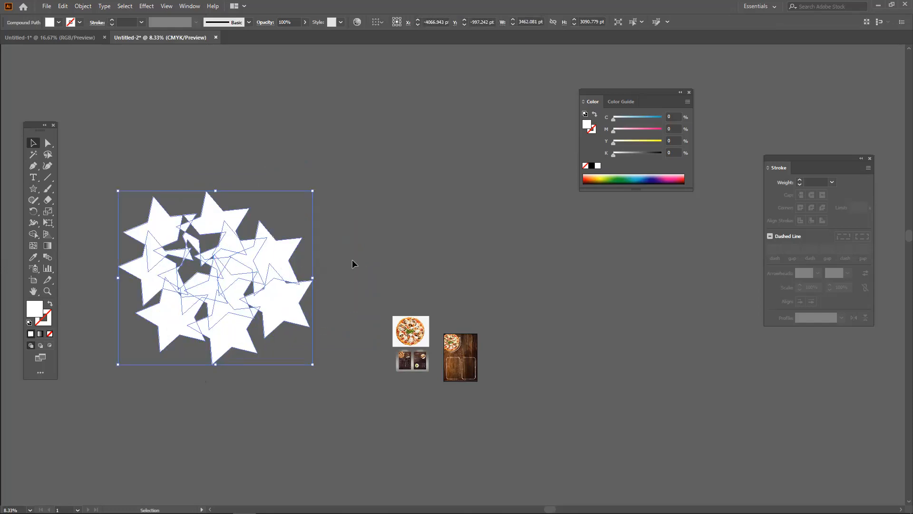
scroll(360, 307, "down", 3)
left_click_drag(399, 236, 397, 310)
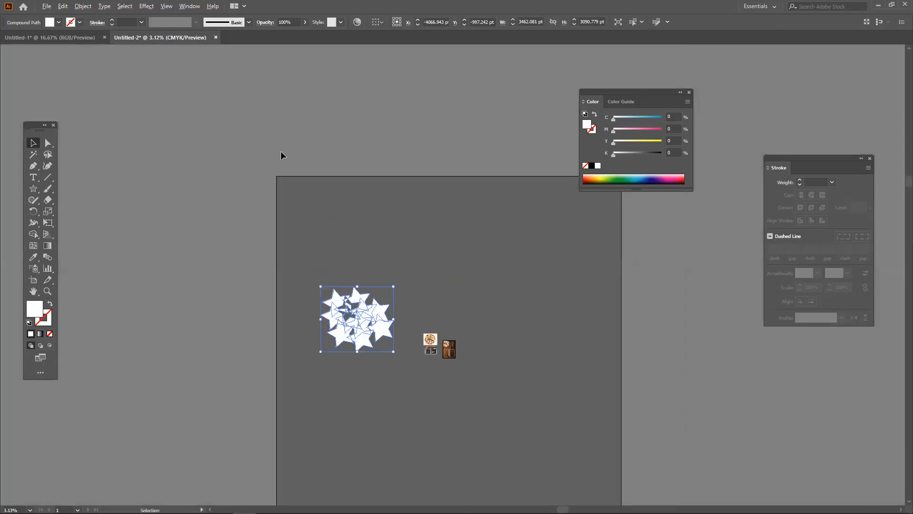
Delete the compound star shape from the Untitled-2 document.
left_click(79, 39)
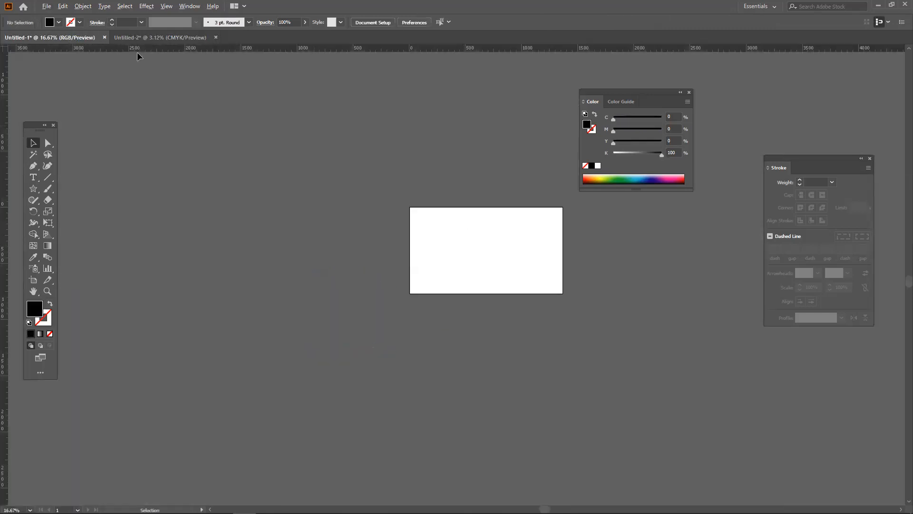
left_click(143, 38)
scroll(393, 348, "up", 1)
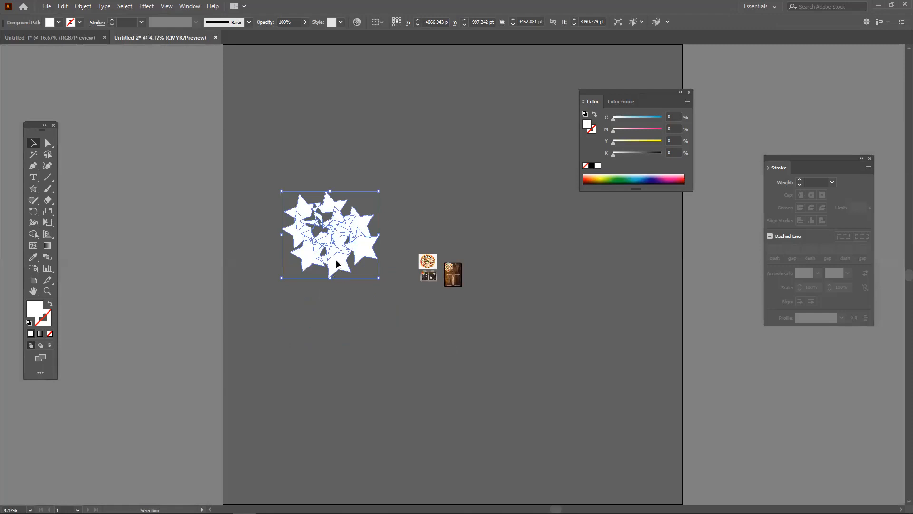
key("Delete")
scroll(469, 332, "up", 3)
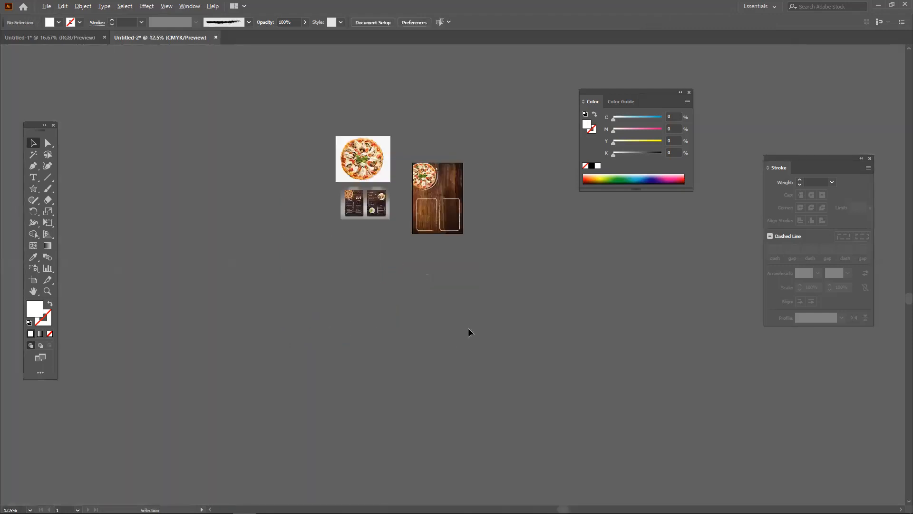
scroll(469, 332, "up", 1)
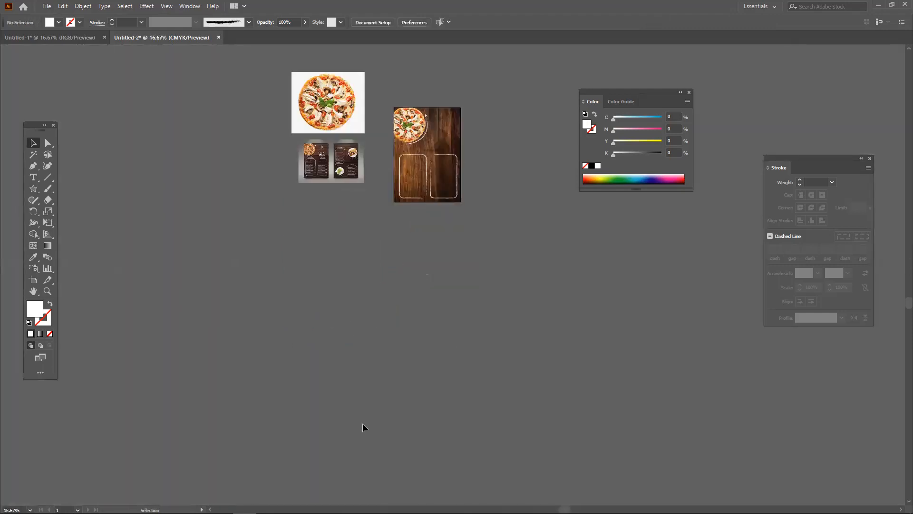
Place the photo of the man in the purple jacket beside the white artboard in the Untitled-1 document.
left_click(76, 38)
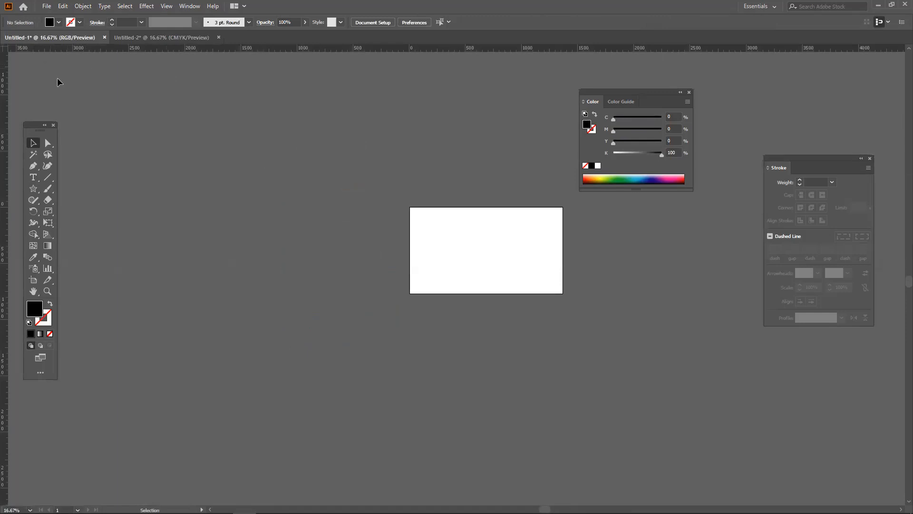
left_click(47, 7)
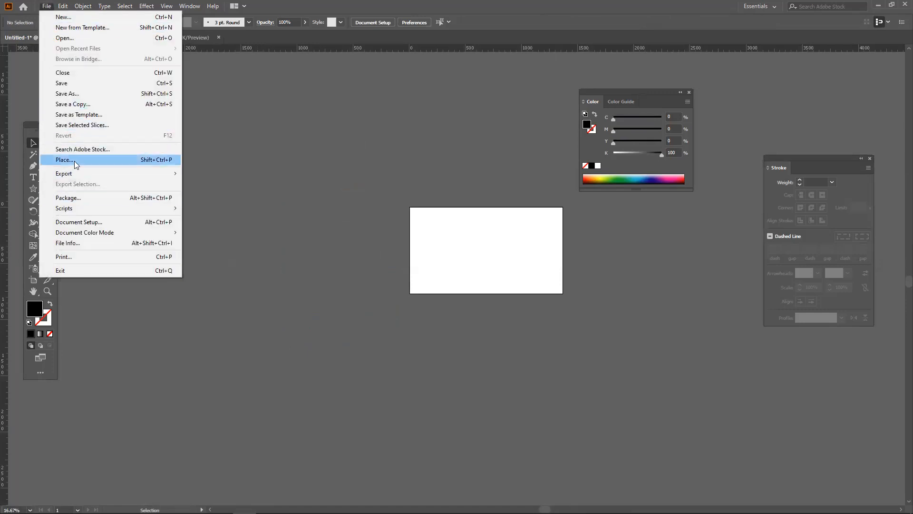
mouse_move(95, 234)
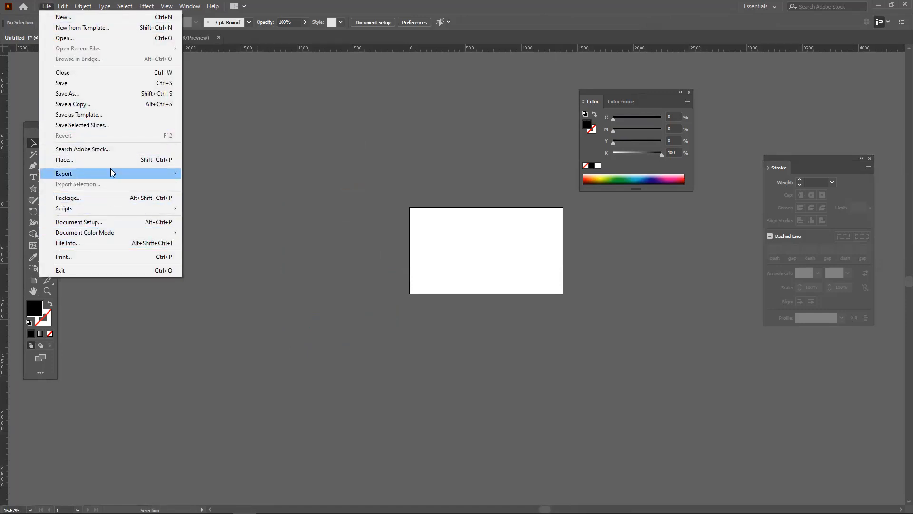
left_click(48, 160)
double_click(139, 266)
left_click(267, 248)
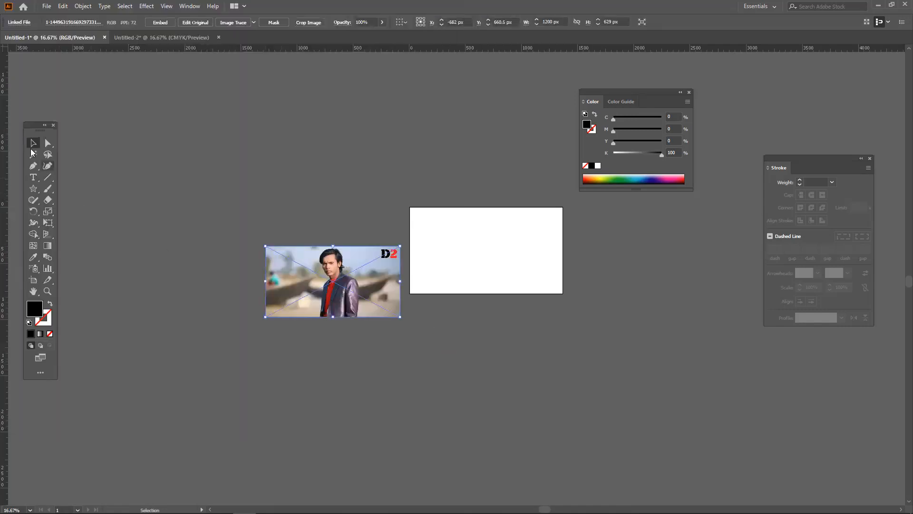
left_click(235, 194)
Switch to Firefox and open the preview of the red watercolor brush stroke from the brush png image results.
scroll(328, 275, "up", 2)
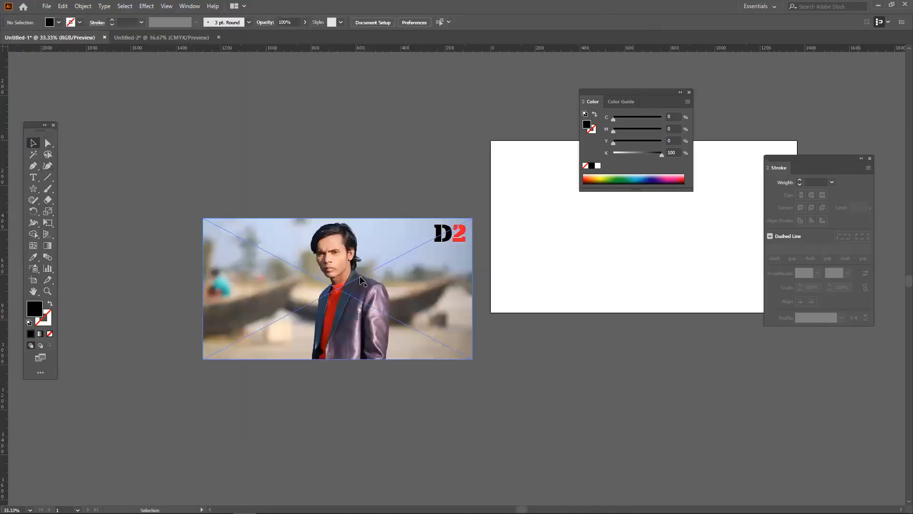
scroll(361, 276, "up", 1)
left_click_drag(361, 277, 413, 247)
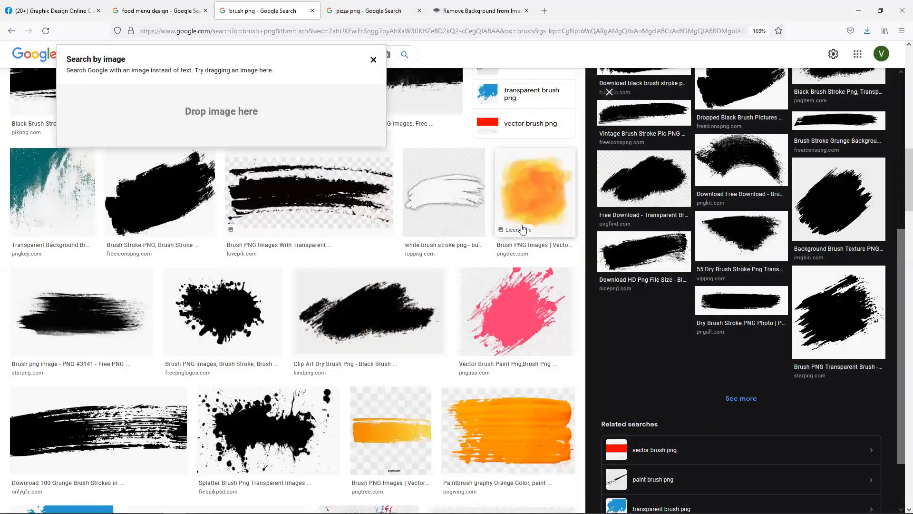
scroll(498, 259, "down", 6)
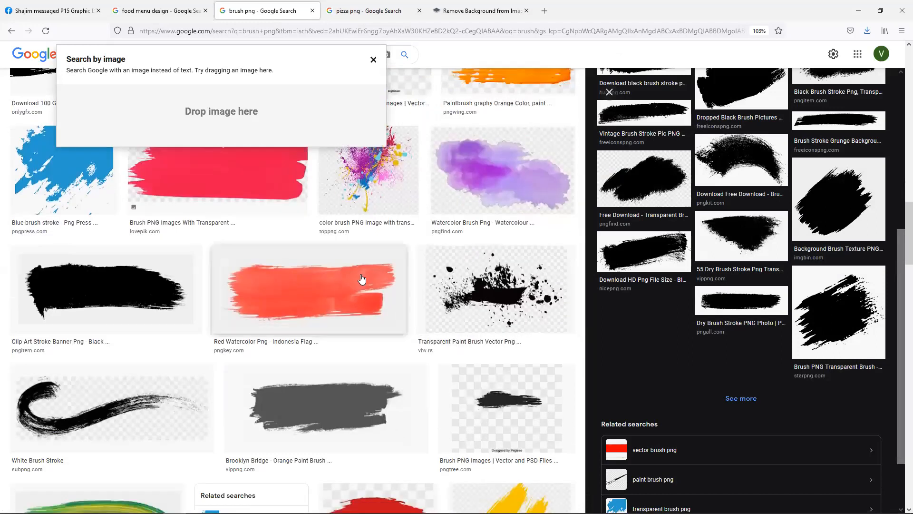
left_click(363, 279)
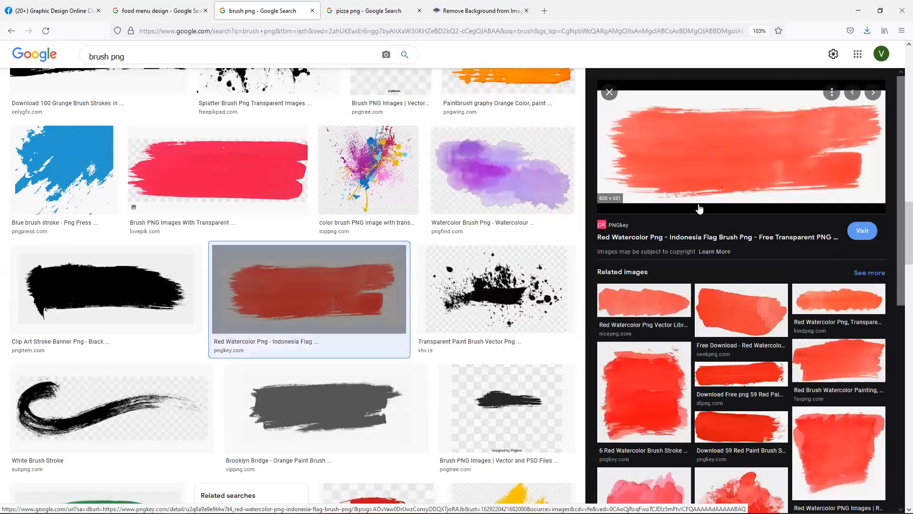
Copy the red watercolor brush-stroke image and paste it in Illustrator over the lower part of the man's photo.
right_click(719, 157)
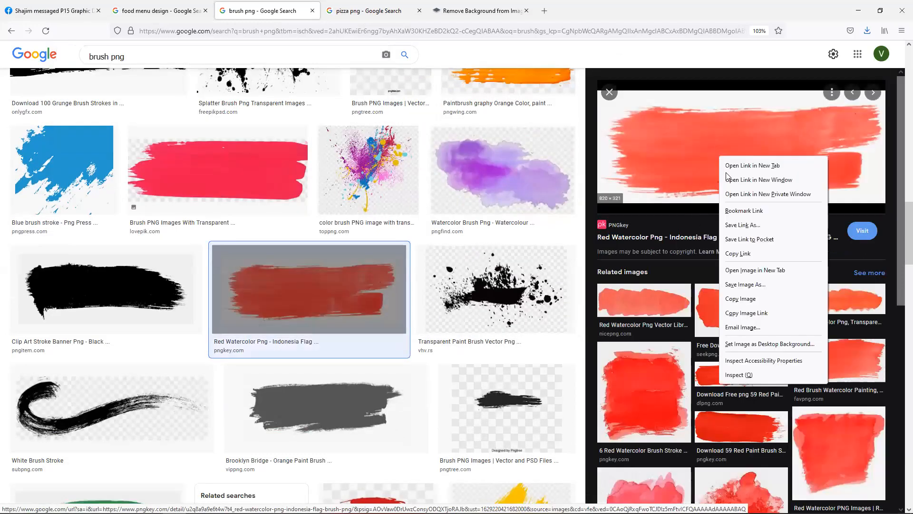
left_click(744, 299)
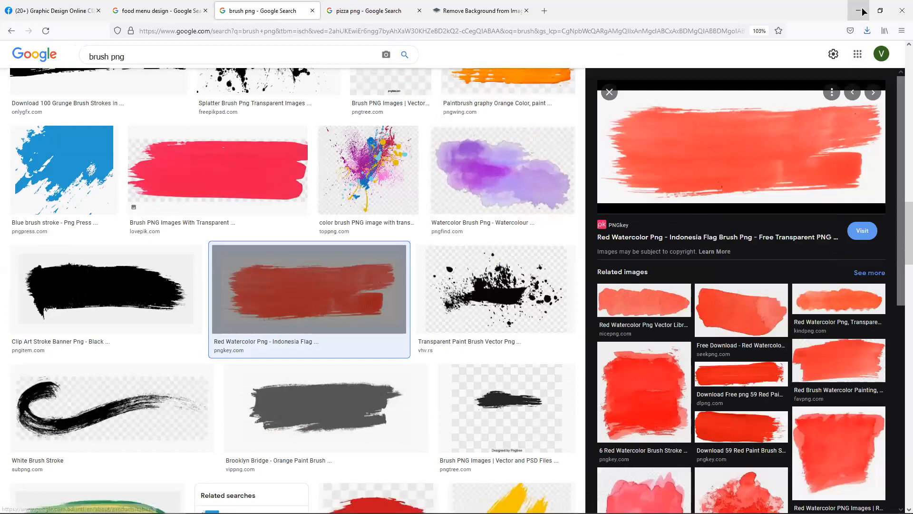
left_click(861, 11)
key("ctrl+v")
left_click_drag(532, 315, 648, 369)
scroll(592, 370, "down", 1)
left_click_drag(591, 369, 442, 367)
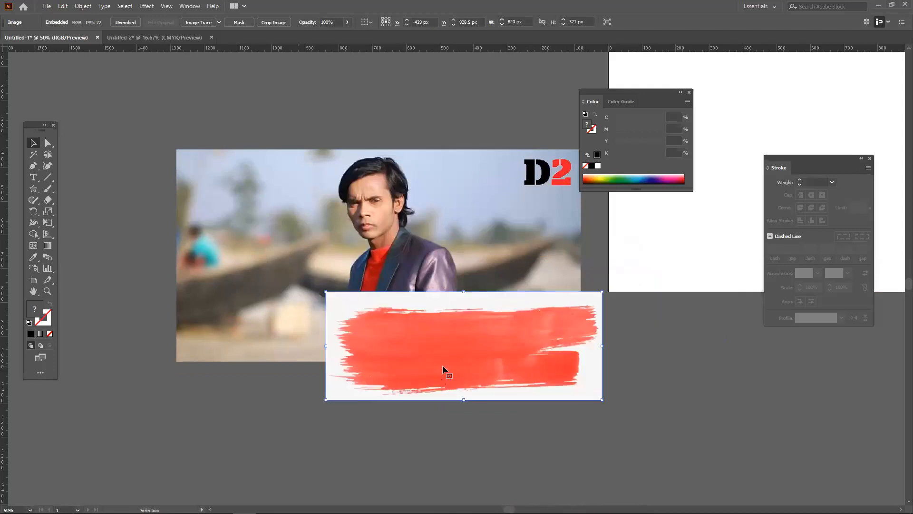
left_click_drag(446, 352, 475, 349)
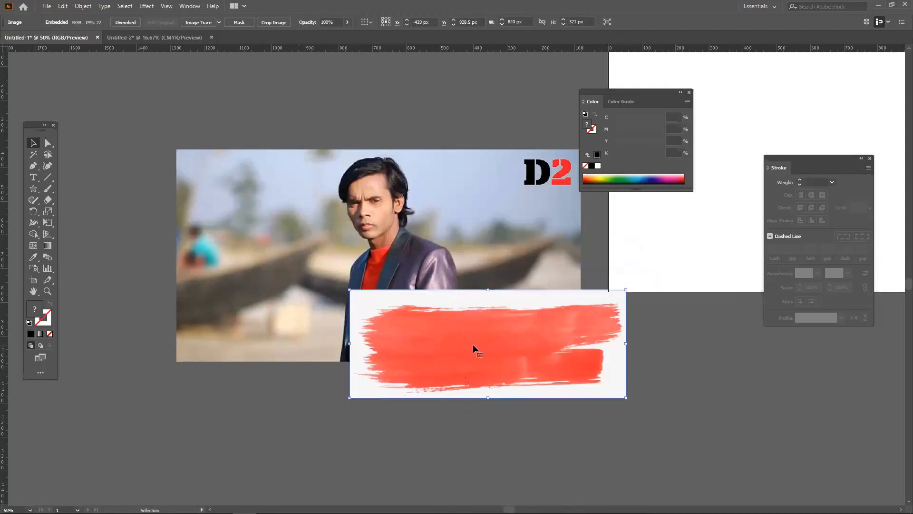
Trace the brush-stroke image with the 16 Colors preset and move it off the photo to the empty area beneath.
left_click(220, 23)
left_click(245, 100)
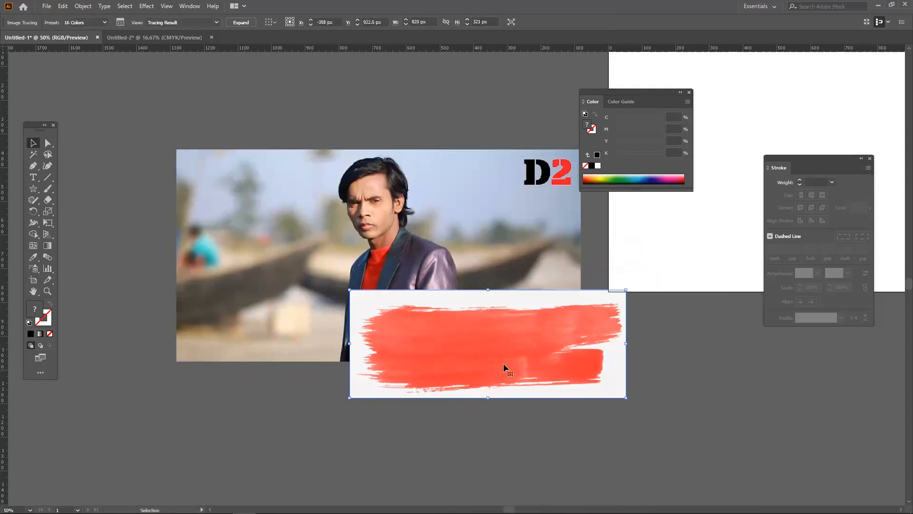
mouse_move(527, 329)
left_mouse_down()
mouse_move(604, 335)
mouse_move(635, 354)
left_mouse_up()
left_click_drag(566, 378, 626, 419)
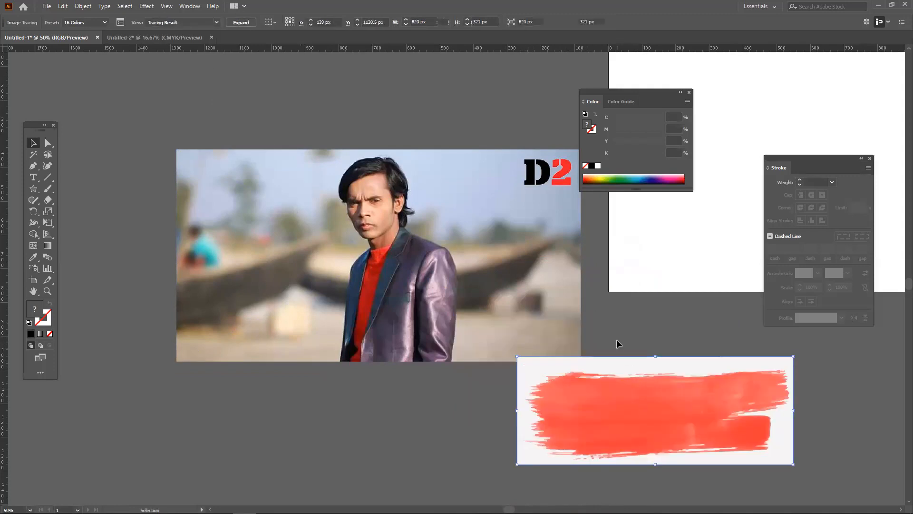
Expand and ungroup the traced brush stroke and delete its light background shape.
right_click(629, 381)
left_click(656, 294)
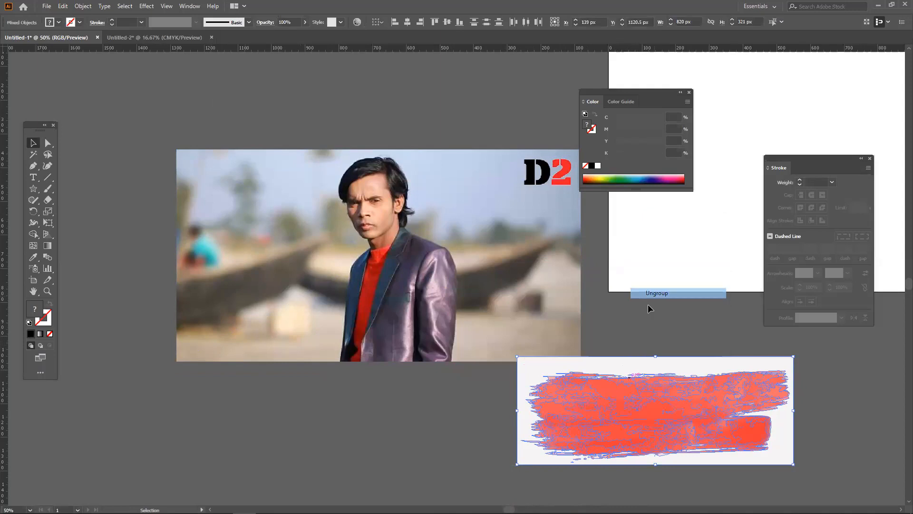
left_click(643, 349)
left_click(633, 365)
key("Delete")
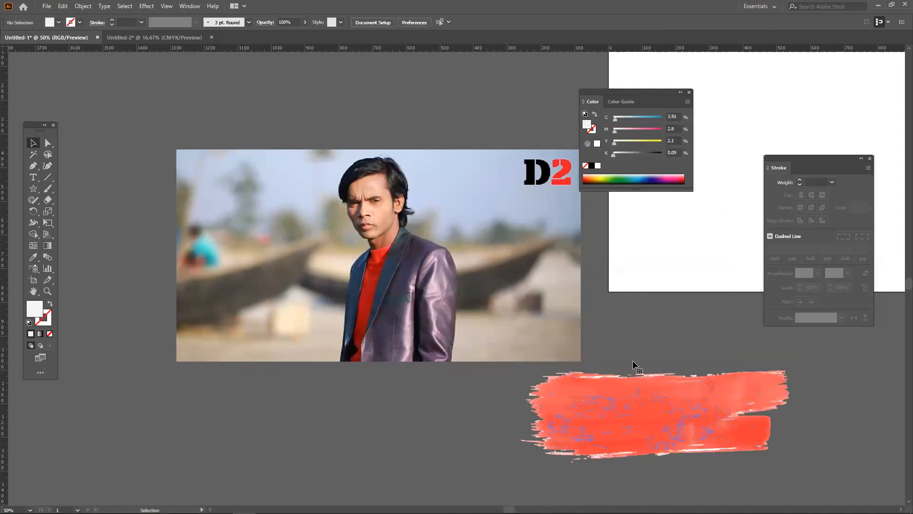
Fill all pieces of the traced brush stroke with light blue (C 54.51, M 18.04, Y 0, K 0).
left_click_drag(627, 333, 559, 238)
left_click_drag(452, 236, 445, 211)
left_click(712, 416)
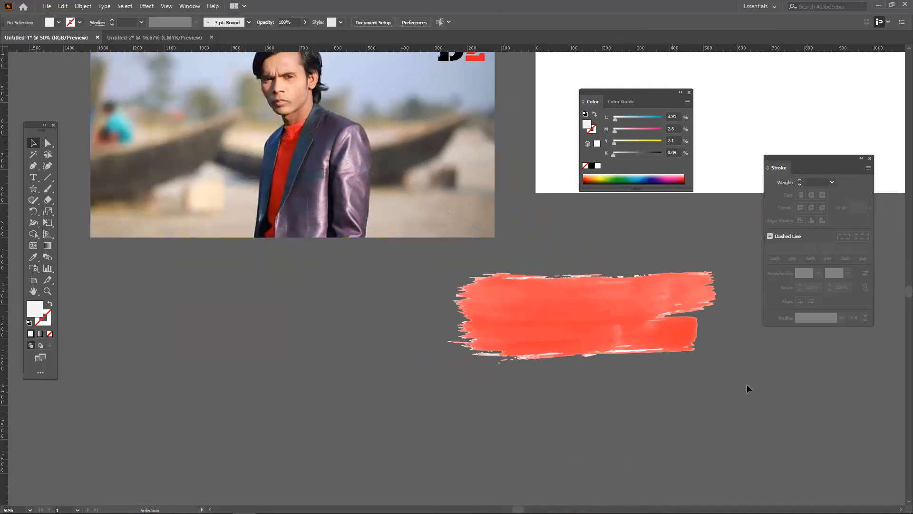
left_click_drag(479, 259, 445, 260)
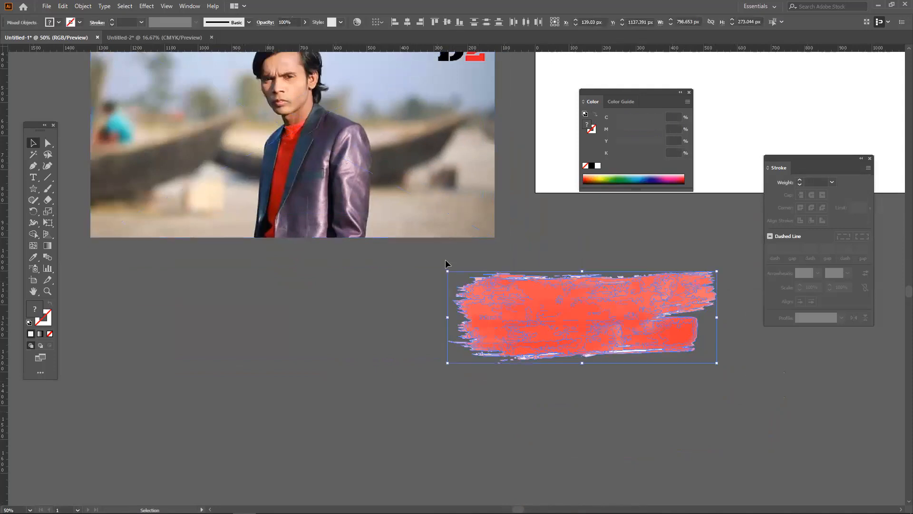
left_click(607, 179)
left_click(632, 178)
left_click(641, 177)
Combine the selected blue brush-stroke pieces into one compound path.
left_click(83, 6)
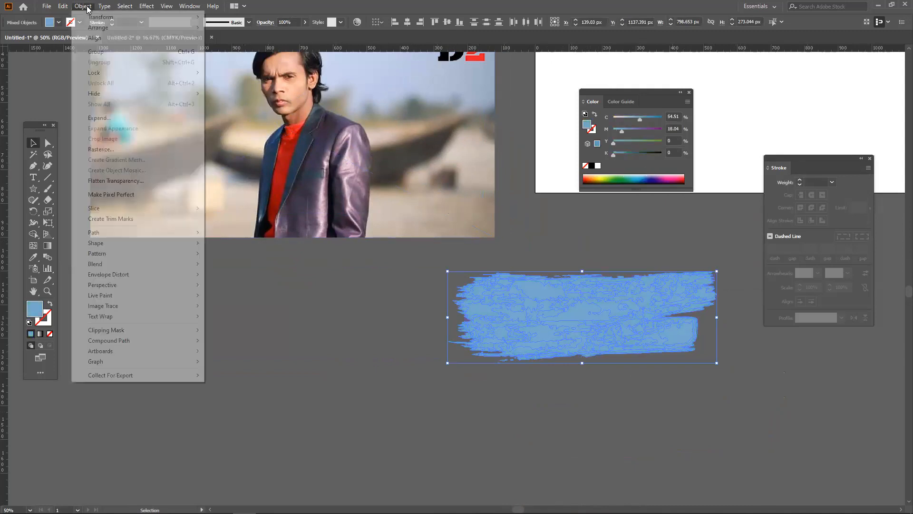
mouse_move(101, 344)
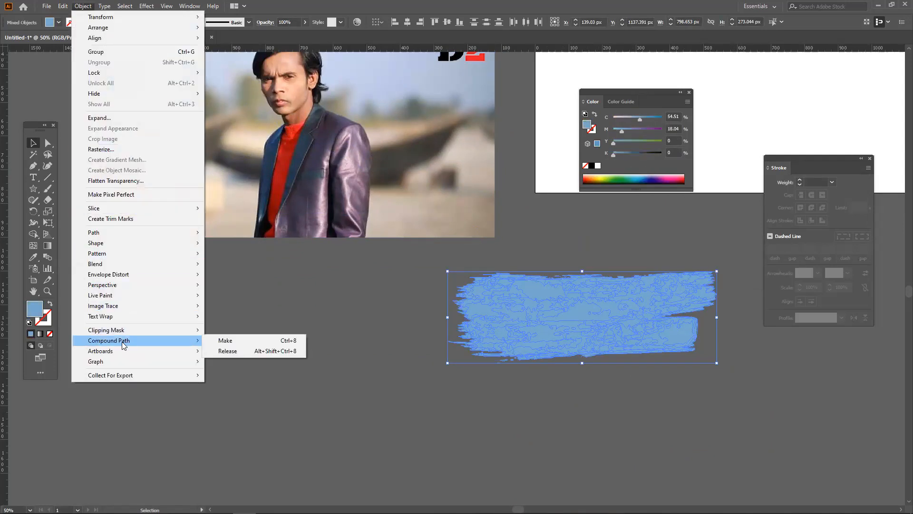
left_click(232, 344)
Position the blue brush stroke over the man's head and shoulders in the photo and select both objects.
left_click_drag(585, 363, 581, 405)
left_click(711, 423)
mouse_move(621, 366)
left_mouse_down()
mouse_move(297, 174)
mouse_move(318, 133)
left_mouse_up()
scroll(318, 143, "up", 3)
left_click_drag(317, 201, 332, 191)
left_click_drag(353, 340, 296, 191)
Make a clipping mask so the brush-stroke shape crops the photo.
right_click(297, 191)
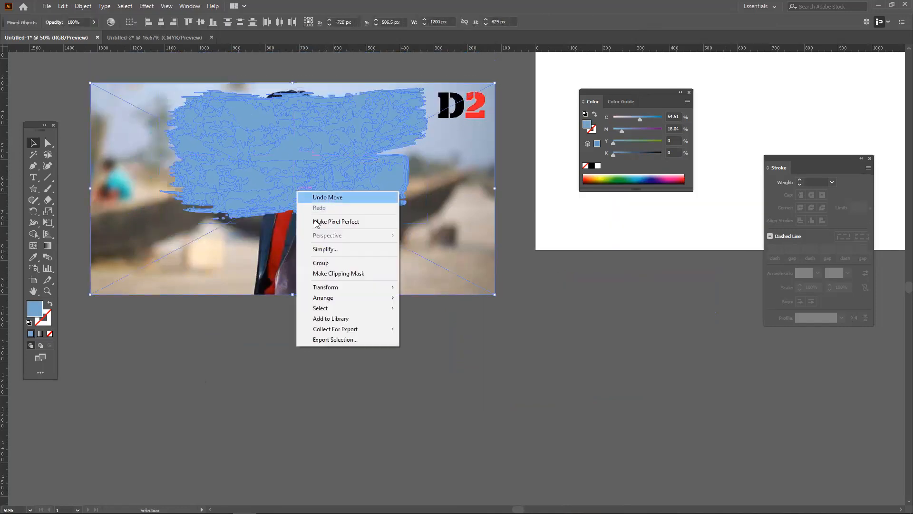
left_click(338, 273)
left_click(499, 274)
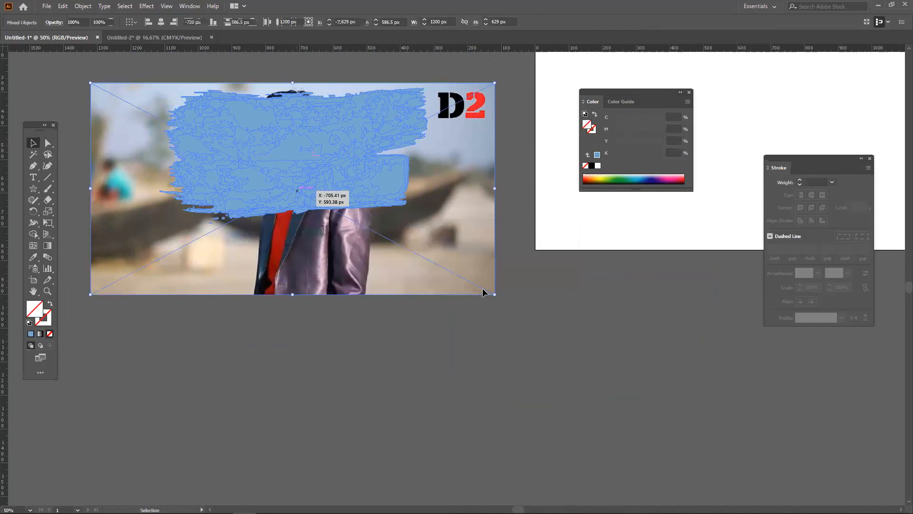
left_click(440, 344)
scroll(438, 347, "up", 2)
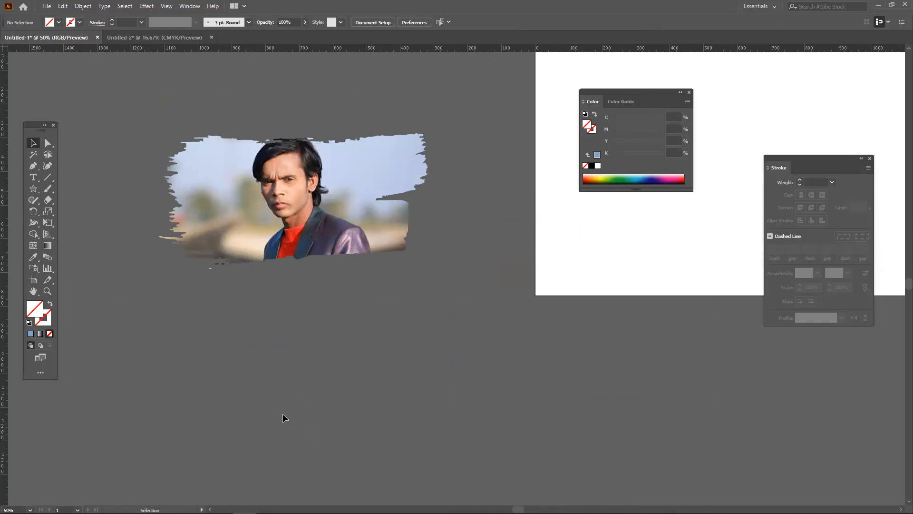
scroll(296, 393, "down", 2)
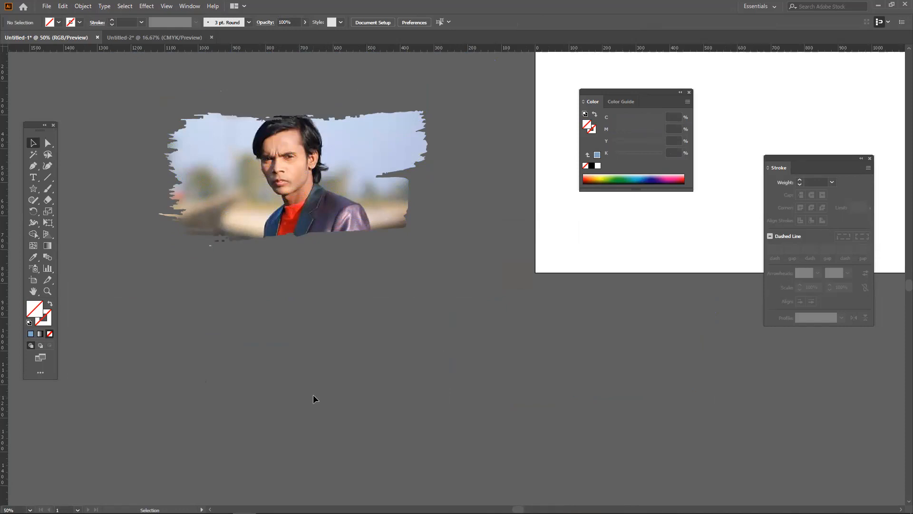
mouse_move(312, 512)
Delete the masked photo from the Untitled-1 document.
left_click_drag(367, 286, 272, 127)
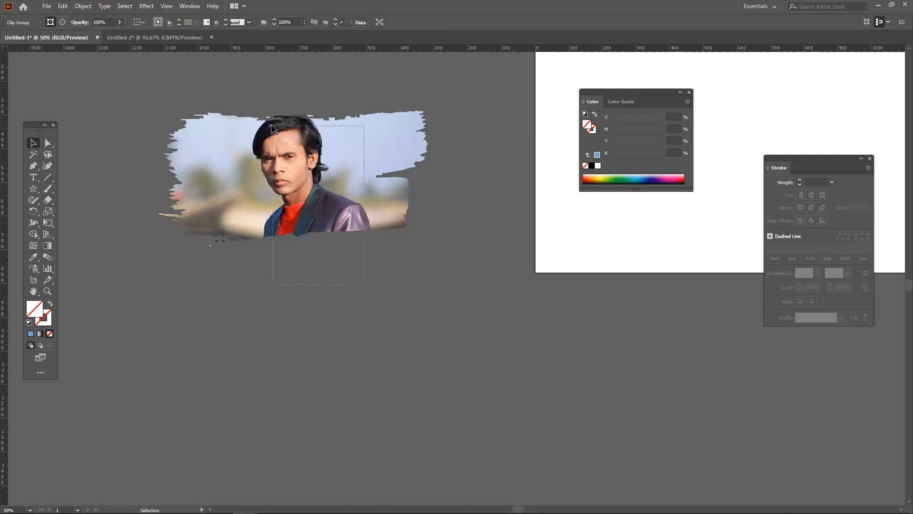
left_click_drag(328, 287, 252, 150)
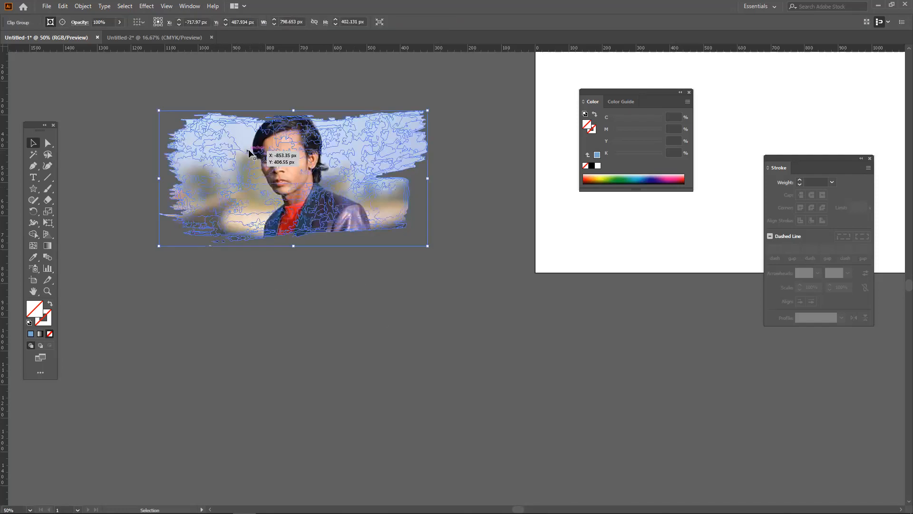
key("Delete")
scroll(288, 248, "down", 3)
left_click_drag(404, 269, 531, 314)
Switch to Firefox and close the red watercolor preview in the brush png image results.
mouse_move(197, 513)
left_click(174, 504)
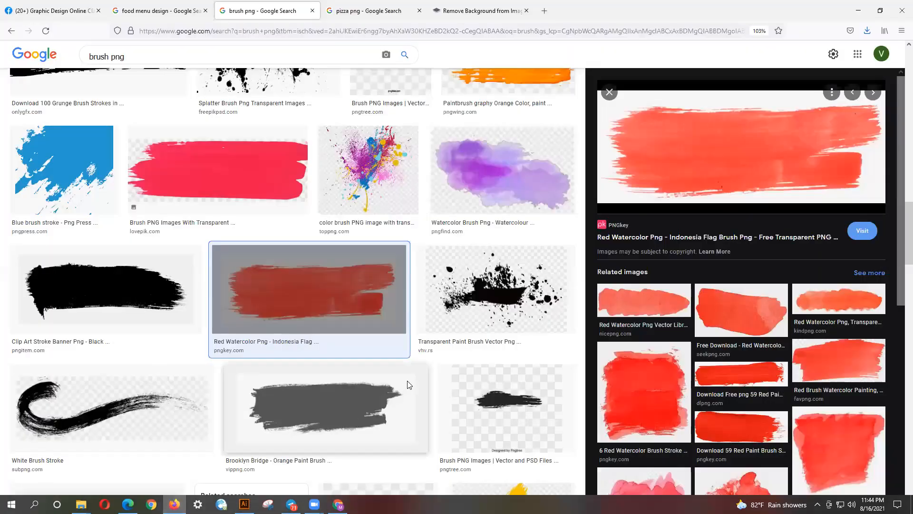
scroll(411, 380, "up", 7)
scroll(414, 379, "up", 5)
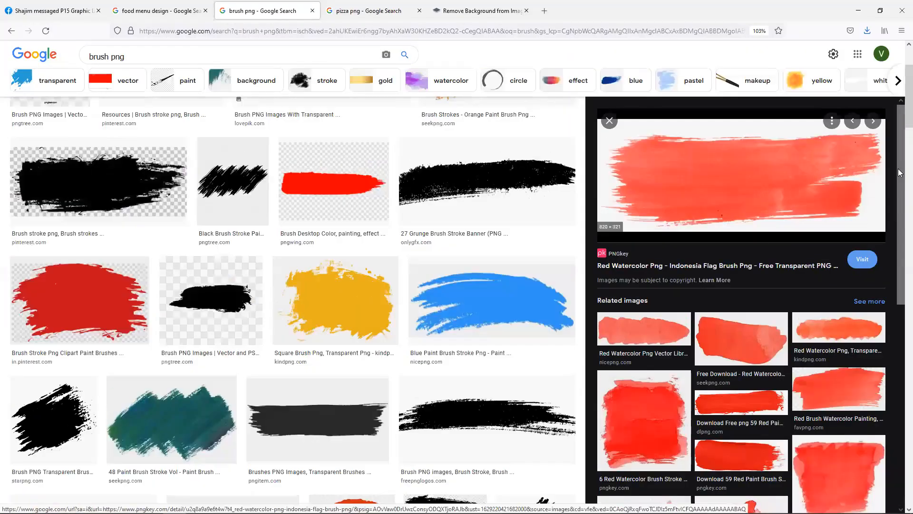
left_click(609, 120)
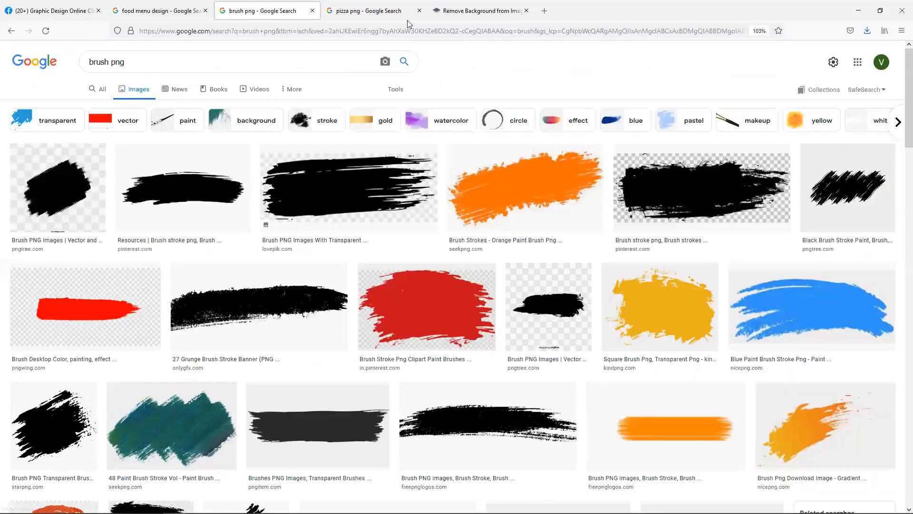
Copy the dark two-page Great Taste fast food menu image from the related images in the food menu design results.
left_click(366, 4)
left_click(449, 6)
left_click(385, 4)
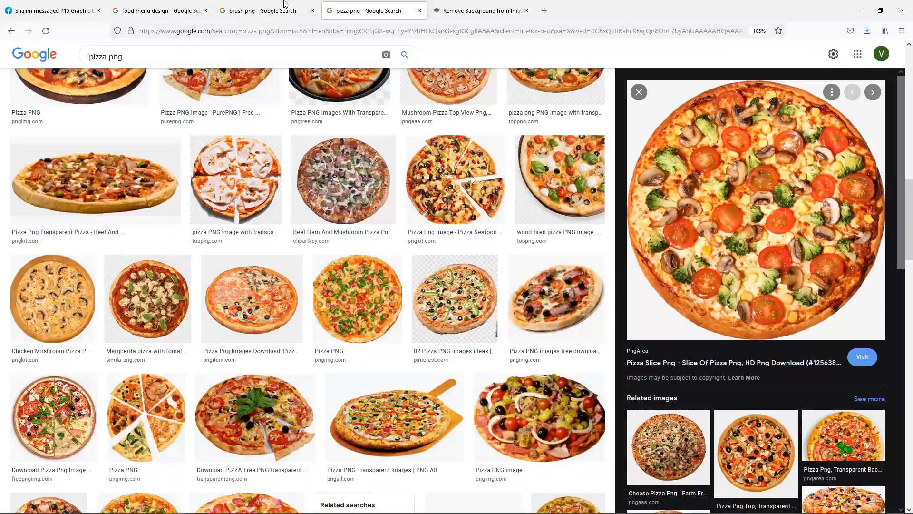
left_click(262, 10)
left_click(157, 9)
scroll(308, 210, "up", 2)
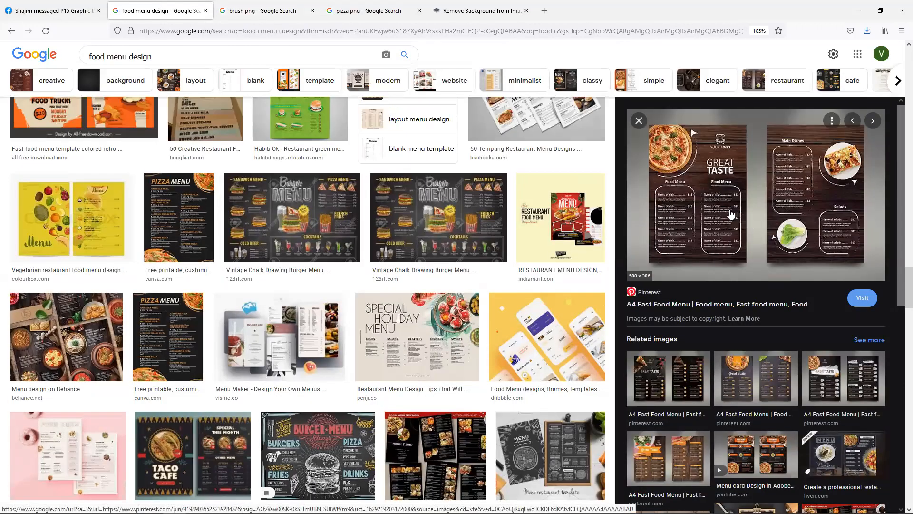
left_click(749, 391)
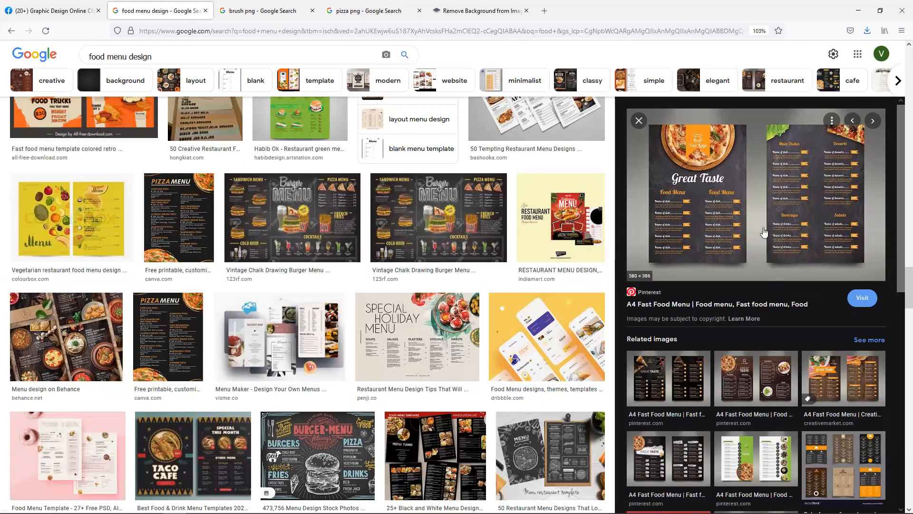
right_click(688, 159)
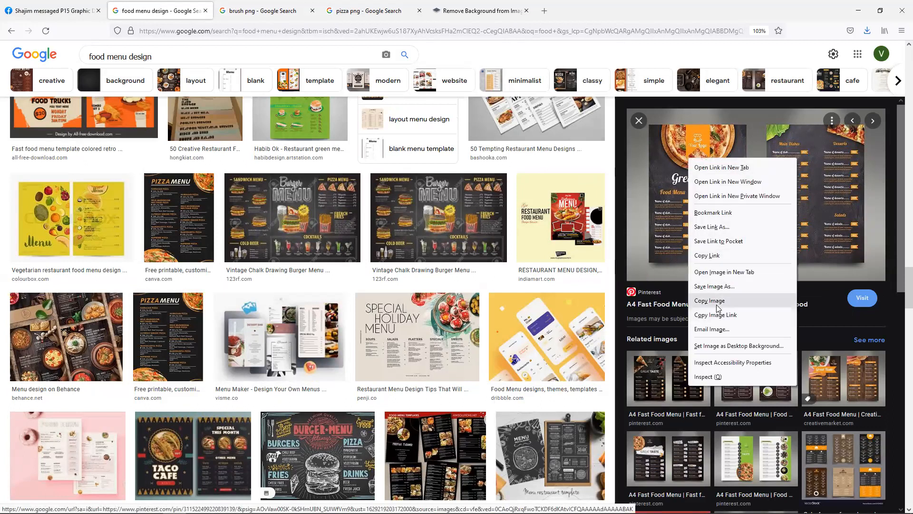
left_click(717, 304)
Go to the Graphic Design Online Class Facebook page and close the open chat windows.
left_click(46, 7)
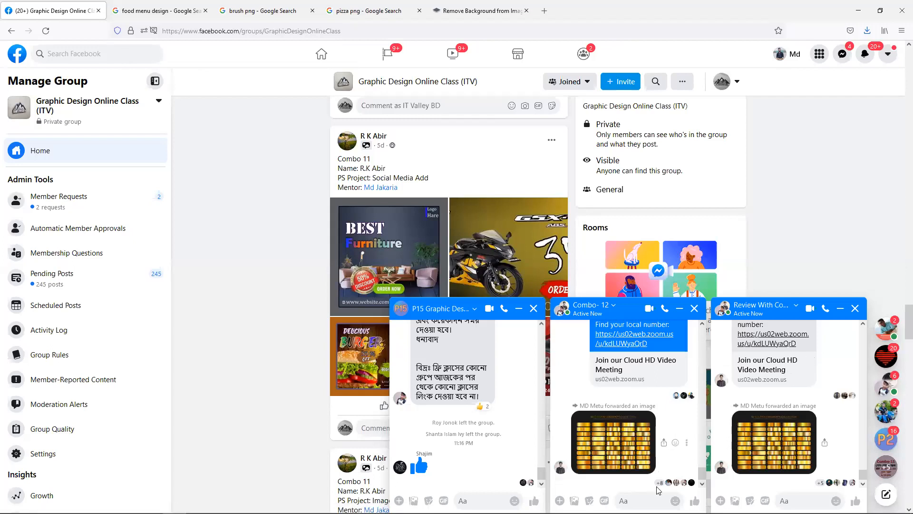
left_click(695, 308)
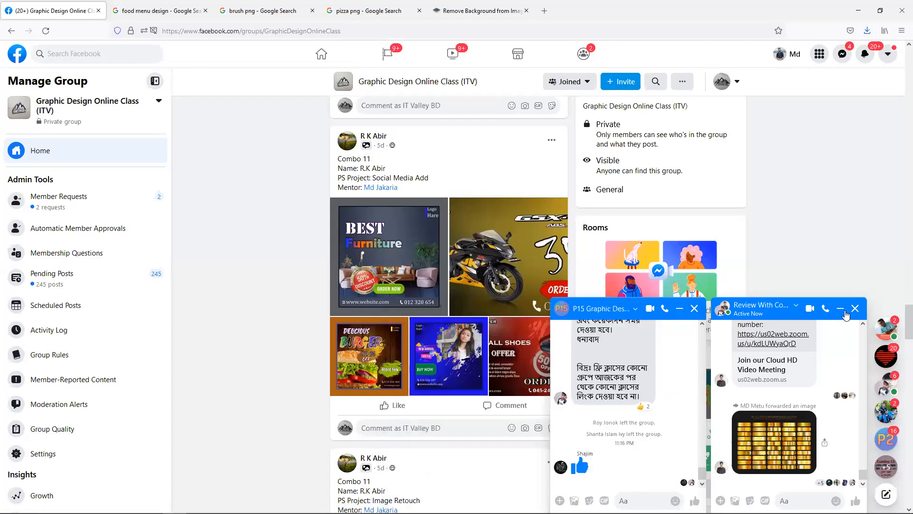
left_click(847, 310)
left_click(854, 309)
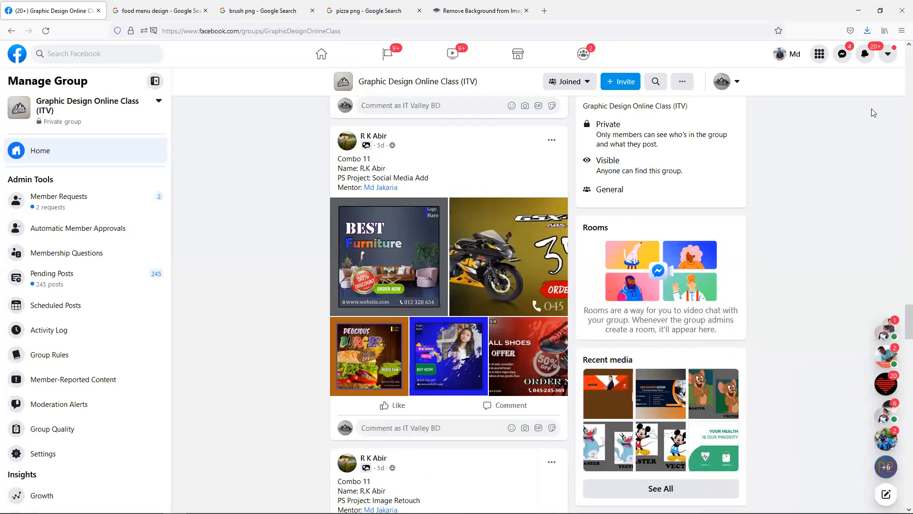
Open the SAMAT Combo 02 group chat and attach the copied menu image to a new message.
left_click(842, 54)
scroll(788, 310, "down", 4)
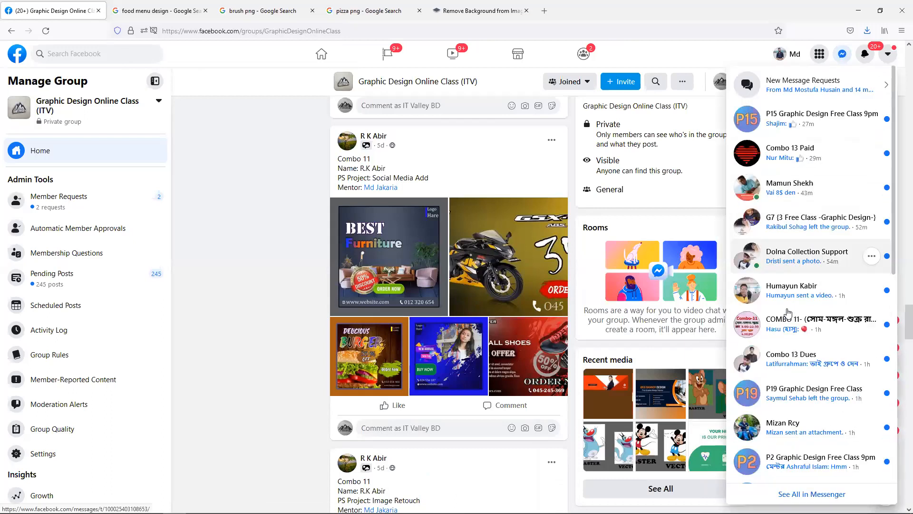
scroll(788, 310, "down", 2)
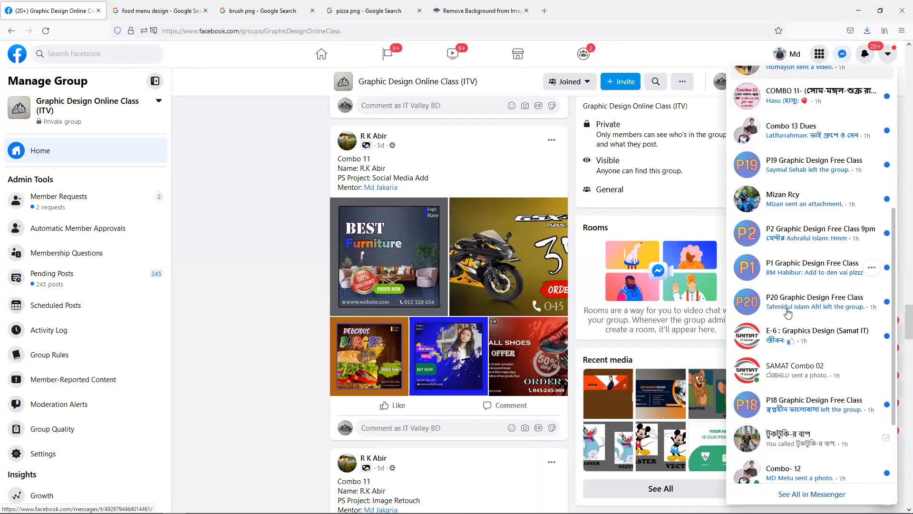
left_click(790, 381)
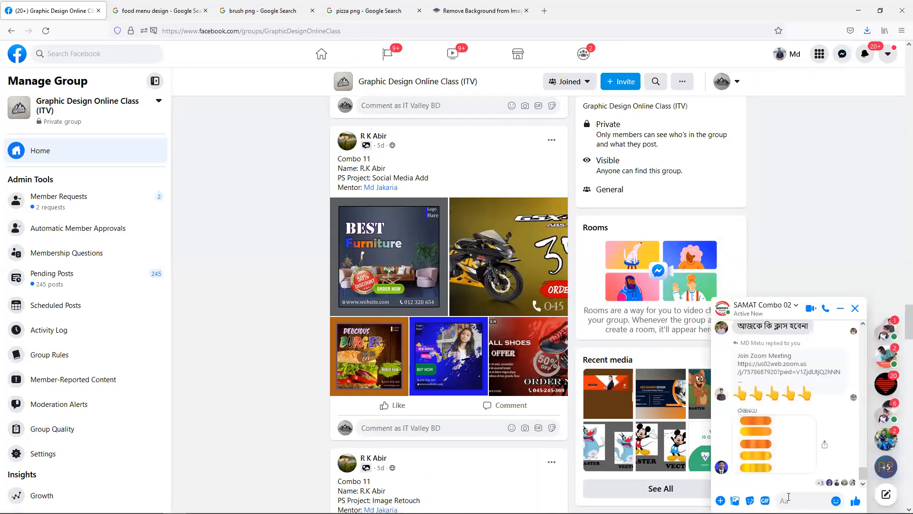
key("ctrl+v")
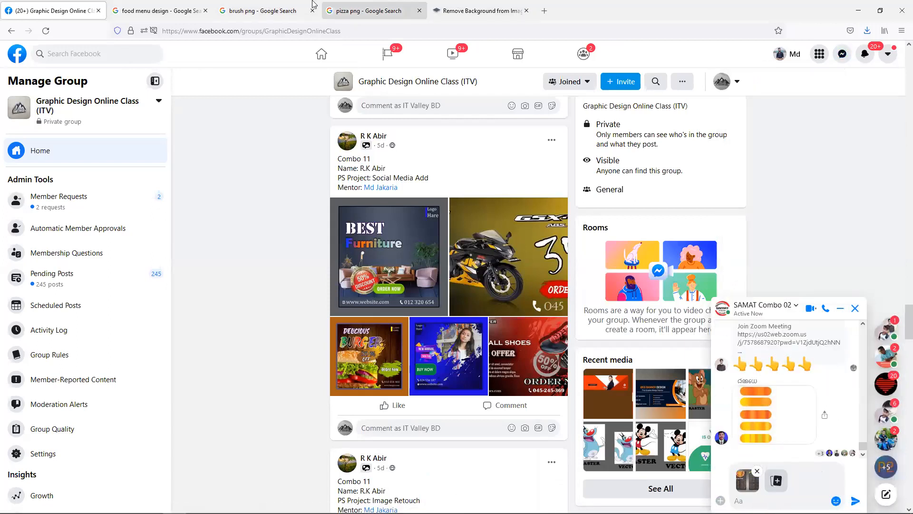
Look over the related designs in the food menu design results and return to the brush png results.
left_click(191, 9)
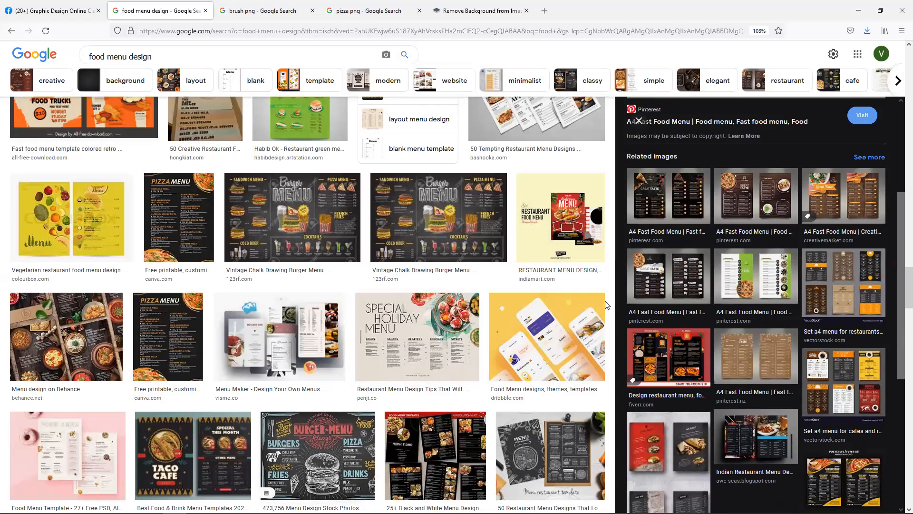
scroll(594, 311, "up", 2)
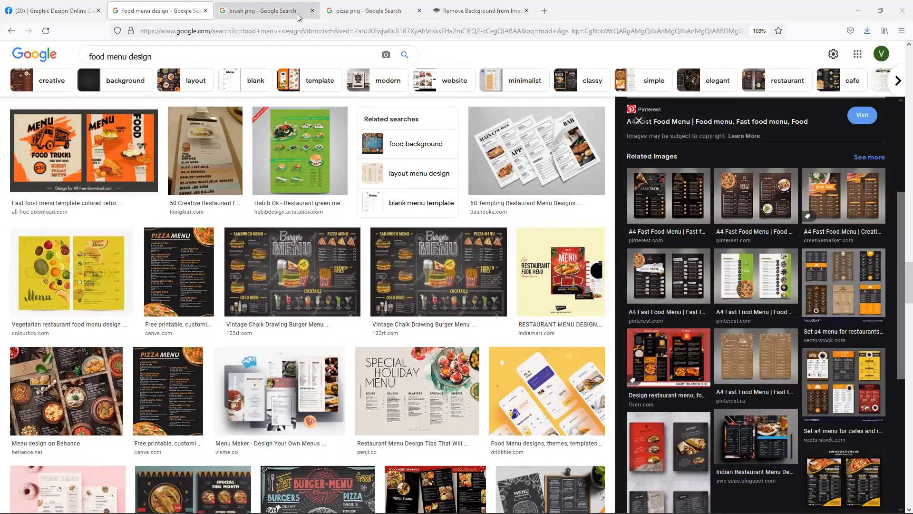
left_click(257, 2)
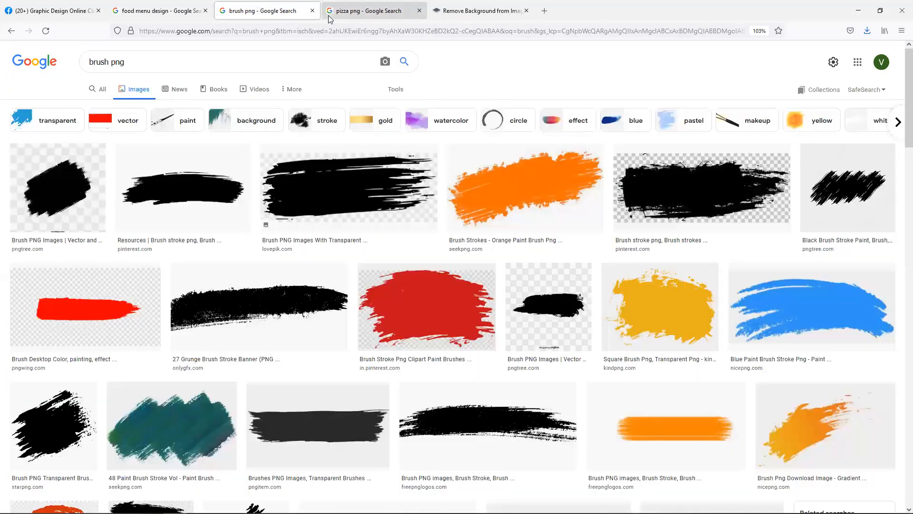
Copy the yellow Fresh Food Home menu image from the food menu design results and attach it to the SAMAT Combo 02 chat message.
left_click(142, 10)
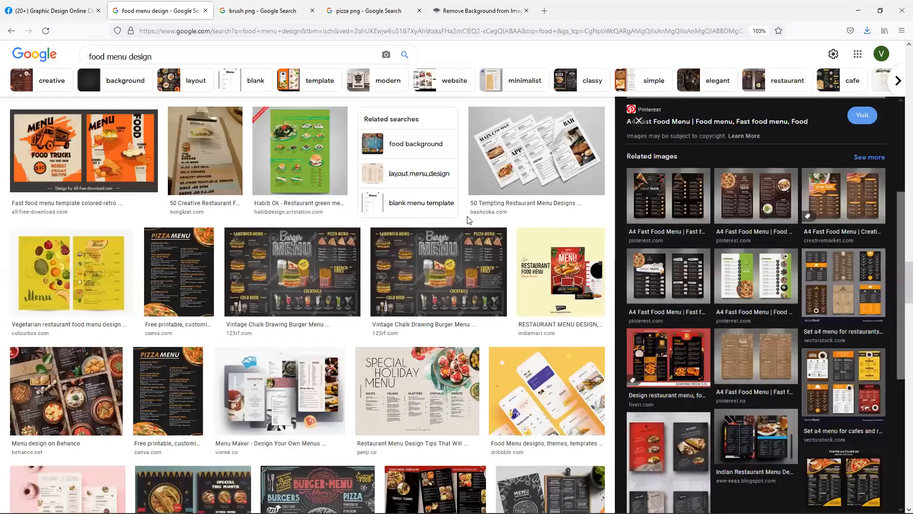
scroll(496, 271, "down", 2)
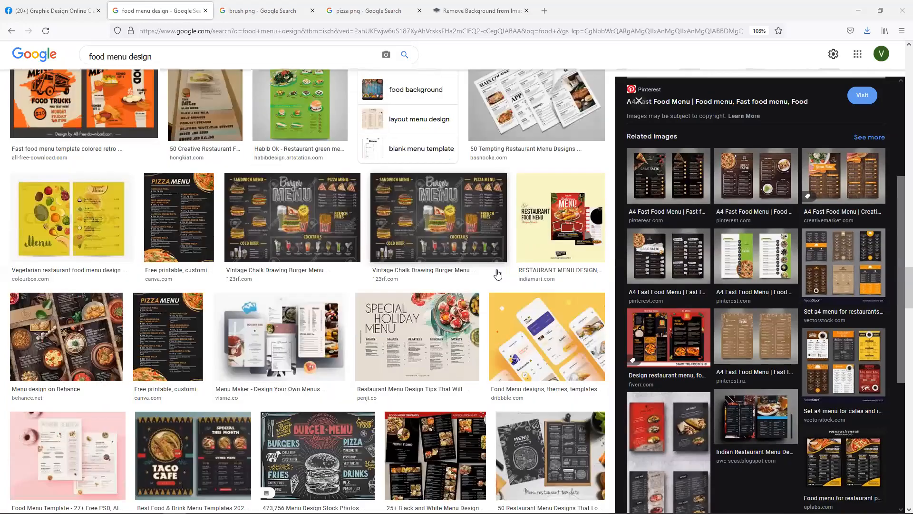
scroll(497, 273, "down", 4)
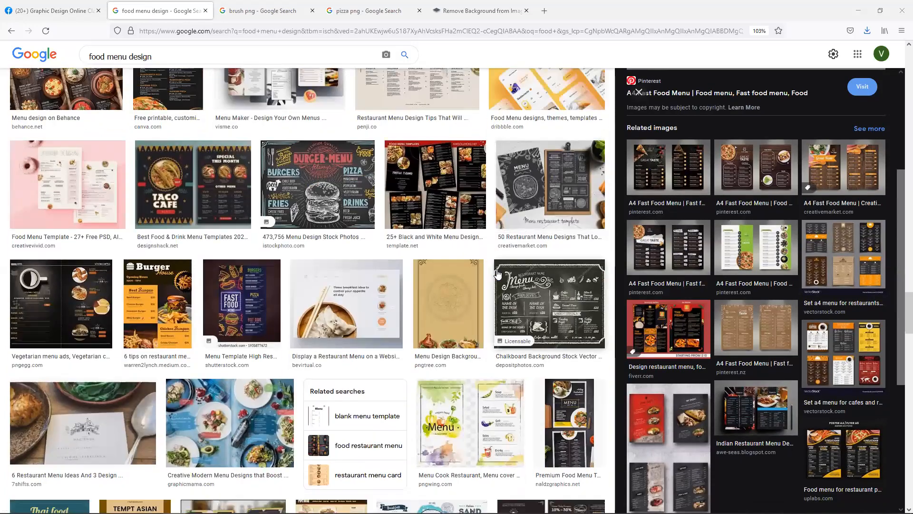
scroll(497, 273, "down", 3)
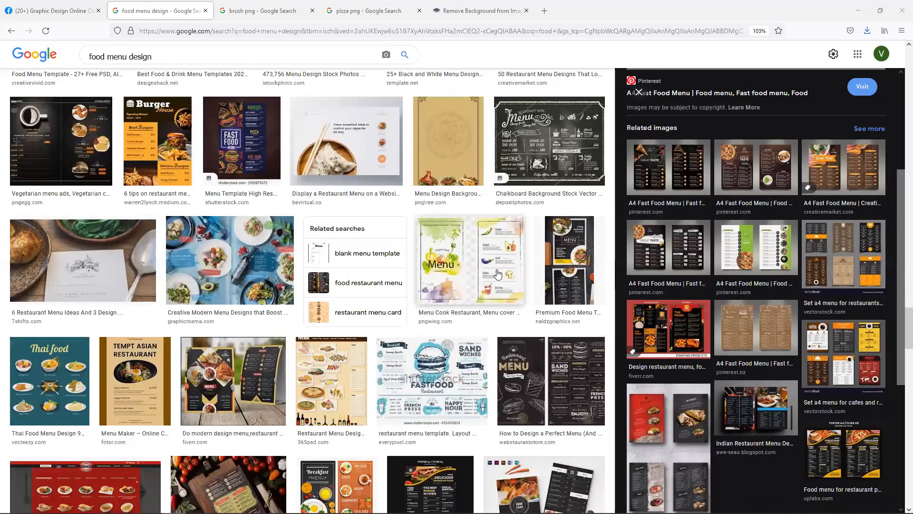
scroll(497, 273, "down", 8)
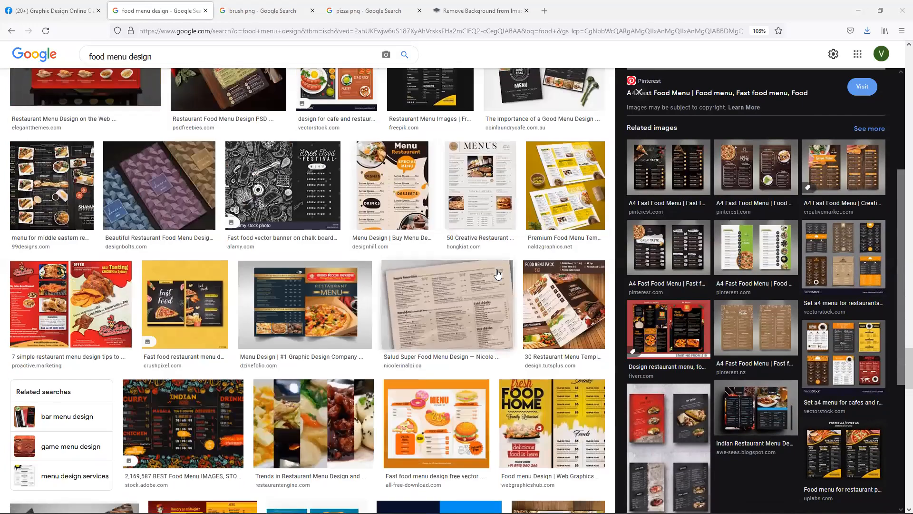
scroll(497, 274, "down", 3)
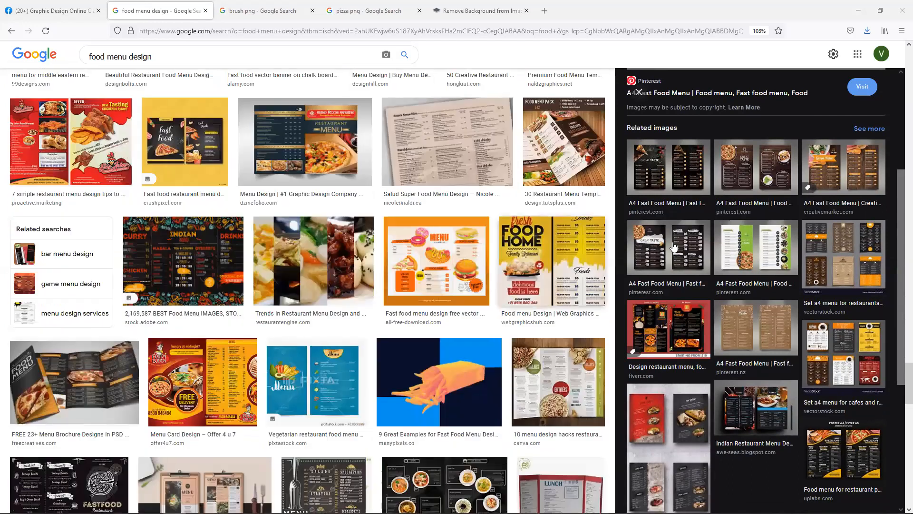
left_click(551, 261)
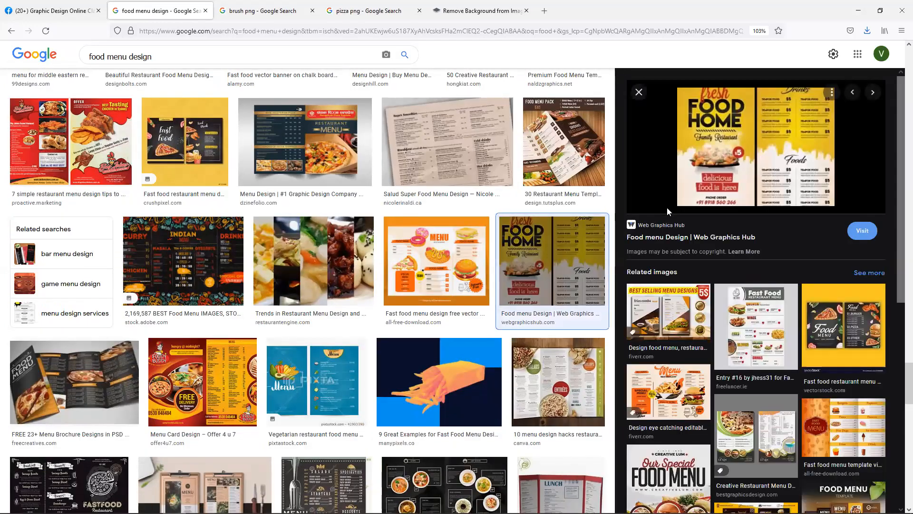
right_click(694, 188)
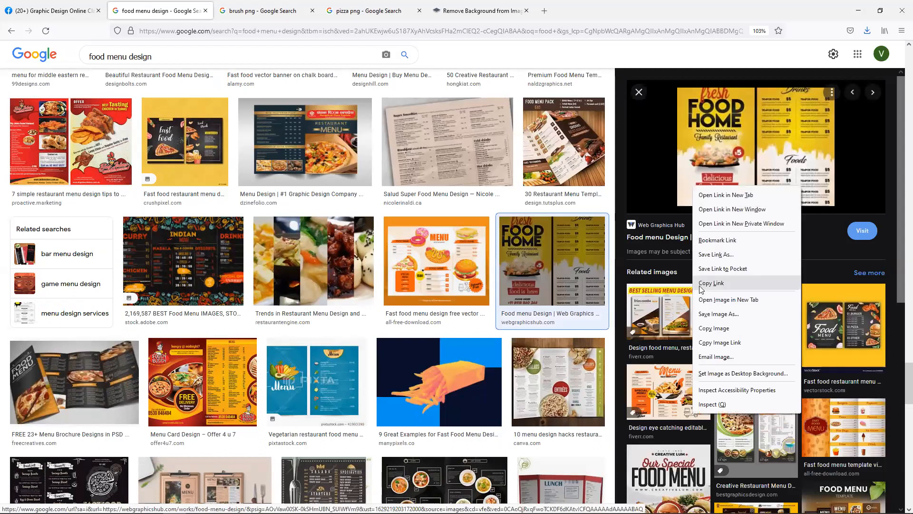
left_click(699, 329)
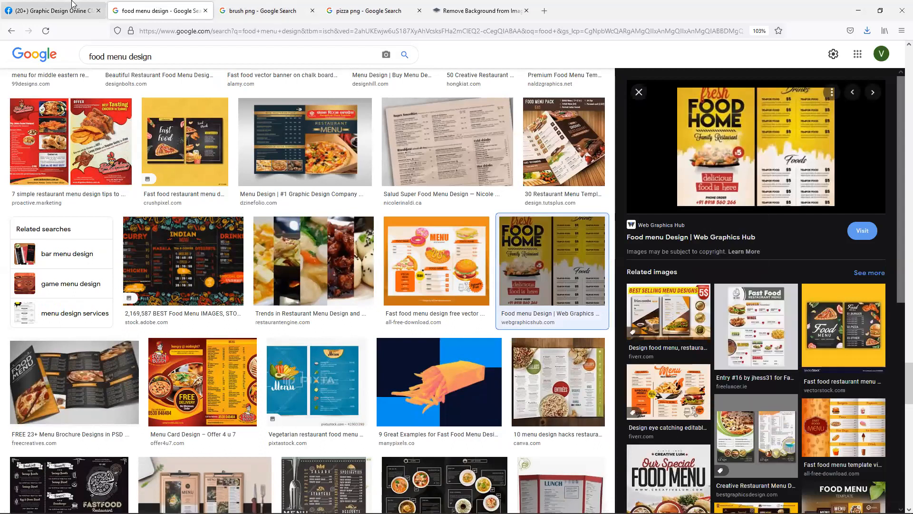
left_click(52, 11)
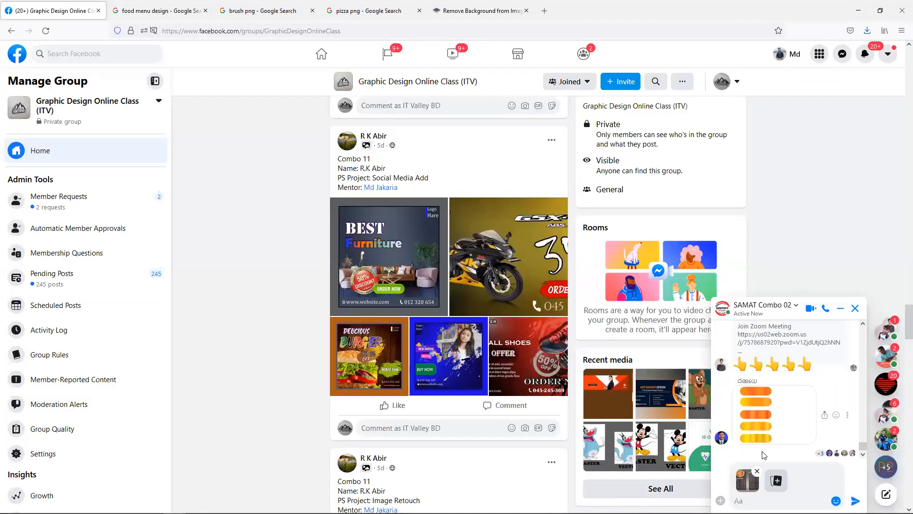
key("ctrl+v")
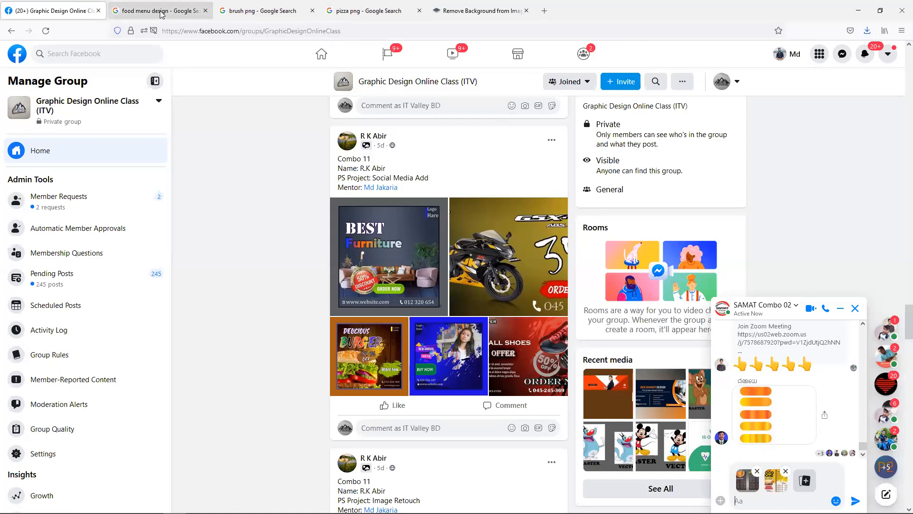
Find the Our Special Food Menu clipboard design further down the food menu design results and copy its image.
left_click(181, 14)
scroll(804, 311, "down", 5)
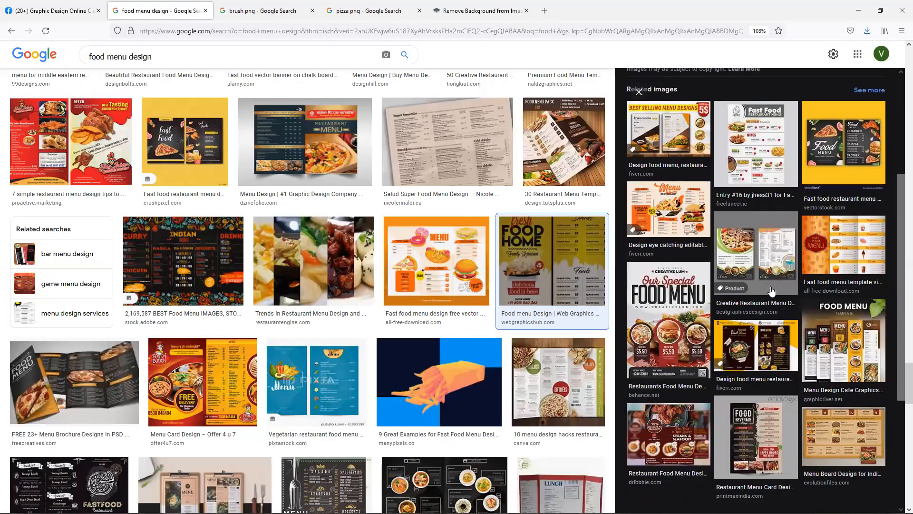
scroll(656, 278, "down", 2)
scroll(519, 311, "down", 6)
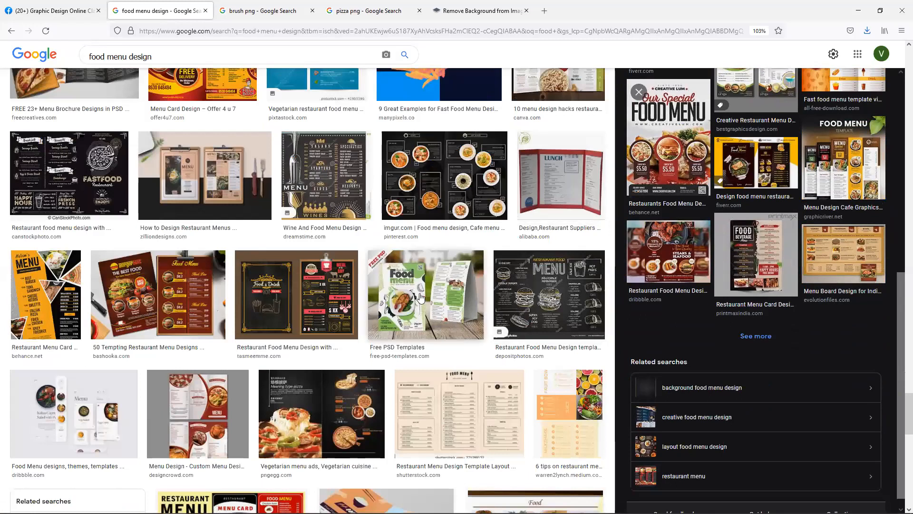
scroll(421, 297, "down", 7)
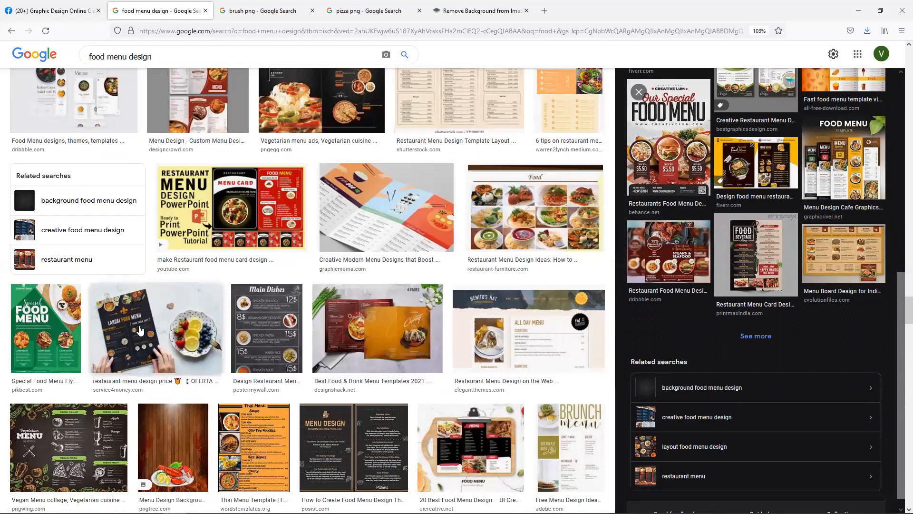
scroll(167, 328, "down", 1)
scroll(139, 328, "down", 3)
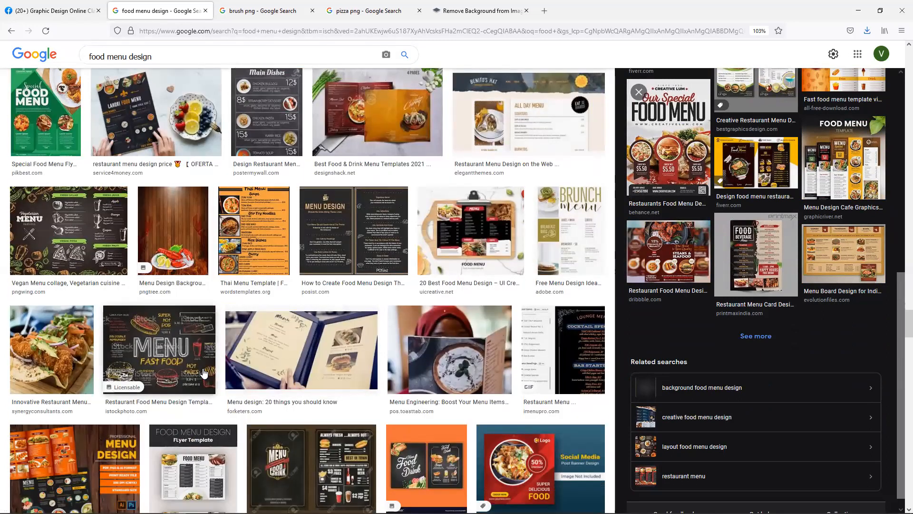
scroll(274, 352, "down", 4)
scroll(433, 357, "down", 6)
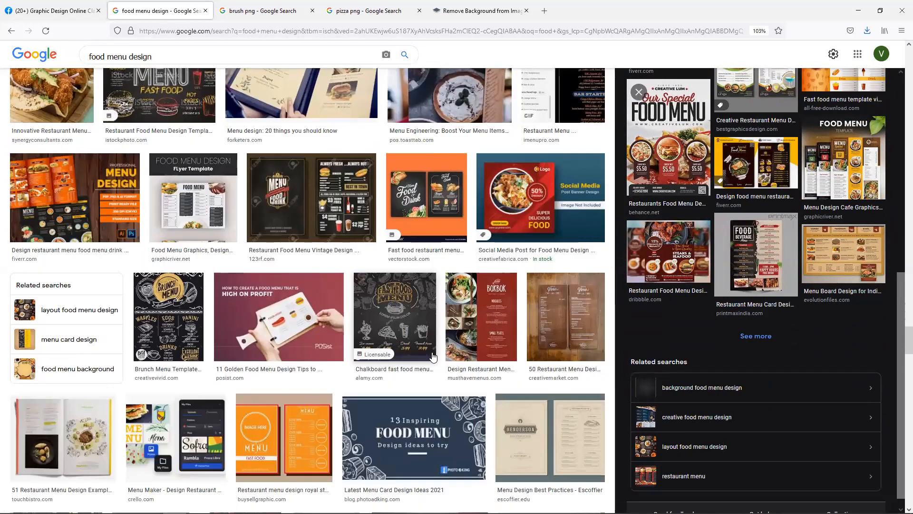
scroll(433, 357, "down", 1)
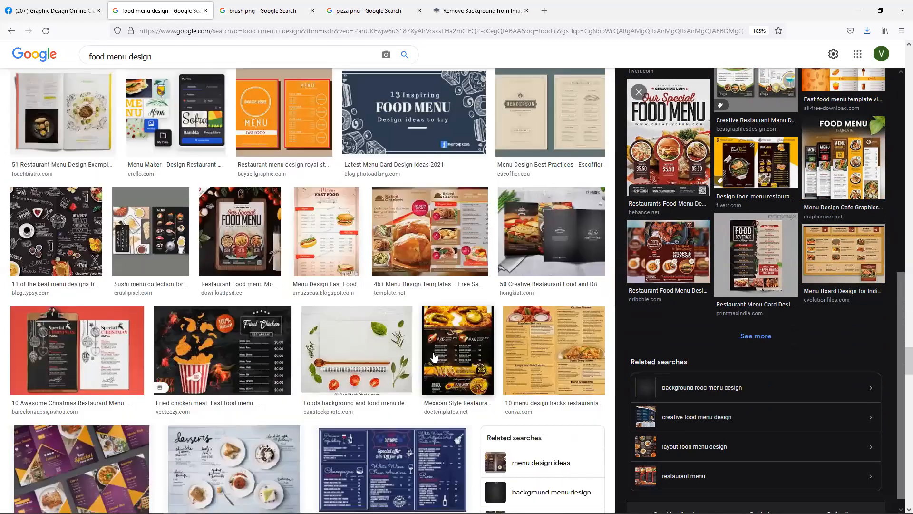
left_click(256, 255)
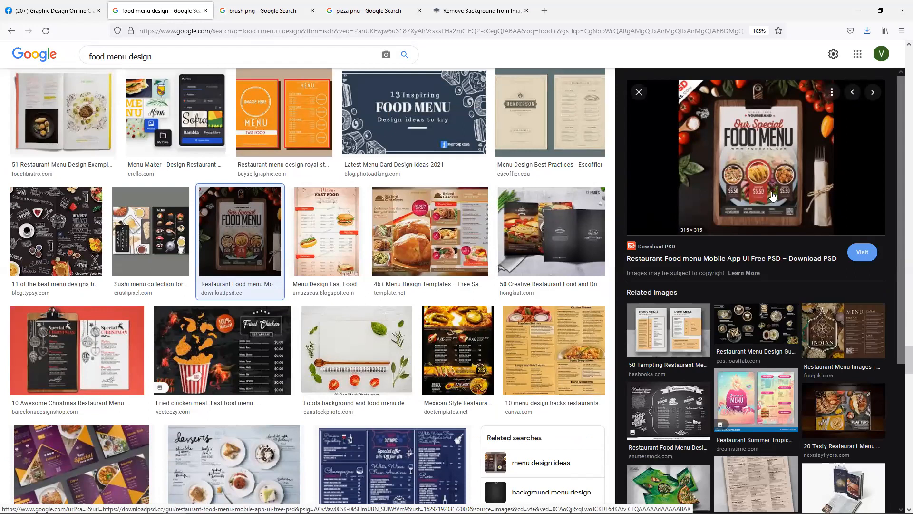
right_click(753, 145)
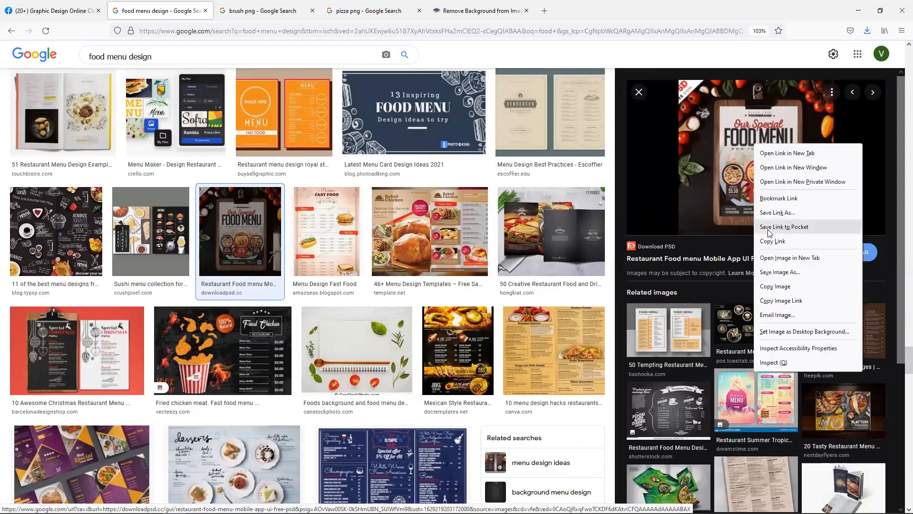
left_click(774, 286)
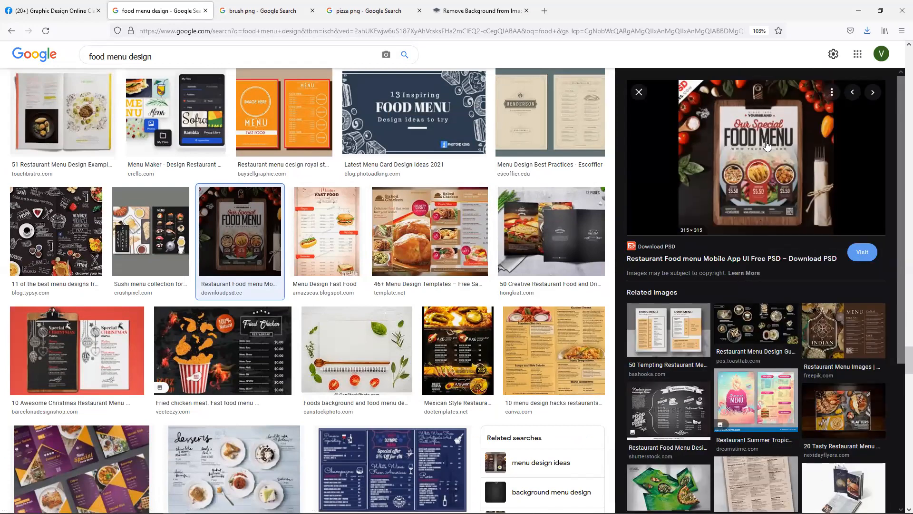
Search Google for "a4 flyer mockup" in a new browser tab.
left_click(543, 17)
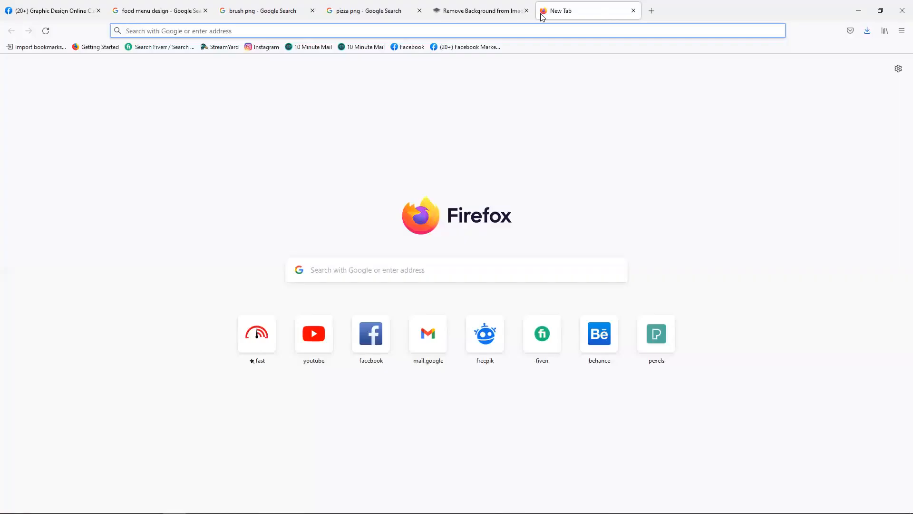
type("food")
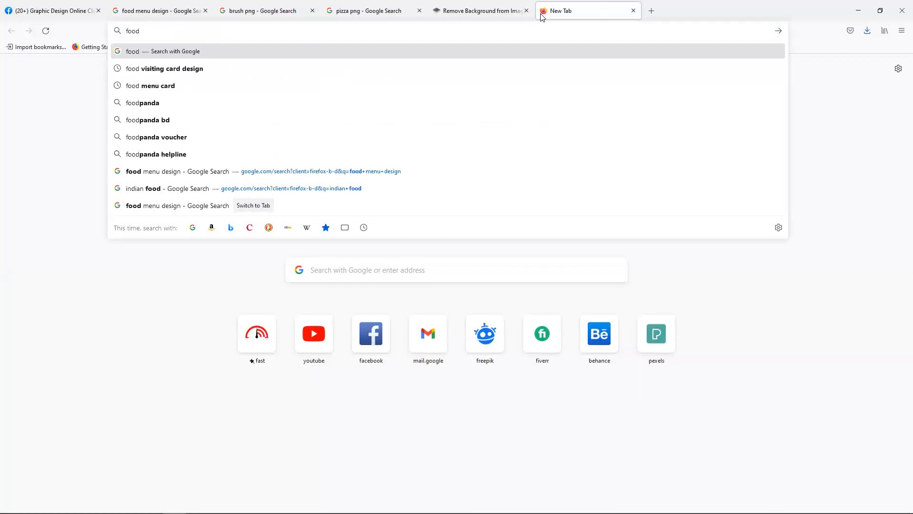
key("ctrl+a")
type("a4 f")
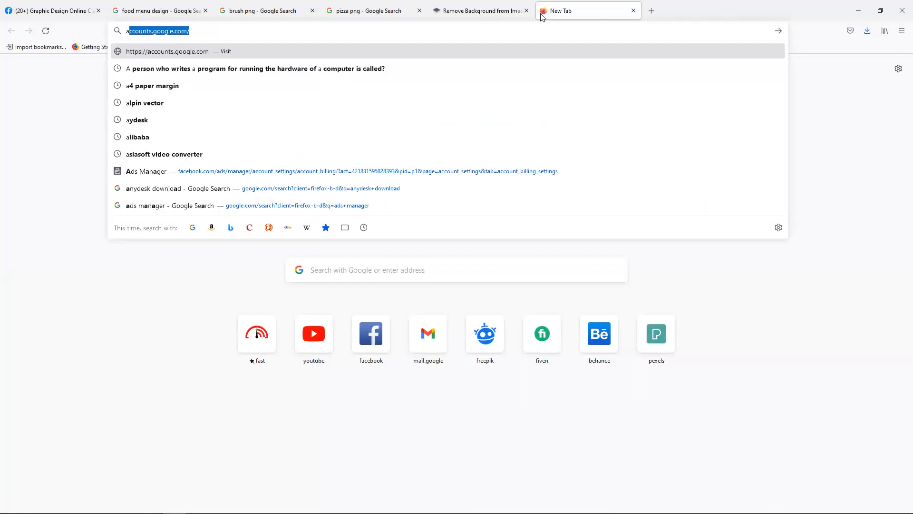
type("l")
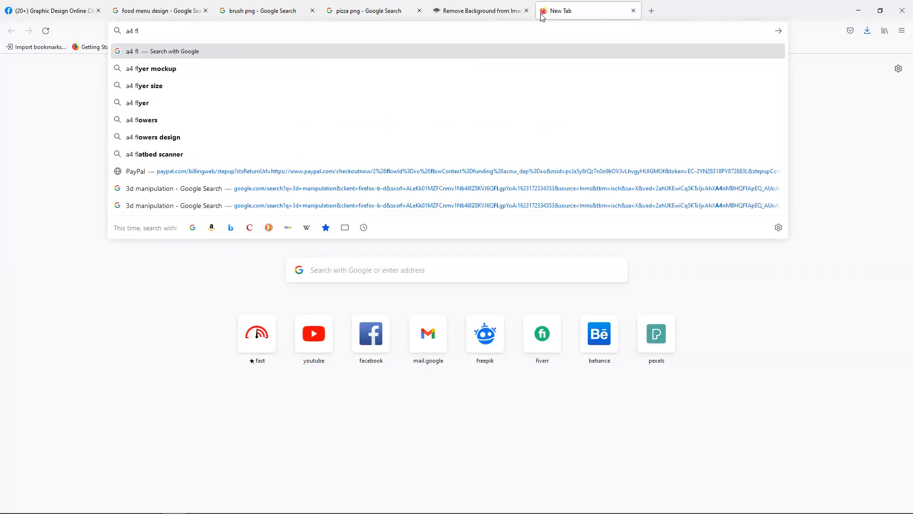
type("yer moc")
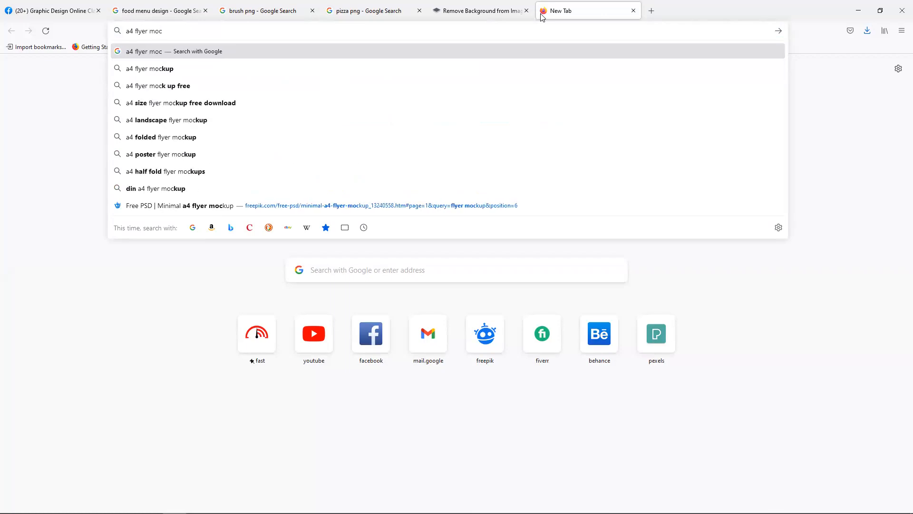
key("Down")
key("Return")
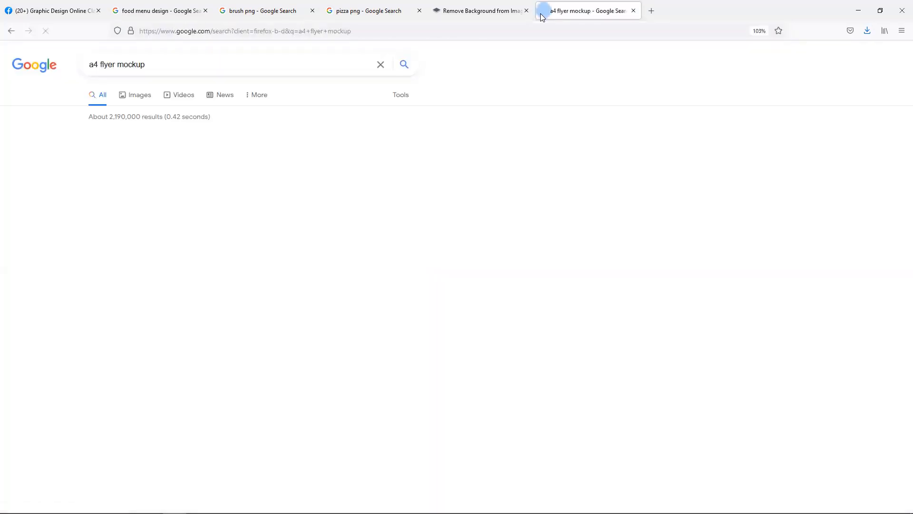
Open Freepik's A4 Flyer Mockup PSD search result in a separate tab and switch to it.
scroll(344, 155, "down", 5)
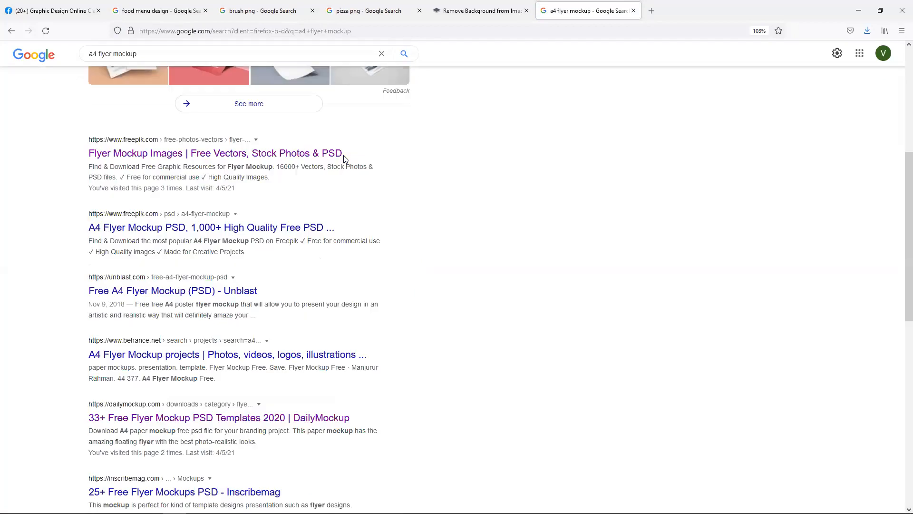
right_click(140, 229)
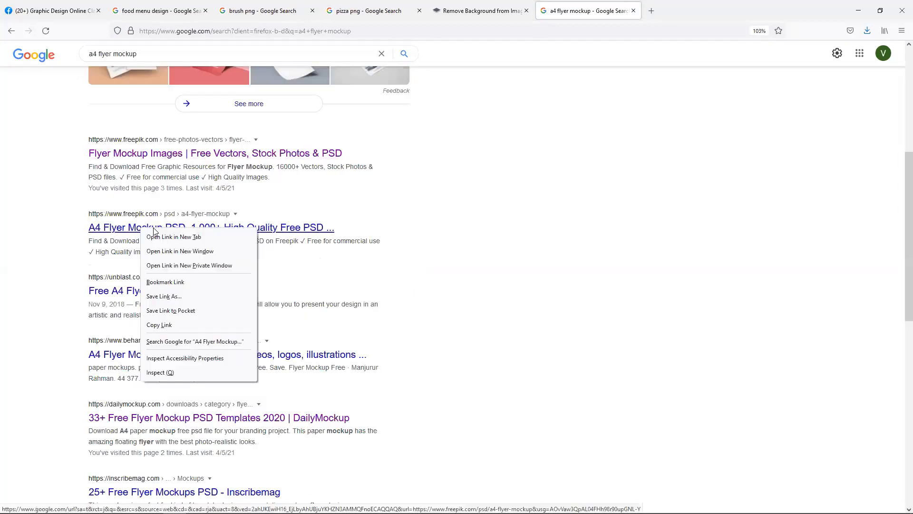
left_click(167, 237)
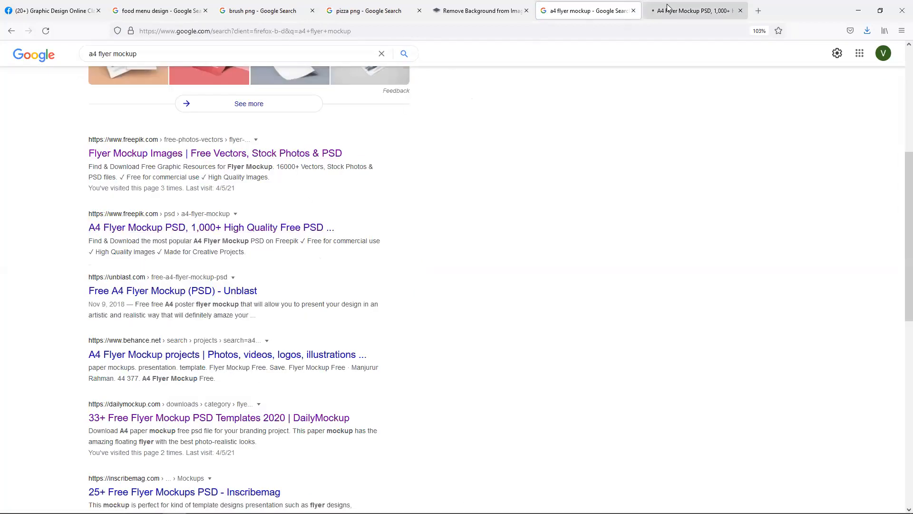
left_click(698, 10)
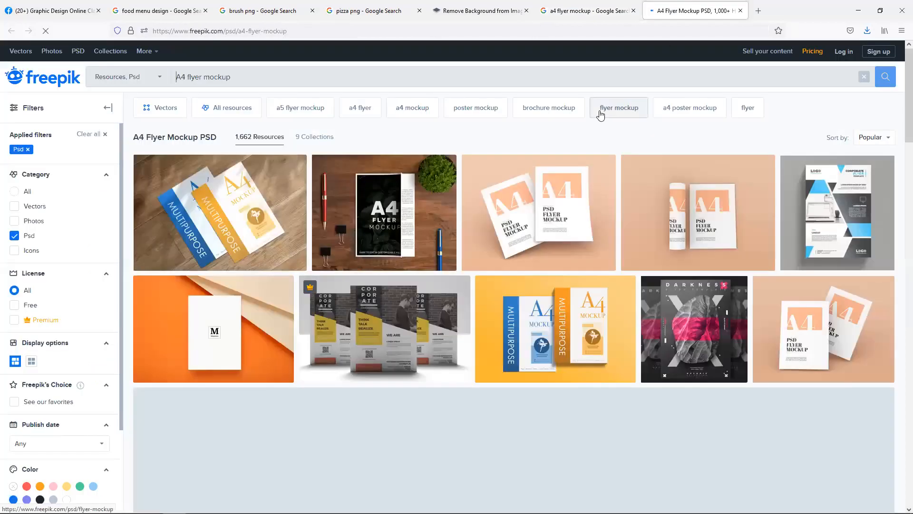
Look over the Freepik flyer mockups and change the search to "A4 food flyer mockup".
scroll(527, 284, "down", 2)
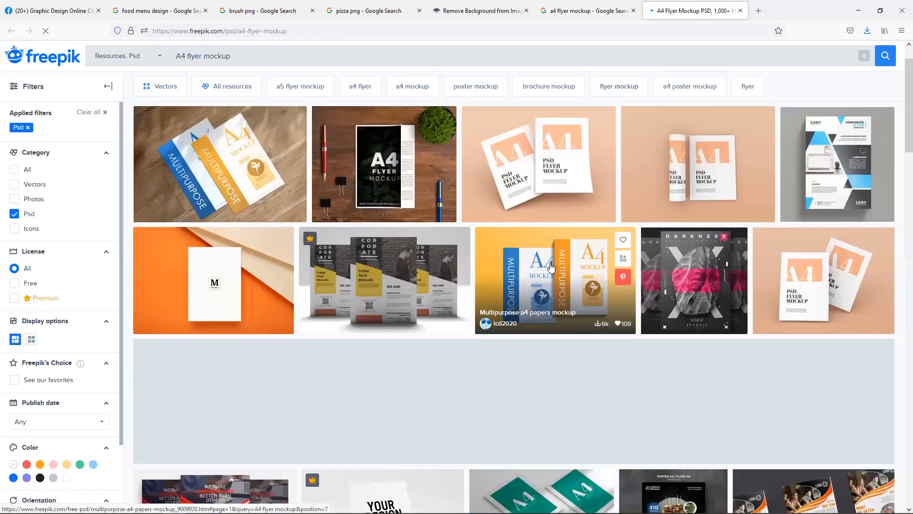
scroll(285, 143, "up", 2)
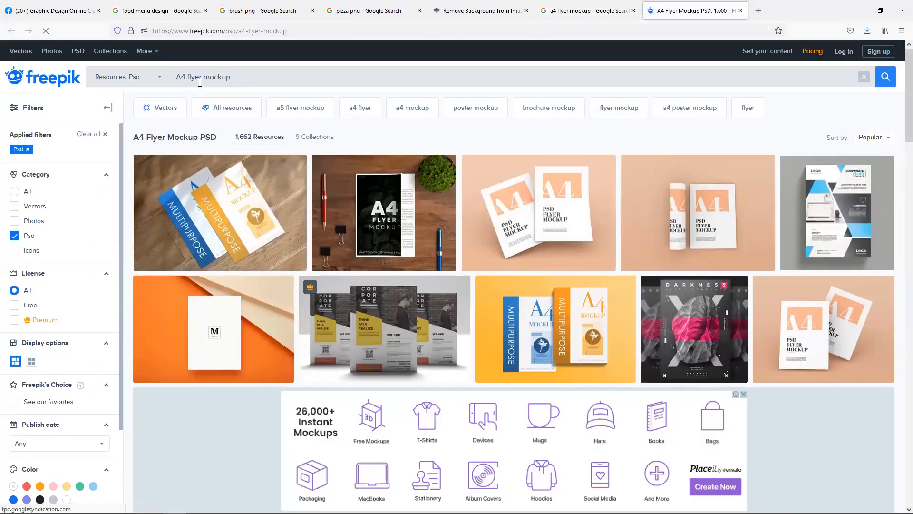
left_click(196, 79)
left_click(197, 76)
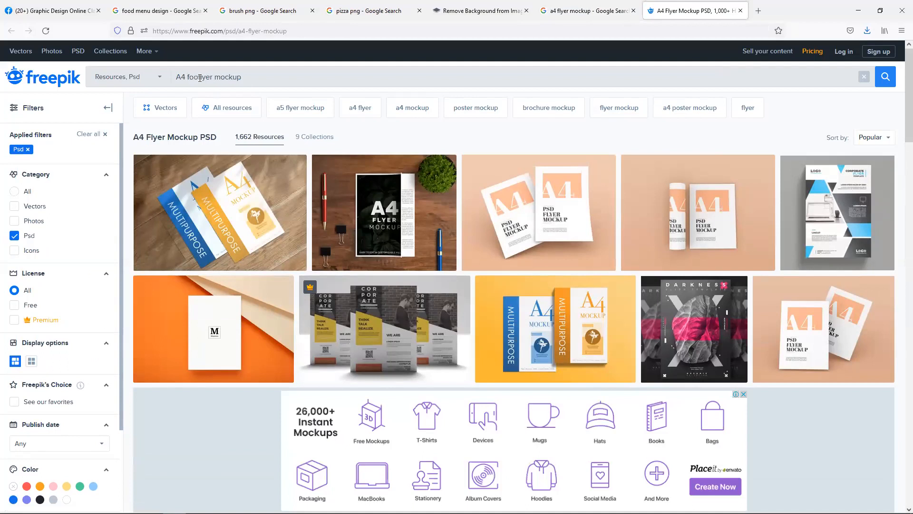
type("food")
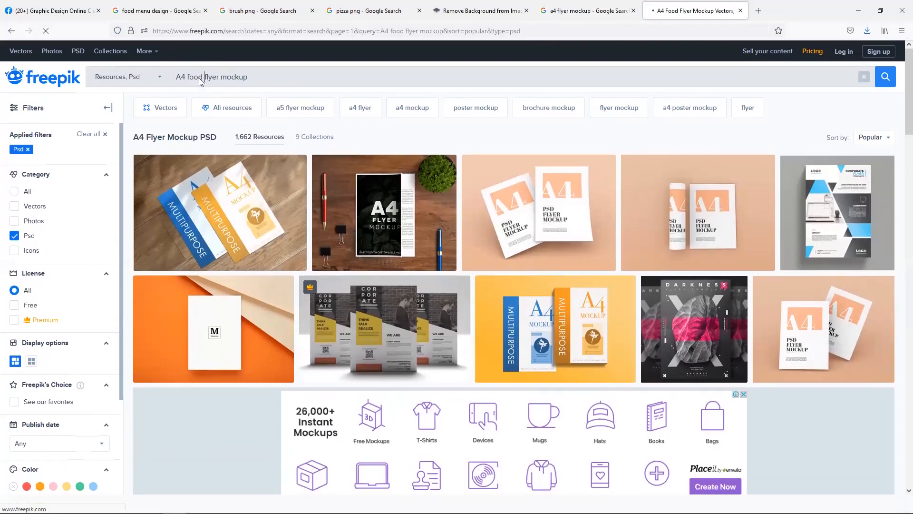
key("Return")
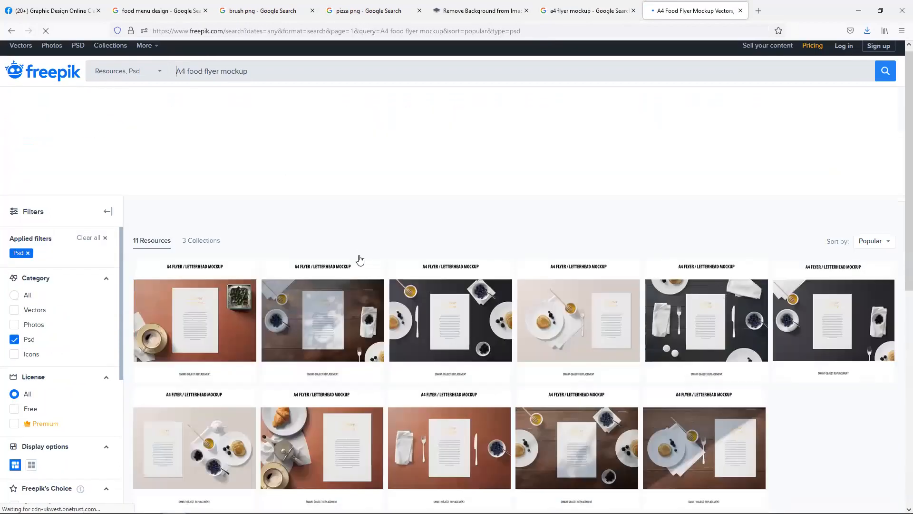
Look over the Freepik search results for A4 food flyer mockups.
scroll(359, 259, "down", 3)
scroll(361, 260, "down", 2)
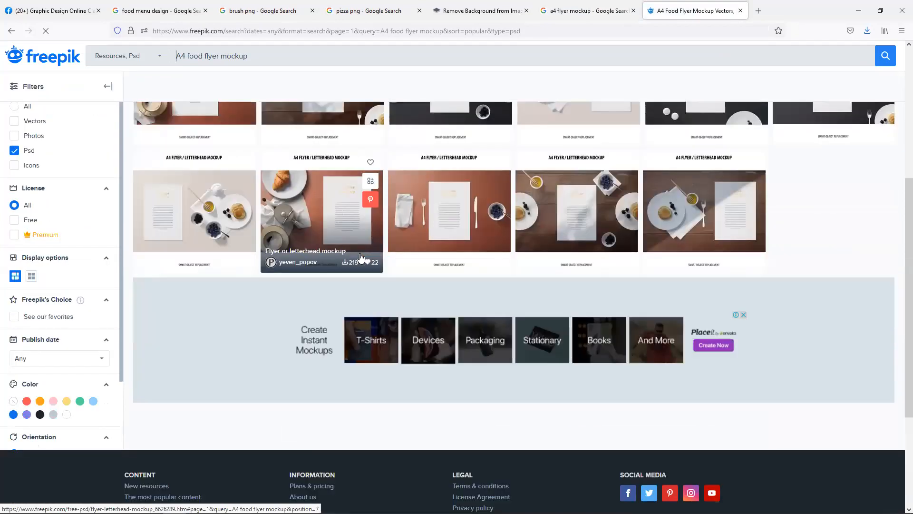
scroll(361, 259, "down", 3)
scroll(366, 263, "up", 5)
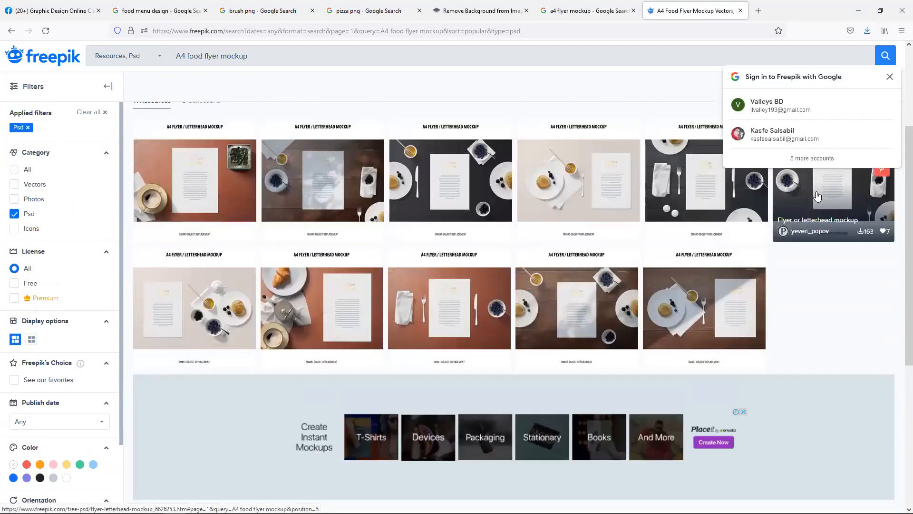
Look at the Untitled-2 pizza menu document in Illustrator, then view the Desktop folder maximized in File Explorer.
left_click(866, 7)
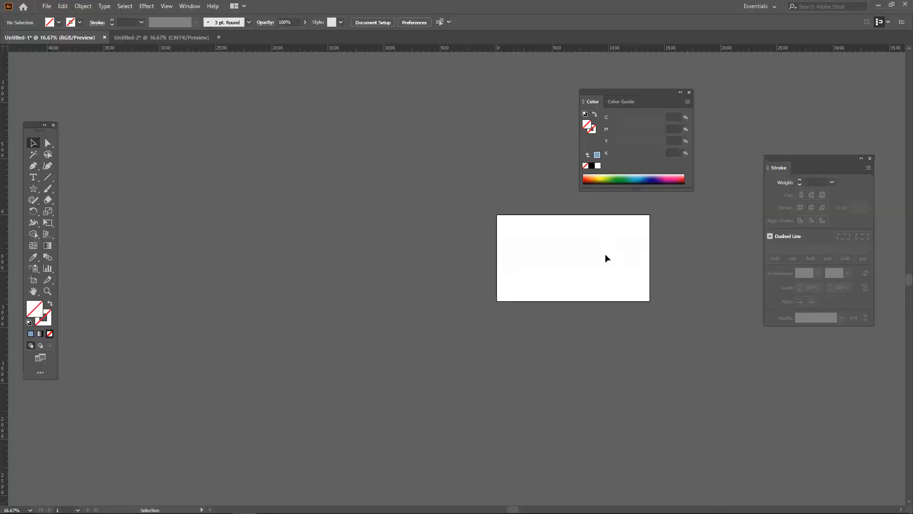
left_click(155, 37)
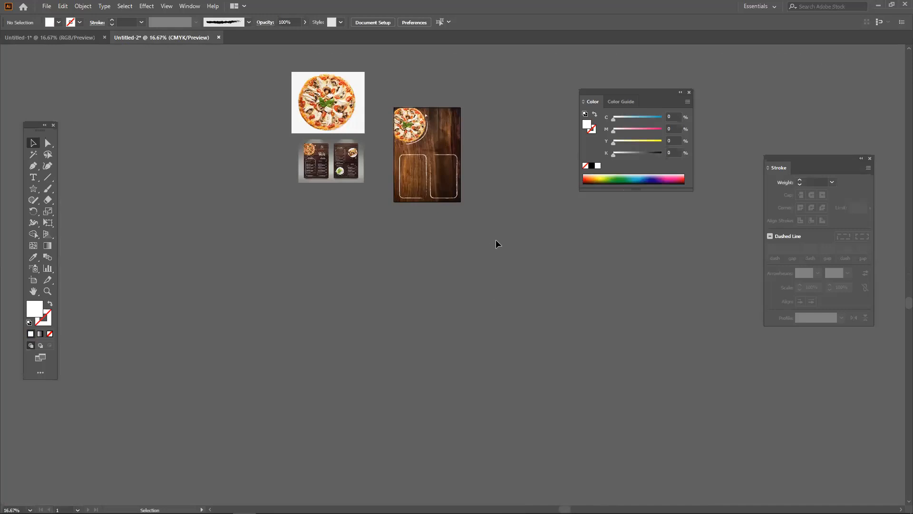
left_click(879, 5)
left_click(456, 88)
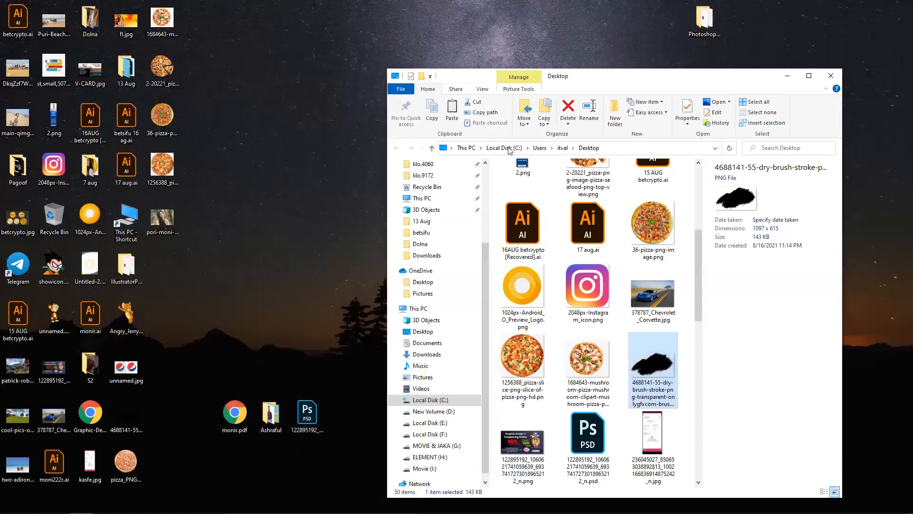
left_click_drag(532, 76, 532, 5)
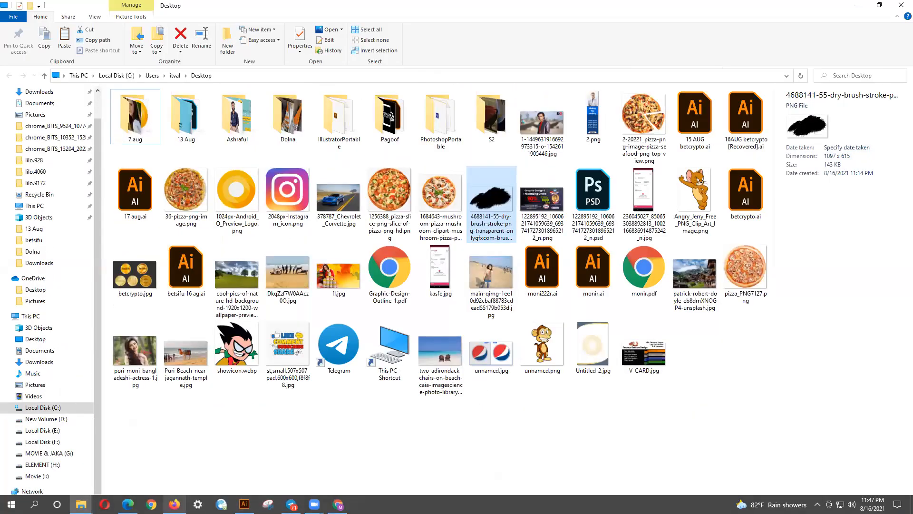
Switch back to Firefox and go through the open pages to the Facebook class group.
left_click(174, 504)
left_click(495, 7)
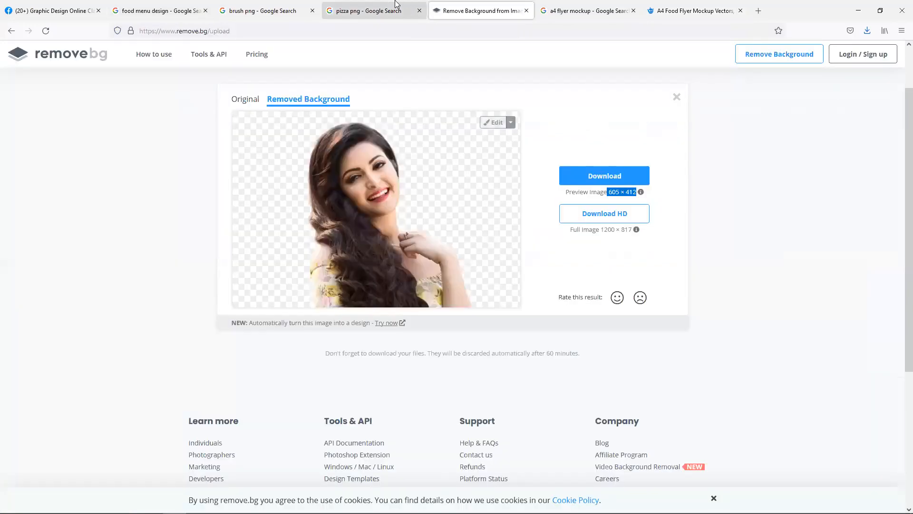
left_click(395, 6)
left_click(239, 4)
left_click(159, 9)
left_click(53, 9)
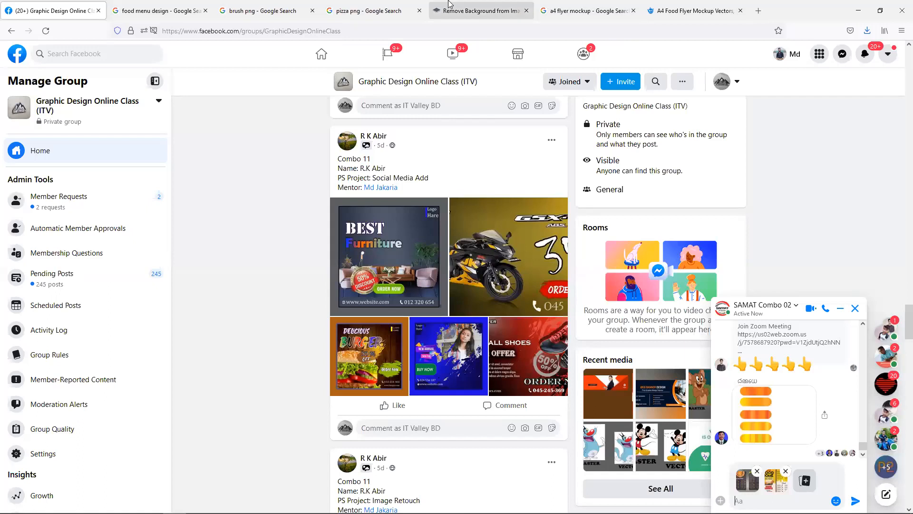
Browse further through the food menu design image results and preview the green Pngtree Food menu with its related images.
left_click(166, 6)
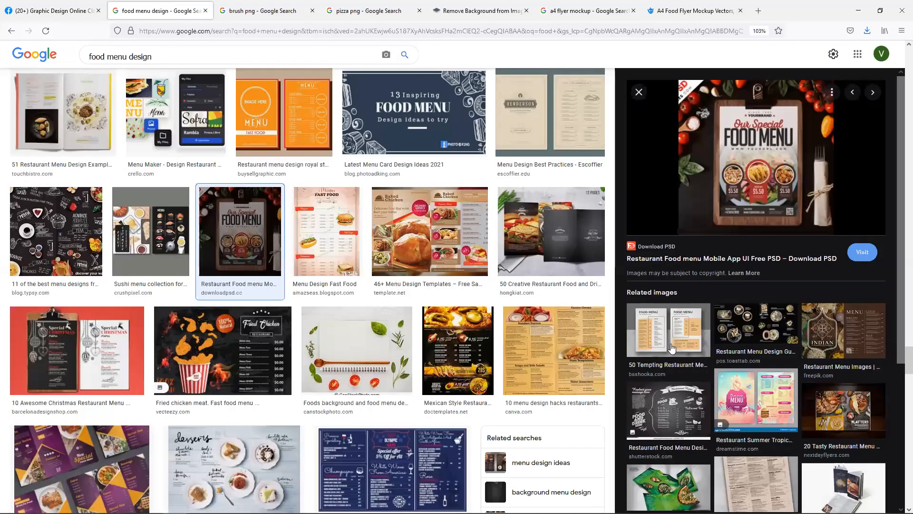
scroll(697, 338, "down", 4)
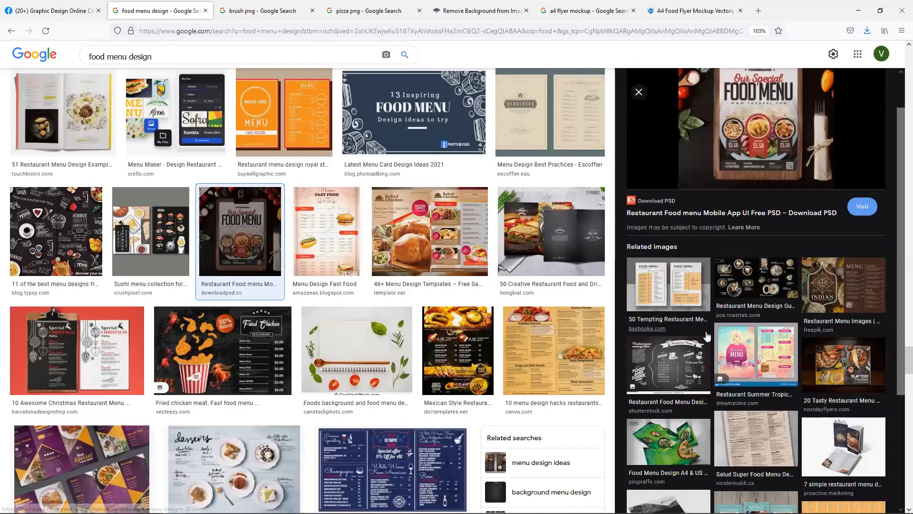
scroll(333, 322, "down", 8)
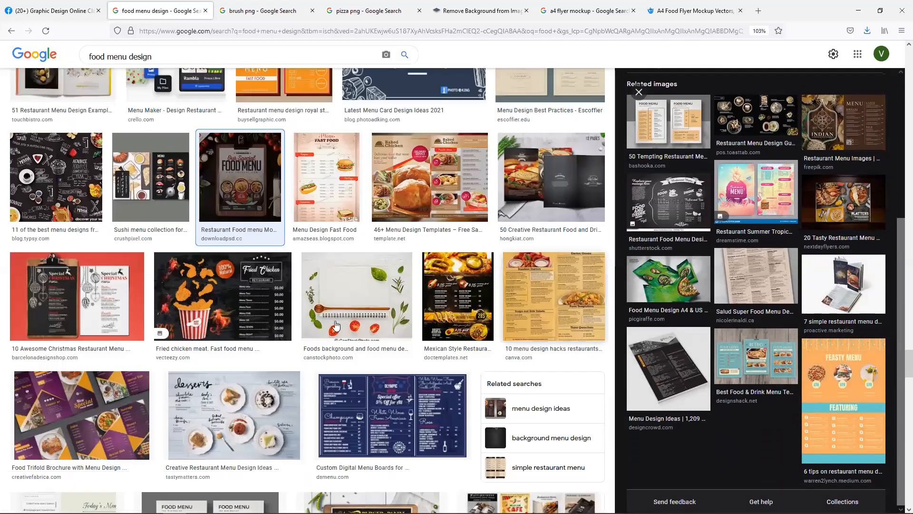
scroll(333, 323, "down", 5)
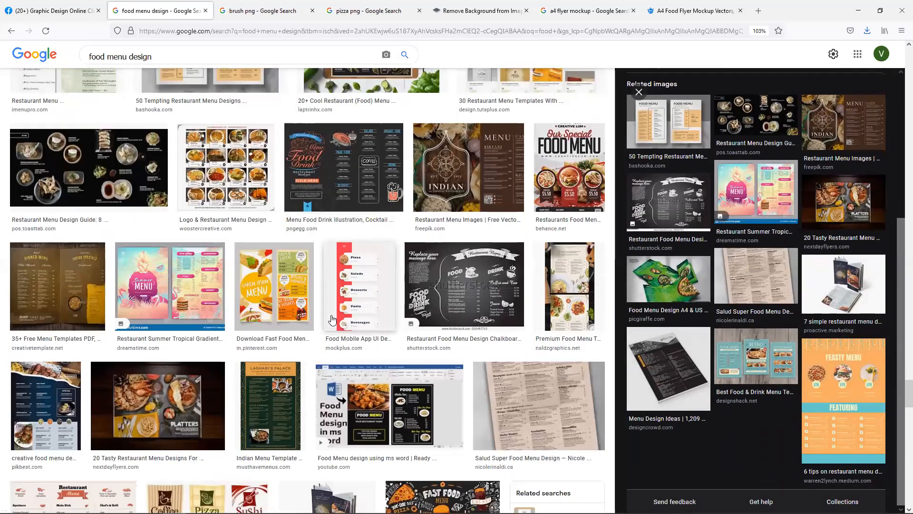
scroll(245, 314, "down", 5)
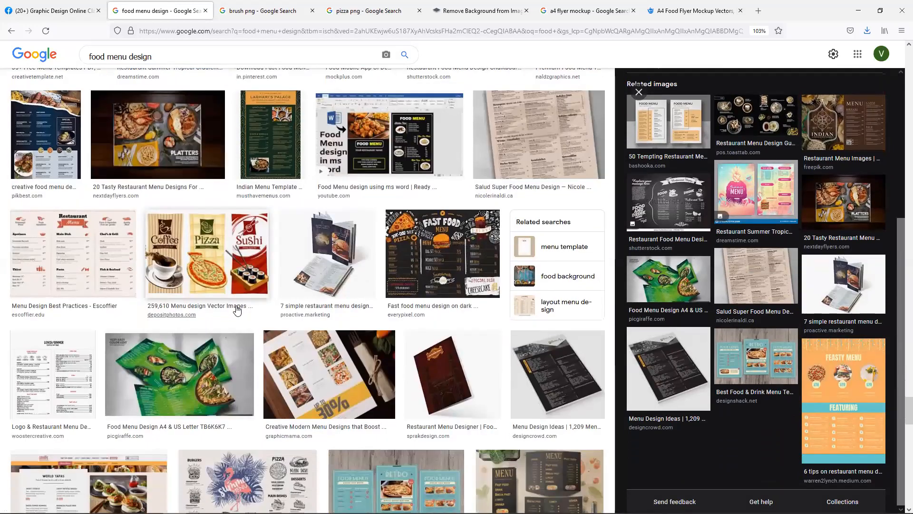
scroll(237, 310, "down", 5)
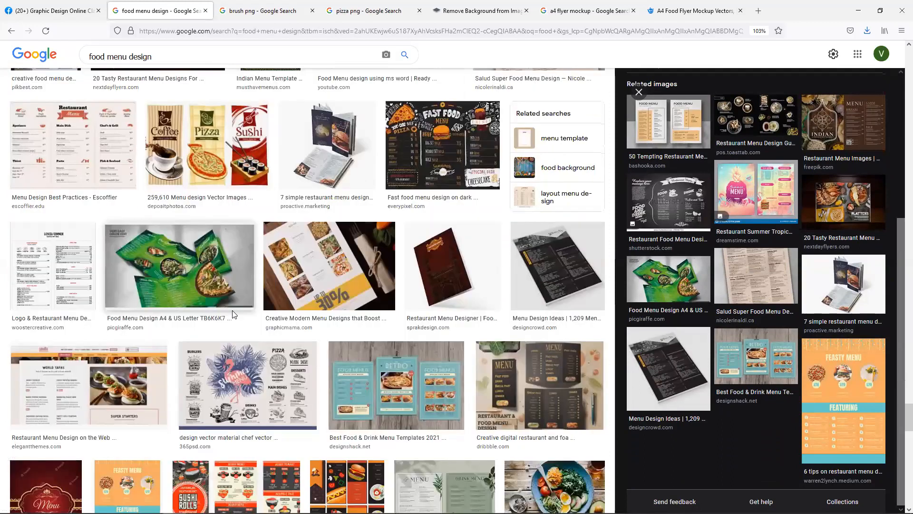
scroll(235, 303, "down", 3)
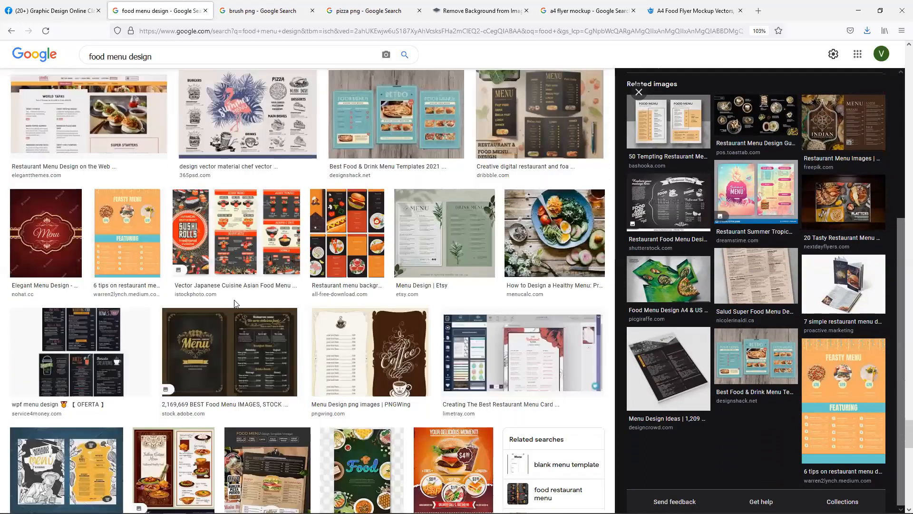
scroll(234, 303, "down", 4)
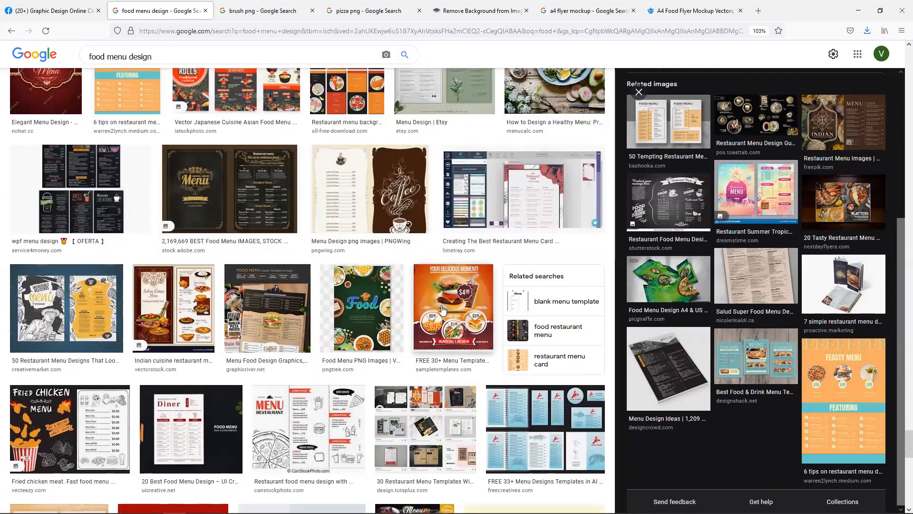
scroll(391, 276, "down", 3)
left_click(385, 220)
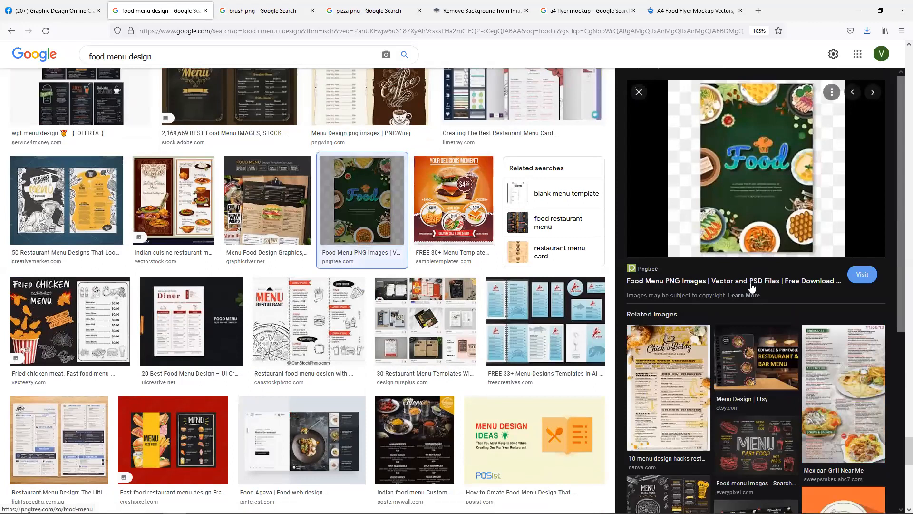
scroll(752, 286, "down", 3)
scroll(746, 292, "down", 2)
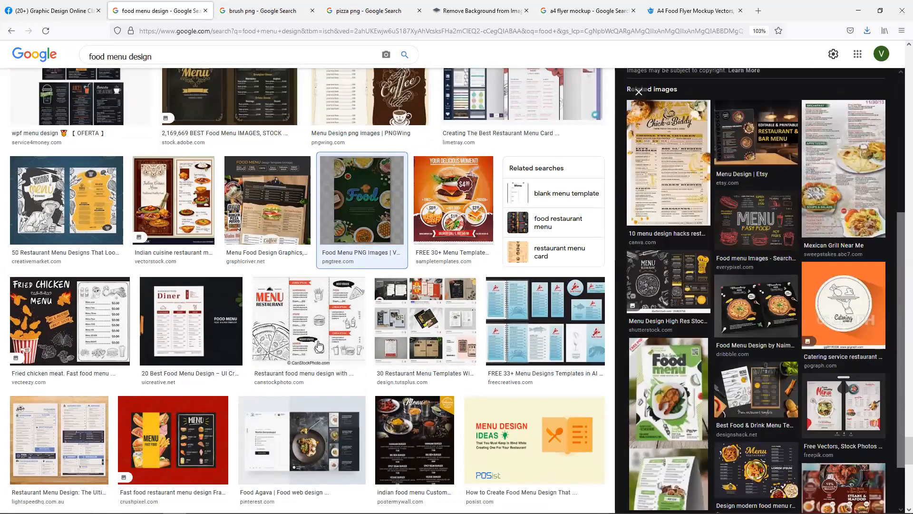
Find the GraphicRiver restaurant burger menu image further down the results and attach a copy to the SAMAT Combo 02 chat message.
scroll(188, 267, "down", 4)
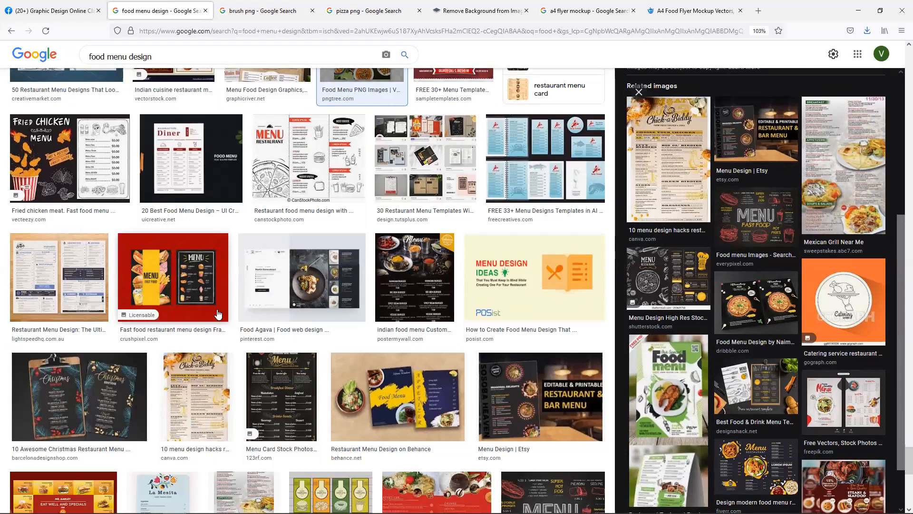
scroll(215, 307, "down", 5)
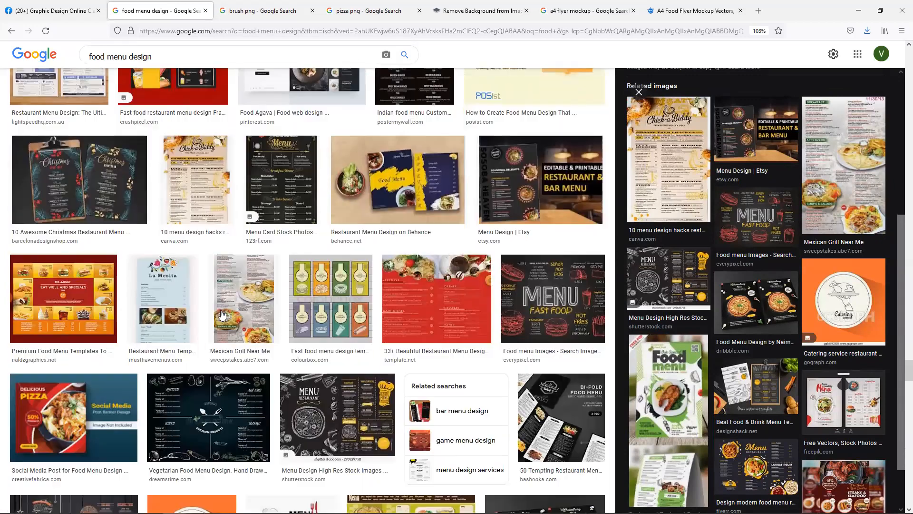
scroll(222, 314, "down", 5)
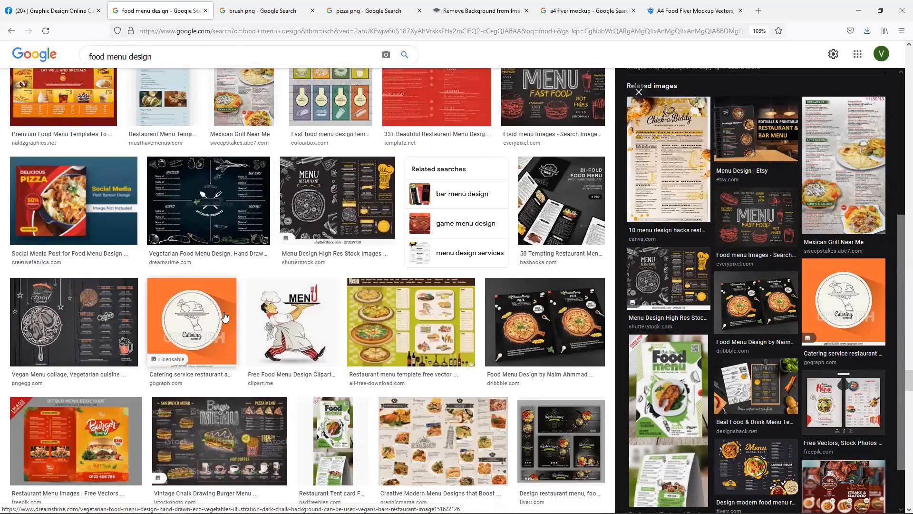
scroll(225, 317, "down", 8)
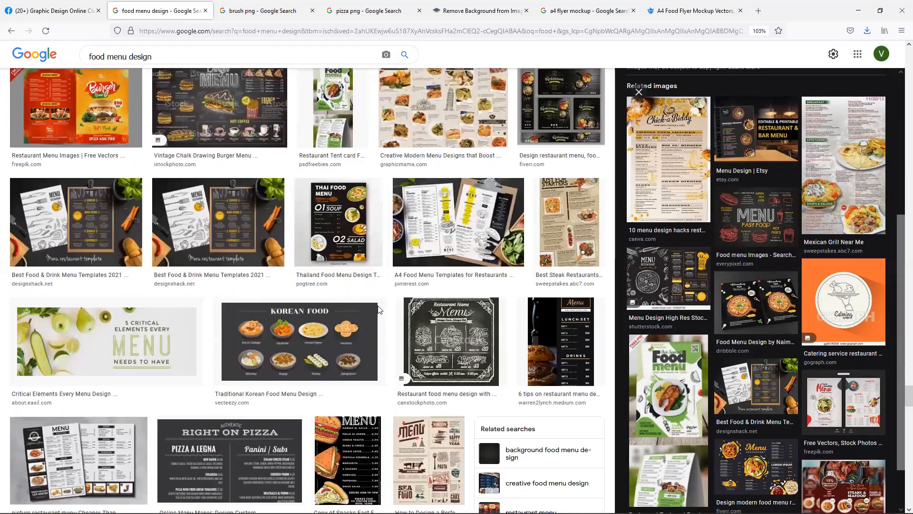
scroll(379, 309, "down", 8)
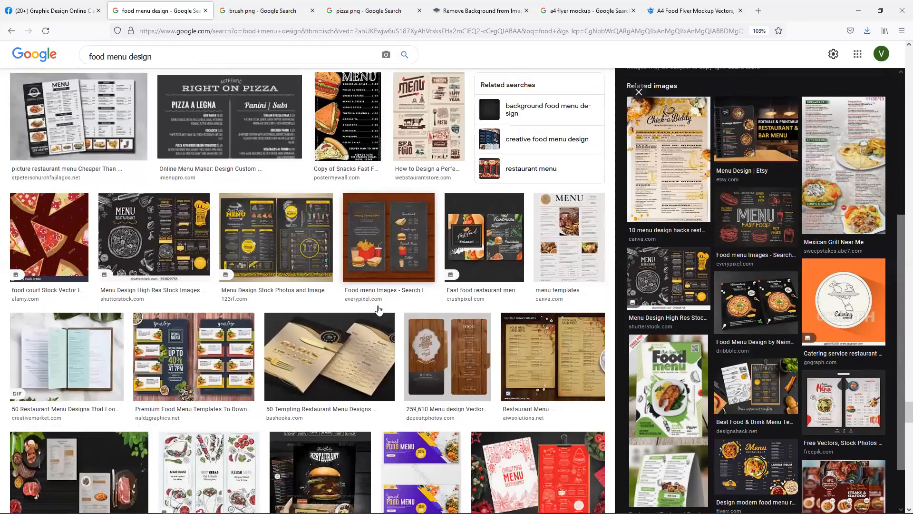
scroll(379, 310, "down", 4)
left_click(353, 295)
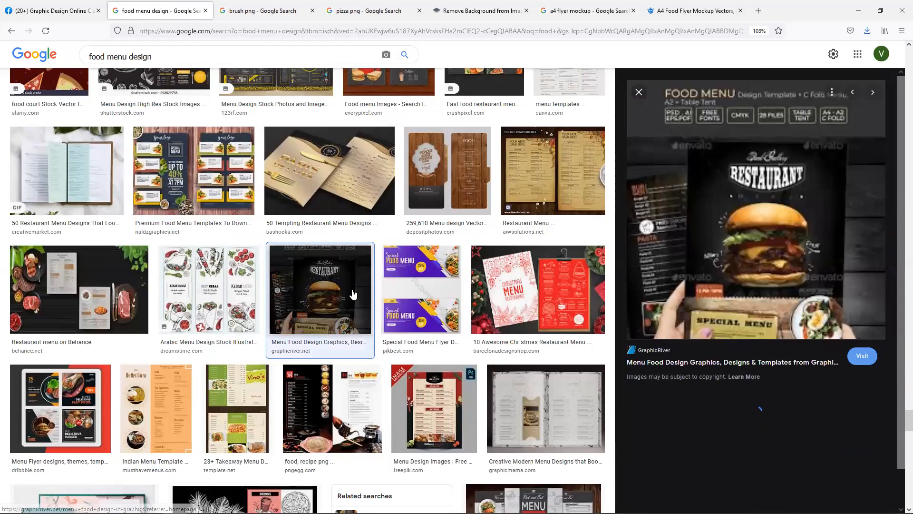
right_click(727, 248)
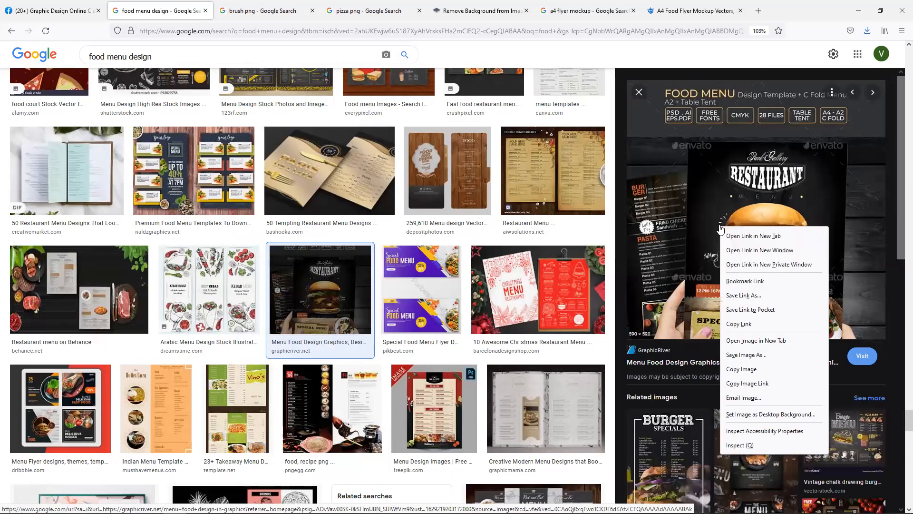
left_click(735, 370)
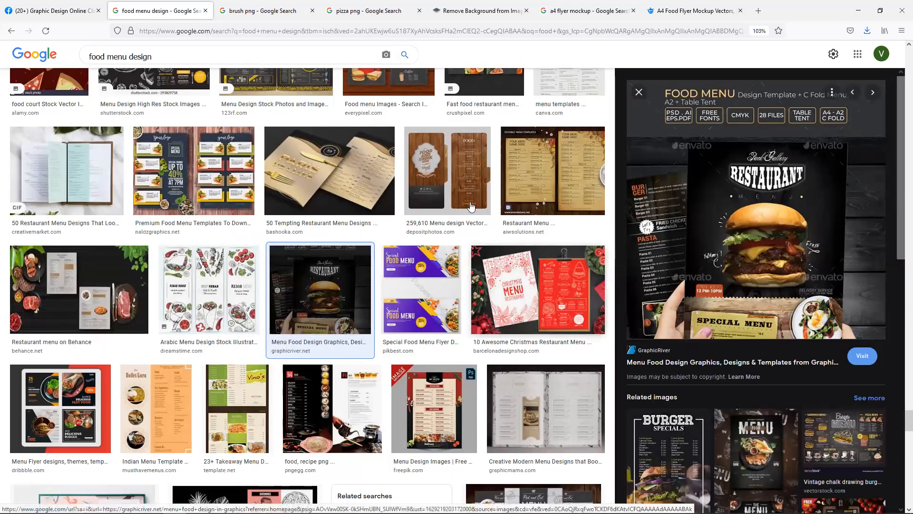
left_click(84, 7)
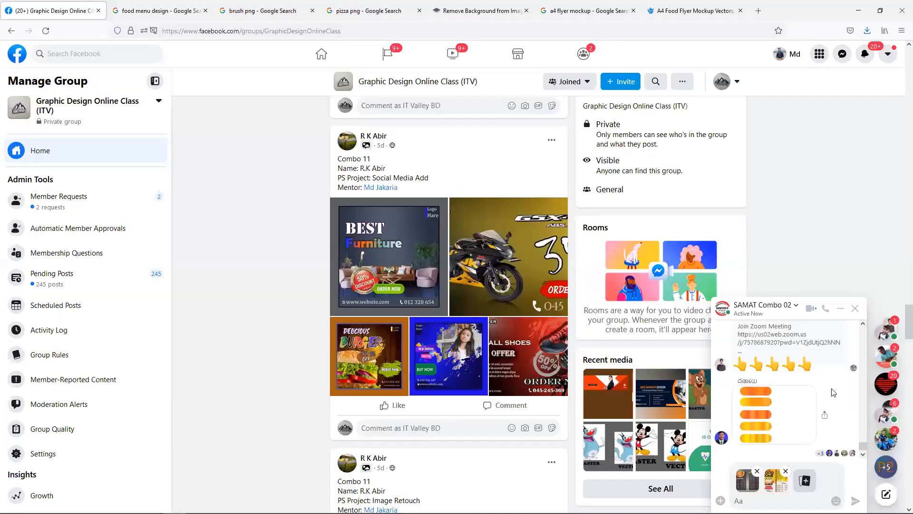
key("ctrl+v")
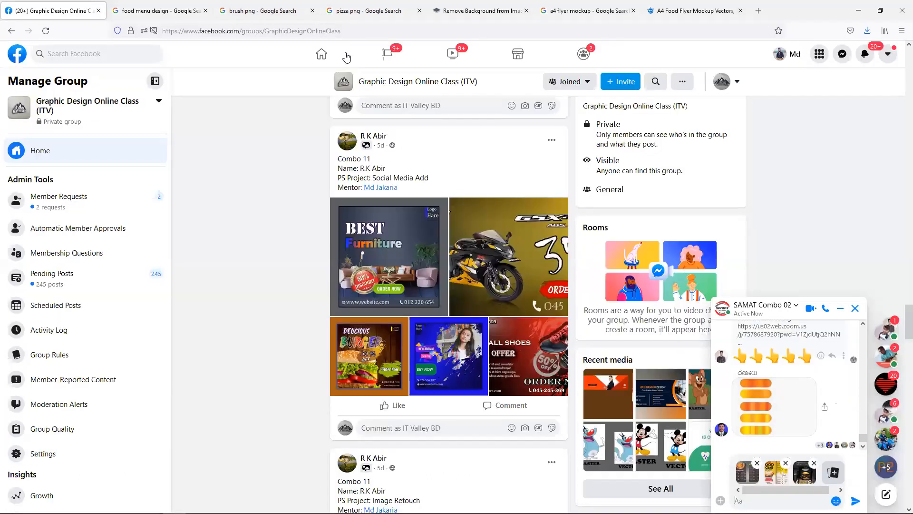
Find the yellow Fresh Food Home flyer from Design Shack in the food menu design results and copy its image.
left_click(118, 7)
scroll(801, 284, "down", 4)
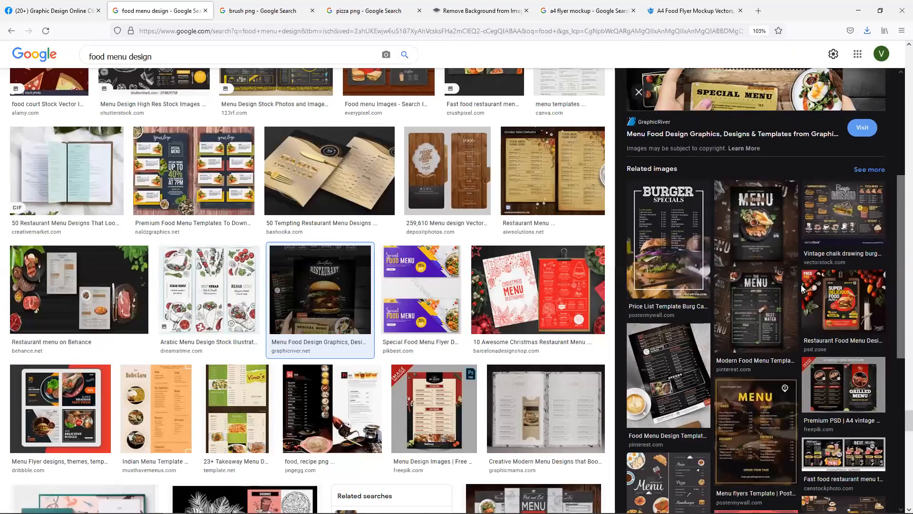
scroll(803, 287, "down", 2)
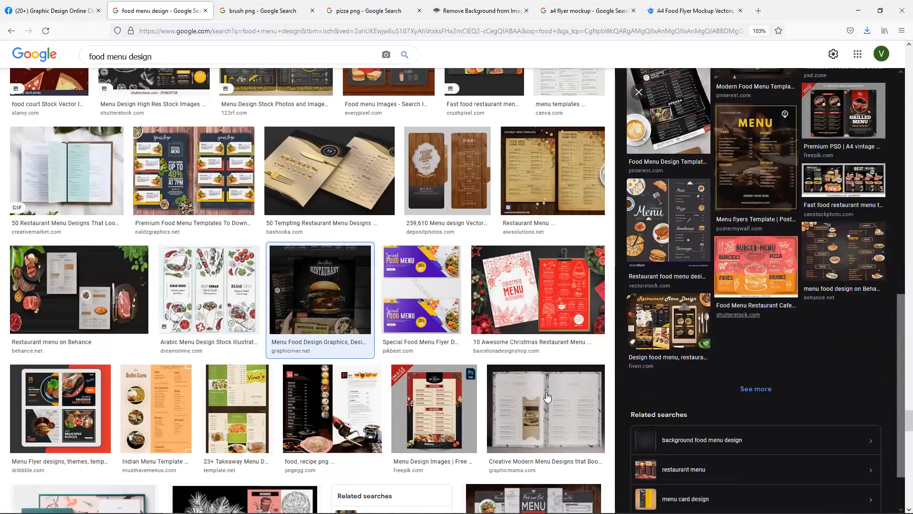
scroll(538, 380, "down", 5)
scroll(538, 380, "down", 2)
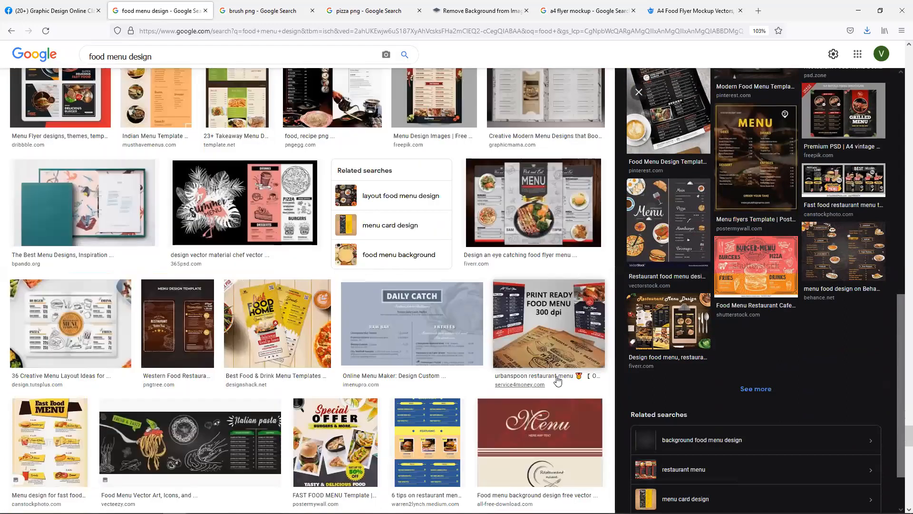
scroll(298, 381, "down", 1)
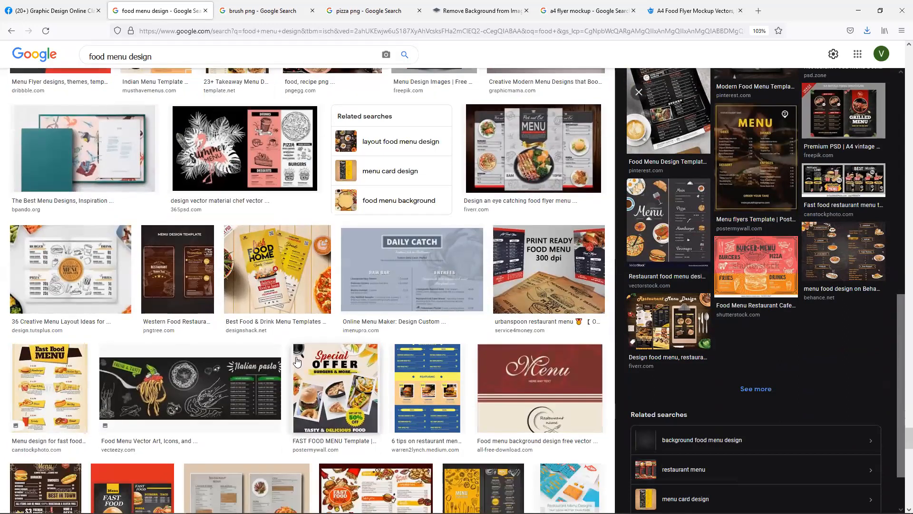
left_click(291, 286)
right_click(695, 202)
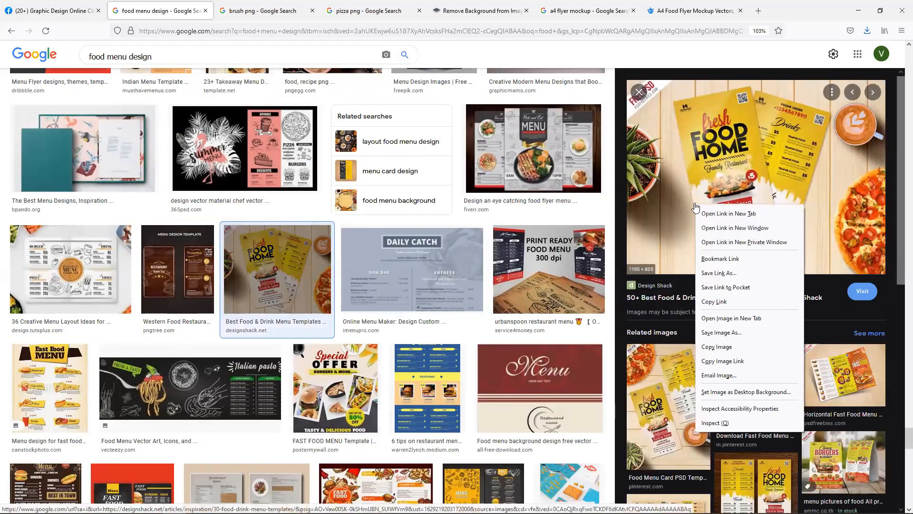
left_click(723, 347)
Return to the SAMAT Combo 02 chat and remove the second, yellow menu image from the unsent attachments.
left_click(95, 6)
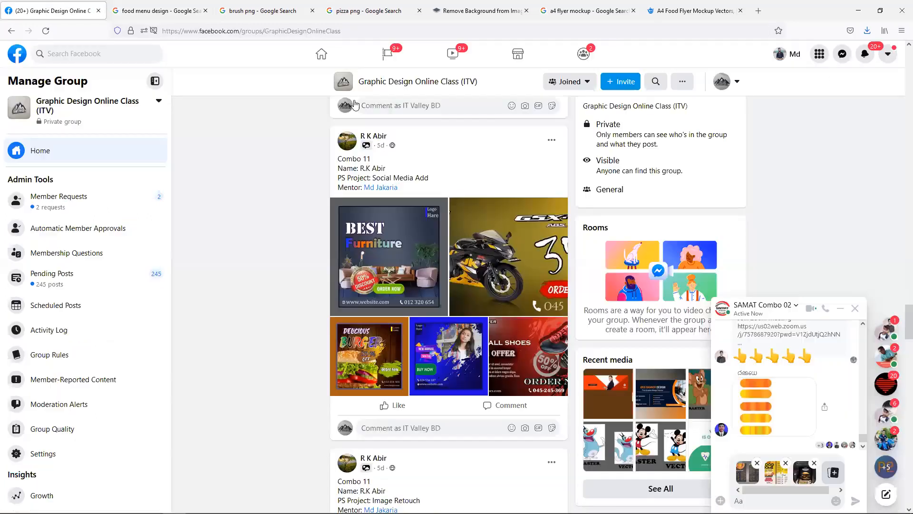
left_click(786, 463)
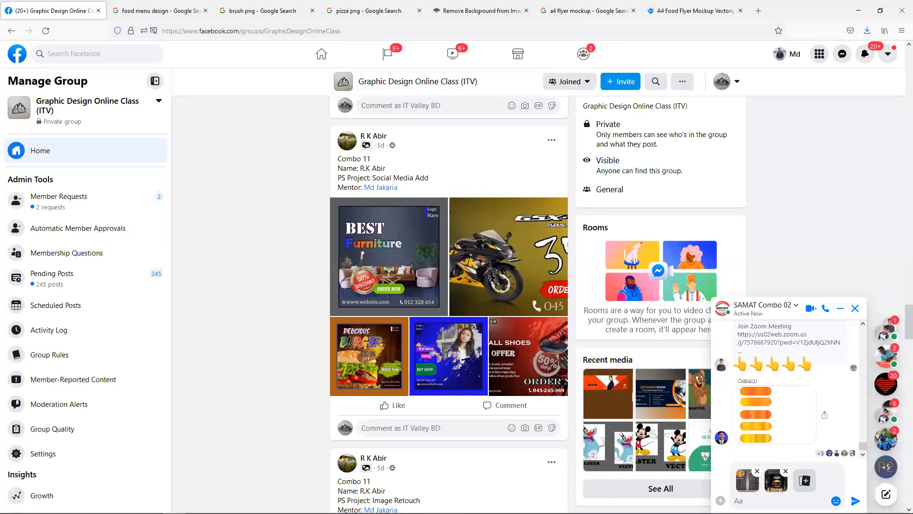
Attach the copied yellow Fresh Food Home flyer to the chat message, and preview The Burger House menu further down the food menu design results.
key("ctrl+v")
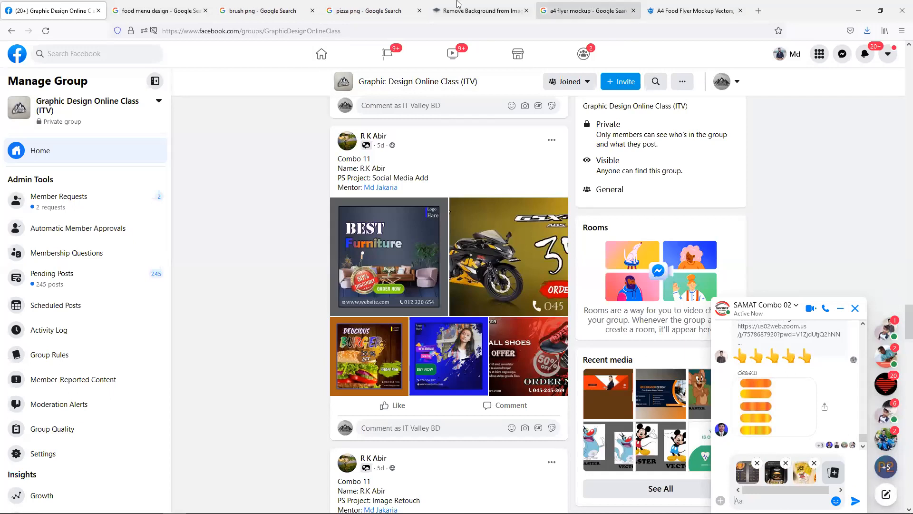
left_click(157, 11)
scroll(719, 286, "down", 5)
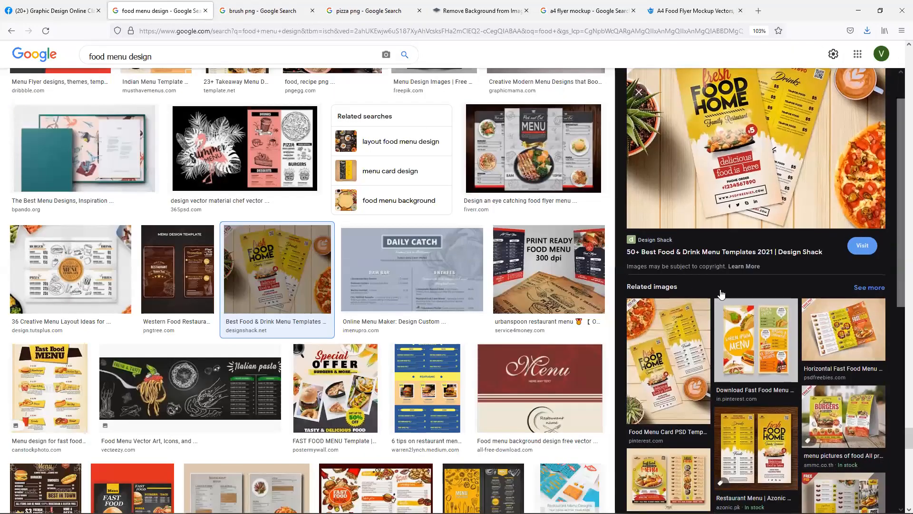
scroll(721, 295, "down", 4)
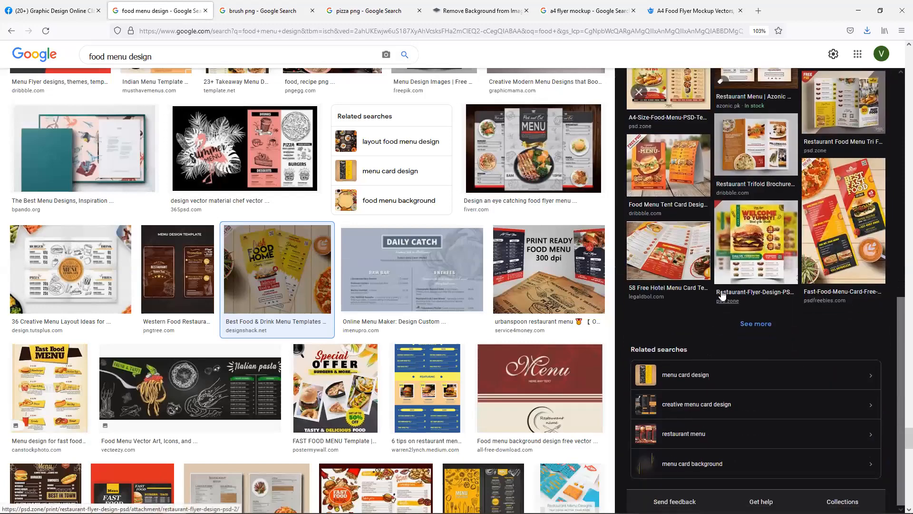
scroll(497, 297, "down", 8)
scroll(497, 296, "down", 7)
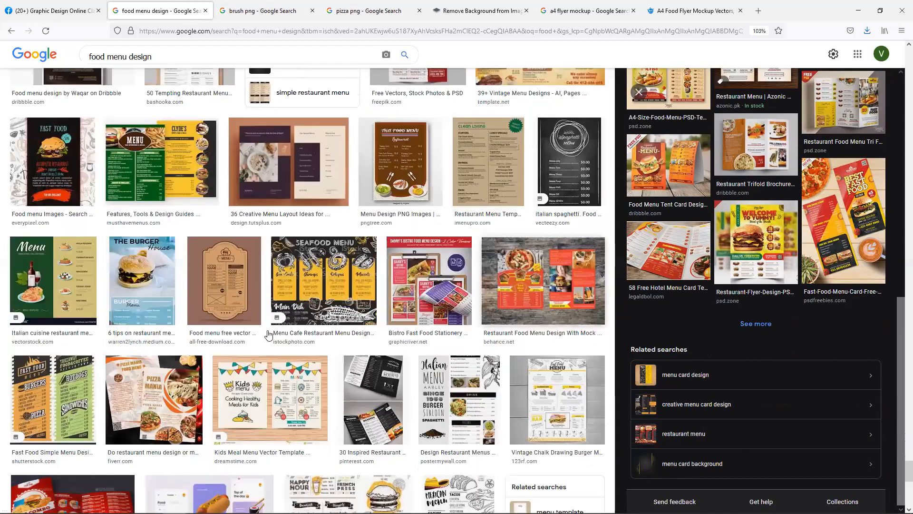
scroll(334, 326, "down", 1)
left_click(136, 254)
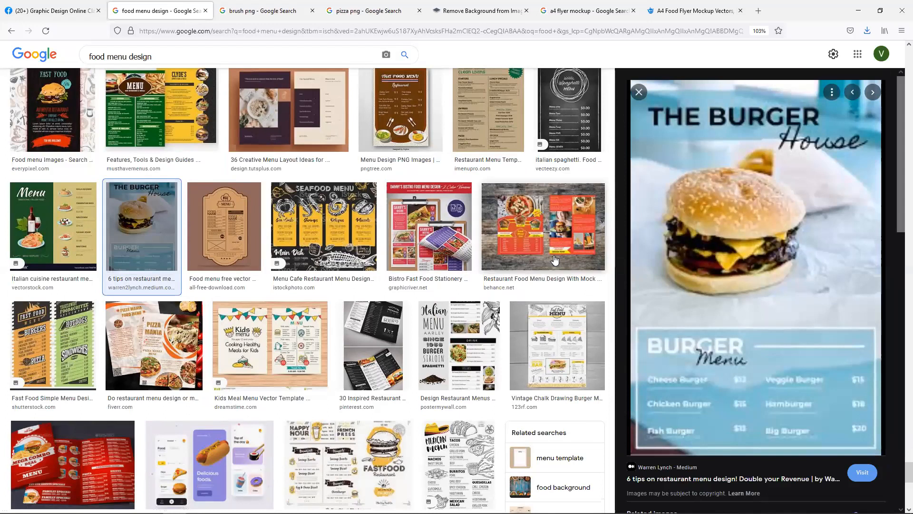
Examine The Burger House menu preview and look through its related burger menu images.
mouse_move(637, 513)
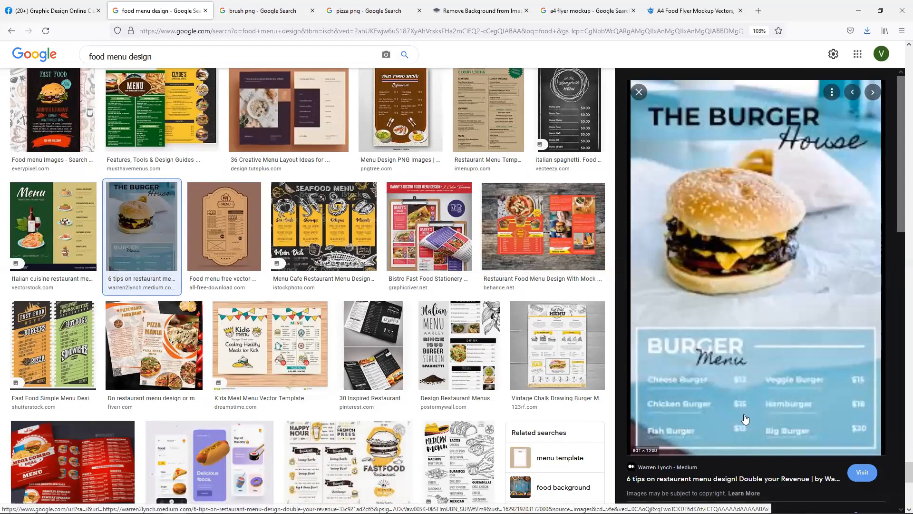
scroll(745, 418, "down", 4)
scroll(757, 424, "down", 2)
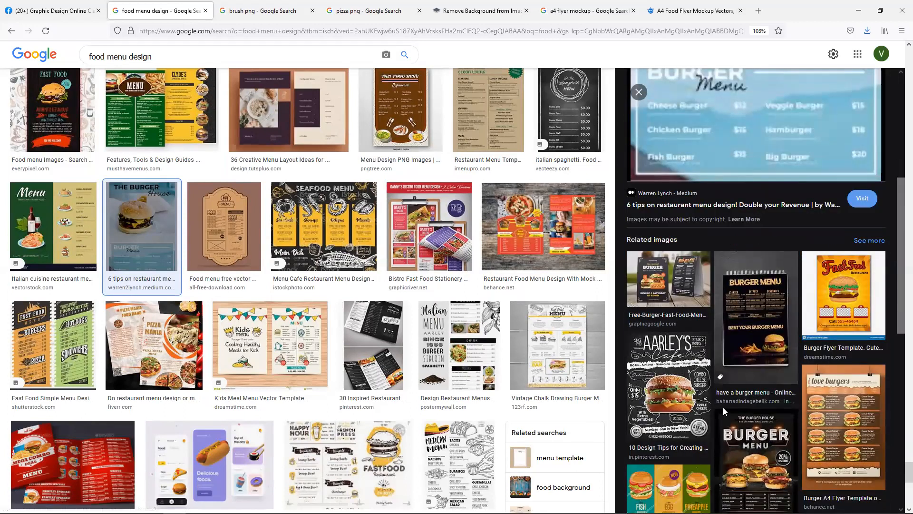
scroll(726, 407, "down", 1)
scroll(726, 405, "down", 7)
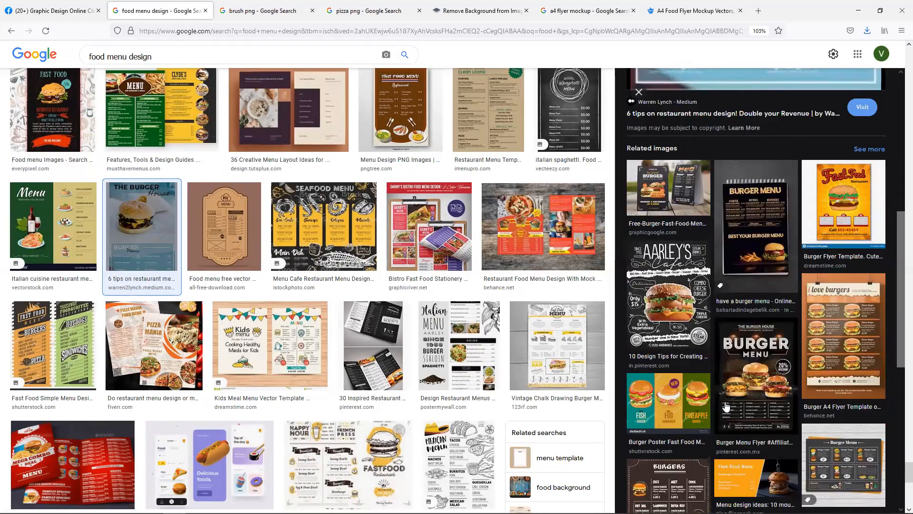
Load more results at the end of the food menu design image search and browse the additional menu designs.
scroll(424, 437, "down", 12)
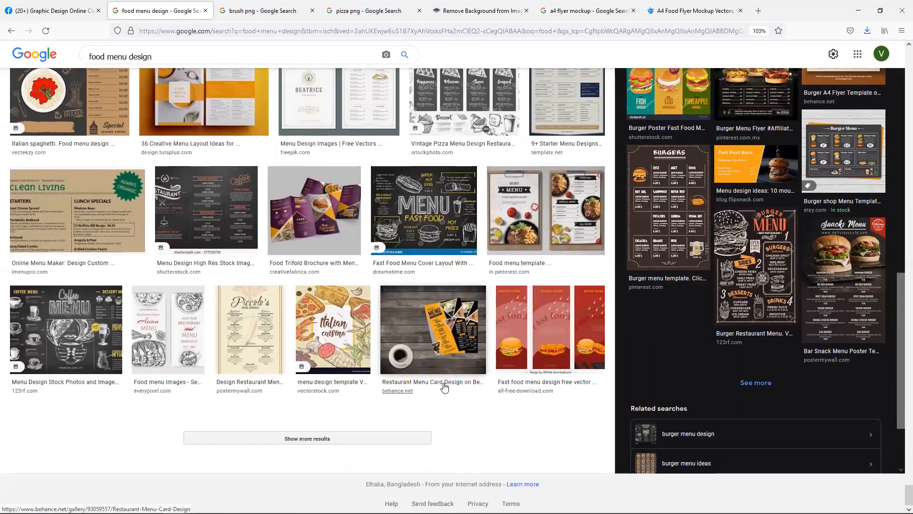
left_click(322, 440)
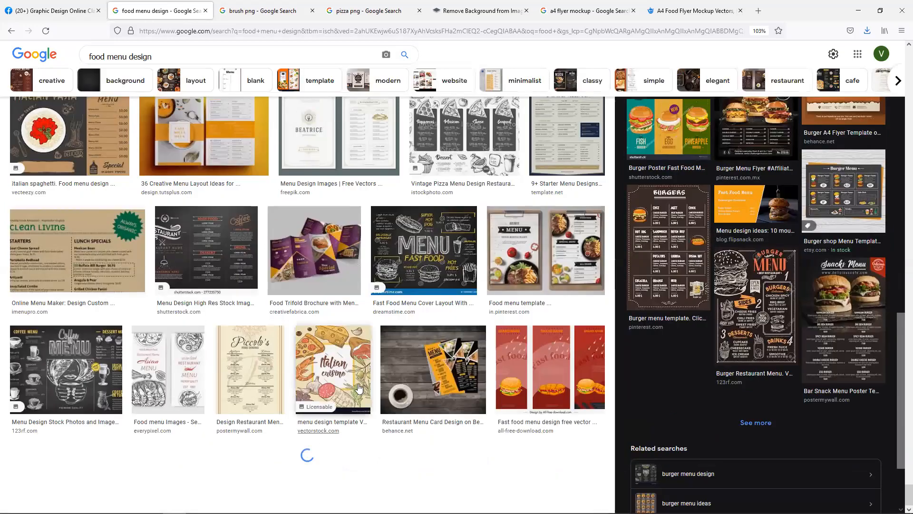
scroll(484, 320, "down", 1)
scroll(483, 320, "down", 1)
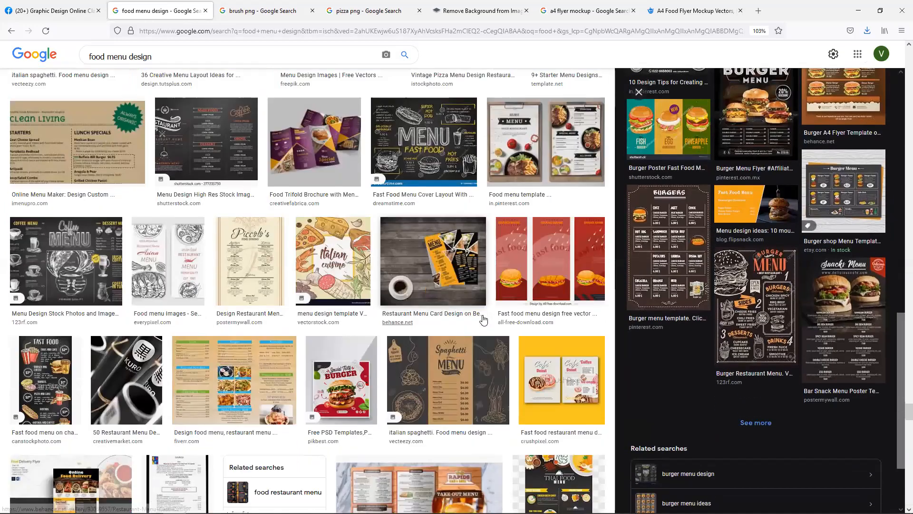
scroll(429, 309, "down", 5)
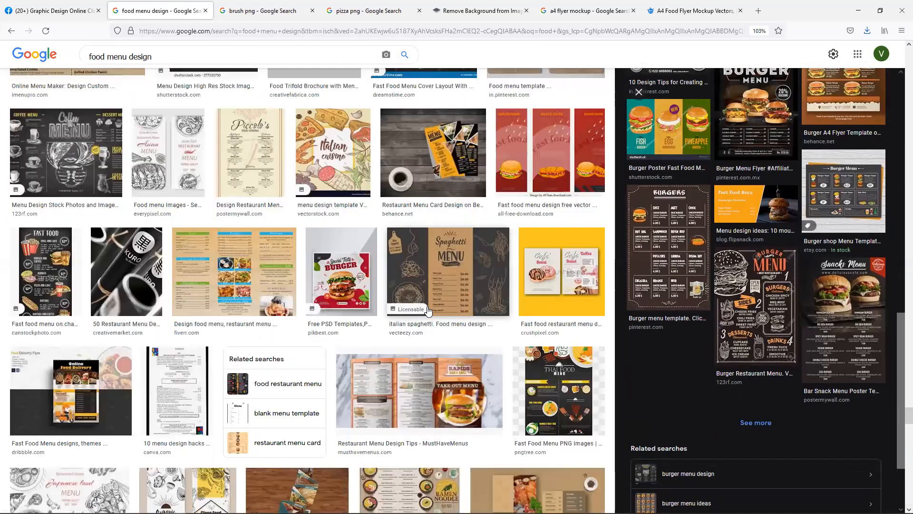
scroll(436, 301, "down", 4)
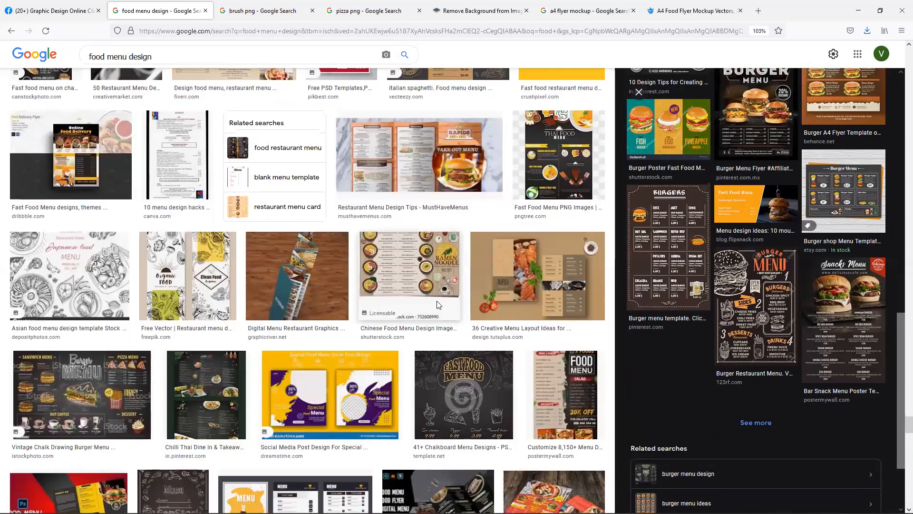
scroll(453, 301, "down", 3)
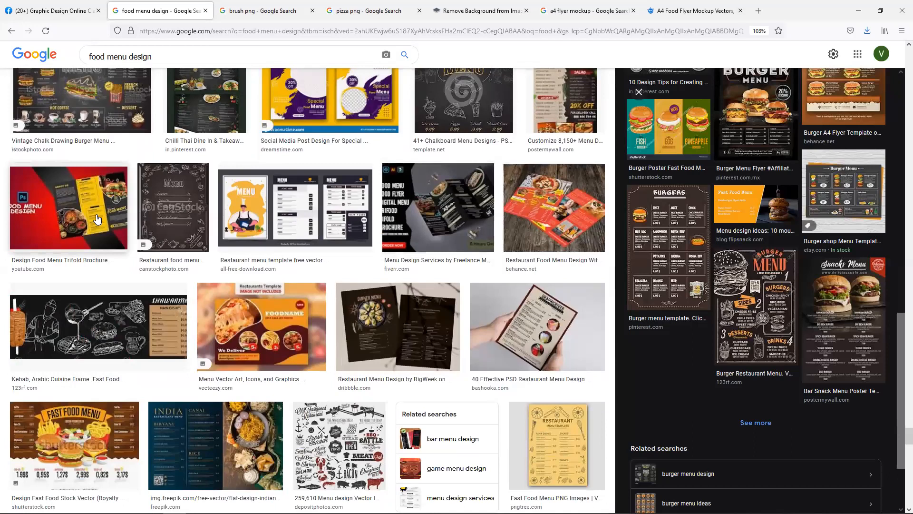
Preview the Design Food Menu Trifold Brochure result and copy the white Template.net Food Menu cover from its related images.
left_click(97, 219)
scroll(696, 348, "down", 1)
scroll(696, 345, "down", 1)
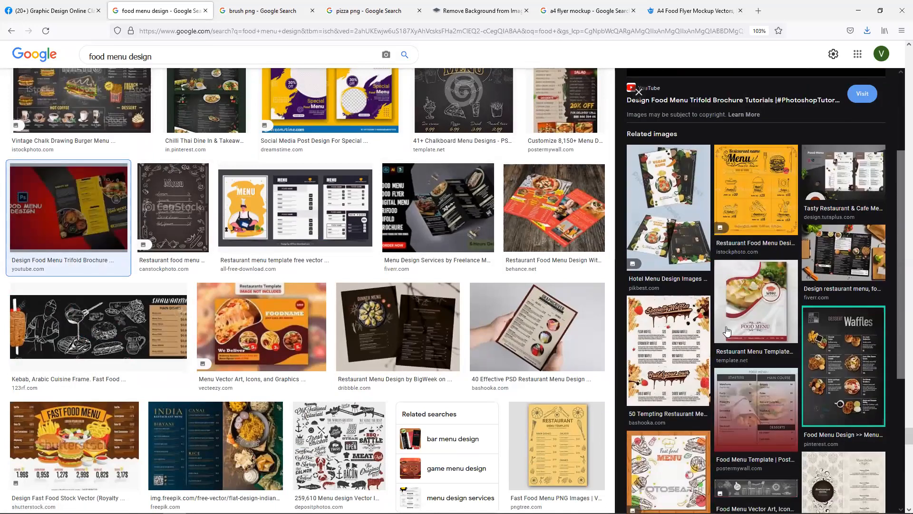
left_click(758, 322)
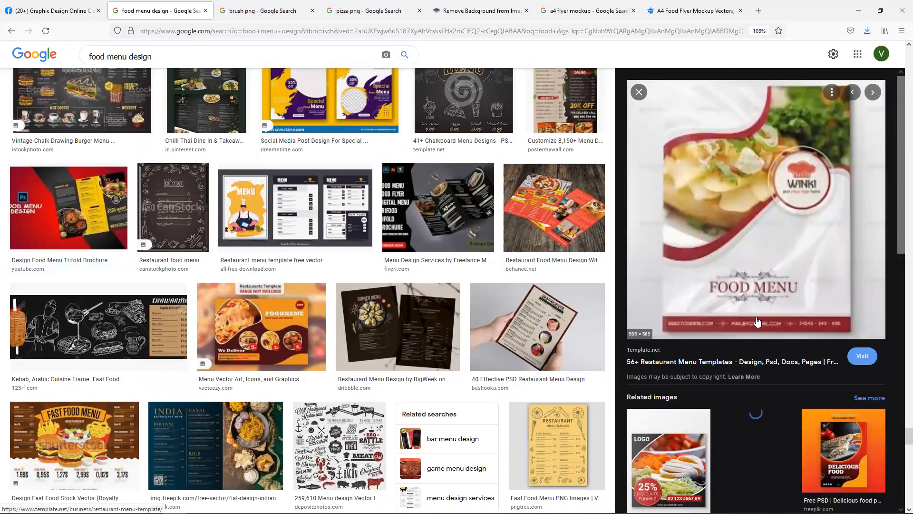
right_click(749, 237)
left_click(772, 380)
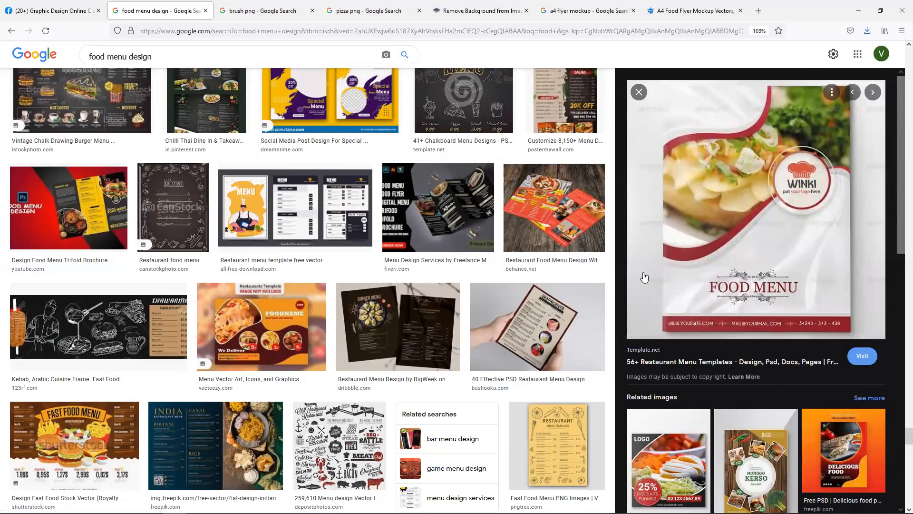
Attach the copied white Food Menu cover to the SAMAT Combo 02 chat message and send the menu images.
left_click(62, 7)
left_click(792, 383)
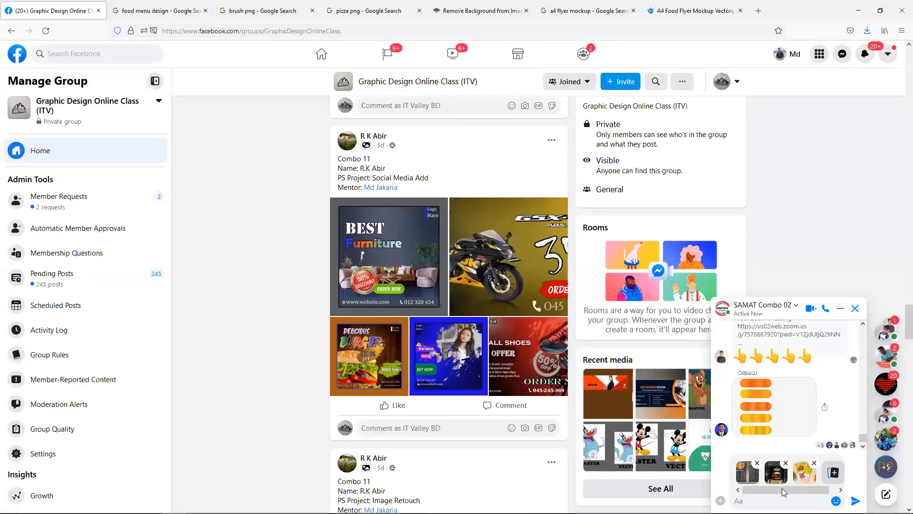
key("ctrl+v")
mouse_move(771, 489)
left_mouse_down()
mouse_move(804, 488)
mouse_move(754, 491)
left_mouse_up()
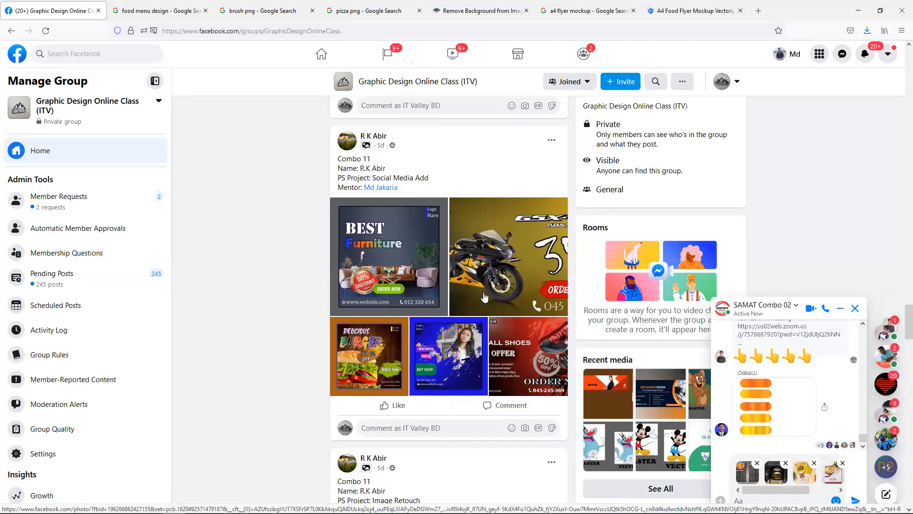
left_click(840, 489)
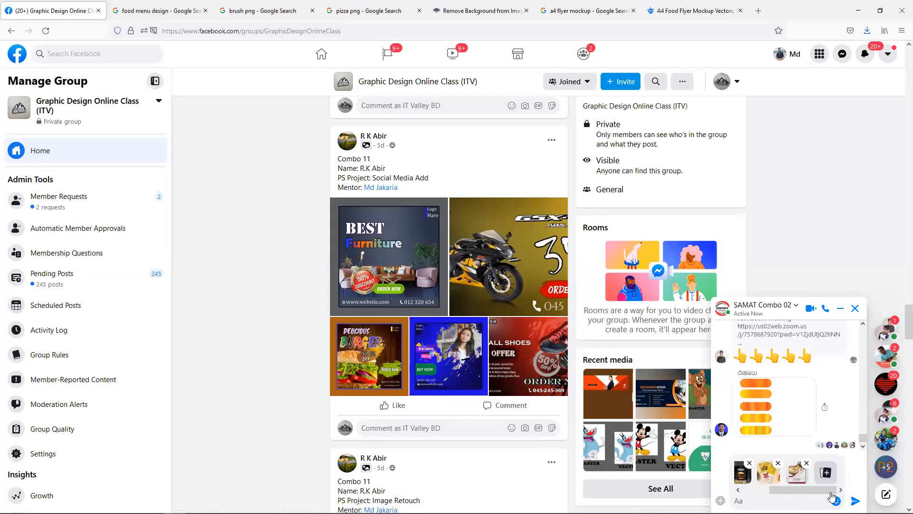
left_click(856, 500)
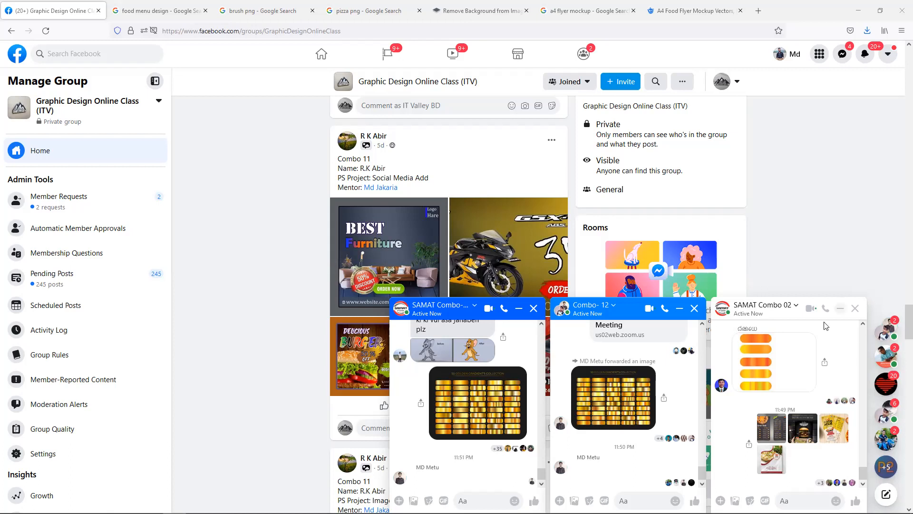
Close the open group chats and view the ID card mockup image received in a contact's private chat.
left_click(855, 308)
left_click(855, 309)
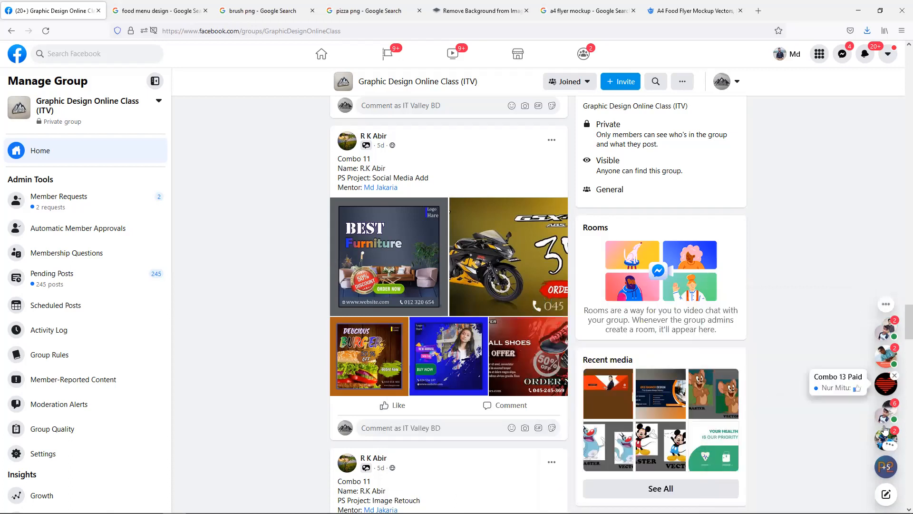
left_click(880, 440)
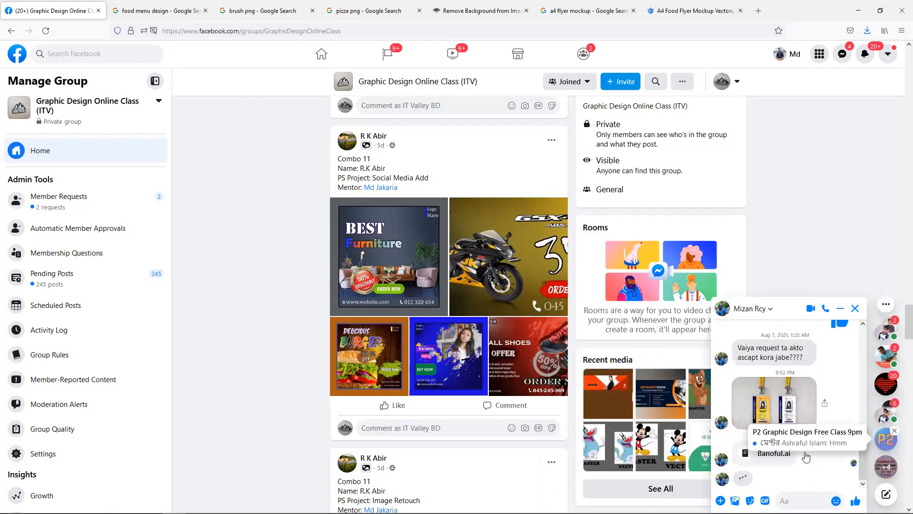
left_click(769, 411)
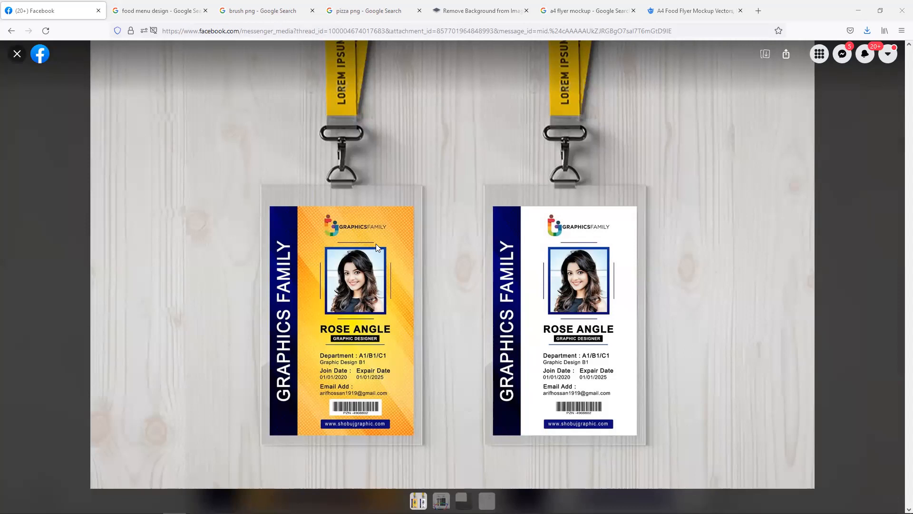
Switch to Illustrator and draw three overlapping rounded rectangles below the menu artboard, the largest about 1838 × 822 pt.
left_click(859, 10)
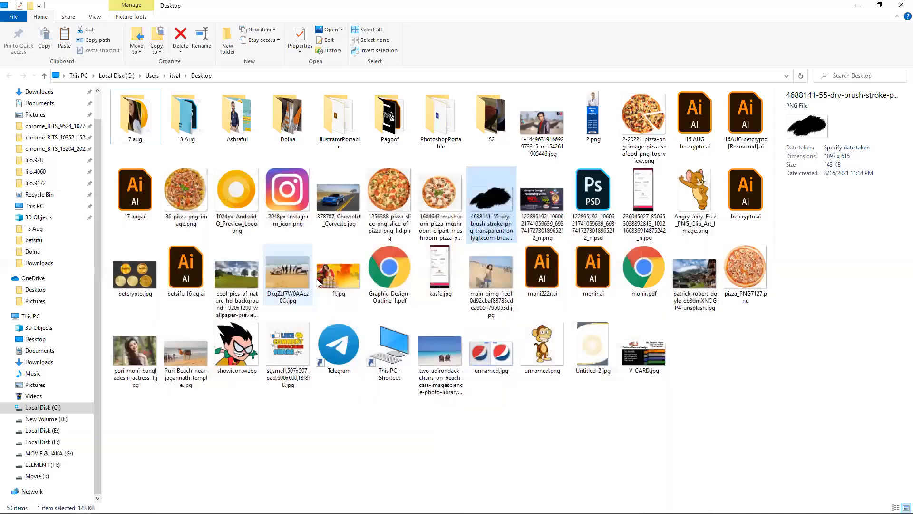
left_click(857, 5)
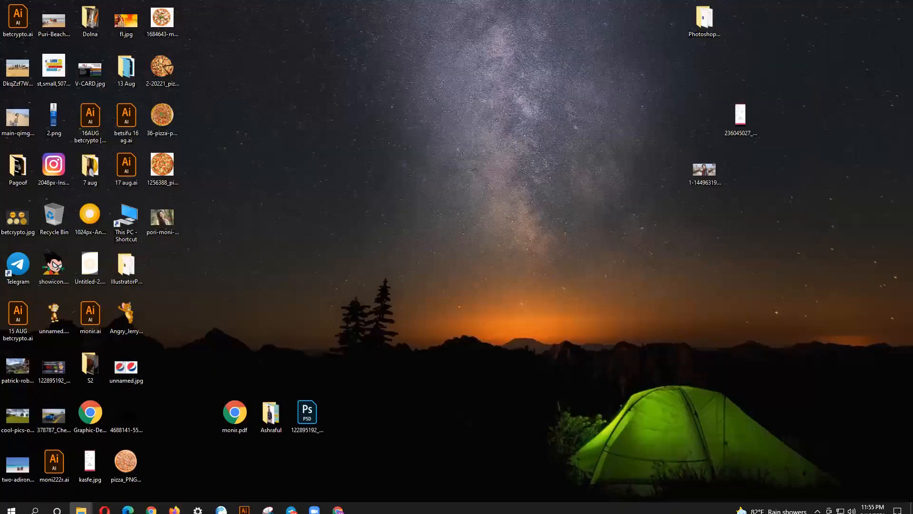
left_click(244, 504)
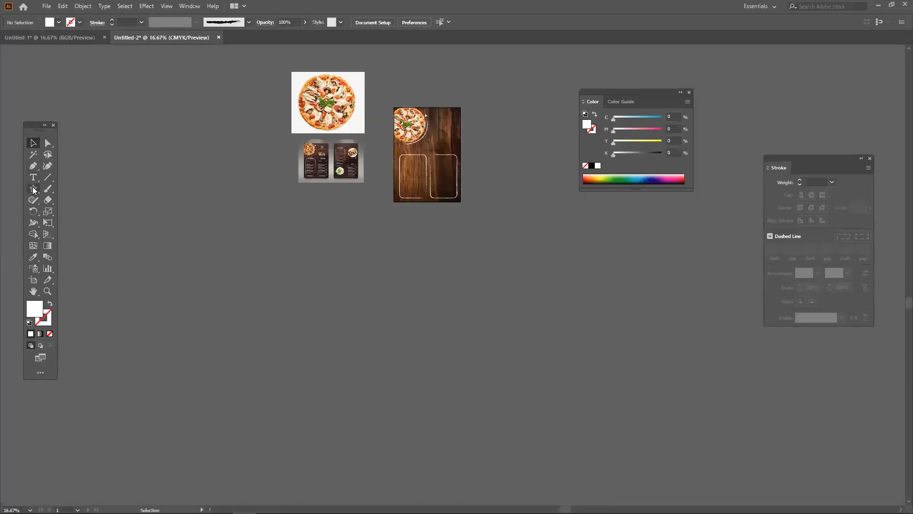
left_click(34, 189)
left_click_drag(34, 188, 82, 202)
mouse_move(137, 214)
left_mouse_down()
mouse_move(265, 272)
mouse_move(253, 274)
left_mouse_up()
left_click_drag(192, 244, 337, 314)
left_click_drag(281, 284, 486, 375)
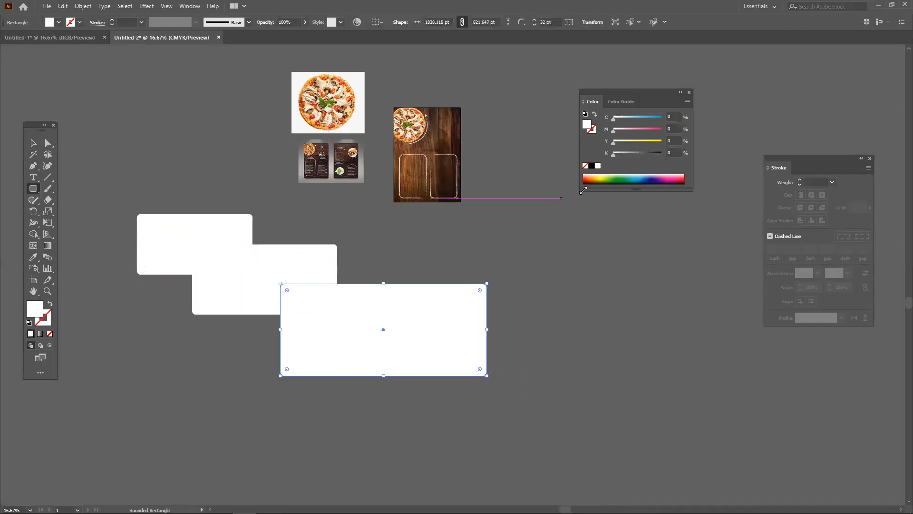
Fill the largest rounded rectangle with yellow-green and the smallest one with light blue.
left_click(601, 179)
left_click(33, 142)
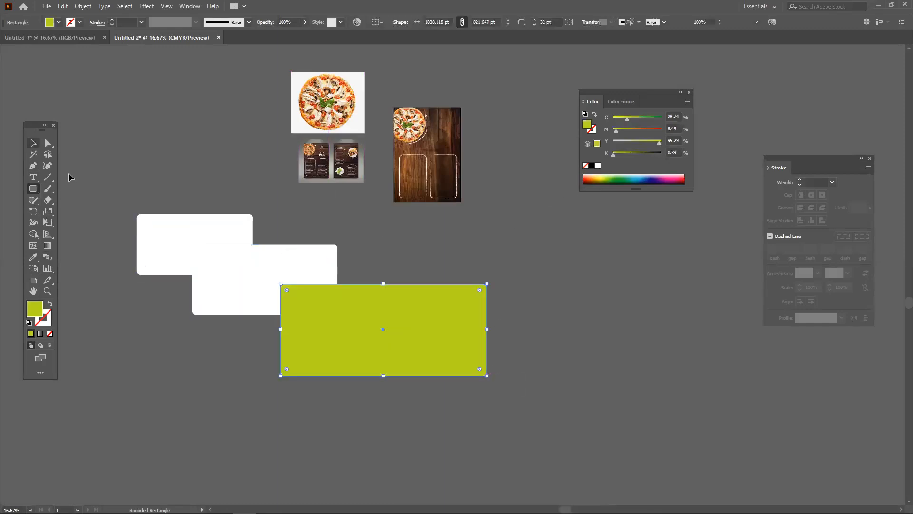
left_click(190, 229)
left_click(633, 178)
left_click(559, 250)
Reposition the three overlapping rounded rectangles and merge them into one shape with Pathfinder's Unite.
left_click_drag(268, 268, 307, 274)
left_click_drag(161, 186, 325, 346)
left_click_drag(325, 347, 391, 365)
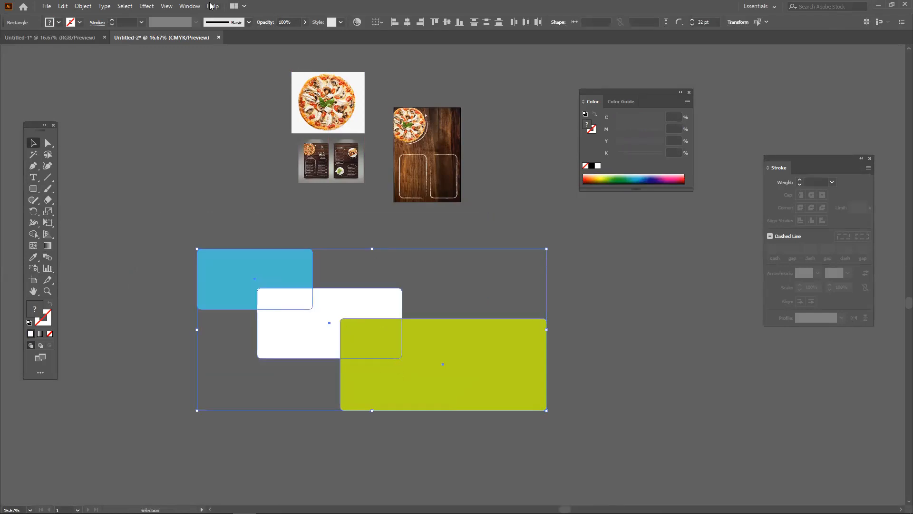
left_click(187, 7)
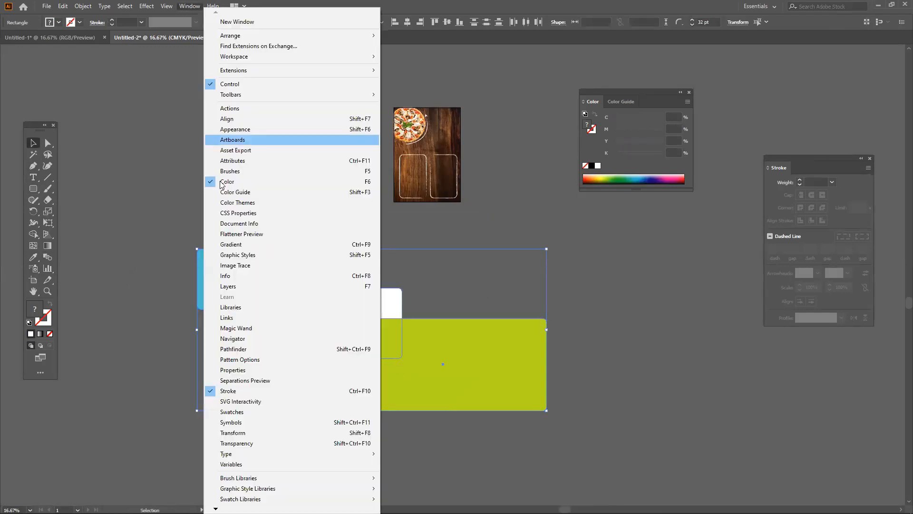
left_click(253, 352)
left_click_drag(125, 321, 179, 134)
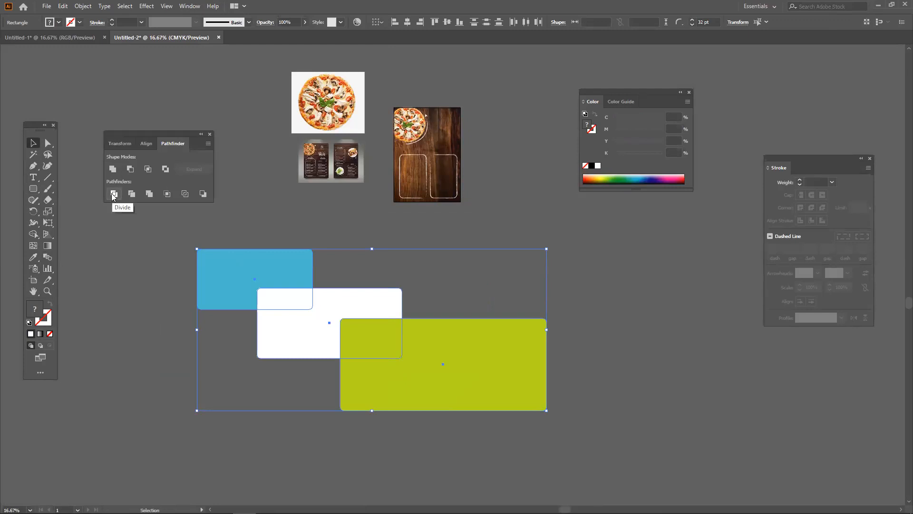
left_click(113, 169)
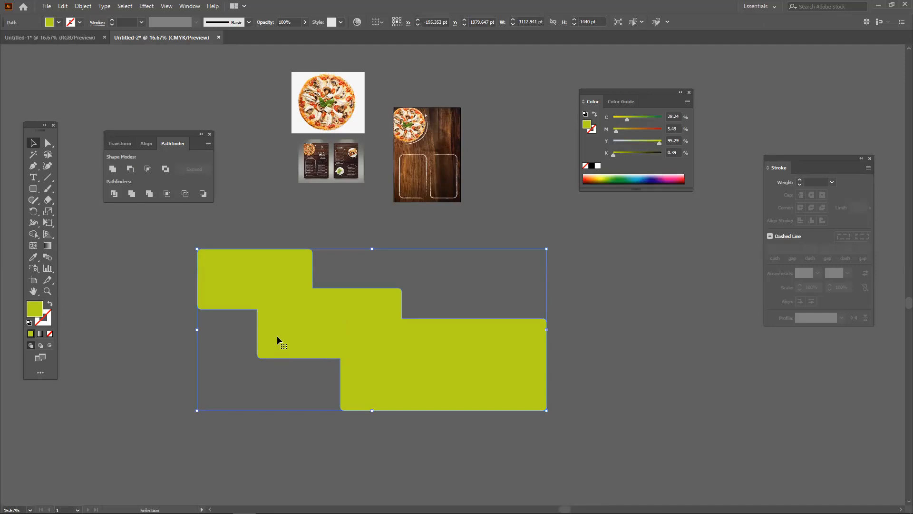
Draw a circle about 161 pt wide in the empty area above the menu artboard.
scroll(282, 338, "down", 1, "alt")
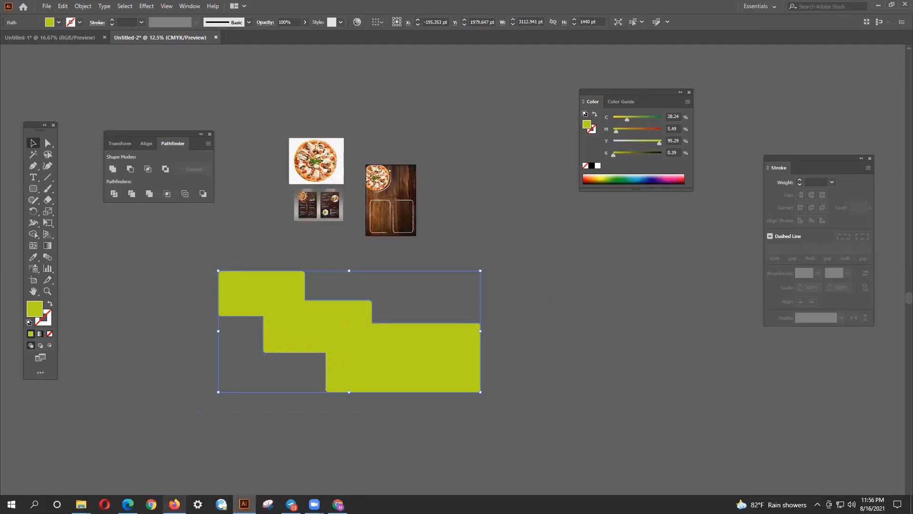
mouse_move(174, 504)
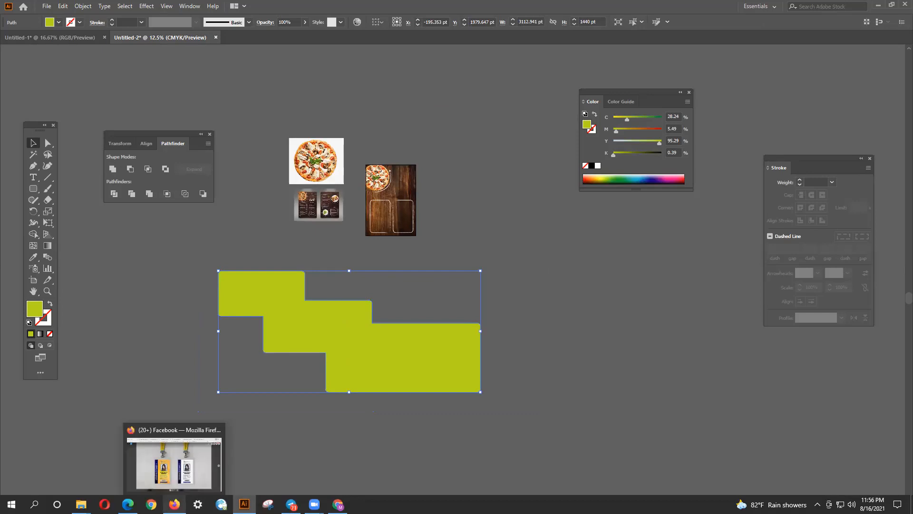
left_click(131, 221)
left_click_drag(40, 192, 66, 211)
left_click_drag(246, 319, 96, 513)
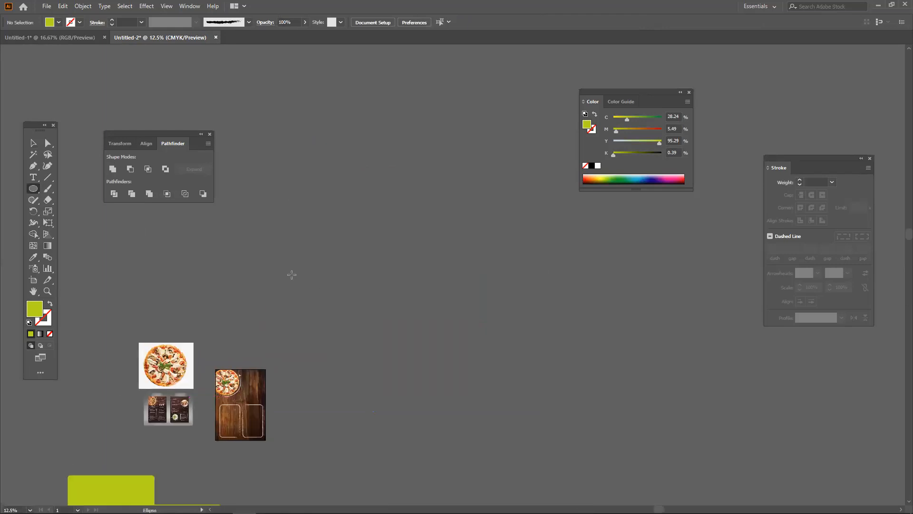
left_click_drag(305, 253, 311, 260)
key("v")
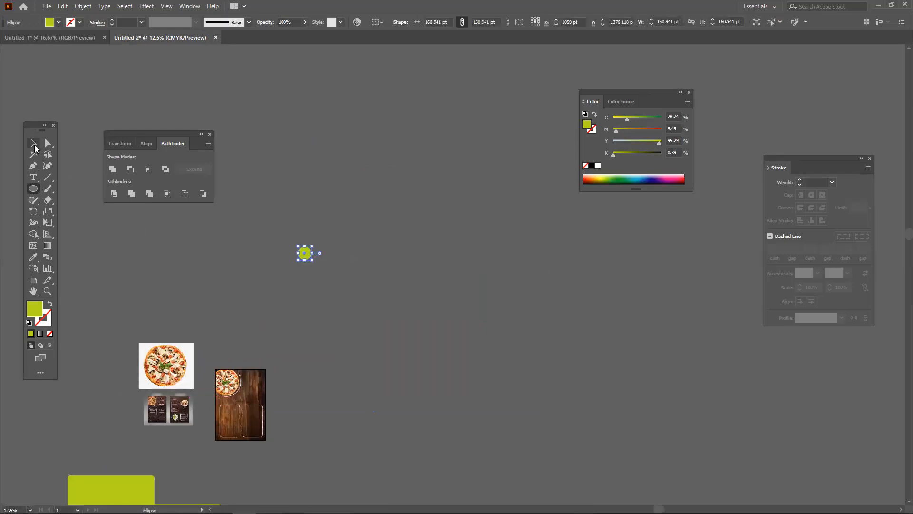
left_click(311, 258)
scroll(307, 257, "up", 4)
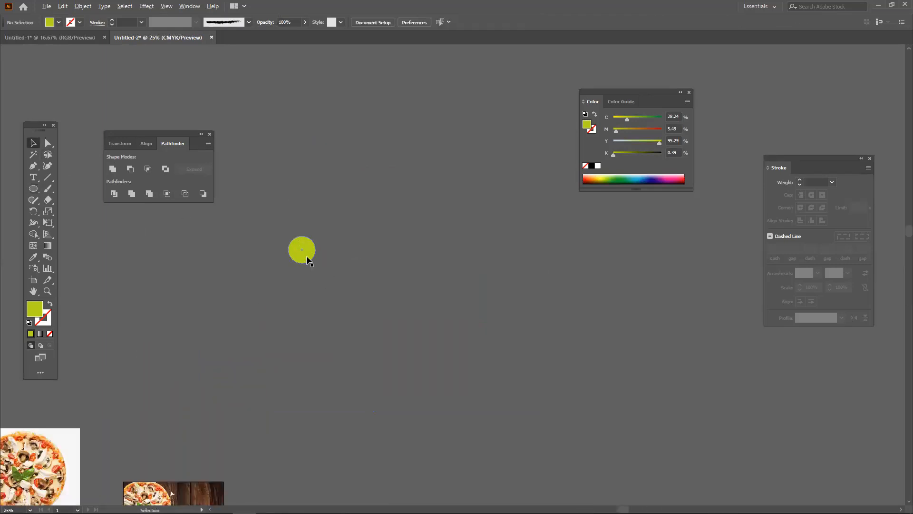
Add a second circle beside the small one, about 469 pt wide.
left_click_drag(308, 243, 465, 324)
left_click(465, 324)
left_click_drag(395, 298, 438, 295)
left_click(511, 301)
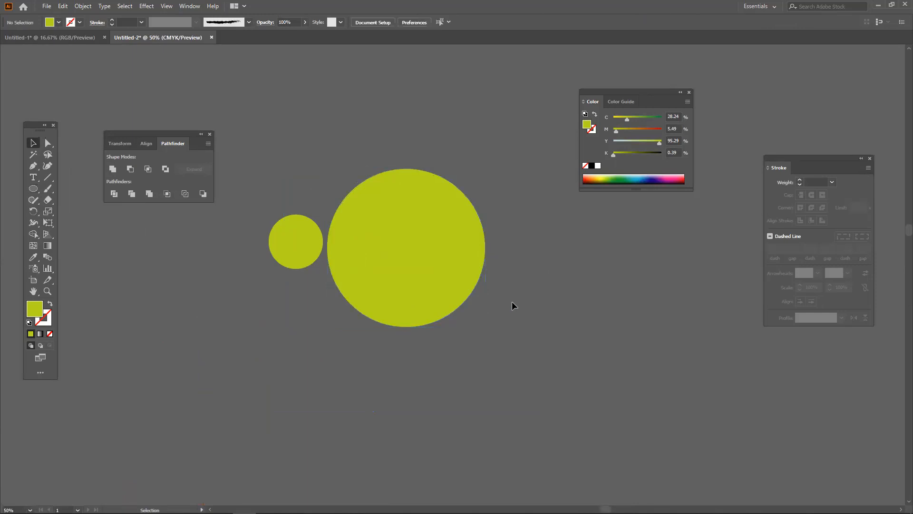
left_click(440, 292)
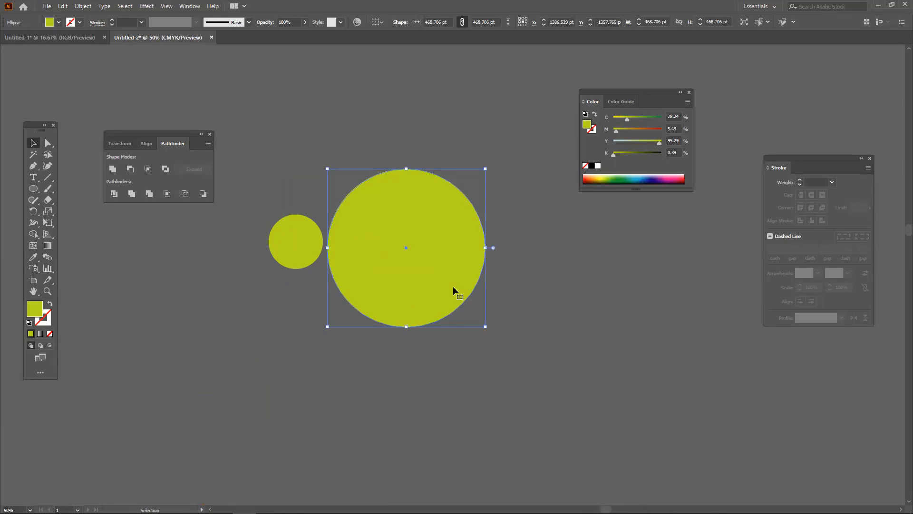
Shrink the second circle to about 370 pt, duplicate it alongside, and enlarge the copy to about 469 pt.
left_click_drag(487, 327, 538, 275)
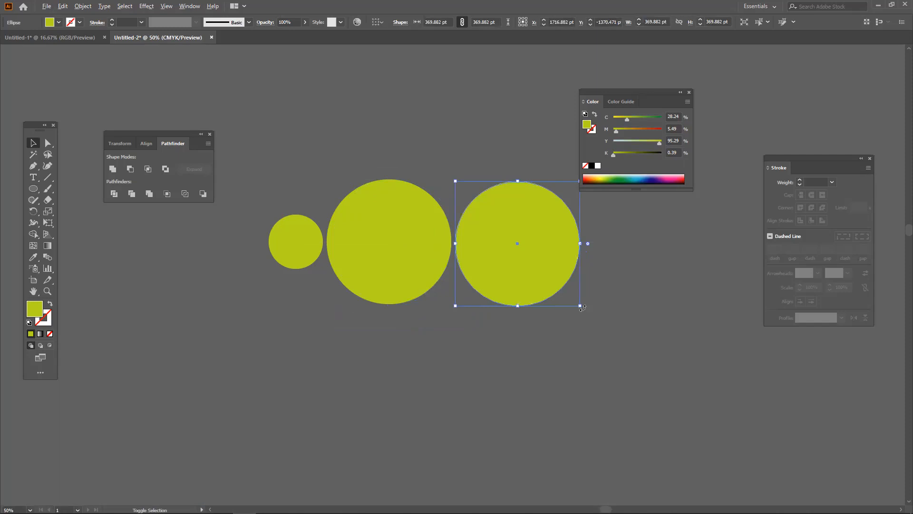
left_click_drag(581, 305, 612, 321)
left_click_drag(538, 290, 486, 319)
key("space")
key("space")
left_click_drag(496, 284, 458, 316)
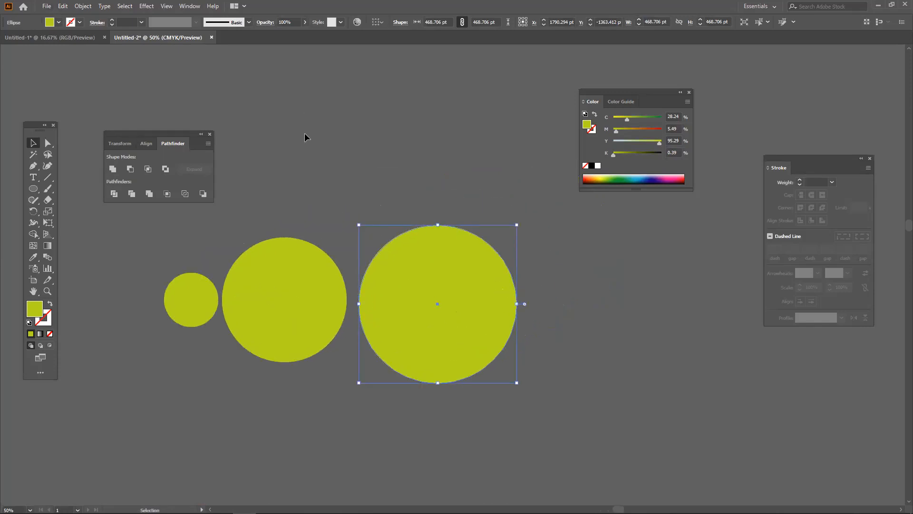
Move the small and medium circles up together, side by side and clear of the largest circle.
left_click_drag(168, 135, 346, 92)
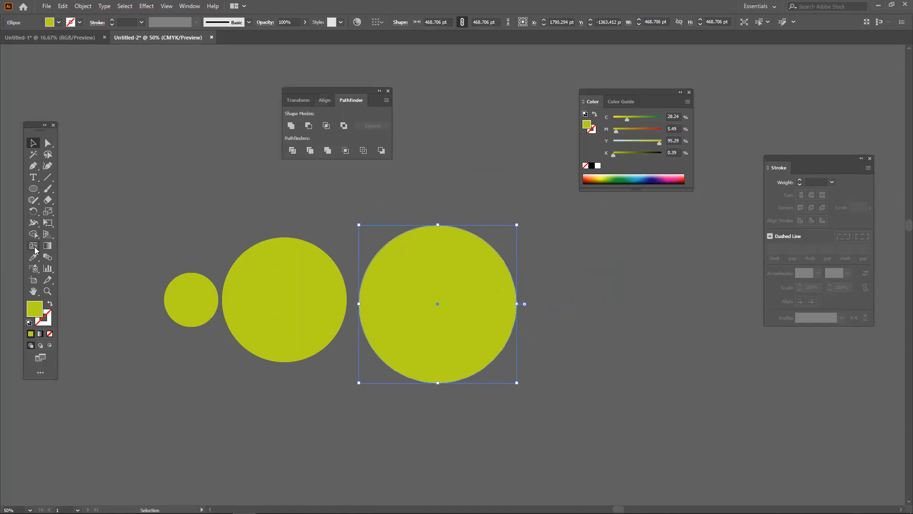
left_click(252, 310)
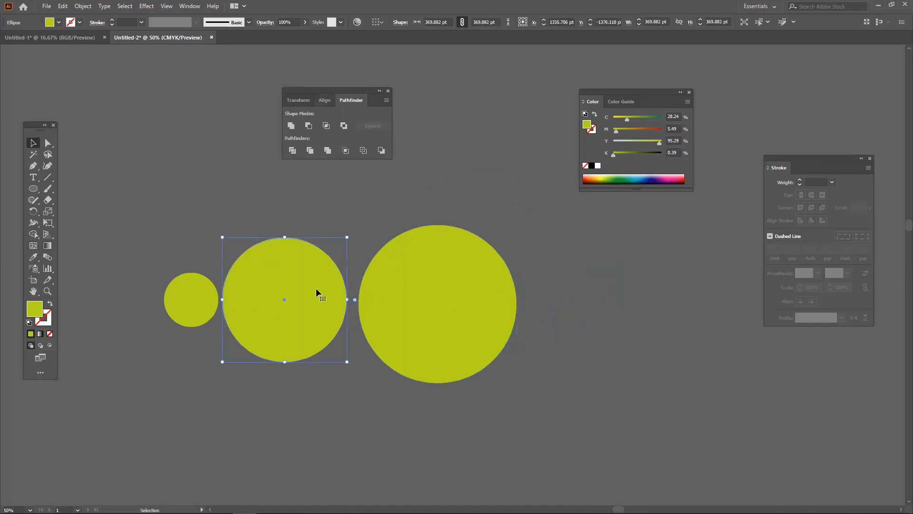
scroll(200, 314, "up", 3)
left_click_drag(196, 366, 197, 166)
scroll(205, 200, "up", 3)
scroll(229, 267, "down", 2)
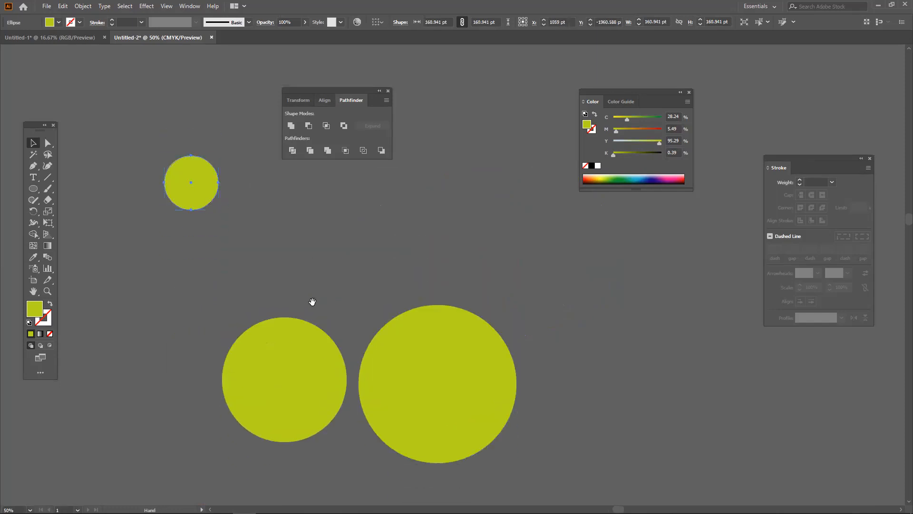
left_click_drag(296, 302, 362, 344)
left_click_drag(347, 385, 360, 199)
left_click(398, 349)
scroll(397, 350, "up", 2)
scroll(397, 350, "up", 2)
Make a new pattern from the small and medium circles.
left_click_drag(417, 362, 217, 270)
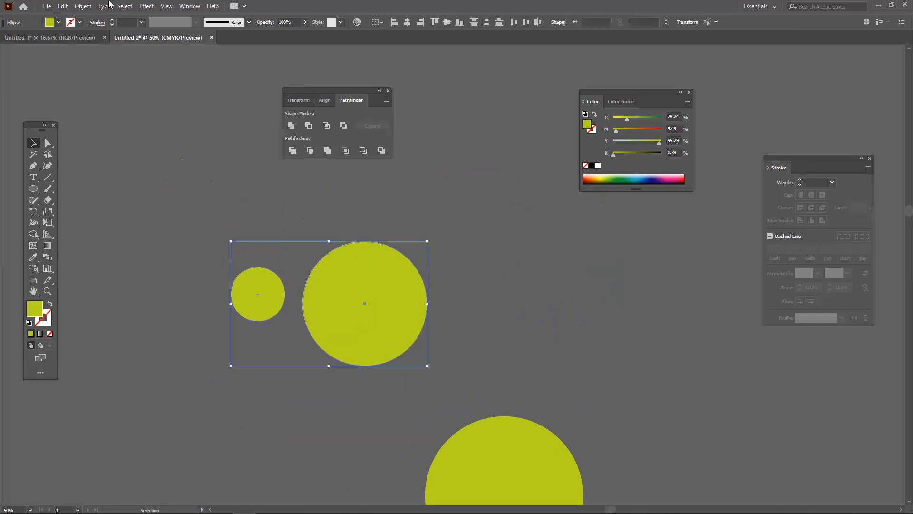
left_click(81, 7)
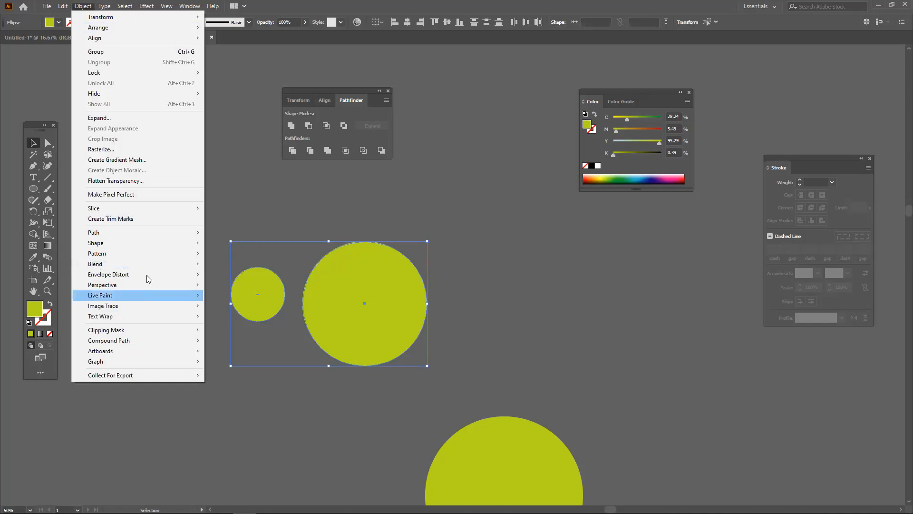
mouse_move(202, 253)
left_click(256, 254)
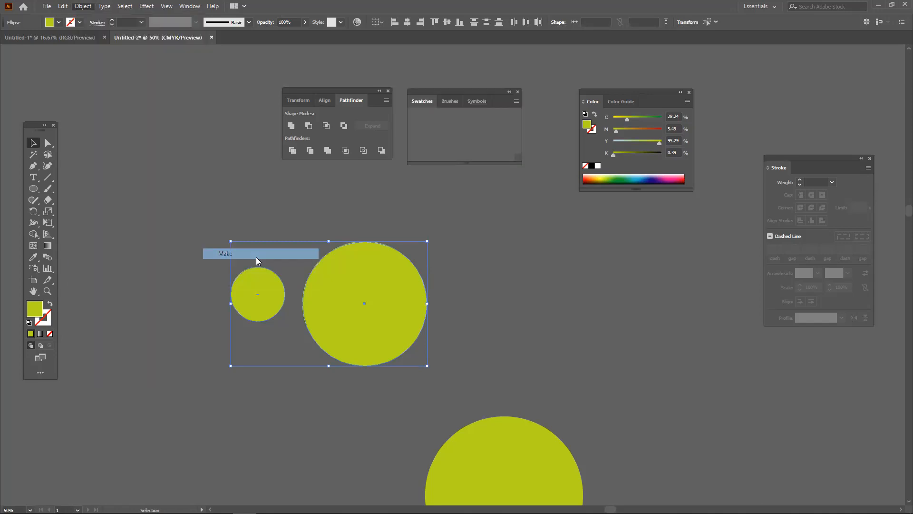
left_click(532, 281)
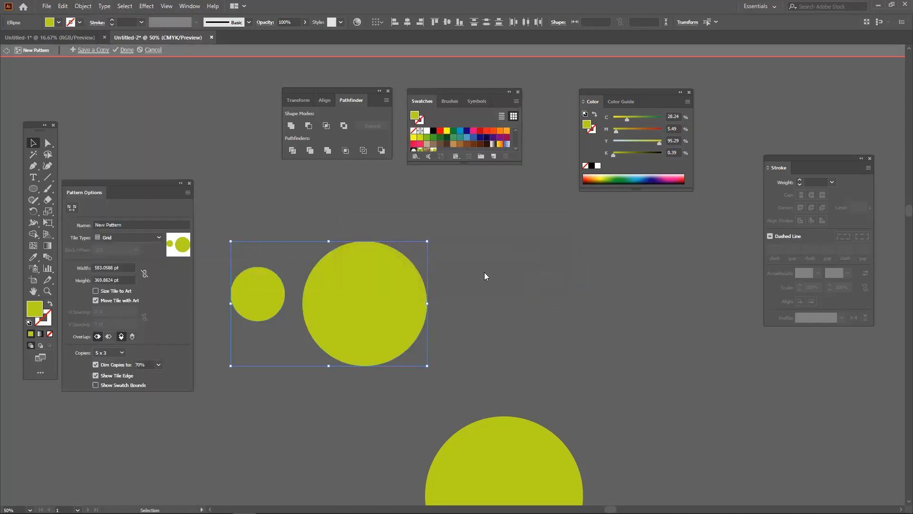
left_click_drag(127, 195, 179, 193)
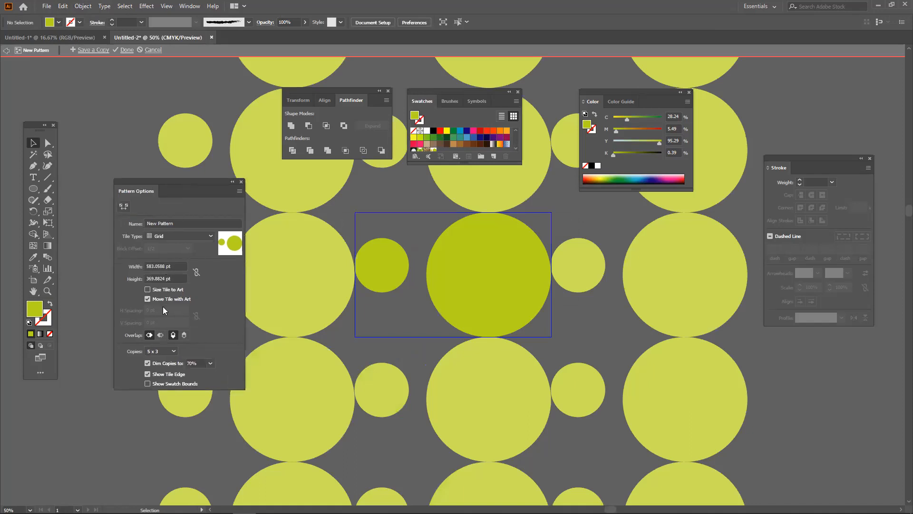
Set the pattern's overlap to right and bottom in front, show 9 x 9 copies, and hide the tile edge.
left_click(184, 335)
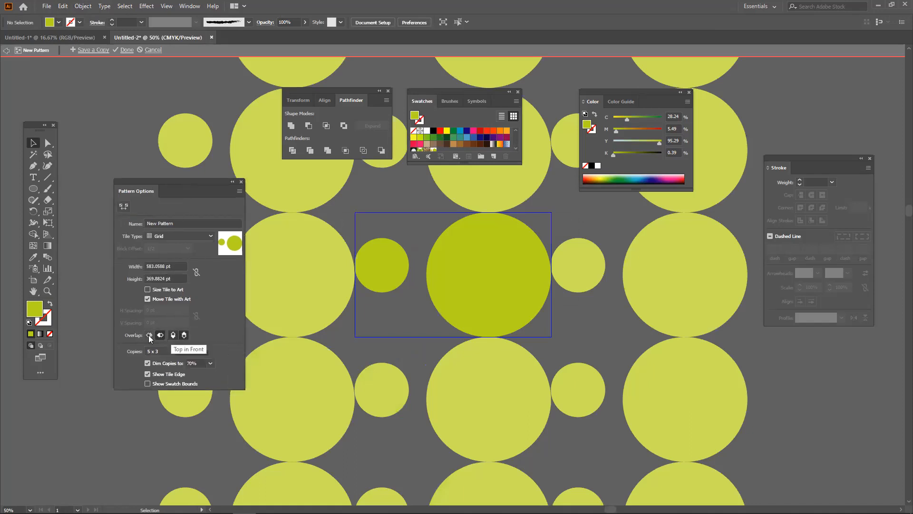
left_click(160, 335)
left_click(174, 351)
left_click(169, 361)
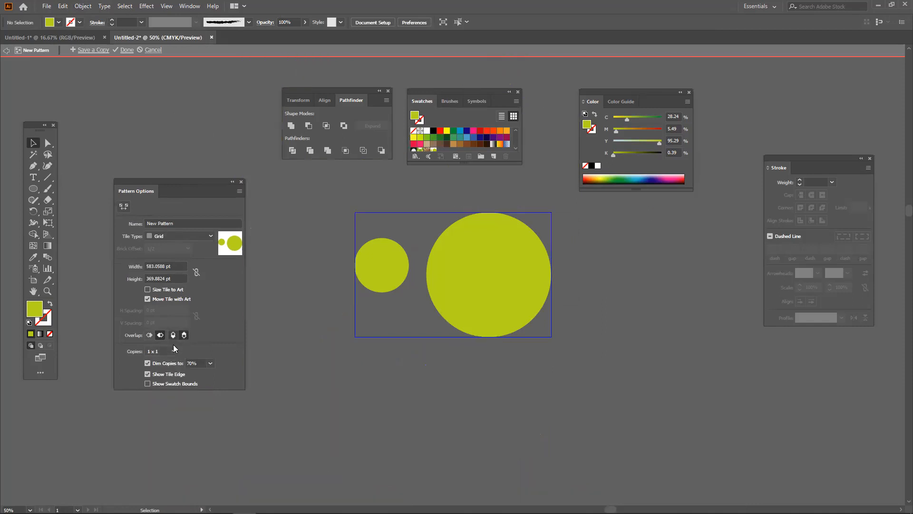
left_click(173, 351)
left_click(156, 407)
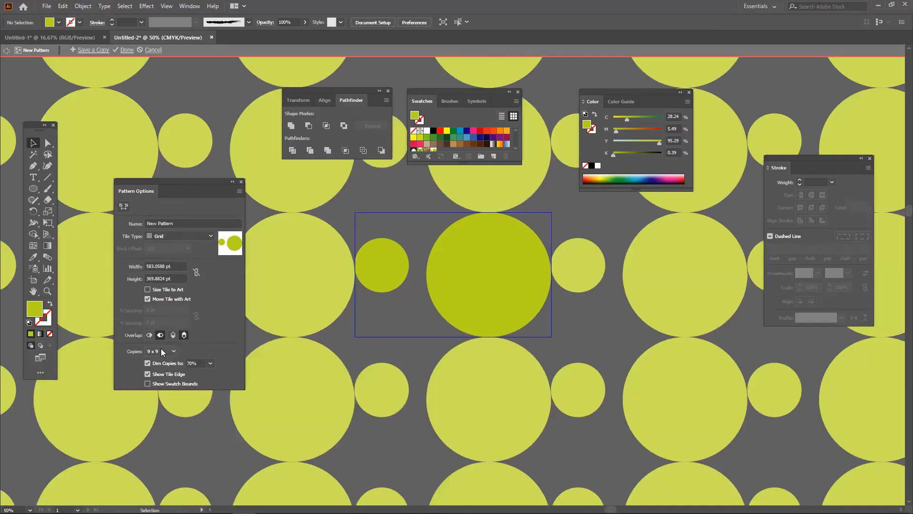
left_click(169, 374)
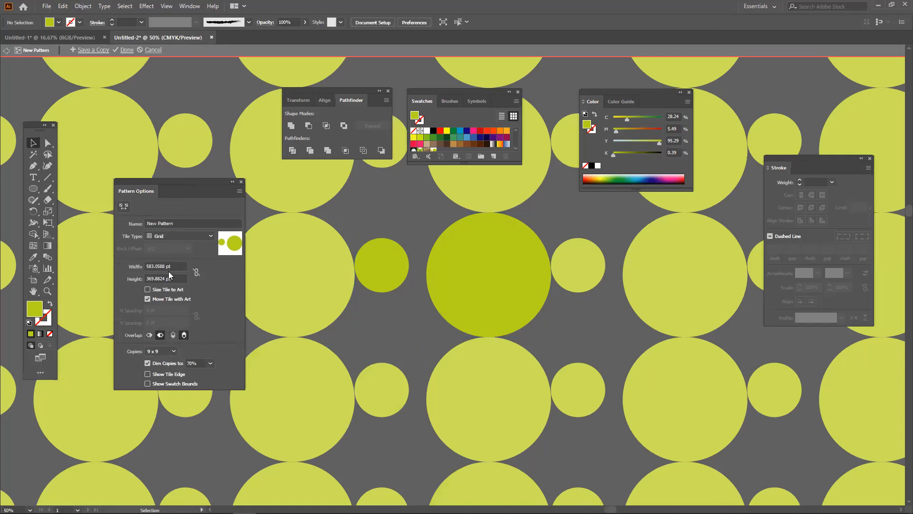
Size the tile to the art and use the Brick by Row tile type with a 1/5 brick offset.
left_click(169, 290)
left_click(190, 235)
left_click(186, 249)
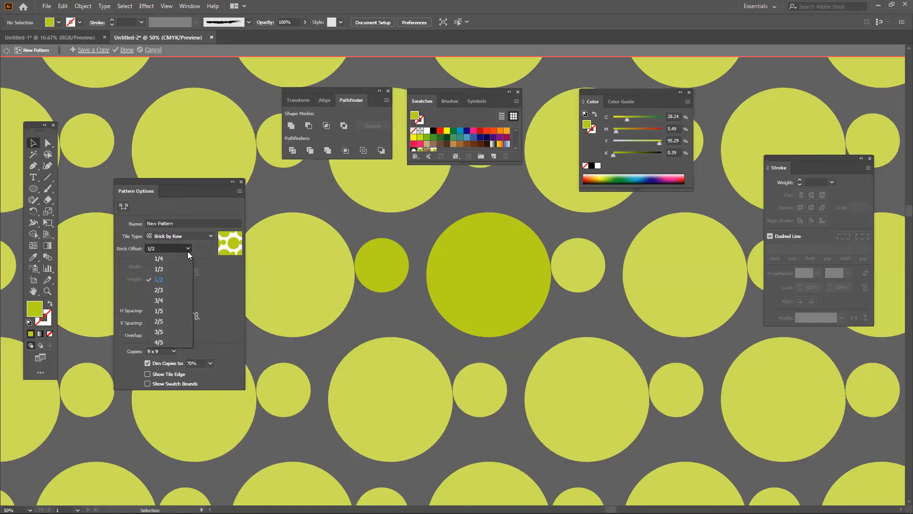
left_click(167, 308)
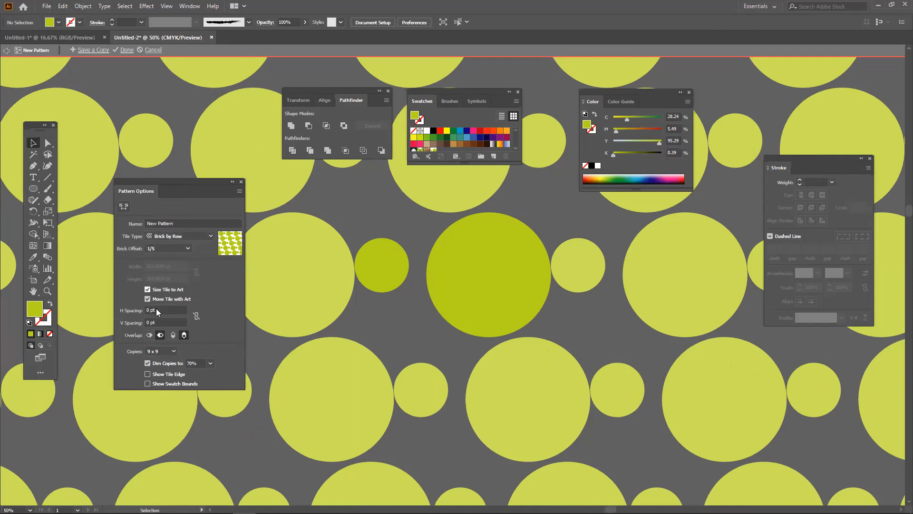
Set the pattern's Dim Copies value to 100% and exit pattern editing.
left_click(210, 363)
left_click(217, 458)
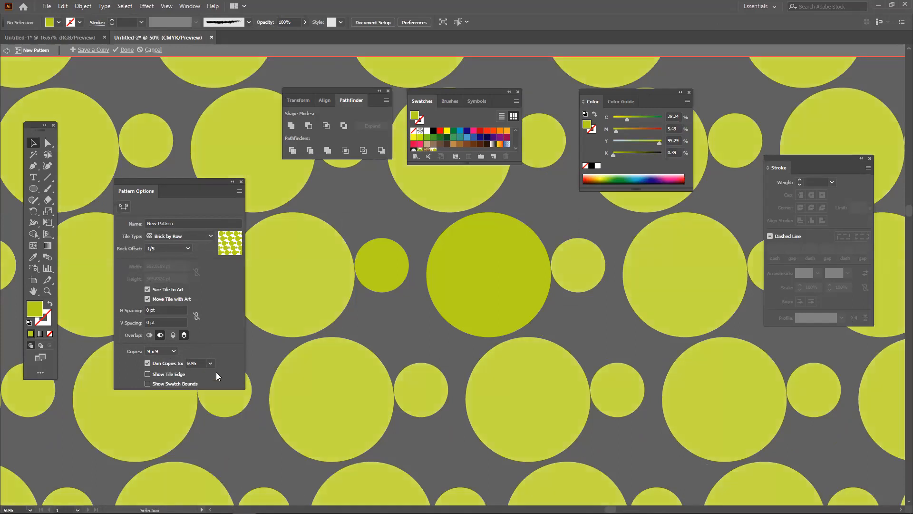
left_click(212, 363)
left_click(220, 475)
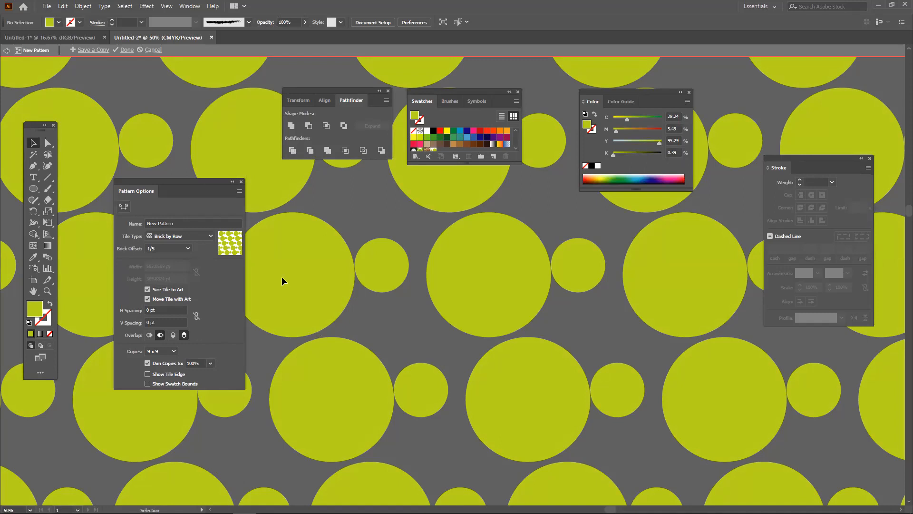
left_click(241, 182)
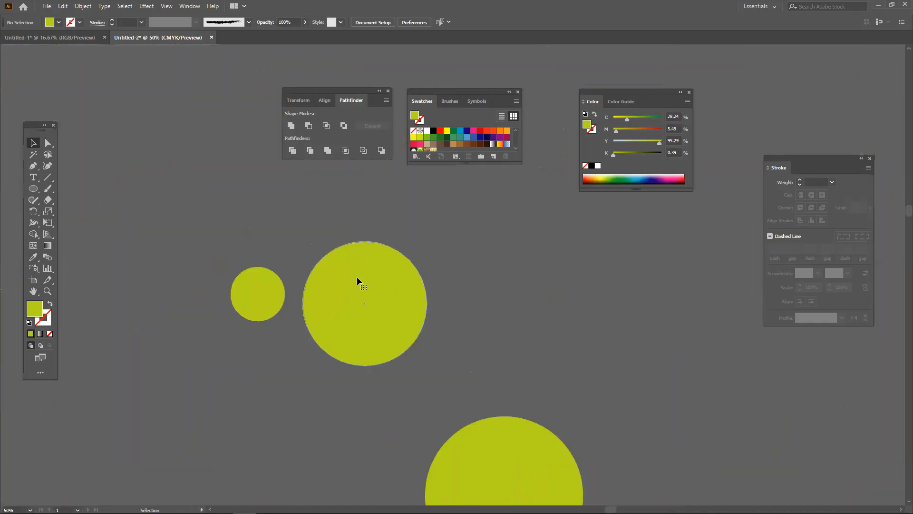
left_click(358, 280)
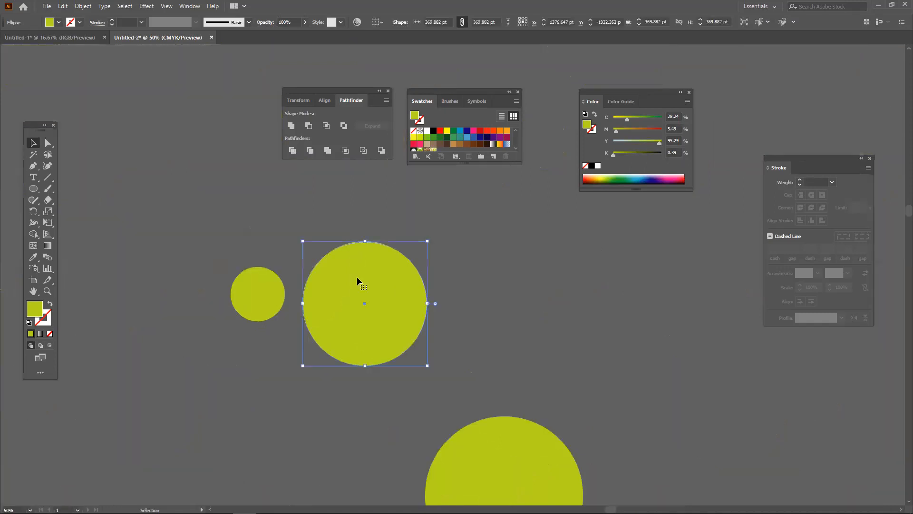
left_click(536, 297)
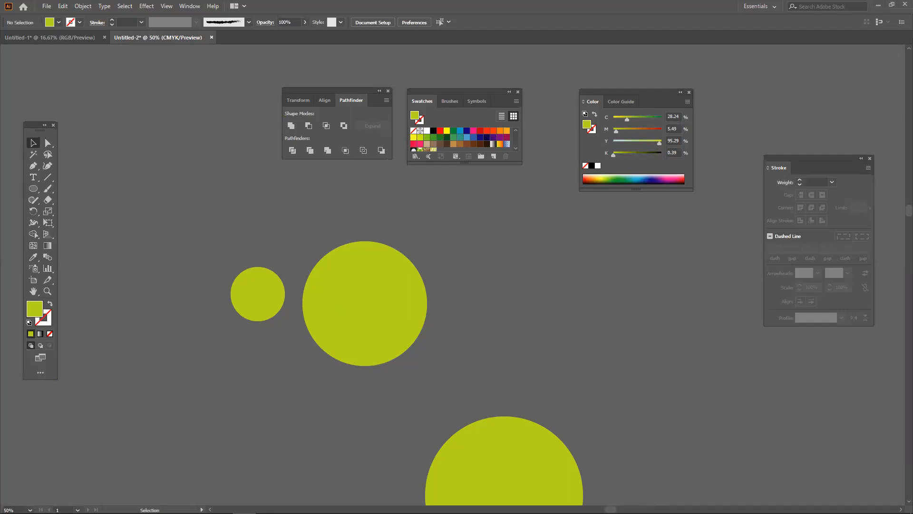
Switch to Firefox, close the ID card image, and open the chat's Banoful.ai attachment with Adobe Illustrator 2020.
mouse_move(174, 504)
left_click(174, 504)
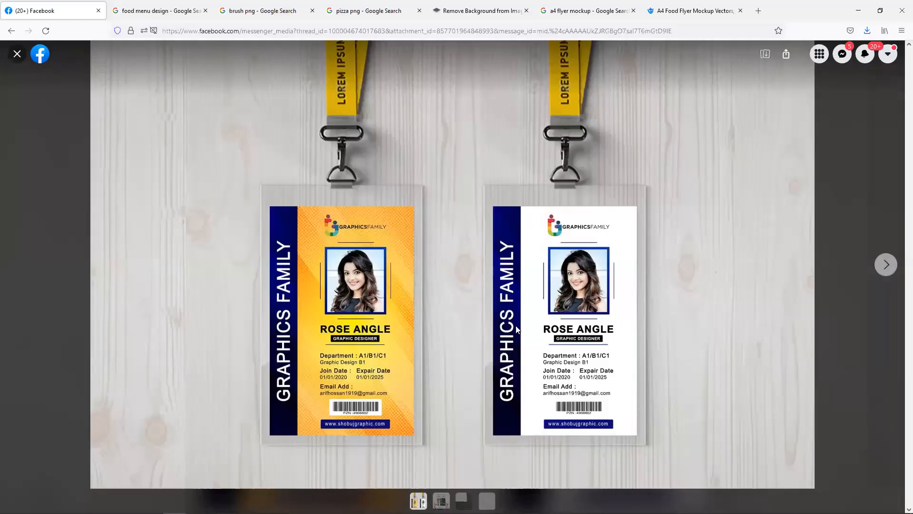
left_click(19, 57)
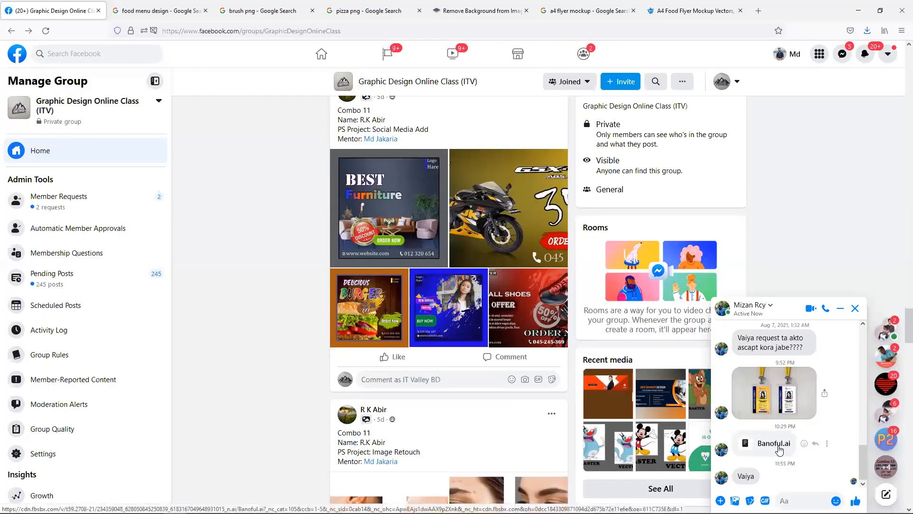
left_click(774, 444)
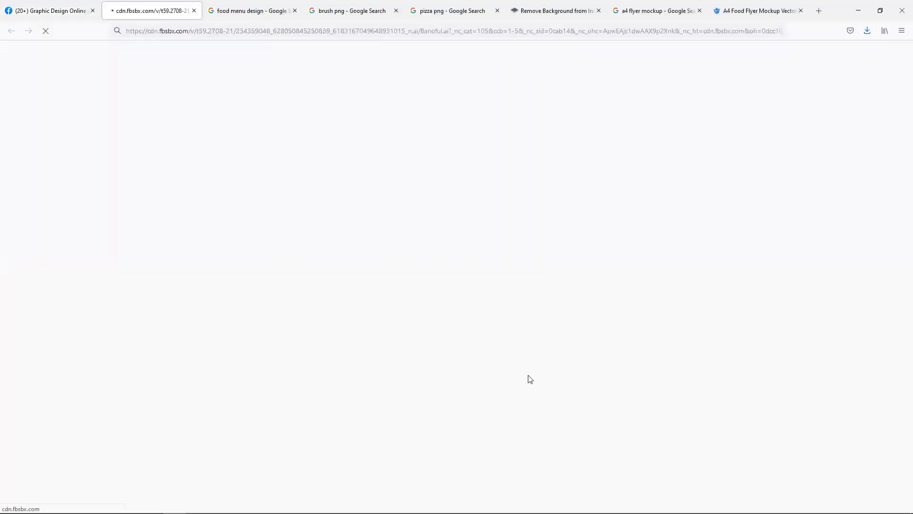
left_click(230, 242)
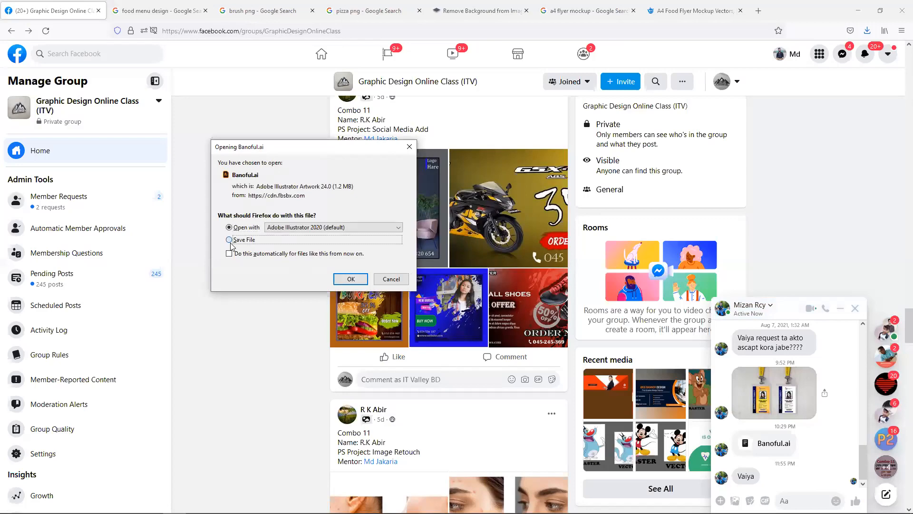
left_click(230, 227)
left_click(351, 279)
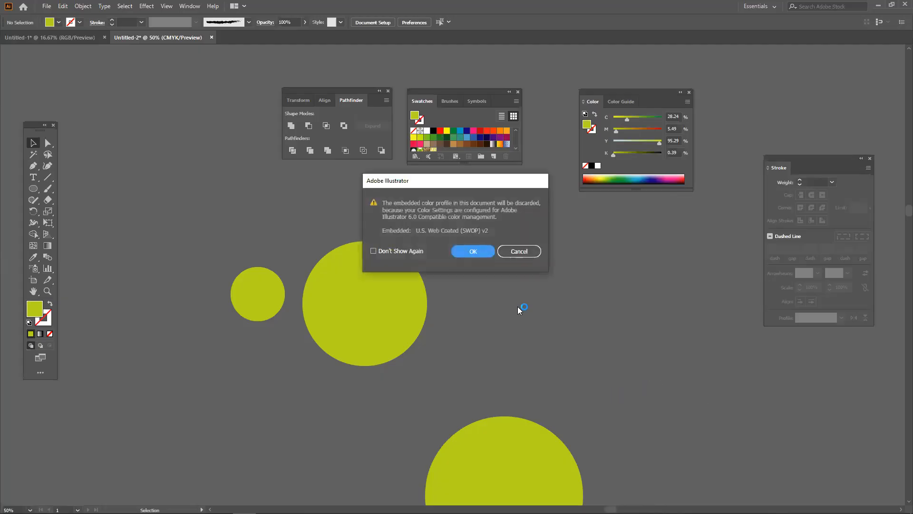
Finish opening Banoful.ai by accepting the embedded color profile's removal, ignoring the missing linked images, and dismissing the missing fonts notice.
left_click(470, 250)
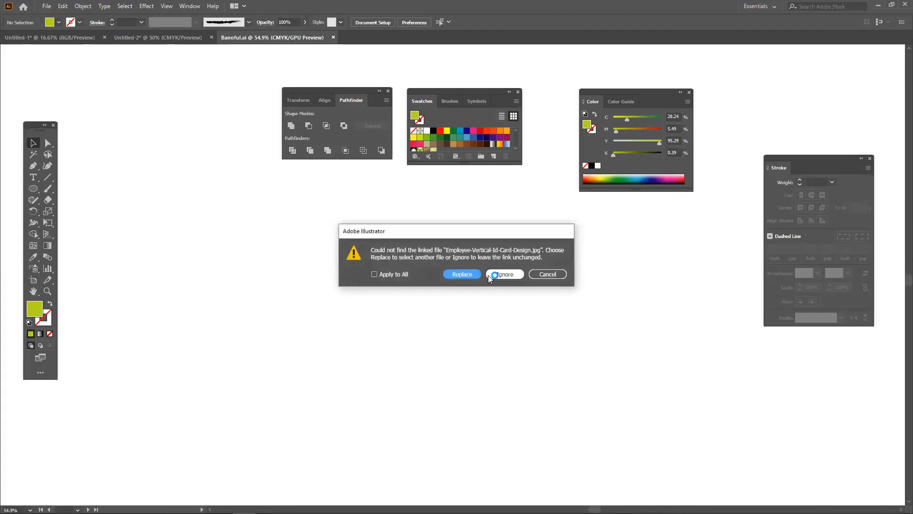
left_click(504, 274)
left_click(504, 274)
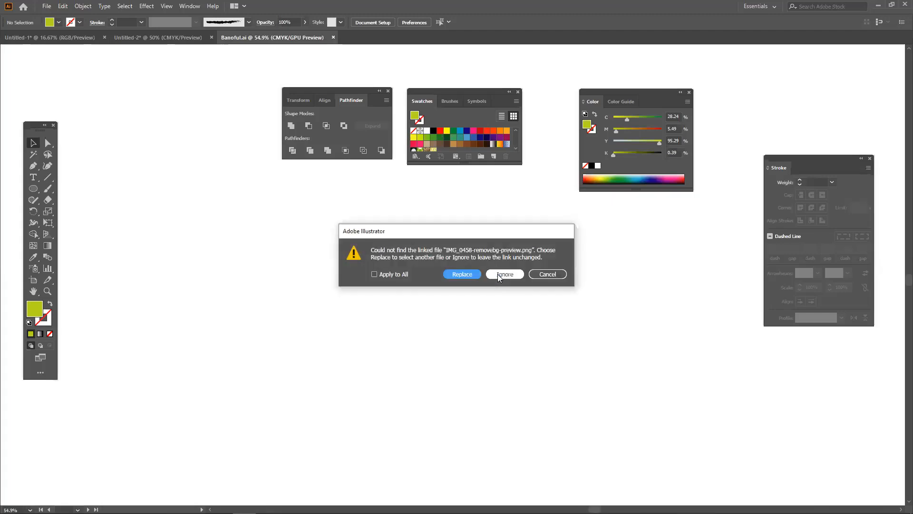
left_click(505, 274)
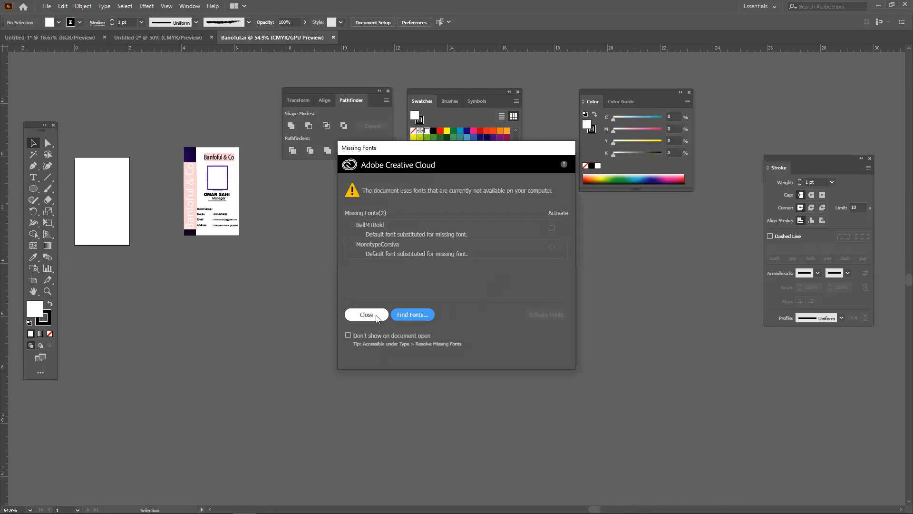
left_click(375, 316)
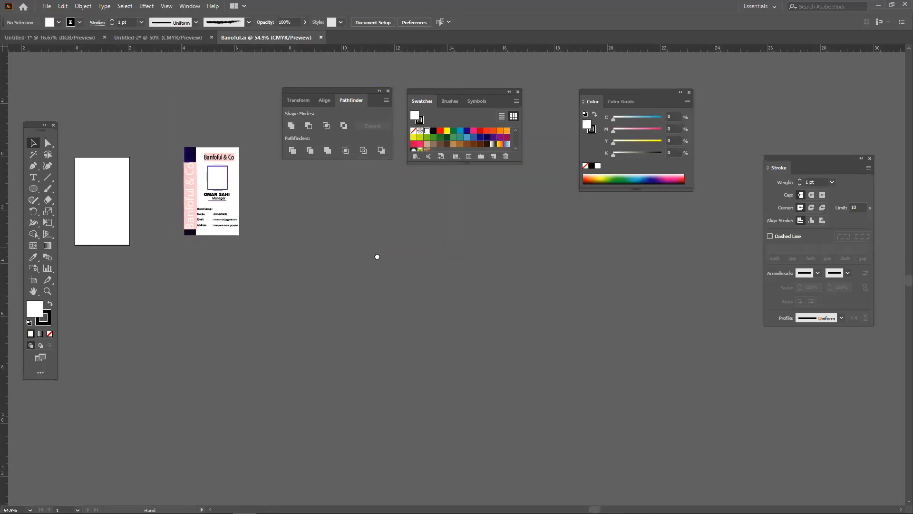
left_click_drag(361, 248, 493, 330)
scroll(442, 293, "up", 2)
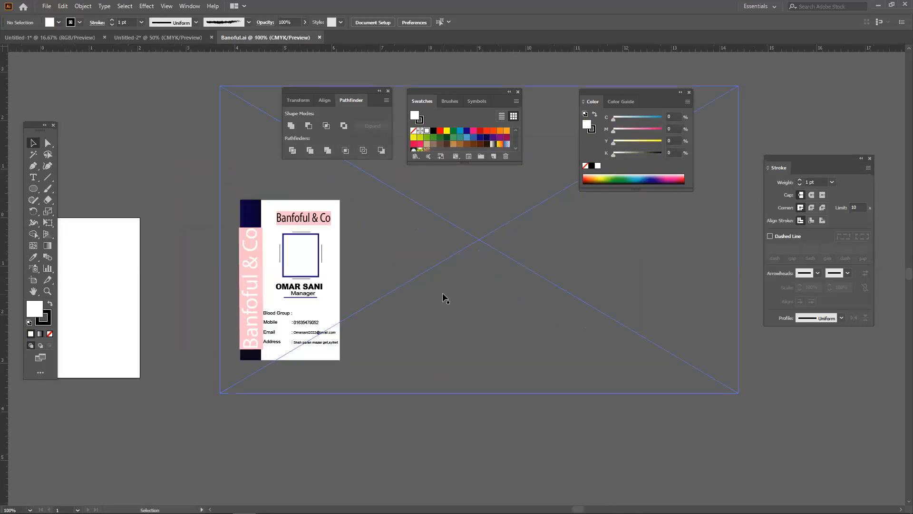
scroll(322, 324, "up", 1)
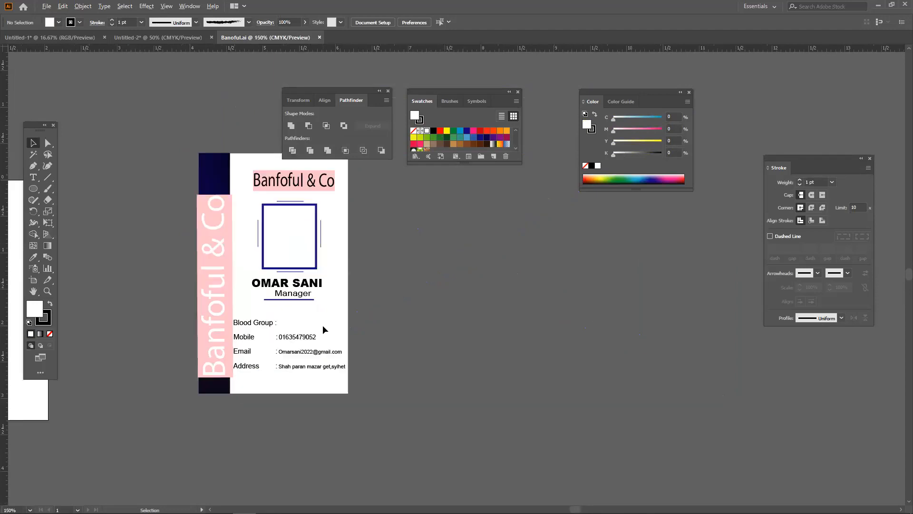
scroll(322, 324, "up", 1)
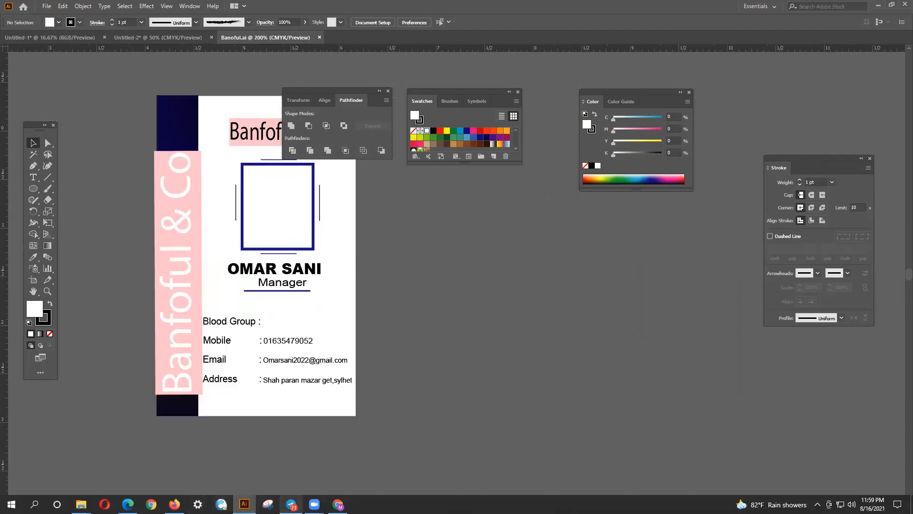
Switch to Firefox, open the ID card mockup image from the chat at full size, and copy the image.
left_click(175, 504)
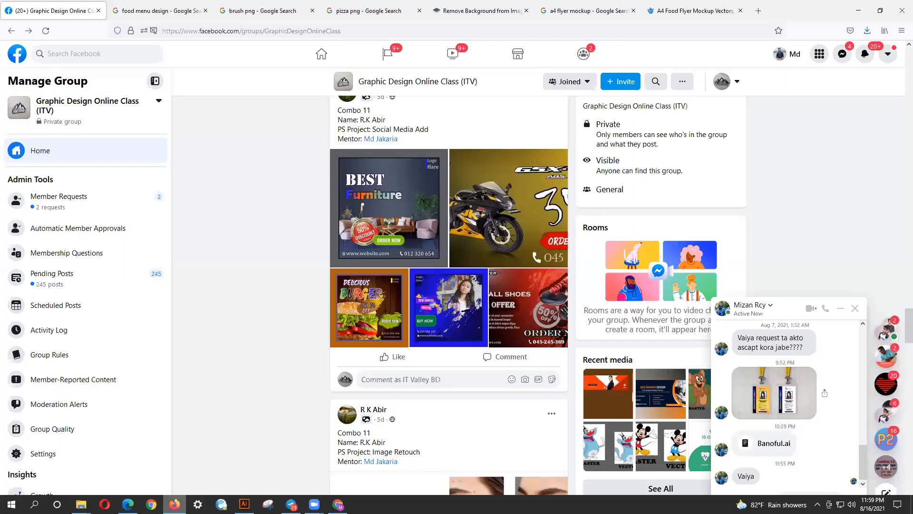
left_click(784, 398)
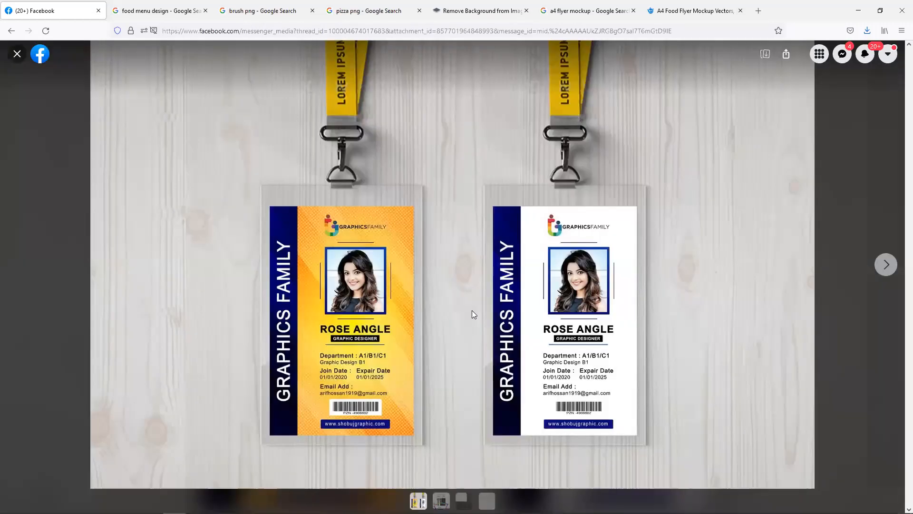
right_click(457, 284)
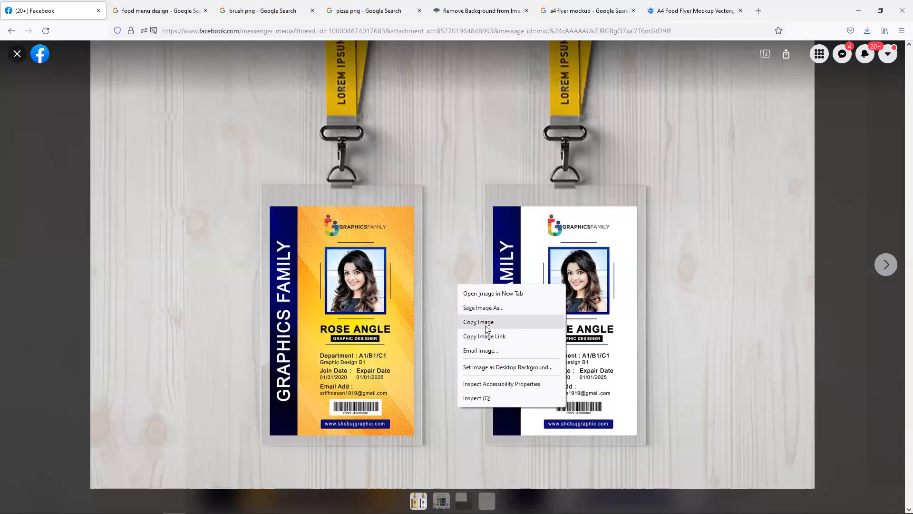
left_click(488, 328)
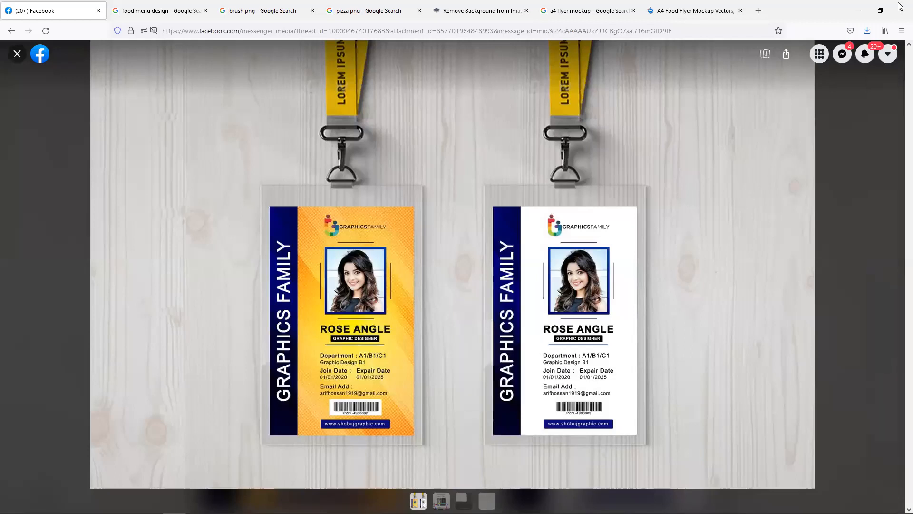
Return to Illustrator and paste the copied ID card mockup into Banoful.ai to examine its orange card design.
left_click(856, 3)
key("ctrl+v")
left_click_drag(638, 333, 564, 279)
scroll(383, 246, "down", 3)
left_click_drag(340, 216, 411, 278)
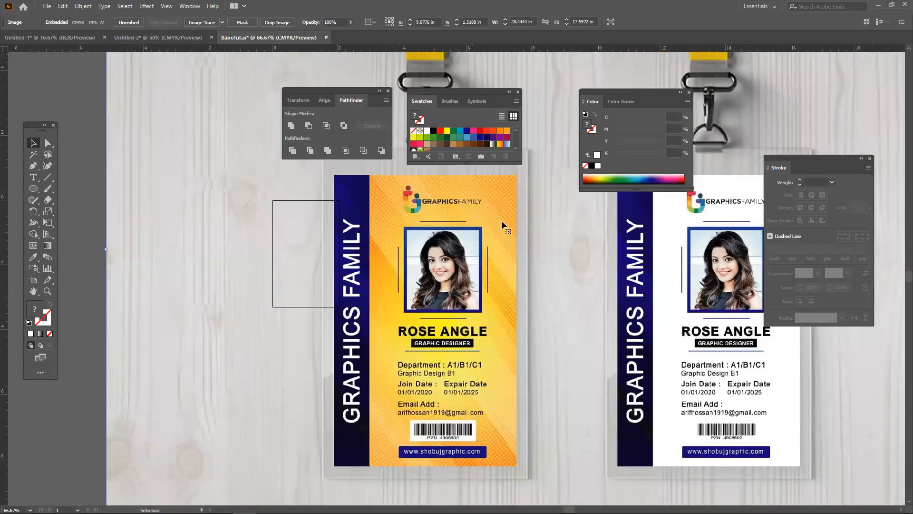
scroll(409, 218, "down", 1)
scroll(426, 393, "down", 1)
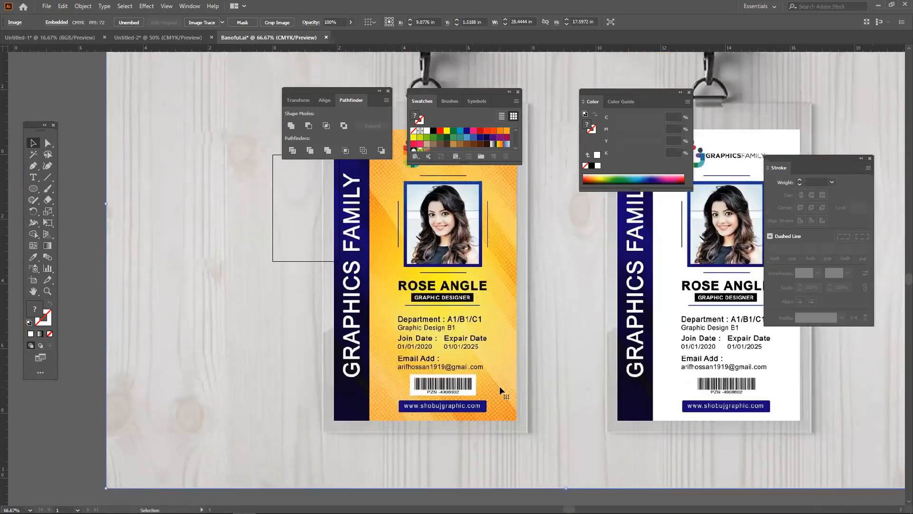
scroll(499, 386, "up", 2)
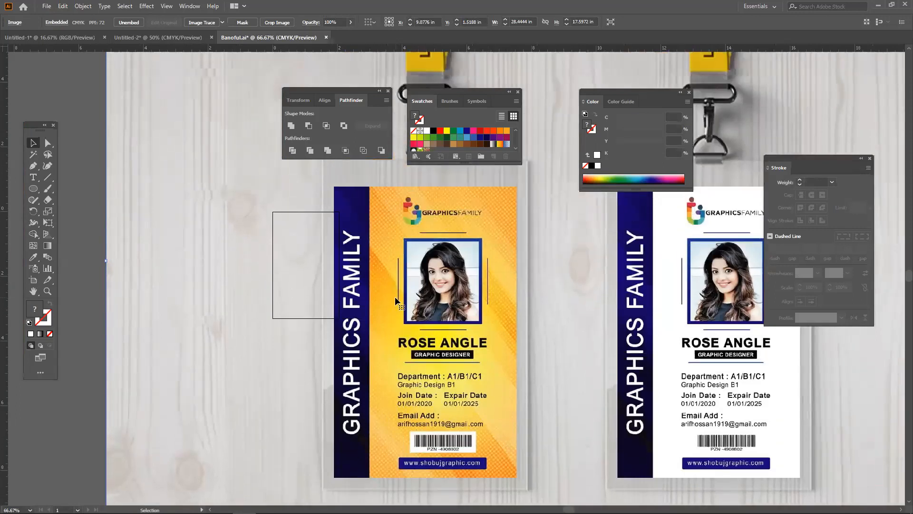
scroll(395, 298, "down", 3)
scroll(396, 299, "down", 3)
key("space")
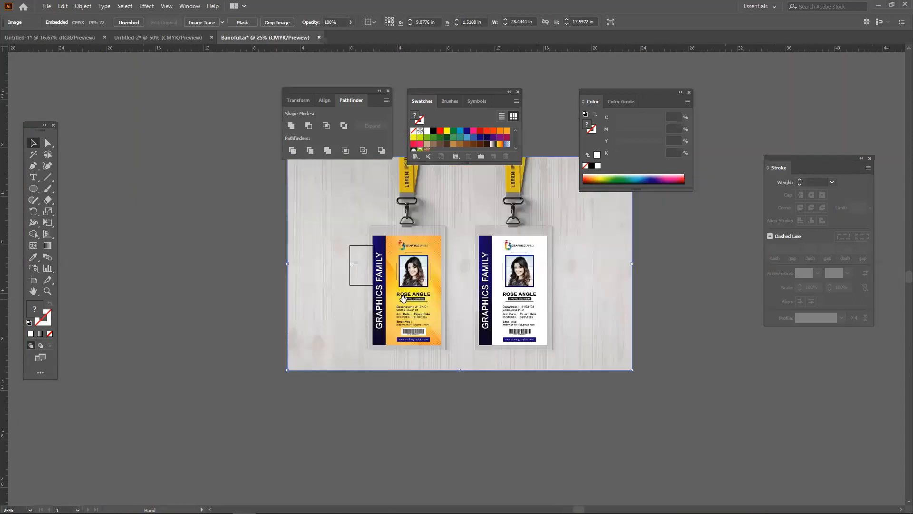
Switch to Firefox and run a Google image search for "spoty texture" in a new tab.
left_click(174, 504)
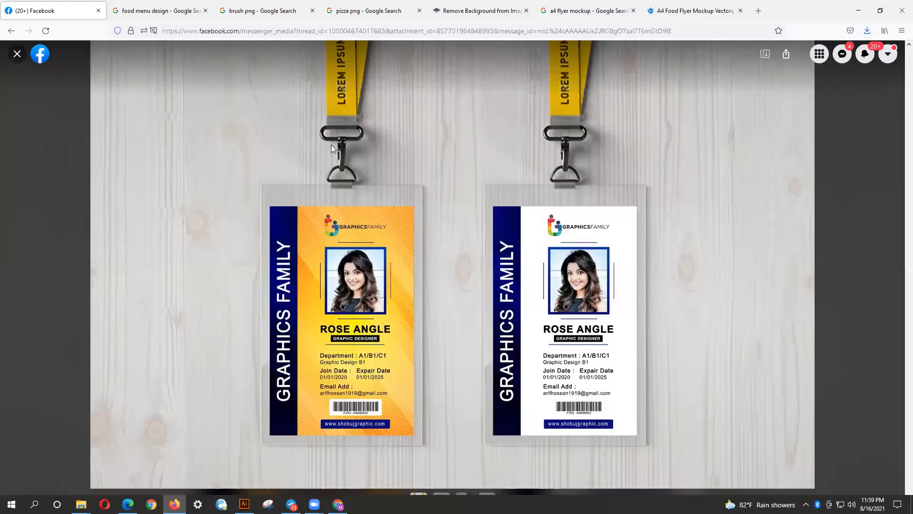
left_click(757, 11)
type("spoty")
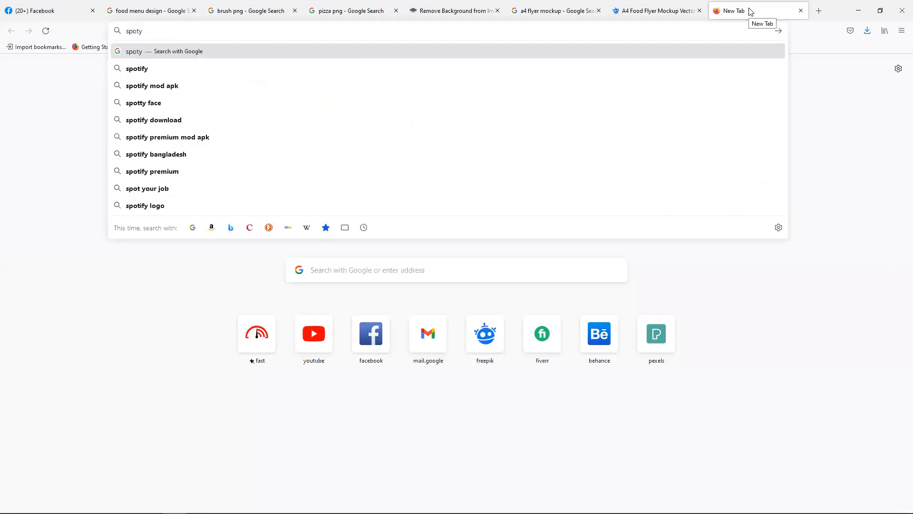
type(" te3x")
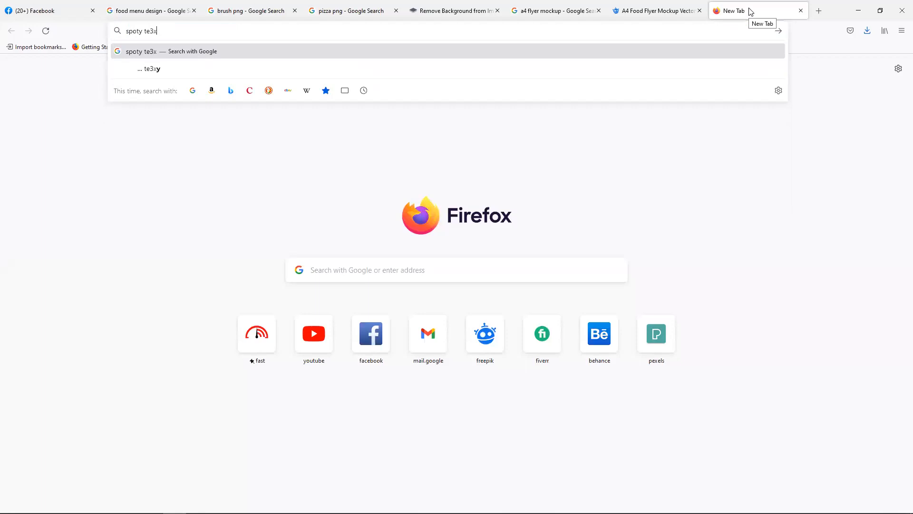
key("Return")
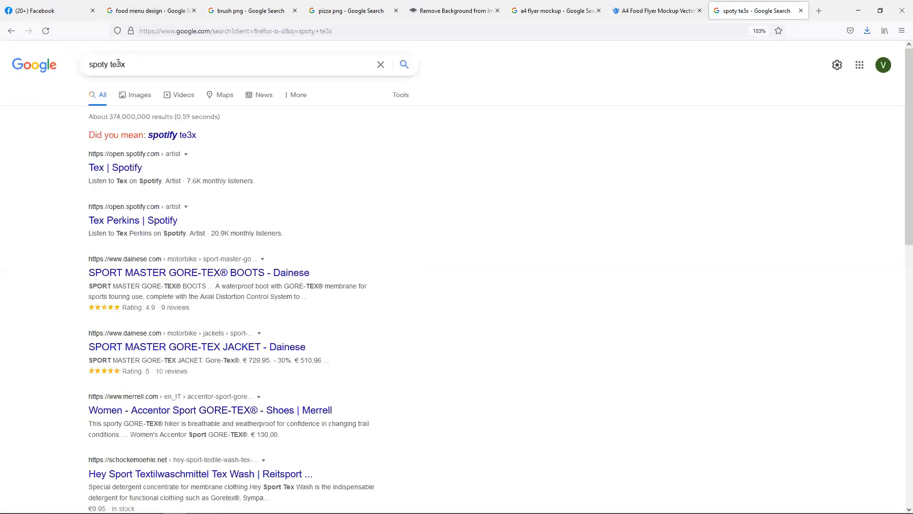
type("xture")
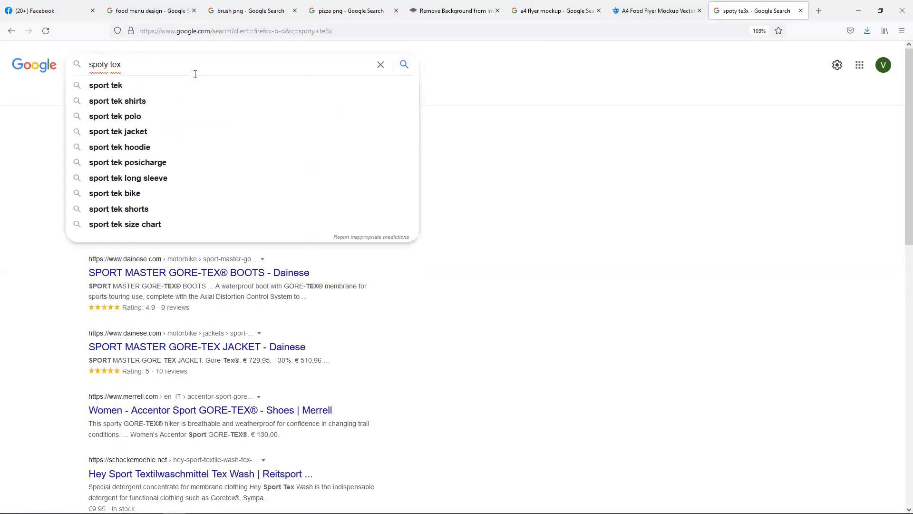
key("Return")
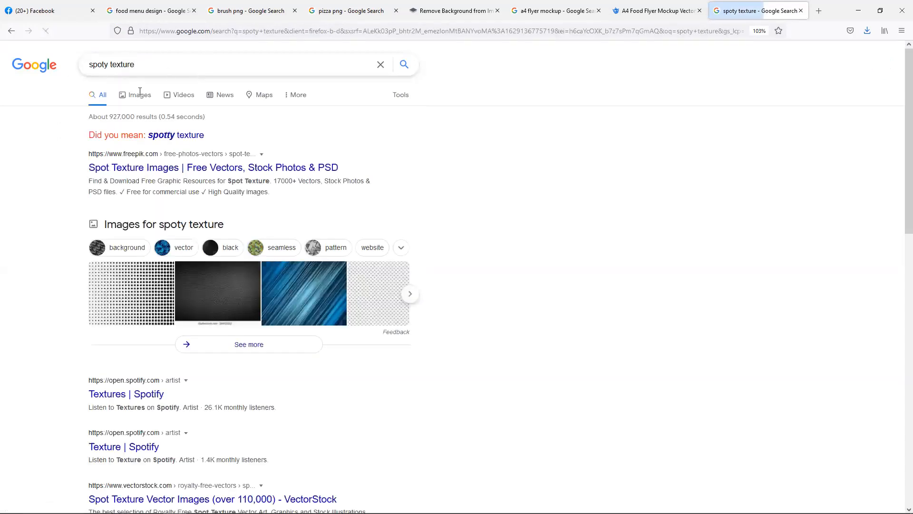
left_click(138, 96)
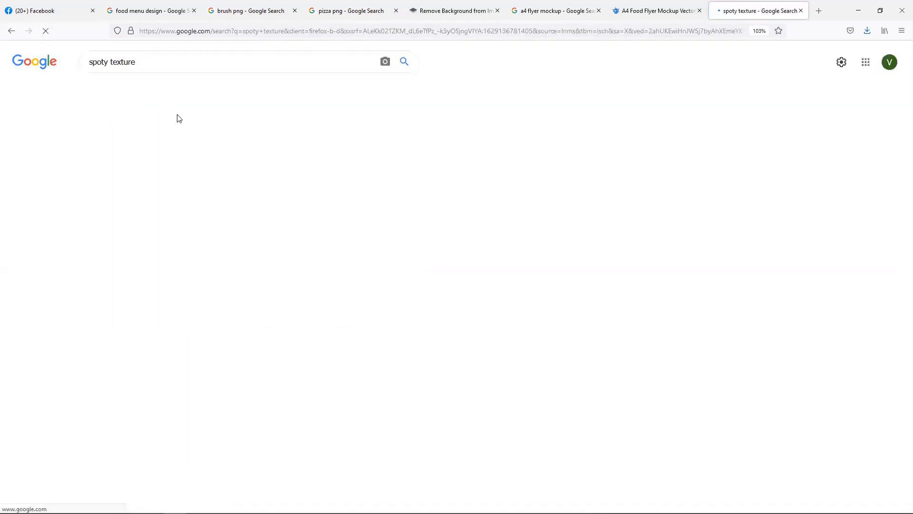
Browse the spotty texture image results and preview the brown leopard-print stock image from stocklib.com.
scroll(404, 246, "down", 7)
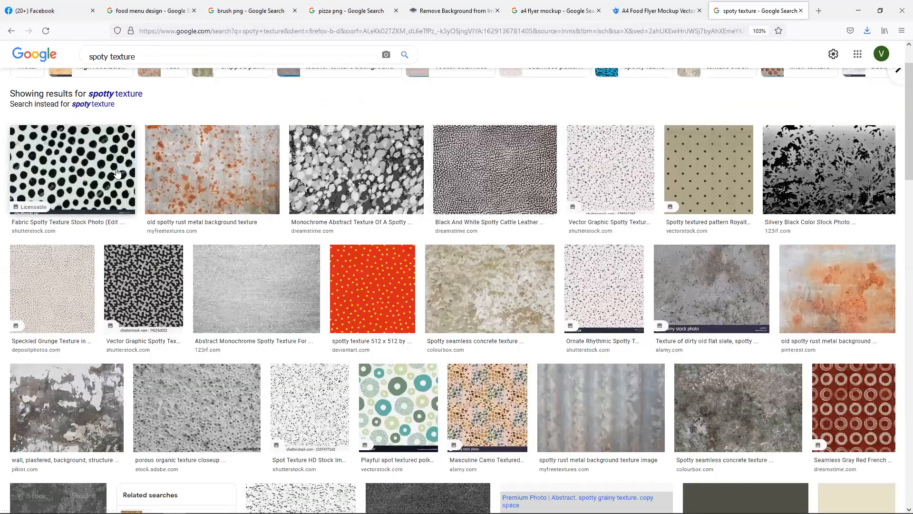
scroll(405, 246, "down", 20)
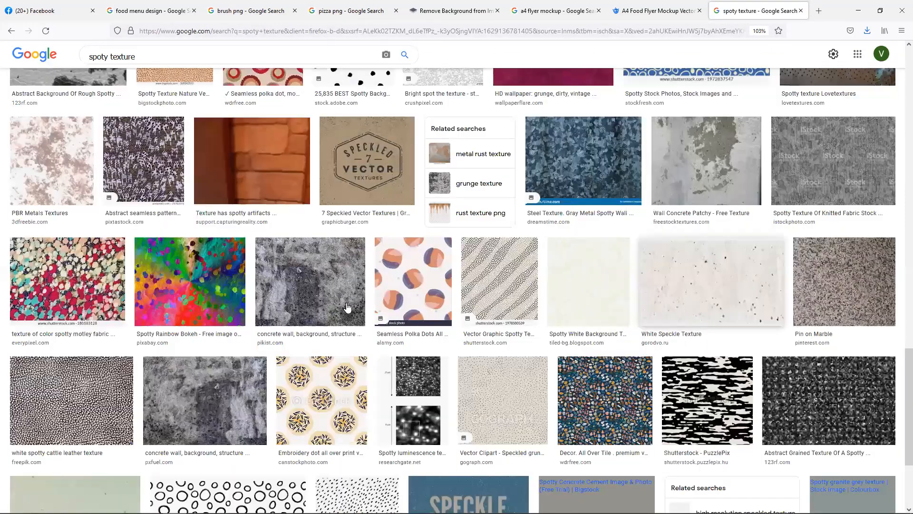
scroll(345, 303, "down", 6)
scroll(864, 176, "down", 5)
left_click(856, 181)
scroll(781, 280, "down", 8)
scroll(384, 364, "down", 10)
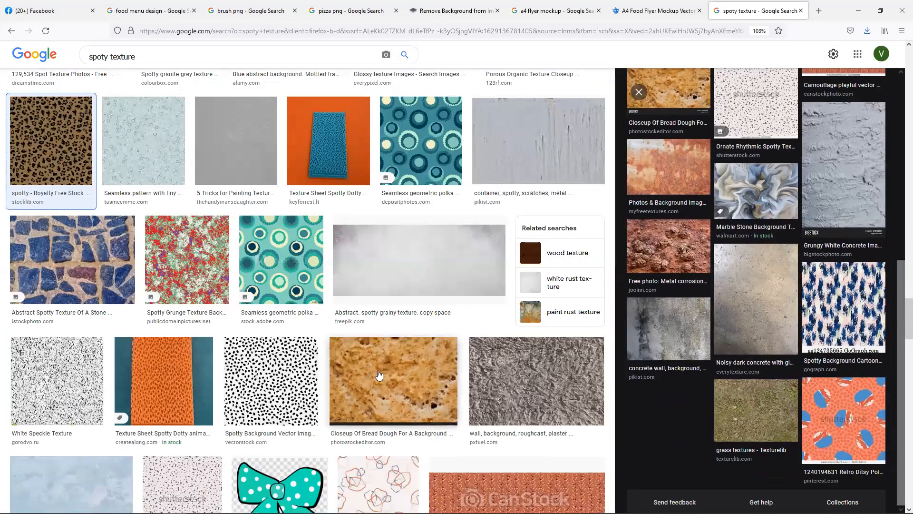
Preview the VectorStock spotty background image and show all of its related images.
scroll(333, 295, "up", 2)
left_click(278, 169)
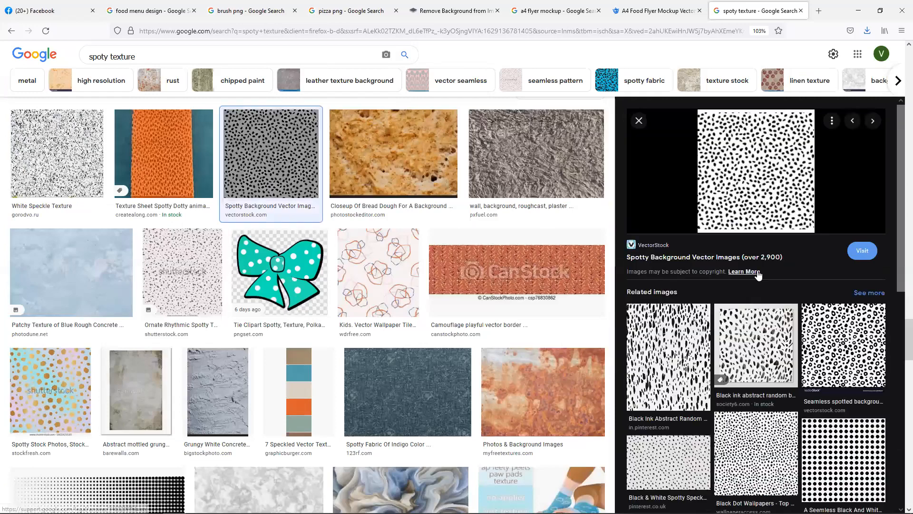
scroll(740, 311, "down", 5)
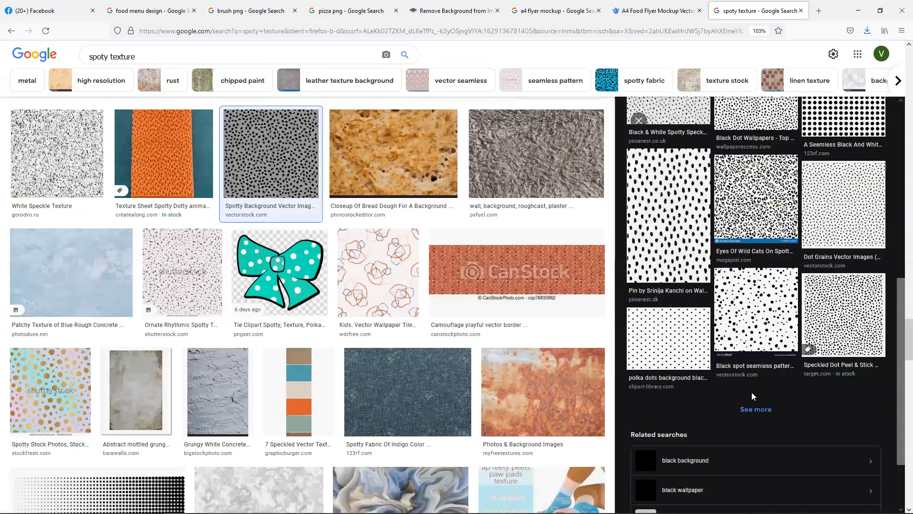
left_click(753, 410)
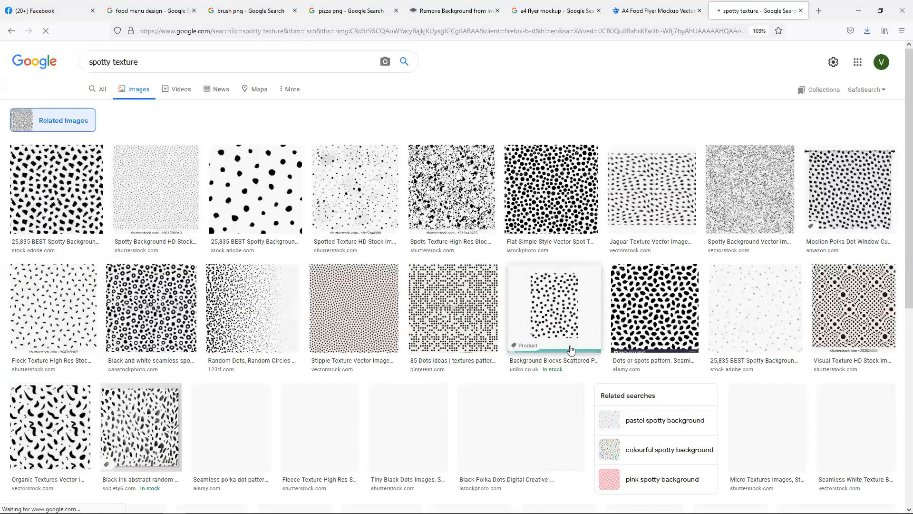
Preview the iStock Black Dots Circle Pattern image and open the related black-and-white halftone dot design from myloview.de.
scroll(571, 351, "down", 5)
scroll(468, 246, "down", 1)
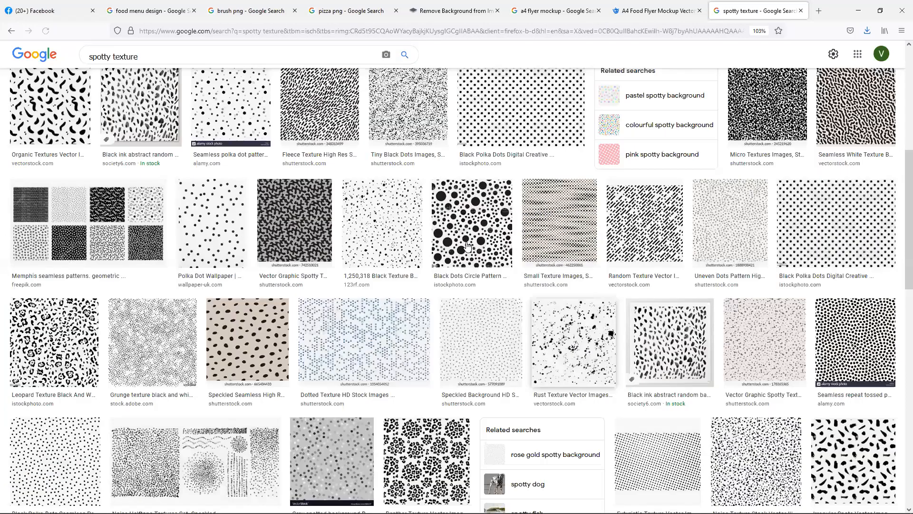
left_click(468, 246)
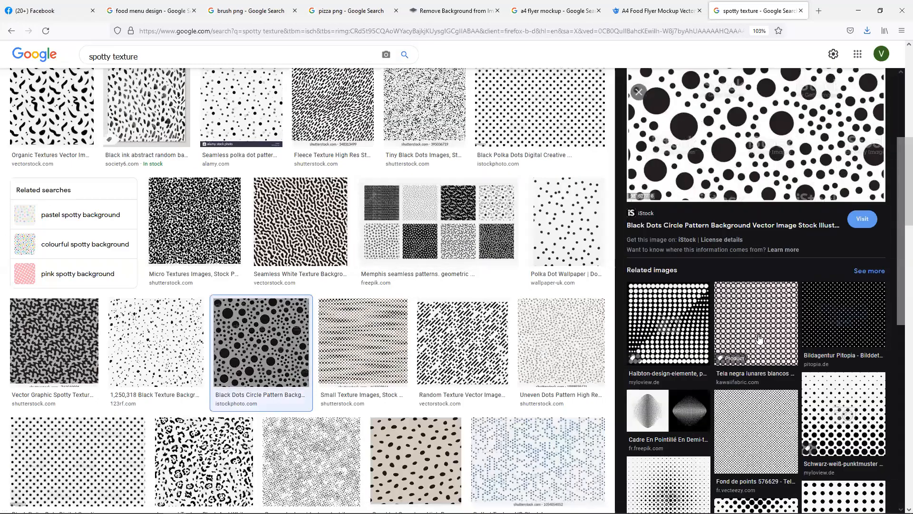
scroll(760, 337, "down", 4)
left_click(700, 312)
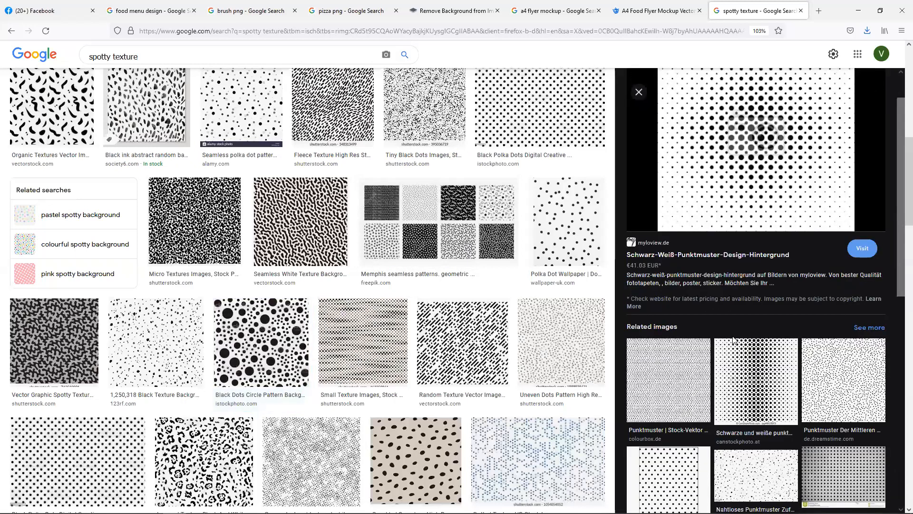
Look through the halftone design's related images and preview Vecteezy's concentric black dot pattern.
scroll(727, 316, "up", 3)
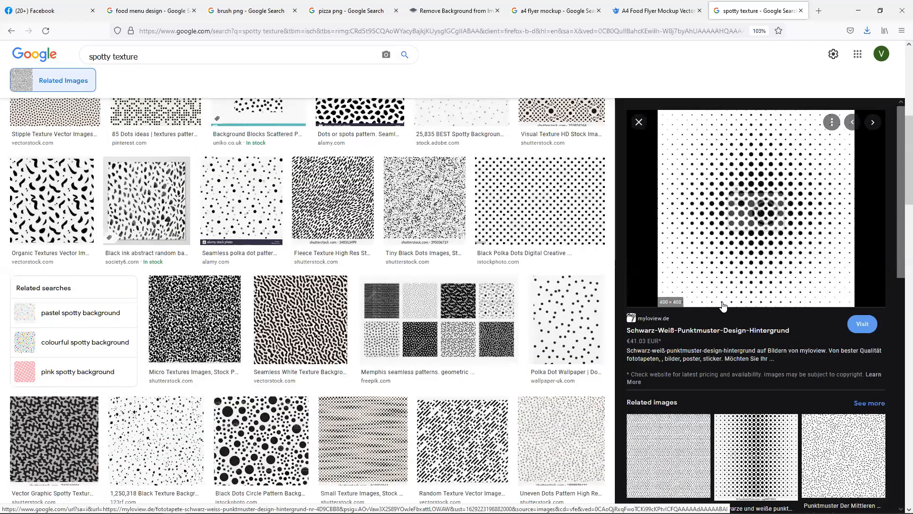
scroll(721, 320, "down", 3)
scroll(748, 274, "down", 10)
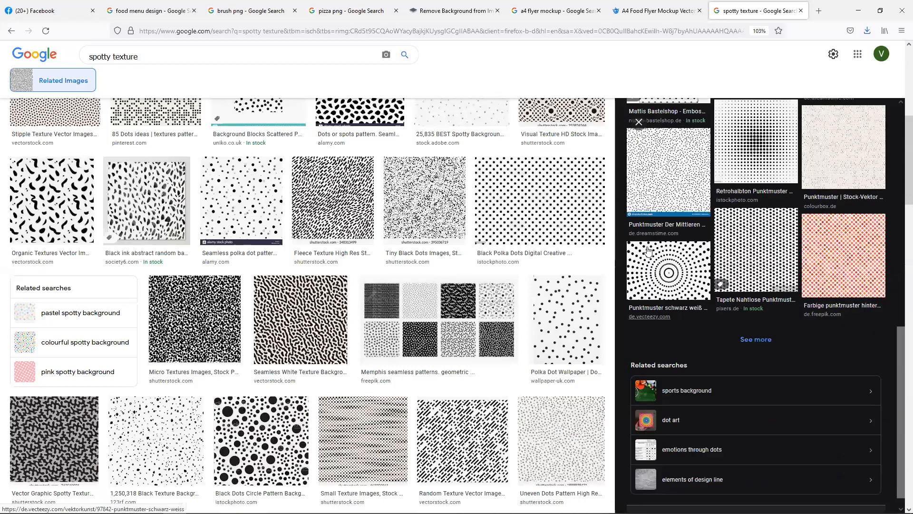
left_click(665, 276)
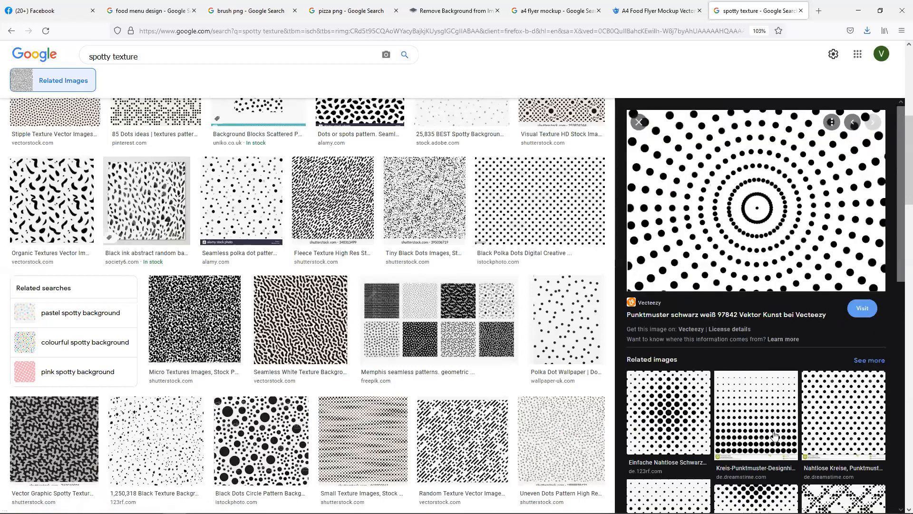
scroll(389, 370, "down", 6)
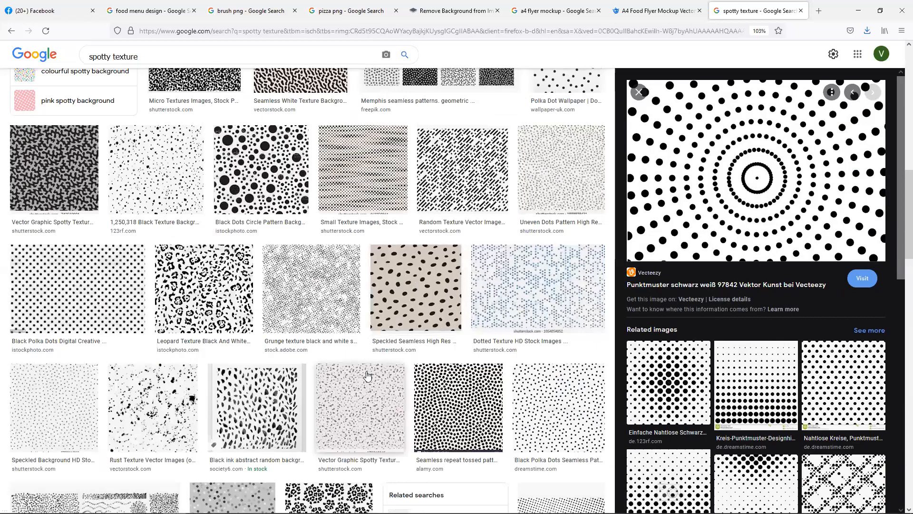
Copy the previewed Vecteezy concentric black dot pattern image.
scroll(389, 370, "down", 9)
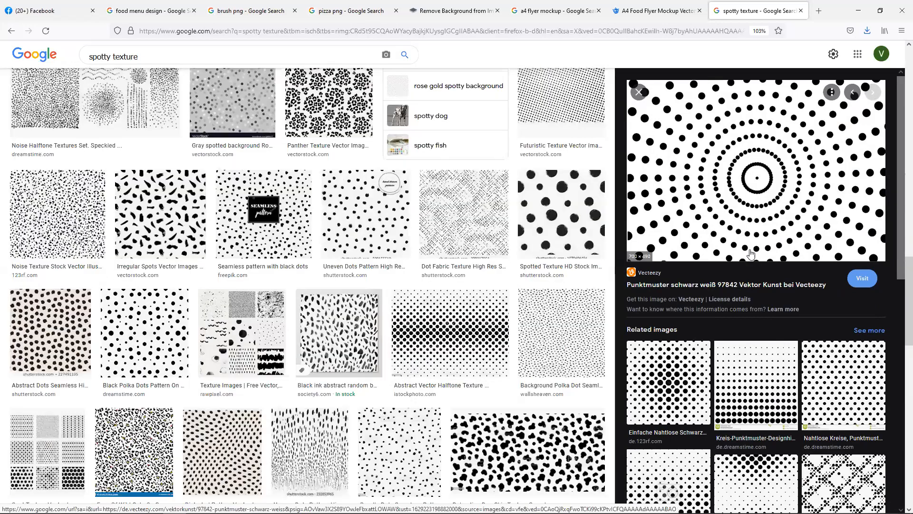
right_click(757, 229)
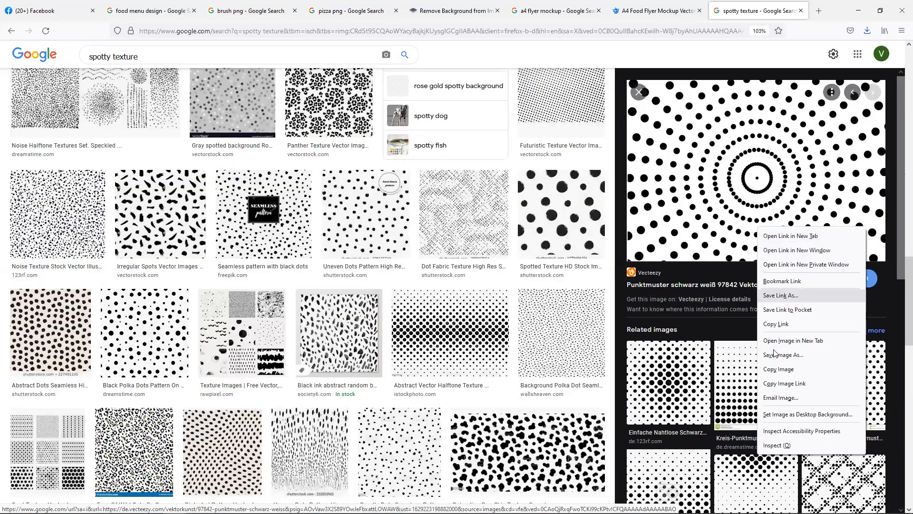
left_click(786, 369)
scroll(808, 285, "down", 1)
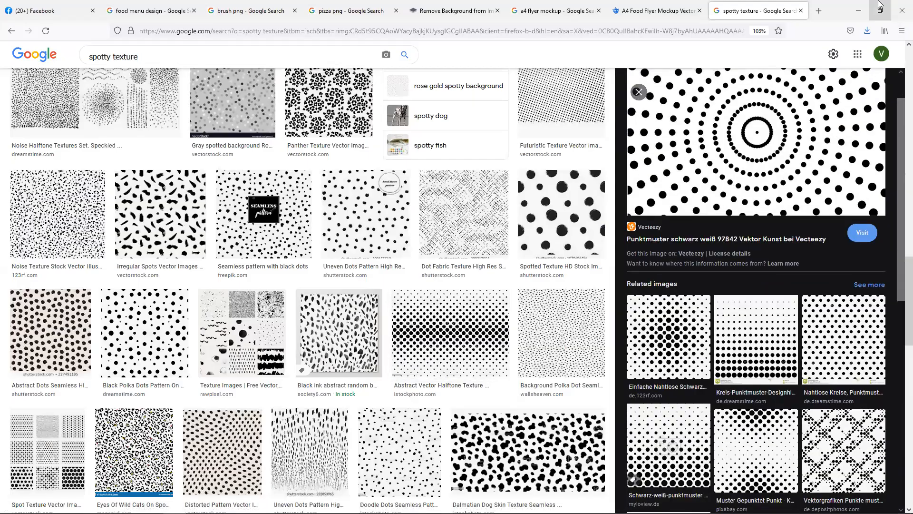
Switch to Illustrator and paste the dot pattern image onto the empty canvas beside the ID card mockup.
left_click(856, 7)
left_click(691, 333)
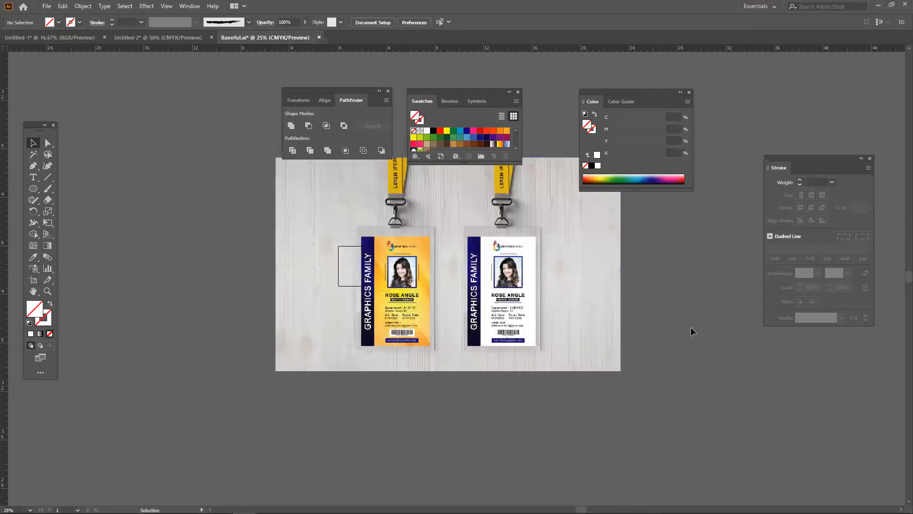
scroll(454, 302, "right", 6)
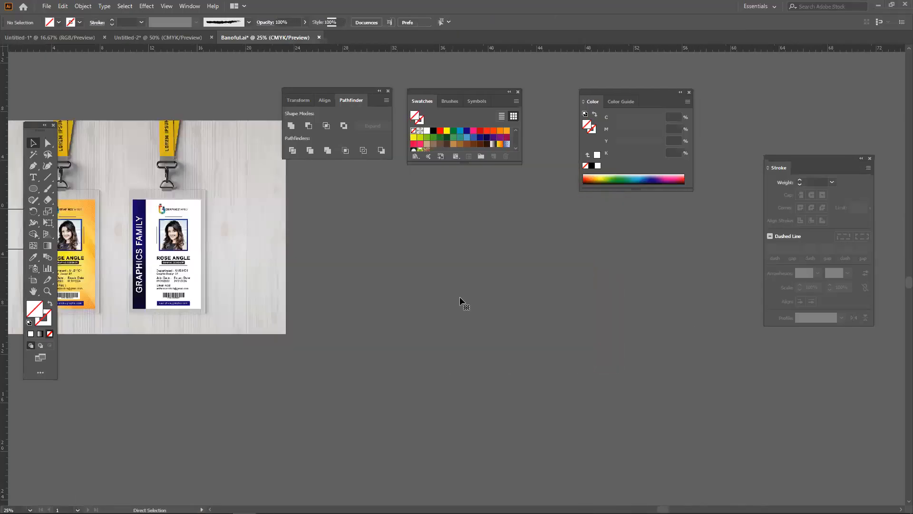
key("ctrl+v")
left_click(537, 296)
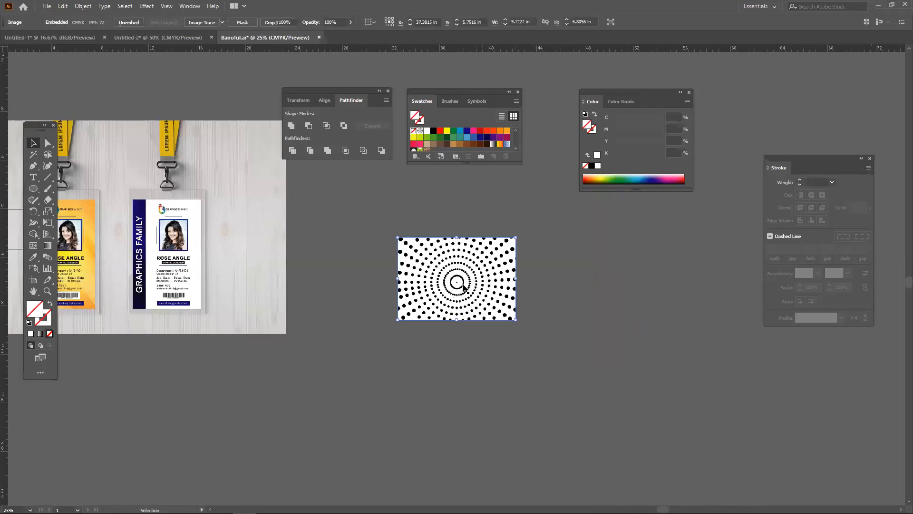
Draw a rounded rectangle about 9.45 by 6.53 in over the dot image and fill it with the yellow-to-red gradient.
scroll(465, 285, "up", 1)
left_click_drag(34, 189, 81, 198)
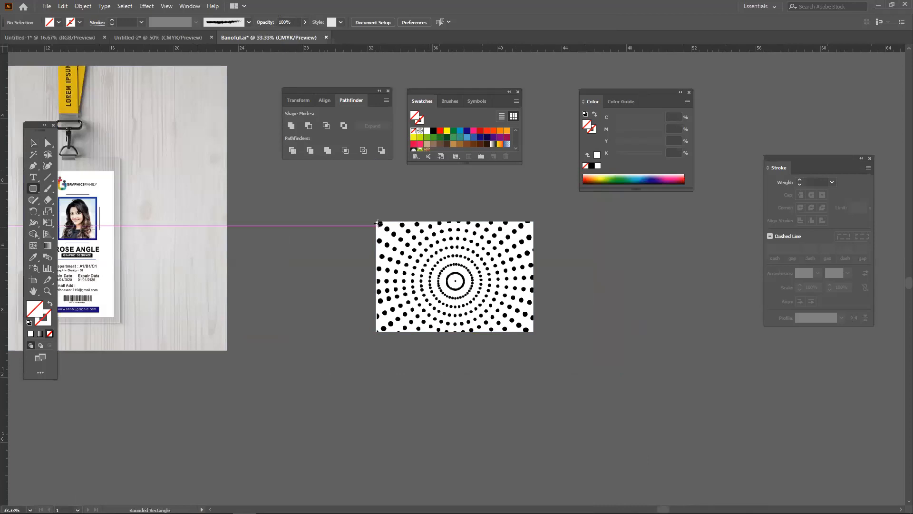
left_click_drag(376, 222, 530, 328)
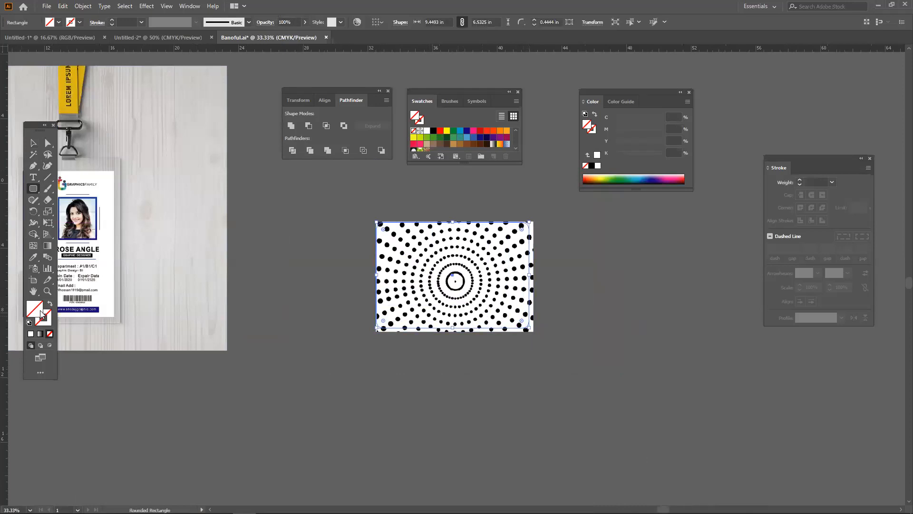
left_click(40, 333)
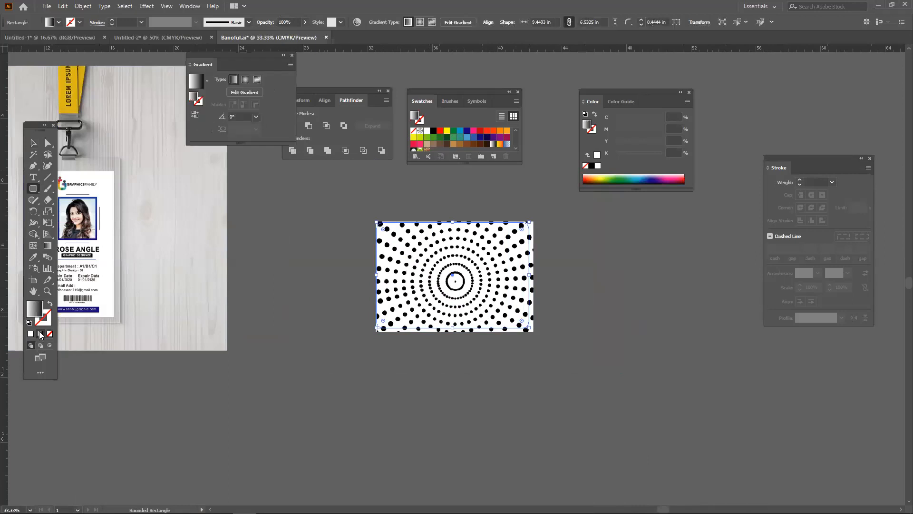
left_click(207, 81)
left_click(150, 117)
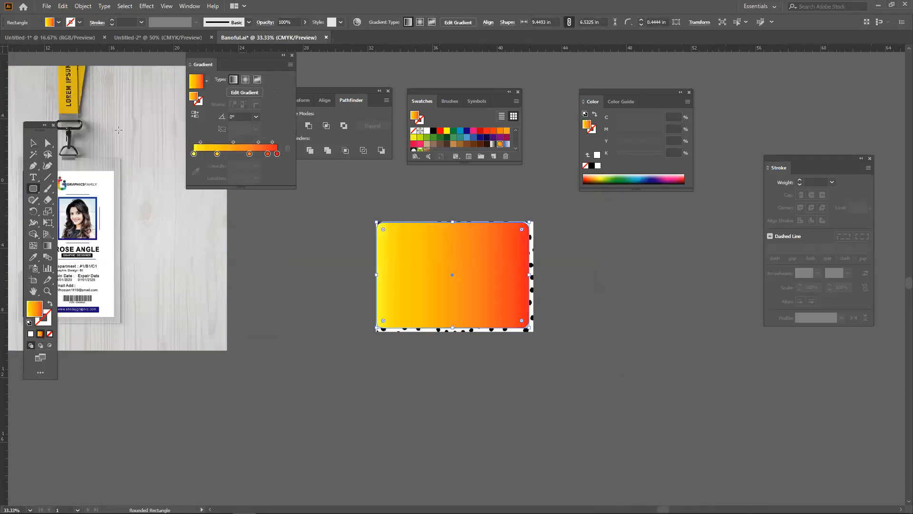
Lower the gradient rectangle's opacity to 83% and deselect it.
left_click(30, 145)
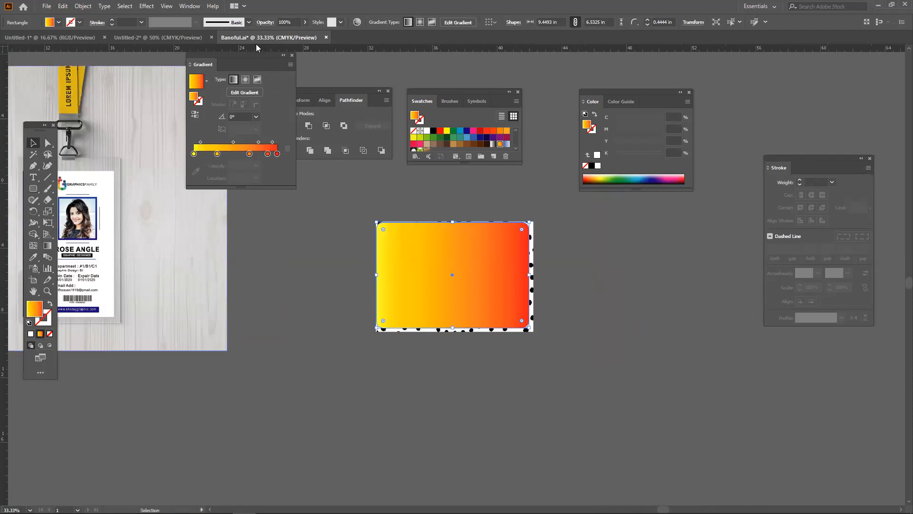
mouse_move(301, 36)
left_mouse_down()
mouse_move(293, 36)
mouse_move(300, 36)
left_mouse_up()
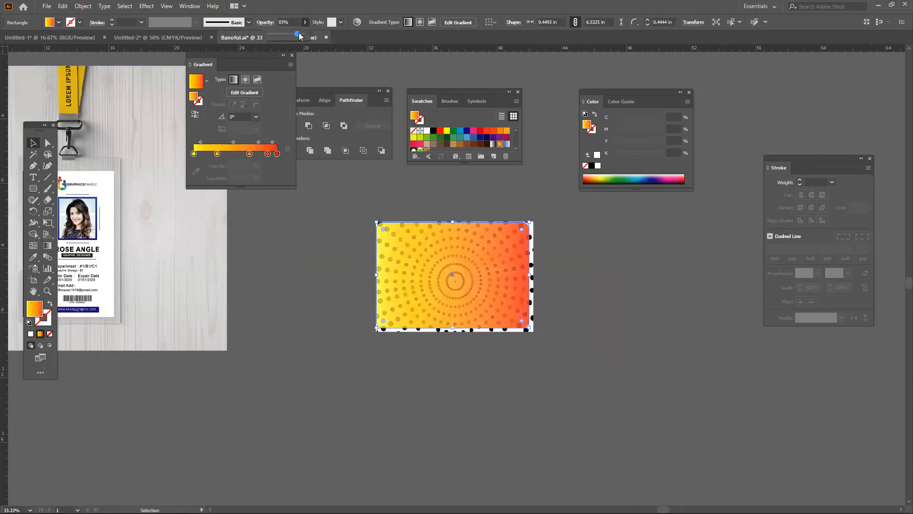
left_click(320, 297)
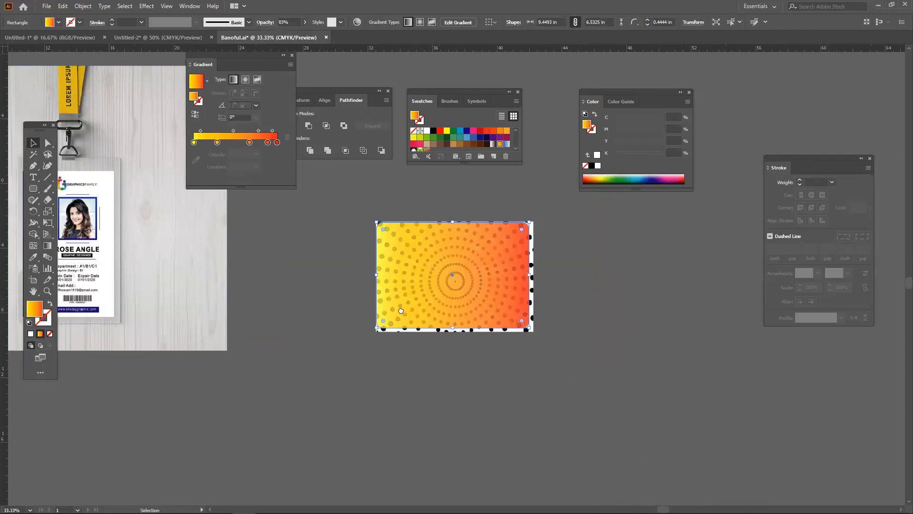
Glance at the course outline PDF and examine the dotted, striped background of the yellow ID card up close.
left_click_drag(280, 286, 402, 316)
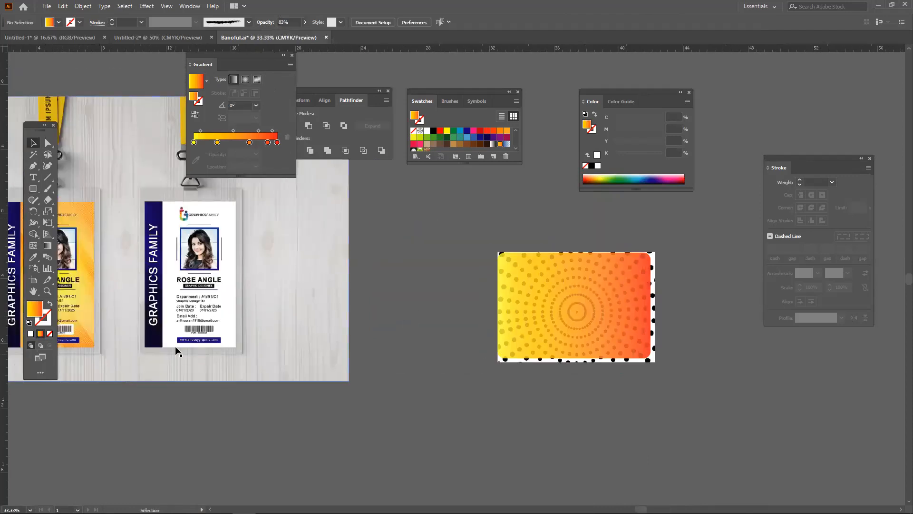
left_click_drag(321, 363, 438, 350)
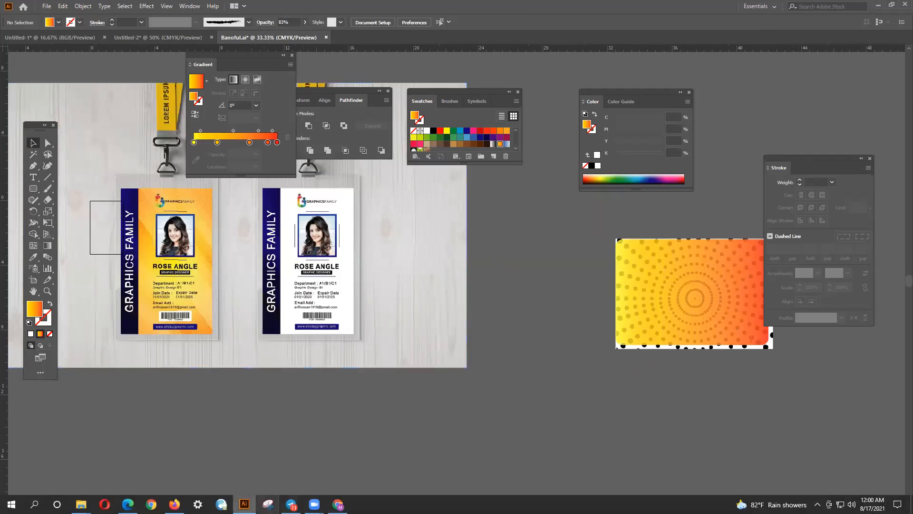
left_click(339, 504)
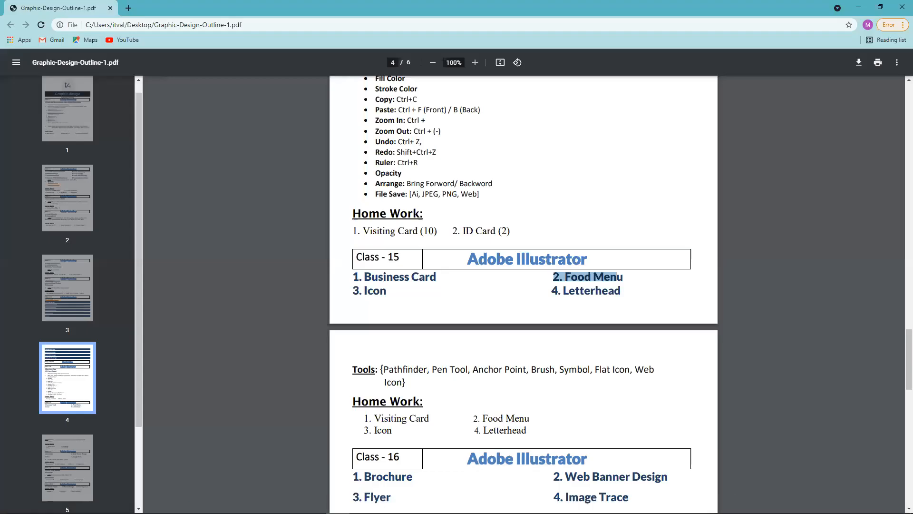
left_click(338, 505)
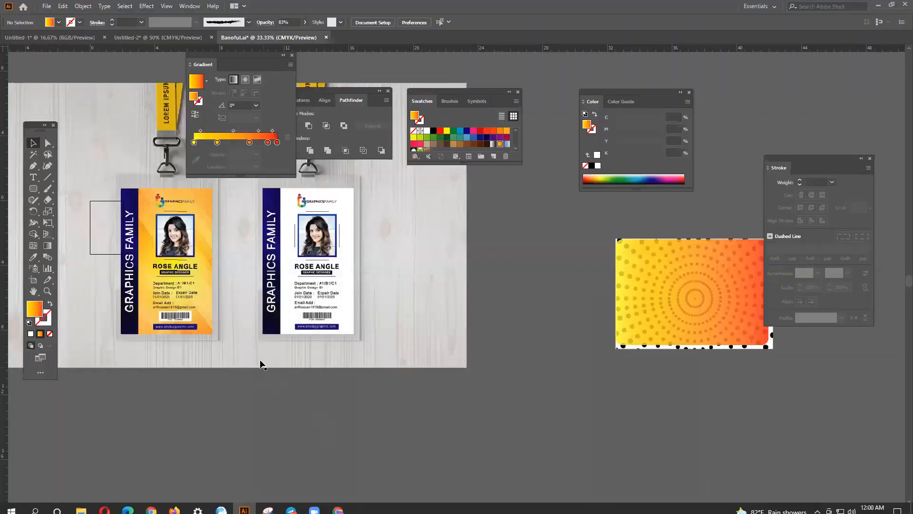
scroll(255, 353, "up", 1)
scroll(483, 330, "up", 1)
left_click_drag(232, 304, 505, 333)
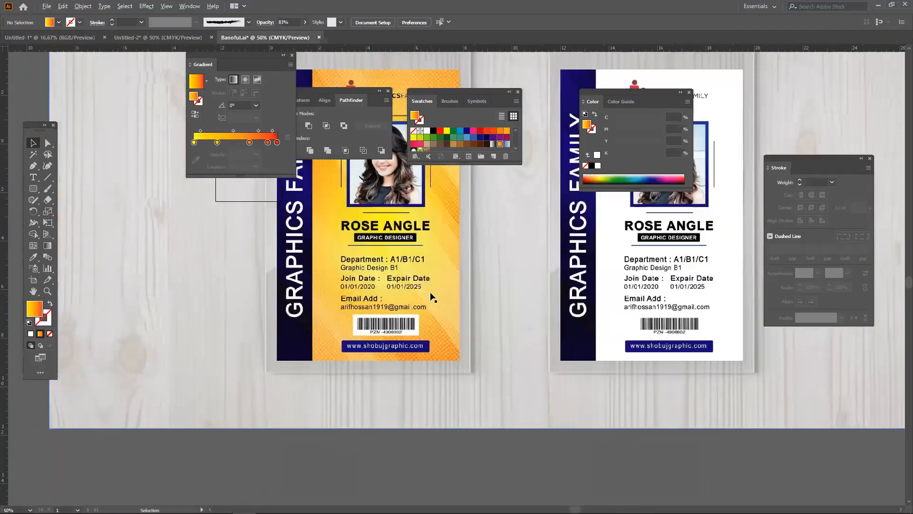
scroll(433, 298, "down", 1)
left_click_drag(445, 318, 422, 337)
scroll(448, 333, "down", 1)
scroll(425, 351, "up", 1)
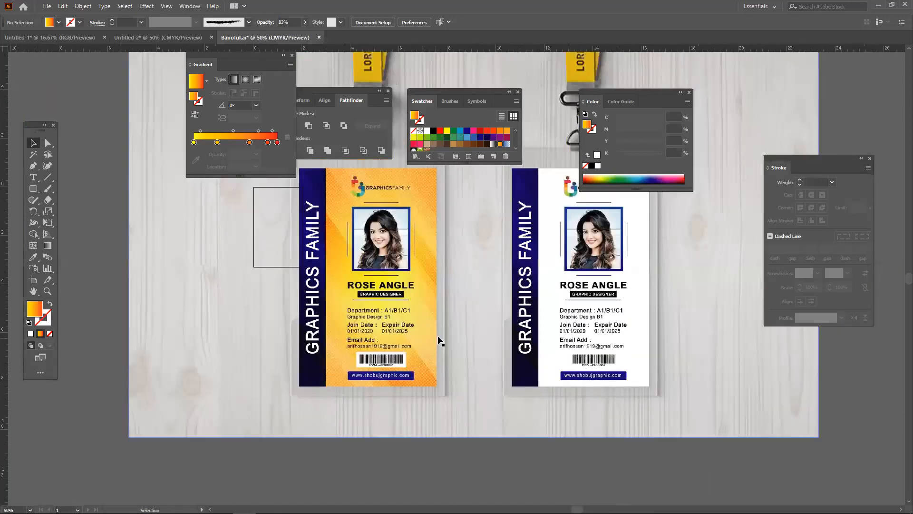
Draw a narrow upright rectangle beside the artboard and slant it into a parallelogram about 5.3 in wide and 5.4 in high.
scroll(440, 340, "up", 1)
left_click(34, 188)
left_click(65, 188)
left_click_drag(134, 226, 227, 226)
left_click_drag(93, 200, 134, 346)
key("a")
left_click_drag(156, 222, 275, 233)
left_click_drag(202, 305, 202, 341)
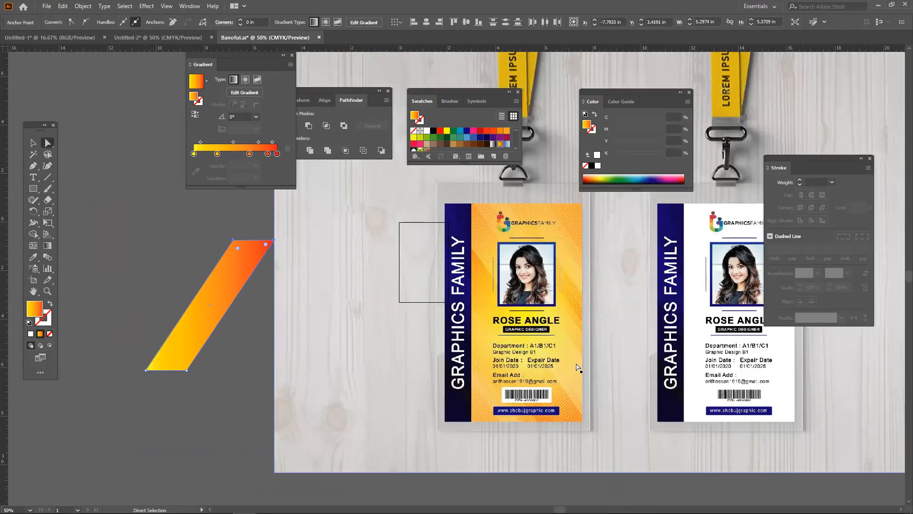
Fill the parallelogram with the blue-to-transparent gradient and move it onto the wood background beside the yellow ID card.
left_click(247, 266)
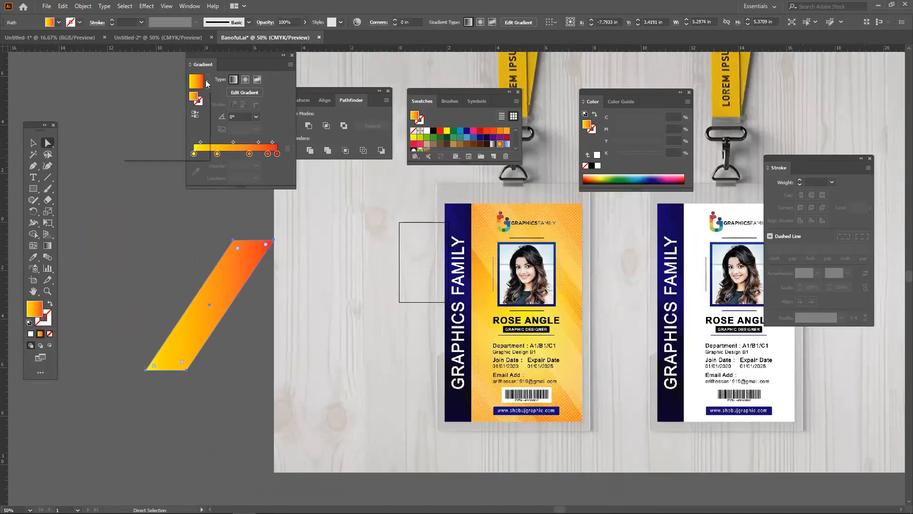
left_click(207, 81)
left_click(157, 129)
left_click(29, 142)
left_click_drag(200, 301, 323, 335)
left_click(169, 312)
left_click(191, 329)
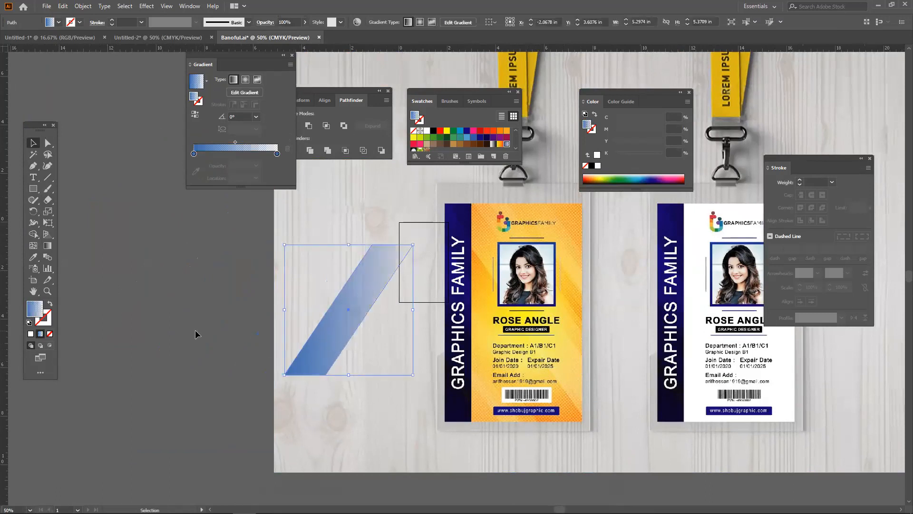
left_click(195, 329)
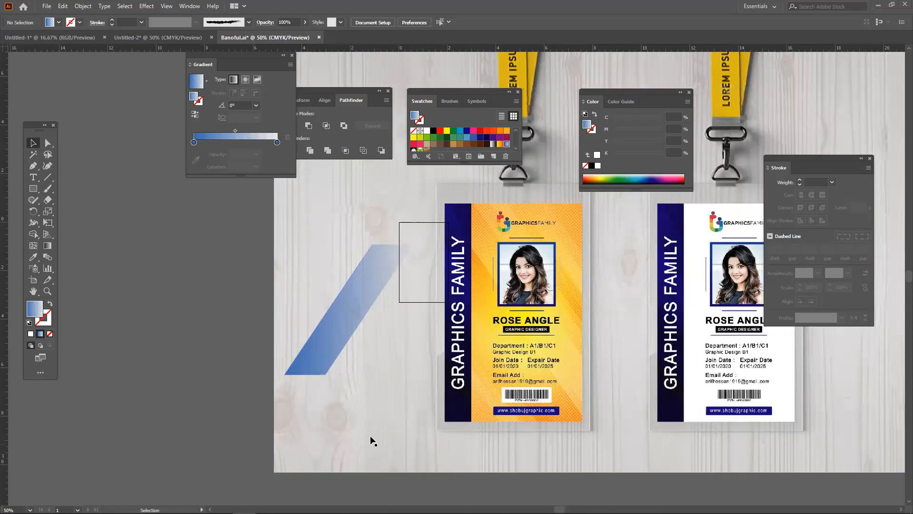
mouse_move(867, 509)
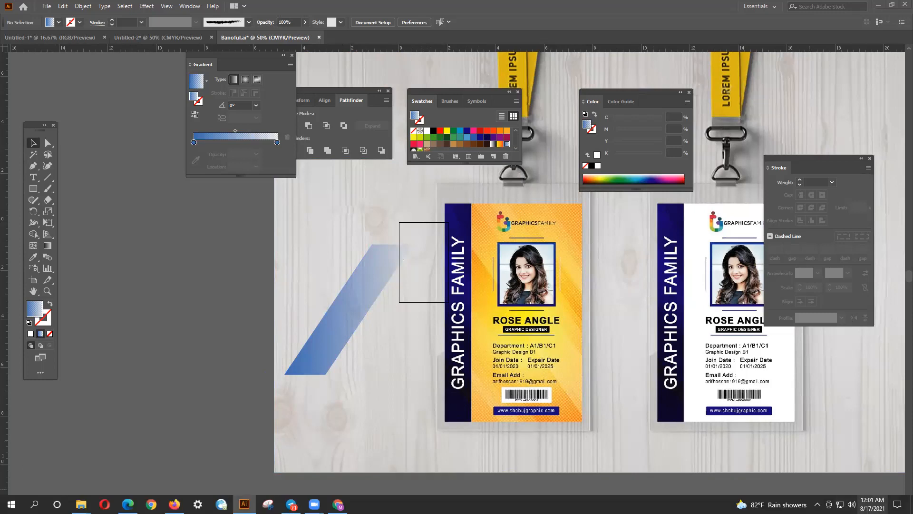
left_click(851, 504)
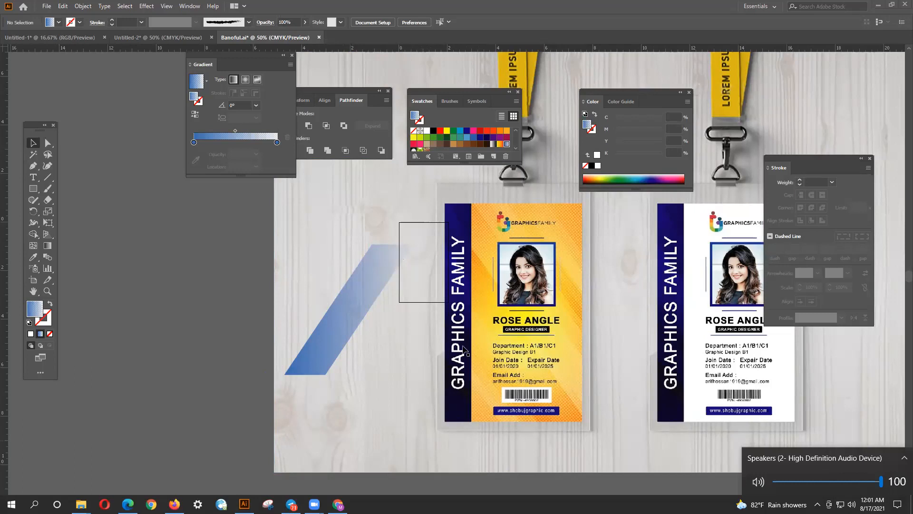
left_click(402, 253)
Draw a star about 4.45 by 4.58 in on the empty canvas away from the mockup and fill it with yellow.
left_click_drag(388, 286, 498, 352)
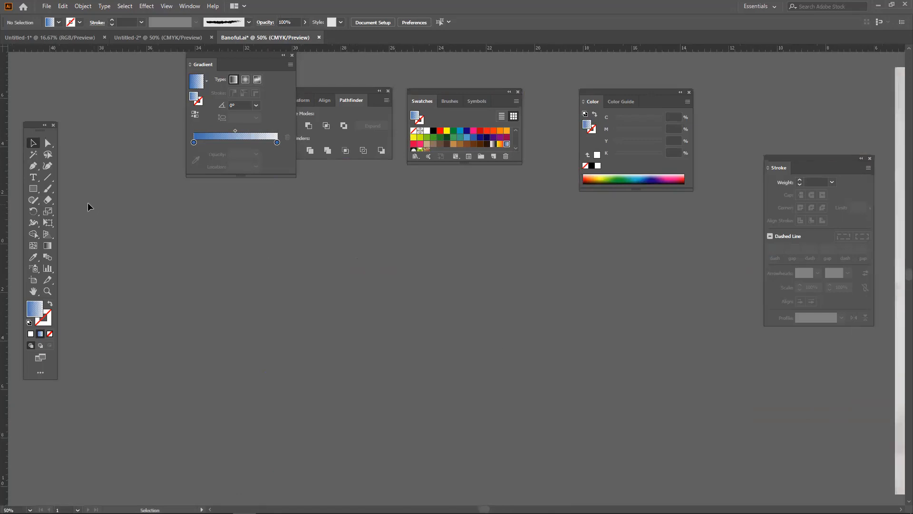
left_click(34, 188)
left_click(73, 234)
left_click_drag(253, 244, 303, 276)
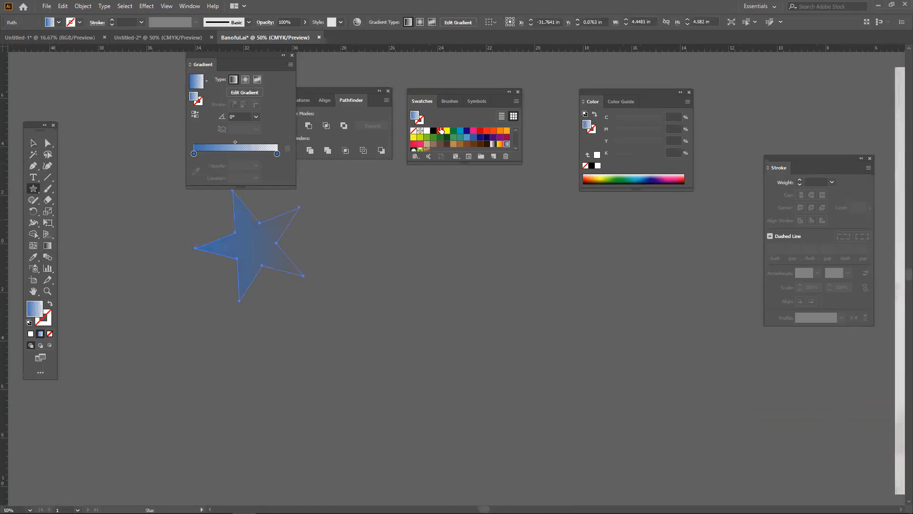
left_click(447, 131)
left_click(33, 143)
Move the yellow star farther away from the ID card mockup.
scroll(321, 280, "down", 2)
scroll(321, 281, "down", 1)
left_click_drag(316, 277, 409, 328)
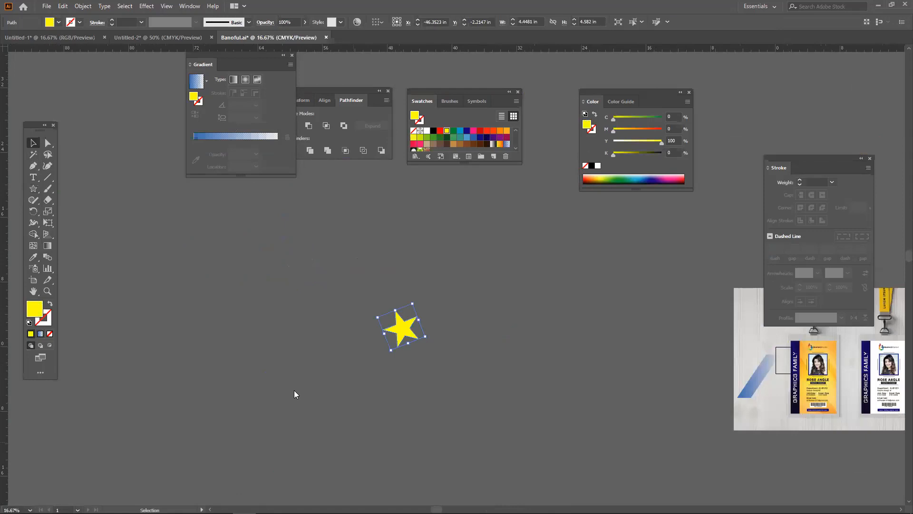
mouse_move(412, 333)
left_mouse_down()
mouse_move(400, 330)
mouse_move(471, 327)
mouse_move(428, 338)
left_mouse_up()
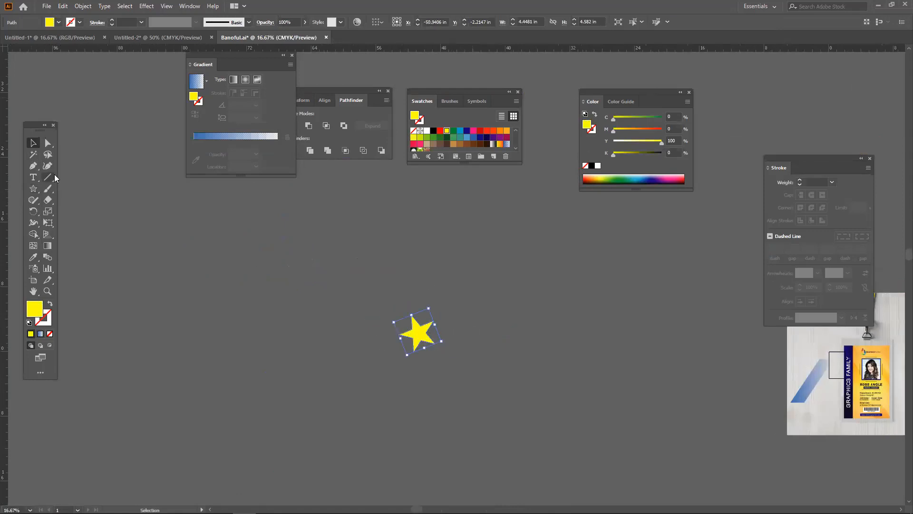
Make a new pattern from the yellow star, keeping the Grid tile type.
left_click(83, 6)
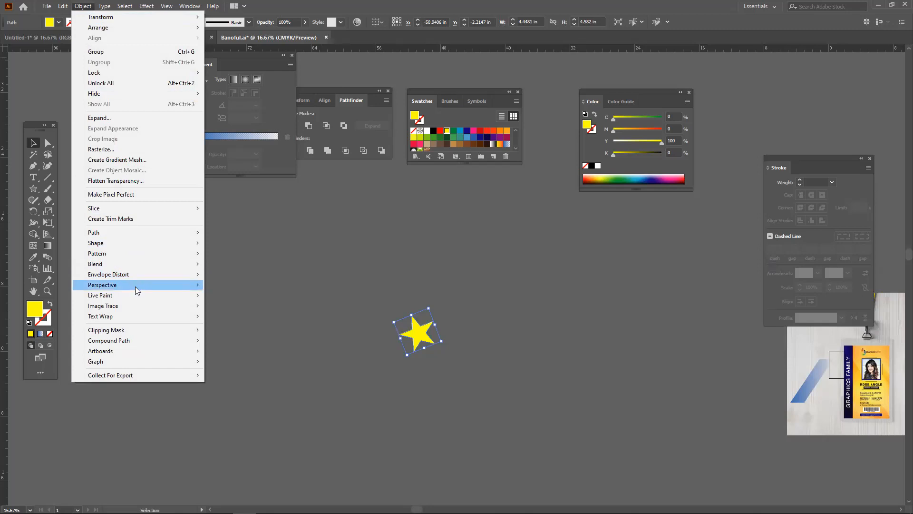
mouse_move(140, 255)
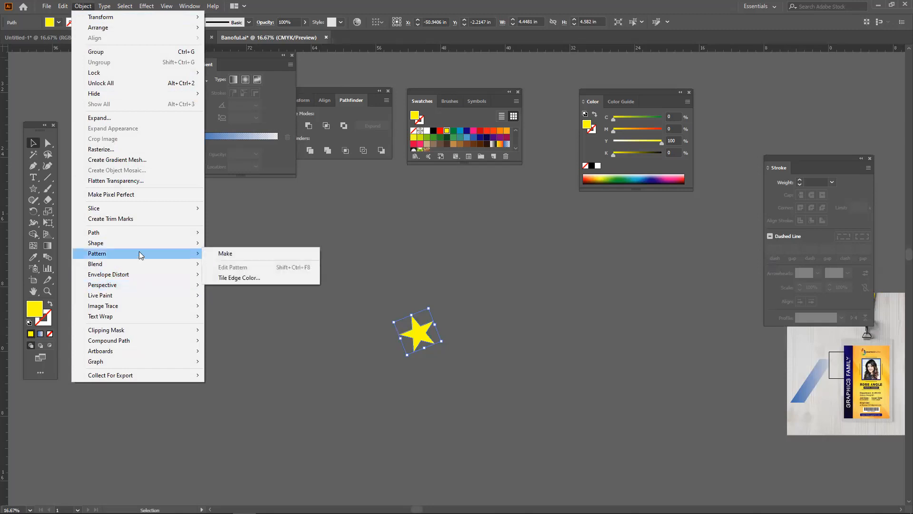
left_click(224, 254)
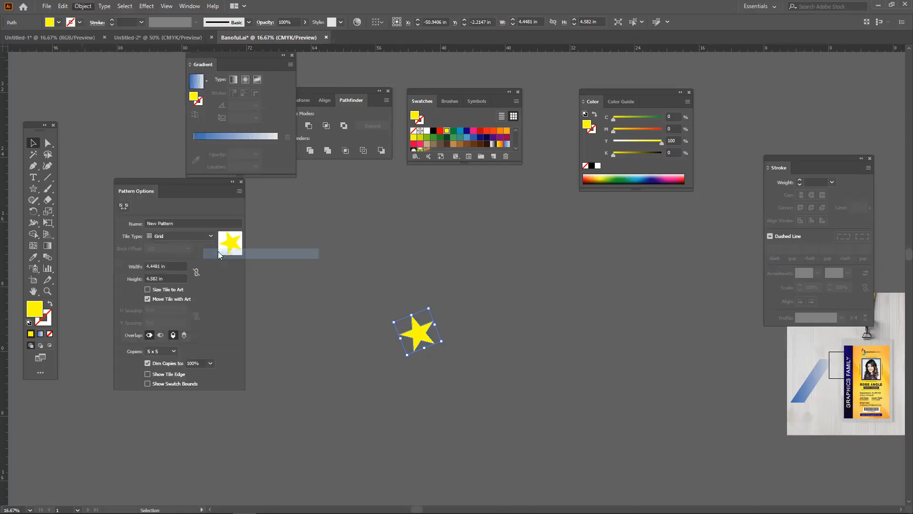
left_click(548, 280)
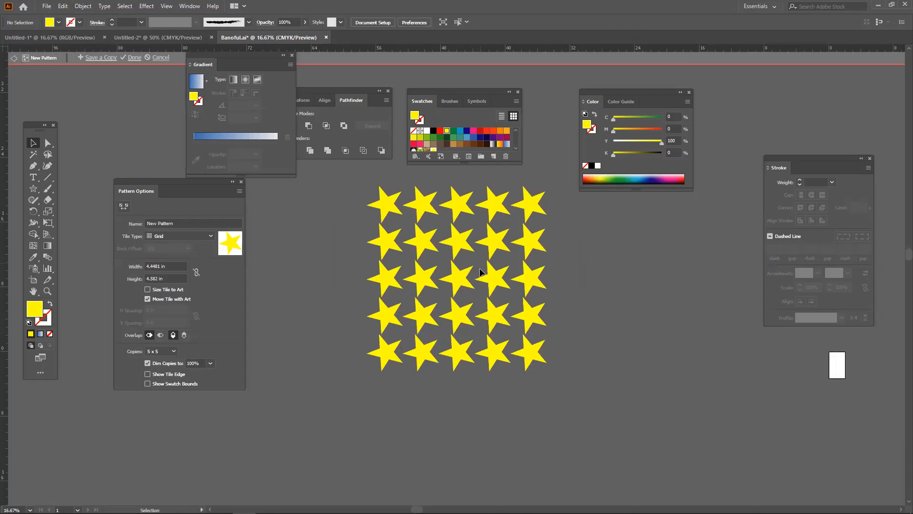
Try 7 x 7 copies in the star pattern's preview and change the copies to 3 x 7.
left_click(164, 351)
left_click(169, 396)
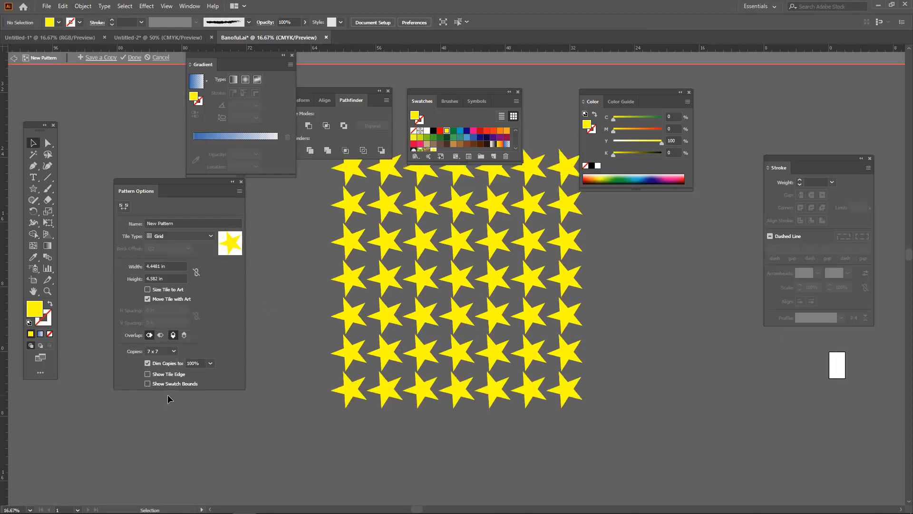
left_click(176, 346)
left_click(164, 448)
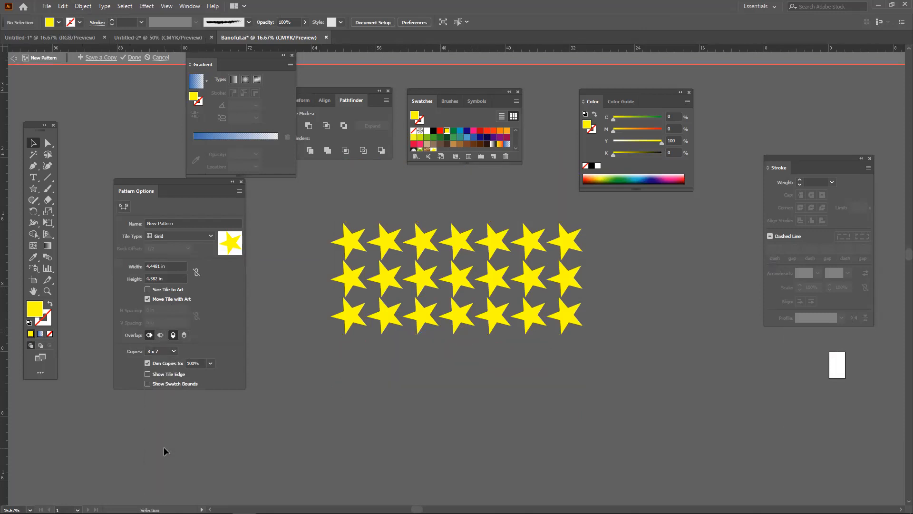
Set the star pattern's tile type to Brick by Row and try brick offsets including 1/5, 3/5 and 4/5.
left_click(195, 236)
left_click(176, 261)
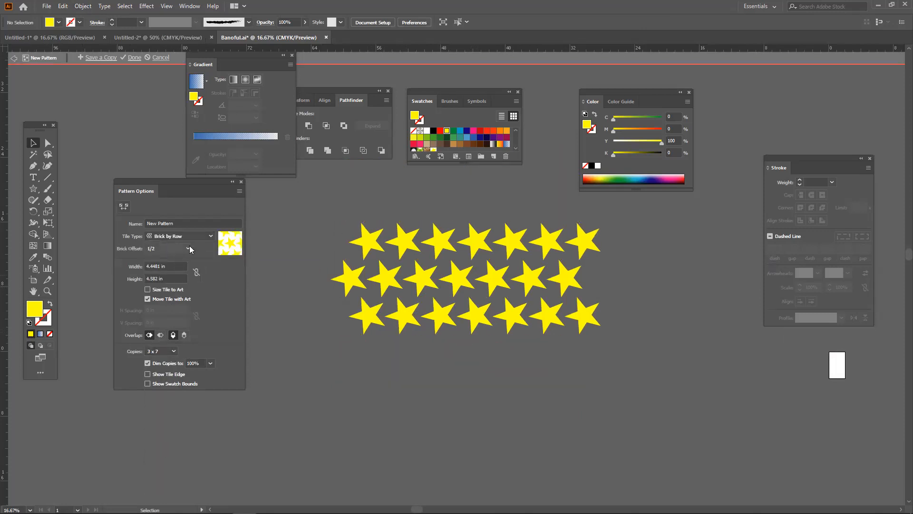
left_click(190, 248)
left_click(179, 308)
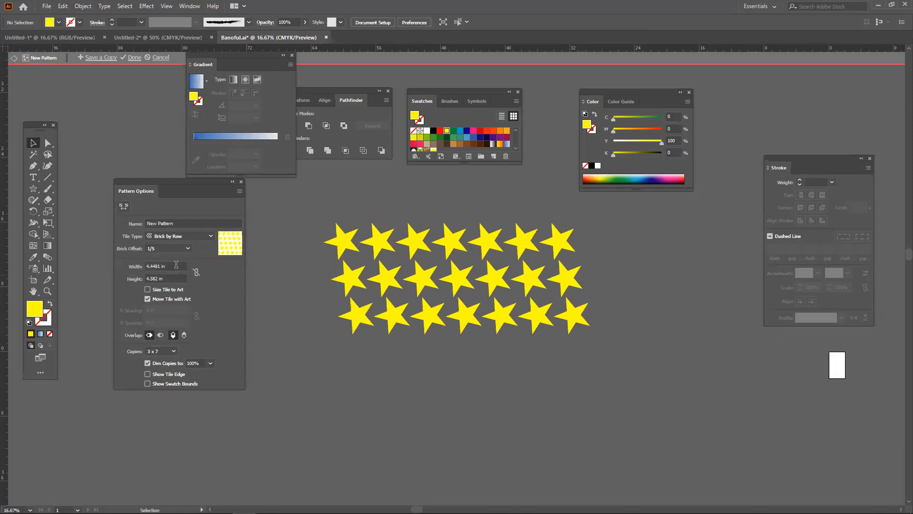
left_click(187, 248)
left_click(176, 314)
left_click(176, 250)
left_click(167, 332)
left_click(173, 248)
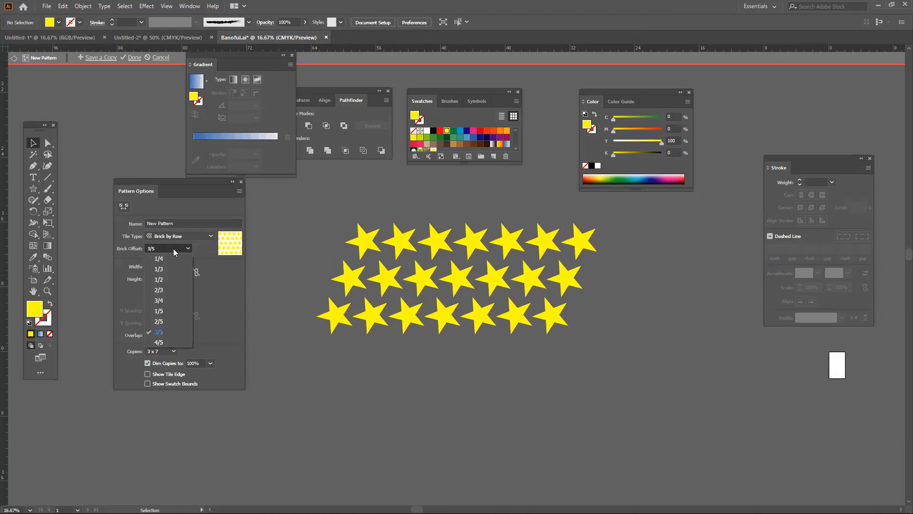
left_click(173, 341)
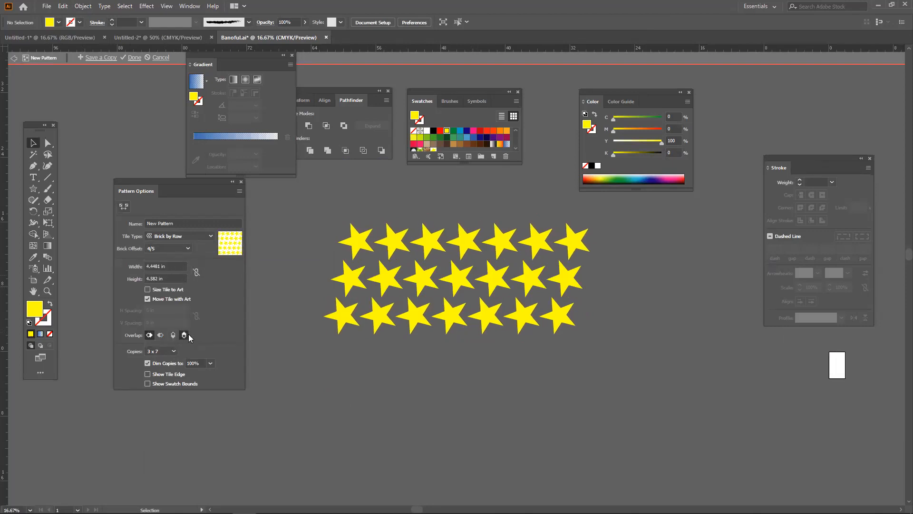
Try brick offsets of 3/4 and 1/2 for the star pattern and settle on 2/5.
left_click(170, 248)
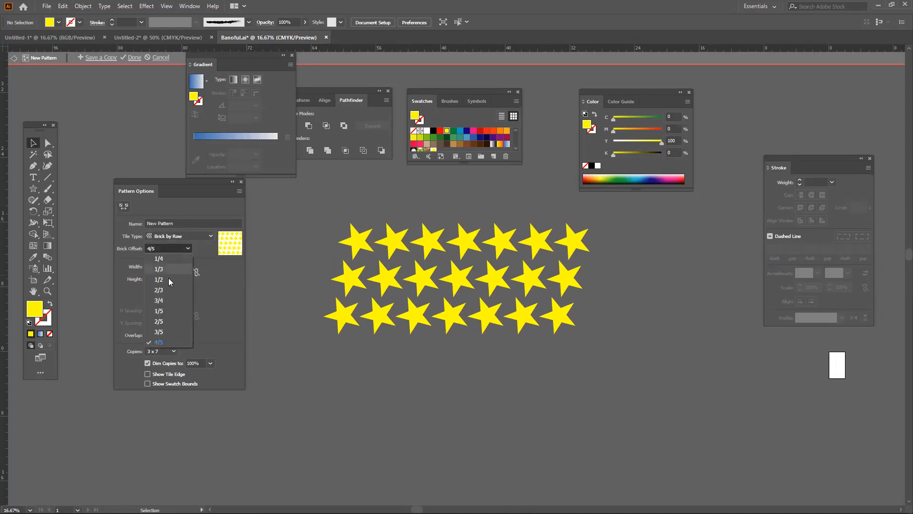
left_click(159, 300)
left_click(167, 247)
left_click(159, 279)
left_click(176, 245)
left_click(176, 318)
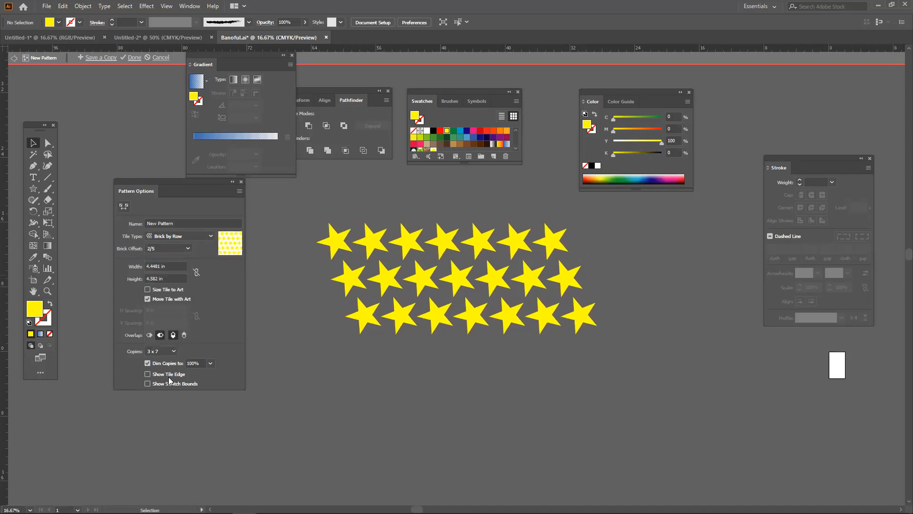
Show the pattern's tile edge and swatch bounds and shift the pattern settings aside.
left_click(169, 373)
left_click(170, 381)
left_click_drag(171, 190, 183, 226)
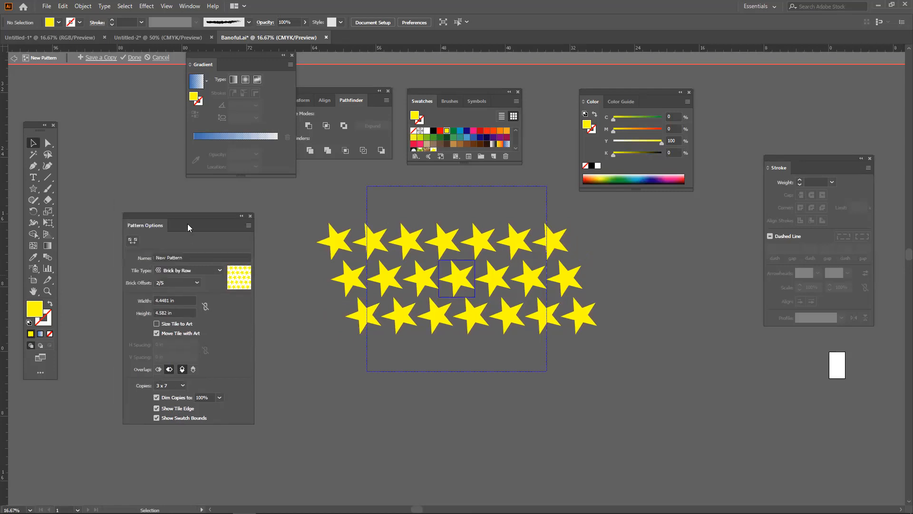
Save a copy of the star pattern as New Pattern 2 and leave pattern editing.
left_click(249, 228)
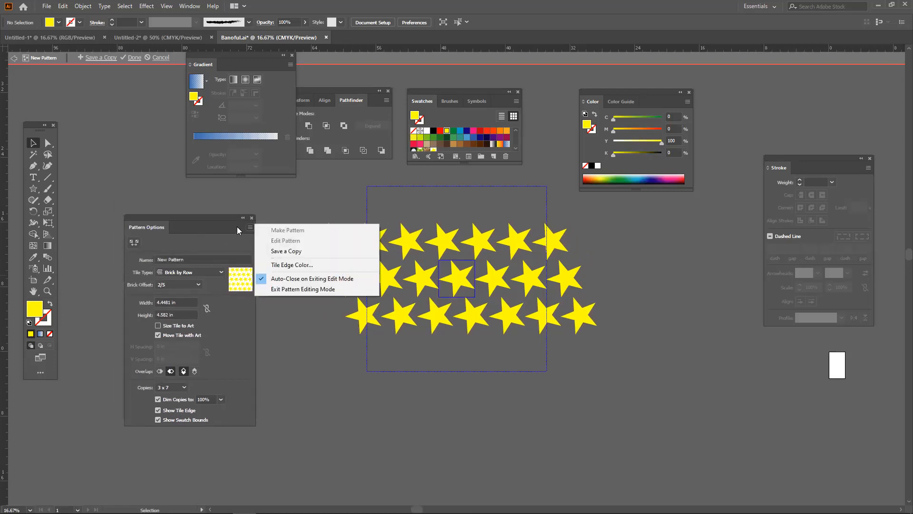
left_click(289, 252)
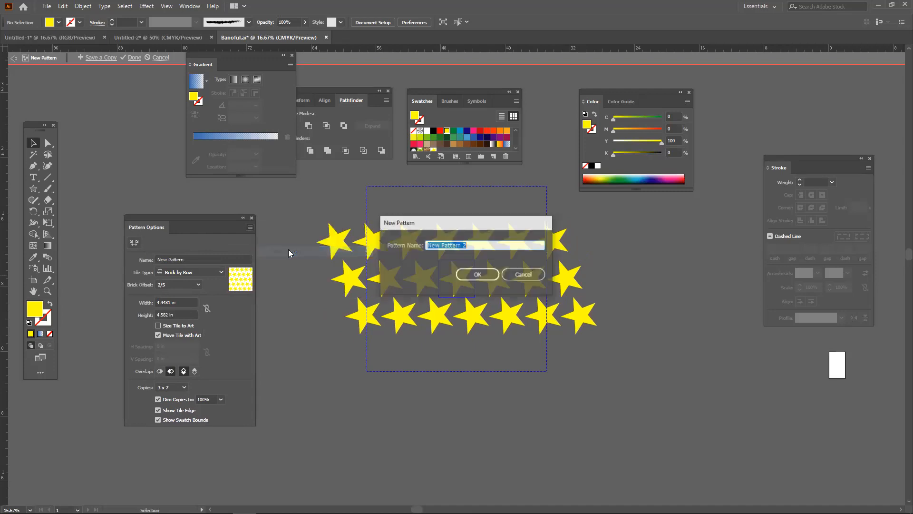
left_click(475, 279)
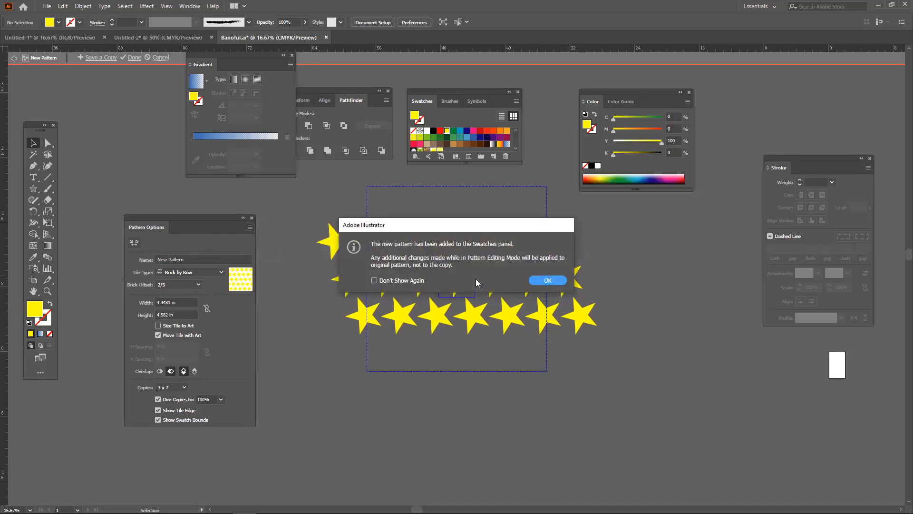
left_click(540, 283)
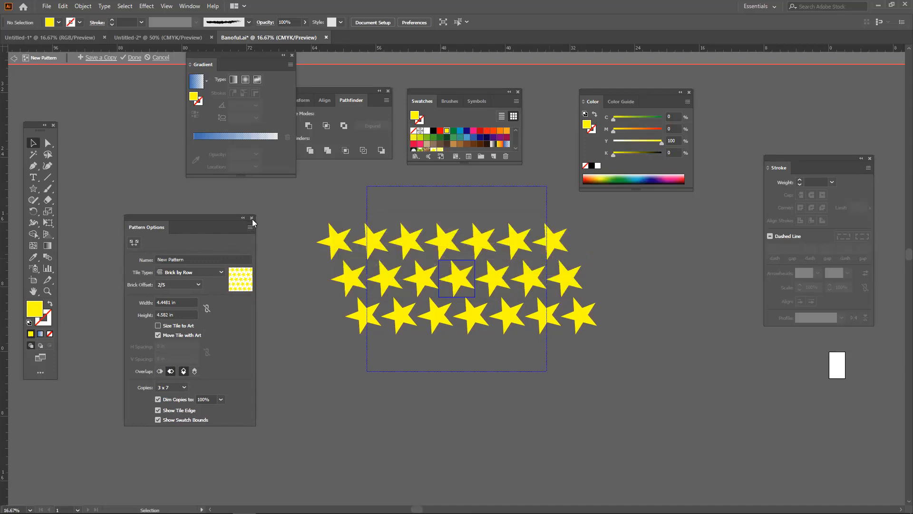
left_click(252, 218)
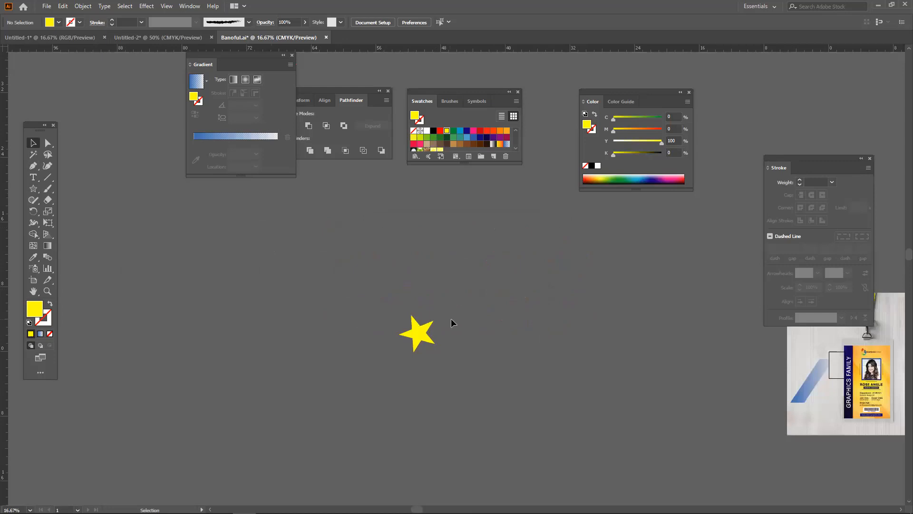
Enlarge the swatches list to reveal the new pattern swatches and move the yellow star farther from the mockup.
left_click_drag(457, 163, 458, 222)
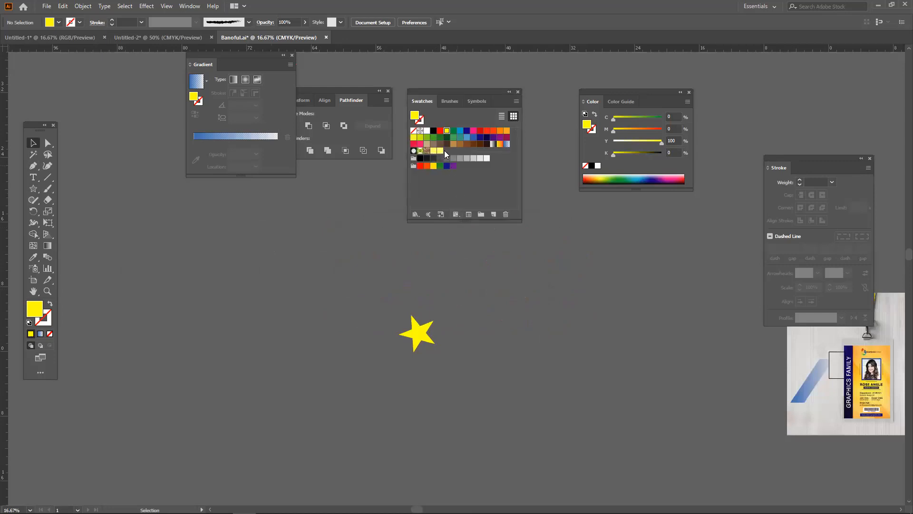
left_click(440, 151)
left_click_drag(417, 333, 266, 311)
left_click(34, 200)
key("ctrl+shift+a")
Draw an ellipse about 34.2 by 20.1 in between the star and the mockup and fill it with the star pattern.
left_click(33, 188)
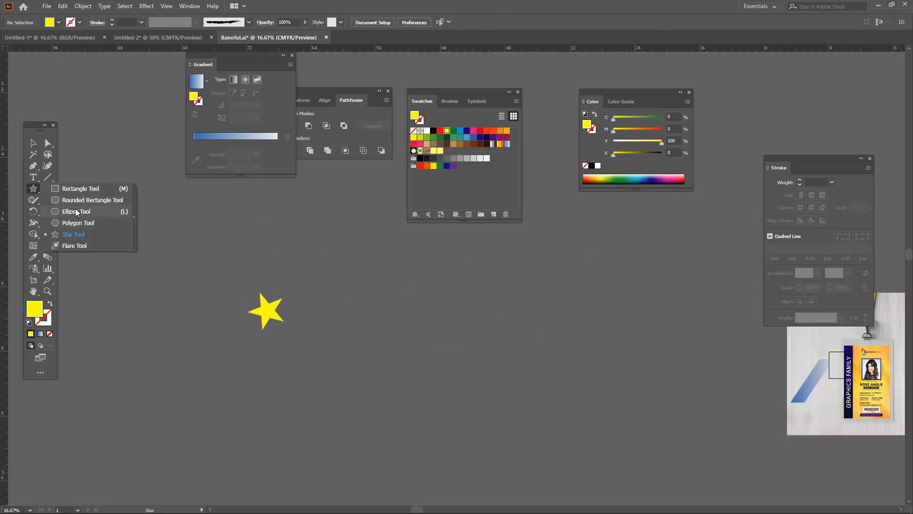
left_click(77, 212)
scroll(438, 327, "down", 1)
left_click_drag(438, 326, 239, 291)
left_click_drag(246, 250, 454, 371)
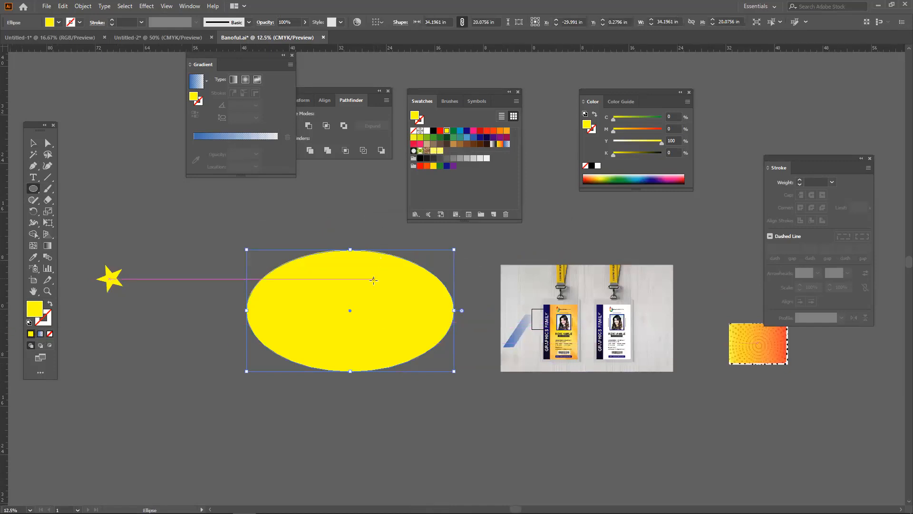
left_click(434, 151)
left_click(440, 151)
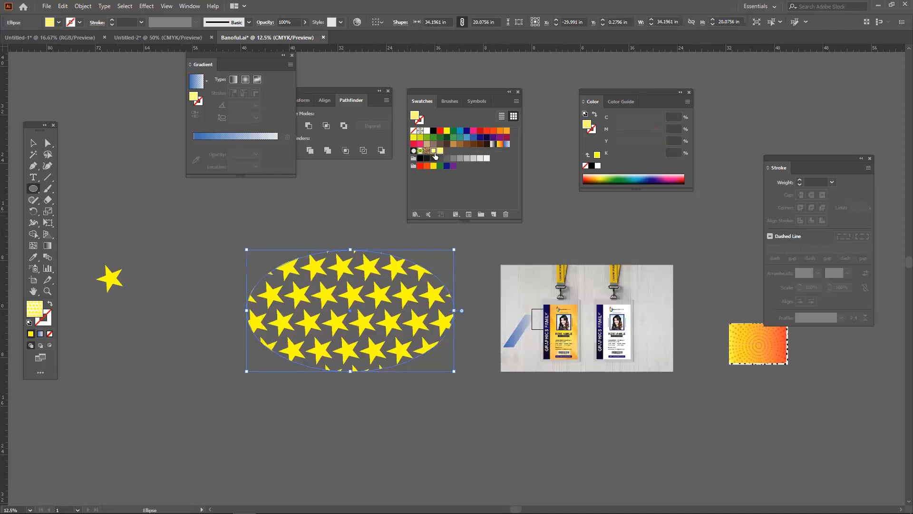
left_click(33, 143)
left_click(209, 373)
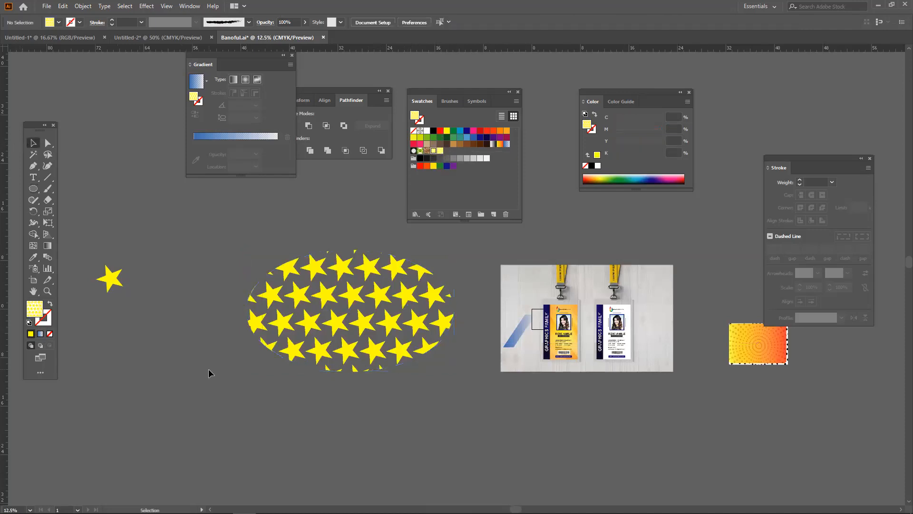
Try colour swatches, the brown ornamental pattern and the green Foliage pattern as the ellipse's fill.
left_click(347, 316)
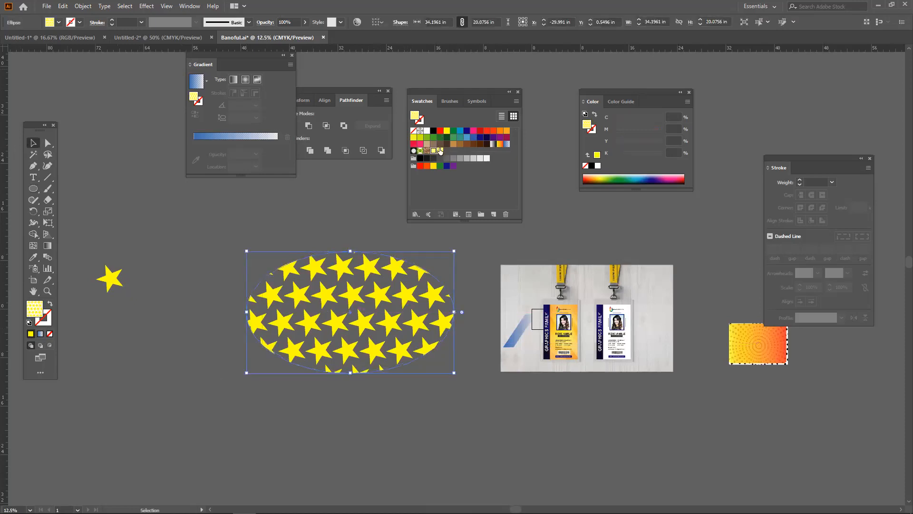
left_click(440, 144)
left_click(453, 130)
left_click(447, 130)
left_click(440, 150)
left_click(433, 138)
left_click(420, 150)
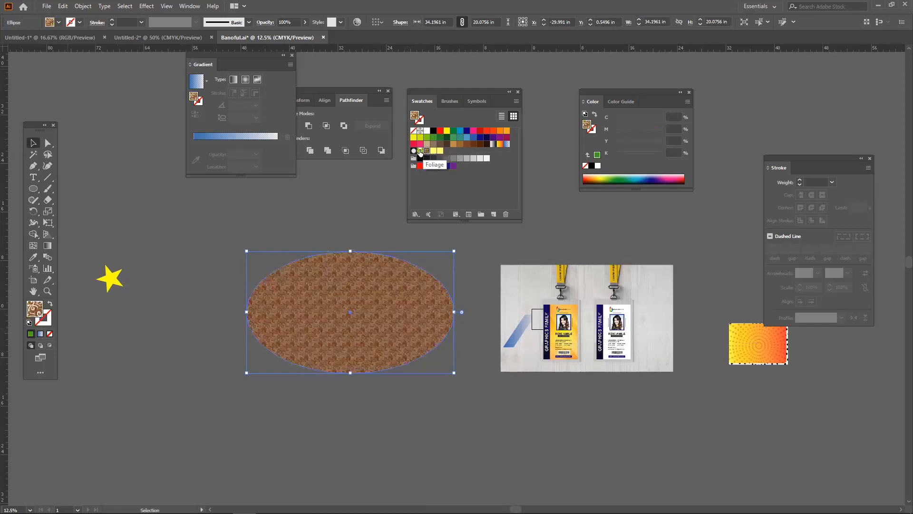
left_click(420, 151)
Switch the ellipse's fill between the brown ornamental, Foliage and star patterns to compare them.
left_click(435, 151)
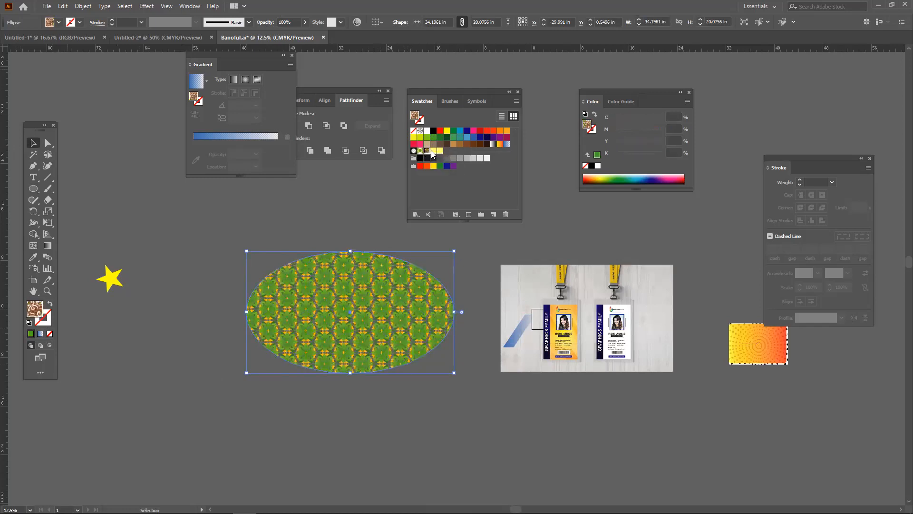
left_click_drag(349, 218, 369, 287)
left_click(426, 151)
left_click(434, 152)
left_click(437, 152)
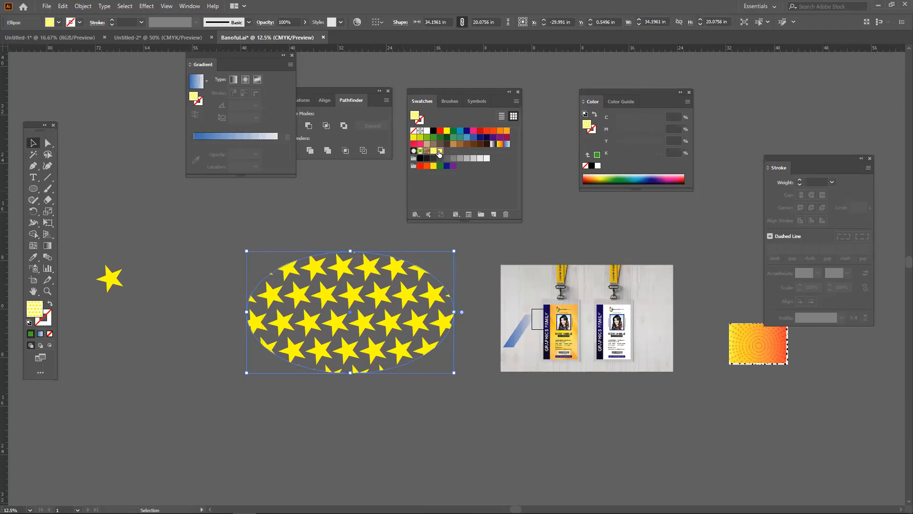
left_click(427, 151)
left_click(420, 151)
left_click(426, 151)
left_click(439, 152)
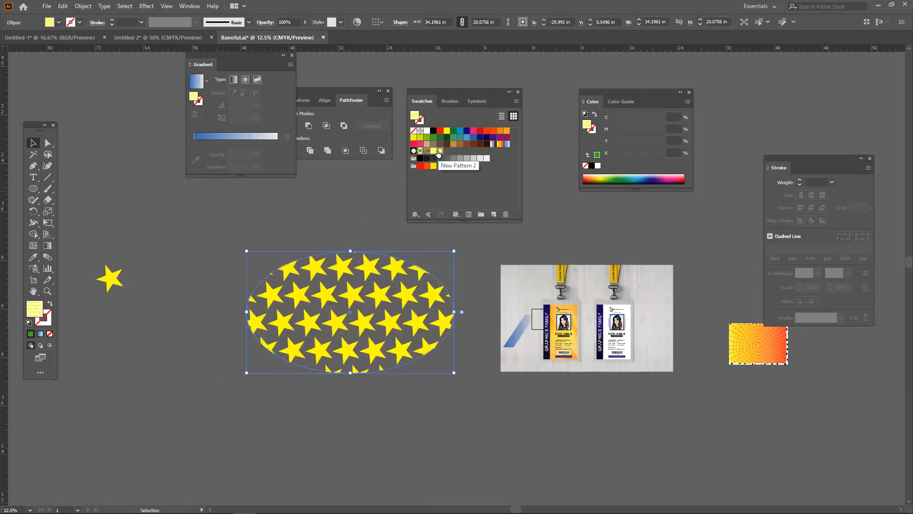
Try the black radial gradient on the ellipse, return to the star pattern and shift the ellipse slightly away from the mockup.
left_click(413, 152)
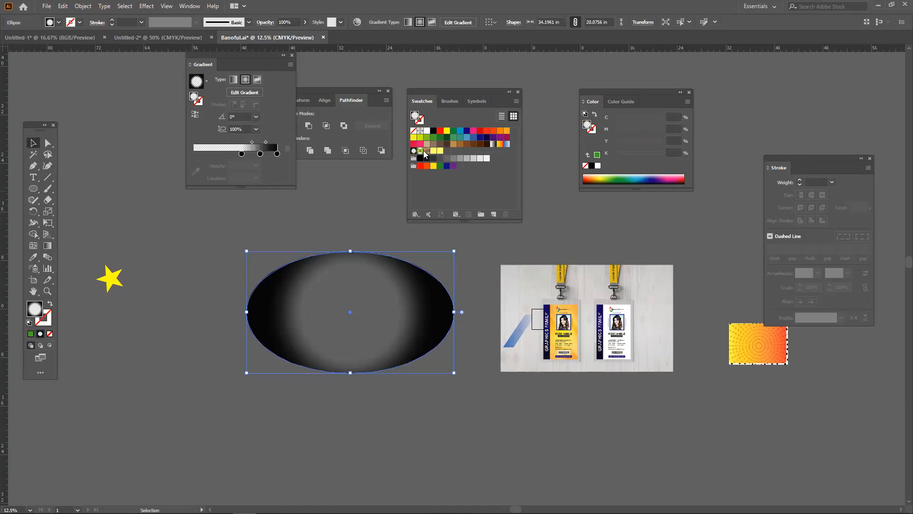
left_click(426, 151)
left_click(433, 152)
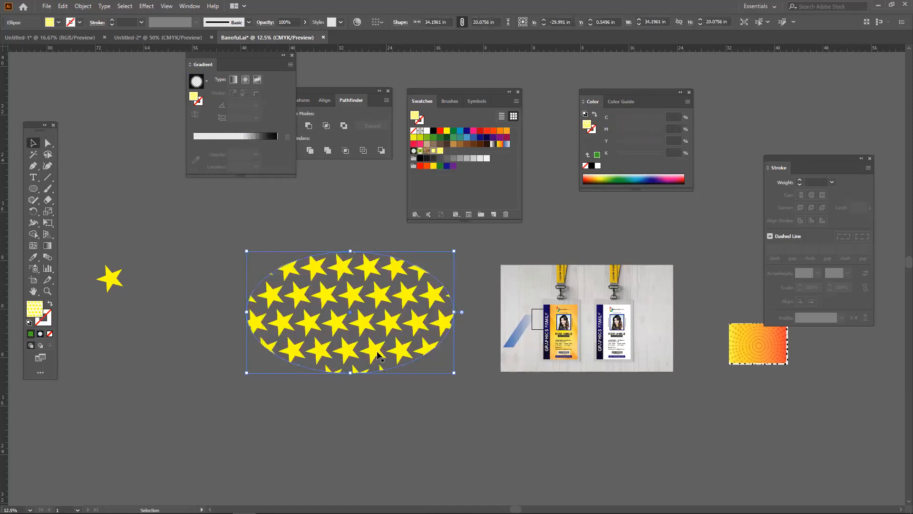
left_click(371, 384)
mouse_move(381, 332)
left_mouse_down()
mouse_move(409, 318)
mouse_move(374, 332)
left_mouse_up()
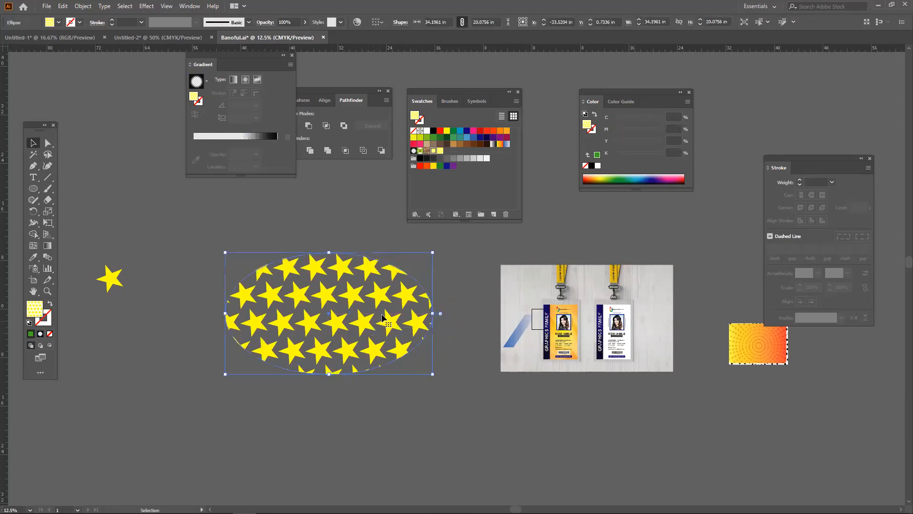
Draw a second ellipse about 31.3 by 11.1 in below the single star and fill it with the brown ornamental pattern.
left_click(33, 189)
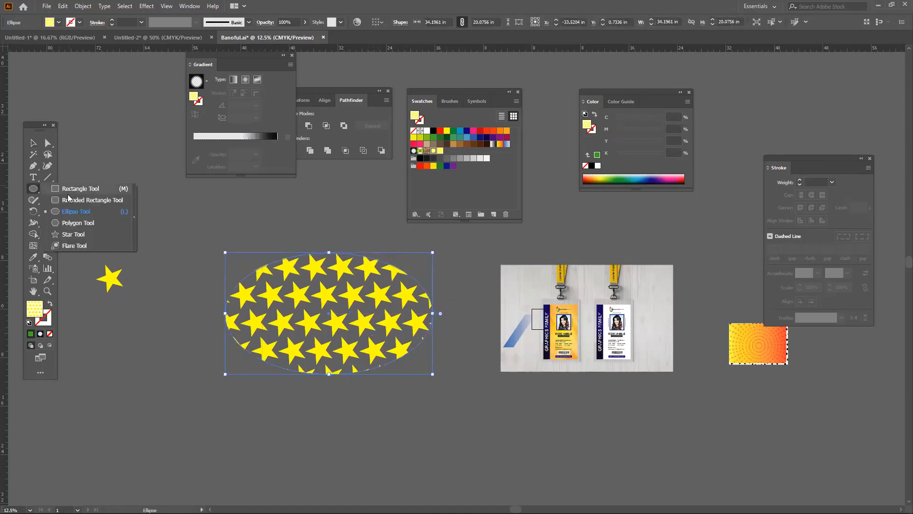
left_click(78, 211)
left_click_drag(94, 365, 284, 431)
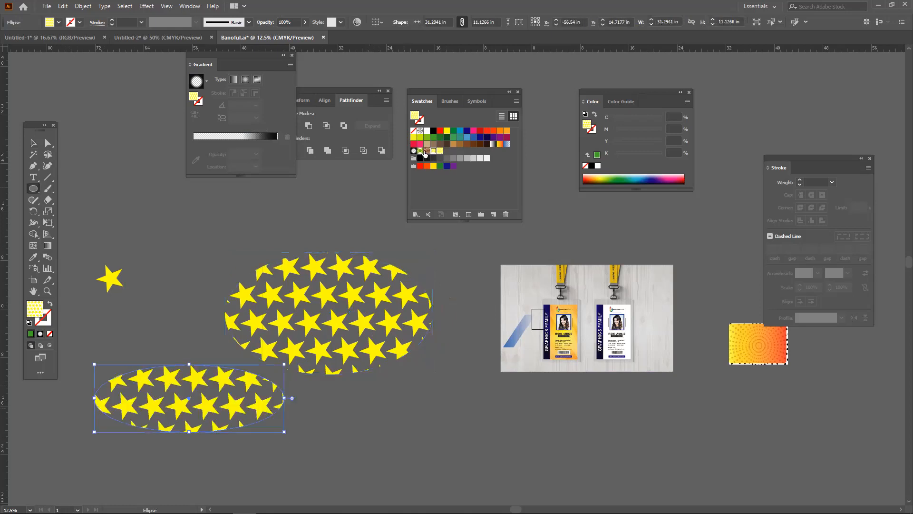
left_click(425, 151)
Move the brown ellipse against the star-patterned ellipse and delete it.
left_click(32, 143)
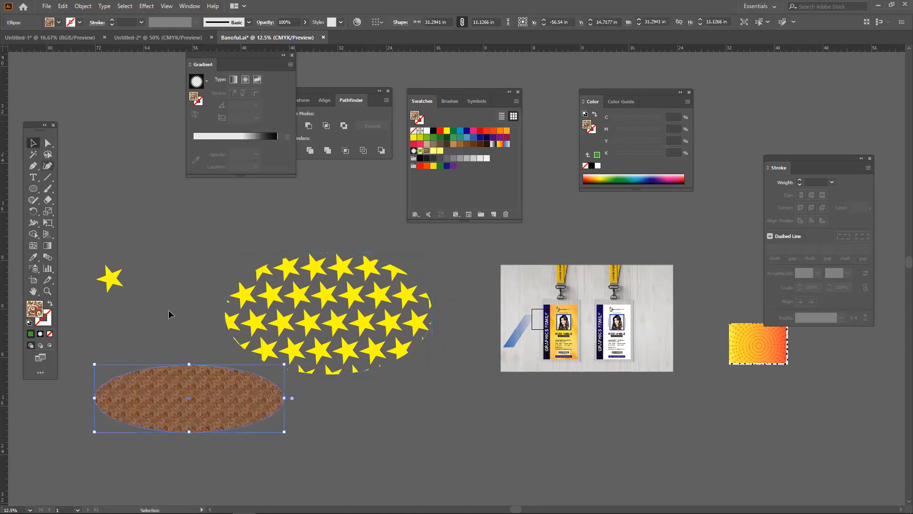
left_click_drag(204, 402, 272, 392)
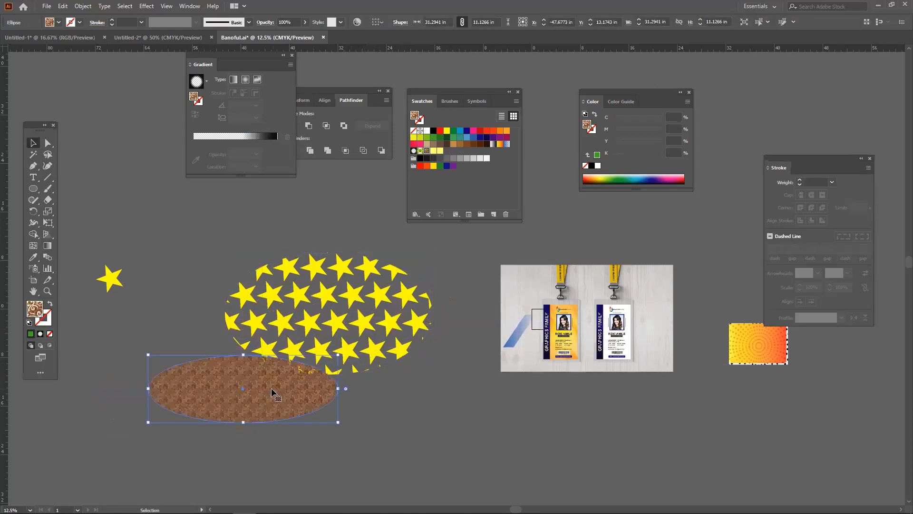
key("Delete")
Duplicate the star-patterned ellipse and place the copy below the single star, slightly overlapping the original.
left_click_drag(350, 350, 408, 408)
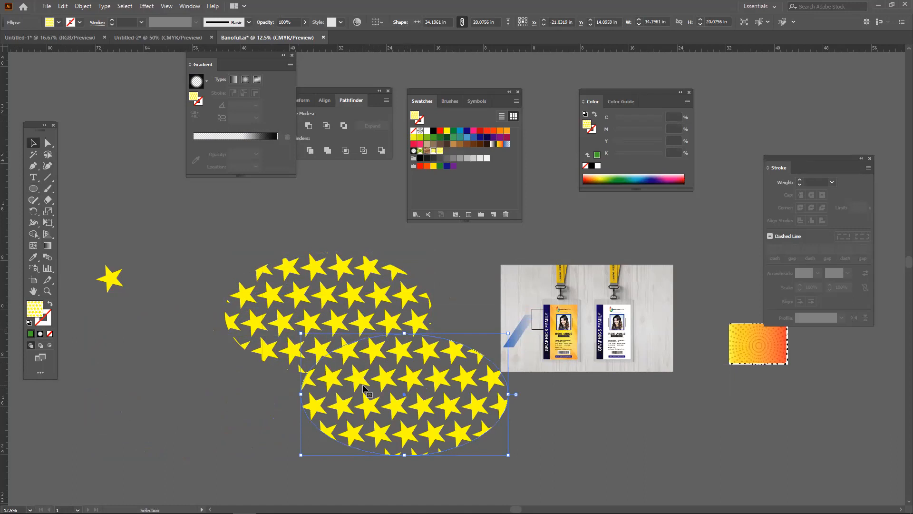
left_click_drag(341, 379, 211, 292)
left_click(222, 391)
left_click_drag(252, 320, 153, 421)
left_click_drag(242, 394, 226, 374)
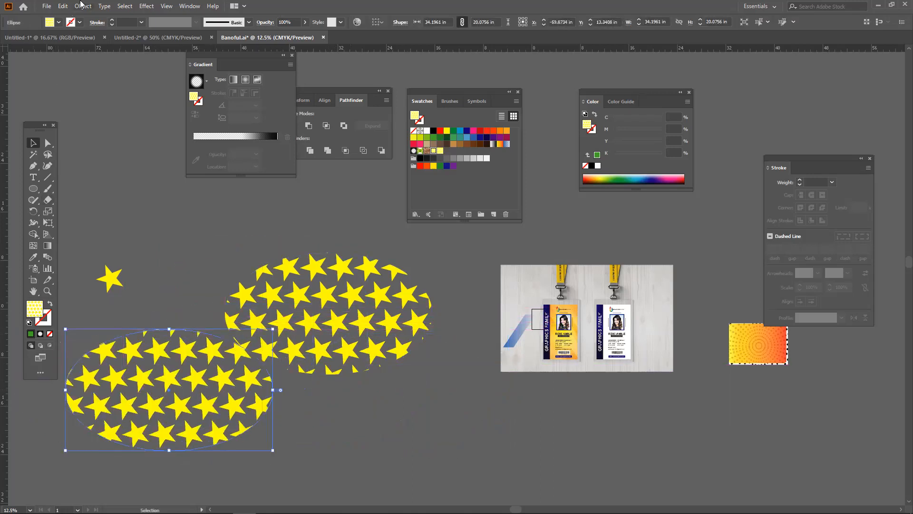
Expand the fill of the copied star-patterned ellipse.
left_click(83, 5)
left_click(109, 117)
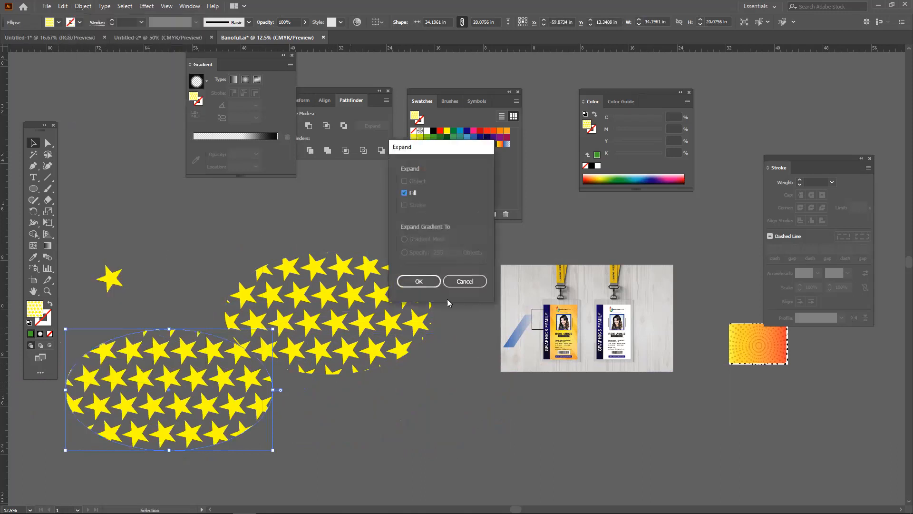
left_click(419, 283)
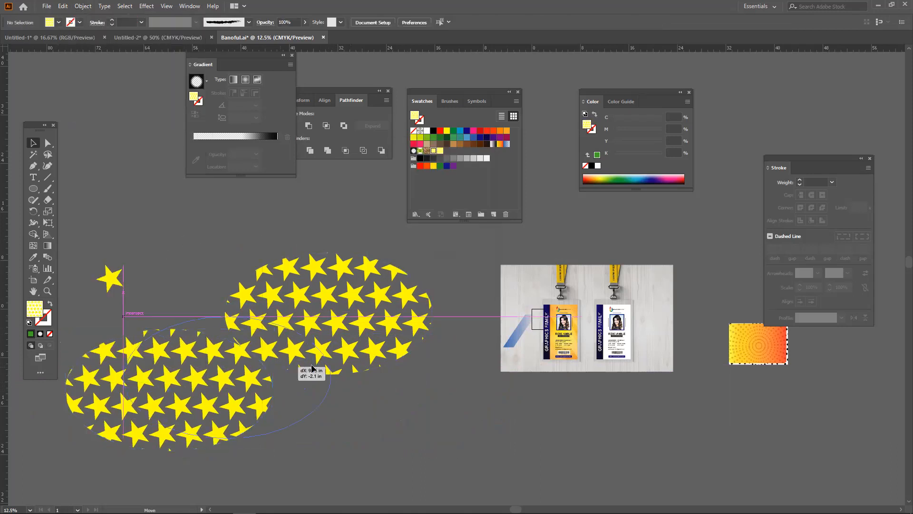
Try an orange fill on the expanded ellipse group, undo it and move the group back under the single star.
left_click_drag(222, 378, 313, 363)
left_click(427, 166)
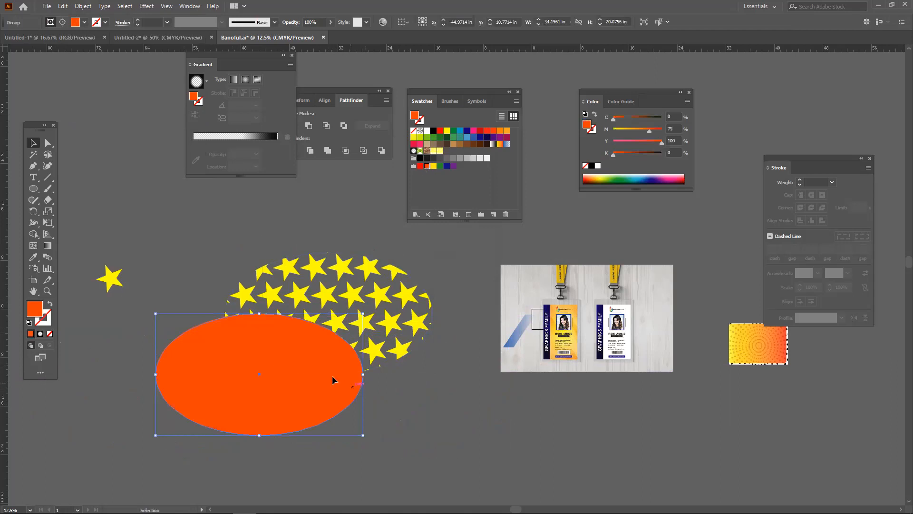
key("ctrl+z")
left_click_drag(328, 390, 229, 393)
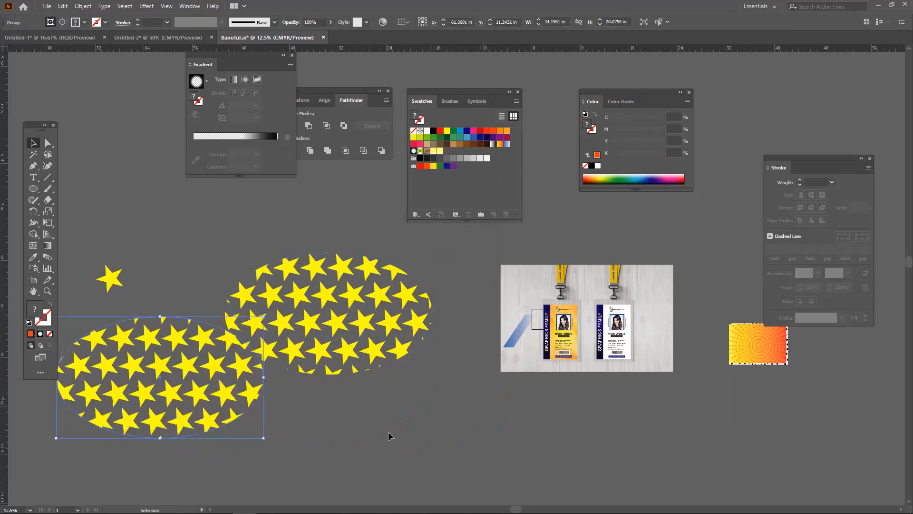